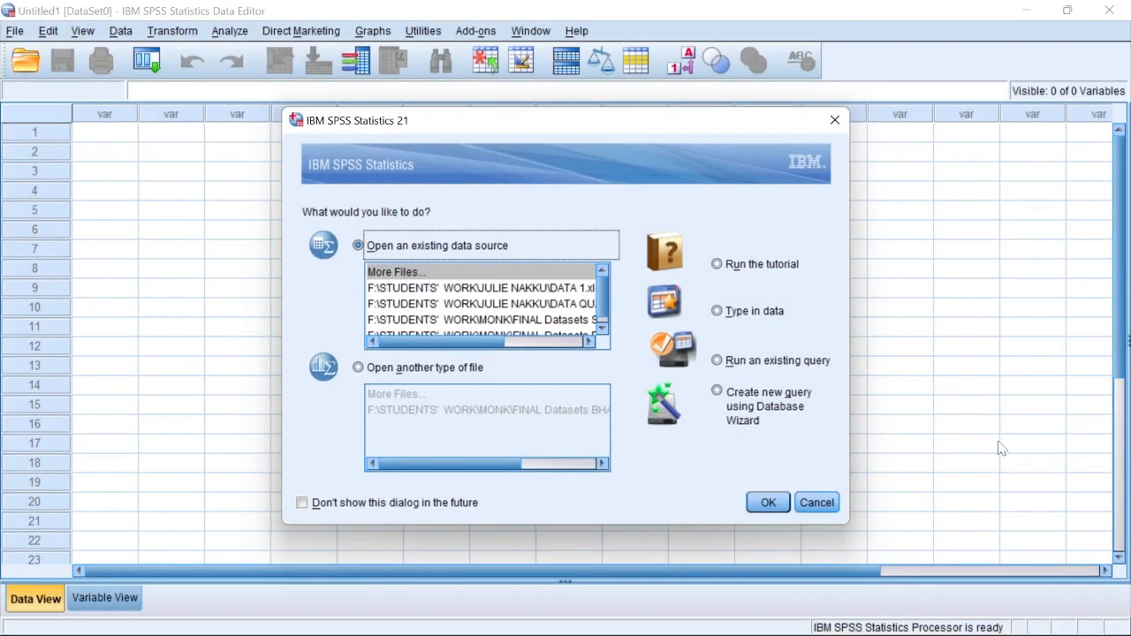
# Bring the untitled SPSS Data Editor forward and move the startup dialog higher over the grid.
pyautogui.moveTo(782, 634)
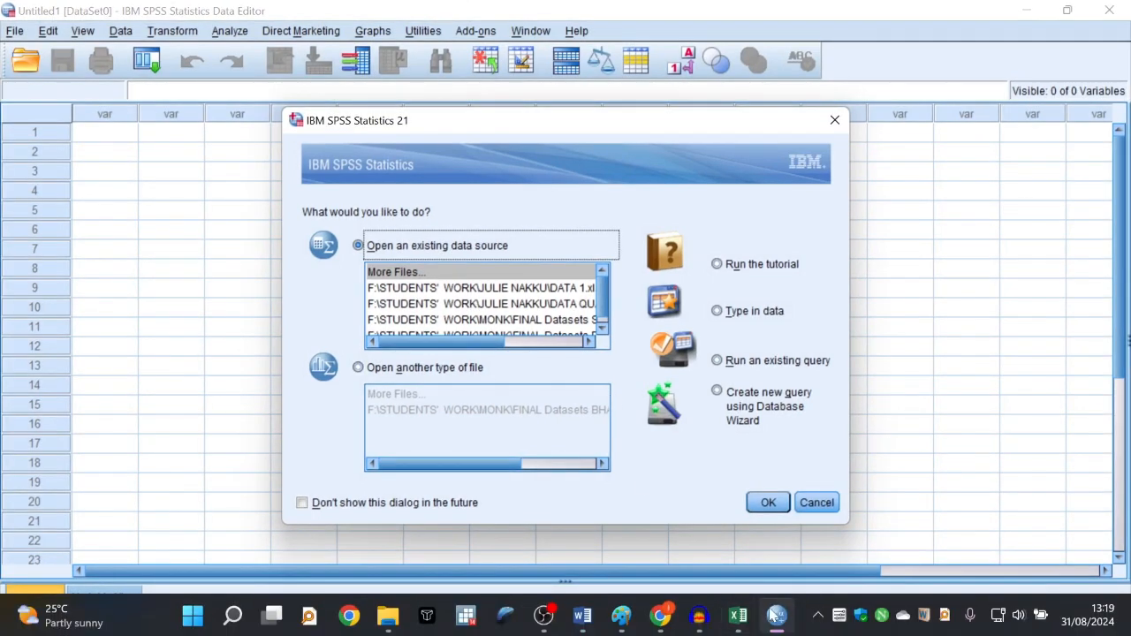
pyautogui.moveTo(774, 615)
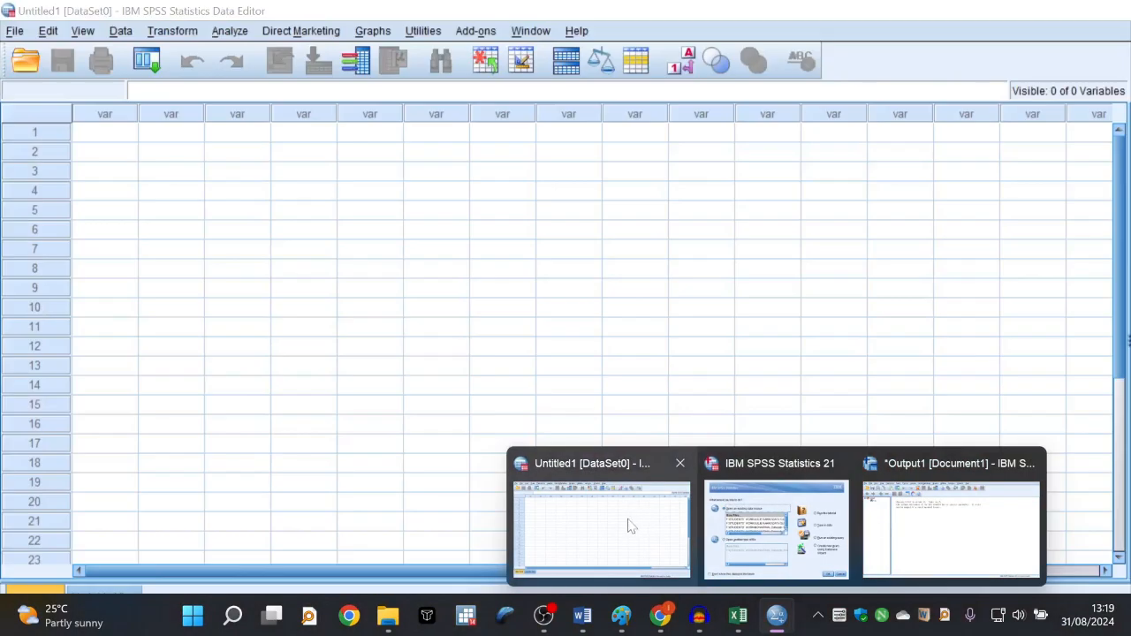
pyautogui.click(601, 533)
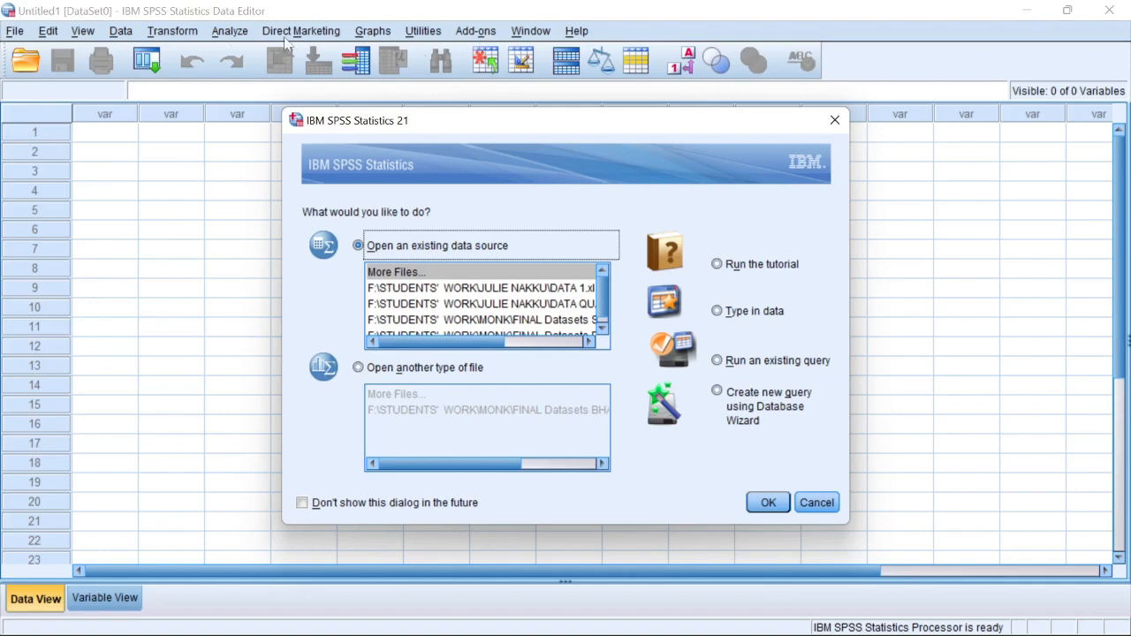
pyautogui.moveTo(469, 128); pyautogui.dragTo(474, 67)
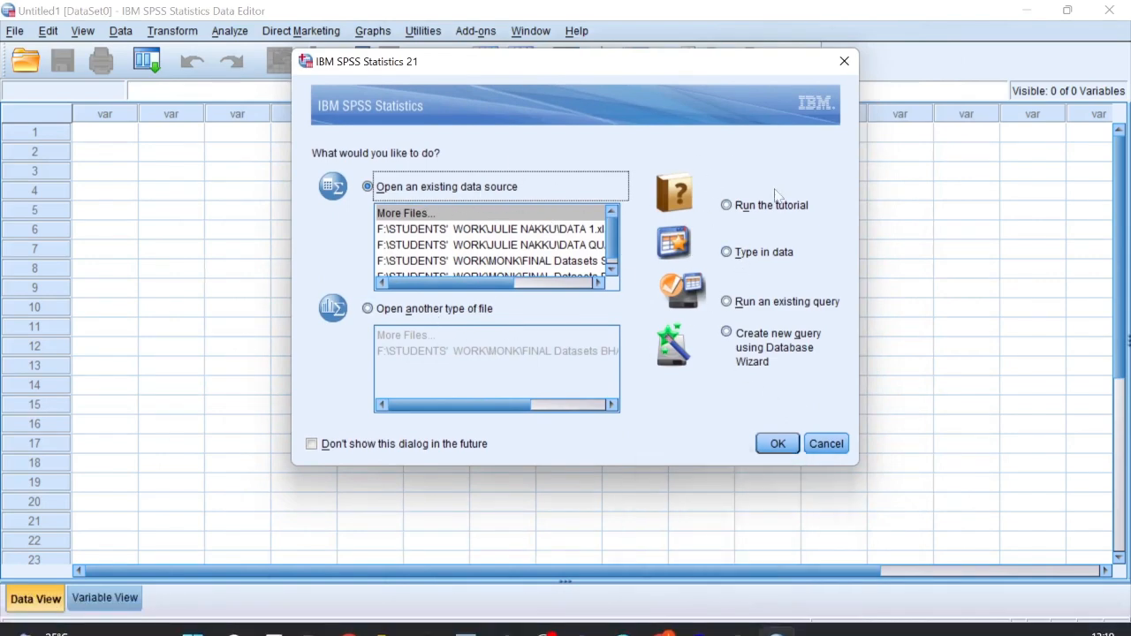
# Go through the startup choices Run the tutorial, Type in data and Run an existing query, ending on Open an existing data source.
pyautogui.click(743, 209)
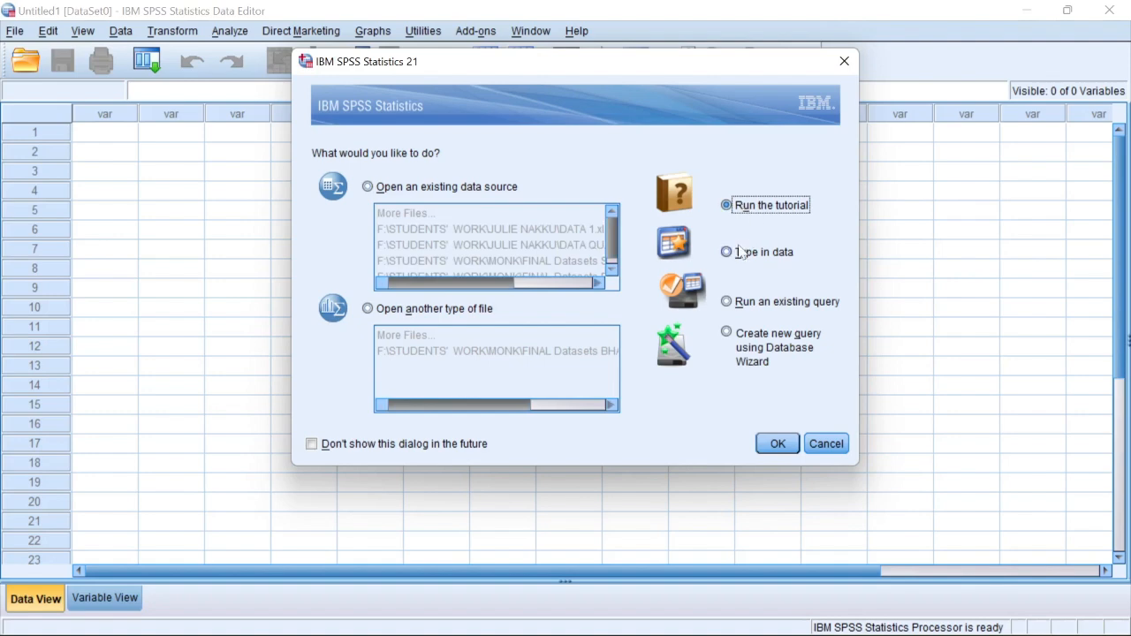
pyautogui.press('Down')
pyautogui.click(758, 208)
pyautogui.click(747, 256)
pyautogui.click(753, 301)
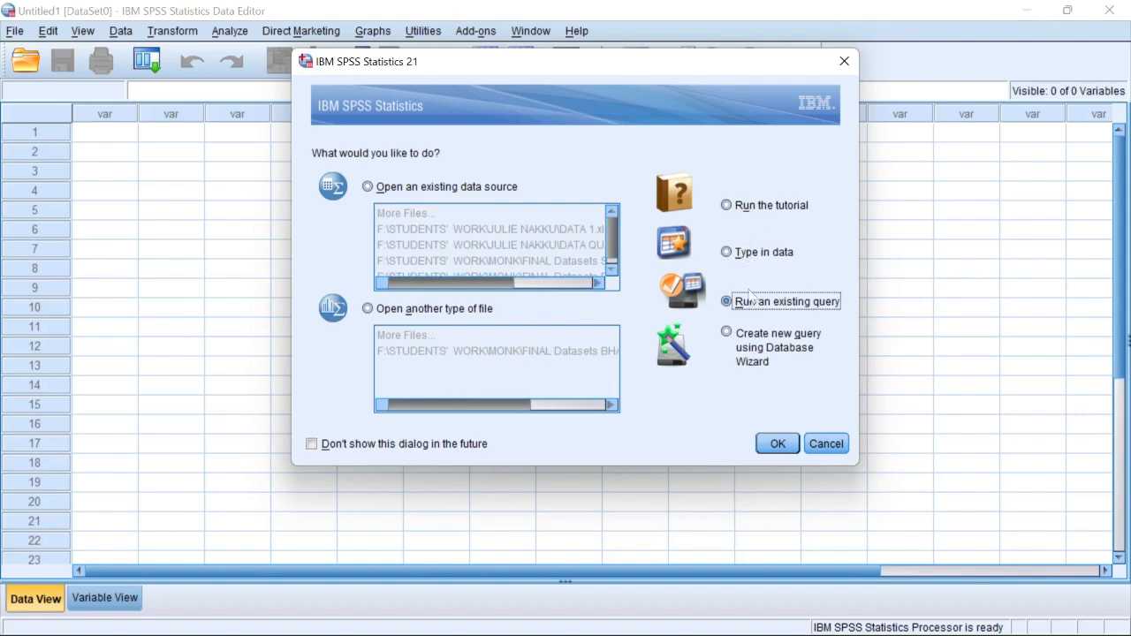
pyautogui.click(761, 211)
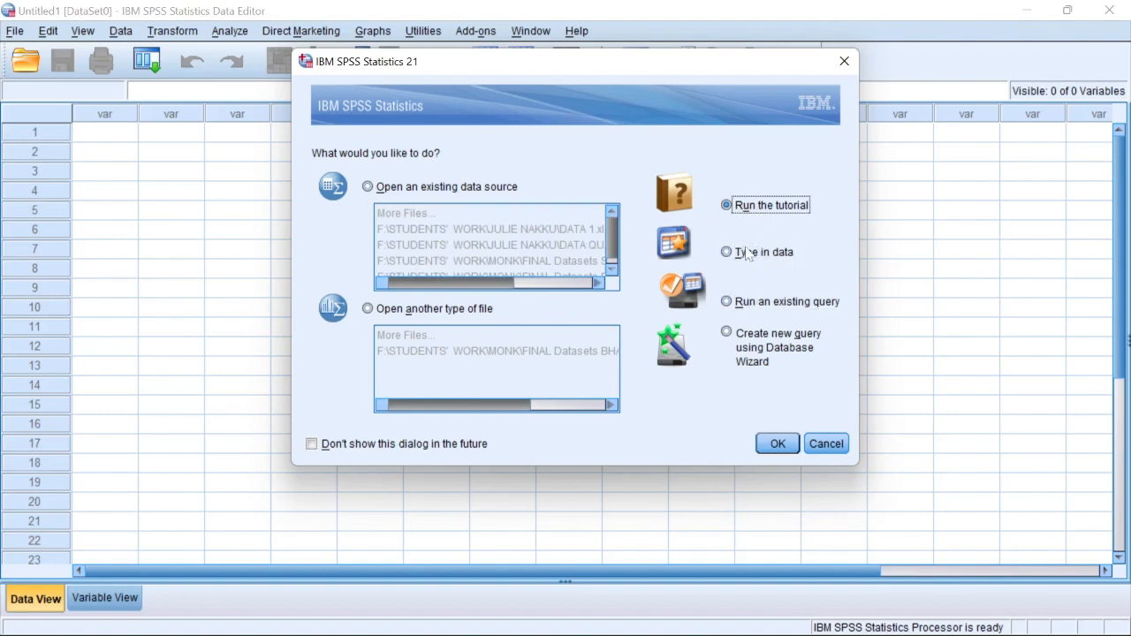
pyautogui.click(445, 188)
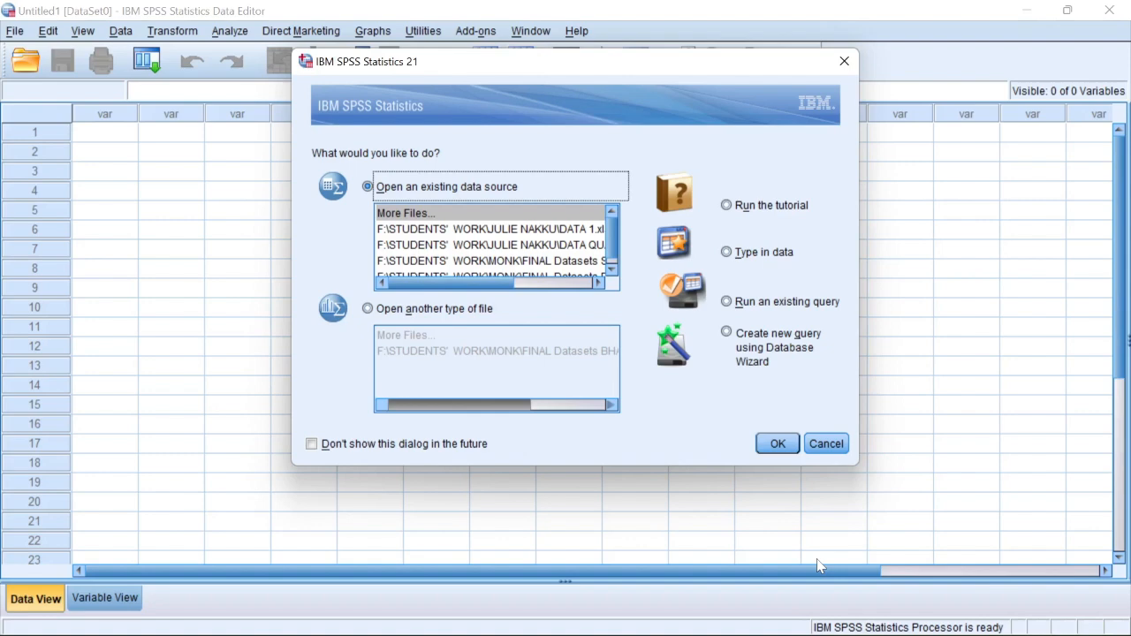
# Preview the open SPSS windows: the data editor, the startup dialog and the output document.
pyautogui.moveTo(864, 629)
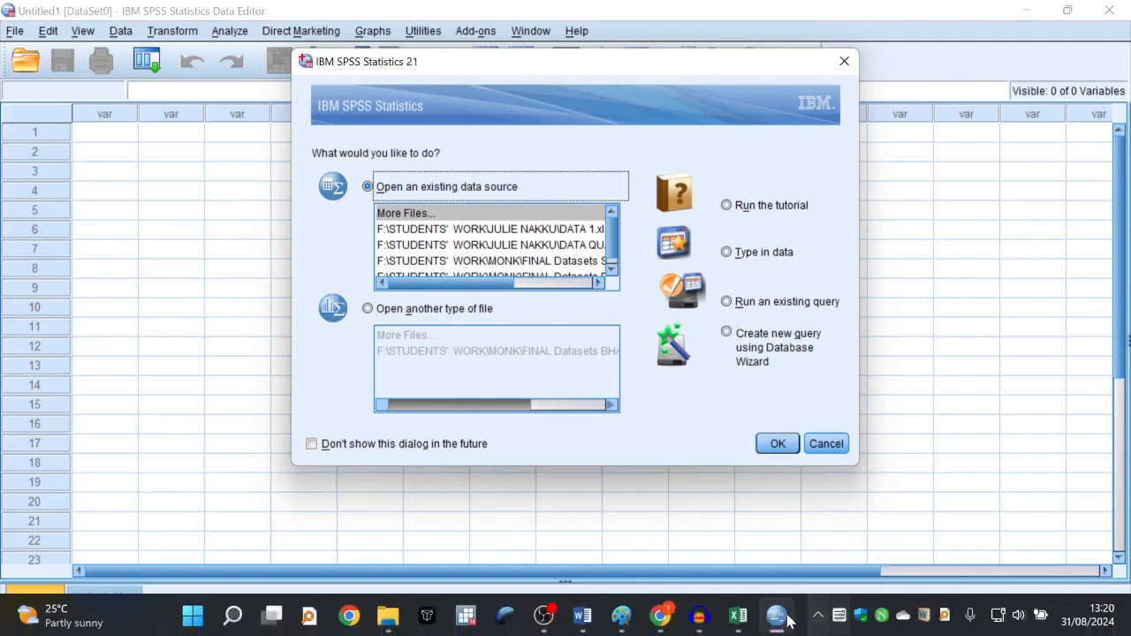
pyautogui.click(777, 616)
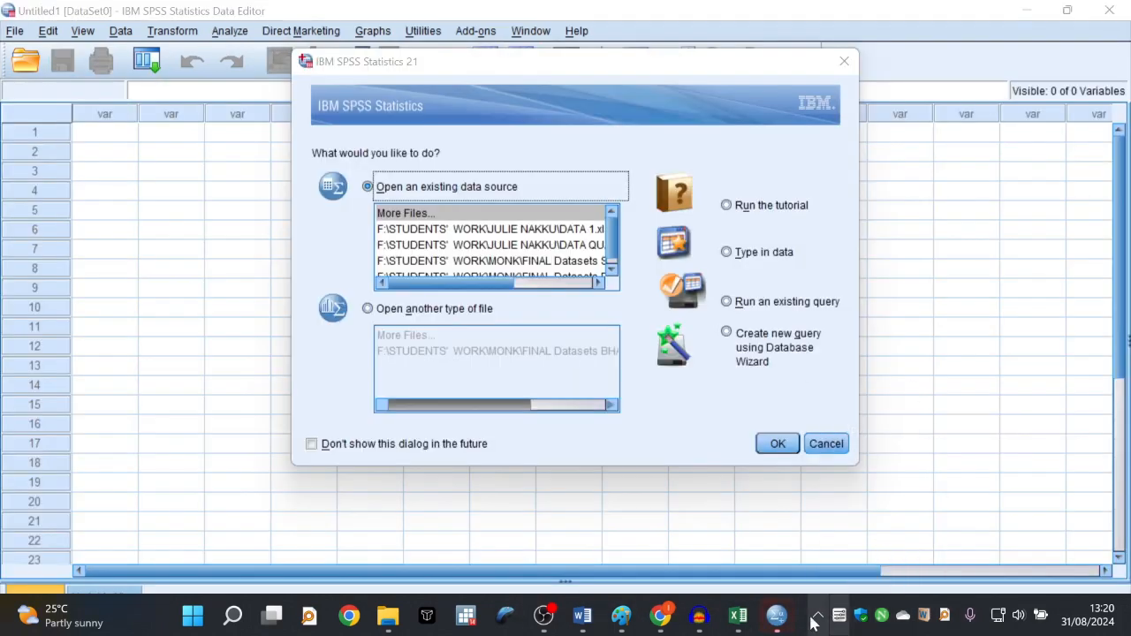
pyautogui.moveTo(776, 618)
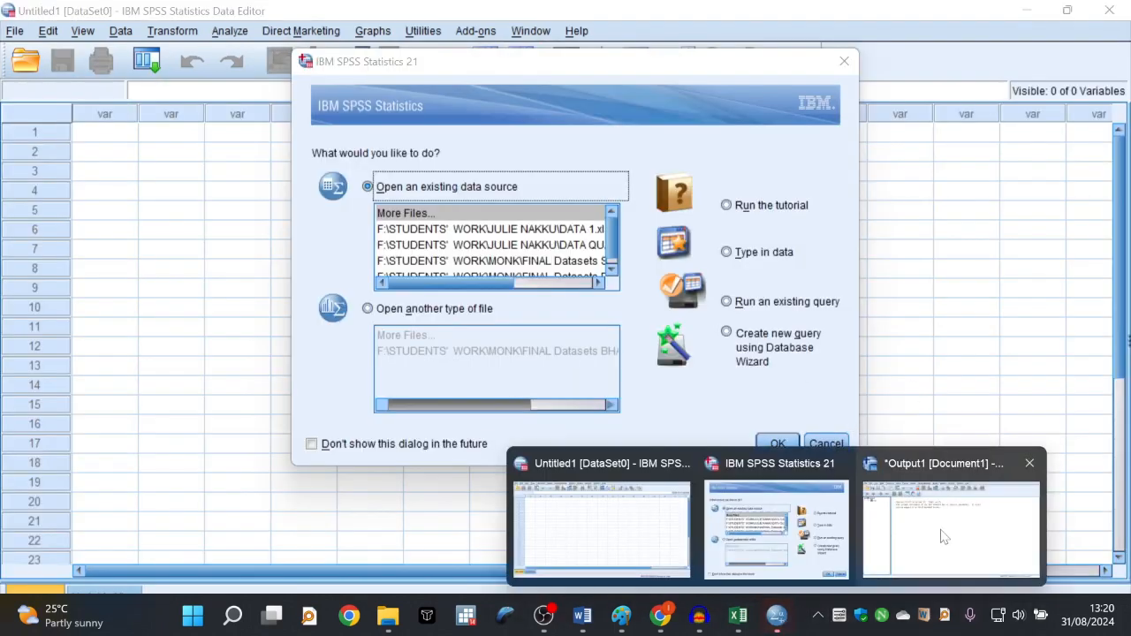
pyautogui.moveTo(947, 535)
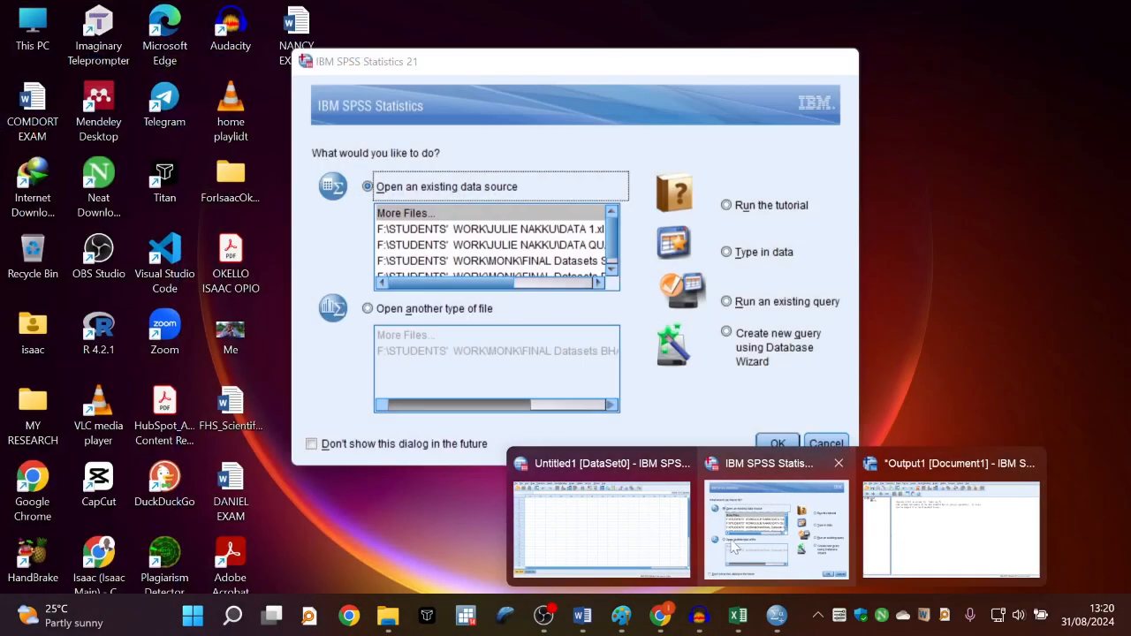
pyautogui.moveTo(634, 537)
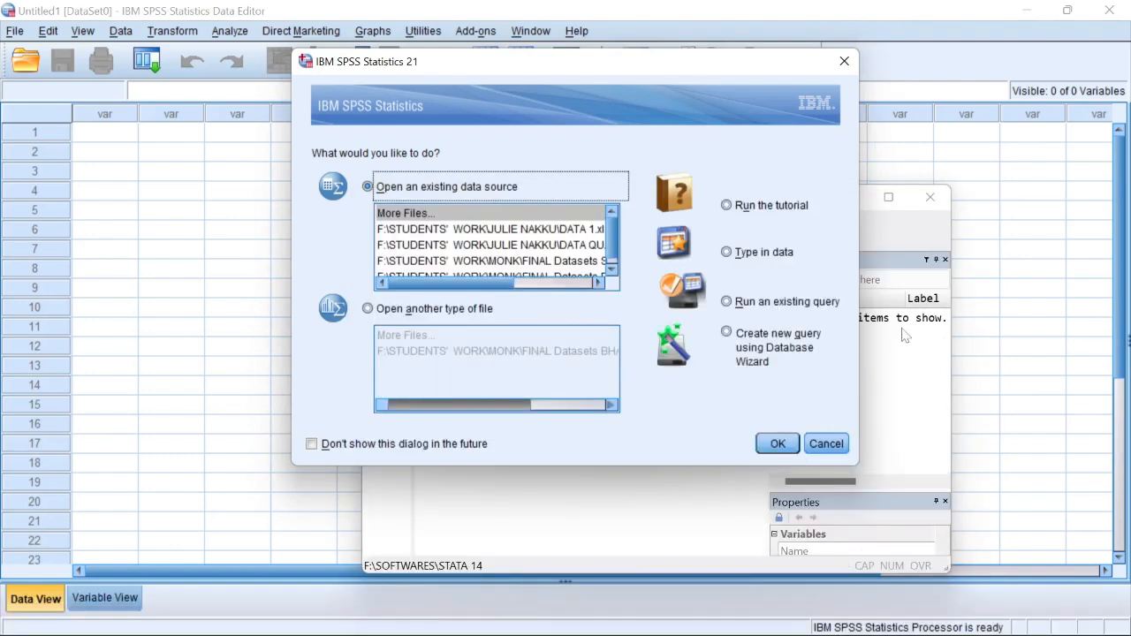
# Switch to Stata, maximize its window and widen the Review pane to show full command entries.
pyautogui.click(888, 197)
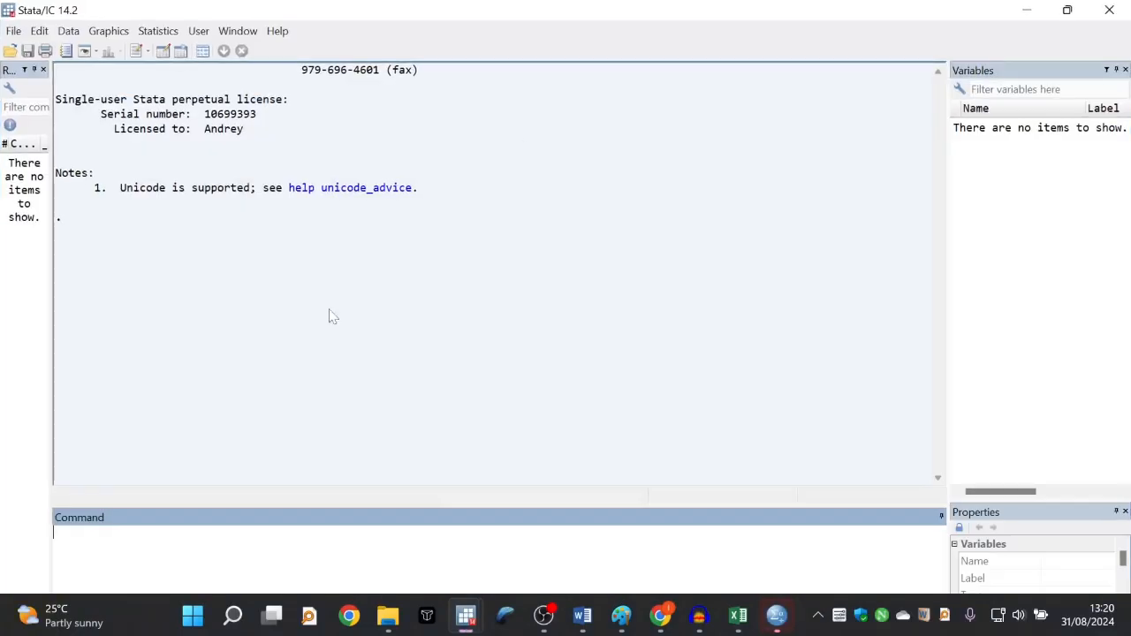
pyautogui.click(46, 243)
pyautogui.click(56, 245)
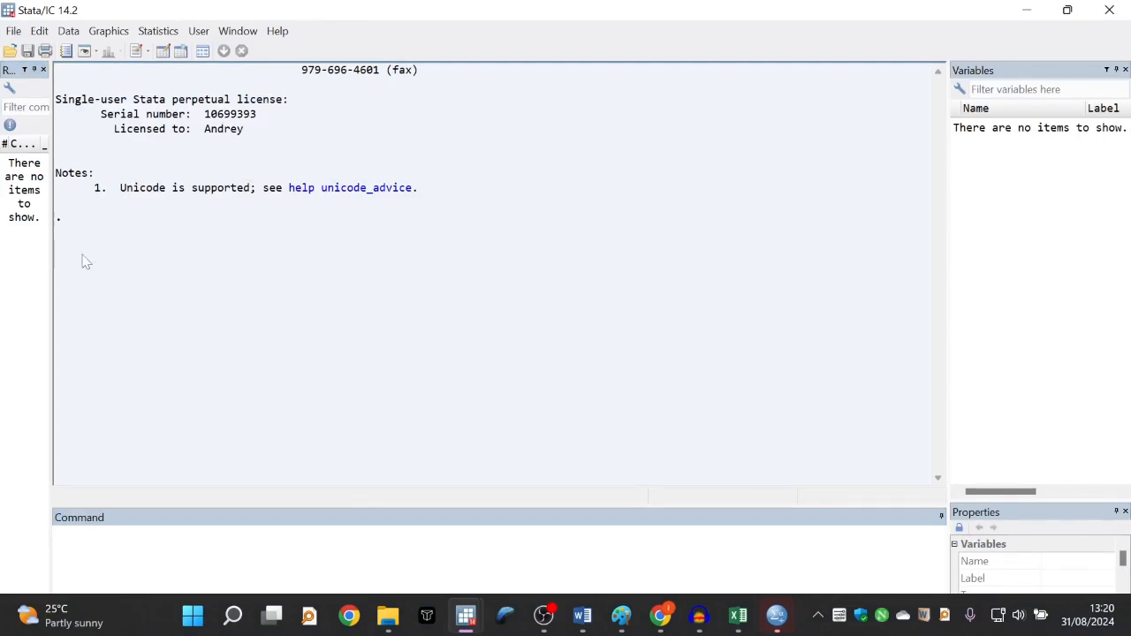
pyautogui.moveTo(52, 245); pyautogui.dragTo(167, 265)
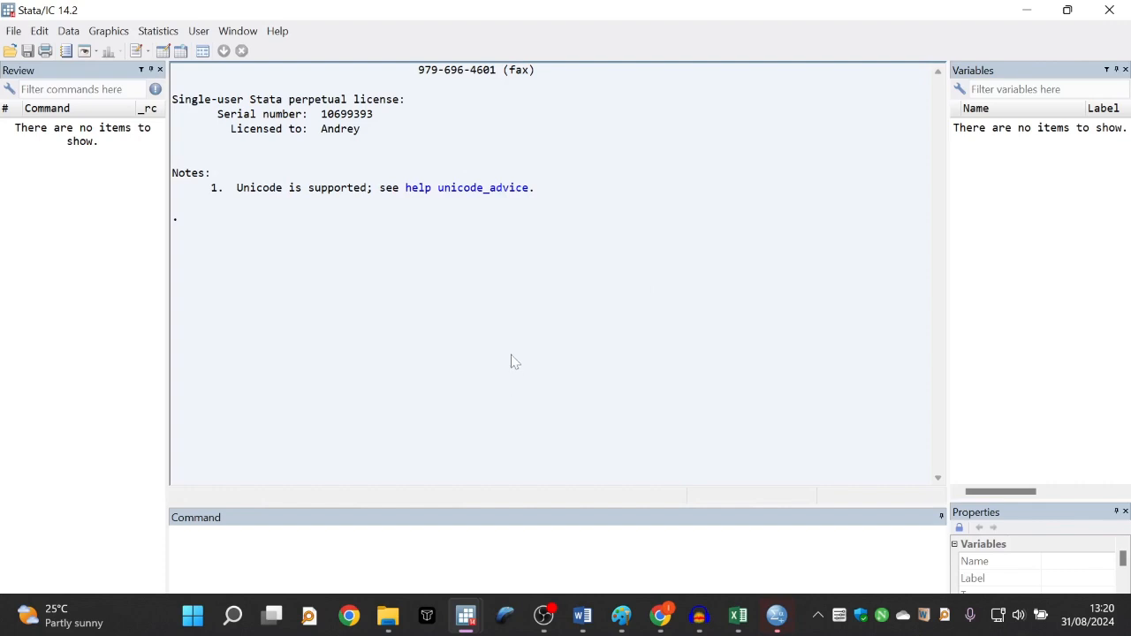
# Run the br command in Stata to open the Data Editor in browse mode.
pyautogui.click(327, 553)
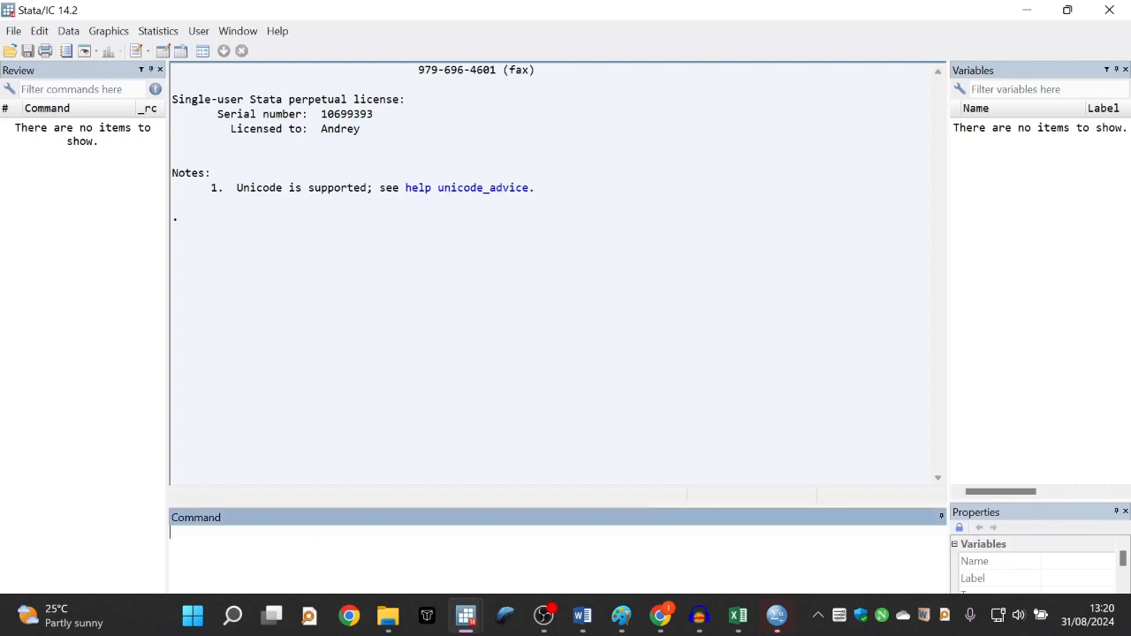
pyautogui.write('br')
pyautogui.press('Return')
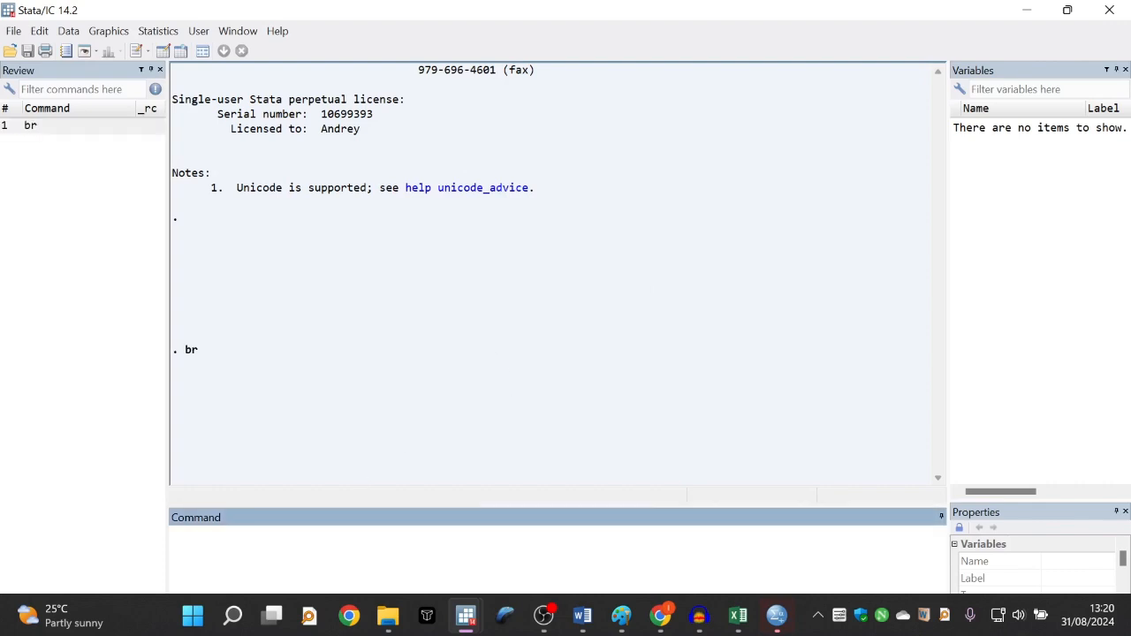
# Enlarge the Data Editor window to view its empty grid and close it.
pyautogui.moveTo(210, 50); pyautogui.dragTo(437, 157)
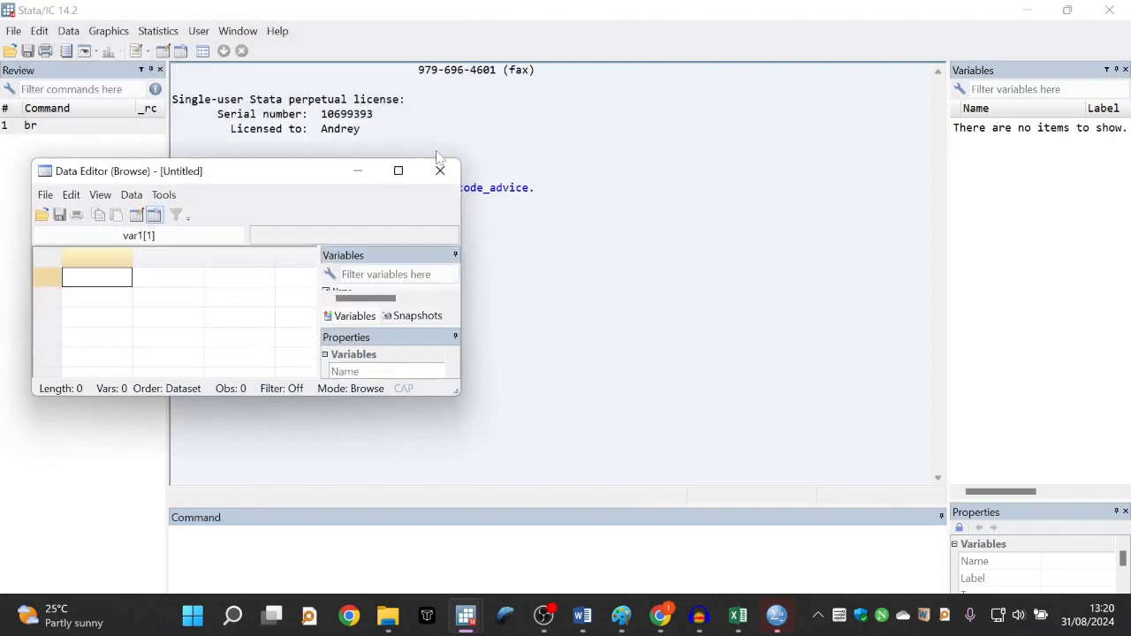
pyautogui.moveTo(296, 177); pyautogui.dragTo(349, 45)
pyautogui.moveTo(516, 264); pyautogui.dragTo(715, 548)
pyautogui.moveTo(450, 41); pyautogui.dragTo(624, 45)
pyautogui.click(877, 48)
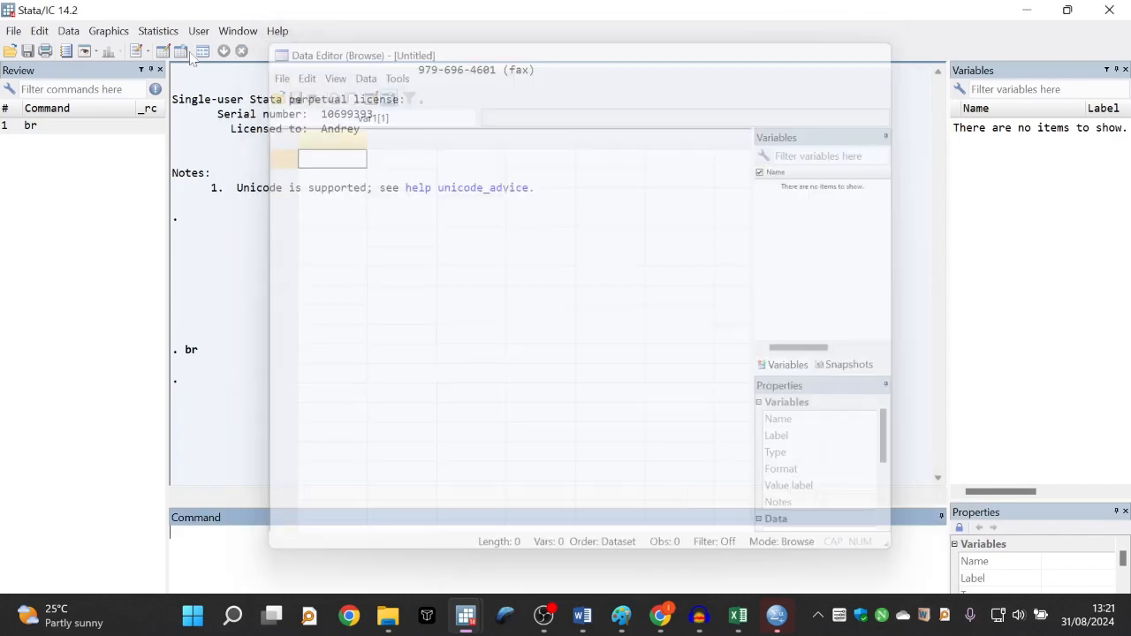
# Open Stata's Excel spreadsheet import dialog for a look and close it without importing a file.
pyautogui.click(14, 33)
pyautogui.moveTo(104, 205)
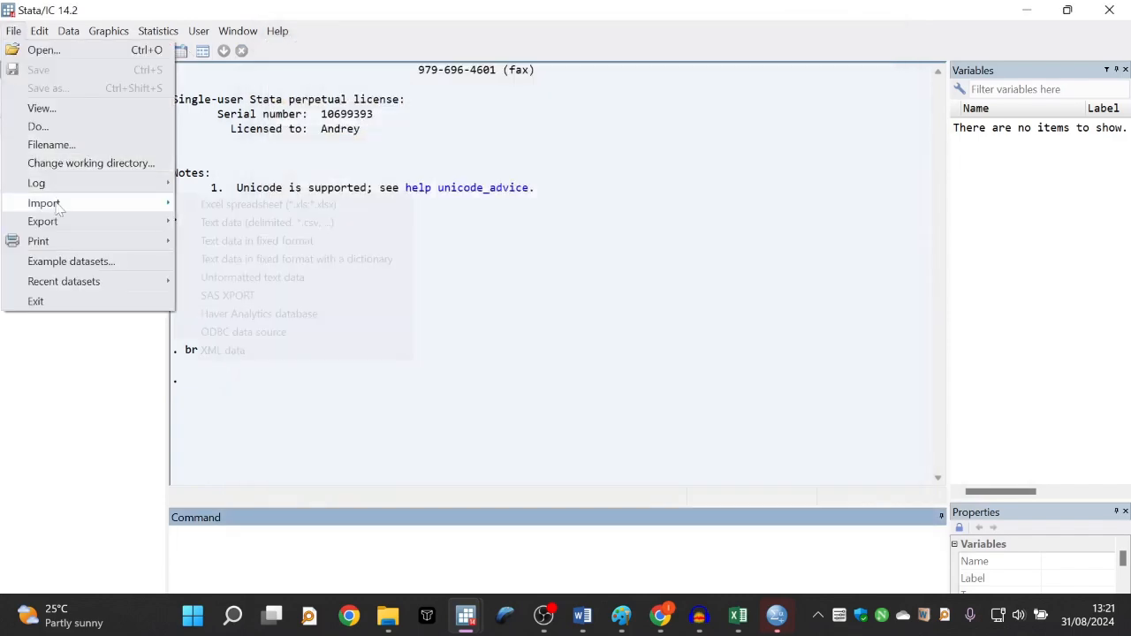
pyautogui.click(226, 209)
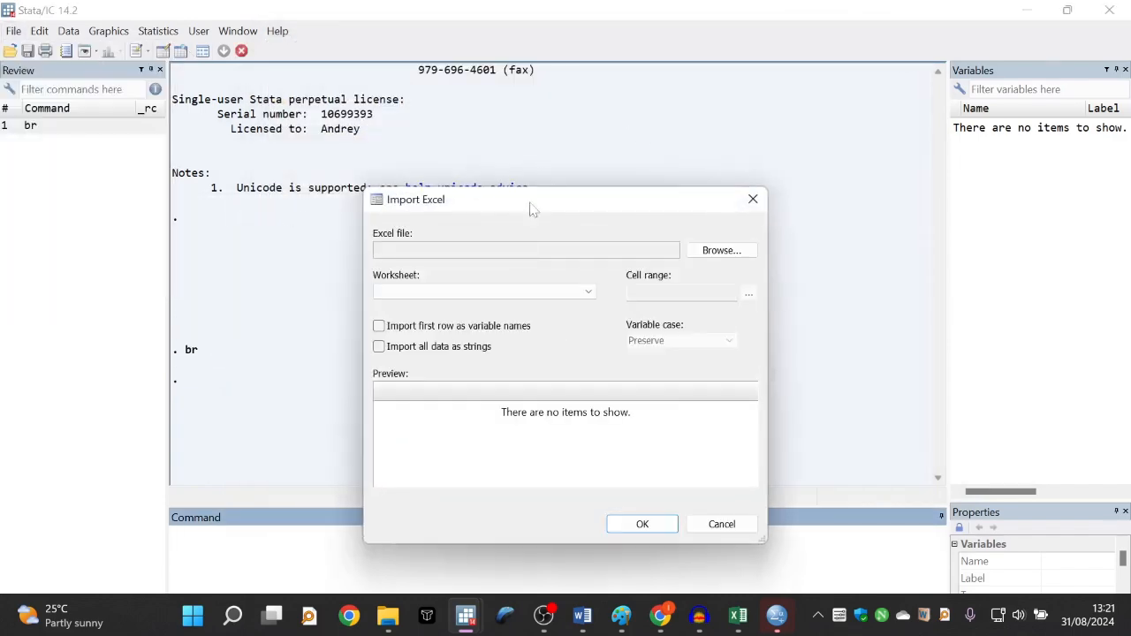
pyautogui.moveTo(530, 206); pyautogui.dragTo(569, 129)
pyautogui.click(790, 122)
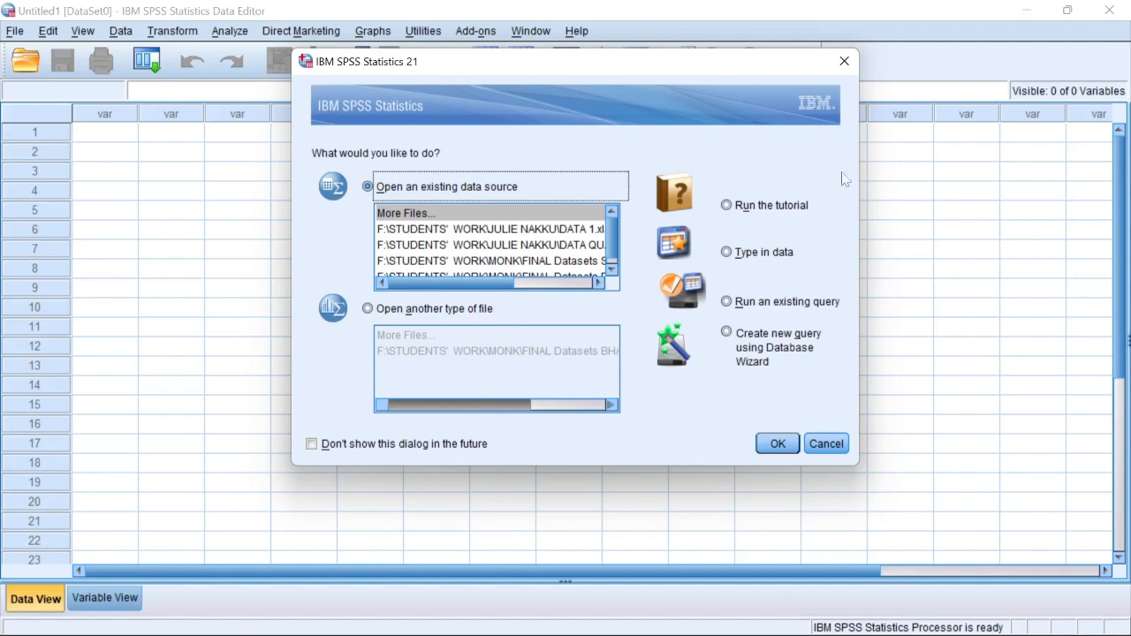
# Switch back to SPSS, dismiss the startup dialog and show the Data View.
pyautogui.click(824, 444)
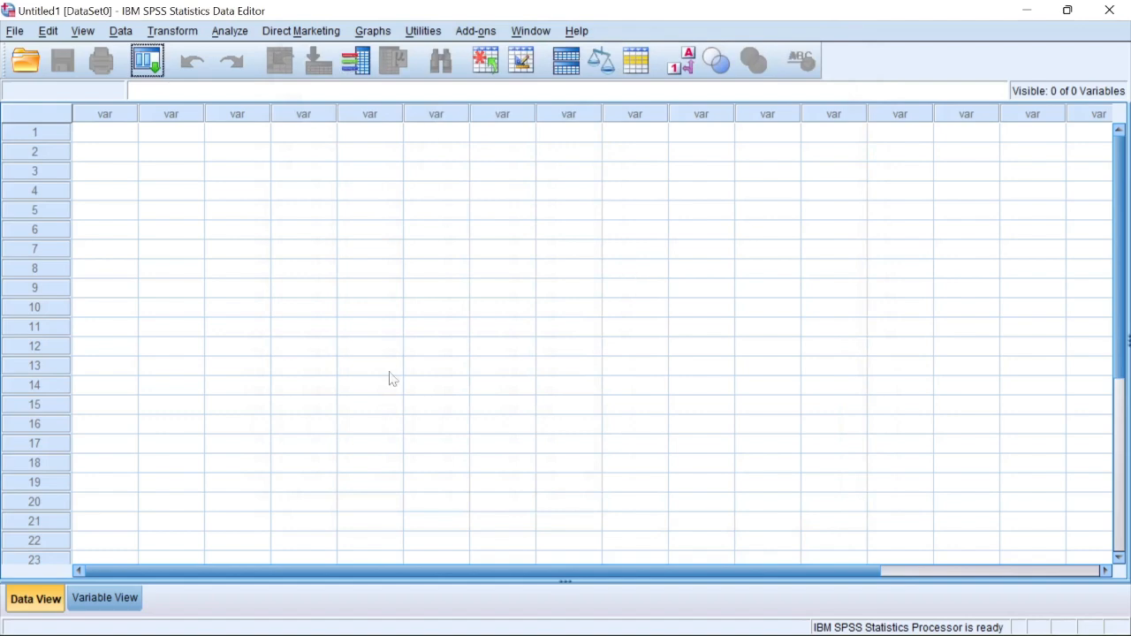
pyautogui.moveTo(665, 618)
pyautogui.click(40, 602)
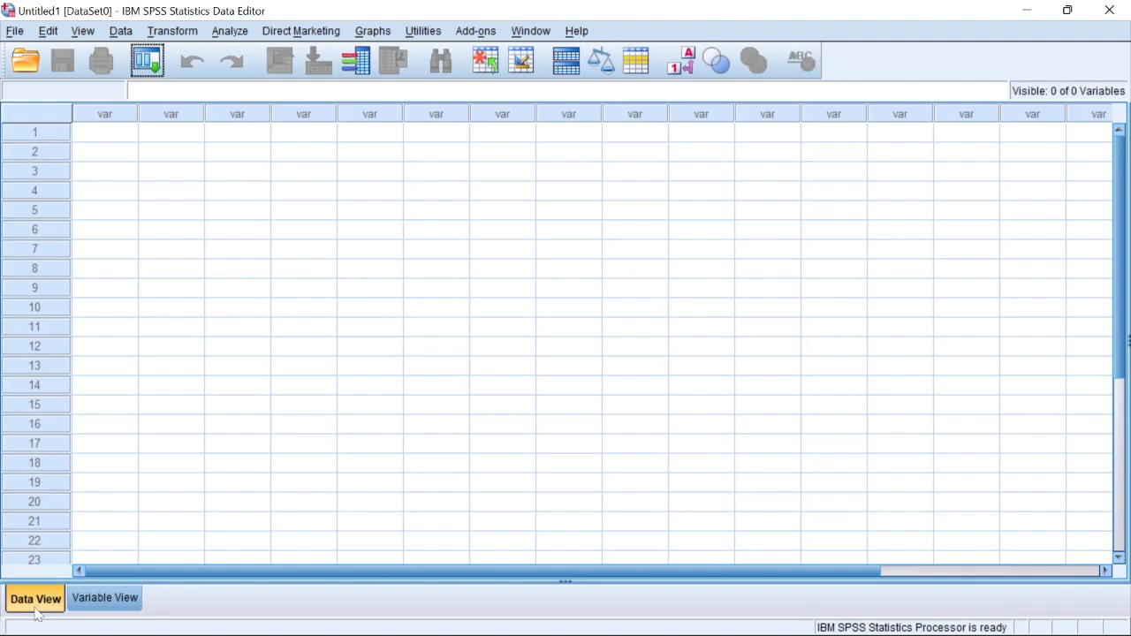
# Explore the empty Data View grid by selecting individual cells across different rows and columns.
pyautogui.click(104, 156)
pyautogui.click(110, 212)
pyautogui.click(136, 137)
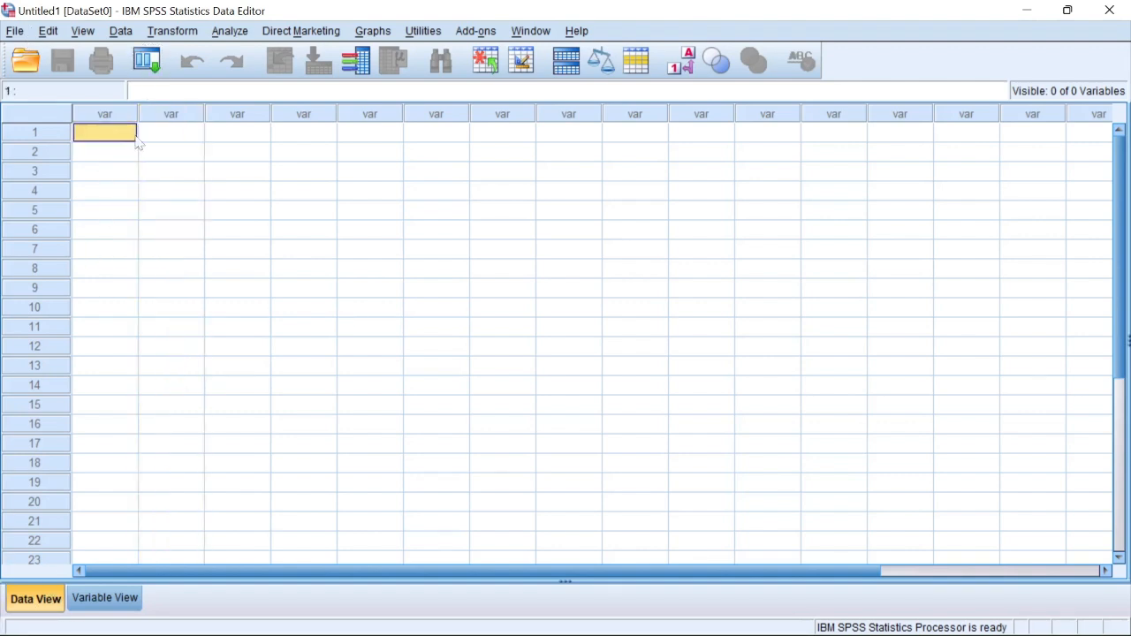
pyautogui.click(110, 228)
pyautogui.click(210, 310)
pyautogui.click(656, 229)
pyautogui.click(695, 313)
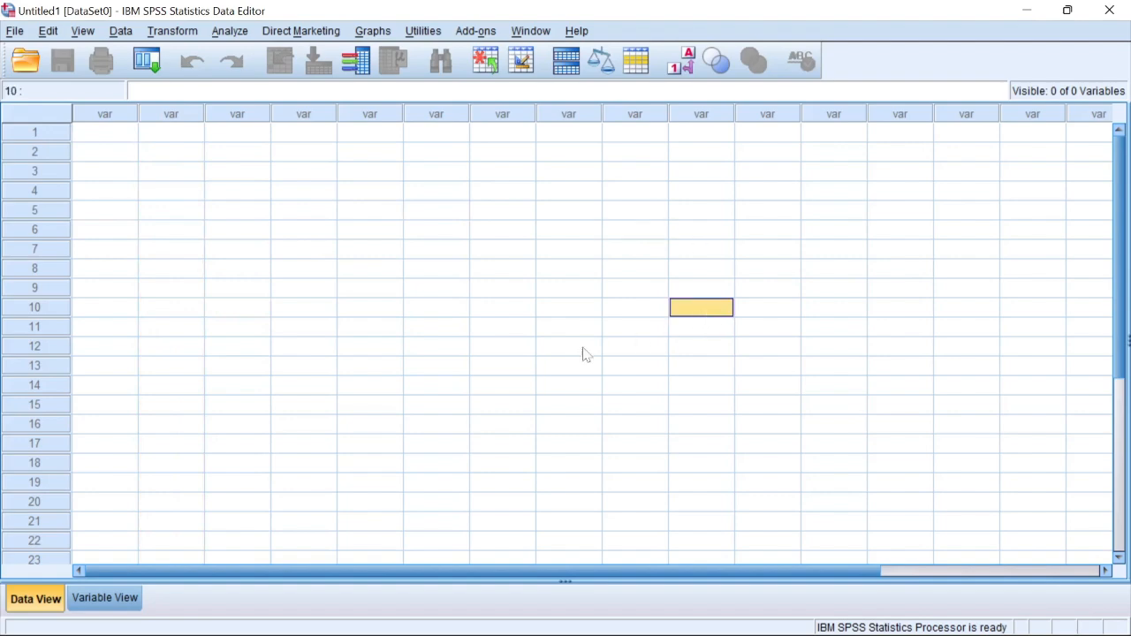
pyautogui.click(582, 348)
pyautogui.click(389, 191)
pyautogui.moveTo(144, 184); pyautogui.dragTo(128, 183)
pyautogui.click(110, 134)
pyautogui.click(104, 195)
pyautogui.click(104, 235)
pyautogui.click(108, 251)
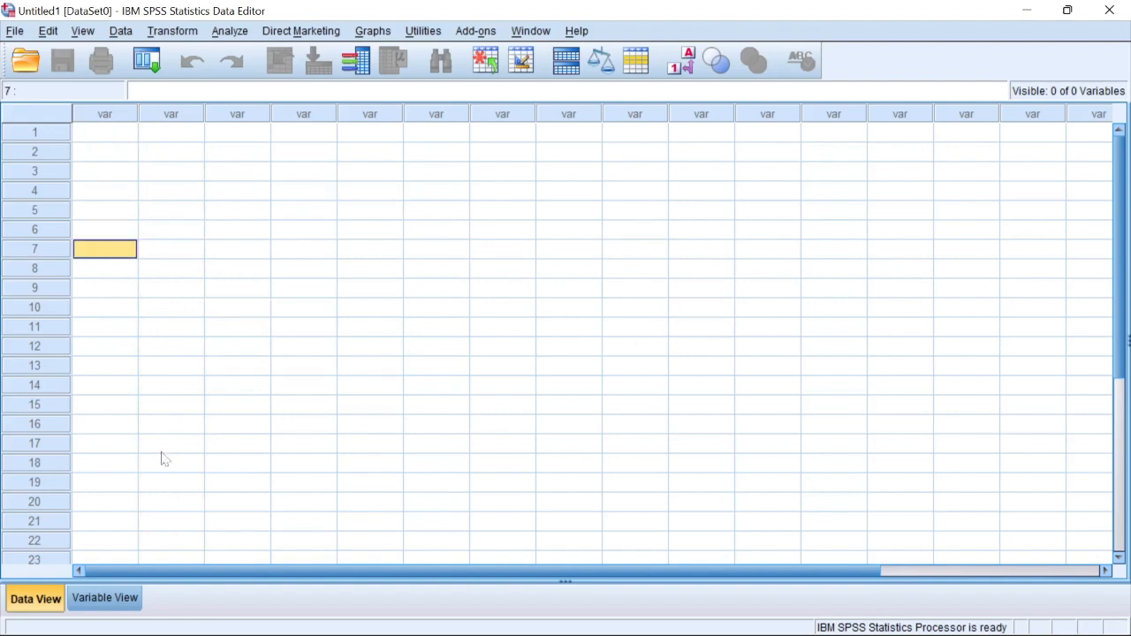
# Compare the Variable View and Data View layouts by alternating between them, ending in Data View.
pyautogui.click(103, 597)
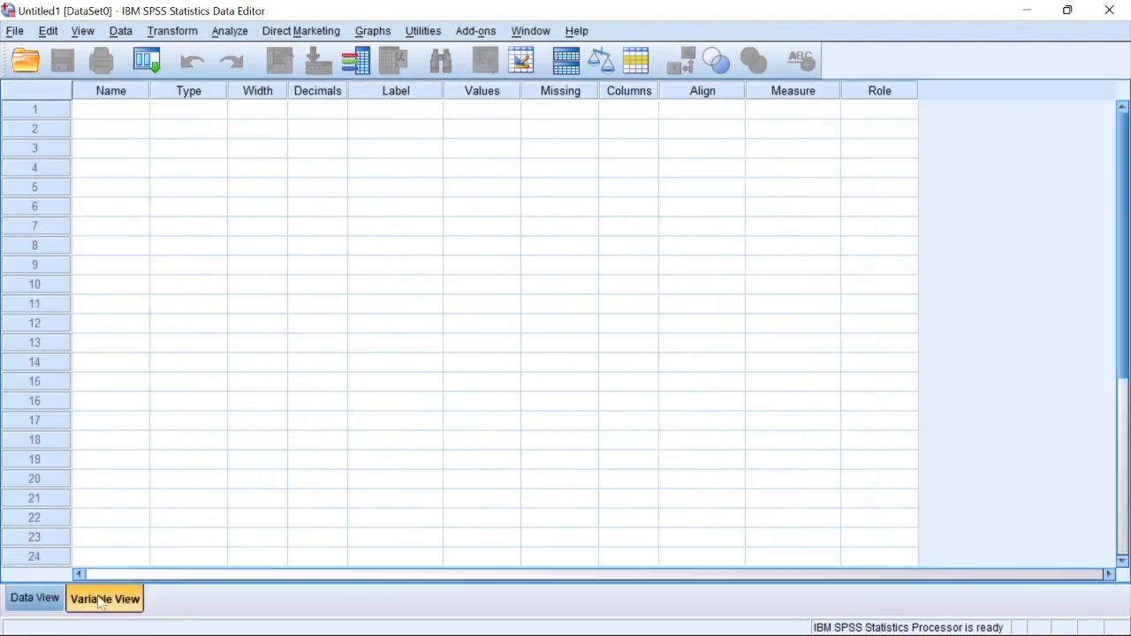
pyautogui.click(40, 598)
pyautogui.click(88, 599)
pyautogui.click(36, 601)
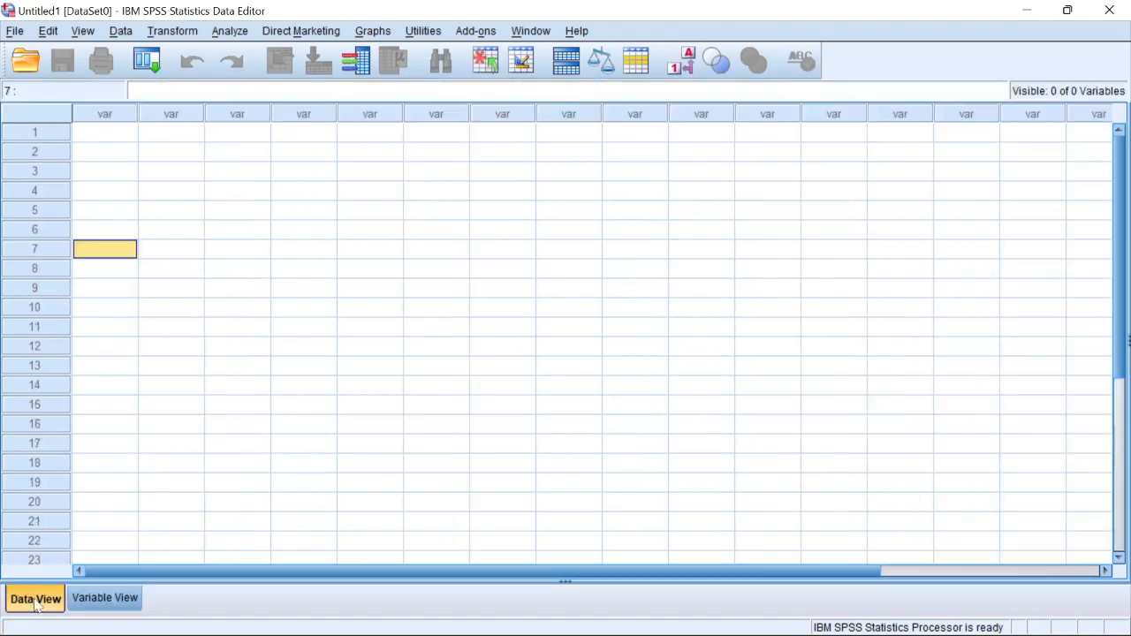
pyautogui.click(111, 601)
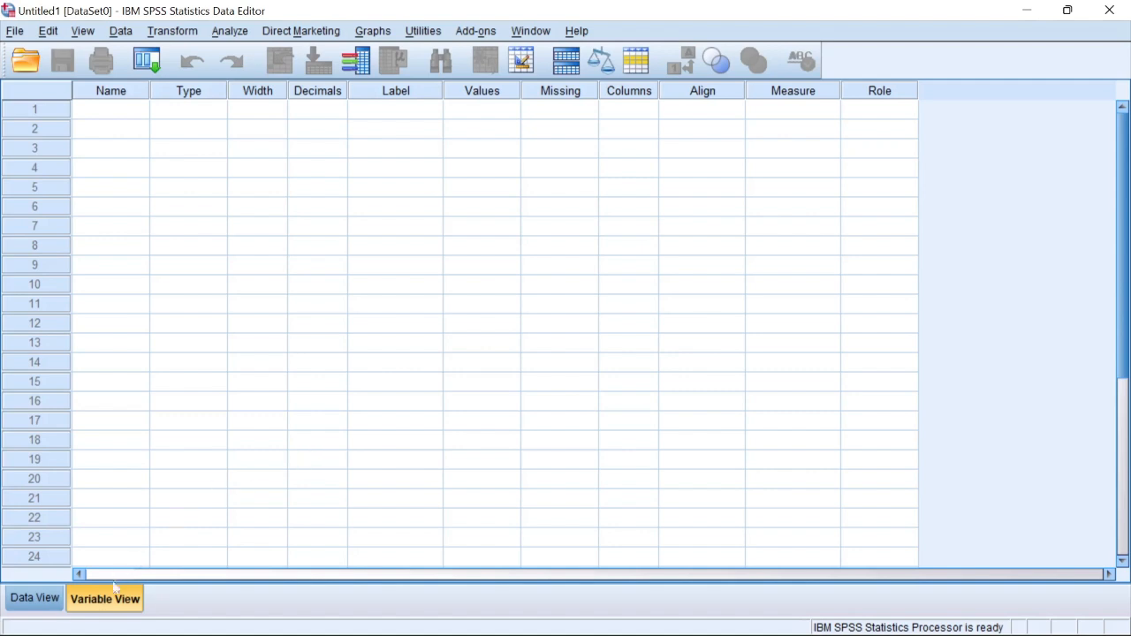
pyautogui.click(37, 604)
pyautogui.click(99, 608)
pyautogui.click(28, 605)
pyautogui.click(95, 608)
pyautogui.click(40, 604)
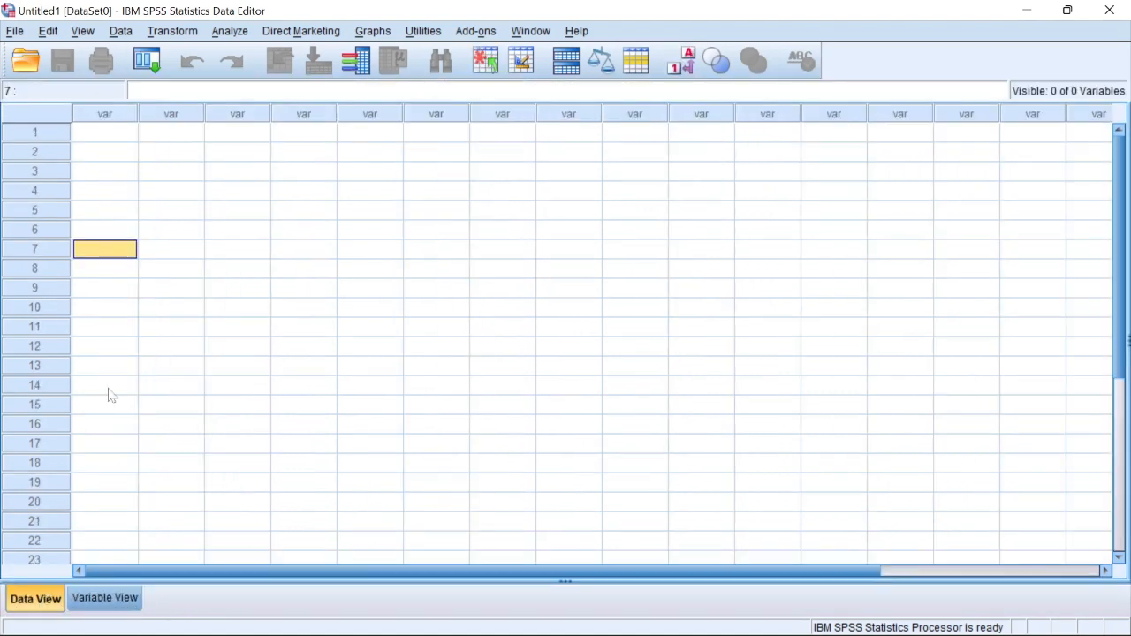
# Select the first column's cell in row 1 and switch to the Project Write Up document in Word.
pyautogui.click(106, 132)
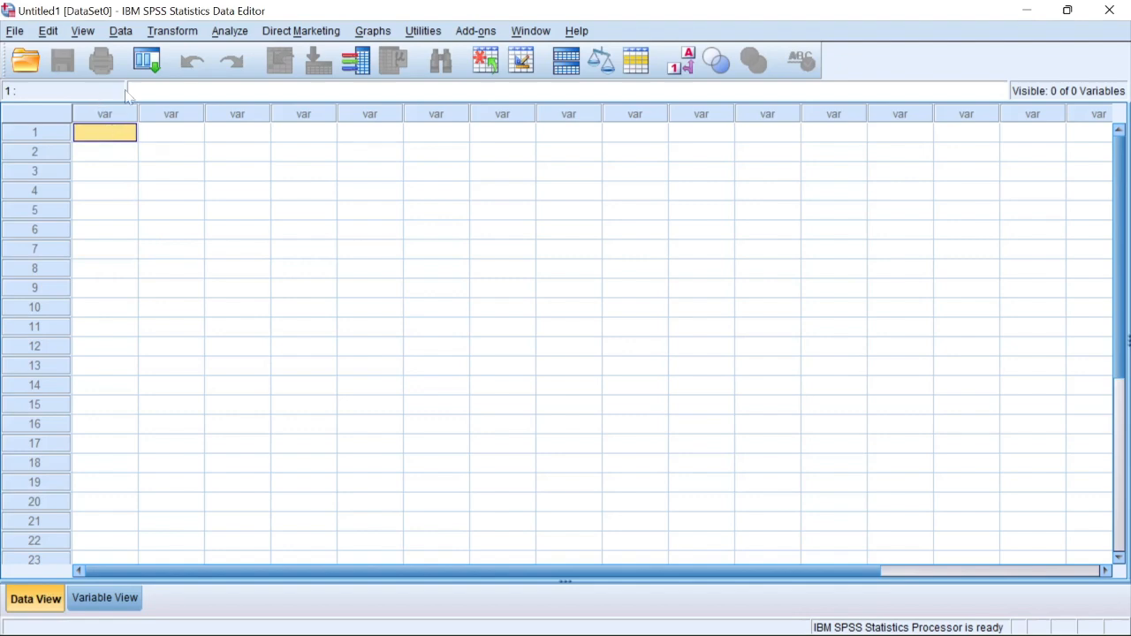
pyautogui.moveTo(621, 629)
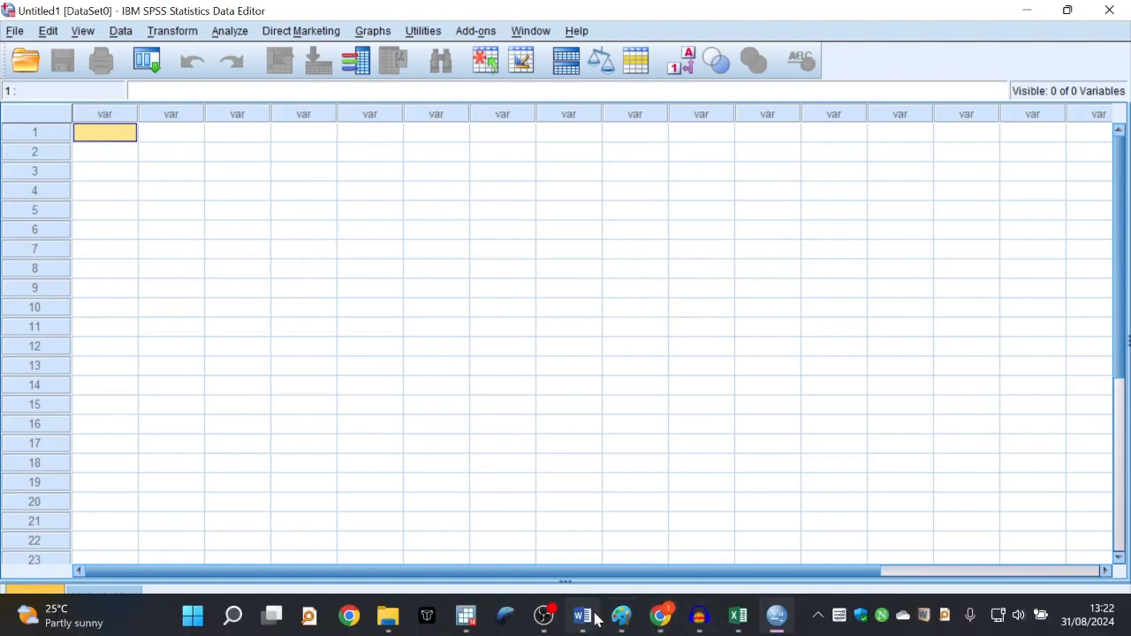
pyautogui.click(583, 617)
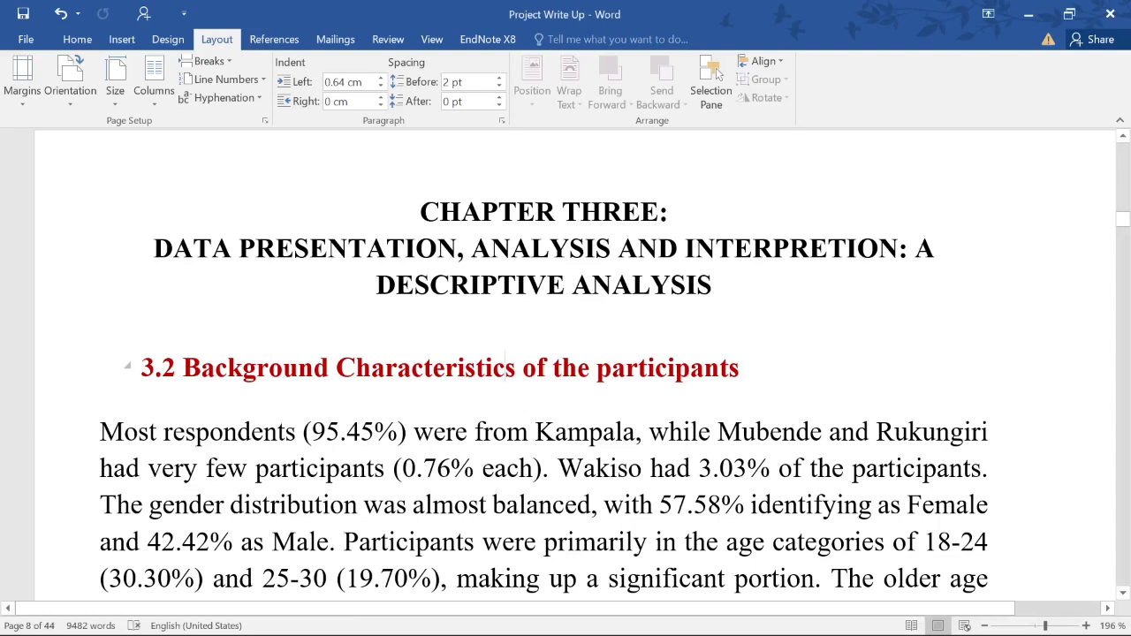
# Highlight the heading "Background Characteristics of the participants" and the start of its paragraph, then clear the selection.
pyautogui.moveTo(751, 368); pyautogui.dragTo(183, 367)
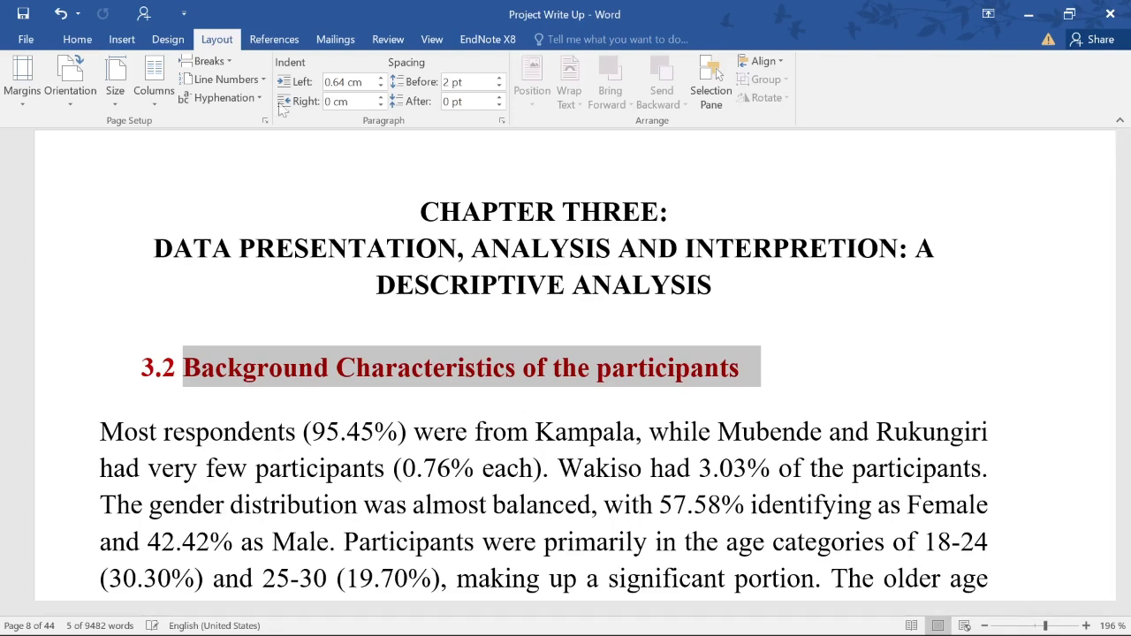
pyautogui.click(259, 342)
pyautogui.scroll(-2, 514, 380)
pyautogui.scroll(1, 514, 380)
pyautogui.scroll(1, 206, 309)
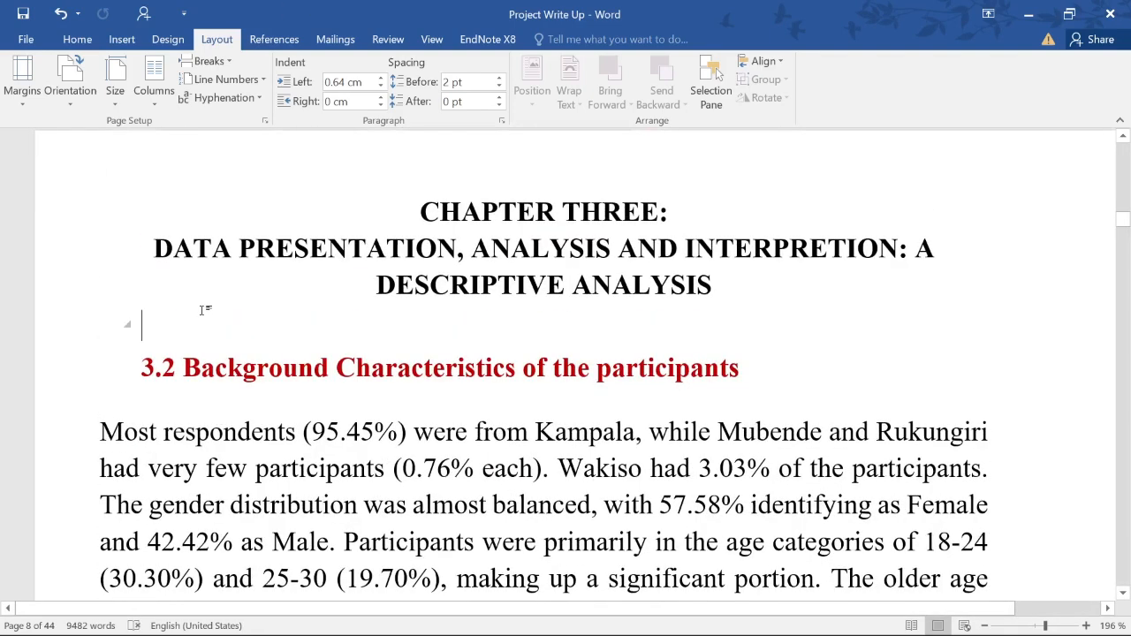
pyautogui.click(262, 431)
pyautogui.moveTo(232, 367); pyautogui.dragTo(790, 431)
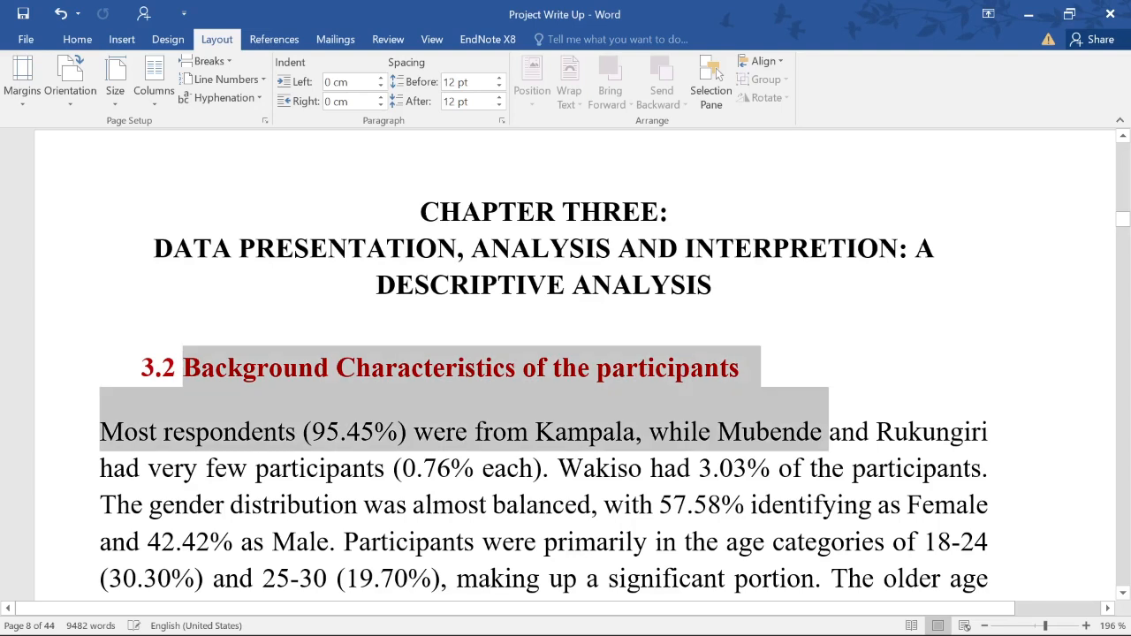
pyautogui.click(636, 429)
pyautogui.moveTo(256, 367); pyautogui.dragTo(855, 429)
pyautogui.click(536, 430)
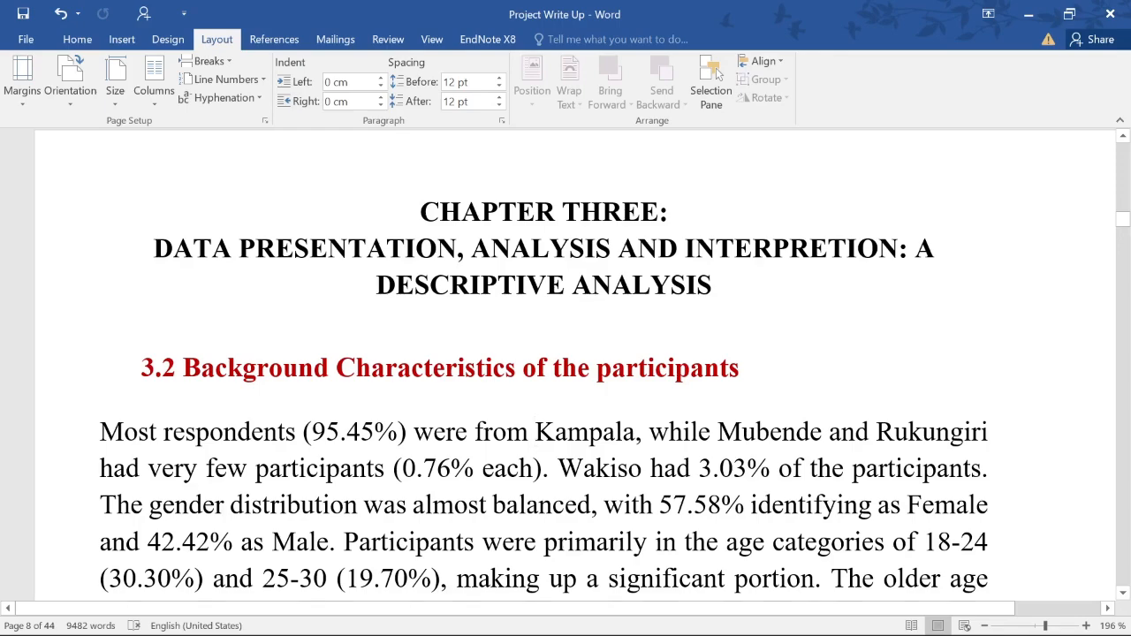
# Review the full paragraph under section 3.2 and switch back to the SPSS Data Editor.
pyautogui.scroll(-4, 536, 430)
pyautogui.scroll(3, 536, 430)
pyautogui.scroll(-1, 536, 431)
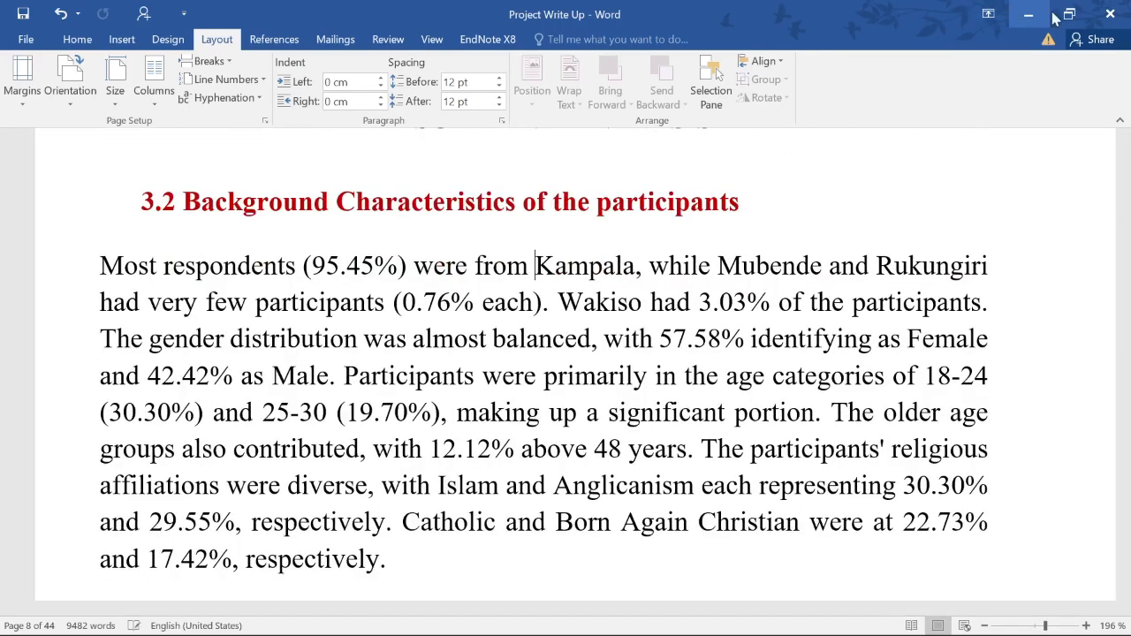
pyautogui.click(1048, 14)
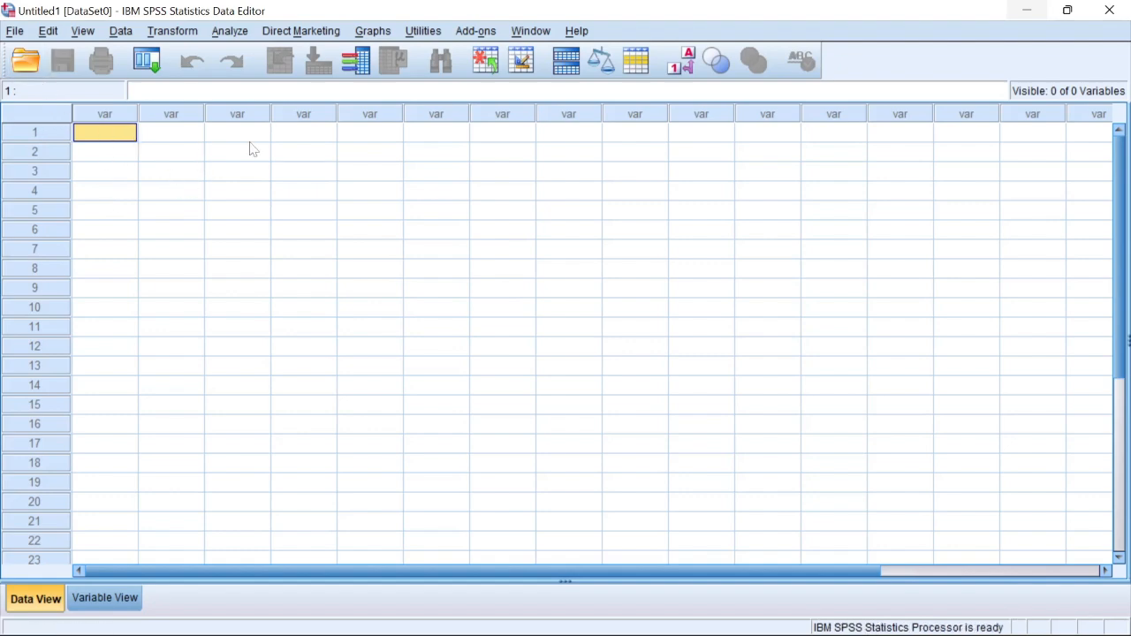
# Start opening a data file and set the file type to Excel (*.xls, *.xlsx, *.xlsm).
pyautogui.click(14, 32)
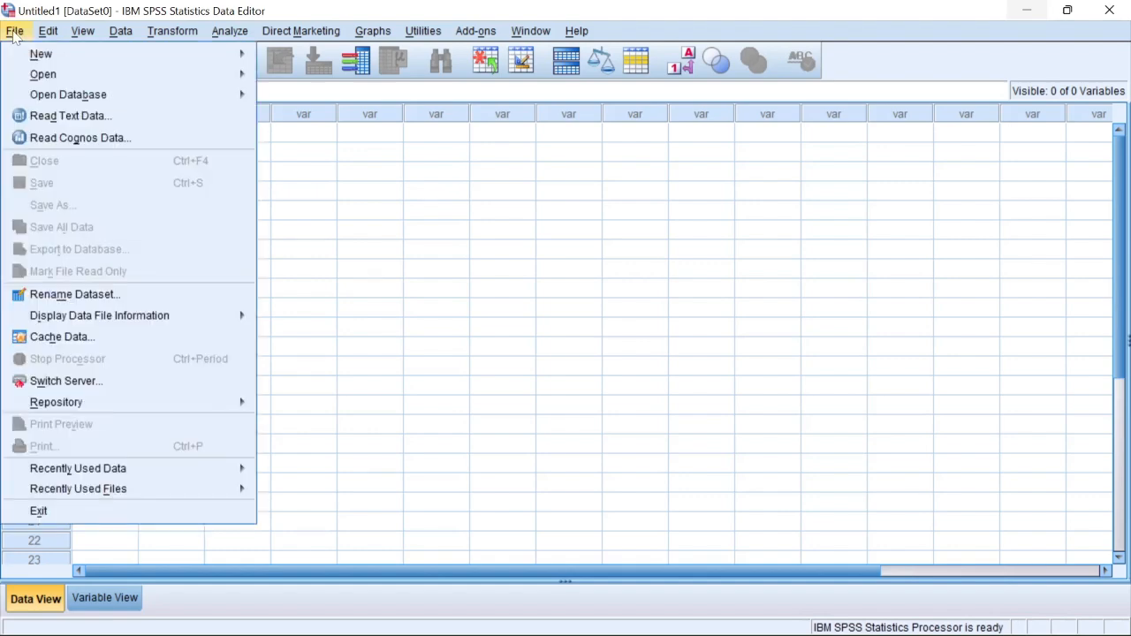
pyautogui.moveTo(176, 72)
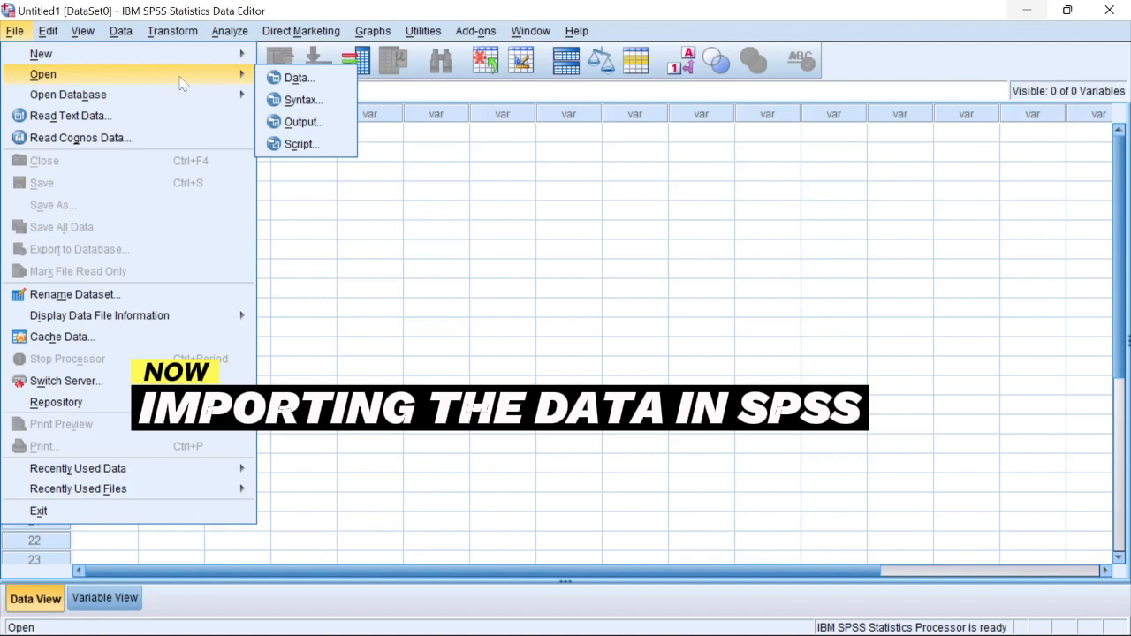
pyautogui.click(309, 81)
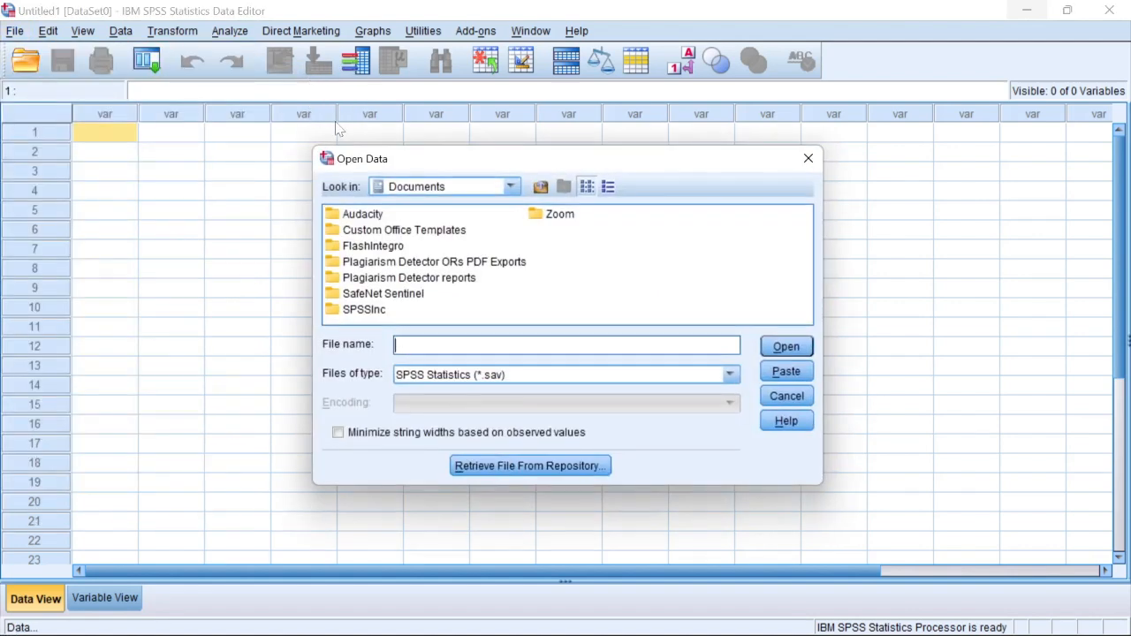
pyautogui.click(730, 374)
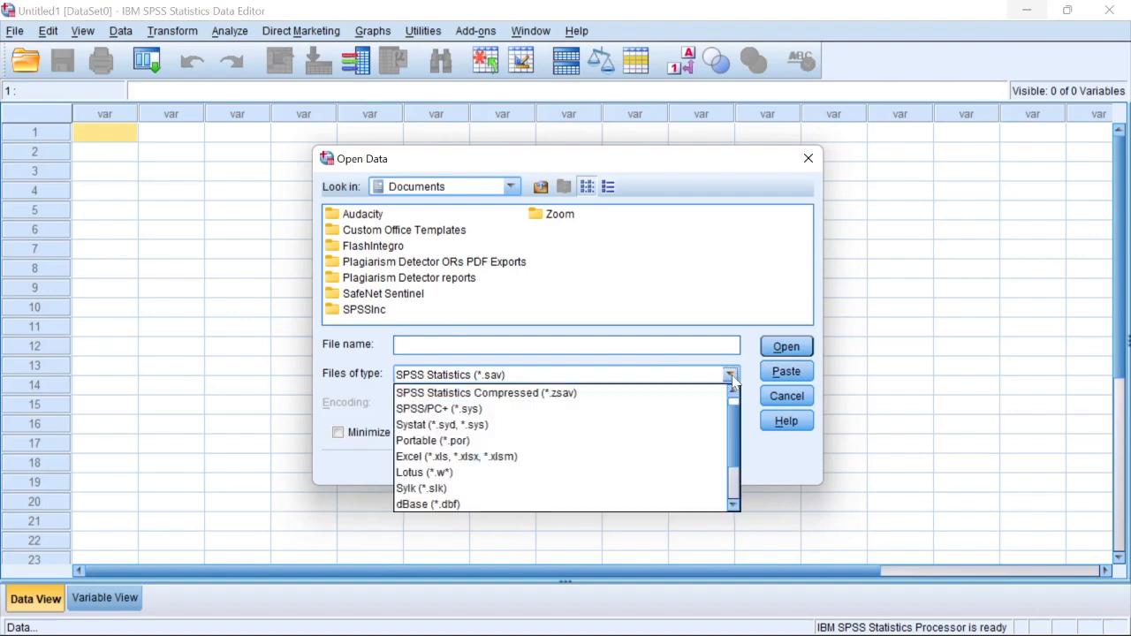
pyautogui.click(535, 456)
# Check the Datasets SPSS workbook in Excel and return to the Open Data dialog in SPSS.
pyautogui.moveTo(737, 619)
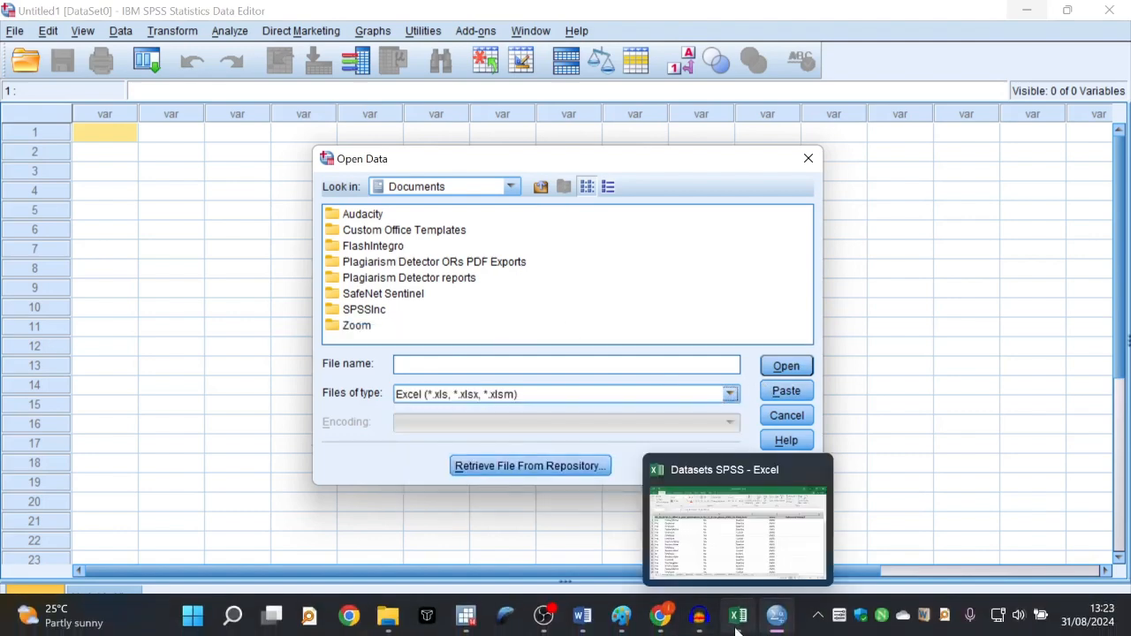
pyautogui.click(750, 530)
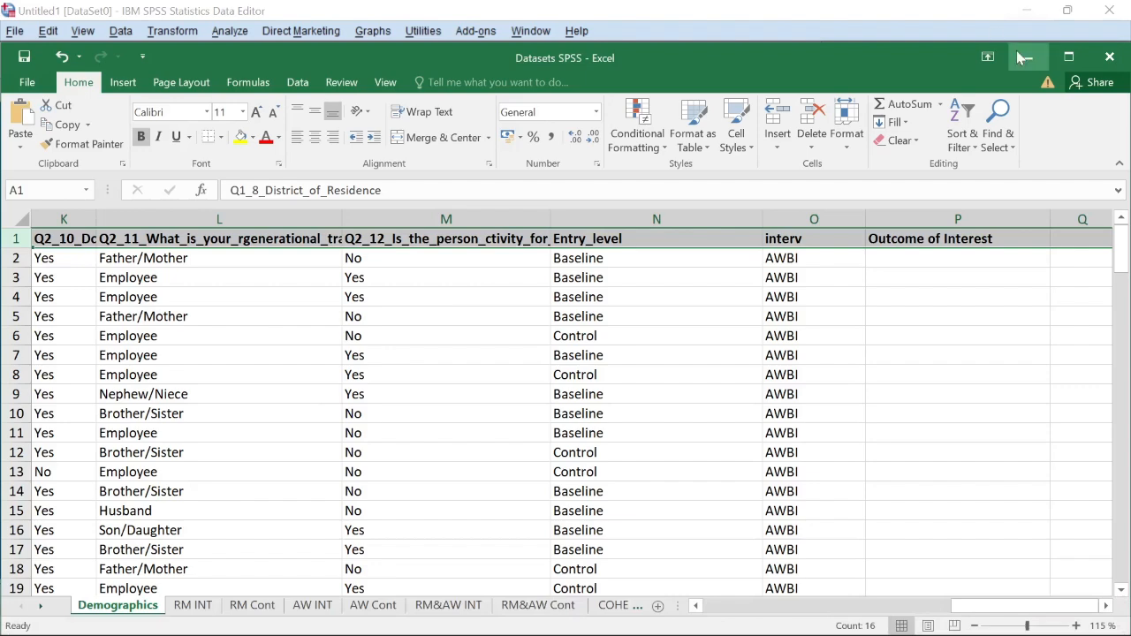
pyautogui.hotkey('alt', 'Tab')
# Examine the file types SPSS can open, including Stata and text formats, keeping Excel as the chosen type.
pyautogui.click(730, 394)
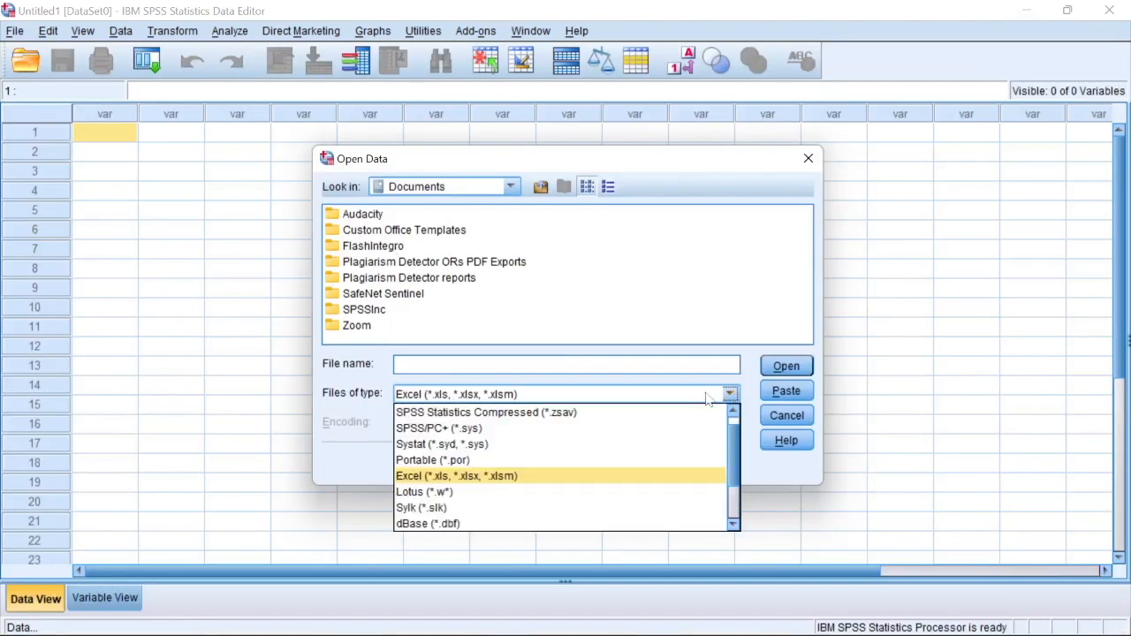
pyautogui.click(457, 477)
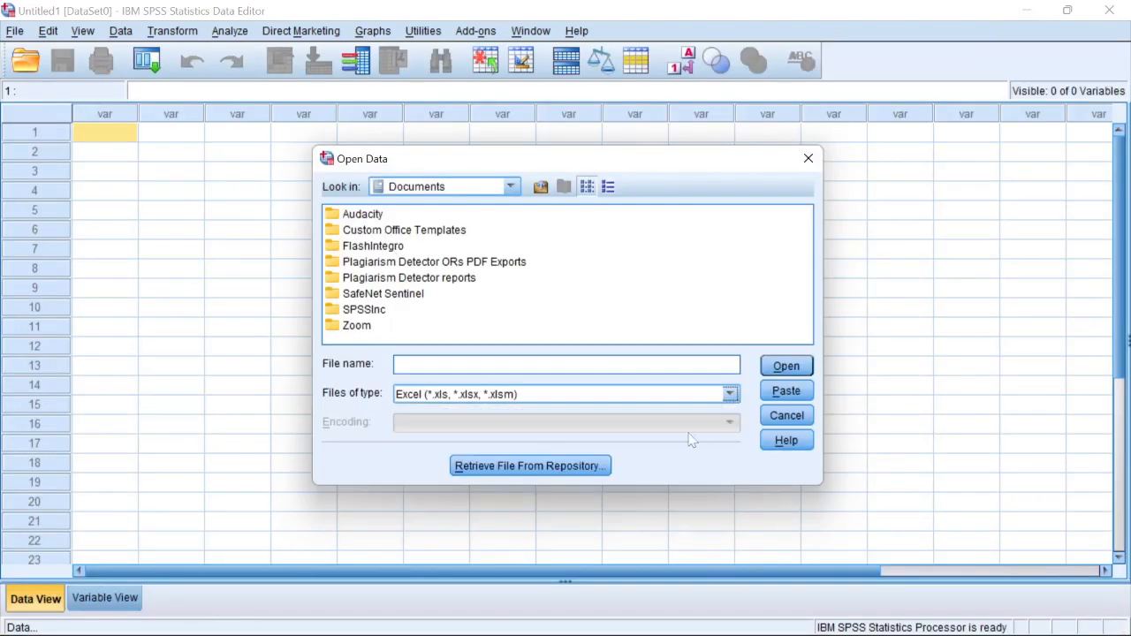
pyautogui.click(731, 395)
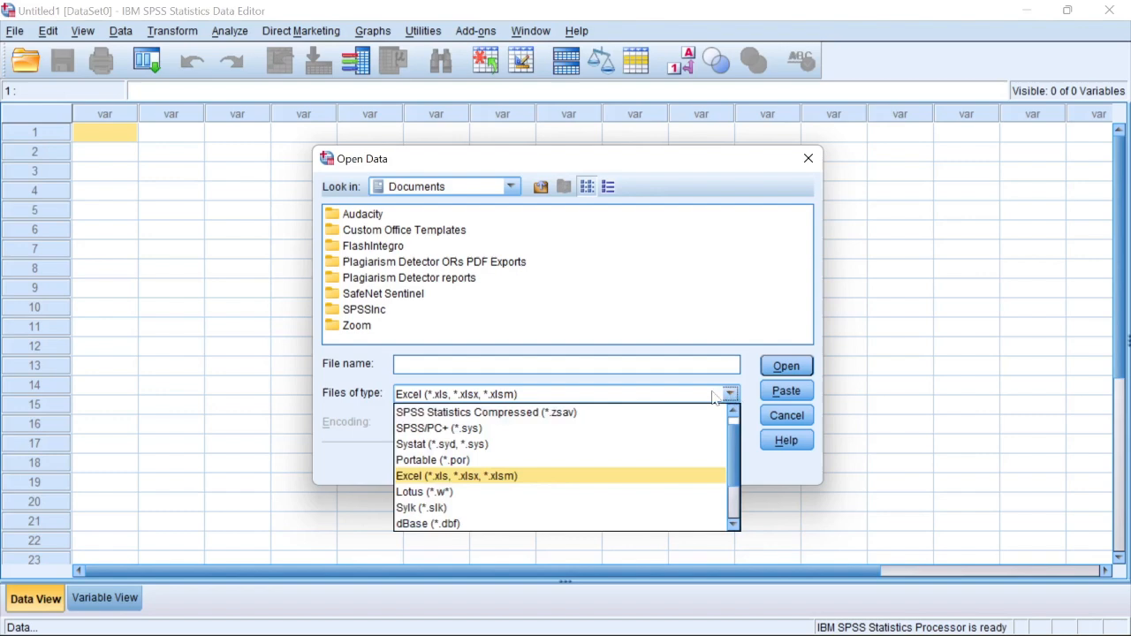
pyautogui.click(510, 477)
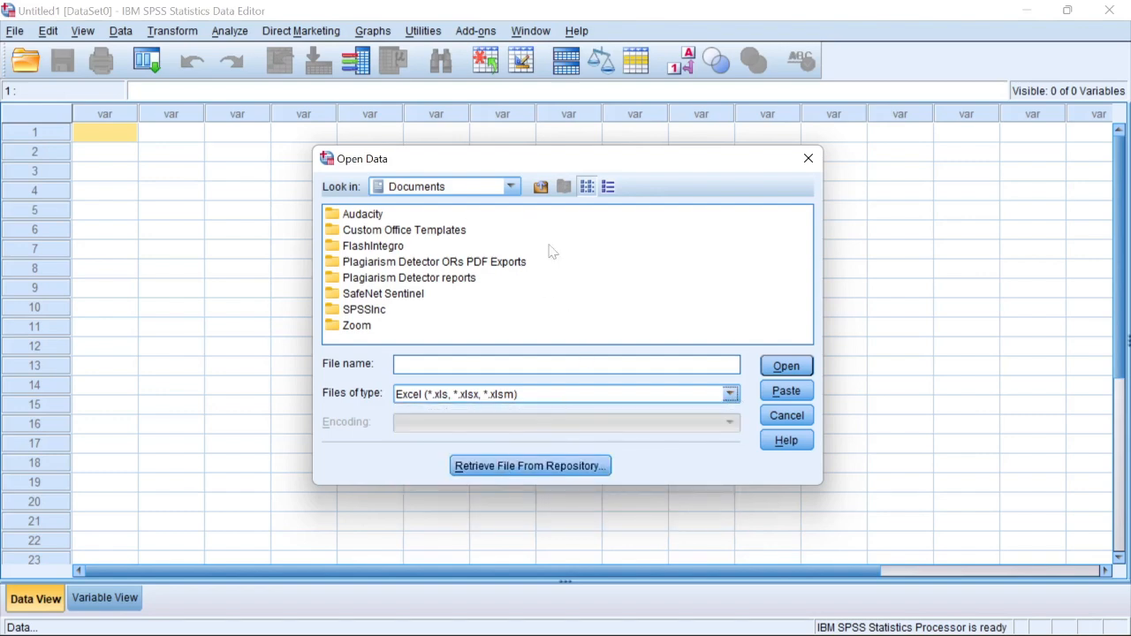
pyautogui.click(730, 395)
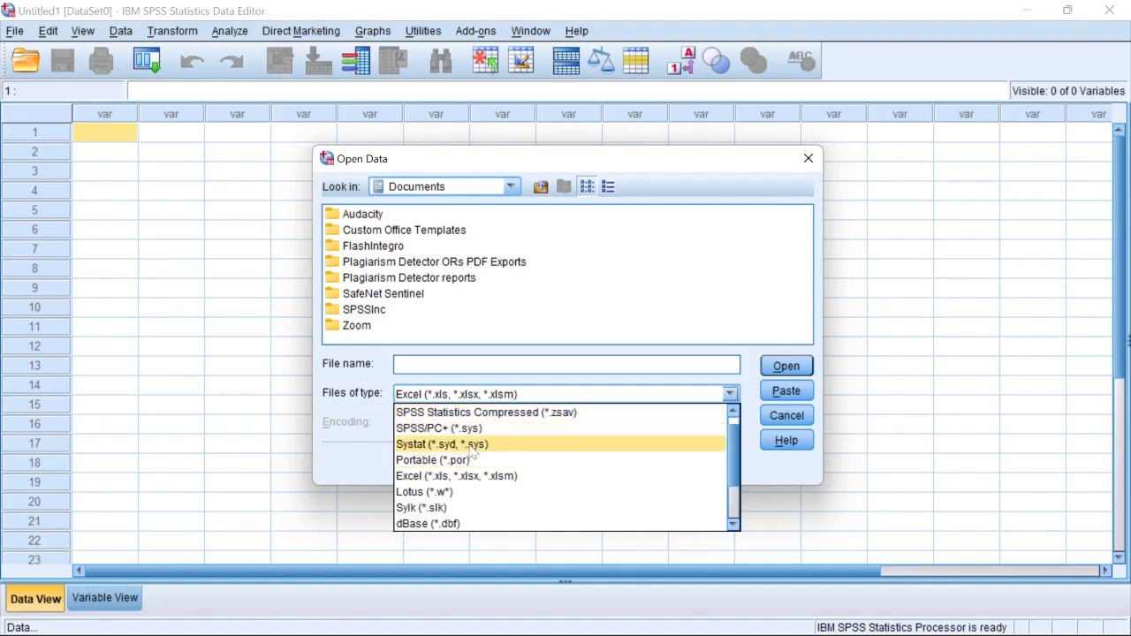
pyautogui.scroll(-2, 442, 461)
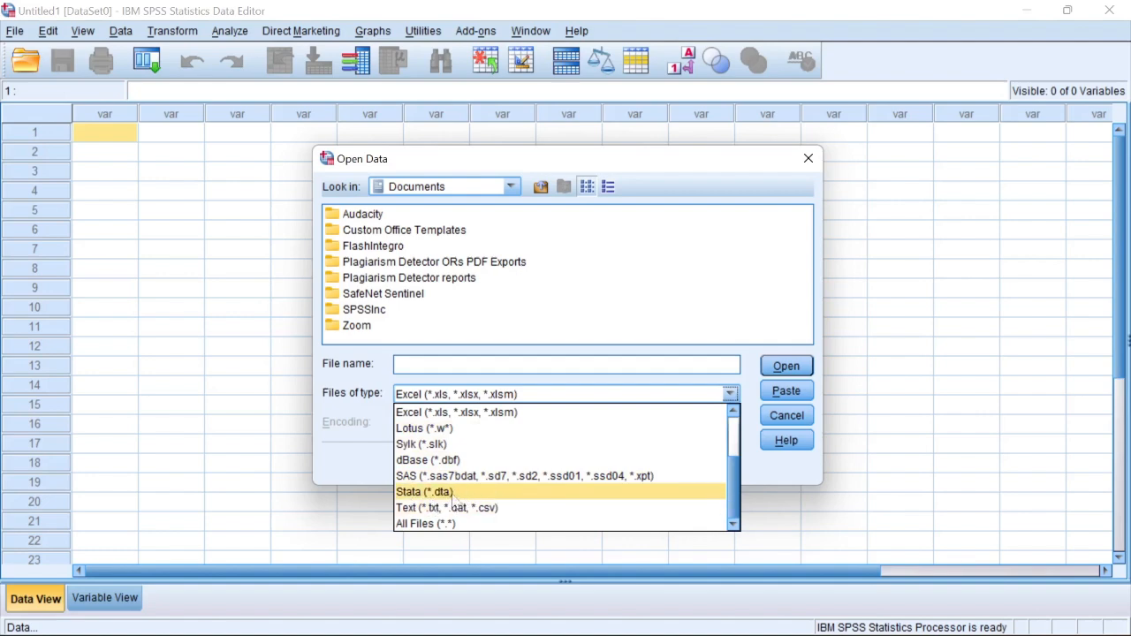
pyautogui.scroll(2, 415, 502)
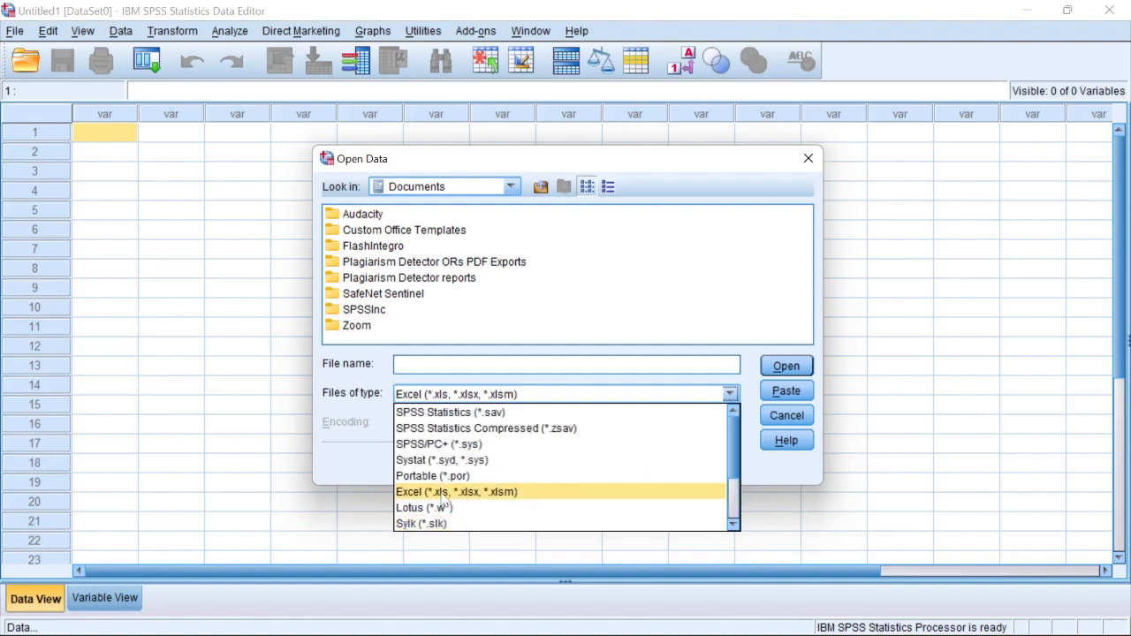
pyautogui.click(352, 376)
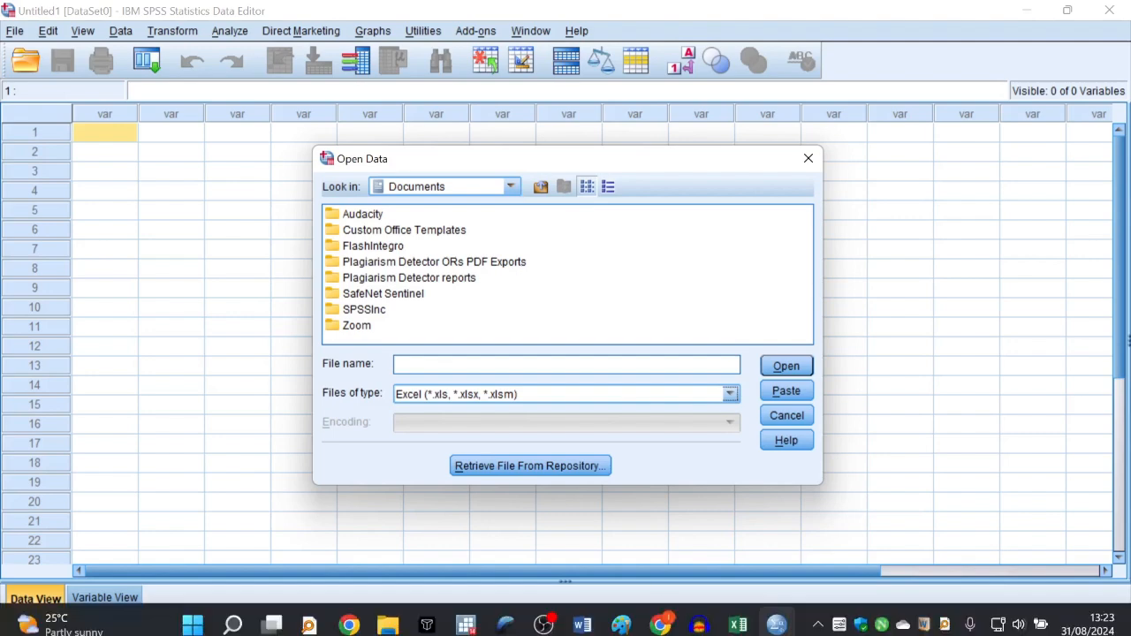
# Switch to Stata to view its data import formats, then return to the SPSS Open Data dialog.
pyautogui.click(466, 615)
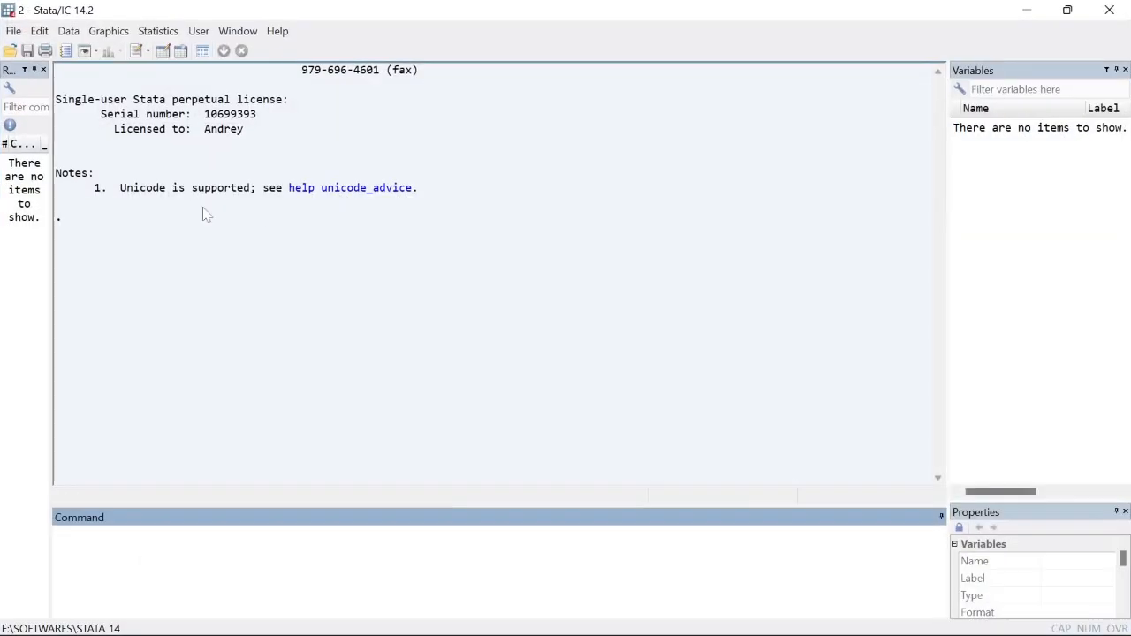
pyautogui.click(13, 31)
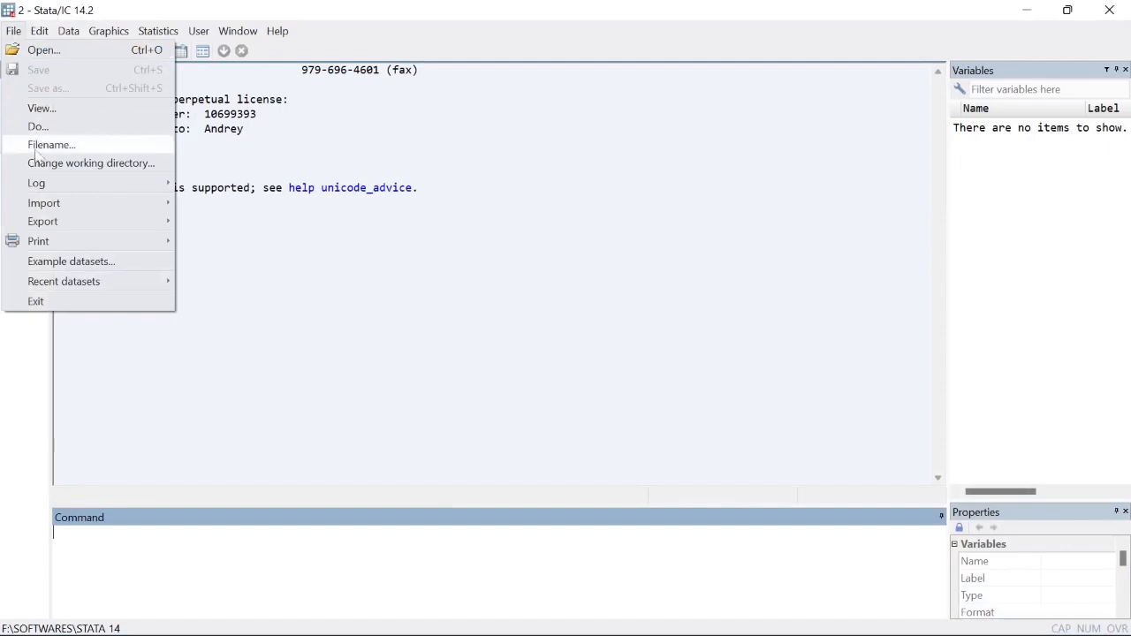
pyautogui.moveTo(56, 207)
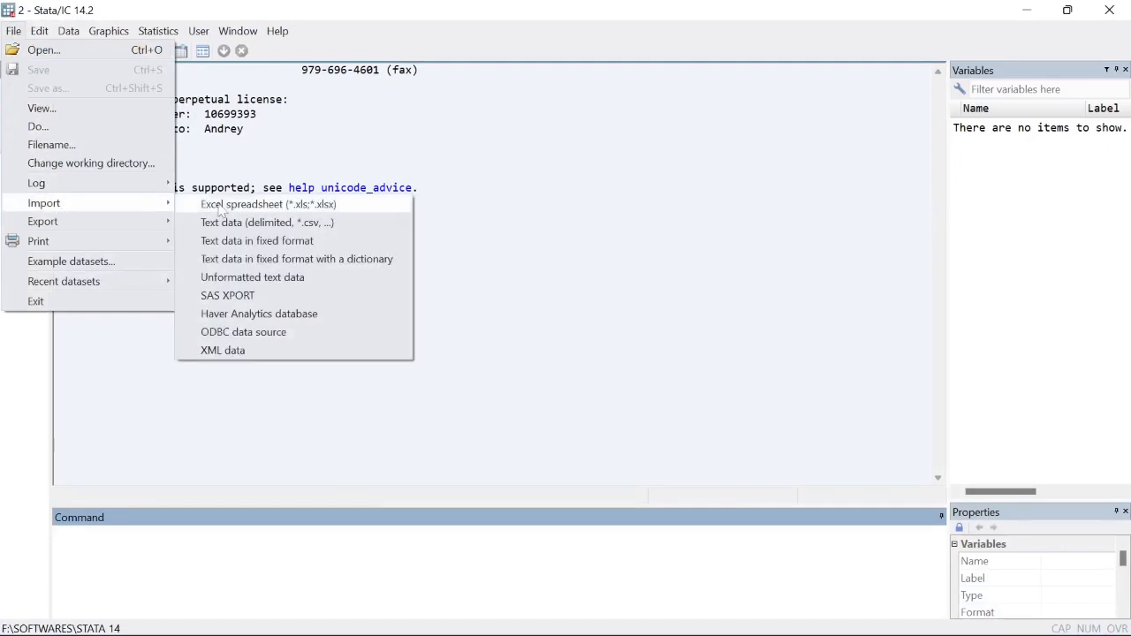
pyautogui.click(717, 102)
pyautogui.click(1110, 10)
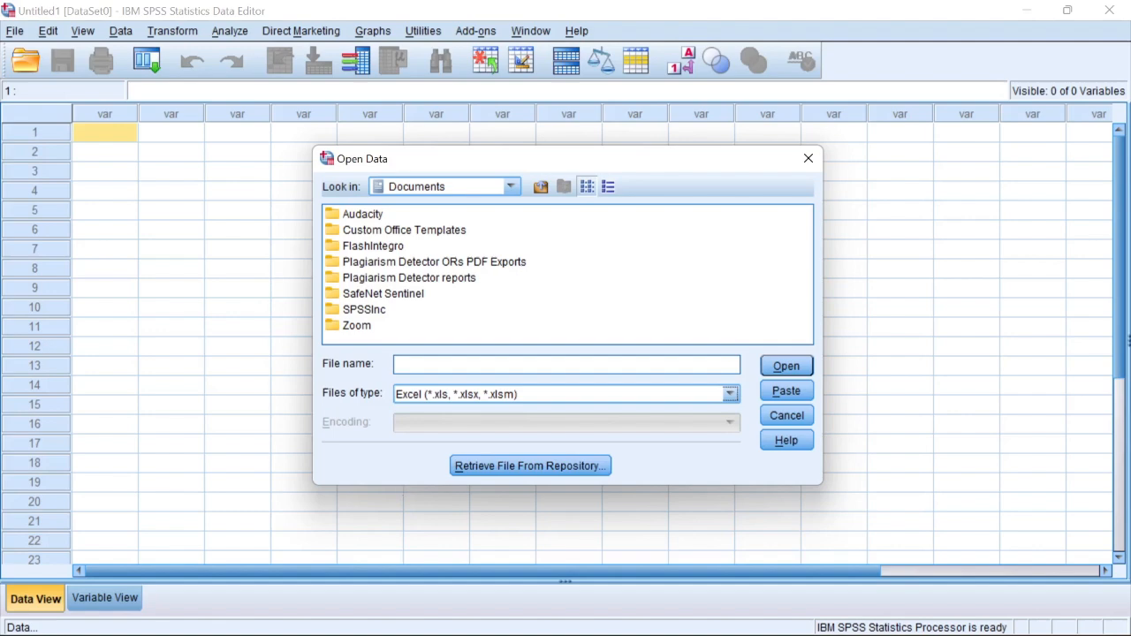
# Browse to Local Disk (F:) and open the YOUTUBE folder.
pyautogui.click(510, 188)
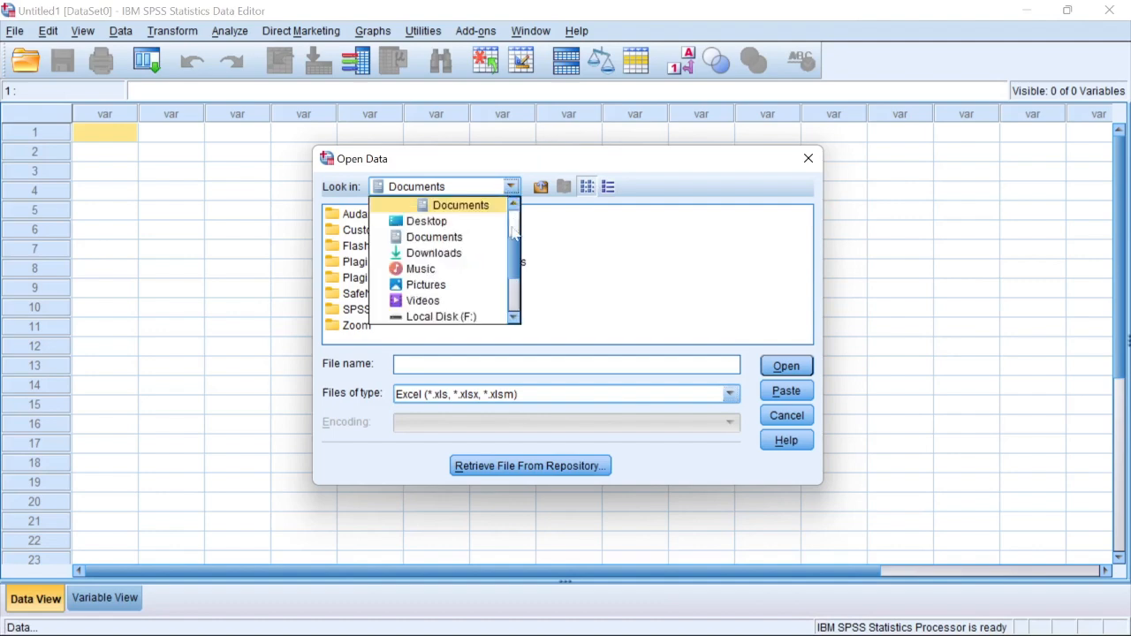
pyautogui.click(459, 317)
pyautogui.click(387, 278)
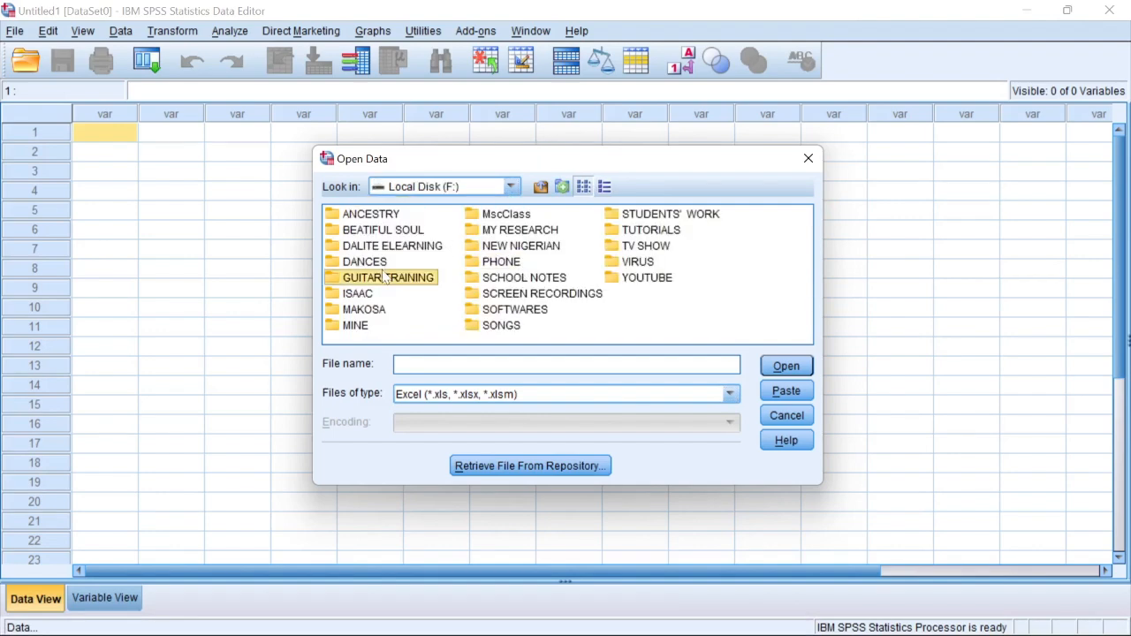
pyautogui.click(650, 278)
pyautogui.doubleClick(625, 282)
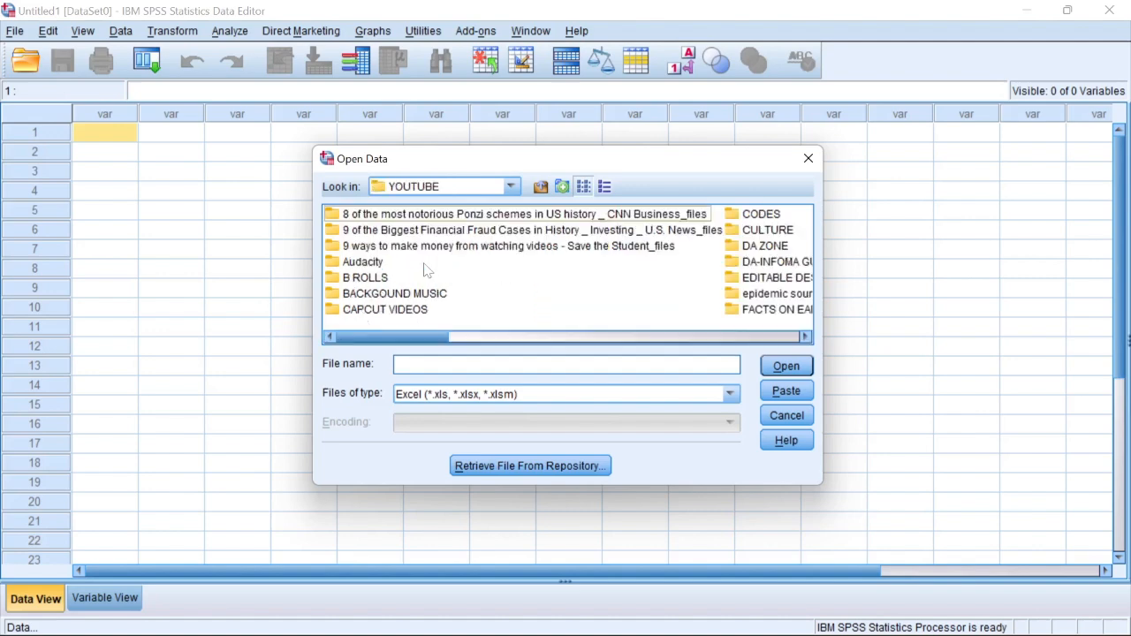
# Find the STATIC GENE CHANNEL folder inside YOUTUBE and open it.
pyautogui.click(372, 269)
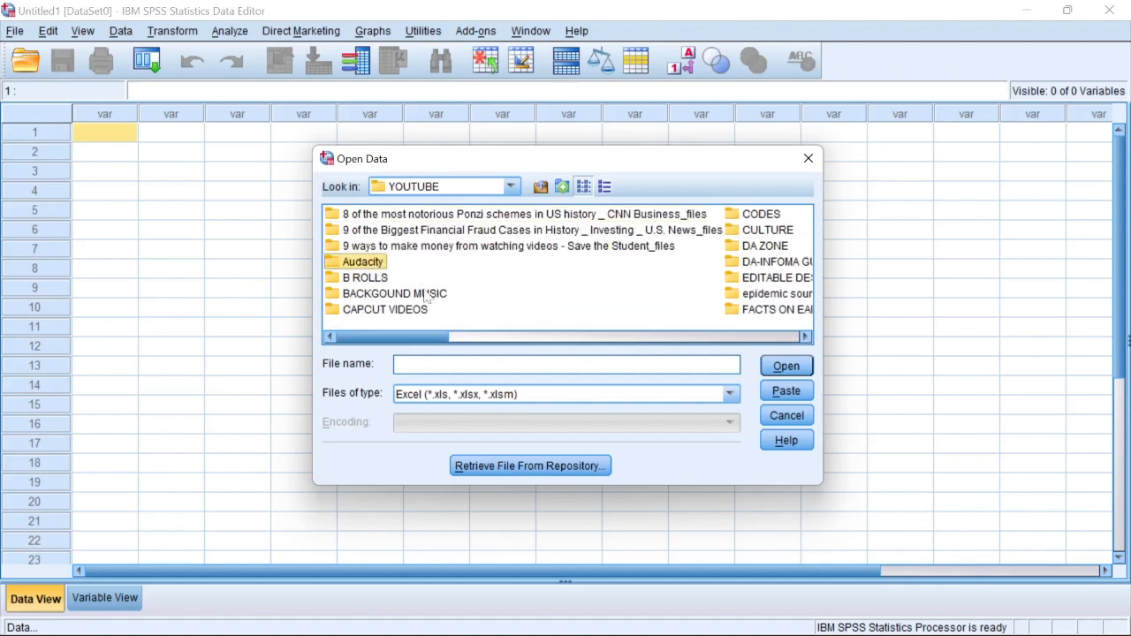
pyautogui.press('s')
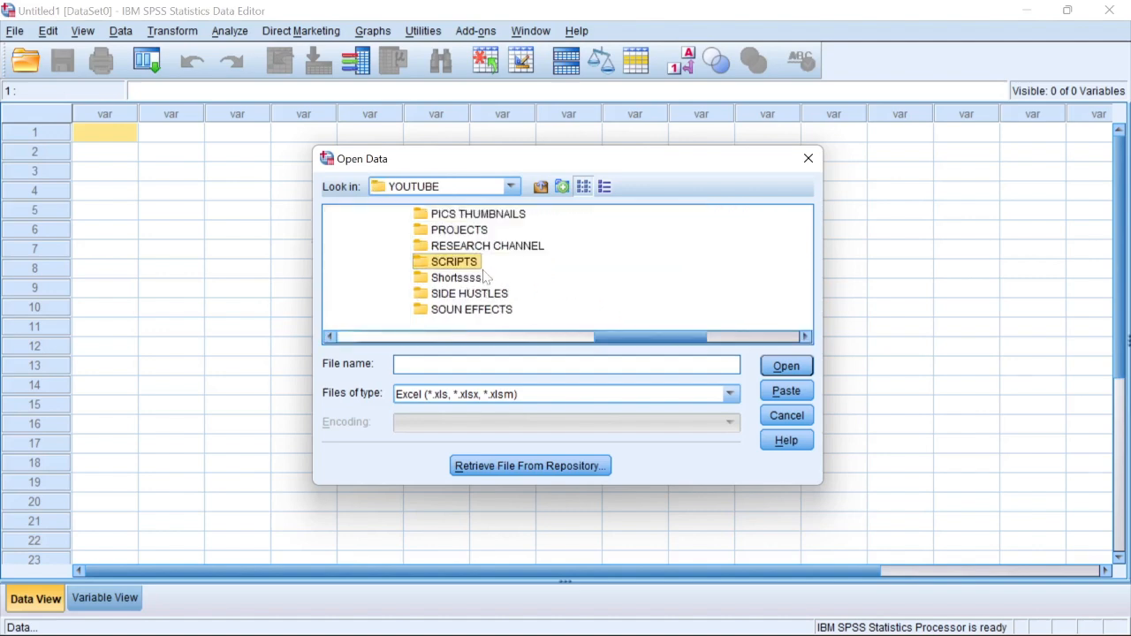
pyautogui.press('s')
pyautogui.press('s')
pyautogui.press('s')
pyautogui.press('s')
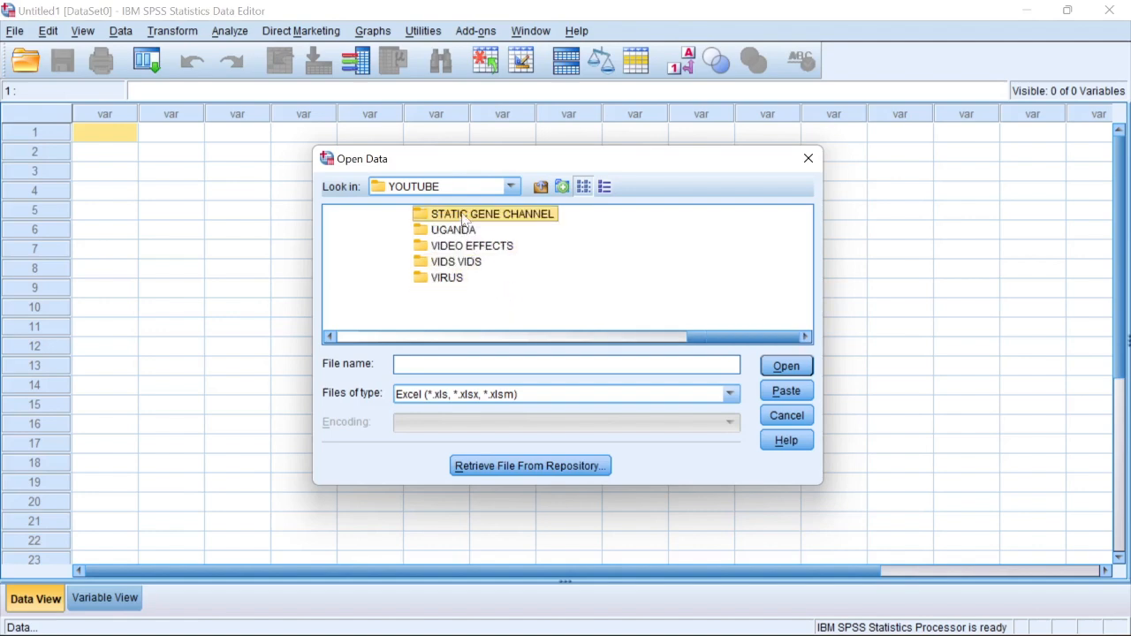
pyautogui.doubleClick(463, 217)
# Open Datasets SPSS.xlsx from the Mindfulness Study folder inside Projects, bringing up its Excel import options.
pyautogui.click(365, 249)
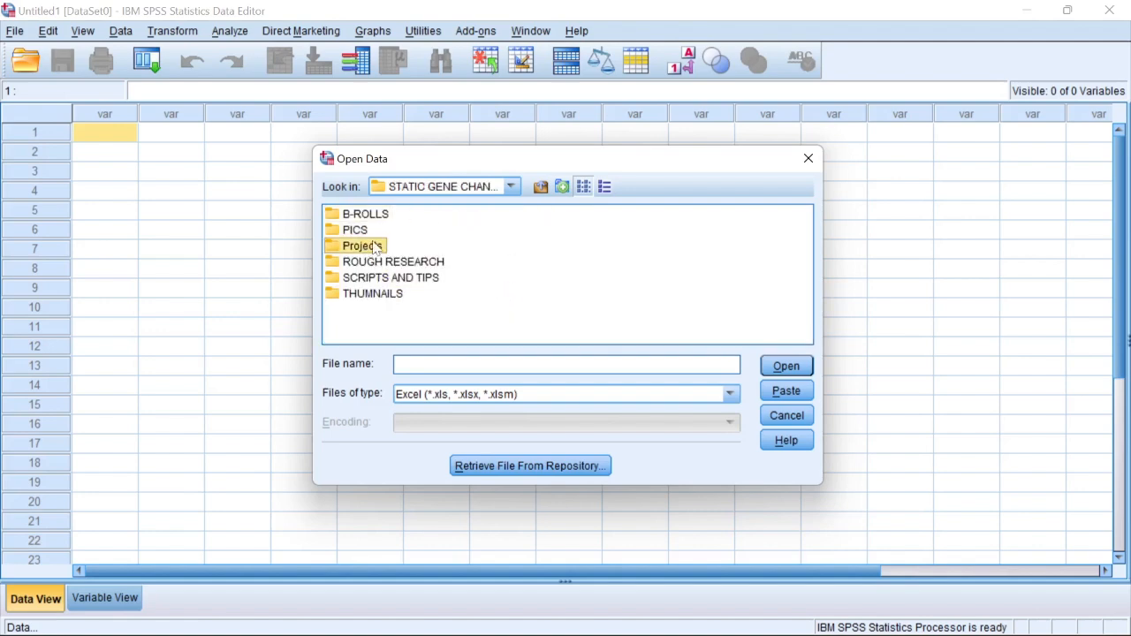
pyautogui.doubleClick(376, 248)
pyautogui.click(378, 220)
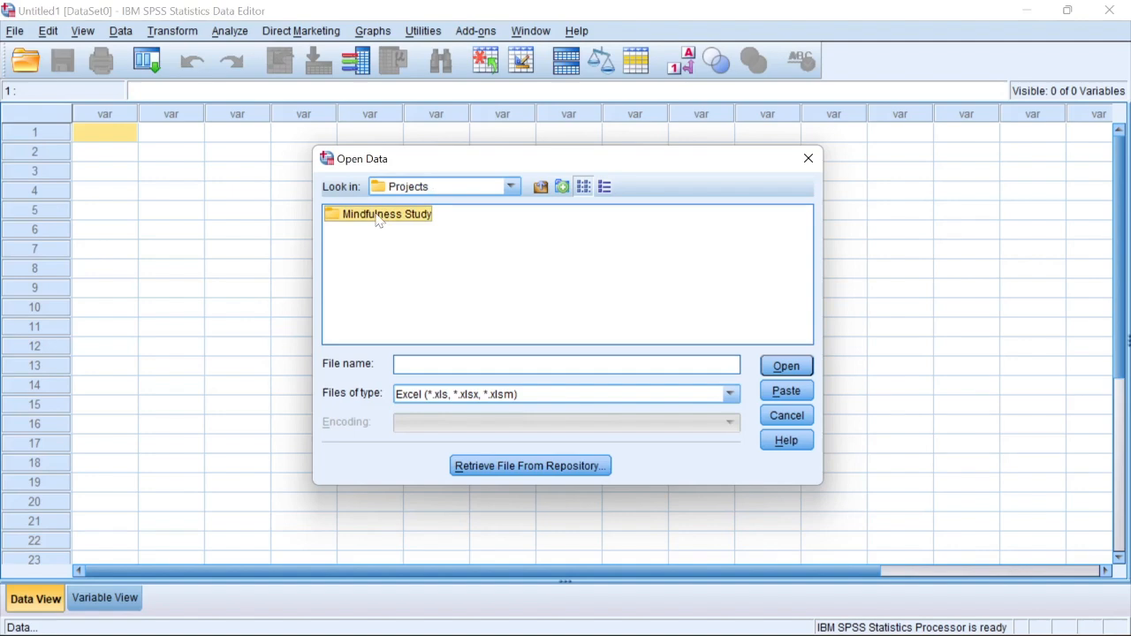
pyautogui.doubleClick(379, 220)
pyautogui.click(405, 217)
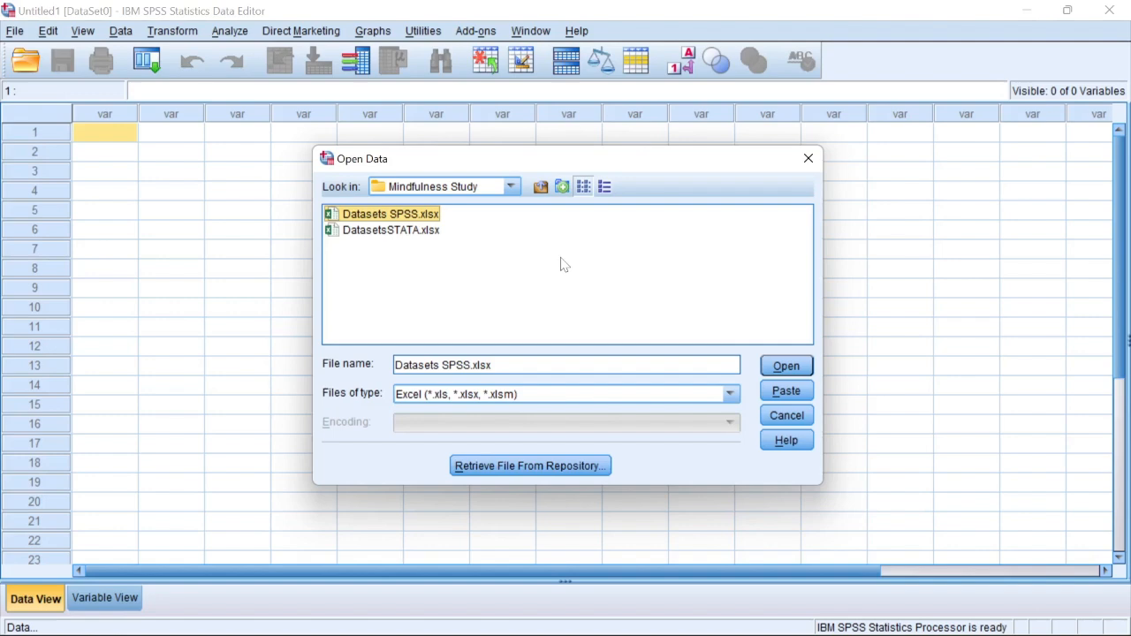
pyautogui.click(786, 366)
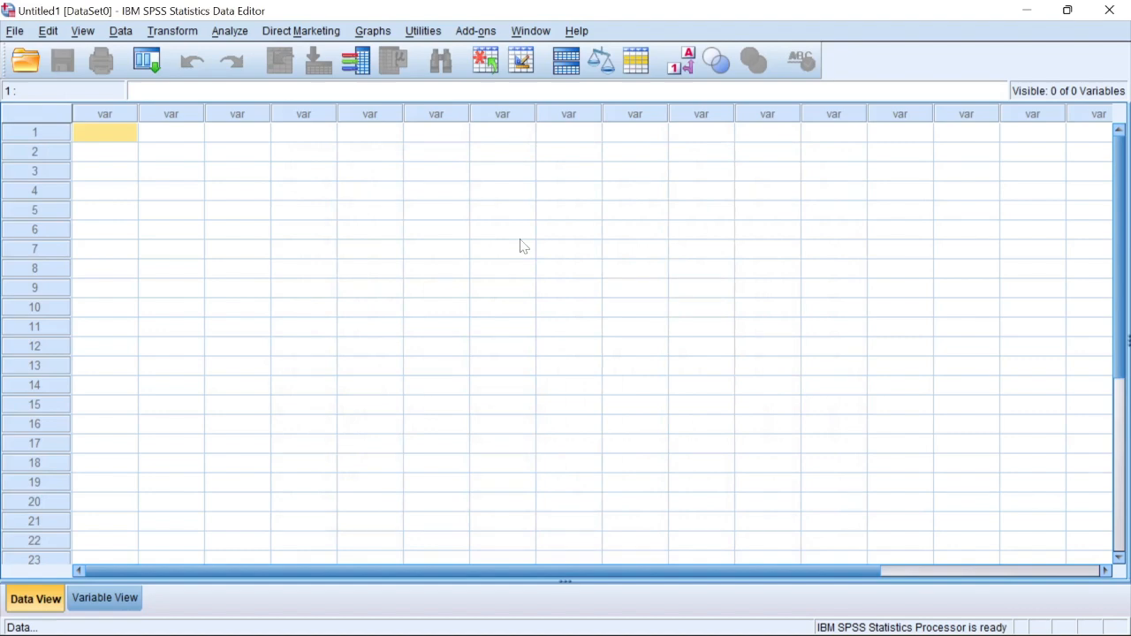
pyautogui.press('Tab')
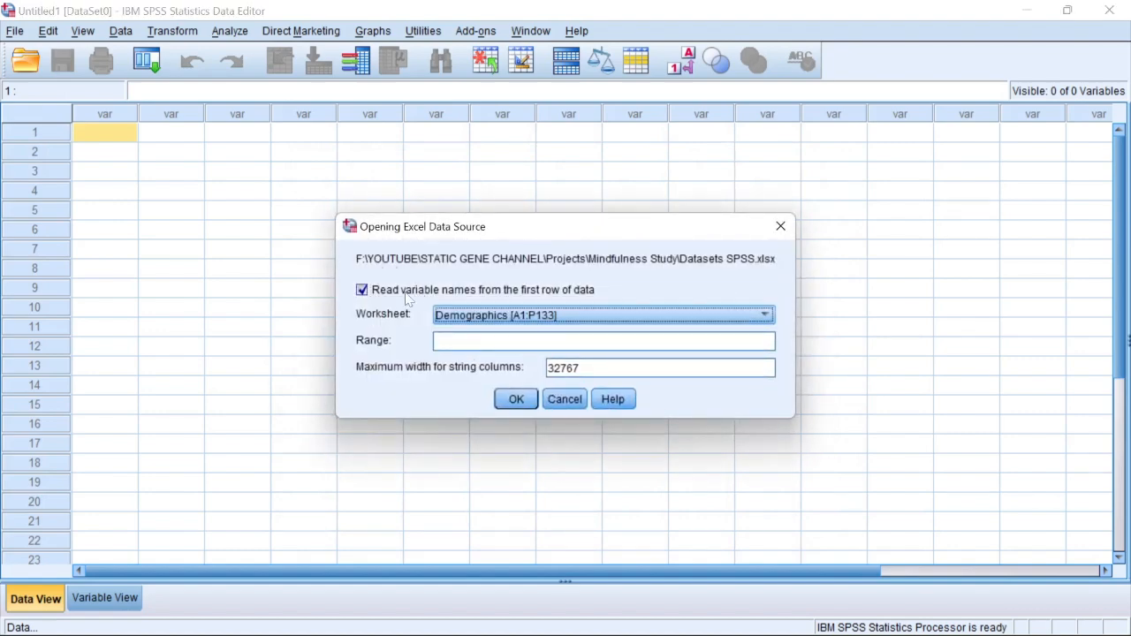
# Switch to the Datasets SPSS workbook in Excel and examine the Demographics header row from column K to Entry_level.
pyautogui.hotkey('shift', 'Tab')
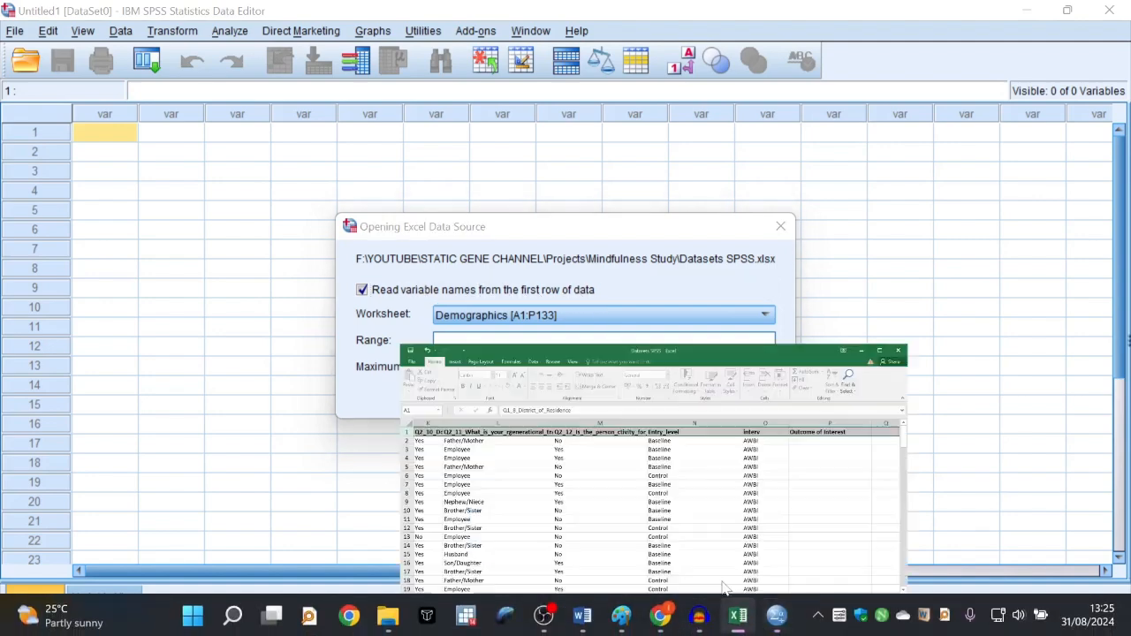
pyautogui.click(737, 616)
pyautogui.click(148, 415)
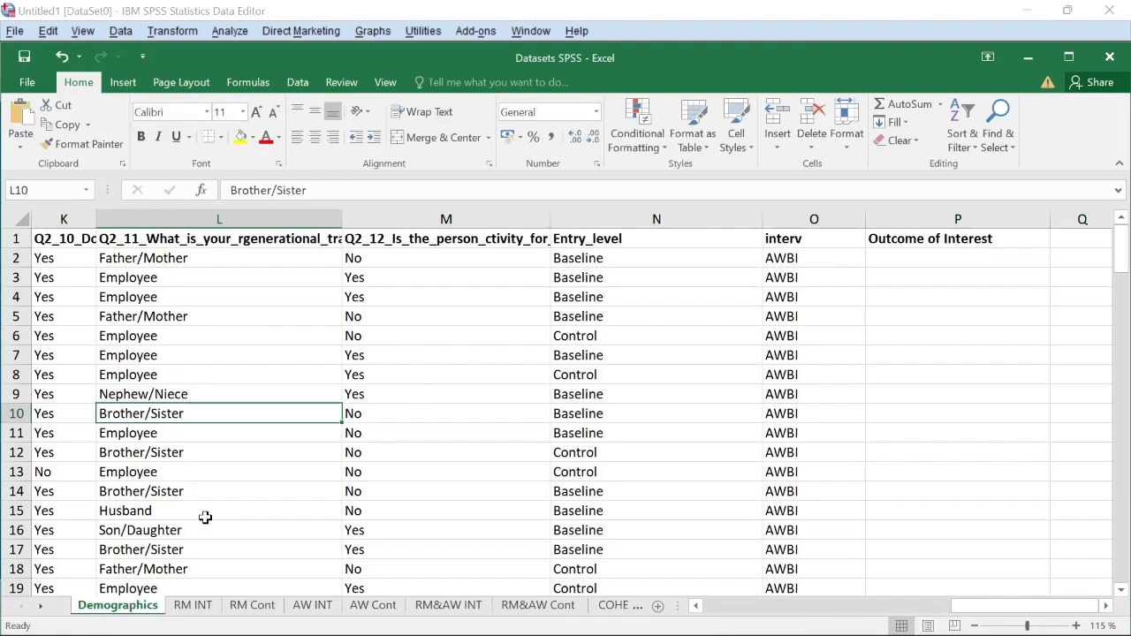
pyautogui.click(16, 238)
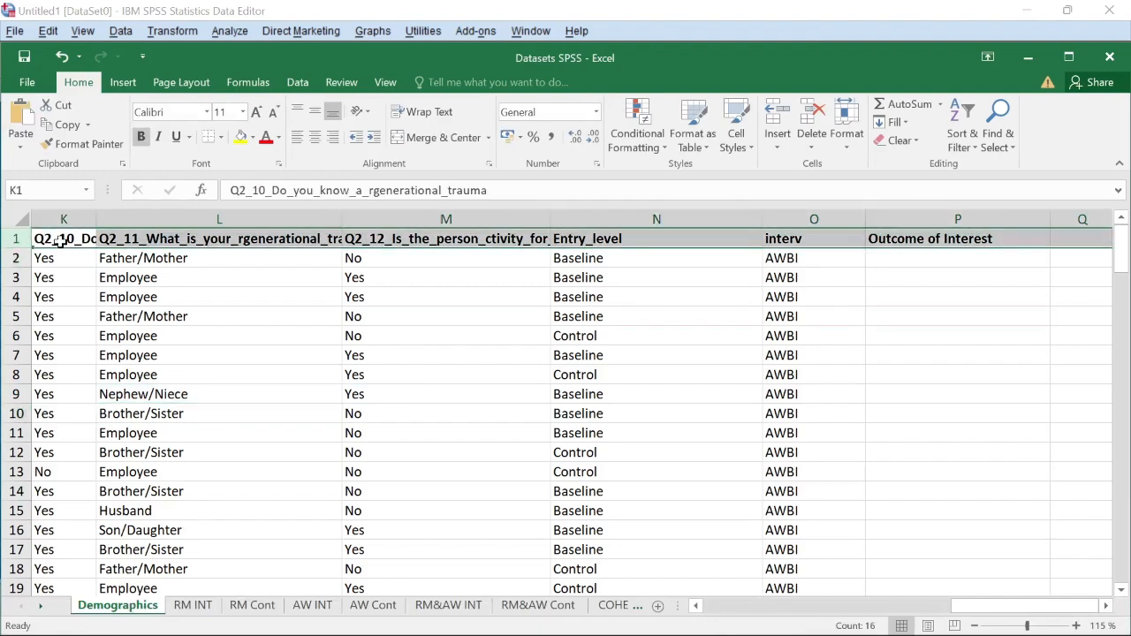
pyautogui.click(157, 244)
pyautogui.click(499, 238)
pyautogui.click(567, 238)
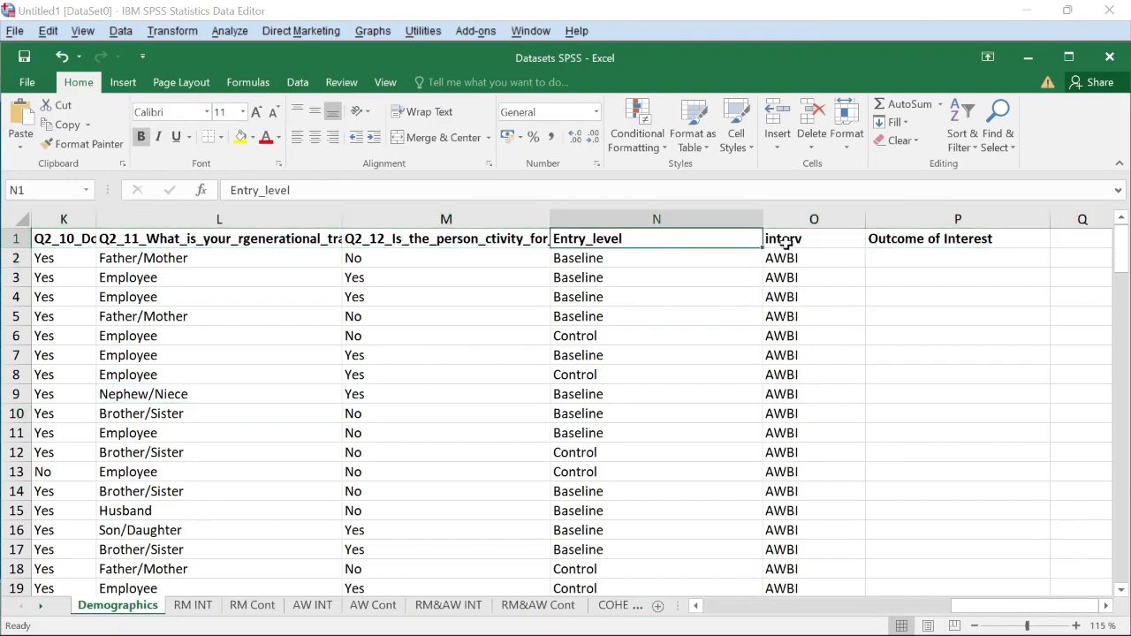
# Examine the variable names in the first columns of the Demographics header row, such as district of residence, gender, age categories, religion and marital status.
pyautogui.moveTo(1000, 606); pyautogui.dragTo(751, 606)
pyautogui.click(445, 239)
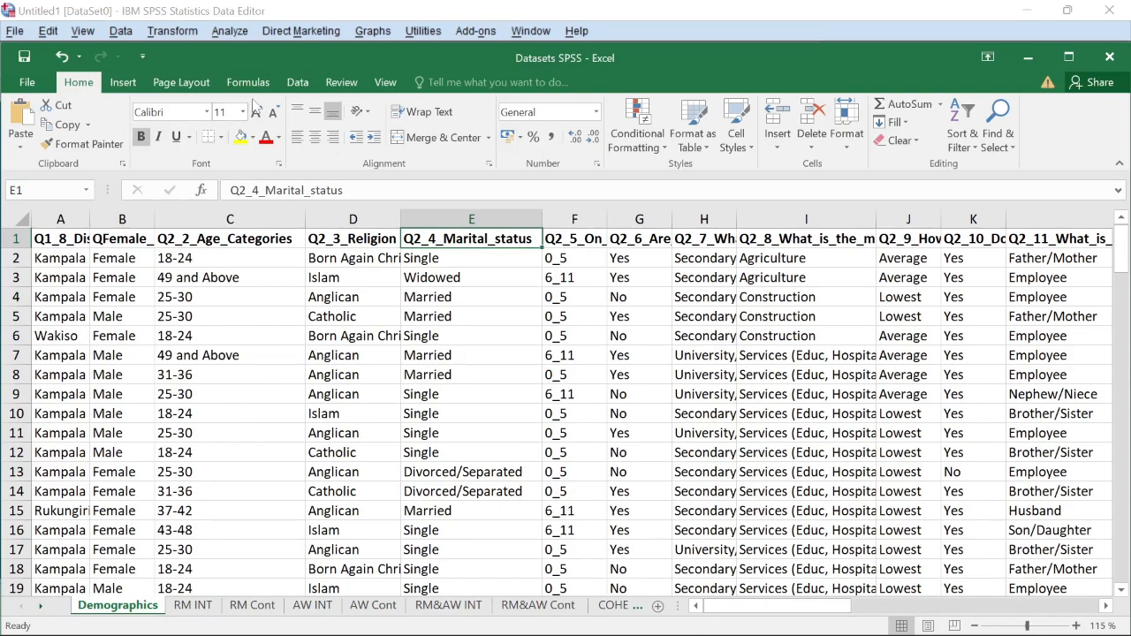
pyautogui.click(61, 239)
pyautogui.click(103, 244)
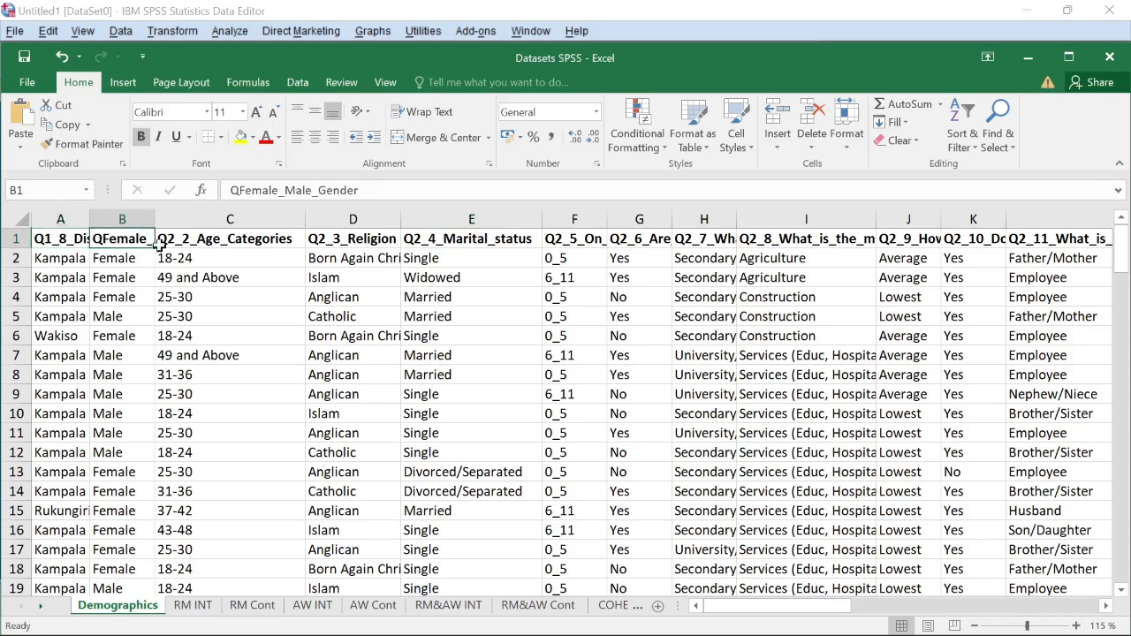
pyautogui.click(177, 244)
pyautogui.click(340, 243)
pyautogui.click(426, 245)
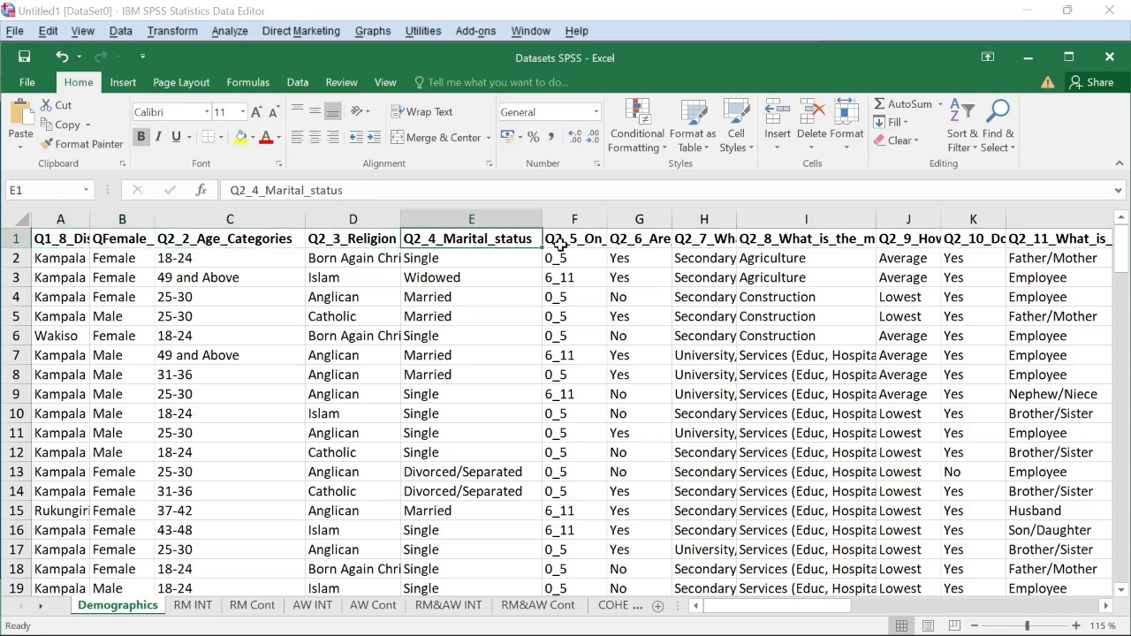
pyautogui.click(613, 242)
pyautogui.click(291, 246)
pyautogui.click(103, 239)
pyautogui.click(59, 241)
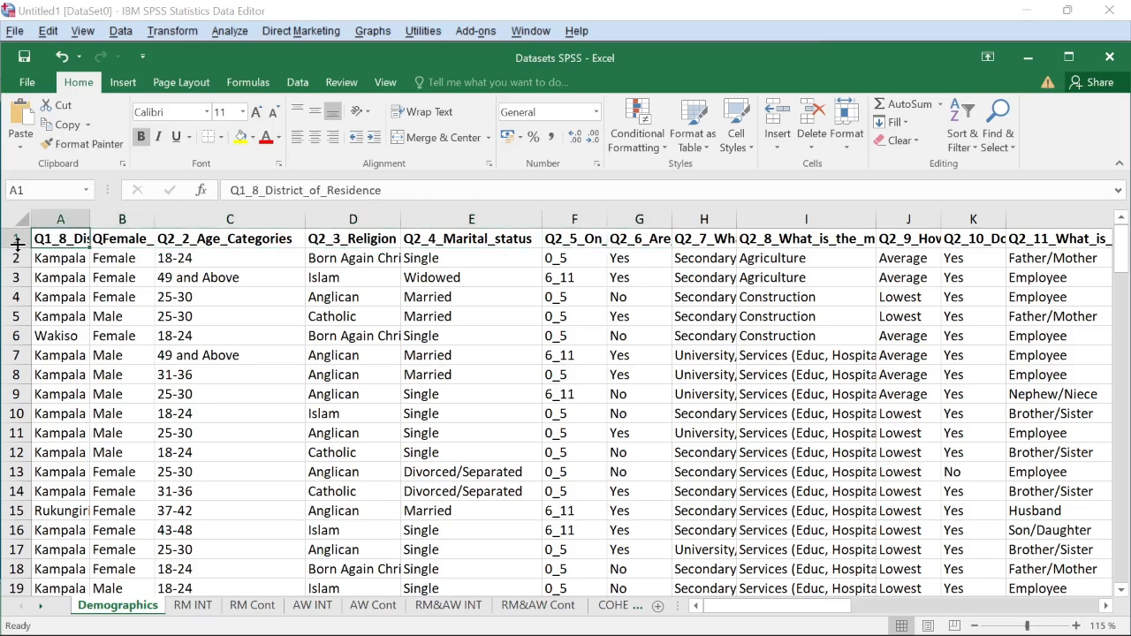
# Highlight the header row, the whole Demographics sheet and its individual variable columns, then return to the SPSS Excel import options.
pyautogui.click(15, 239)
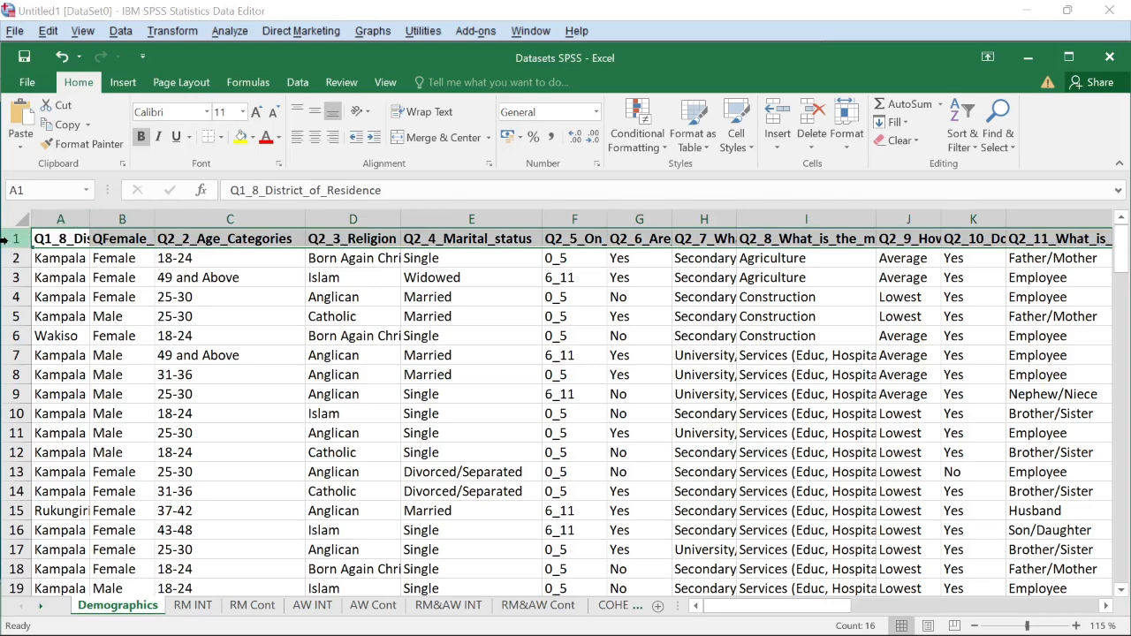
pyautogui.click(49, 240)
pyautogui.click(4, 239)
pyautogui.click(17, 219)
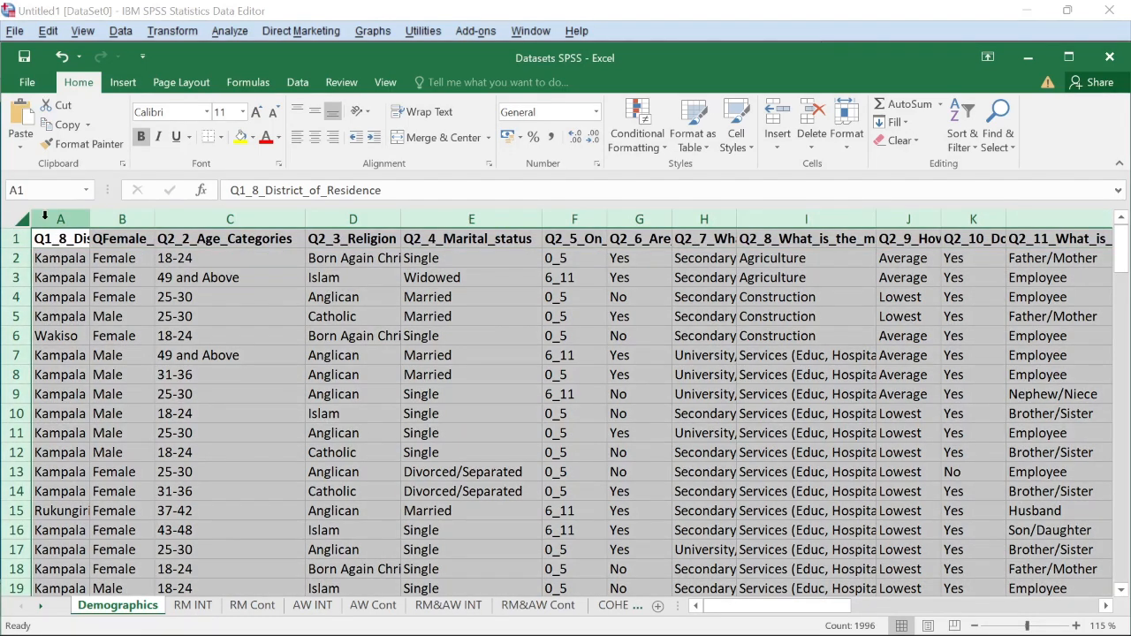
pyautogui.click(140, 219)
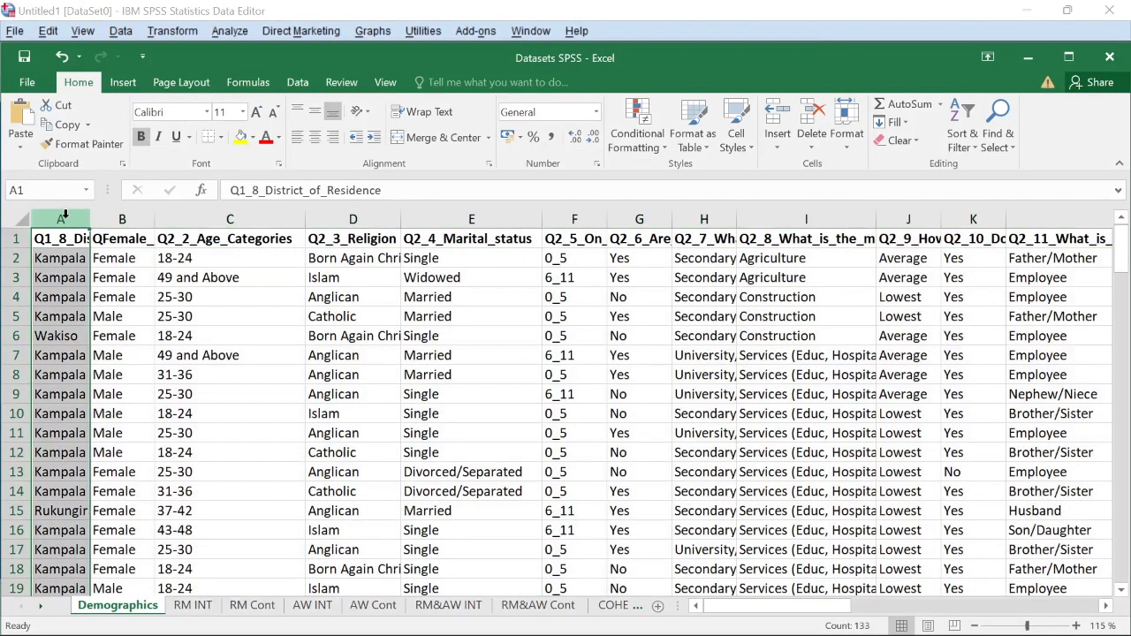
pyautogui.click(229, 219)
pyautogui.click(353, 219)
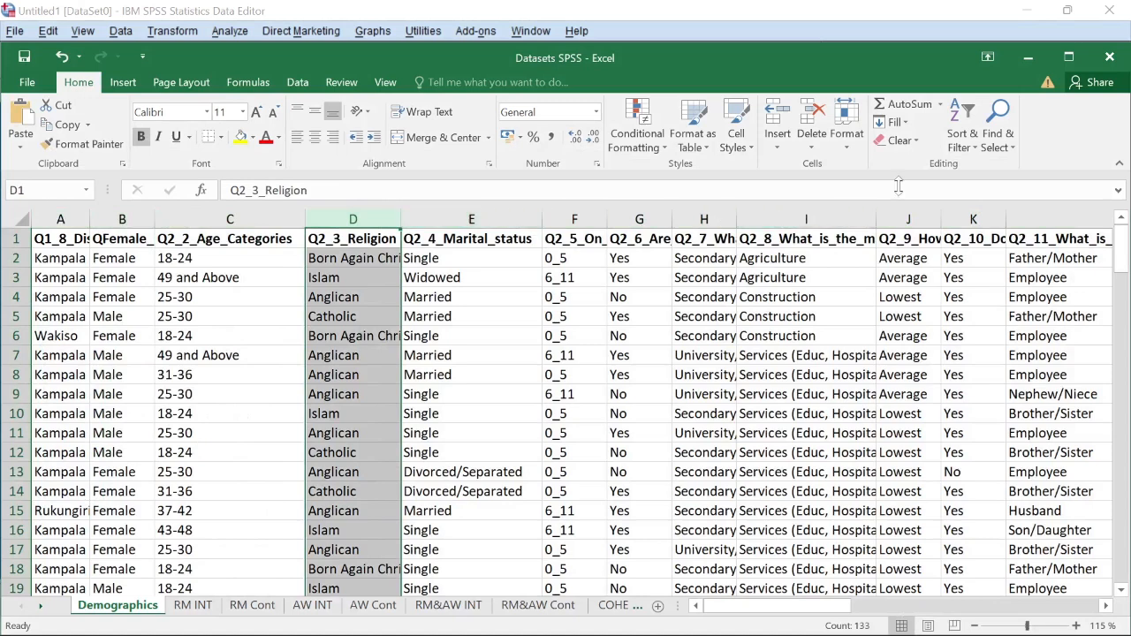
pyautogui.click(1109, 56)
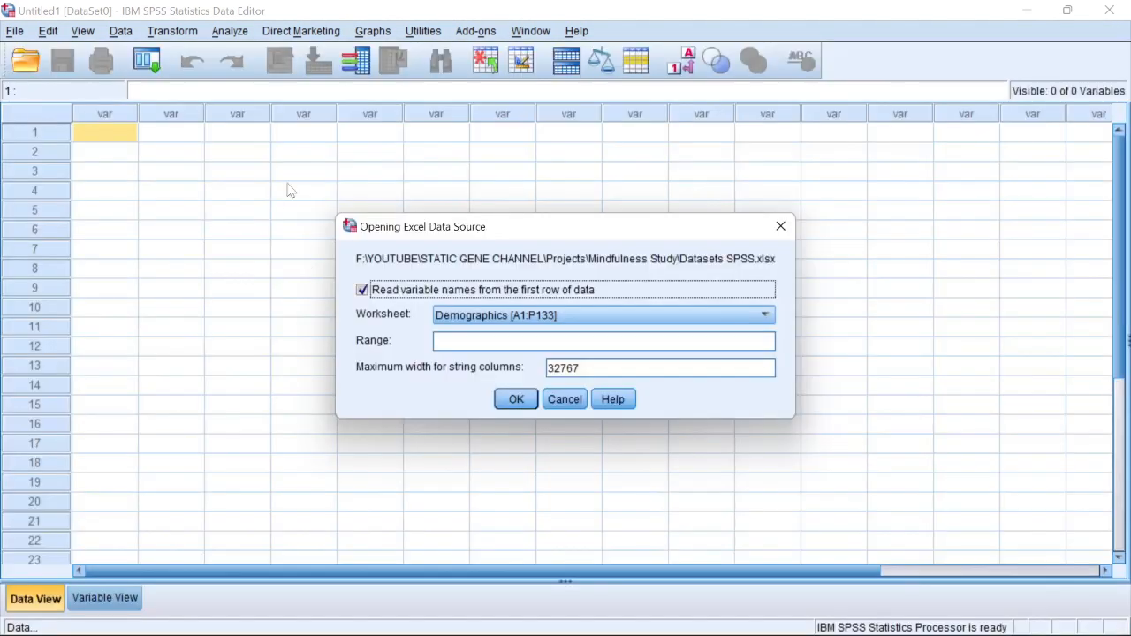
# Turn off reading variable names from the first row of data and view the available worksheets.
pyautogui.click(362, 290)
pyautogui.click(507, 318)
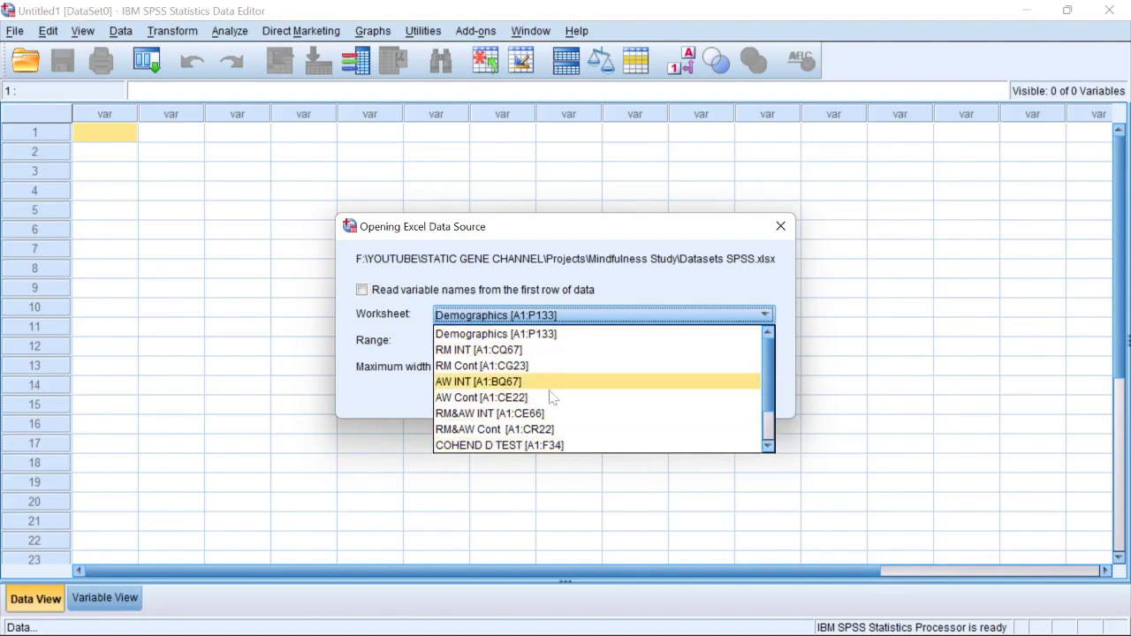
pyautogui.scroll(-1, 539, 394)
pyautogui.scroll(1, 539, 393)
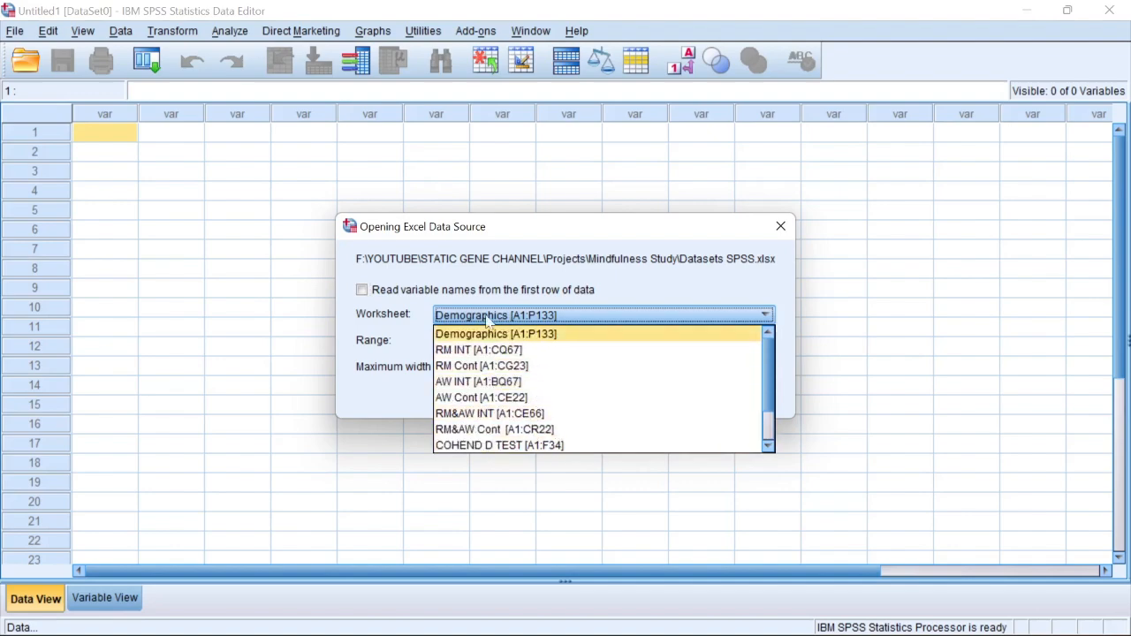
# Look through the Excel workbook's sheets from RM INT to RM&AW Cont and back to Demographics, then return to the SPSS import options.
pyautogui.click(707, 622)
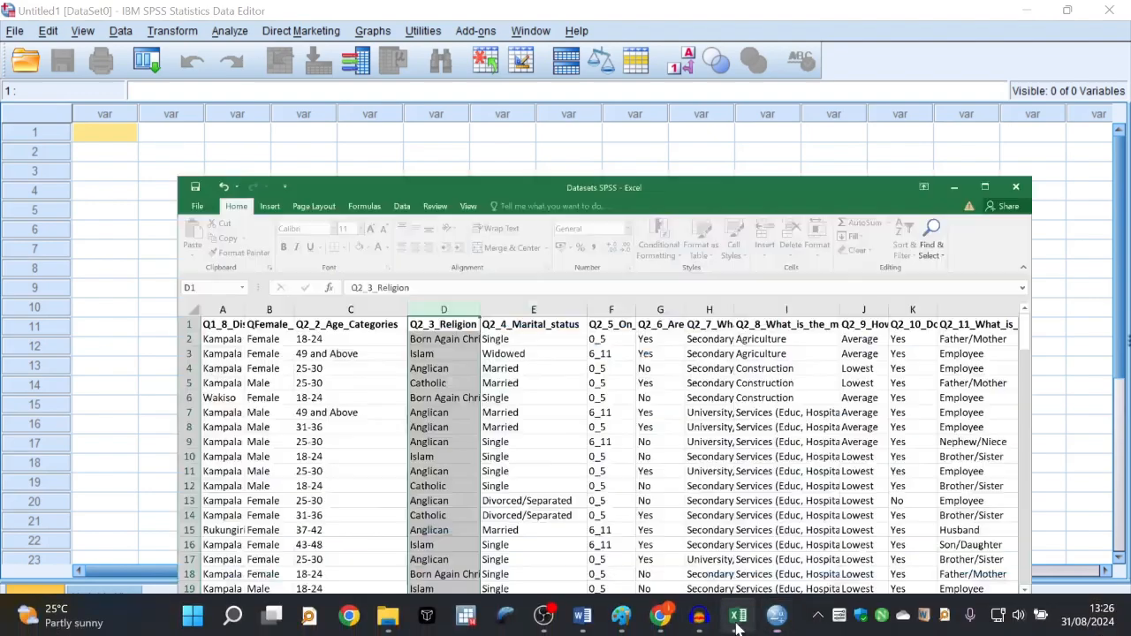
pyautogui.click(193, 605)
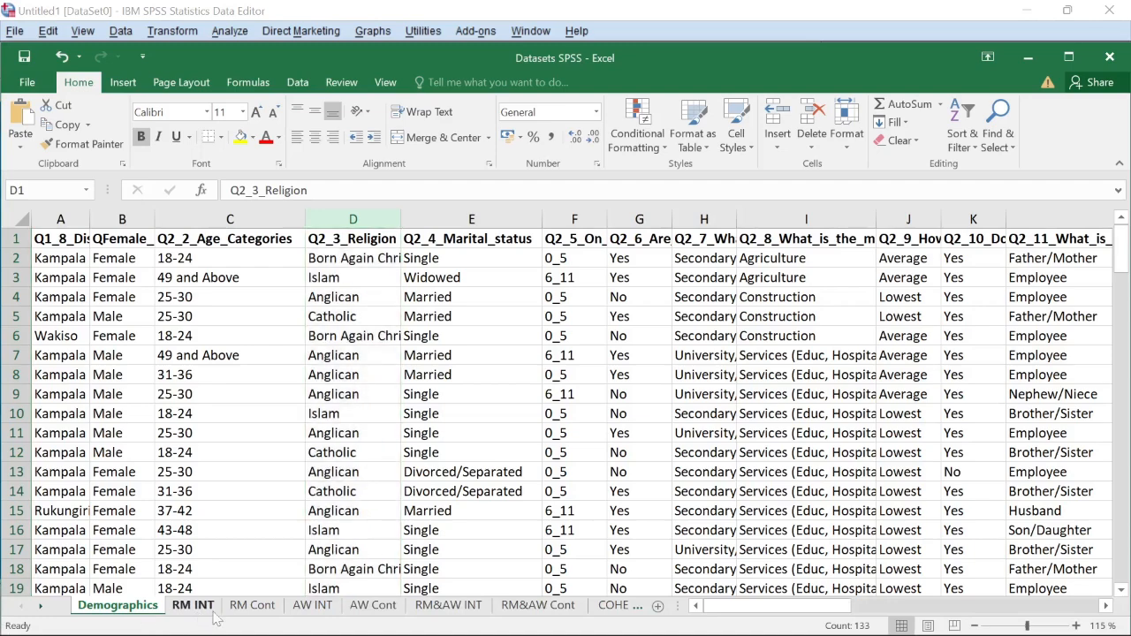
pyautogui.click(251, 605)
pyautogui.click(312, 605)
pyautogui.click(373, 605)
pyautogui.click(448, 605)
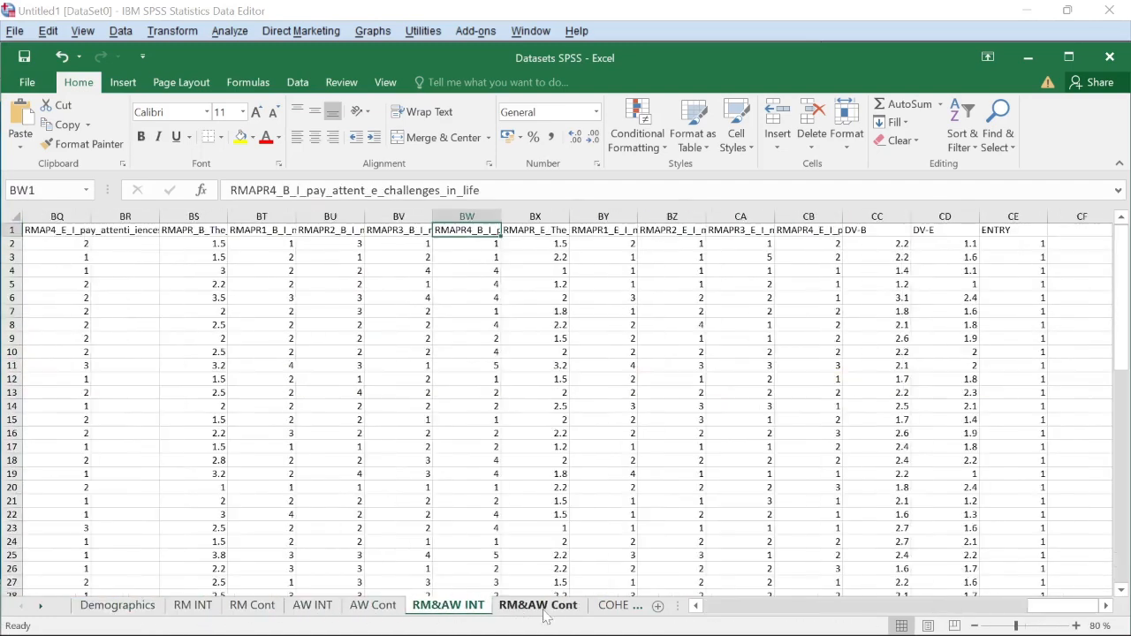
pyautogui.click(537, 605)
pyautogui.click(118, 606)
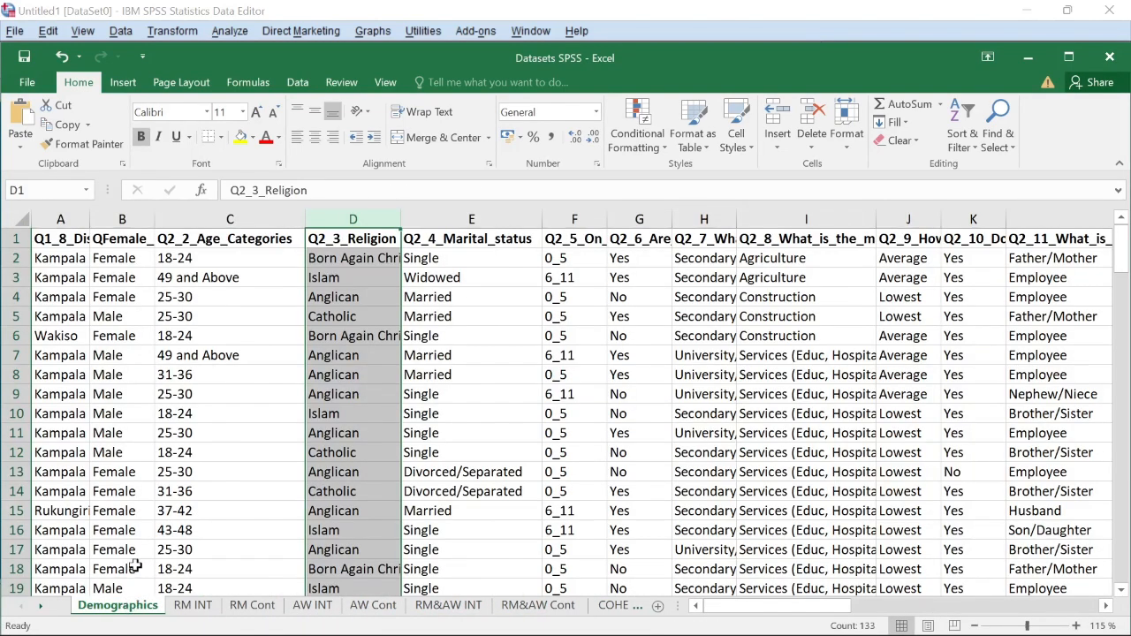
pyautogui.click(1028, 58)
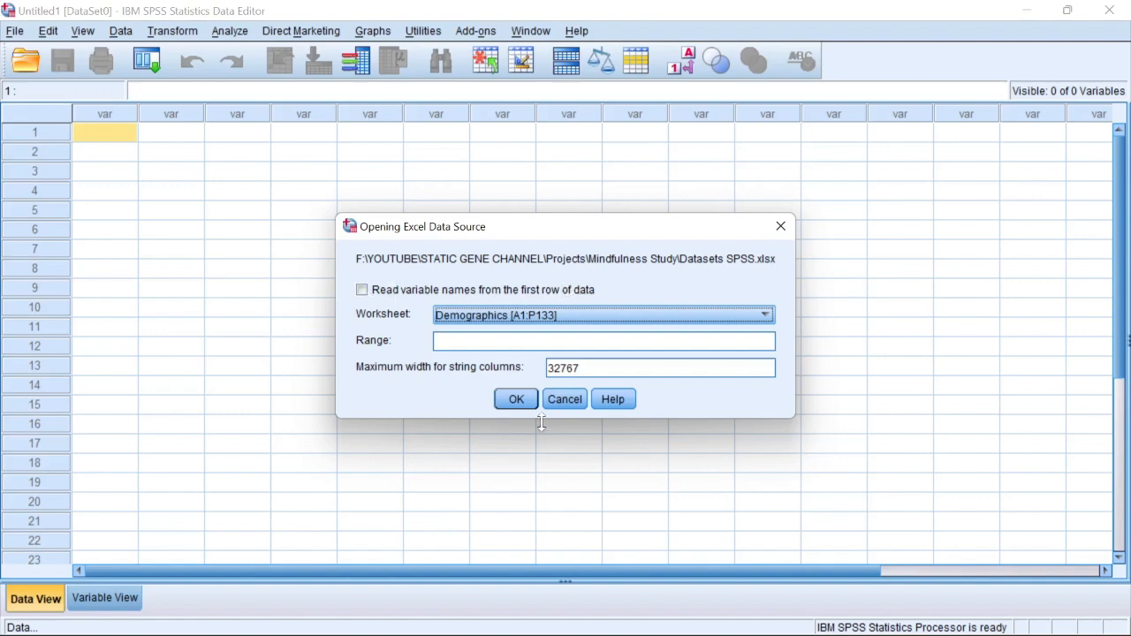
# Import the Demographics worksheet into SPSS and check its variable names in Variable View before returning to Data View.
pyautogui.click(519, 399)
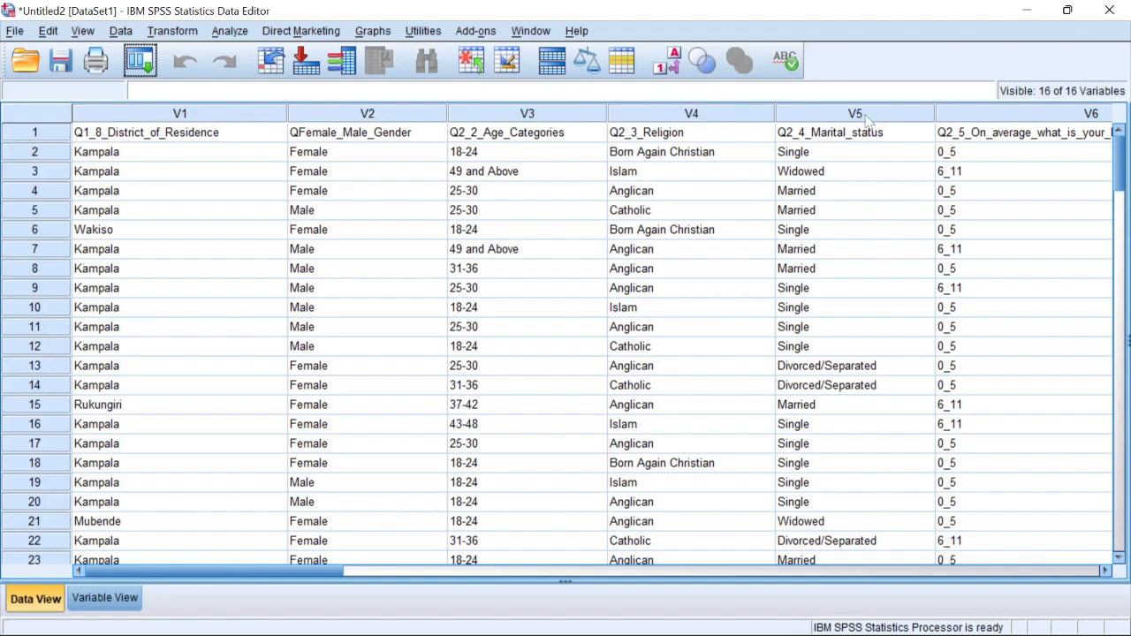
pyautogui.click(106, 599)
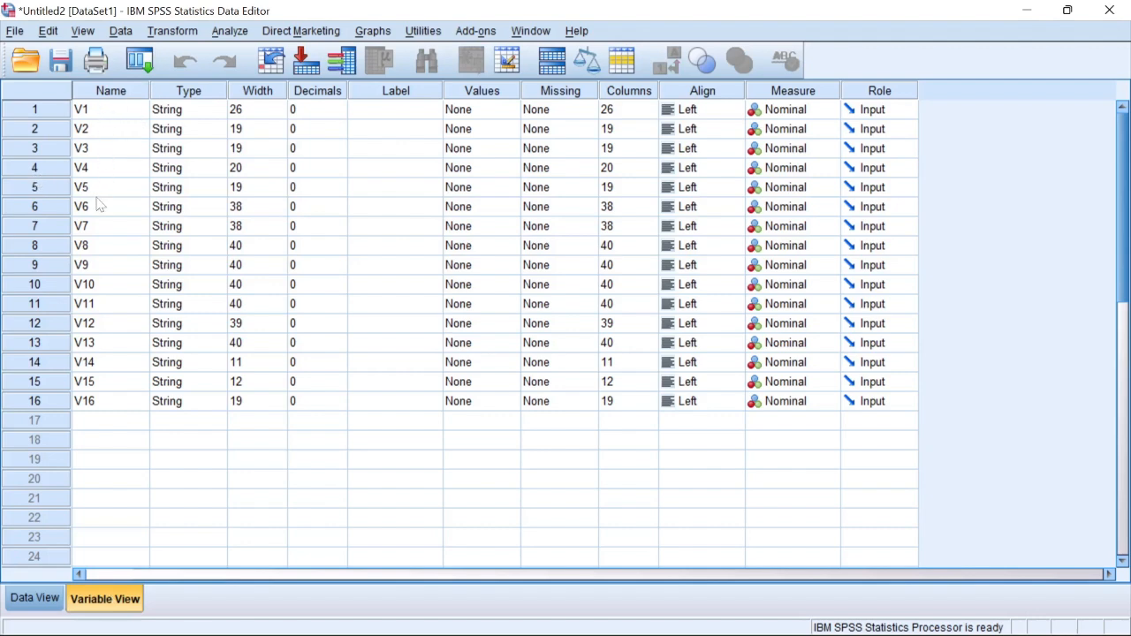
pyautogui.click(35, 598)
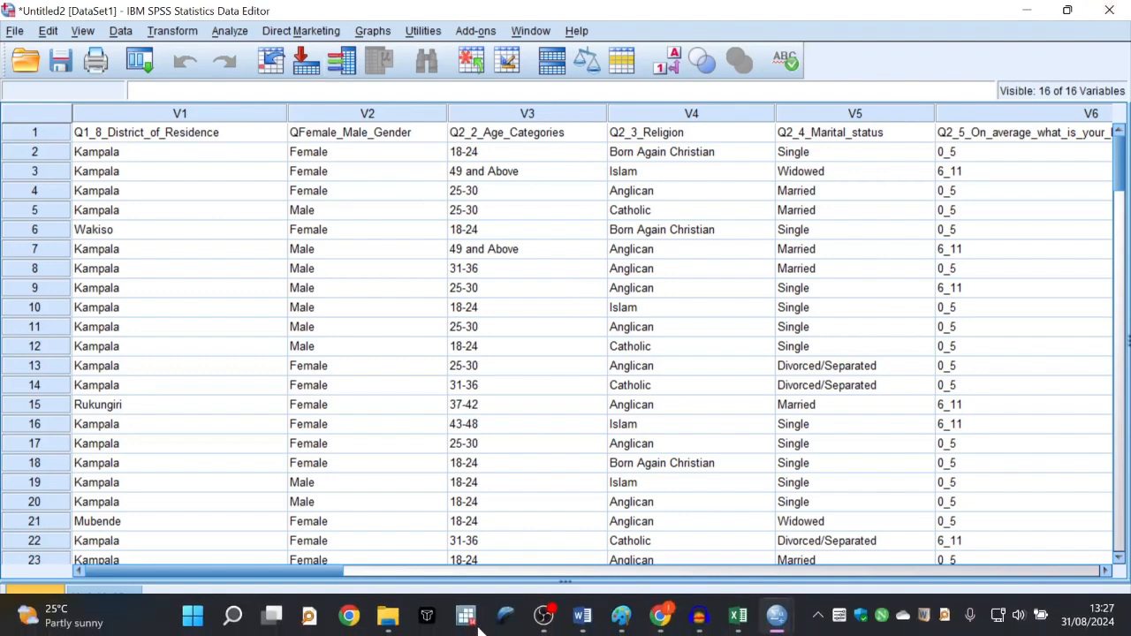
# Switch to Stata and import the Demographics sheet of Datasets SPSS.xlsx without using the first row as variable names.
pyautogui.moveTo(746, 628)
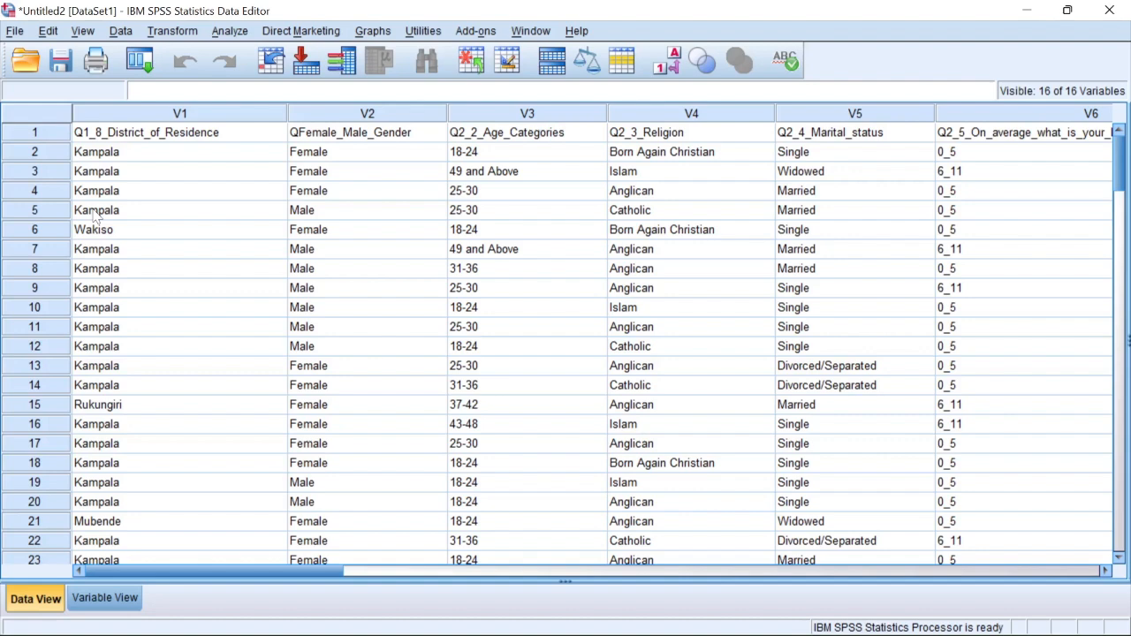
pyautogui.moveTo(555, 633)
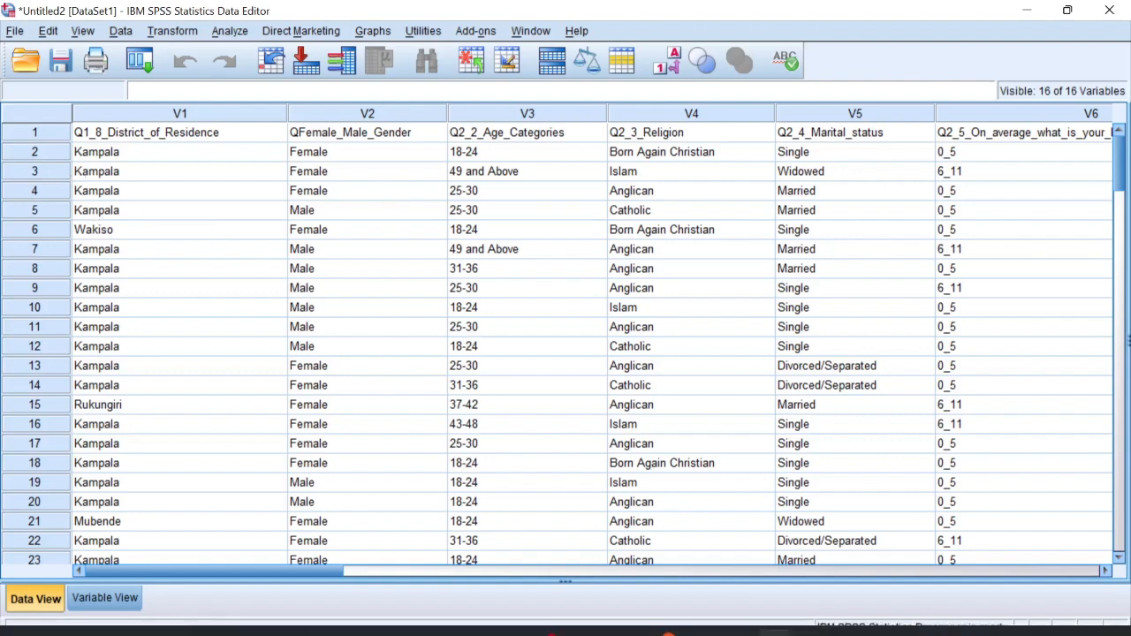
pyautogui.click(465, 616)
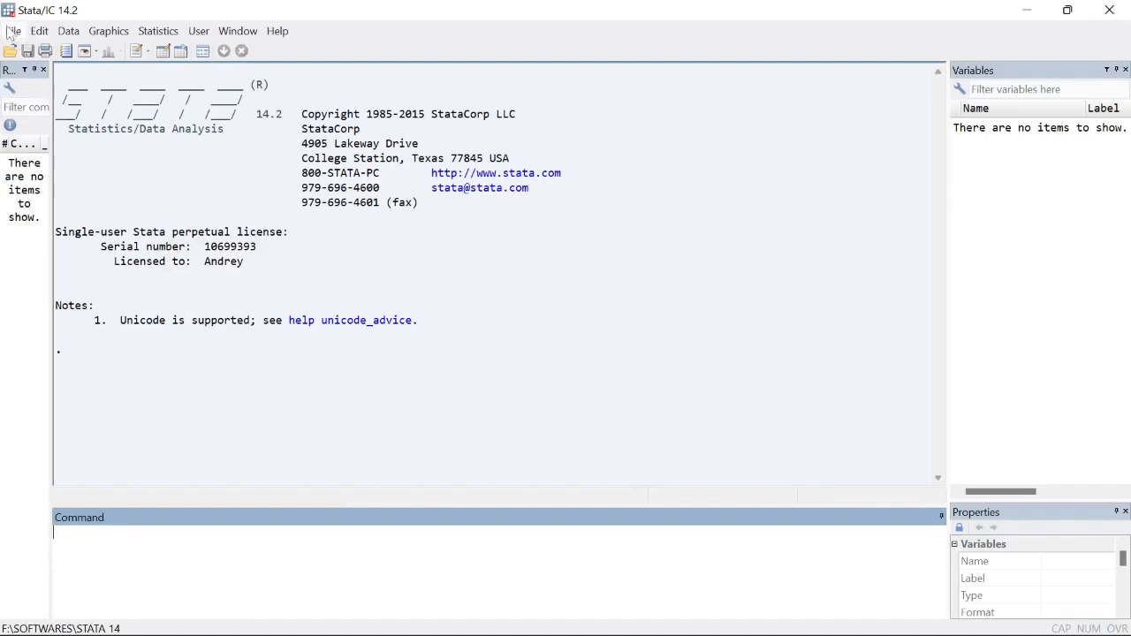
pyautogui.click(13, 30)
pyautogui.moveTo(71, 203)
pyautogui.click(230, 203)
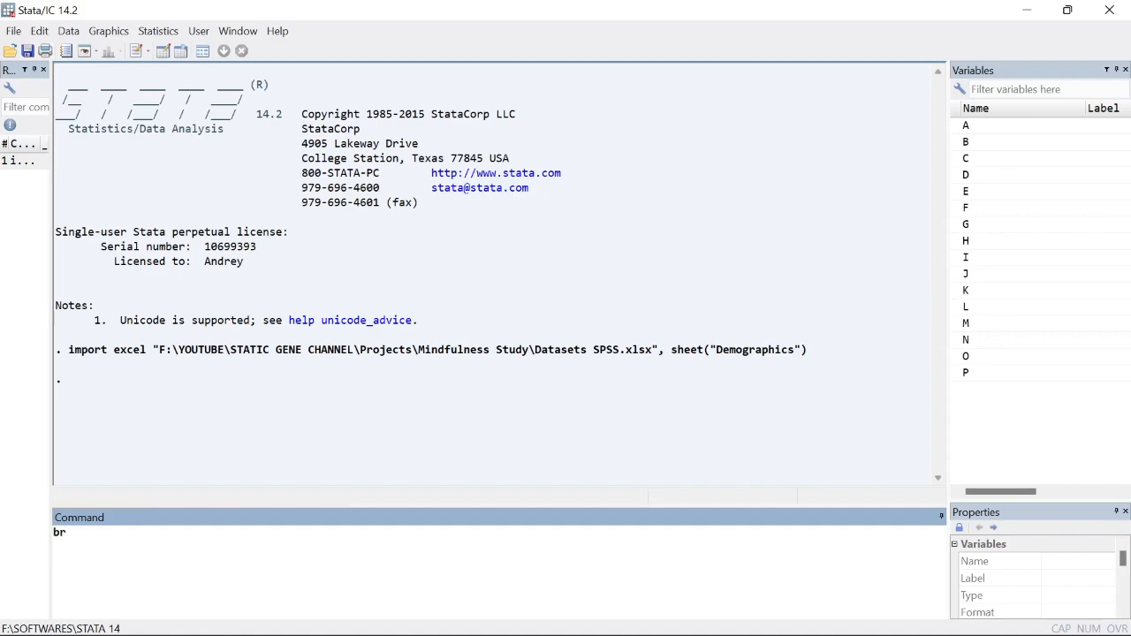
# Browse the imported Stata data with the br command and switch to the SPSS Untitled2 dataset to compare it.
pyautogui.press('Return')
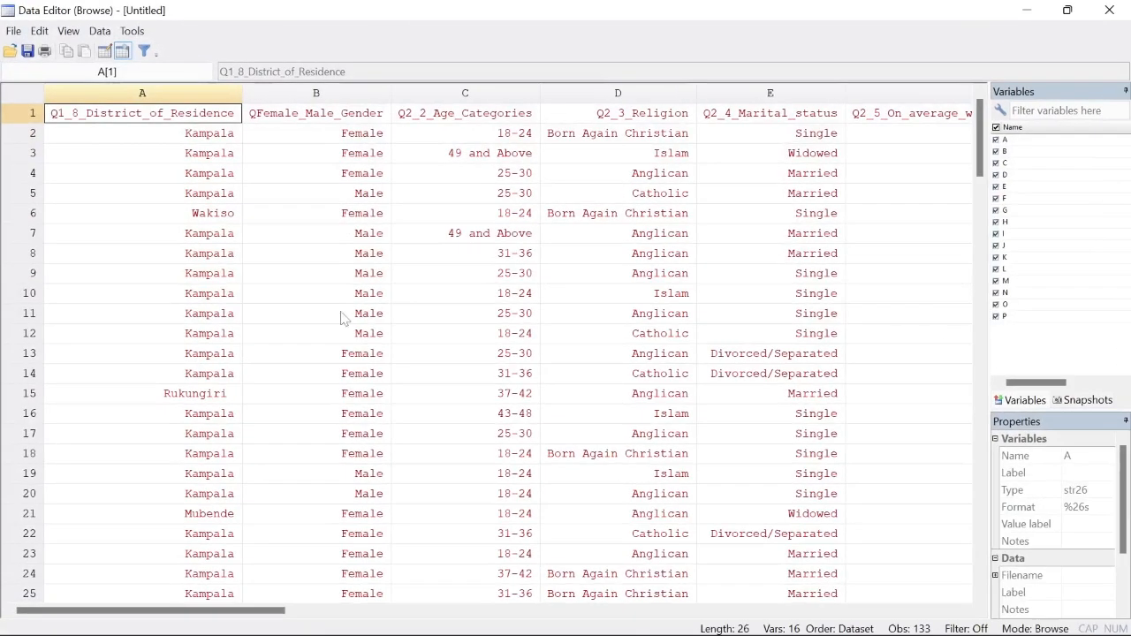
pyautogui.moveTo(123, 609)
pyautogui.mouseDown()
pyautogui.moveTo(430, 613)
pyautogui.moveTo(112, 617)
pyautogui.mouseUp()
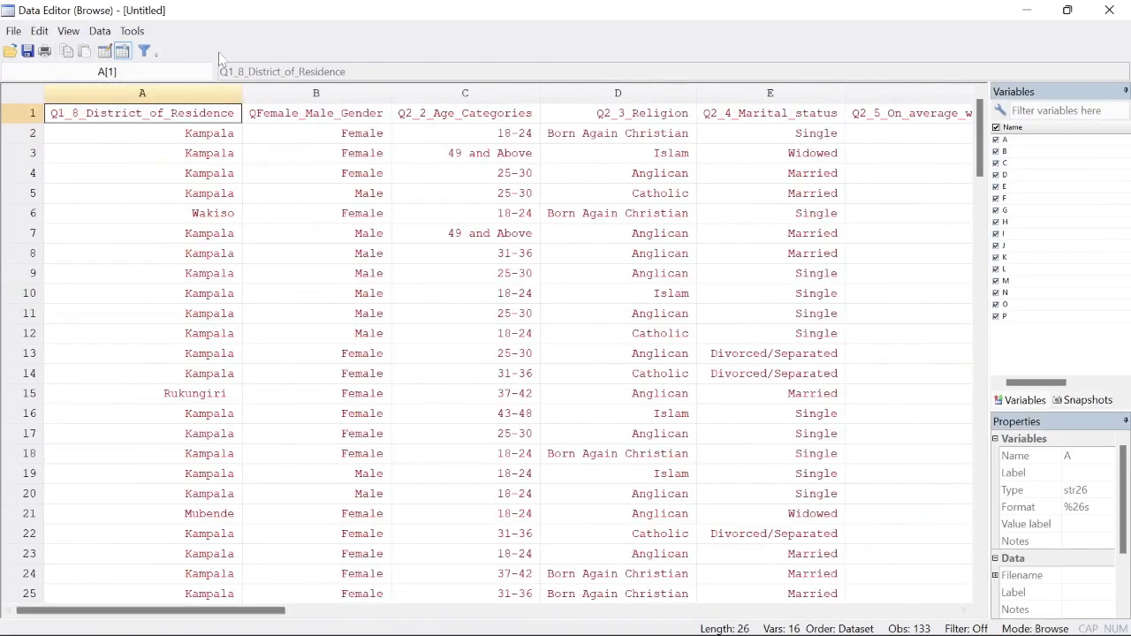
pyautogui.moveTo(560, 622)
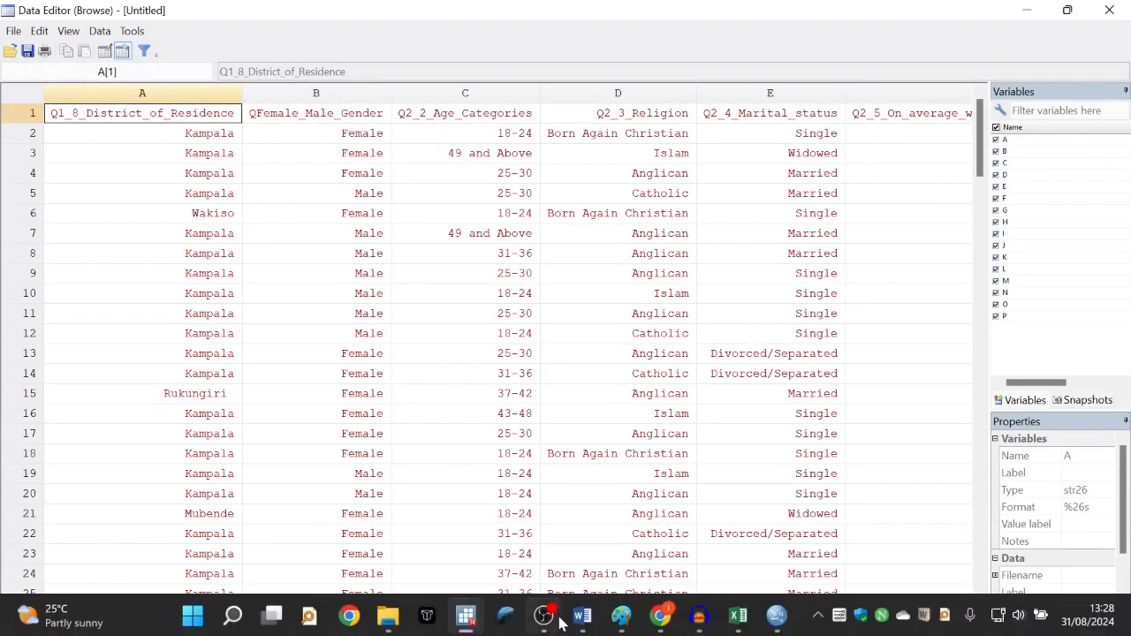
pyautogui.moveTo(778, 612)
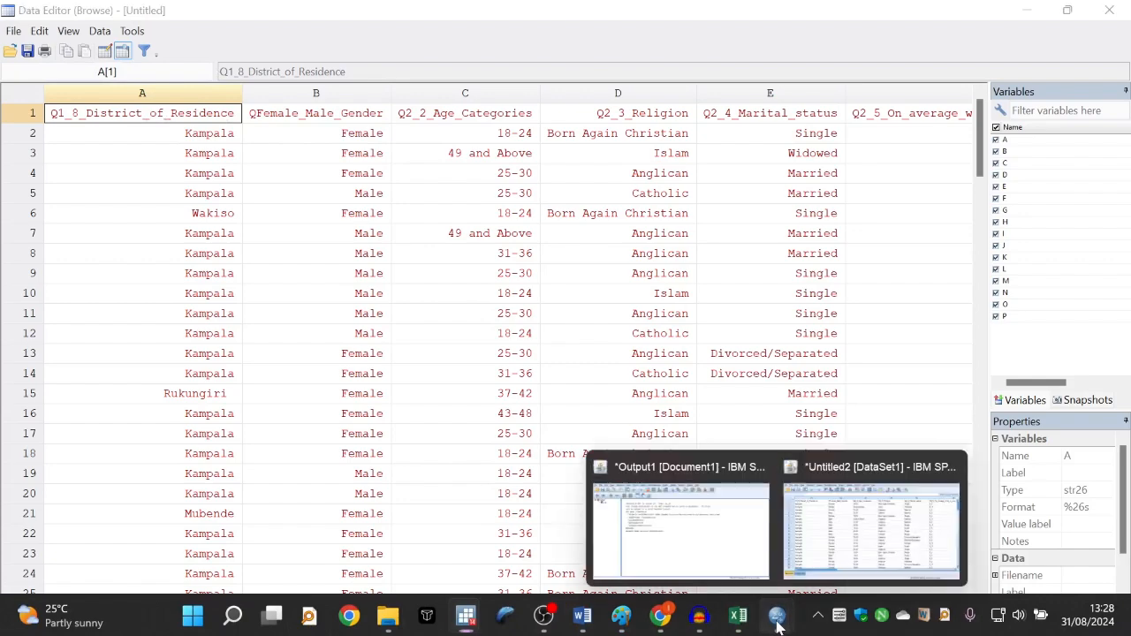
pyautogui.click(874, 512)
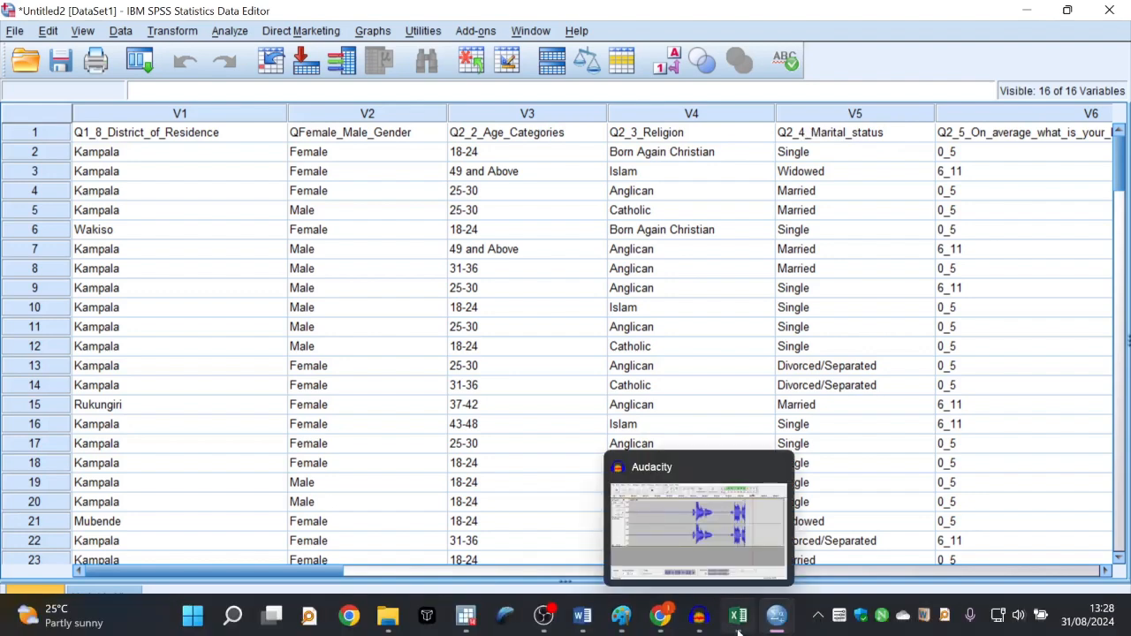
# Return from SPSS to Stata's Data Editor and close it.
pyautogui.moveTo(723, 626)
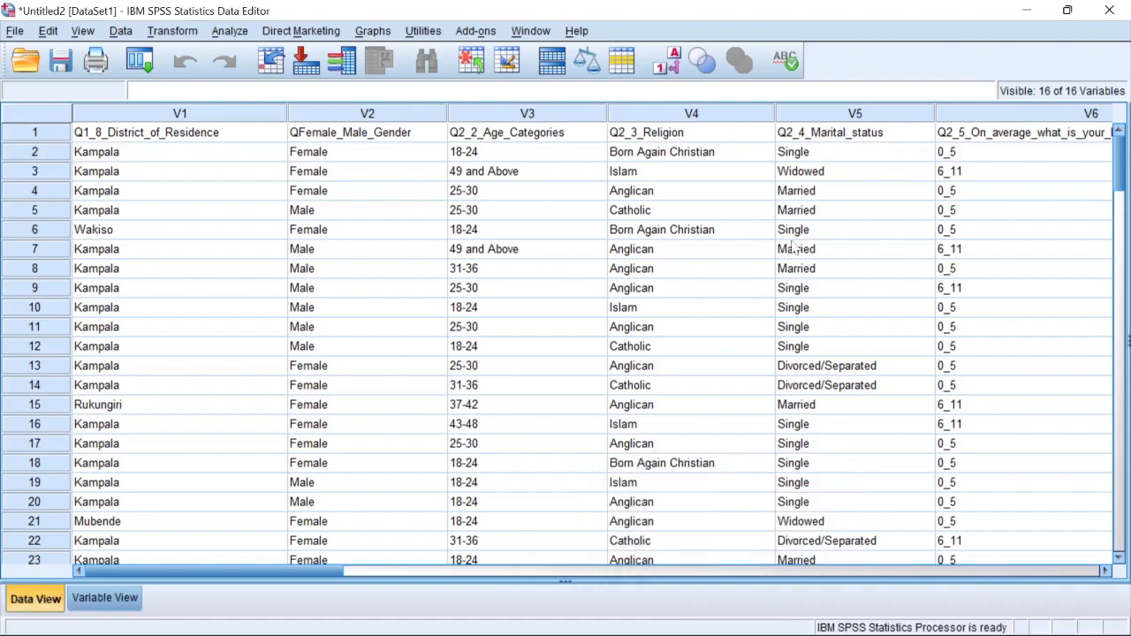
pyautogui.click(1029, 11)
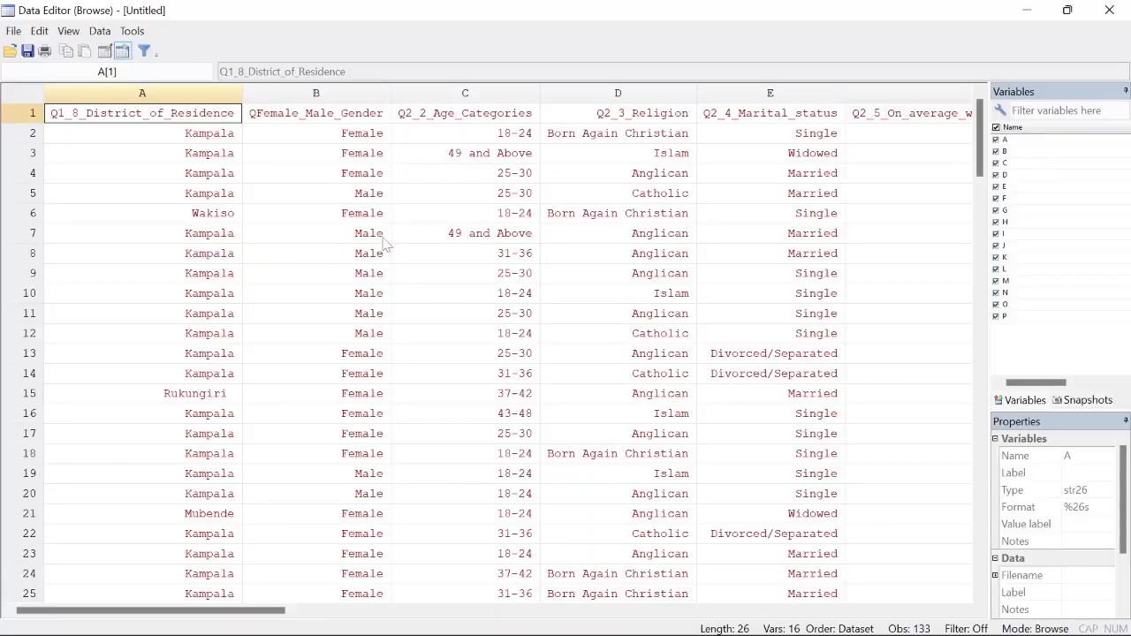
pyautogui.click(1110, 11)
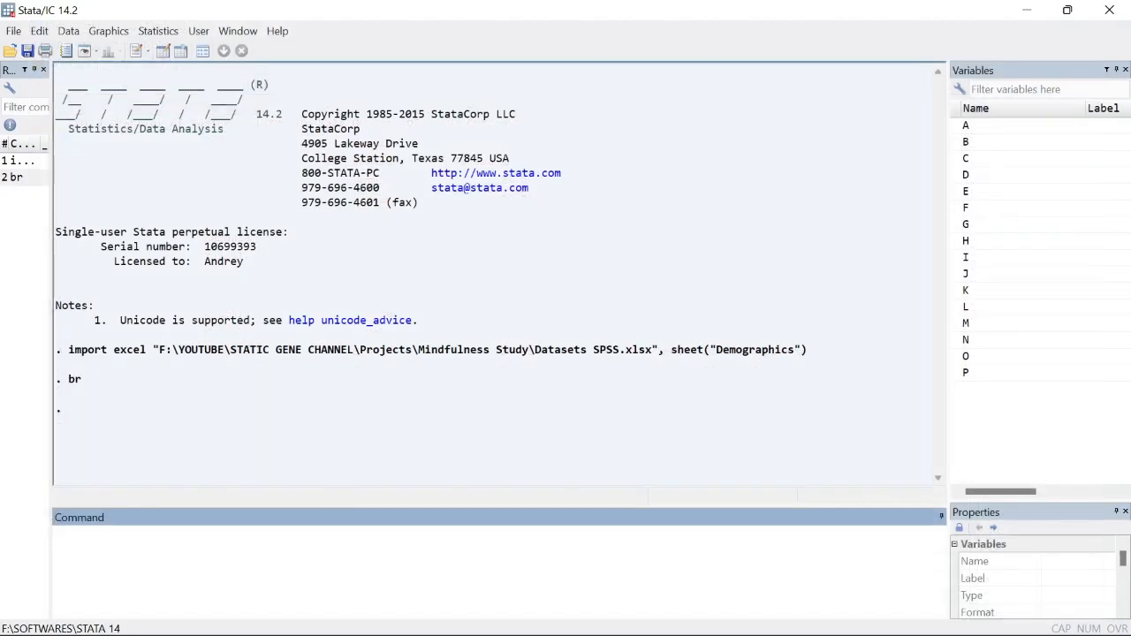
# Remove the loaded data from Stata's memory with the clear command and minimize Stata.
pyautogui.press('BackSpace')
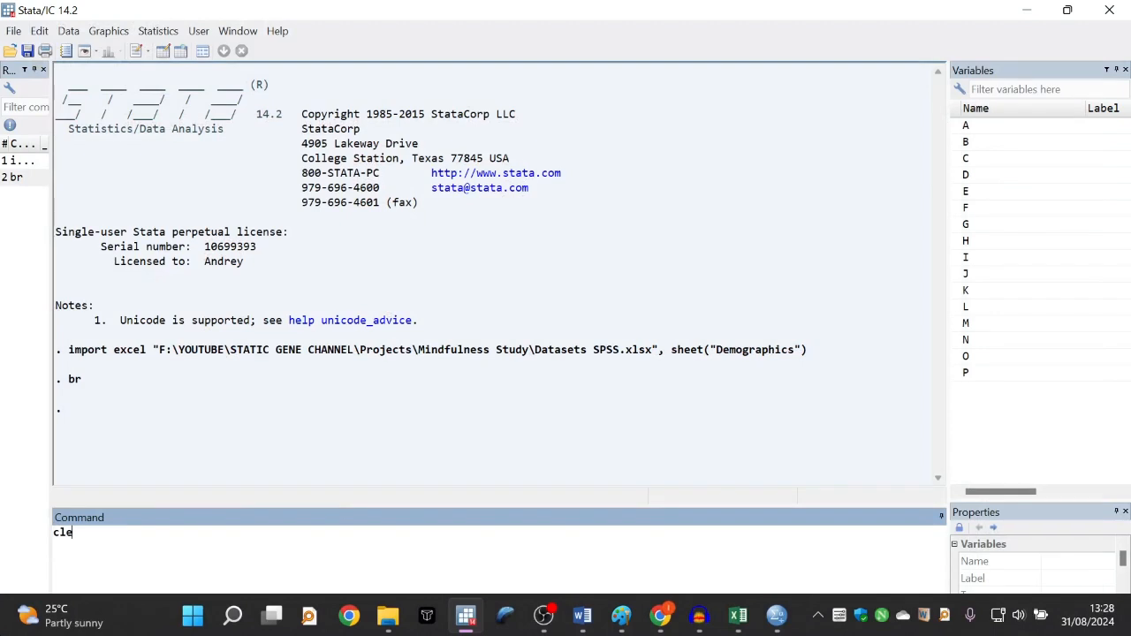
pyautogui.press('Return')
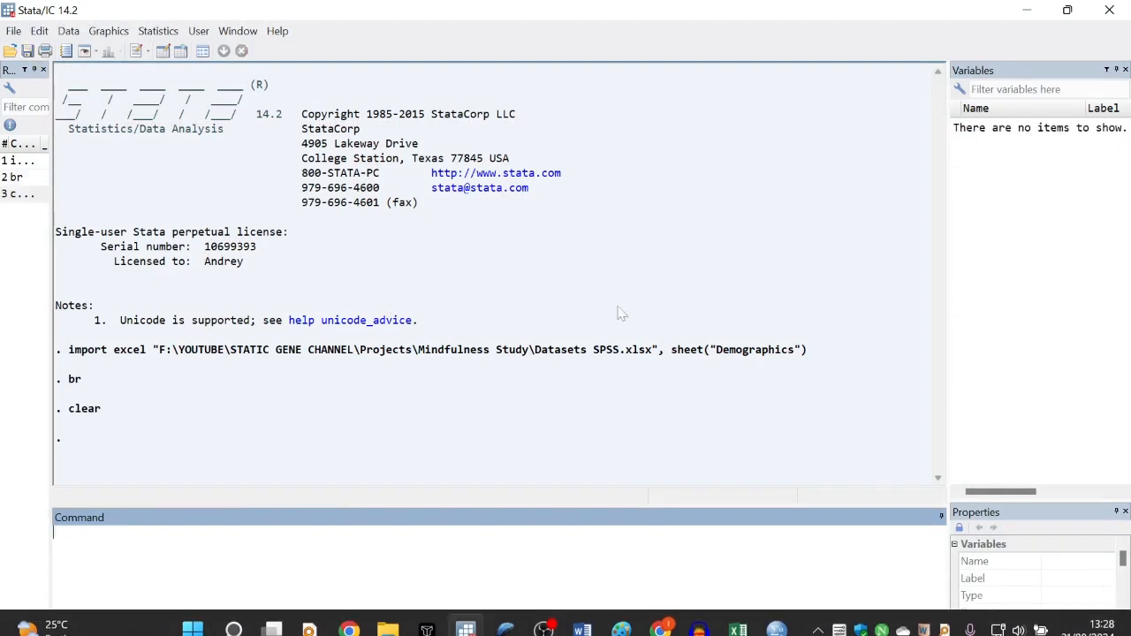
pyautogui.click(13, 31)
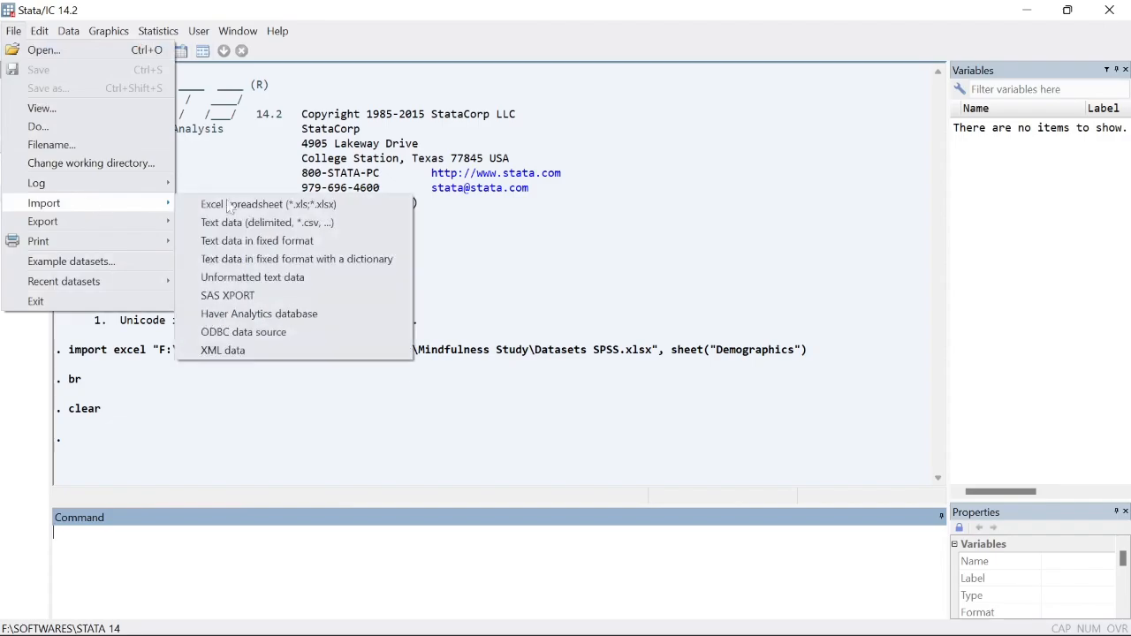
pyautogui.click(525, 200)
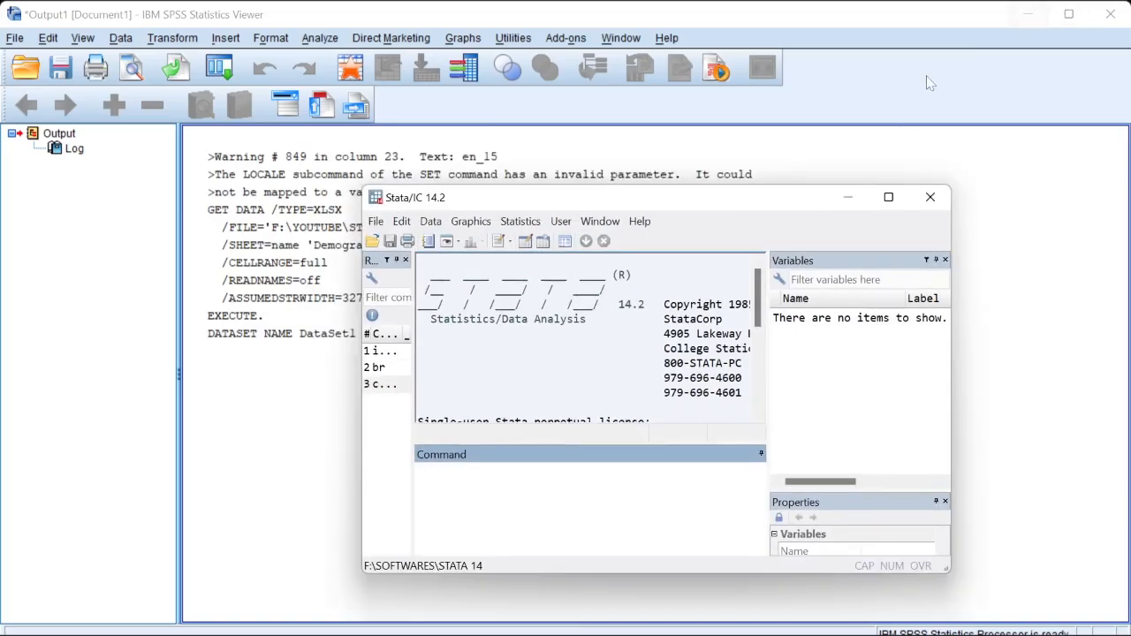
pyautogui.click(844, 202)
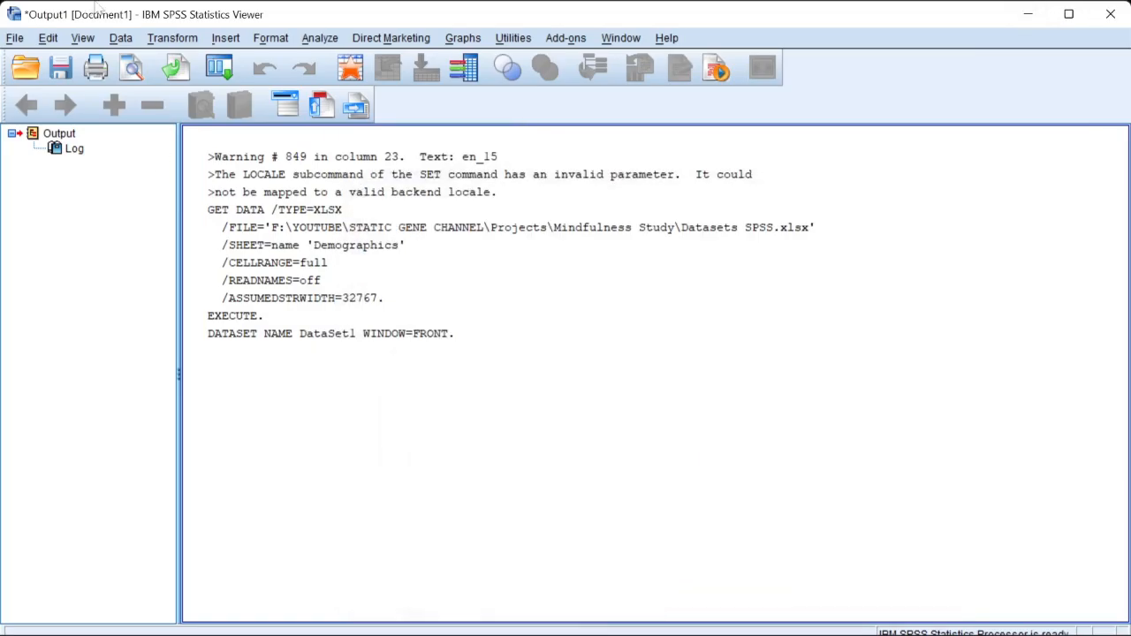
# Switch to the SPSS Untitled2 data editor and open the Excel file Datasets SPSS.xlsx from the Mindfulness Study folder.
pyautogui.moveTo(265, 632)
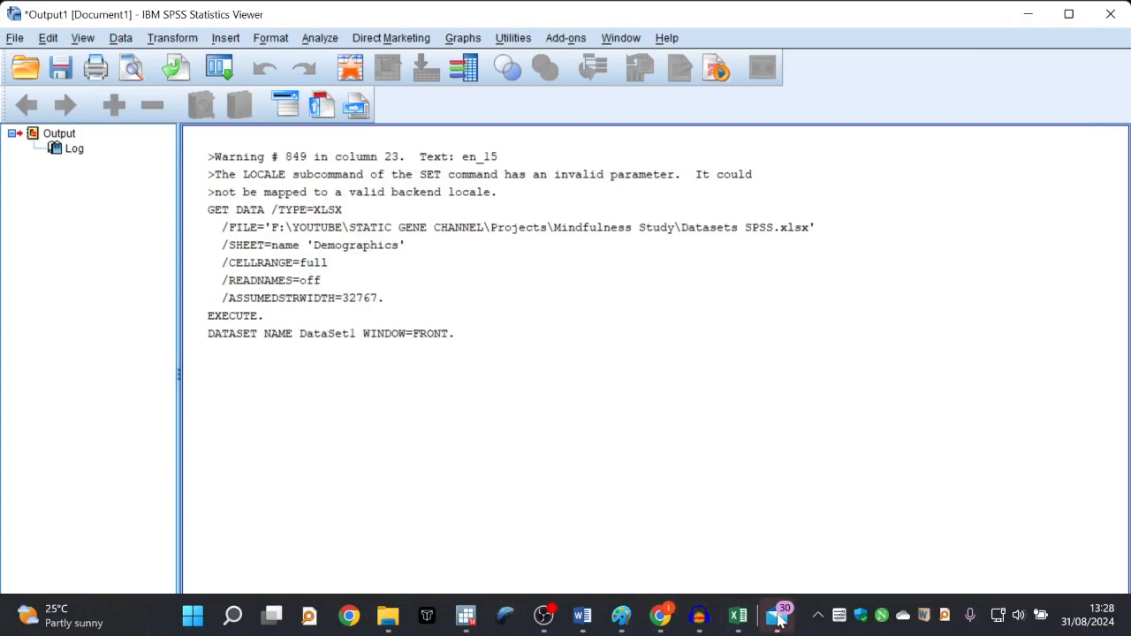
pyautogui.moveTo(778, 616)
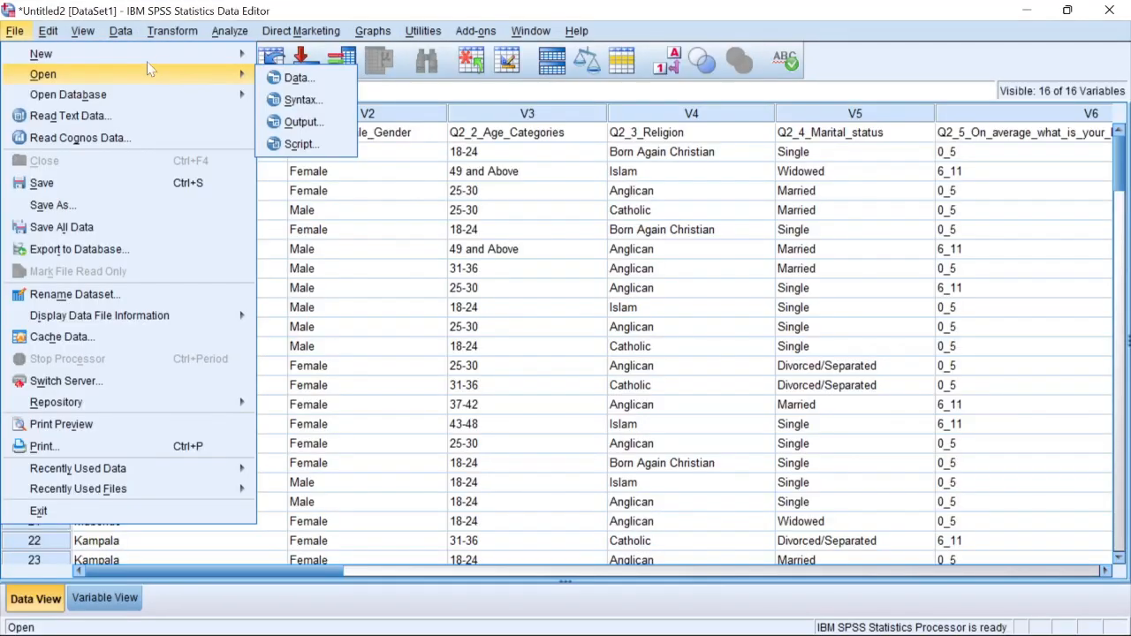
pyautogui.moveTo(150, 58)
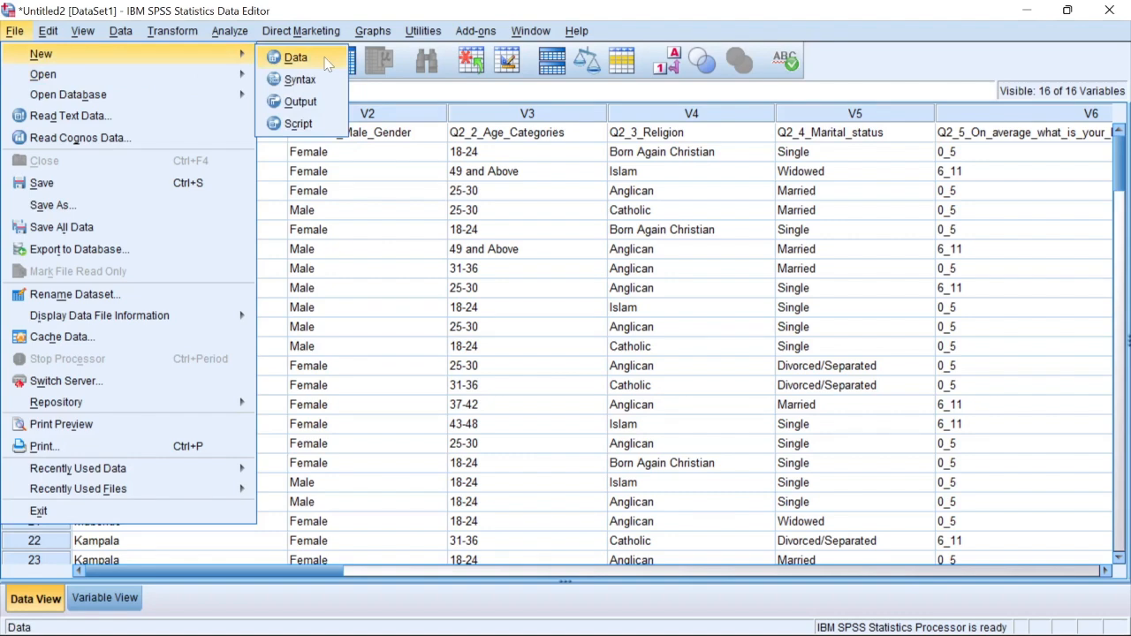
pyautogui.moveTo(188, 76)
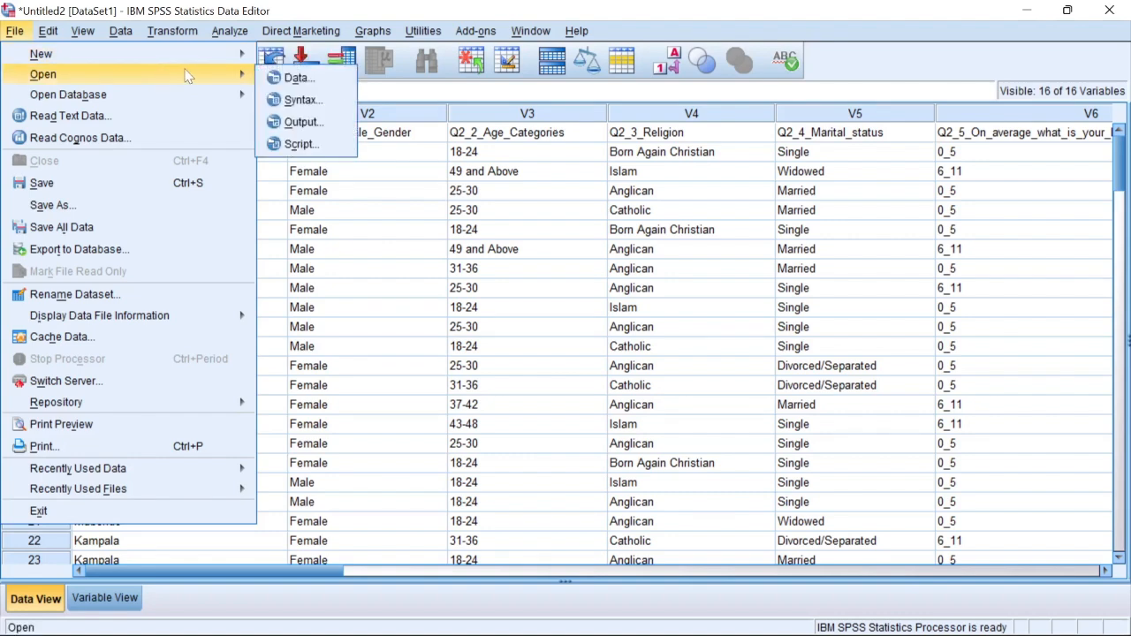
pyautogui.click(296, 79)
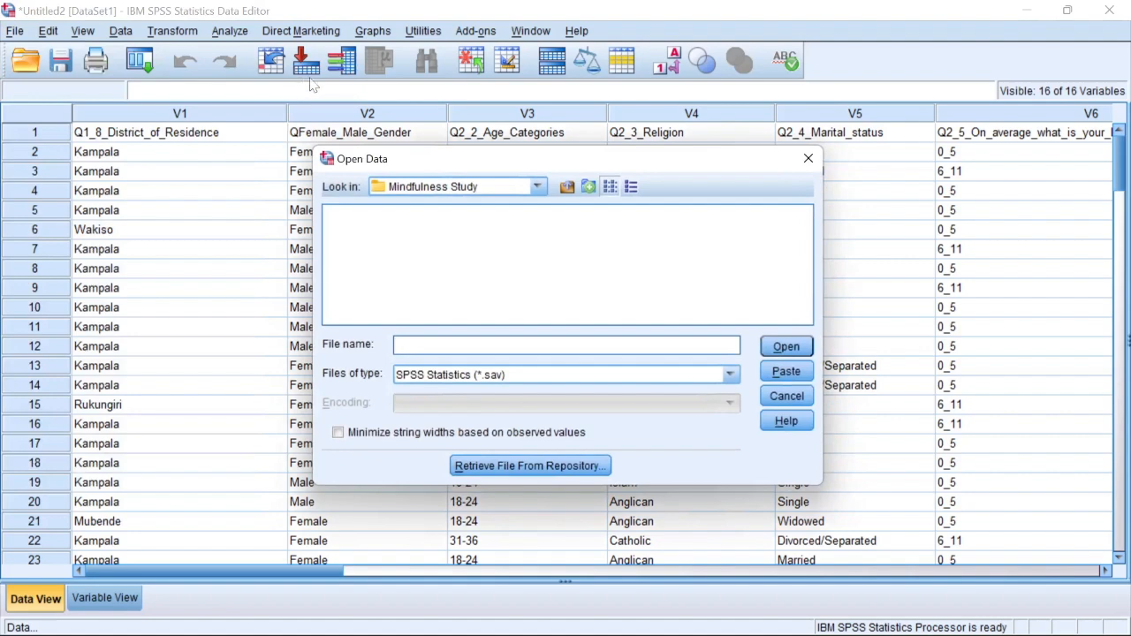
pyautogui.click(731, 376)
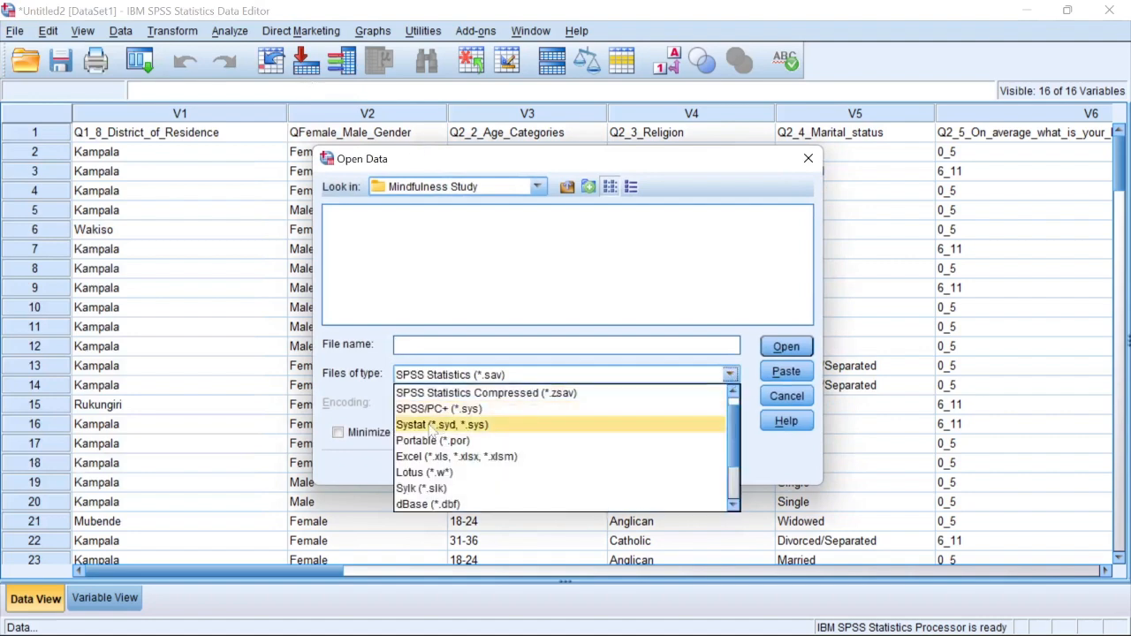
pyautogui.click(429, 456)
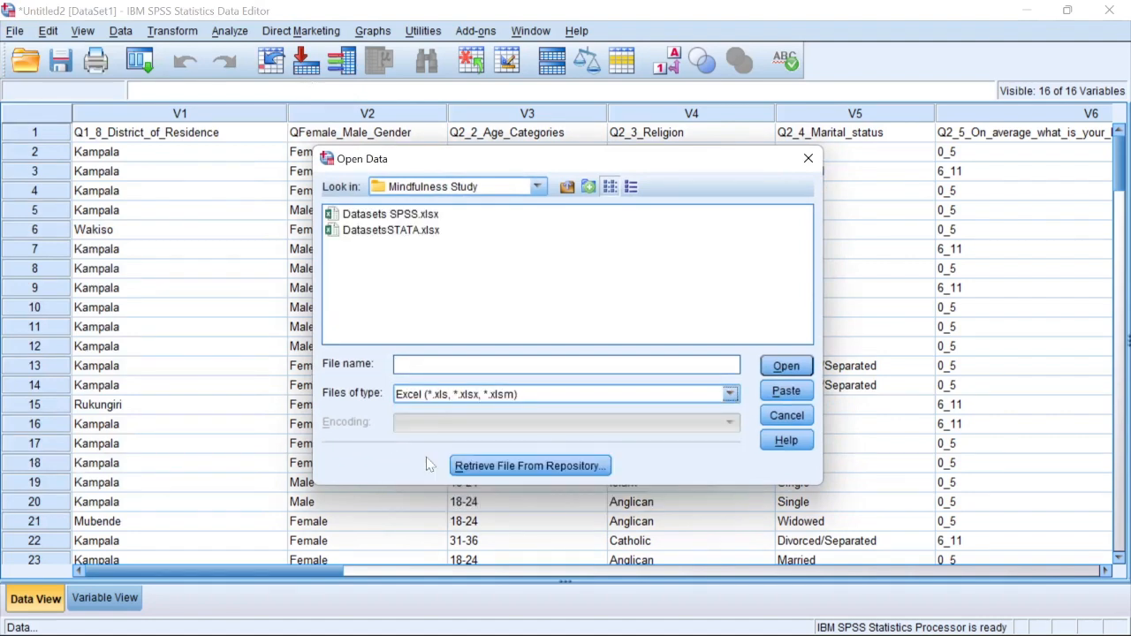
pyautogui.click(394, 216)
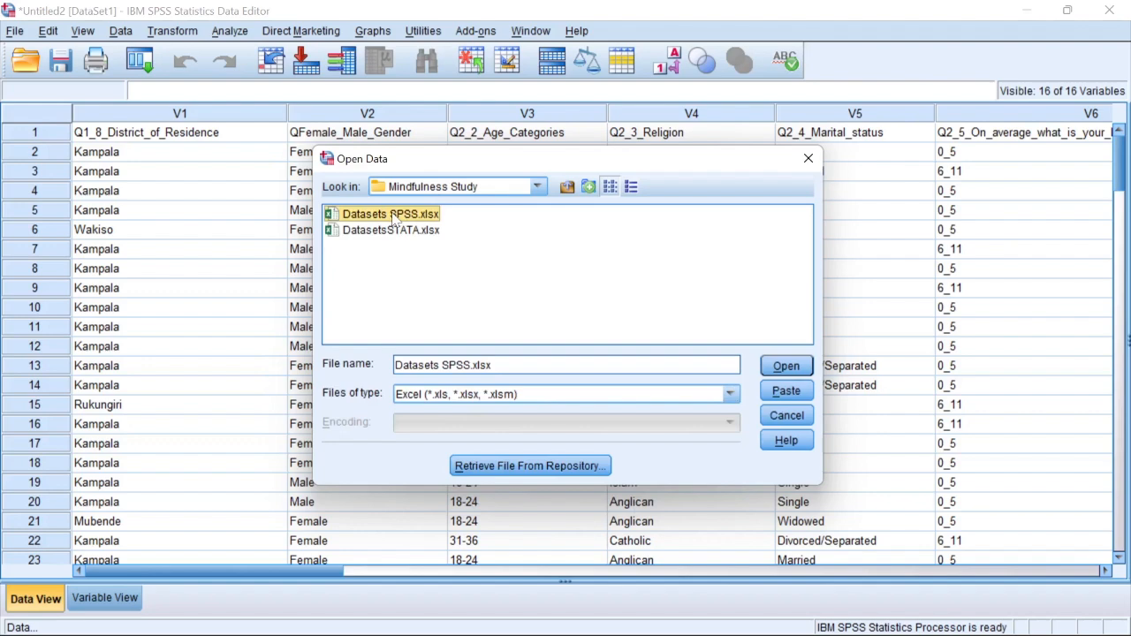
pyautogui.click(779, 369)
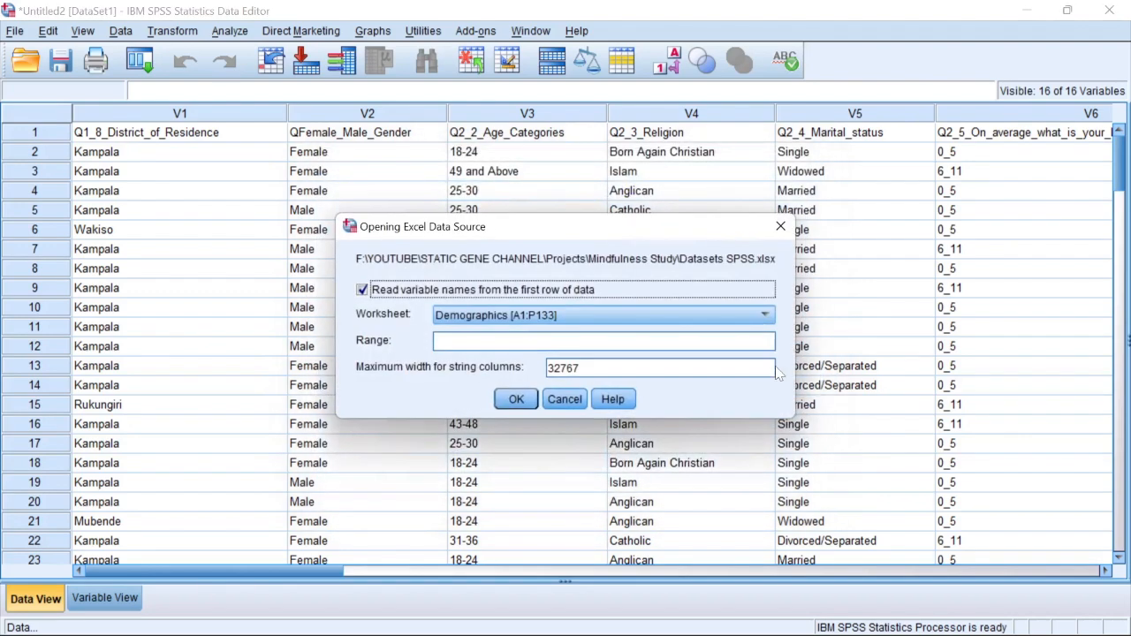
# Import the Demographics [A1:P133] worksheet with variable names read from the first row of data.
pyautogui.click(574, 318)
pyautogui.click(554, 318)
pyautogui.click(543, 318)
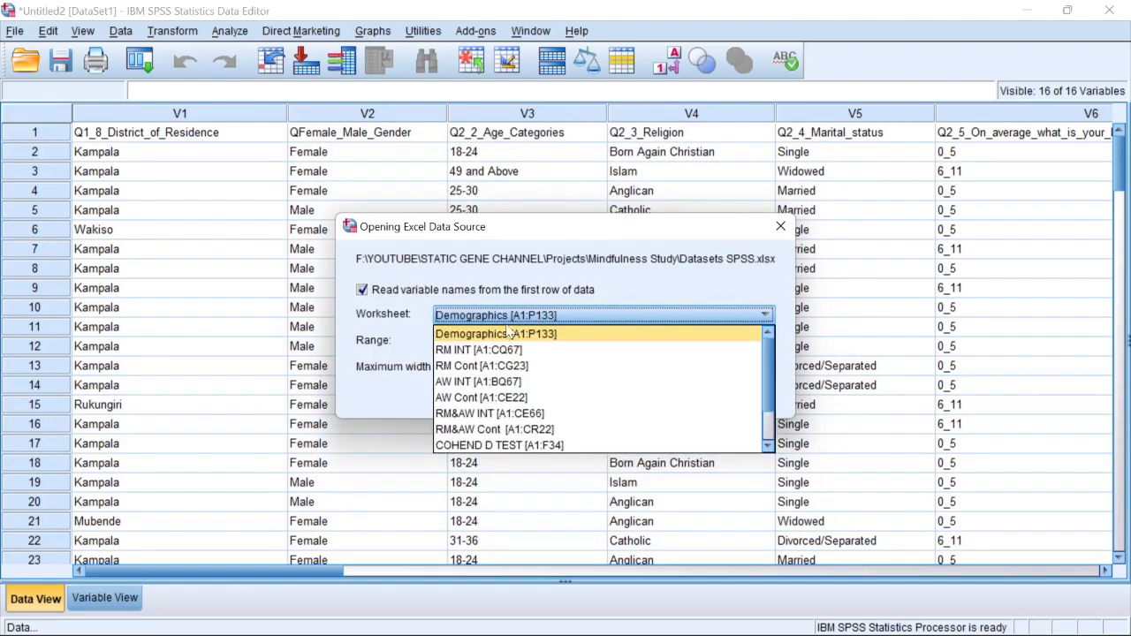
pyautogui.click(501, 318)
pyautogui.click(501, 318)
pyautogui.click(510, 332)
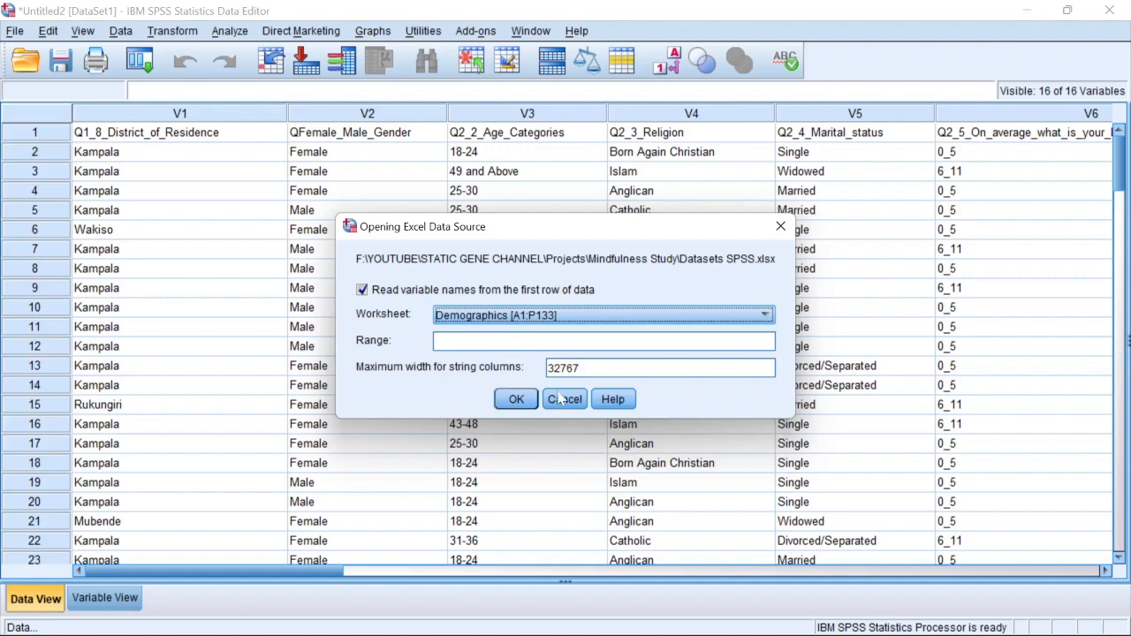
pyautogui.click(516, 400)
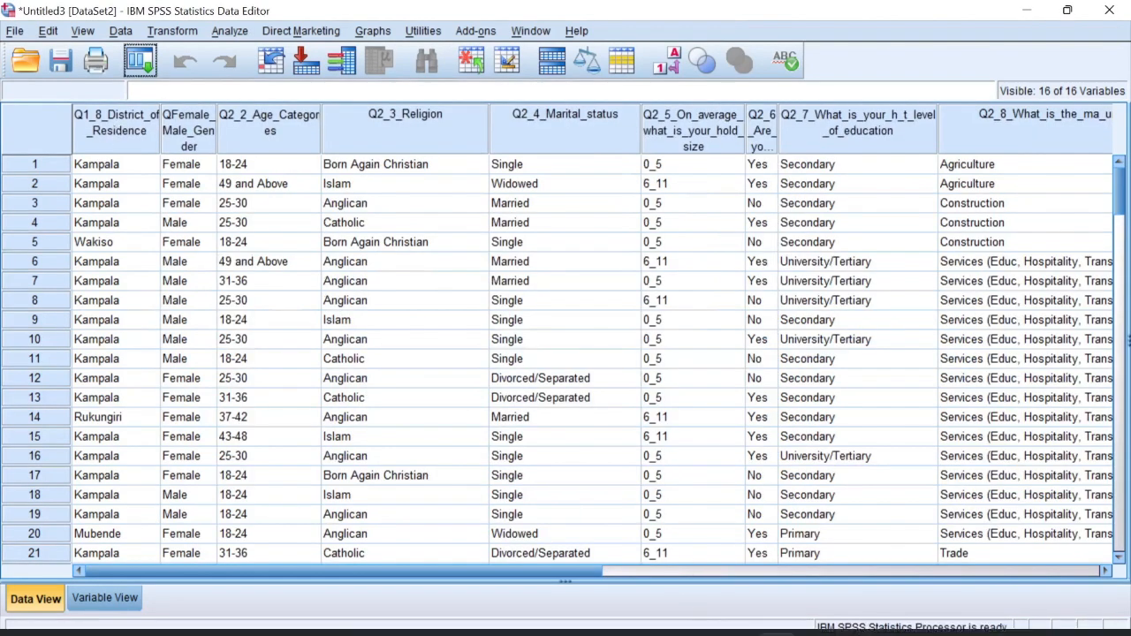
# Close the earlier Untitled2 dataset without saving its changes.
pyautogui.moveTo(776, 615)
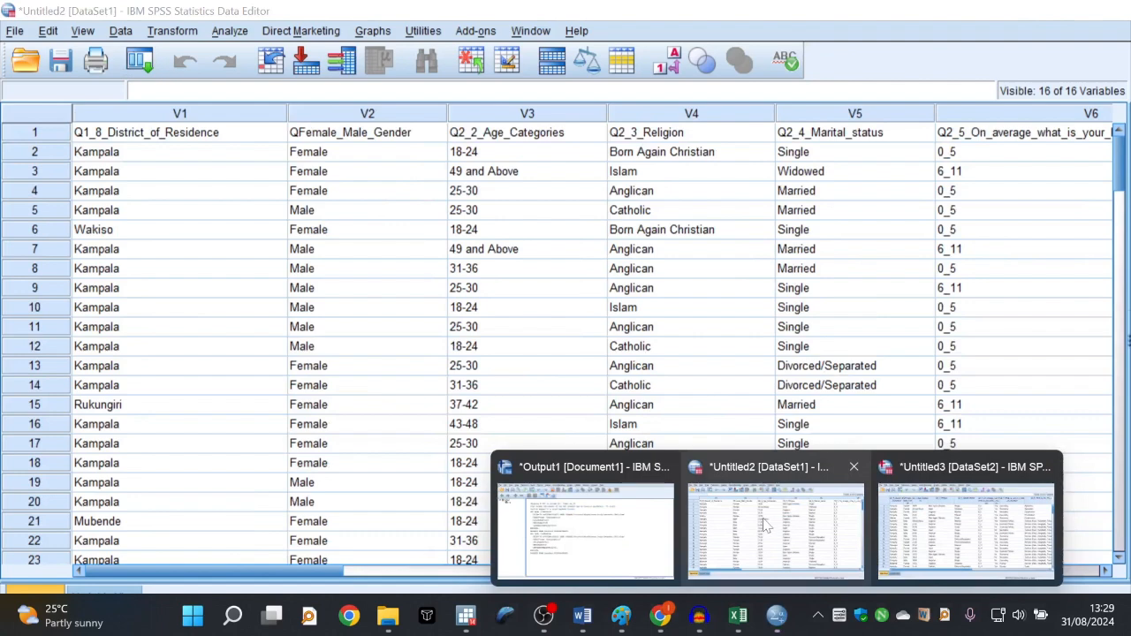
pyautogui.click(766, 525)
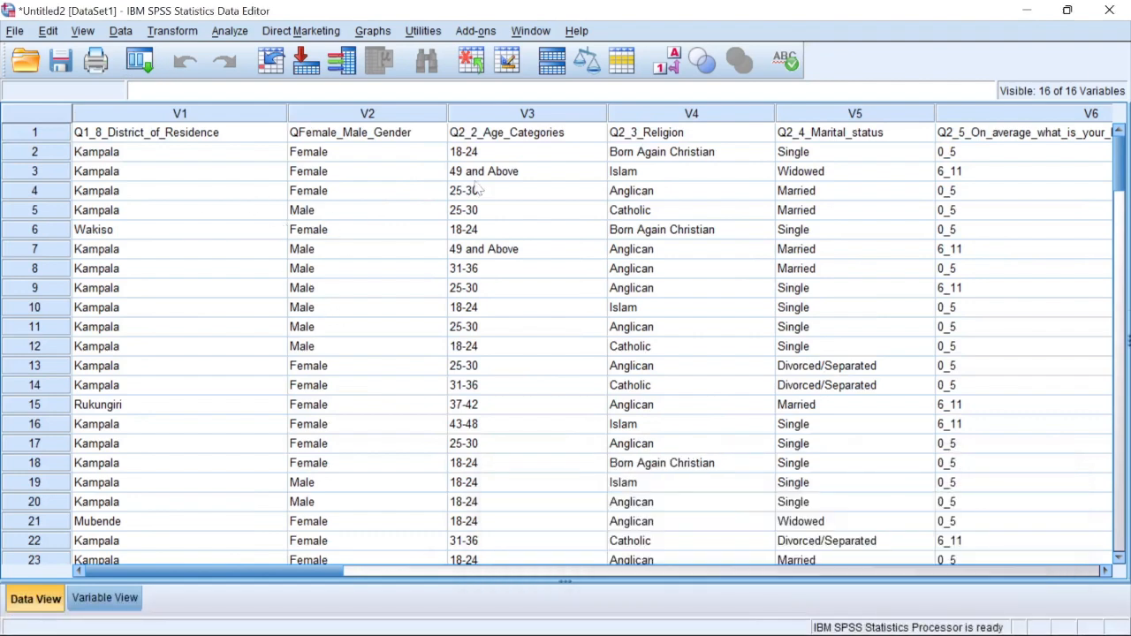
pyautogui.click(1109, 10)
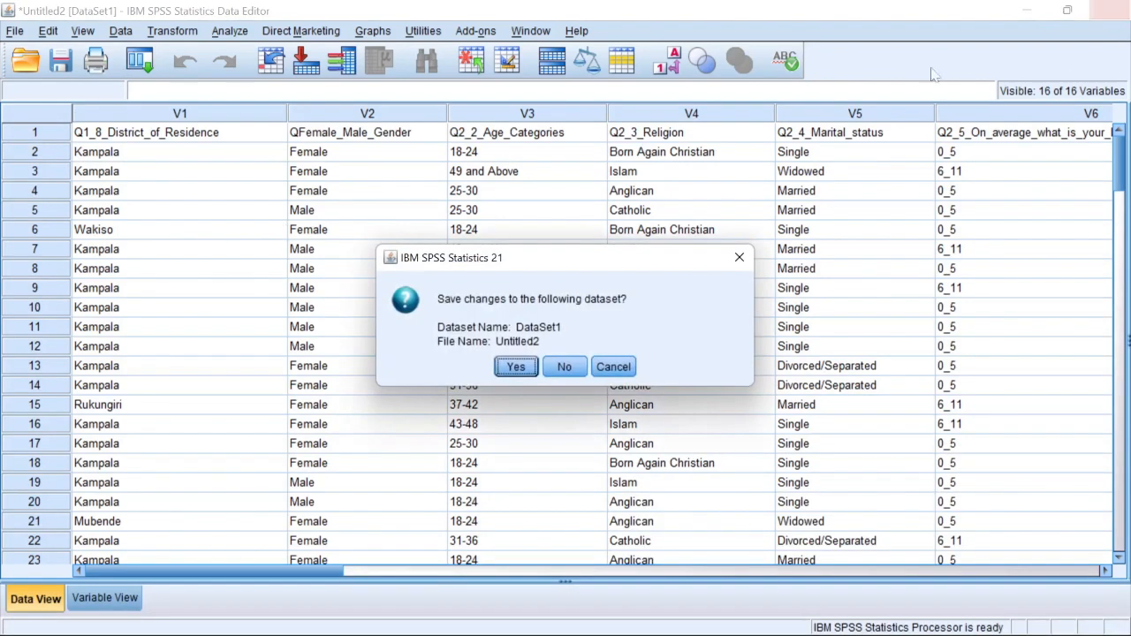
pyautogui.click(564, 369)
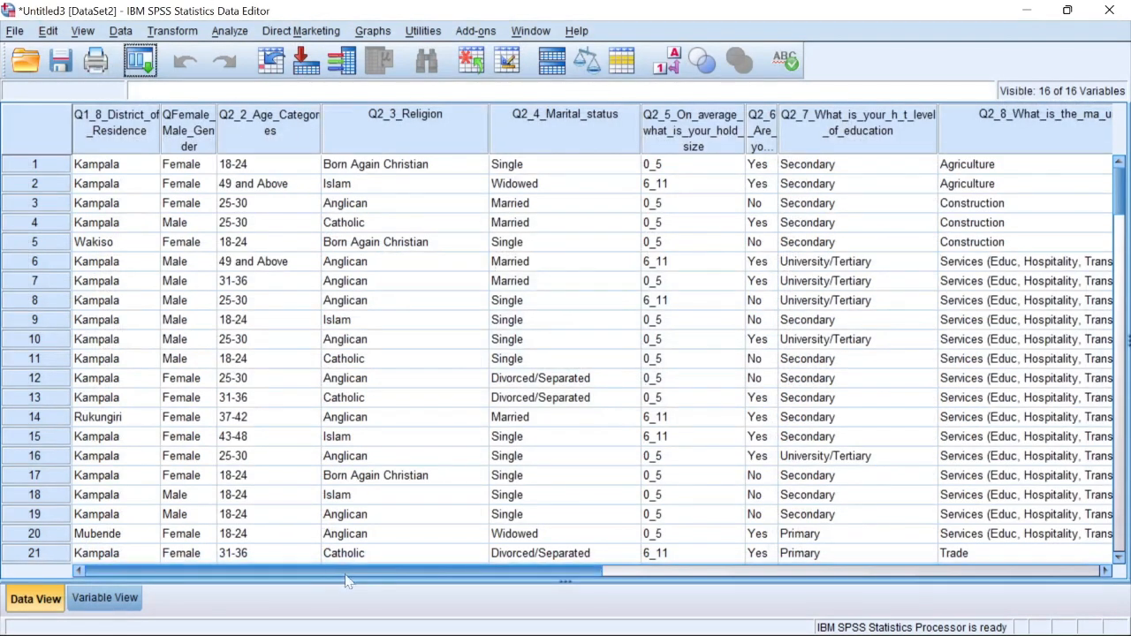
# Examine the variable names and records across all columns and rows of the Untitled3 dataset.
pyautogui.moveTo(355, 573); pyautogui.dragTo(837, 573)
pyautogui.moveTo(599, 132); pyautogui.dragTo(701, 131)
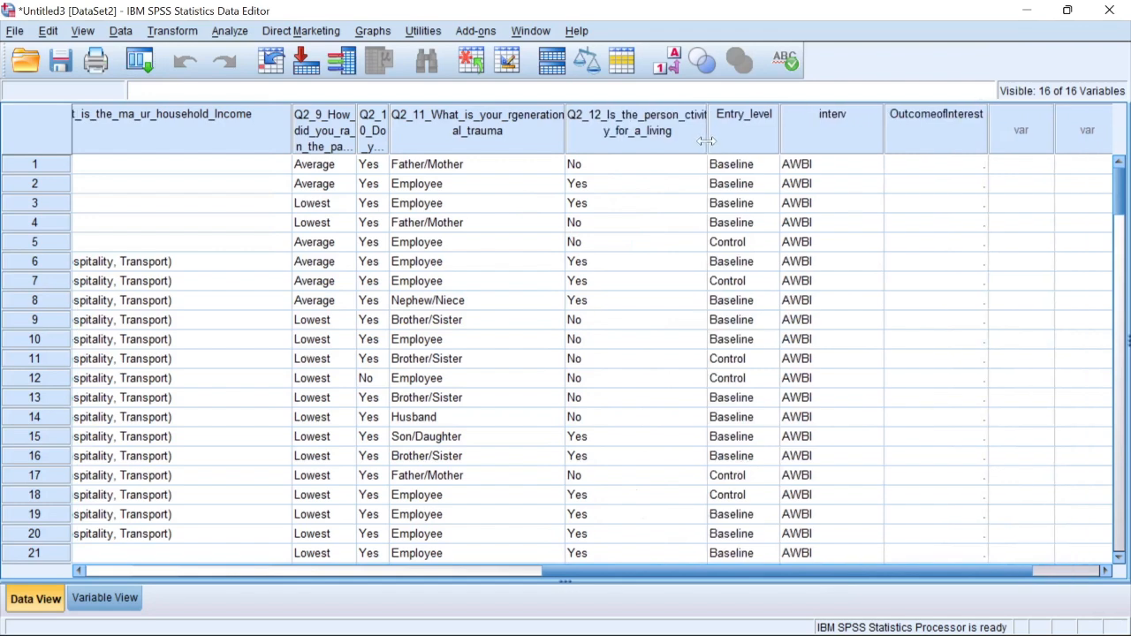
pyautogui.scroll(-3, 712, 340)
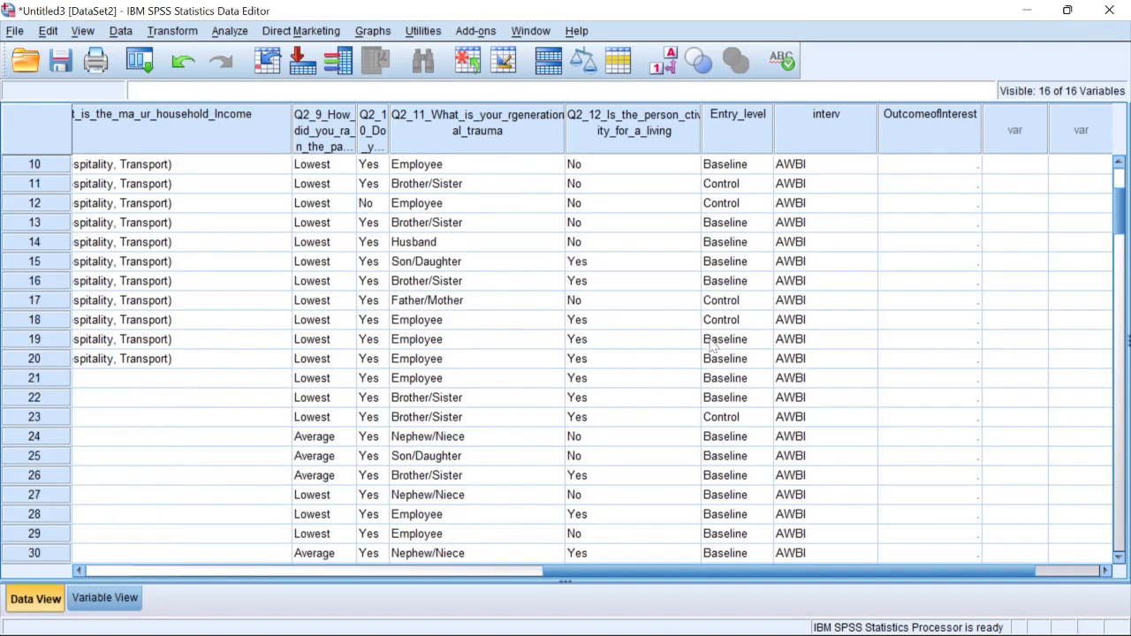
pyautogui.scroll(3, 718, 342)
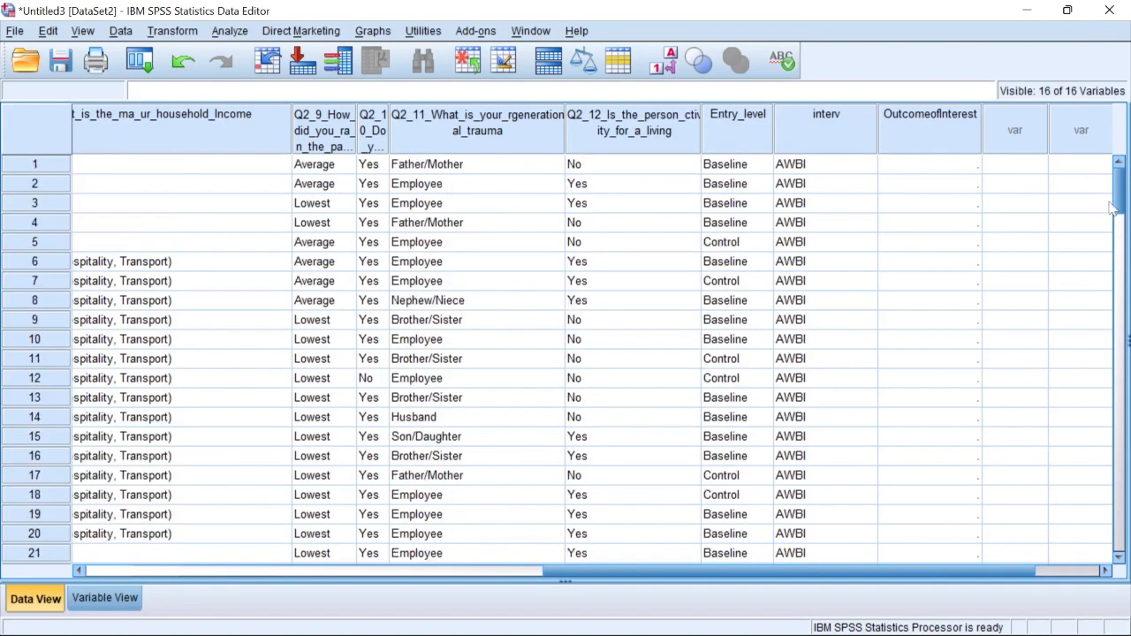
pyautogui.moveTo(1114, 207); pyautogui.dragTo(1094, 180)
pyautogui.moveTo(612, 572); pyautogui.dragTo(45, 573)
pyautogui.scroll(-4, 273, 542)
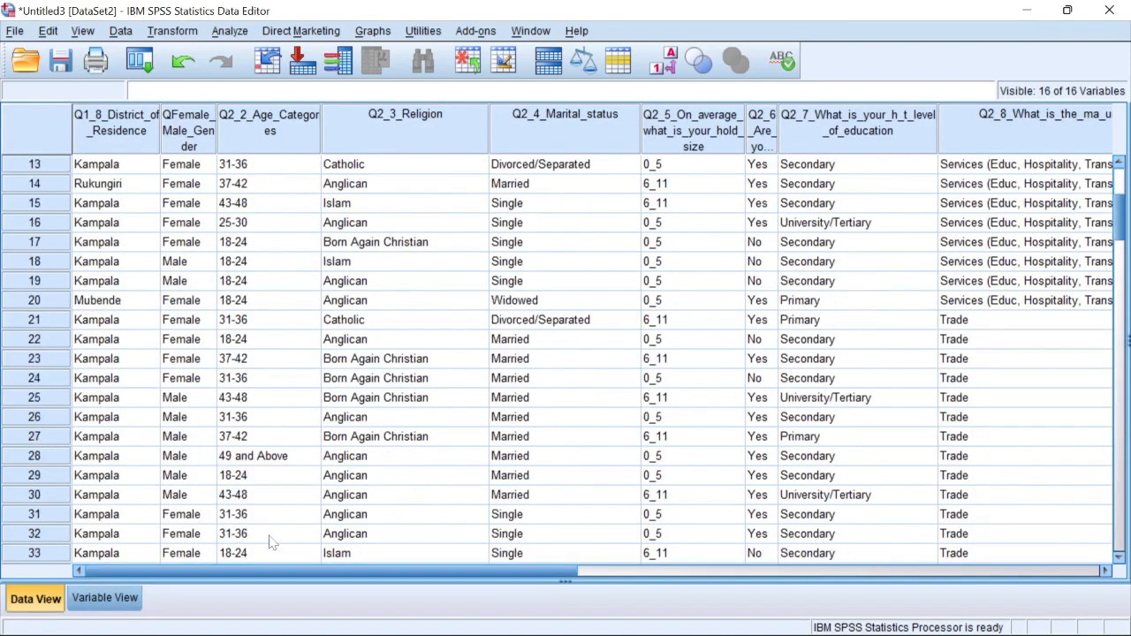
pyautogui.moveTo(274, 572); pyautogui.dragTo(795, 572)
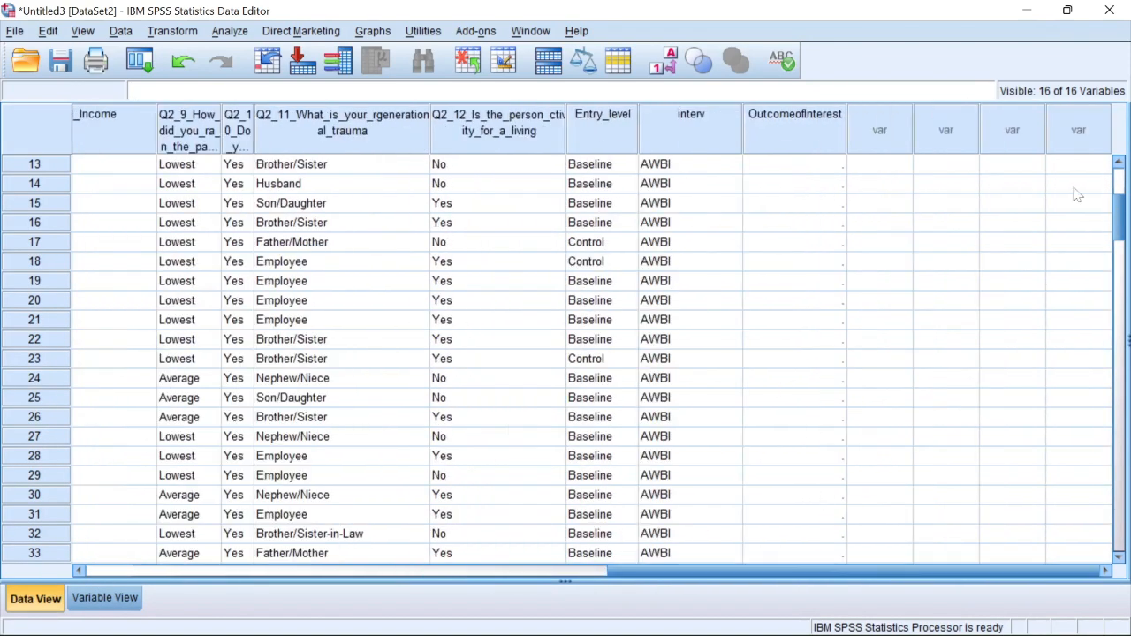
pyautogui.scroll(4, 1117, 184)
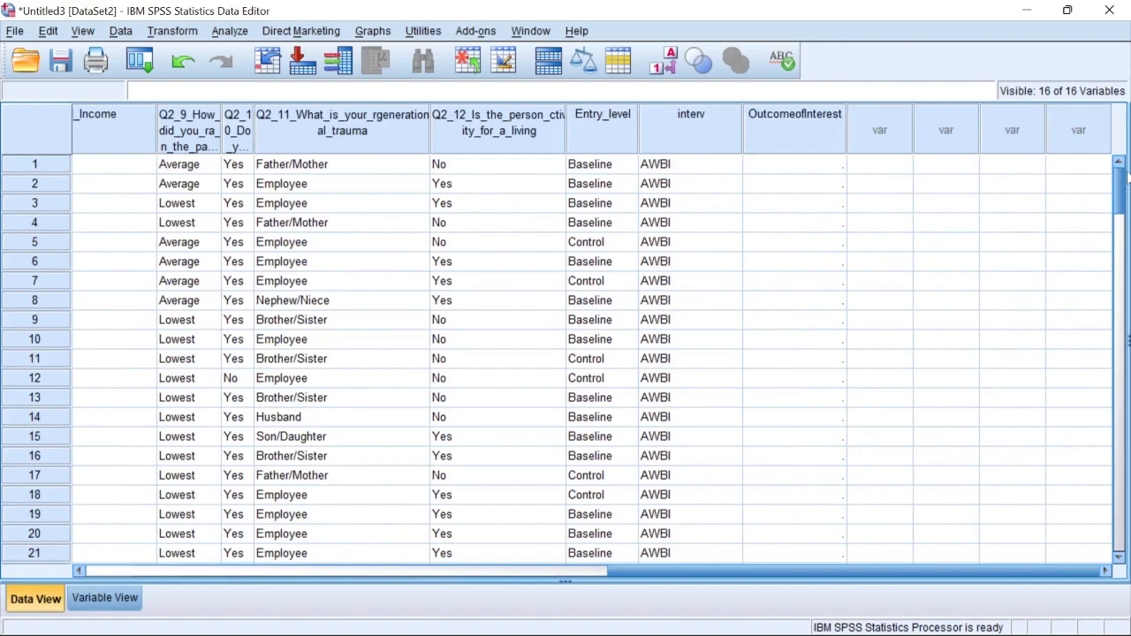
pyautogui.moveTo(1118, 181); pyautogui.dragTo(1120, 152)
pyautogui.moveTo(672, 572); pyautogui.dragTo(327, 607)
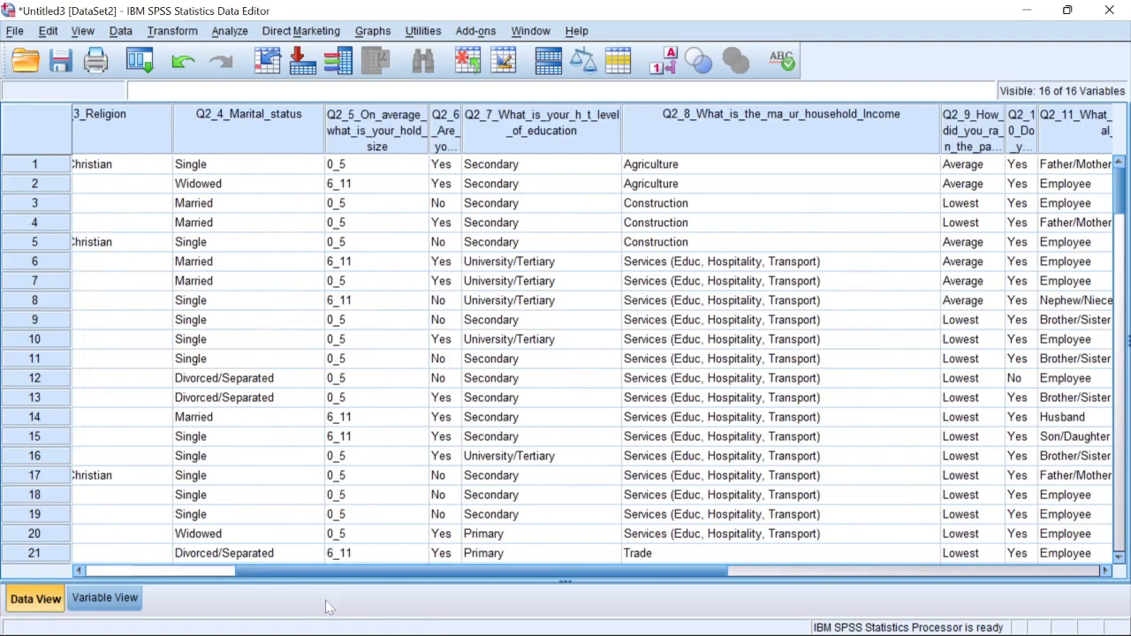
pyautogui.moveTo(452, 570); pyautogui.dragTo(103, 562)
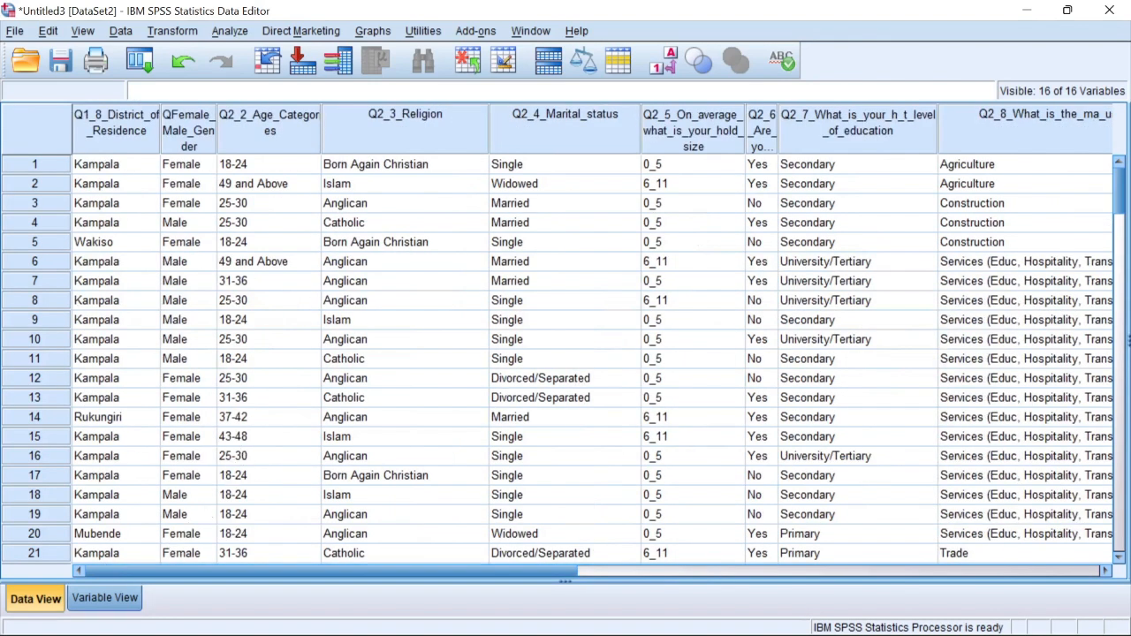
pyautogui.moveTo(93, 635)
pyautogui.click(840, 343)
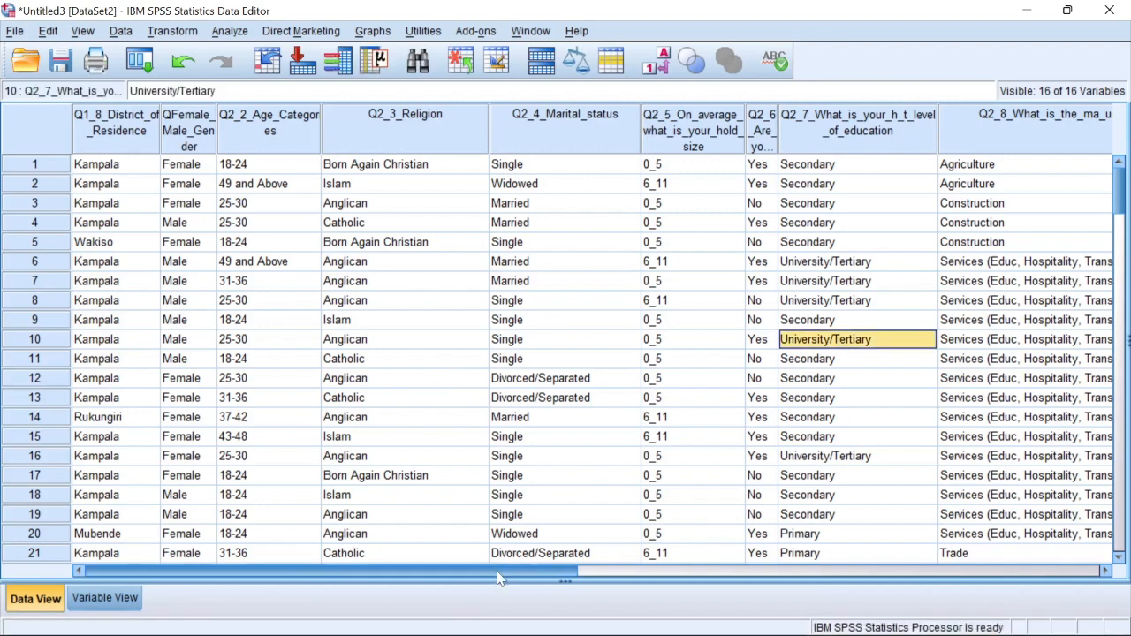
pyautogui.moveTo(497, 573); pyautogui.dragTo(615, 574)
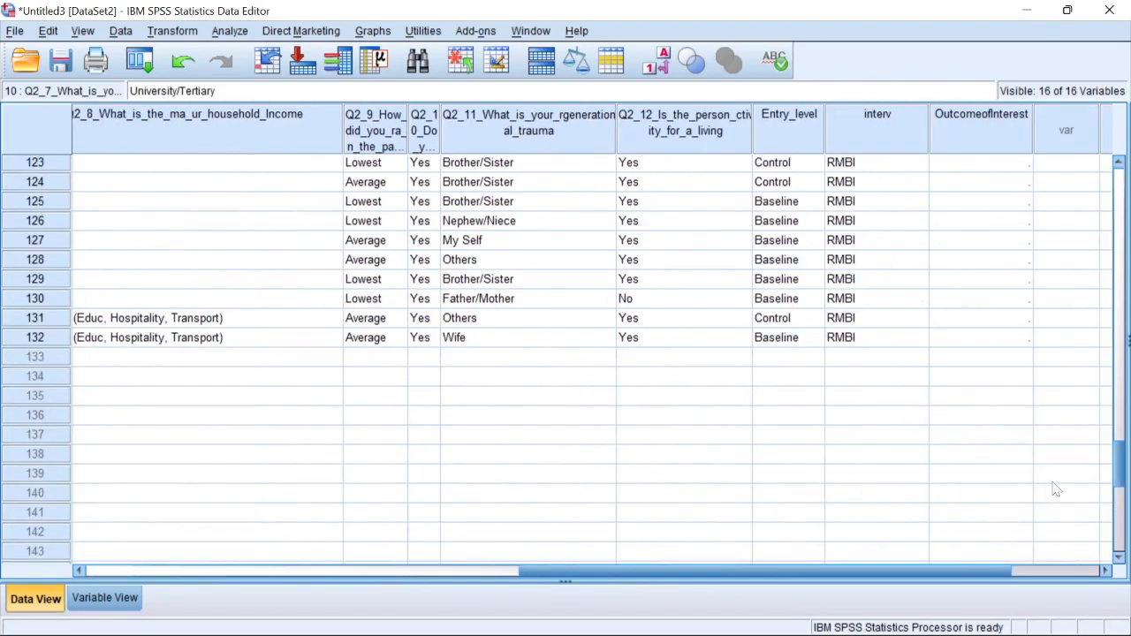
# Examine the response categories recorded in the Q2_11 variable across several cases of the dataset.
pyautogui.click(517, 115)
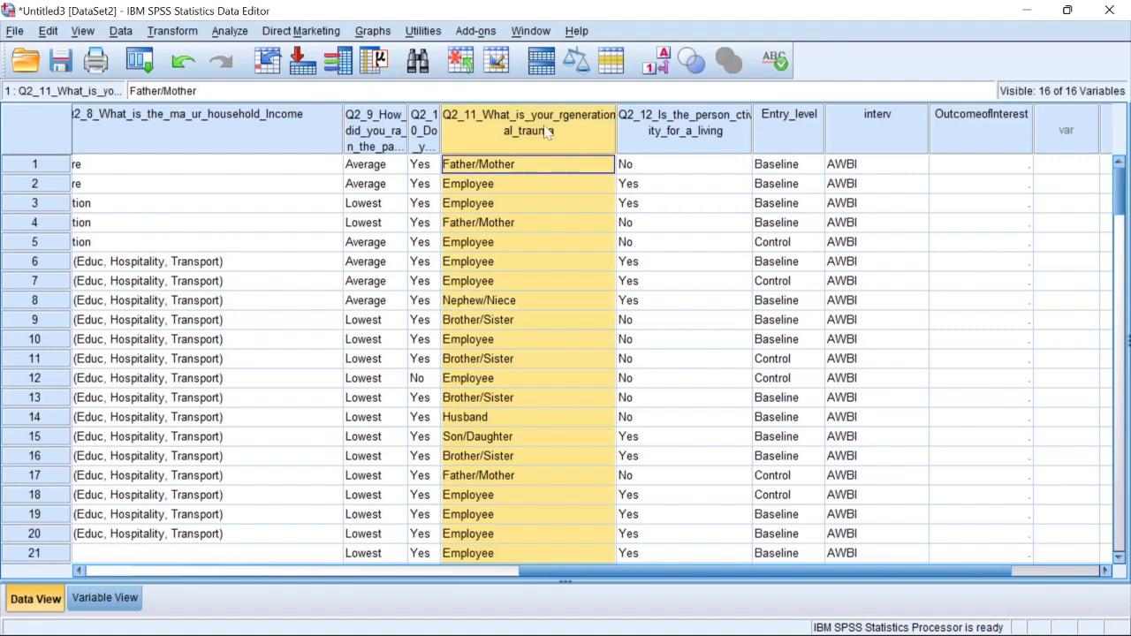
pyautogui.click(513, 224)
pyautogui.click(501, 168)
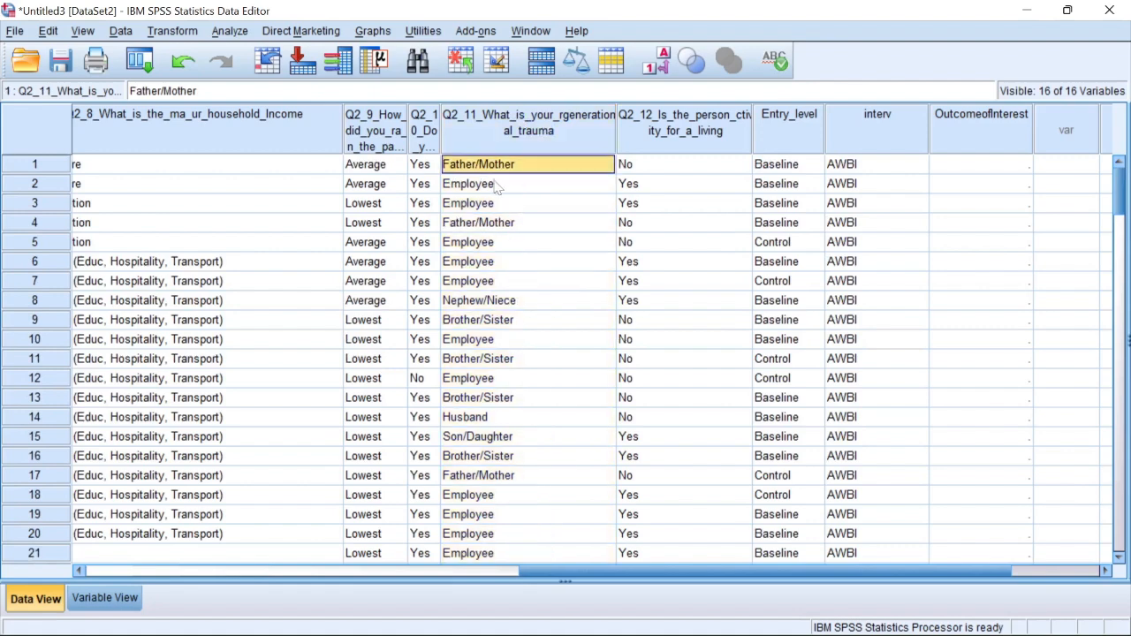
pyautogui.click(500, 187)
pyautogui.click(479, 227)
pyautogui.click(491, 323)
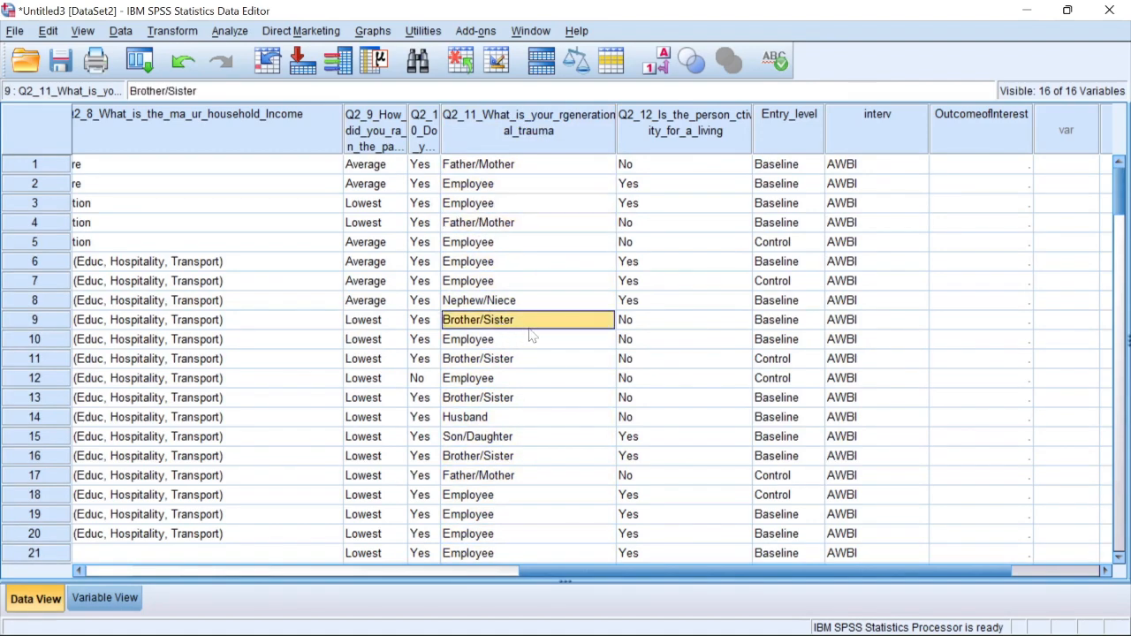
pyautogui.moveTo(1117, 205); pyautogui.dragTo(1123, 301)
pyautogui.click(509, 244)
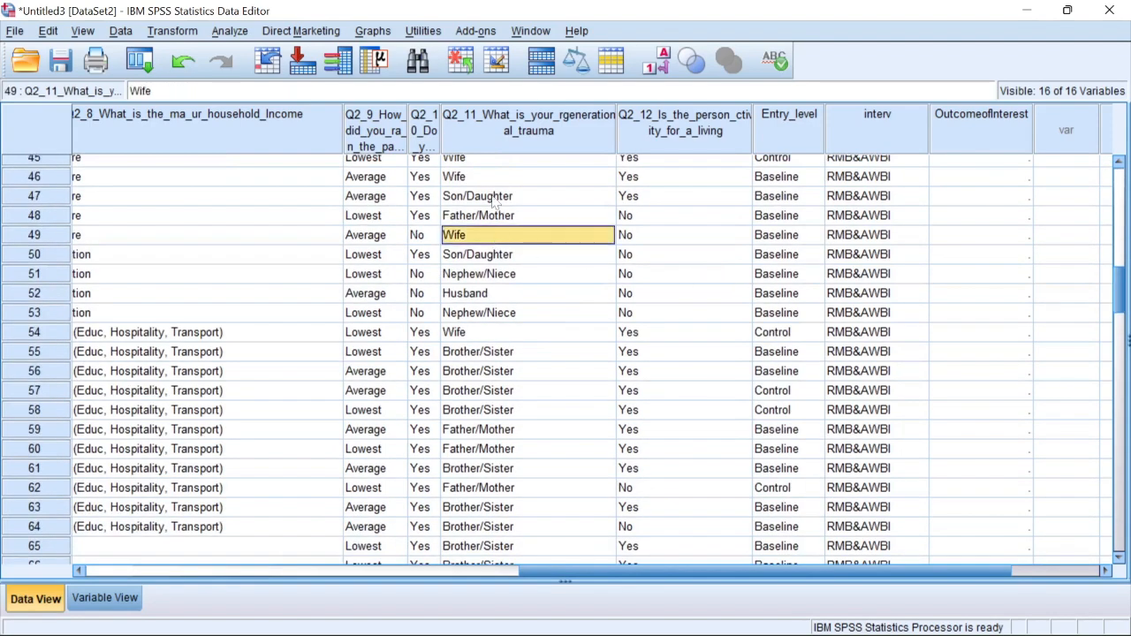
# Review the remaining Q2_11 responses down through the lower cases of the dataset.
pyautogui.click(488, 295)
pyautogui.scroll(-18, 530, 359)
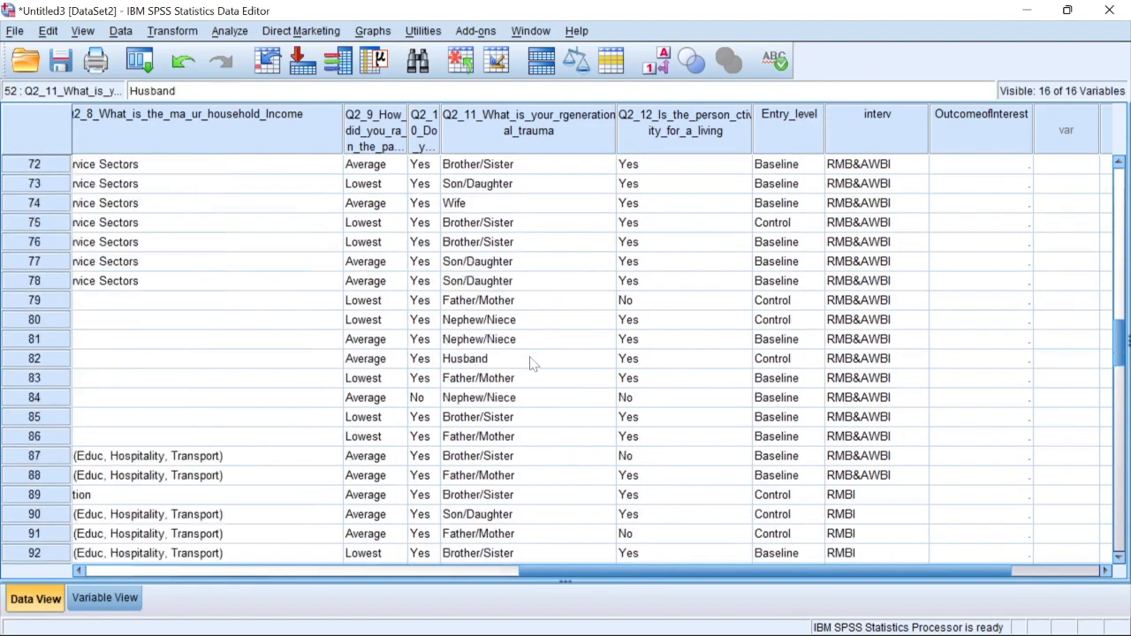
pyautogui.scroll(-6, 538, 356)
pyautogui.scroll(20, 534, 345)
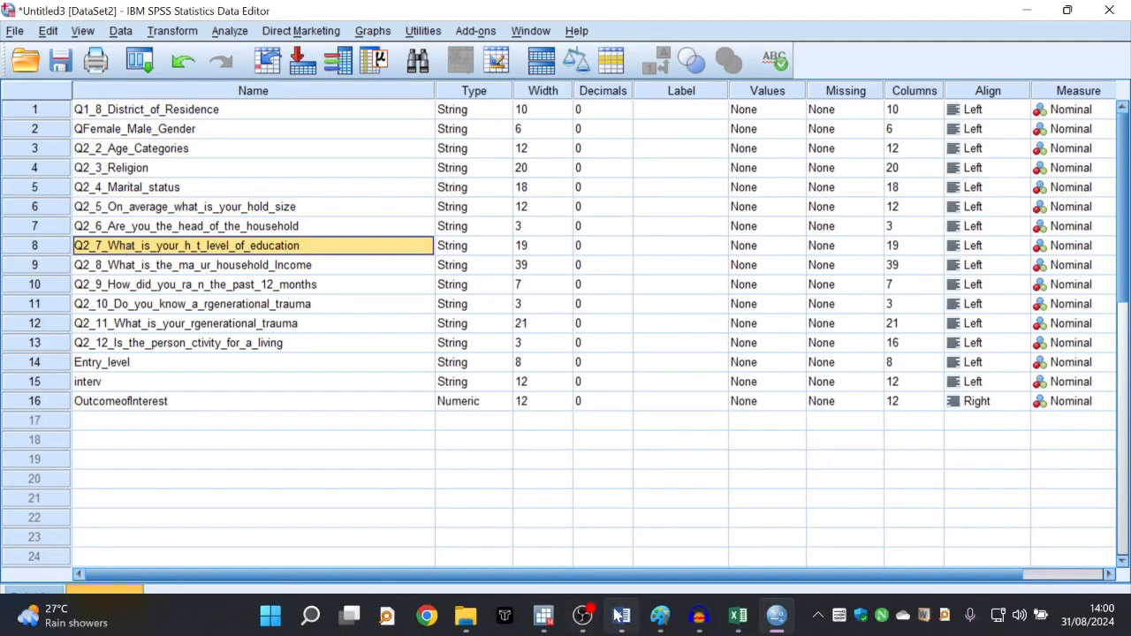
pyautogui.click(228, 31)
pyautogui.moveTo(370, 76)
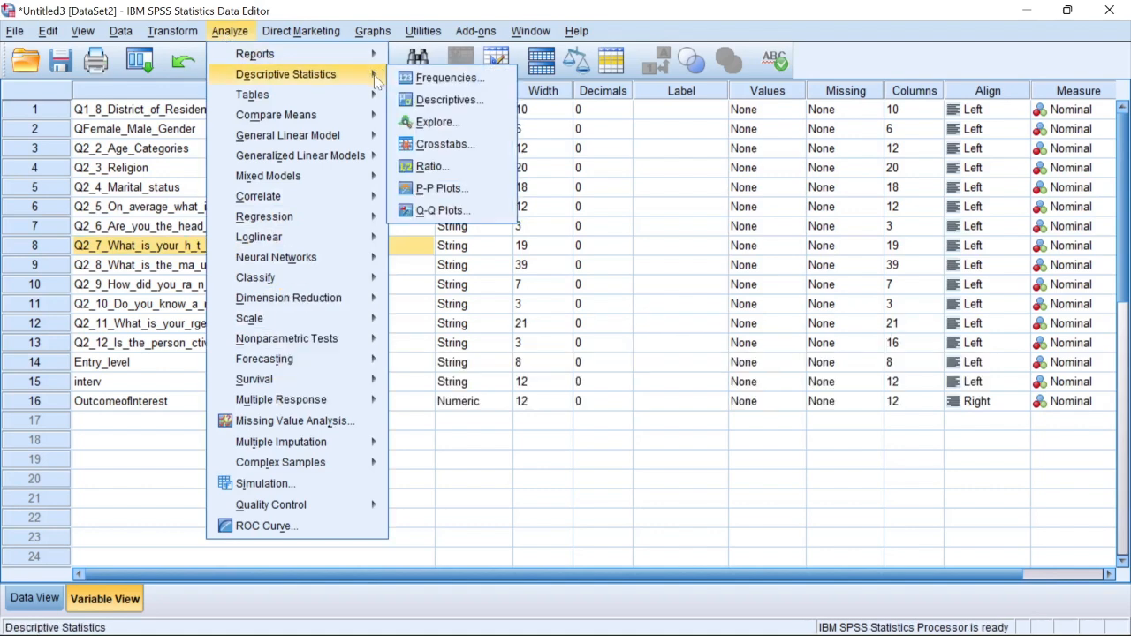
pyautogui.click(453, 84)
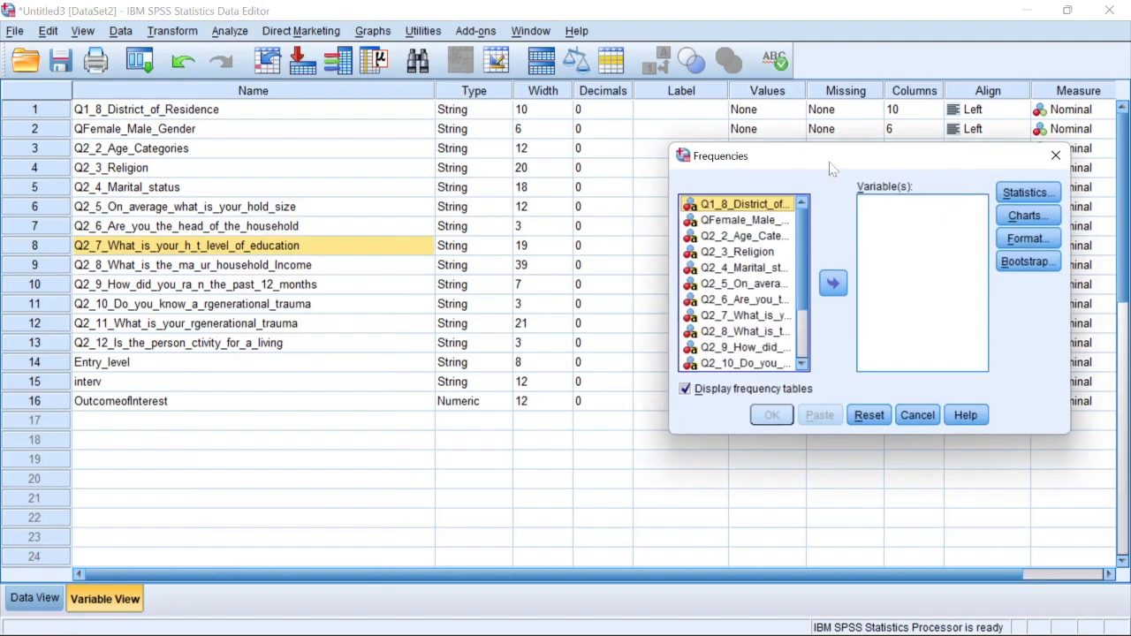
pyautogui.moveTo(834, 170); pyautogui.dragTo(476, 117)
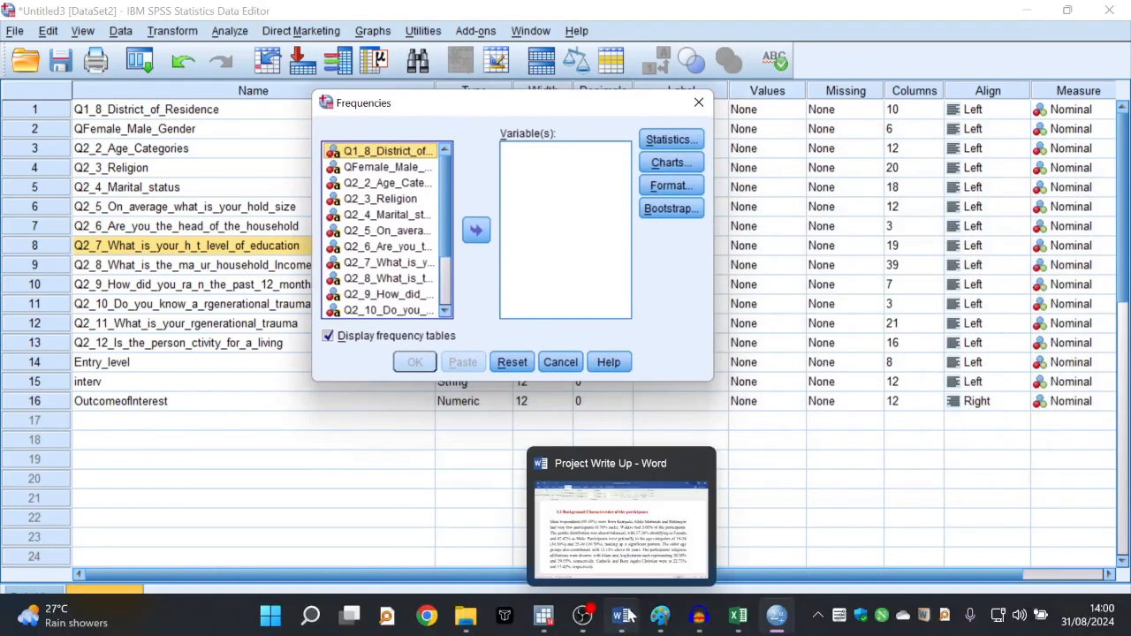
# Switch to the Project Write Up document in Word and examine the statements, frequencies and proportions in the participant characteristics table.
pyautogui.click(601, 530)
pyautogui.scroll(-15, 583, 410)
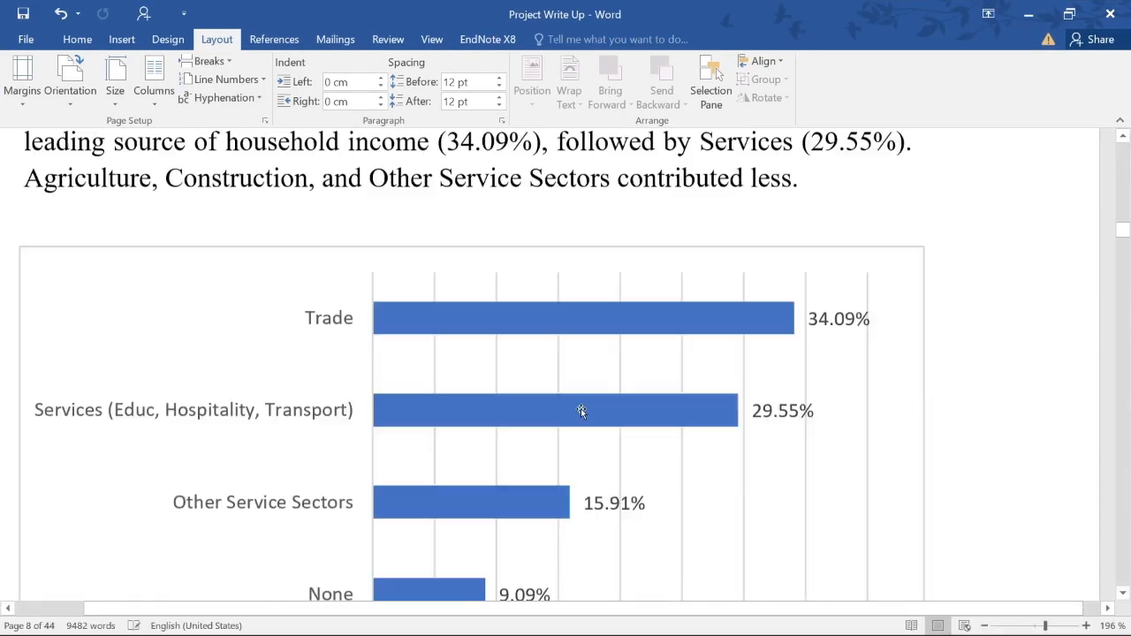
pyautogui.scroll(-12, 557, 401)
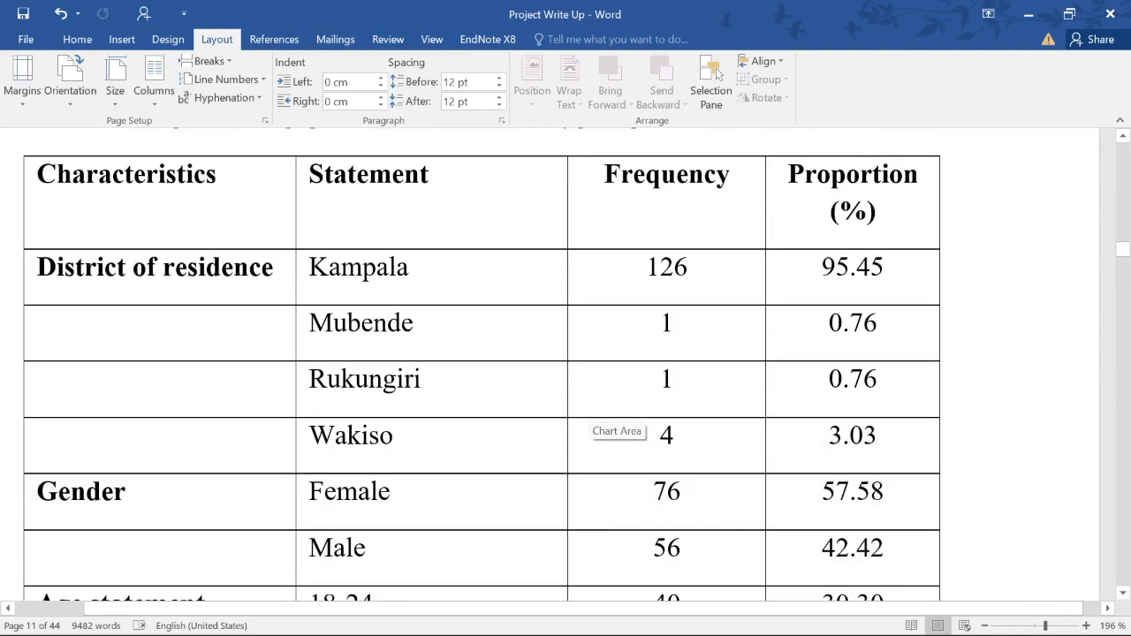
pyautogui.moveTo(221, 272); pyautogui.dragTo(416, 499)
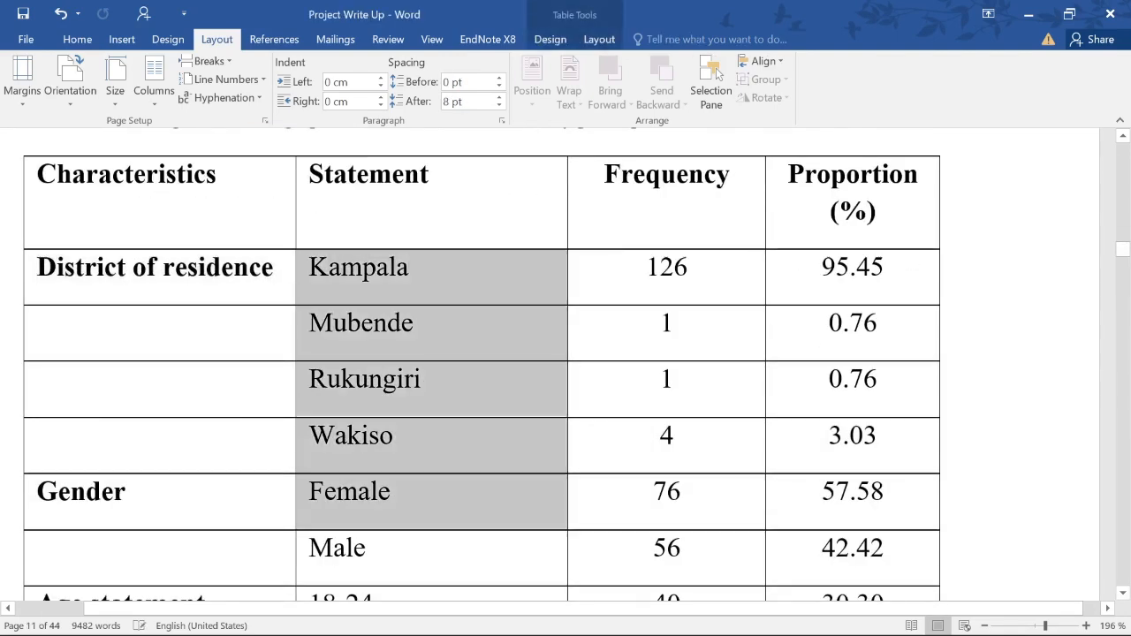
pyautogui.click(514, 270)
pyautogui.moveTo(658, 268); pyautogui.dragTo(696, 449)
pyautogui.moveTo(848, 269); pyautogui.dragTo(855, 452)
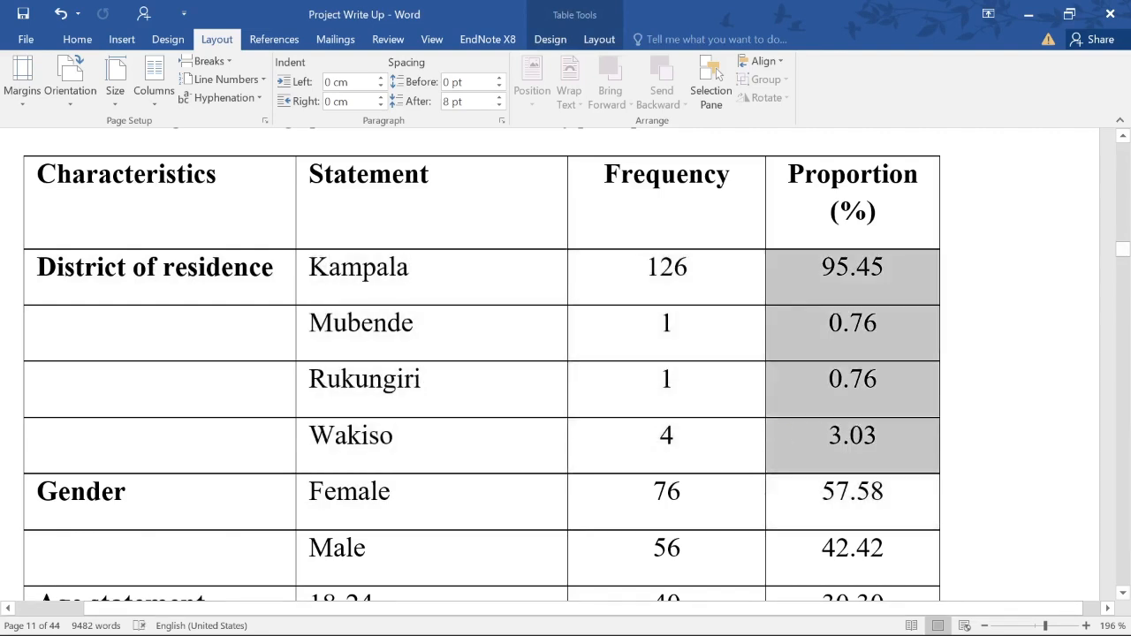
pyautogui.click(535, 403)
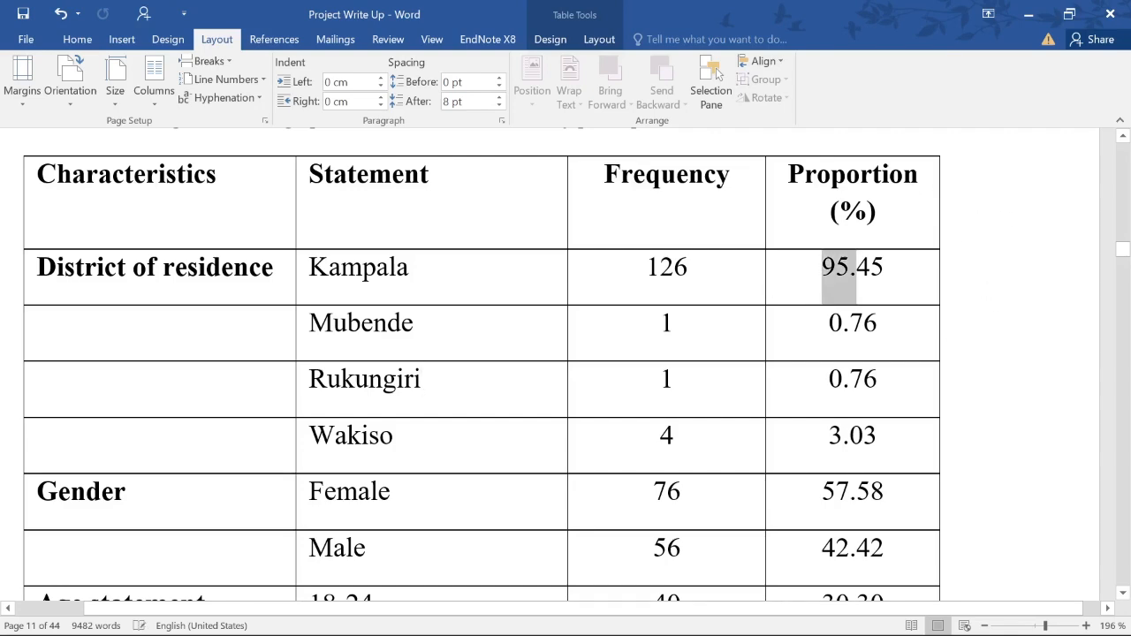
pyautogui.scroll(-3, 967, 258)
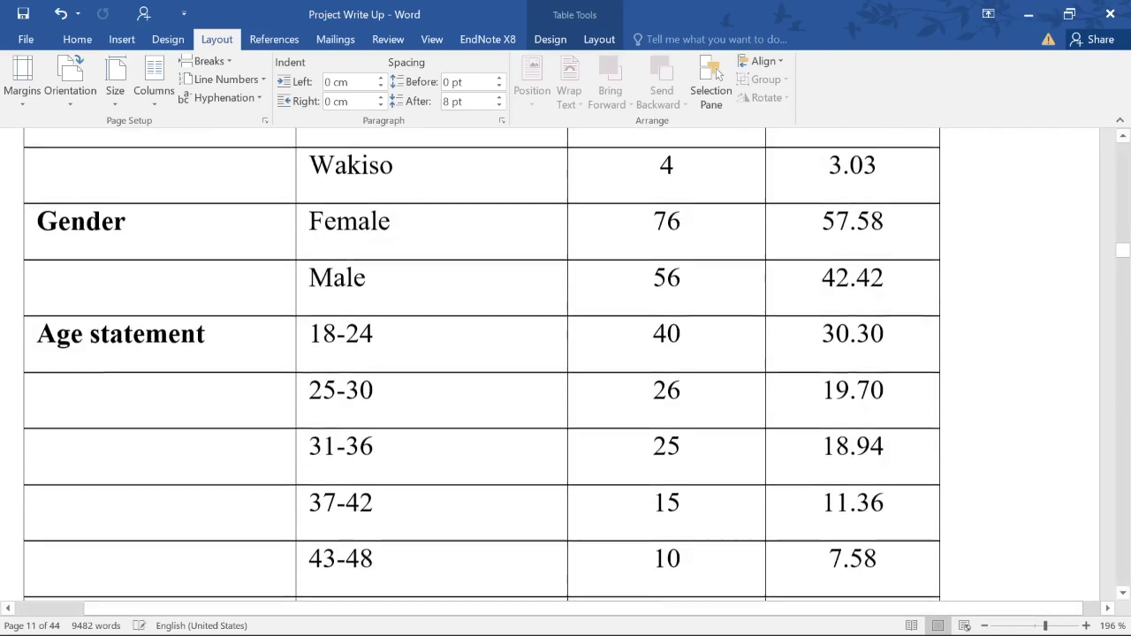
pyautogui.scroll(1, 966, 260)
pyautogui.click(1030, 15)
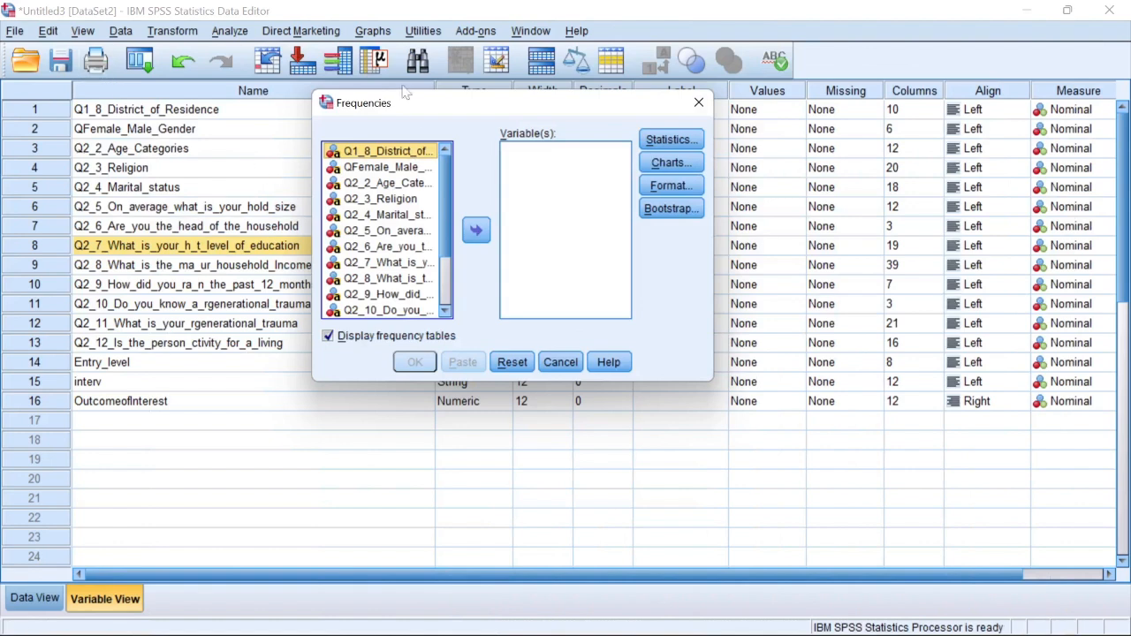
# Close the open Frequencies dialog in SPSS and start a fresh Frequencies analysis from the descriptive statistics procedures.
pyautogui.click(698, 103)
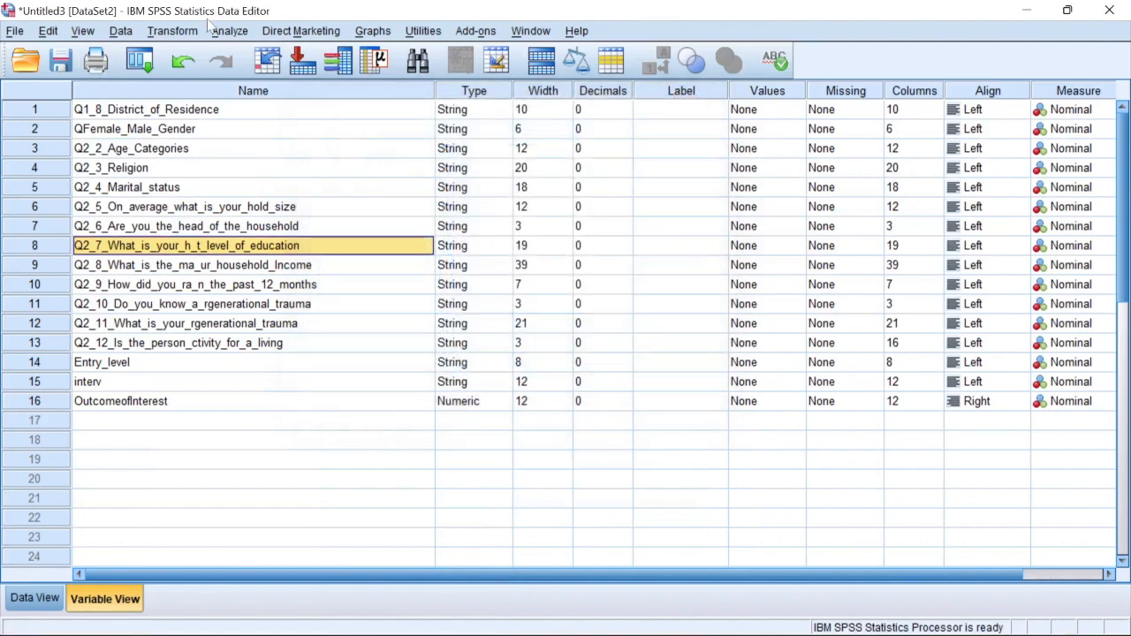
pyautogui.click(229, 31)
pyautogui.moveTo(324, 75)
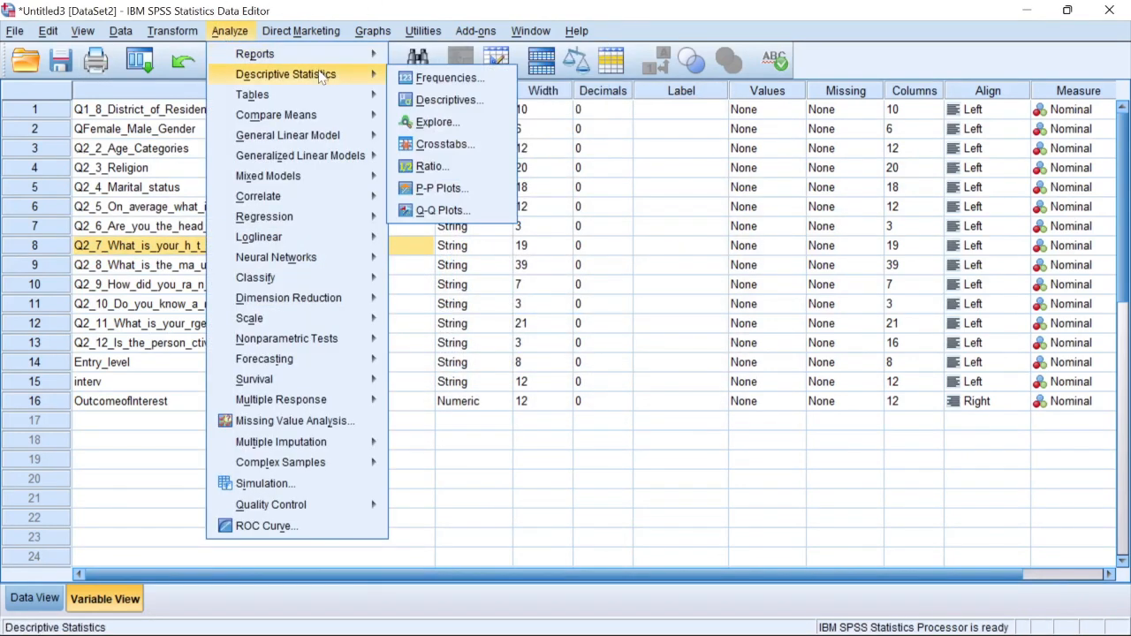
pyautogui.click(461, 81)
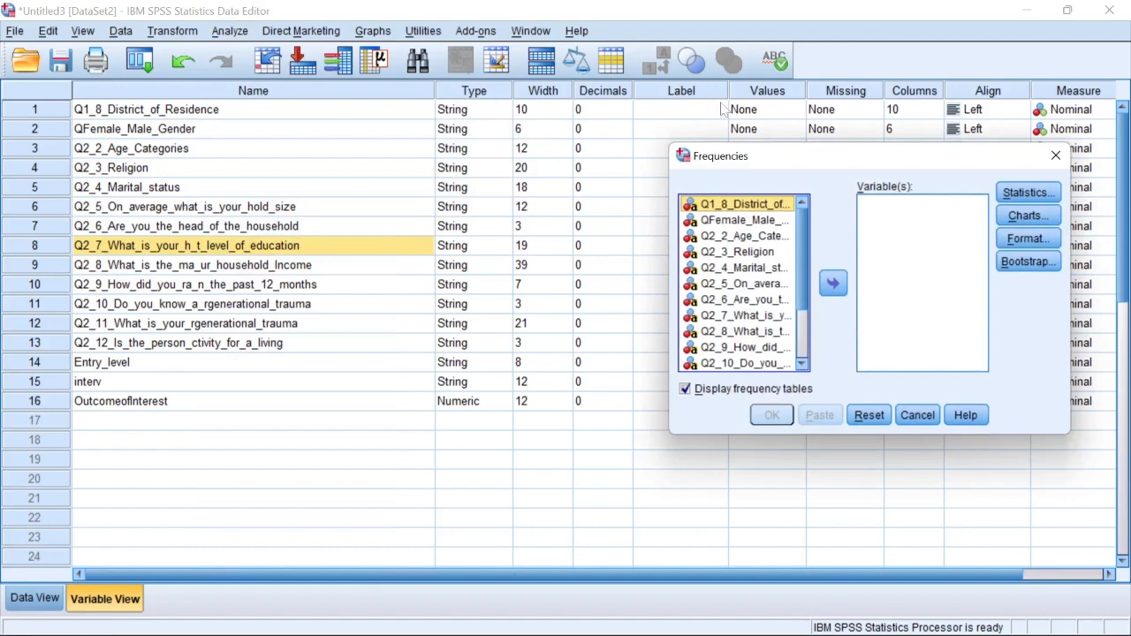
pyautogui.moveTo(775, 155); pyautogui.dragTo(438, 53)
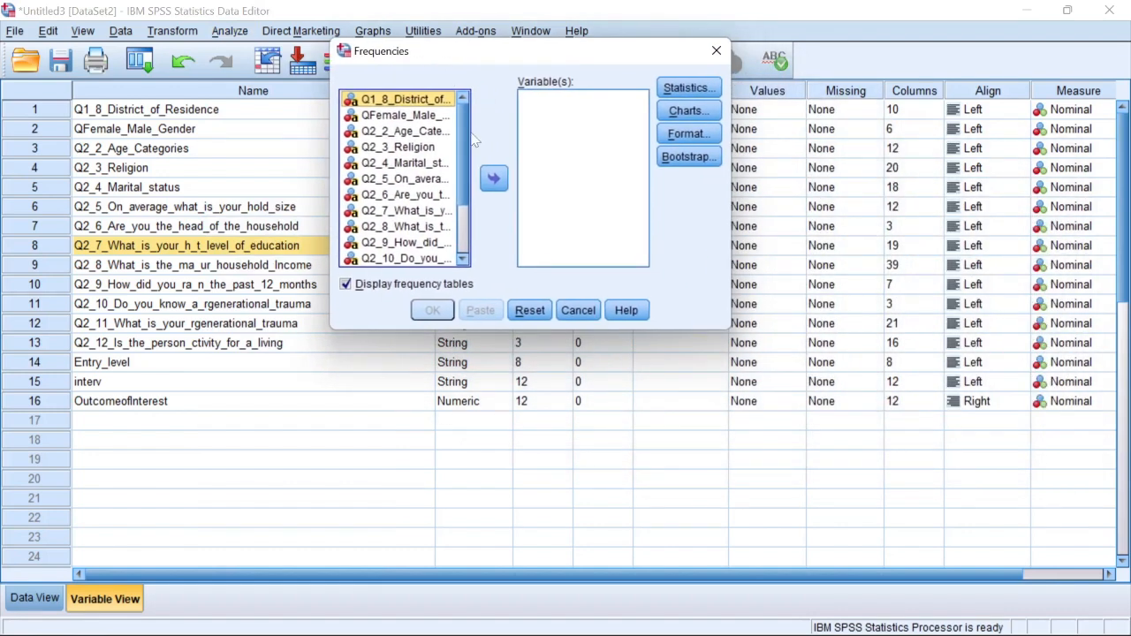
pyautogui.scroll(-2, 468, 168)
pyautogui.scroll(2, 473, 186)
# Add Q1_8_District_of_Residence, QFemale_Male_Gender and Q2_2_Age_Categories to the variables of the frequency analysis.
pyautogui.doubleClick(424, 100)
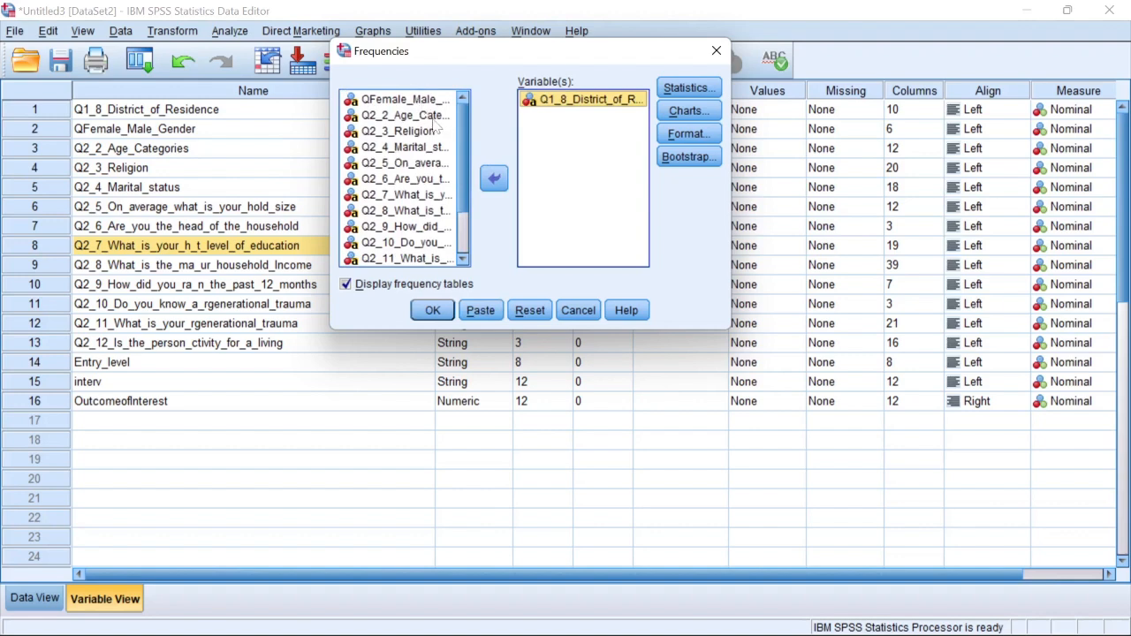
pyautogui.click(400, 99)
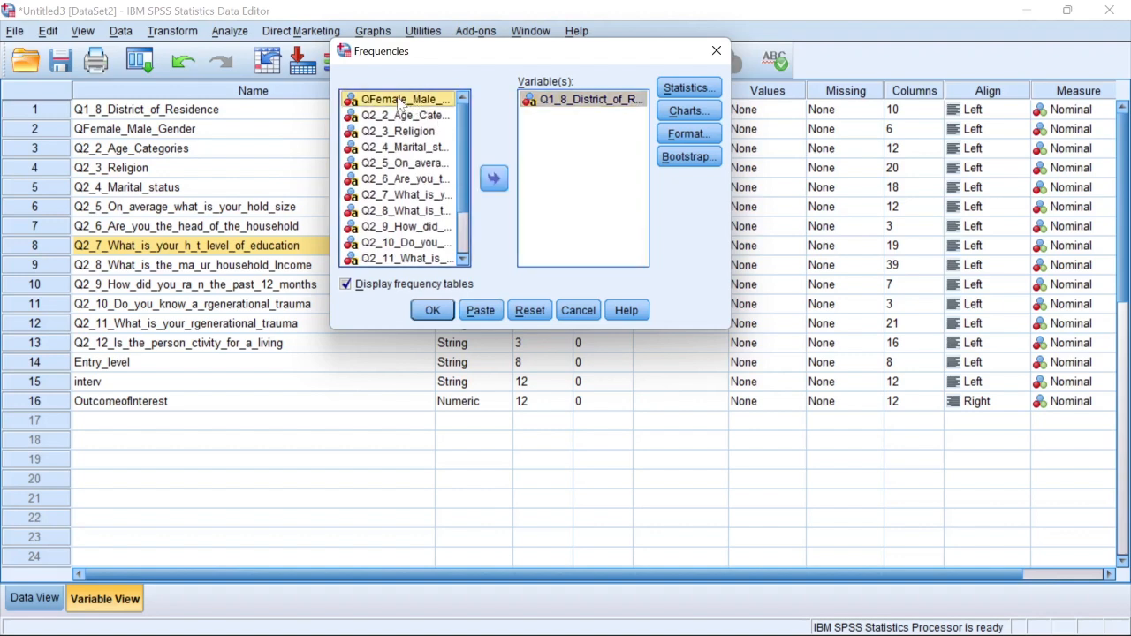
pyautogui.click(494, 180)
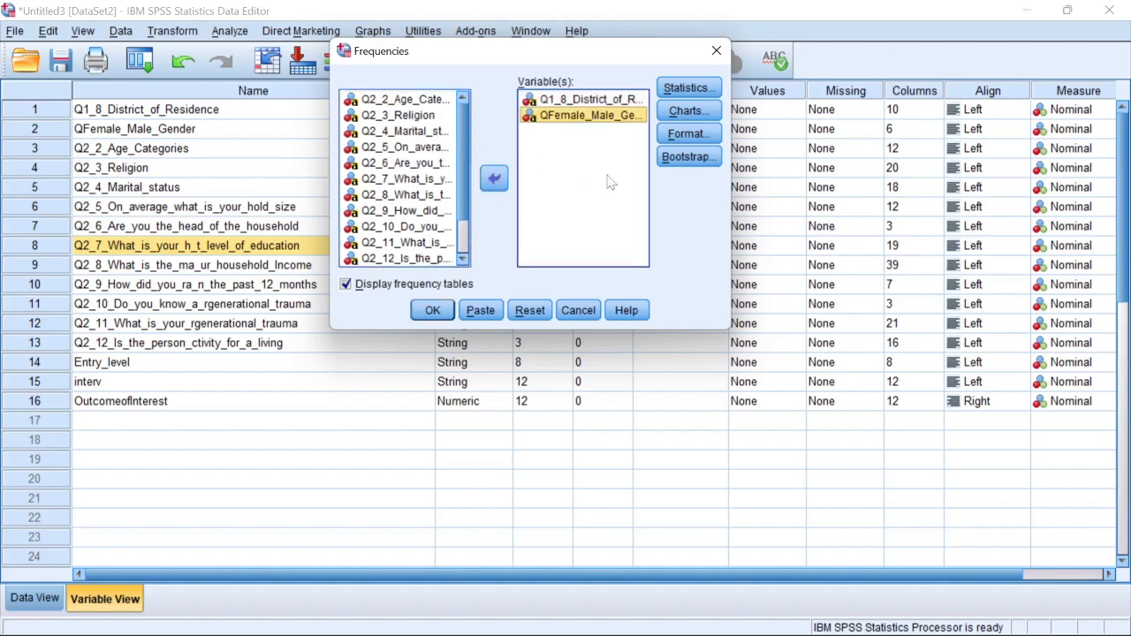
pyautogui.click(403, 100)
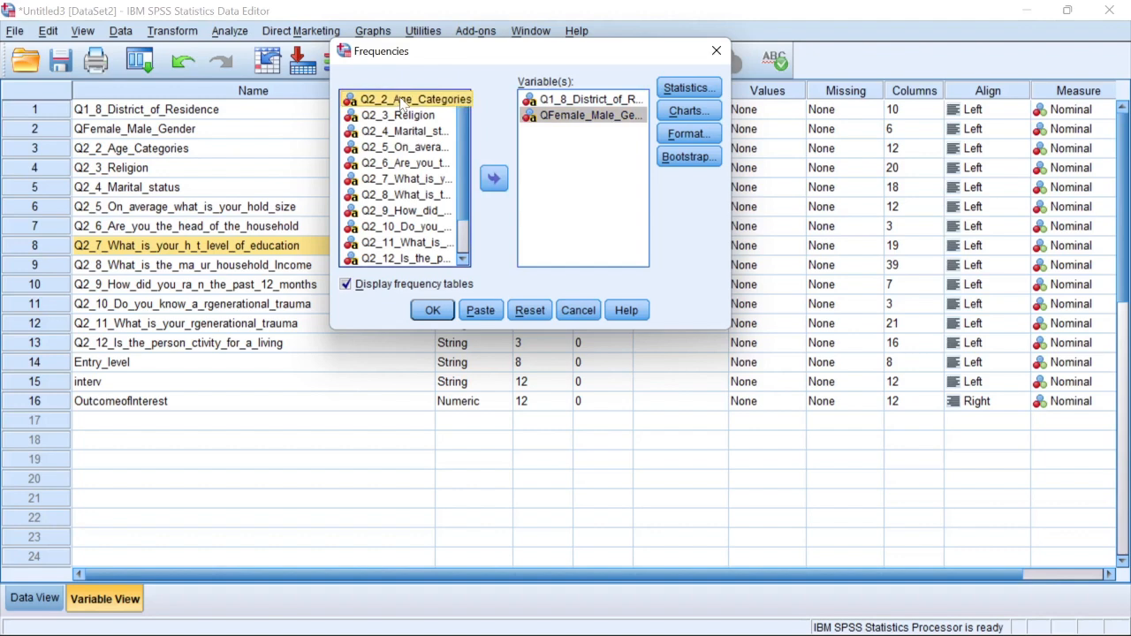
pyautogui.doubleClick(401, 101)
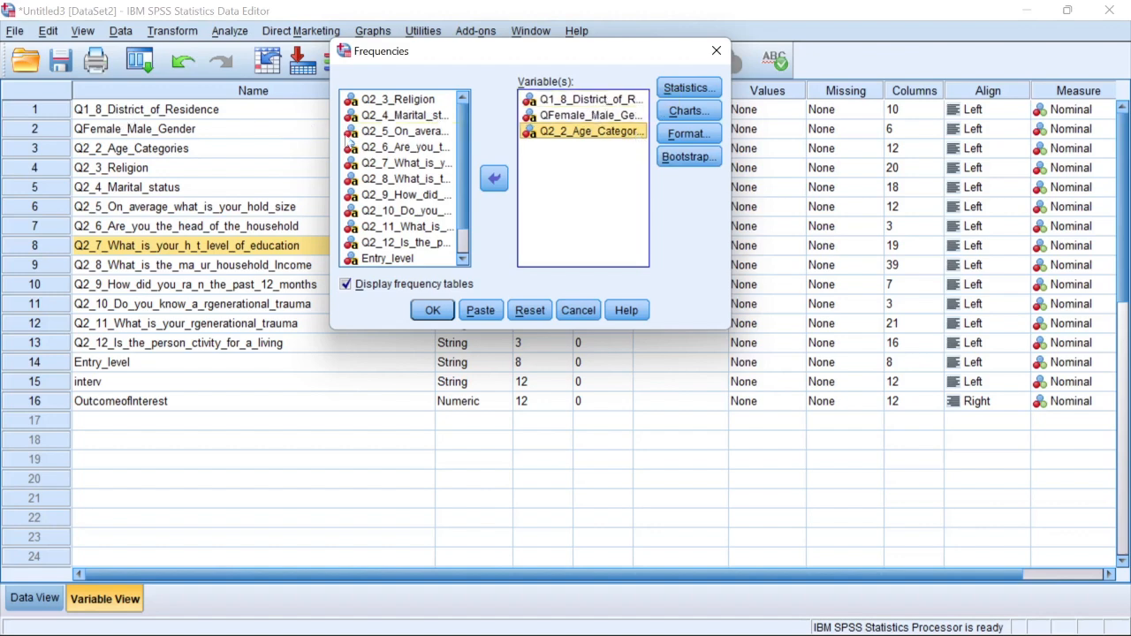
# Remove the district, gender and age category variables from the frequency analysis.
pyautogui.click(572, 116)
pyautogui.click(568, 101)
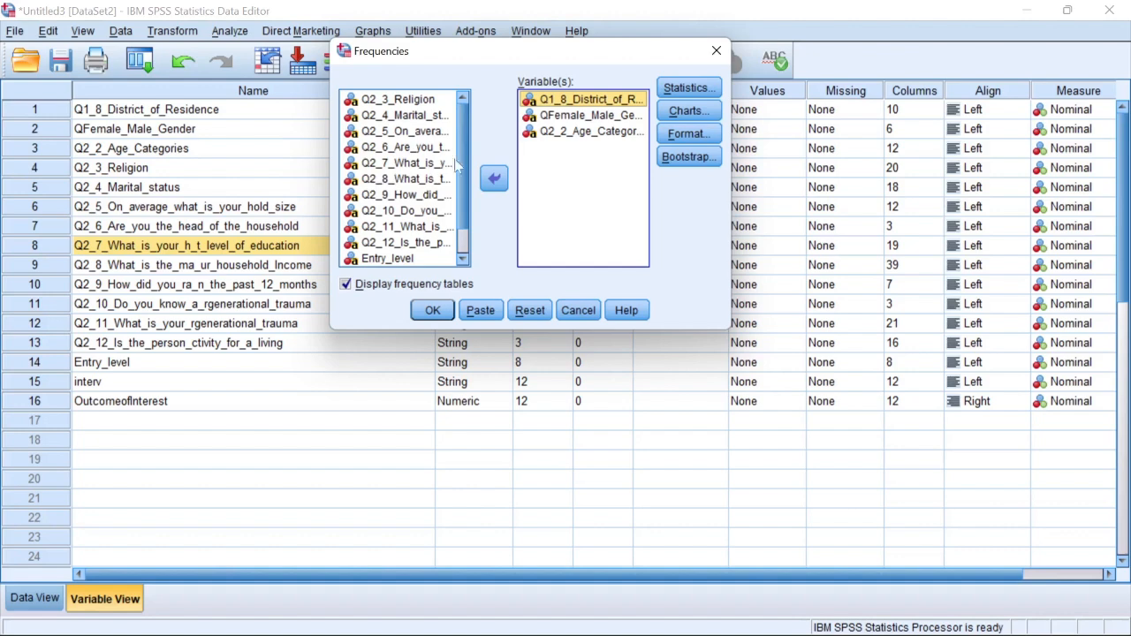
pyautogui.click(493, 180)
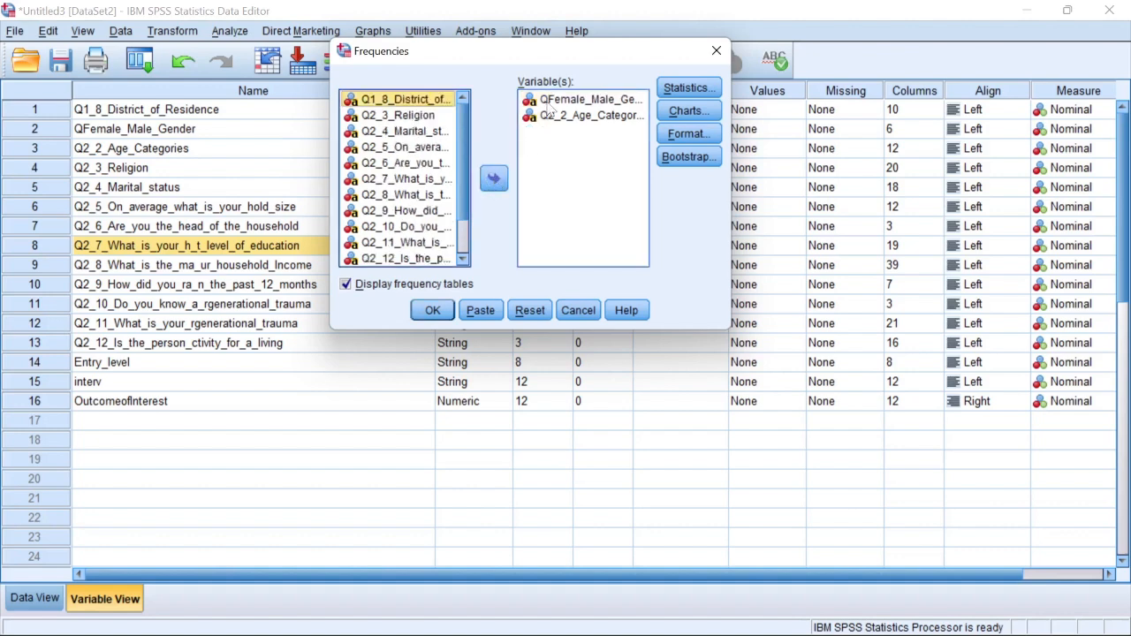
pyautogui.click(550, 101)
pyautogui.click(495, 180)
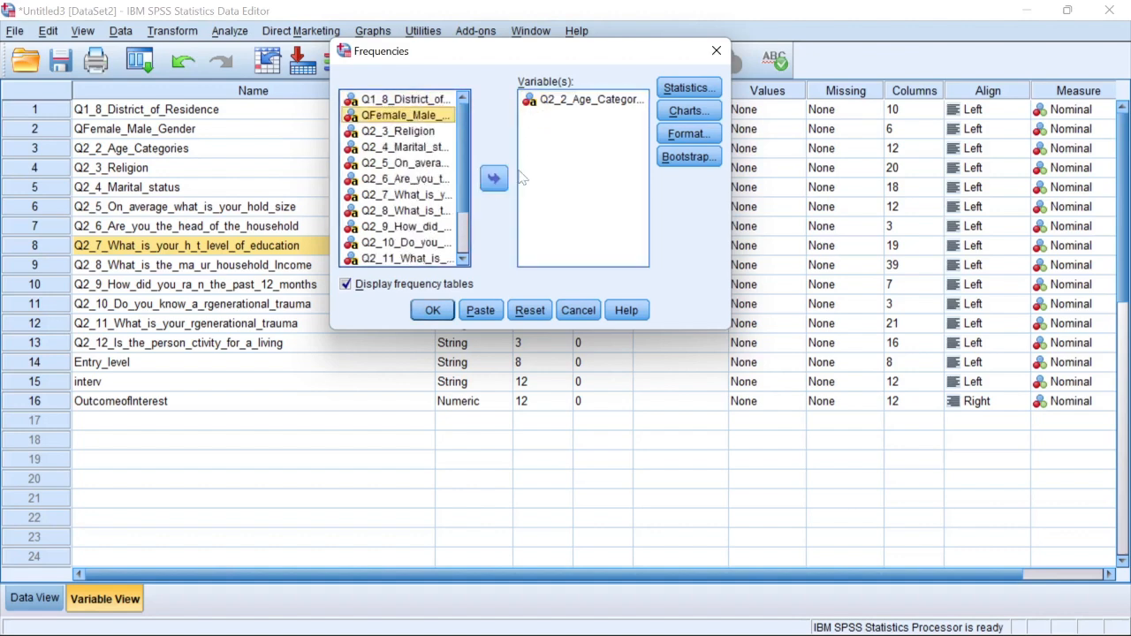
pyautogui.click(590, 101)
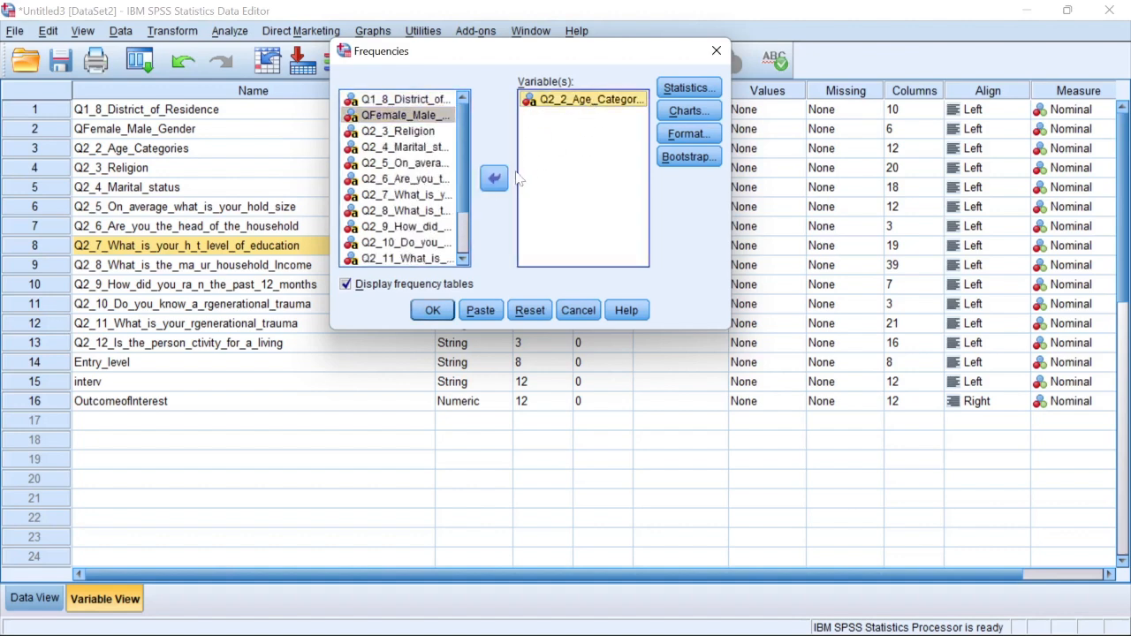
pyautogui.doubleClick(576, 101)
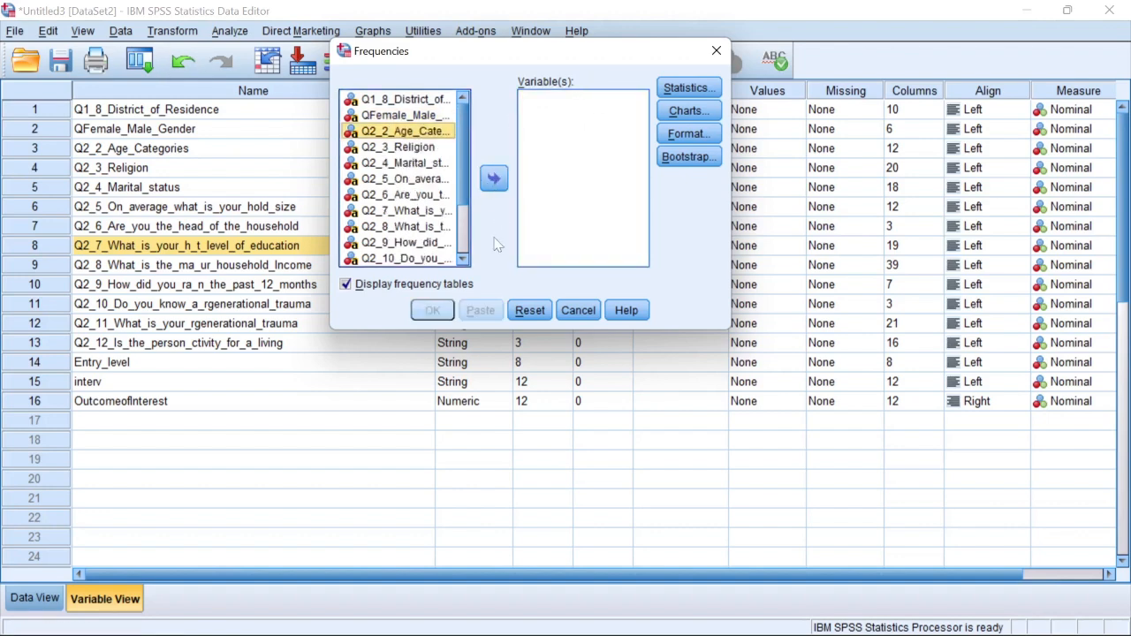
# Add Q1_8_District_of_Residence to the frequency analysis and review the statistics options without selecting any.
pyautogui.click(412, 100)
pyautogui.click(494, 179)
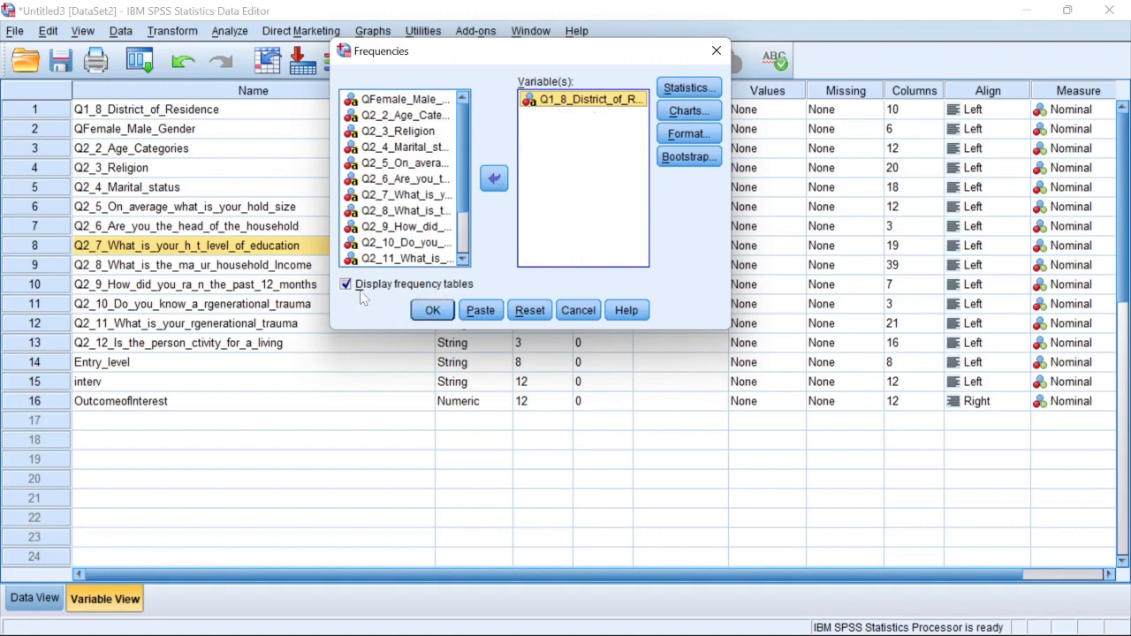
pyautogui.click(677, 90)
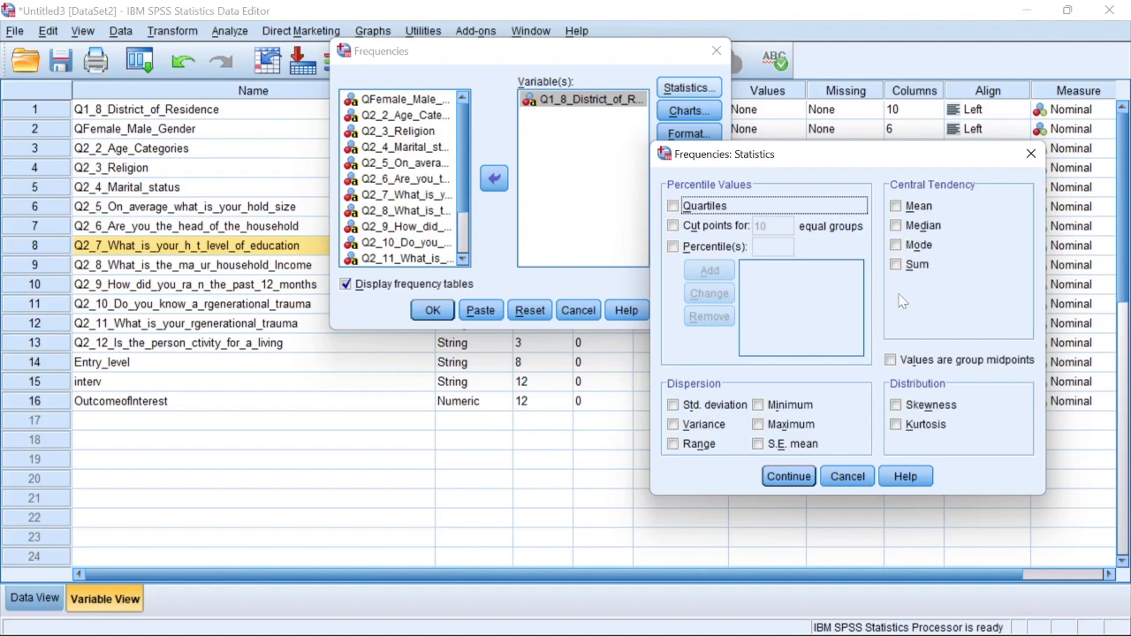
pyautogui.click(789, 476)
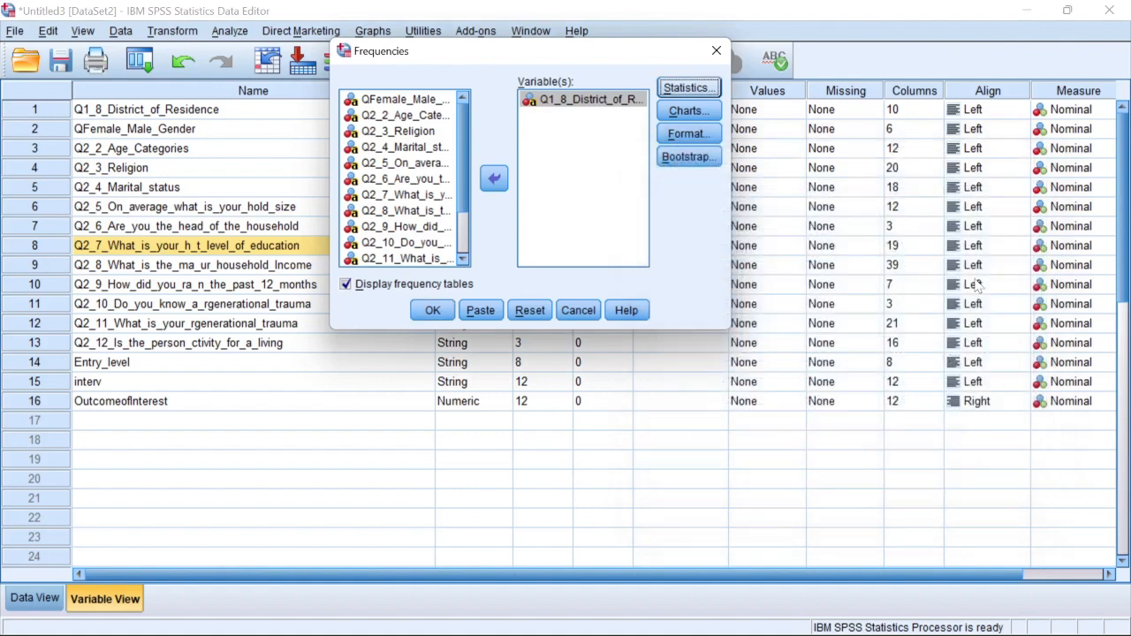
# Try the bar chart, pie chart and histogram options for the frequency analysis and set the chart type to None.
pyautogui.click(698, 112)
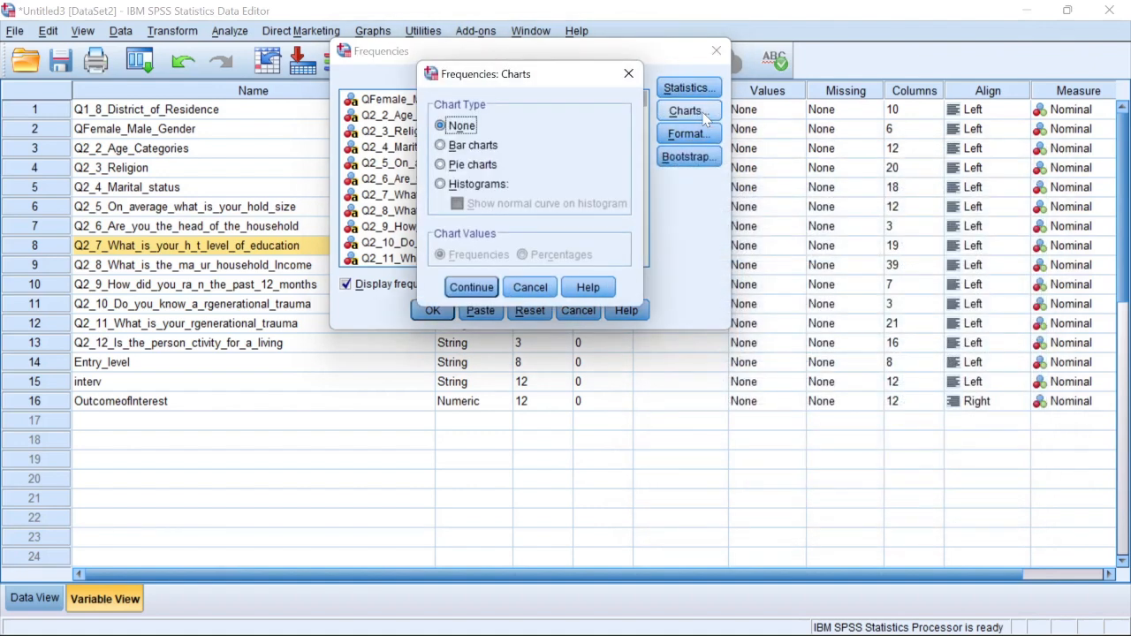
pyautogui.click(463, 146)
pyautogui.click(485, 168)
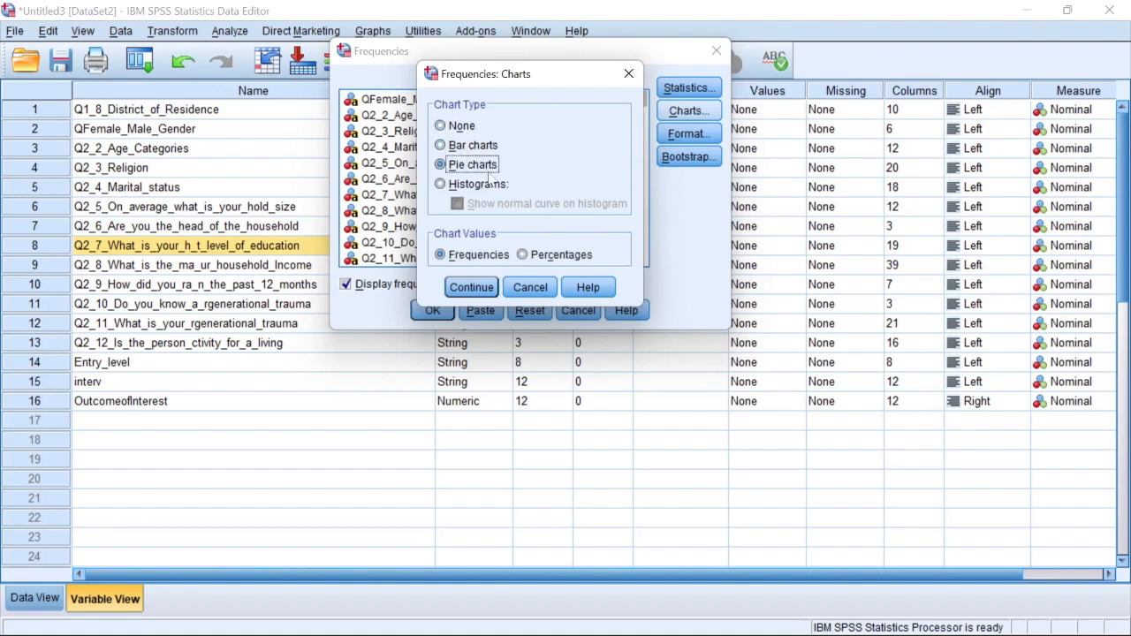
pyautogui.click(486, 184)
pyautogui.click(474, 147)
pyautogui.click(477, 128)
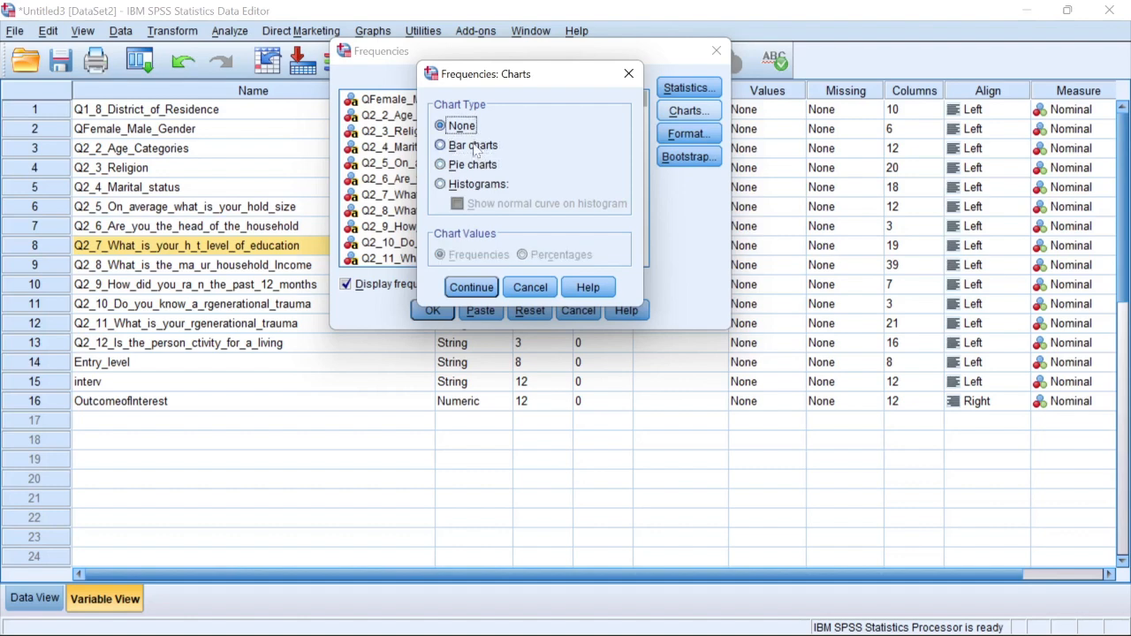
pyautogui.click(476, 148)
pyautogui.click(474, 185)
pyautogui.click(476, 165)
pyautogui.click(475, 145)
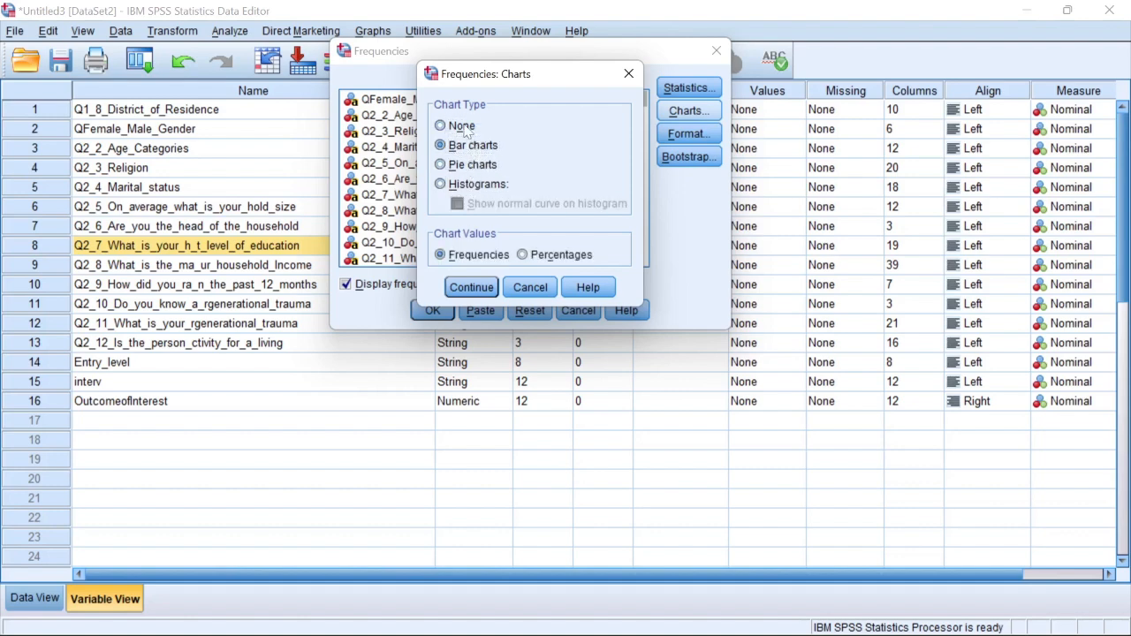
pyautogui.click(472, 127)
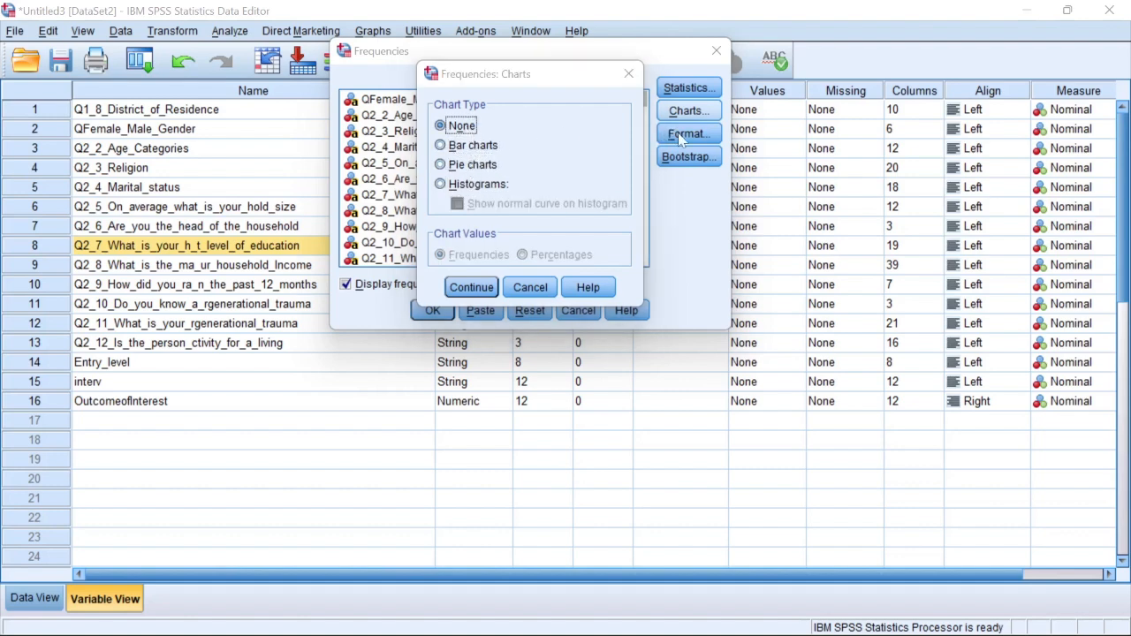
pyautogui.click(468, 287)
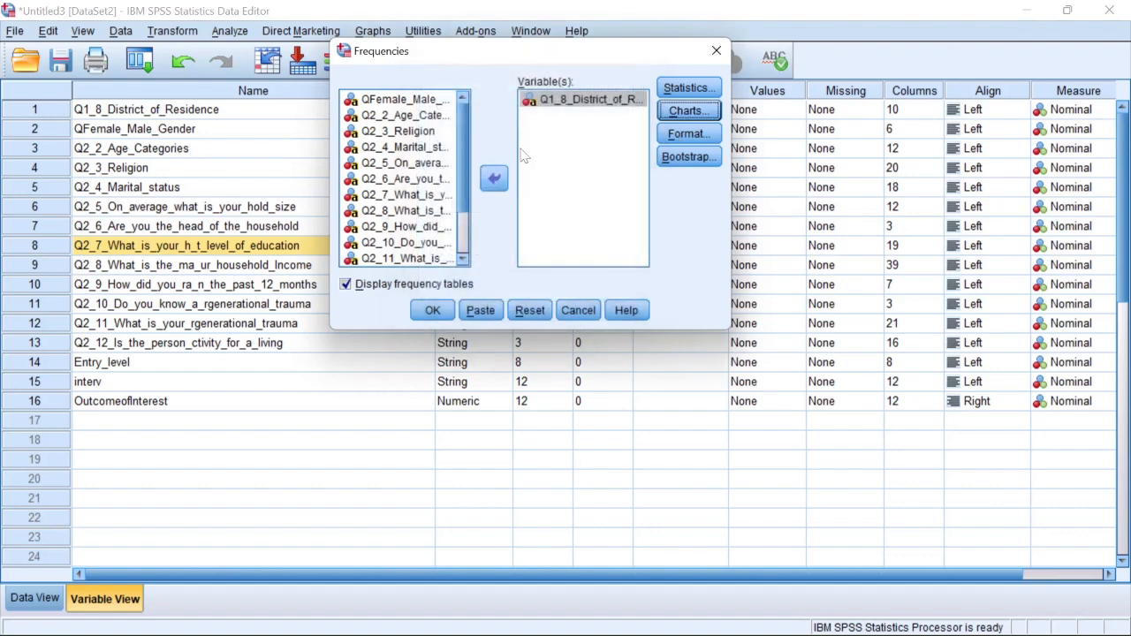
# Keep the chart type at None, try the Descending values and Ascending counts orders in the format options, and set the order to Ascending values.
pyautogui.click(679, 115)
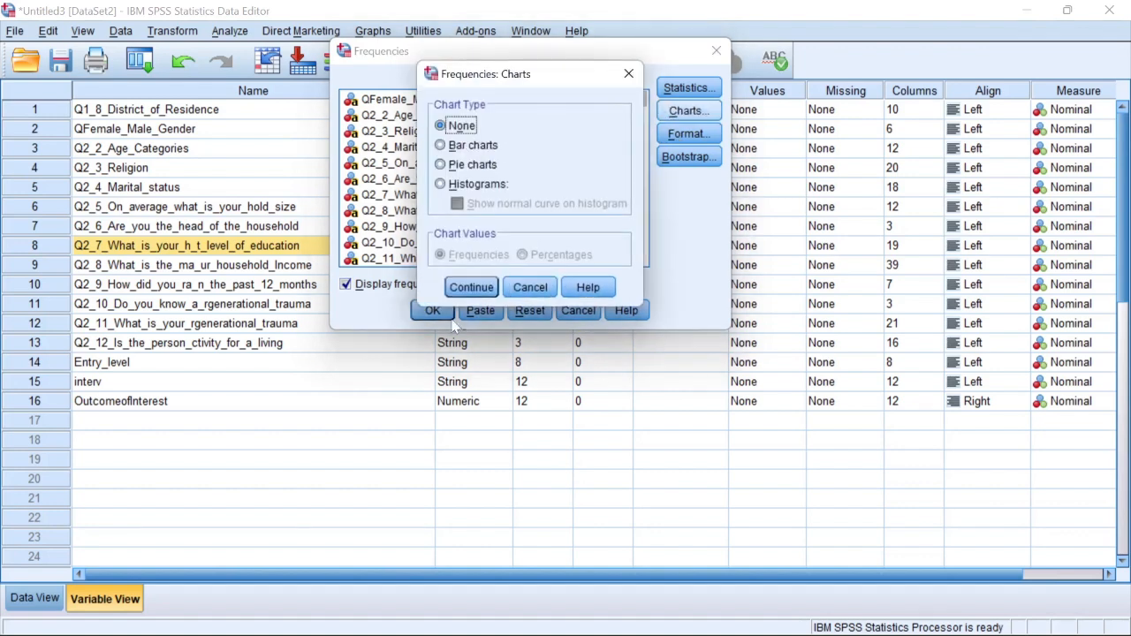
pyautogui.click(468, 282)
pyautogui.click(698, 134)
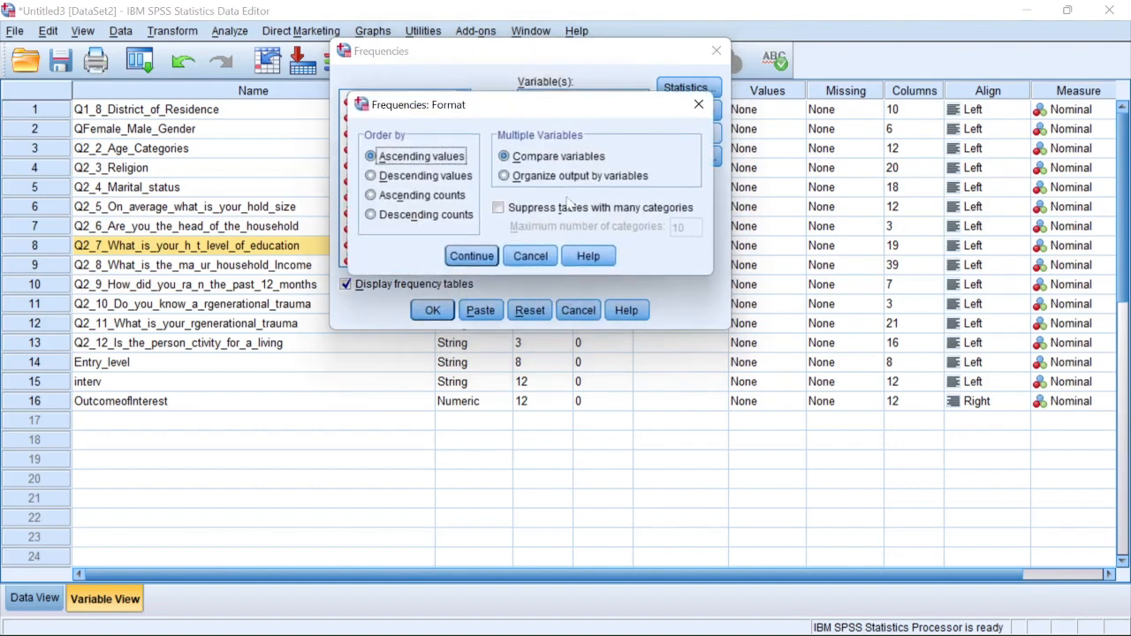
pyautogui.click(435, 176)
pyautogui.click(421, 194)
pyautogui.click(415, 176)
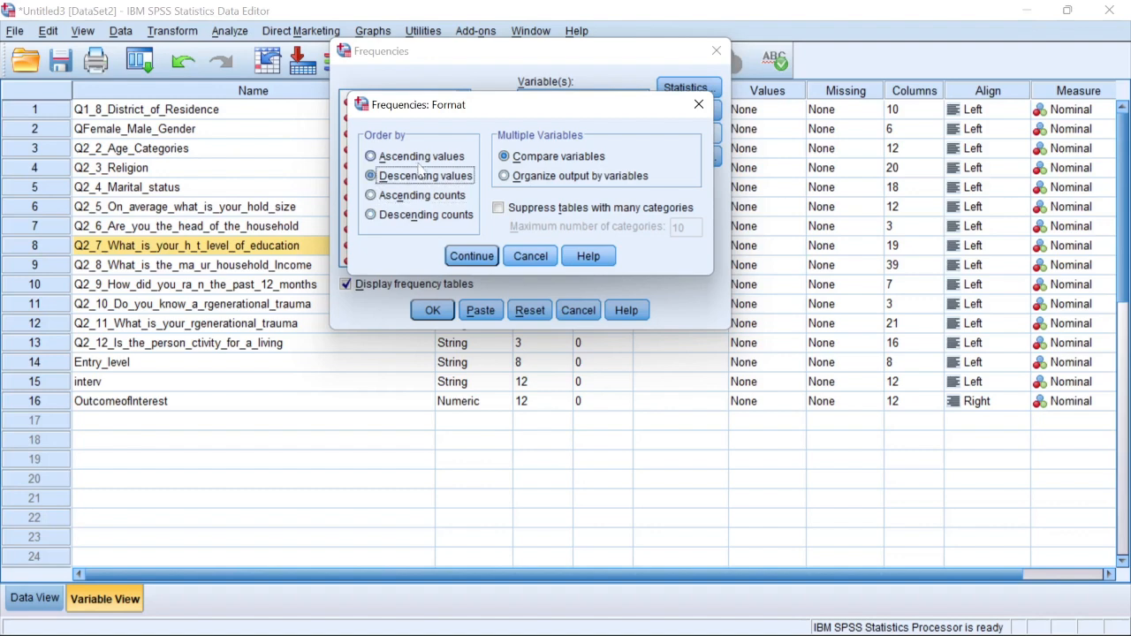
pyautogui.click(421, 157)
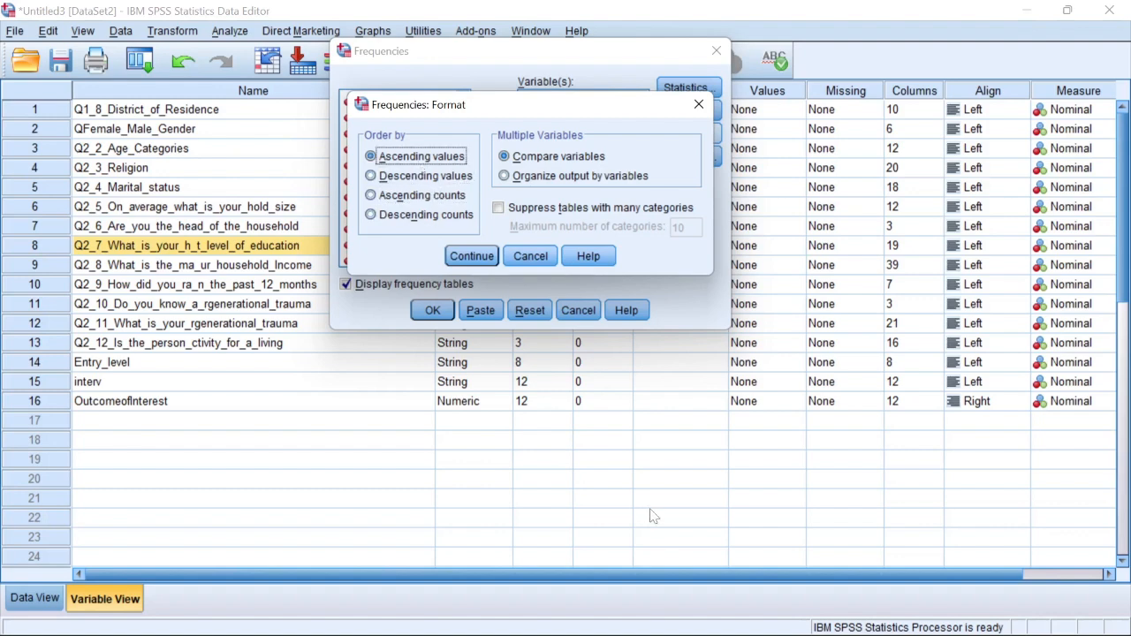
pyautogui.click(472, 256)
# Enable bootstrapping with 1000 samples, a 95% percentile confidence interval and simple sampling, and run the frequency analysis for district of residence.
pyautogui.click(688, 157)
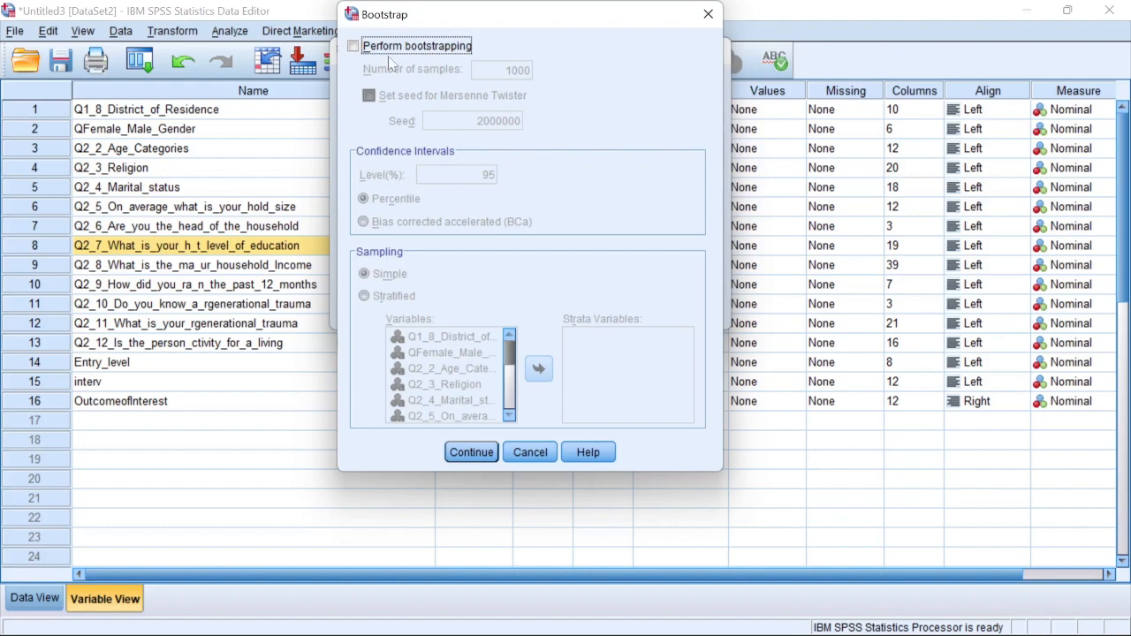
pyautogui.click(354, 47)
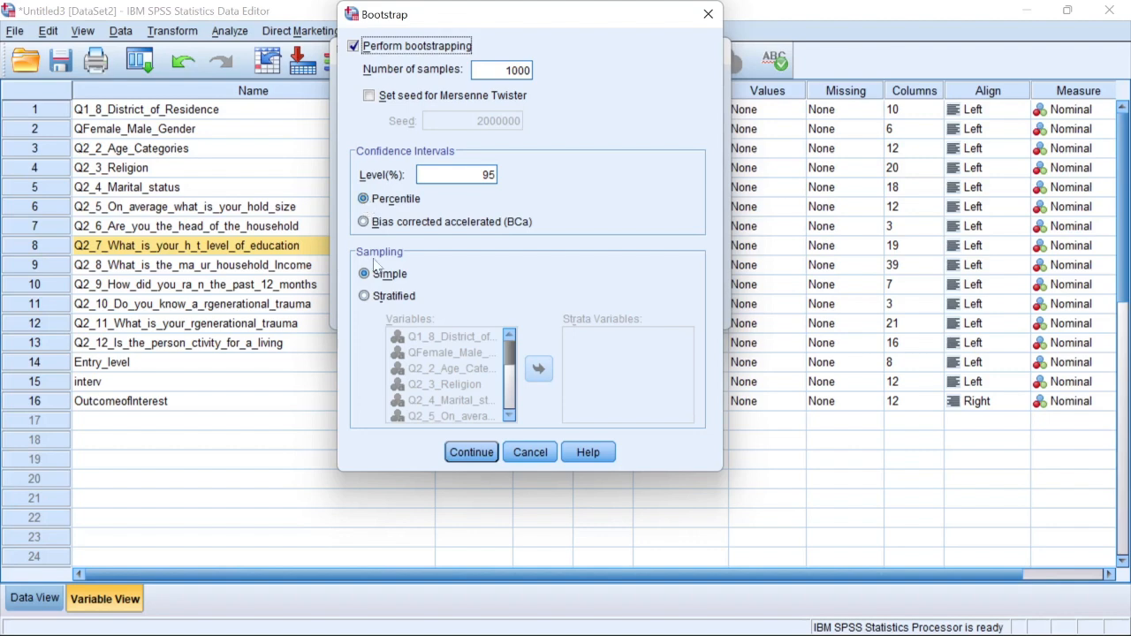
pyautogui.click(471, 452)
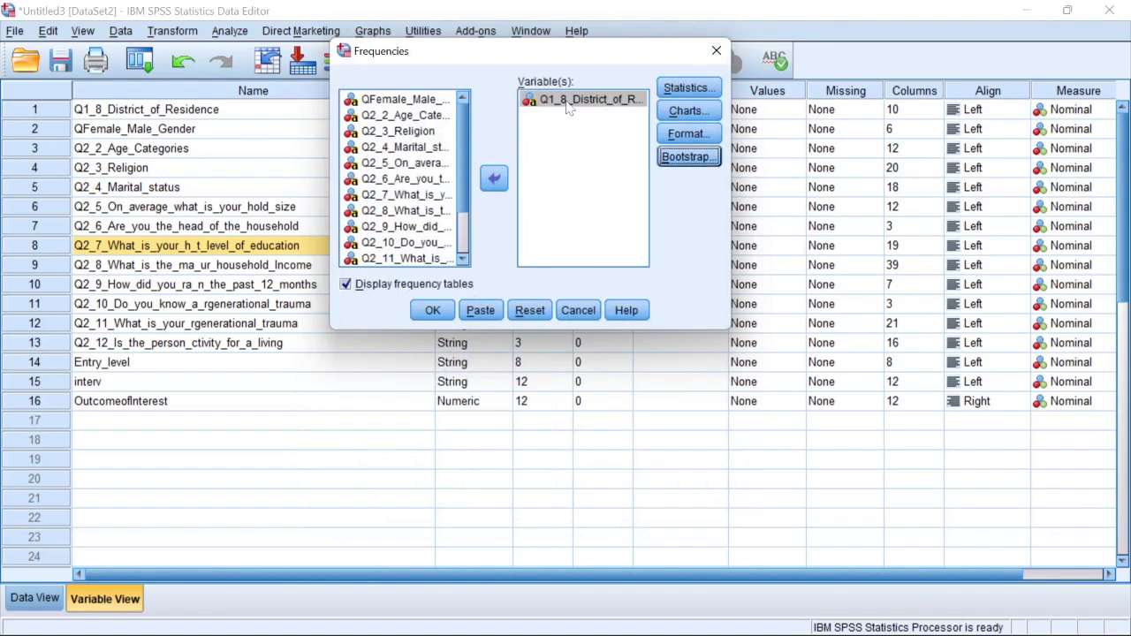
pyautogui.click(432, 311)
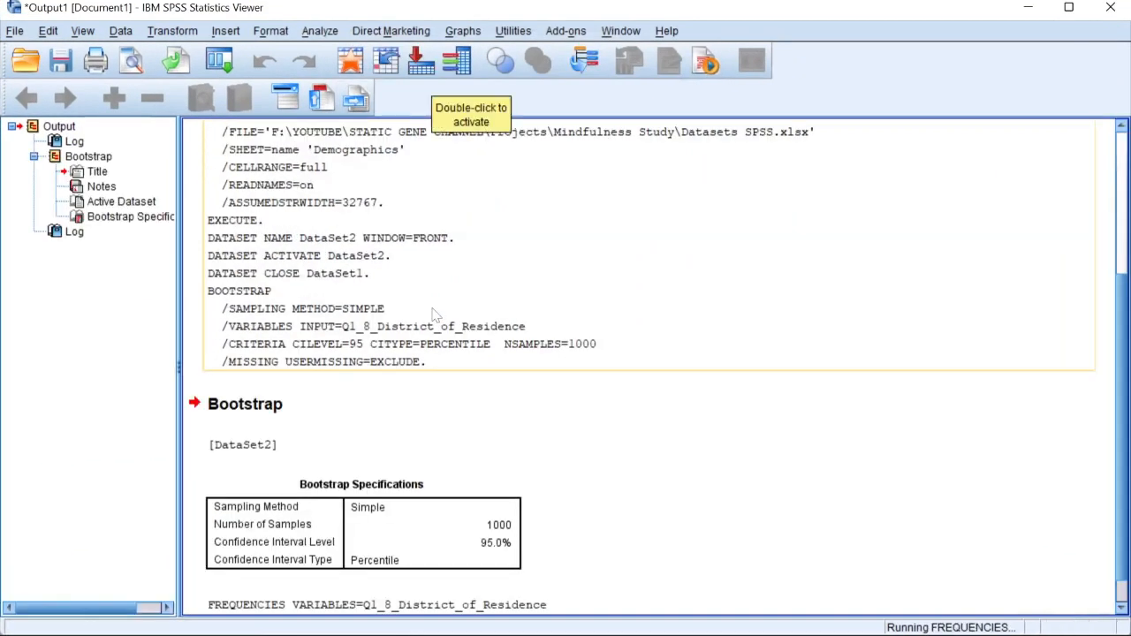
# Examine the command log, the bootstrap specifications, the statistics table and the district of residence frequency table in the output.
pyautogui.scroll(-2, 448, 387)
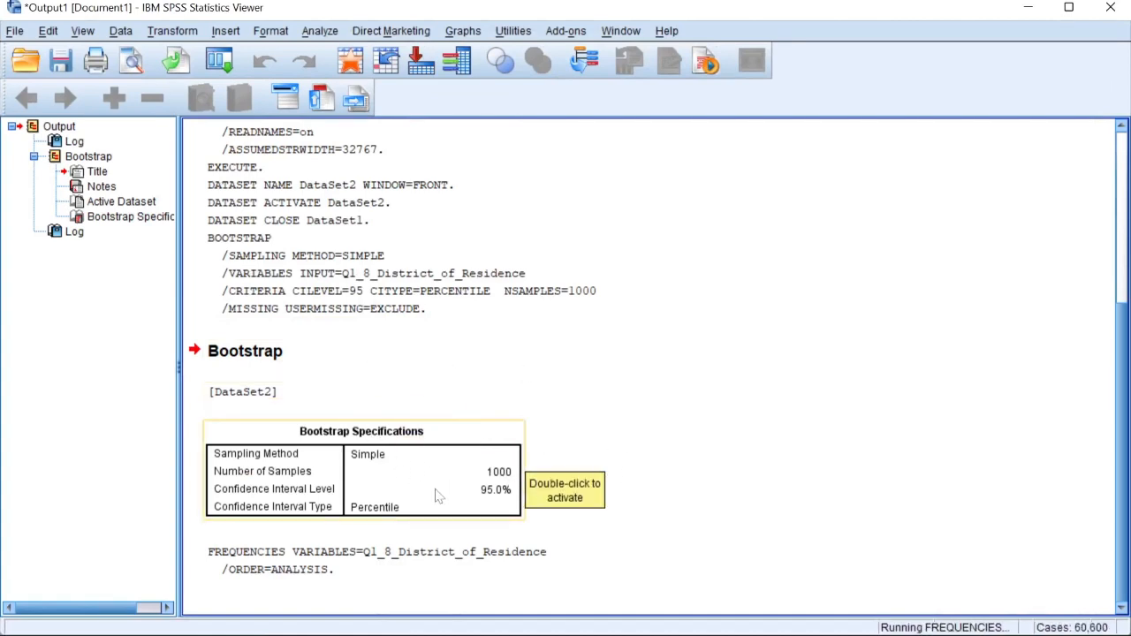
pyautogui.click(1115, 246)
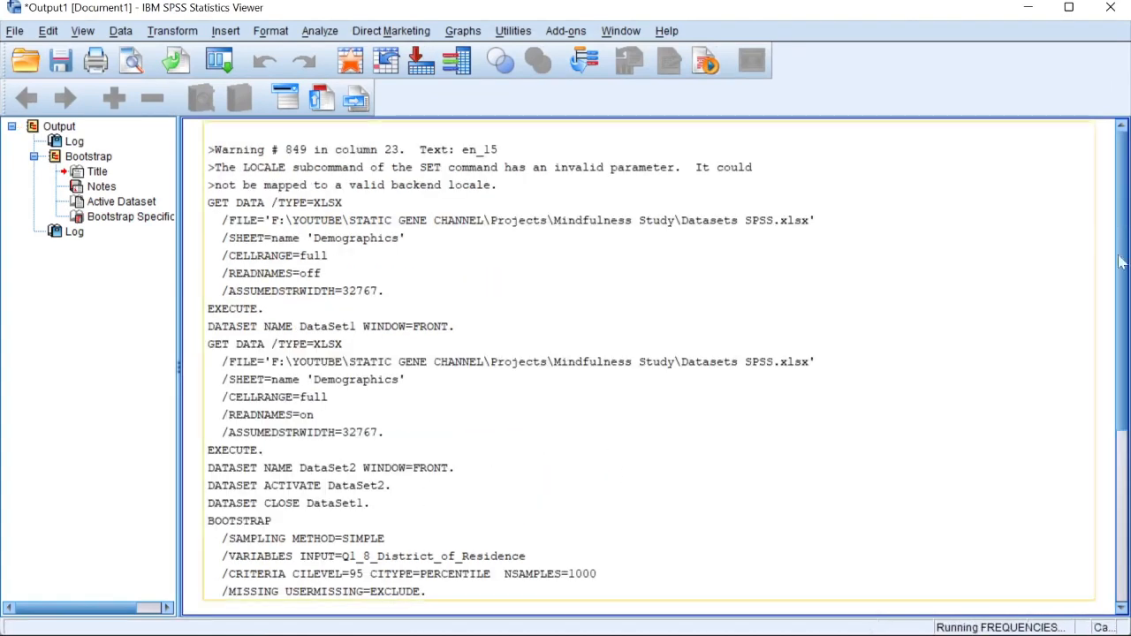
pyautogui.click(1125, 305)
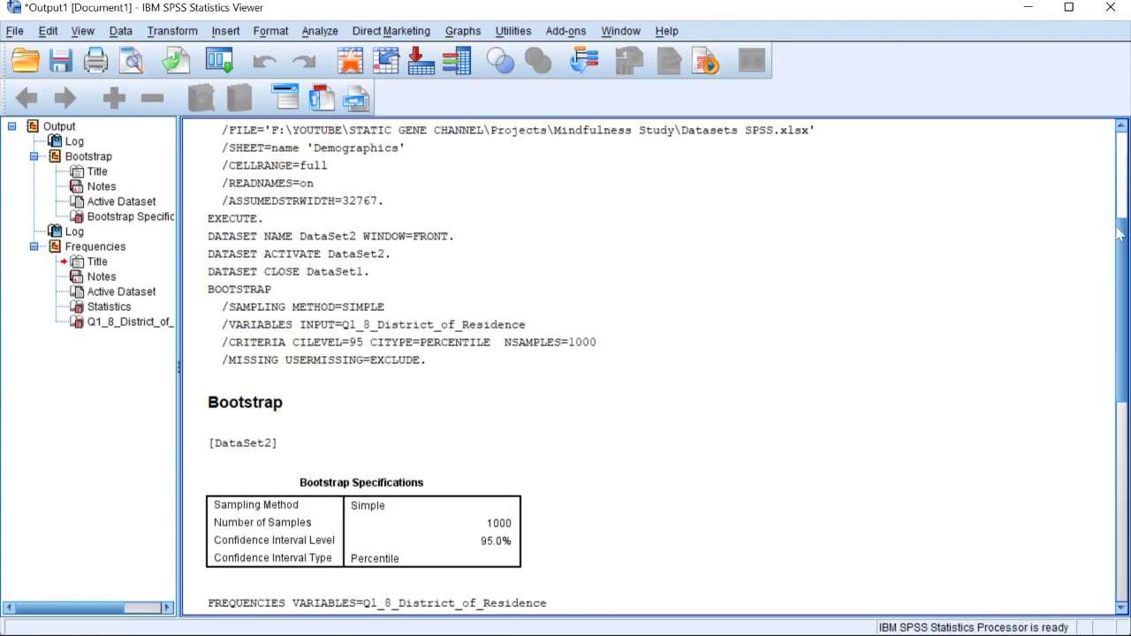
pyautogui.moveTo(1119, 232); pyautogui.dragTo(1117, 393)
pyautogui.click(250, 292)
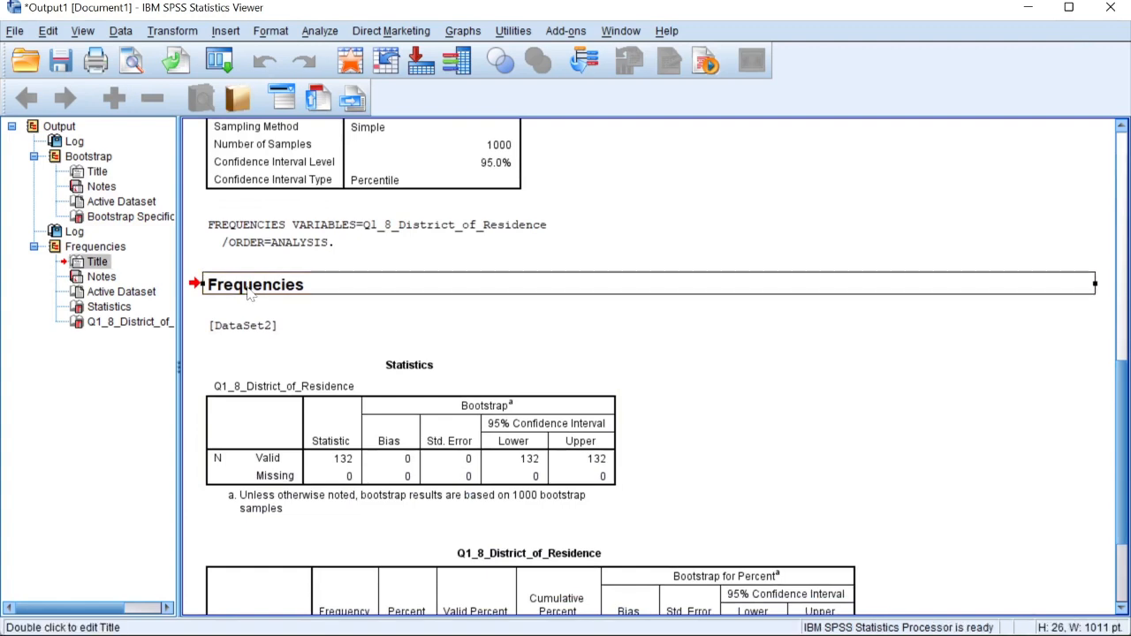
pyautogui.click(242, 330)
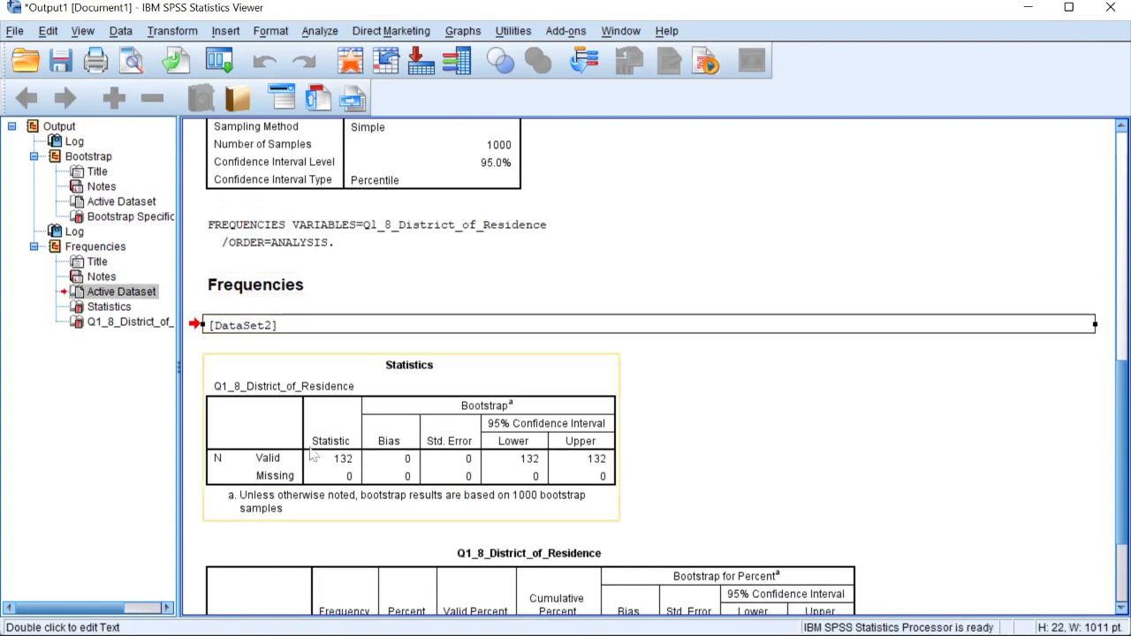
pyautogui.click(258, 395)
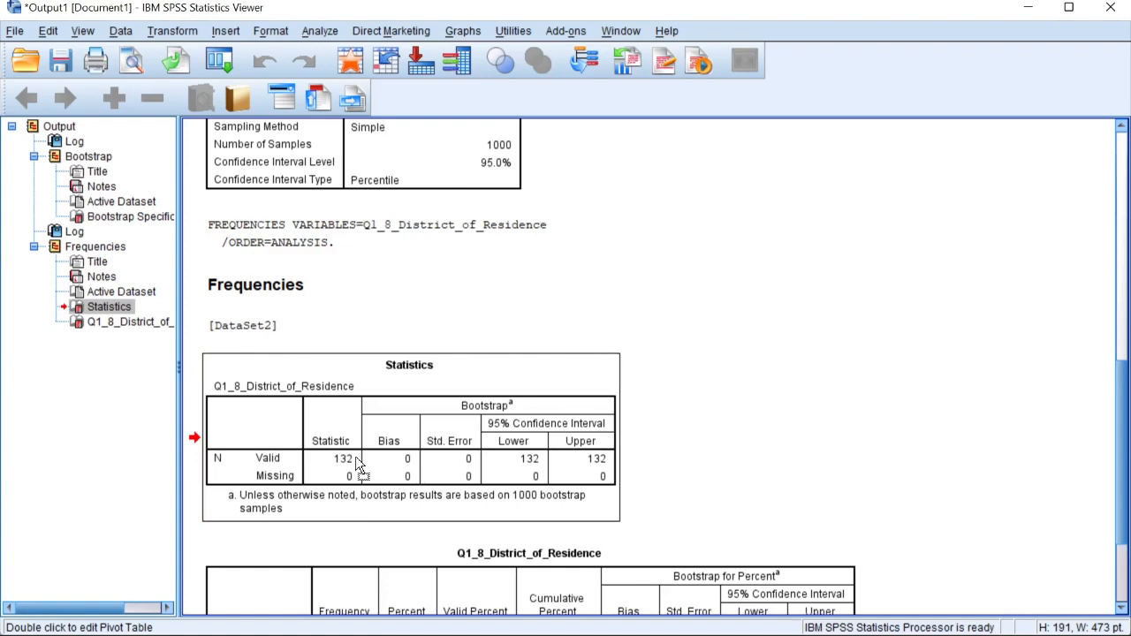
pyautogui.moveTo(1127, 408); pyautogui.dragTo(1091, 486)
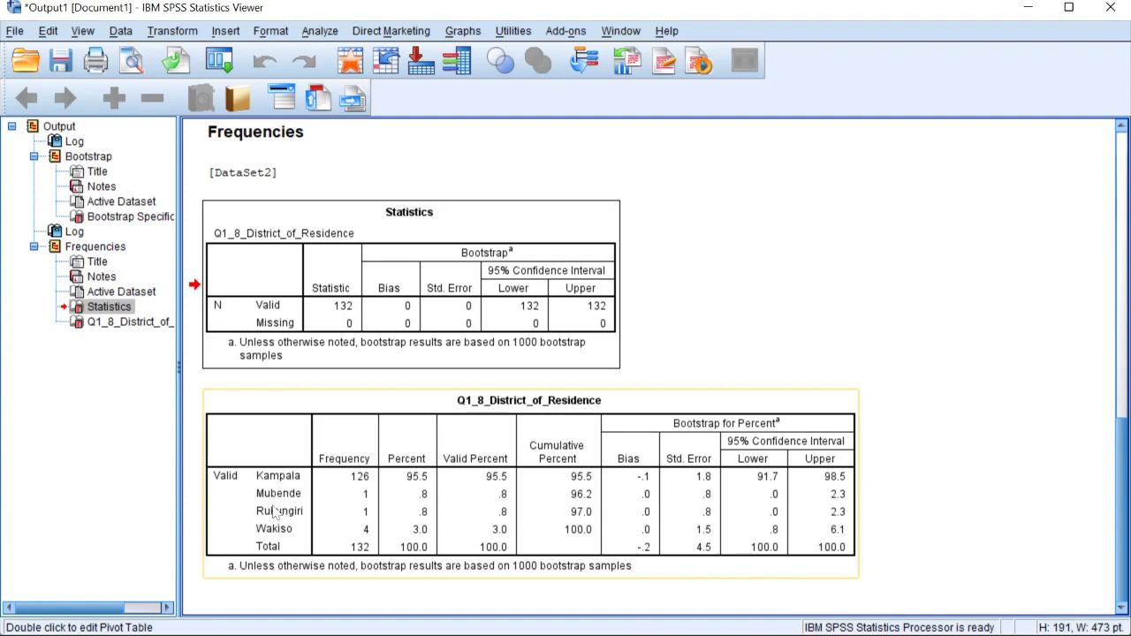
pyautogui.click(324, 471)
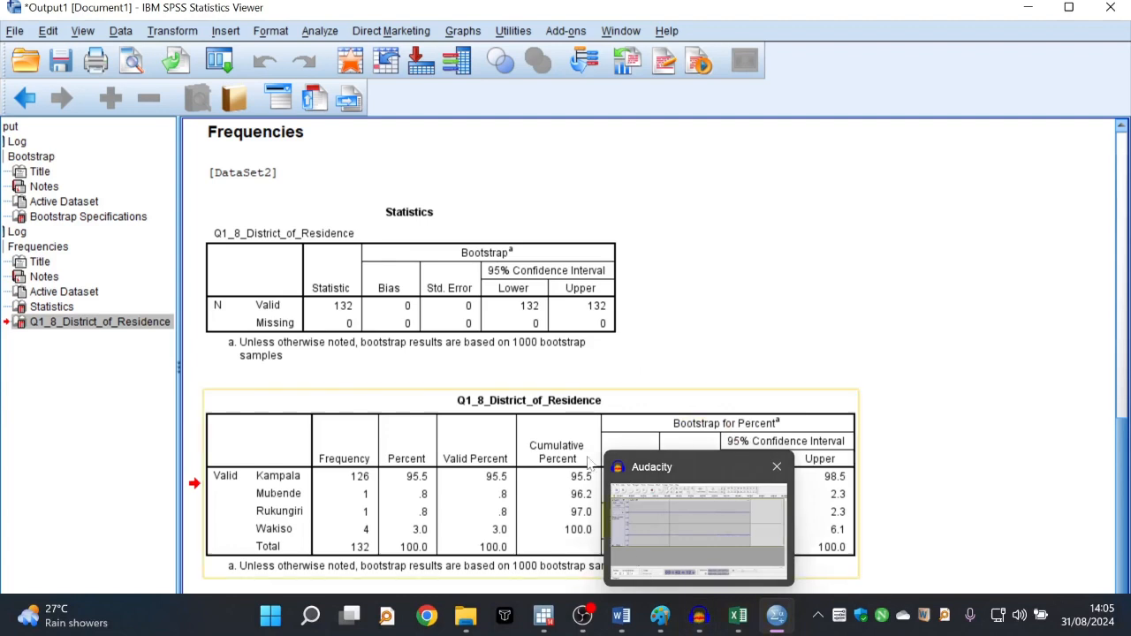
# Set up another frequency analysis, replacing Q1_8_District_of_Residence with QFemale_Male_Gender as the variable.
pyautogui.click(314, 33)
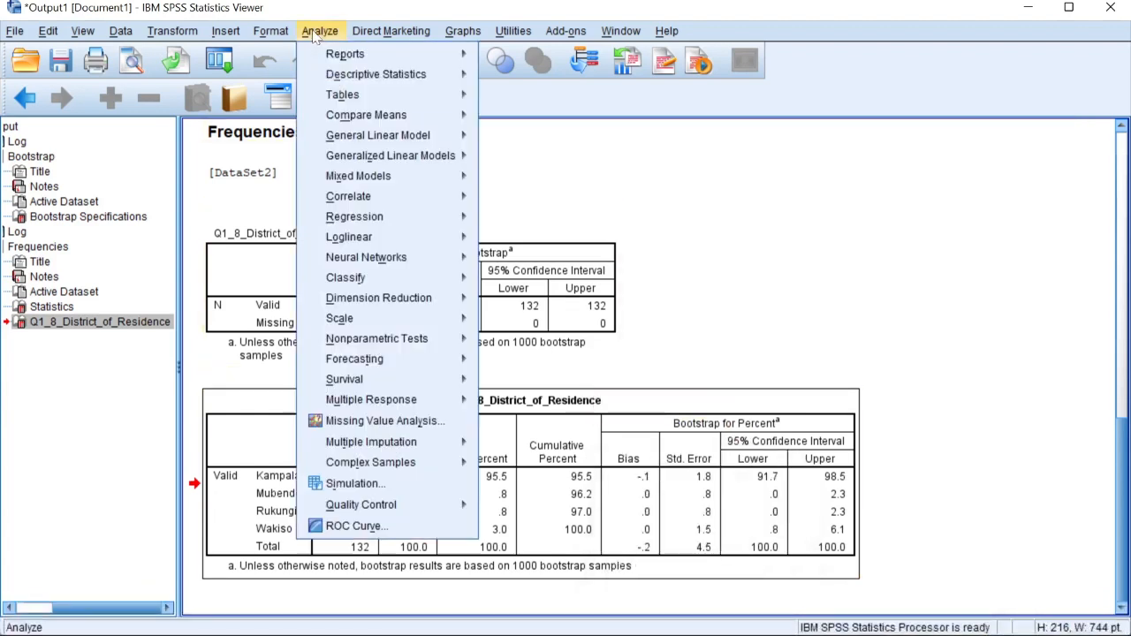
pyautogui.moveTo(379, 75)
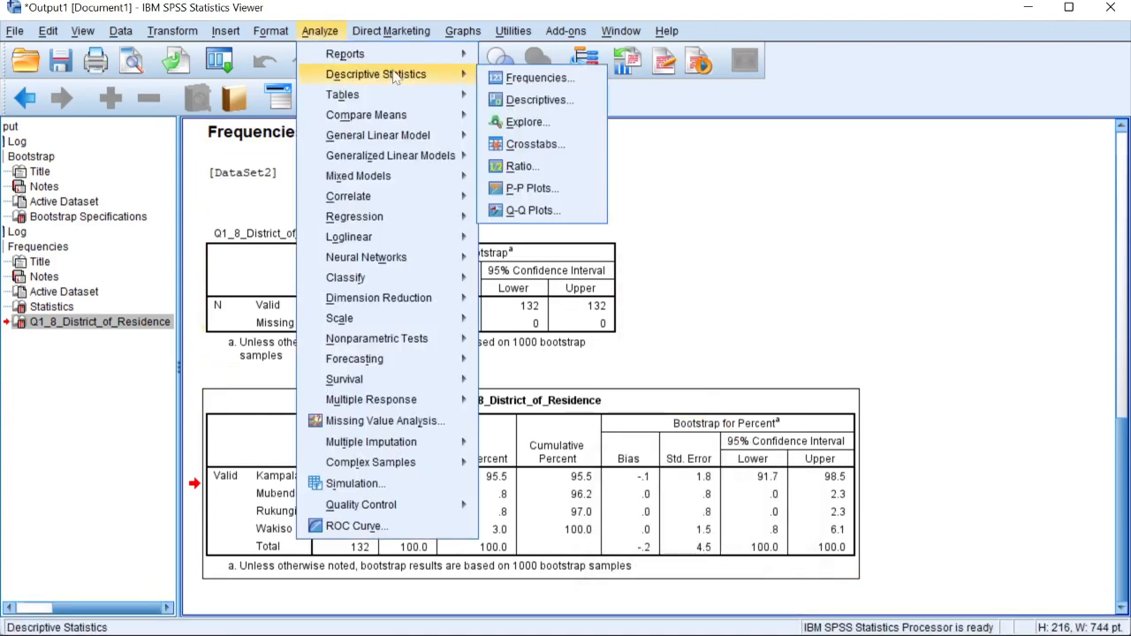
pyautogui.click(538, 78)
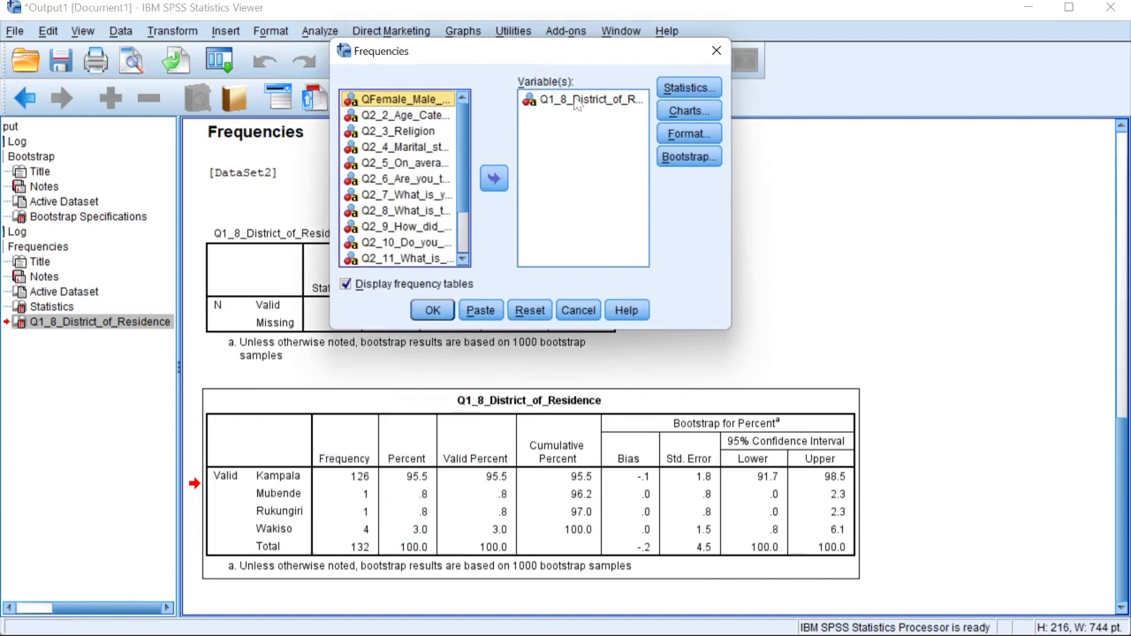
pyautogui.click(585, 100)
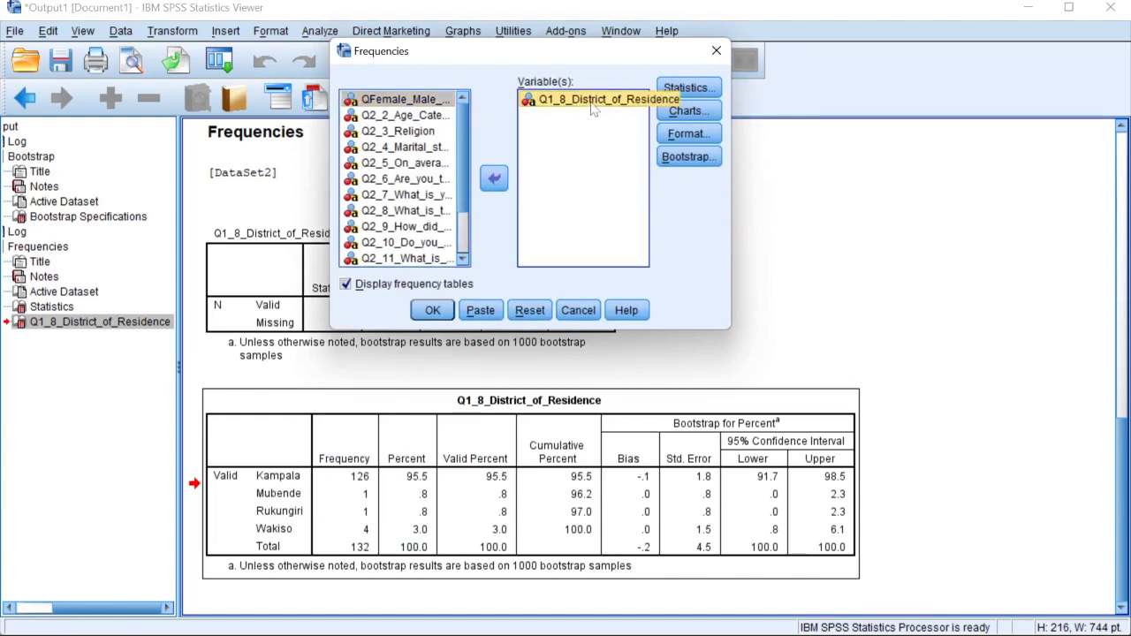
pyautogui.click(498, 183)
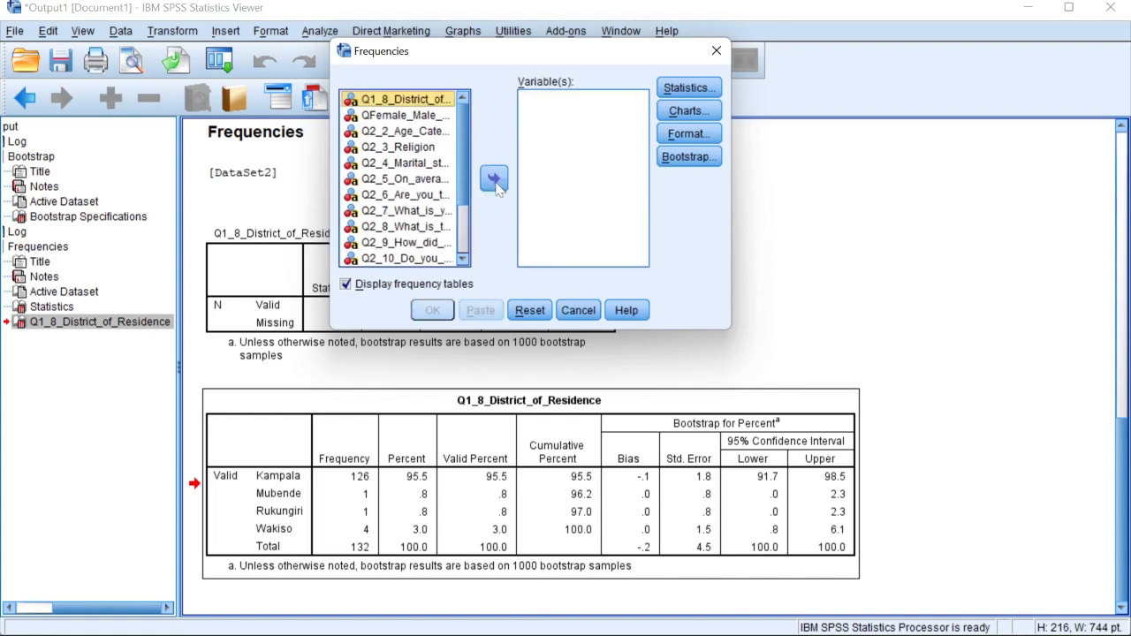
pyautogui.click(403, 116)
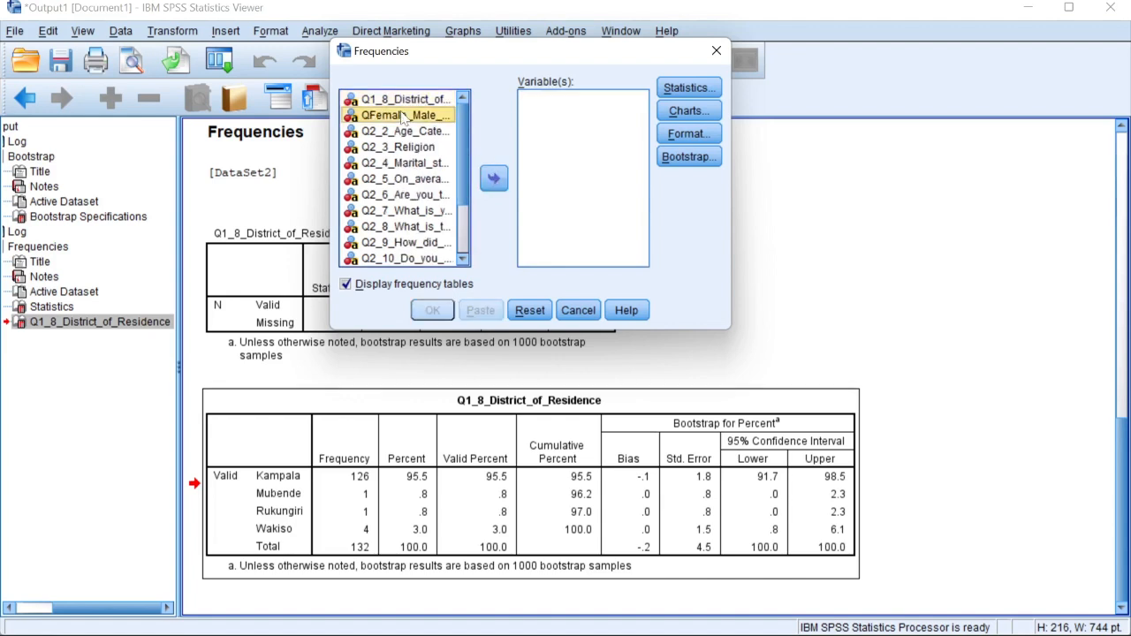
pyautogui.click(494, 179)
# Review the statistics, charts and format options of the gender frequency analysis without changing them.
pyautogui.click(690, 90)
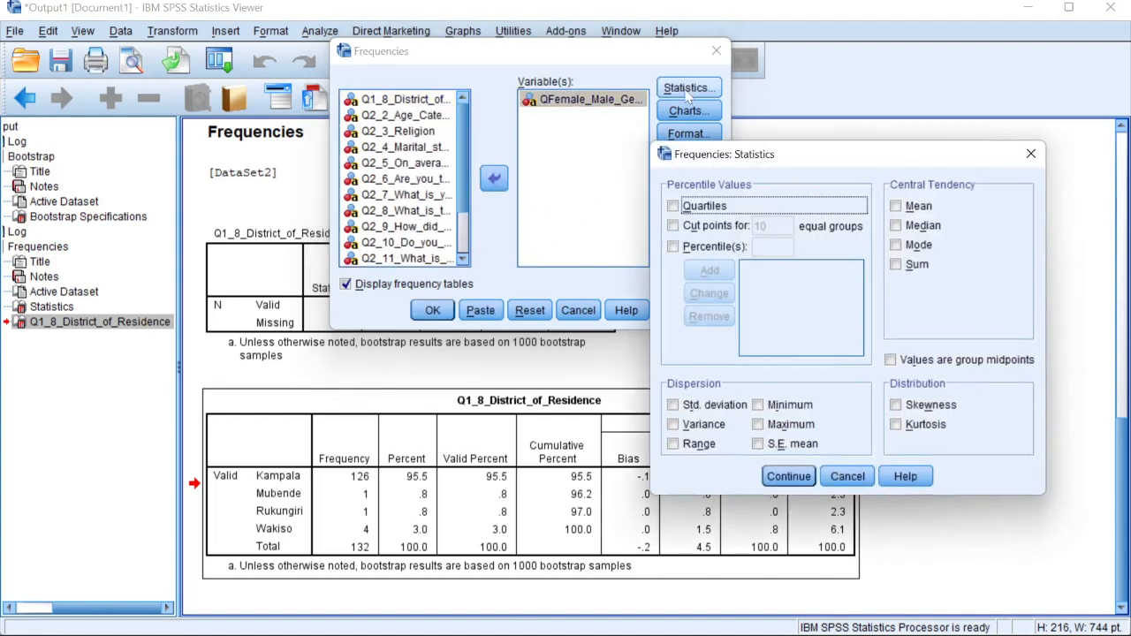
pyautogui.click(788, 477)
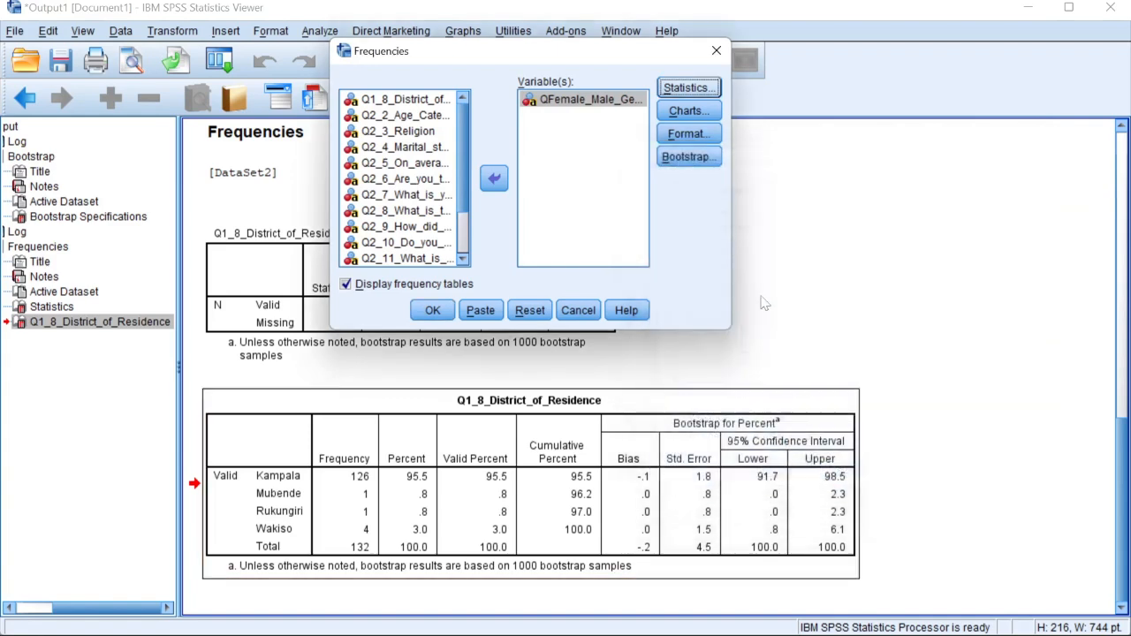
pyautogui.click(688, 111)
pyautogui.click(472, 288)
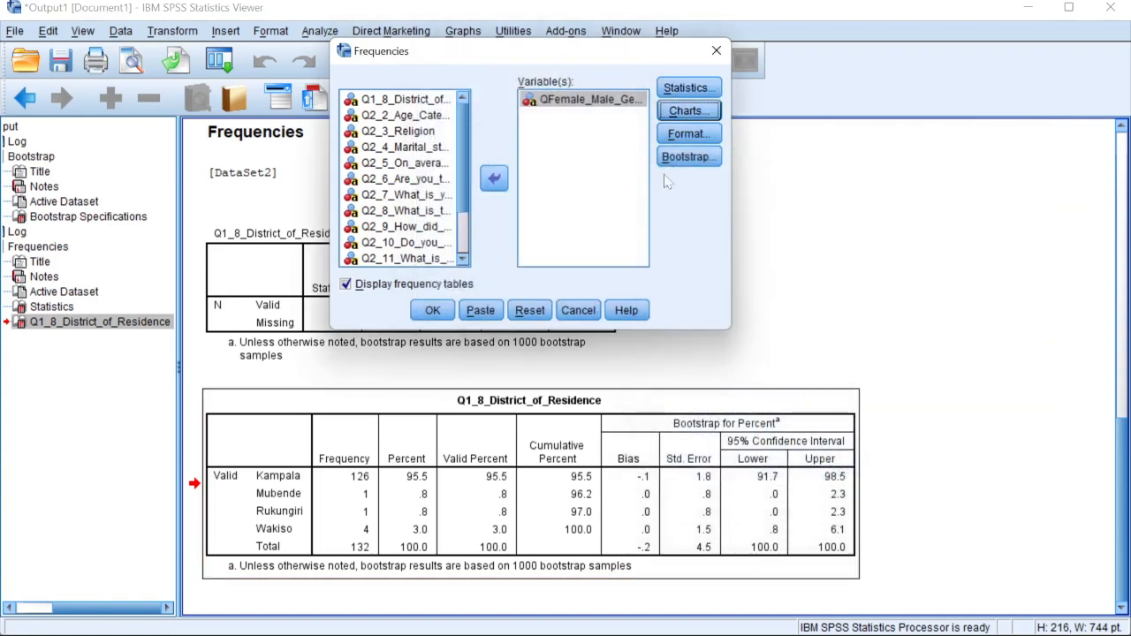
pyautogui.click(698, 136)
pyautogui.click(471, 257)
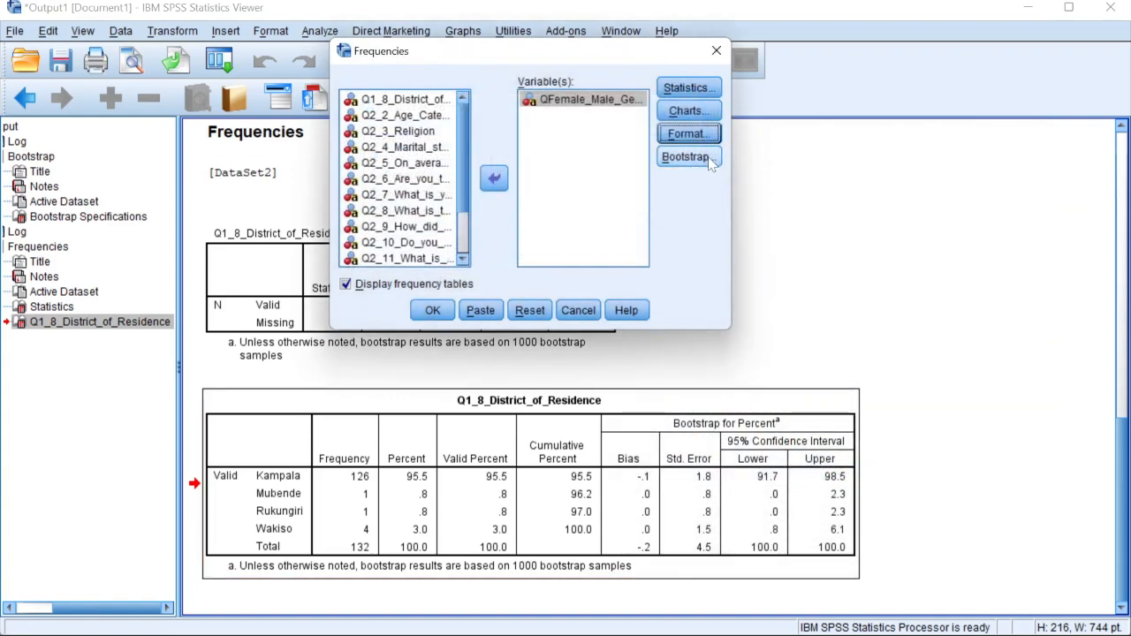
# Keep bootstrapping enabled with 1000 samples and a 95% percentile confidence interval, and run the frequency analysis for gender.
pyautogui.click(689, 156)
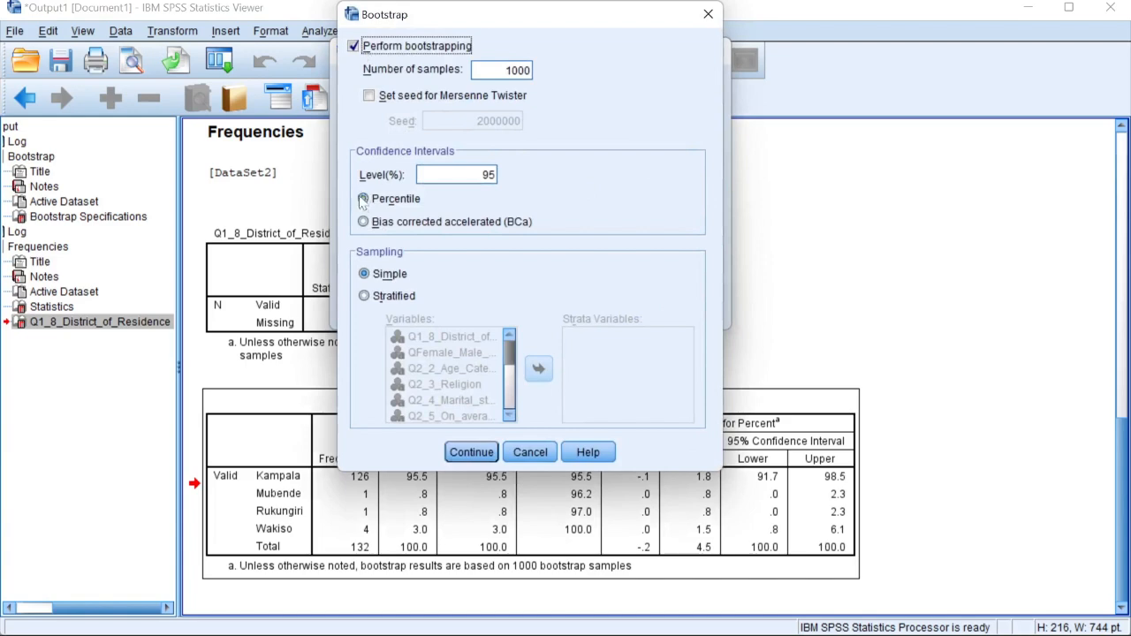
pyautogui.click(473, 451)
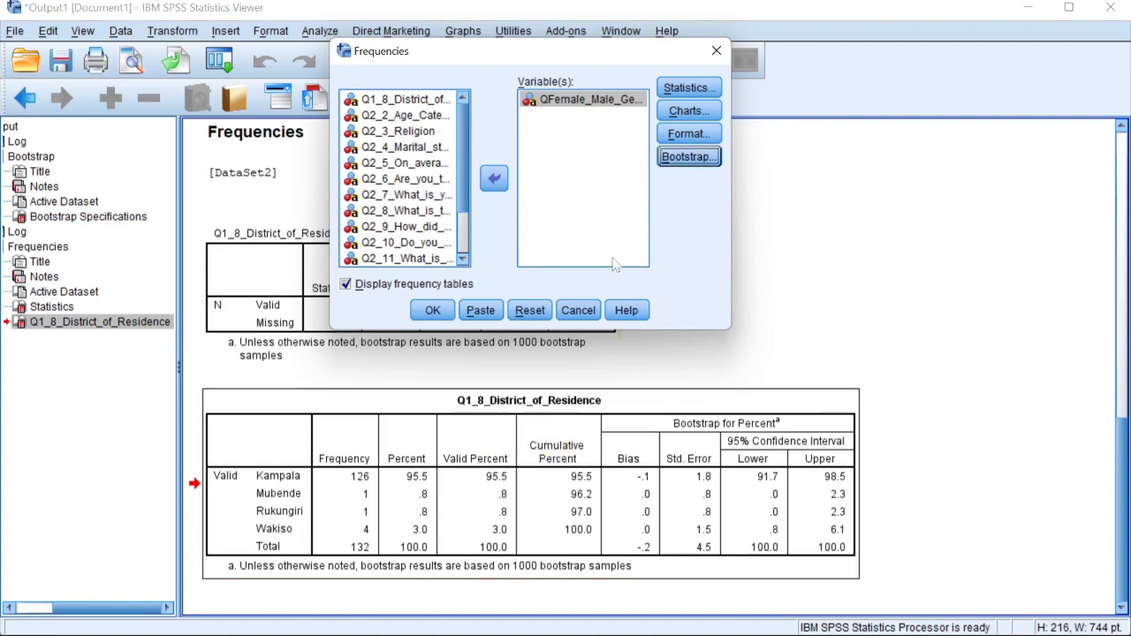
pyautogui.click(442, 313)
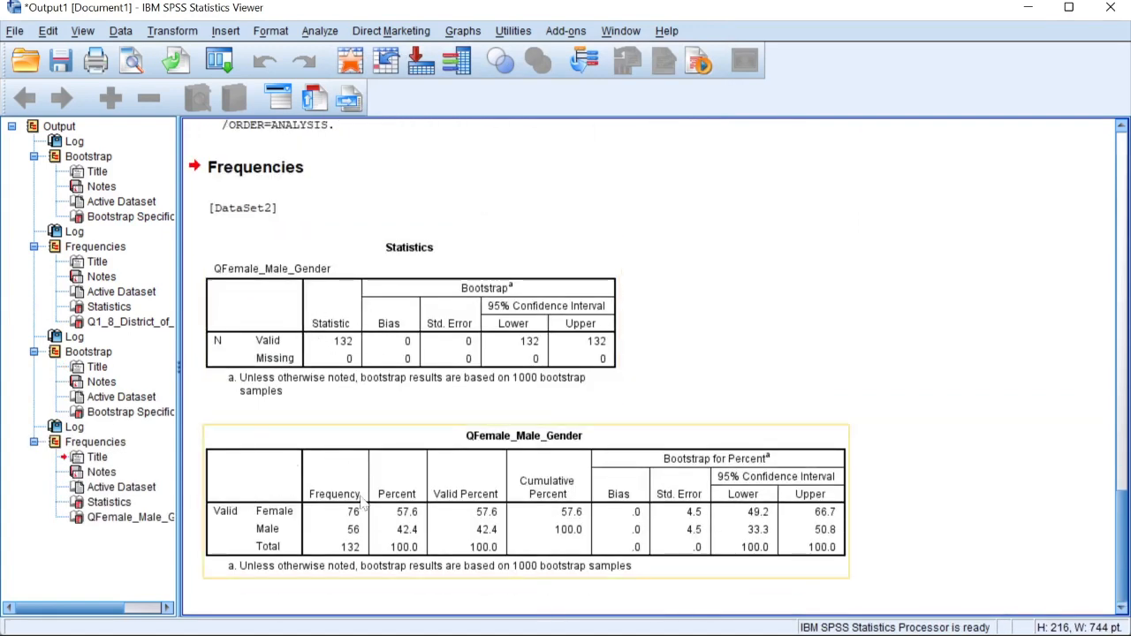
# Examine the QFemale_Male_Gender frequency table in the output.
pyautogui.click(263, 523)
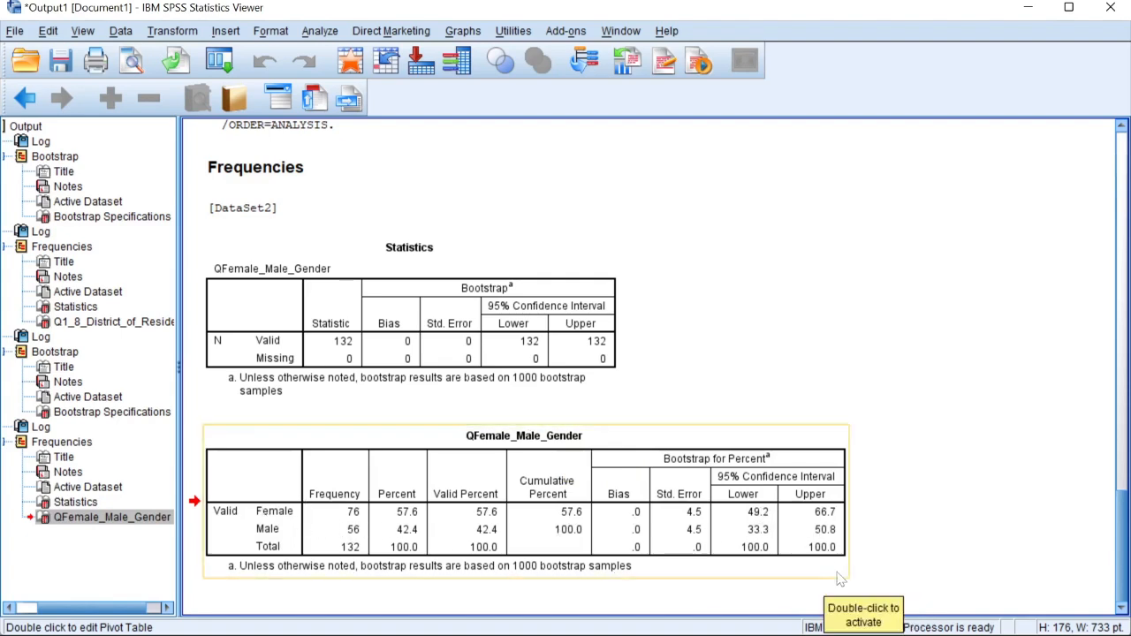
pyautogui.scroll(3, 483, 237)
pyautogui.scroll(-3, 531, 234)
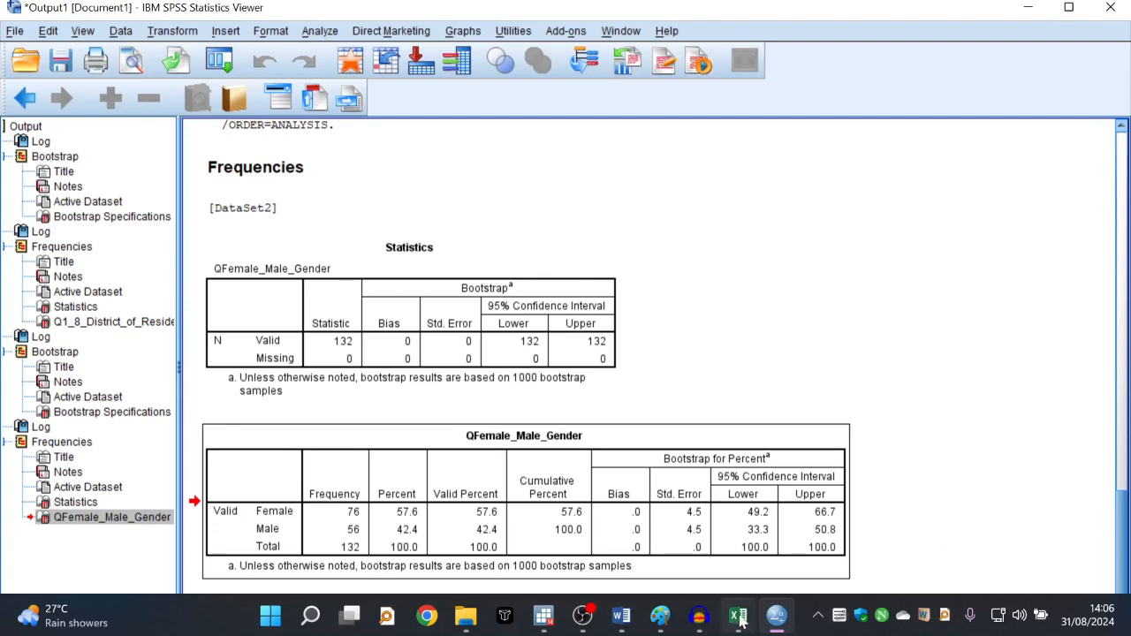
# Switch to Excel, check the gender, age category and religion data on the Demographics sheet, and close the Datasets SPSS workbook without saving.
pyautogui.click(738, 614)
pyautogui.click(292, 334)
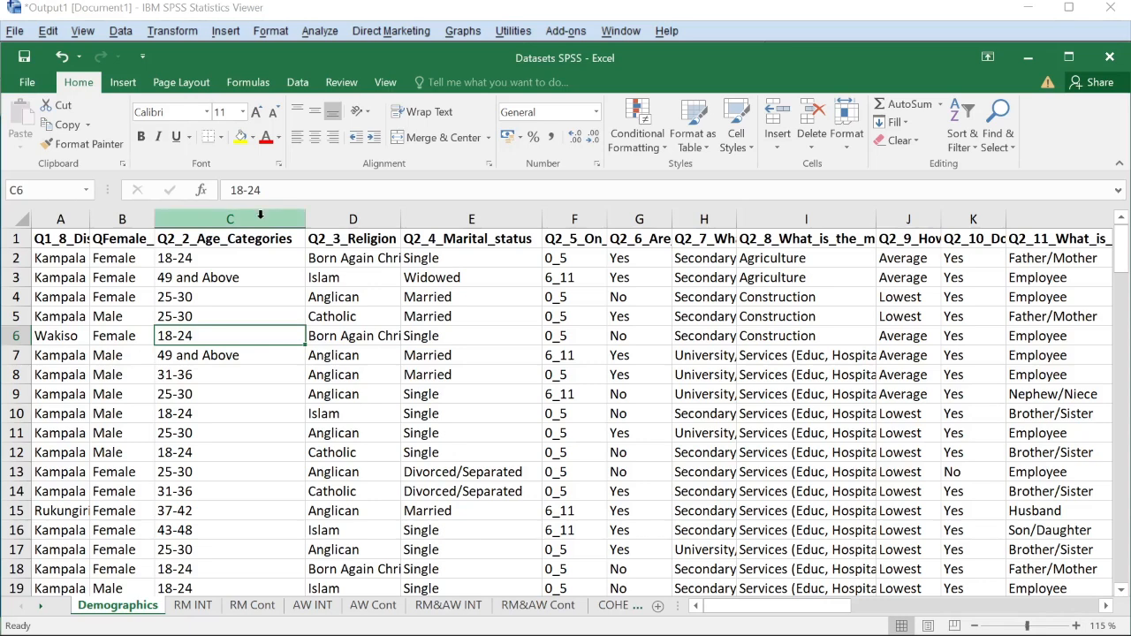
pyautogui.click(221, 277)
pyautogui.click(128, 293)
pyautogui.click(102, 352)
pyautogui.click(106, 468)
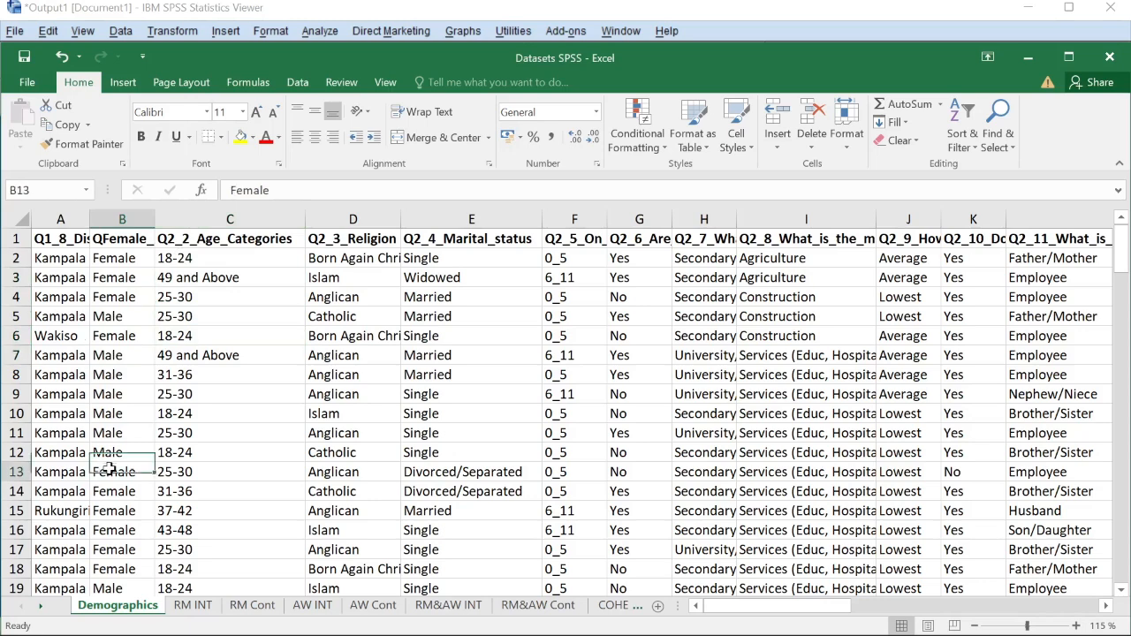
pyautogui.click(386, 375)
pyautogui.click(353, 355)
pyautogui.click(1111, 56)
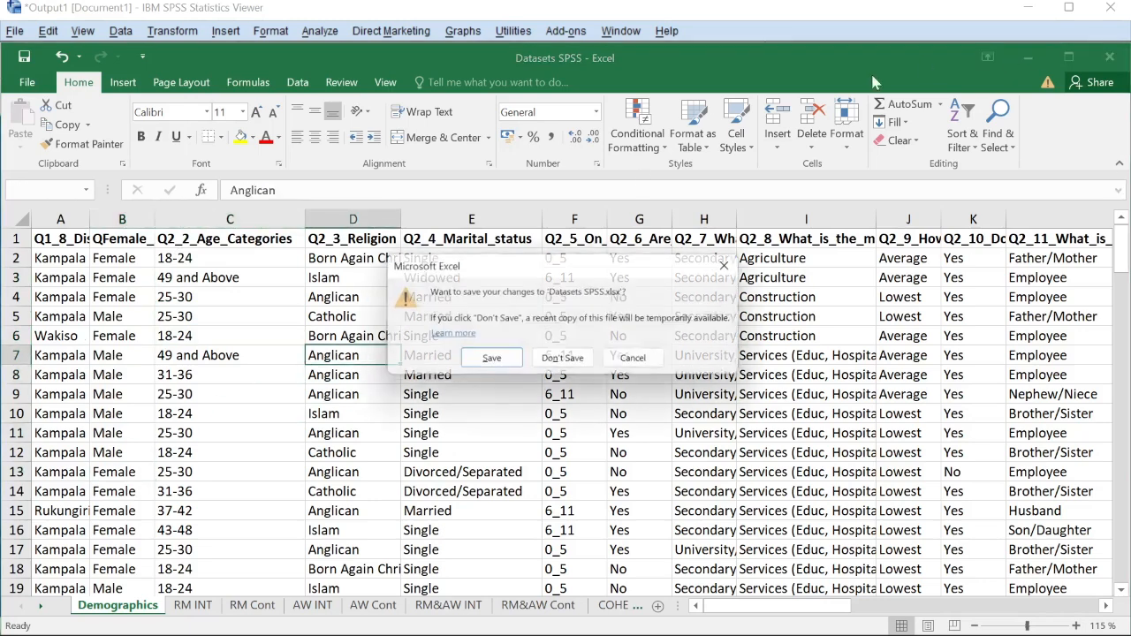
pyautogui.click(558, 369)
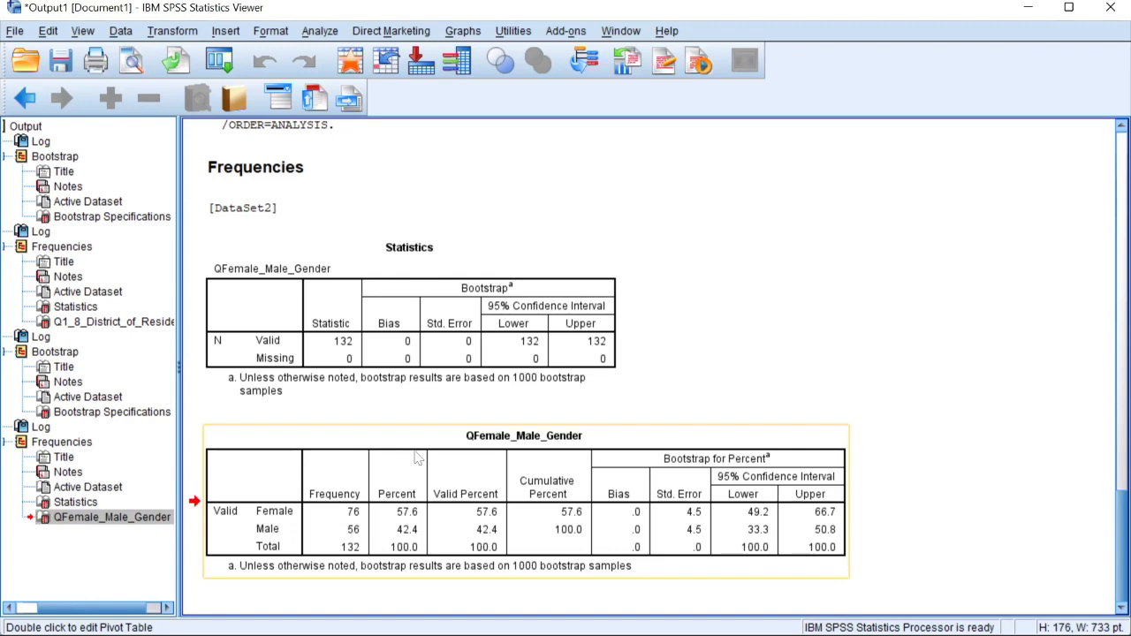
# Start a new Frequencies analysis and remove the gender variable from its list of variables to analyse.
pyautogui.moveTo(739, 629)
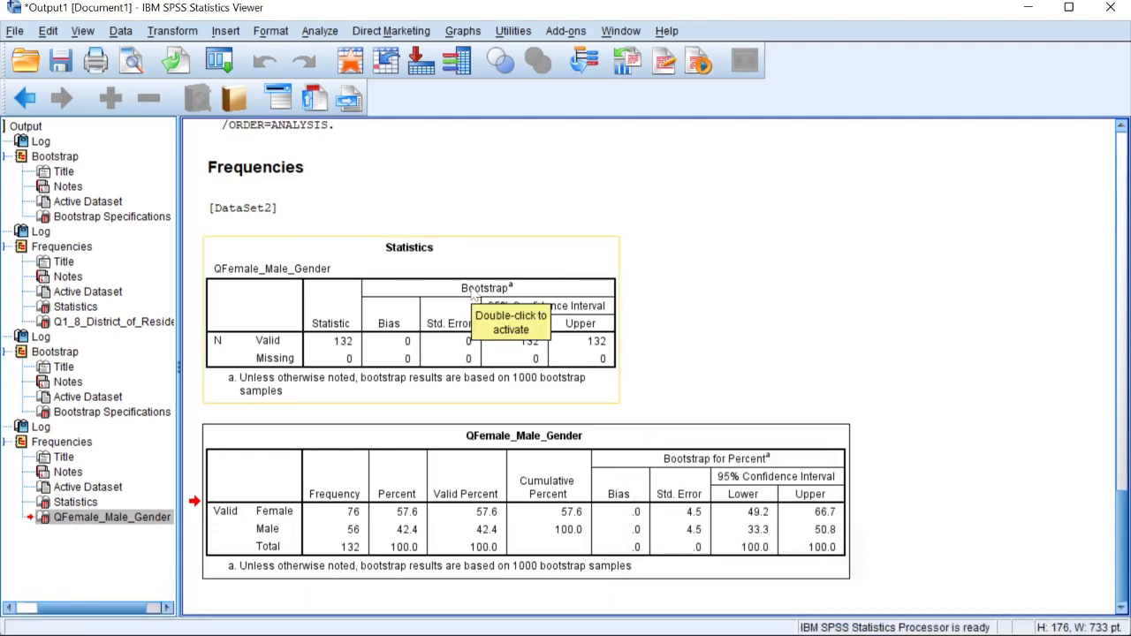
pyautogui.click(320, 31)
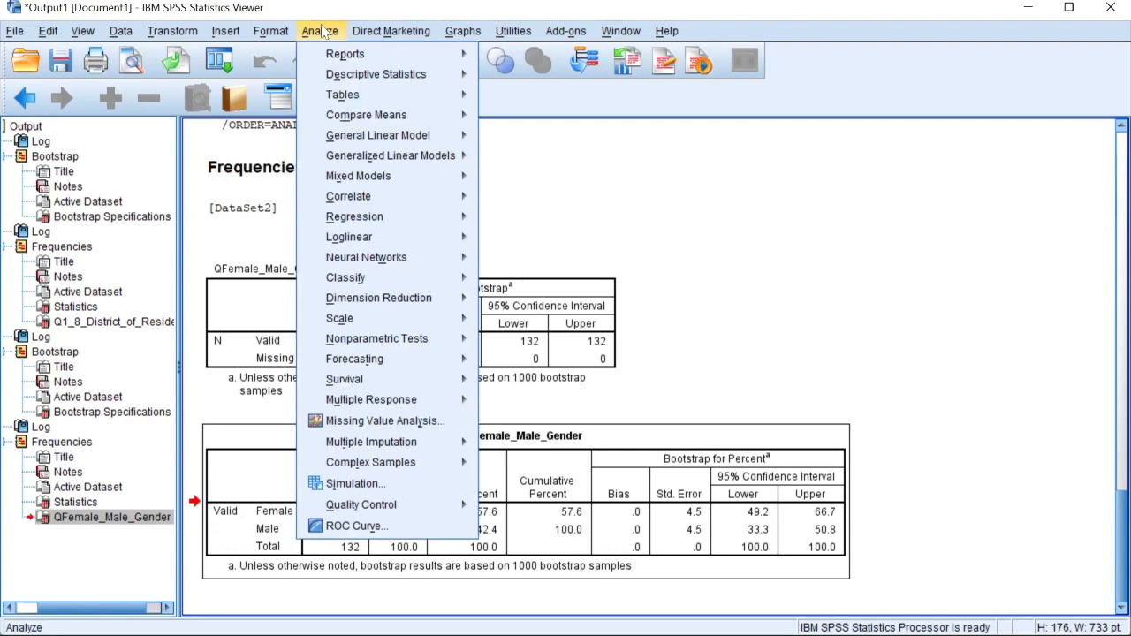
pyautogui.moveTo(378, 79)
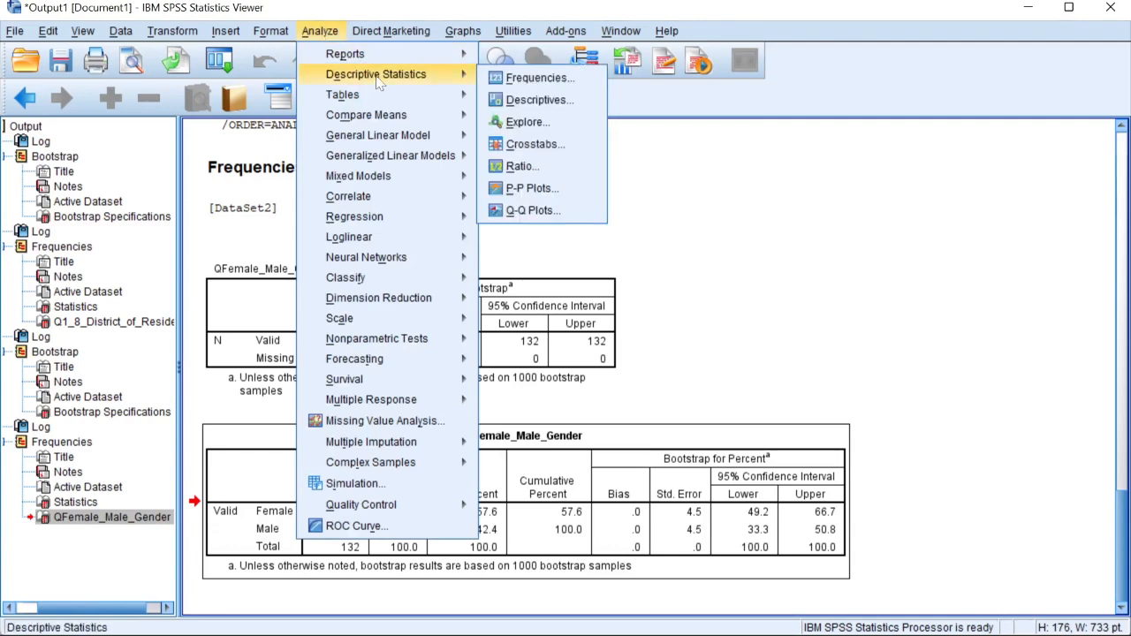
pyautogui.click(530, 77)
pyautogui.doubleClick(594, 100)
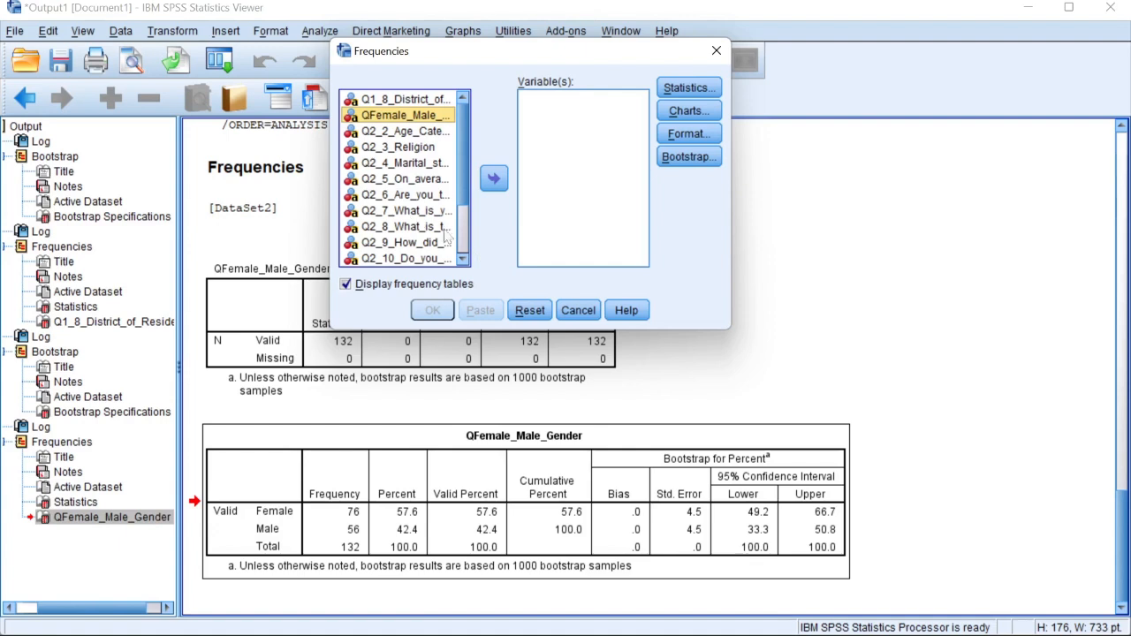
# Try moving every variable from Q1_8_District_of_Residence through interv into the frequency analysis as one multiple selection, and take them back out.
pyautogui.click(395, 100)
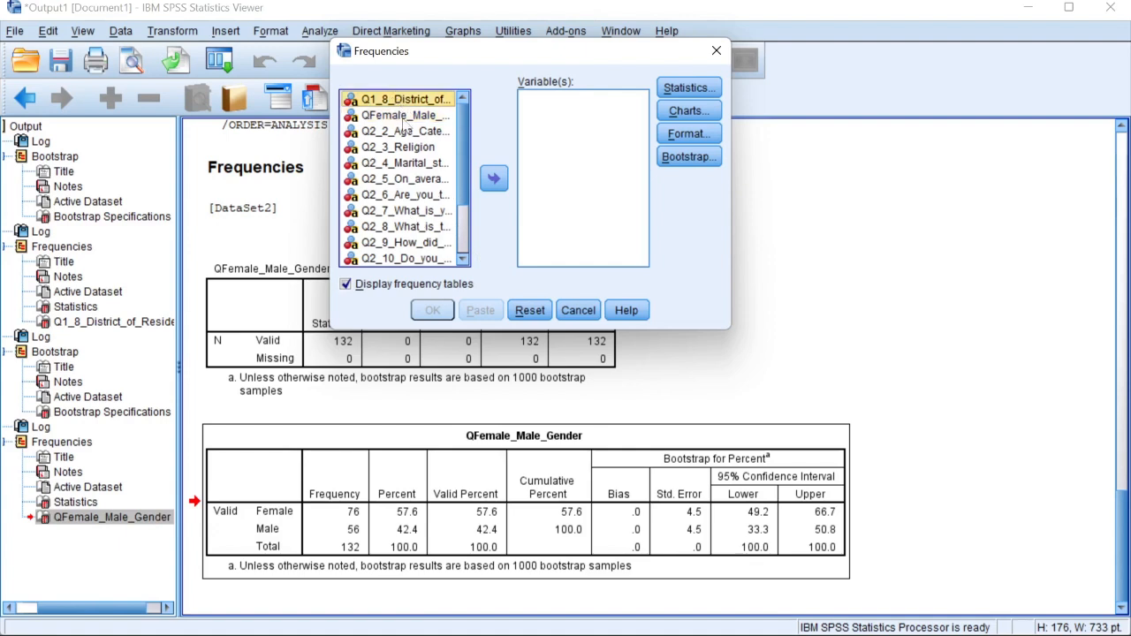
pyautogui.moveTo(399, 124); pyautogui.dragTo(411, 184)
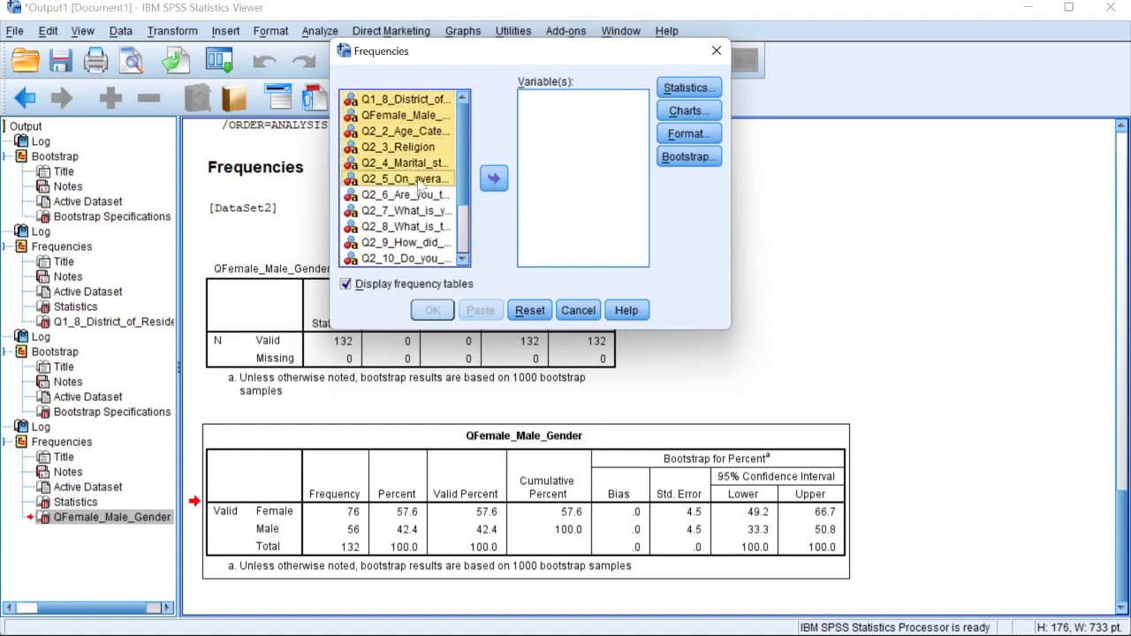
pyautogui.click(400, 101)
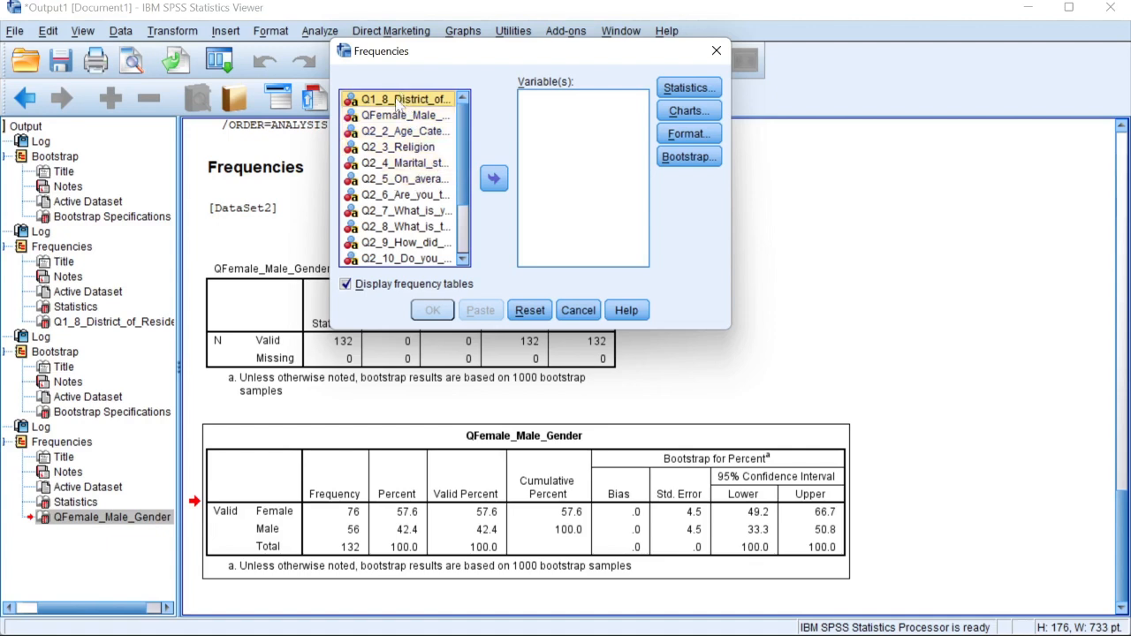
pyautogui.moveTo(399, 104); pyautogui.dragTo(383, 243)
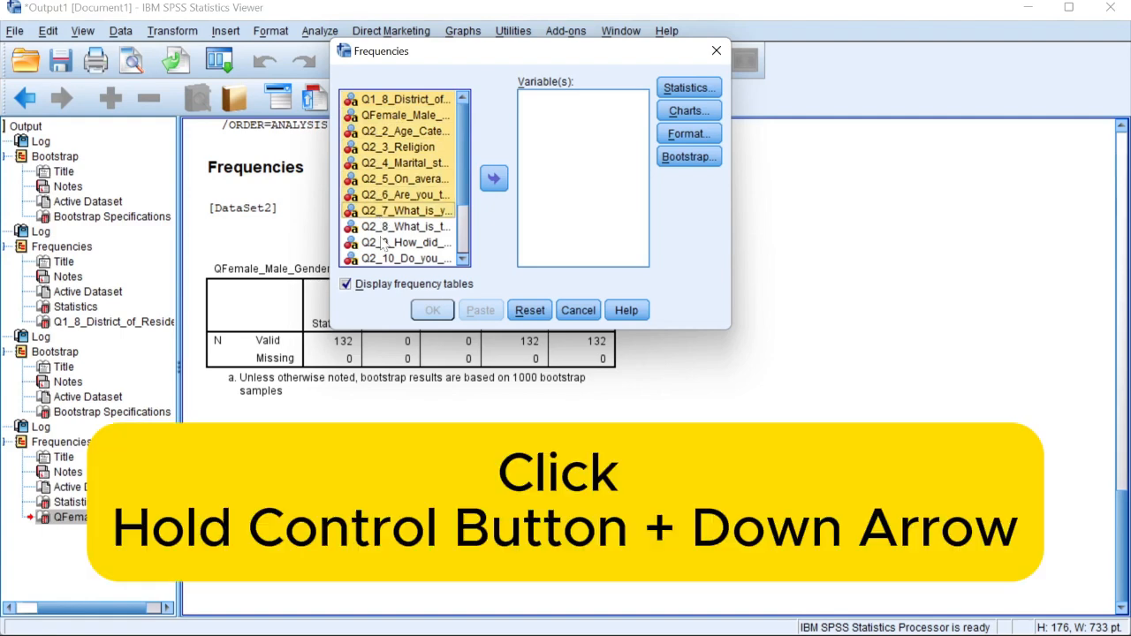
pyautogui.keyDown('ctrl'); pyautogui.click(382, 227); pyautogui.keyUp('ctrl')
pyautogui.keyDown('ctrl'); pyautogui.click(381, 238); pyautogui.keyUp('ctrl')
pyautogui.keyDown('ctrl'); pyautogui.click(387, 257); pyautogui.keyUp('ctrl')
pyautogui.scroll(-2, 440, 238)
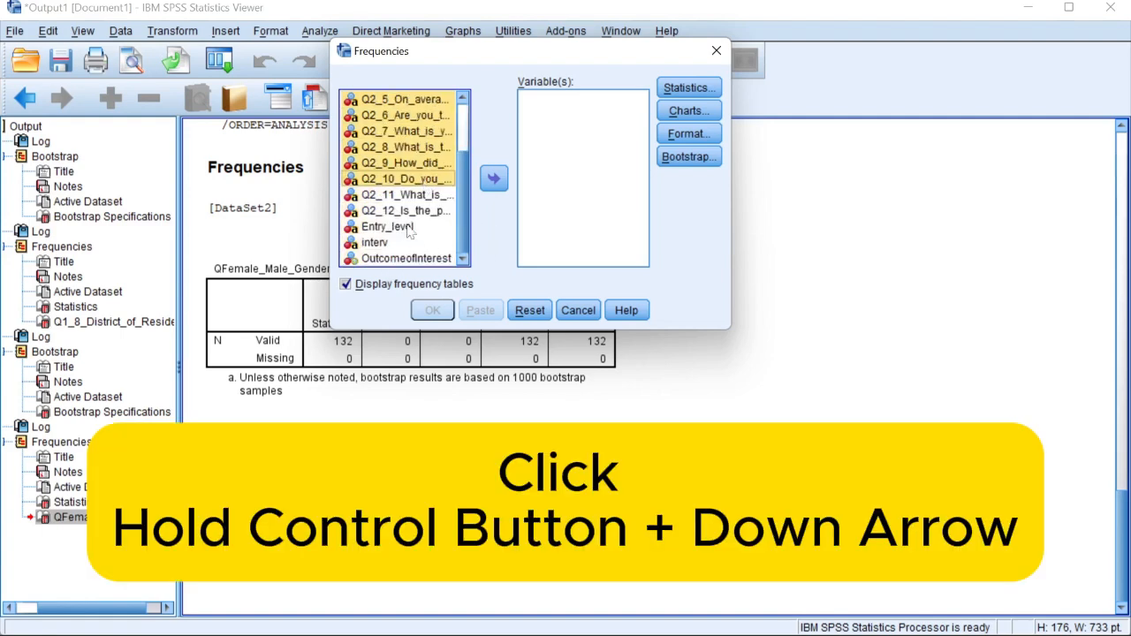
pyautogui.keyDown('ctrl'); pyautogui.click(397, 198); pyautogui.keyUp('ctrl')
pyautogui.keyDown('ctrl'); pyautogui.click(399, 212); pyautogui.keyUp('ctrl')
pyautogui.keyDown('ctrl'); pyautogui.click(387, 228); pyautogui.keyUp('ctrl')
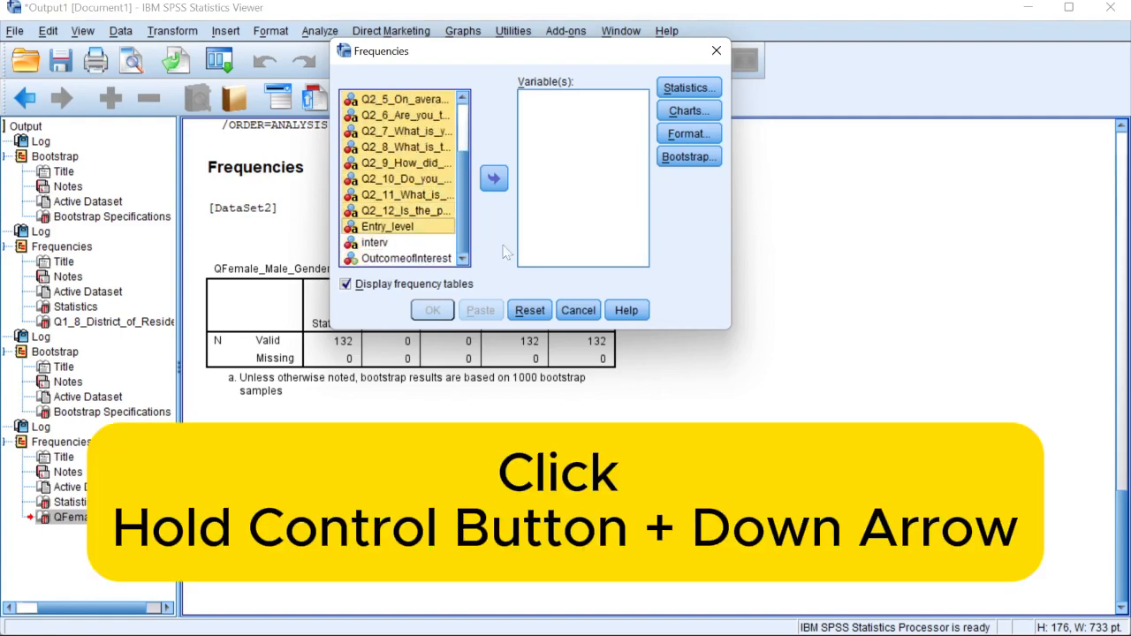
pyautogui.keyDown('ctrl'); pyautogui.click(387, 242); pyautogui.keyUp('ctrl')
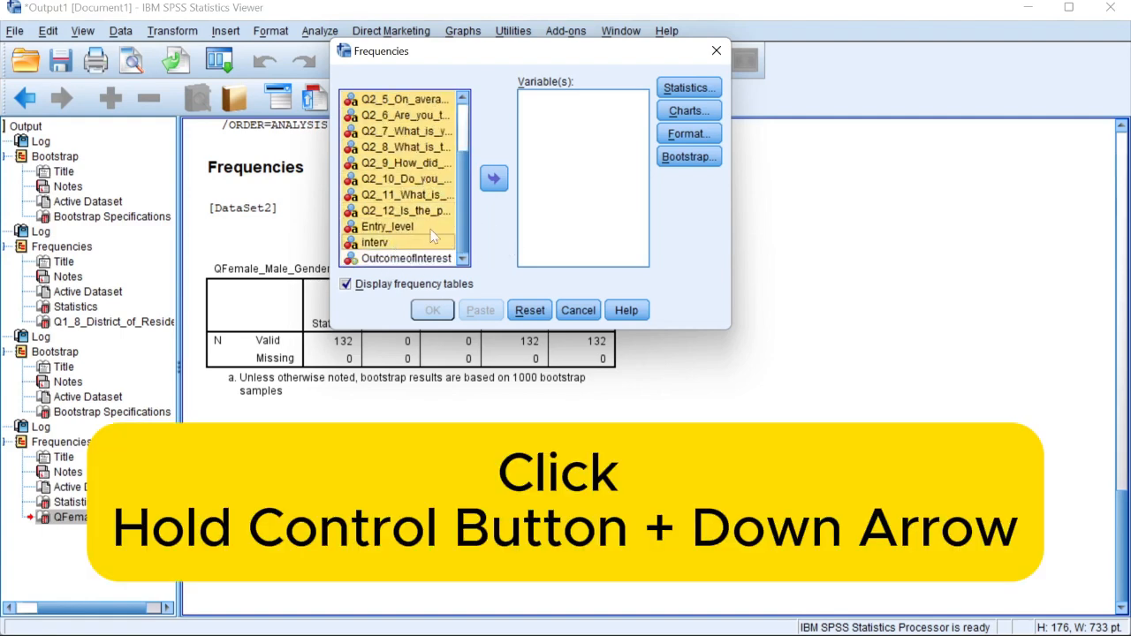
pyautogui.click(494, 180)
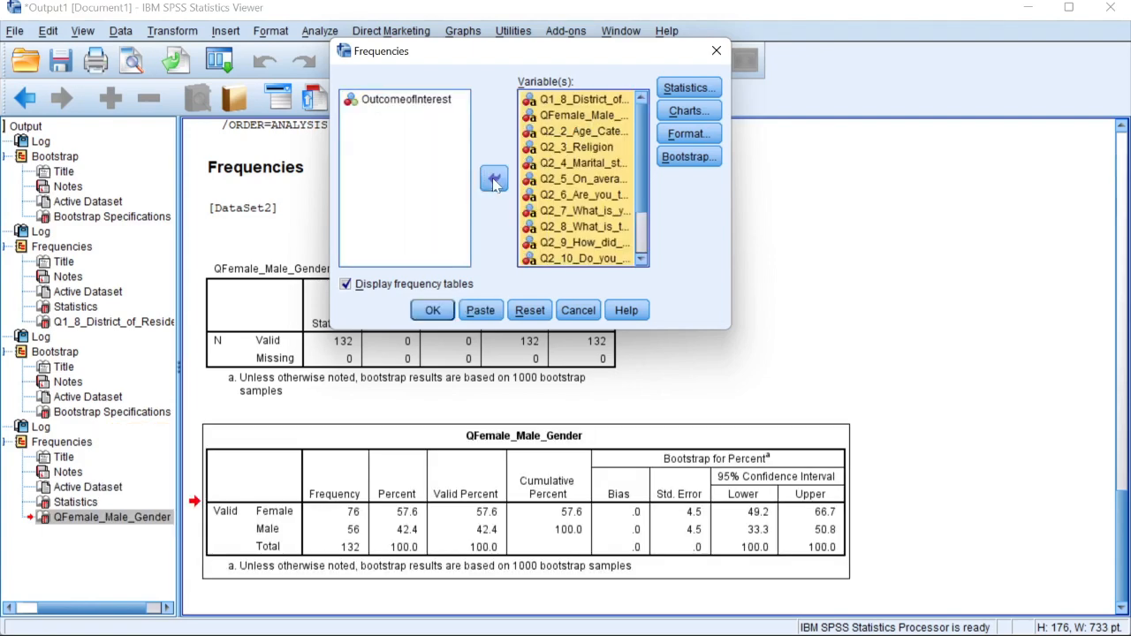
pyautogui.click(494, 180)
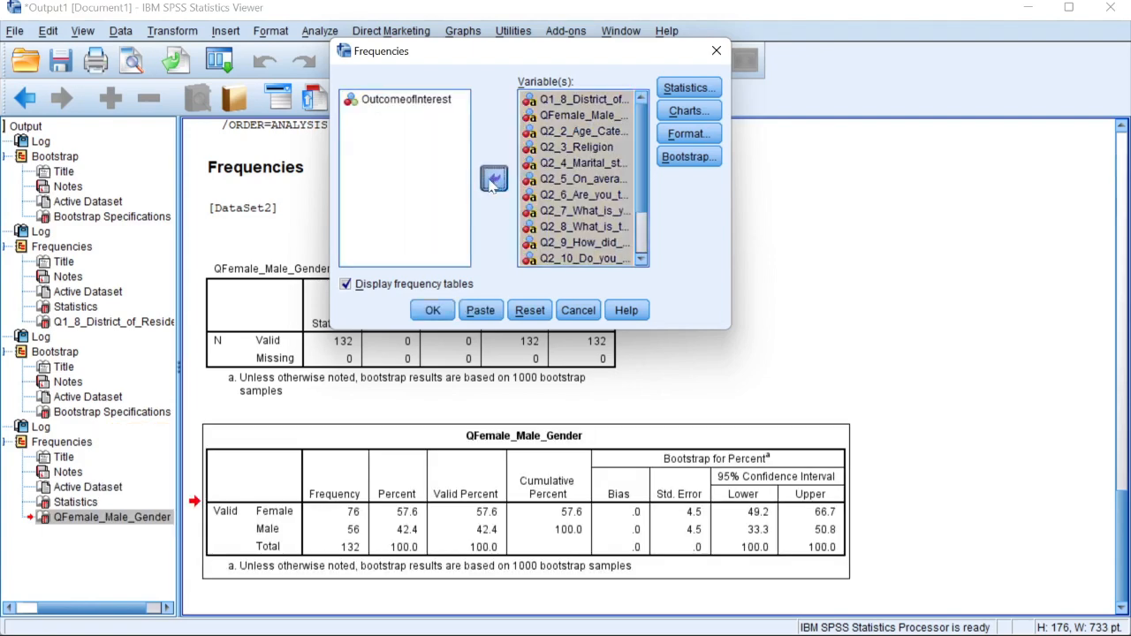
# Extend the selection from Q1_8_District_of_Residence down through OutcomeofInterest, move these variables into the analysis and return them to the source list.
pyautogui.click(411, 100)
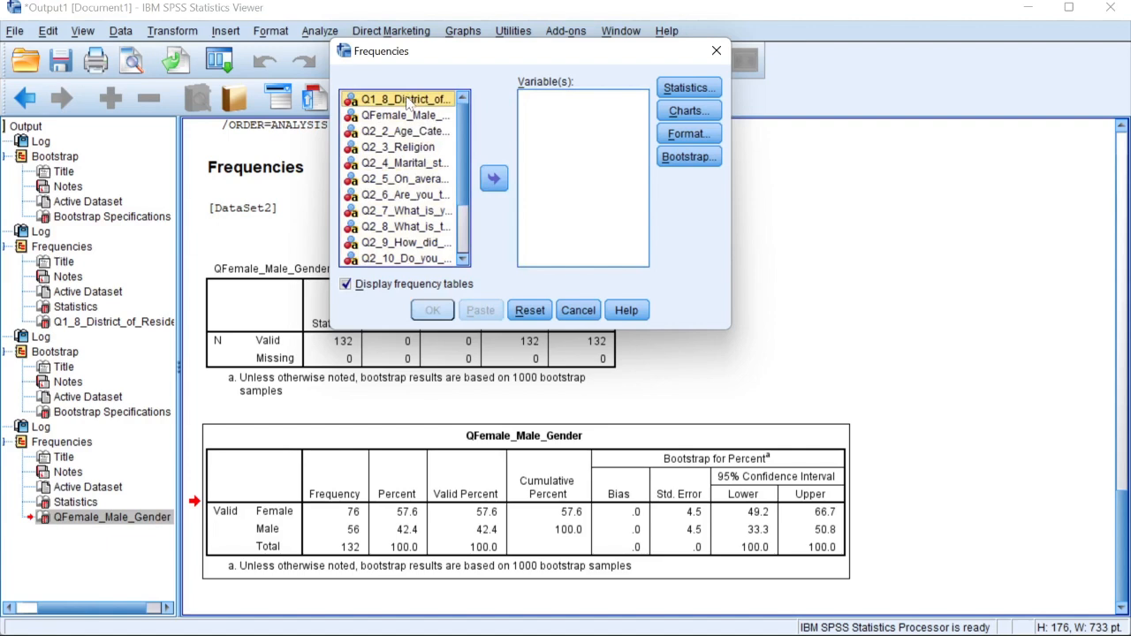
pyautogui.hotkey('shift', 'Down')
pyautogui.hotkey('shift', 'Down')
pyautogui.hotkey('shift', 'Down')
pyautogui.hotkey('shift', 'Down')
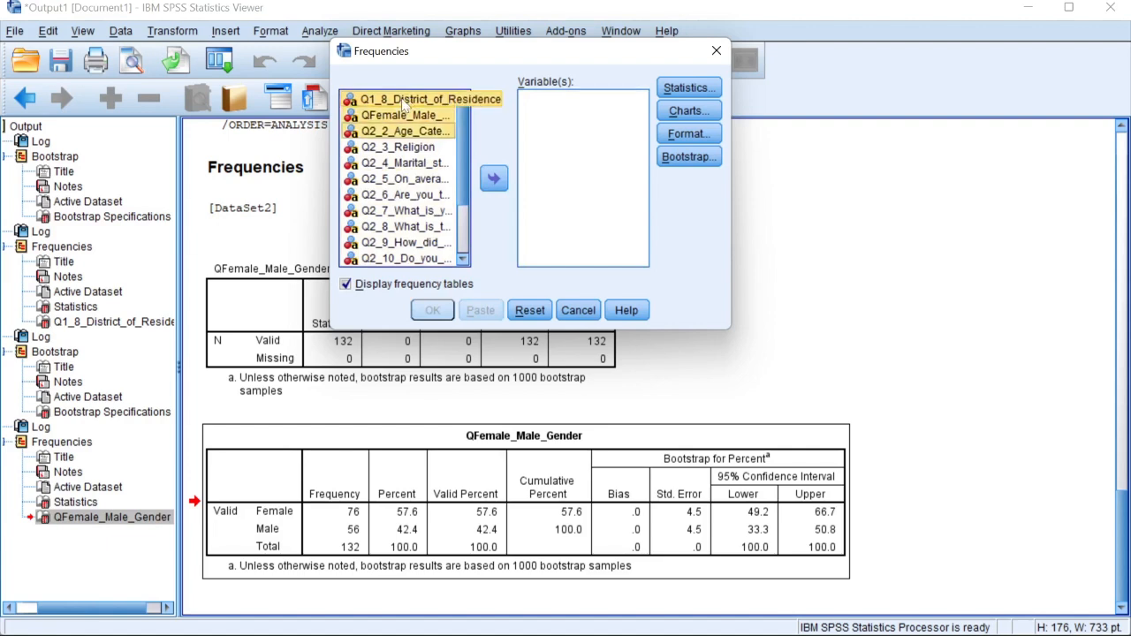
pyautogui.hotkey('shift', 'Down')
pyautogui.hotkey('shift', 'Down')
pyautogui.hotkey('shift', 'Down')
pyautogui.hotkey('shift', 'Down')
pyautogui.hotkey('shift', 'Down')
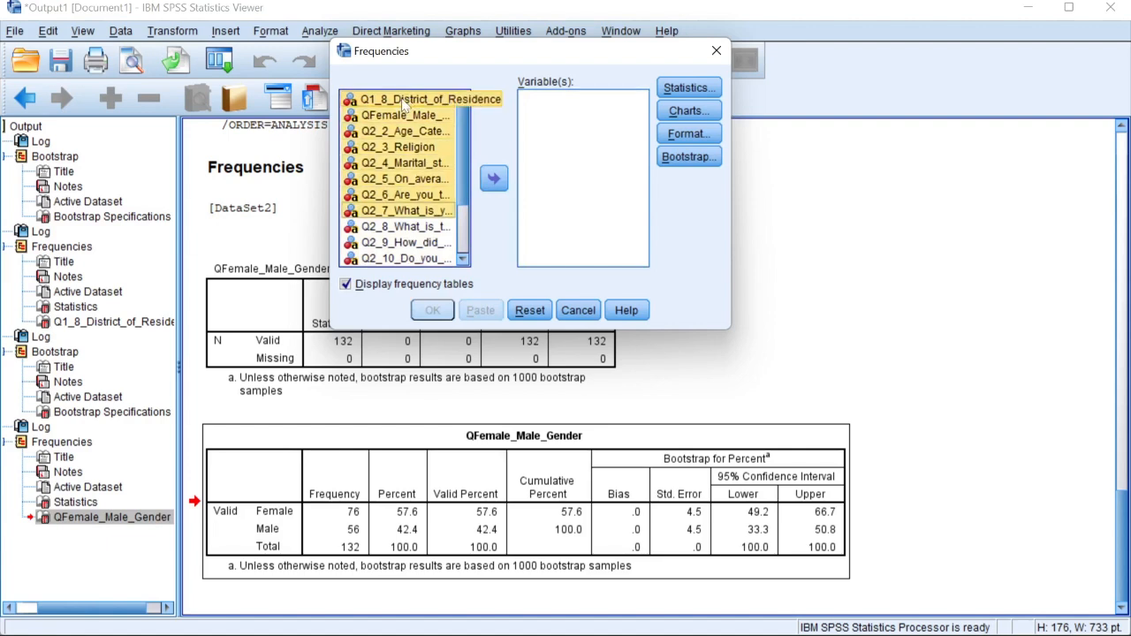
pyautogui.hotkey('shift', 'Down')
pyautogui.hotkey('shift', 'Down')
pyautogui.hotkey('shift', 'Down')
pyautogui.hotkey('shift', 'Down')
pyautogui.hotkey('shift', 'Down')
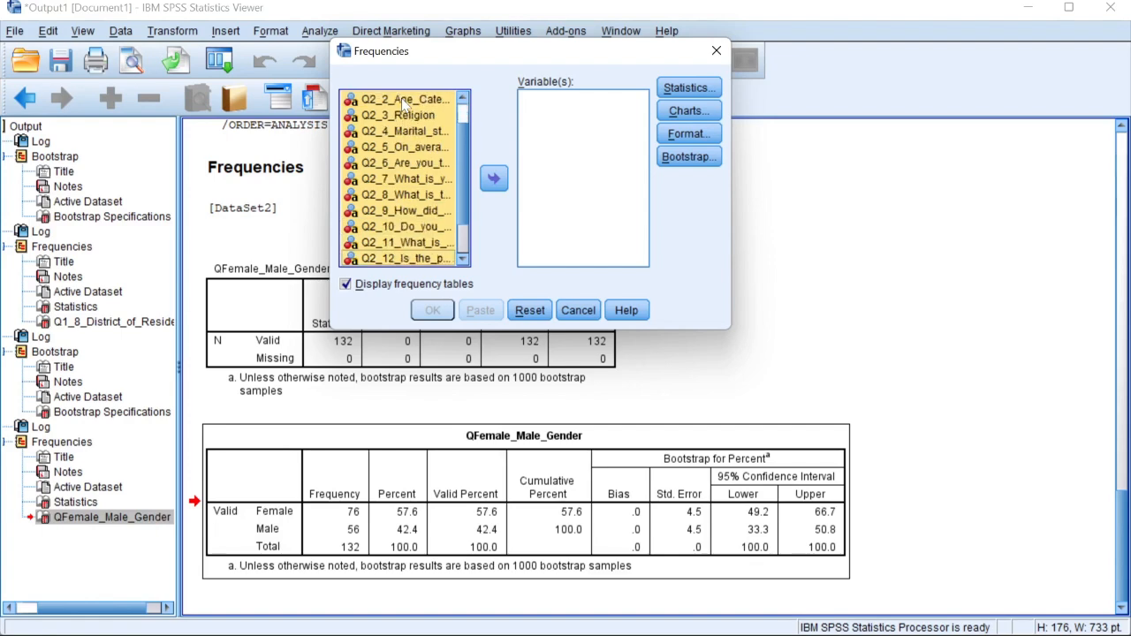
pyautogui.hotkey('shift', 'Down')
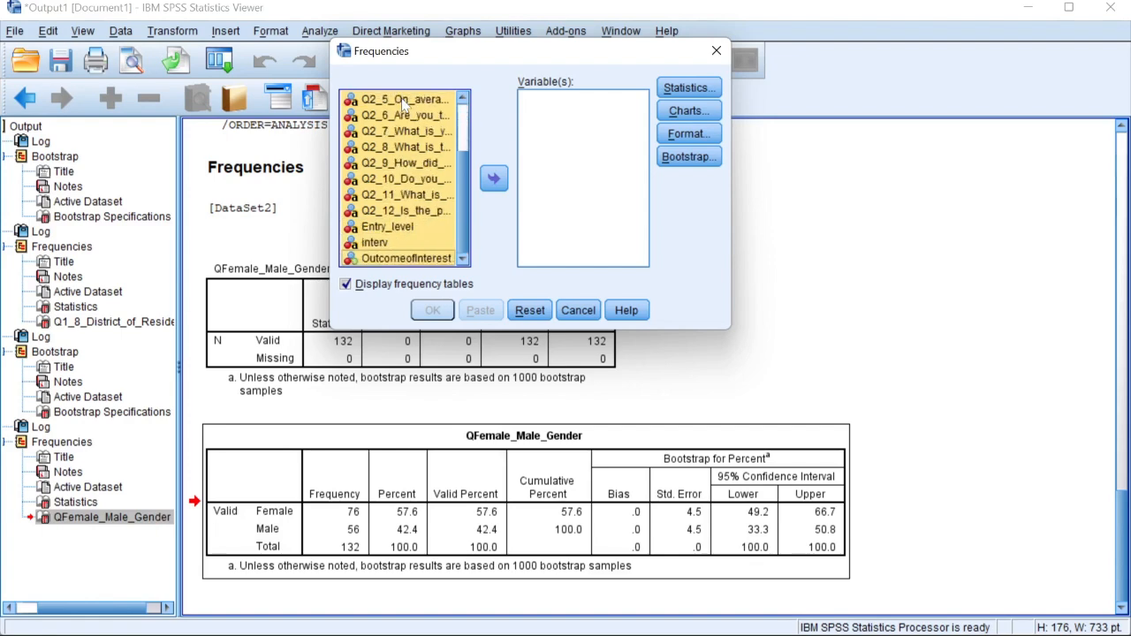
pyautogui.click(494, 178)
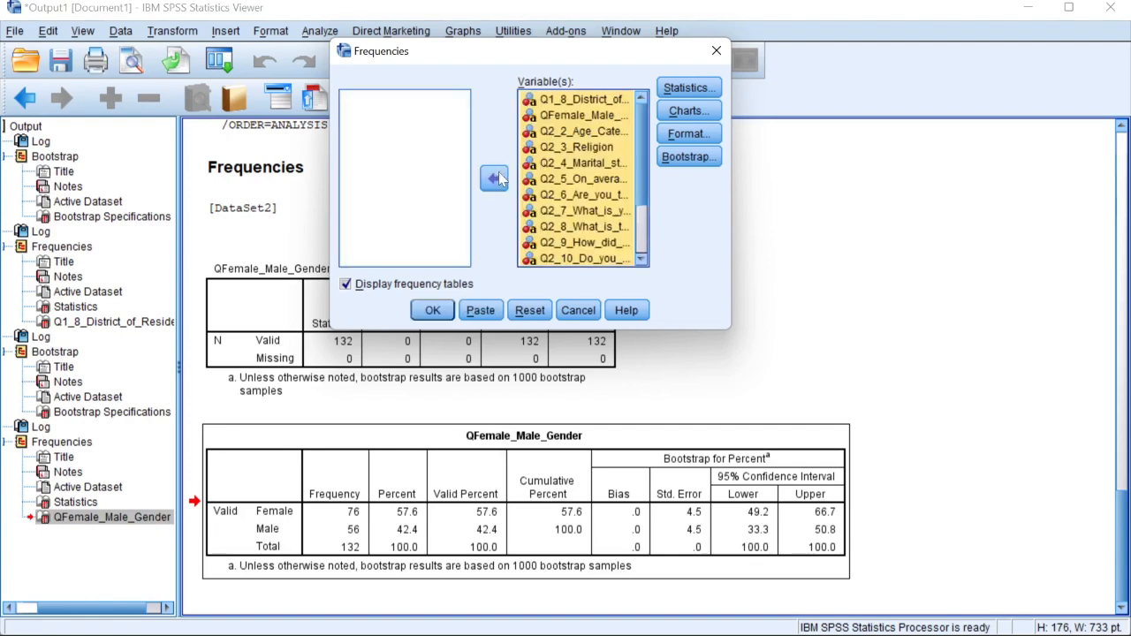
pyautogui.click(494, 178)
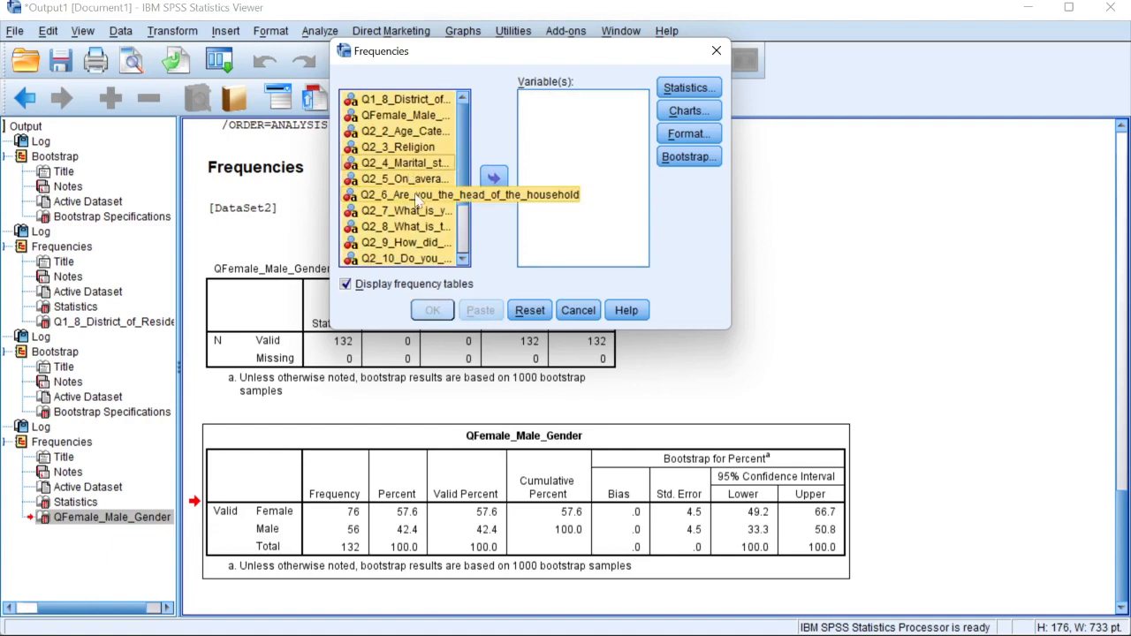
# Select all source variables at once, move them into the frequency analysis and remove them again.
pyautogui.hotkey('ctrl', 'a')
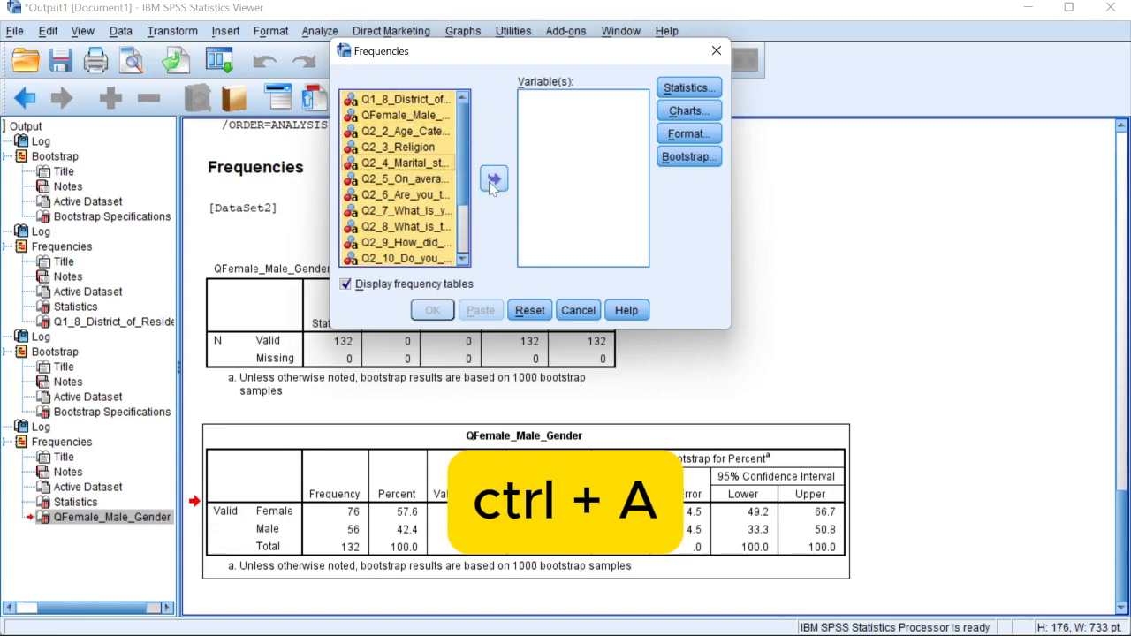
pyautogui.click(492, 180)
pyautogui.click(493, 181)
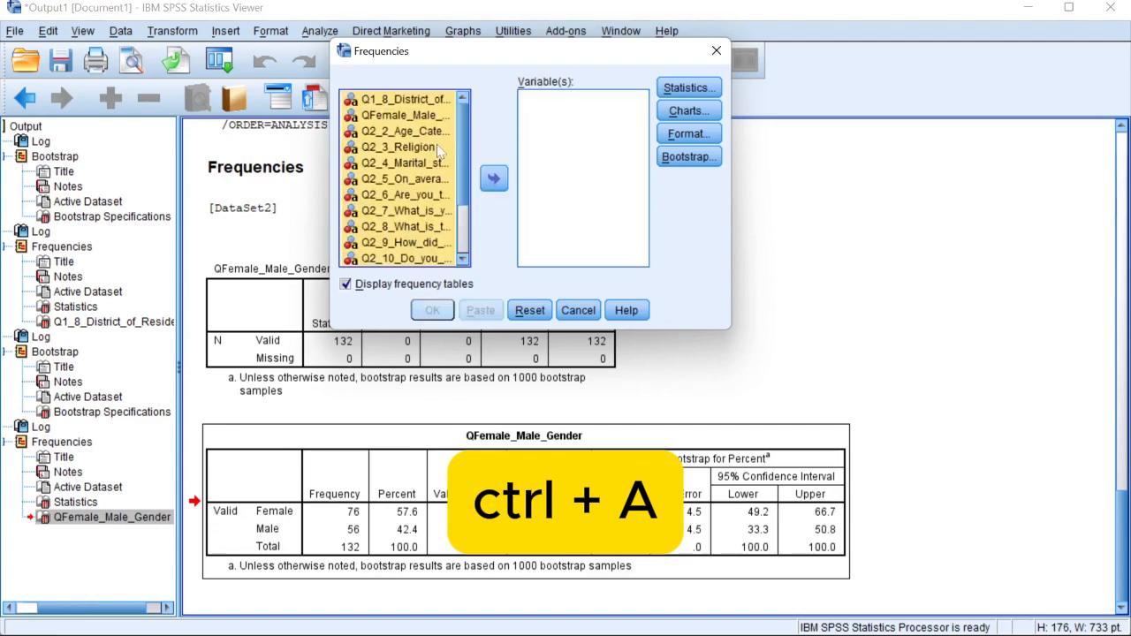
# Add district of residence, gender, age categories, religion and marital status one by one to the frequency analysis variables.
pyautogui.click(397, 100)
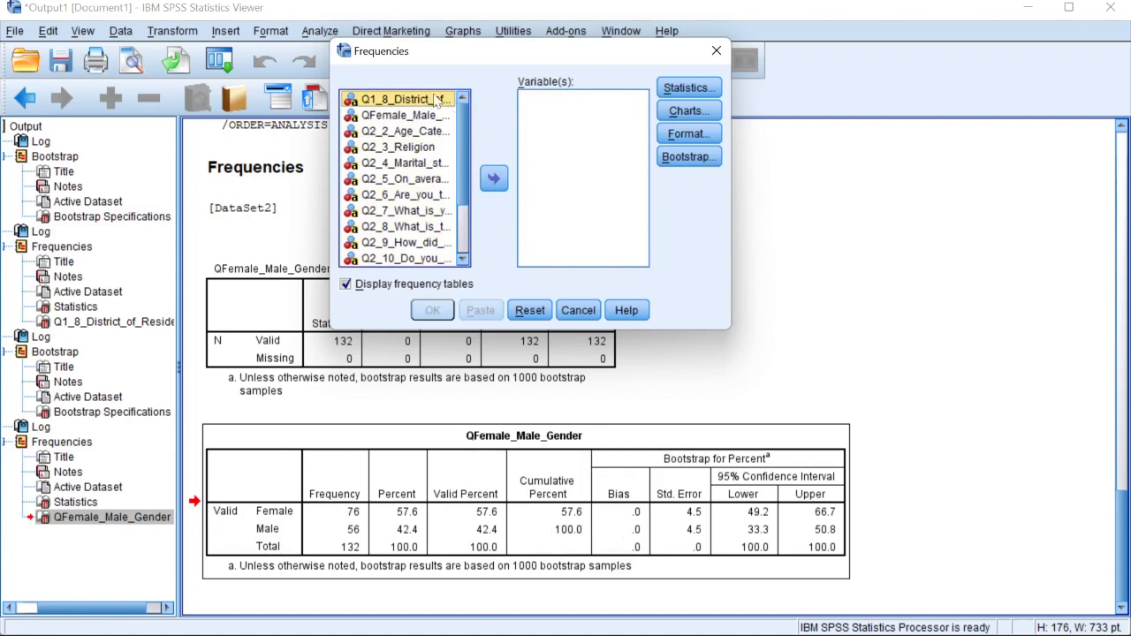
pyautogui.click(493, 179)
pyautogui.click(405, 100)
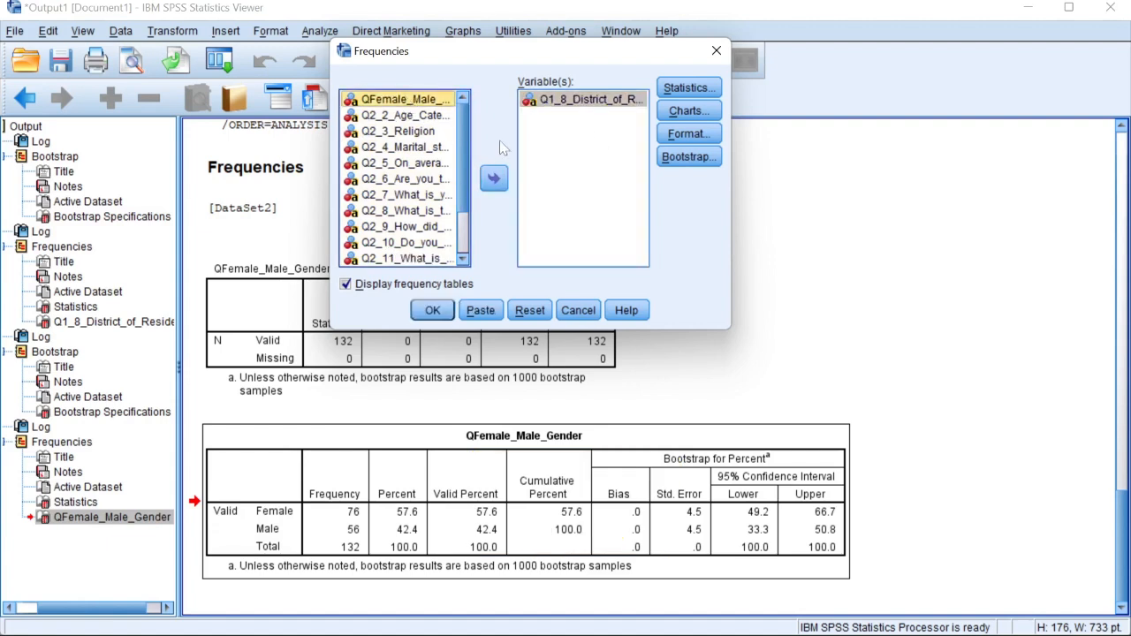
pyautogui.click(494, 179)
pyautogui.click(416, 102)
pyautogui.click(494, 180)
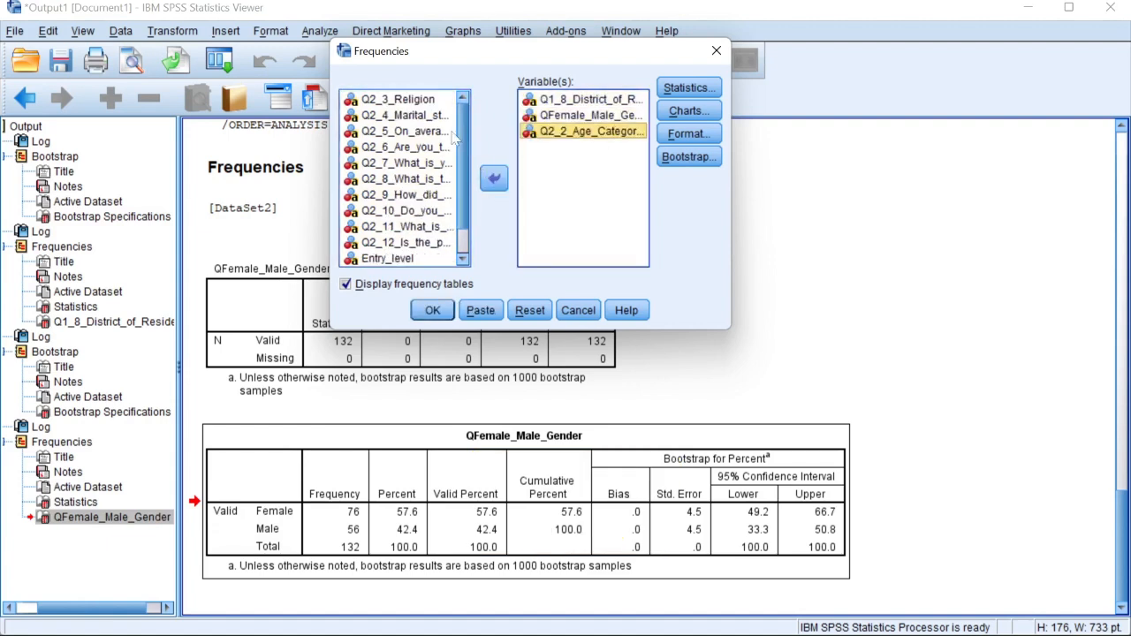
pyautogui.click(417, 101)
pyautogui.click(494, 185)
pyautogui.click(415, 100)
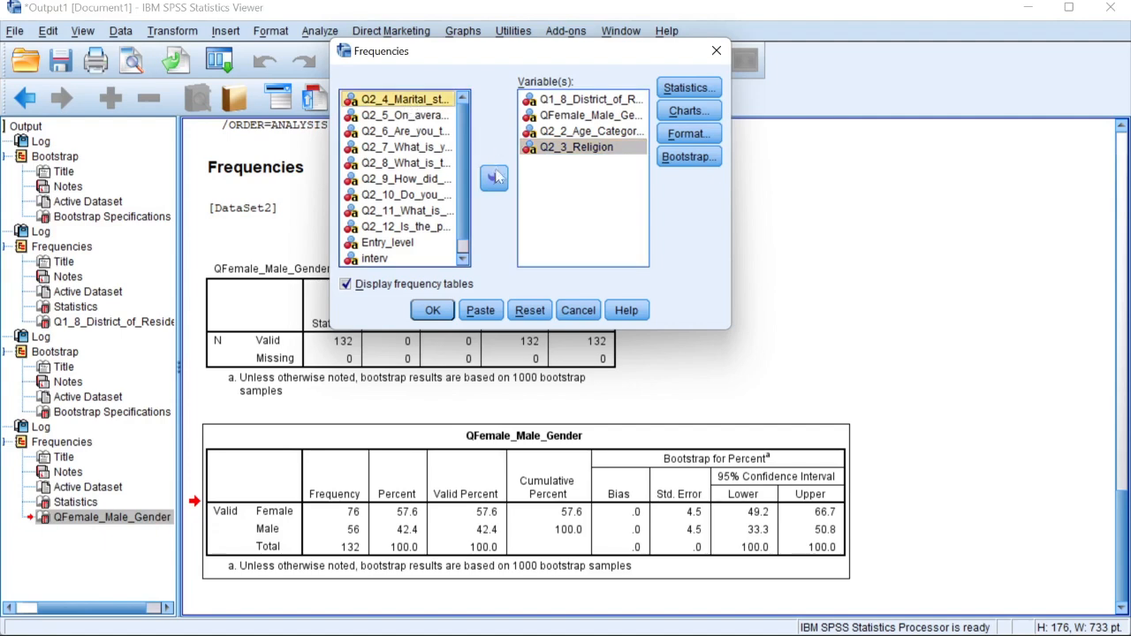
pyautogui.click(494, 180)
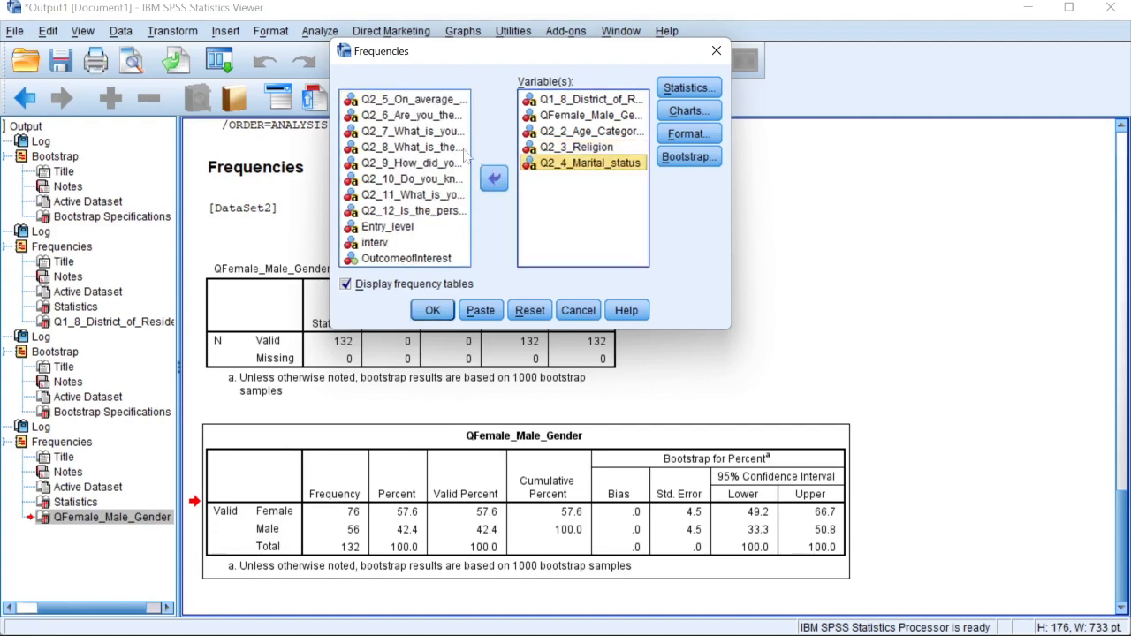
# Add head of household (Q2_6), household income (Q2_8) and generational trauma (Q2_11) to the variables, and run the bootstrapped frequency analysis.
pyautogui.click(415, 116)
pyautogui.click(494, 179)
pyautogui.click(408, 131)
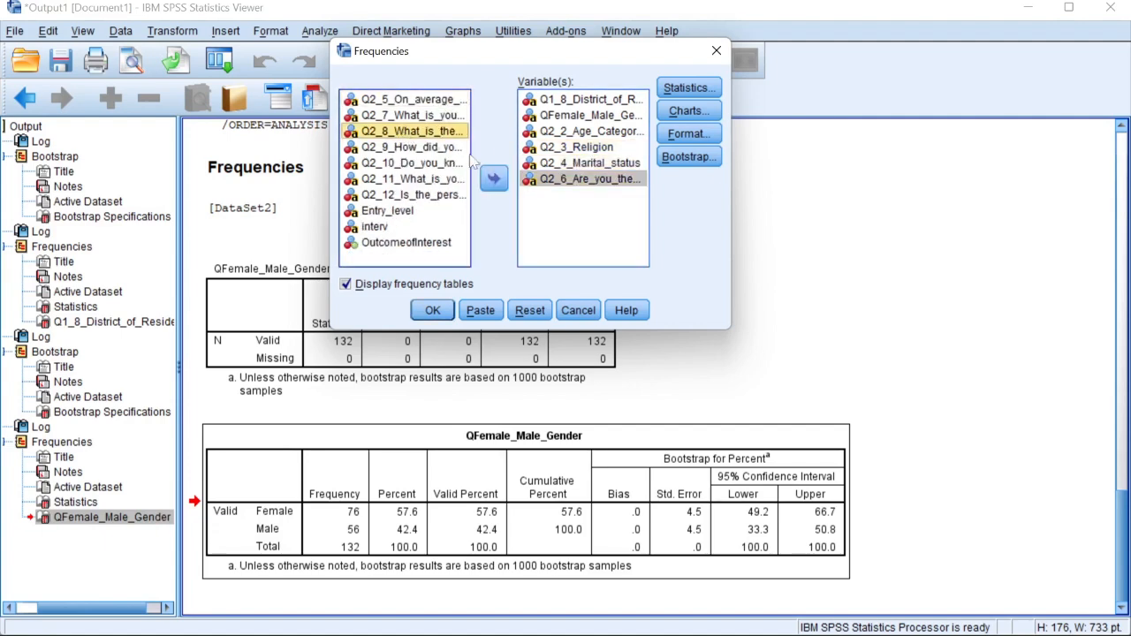
pyautogui.click(494, 179)
pyautogui.click(408, 163)
pyautogui.click(494, 179)
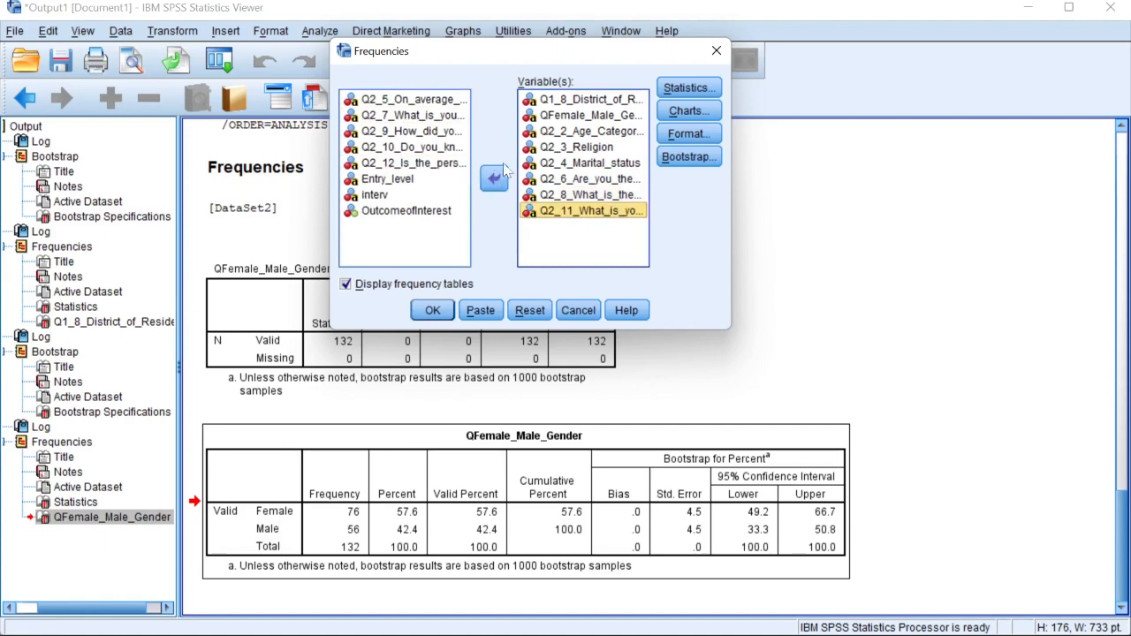
pyautogui.click(432, 311)
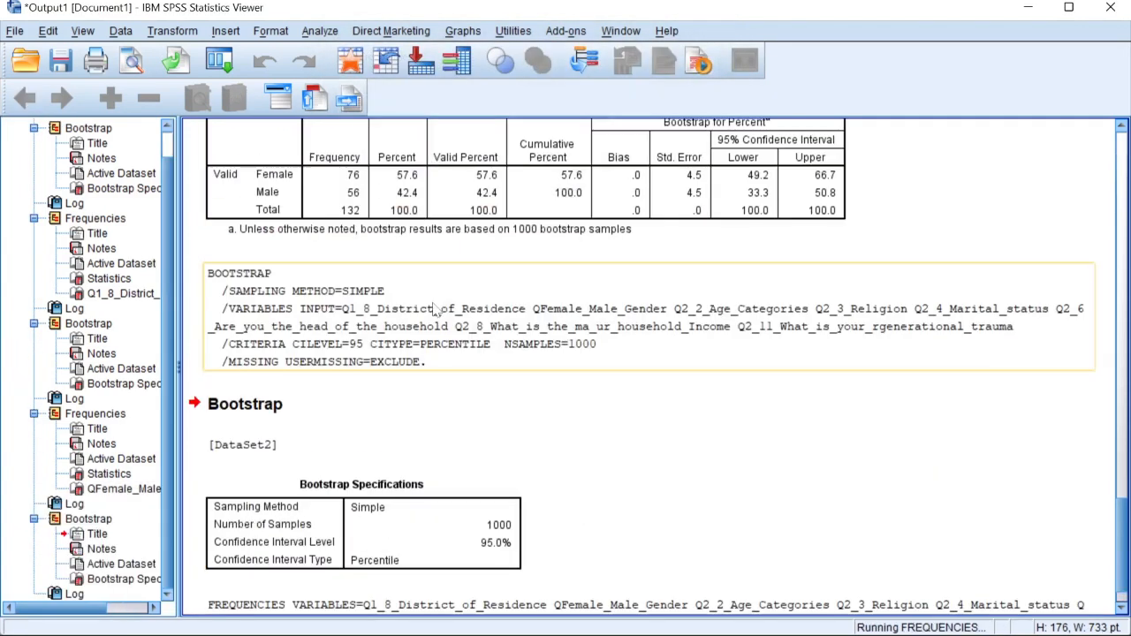
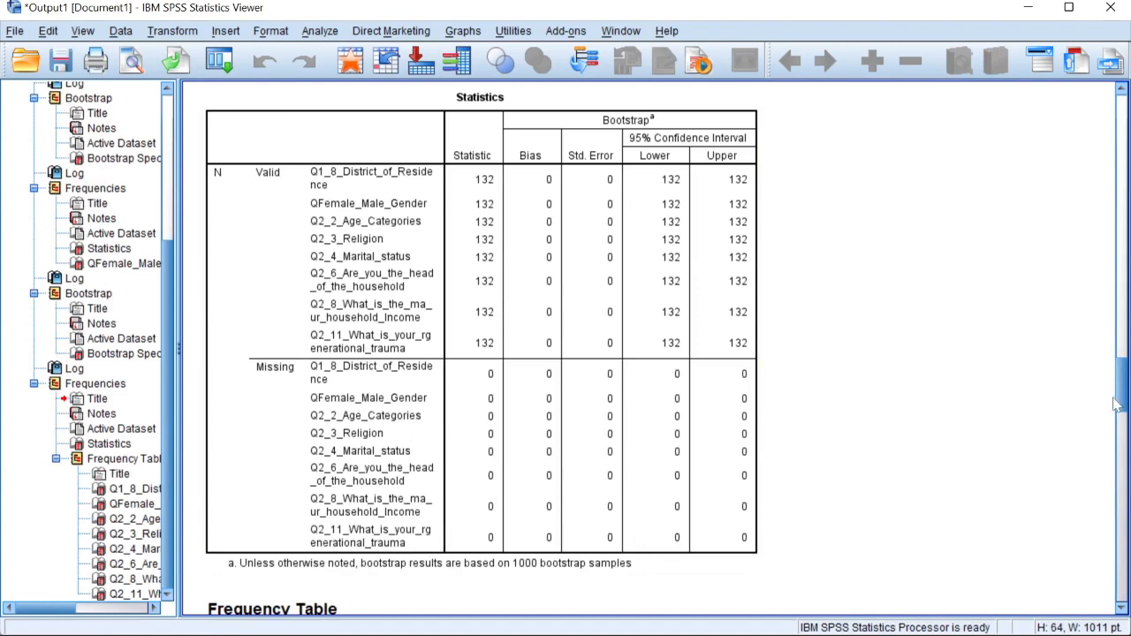
# Examine the district of residence, gender and age categories frequency tables in the new output.
pyautogui.moveTo(1120, 404); pyautogui.dragTo(1120, 443)
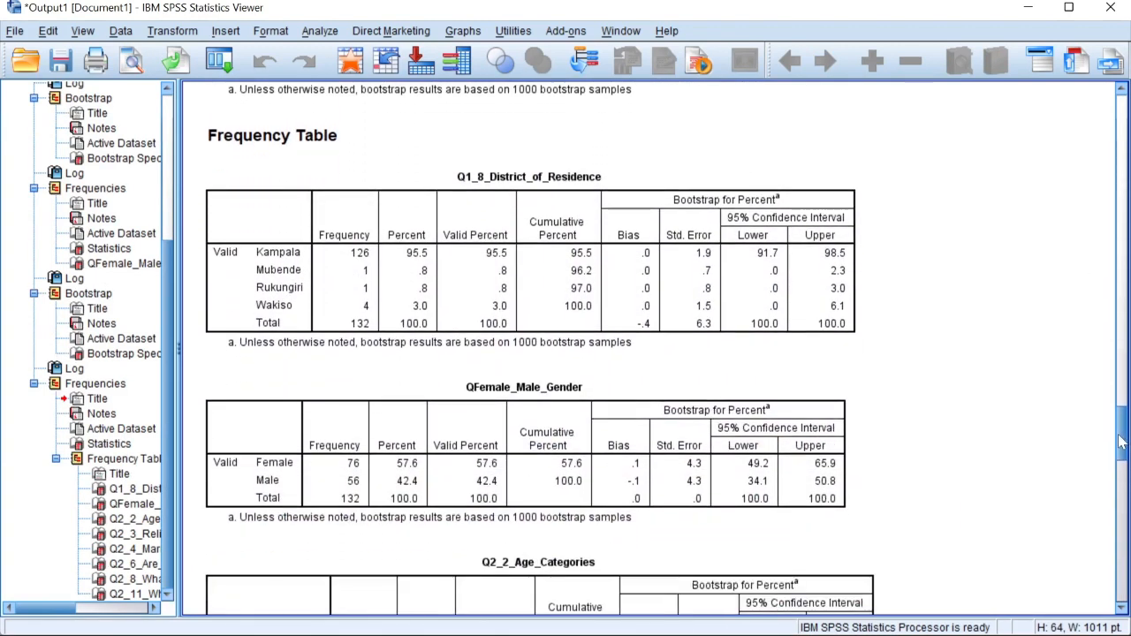
pyautogui.click(545, 243)
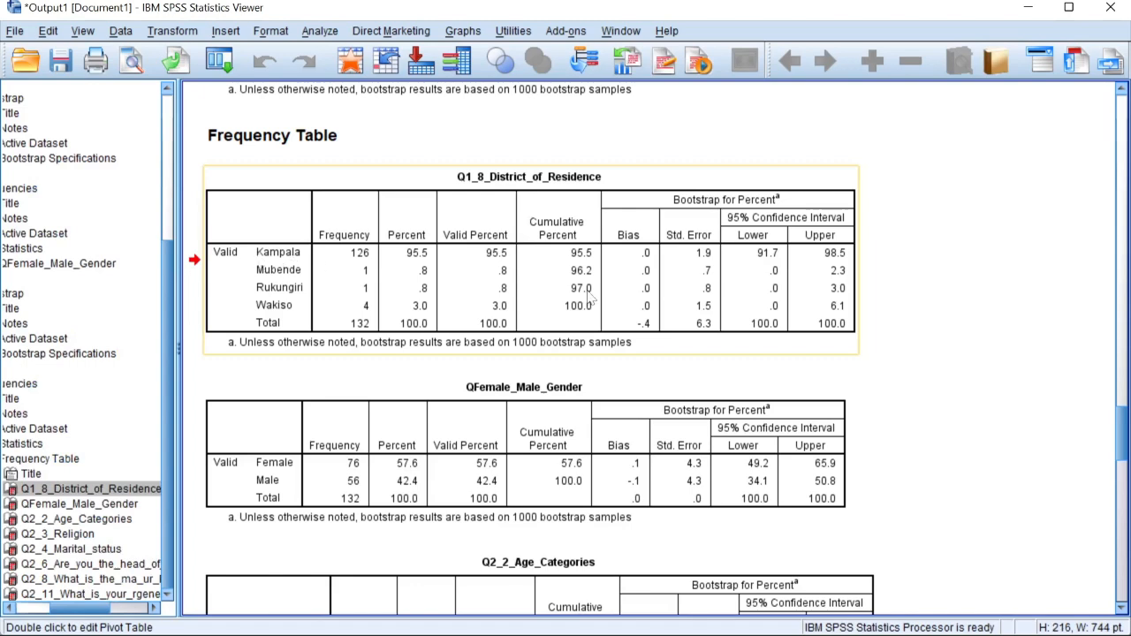
pyautogui.click(449, 433)
pyautogui.scroll(-3, 574, 442)
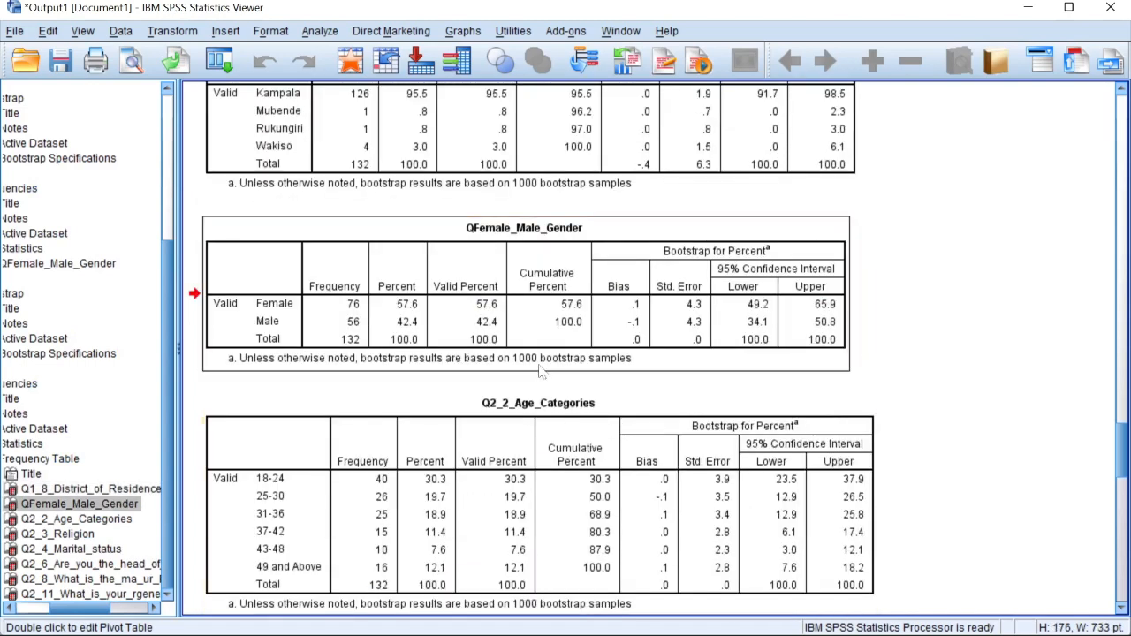
pyautogui.scroll(-2, 541, 372)
pyautogui.click(497, 399)
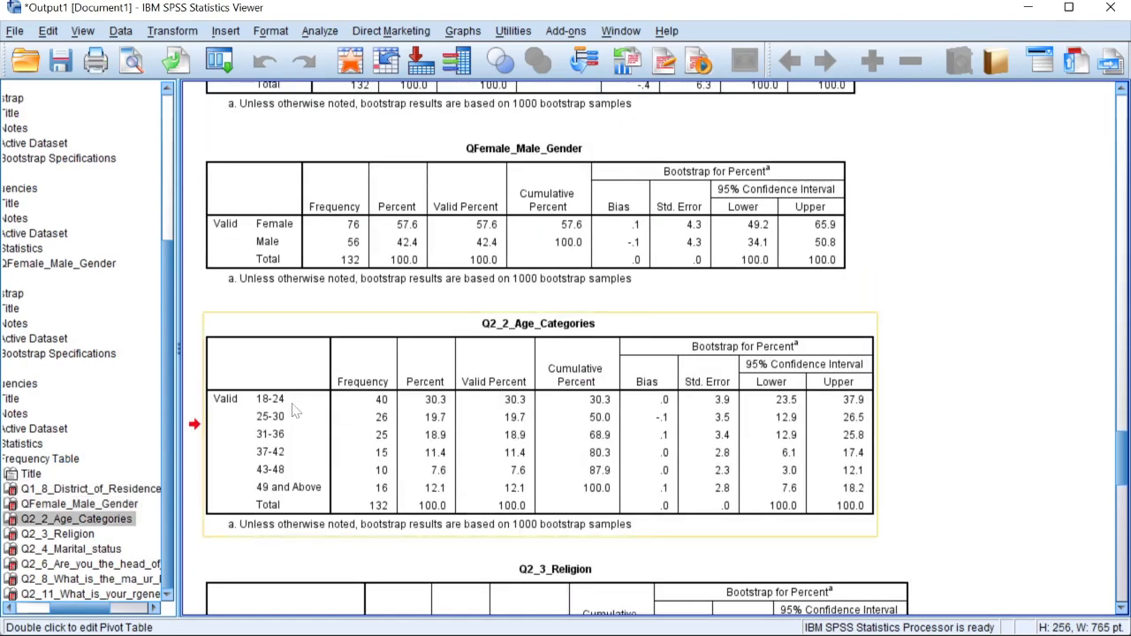
# Examine the religion, marital status and head of household frequency tables in the output.
pyautogui.scroll(-6, 742, 442)
pyautogui.click(755, 441)
pyautogui.scroll(-6, 755, 442)
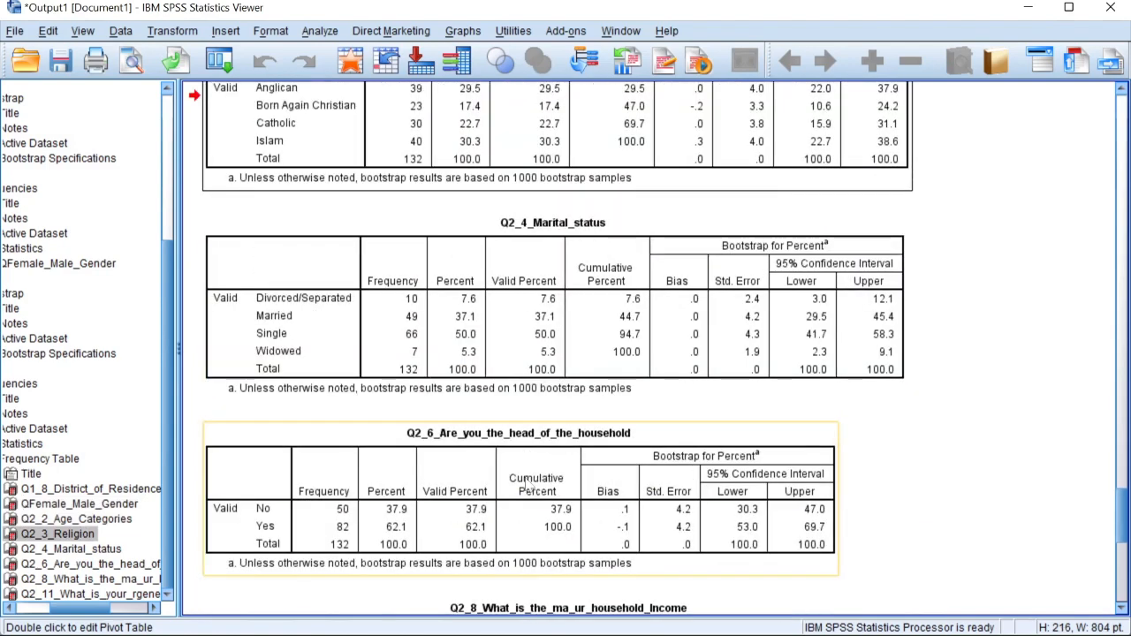
pyautogui.click(690, 455)
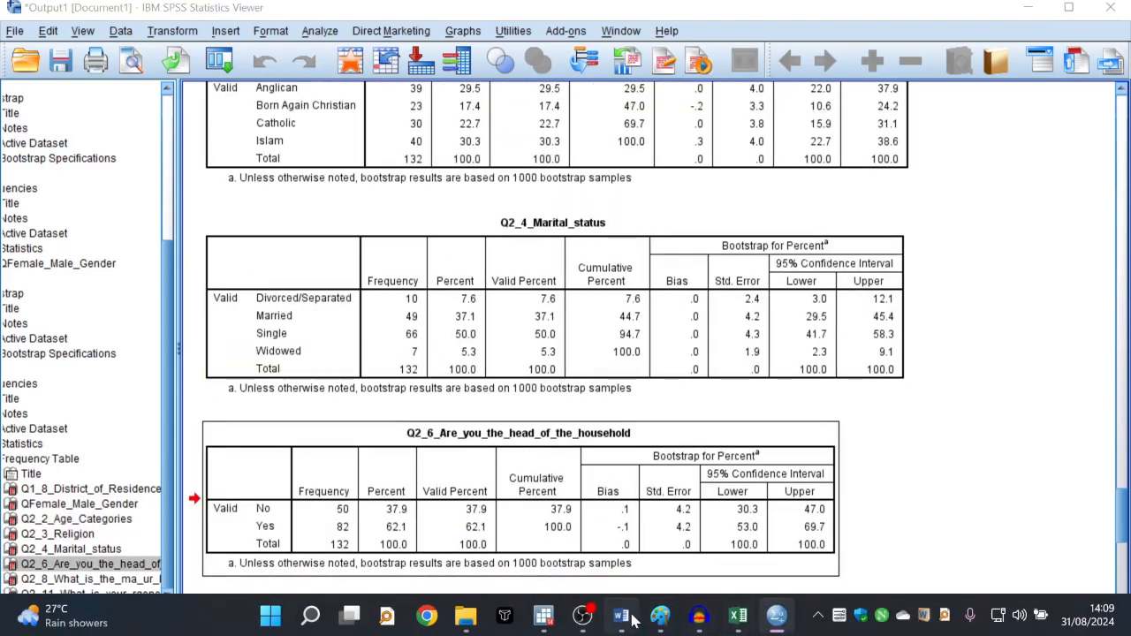
# Switch to the Project Write Up document in Word and look through Table 18 on the participants' socio-demographic characteristics and the text around it.
pyautogui.click(621, 628)
pyautogui.scroll(5, 565, 401)
pyautogui.click(571, 283)
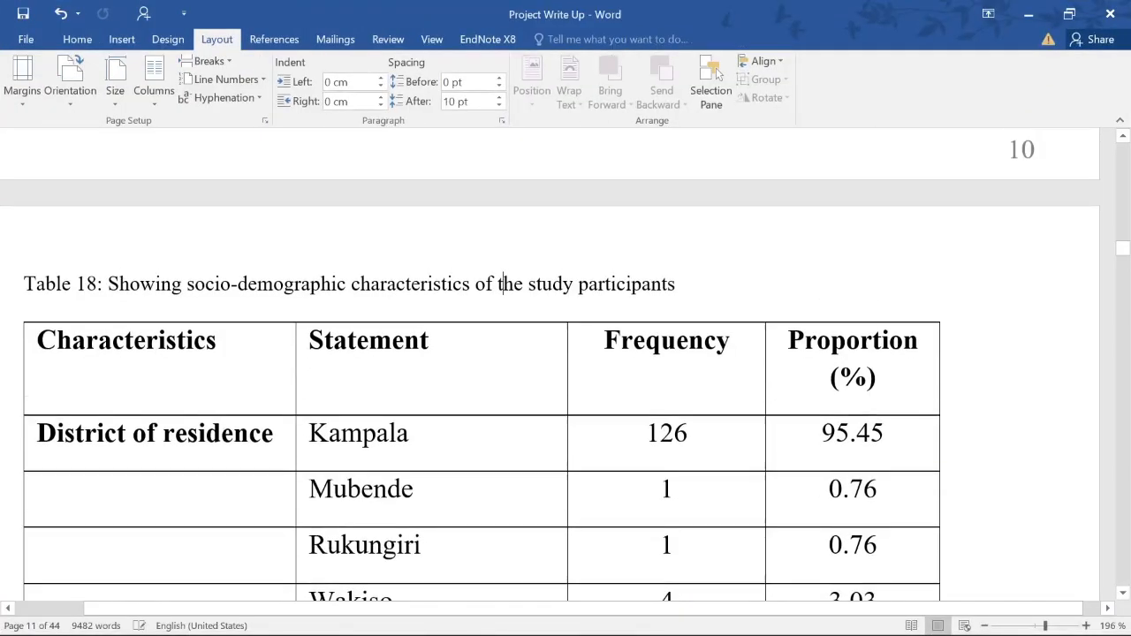
pyautogui.scroll(-4, 570, 282)
pyautogui.scroll(-10, 566, 362)
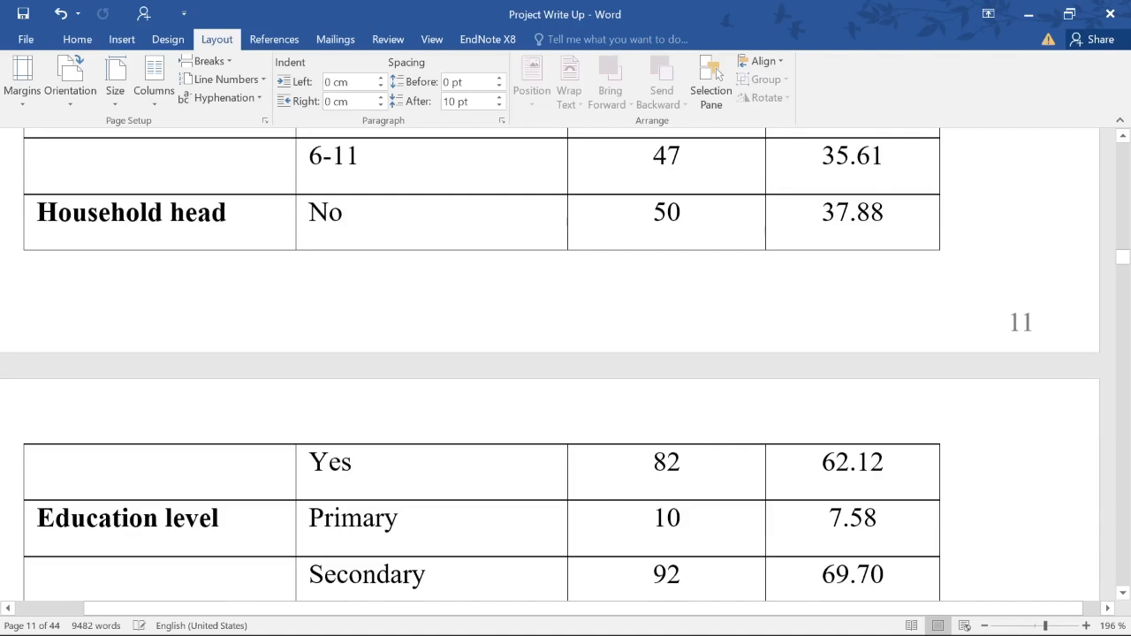
pyautogui.scroll(-8, 438, 354)
pyautogui.scroll(6, 438, 354)
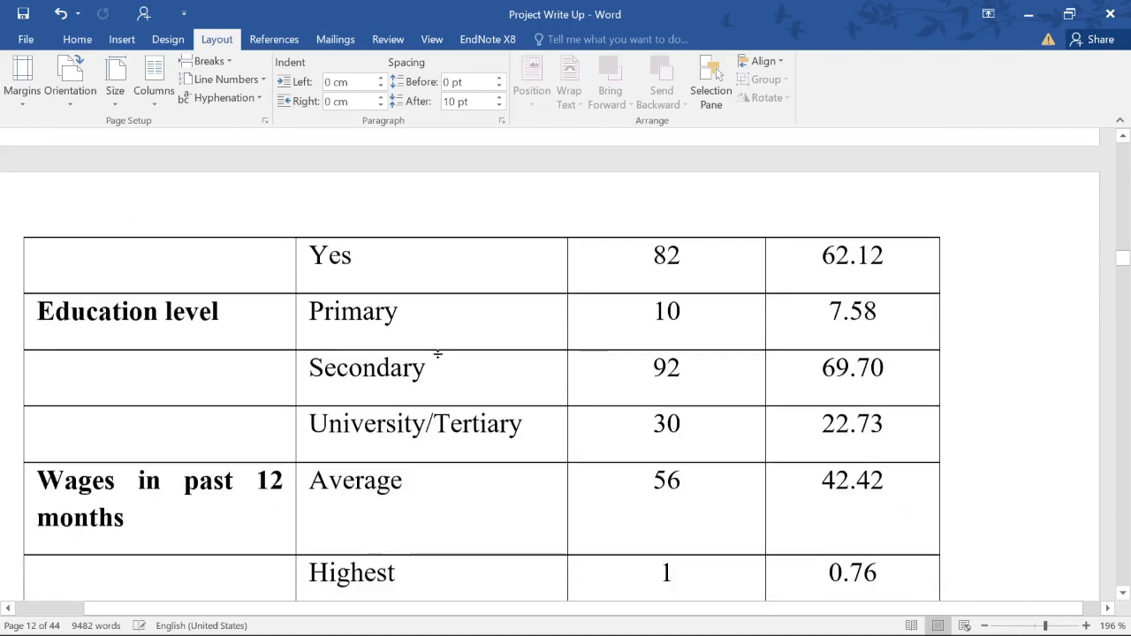
pyautogui.scroll(6, 437, 354)
pyautogui.scroll(-12, 416, 373)
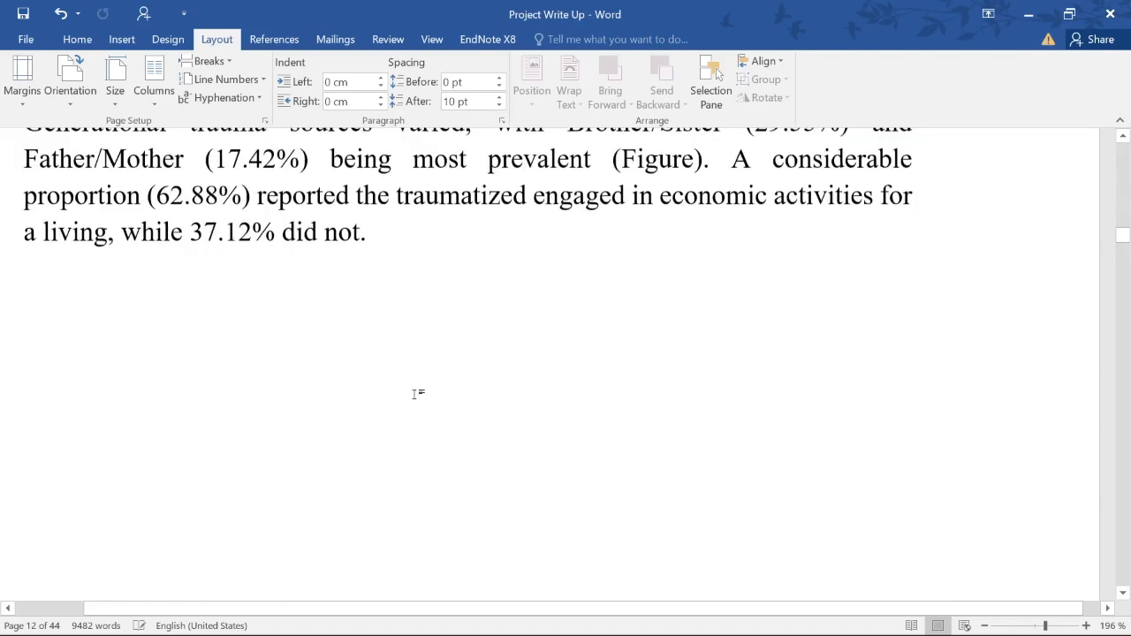
pyautogui.scroll(-6, 442, 354)
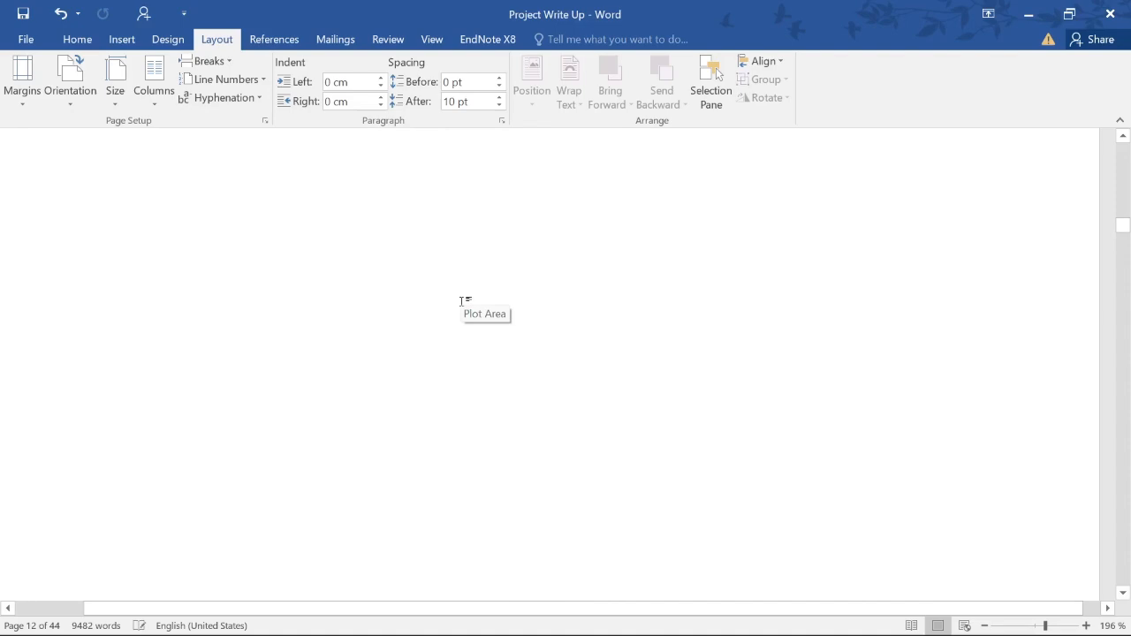
# Find the paragraph describing the participants' background characteristics and highlight the female percentage in its gender sentence.
pyautogui.scroll(5, 460, 302)
pyautogui.click(122, 40)
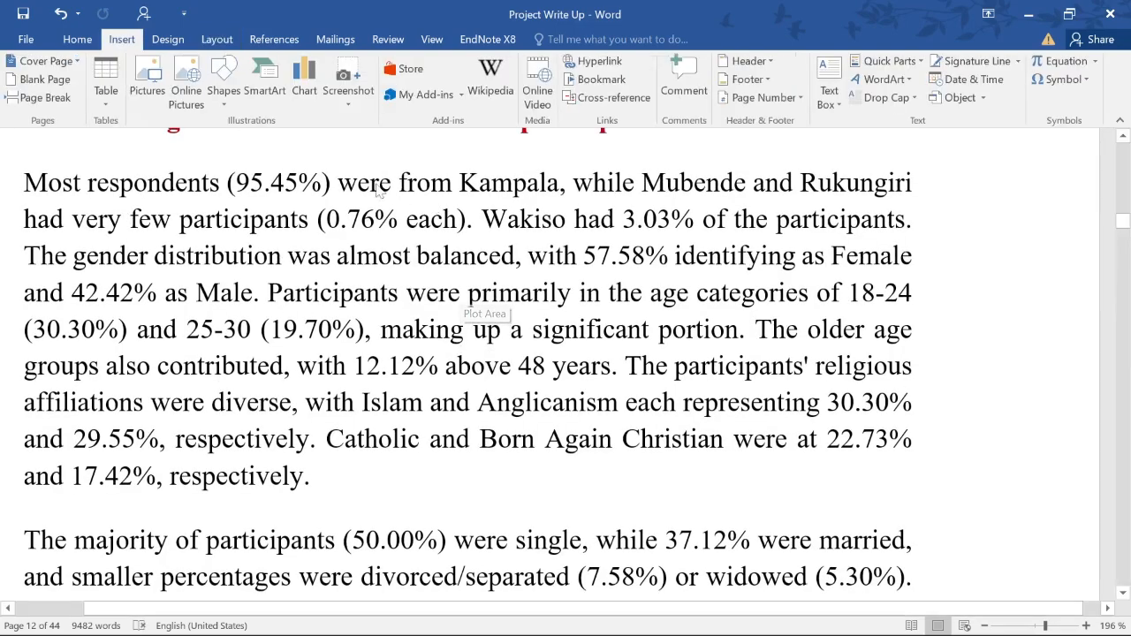
pyautogui.click(339, 183)
pyautogui.click(781, 263)
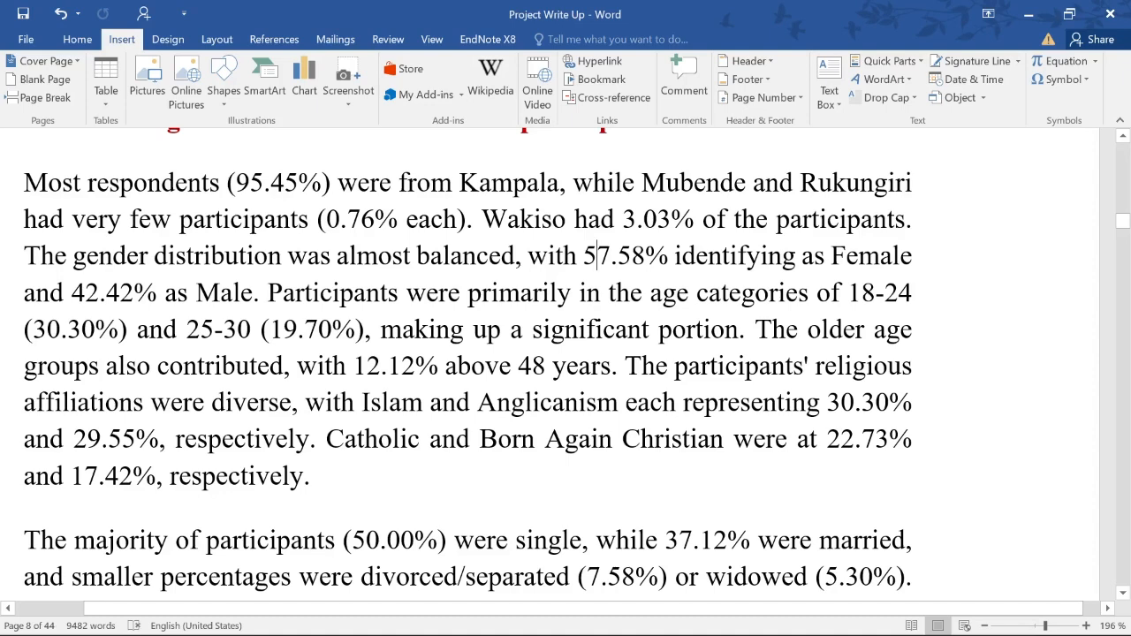
pyautogui.moveTo(583, 257); pyautogui.dragTo(645, 256)
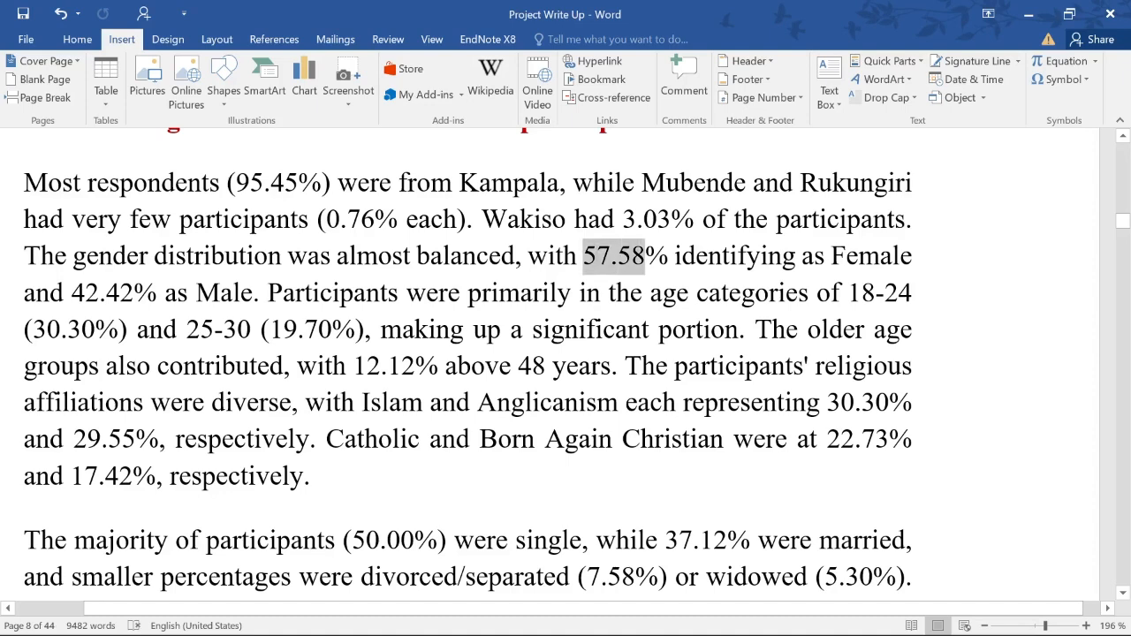
pyautogui.click(240, 255)
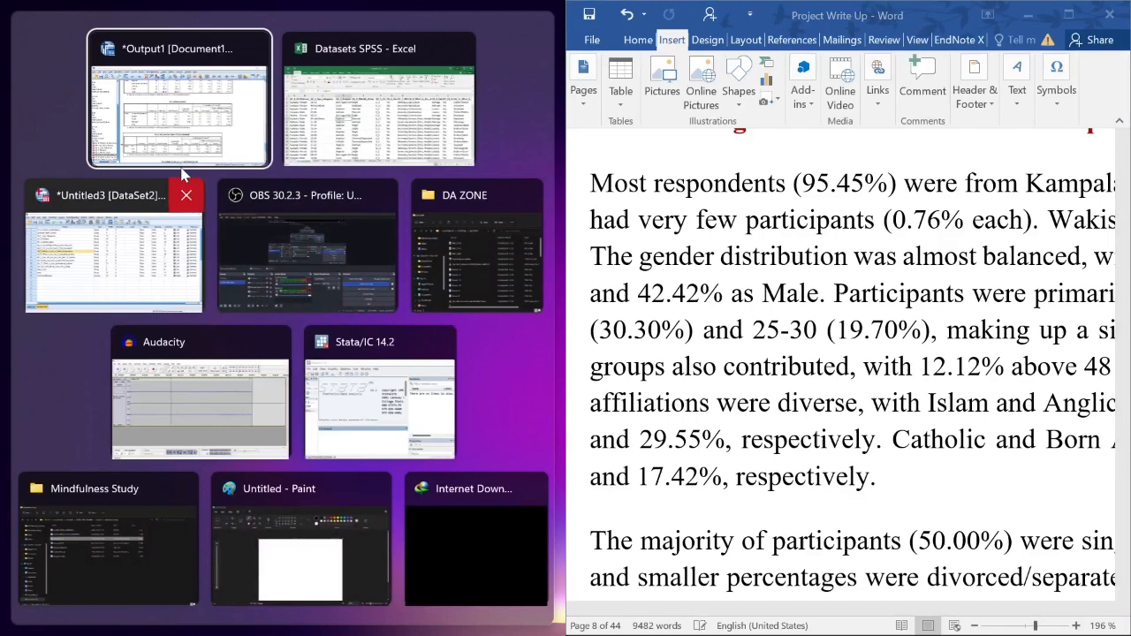
# Place the SPSS output window beside the Word write-up and narrow its outline pane to make room for the frequency tables.
pyautogui.click(193, 102)
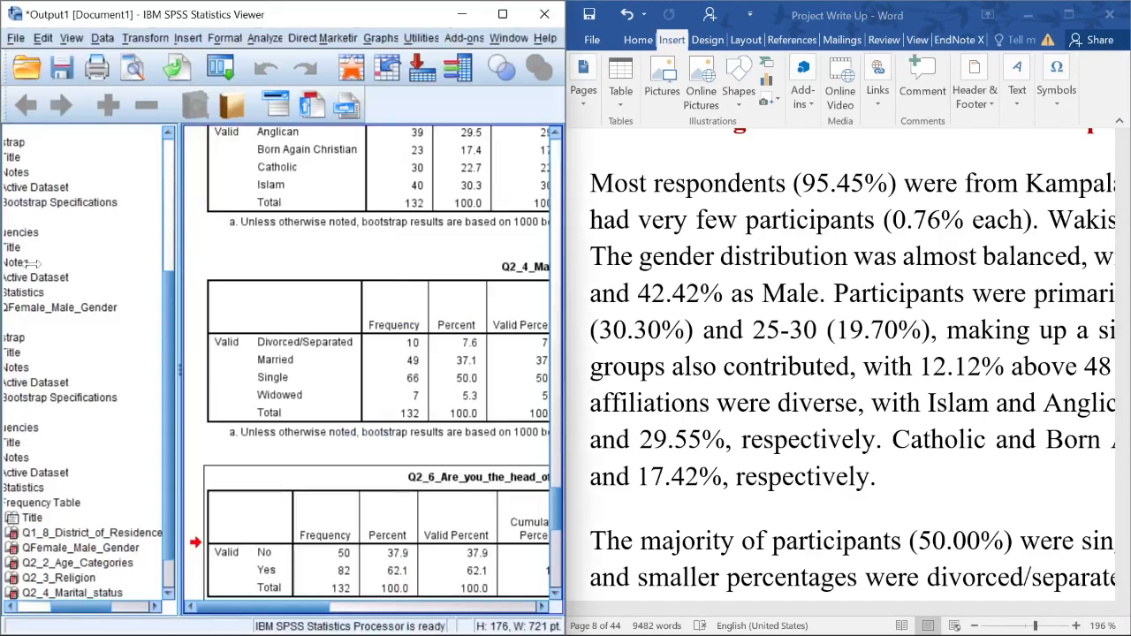
pyautogui.moveTo(31, 262); pyautogui.dragTo(30, 263)
pyautogui.scroll(10, 433, 354)
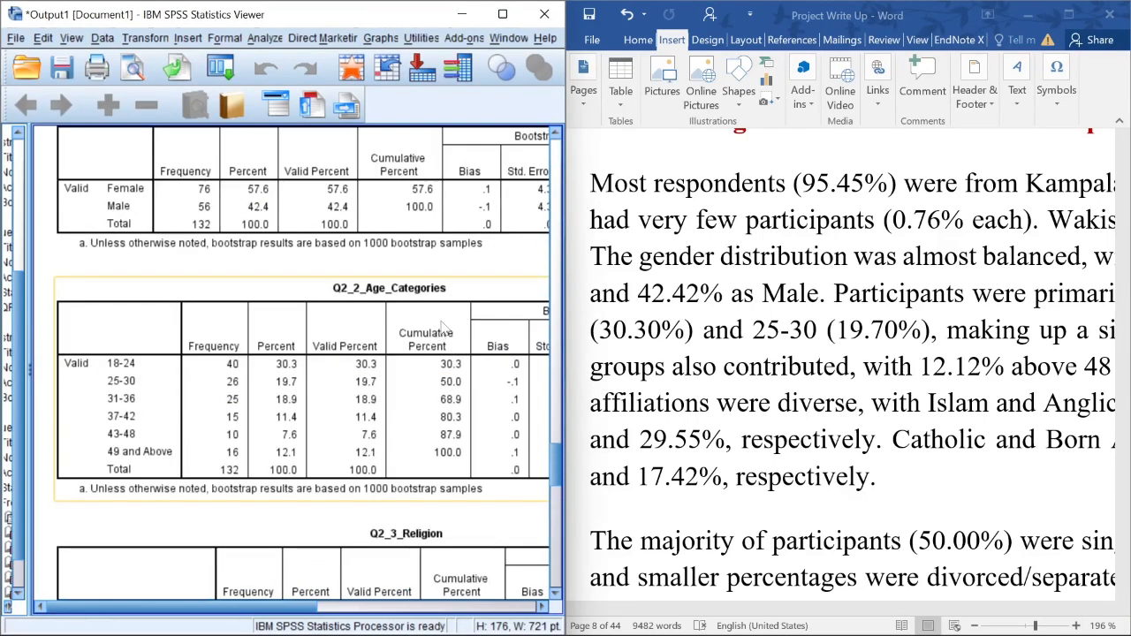
pyautogui.scroll(-3, 446, 327)
# Zoom the write-up out to 96% so the full width of the background characteristics text fits beside the output.
pyautogui.click(928, 375)
pyautogui.scroll(-3, 928, 375)
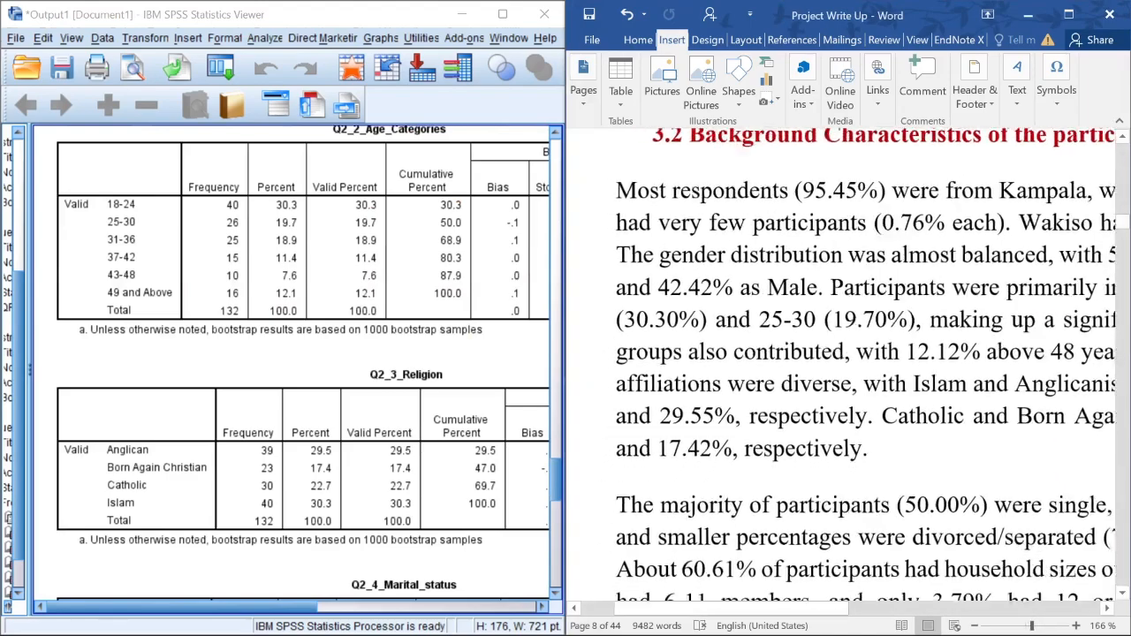
pyautogui.scroll(-2, 928, 375)
pyautogui.click(196, 468)
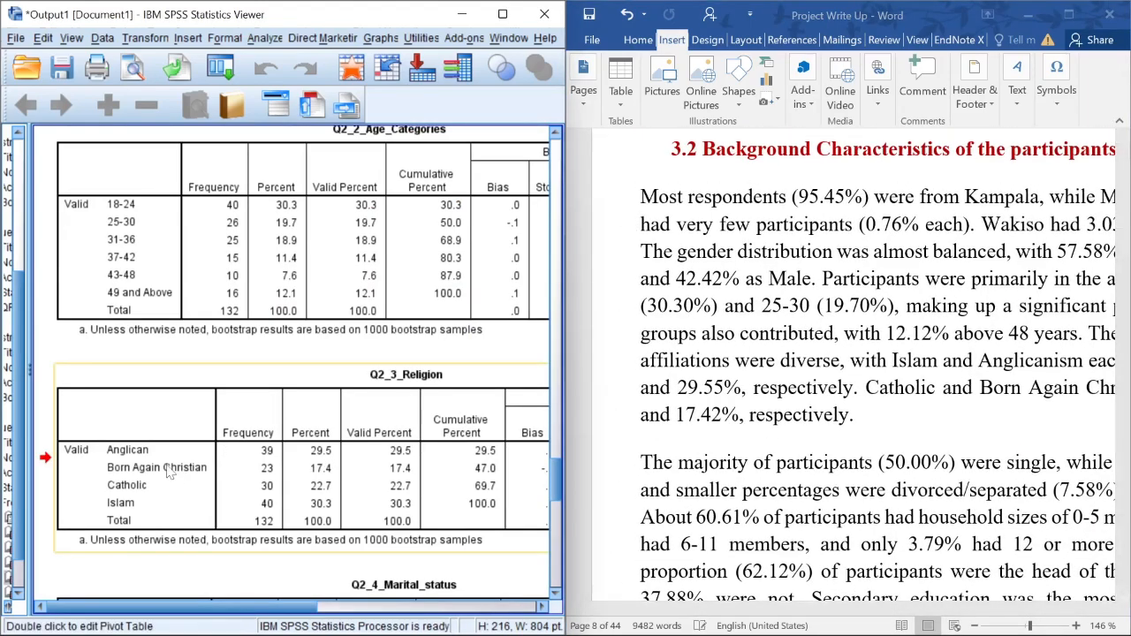
pyautogui.click(923, 414)
pyautogui.scroll(-3, 842, 428)
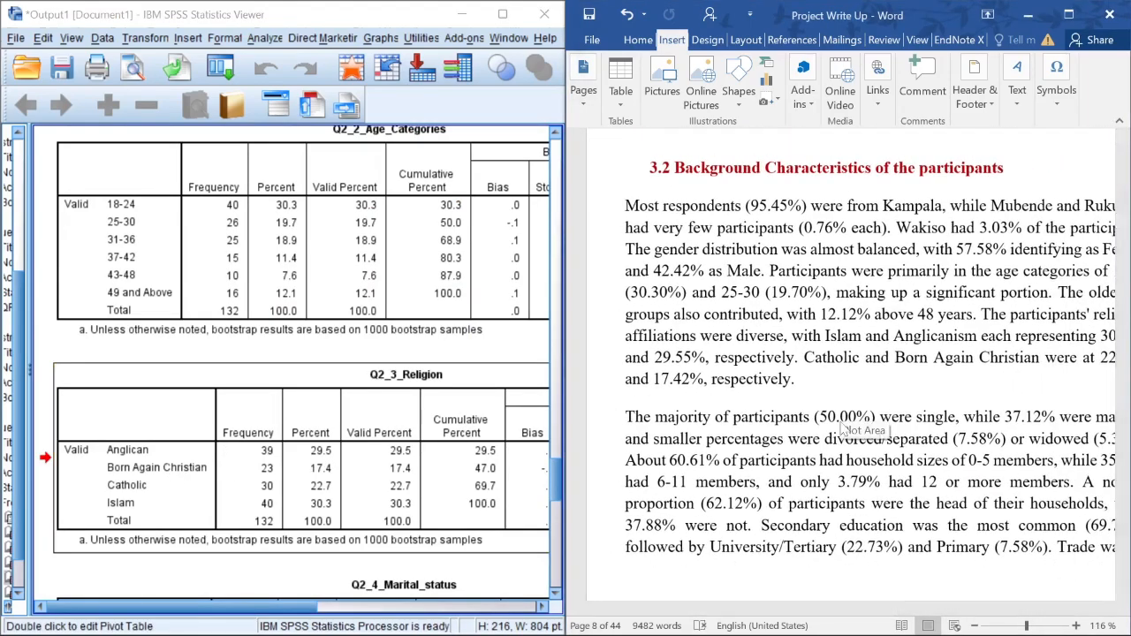
pyautogui.scroll(-2, 842, 427)
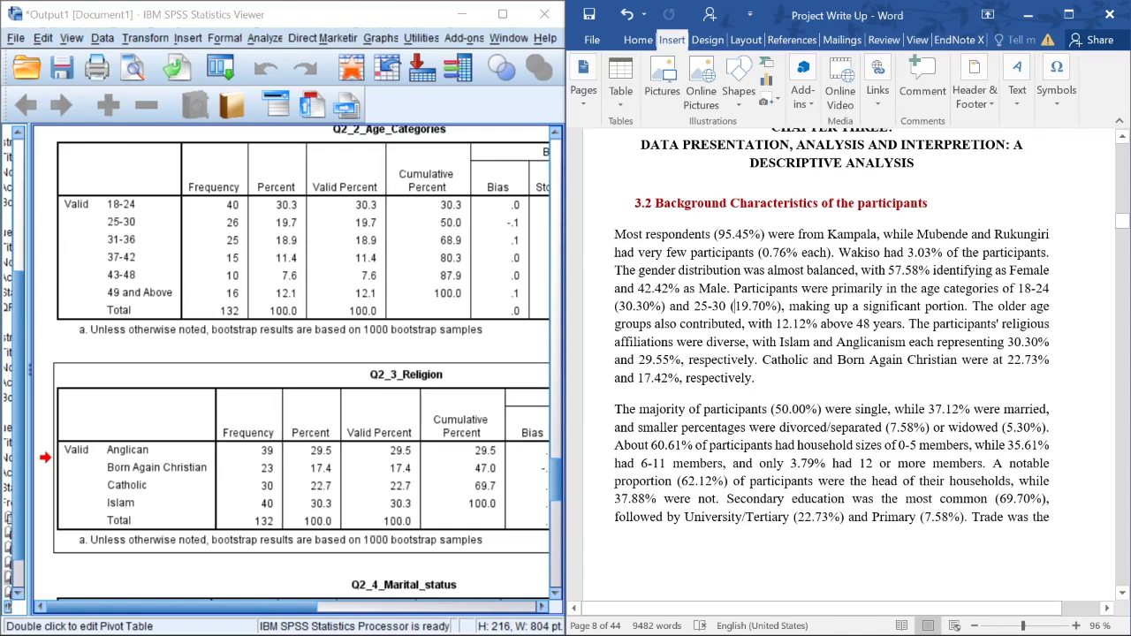
# Compare the write-up's percentages for Islam, Anglicanism, Catholic and Born Again Christian with the religion frequency table.
pyautogui.moveTo(909, 323); pyautogui.dragTo(1049, 323)
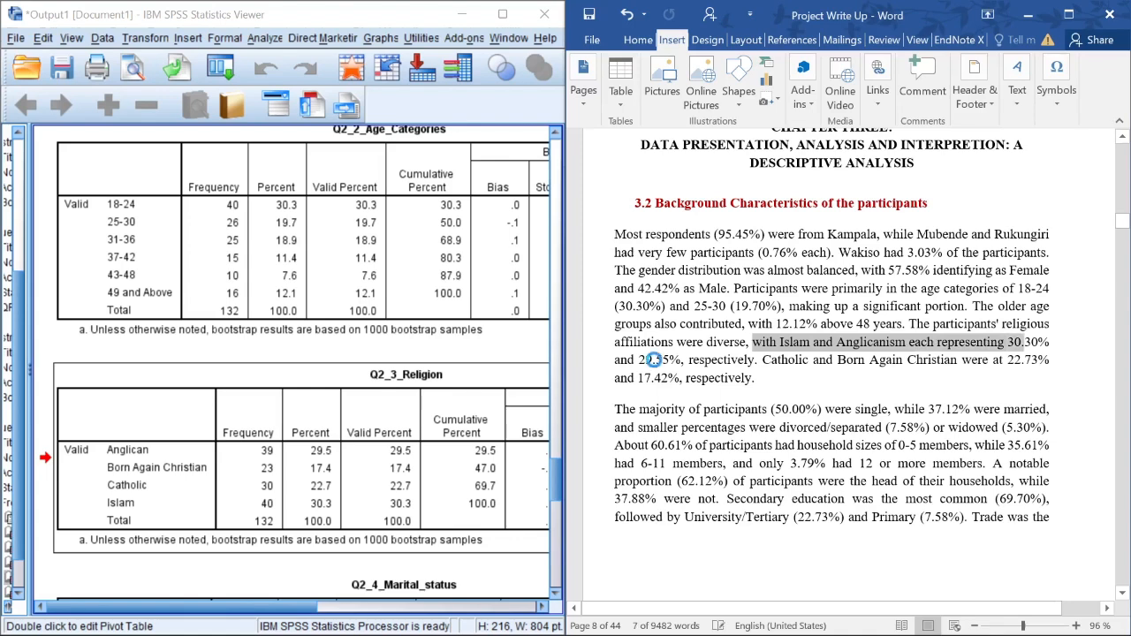
pyautogui.moveTo(780, 342); pyautogui.dragTo(905, 342)
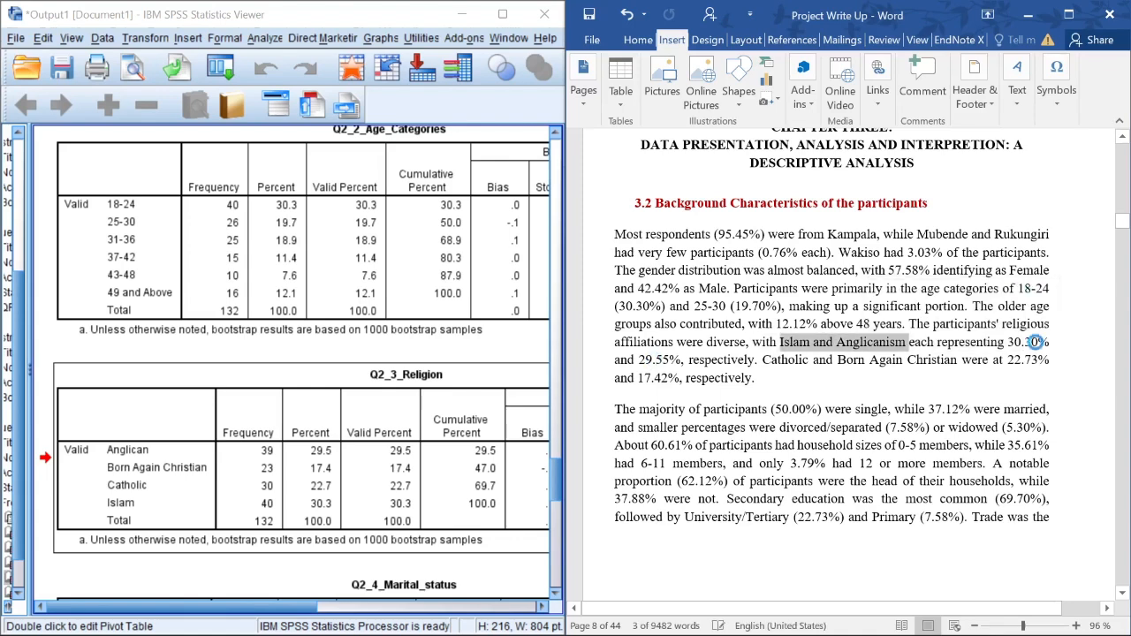
pyautogui.click(126, 493)
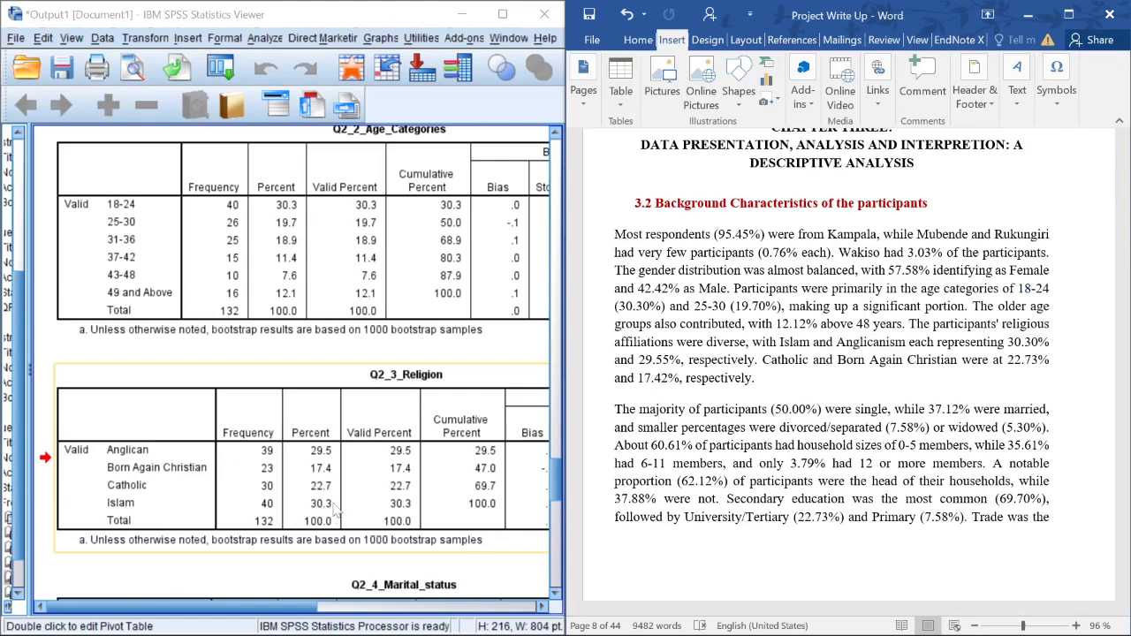
pyautogui.click(721, 445)
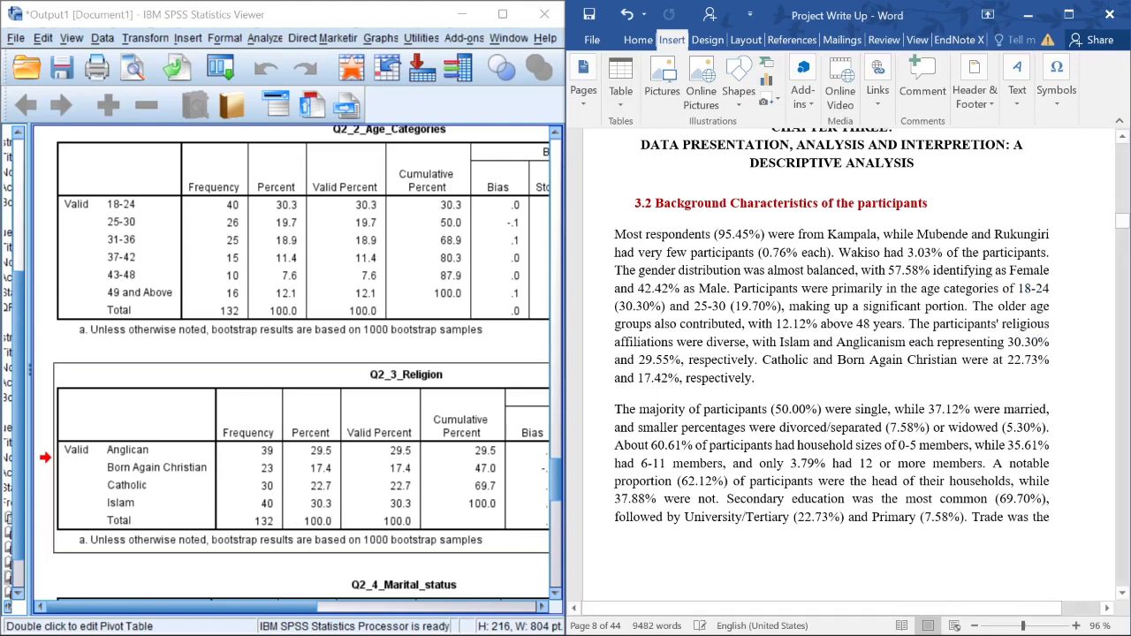
pyautogui.moveTo(762, 359); pyautogui.dragTo(989, 359)
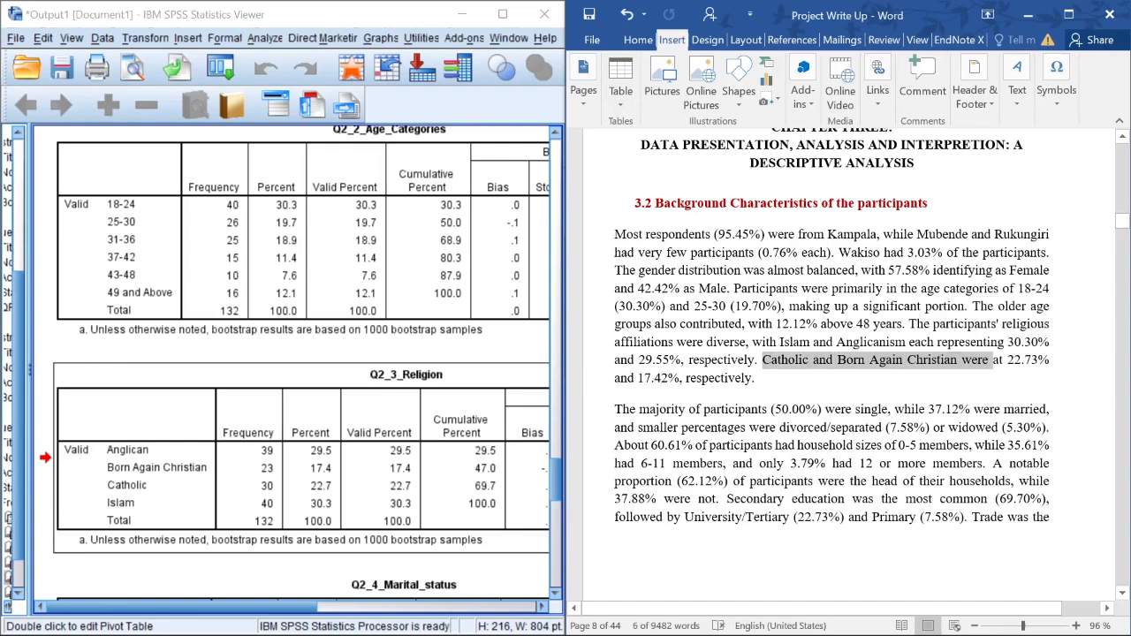
pyautogui.click(773, 365)
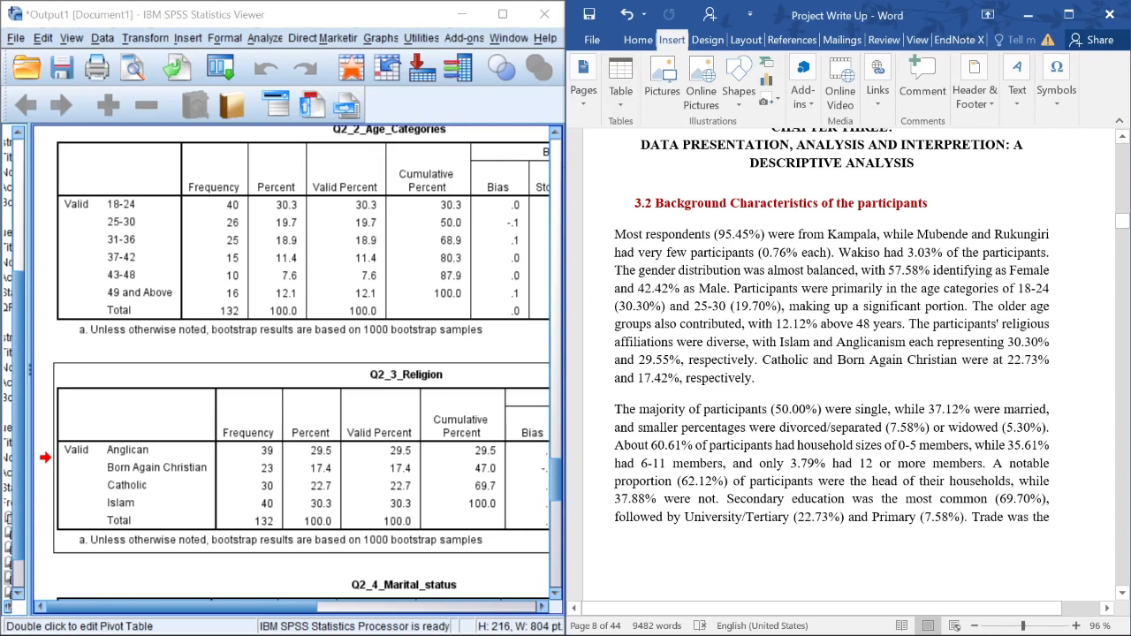
pyautogui.doubleClick(1022, 360)
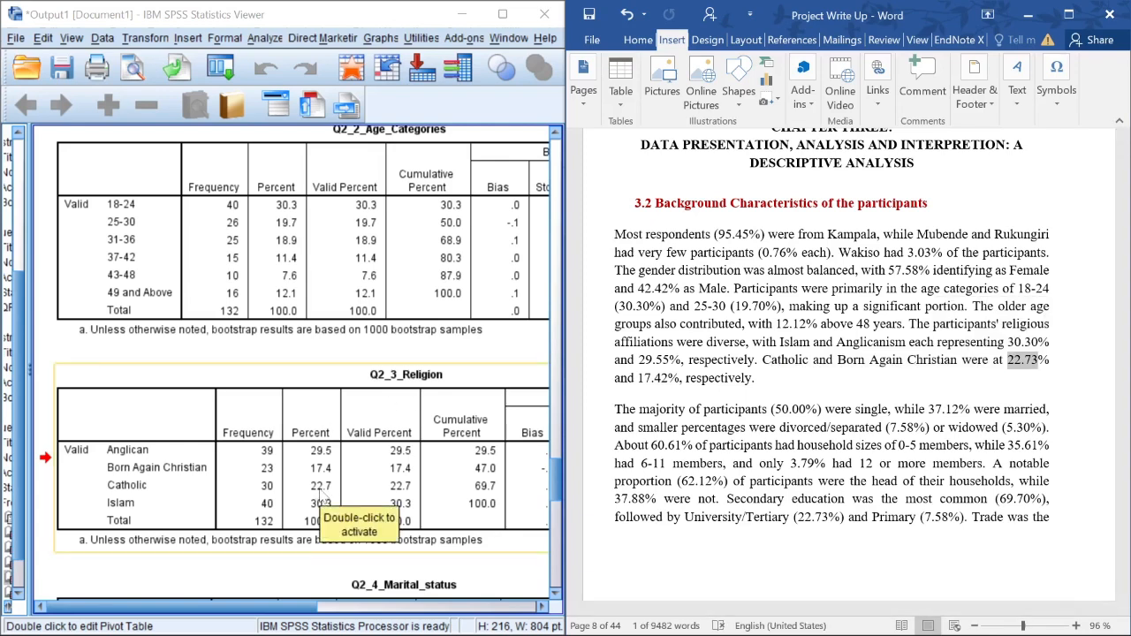
pyautogui.click(321, 496)
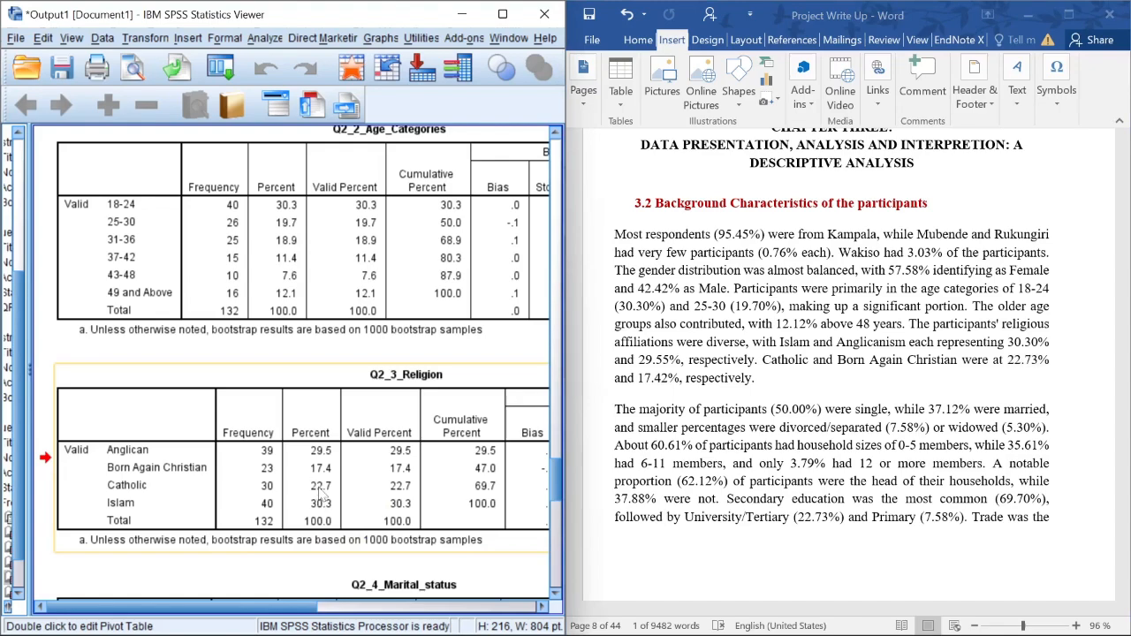
# Look through the output's frequency tables from district of residence to generational trauma alongside the written interpretation.
pyautogui.scroll(-10, 323, 491)
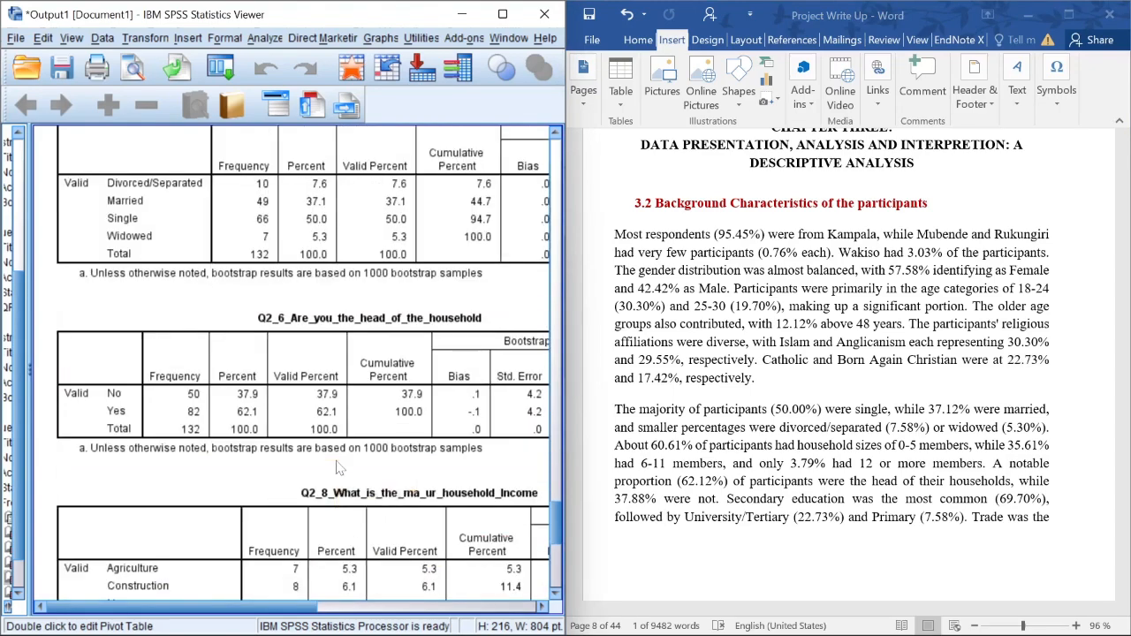
pyautogui.click(821, 389)
pyautogui.scroll(-1, 822, 389)
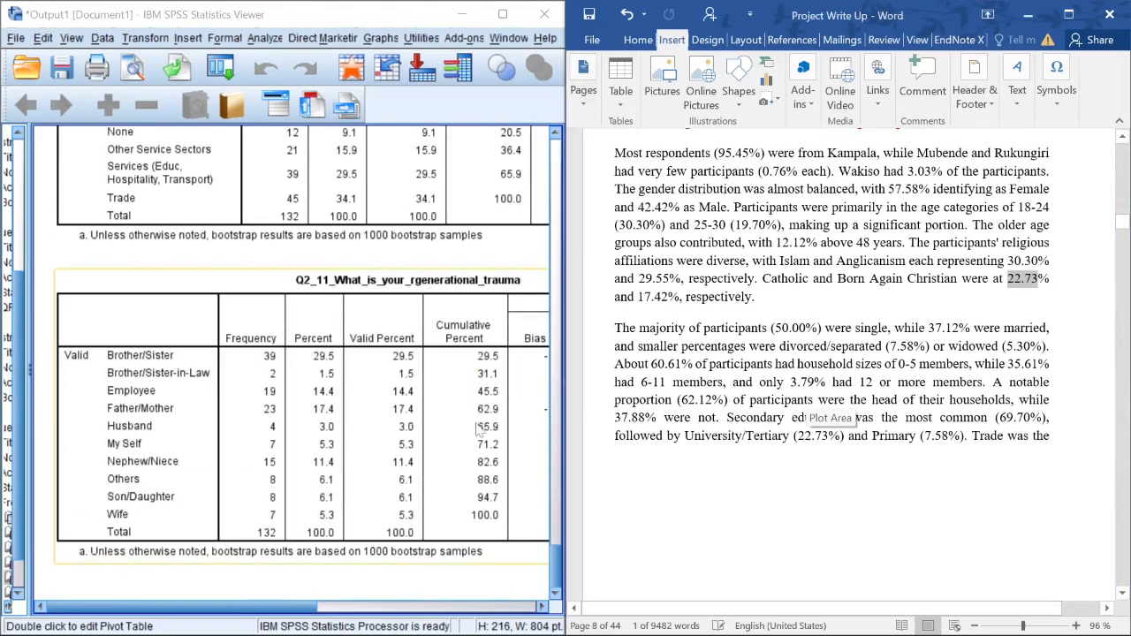
pyautogui.scroll(15, 398, 380)
pyautogui.scroll(6, 398, 380)
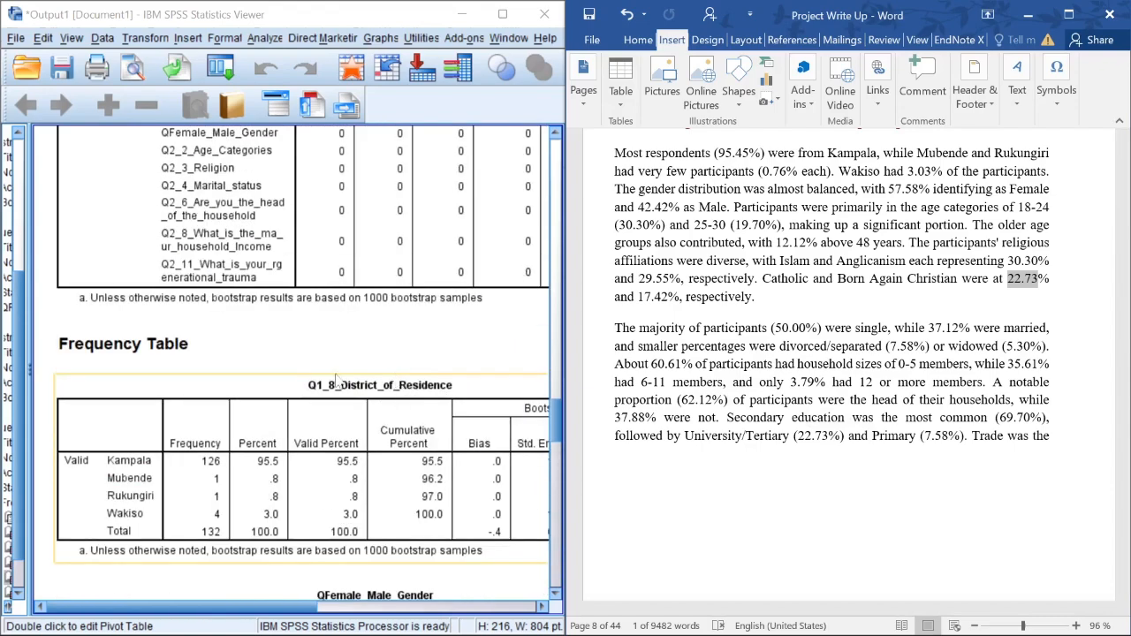
pyautogui.scroll(-12, 336, 367)
pyautogui.scroll(4, 274, 353)
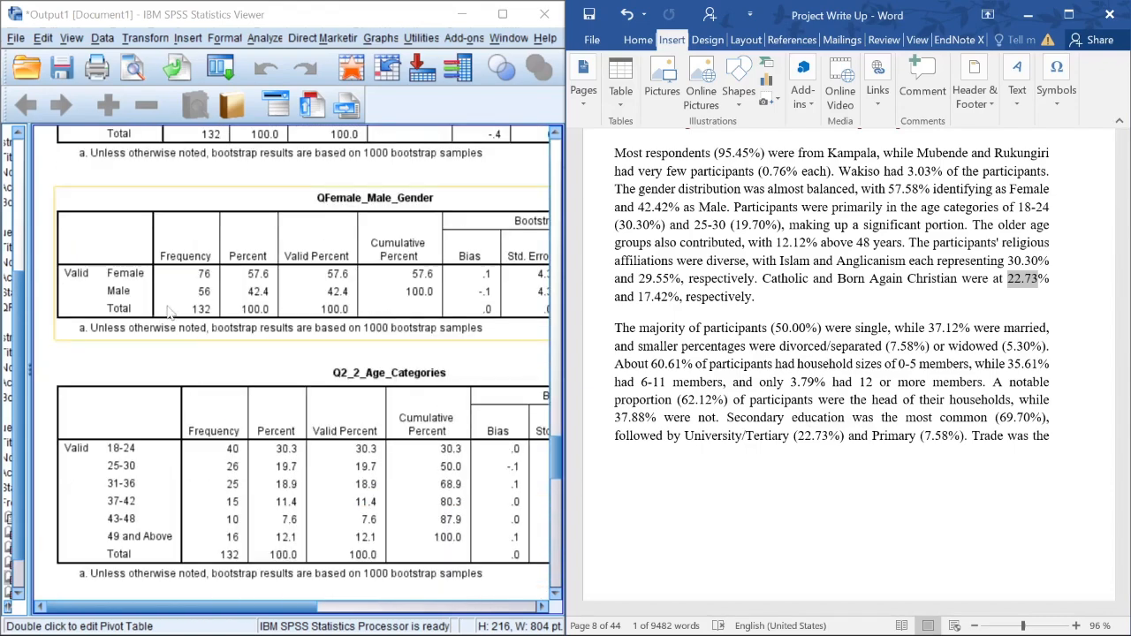
pyautogui.scroll(-3, 256, 380)
pyautogui.scroll(-11, 215, 397)
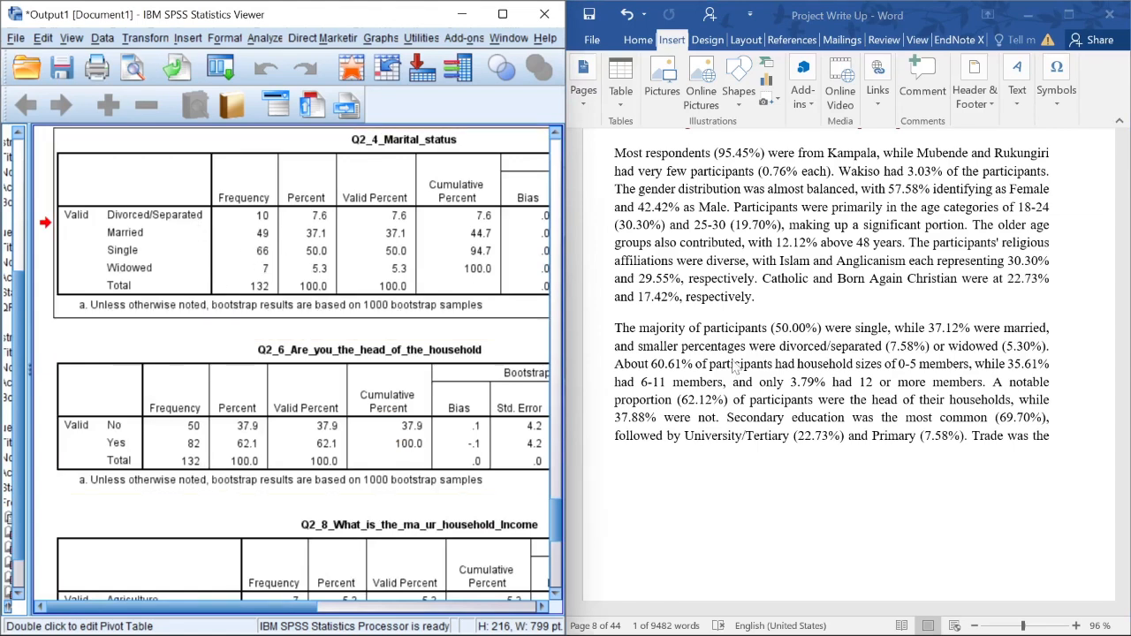
# Compare the single and married percentages in the write-up's second paragraph with the marital status frequency table.
pyautogui.click(925, 330)
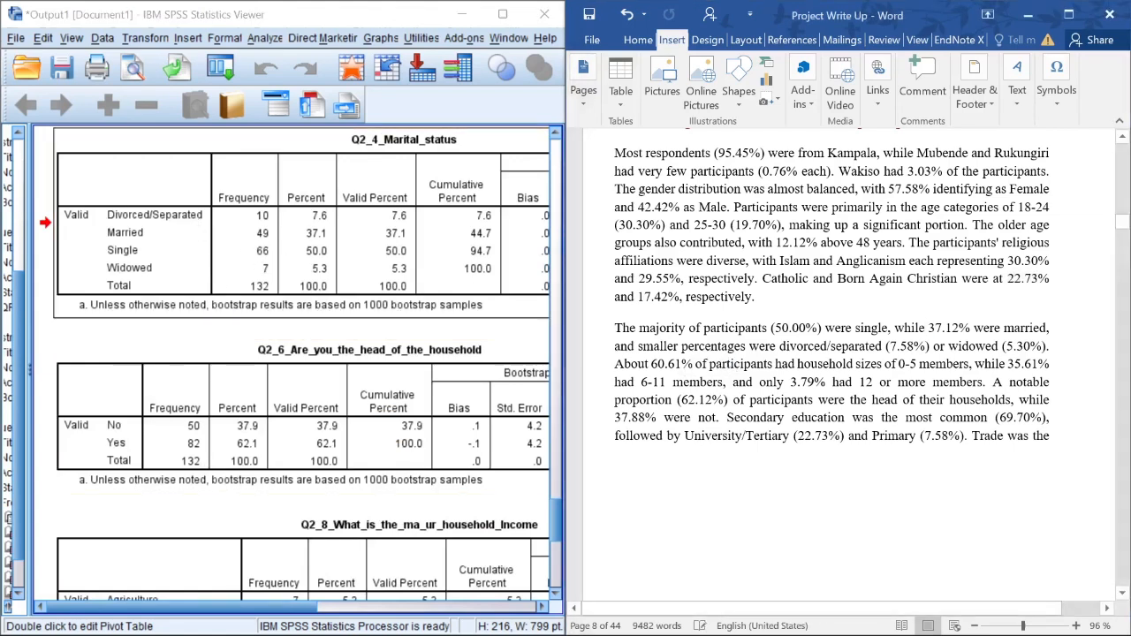
pyautogui.moveTo(616, 328); pyautogui.dragTo(887, 329)
pyautogui.doubleClick(943, 327)
pyautogui.click(393, 303)
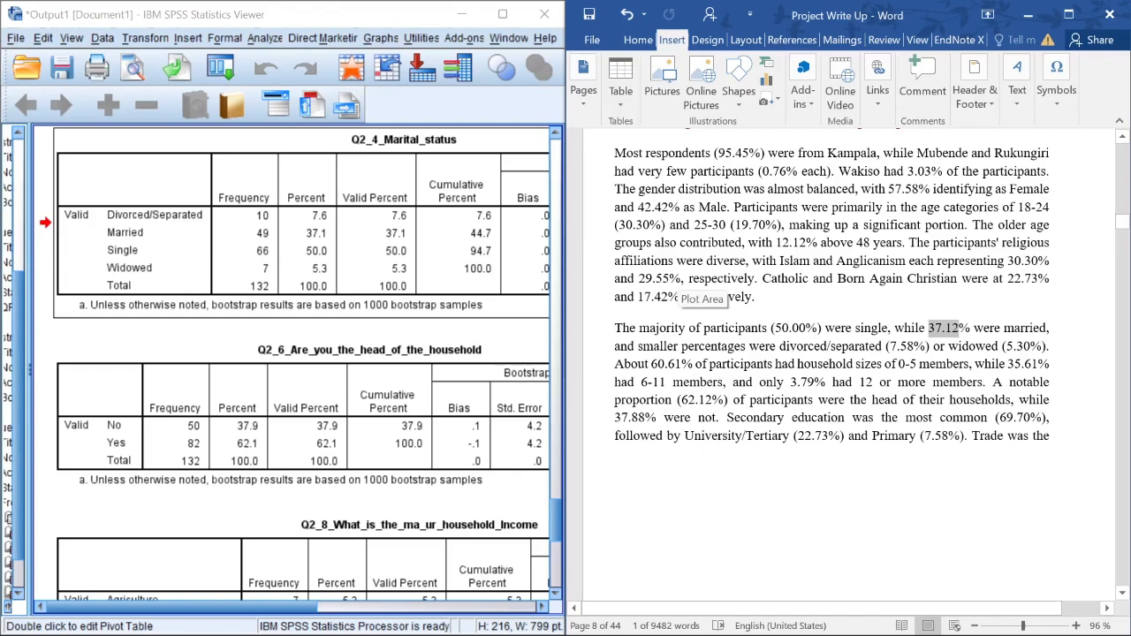
pyautogui.click(756, 278)
pyautogui.scroll(1, 831, 353)
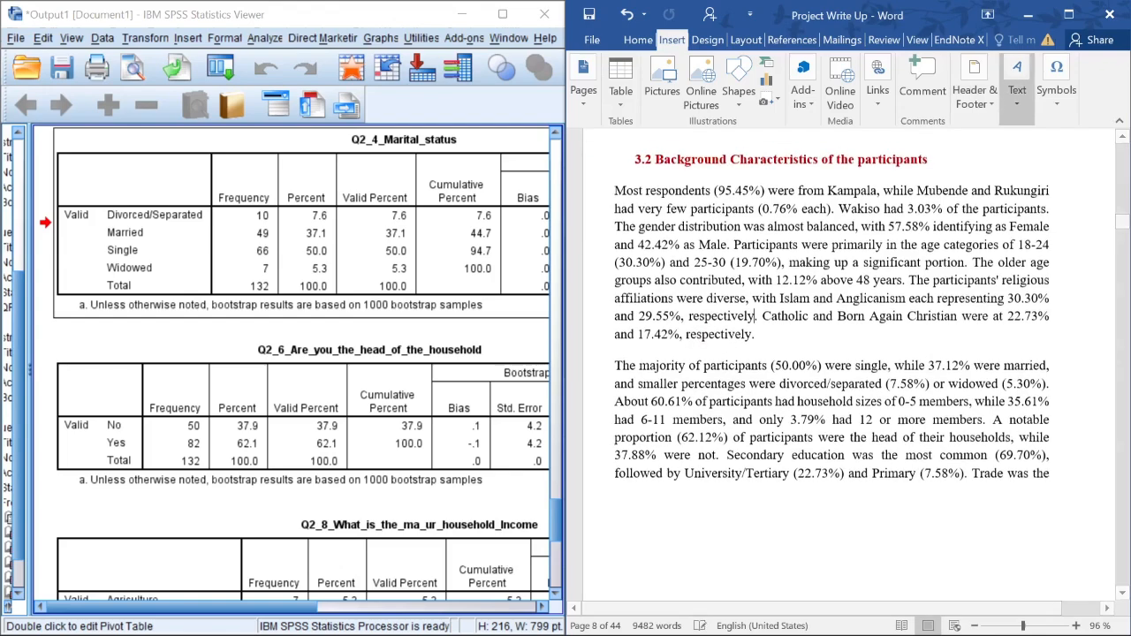
# Maximize the Word write-up and view the Figure 16 bar chart of respondents' occupations.
pyautogui.click(1080, 15)
pyautogui.scroll(9, 578, 265)
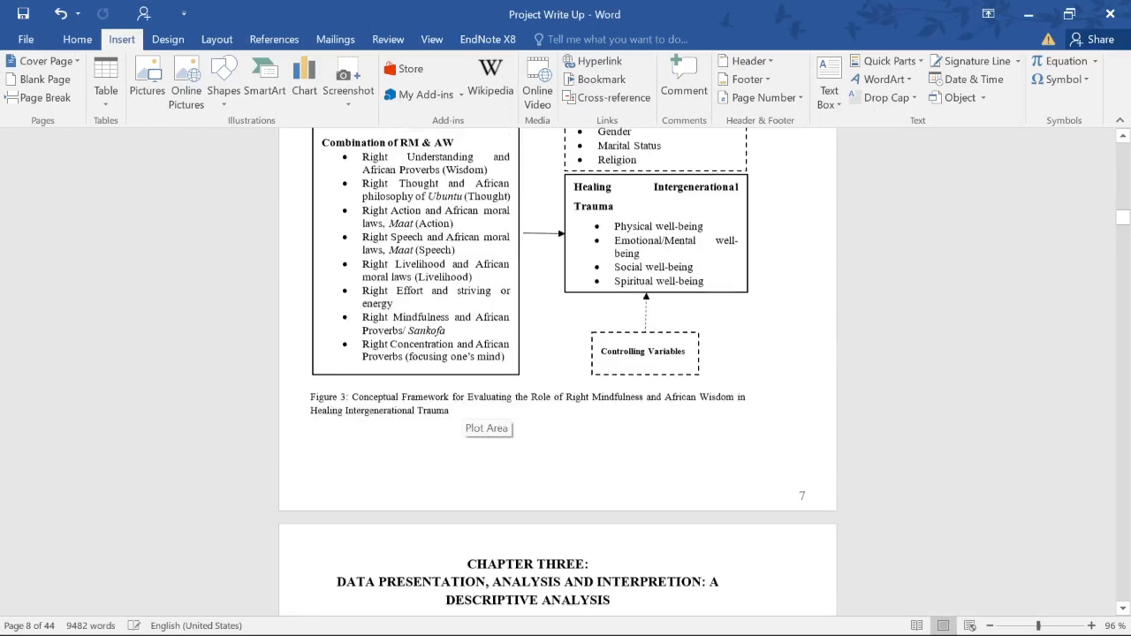
pyautogui.scroll(-6, 577, 265)
pyautogui.scroll(-20, 468, 309)
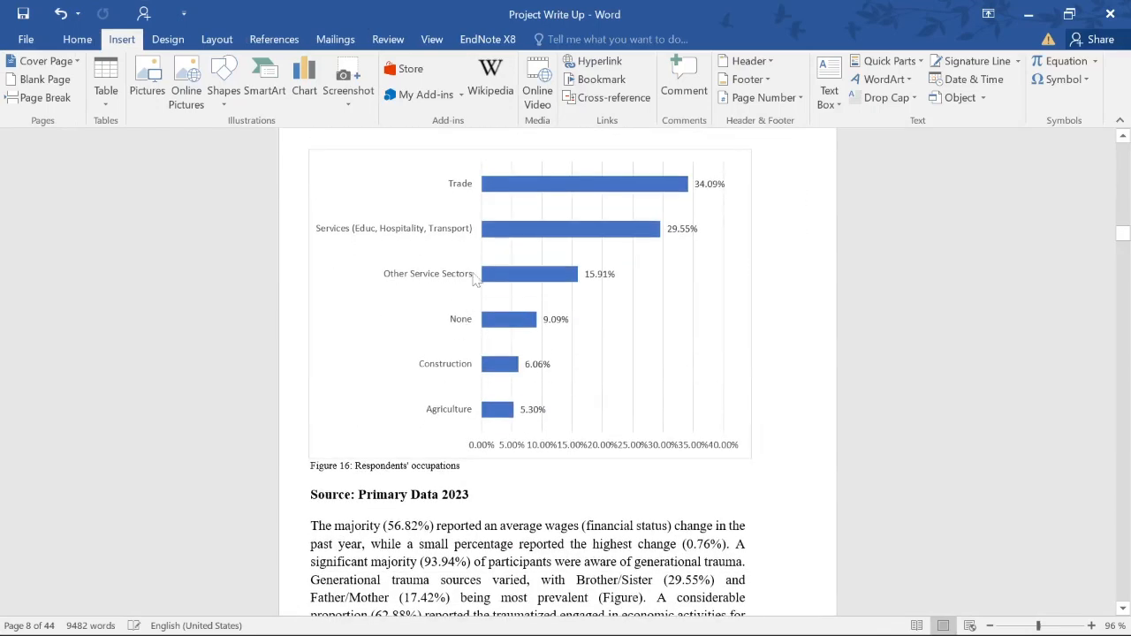
# Examine the category percentages in the Figure 16 occupations chart and the paragraph beneath it.
pyautogui.click(460, 300)
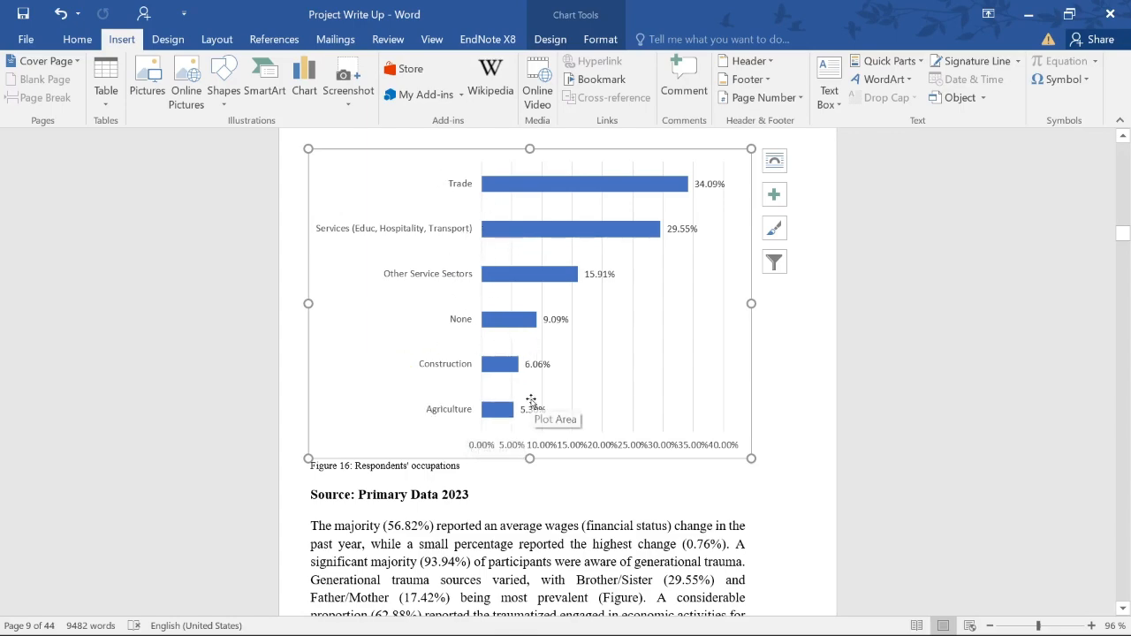
pyautogui.scroll(-3, 530, 404)
pyautogui.scroll(2, 566, 398)
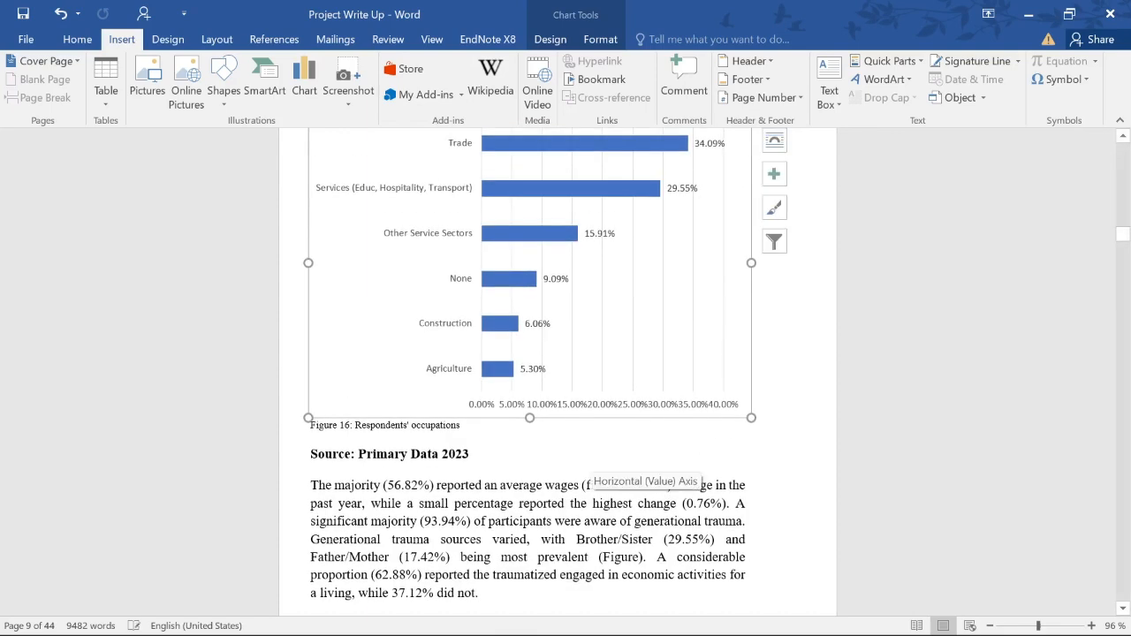
pyautogui.scroll(1, 531, 415)
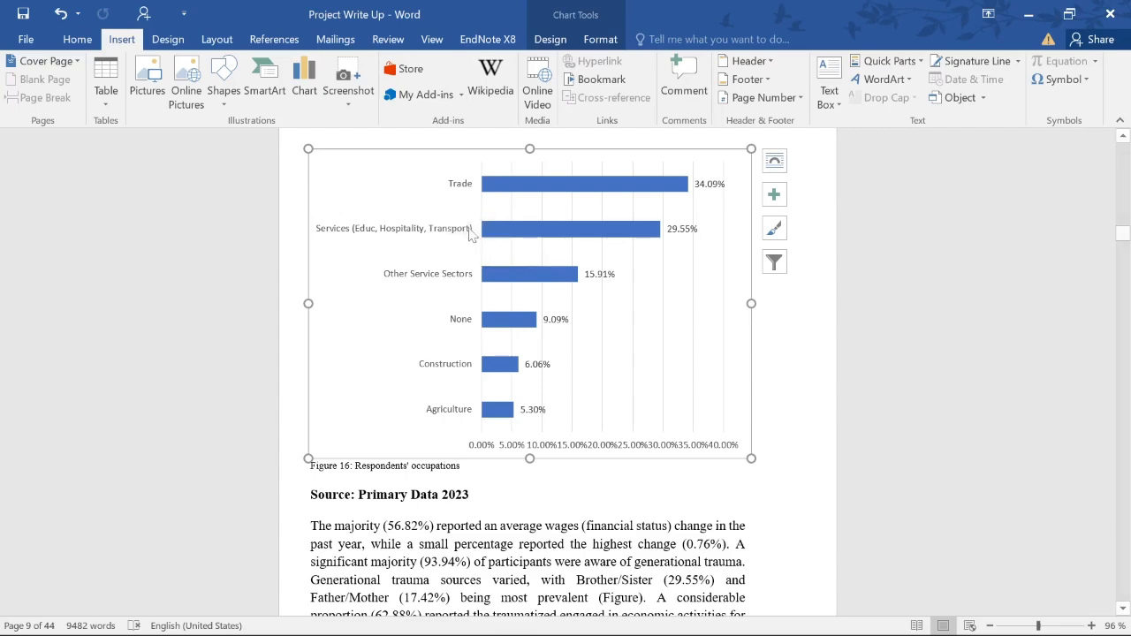
# Switch to the SPSS output and set up a simple bar chart in Chart Builder with the Q2_8 household income variable on the X-axis.
pyautogui.hotkey('alt', 'Tab')
pyautogui.click(320, 32)
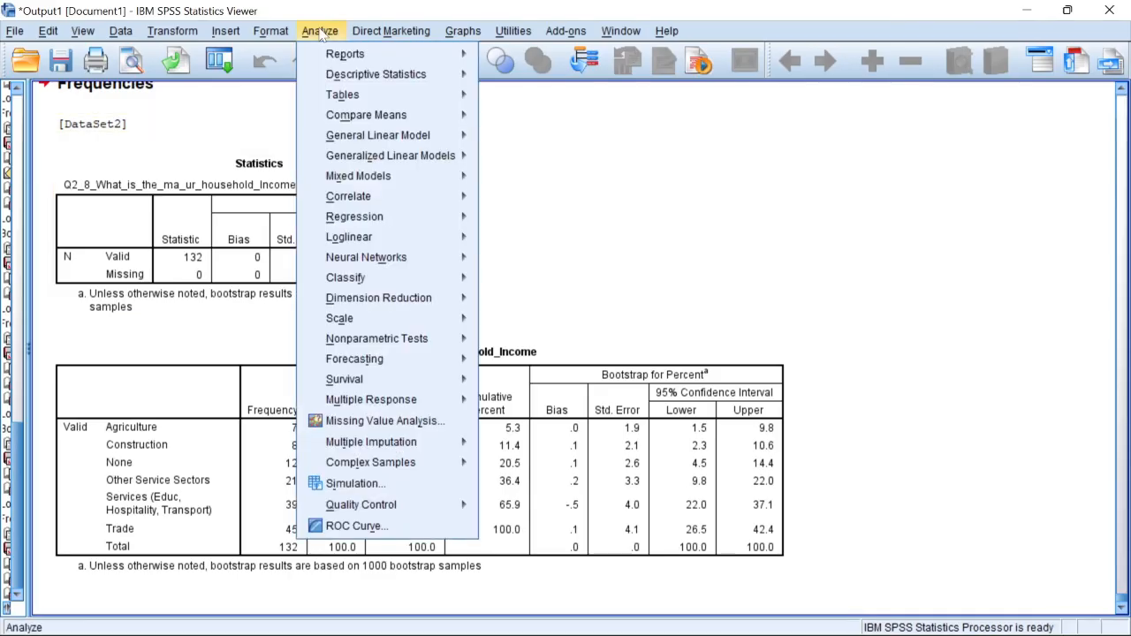
pyautogui.click(320, 32)
pyautogui.click(462, 30)
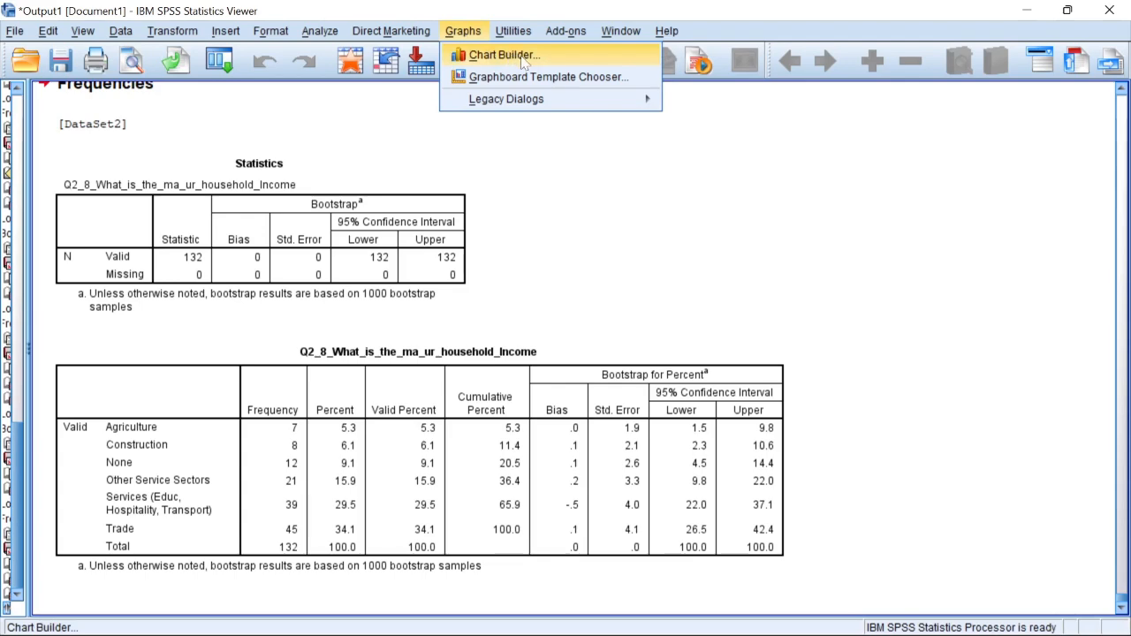
pyautogui.click(517, 64)
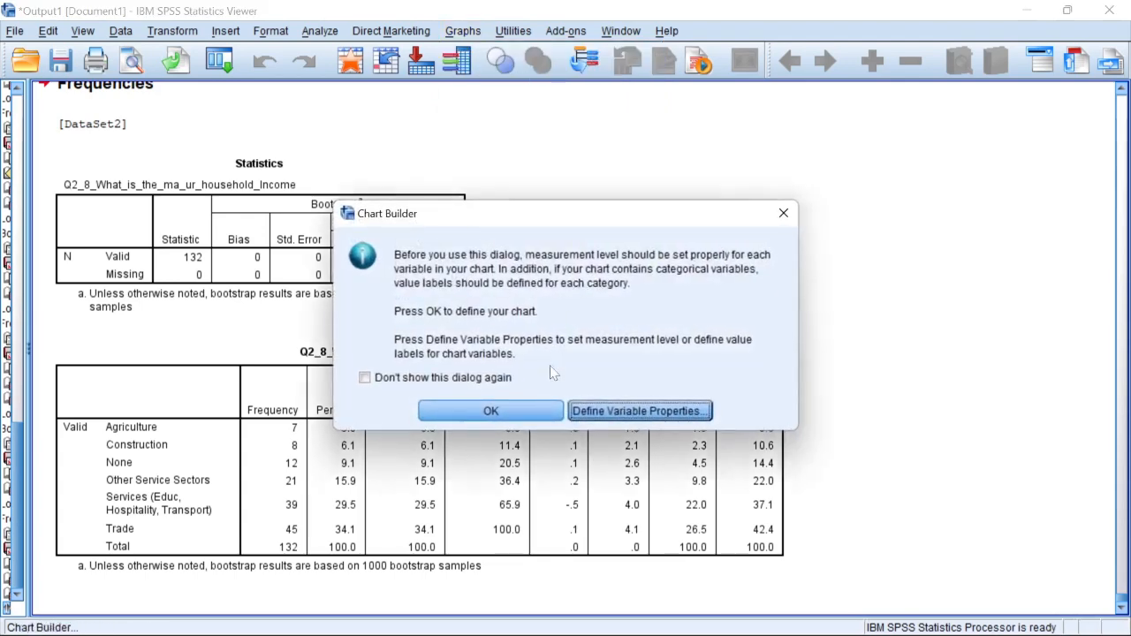
pyautogui.click(491, 402)
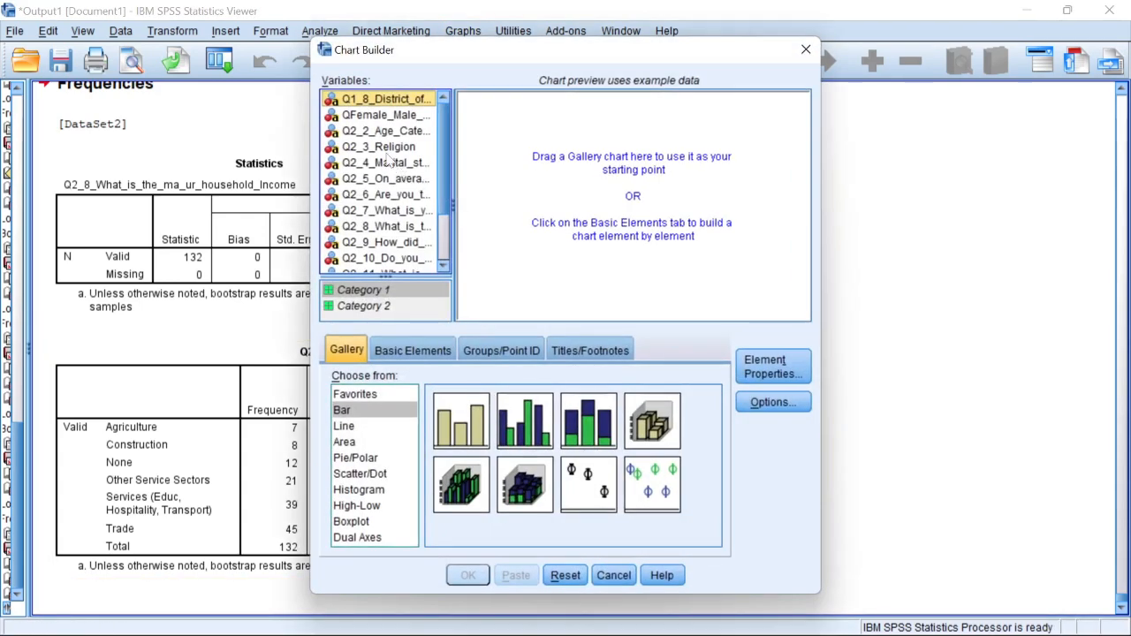
pyautogui.click(375, 226)
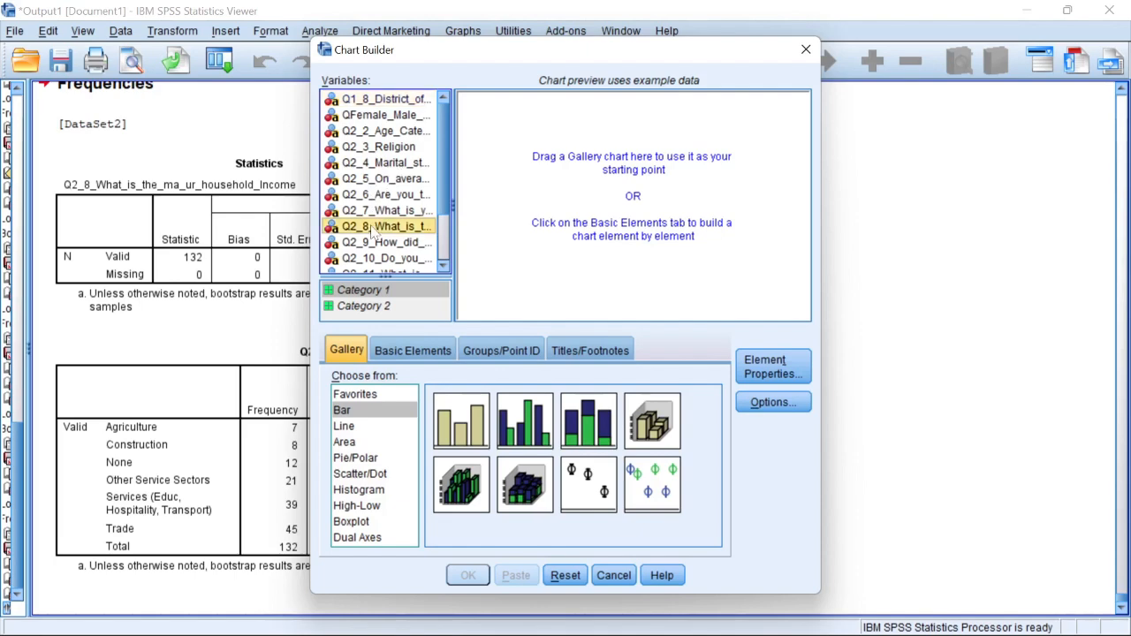
pyautogui.moveTo(462, 433); pyautogui.dragTo(600, 224)
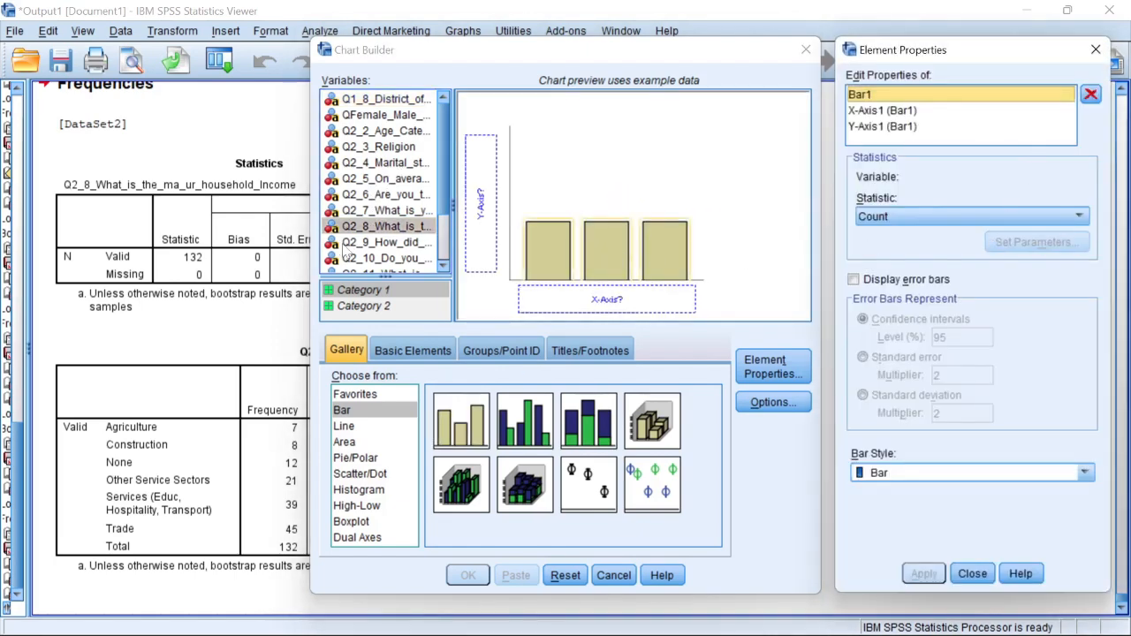
pyautogui.moveTo(371, 234); pyautogui.dragTo(559, 300)
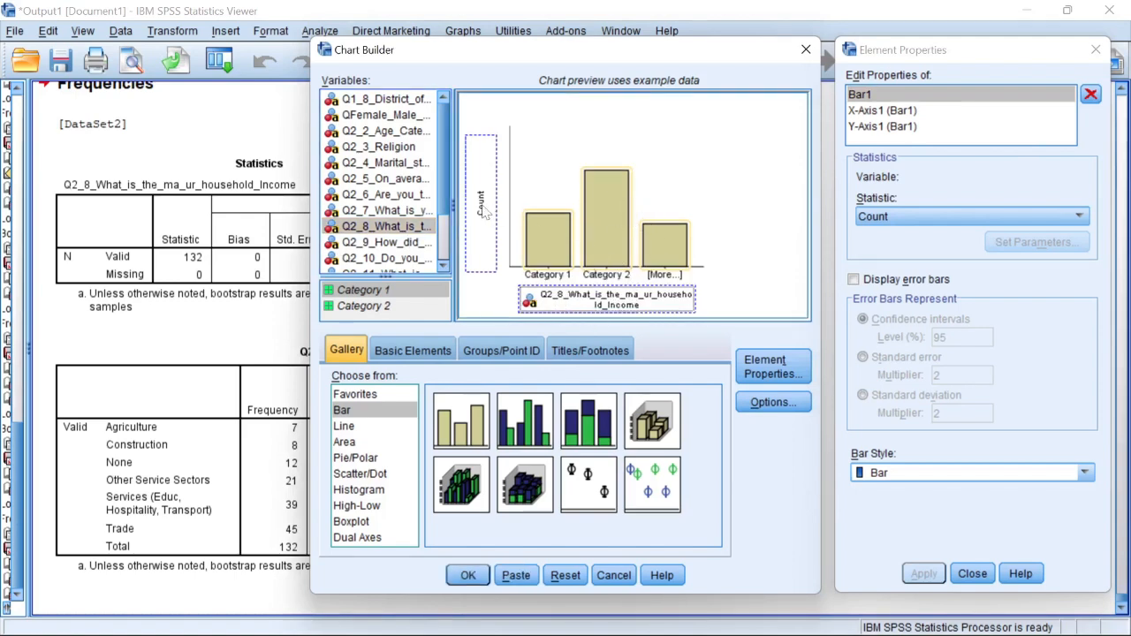
# Set the bar statistic to Percentage, generate the household income chart and select it in the output.
pyautogui.click(954, 219)
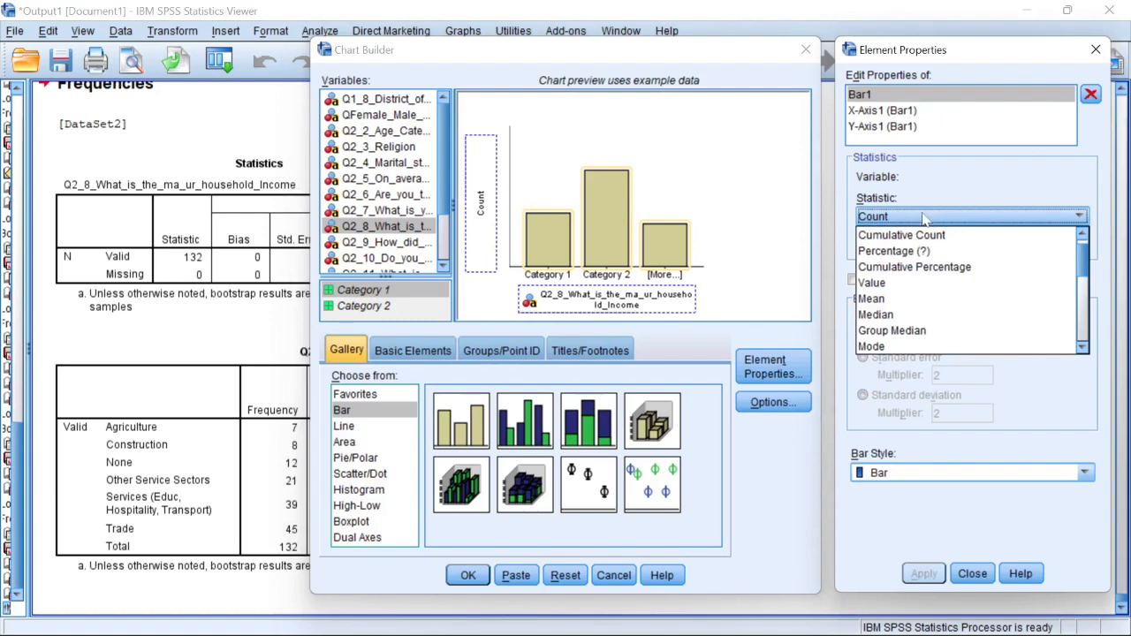
pyautogui.click(891, 252)
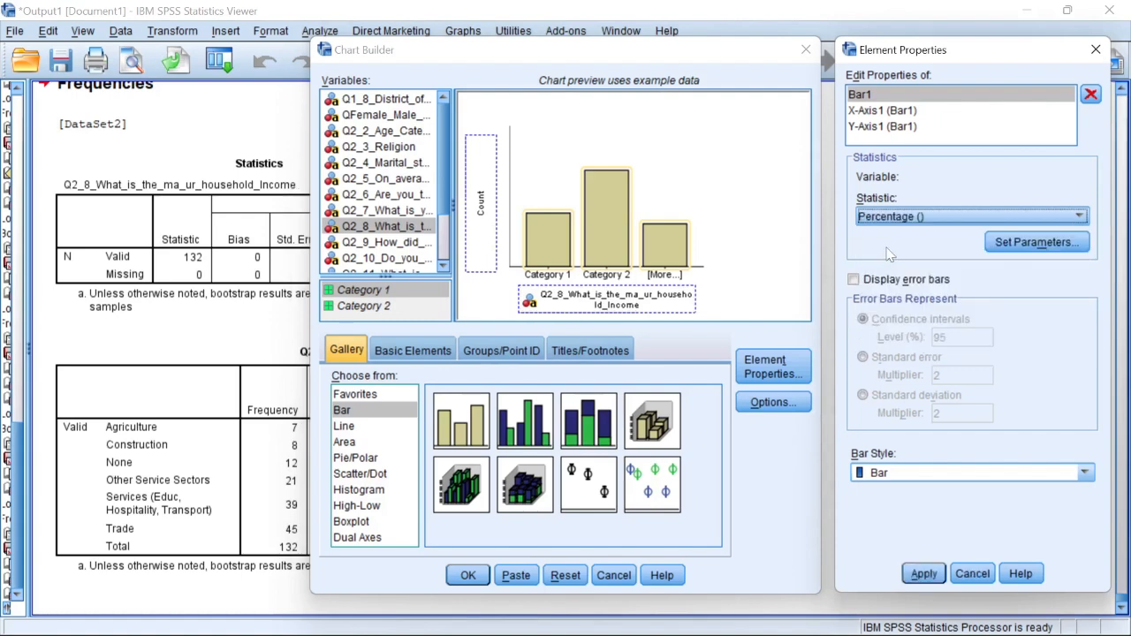
pyautogui.click(924, 573)
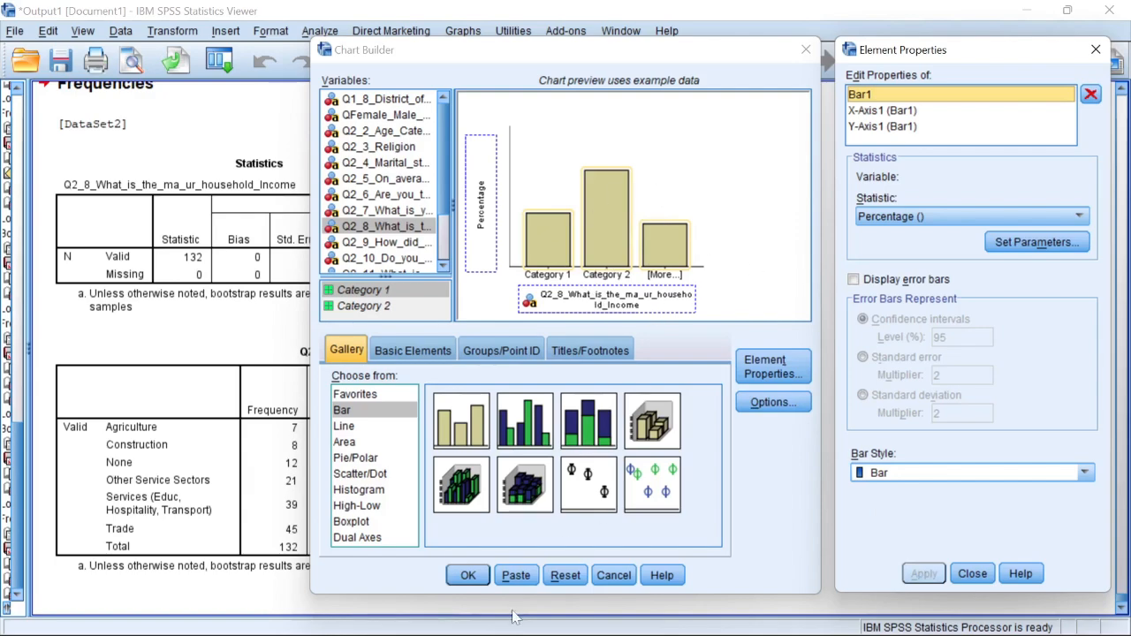
pyautogui.click(469, 575)
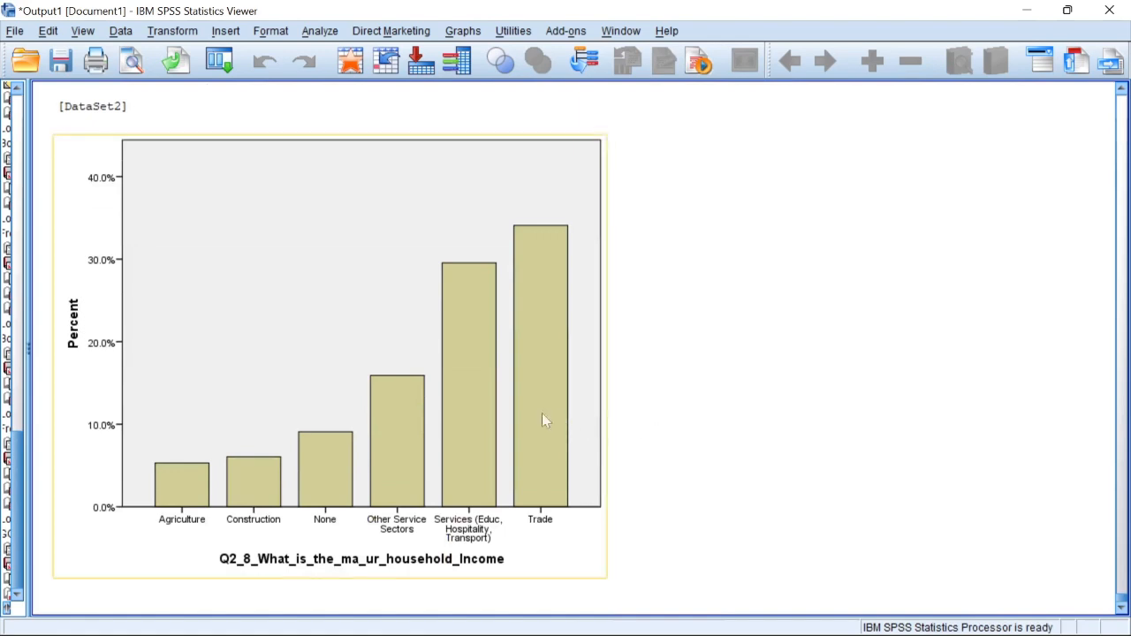
pyautogui.click(349, 333)
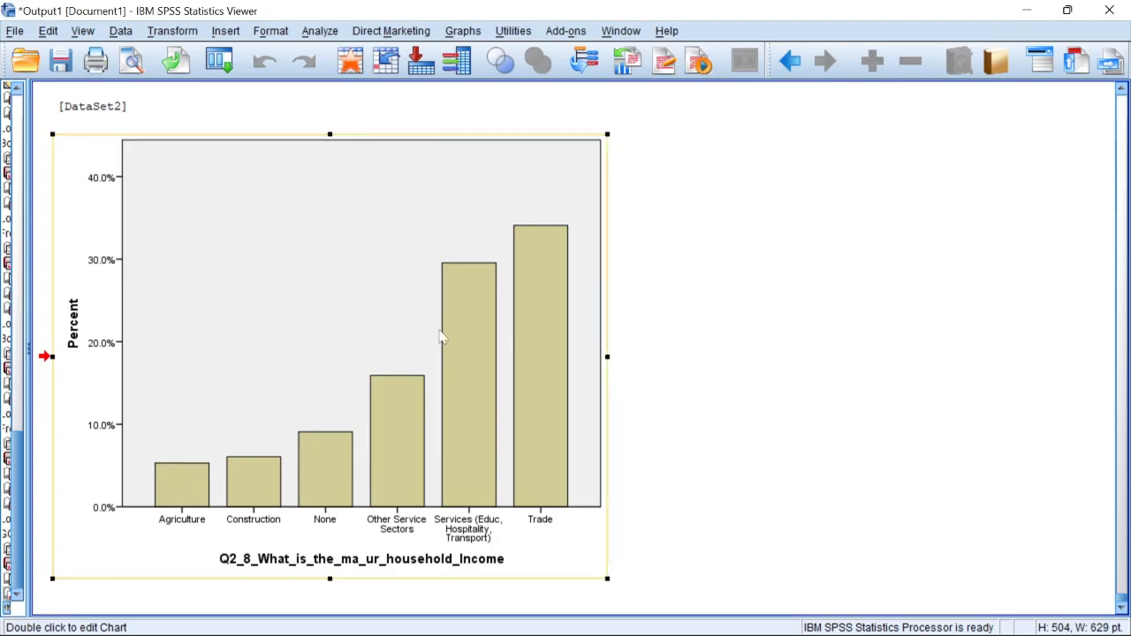
# Return to the Word write-up and examine the Figure 17 chart and caption on respondents' relationship with the person experiencing Intergenerational Trauma.
pyautogui.hotkey('alt', 'Tab')
pyautogui.click(396, 263)
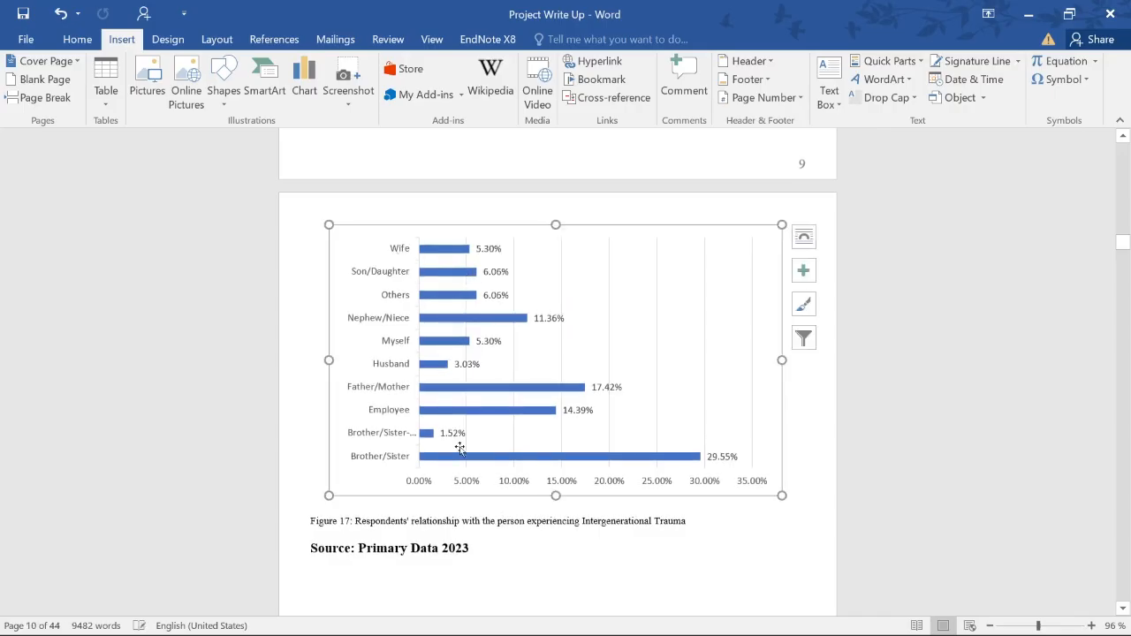
pyautogui.press('Escape')
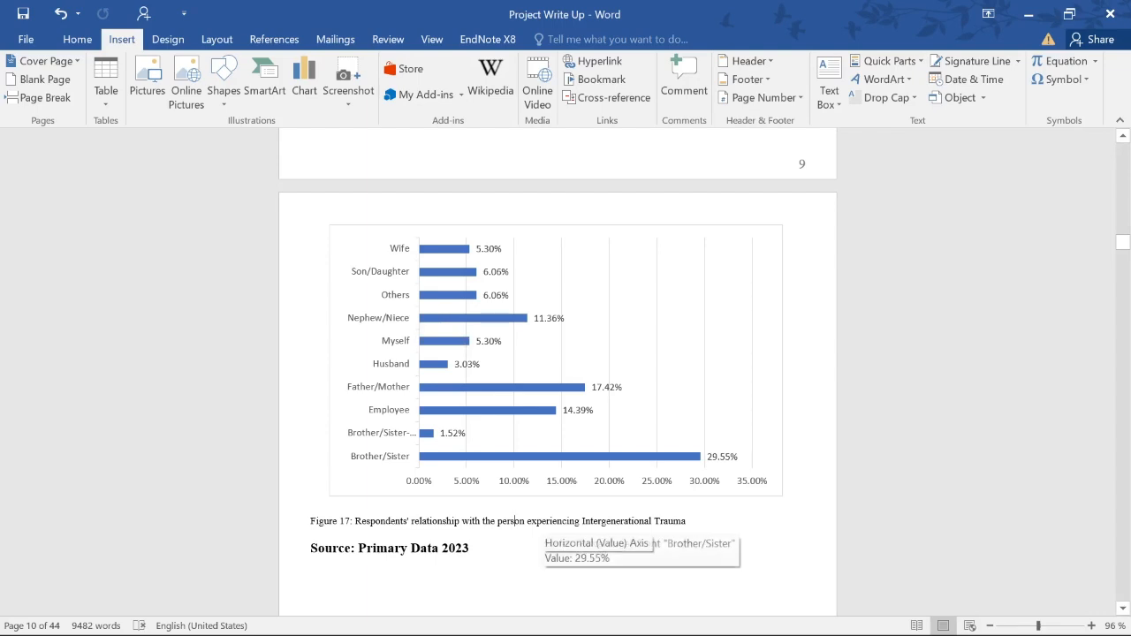
pyautogui.moveTo(482, 521); pyautogui.dragTo(688, 521)
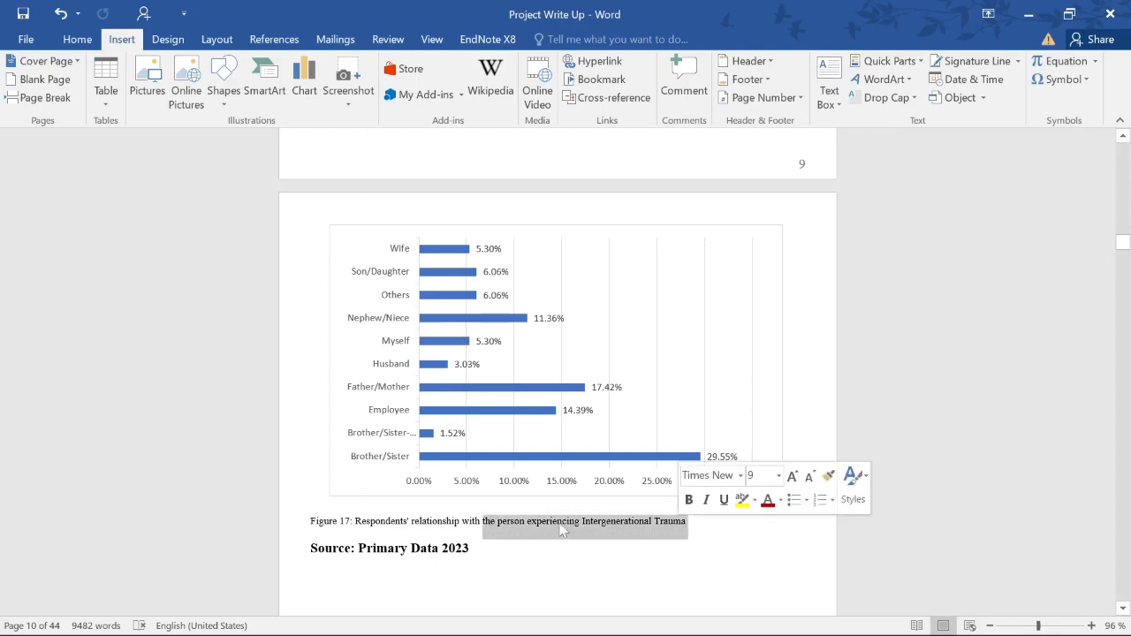
pyautogui.click(457, 521)
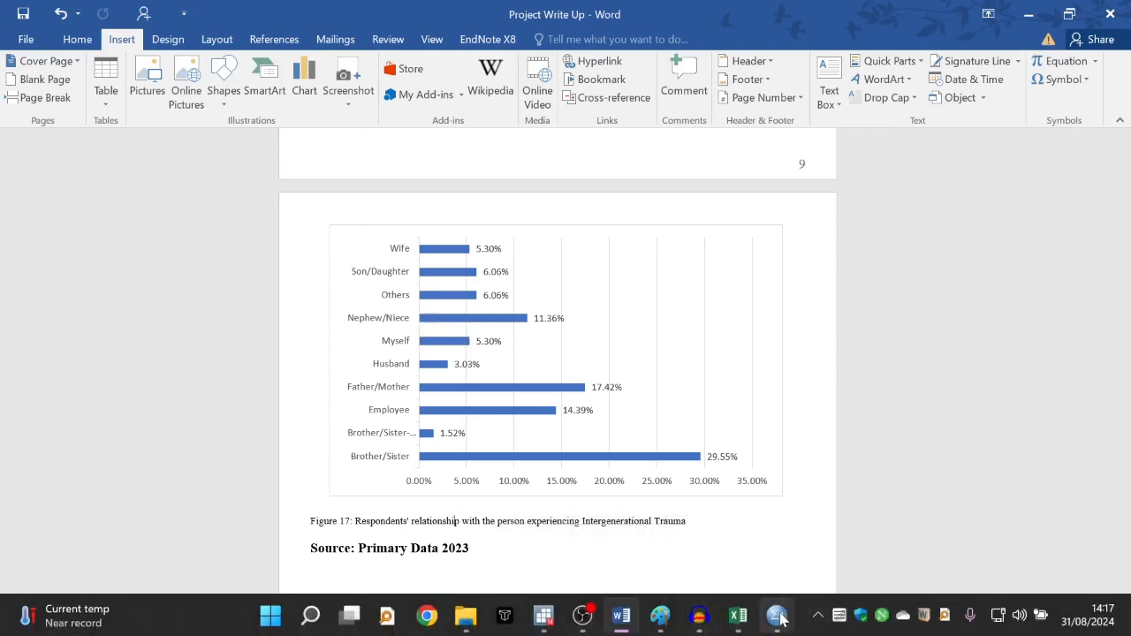
# Switch to the SPSS data set, reopen Chart Builder and remove the Q2_8 household income variable from the X-axis.
pyautogui.moveTo(778, 617)
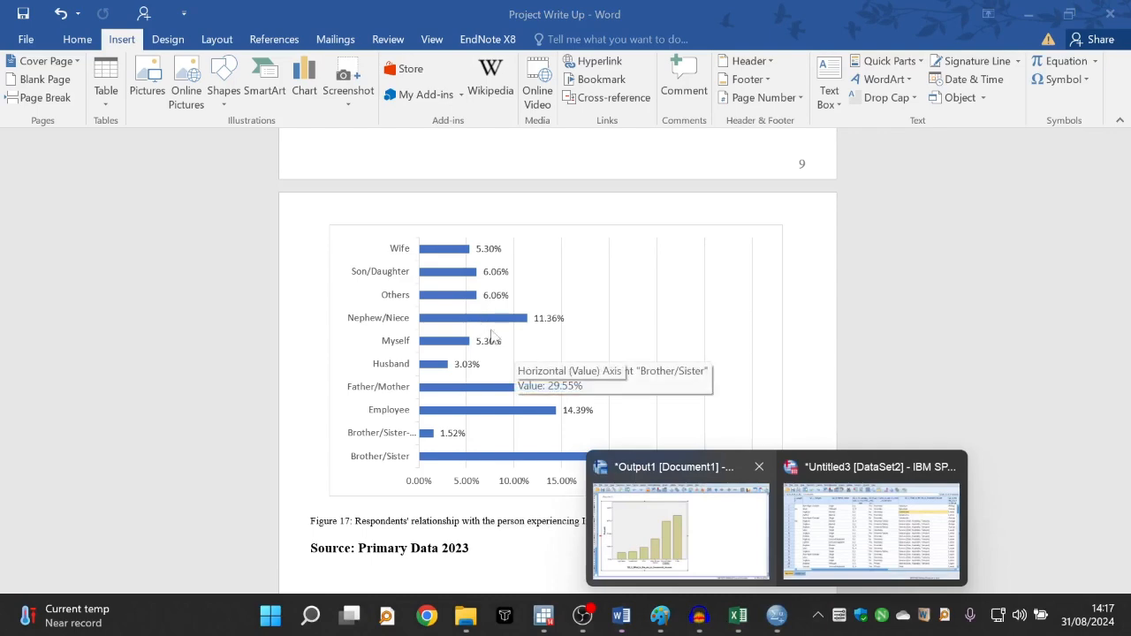
pyautogui.click(890, 529)
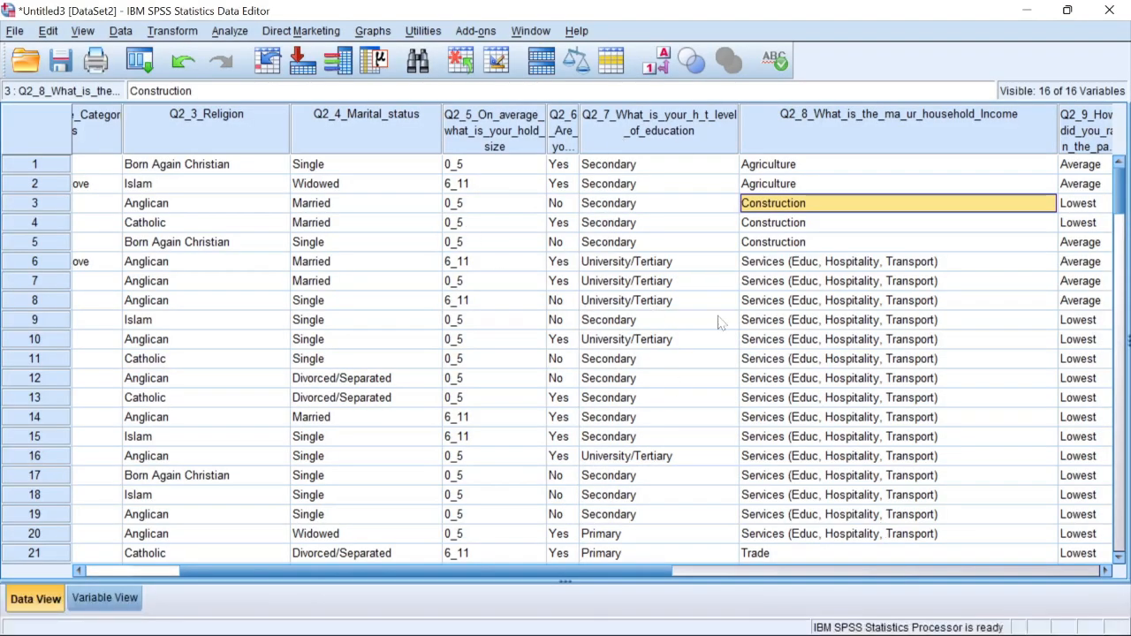
pyautogui.click(373, 32)
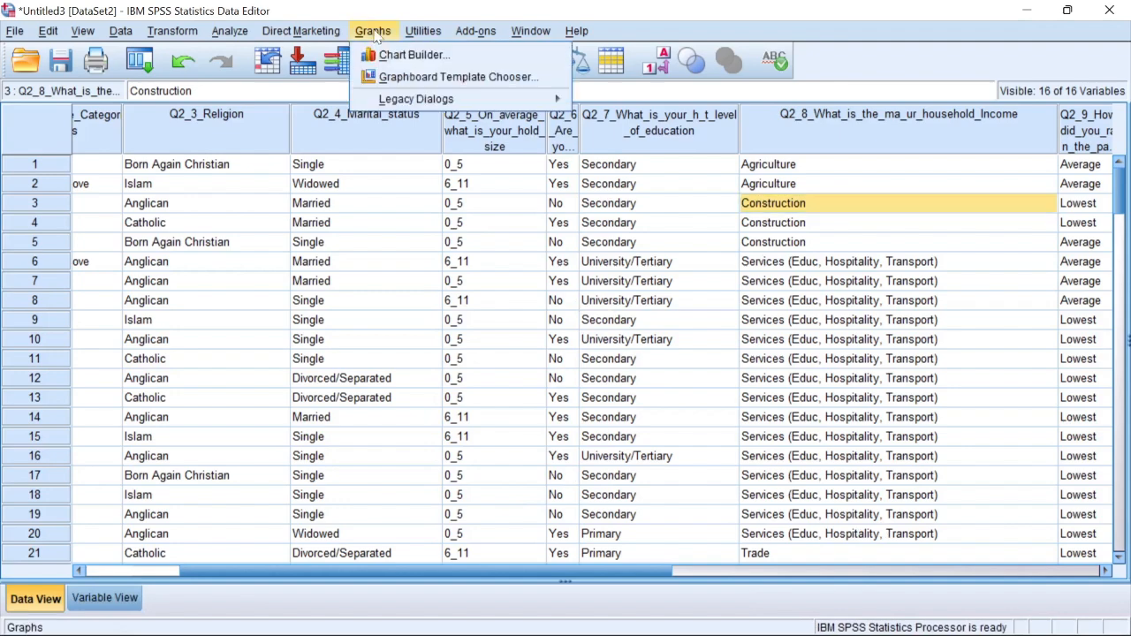
pyautogui.click(402, 56)
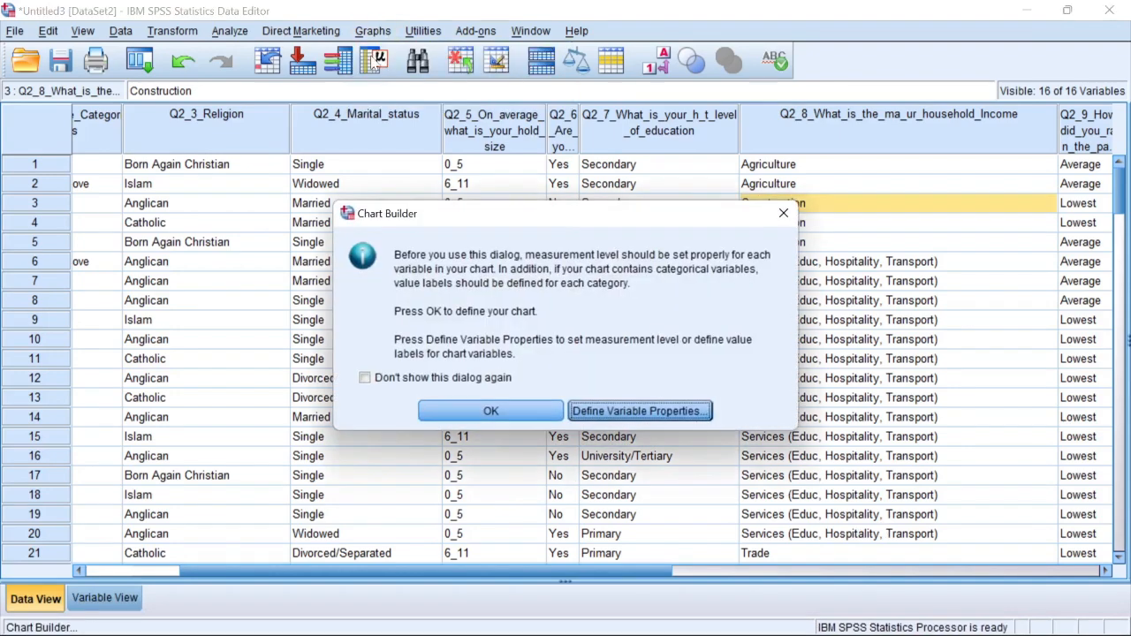
pyautogui.click(470, 411)
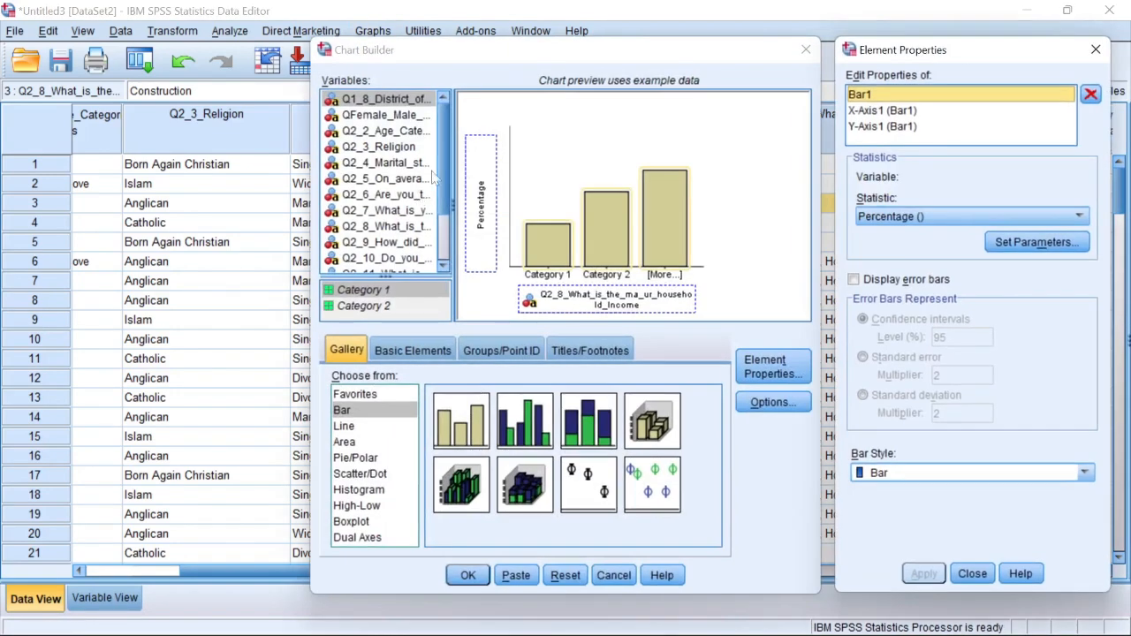
pyautogui.click(585, 302)
pyautogui.moveTo(585, 302); pyautogui.dragTo(360, 209)
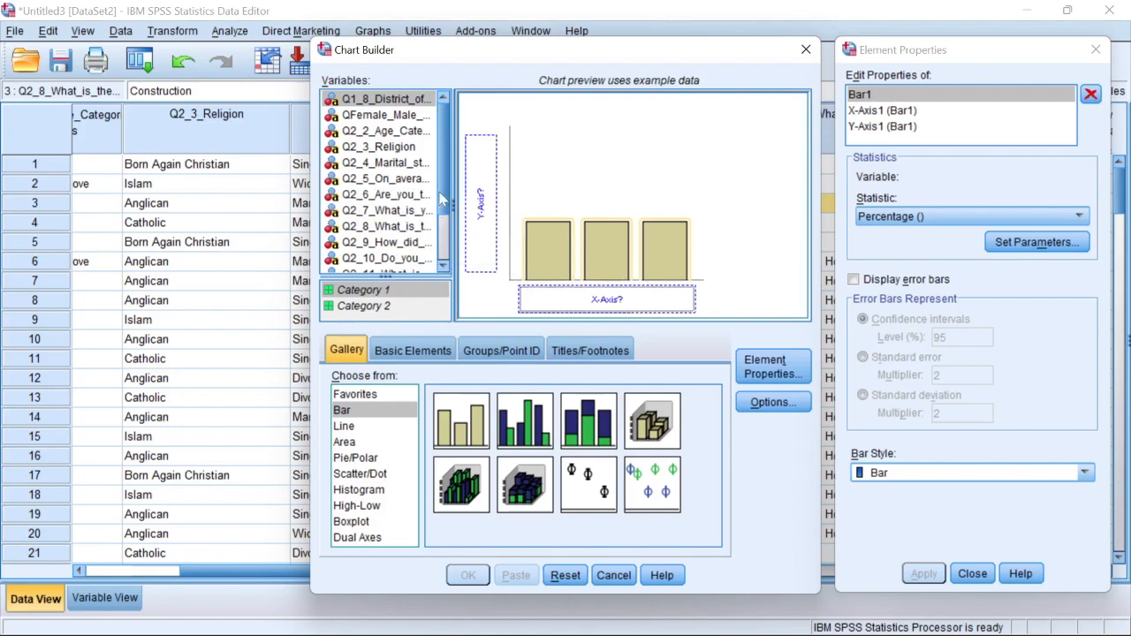
# Place the Q2_11 generational trauma variable on the X-axis and generate the percentage bar chart.
pyautogui.scroll(-1, 420, 159)
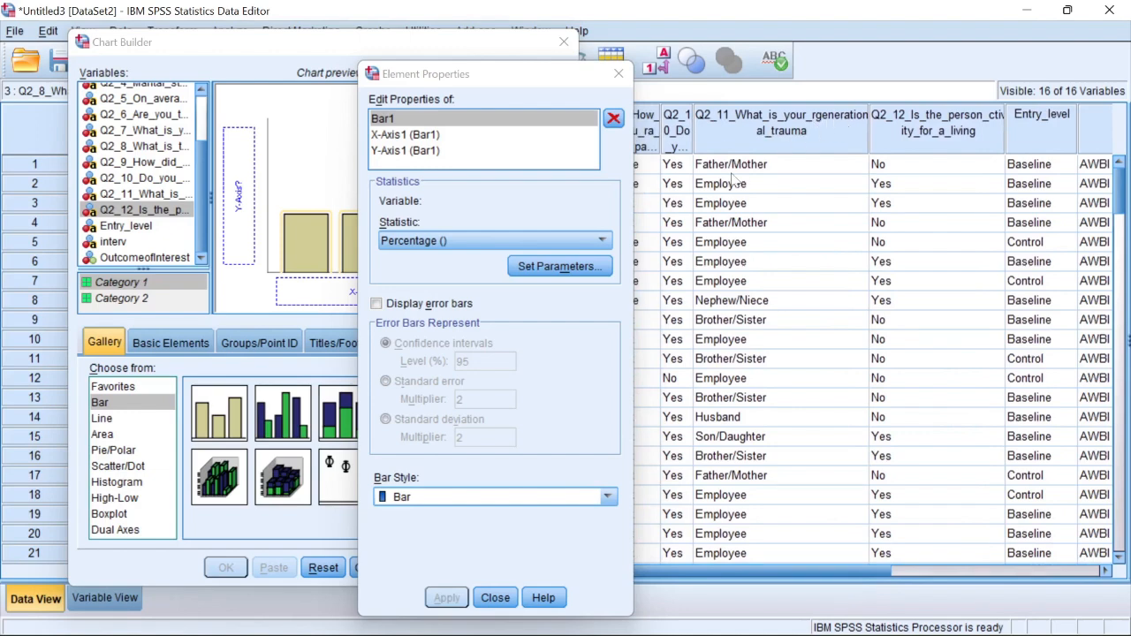
pyautogui.moveTo(520, 85); pyautogui.dragTo(821, 67)
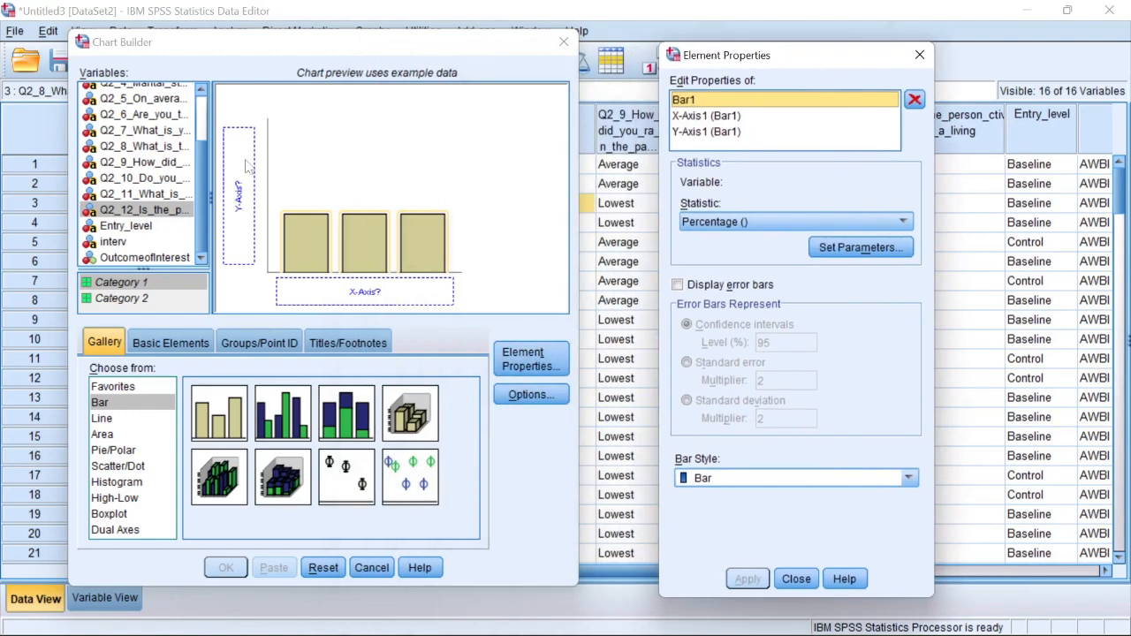
pyautogui.moveTo(145, 194); pyautogui.dragTo(351, 300)
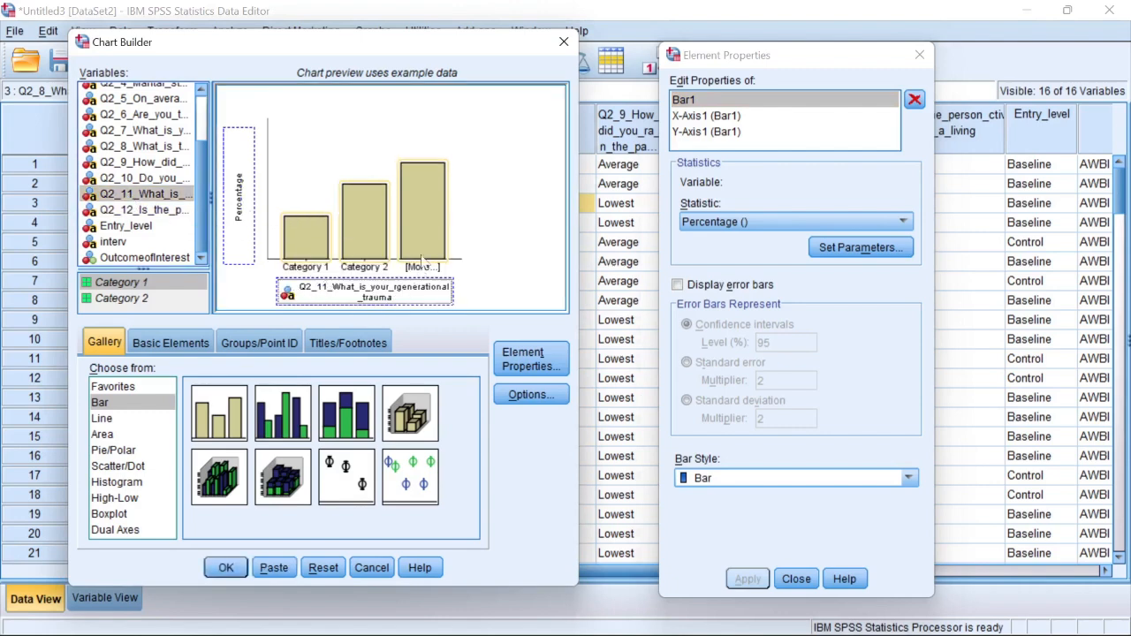
pyautogui.click(226, 568)
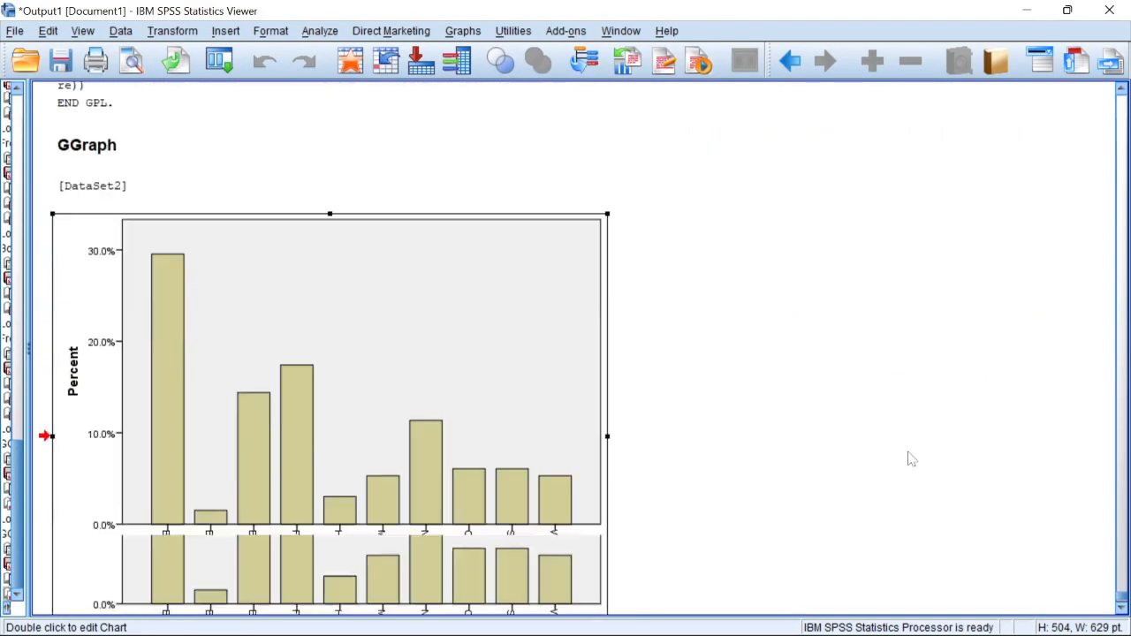
# Return to the Word write-up and find section 3.3, Research Objective One: Right Mindfulness on Healing Intergenerational Trauma.
pyautogui.moveTo(654, 629)
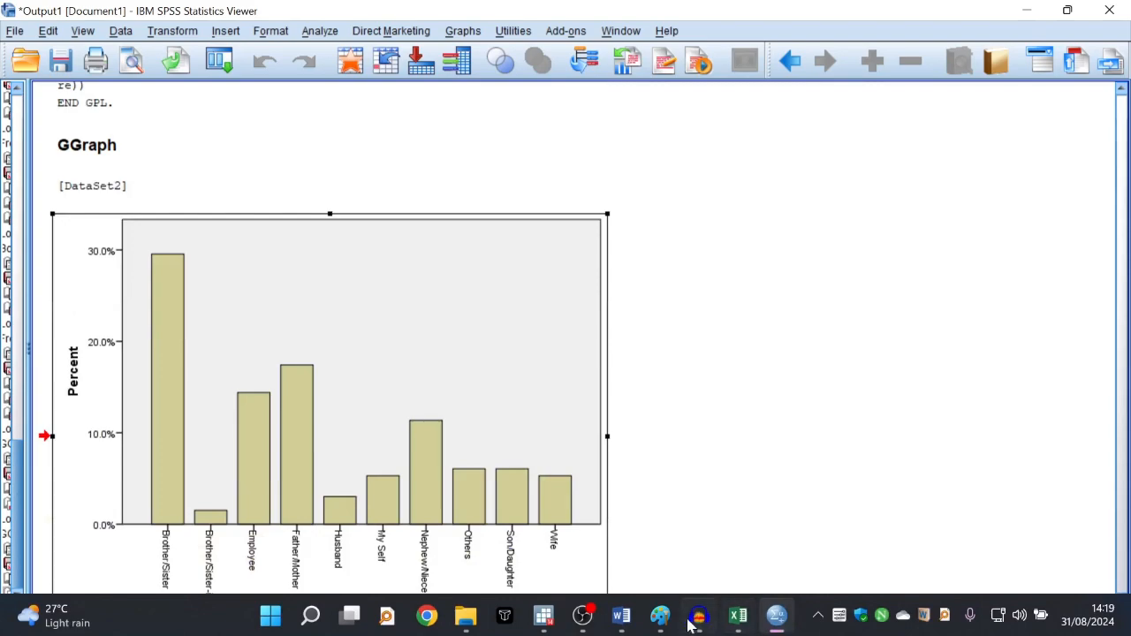
pyautogui.click(621, 615)
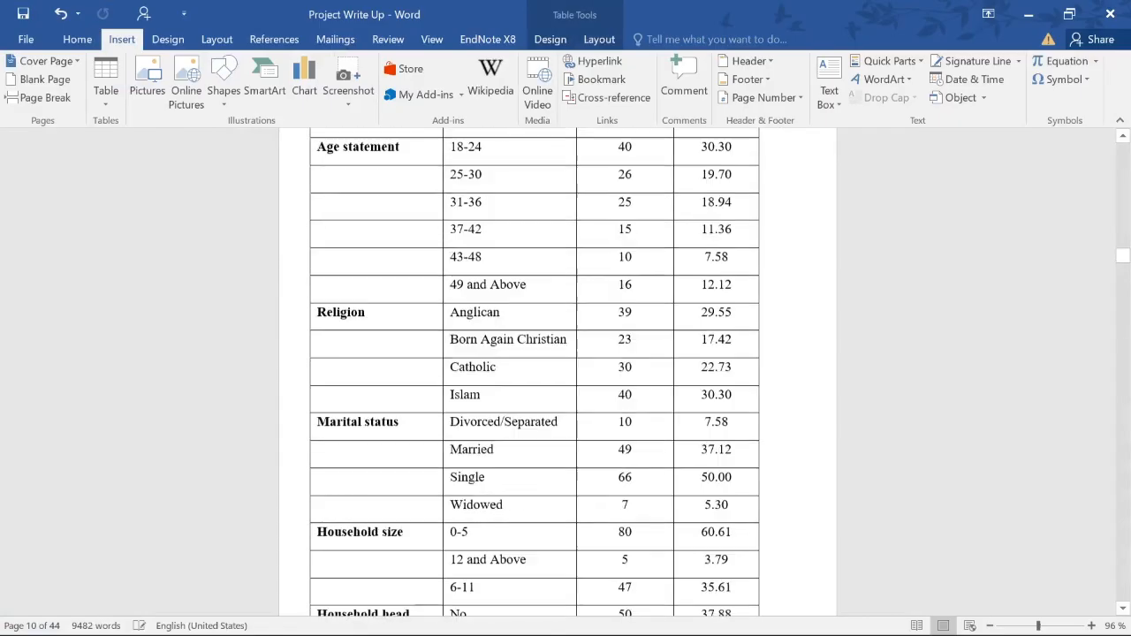
pyautogui.scroll(-15, 453, 323)
pyautogui.scroll(3, 453, 324)
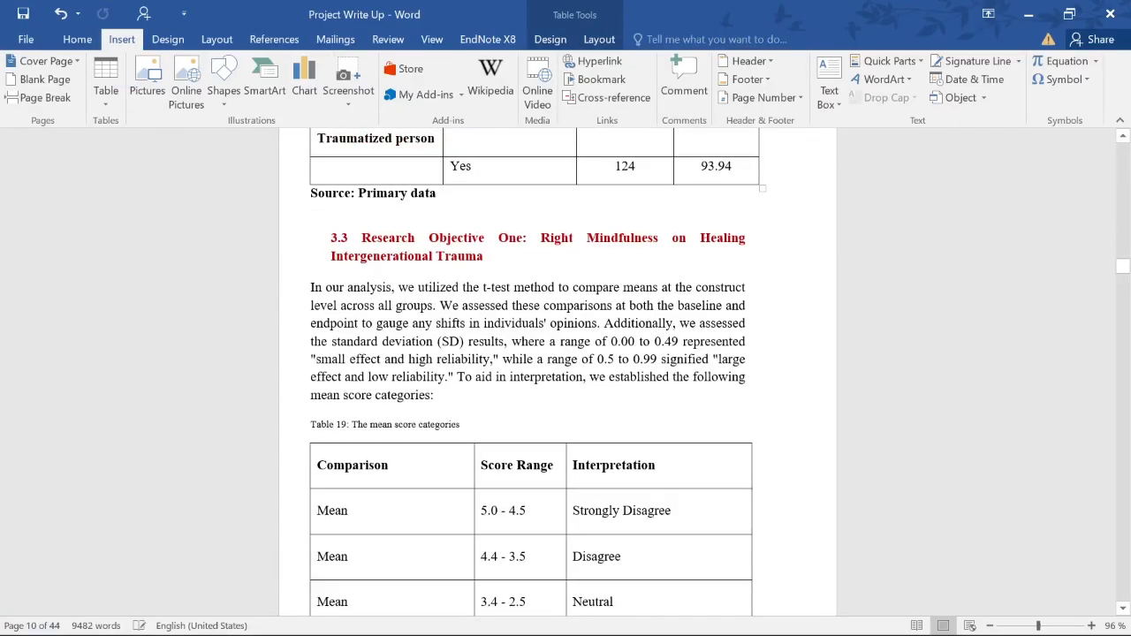
pyautogui.click(453, 324)
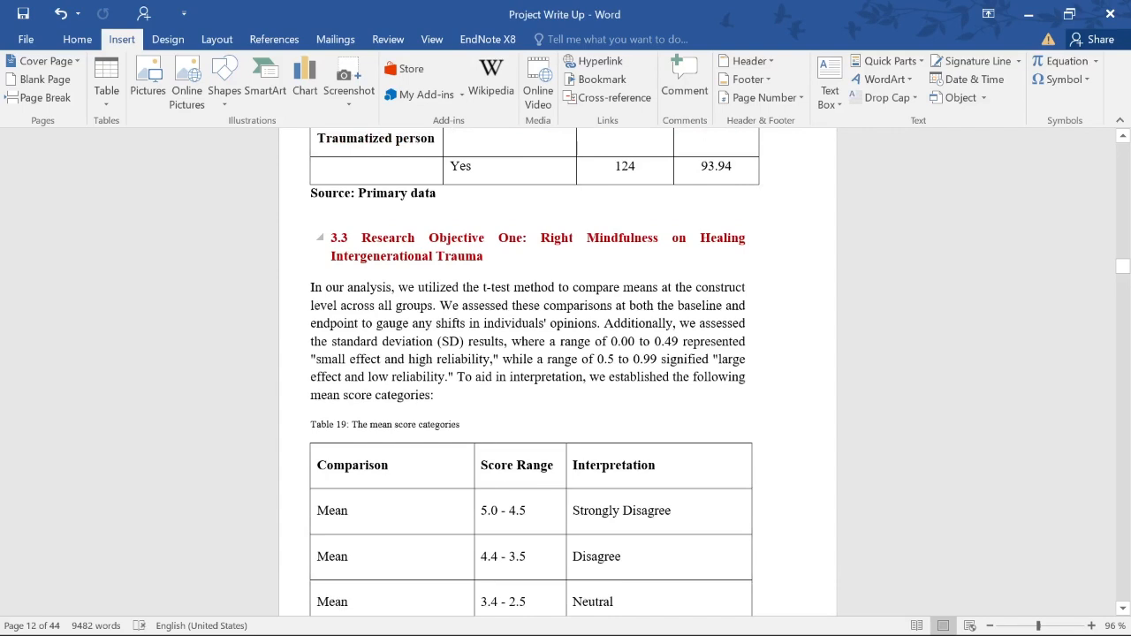
pyautogui.moveTo(541, 238)
pyautogui.mouseDown()
pyautogui.moveTo(555, 238)
pyautogui.moveTo(492, 256)
pyautogui.mouseUp()
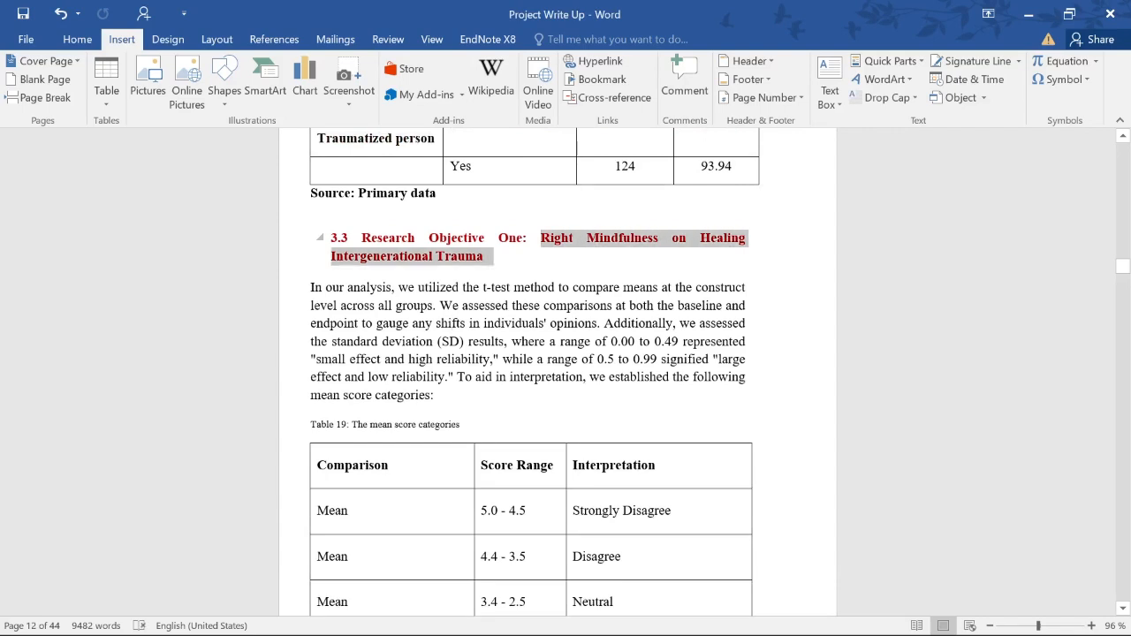
pyautogui.click(567, 263)
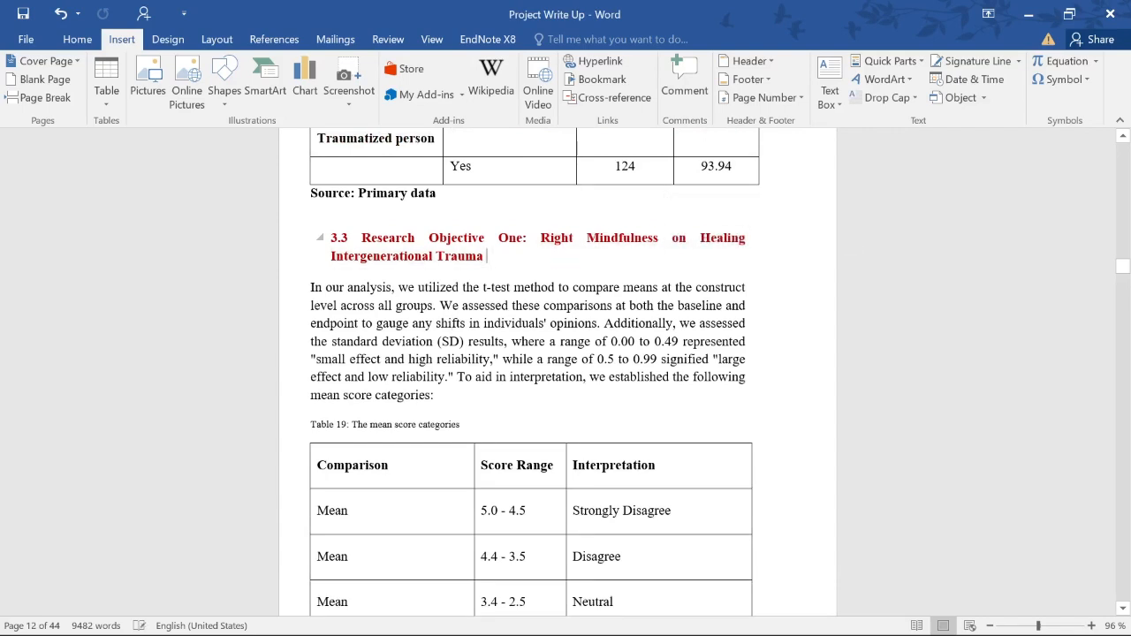
# Examine the section 3.3 heading and the mean score ranges with their interpretations in Table 19.
pyautogui.moveTo(566, 263); pyautogui.dragTo(543, 240)
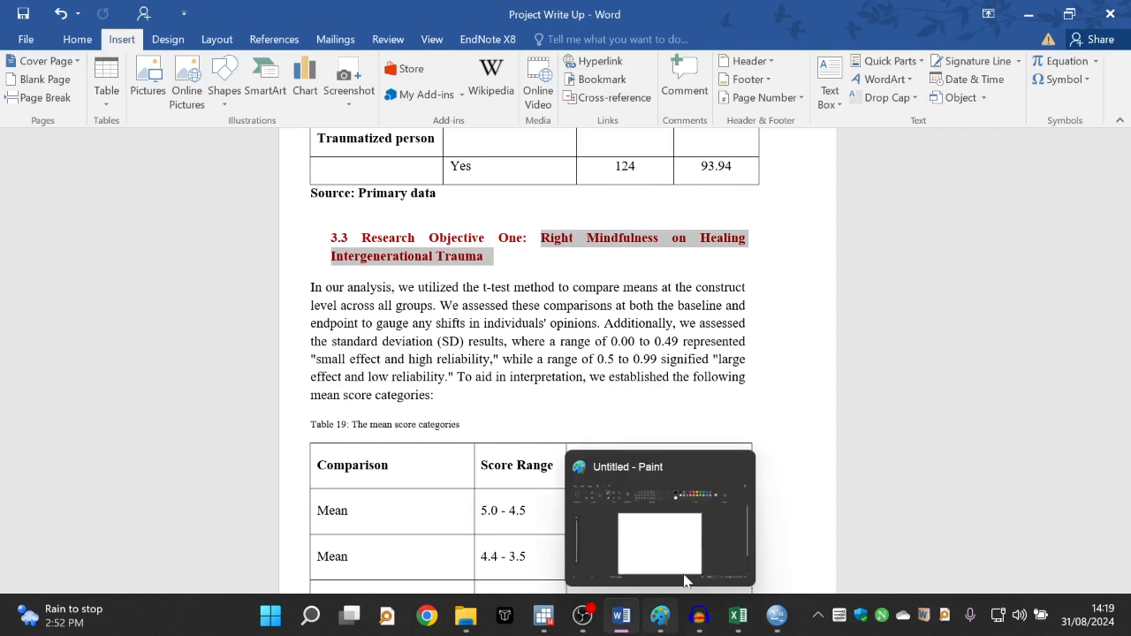
pyautogui.click(552, 248)
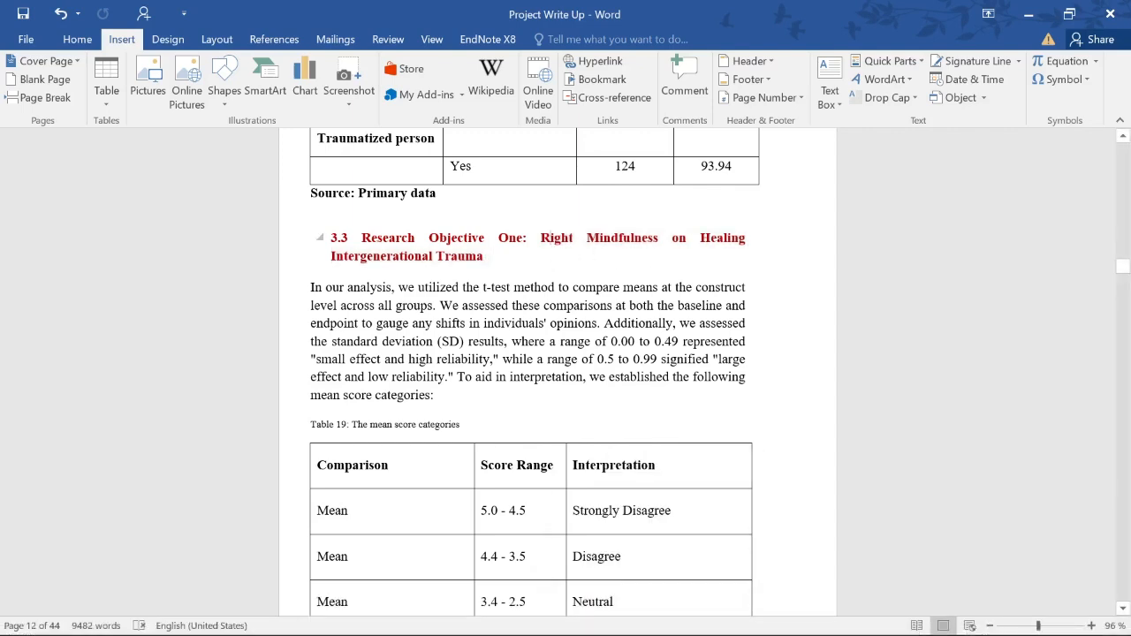
pyautogui.scroll(-4, 538, 155)
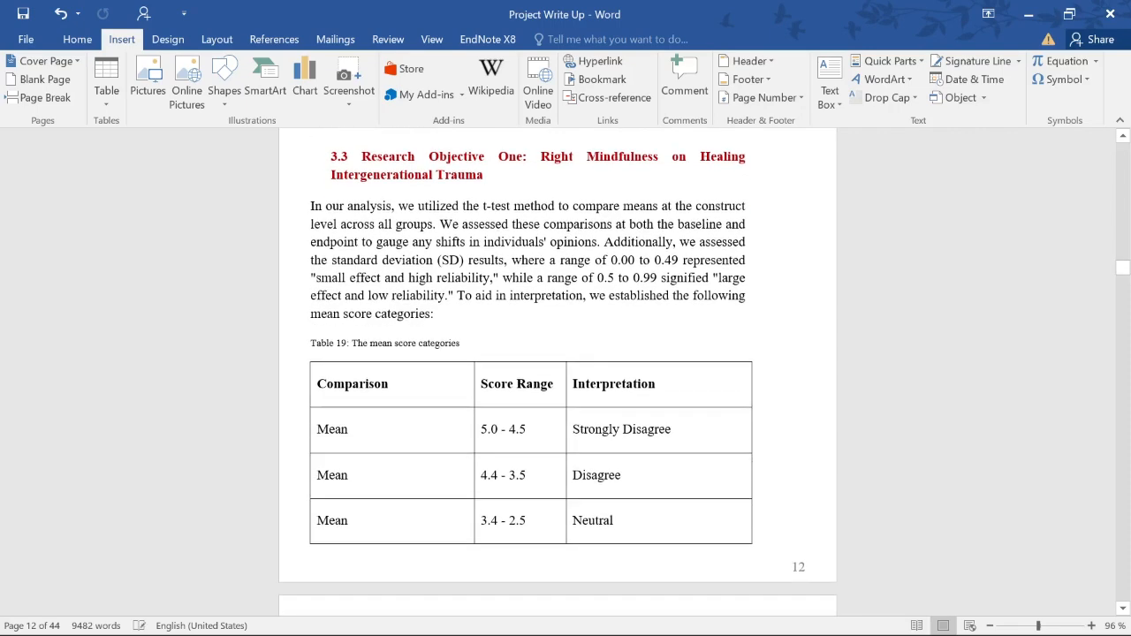
pyautogui.click(397, 313)
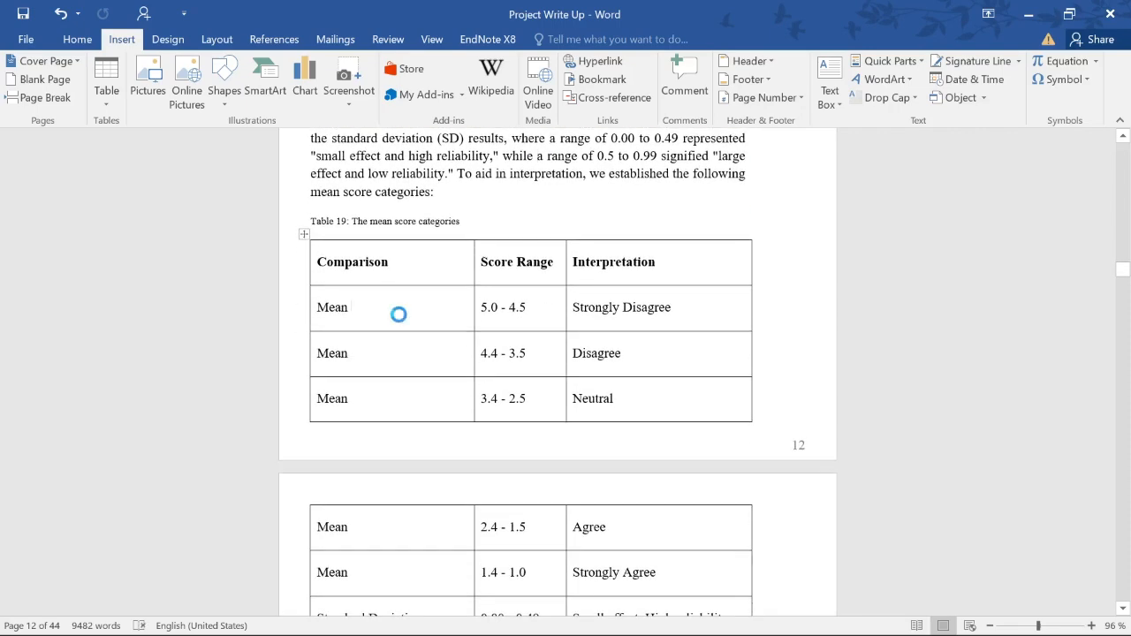
pyautogui.scroll(-2, 495, 369)
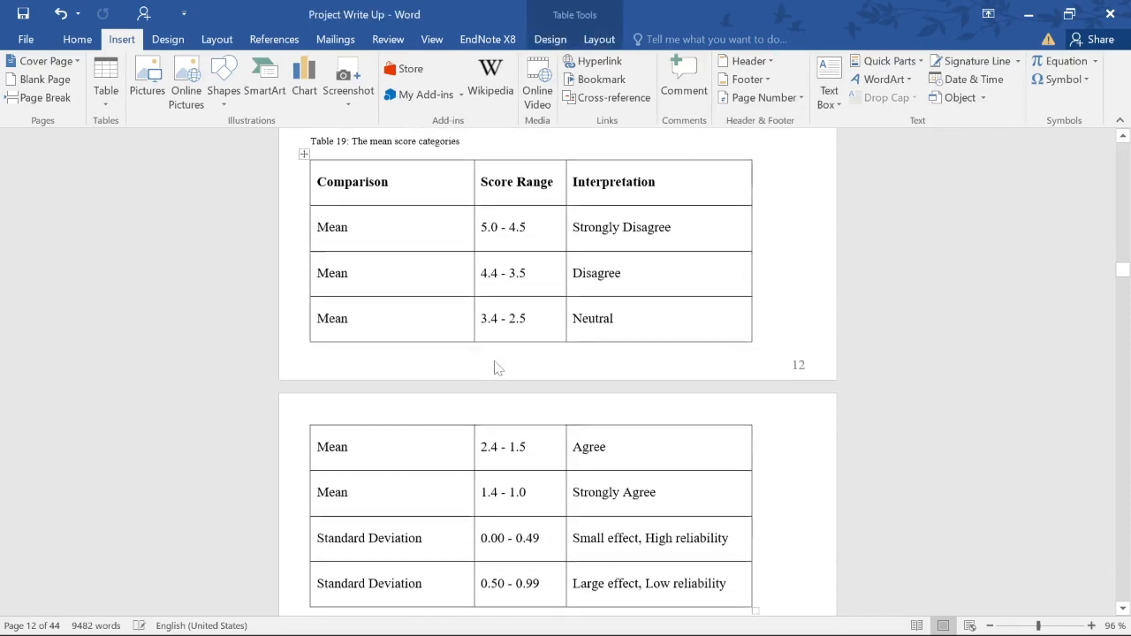
pyautogui.scroll(1, 495, 368)
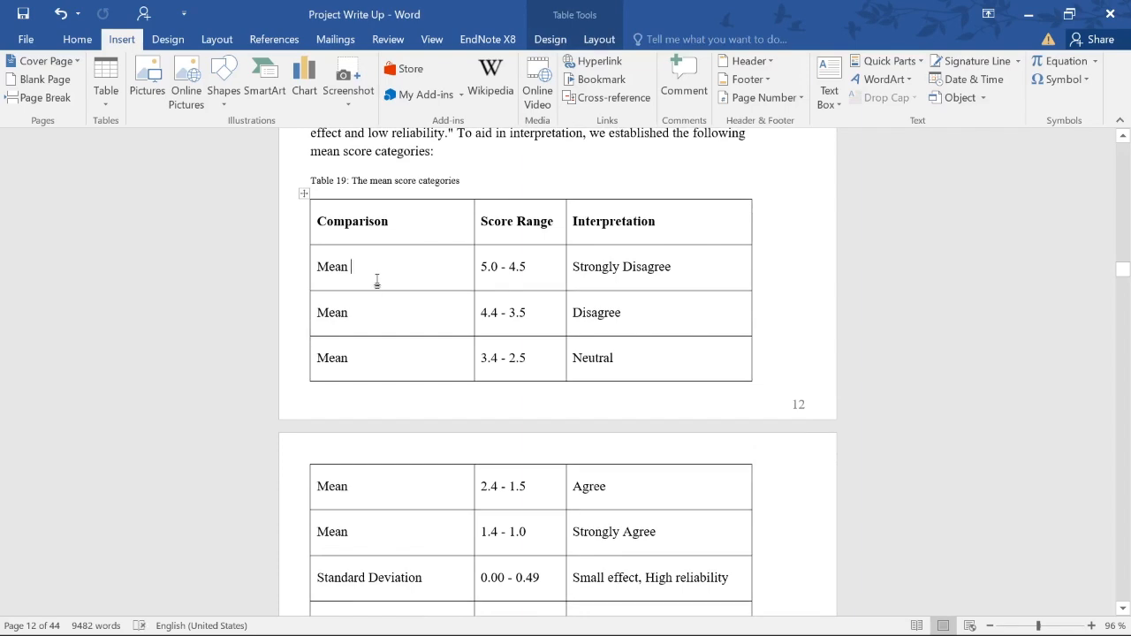
pyautogui.moveTo(357, 269); pyautogui.dragTo(311, 265)
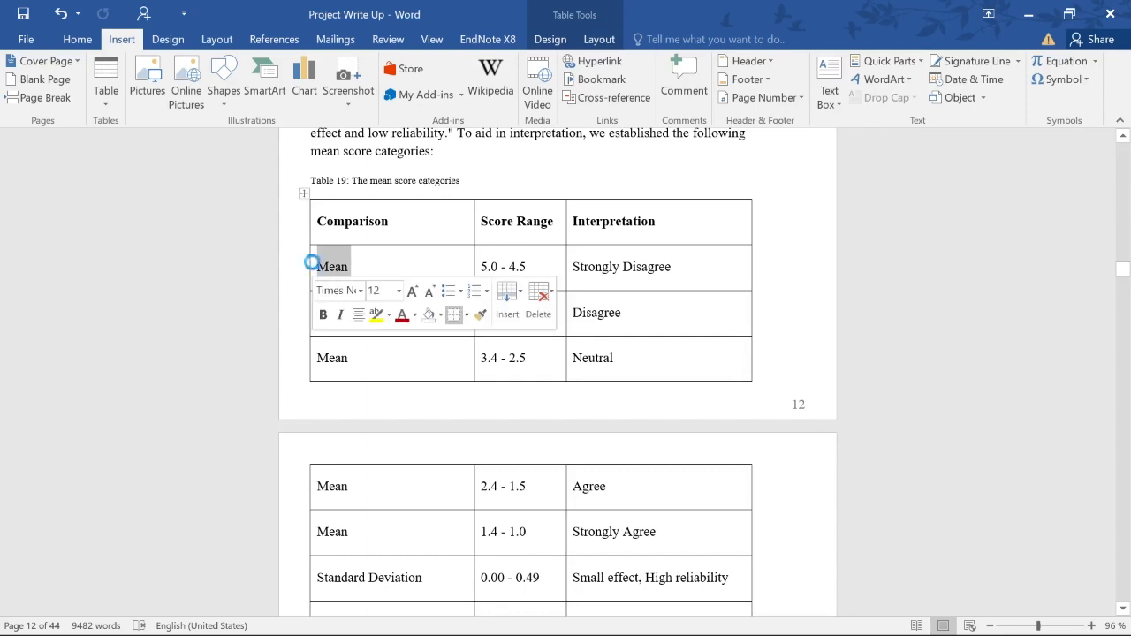
pyautogui.click(649, 268)
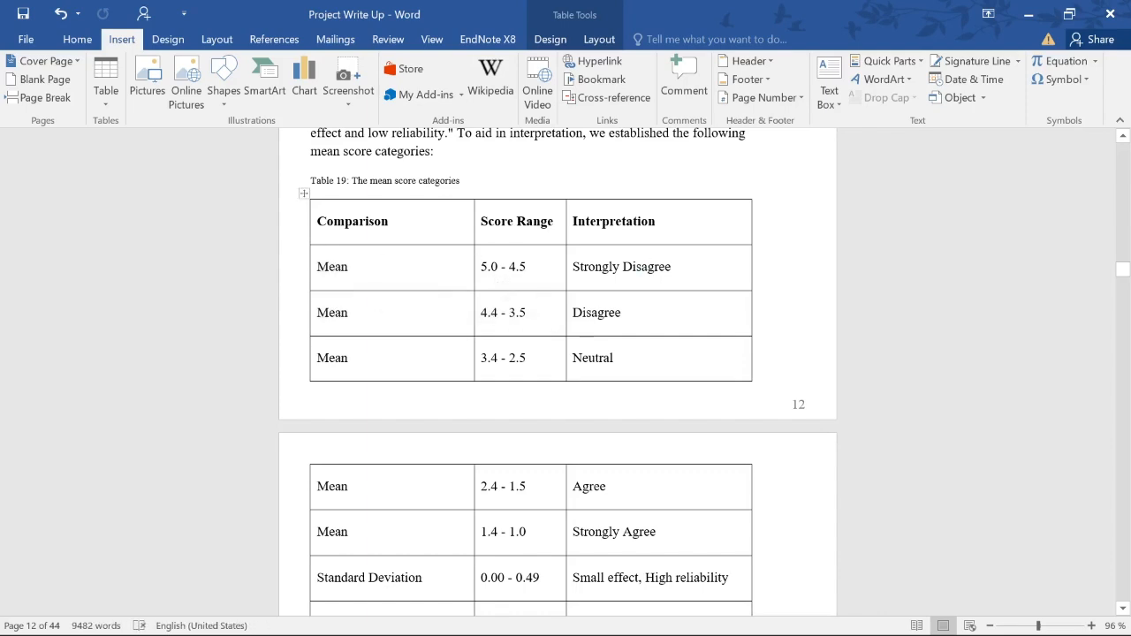
pyautogui.moveTo(487, 266); pyautogui.dragTo(500, 533)
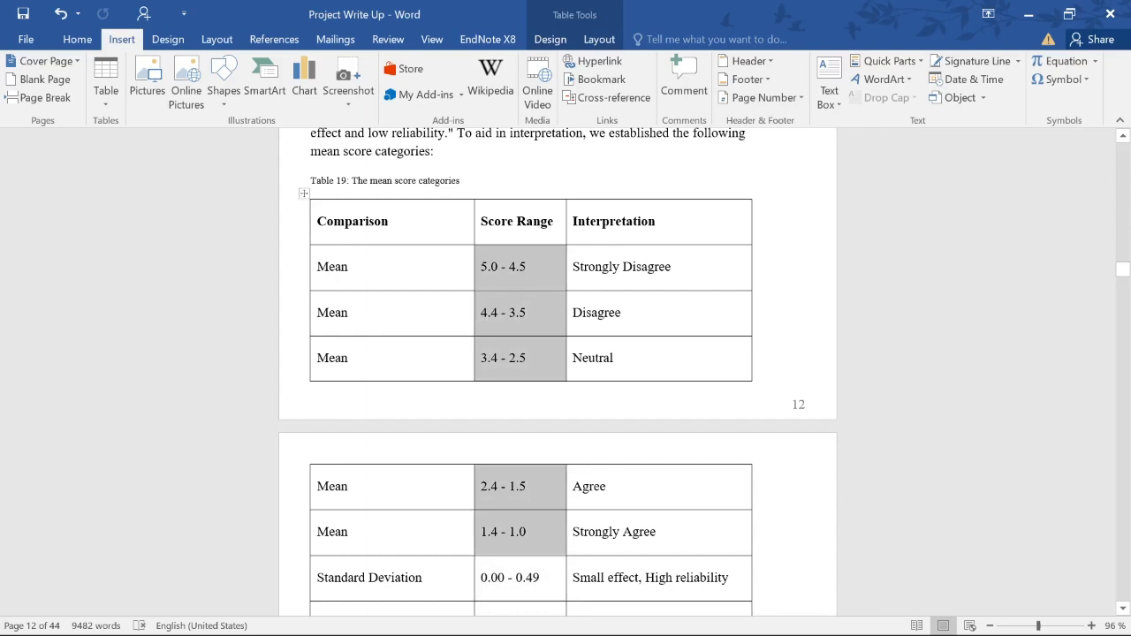
pyautogui.moveTo(618, 266); pyautogui.dragTo(692, 513)
# Examine the two Standard Deviation rows of Table 19, including their score ranges and the effect and reliability interpretations.
pyautogui.scroll(-3, 692, 513)
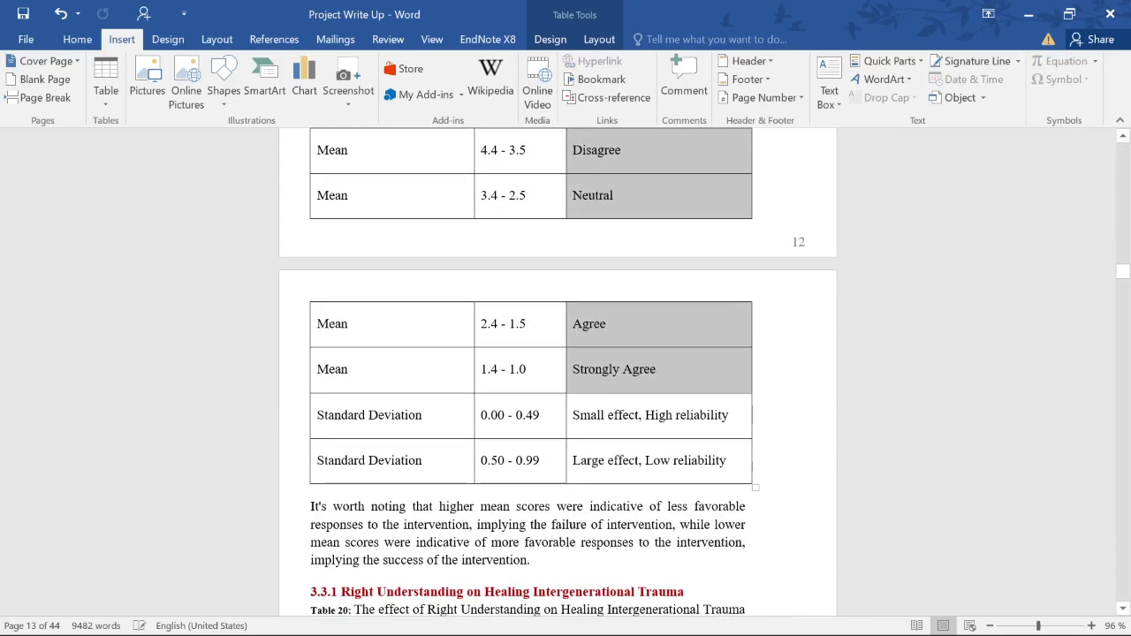
pyautogui.moveTo(380, 415); pyautogui.dragTo(512, 427)
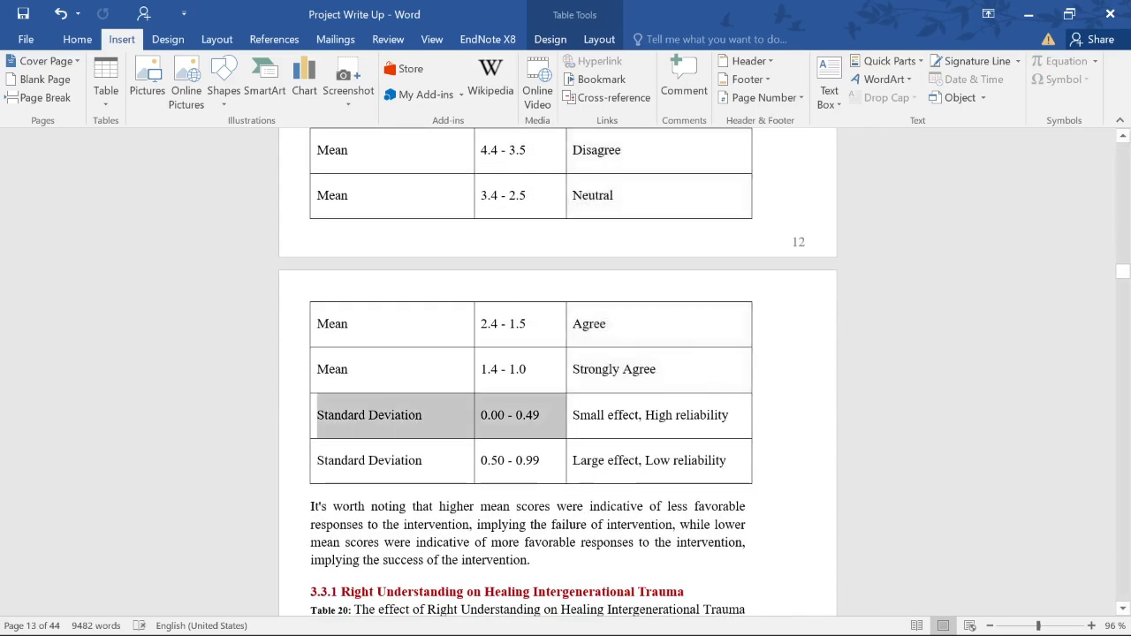
pyautogui.click(516, 421)
pyautogui.click(478, 412)
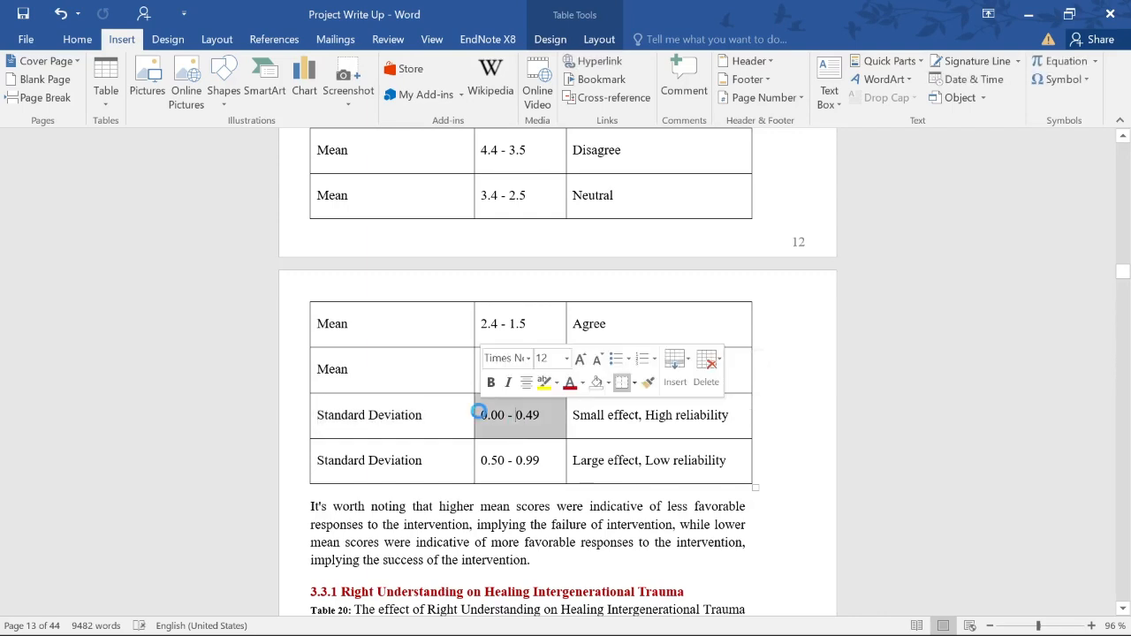
pyautogui.moveTo(411, 415); pyautogui.dragTo(610, 459)
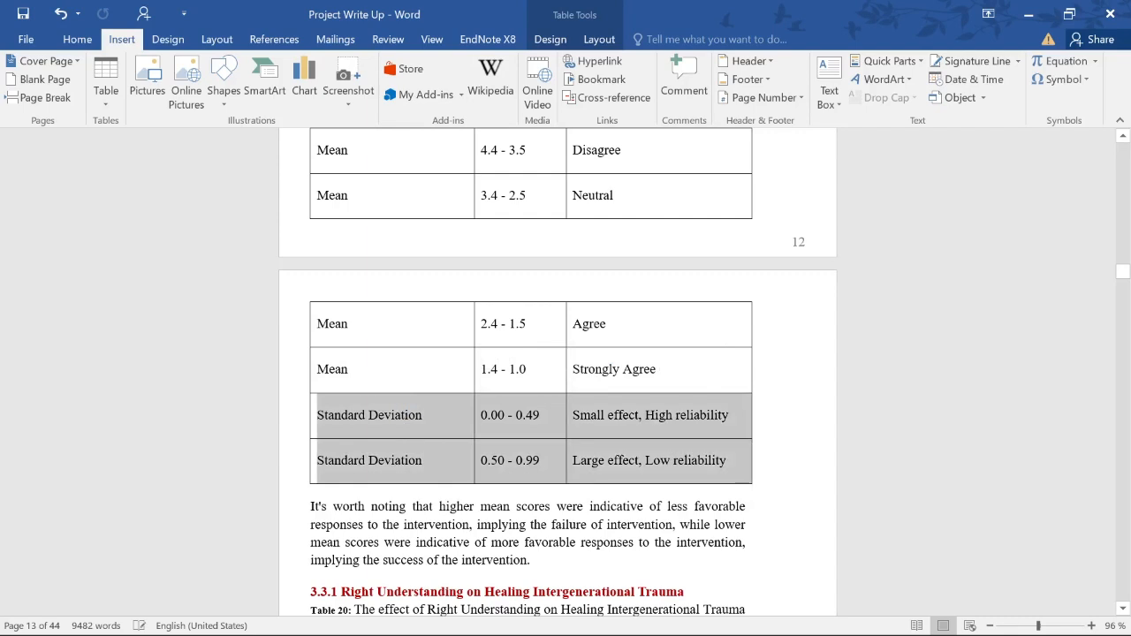
pyautogui.click(605, 460)
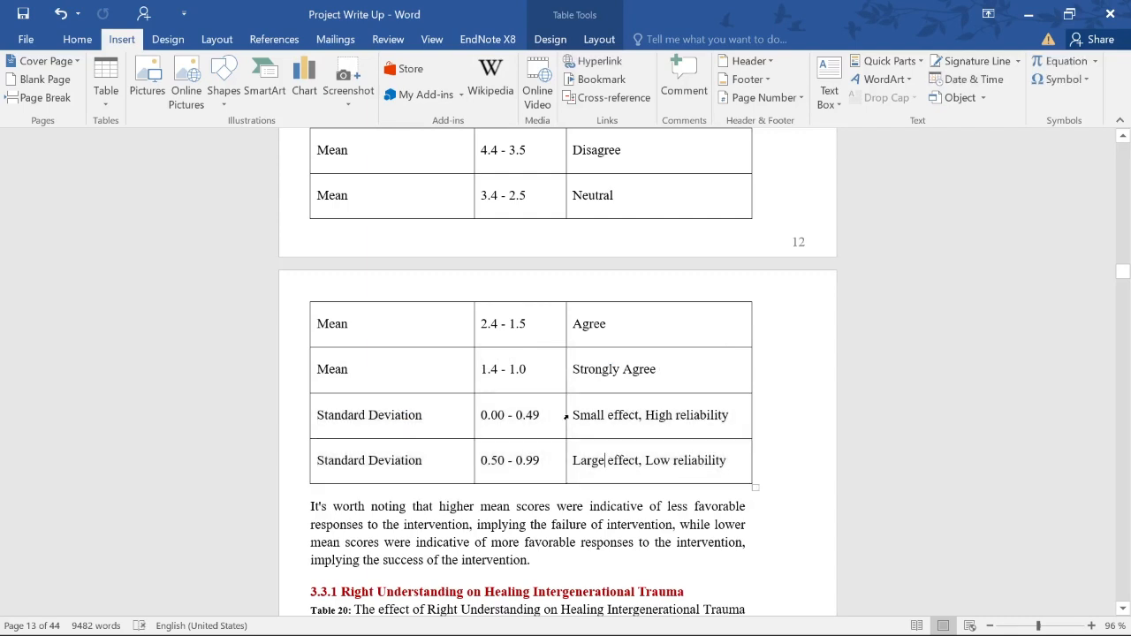
pyautogui.moveTo(570, 415); pyautogui.dragTo(728, 416)
pyautogui.click(366, 415)
pyautogui.moveTo(353, 460); pyautogui.dragTo(672, 460)
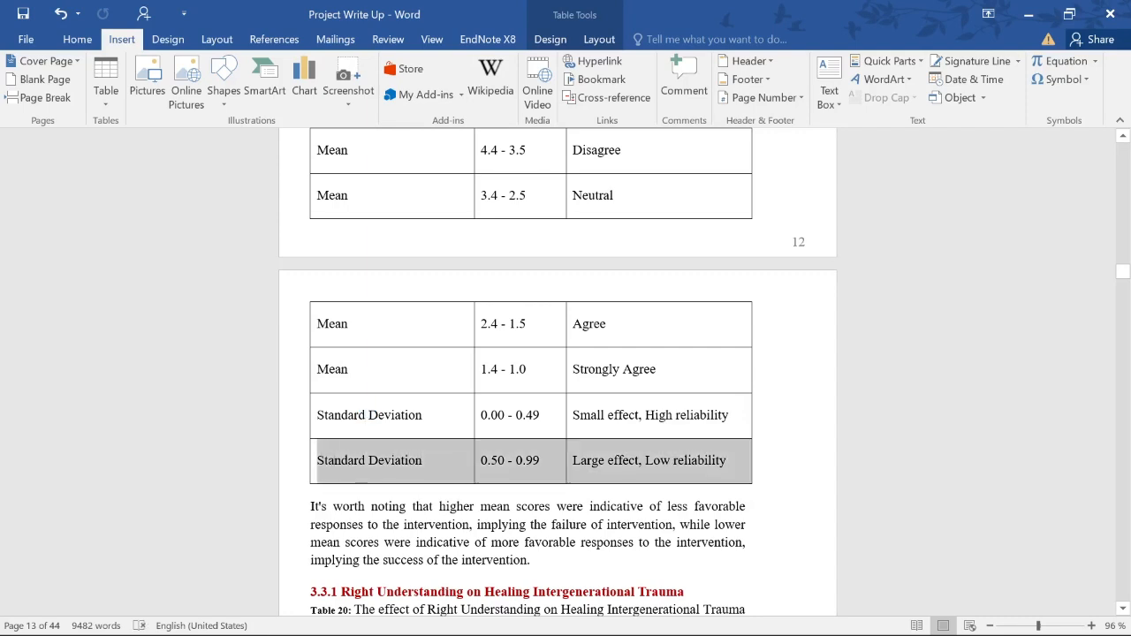
pyautogui.click(515, 461)
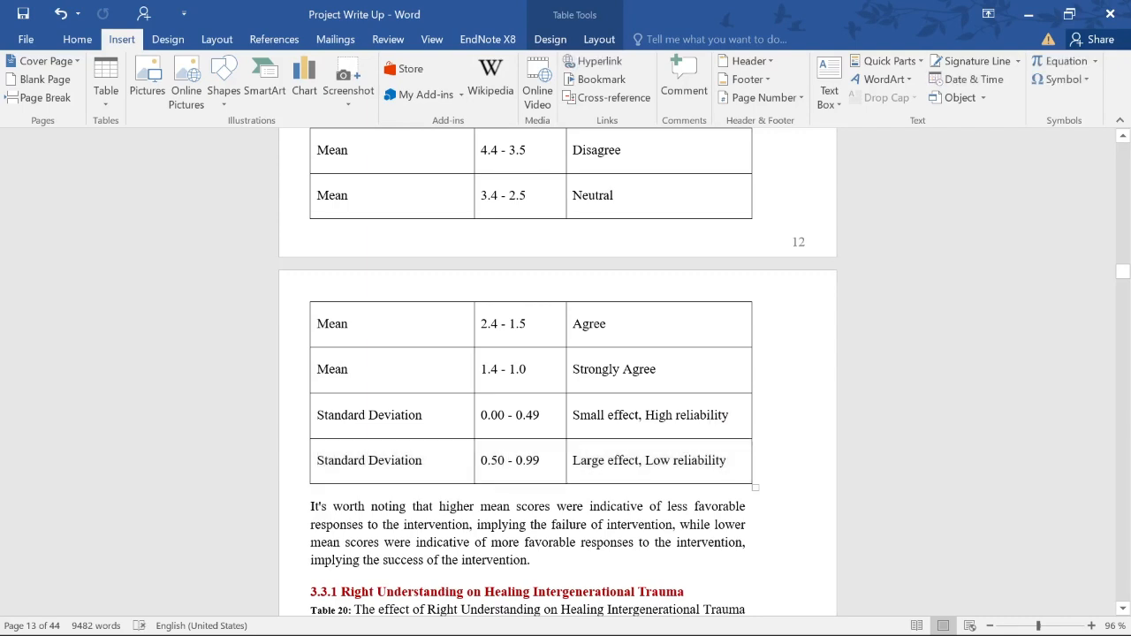
pyautogui.click(526, 460)
pyautogui.moveTo(572, 461); pyautogui.dragTo(641, 461)
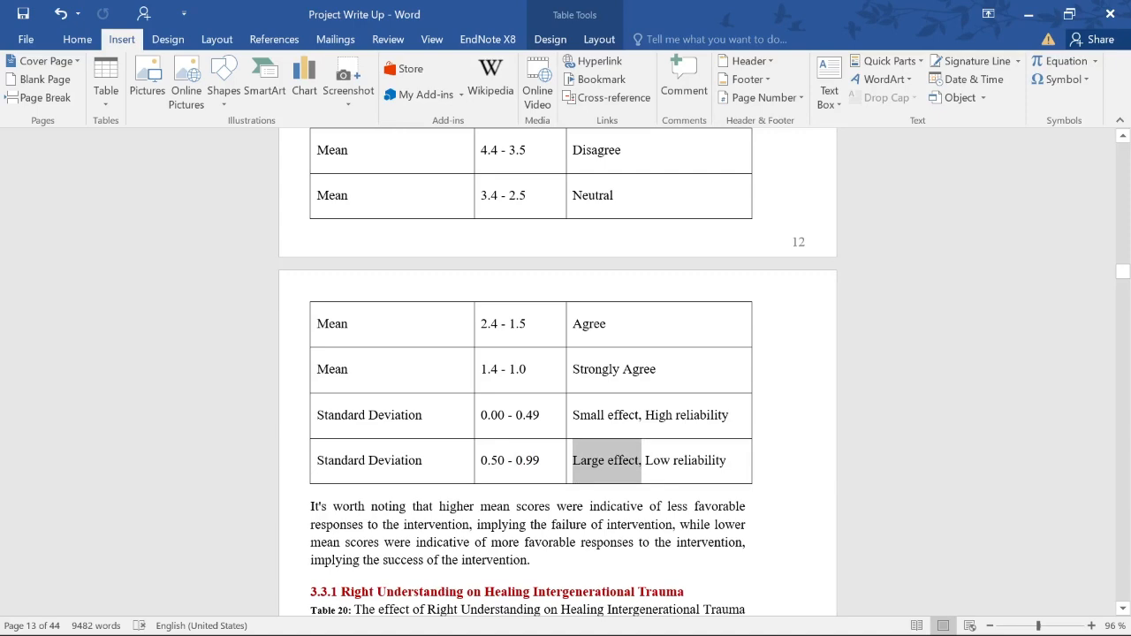
# Read the note on higher and lower mean scores and look over Table 20 on the effect of Right Understanding.
pyautogui.scroll(-2, 564, 472)
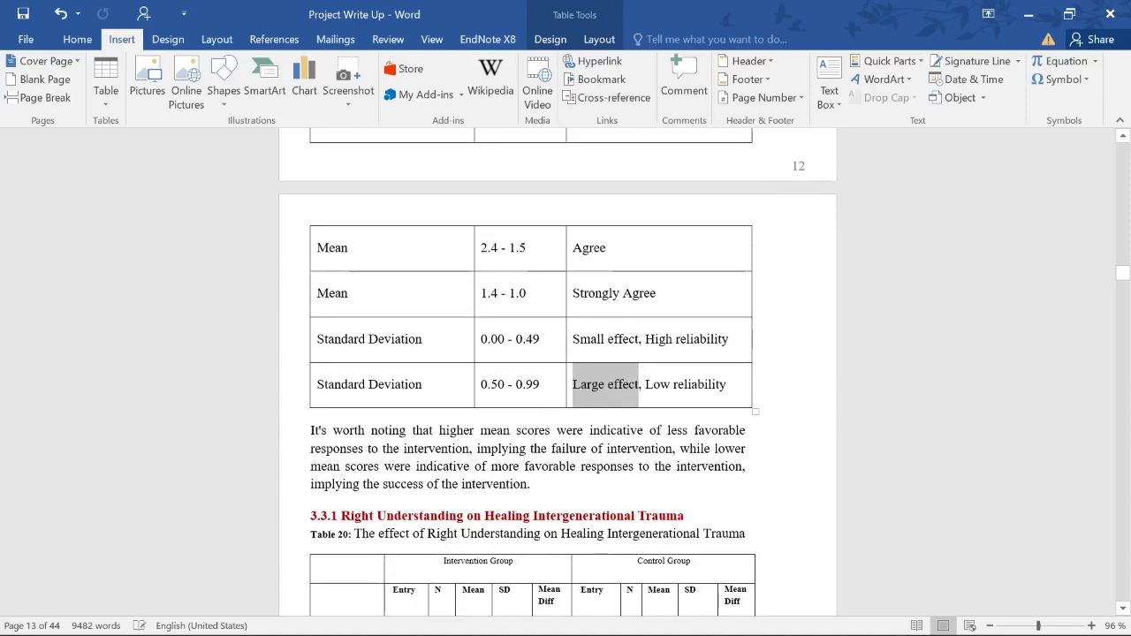
pyautogui.click(528, 478)
pyautogui.scroll(-4, 528, 478)
pyautogui.scroll(-3, 530, 371)
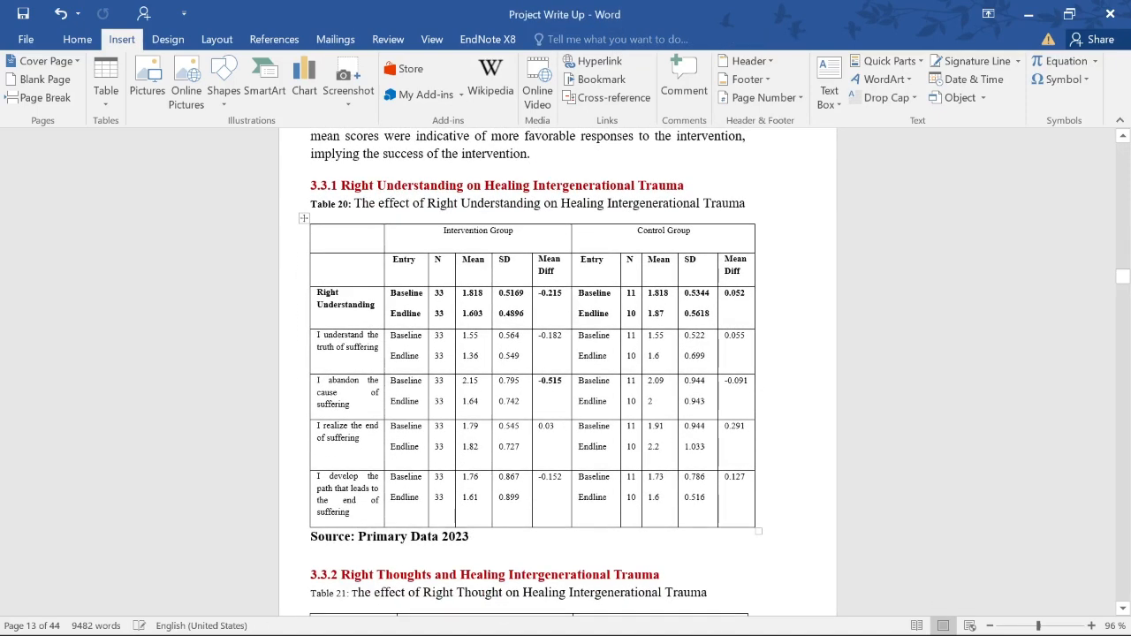
pyautogui.click(496, 404)
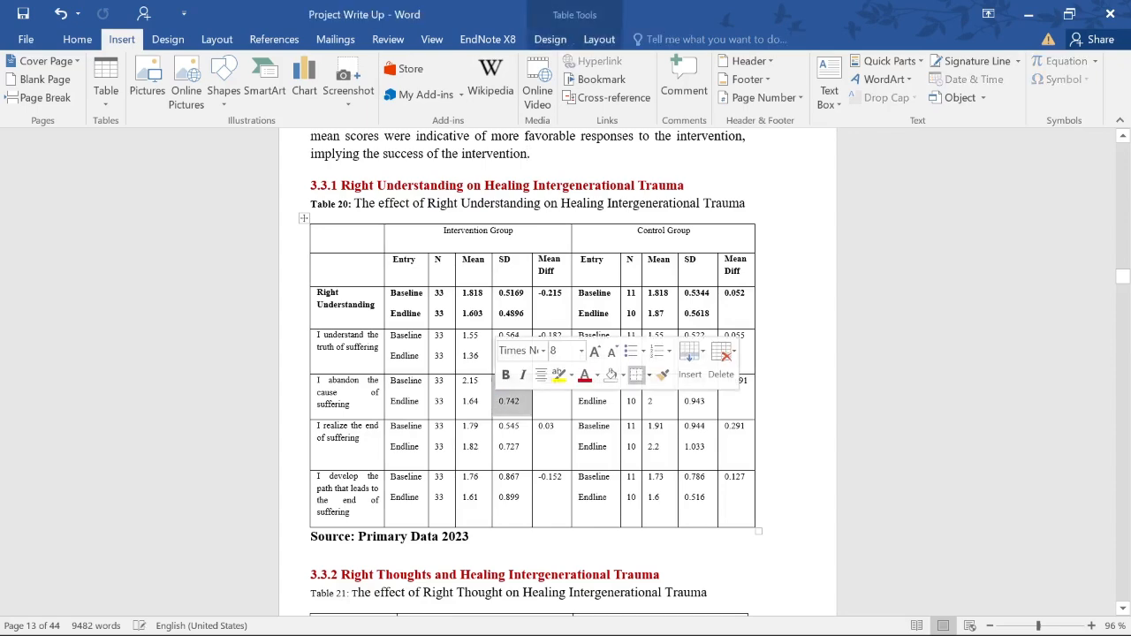
pyautogui.click(432, 340)
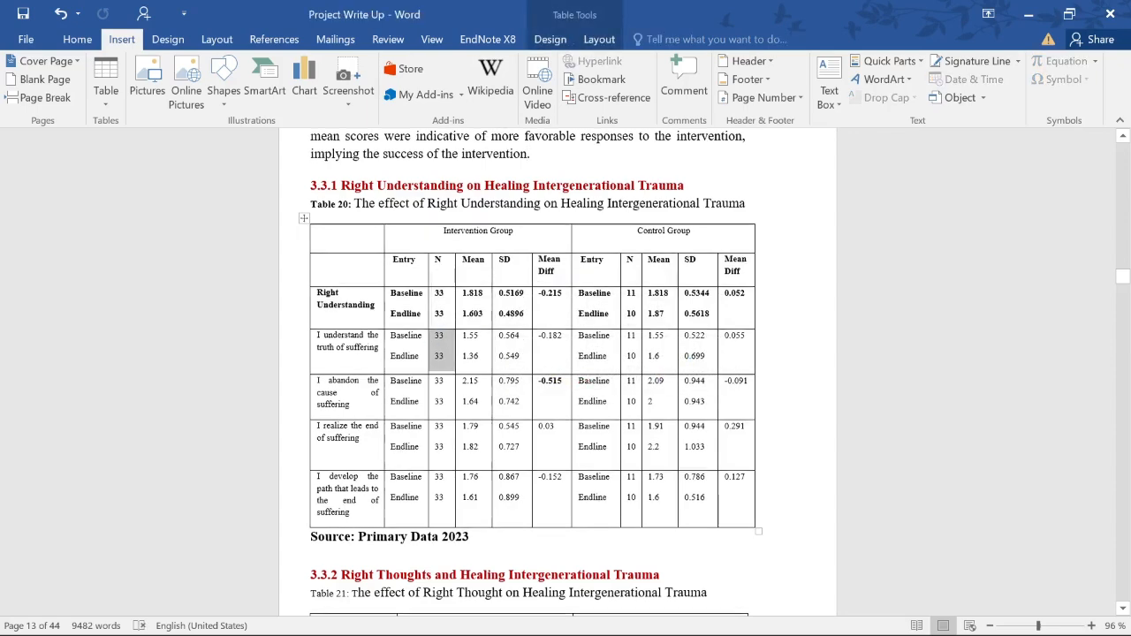
pyautogui.scroll(11, 531, 371)
pyautogui.scroll(-9, 530, 371)
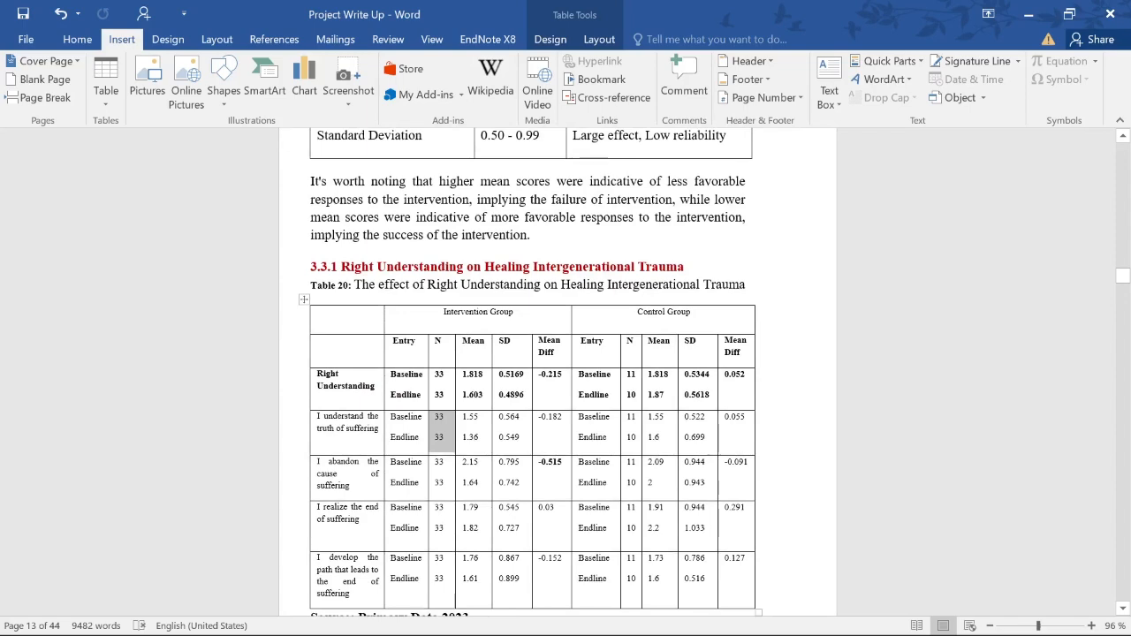
pyautogui.scroll(-4, 452, 345)
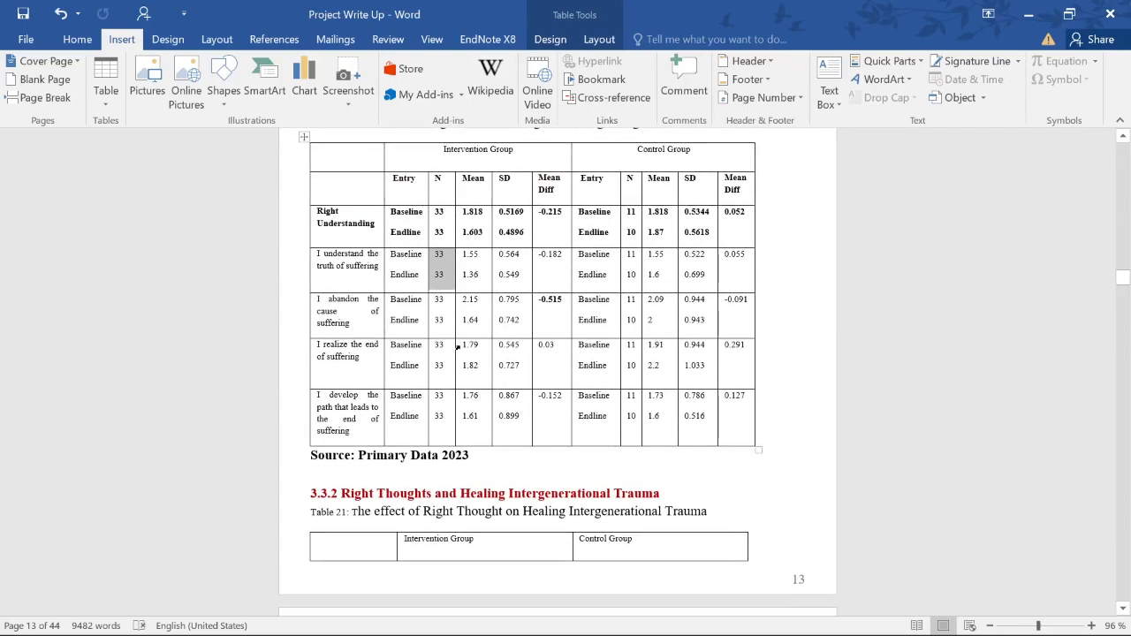
pyautogui.scroll(3, 457, 347)
pyautogui.scroll(-4, 530, 354)
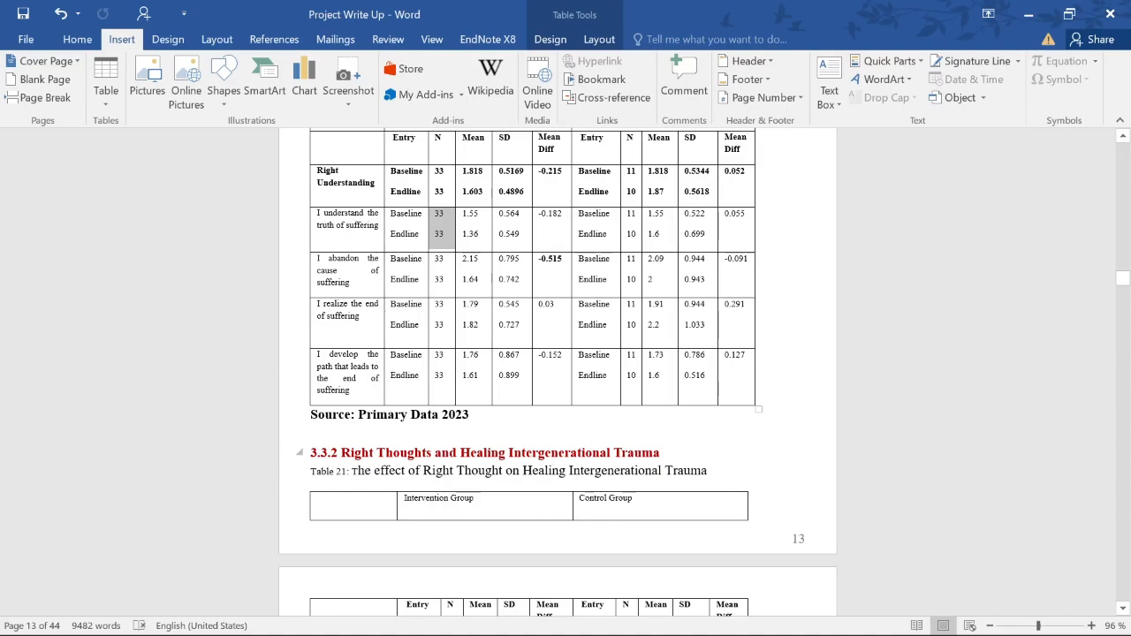
# Look through Table 21 on Right Thought and Table 22 on Right Speech.
pyautogui.scroll(-14, 530, 371)
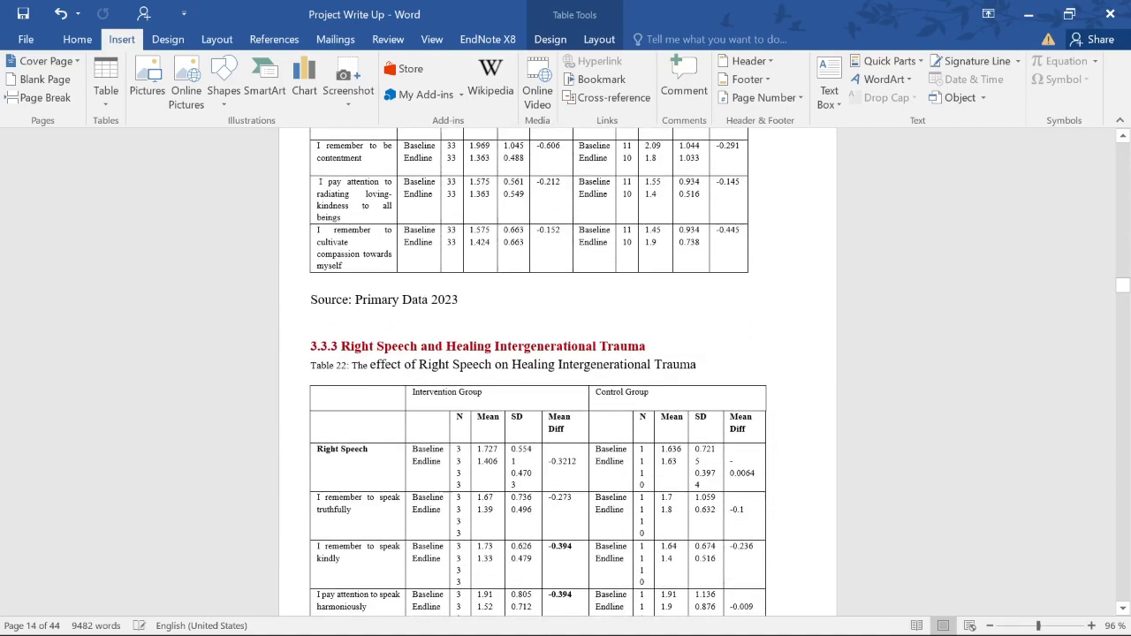
pyautogui.click(369, 449)
pyautogui.scroll(9, 530, 371)
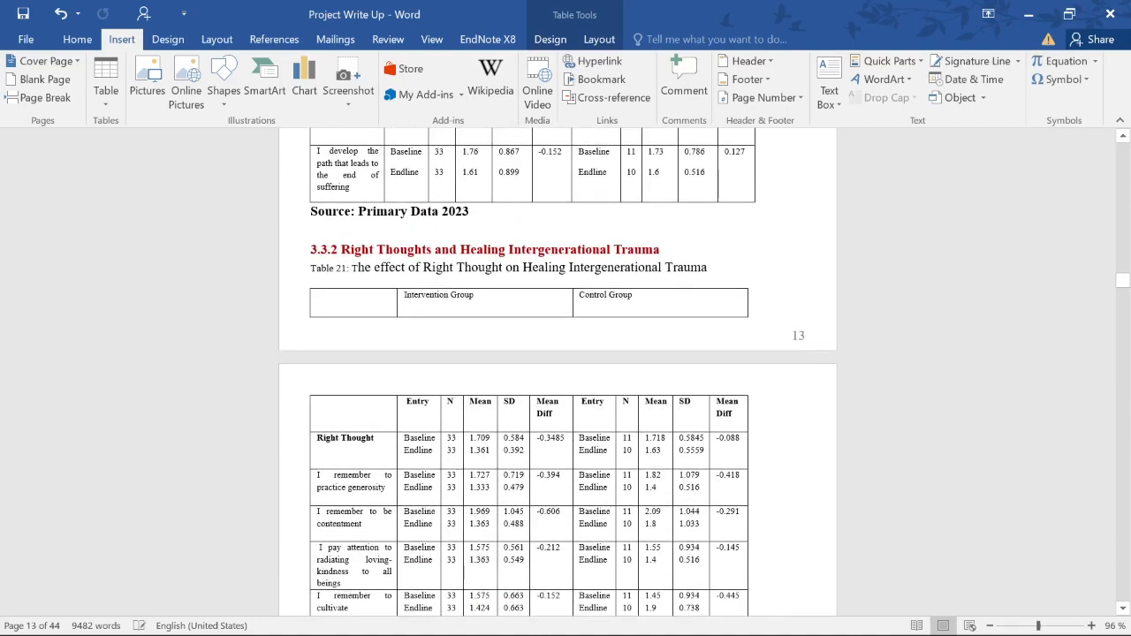
# Go back to section 3.3.1 and examine its heading and the Intervention Group and Control Group columns of Table 20.
pyautogui.scroll(11, 566, 371)
pyautogui.scroll(-2, 566, 371)
pyautogui.moveTo(467, 185); pyautogui.dragTo(683, 186)
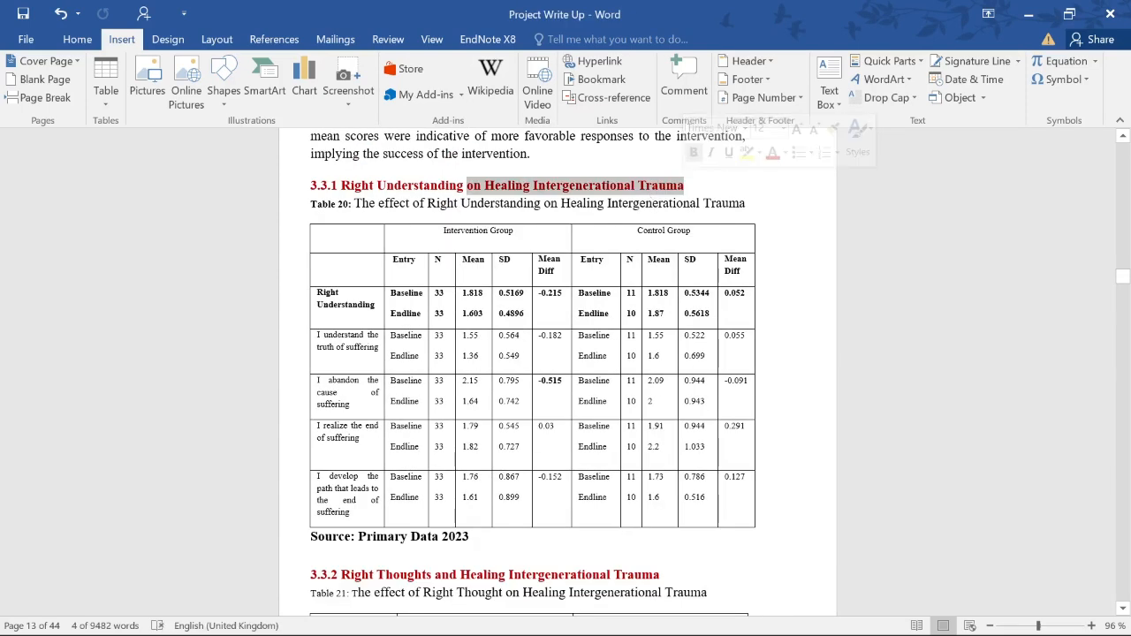
pyautogui.moveTo(443, 231); pyautogui.dragTo(513, 231)
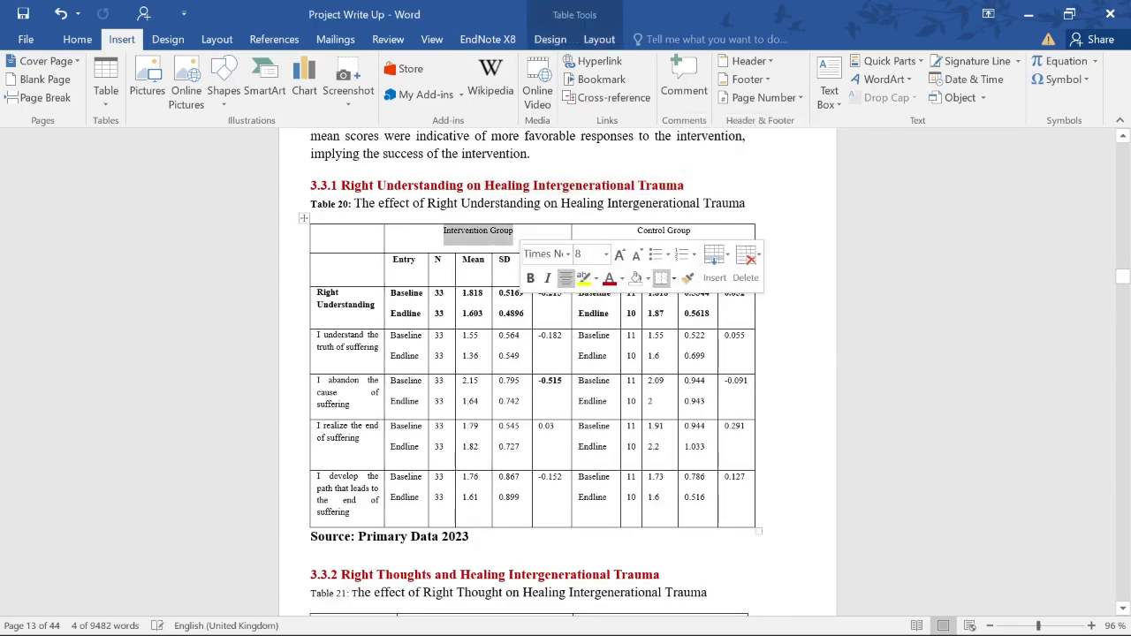
pyautogui.moveTo(637, 231); pyautogui.dragTo(690, 230)
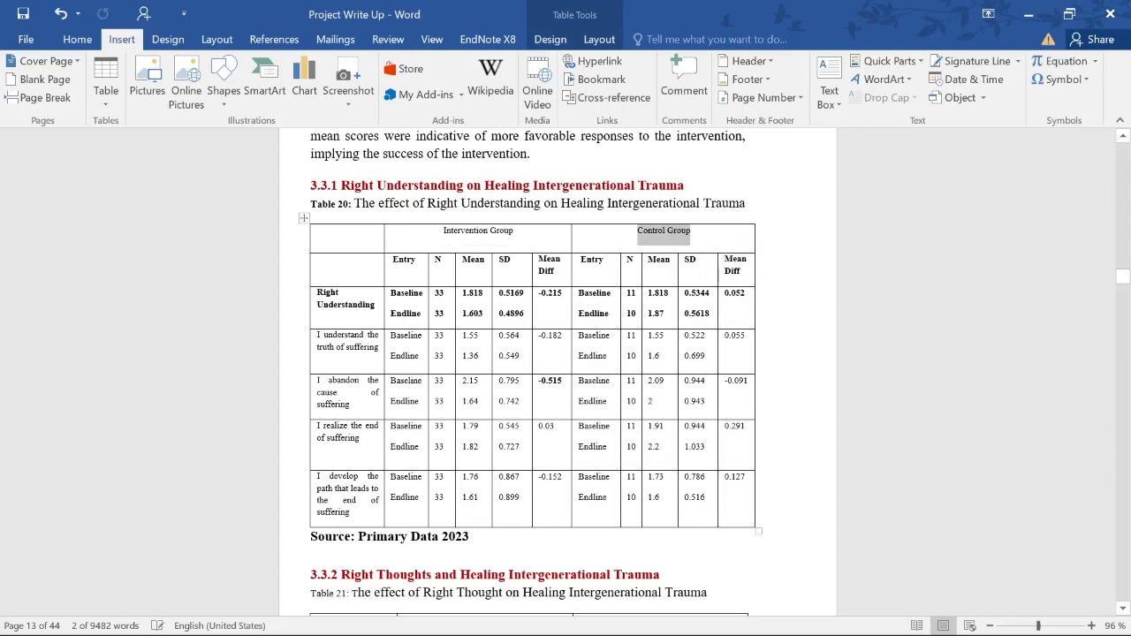
pyautogui.click(470, 203)
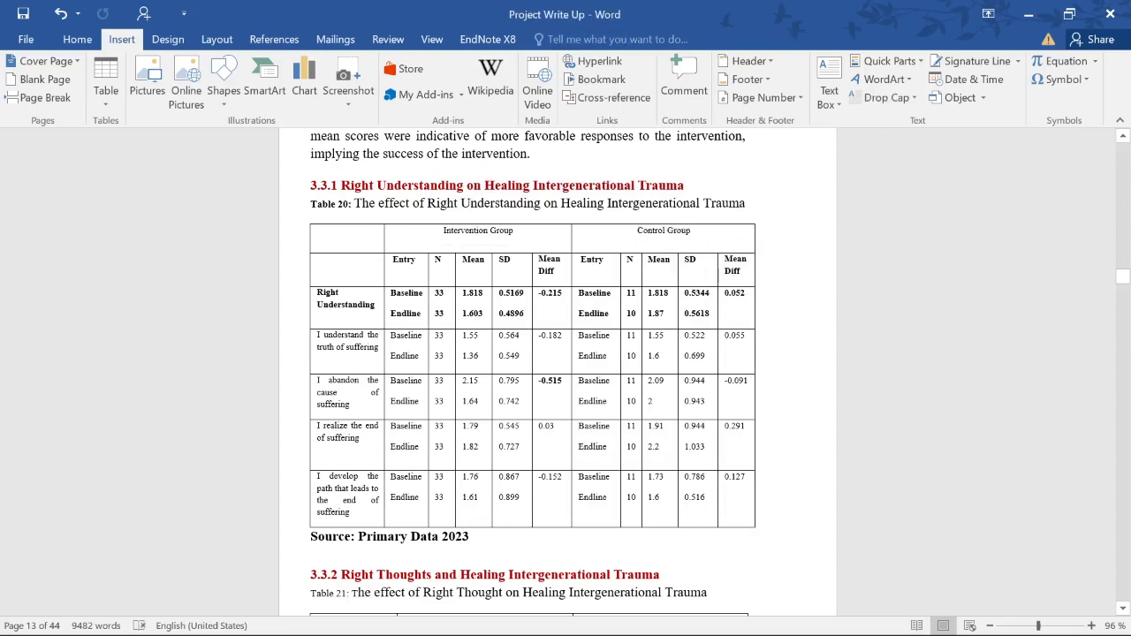
# Review the Research Objective One heading in section 3.3 and go back to Table 20 in section 3.3.1.
pyautogui.scroll(8, 408, 241)
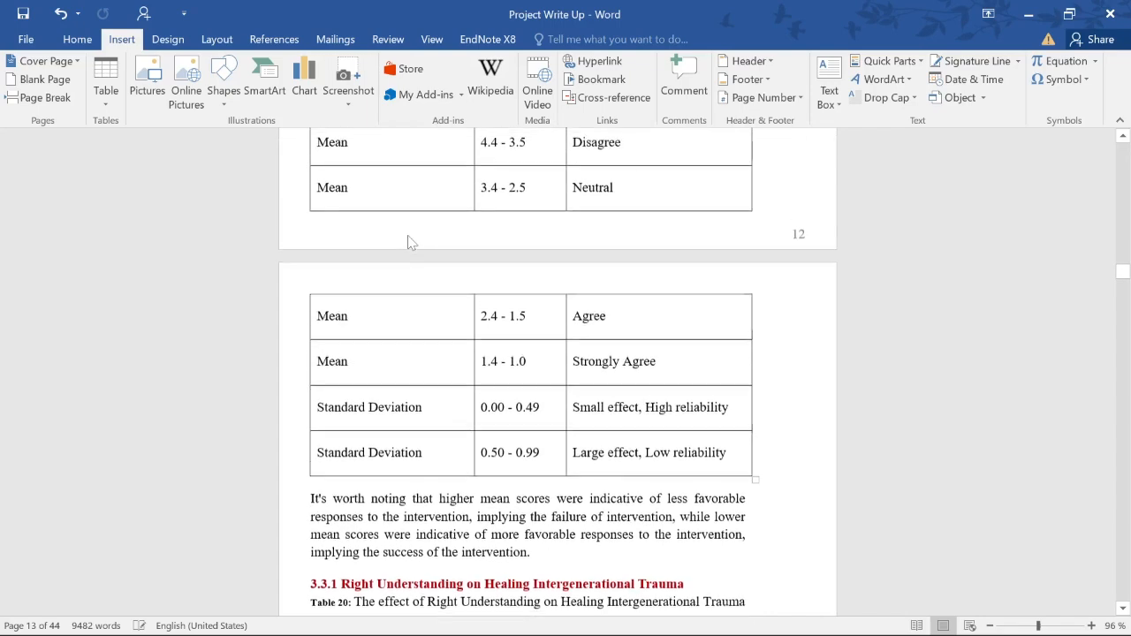
pyautogui.scroll(8, 408, 242)
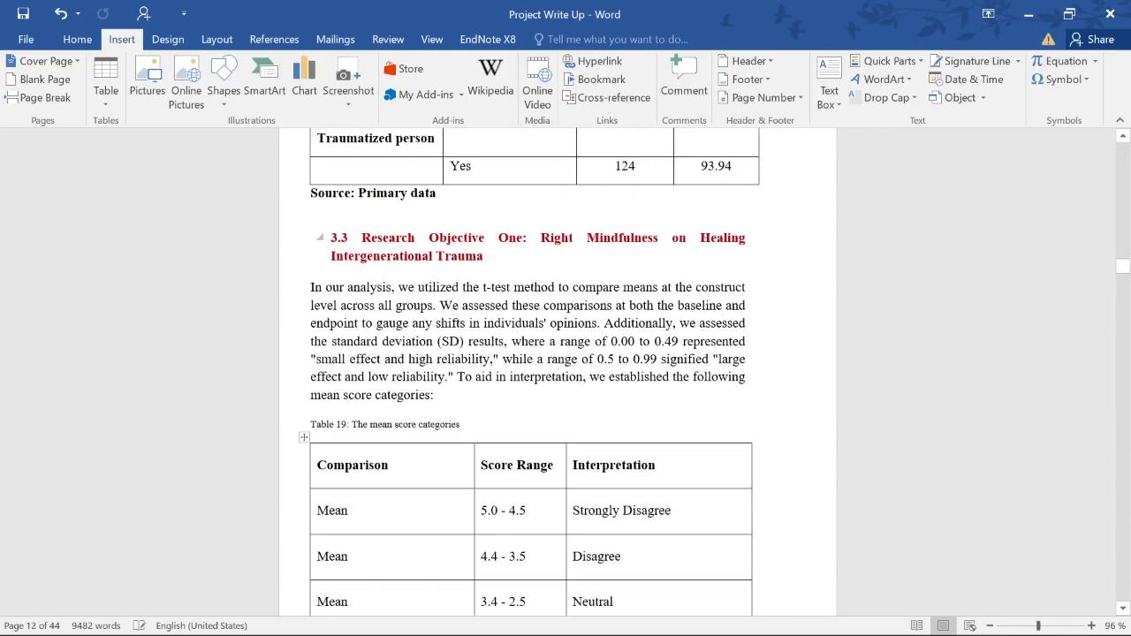
pyautogui.moveTo(484, 256); pyautogui.dragTo(361, 238)
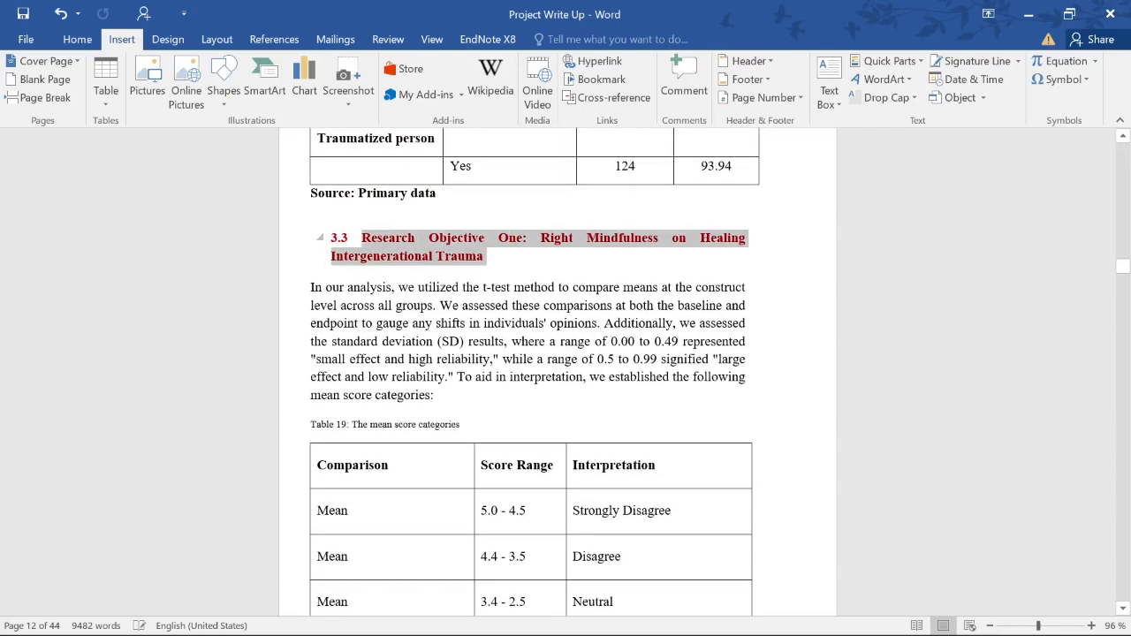
pyautogui.scroll(-11, 521, 337)
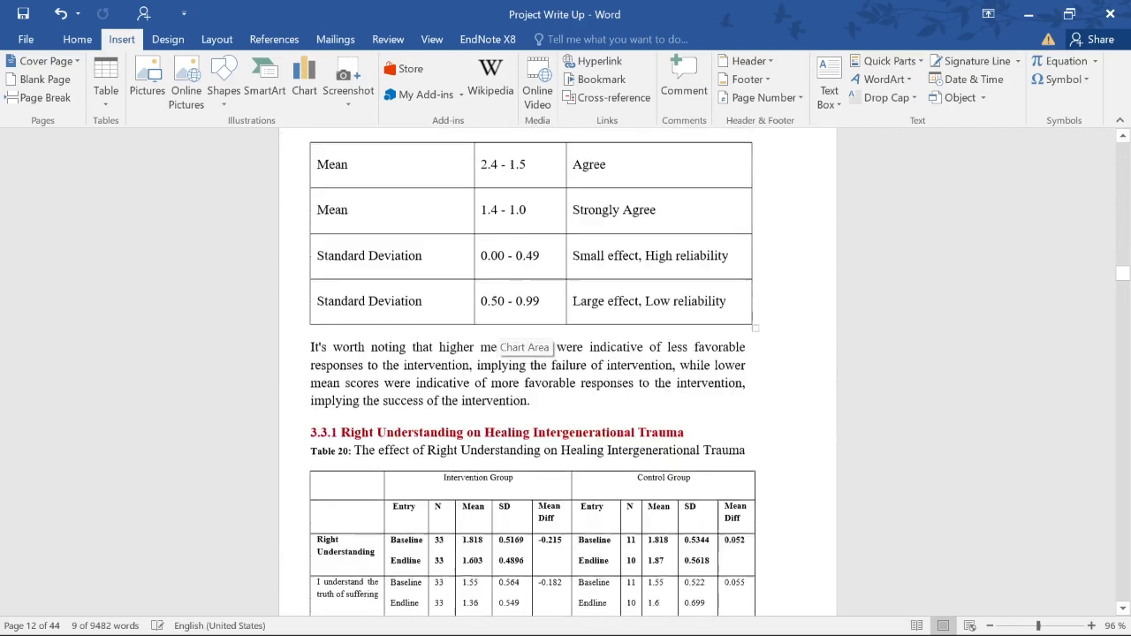
pyautogui.scroll(-2, 525, 347)
pyautogui.scroll(-3, 526, 347)
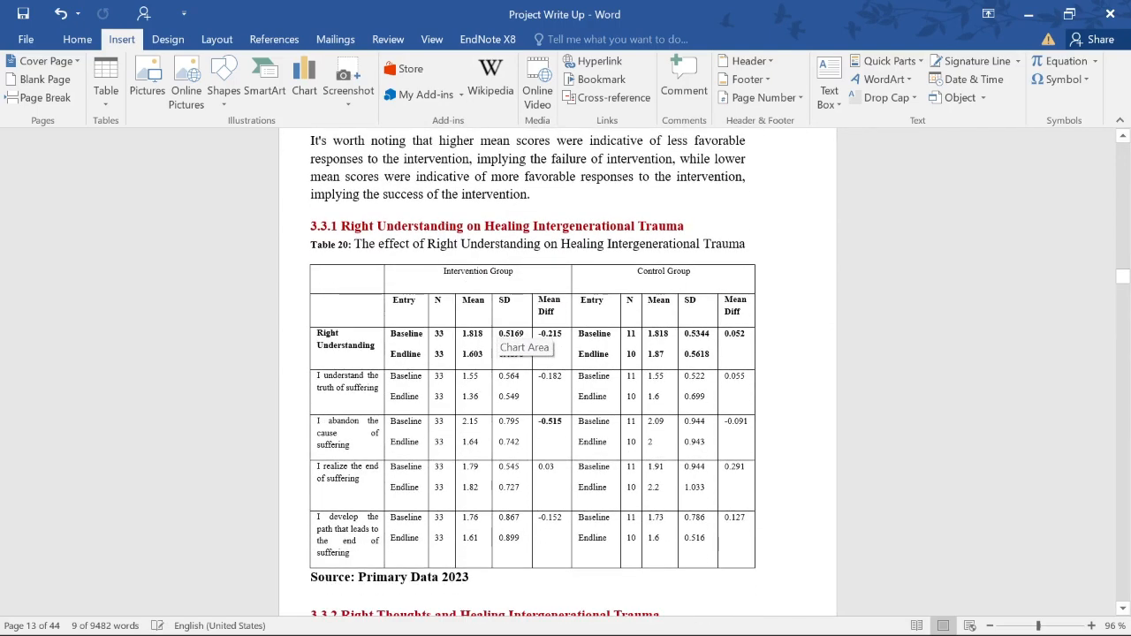
# Examine the Right Understanding row of Table 20 and the four statements about suffering listed beneath it.
pyautogui.click(430, 244)
pyautogui.scroll(-1, 530, 375)
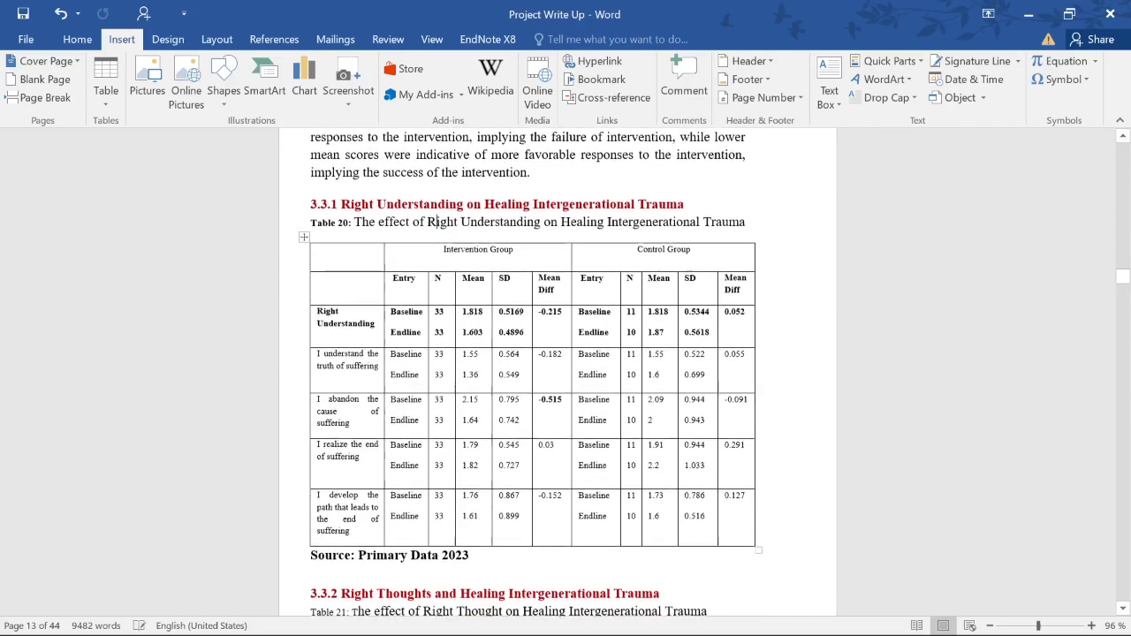
pyautogui.moveTo(318, 293); pyautogui.dragTo(373, 306)
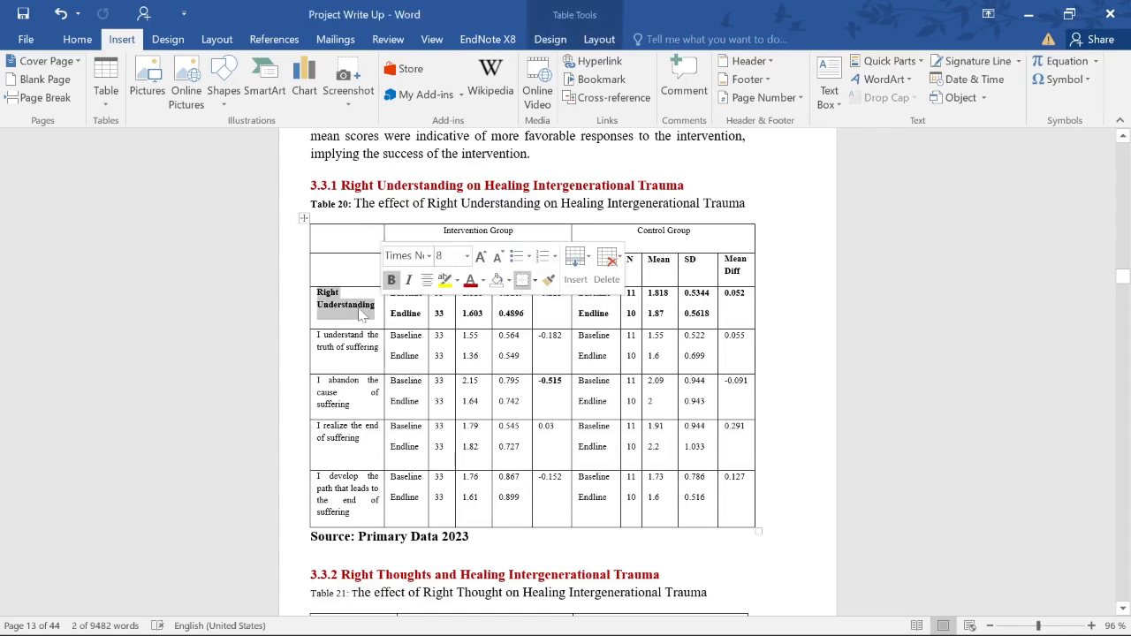
pyautogui.click(346, 307)
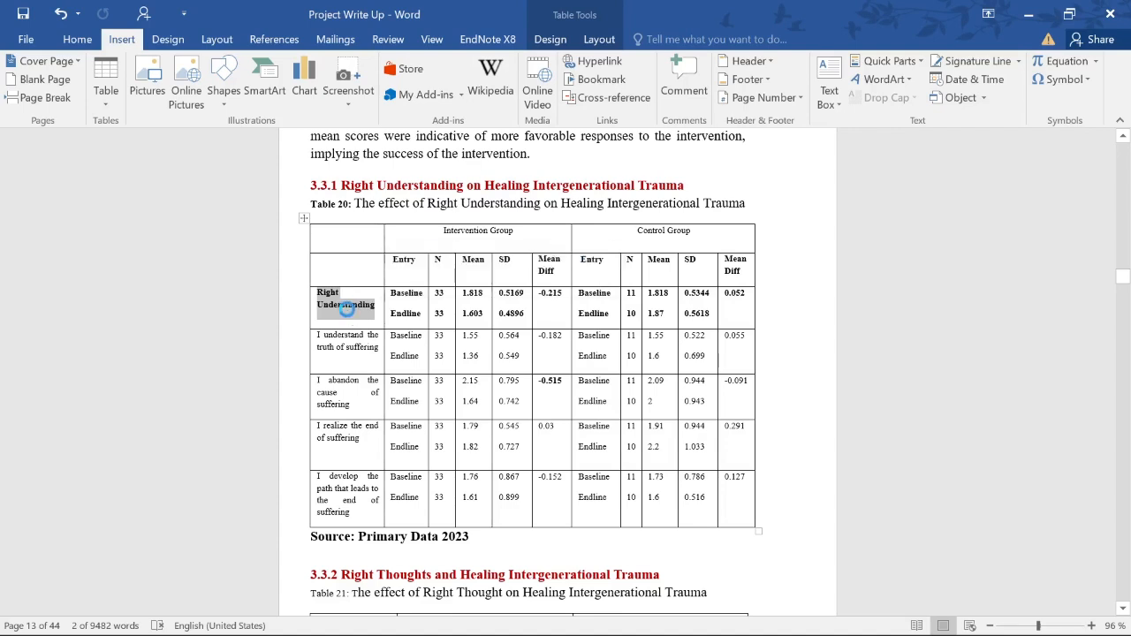
pyautogui.moveTo(318, 292); pyautogui.dragTo(374, 305)
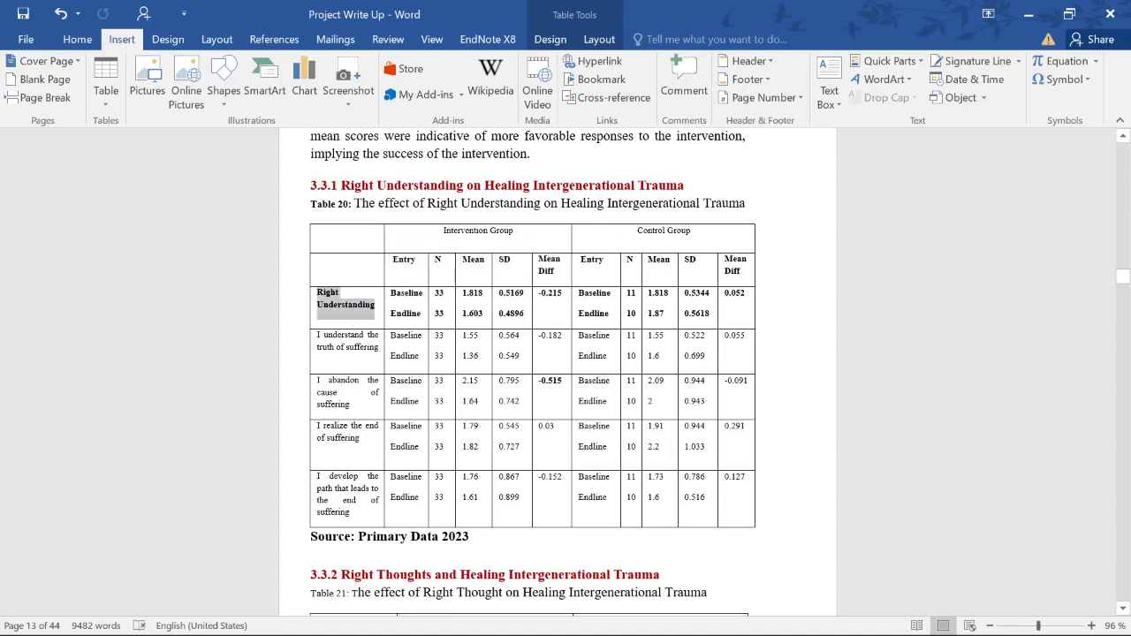
pyautogui.click(320, 337)
pyautogui.moveTo(320, 336); pyautogui.dragTo(349, 511)
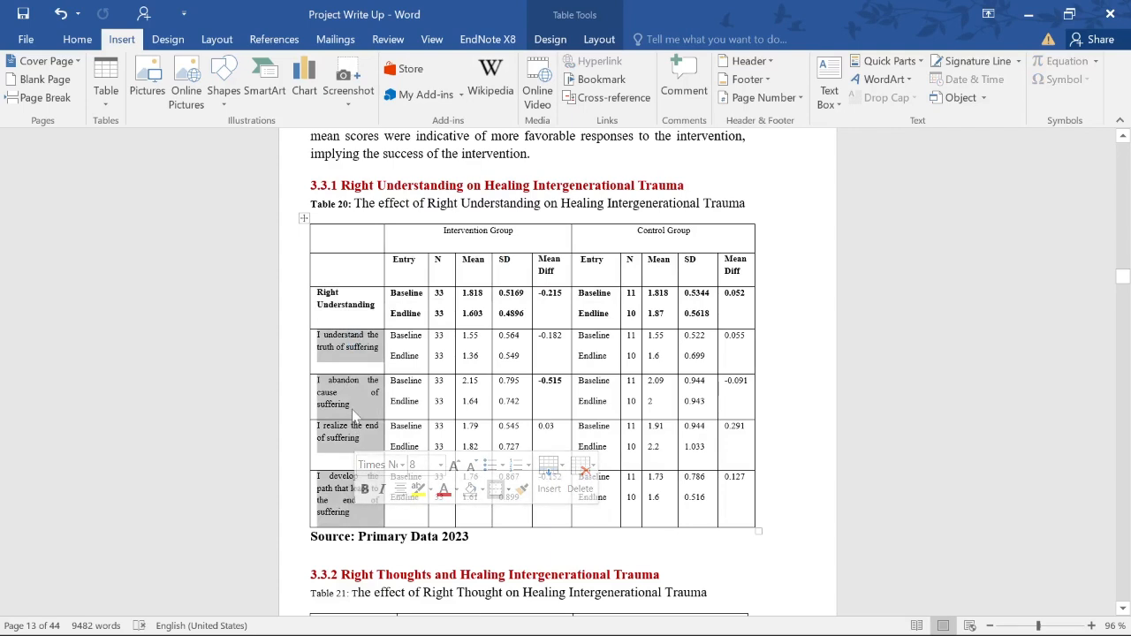
pyautogui.click(374, 370)
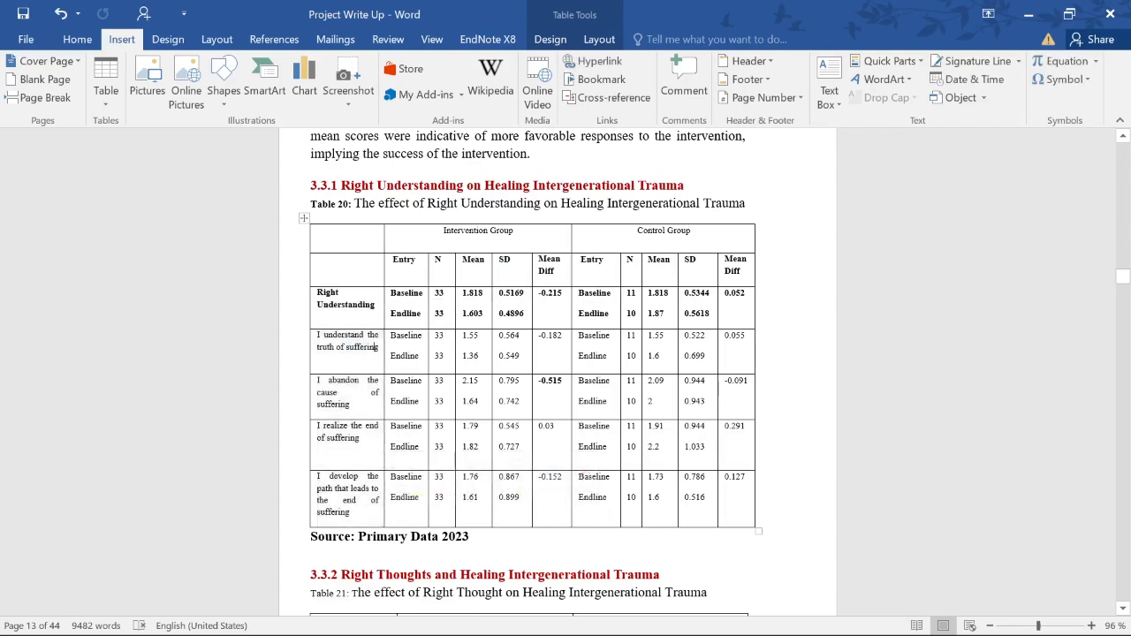
# Review the Intervention Group's baseline and endline entries in Table 20, including the N, SD and Mean Diff columns.
pyautogui.moveTo(443, 230); pyautogui.dragTo(512, 231)
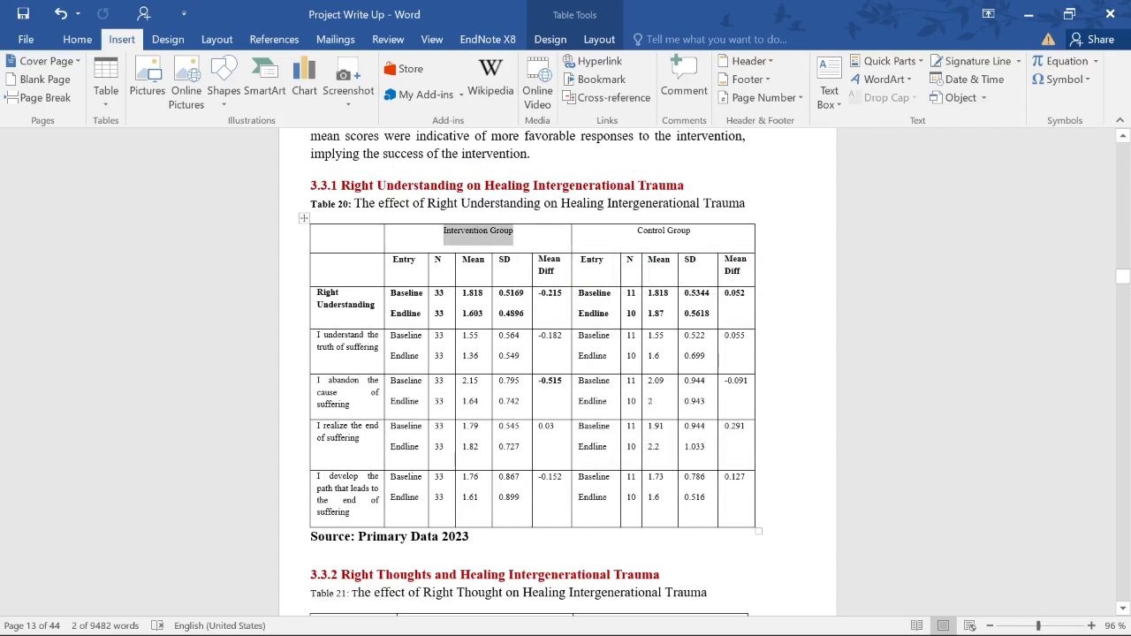
pyautogui.moveTo(390, 315); pyautogui.dragTo(419, 293)
pyautogui.moveTo(395, 357); pyautogui.dragTo(412, 339)
pyautogui.moveTo(391, 382); pyautogui.dragTo(421, 399)
pyautogui.click(397, 356)
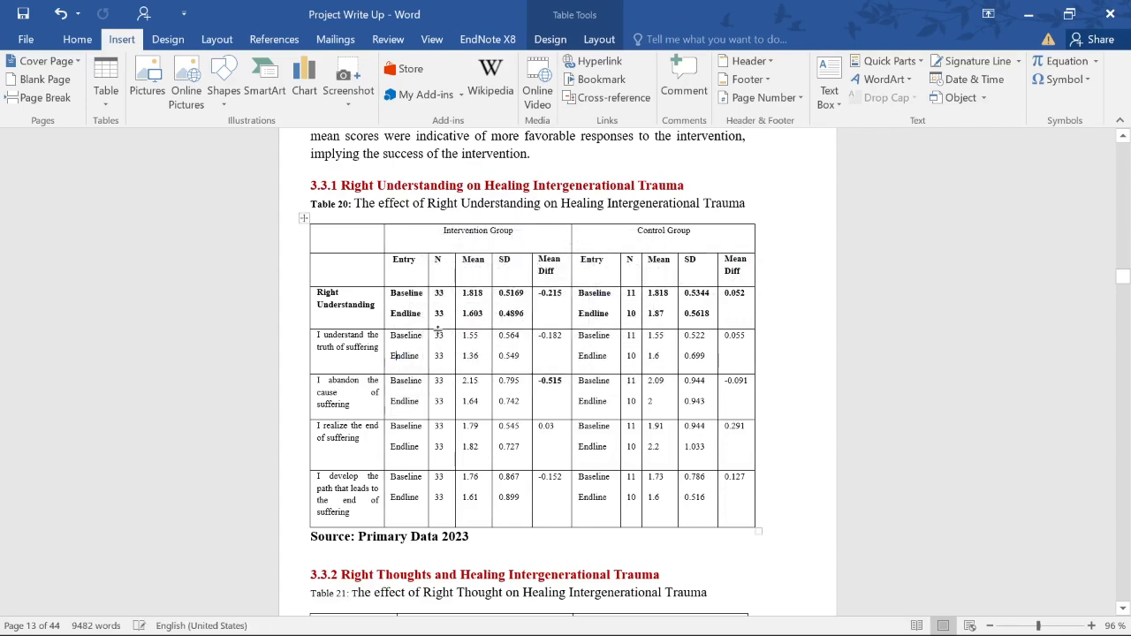
pyautogui.click(444, 335)
pyautogui.click(430, 326)
pyautogui.moveTo(504, 336); pyautogui.dragTo(520, 337)
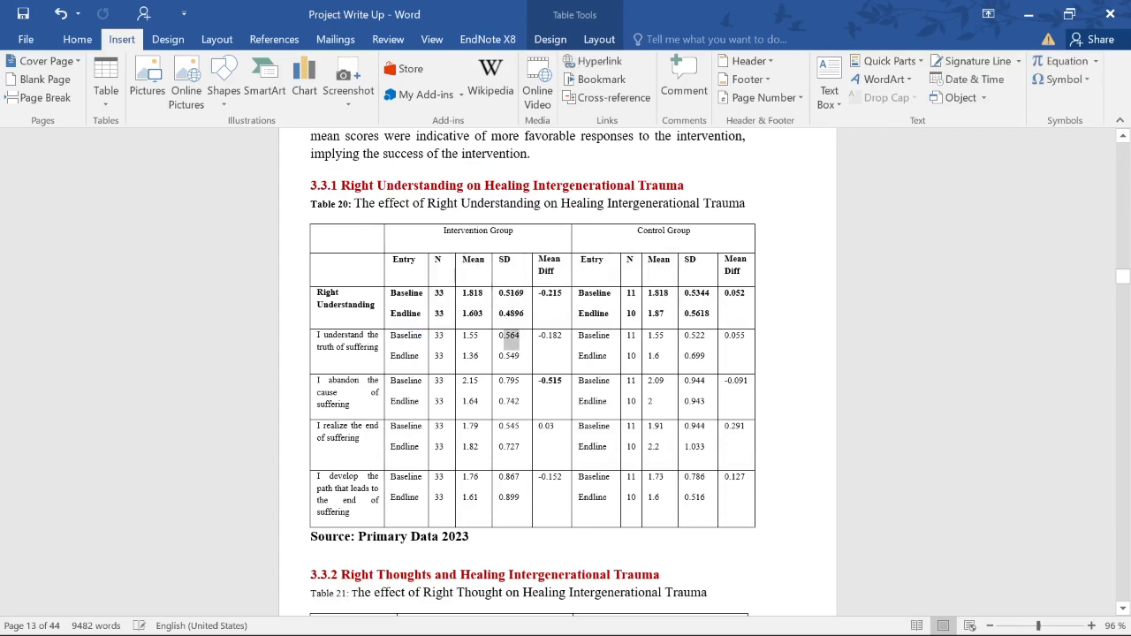
pyautogui.click(562, 336)
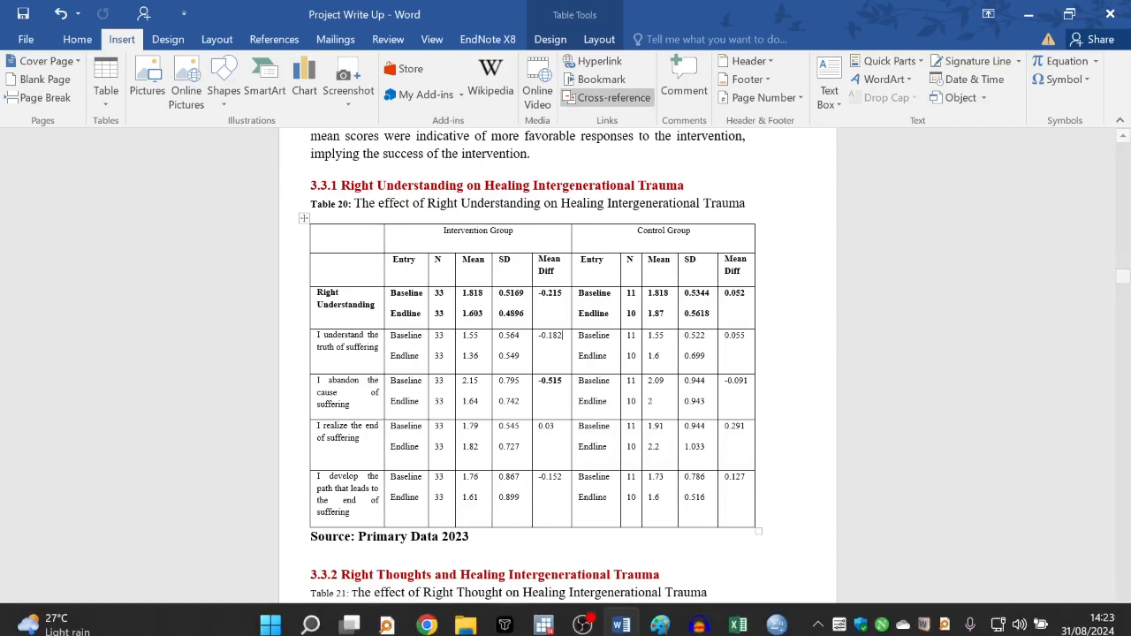
# Switch to the SPSS Data Editor and select the Excel file Datasets SPSS.xlsx from the Mindfulness Study folder as the data to open.
pyautogui.moveTo(746, 607)
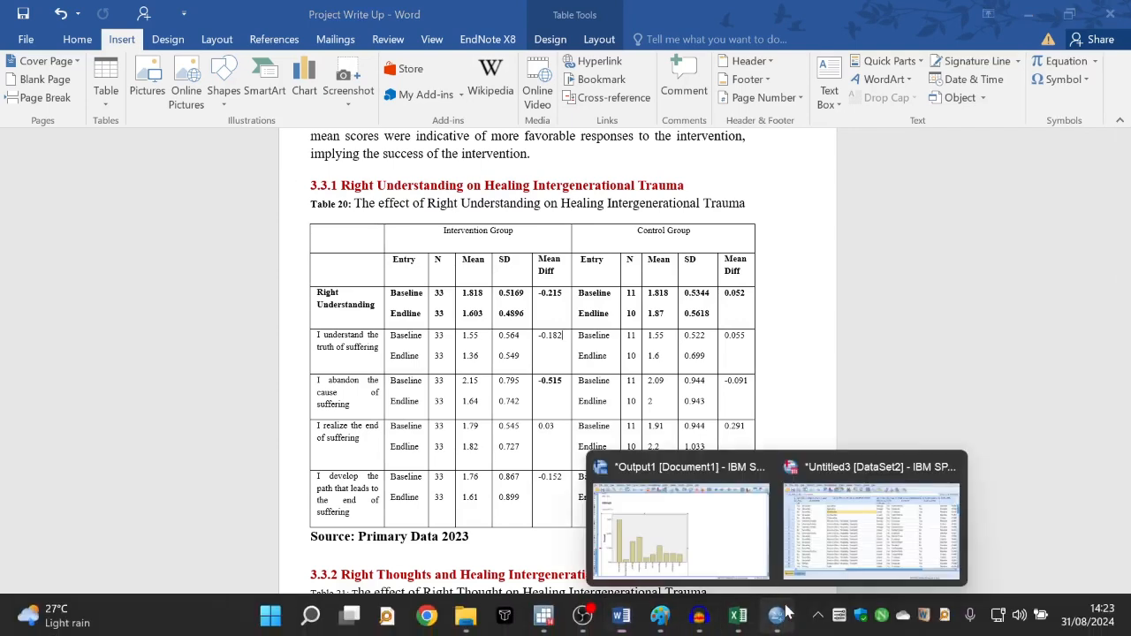
pyautogui.click(883, 530)
pyautogui.click(474, 363)
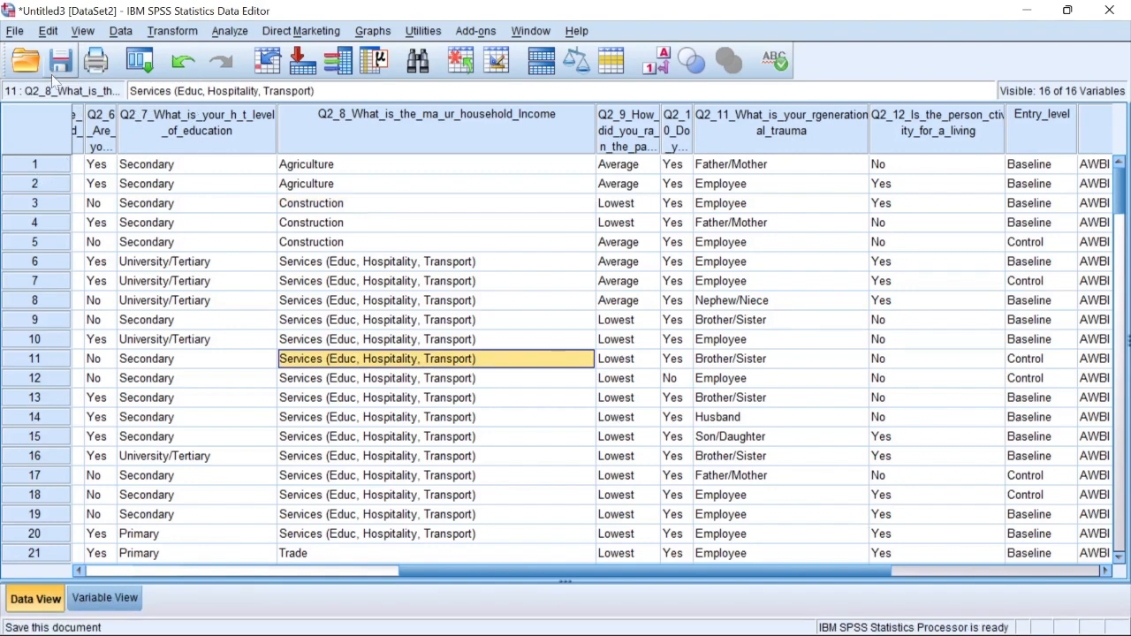
pyautogui.click(15, 30)
pyautogui.moveTo(66, 78)
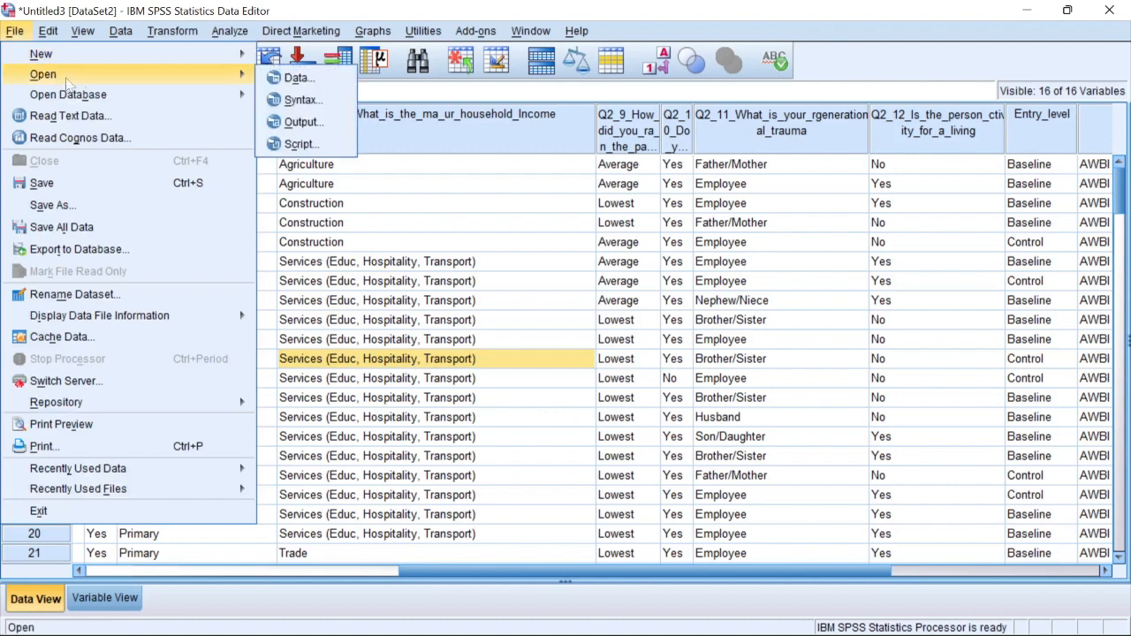
pyautogui.click(309, 82)
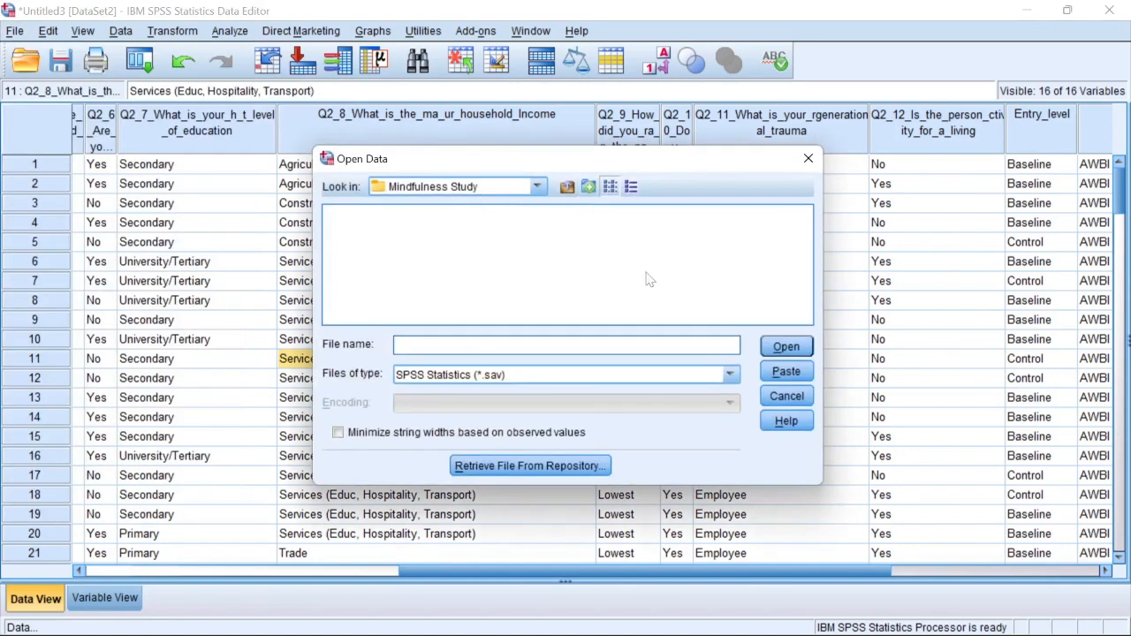
pyautogui.click(731, 375)
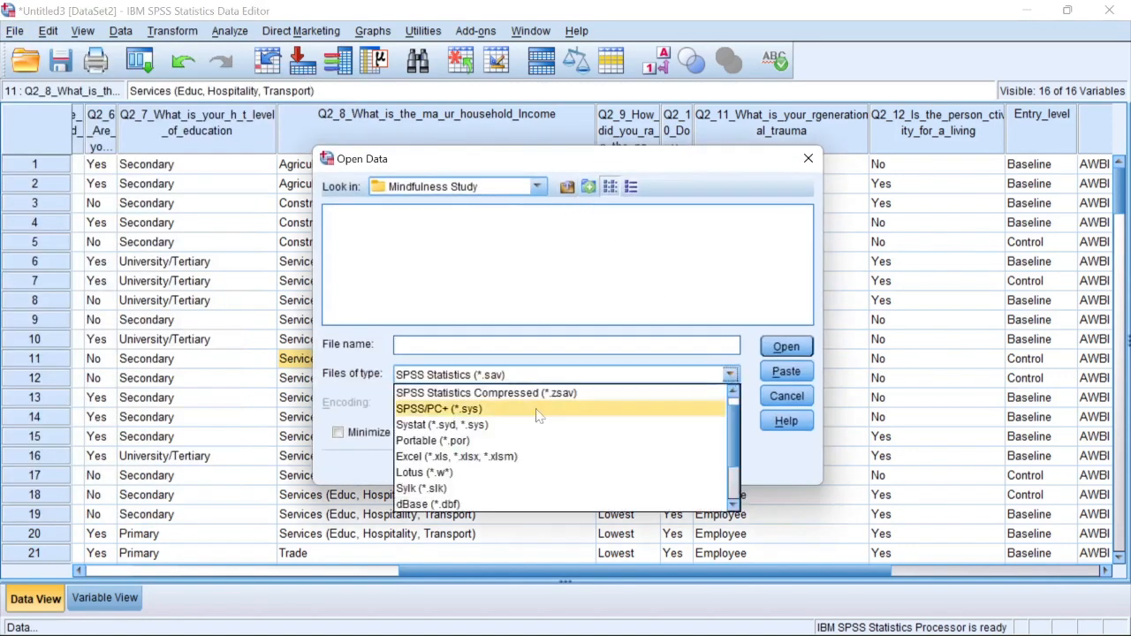
pyautogui.click(432, 456)
pyautogui.click(403, 217)
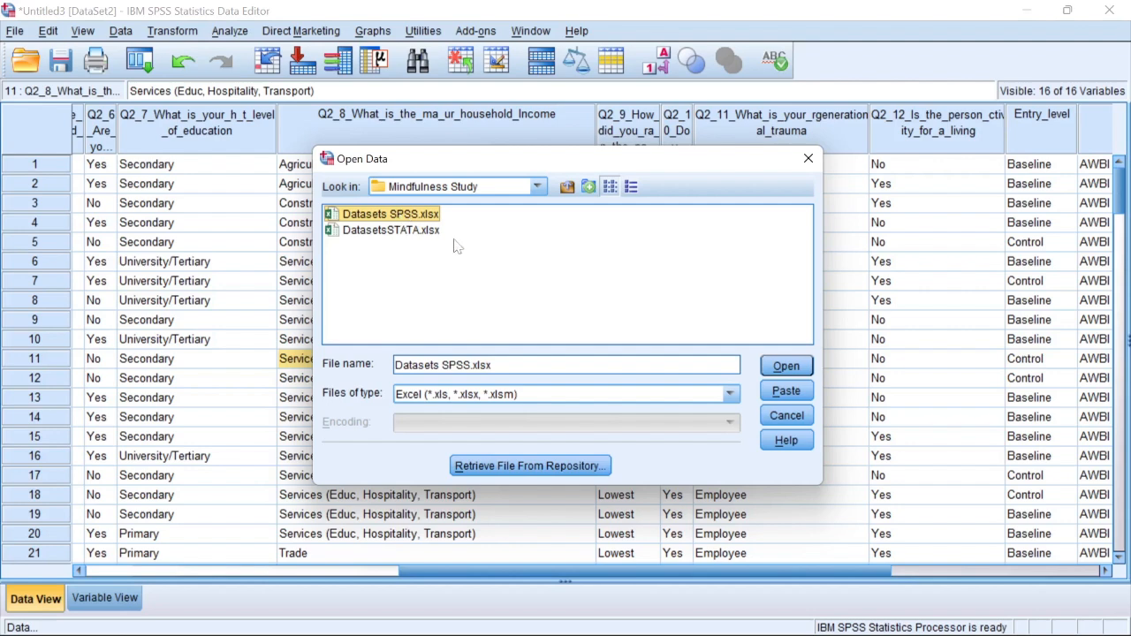
# Import the RM INT [A1:CQ67] worksheet from Datasets SPSS.xlsx, reading variable names from the first row.
pyautogui.click(789, 367)
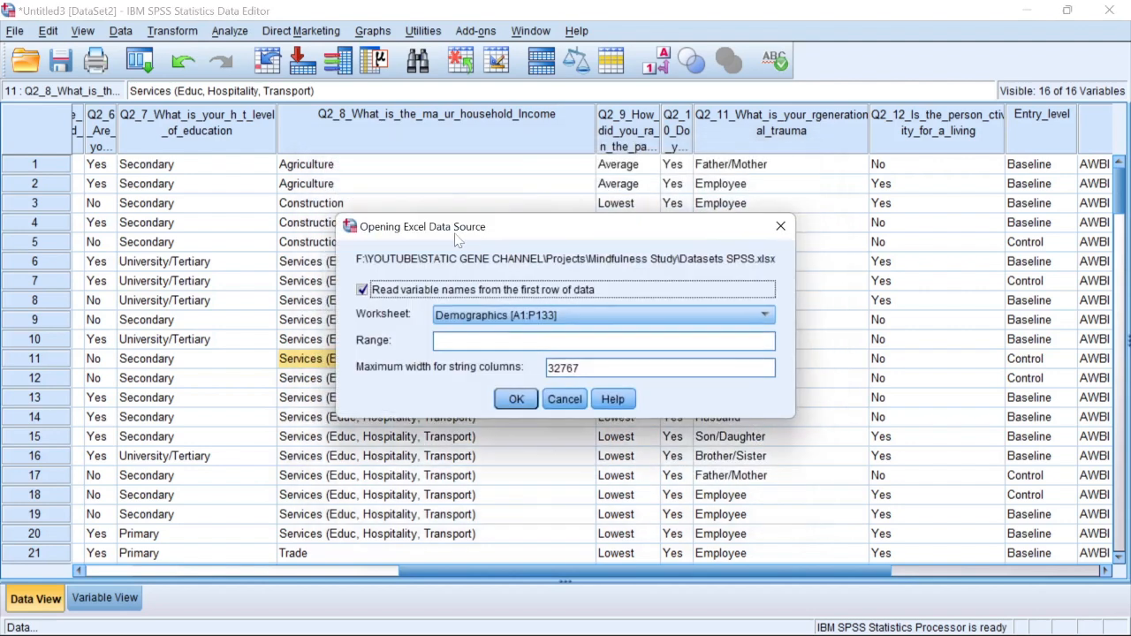
pyautogui.click(499, 315)
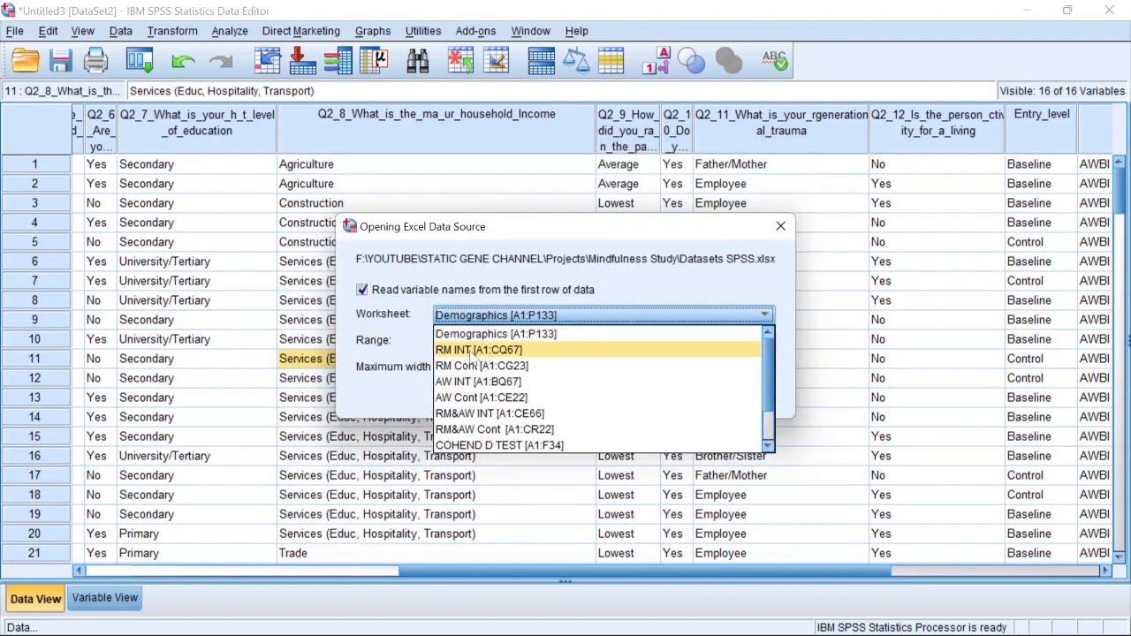
pyautogui.click(474, 351)
pyautogui.click(476, 320)
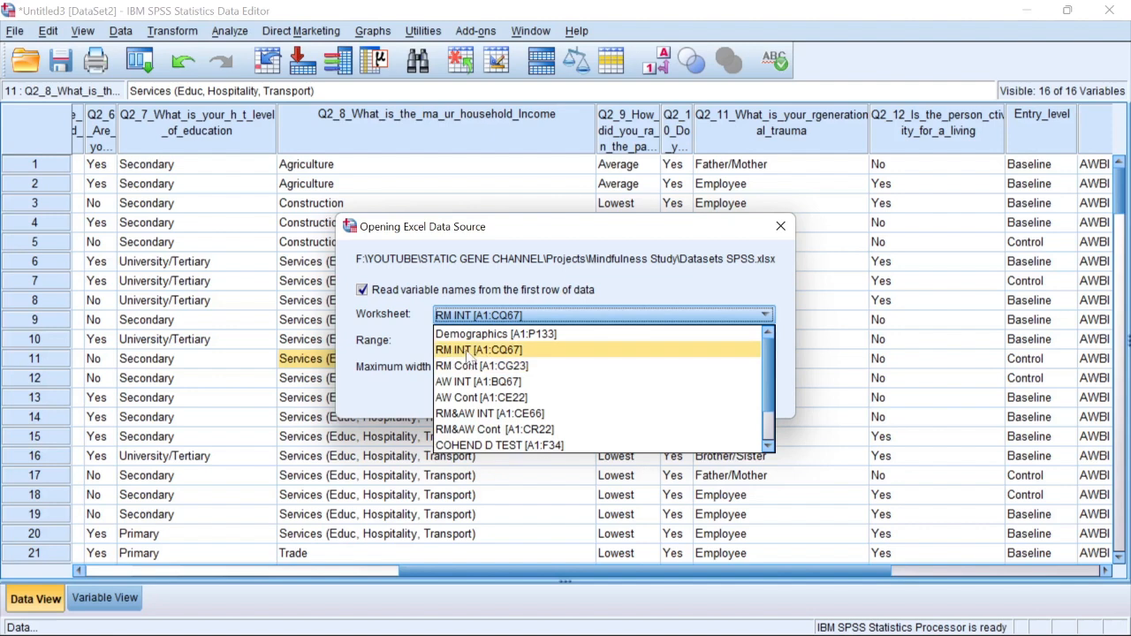
pyautogui.click(467, 351)
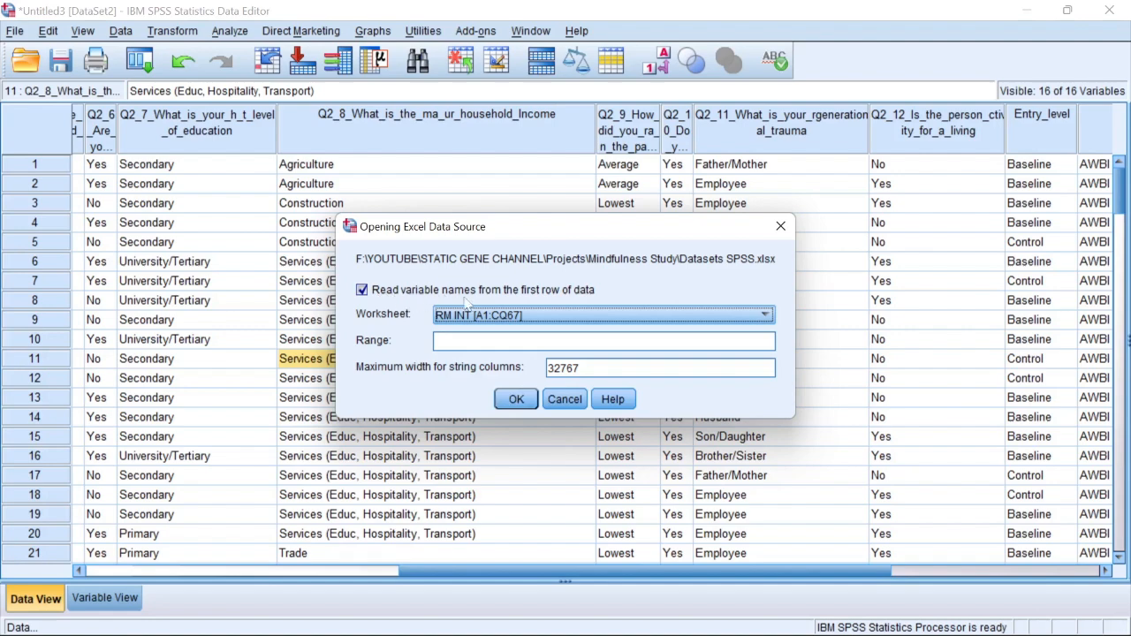
pyautogui.click(517, 399)
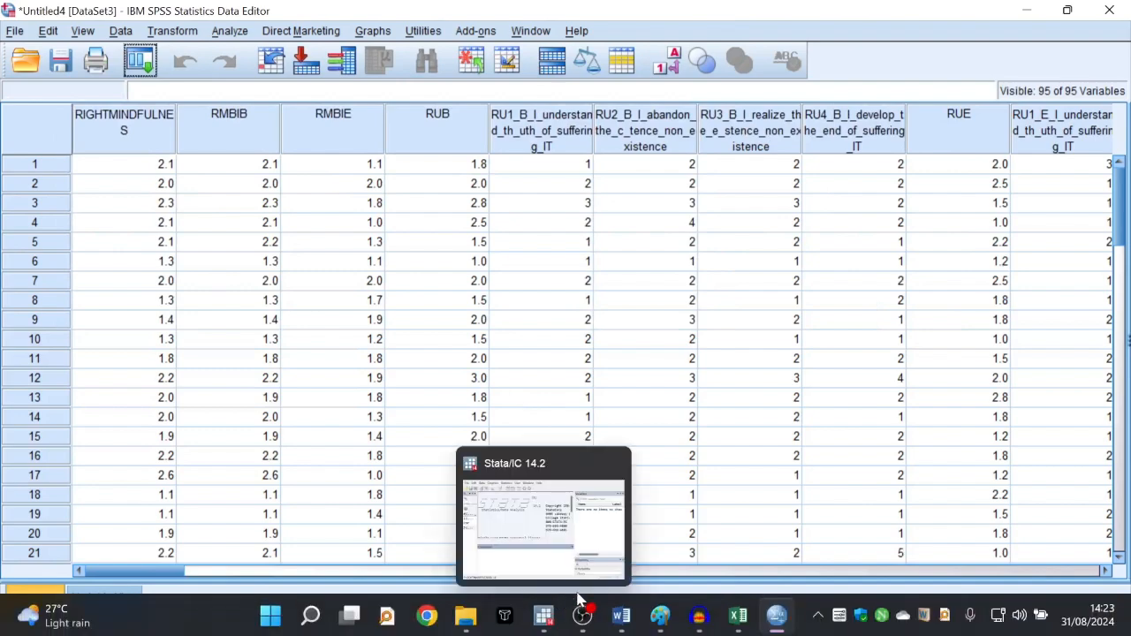
# Switch to Excel, inspect the header row of the RM INT sheet, and return to the imported SPSS dataset.
pyautogui.click(738, 621)
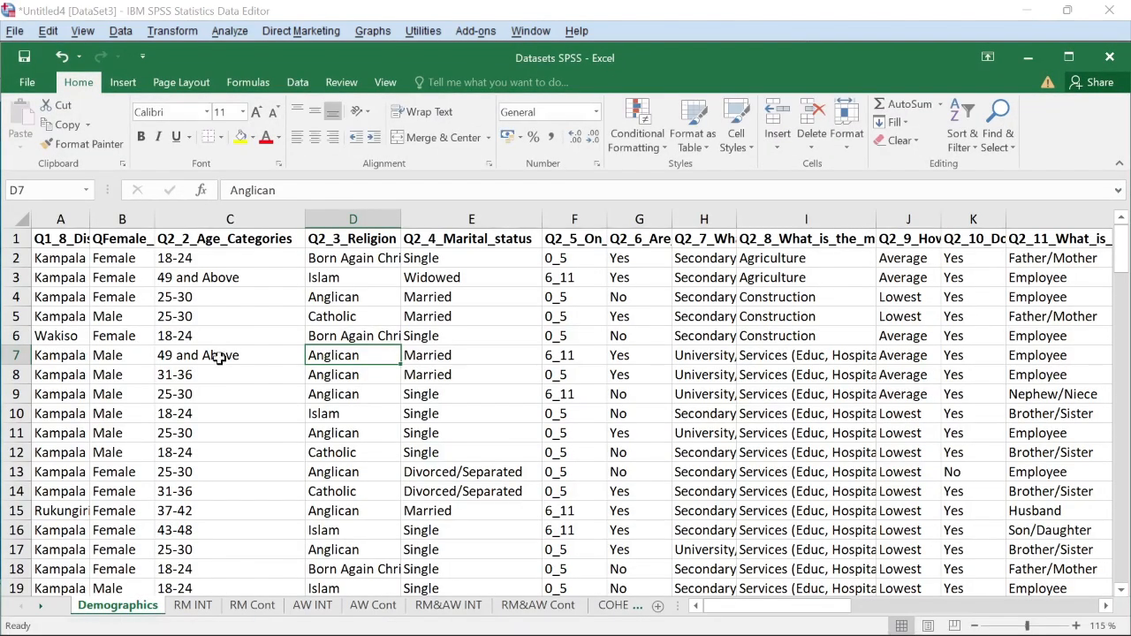
pyautogui.click(192, 609)
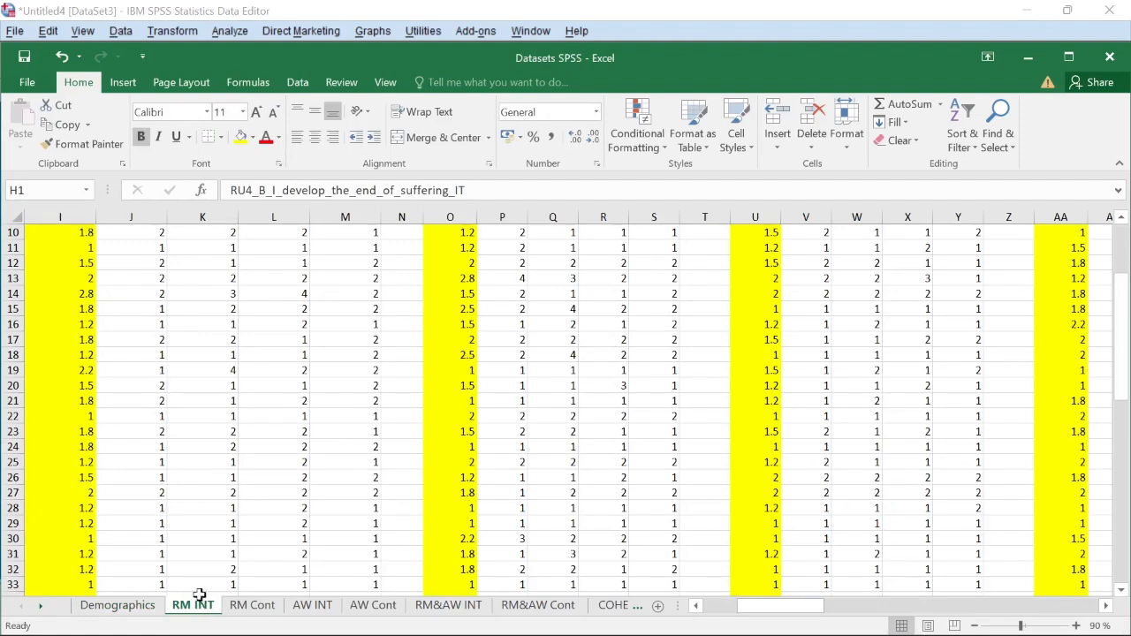
pyautogui.scroll(3, 151, 444)
pyautogui.click(7, 231)
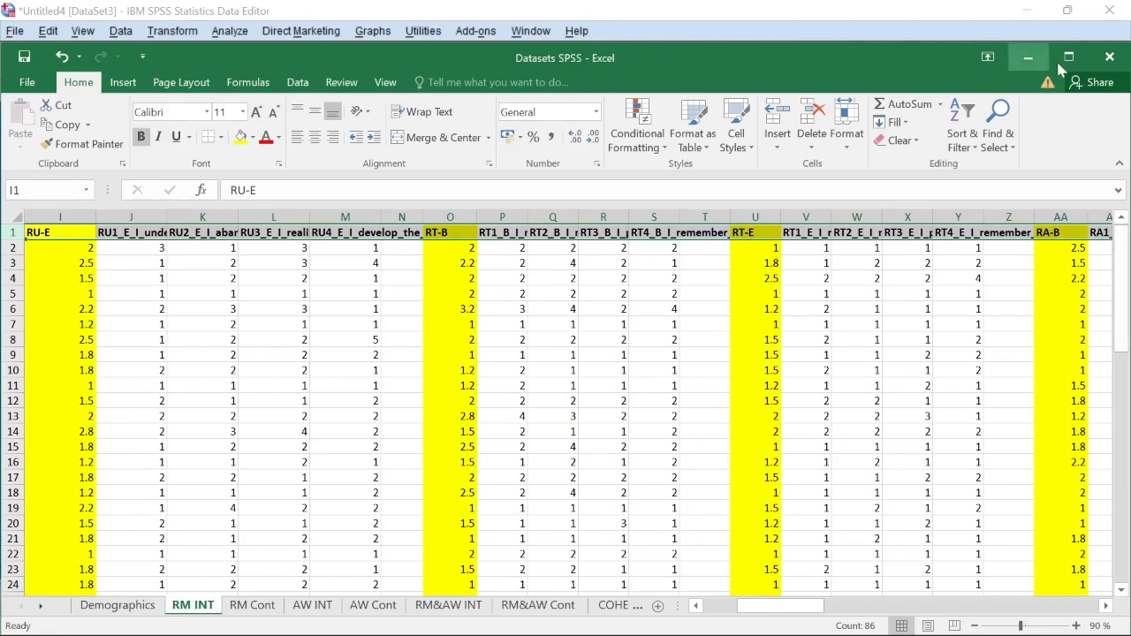
pyautogui.click(1030, 56)
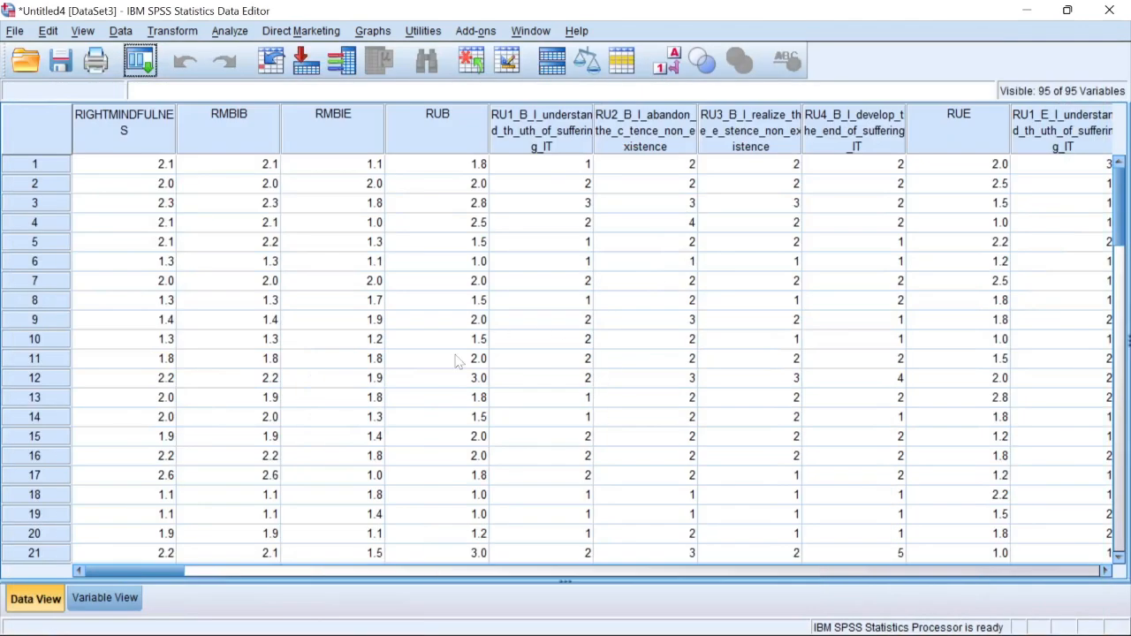
pyautogui.click(421, 570)
pyautogui.moveTo(421, 570); pyautogui.dragTo(137, 578)
# Switch to the Word write-up and highlight Right Understanding and its four statements in Table 20.
pyautogui.hotkey('alt', 'Tab')
pyautogui.scroll(3, 423, 398)
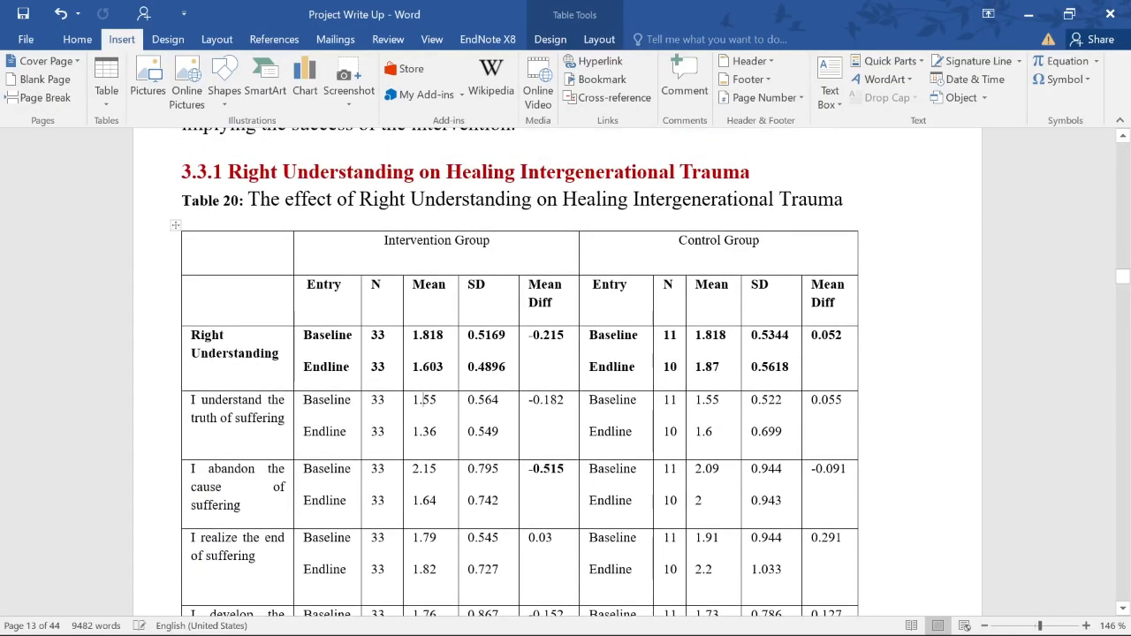
pyautogui.moveTo(191, 351); pyautogui.dragTo(278, 351)
pyautogui.scroll(-1, 278, 352)
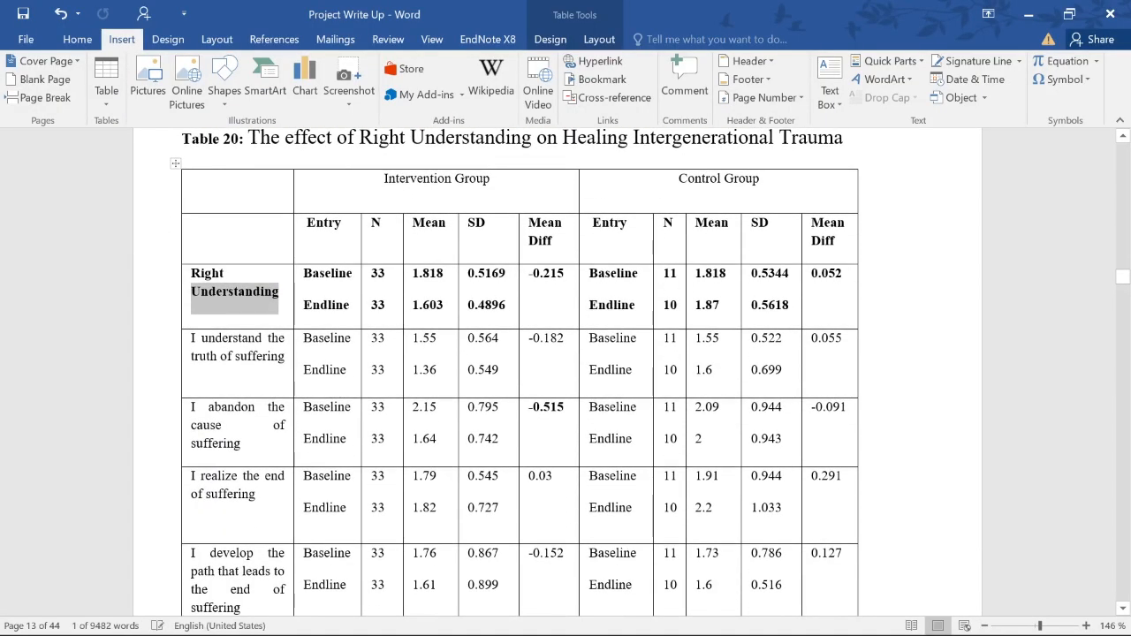
pyautogui.moveTo(193, 340); pyautogui.dragTo(256, 579)
pyautogui.scroll(-2, 256, 579)
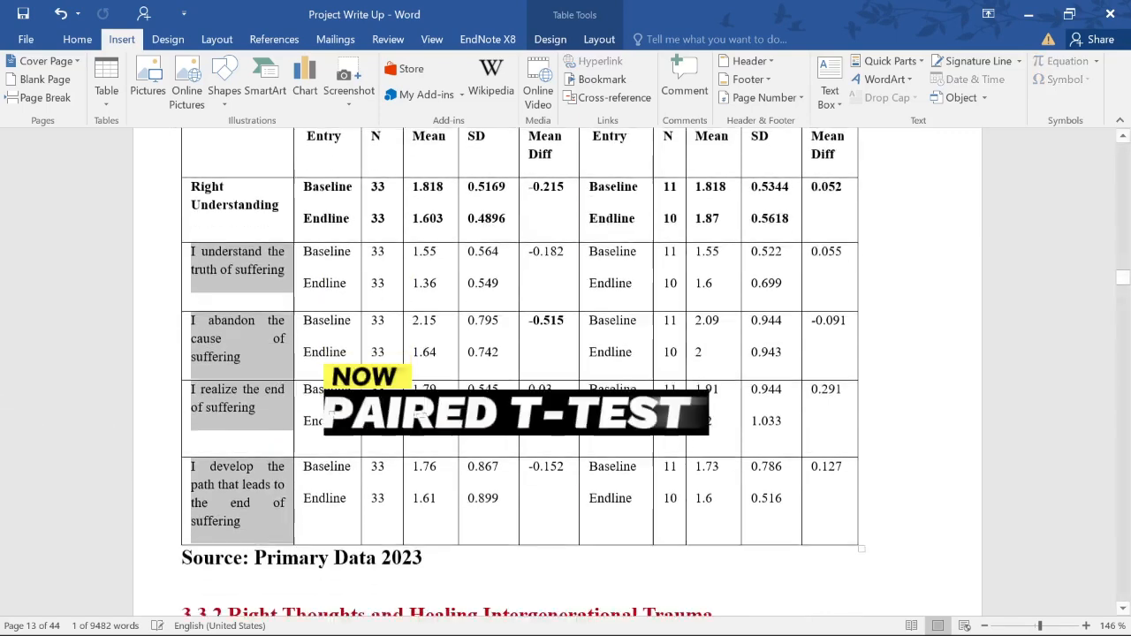
# Highlight the Intervention Group half of Table 20, including the statements and the Mean Diff column.
pyautogui.scroll(1, 256, 579)
pyautogui.keyDown('ctrl'); pyautogui.scroll(-1, 521, 354); pyautogui.keyUp('ctrl')
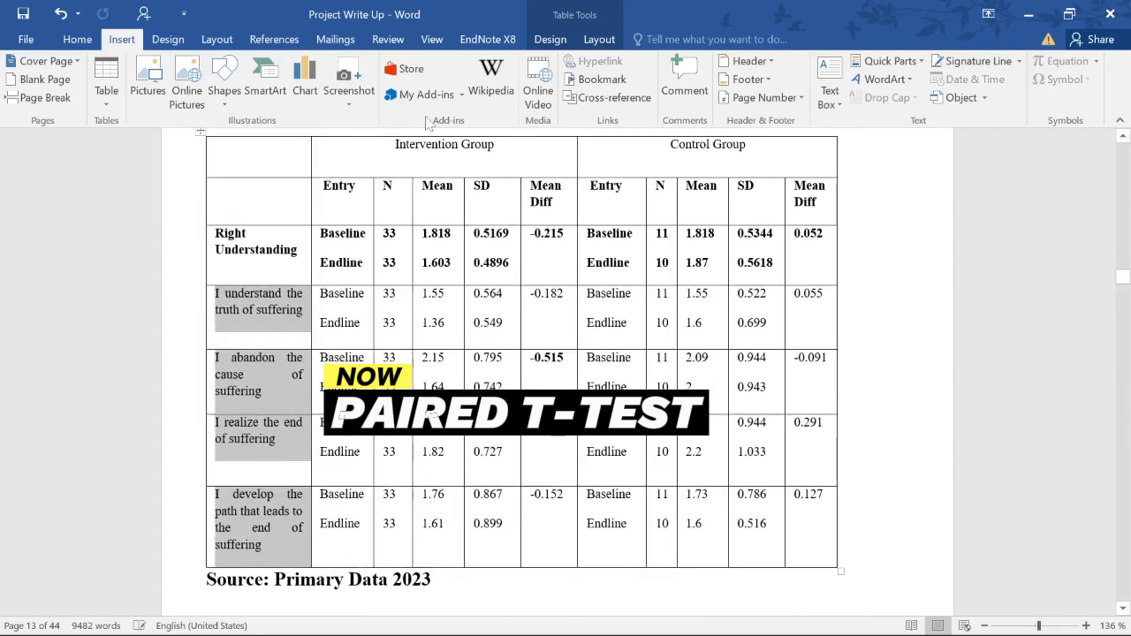
pyautogui.moveTo(395, 145); pyautogui.dragTo(497, 147)
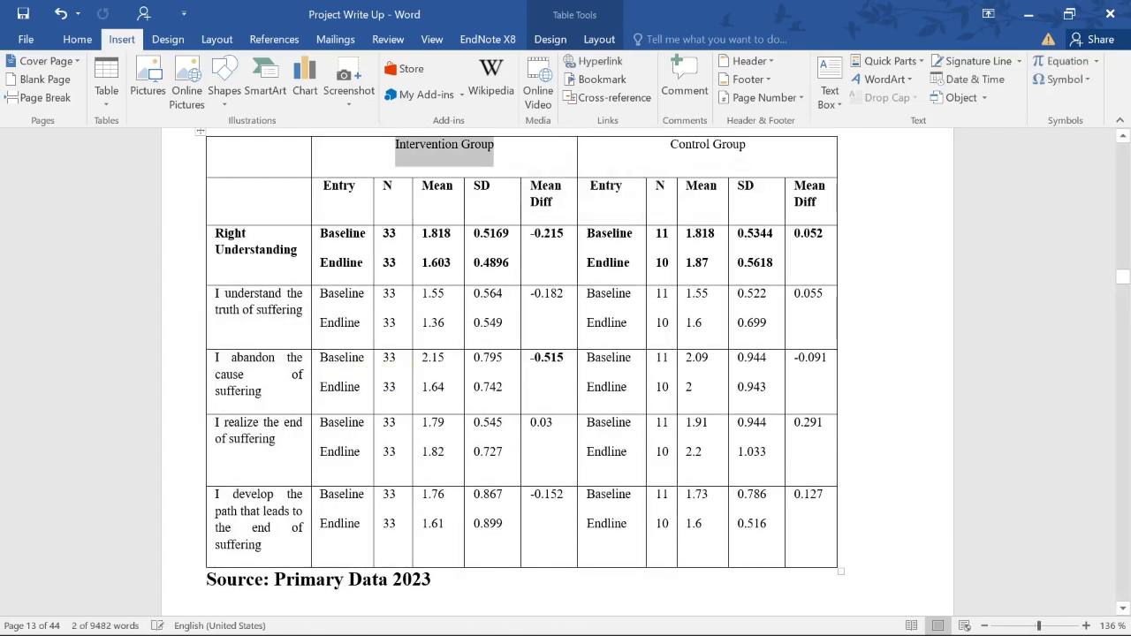
pyautogui.moveTo(256, 152); pyautogui.dragTo(548, 548)
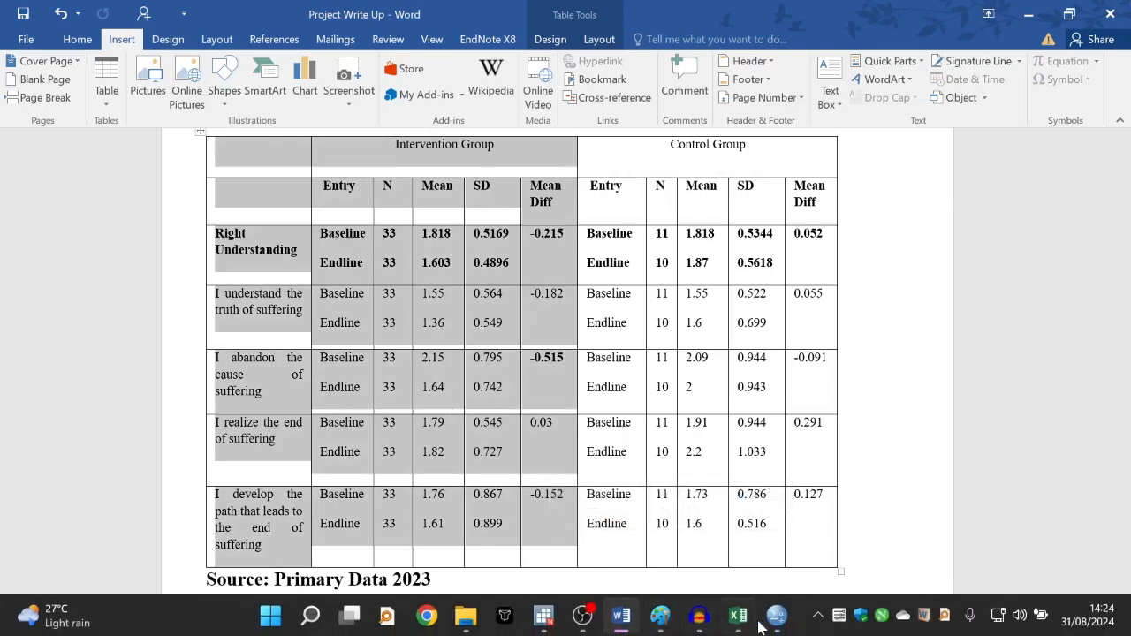
# Switch to SPSS, close the Untitled3 [DataSet2] dataset without saving, and open the Untitled4 [DataSet3] data window.
pyautogui.click(777, 616)
pyautogui.moveTo(832, 527)
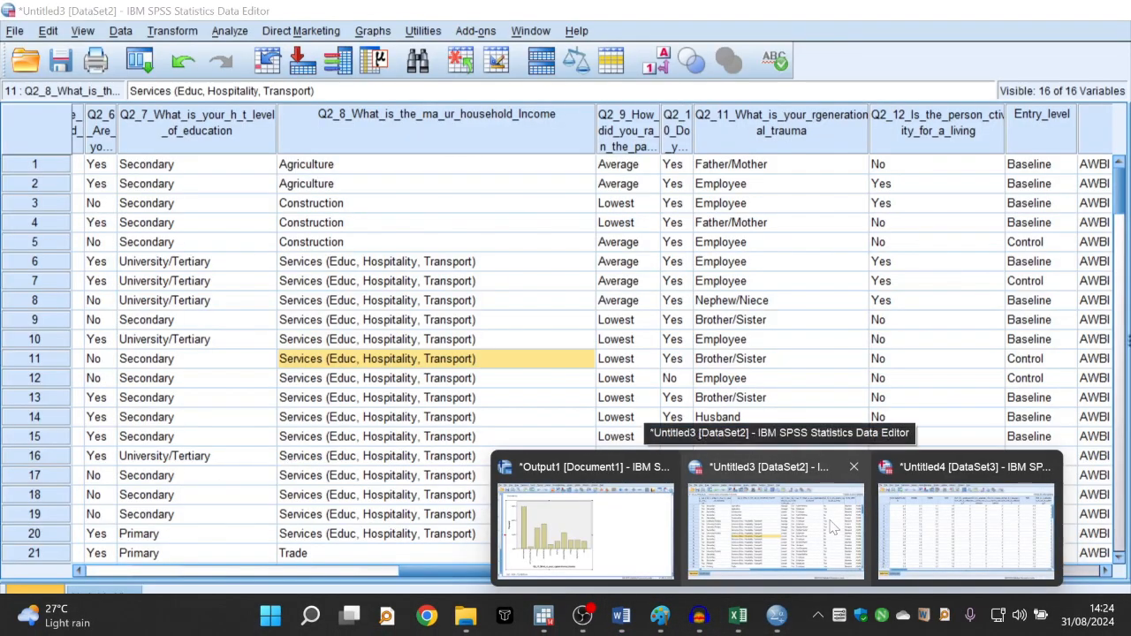
pyautogui.click(852, 469)
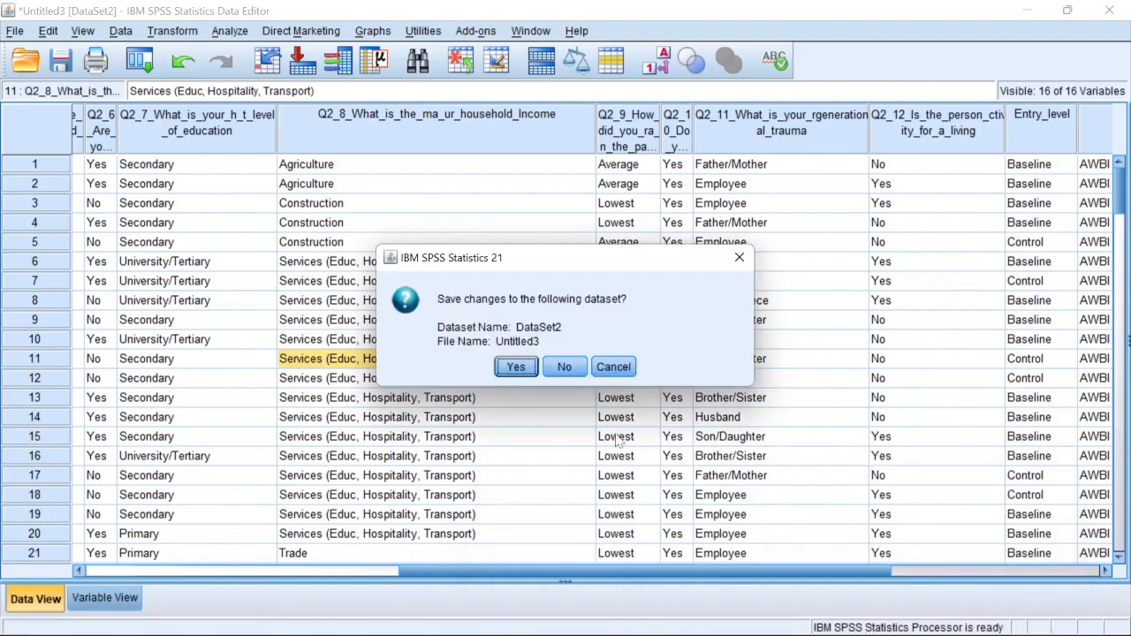
pyautogui.click(563, 367)
pyautogui.moveTo(776, 623)
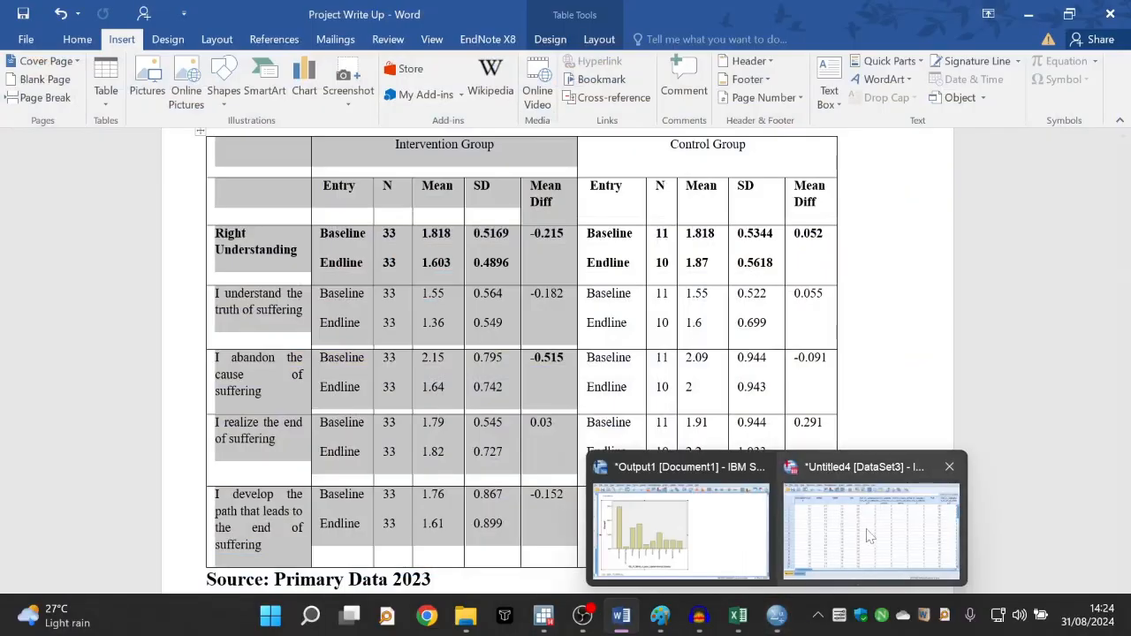
pyautogui.click(972, 530)
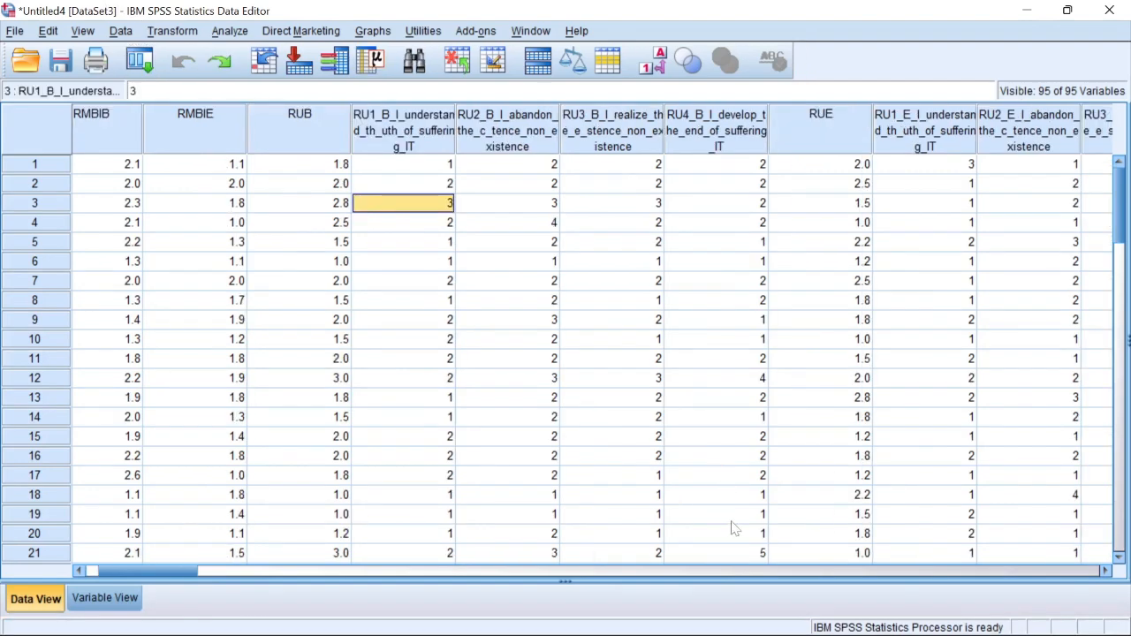
# Examine the four baseline Right Understanding item columns, RU1_B to RU4_B, one by one in the data grid.
pyautogui.moveTo(165, 575); pyautogui.dragTo(170, 575)
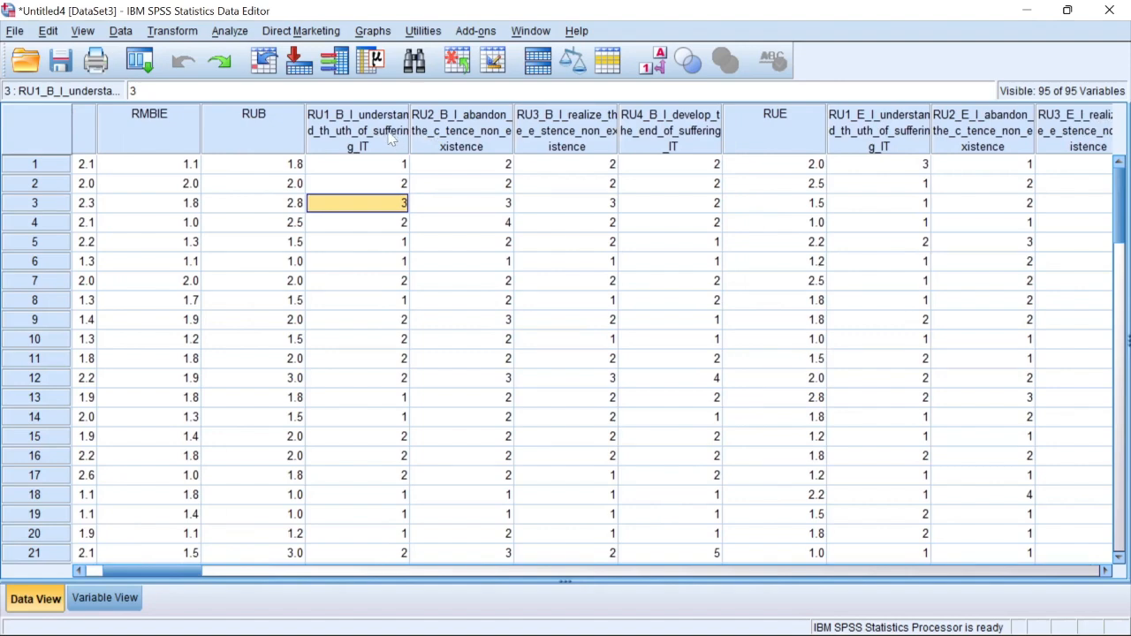
pyautogui.click(391, 139)
pyautogui.click(461, 133)
pyautogui.click(567, 133)
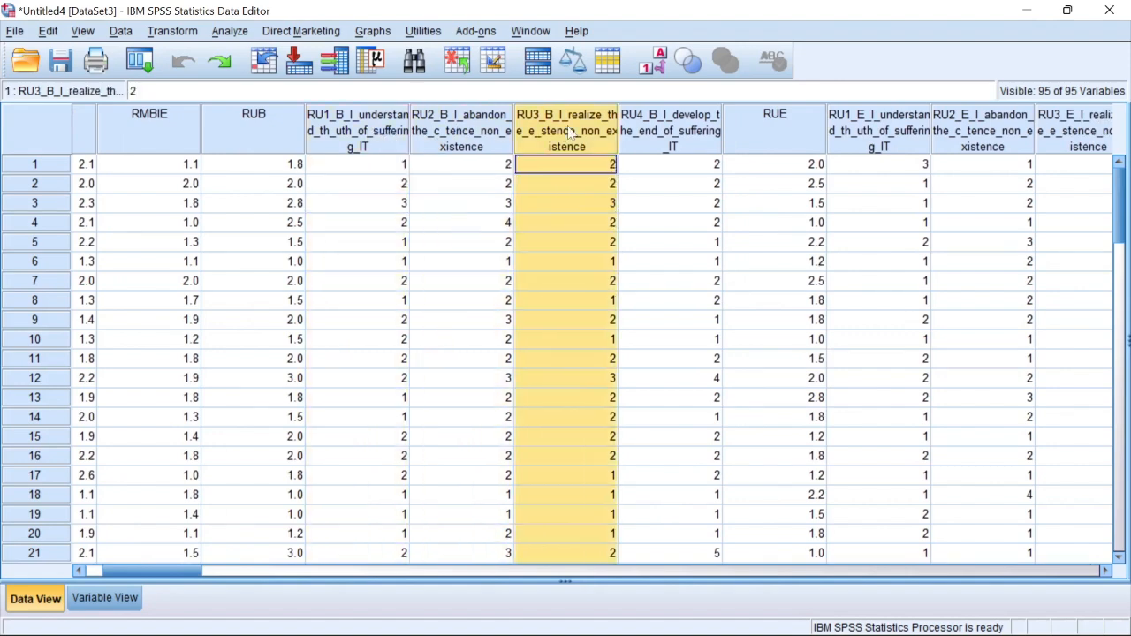
pyautogui.click(669, 132)
pyautogui.click(371, 133)
pyautogui.click(457, 132)
pyautogui.click(566, 132)
pyautogui.click(644, 132)
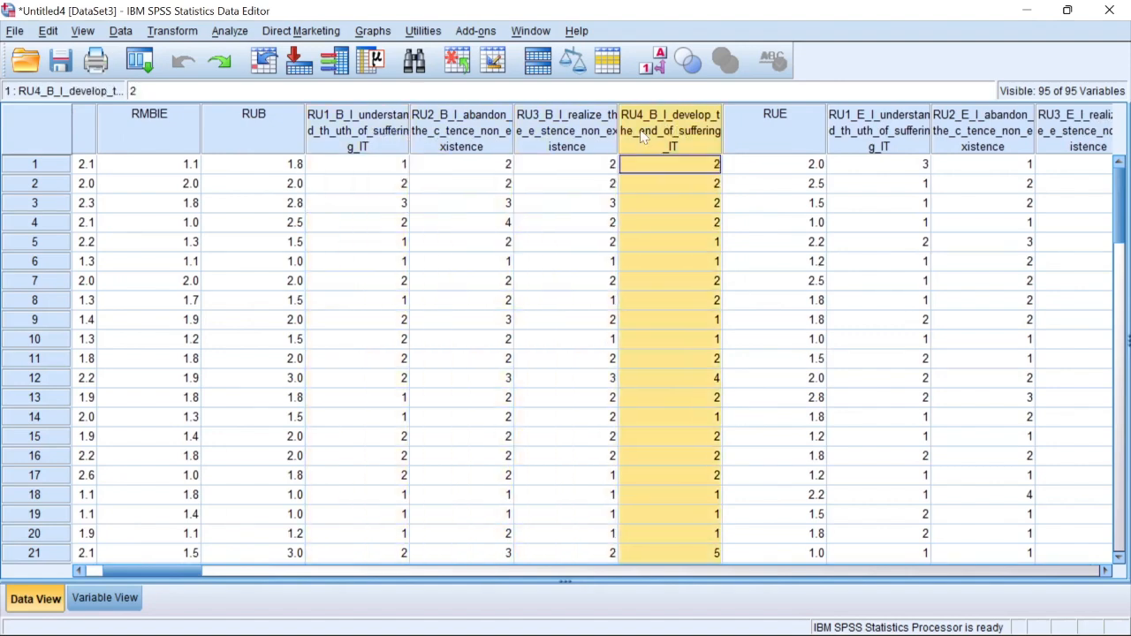
# Go through the baseline item columns again and select RU1_B through RU4_B together.
pyautogui.click(352, 133)
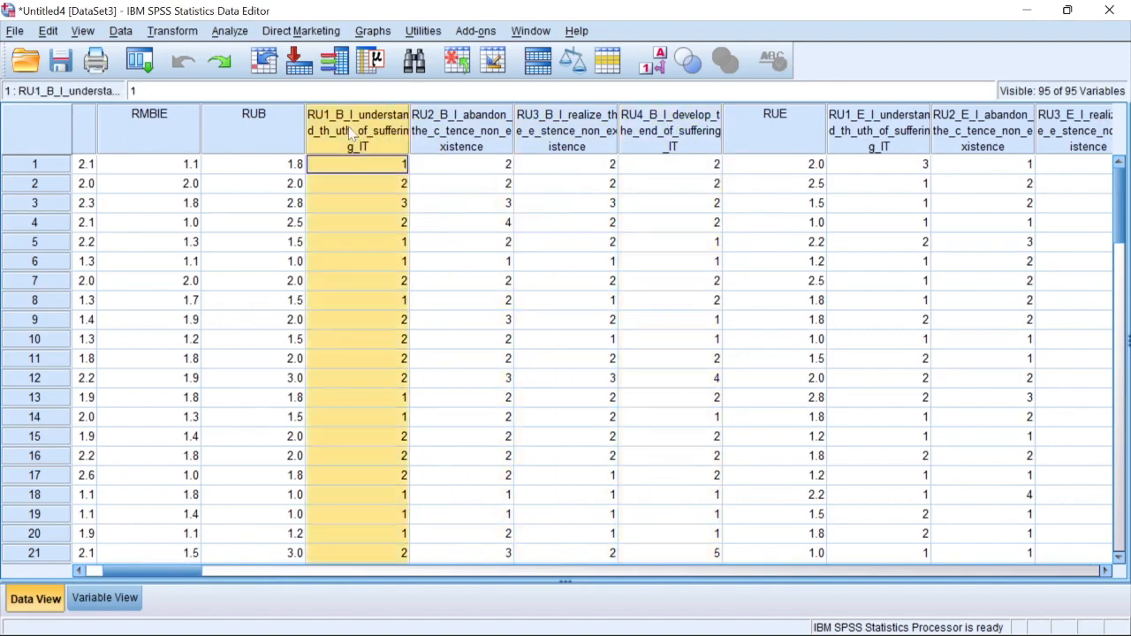
pyautogui.click(473, 134)
pyautogui.click(596, 137)
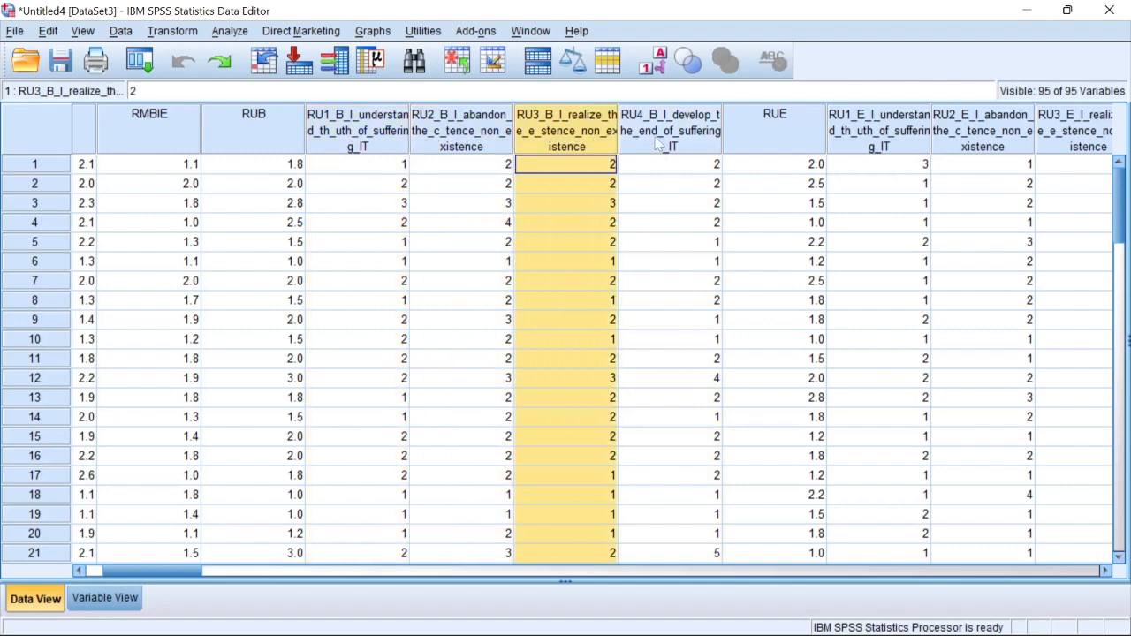
pyautogui.click(690, 132)
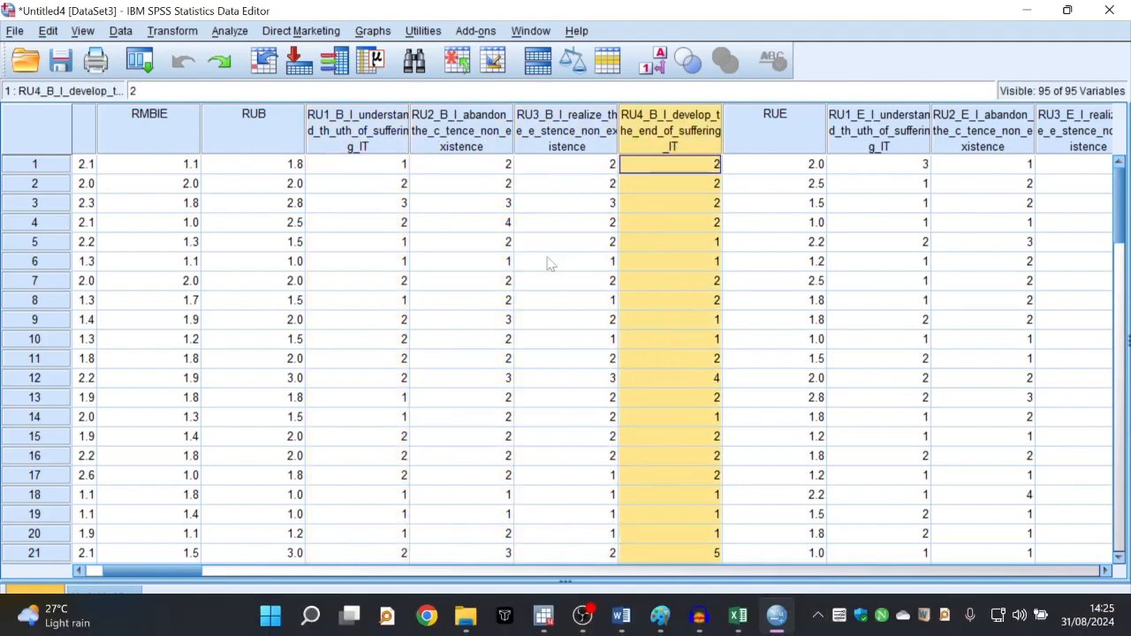
pyautogui.keyDown('shift'); pyautogui.click(345, 113); pyautogui.keyUp('shift')
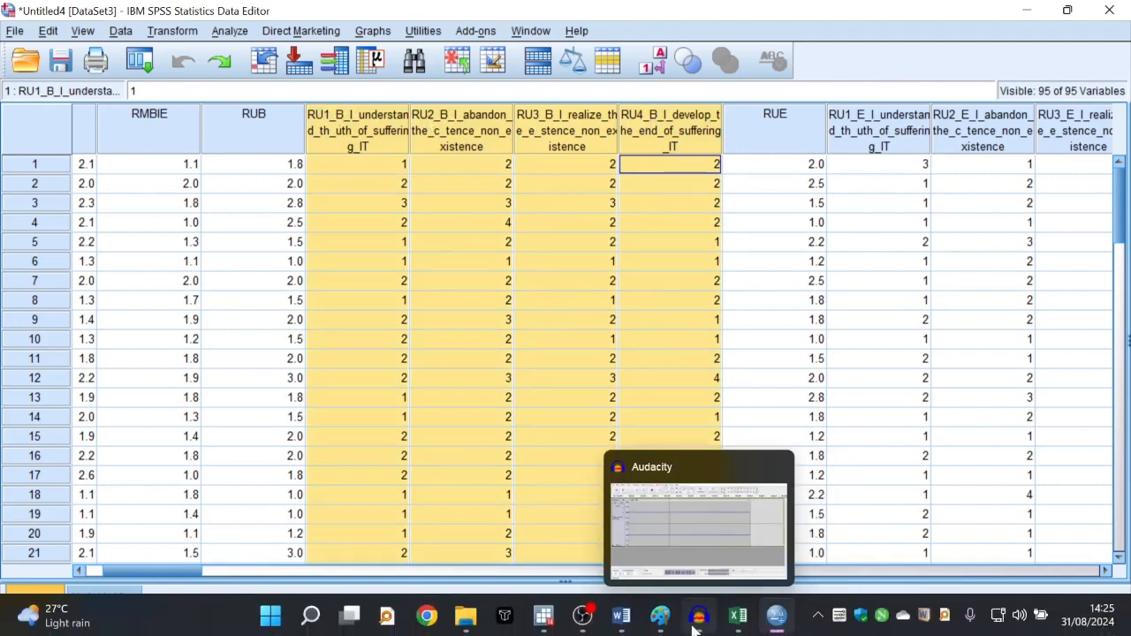
# Switch to the Word write-up and highlight each of the four Right Understanding statements in Table 20, ending with all four together.
pyautogui.moveTo(622, 621)
pyautogui.click(619, 526)
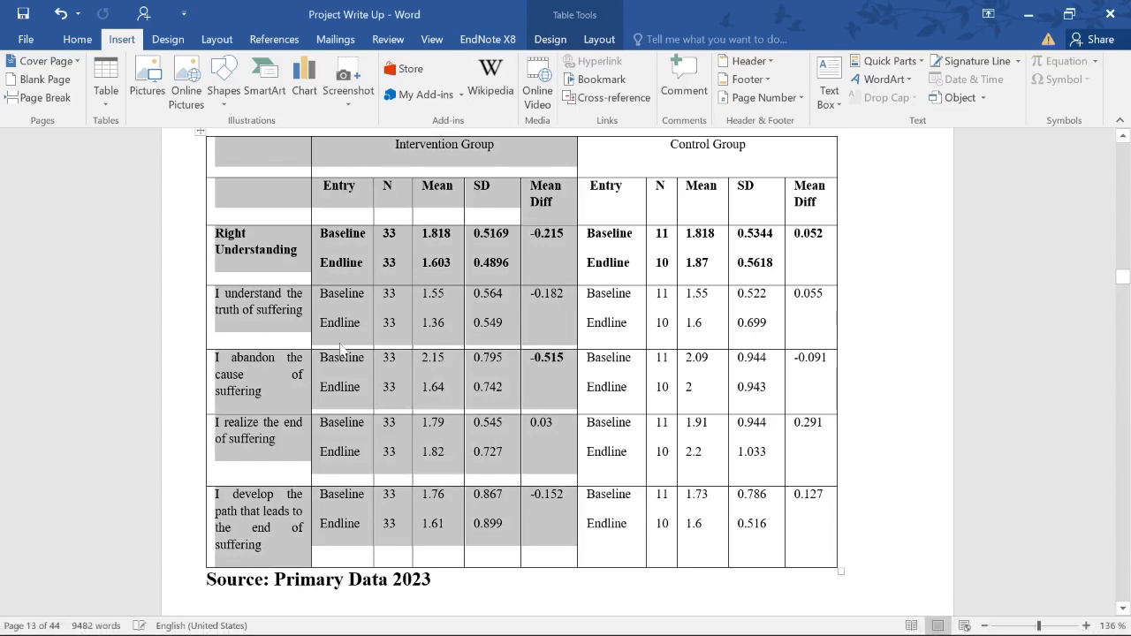
pyautogui.moveTo(215, 293); pyautogui.dragTo(303, 327)
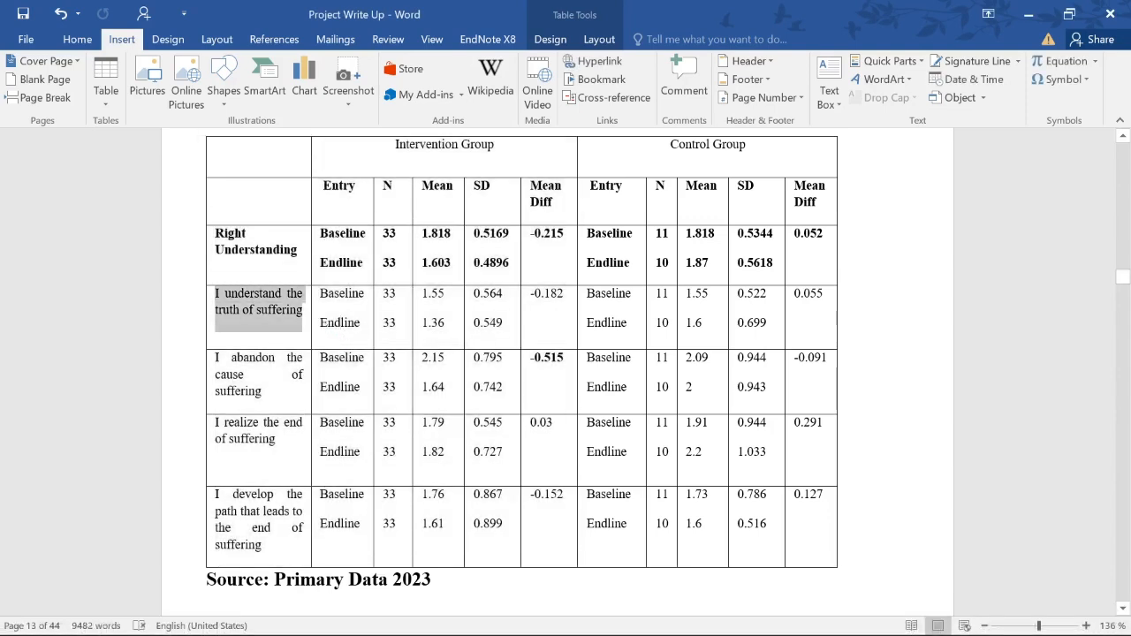
pyautogui.moveTo(215, 358); pyautogui.dragTo(287, 374)
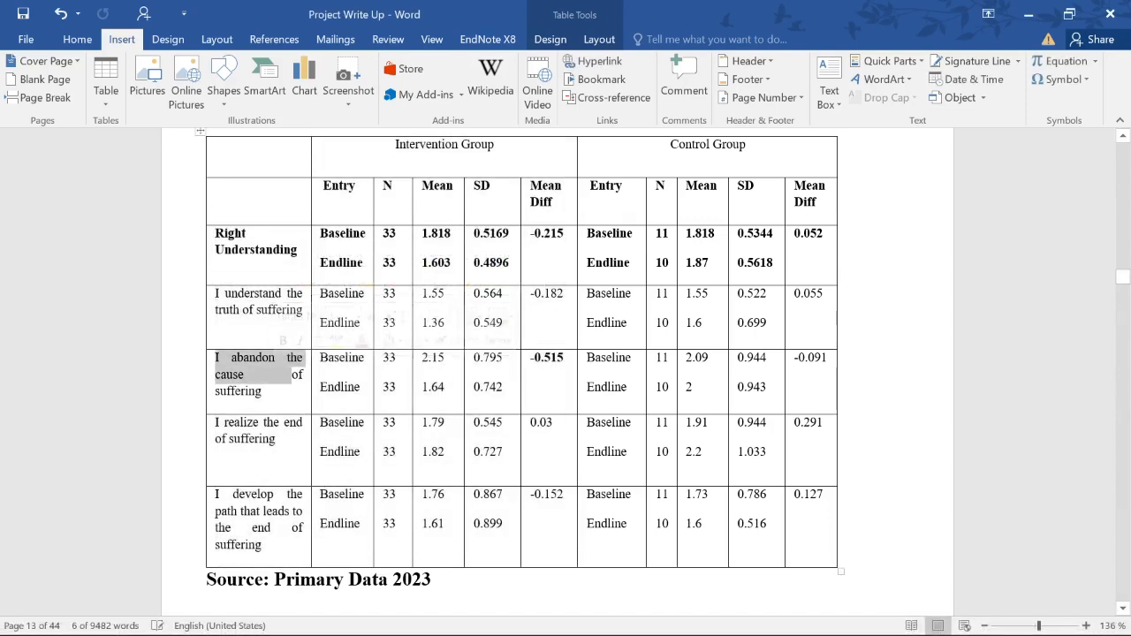
pyautogui.moveTo(214, 423); pyautogui.dragTo(275, 439)
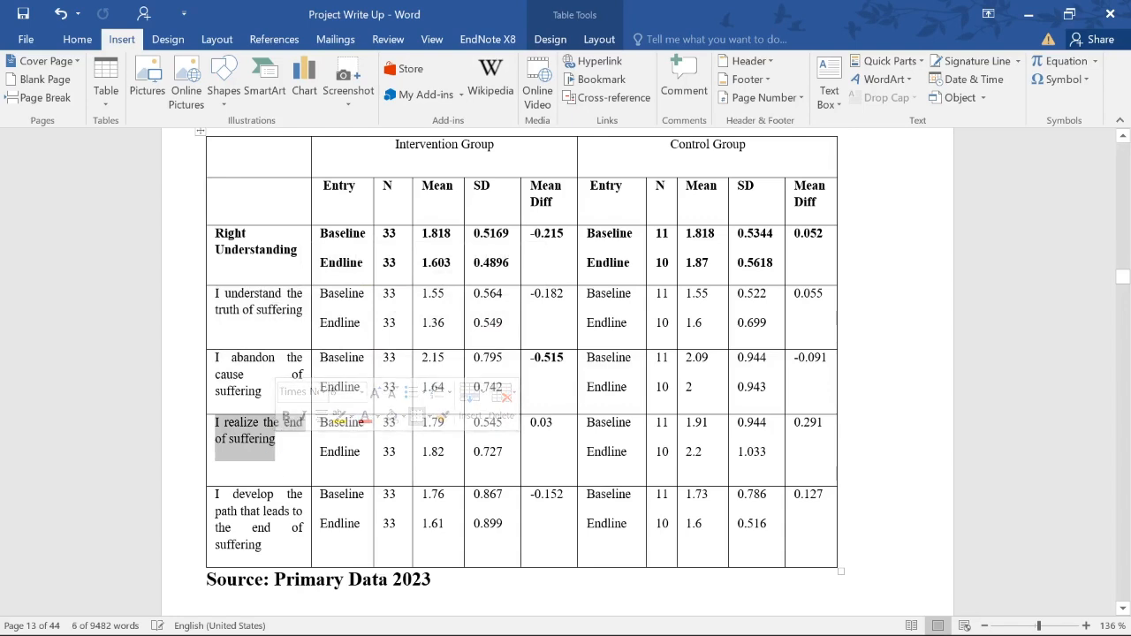
pyautogui.moveTo(215, 495); pyautogui.dragTo(302, 496)
pyautogui.moveTo(216, 294); pyautogui.dragTo(274, 528)
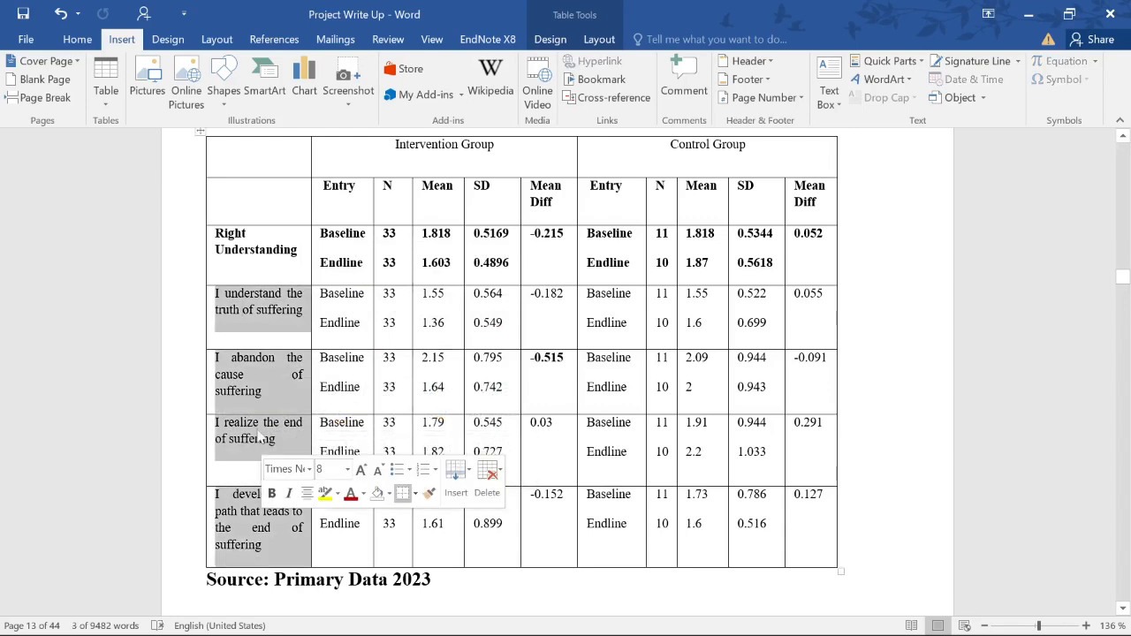
# Point out the initials R and U of Right Understanding in Table 20 and select its whole cell.
pyautogui.moveTo(216, 235); pyautogui.dragTo(224, 234)
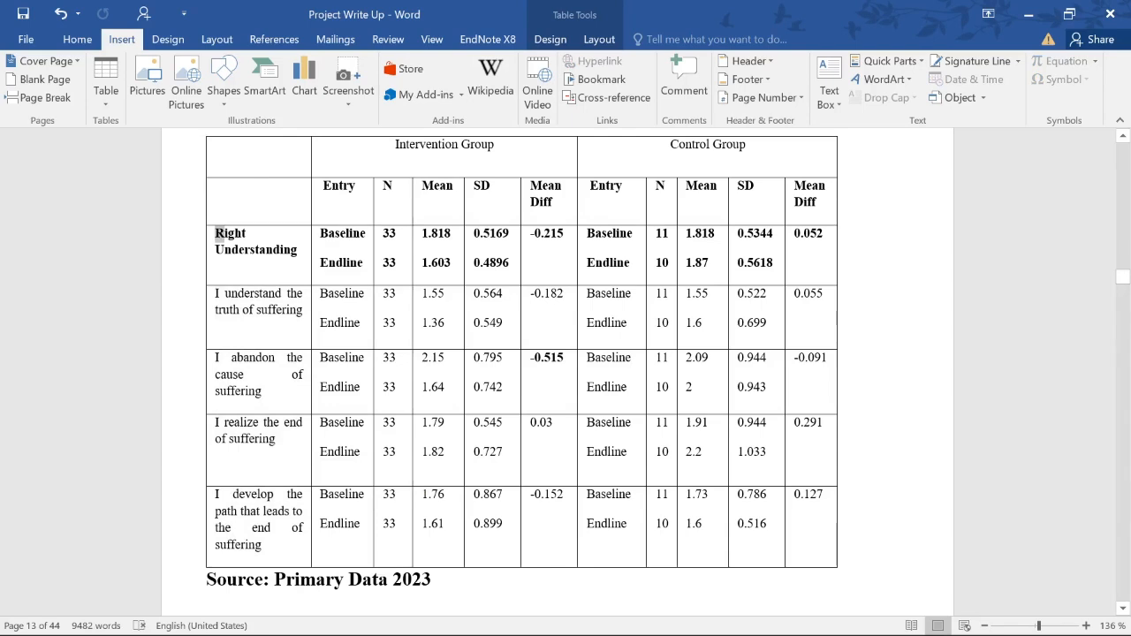
pyautogui.click(223, 233)
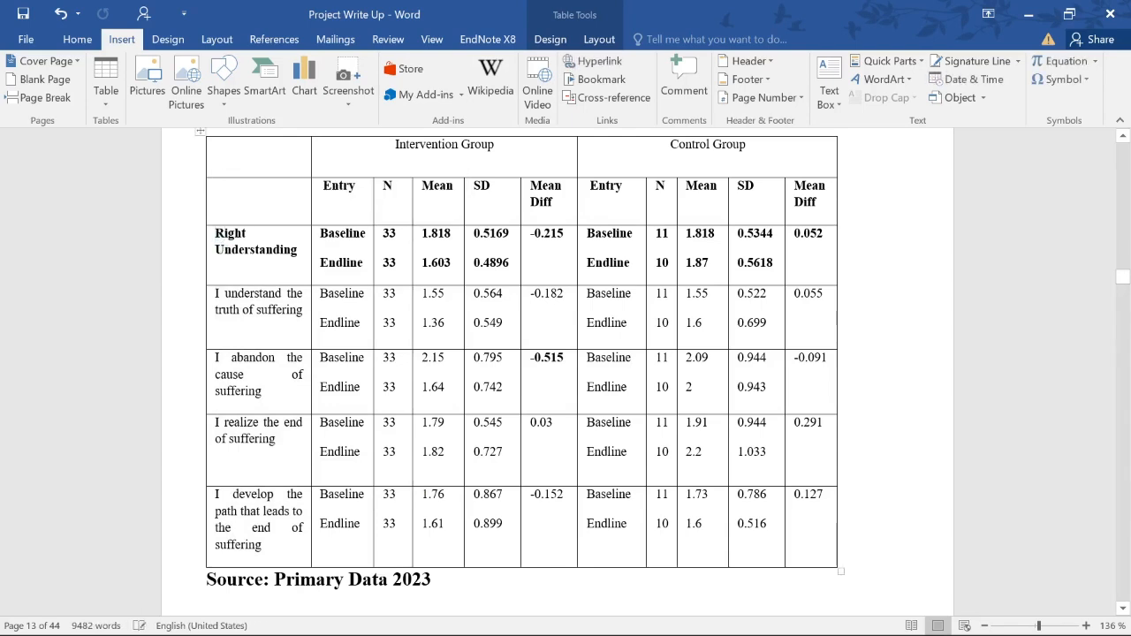
pyautogui.moveTo(216, 251); pyautogui.dragTo(227, 251)
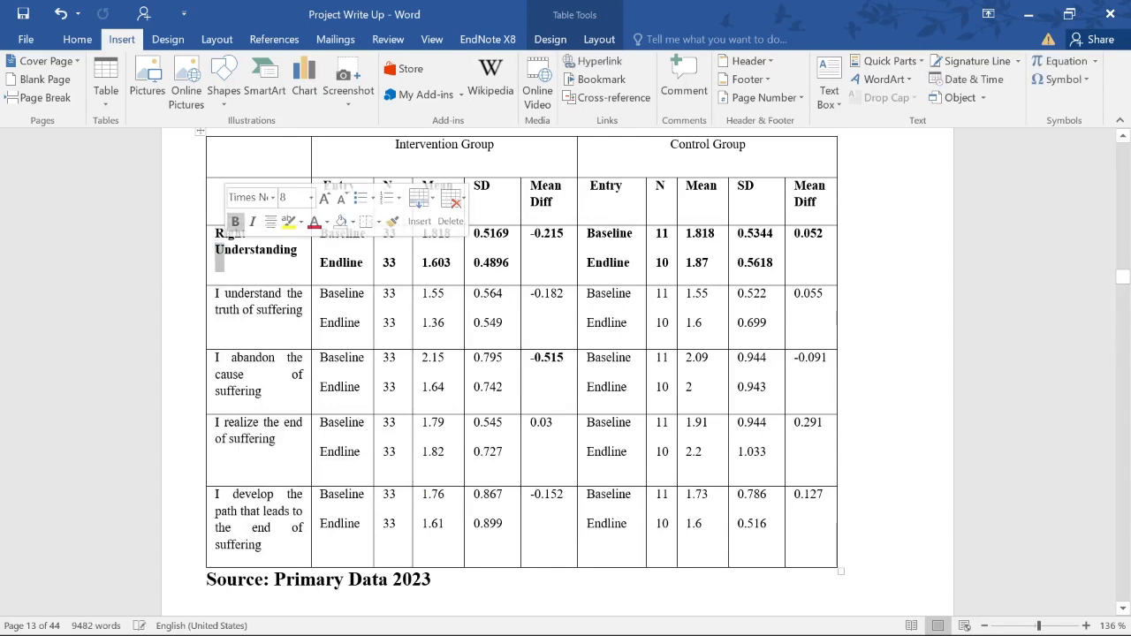
pyautogui.click(229, 311)
pyautogui.click(212, 234)
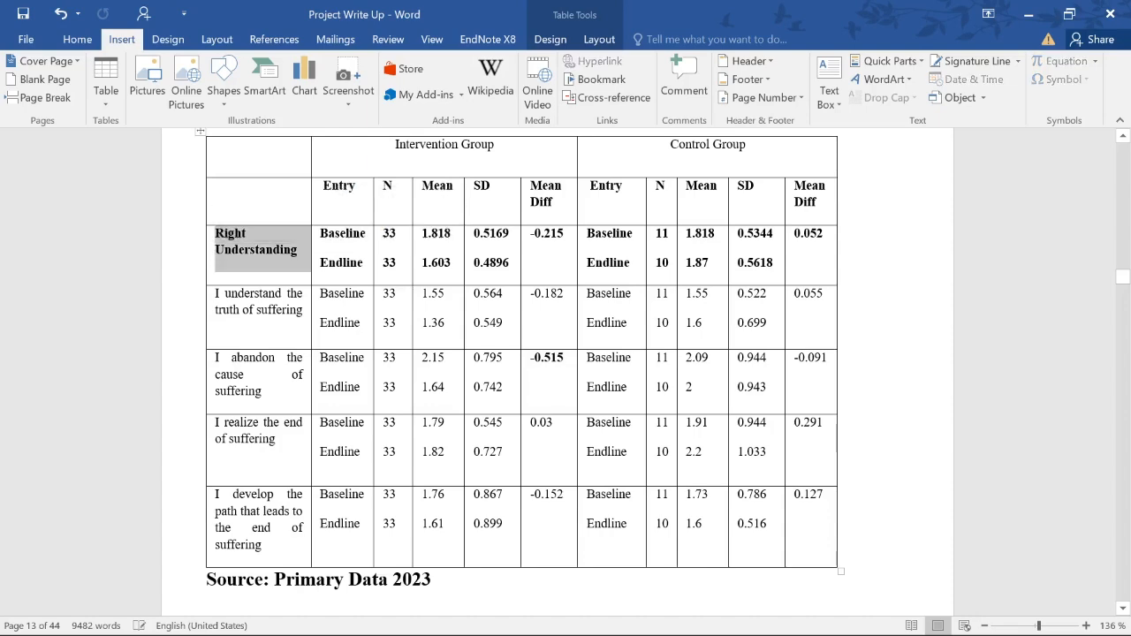
pyautogui.click(227, 374)
pyautogui.click(1029, 14)
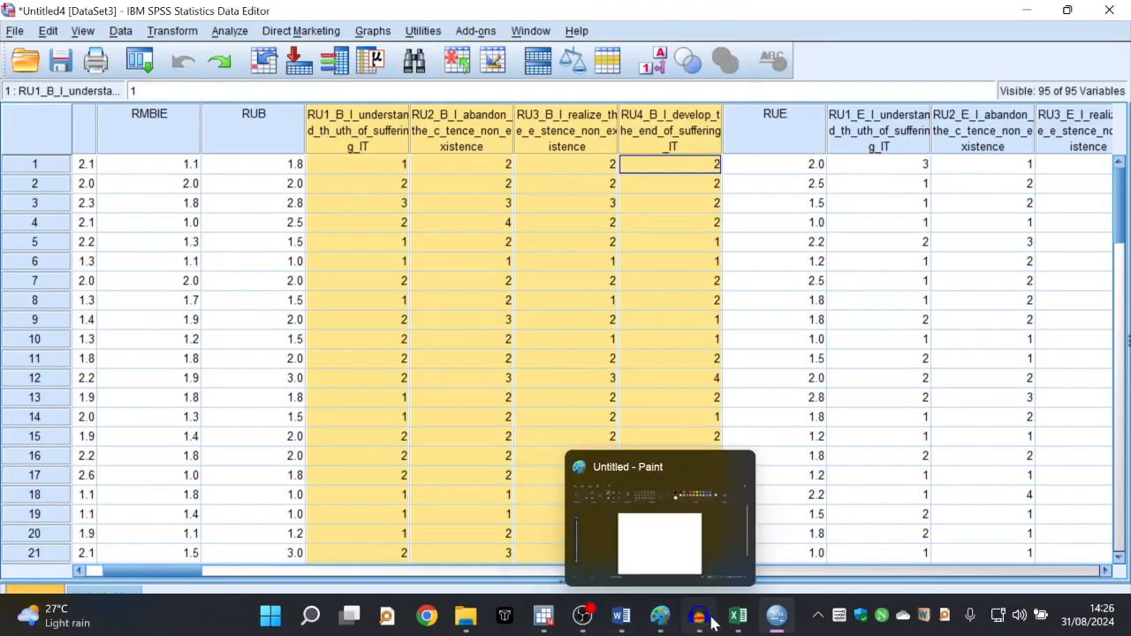
pyautogui.moveTo(739, 624)
pyautogui.click(735, 521)
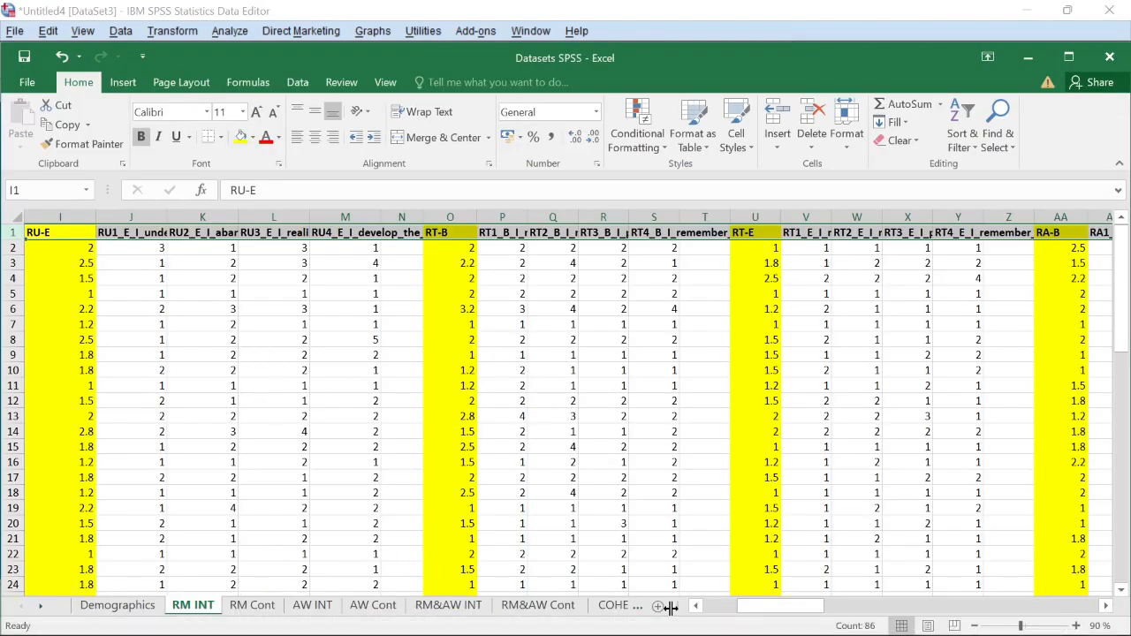
pyautogui.click(1028, 56)
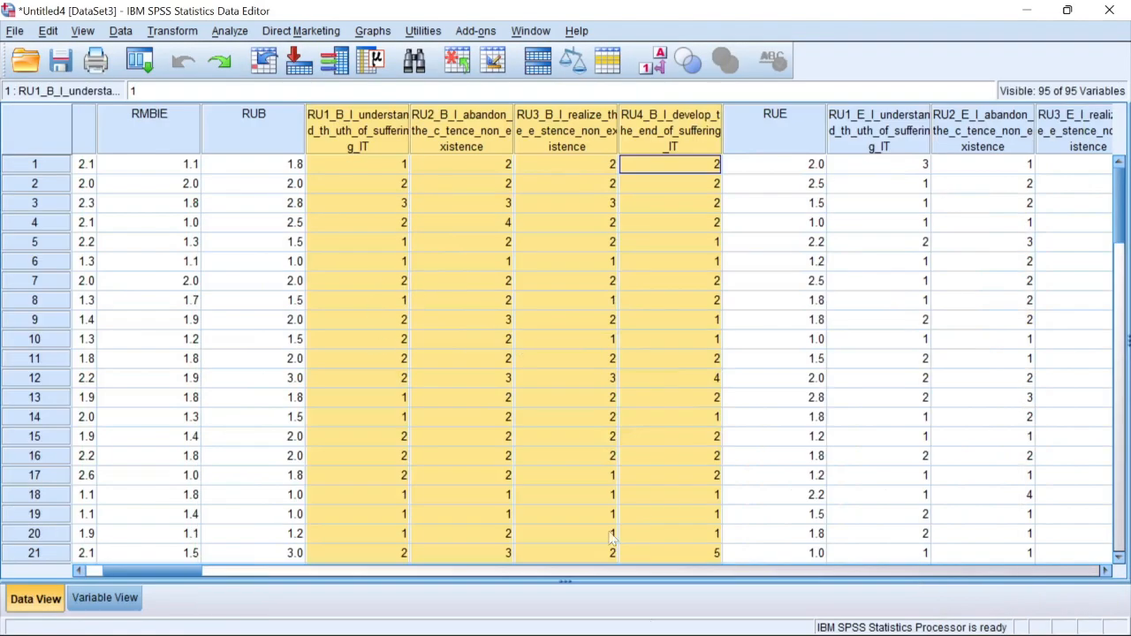
# Switch to the Word write-up and highlight the intervention group's Baseline and Endline entries with N for Right Understanding, then return to SPSS.
pyautogui.moveTo(697, 621)
pyautogui.click(621, 616)
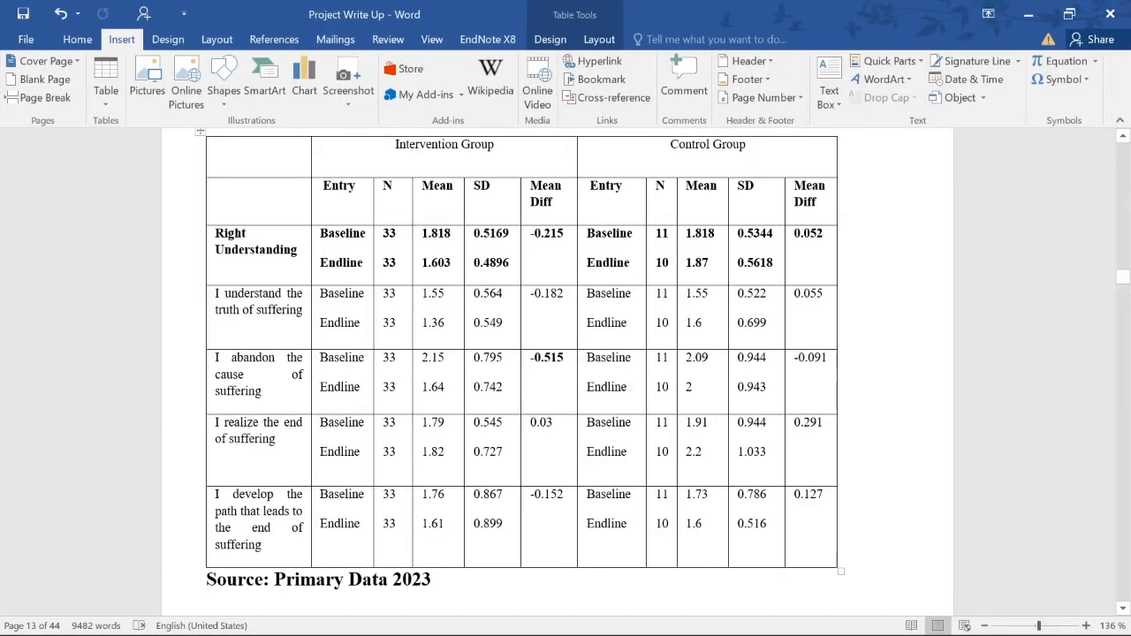
pyautogui.moveTo(327, 236); pyautogui.dragTo(389, 265)
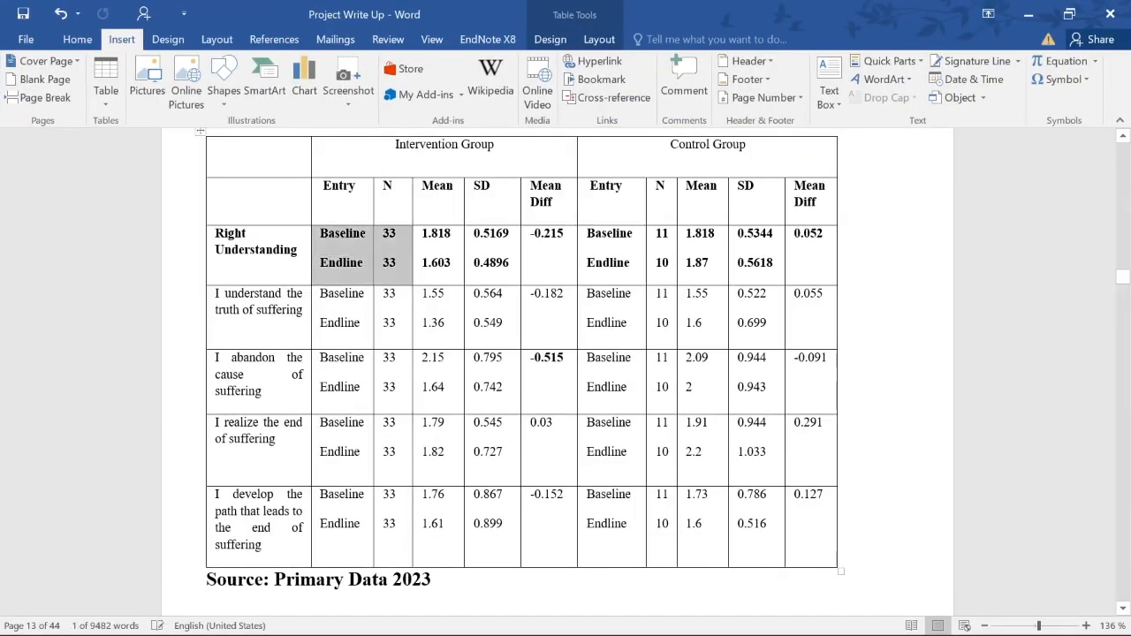
pyautogui.click(1028, 15)
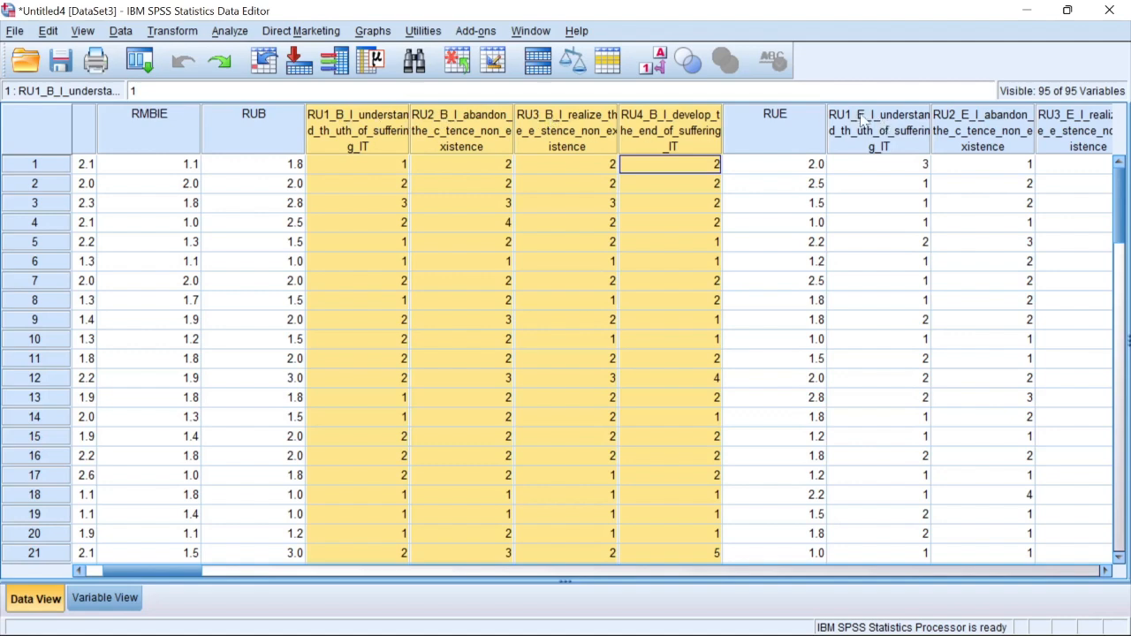
# Narrow the RU4_B and RUE columns in the data grid so the baseline and endline item columns fit together.
pyautogui.click(393, 300)
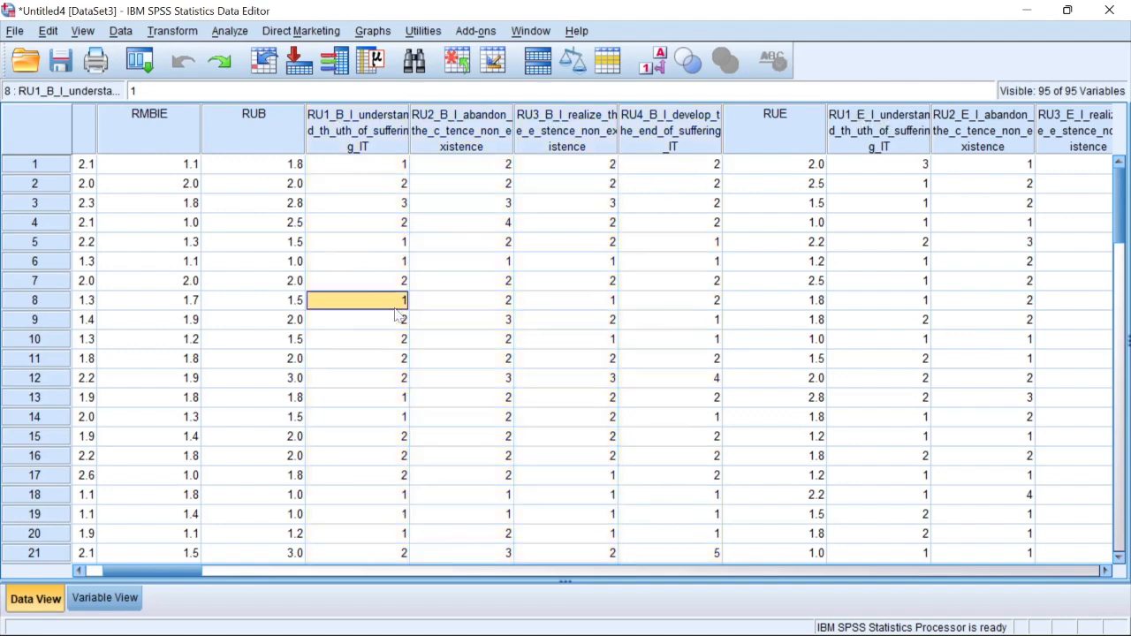
pyautogui.click(354, 133)
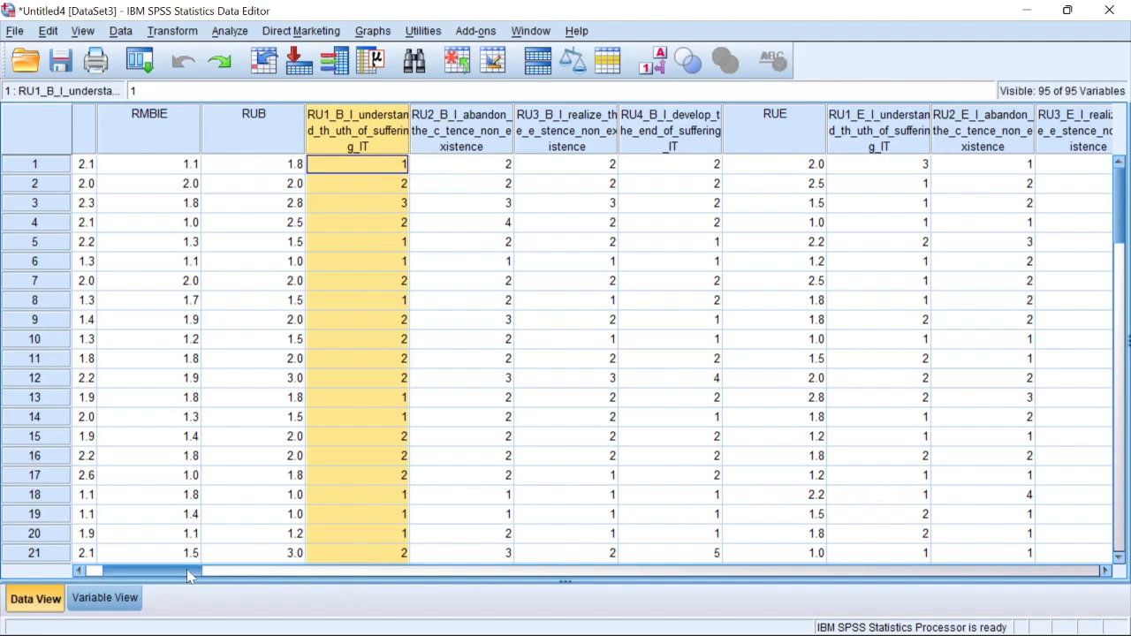
pyautogui.moveTo(189, 573); pyautogui.dragTo(202, 574)
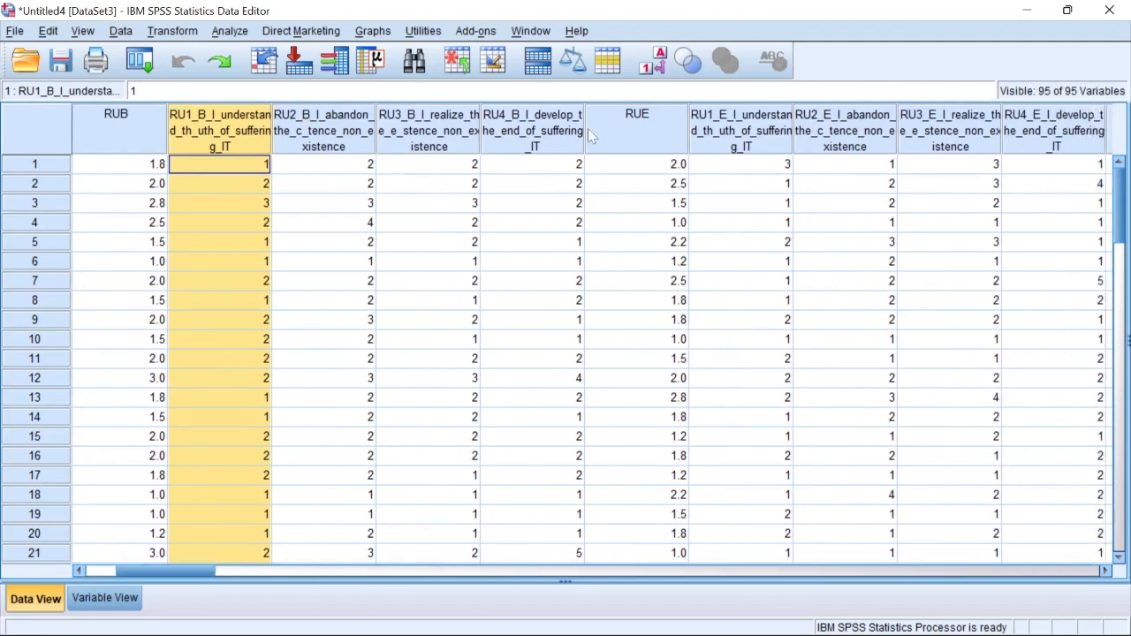
pyautogui.moveTo(584, 133); pyautogui.dragTo(560, 134)
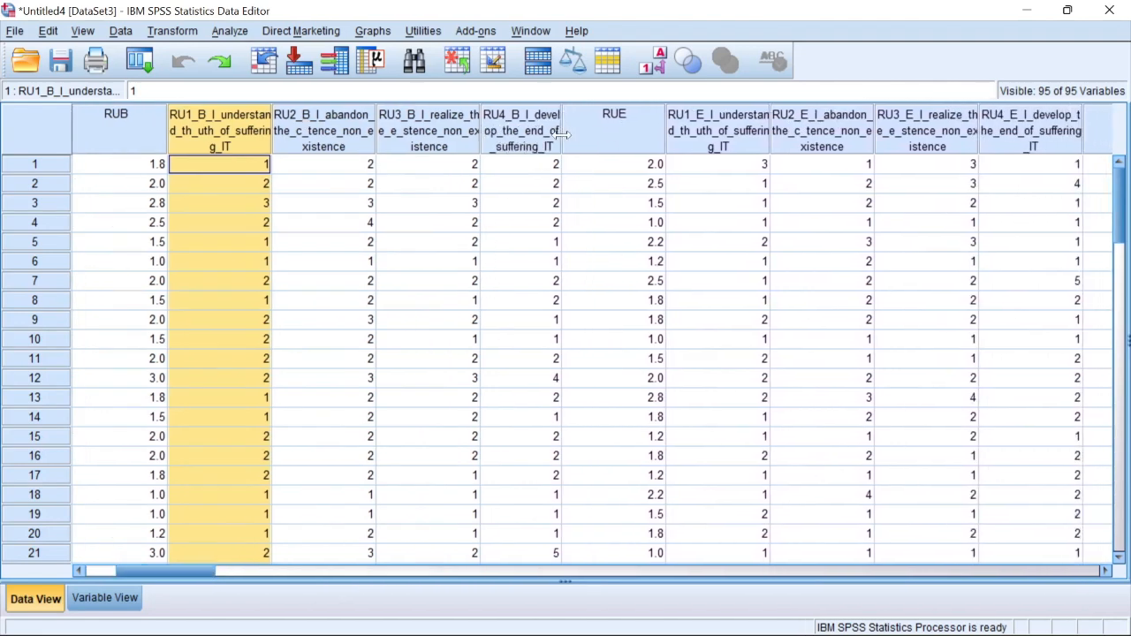
pyautogui.click(658, 130)
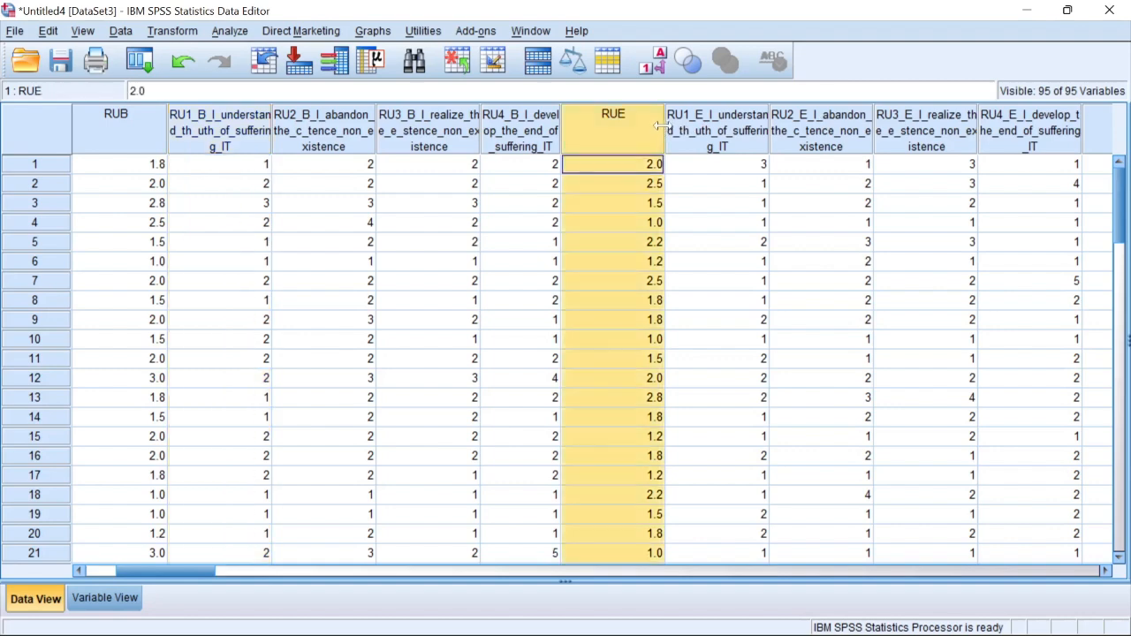
pyautogui.moveTo(664, 130); pyautogui.dragTo(650, 130)
pyautogui.click(680, 133)
pyautogui.click(631, 135)
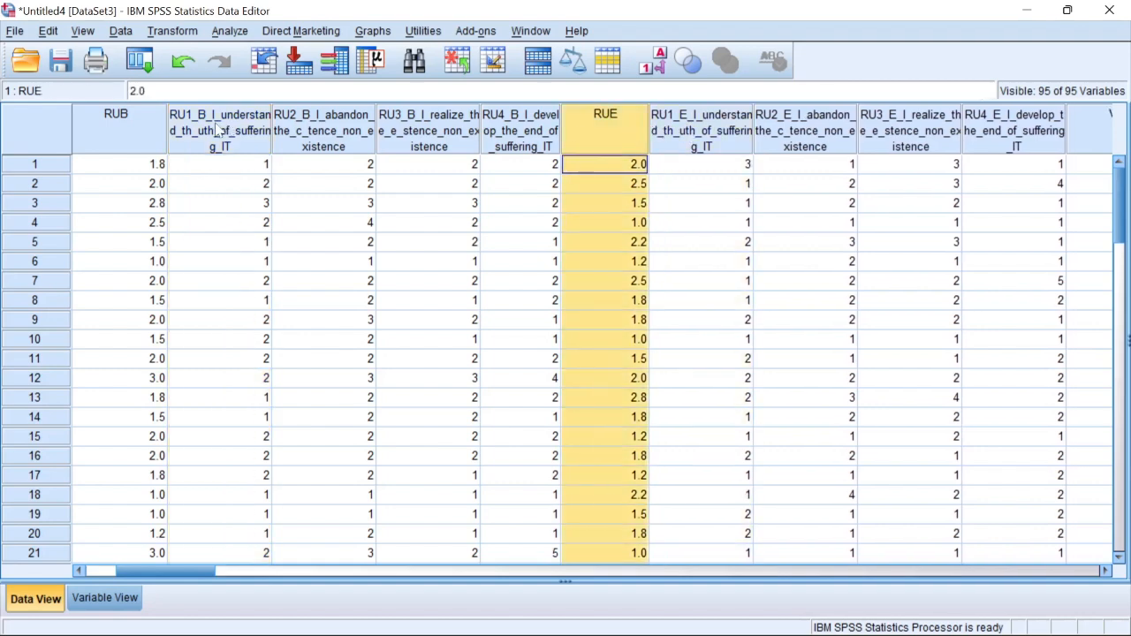
# Compare each baseline Right Understanding item column with its endline counterpart, pairing RU1_B to RU4_B with RU1_E to RU4_E.
pyautogui.click(194, 126)
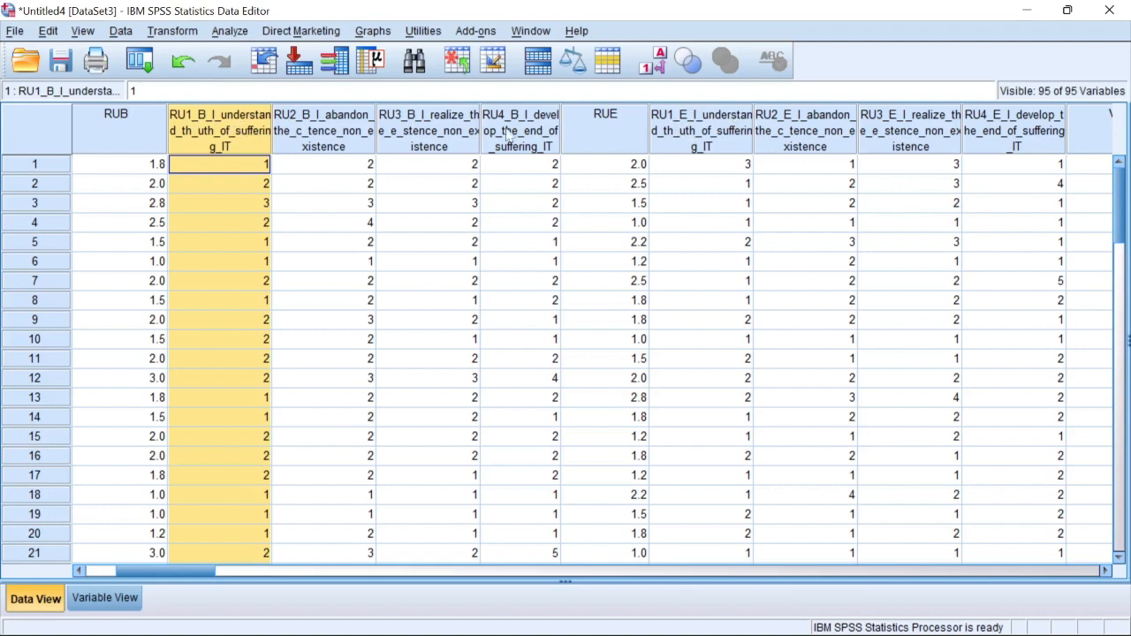
pyautogui.click(700, 132)
pyautogui.click(313, 131)
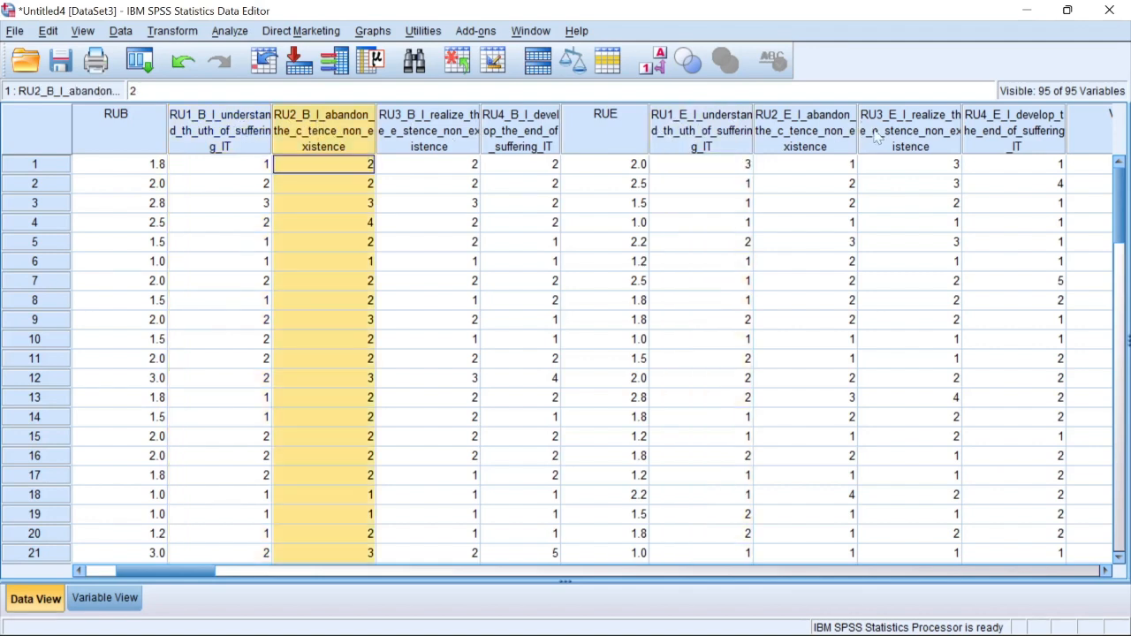
pyautogui.click(800, 132)
pyautogui.click(345, 132)
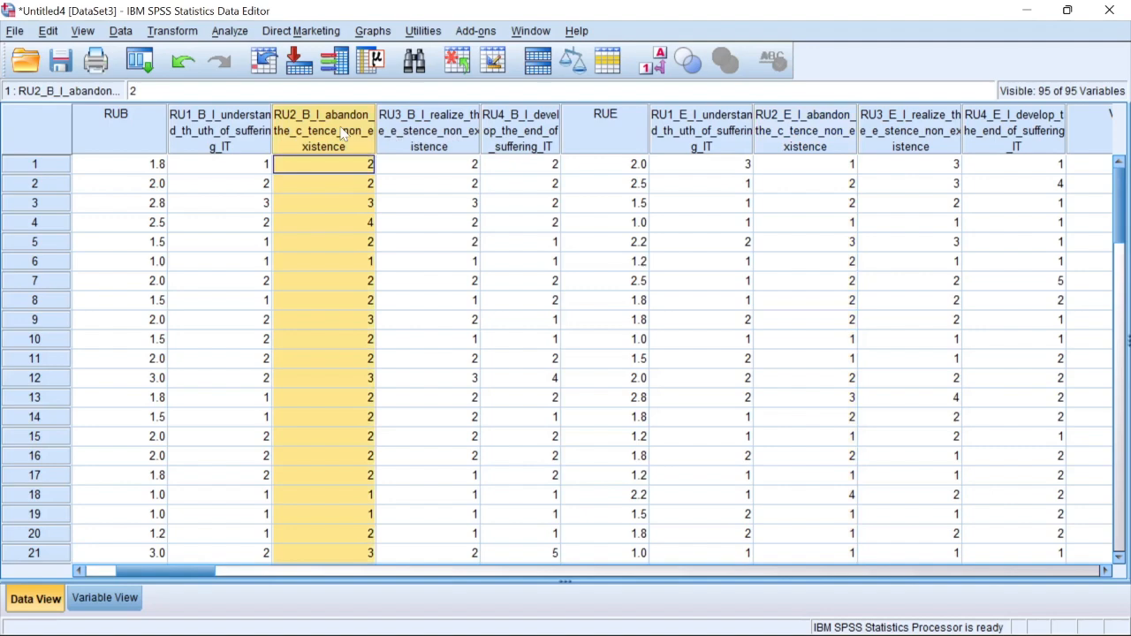
pyautogui.click(804, 132)
pyautogui.click(452, 137)
pyautogui.click(950, 130)
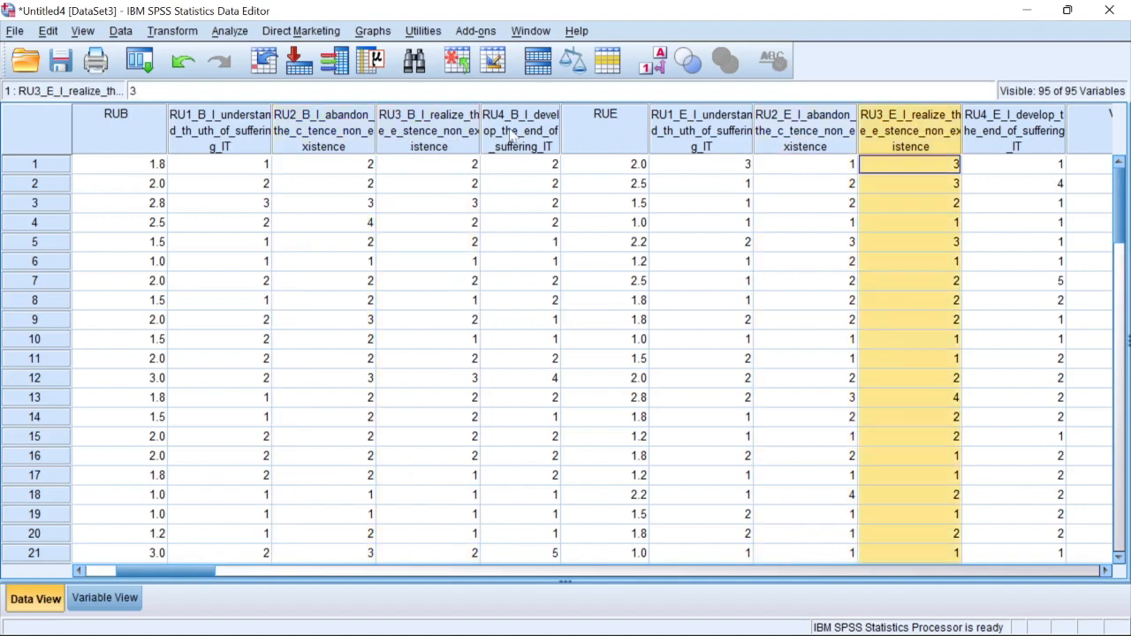
pyautogui.click(517, 136)
pyautogui.click(1005, 134)
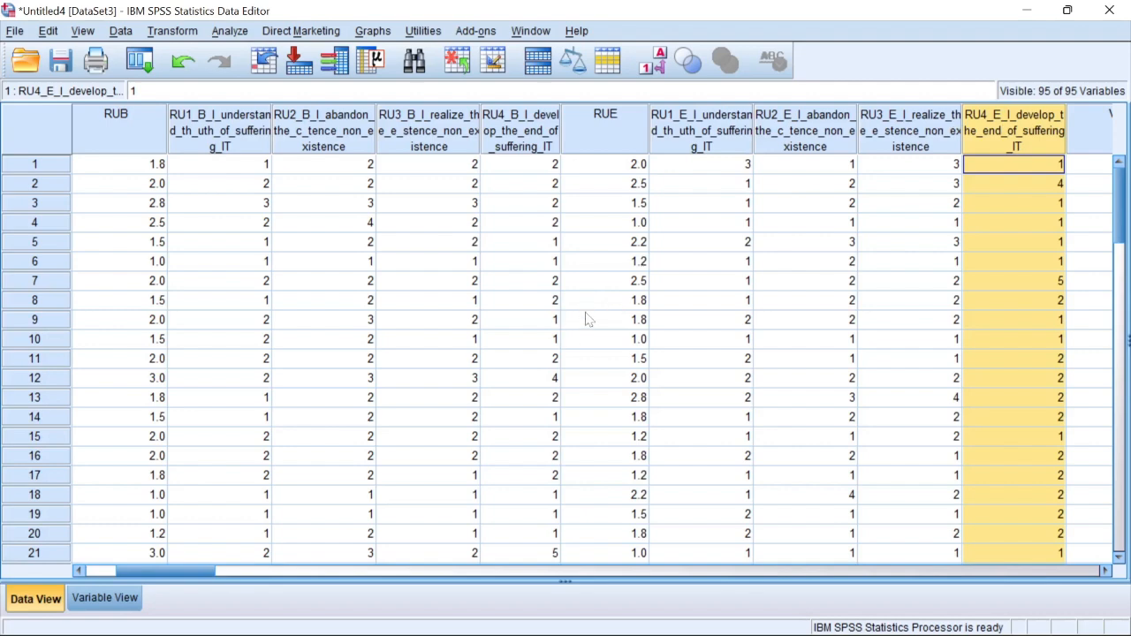
# Switch to the Word write-up and highlight Table 20's Right Understanding row and its four statement rows, then return to SPSS.
pyautogui.moveTo(622, 616)
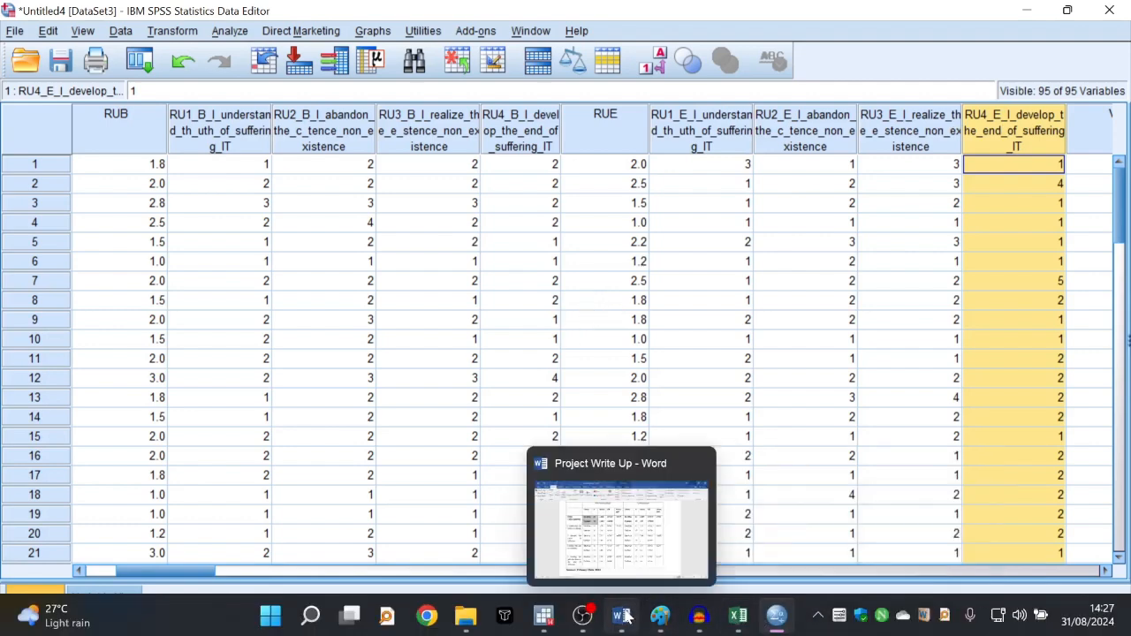
pyautogui.click(626, 530)
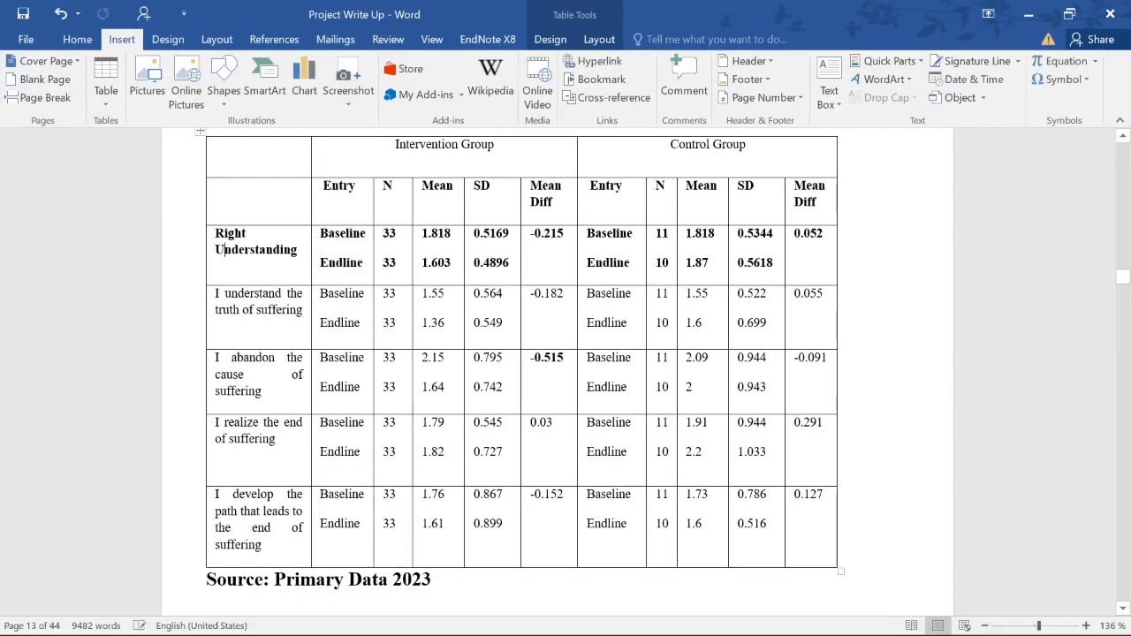
pyautogui.moveTo(225, 250); pyautogui.dragTo(761, 253)
pyautogui.click(267, 250)
pyautogui.moveTo(216, 235); pyautogui.dragTo(295, 257)
pyautogui.moveTo(220, 294); pyautogui.dragTo(504, 530)
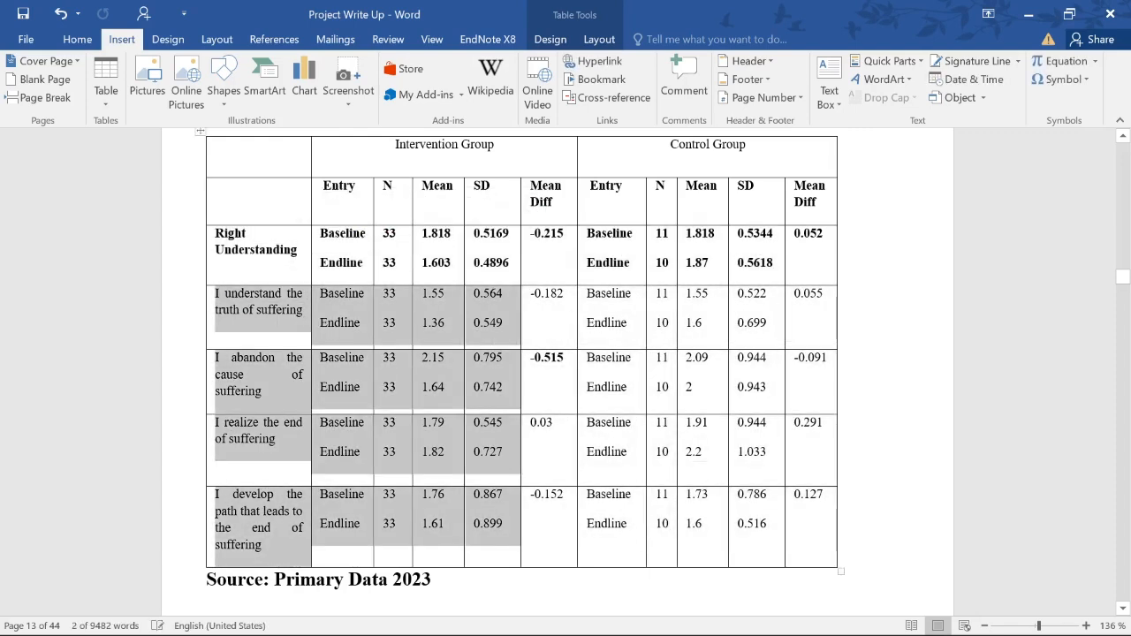
pyautogui.click(224, 214)
pyautogui.moveTo(219, 237); pyautogui.dragTo(549, 253)
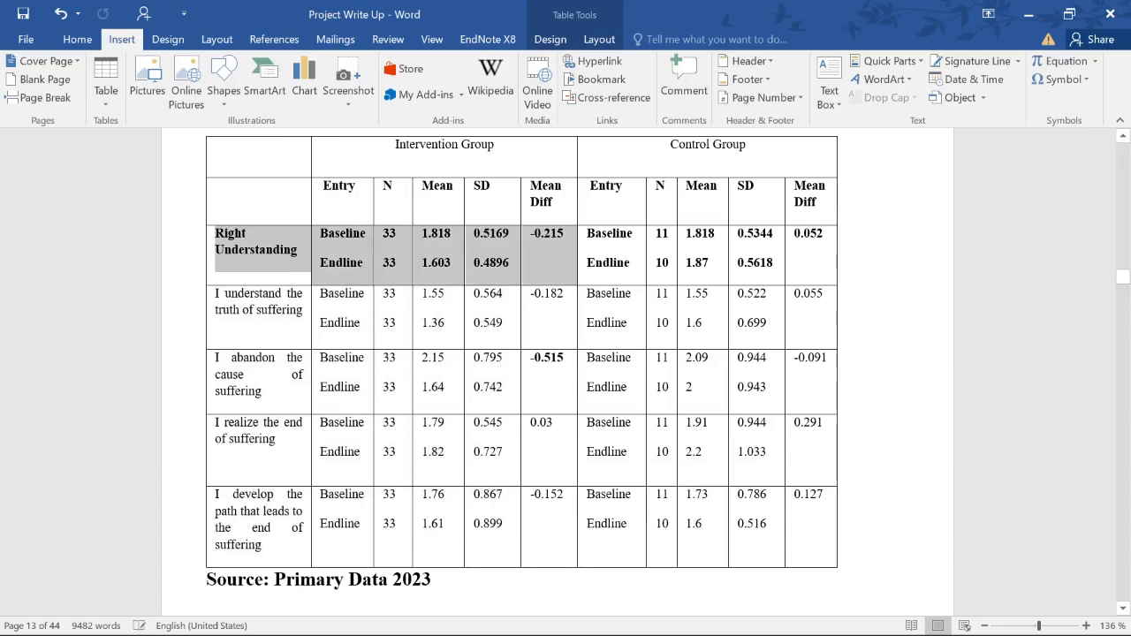
pyautogui.click(1027, 14)
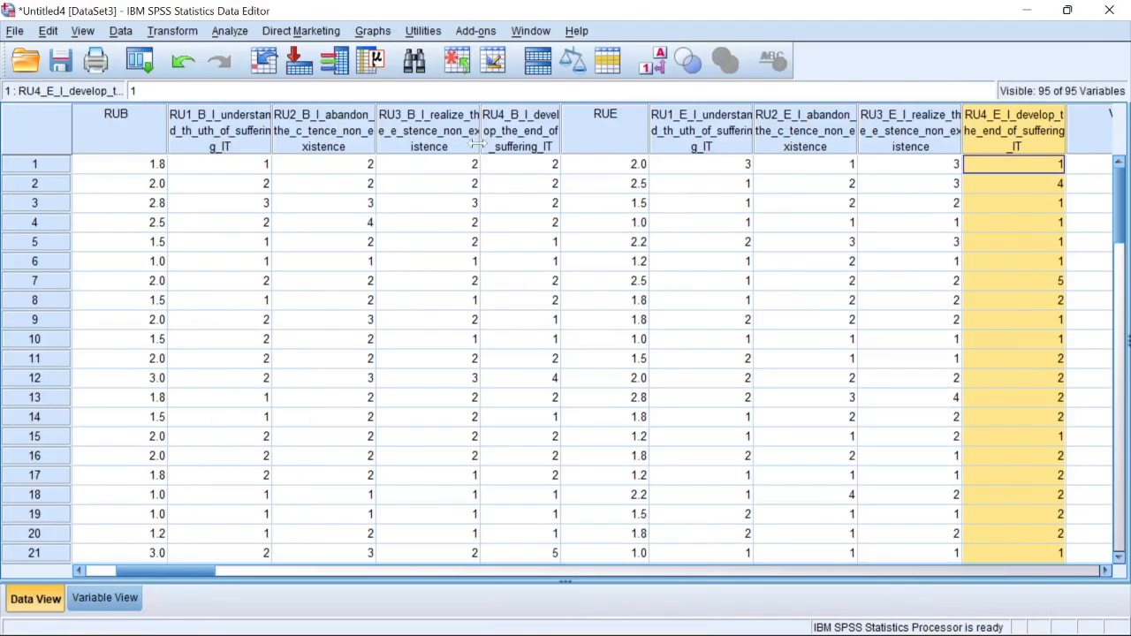
# Compare the overall Right Understanding columns by selecting RUB and RUE alternately in the data grid.
pyautogui.click(134, 125)
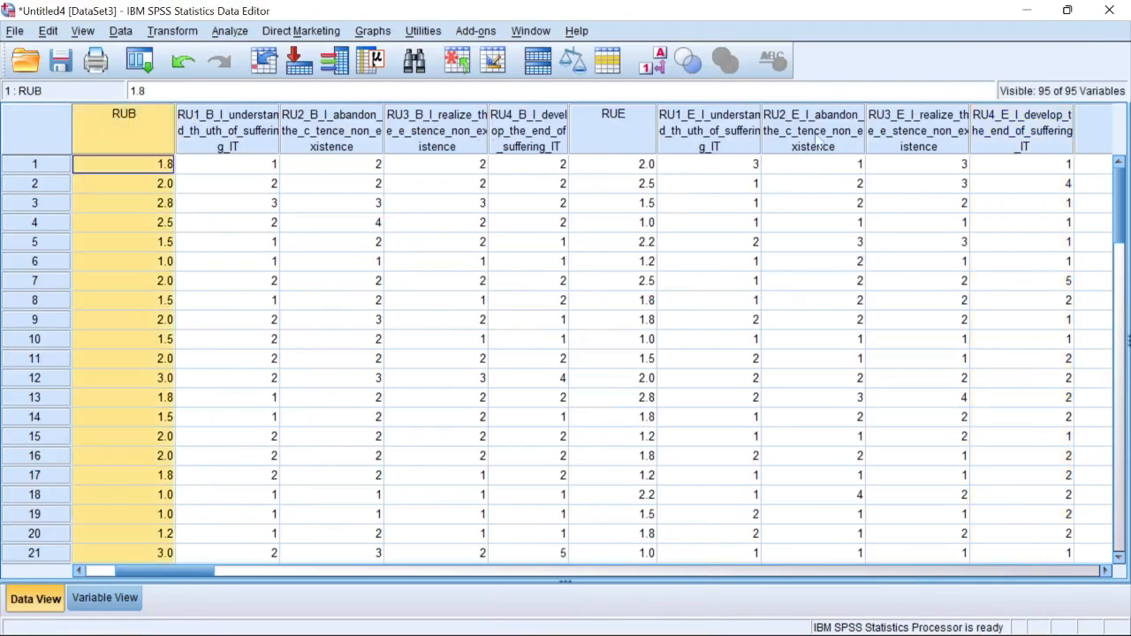
pyautogui.click(629, 117)
pyautogui.click(126, 122)
pyautogui.click(603, 124)
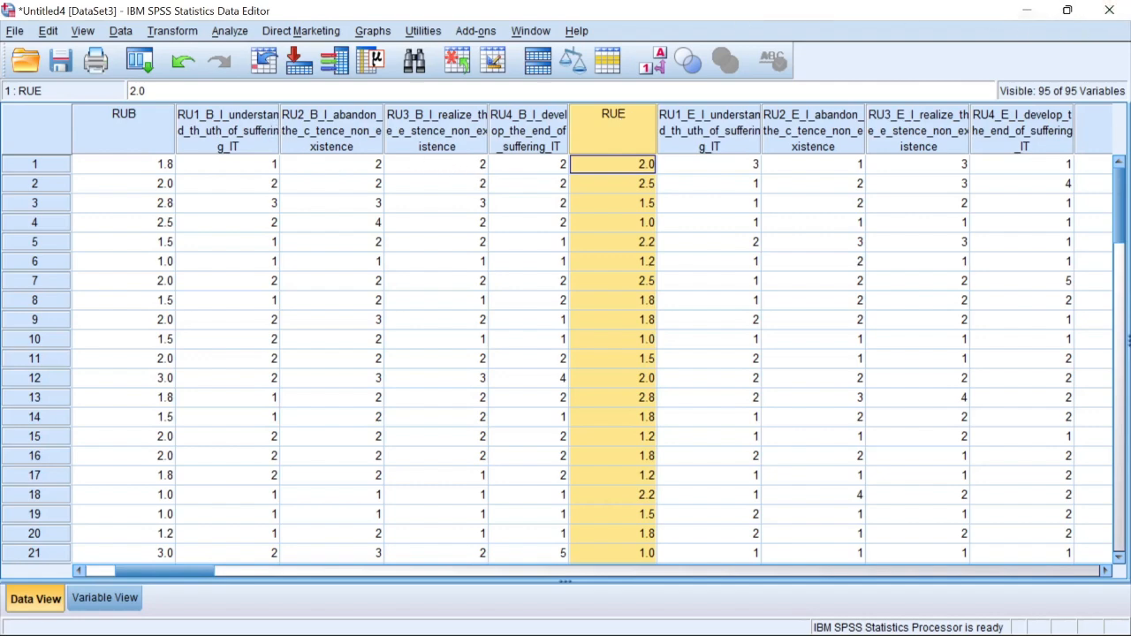
# Open the Paired-Samples T Test dialog and reposition it over the data grid.
pyautogui.click(229, 31)
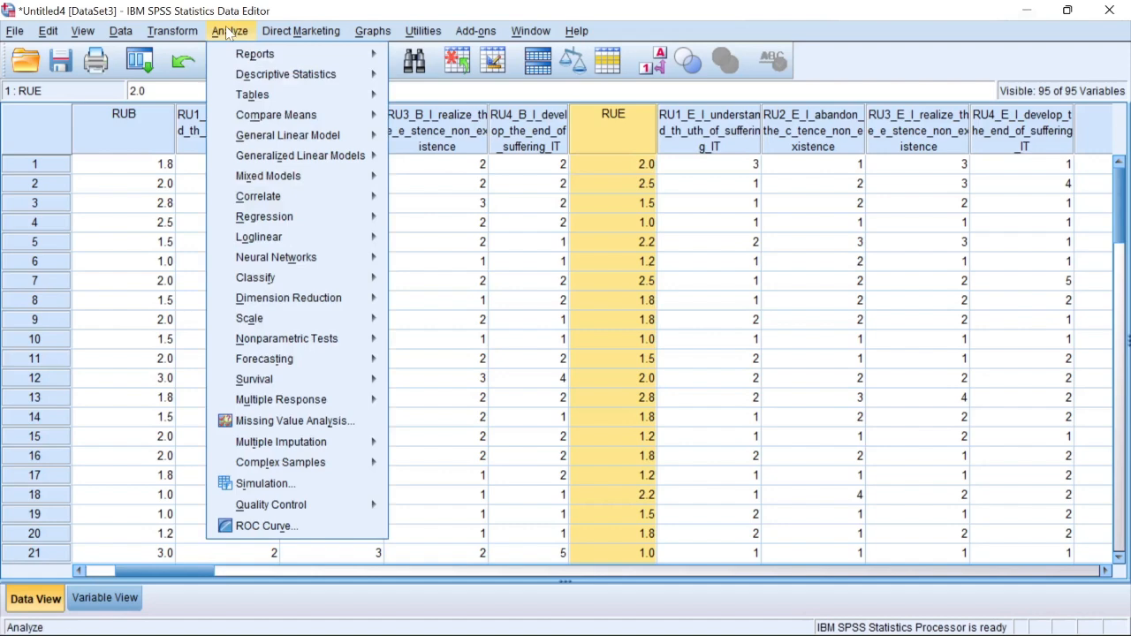
pyautogui.moveTo(292, 124)
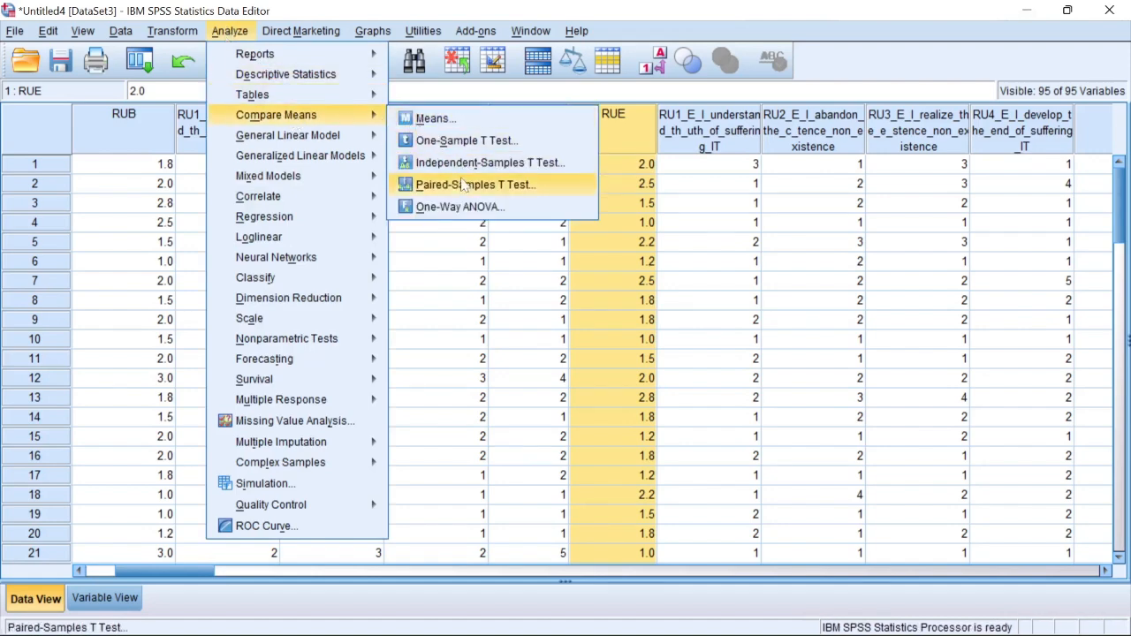
pyautogui.click(457, 185)
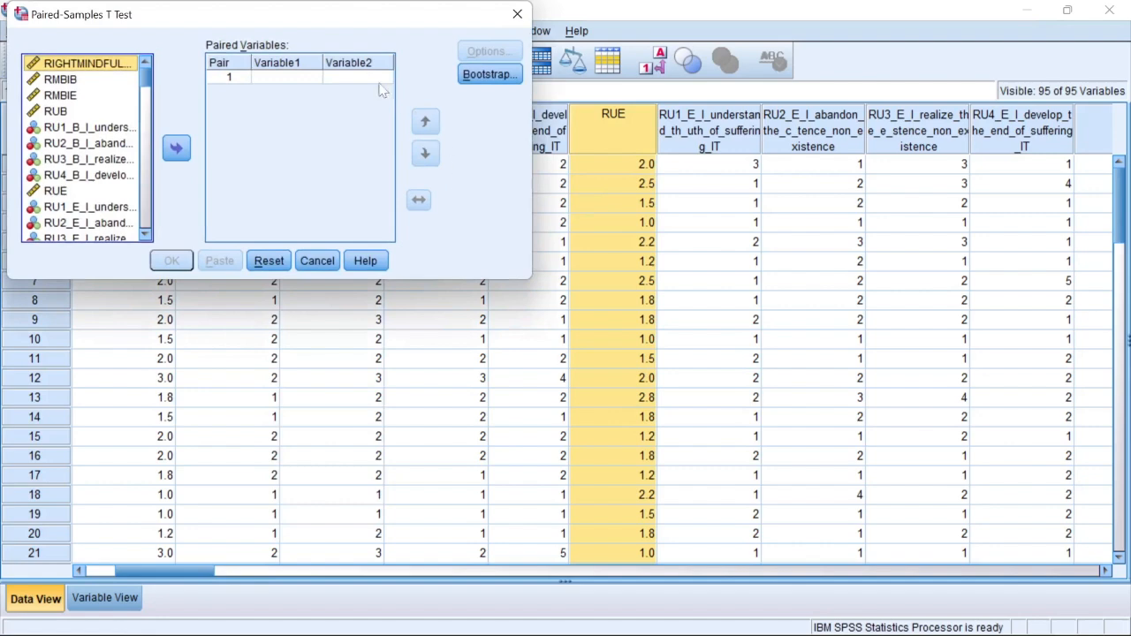
pyautogui.moveTo(360, 29); pyautogui.dragTo(625, 43)
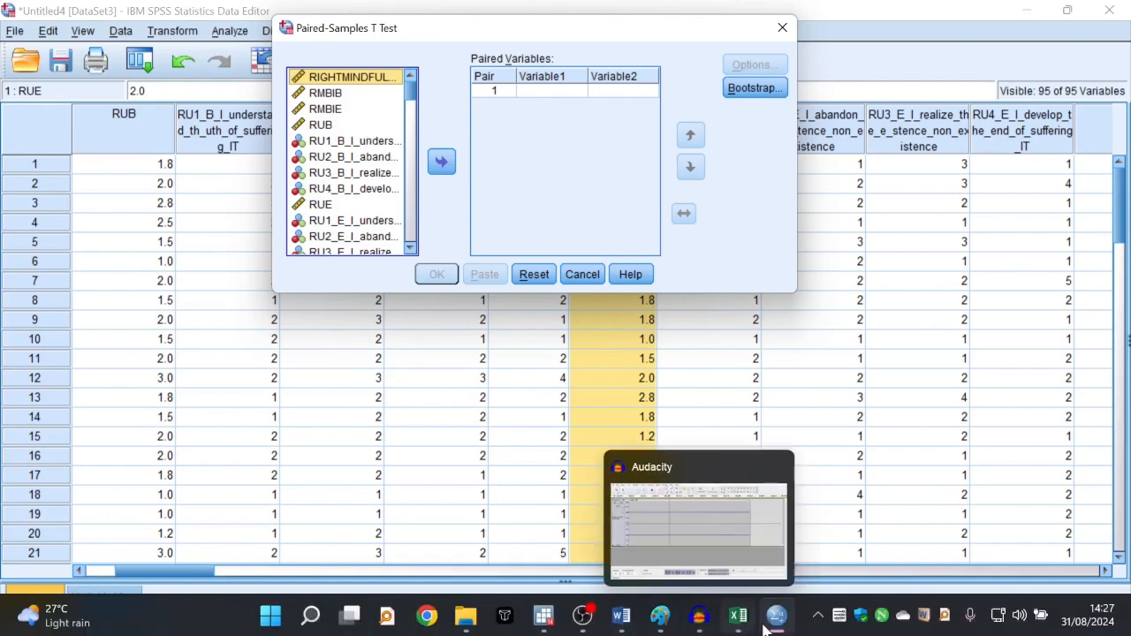
# Switch to the Word write-up, highlight the Right Understanding label in Table 20, and return to the Paired-Samples T Test dialog.
pyautogui.click(619, 619)
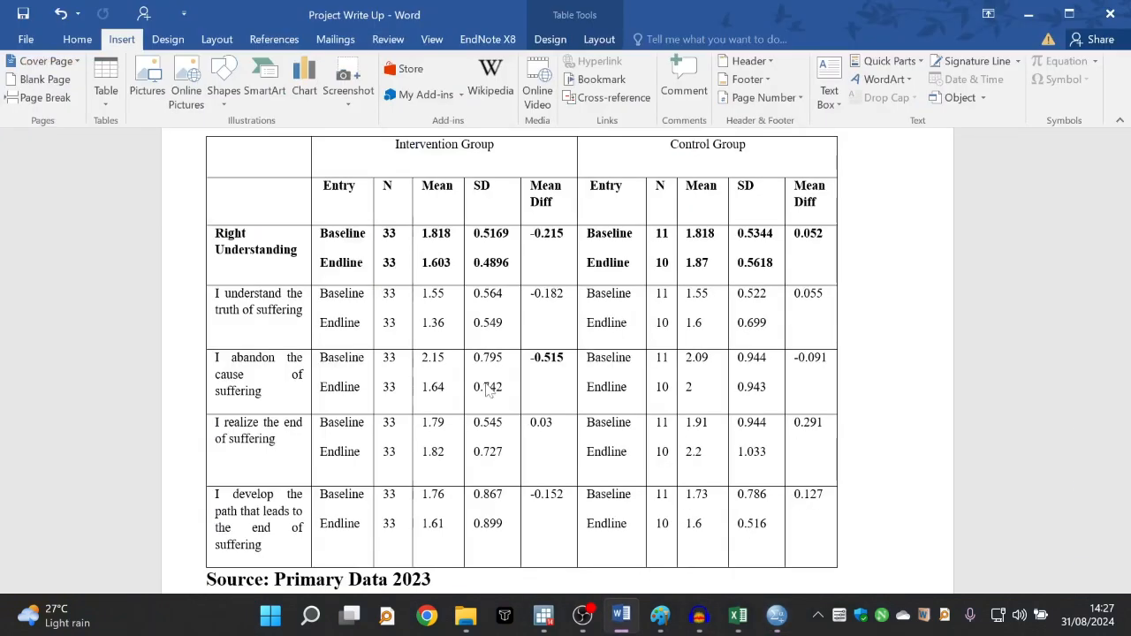
pyautogui.click(292, 250)
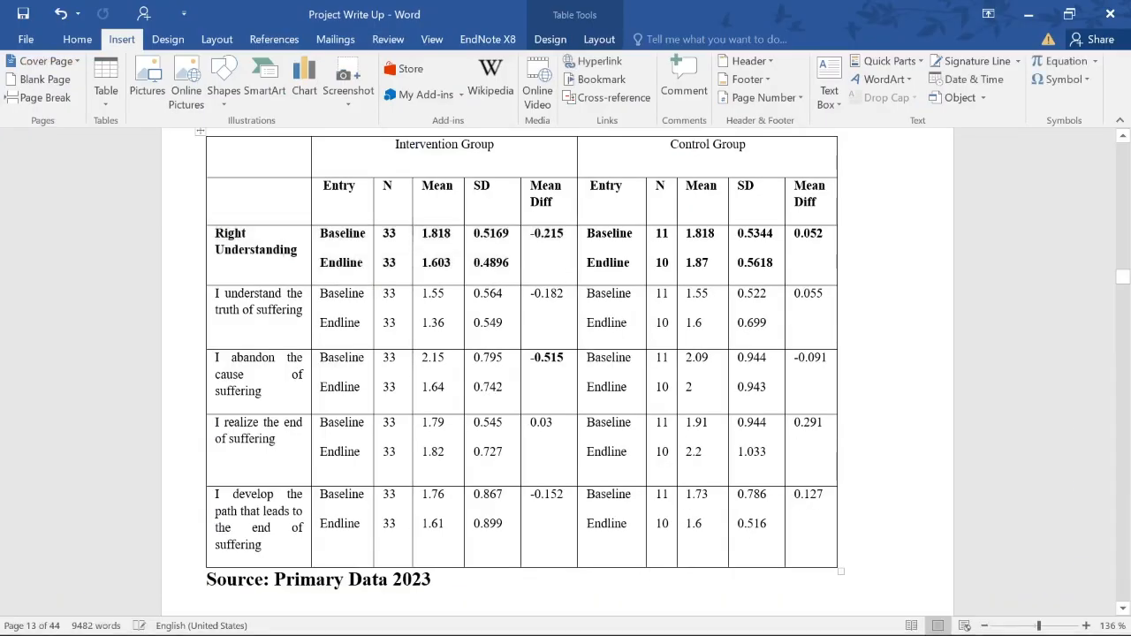
pyautogui.tripleClick(293, 250)
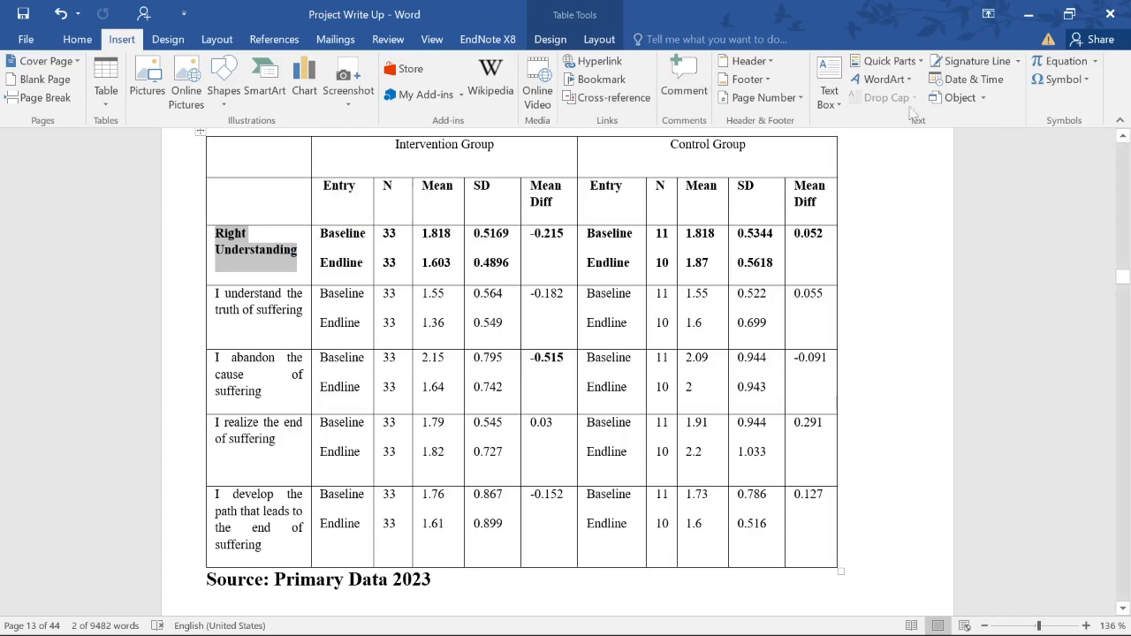
pyautogui.click(1028, 14)
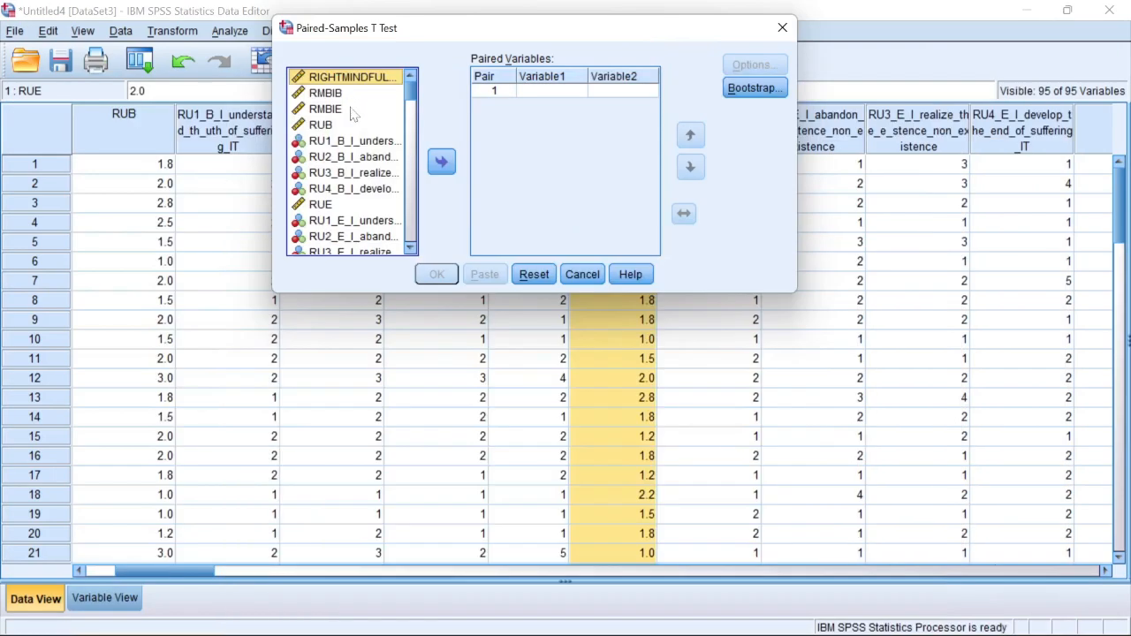
pyautogui.click(362, 143)
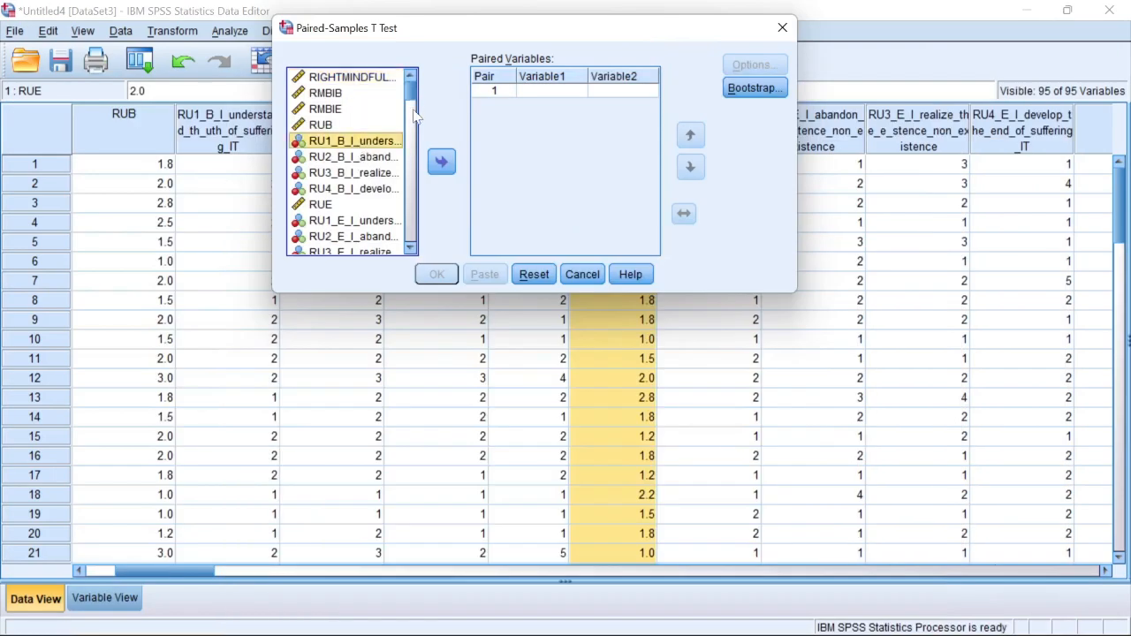
pyautogui.click(345, 223)
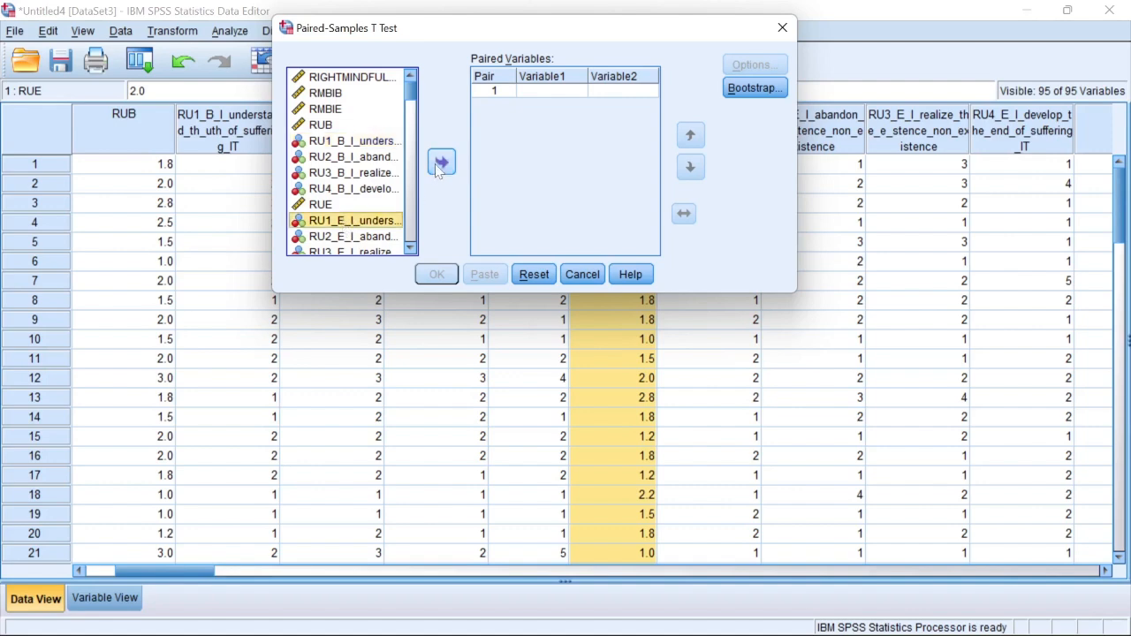
pyautogui.click(439, 166)
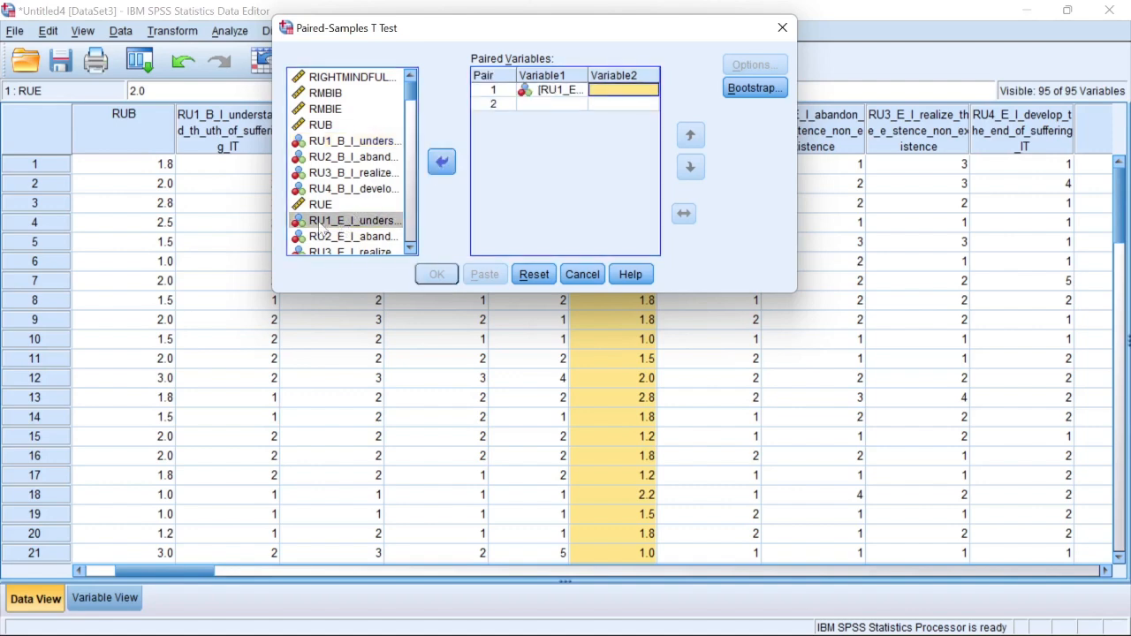
pyautogui.click(554, 95)
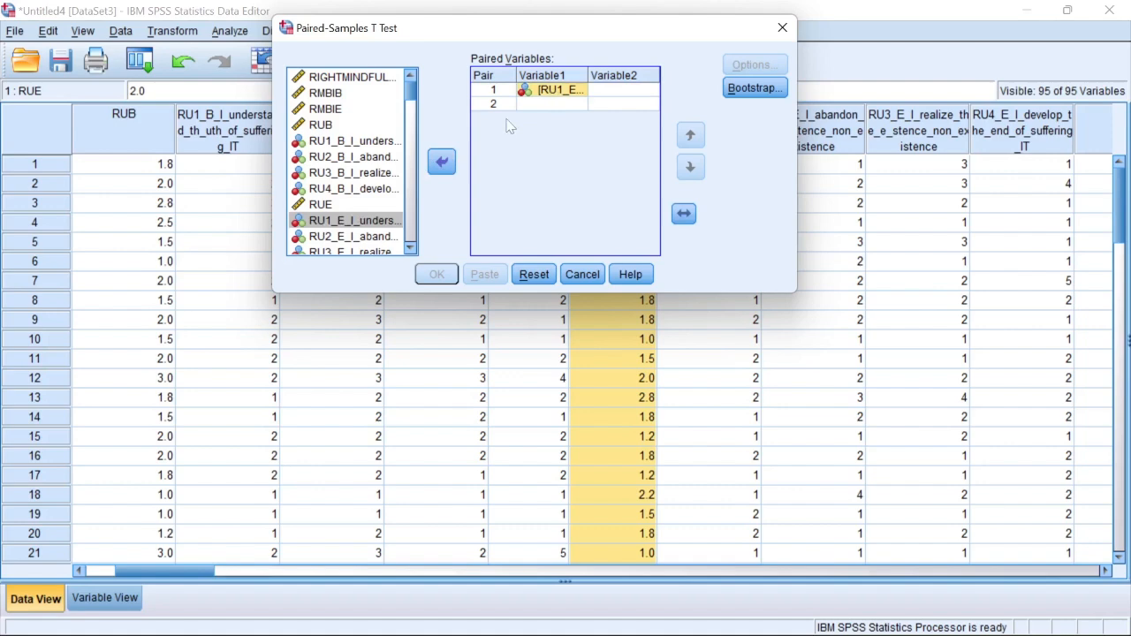
pyautogui.click(442, 162)
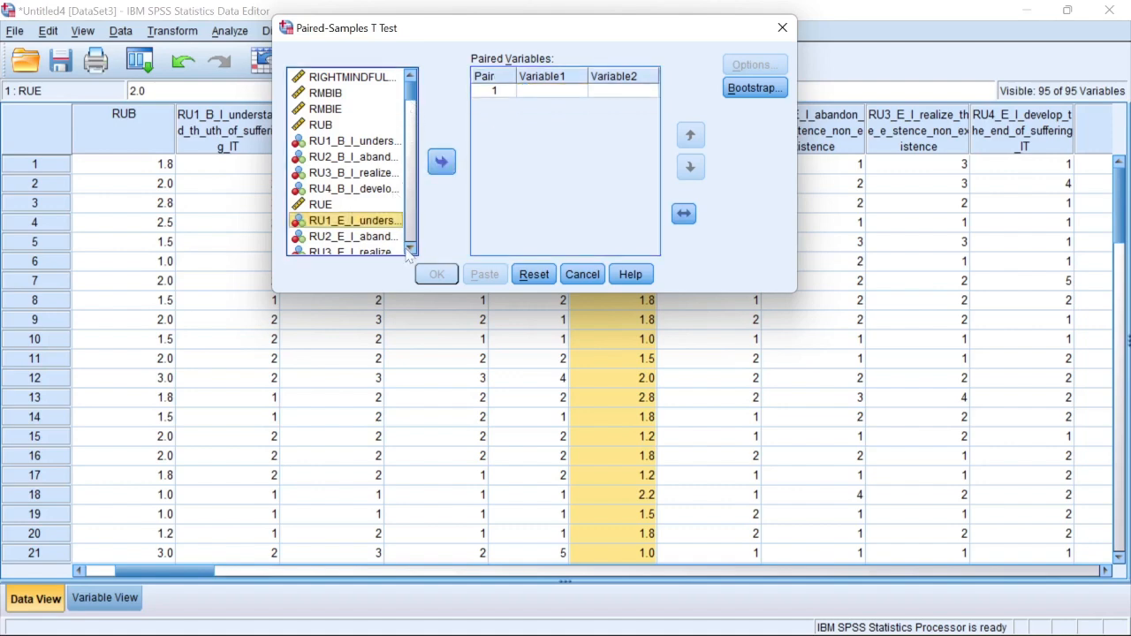
# Set pair 1 of the paired-samples t-test to RUE as Variable1 and RUB as Variable2.
pyautogui.click(322, 206)
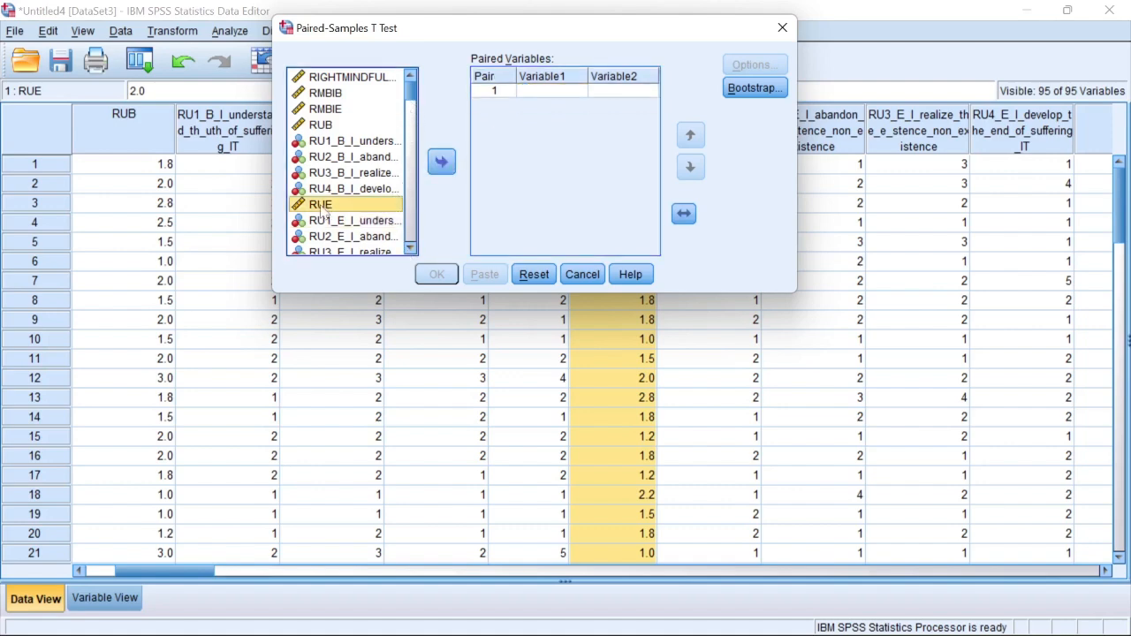
pyautogui.click(320, 125)
pyautogui.click(320, 206)
pyautogui.click(439, 167)
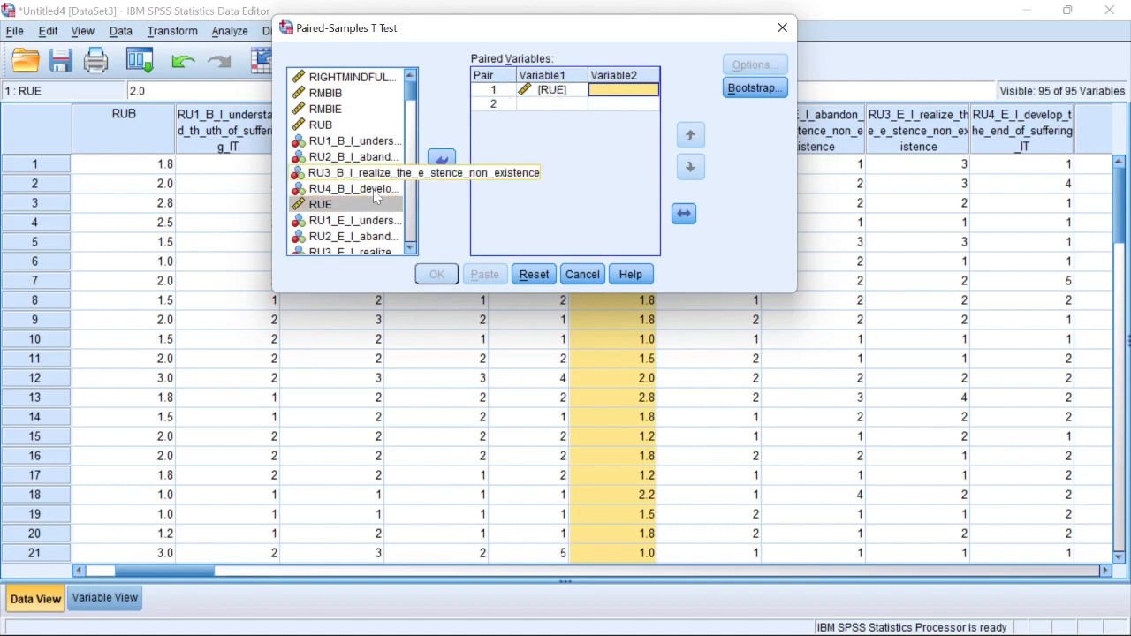
pyautogui.click(327, 126)
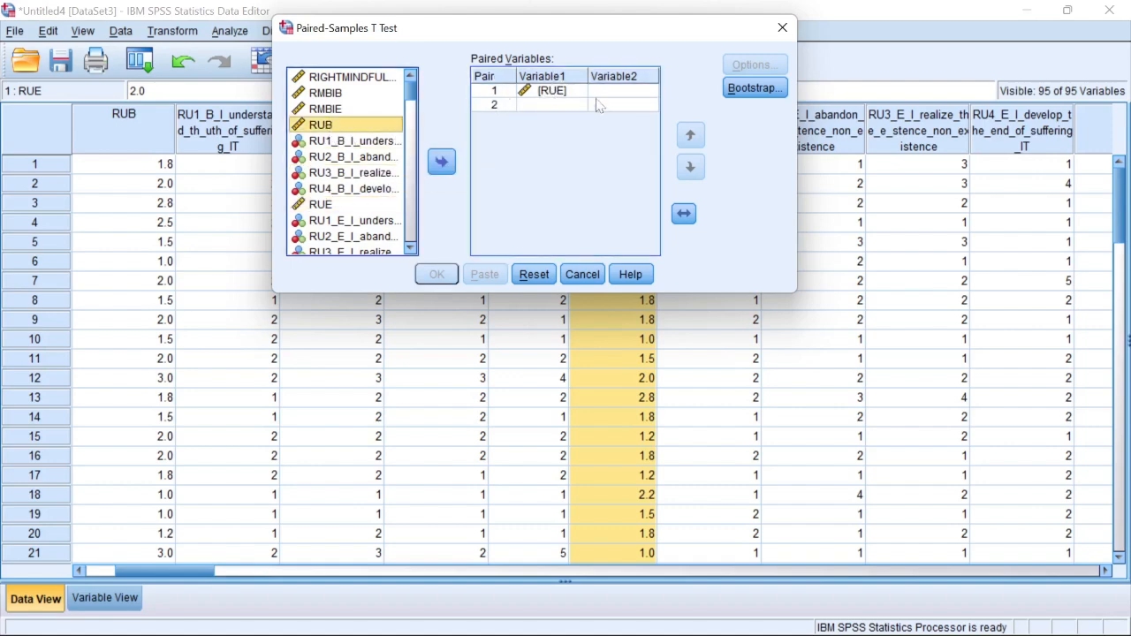
pyautogui.click(442, 161)
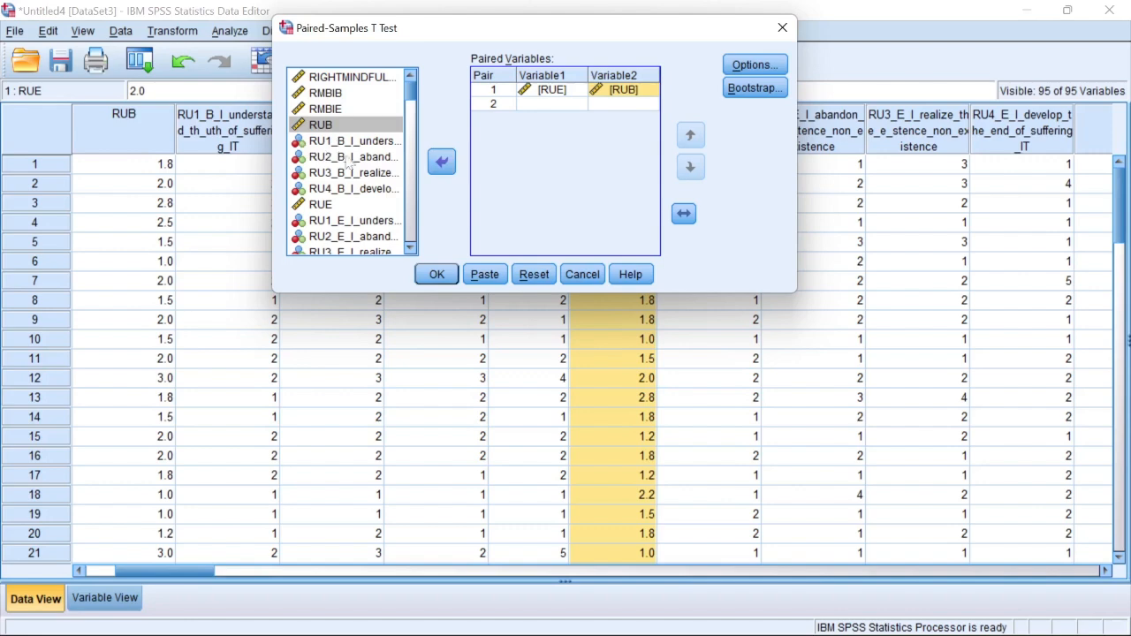
# Switch to the Word write-up, highlight the "I understand the truth of suffering" statement in Table 20, and return to the SPSS dialog.
pyautogui.click(411, 249)
pyautogui.moveTo(621, 615)
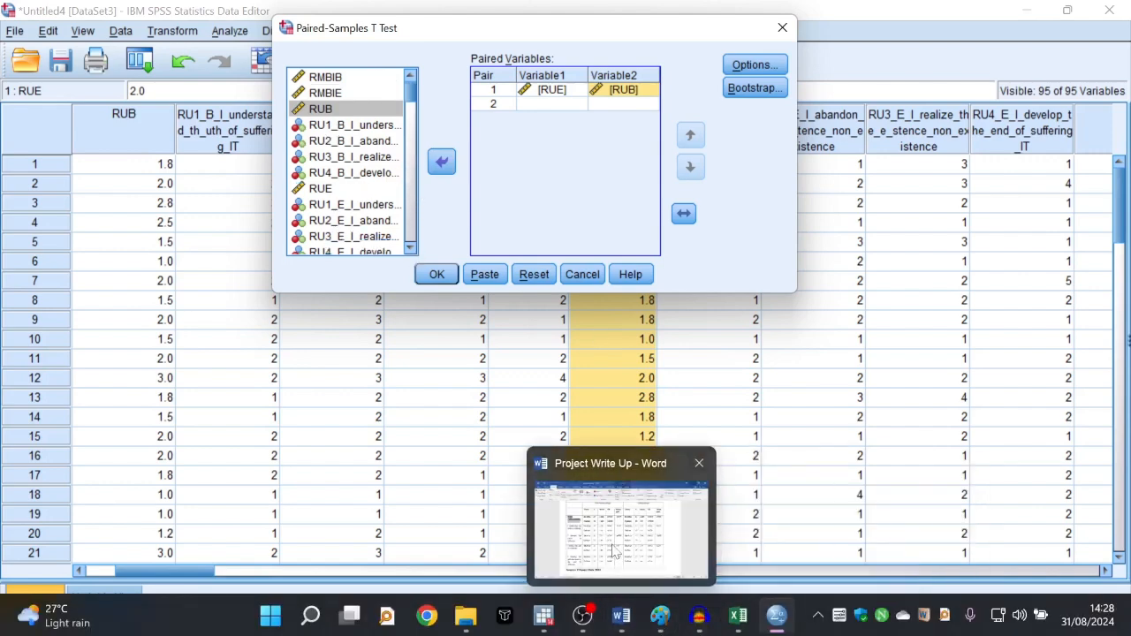
pyautogui.click(615, 552)
pyautogui.moveTo(224, 294); pyautogui.dragTo(271, 314)
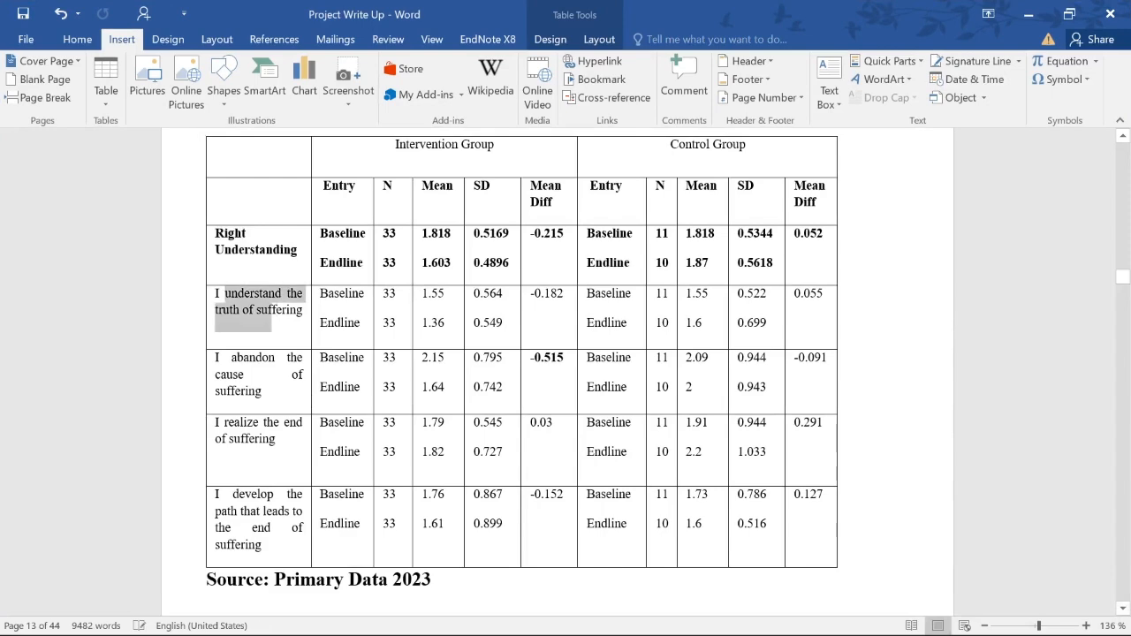
pyautogui.click(1028, 14)
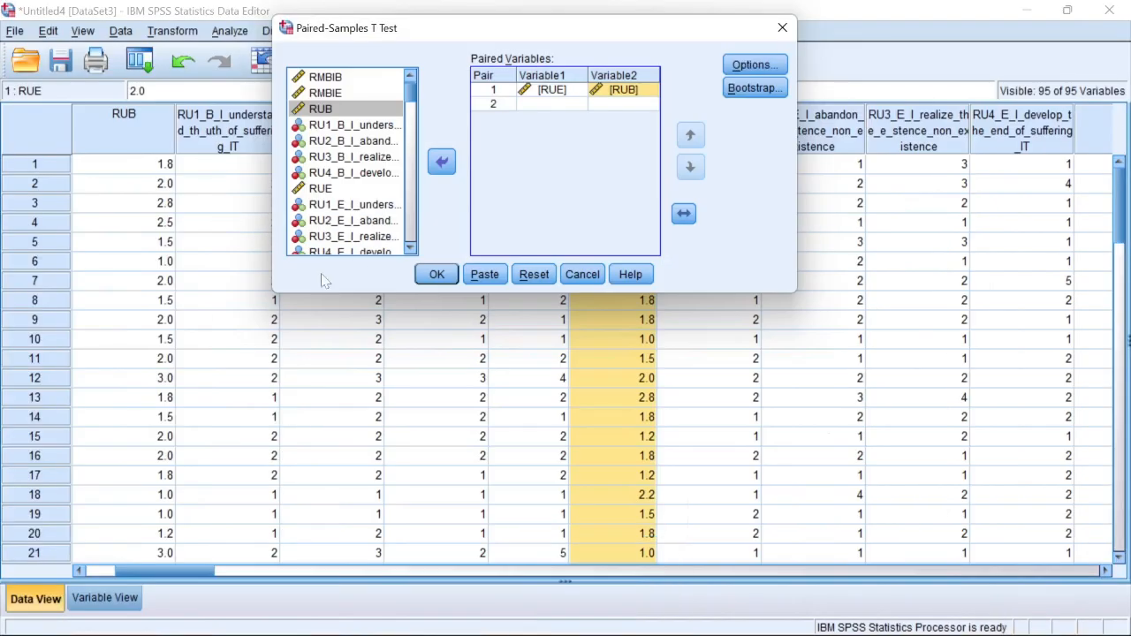
# Add the endline and baseline items RU1_E with RU1_B as pair 2 and RU2_E with RU2_B as pair 3.
pyautogui.click(353, 208)
pyautogui.click(441, 163)
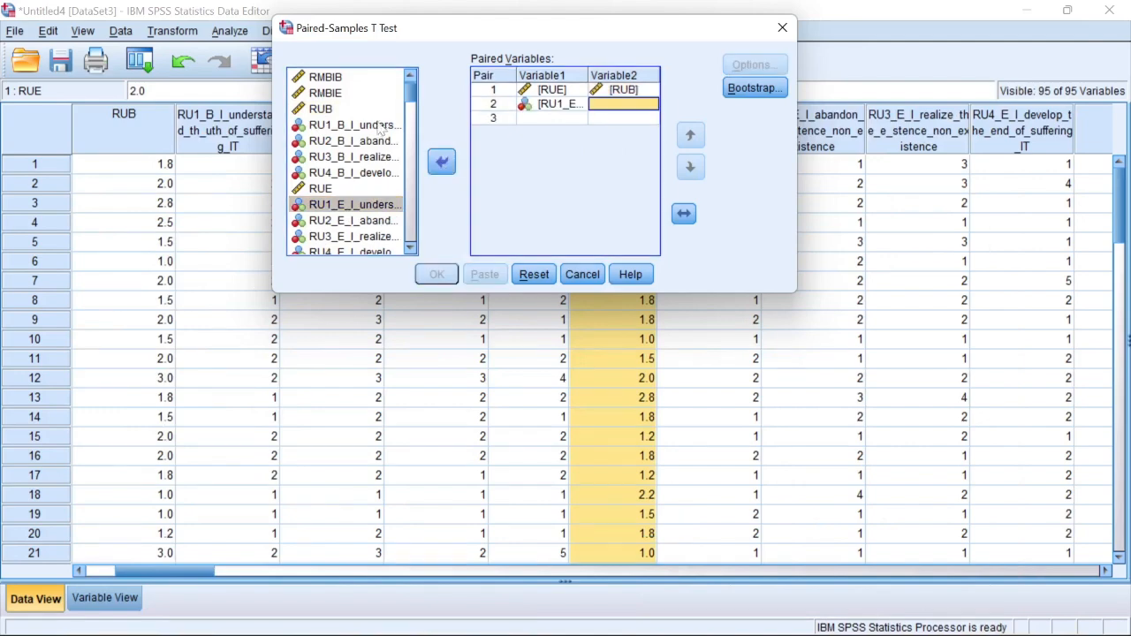
pyautogui.click(373, 127)
pyautogui.click(441, 162)
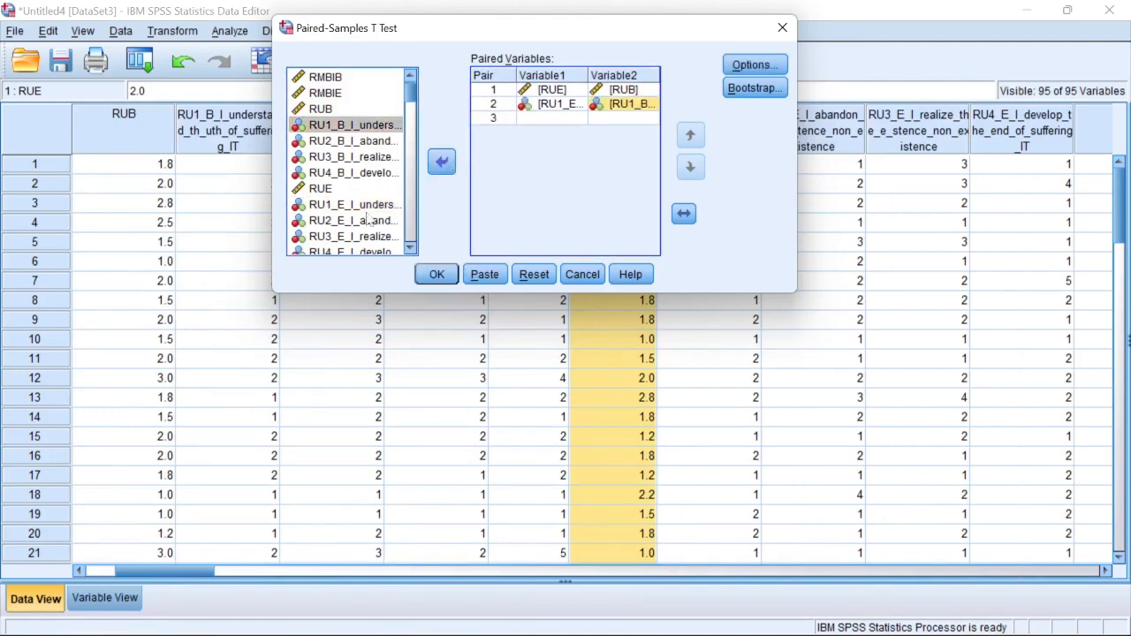
pyautogui.click(323, 224)
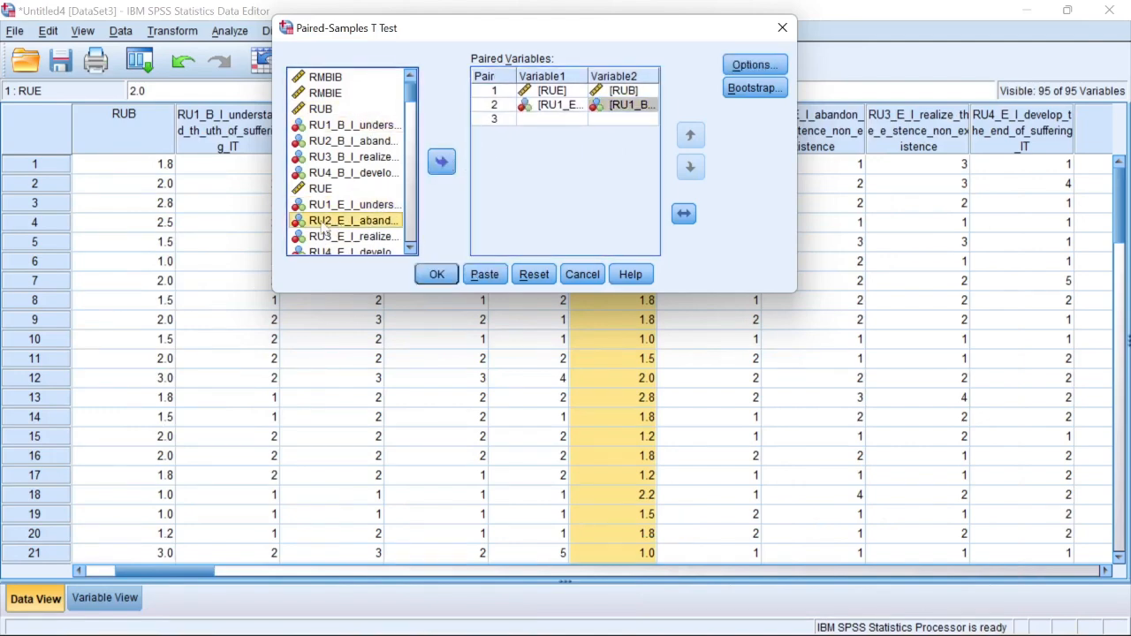
pyautogui.click(441, 161)
pyautogui.click(338, 159)
pyautogui.click(347, 141)
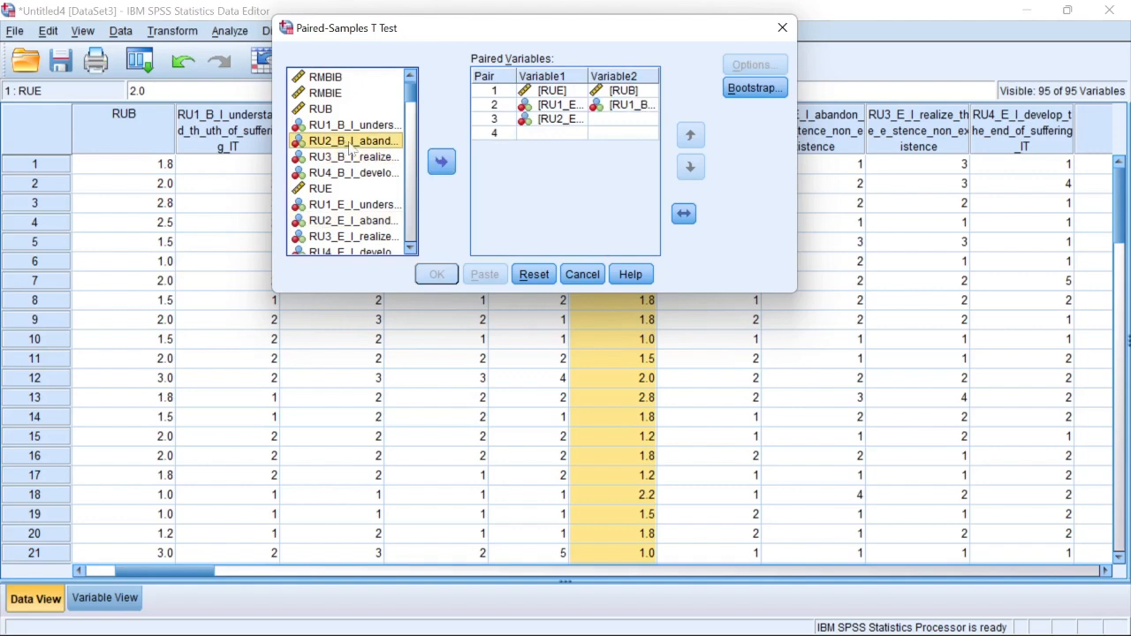
pyautogui.click(441, 162)
# Add the endline and baseline items RU3_E with RU3_B as pair 4 and RU4_E with RU4_B as pair 5.
pyautogui.click(354, 237)
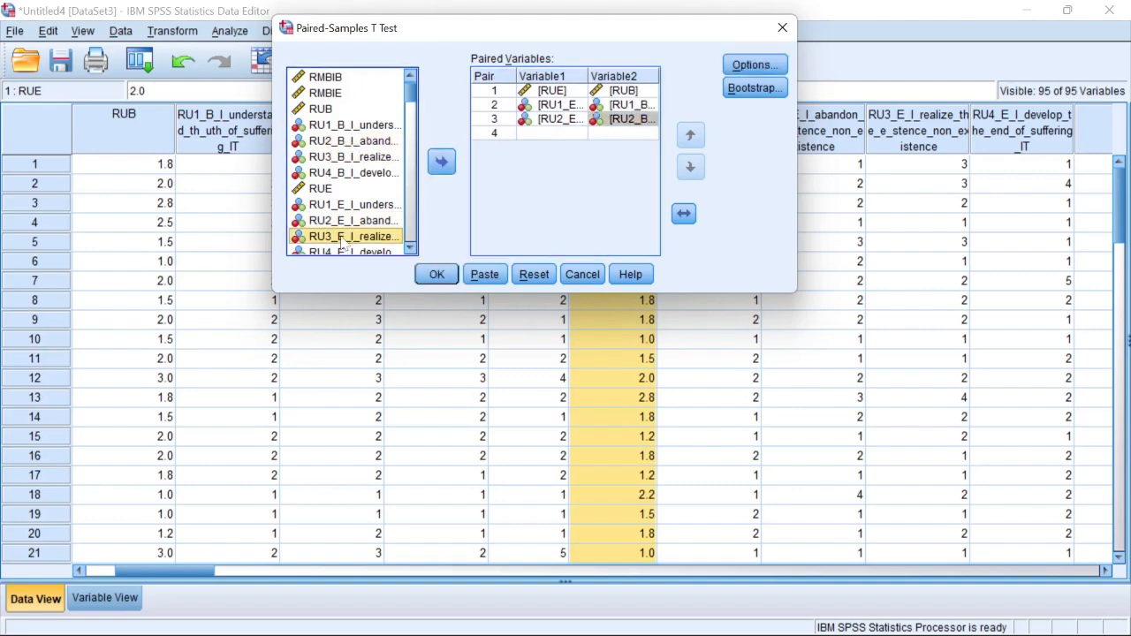
pyautogui.click(441, 162)
pyautogui.click(359, 158)
pyautogui.click(441, 162)
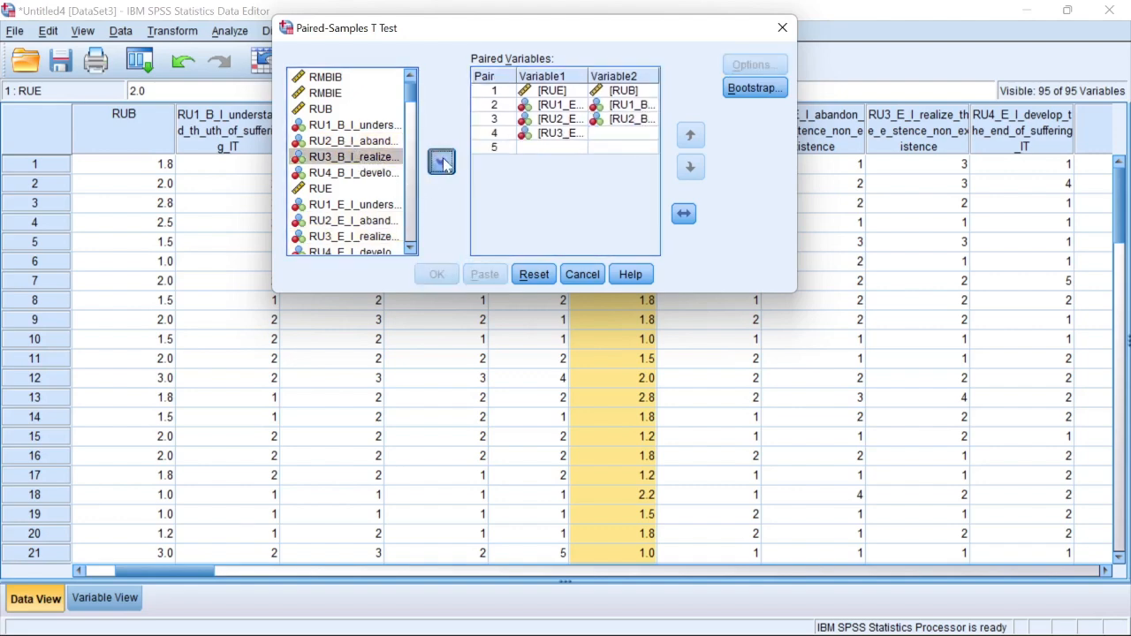
pyautogui.click(340, 252)
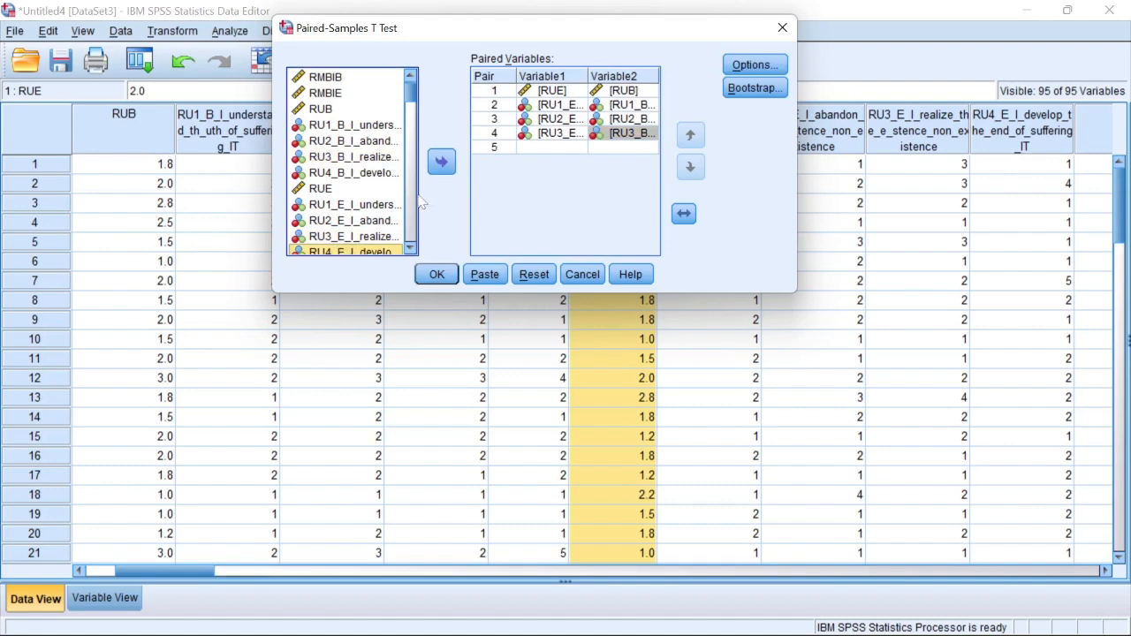
pyautogui.click(440, 162)
pyautogui.click(352, 173)
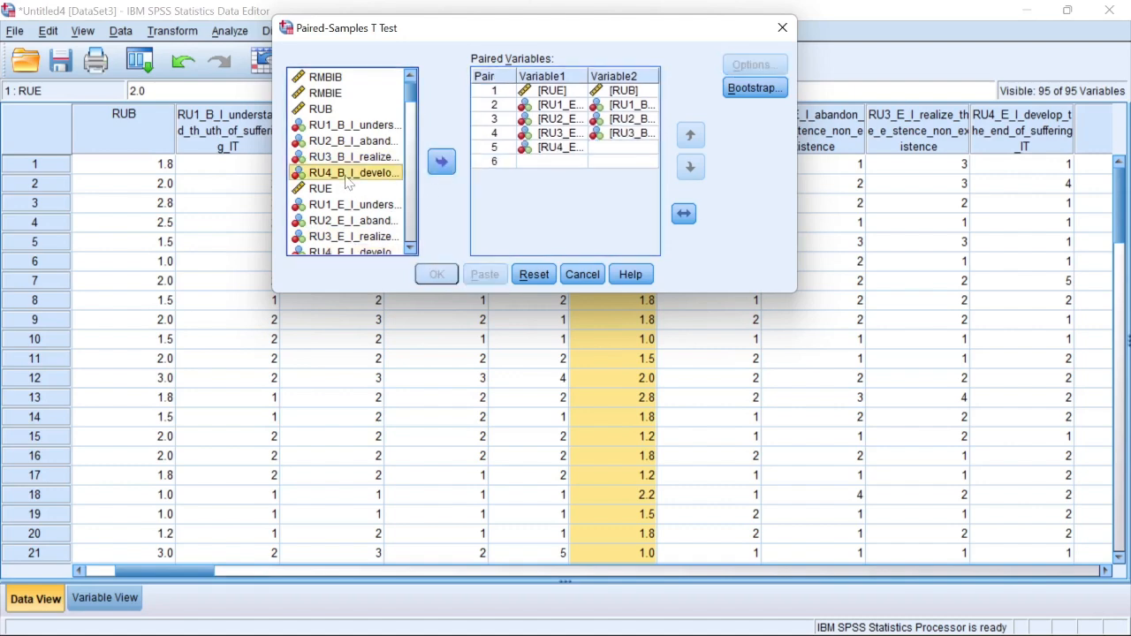
pyautogui.click(440, 162)
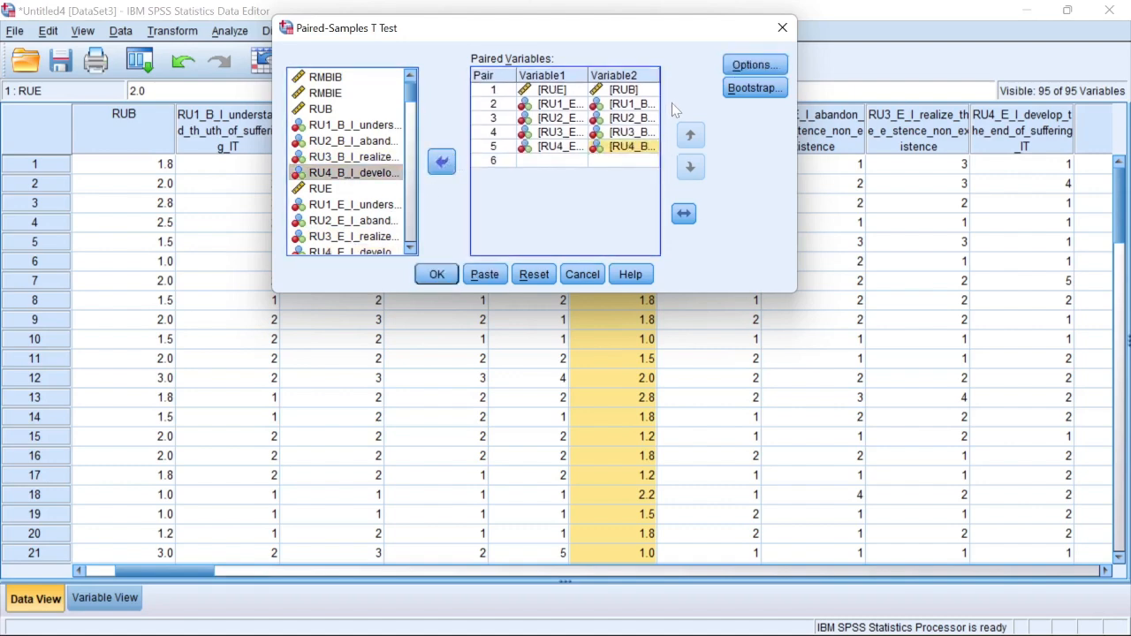
# Review the Options and Bootstrap settings, keeping the 95% confidence interval without bootstrapping, and run the paired-samples t-test.
pyautogui.click(753, 64)
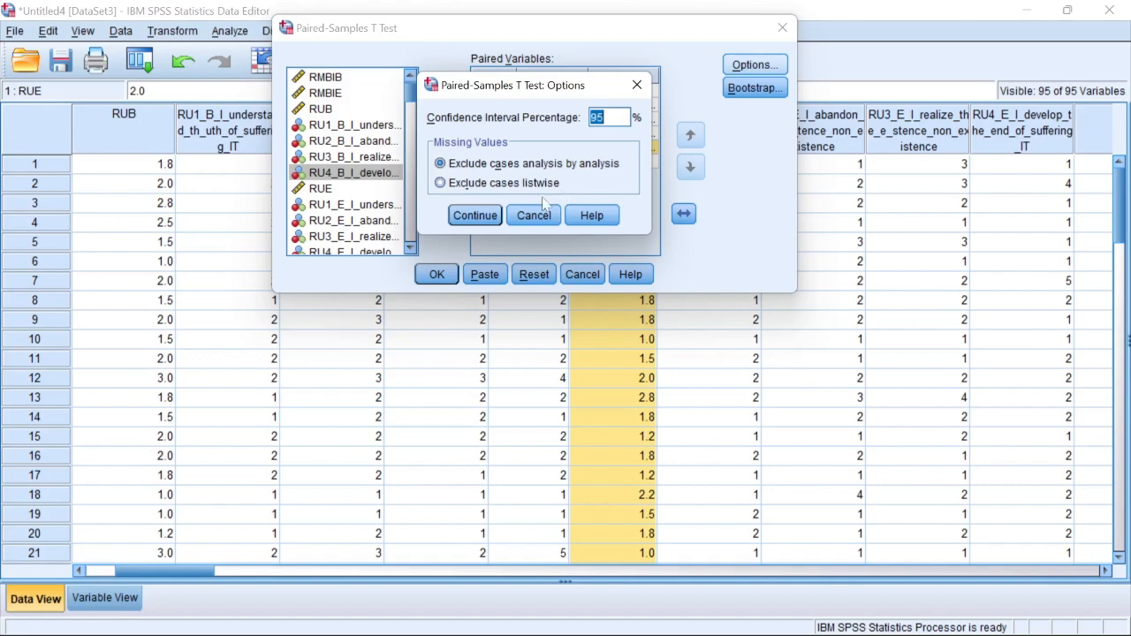
pyautogui.click(477, 216)
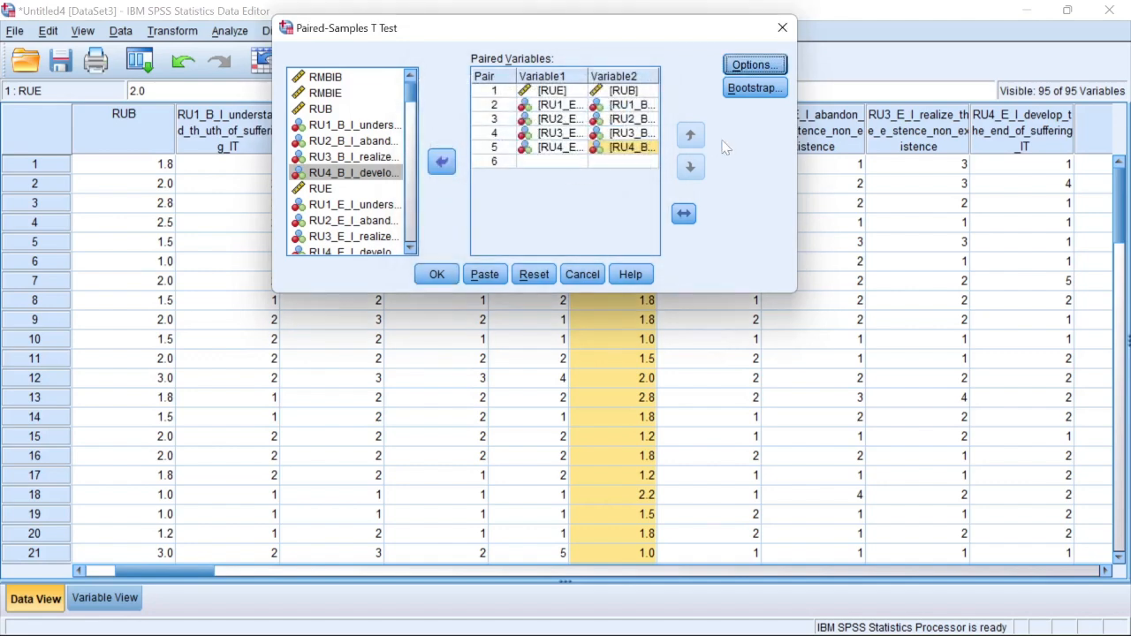
pyautogui.click(742, 93)
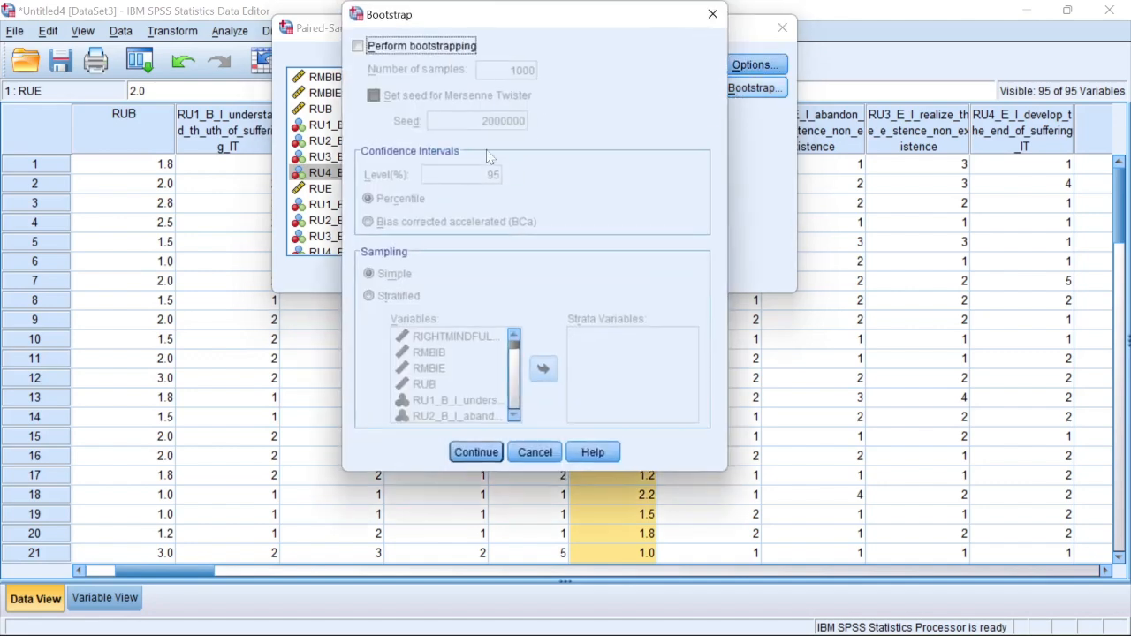
pyautogui.click(713, 15)
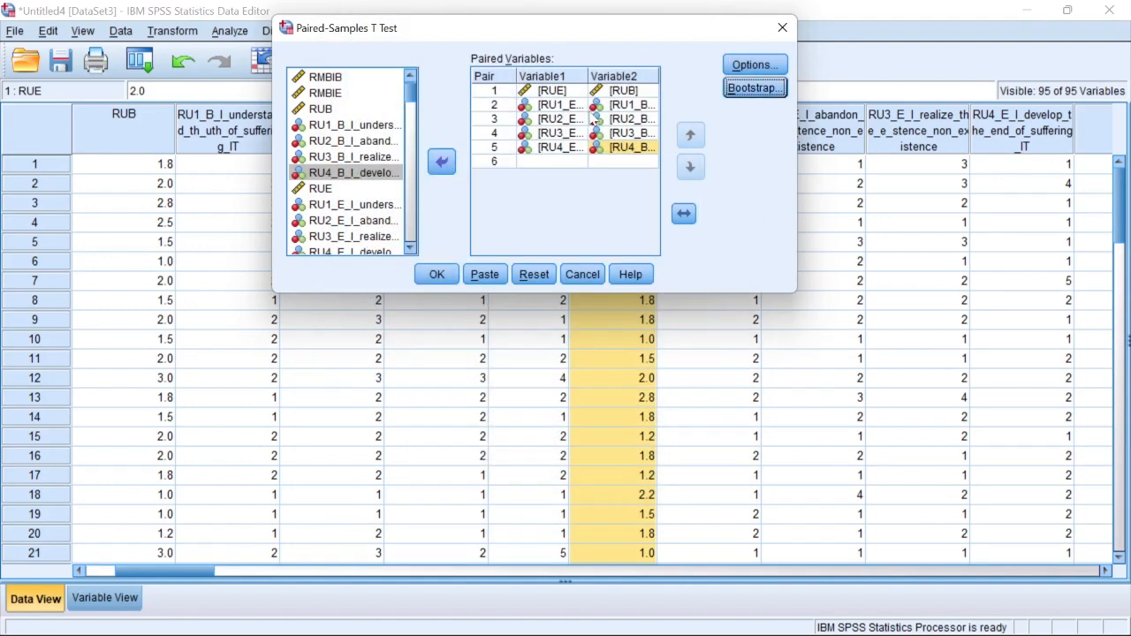
pyautogui.click(436, 275)
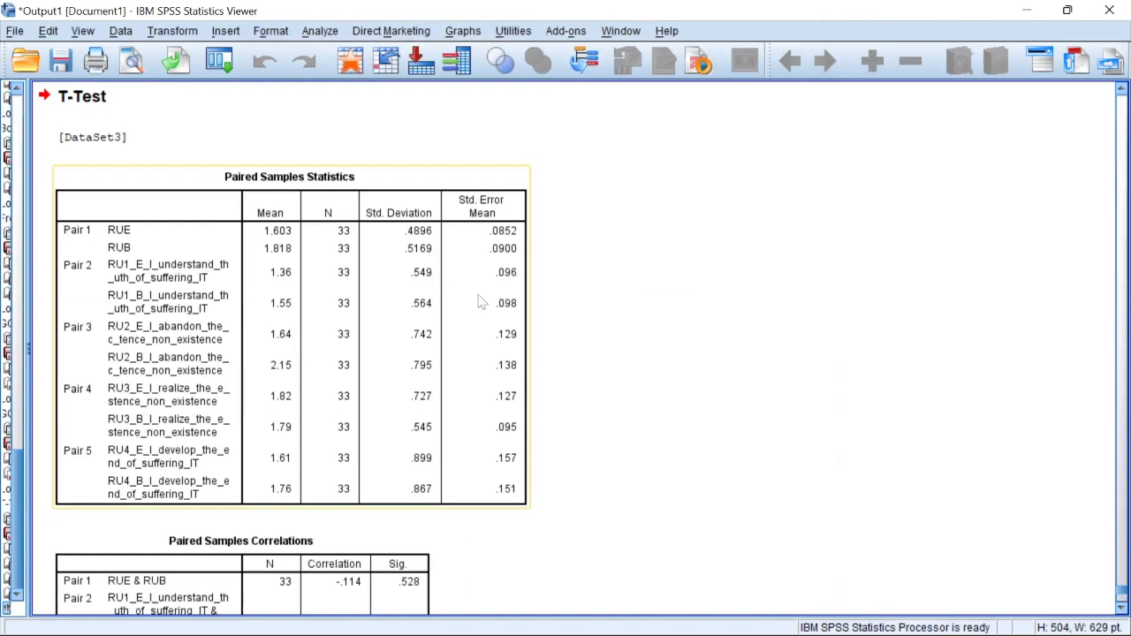
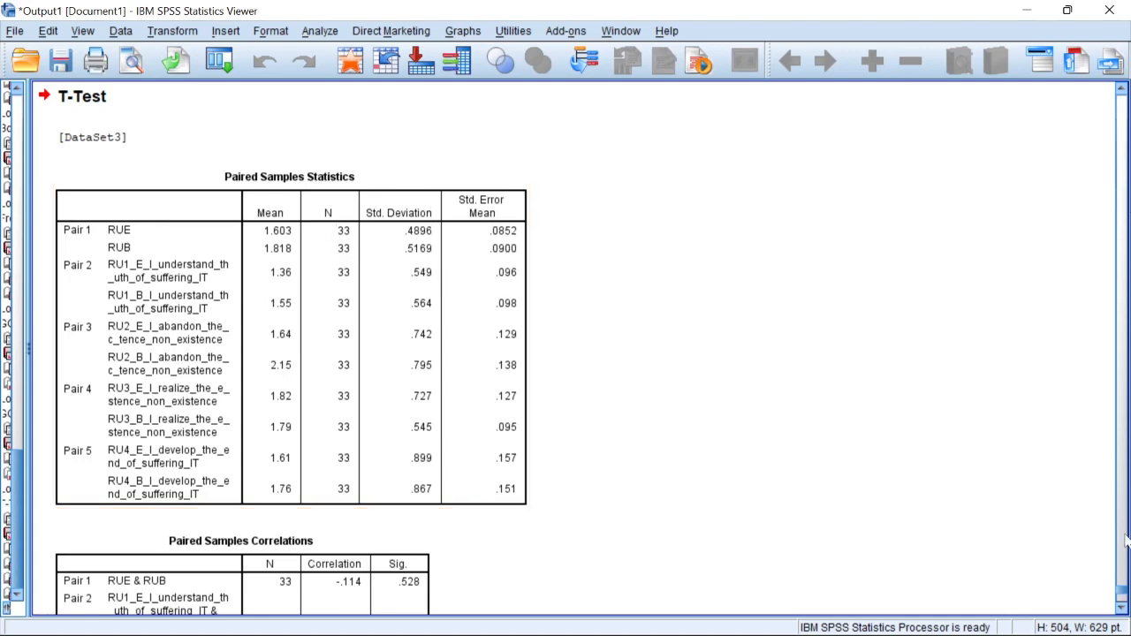
# Examine the Paired Samples Correlations and Paired Samples Test tables for the five Right Understanding pairs, including mean differences and significance.
pyautogui.click(1120, 608)
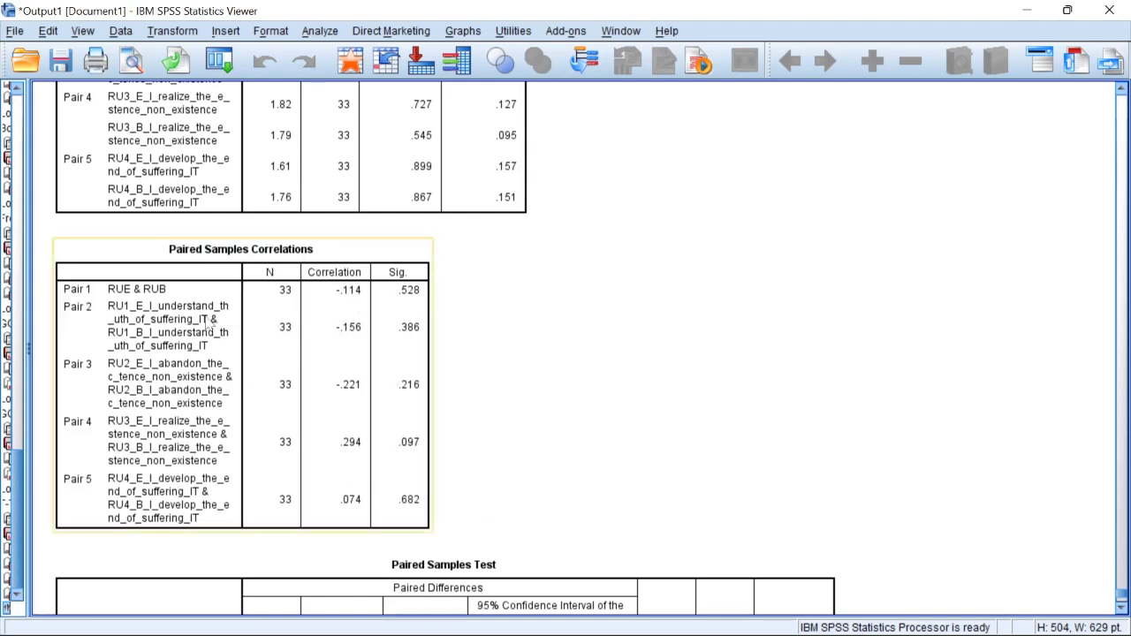
pyautogui.click(1121, 607)
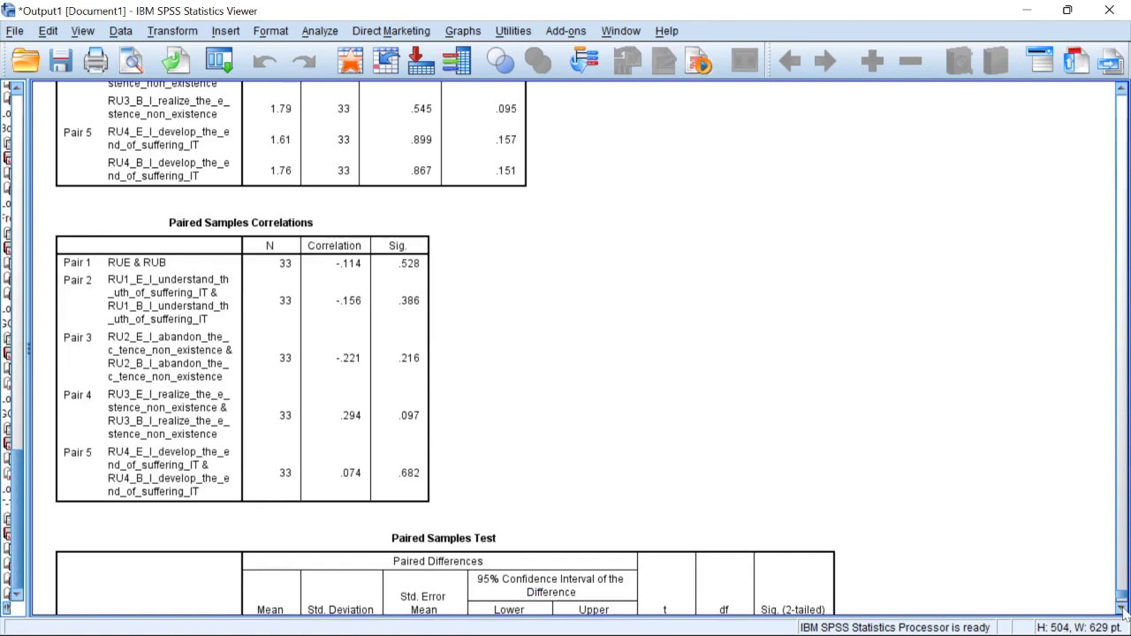
pyautogui.click(1121, 607)
pyautogui.click(1121, 607)
pyautogui.click(1121, 607)
pyautogui.click(1121, 607)
pyautogui.click(1121, 607)
pyautogui.click(1122, 607)
pyautogui.click(1121, 607)
pyautogui.click(1121, 607)
pyautogui.click(1121, 606)
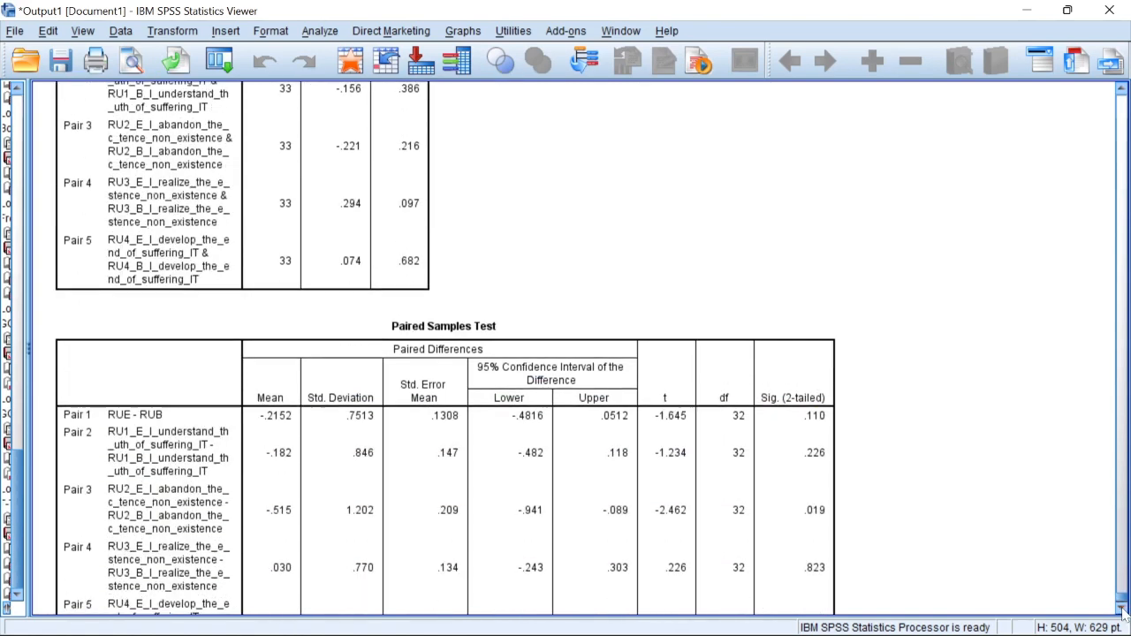
pyautogui.click(1121, 607)
pyautogui.click(1121, 607)
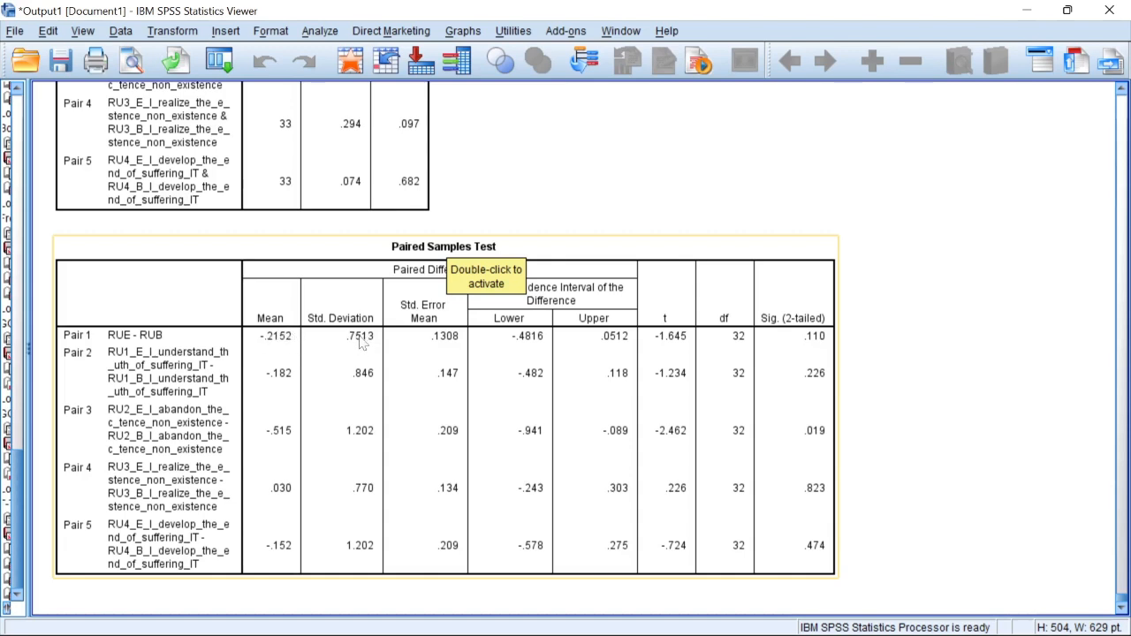
pyautogui.click(597, 263)
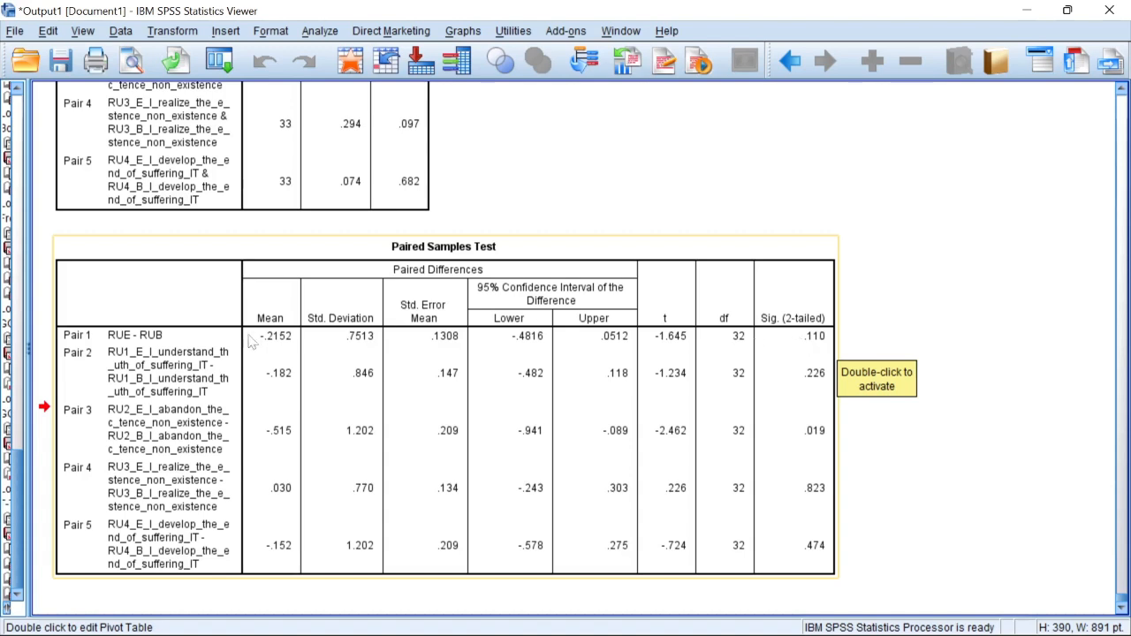
pyautogui.click(155, 389)
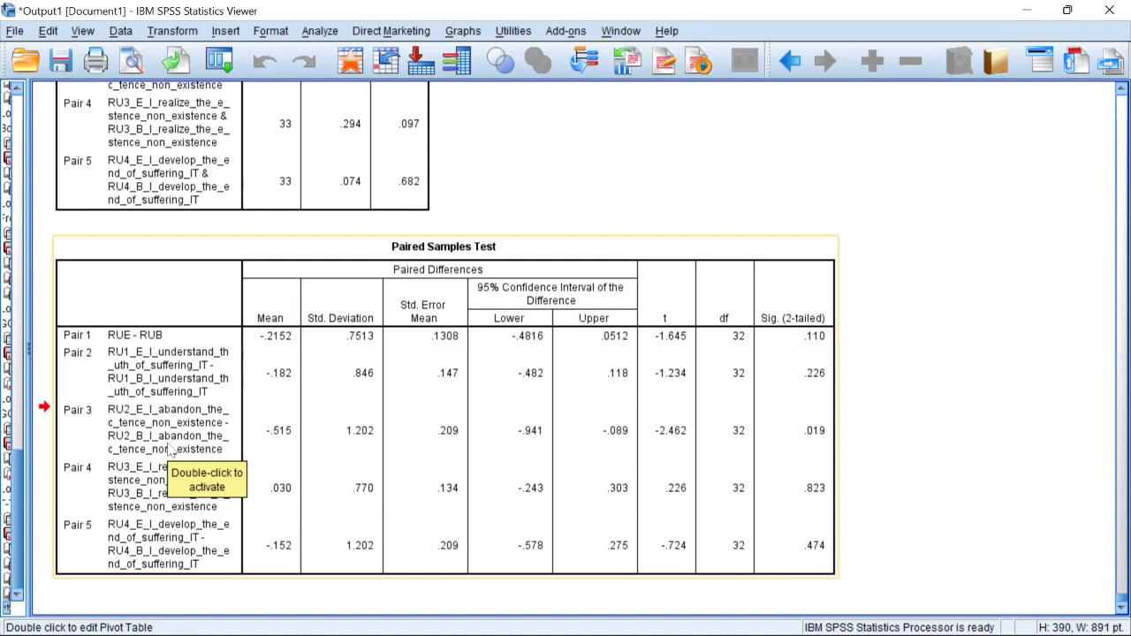
# Reopen the Paired-Samples T Test setup, review the order of the endline and baseline variables in the five pairs, and close it.
pyautogui.click(393, 32)
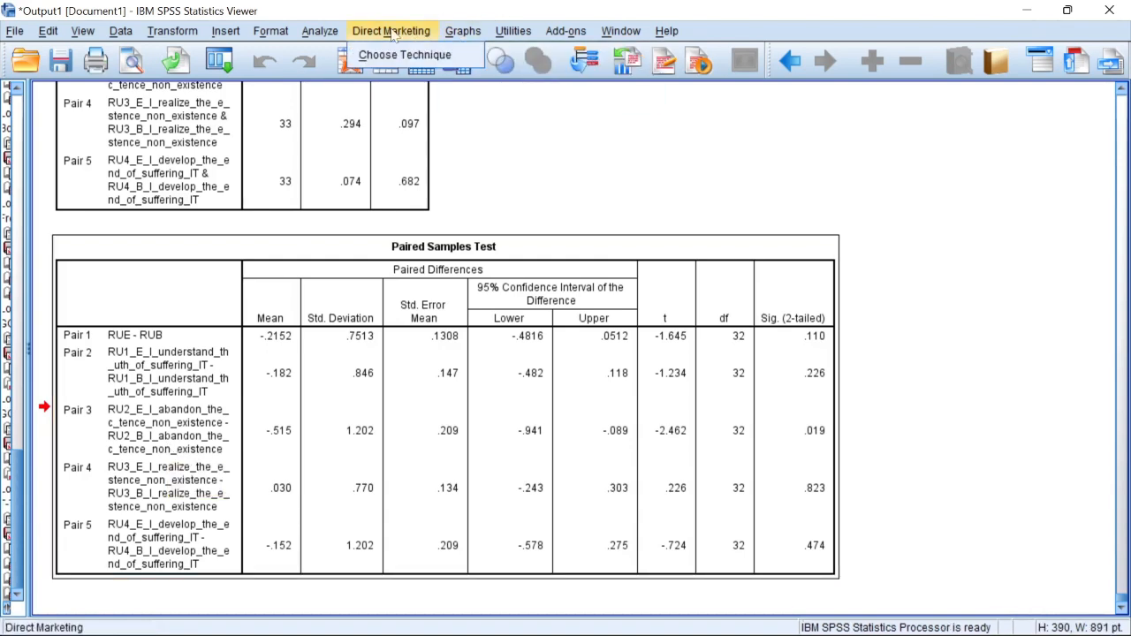
pyautogui.moveTo(320, 31)
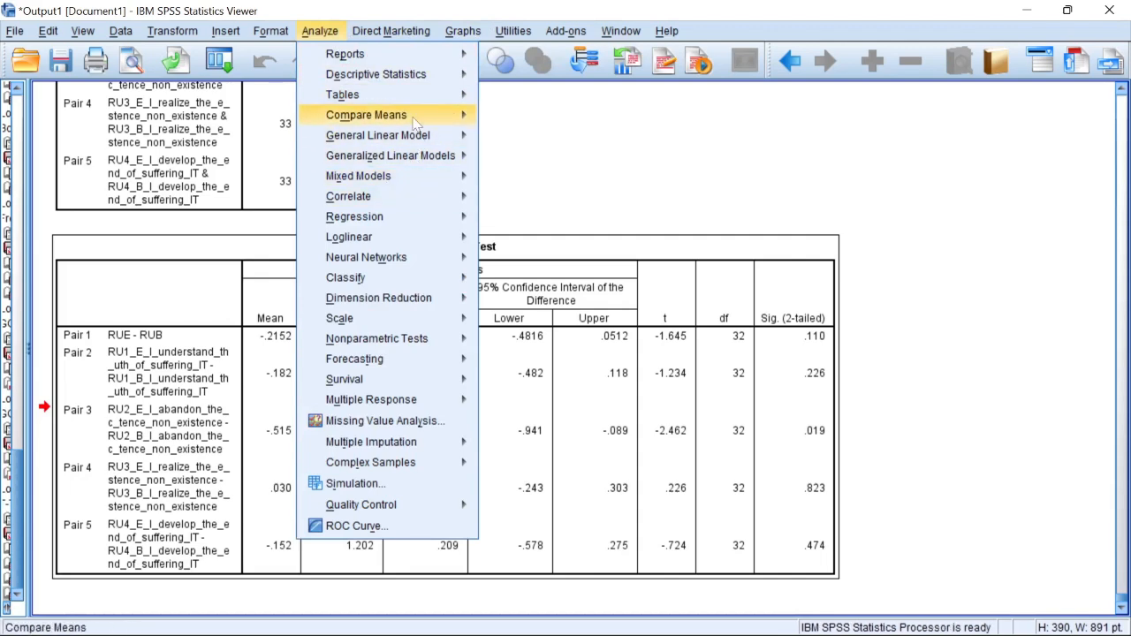
pyautogui.moveTo(415, 122)
pyautogui.click(609, 183)
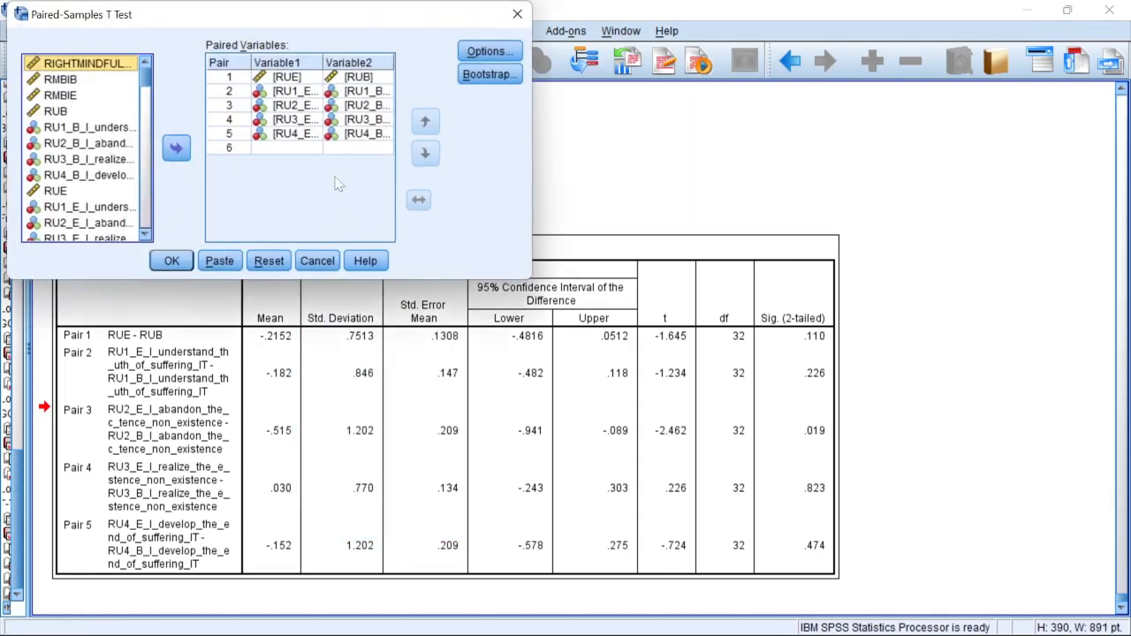
pyautogui.moveTo(323, 61); pyautogui.dragTo(341, 62)
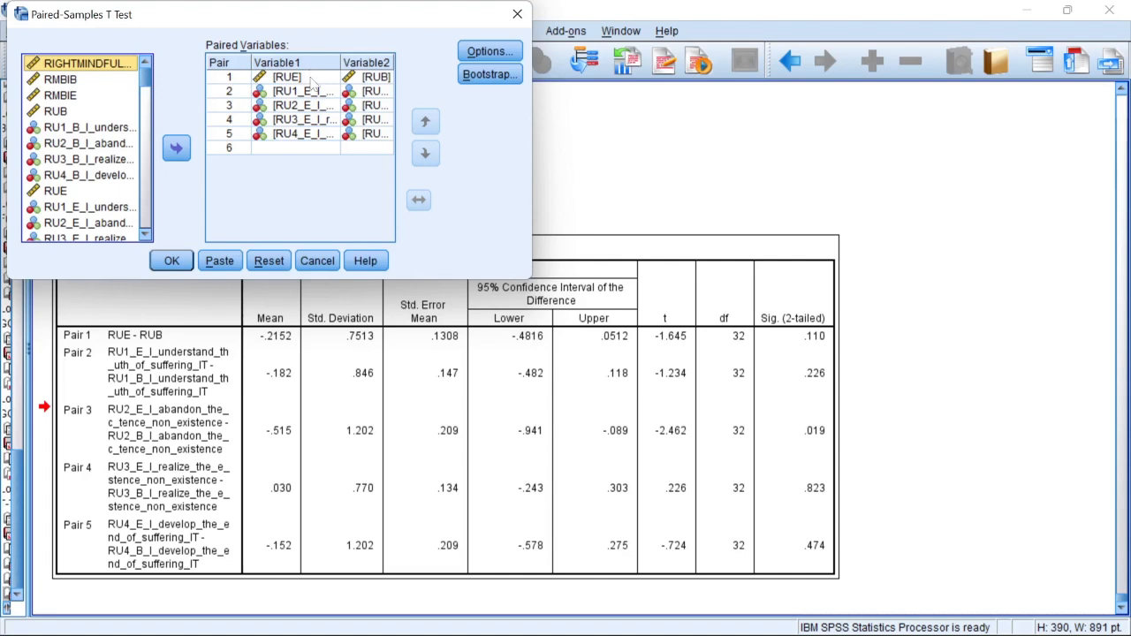
pyautogui.moveTo(341, 62); pyautogui.dragTo(323, 63)
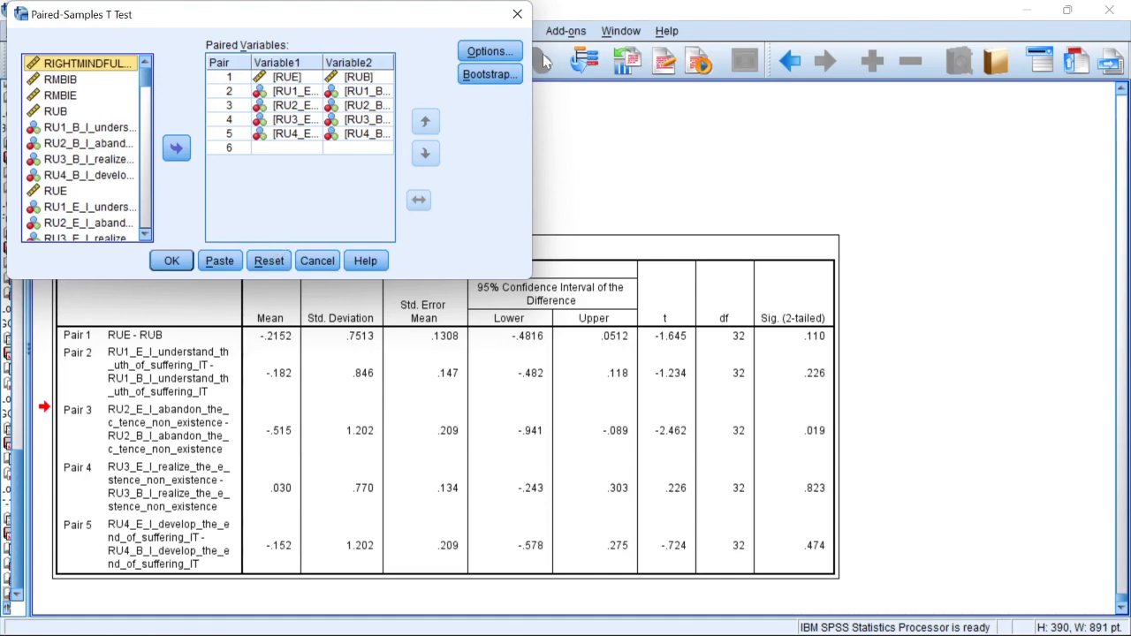
pyautogui.click(517, 16)
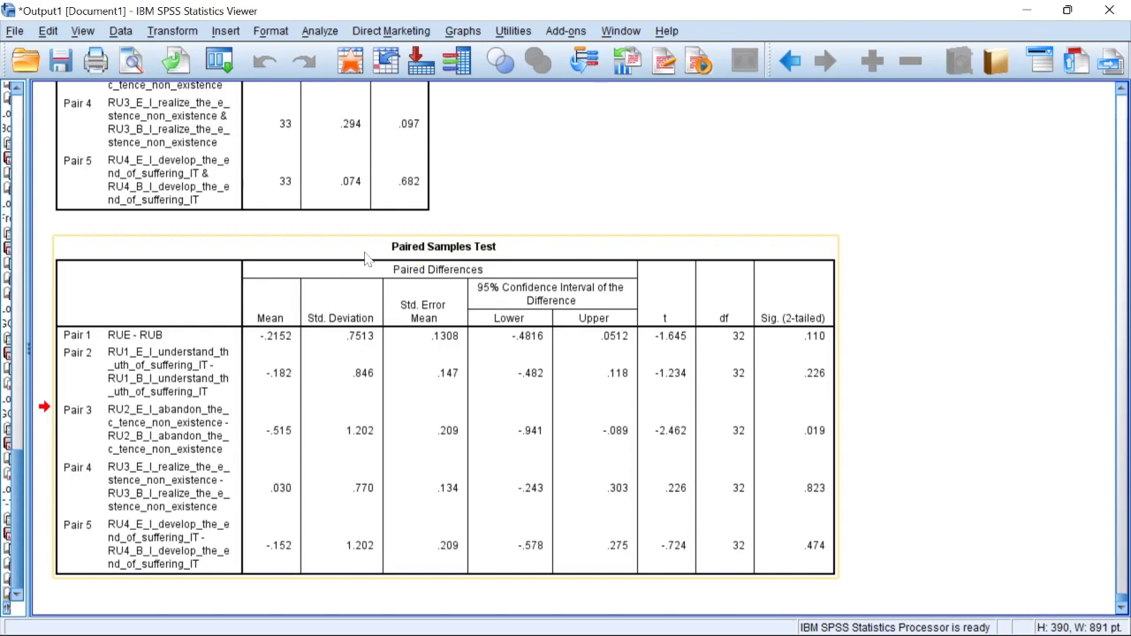
# Tile the SPSS output side by side with the Project Write Up document in Word, showing the whole Paired Samples Test table.
pyautogui.press('super+Right')
pyautogui.press('Return')
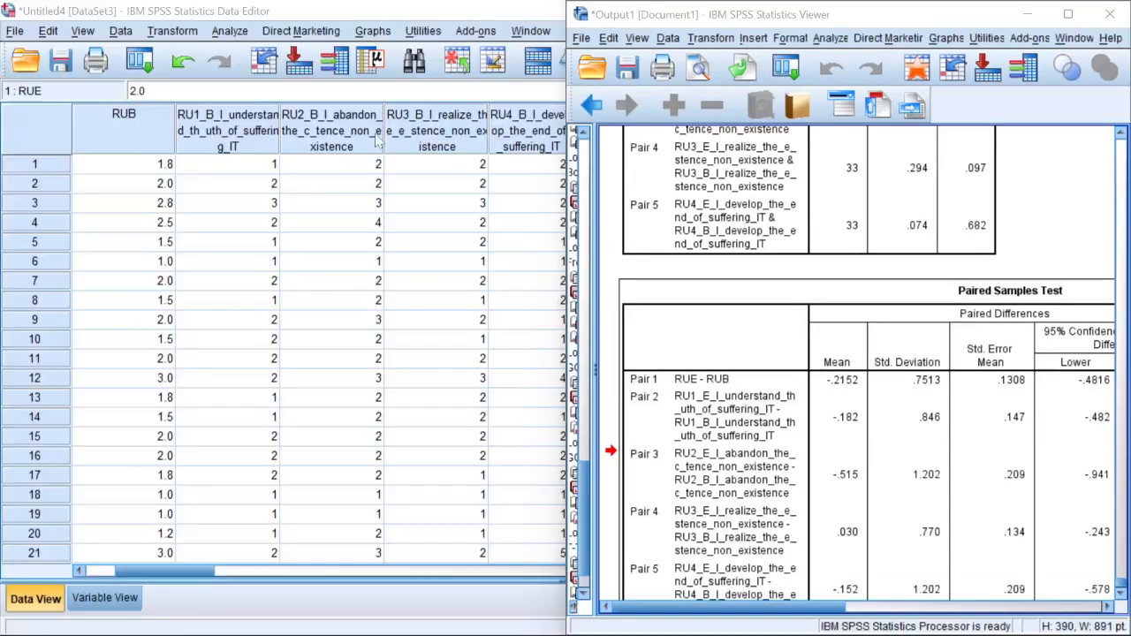
pyautogui.click(308, 294)
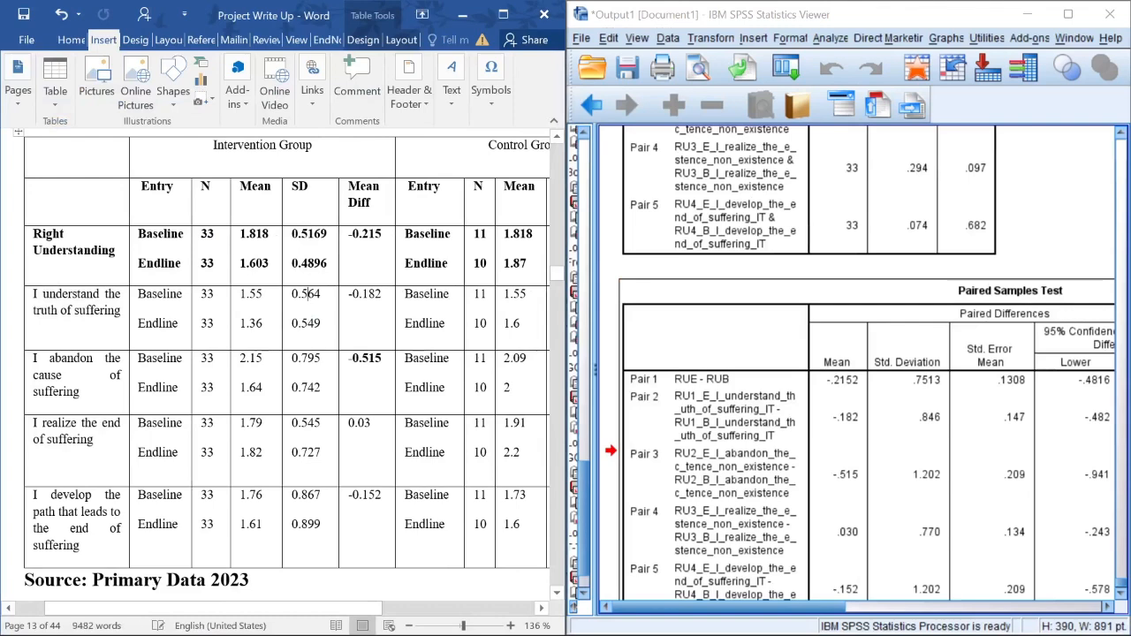
pyautogui.scroll(-2, 866, 362)
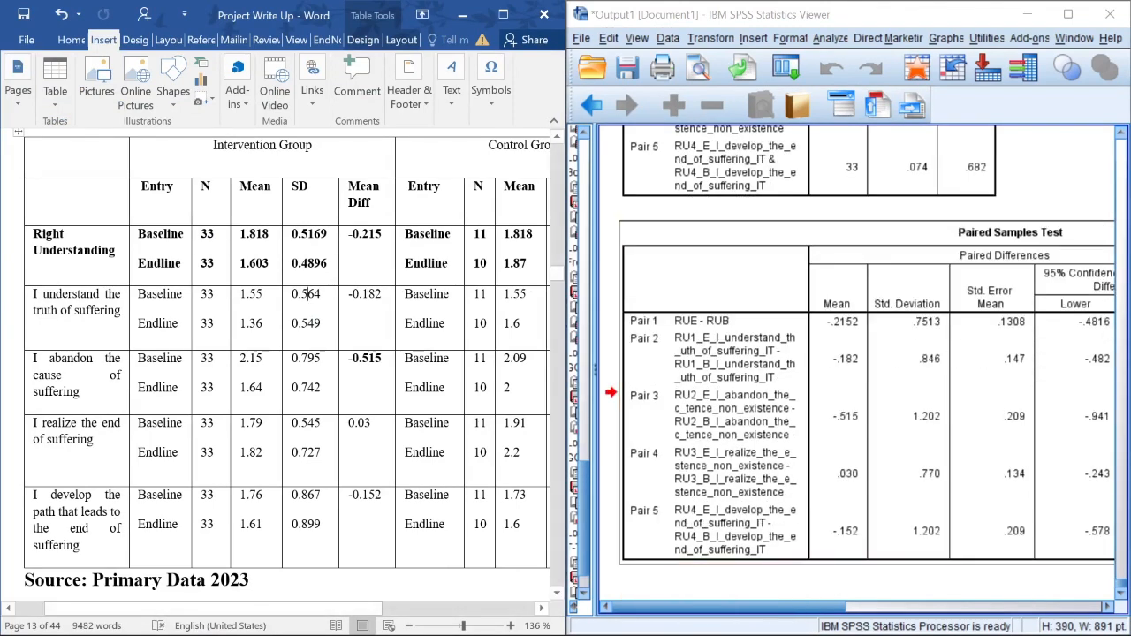
# Compare the intervention group's baseline mean and SD for Right Understanding in the Word table with RUB in Paired Samples Statistics.
pyautogui.moveTo(146, 237)
pyautogui.mouseDown()
pyautogui.moveTo(216, 241)
pyautogui.moveTo(163, 236)
pyautogui.mouseUp()
pyautogui.click(164, 235)
pyautogui.doubleClick(159, 235)
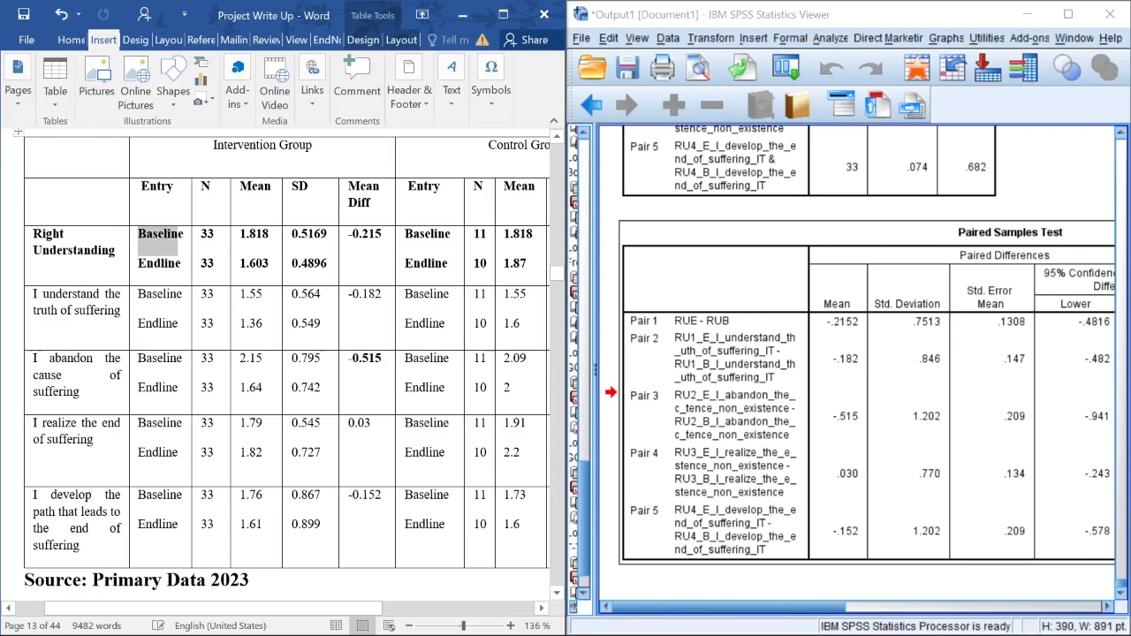
pyautogui.scroll(10, 871, 407)
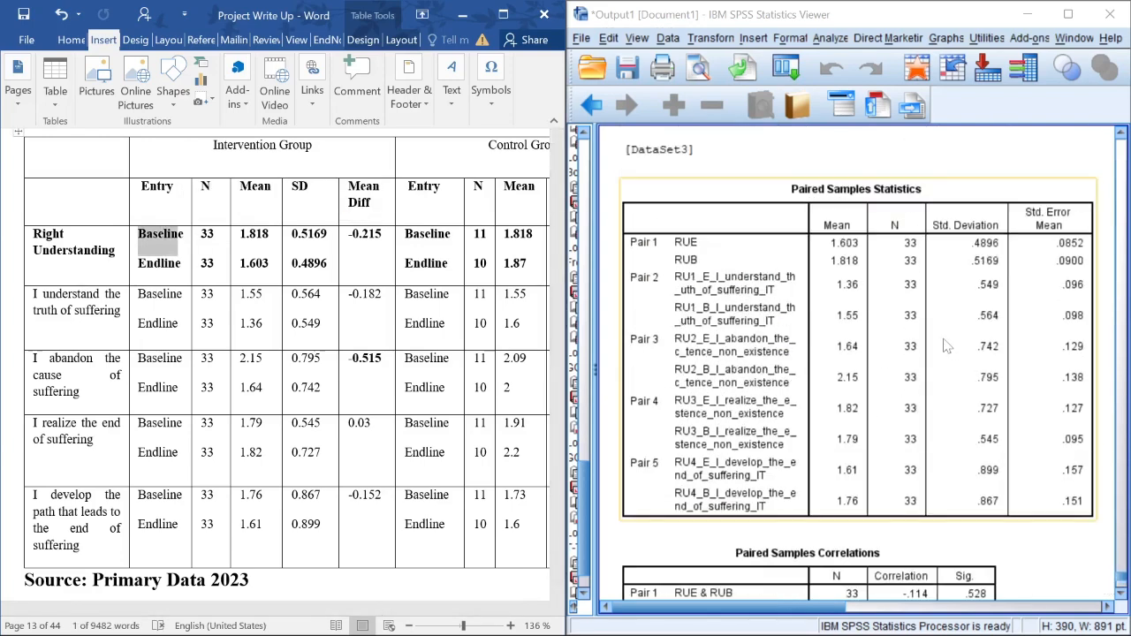
pyautogui.click(157, 235)
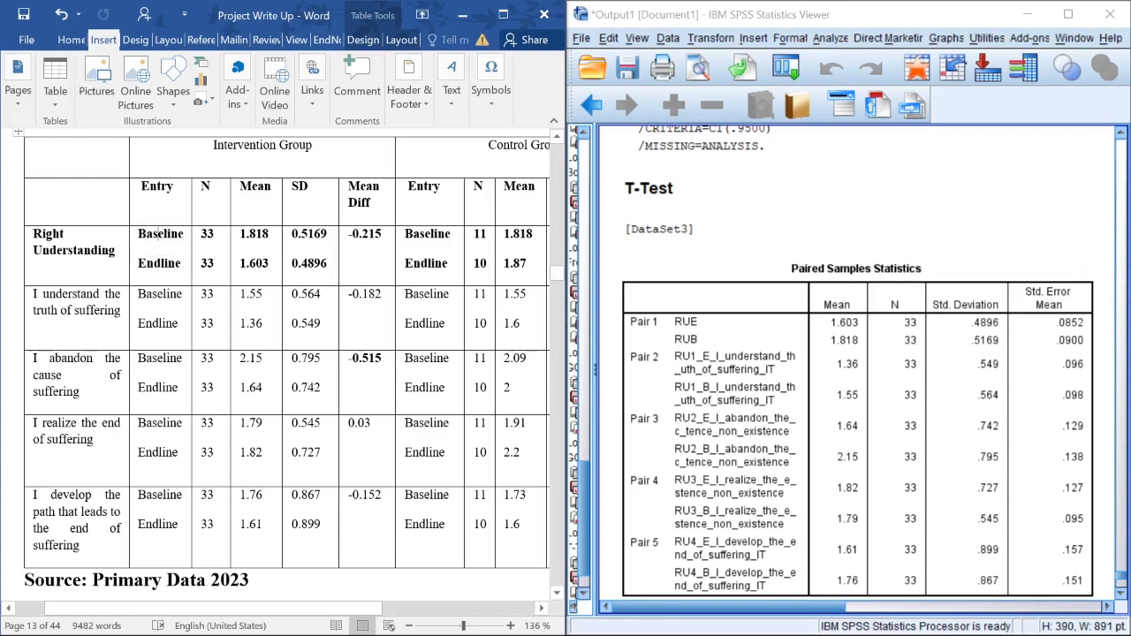
pyautogui.doubleClick(167, 235)
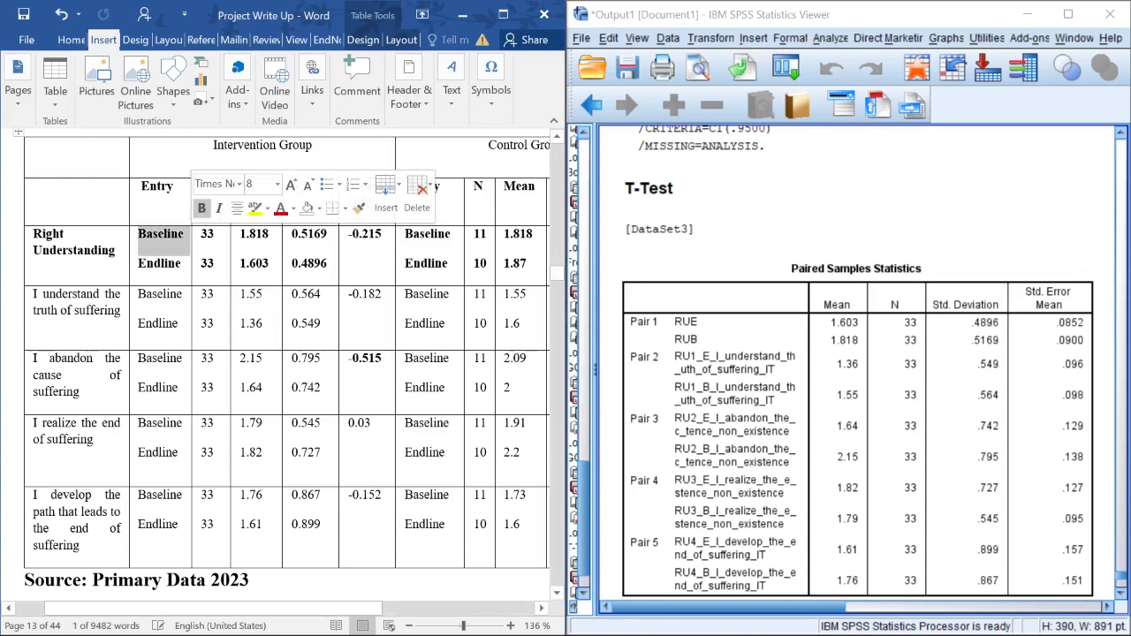
pyautogui.doubleClick(254, 234)
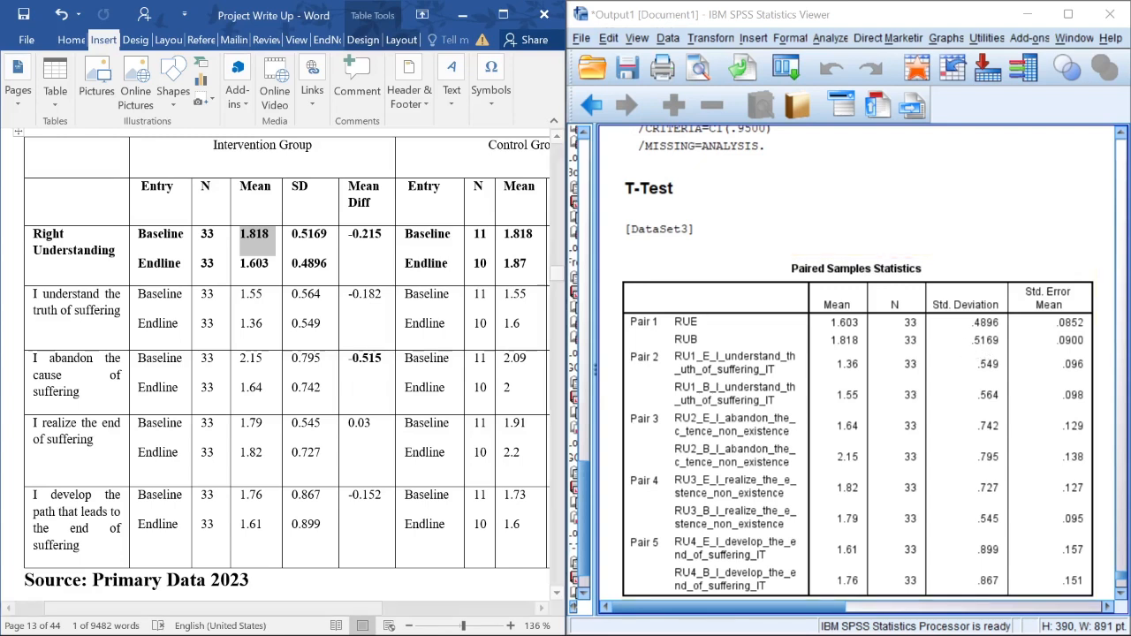
pyautogui.moveTo(293, 233); pyautogui.dragTo(329, 233)
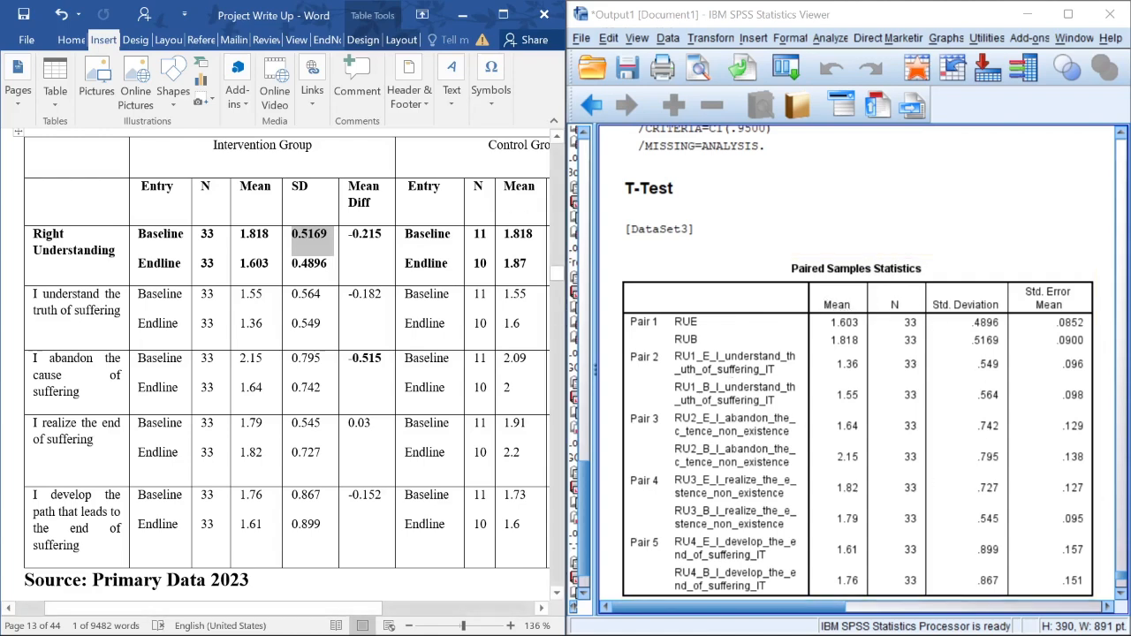
pyautogui.moveTo(159, 194); pyautogui.dragTo(309, 388)
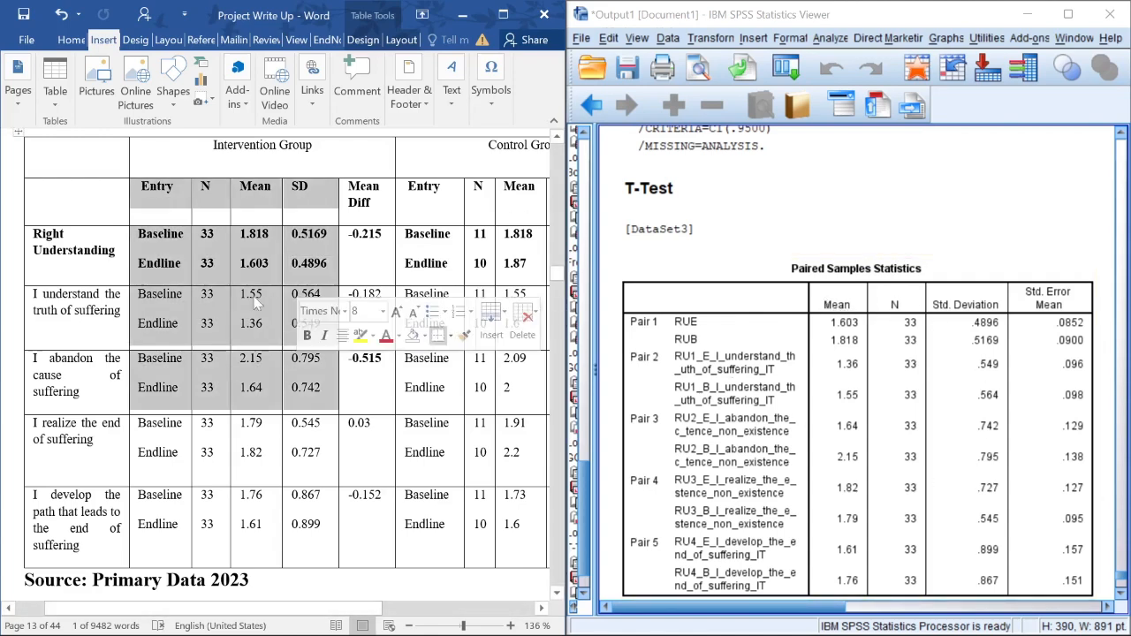
pyautogui.click(160, 234)
pyautogui.moveTo(139, 235); pyautogui.dragTo(192, 236)
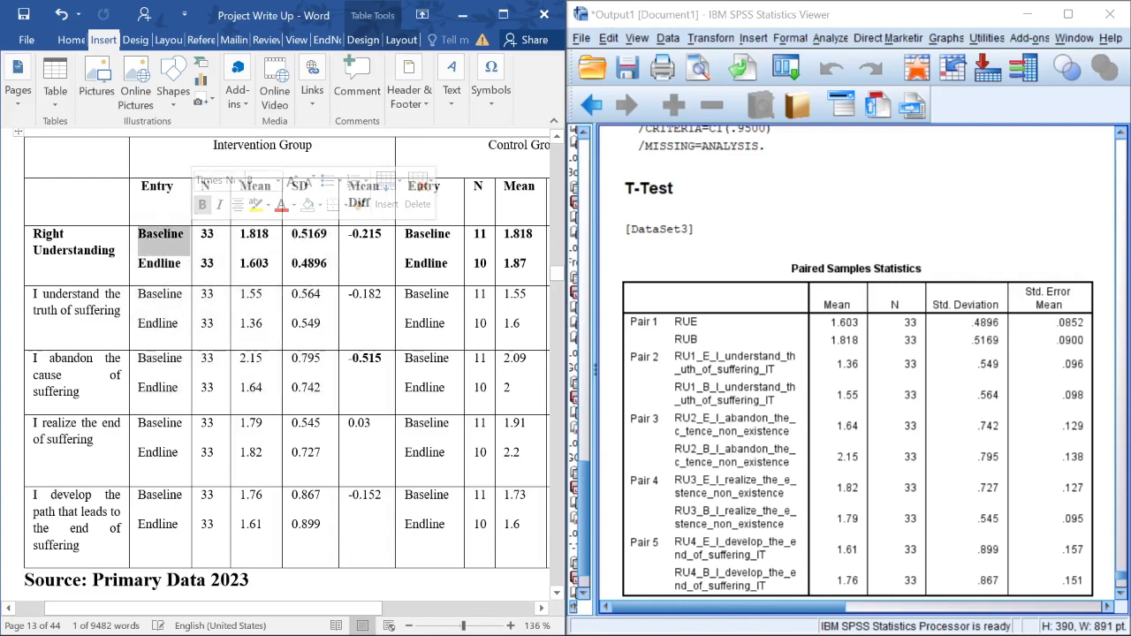
# Compare the endline mean, SD and mean difference for Right Understanding in the Word table with the Pair 1 results in the output.
pyautogui.moveTo(139, 265); pyautogui.dragTo(161, 265)
pyautogui.click(680, 336)
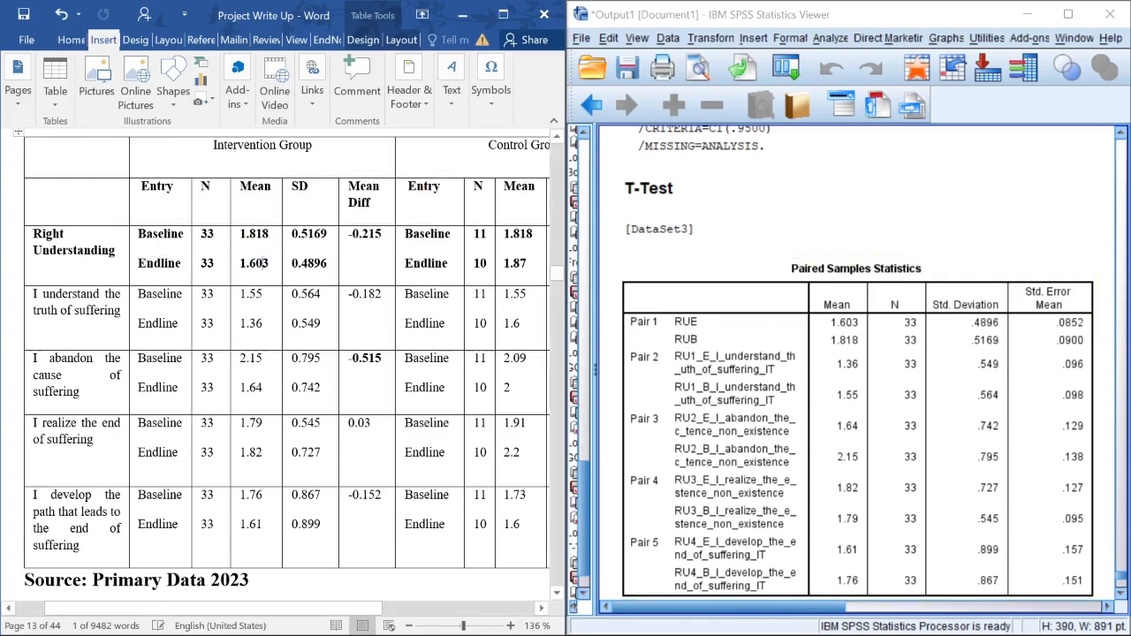
pyautogui.moveTo(292, 263); pyautogui.dragTo(327, 264)
pyautogui.doubleClick(311, 268)
pyautogui.click(297, 263)
pyautogui.moveTo(352, 235); pyautogui.dragTo(387, 237)
pyautogui.scroll(-10, 883, 502)
pyautogui.scroll(-2, 884, 502)
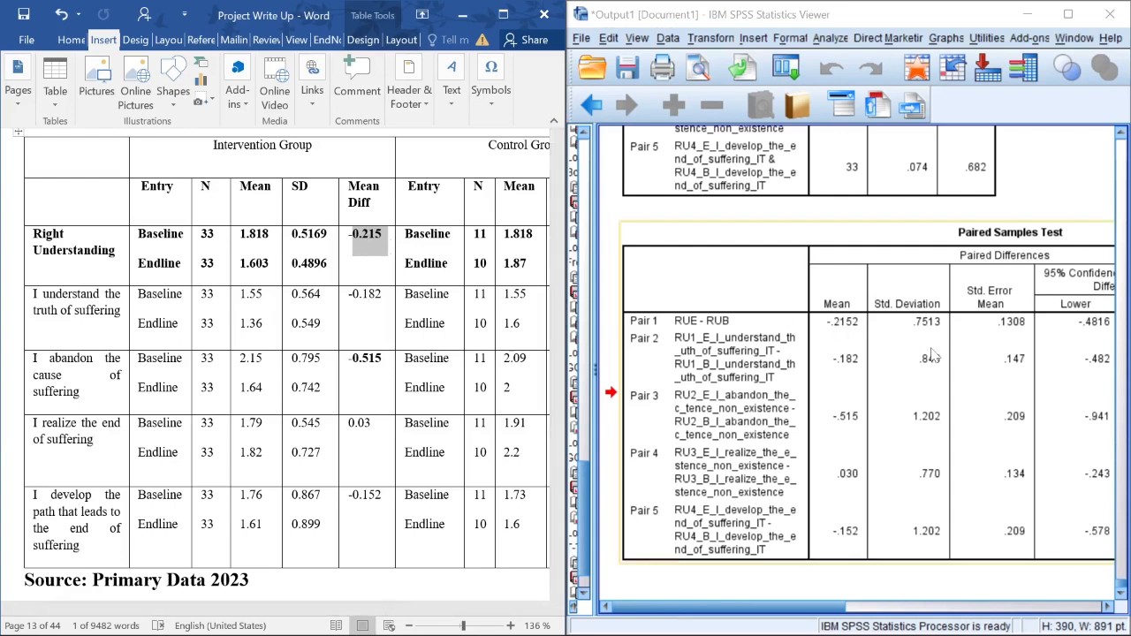
pyautogui.moveTo(256, 305); pyautogui.dragTo(139, 347)
pyautogui.moveTo(210, 378); pyautogui.dragTo(252, 398)
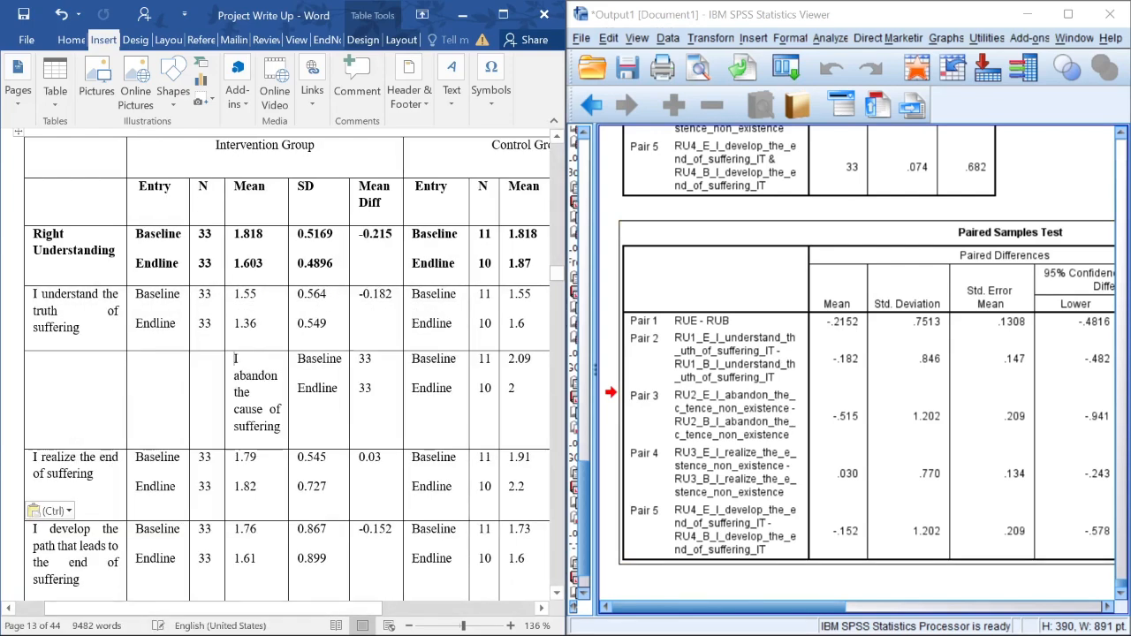
pyautogui.hotkey('ctrl', 'z')
pyautogui.hotkey('ctrl', 'z')
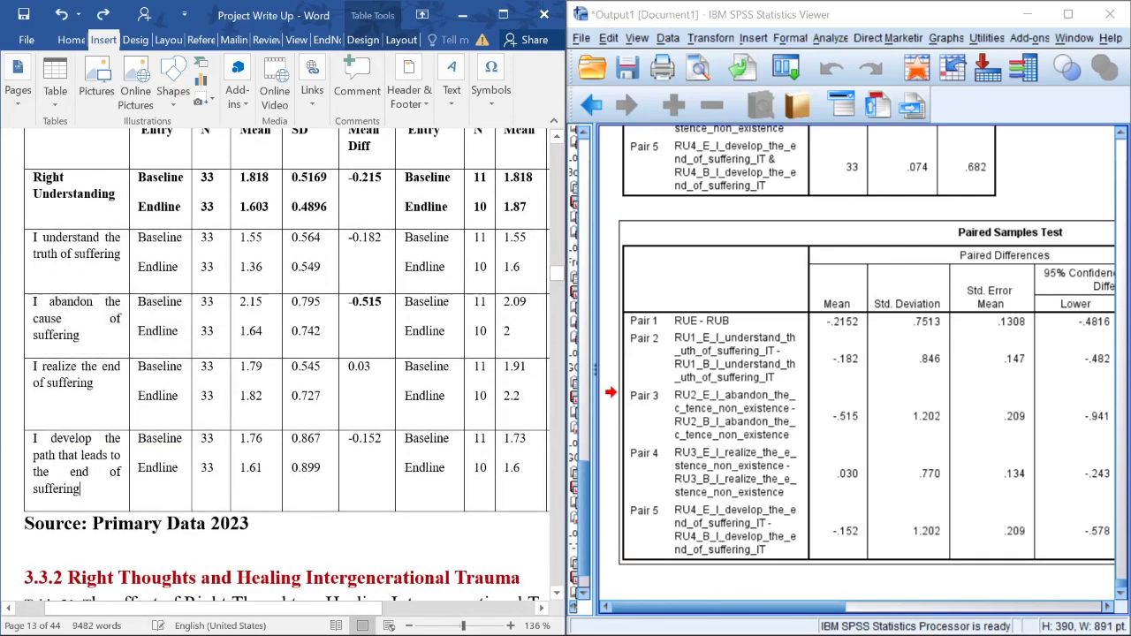
# Compare the row "I develop the path that leads to the end of suffering" with the Pair 5 mean difference and statistics.
pyautogui.moveTo(40, 442); pyautogui.dragTo(327, 468)
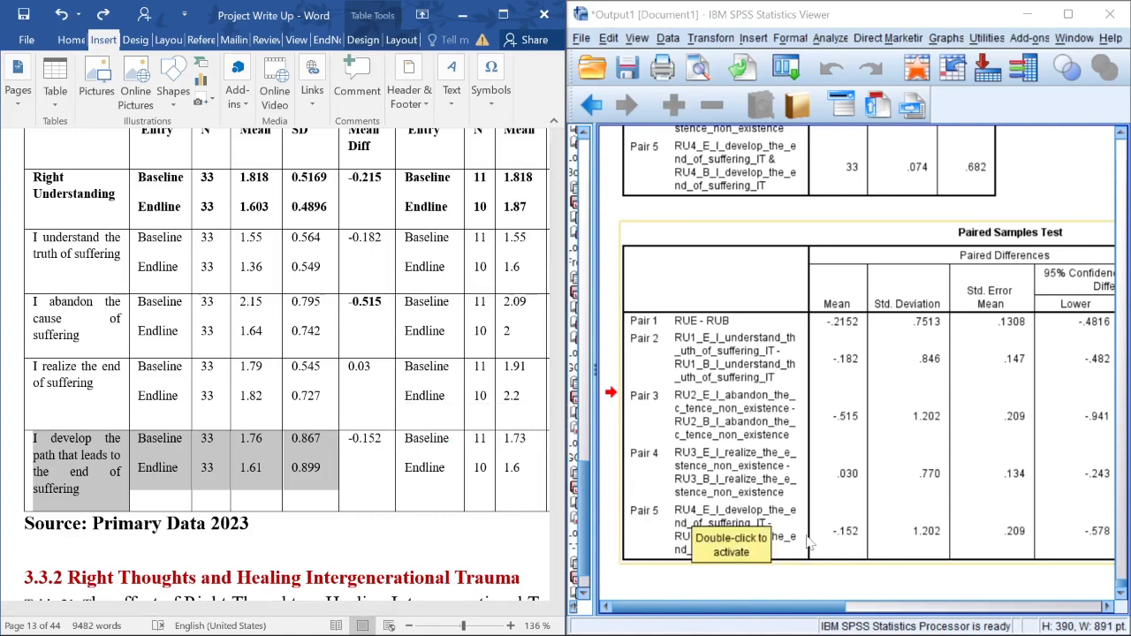
pyautogui.click(842, 533)
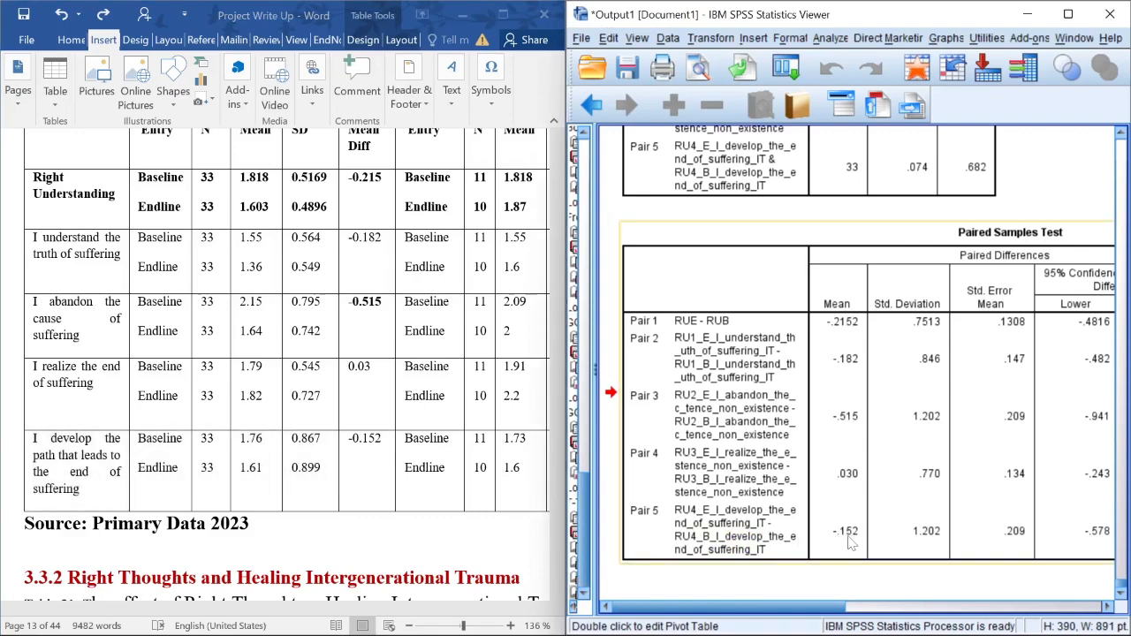
pyautogui.moveTo(37, 440); pyautogui.dragTo(428, 444)
pyautogui.click(381, 442)
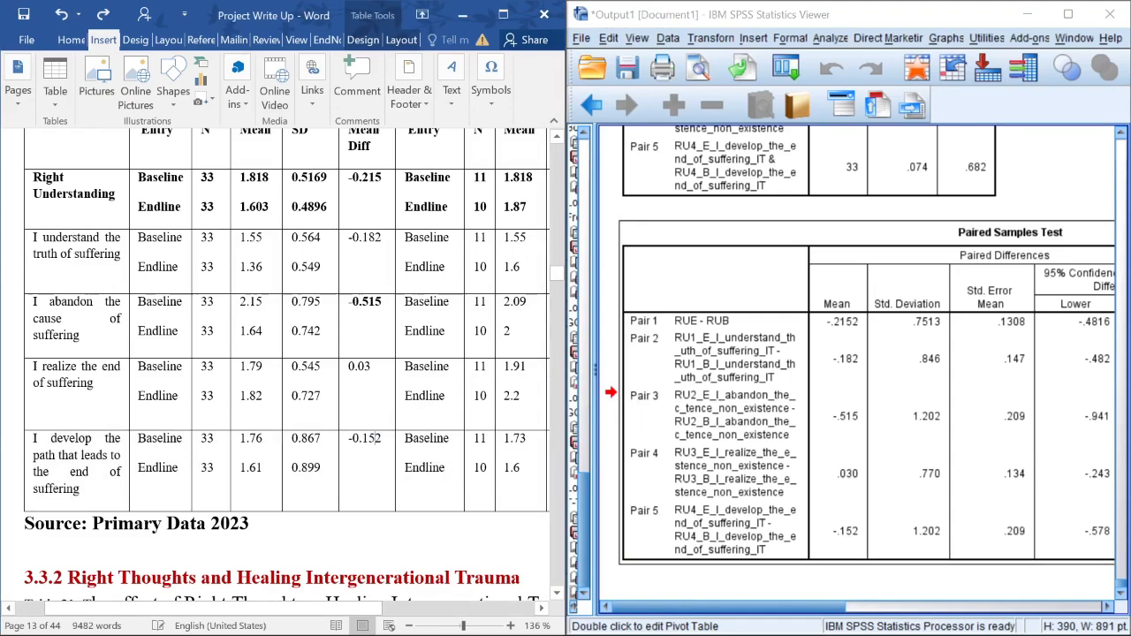
pyautogui.scroll(10, 784, 416)
pyautogui.scroll(-5, 785, 416)
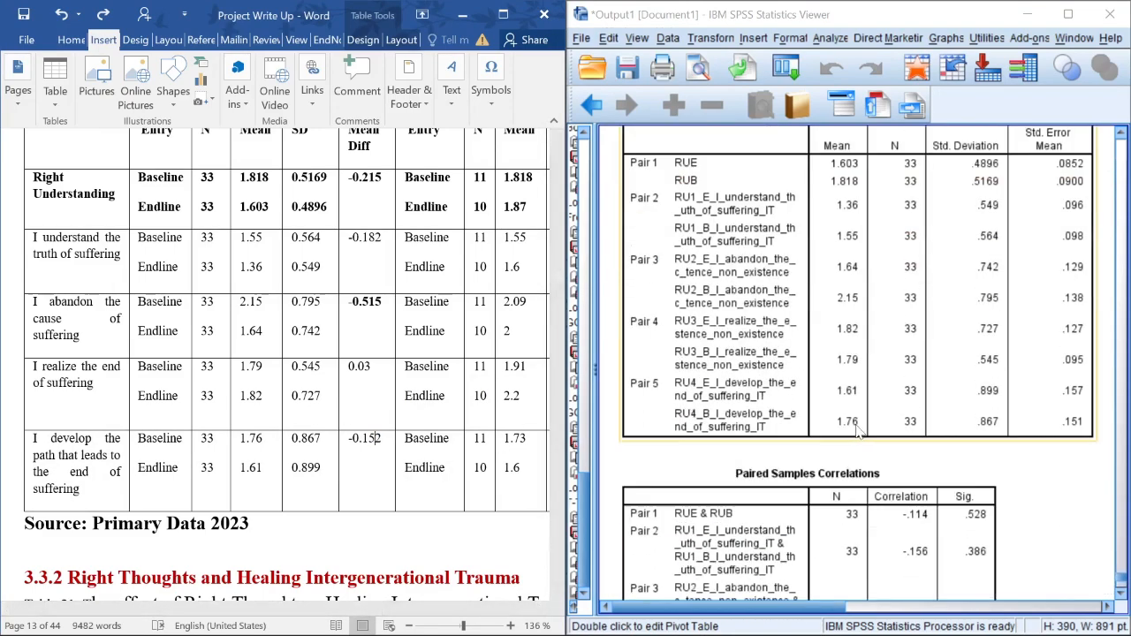
pyautogui.scroll(3, 785, 415)
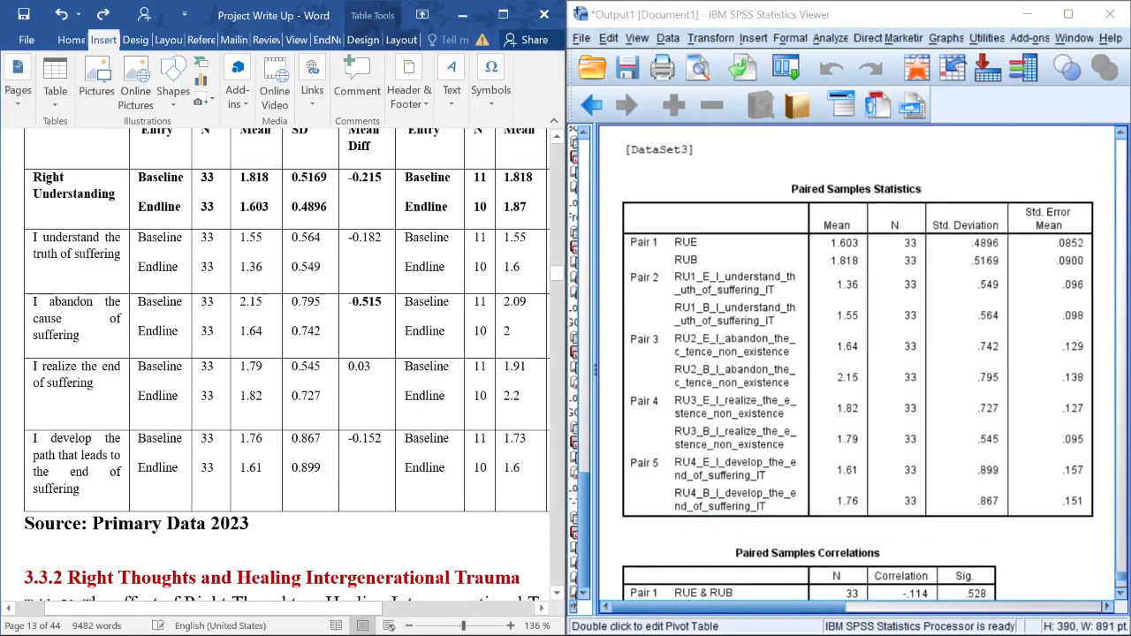
# Compare the endline mean of "I abandon the cause of suffering" with the Pair 3 values in Paired Samples Statistics.
pyautogui.moveTo(34, 303); pyautogui.dragTo(265, 344)
pyautogui.click(255, 332)
pyautogui.moveTo(139, 333); pyautogui.dragTo(165, 334)
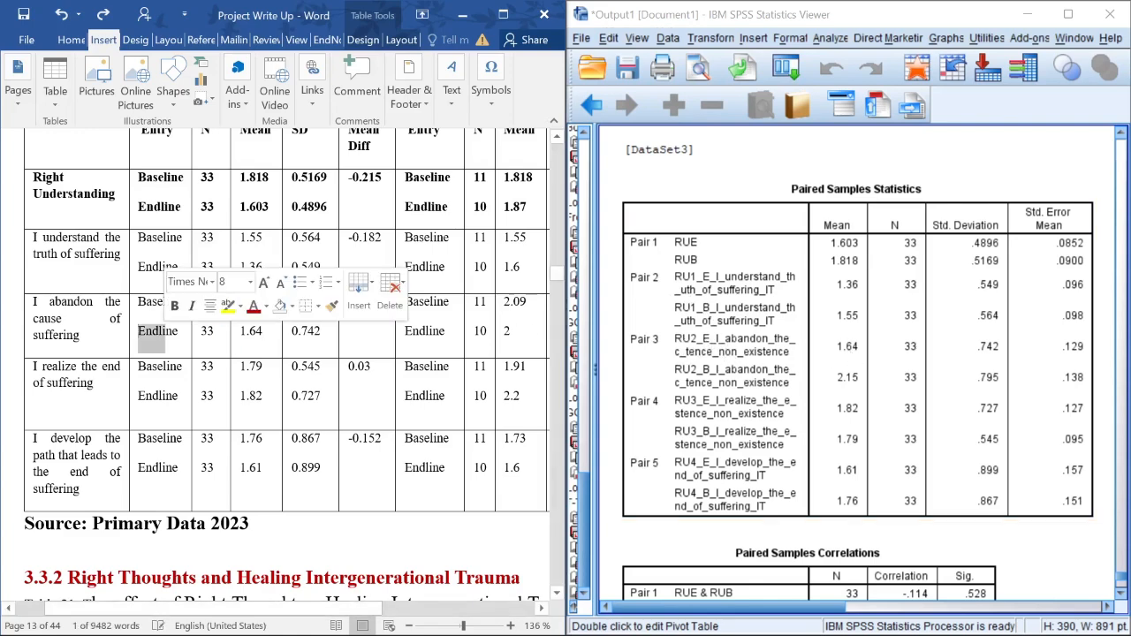
pyautogui.moveTo(240, 333); pyautogui.dragTo(262, 333)
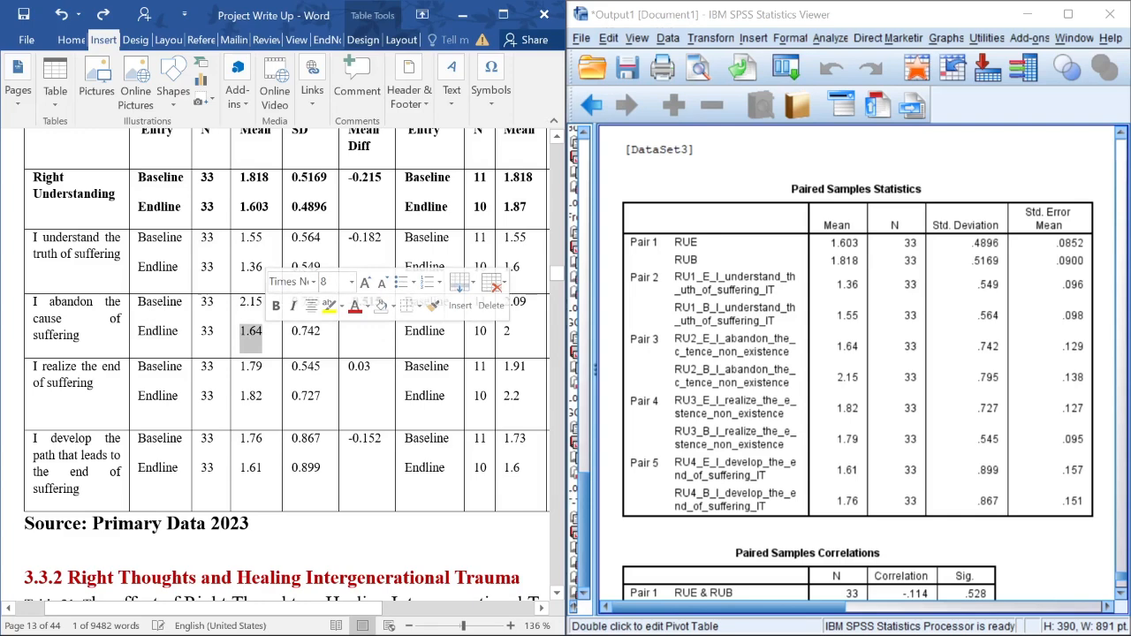
pyautogui.click(344, 369)
pyautogui.click(293, 365)
# Maximize the Word document and examine the Right Thought rows and item statements in Table 21.
pyautogui.scroll(-3, 293, 365)
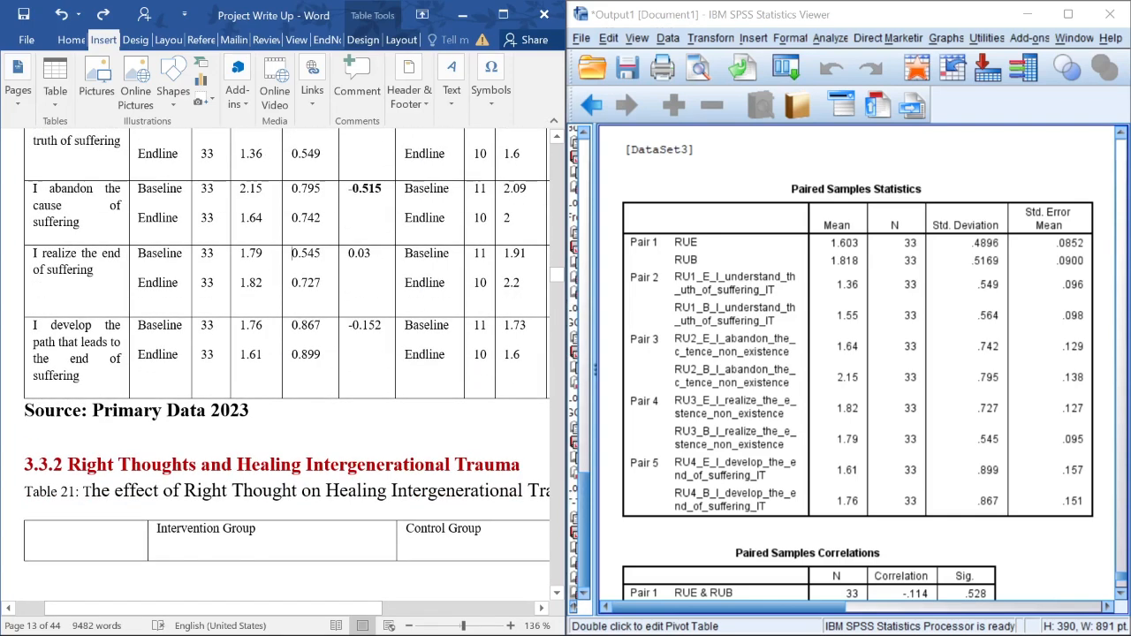
pyautogui.scroll(-9, 293, 366)
pyautogui.click(502, 15)
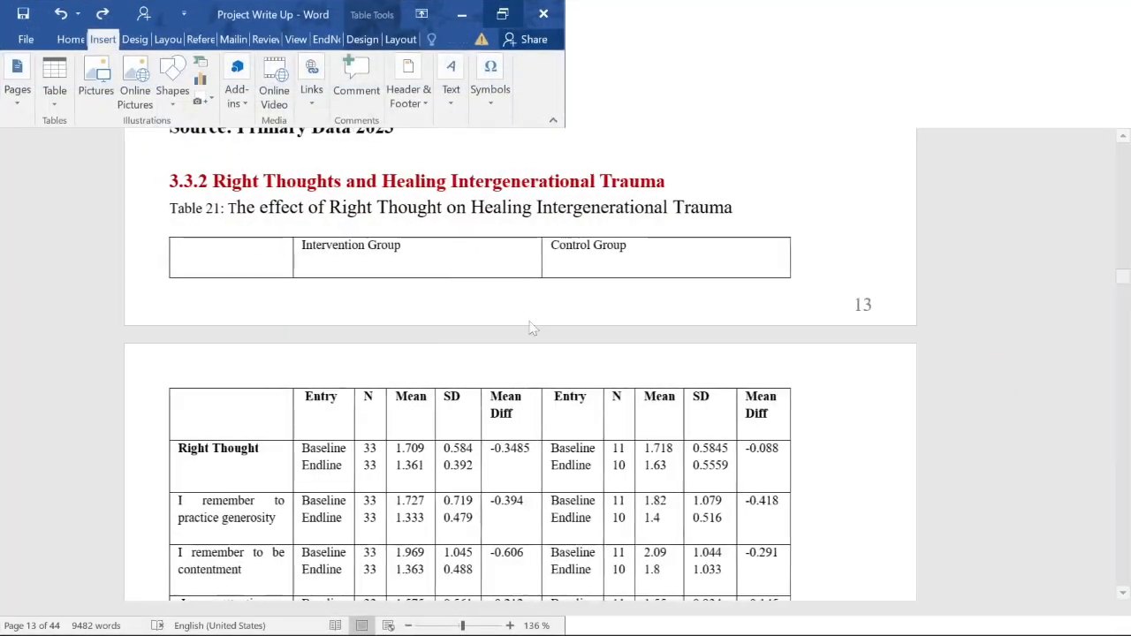
pyautogui.scroll(-7, 530, 327)
pyautogui.scroll(5, 530, 326)
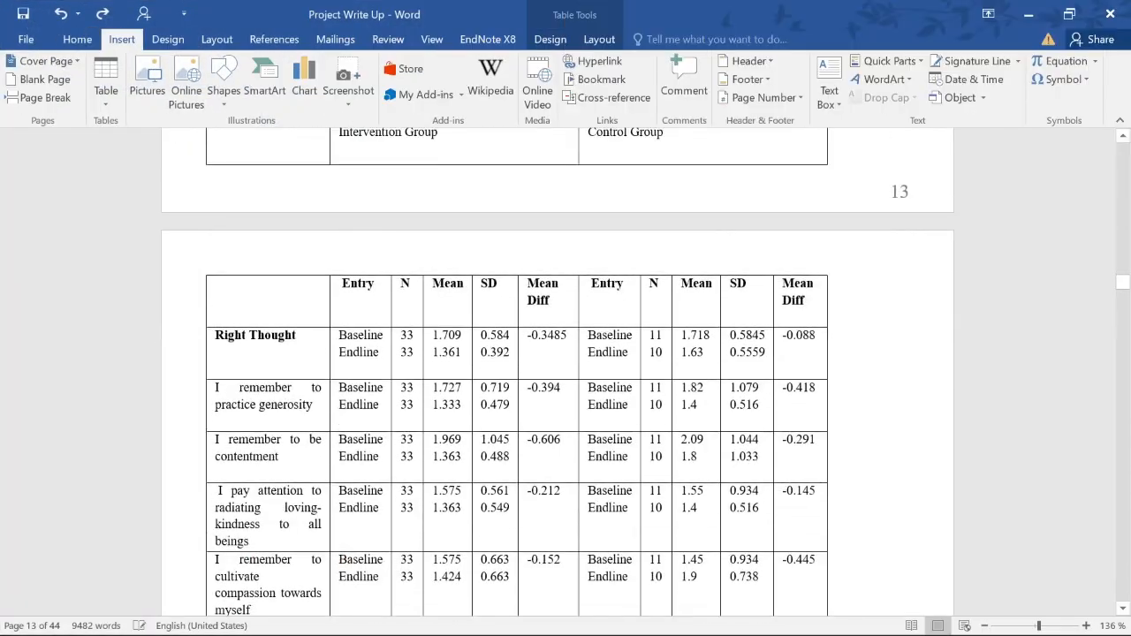
pyautogui.scroll(5, 248, 265)
pyautogui.click(248, 265)
pyautogui.scroll(-3, 249, 265)
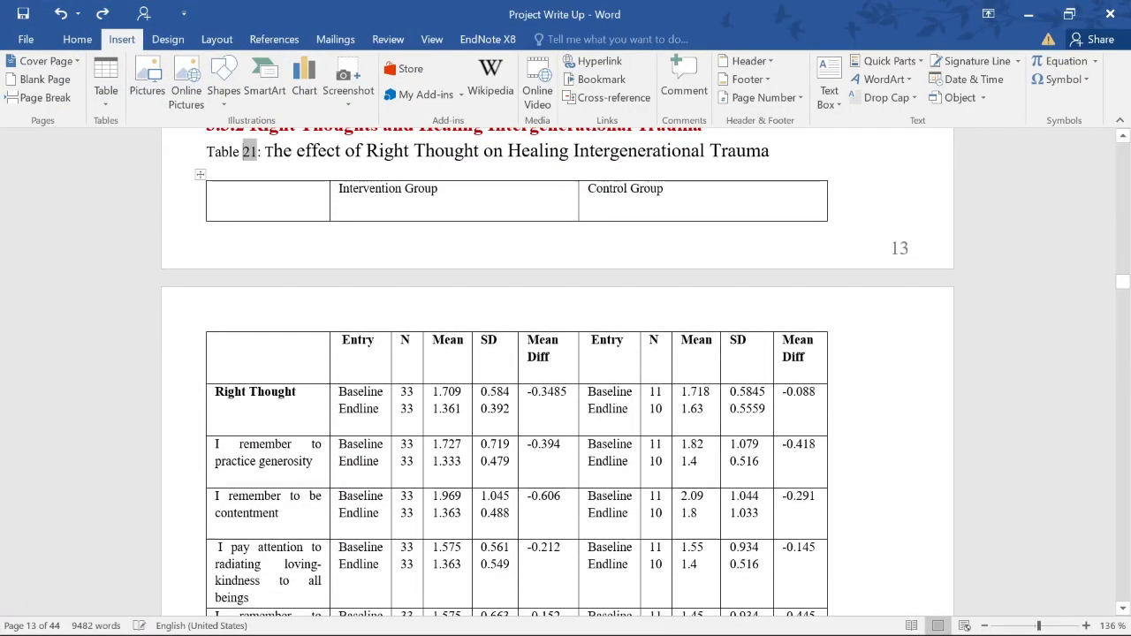
pyautogui.moveTo(215, 392); pyautogui.dragTo(296, 392)
pyautogui.scroll(-4, 291, 392)
pyautogui.moveTo(218, 275); pyautogui.dragTo(256, 481)
# Examine the Right Speech heading and item rows of Table 22 in section 3.3.3.
pyautogui.scroll(-7, 489, 422)
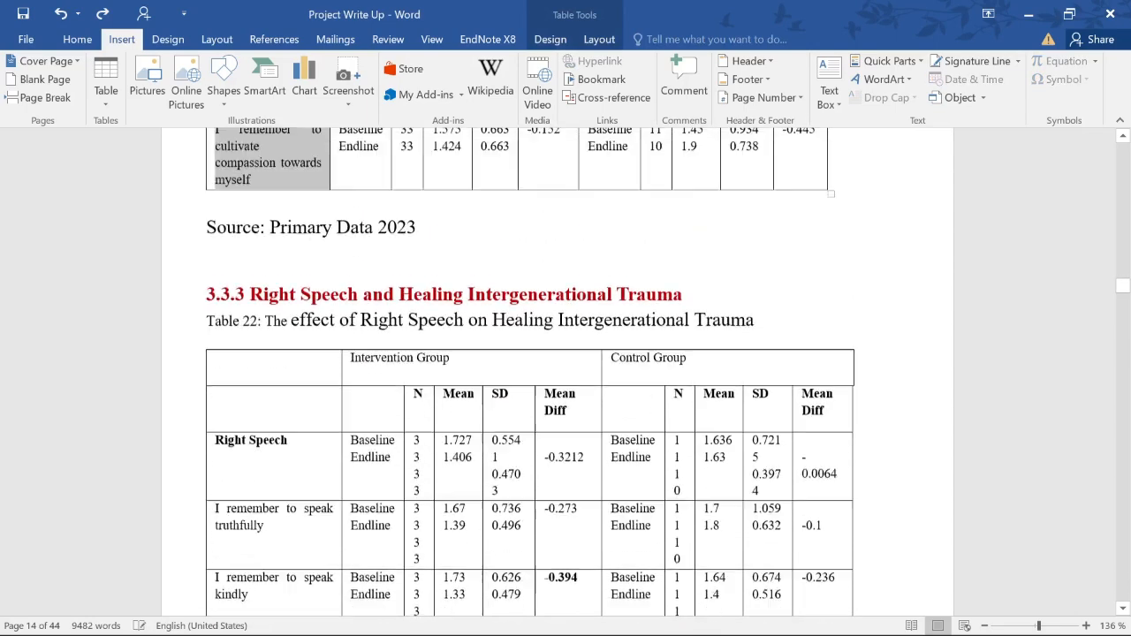
pyautogui.scroll(1, 398, 353)
pyautogui.moveTo(252, 327); pyautogui.dragTo(486, 353)
pyautogui.scroll(-5, 403, 392)
pyautogui.moveTo(217, 305); pyautogui.dragTo(250, 451)
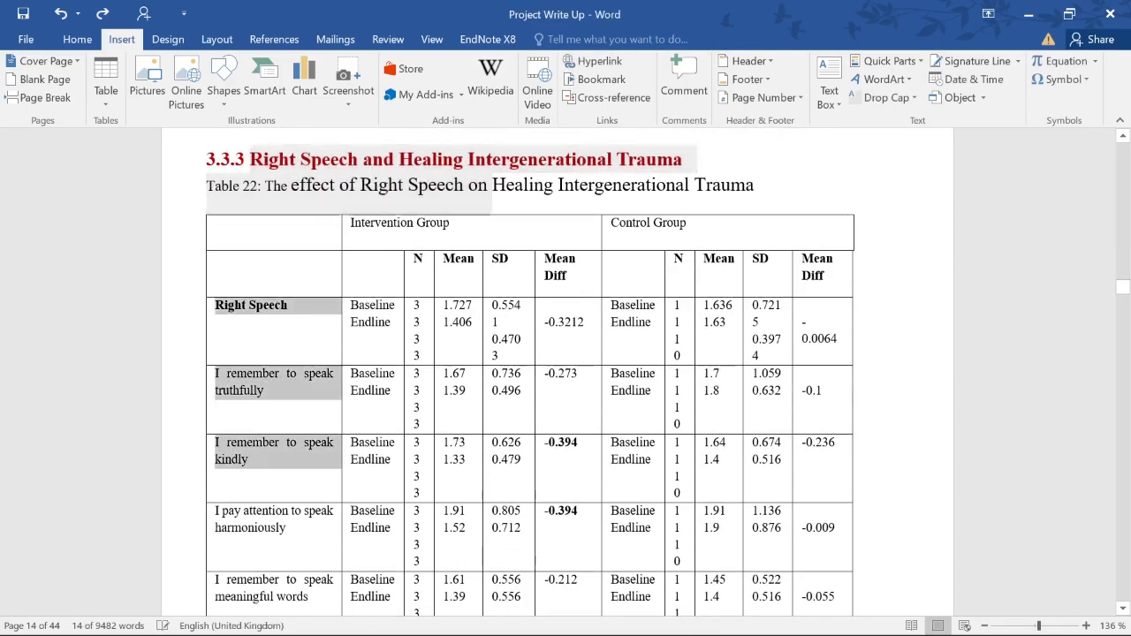
pyautogui.click(752, 339)
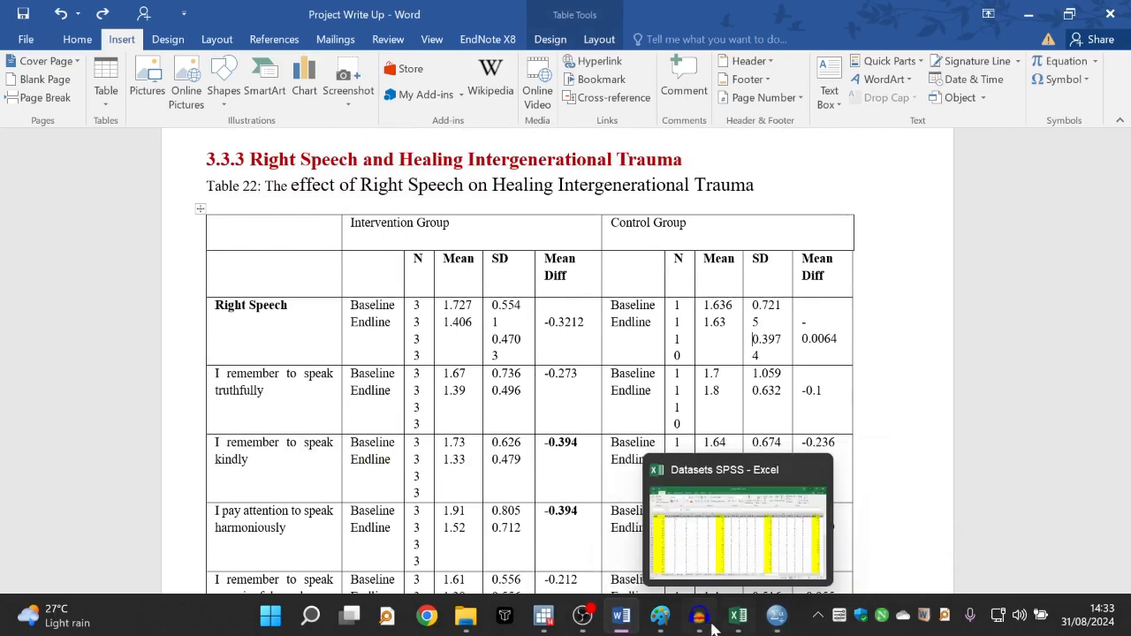
# Switch to the SPSS Data Editor and open the Paired-Samples T Test dialog.
pyautogui.moveTo(776, 618)
pyautogui.click(804, 517)
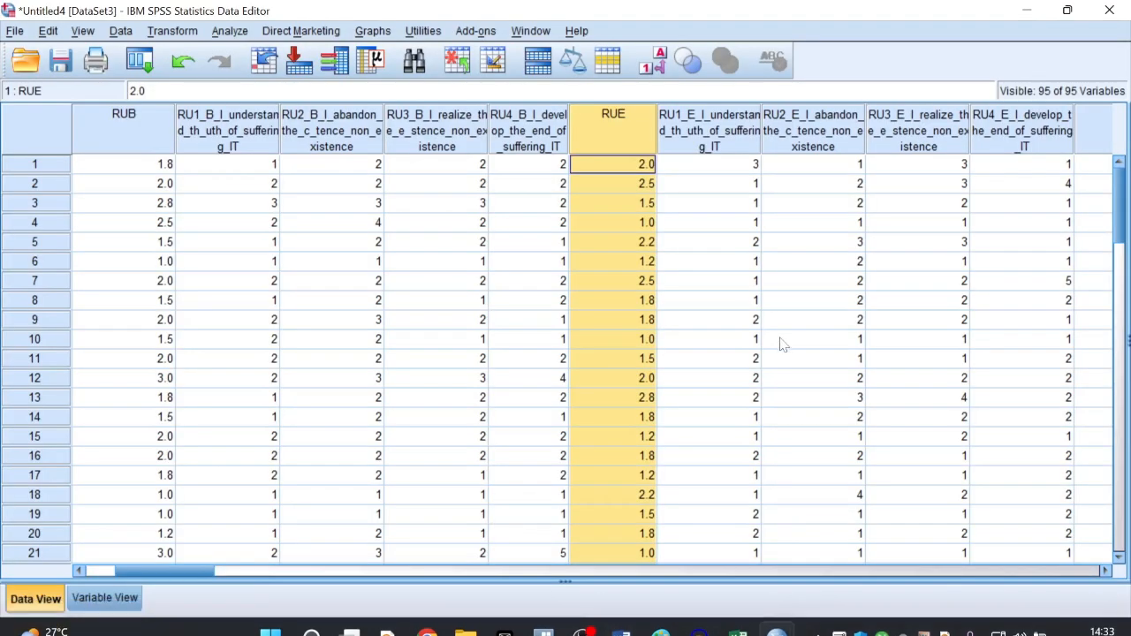
pyautogui.moveTo(588, 616)
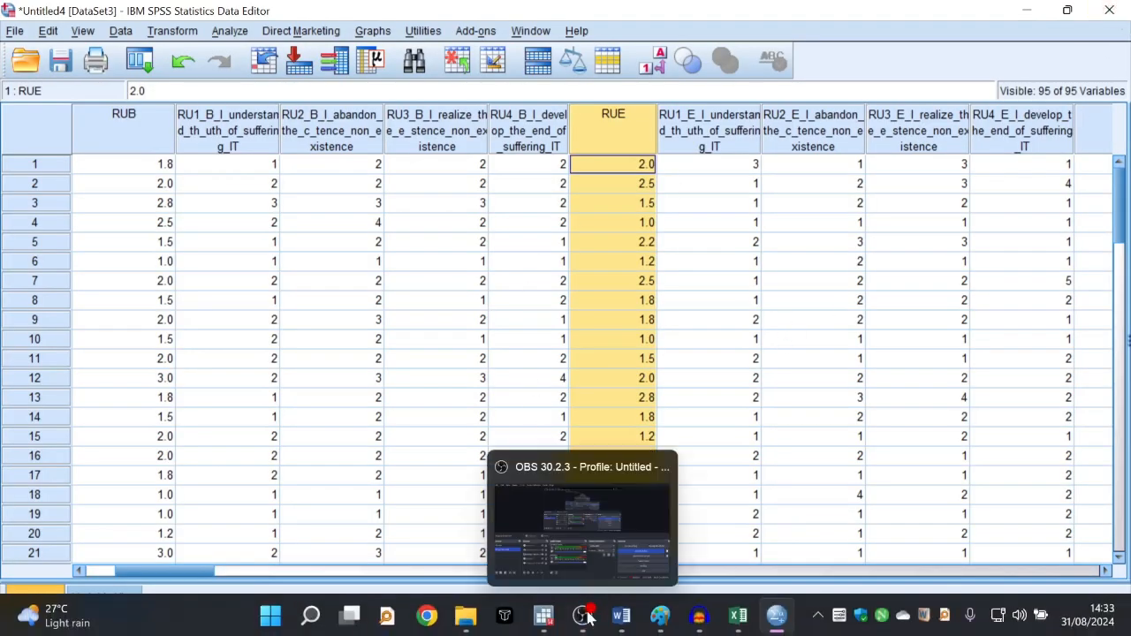
pyautogui.click(229, 30)
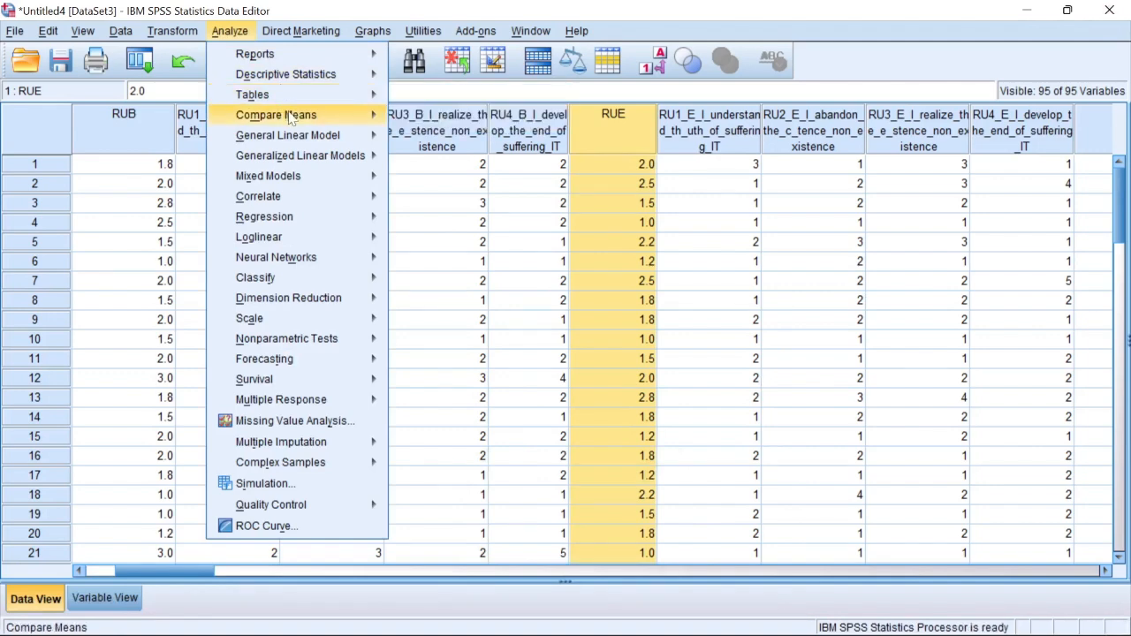
pyautogui.moveTo(292, 118)
pyautogui.moveTo(336, 81)
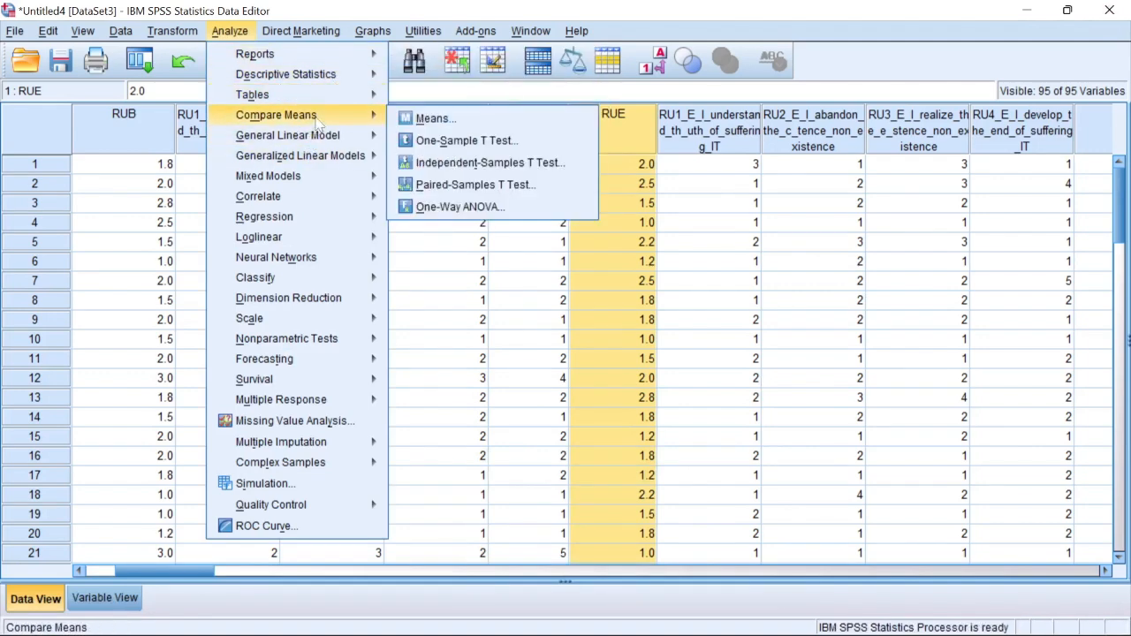
pyautogui.click(469, 185)
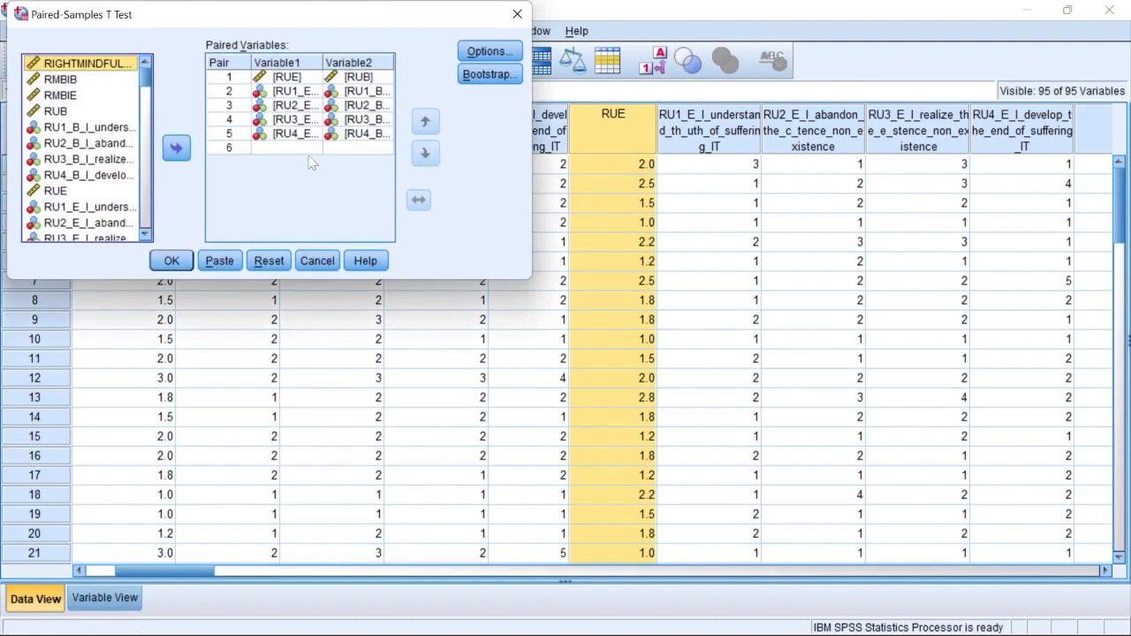
# Clear all five existing variable pairs from the Paired-Samples T Test.
pyautogui.hotkey('ctrl', 'a')
pyautogui.click(301, 113)
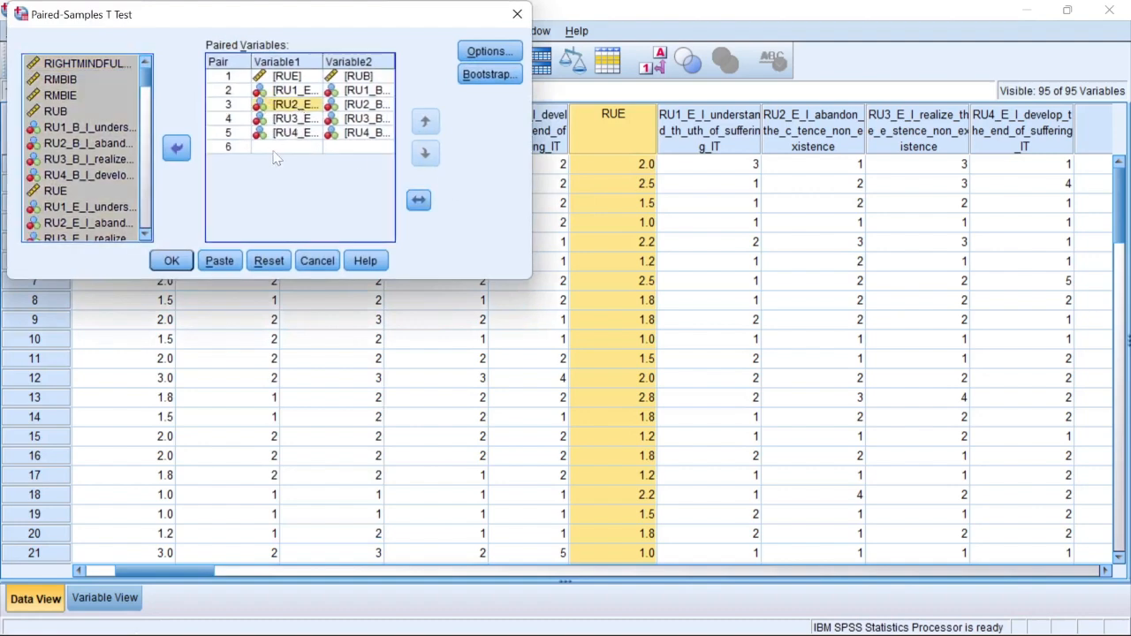
pyautogui.hotkey('ctrl', 'a')
pyautogui.click(271, 152)
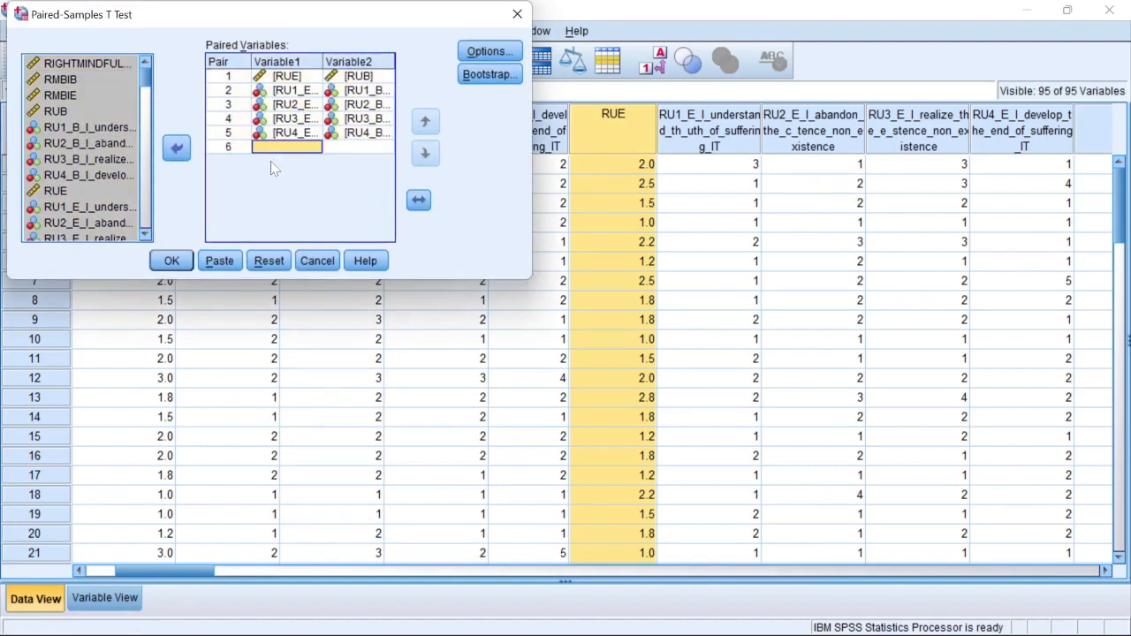
pyautogui.click(244, 145)
pyautogui.hotkey('ctrl', 'a')
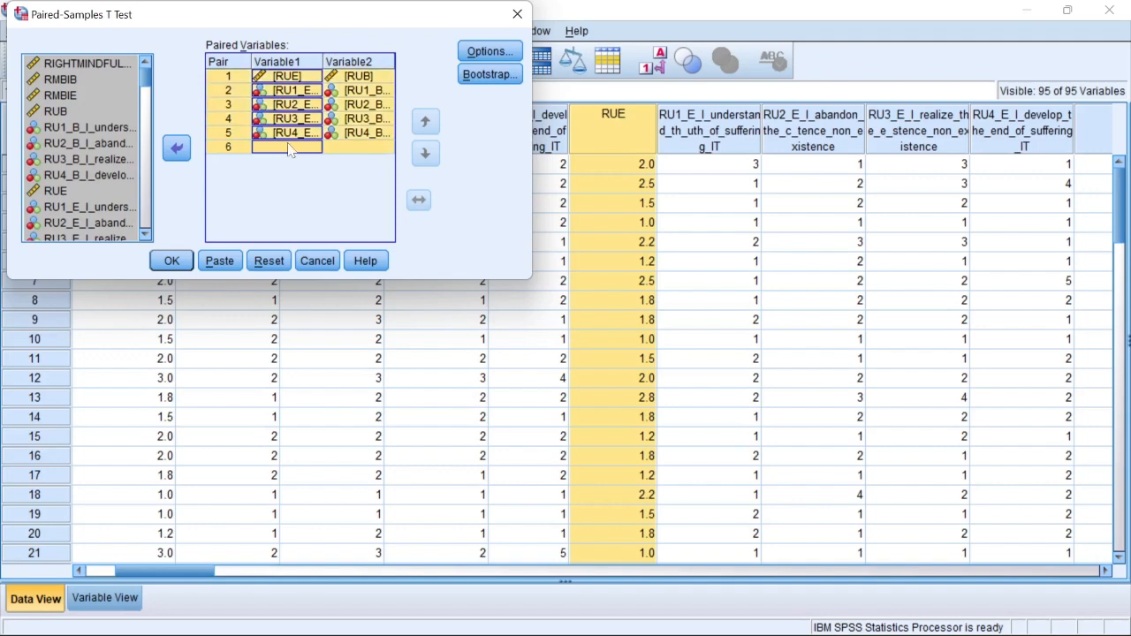
pyautogui.press('Delete')
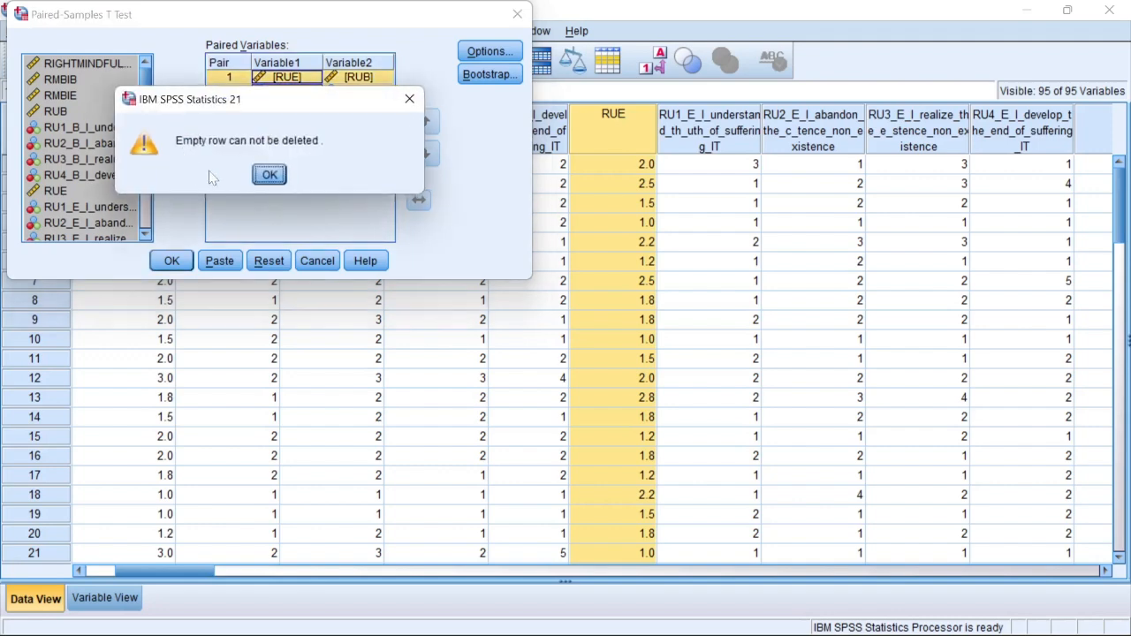
pyautogui.click(269, 175)
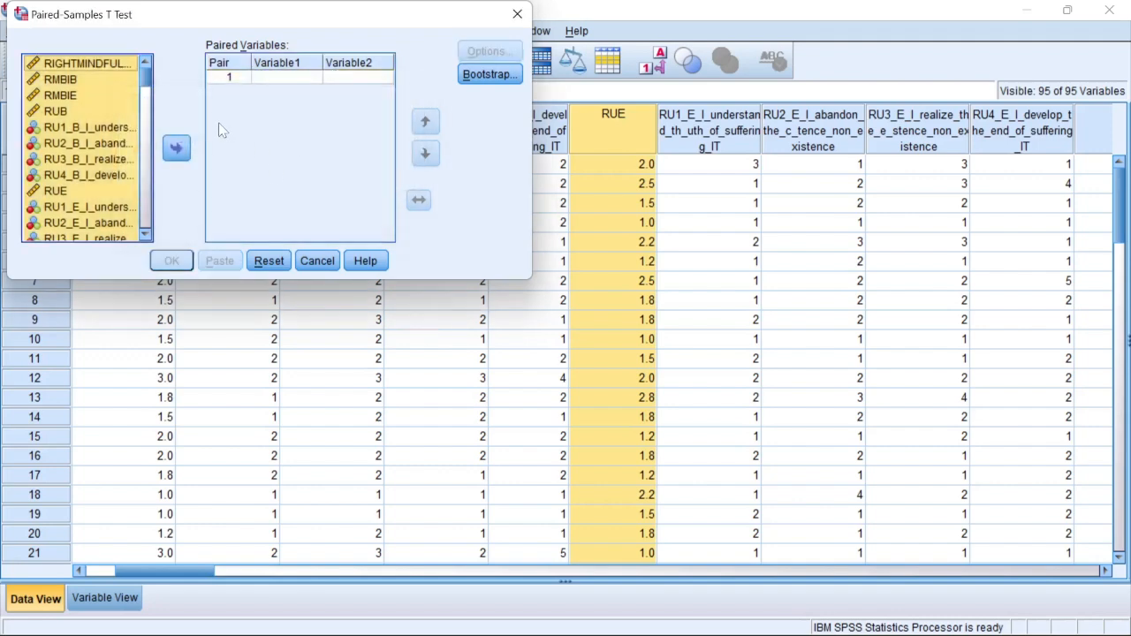
# Set Pair 1 to the endline variable RUE against the baseline variable RUB.
pyautogui.click(120, 97)
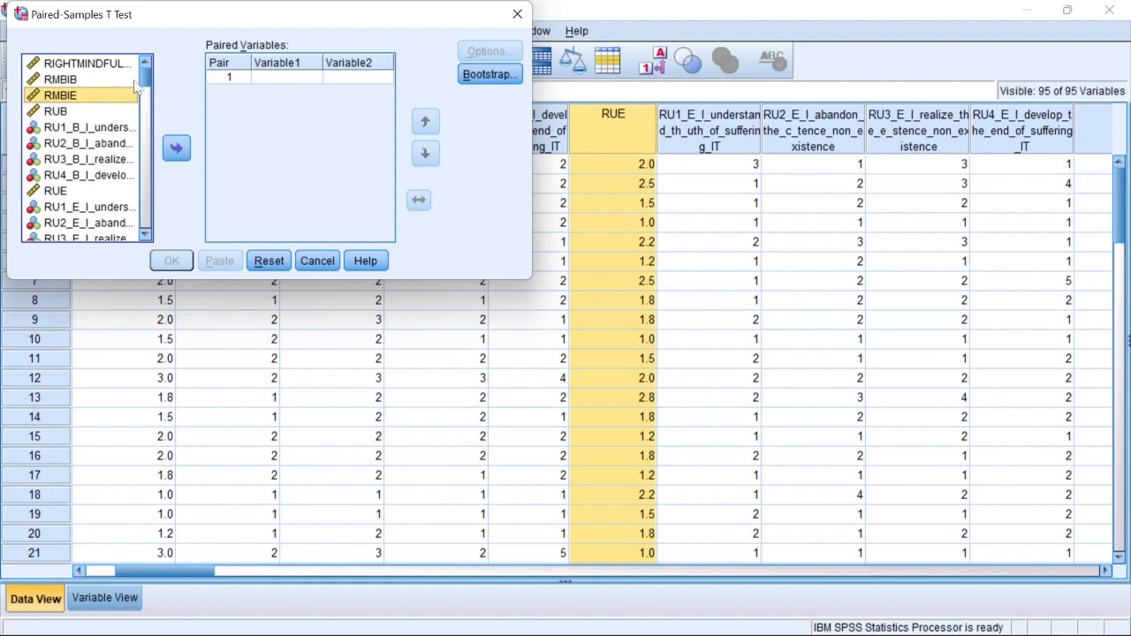
pyautogui.click(74, 113)
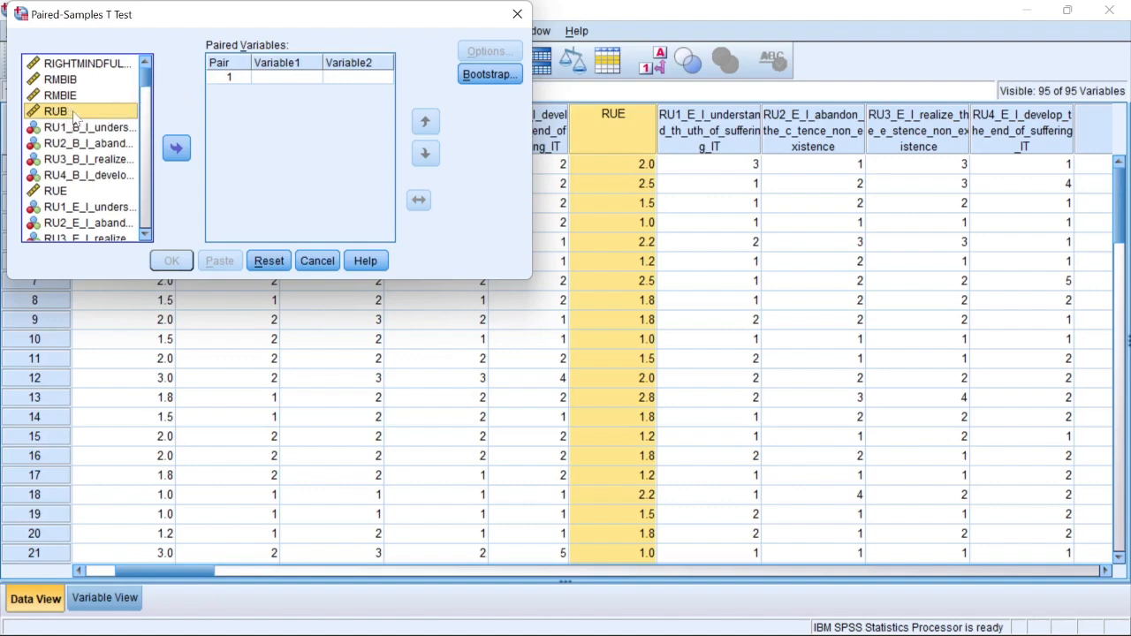
pyautogui.click(61, 193)
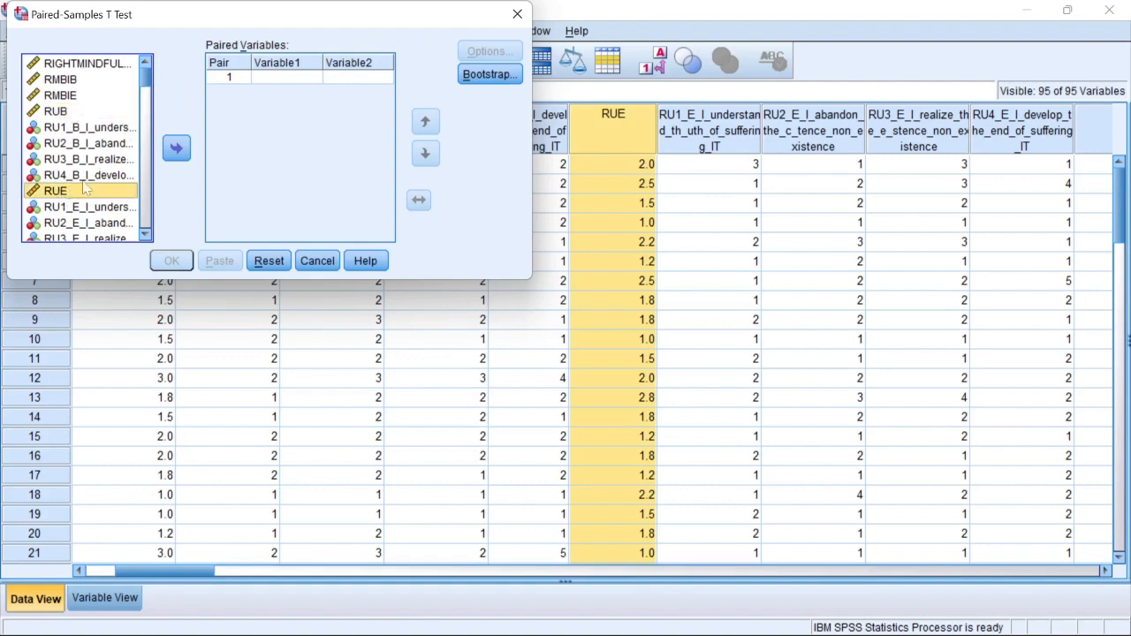
pyautogui.click(176, 149)
pyautogui.click(57, 113)
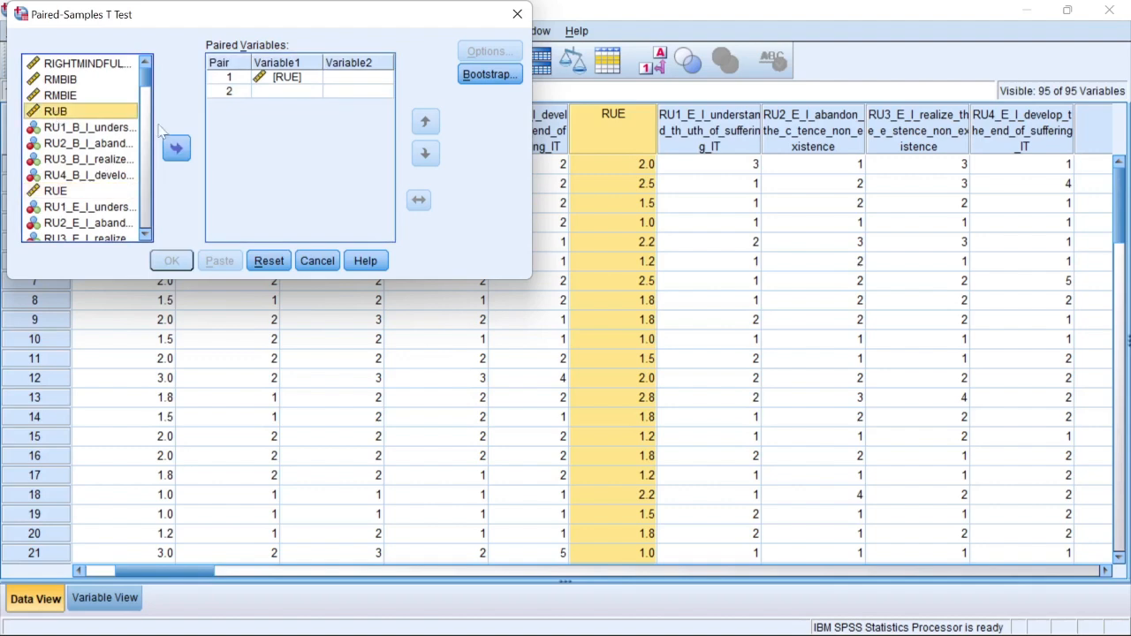
pyautogui.click(176, 148)
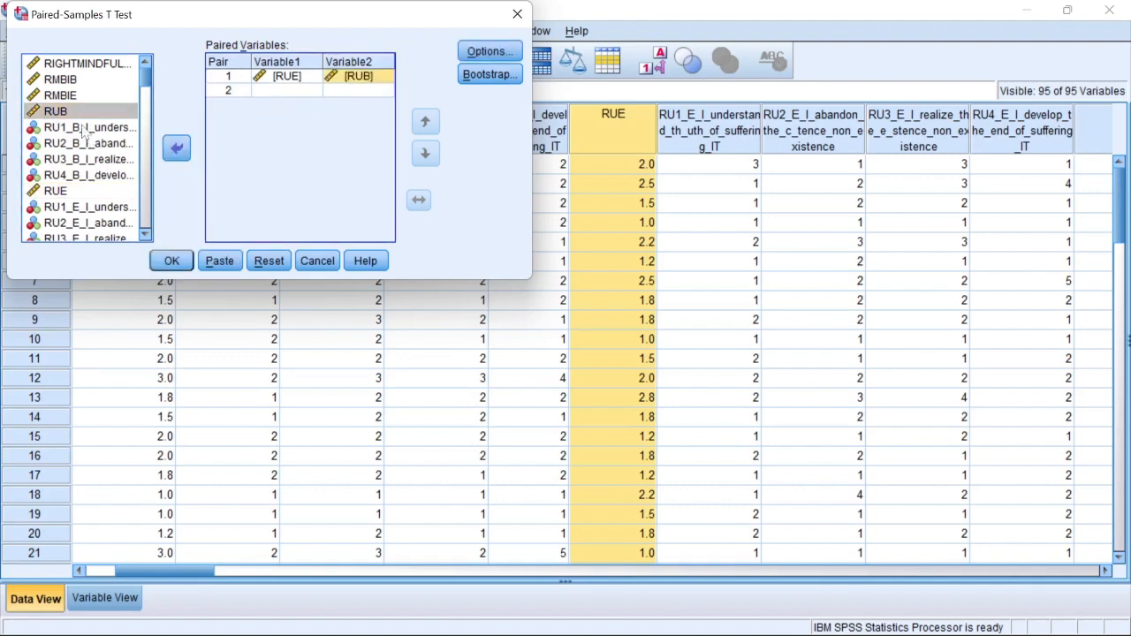
# Add Pairs 2 and 3, matching the RU1 and RU2 endline items with their baseline items.
pyautogui.click(71, 208)
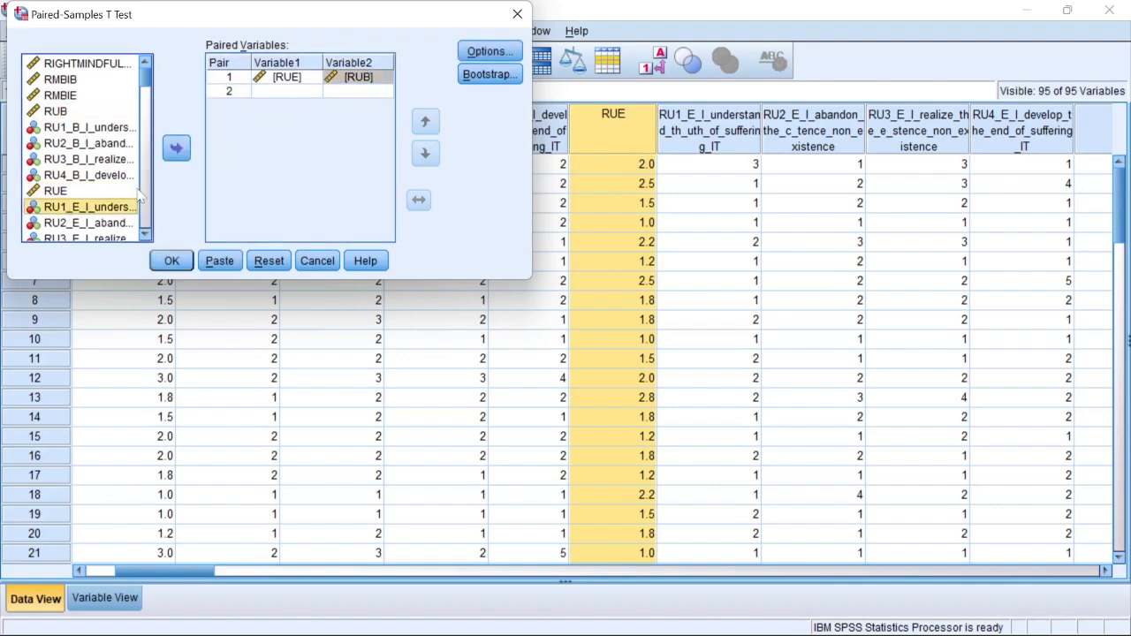
pyautogui.click(177, 149)
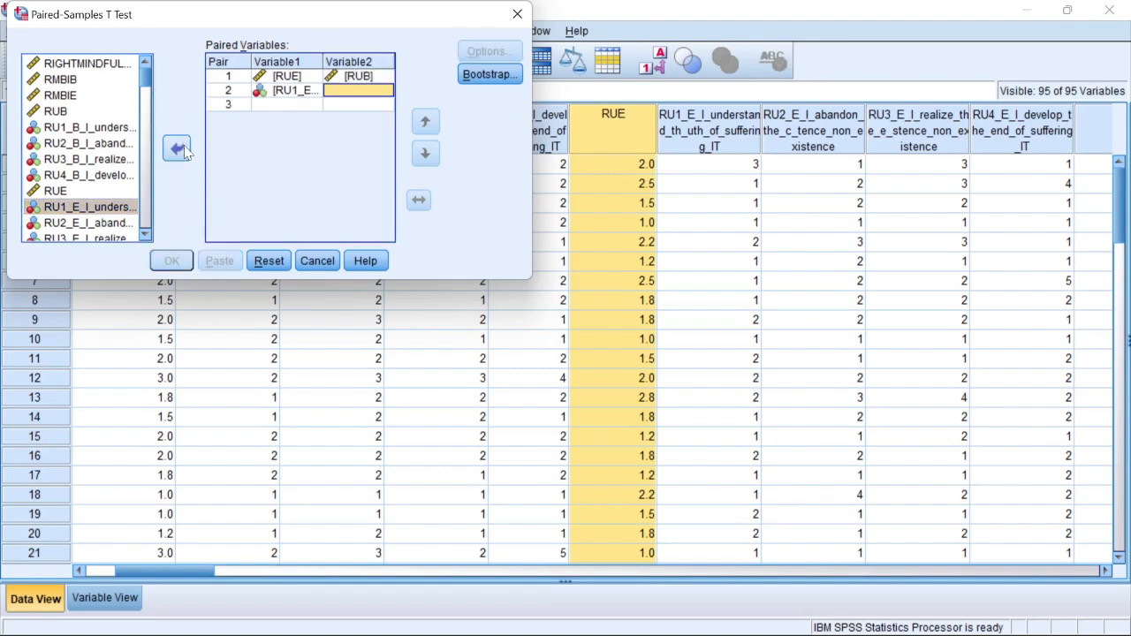
pyautogui.click(70, 128)
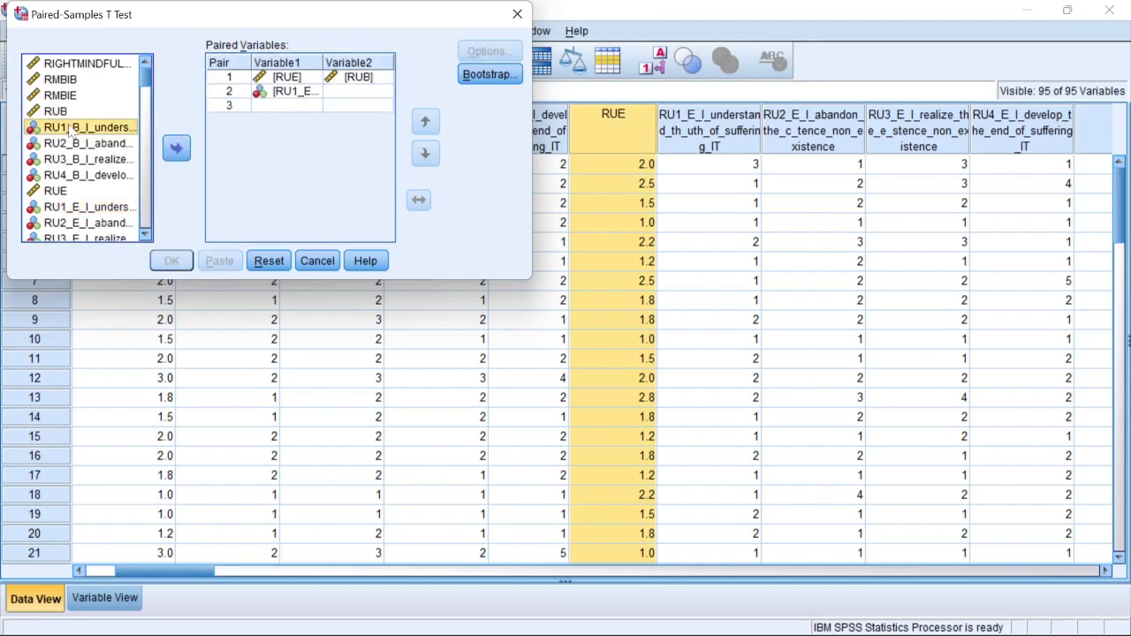
pyautogui.click(176, 148)
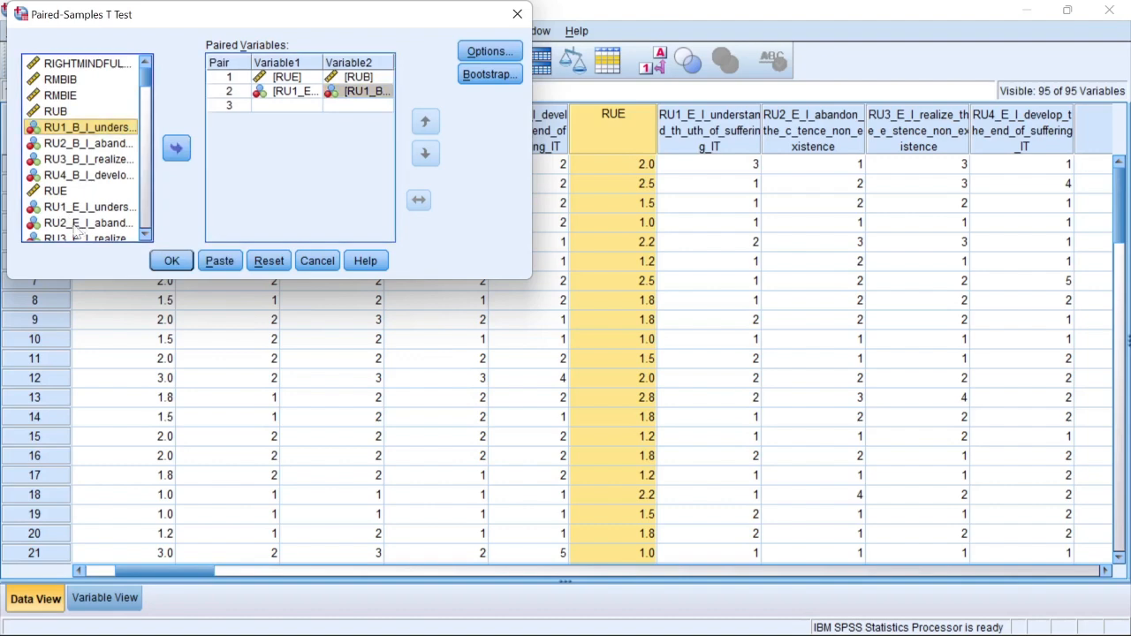
pyautogui.click(79, 223)
pyautogui.click(178, 151)
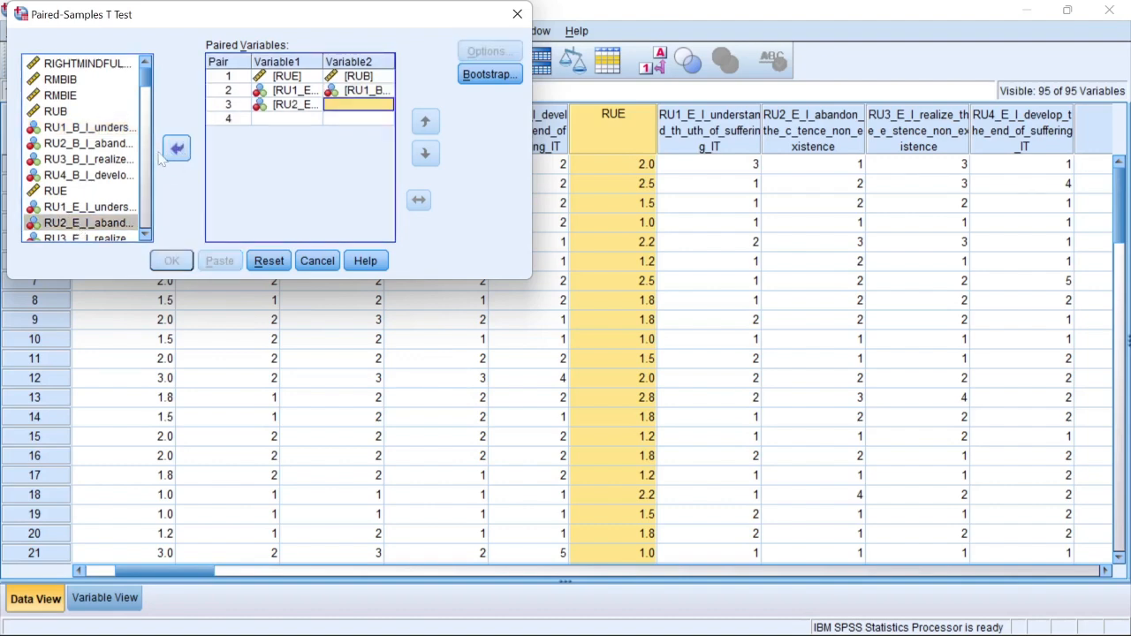
pyautogui.click(83, 144)
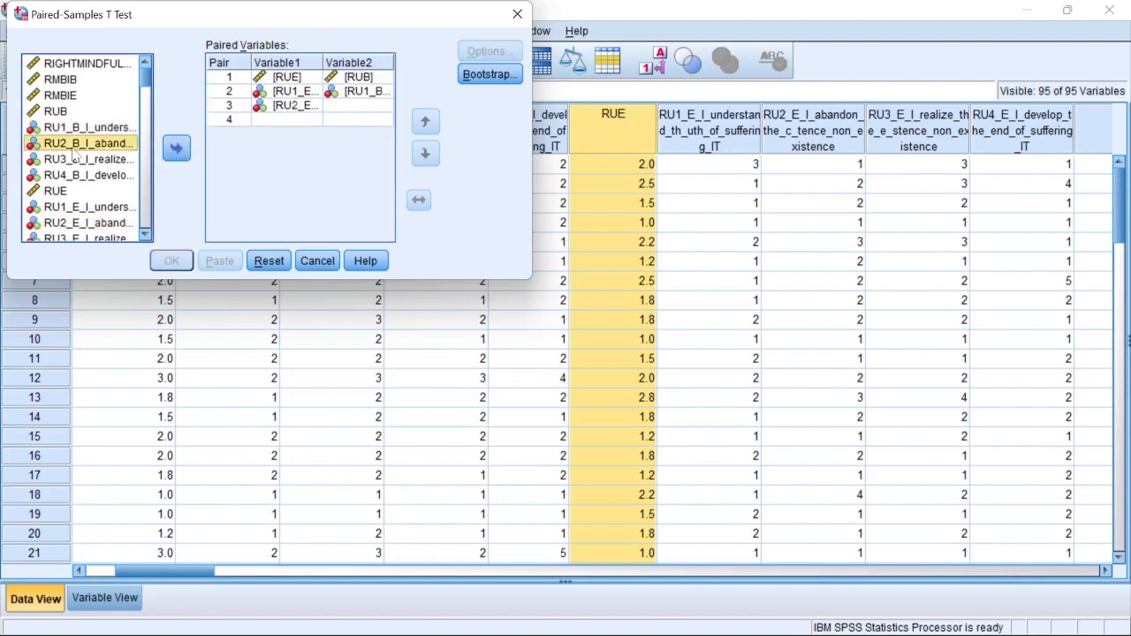
pyautogui.click(176, 149)
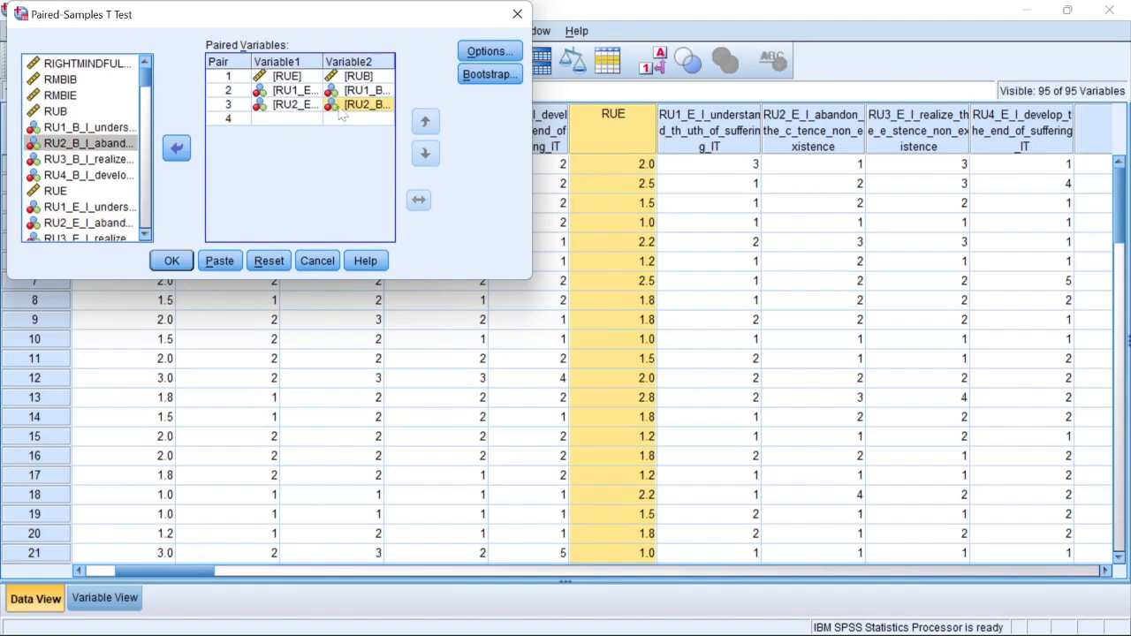
# Add Pair 4, matching the RU3 endline item with the RU3 baseline item.
pyautogui.click(147, 234)
pyautogui.click(146, 234)
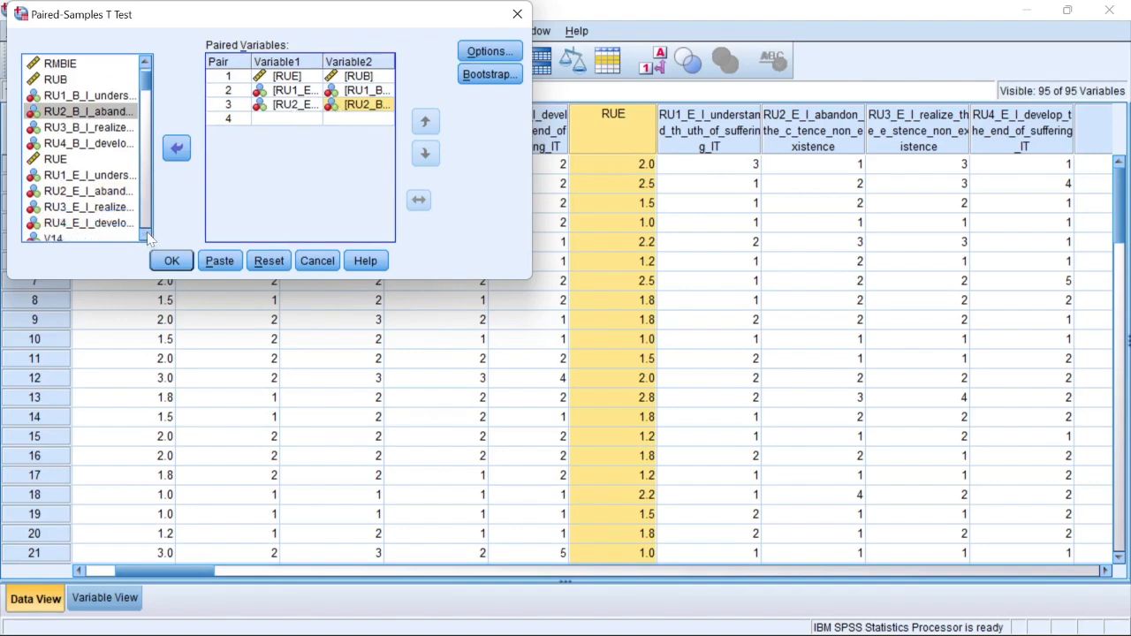
pyautogui.click(146, 234)
pyautogui.click(71, 192)
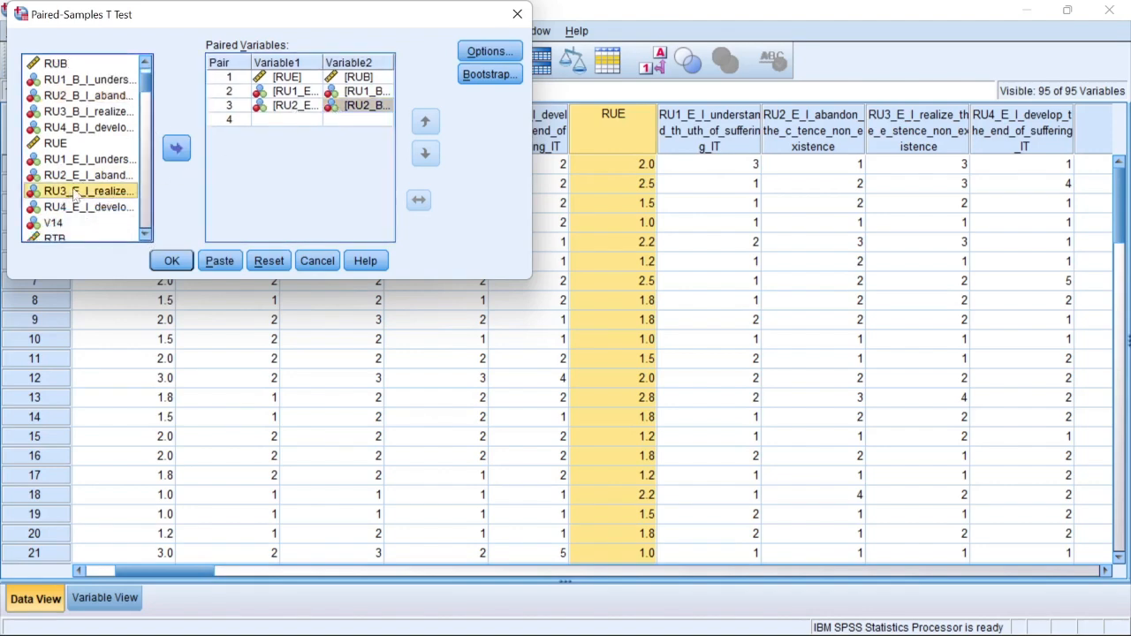
pyautogui.click(176, 148)
pyautogui.click(89, 111)
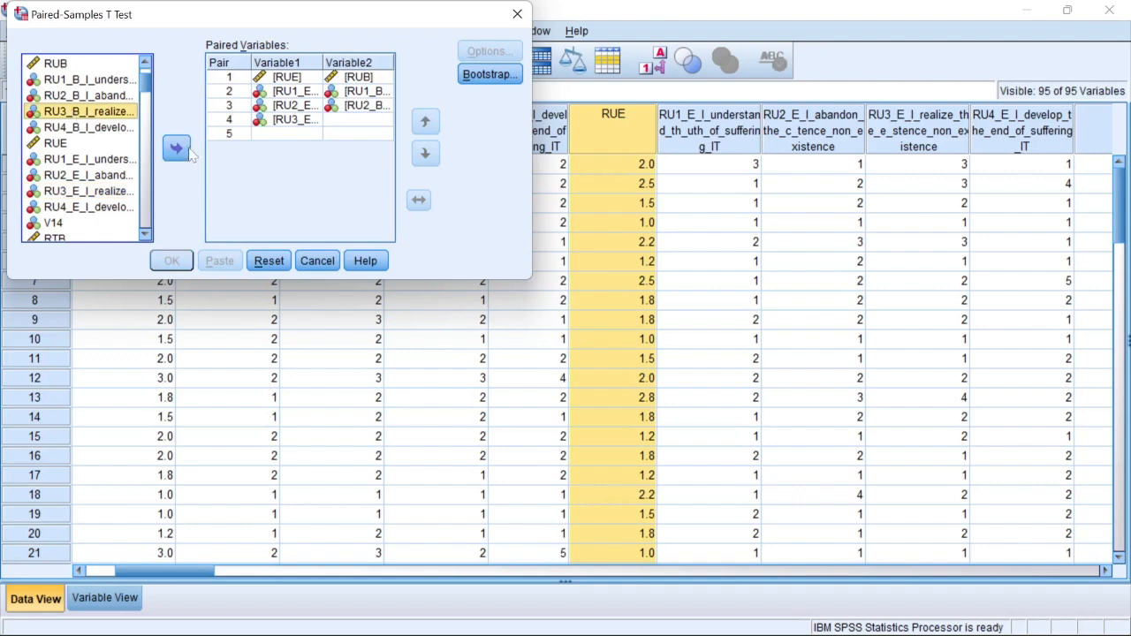
pyautogui.click(176, 148)
# Add Pair 5, matching the RU4 endline item with the RU4 baseline item.
pyautogui.click(88, 206)
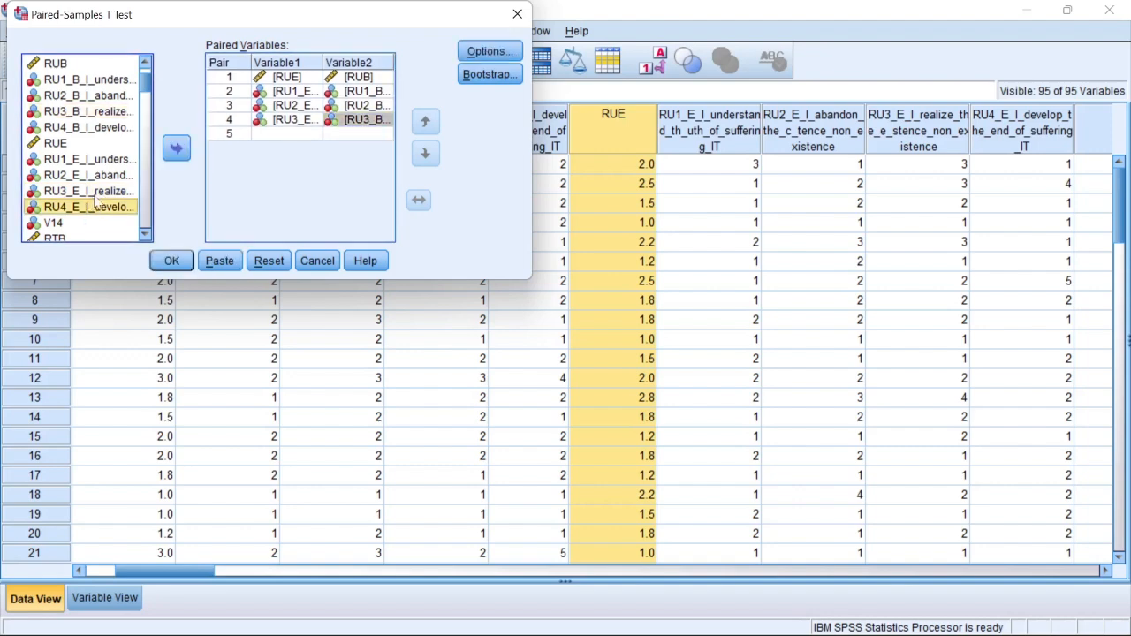
pyautogui.click(176, 148)
pyautogui.click(89, 128)
pyautogui.click(176, 149)
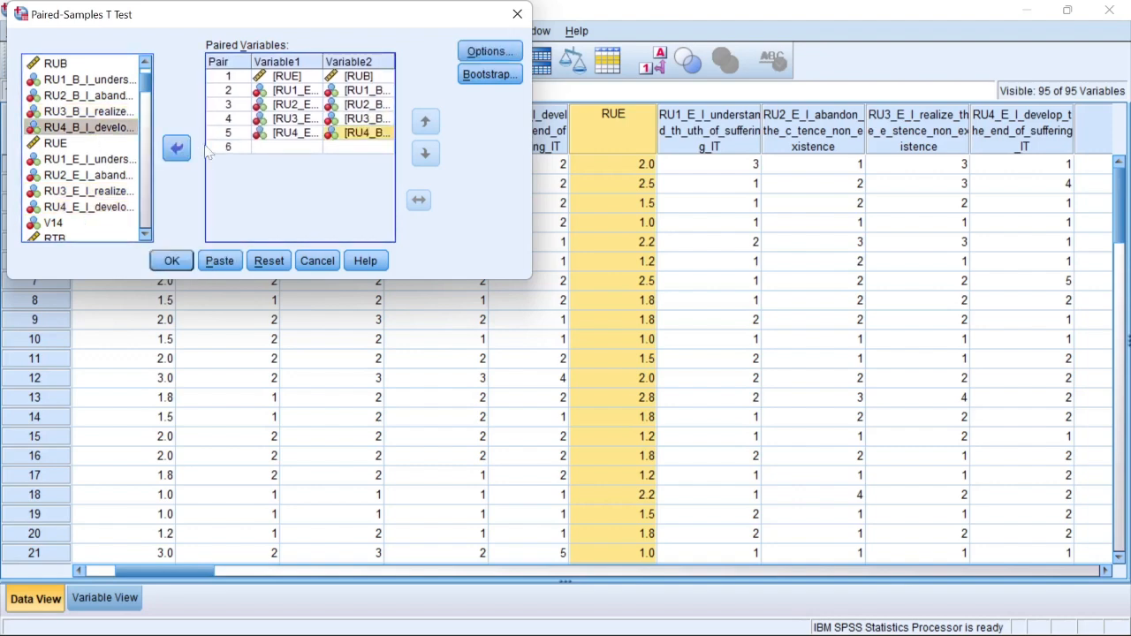
# Add Pair 6 with the endline variable RTE against the baseline variable RTB.
pyautogui.moveTo(744, 616)
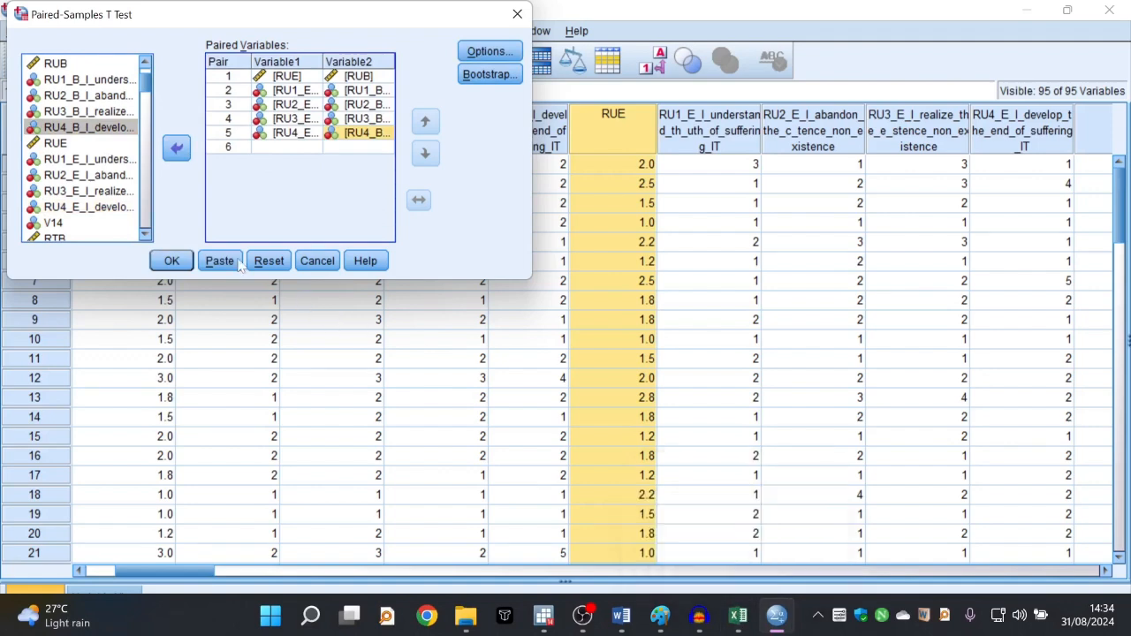
pyautogui.scroll(-3, 147, 69)
pyautogui.scroll(1, 148, 66)
pyautogui.scroll(3, 148, 69)
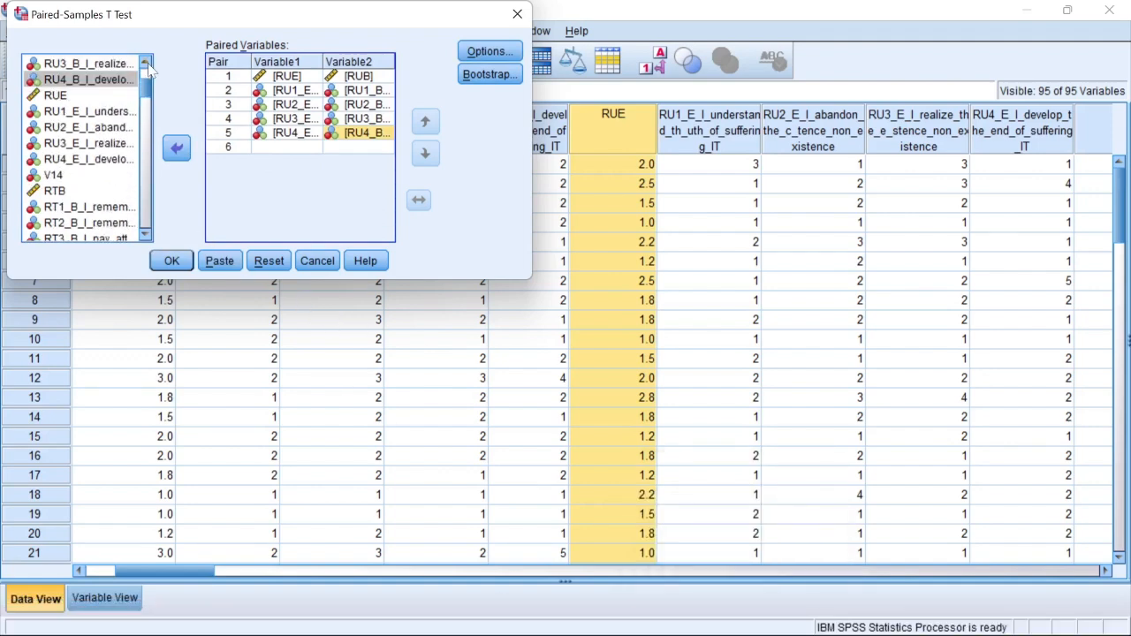
pyautogui.scroll(-3, 80, 133)
pyautogui.click(55, 96)
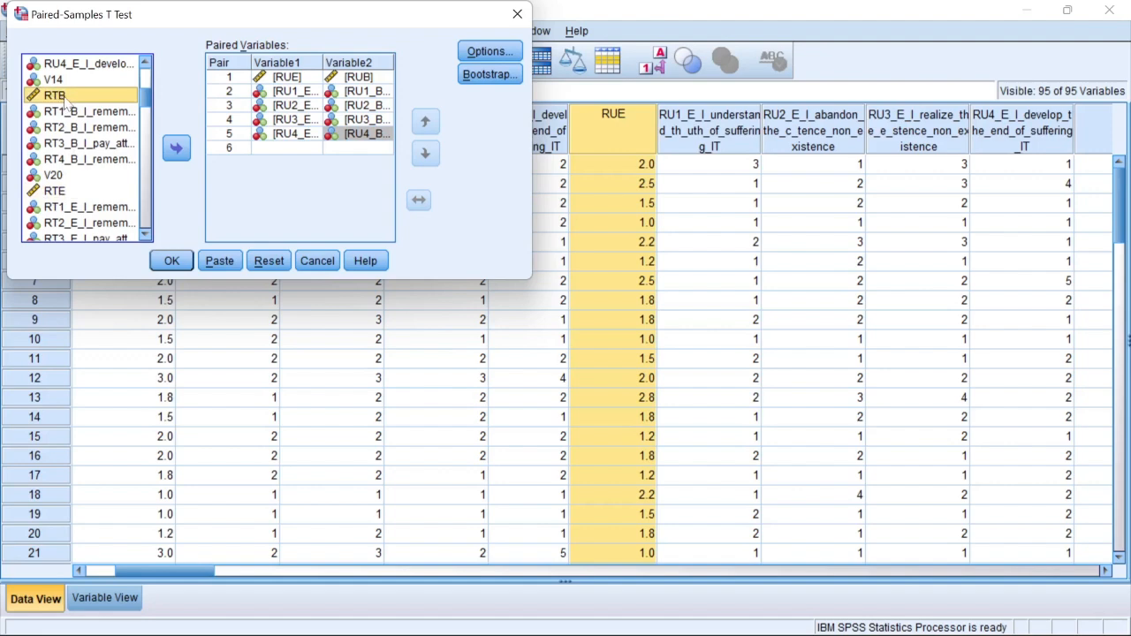
pyautogui.click(64, 193)
pyautogui.click(65, 98)
pyautogui.click(145, 236)
pyautogui.click(145, 236)
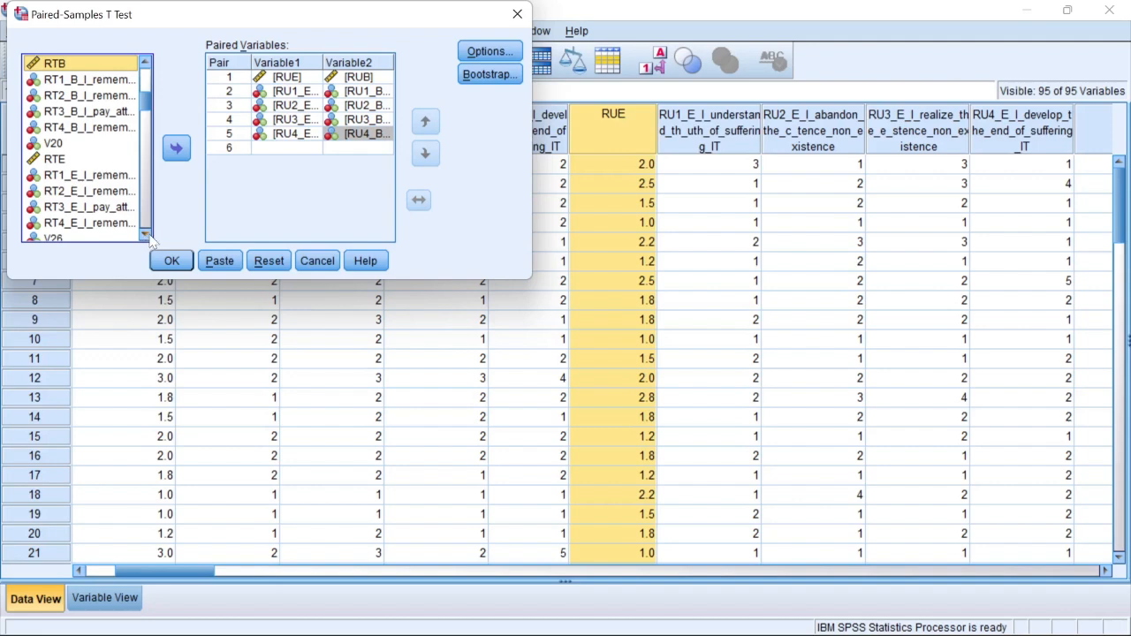
pyautogui.click(144, 235)
pyautogui.scroll(1, 65, 221)
pyautogui.click(56, 177)
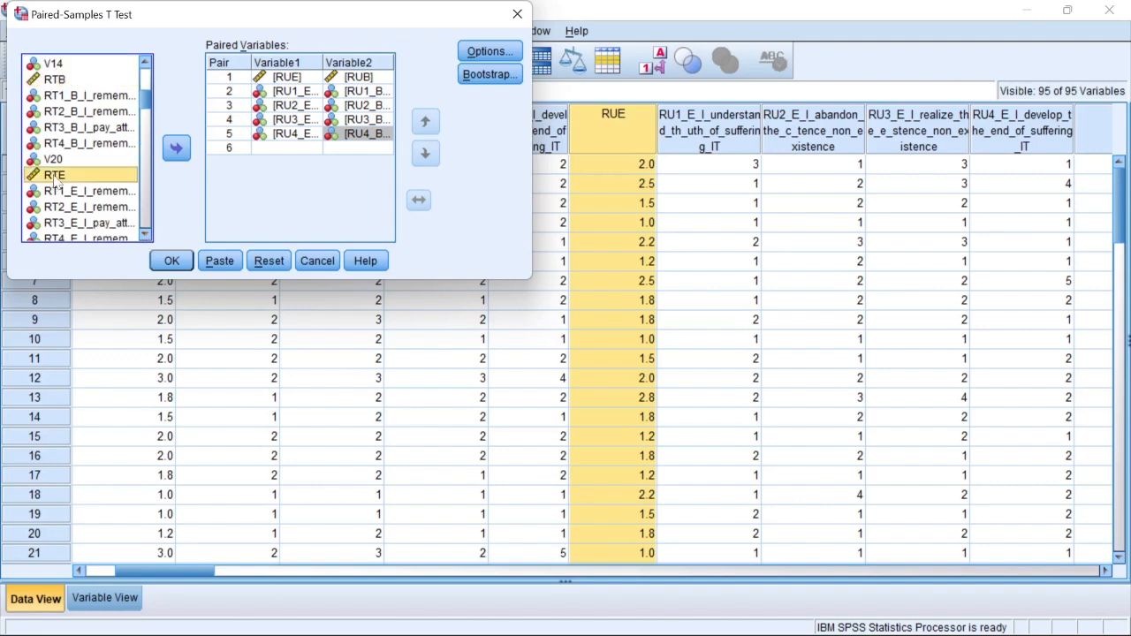
pyautogui.click(176, 149)
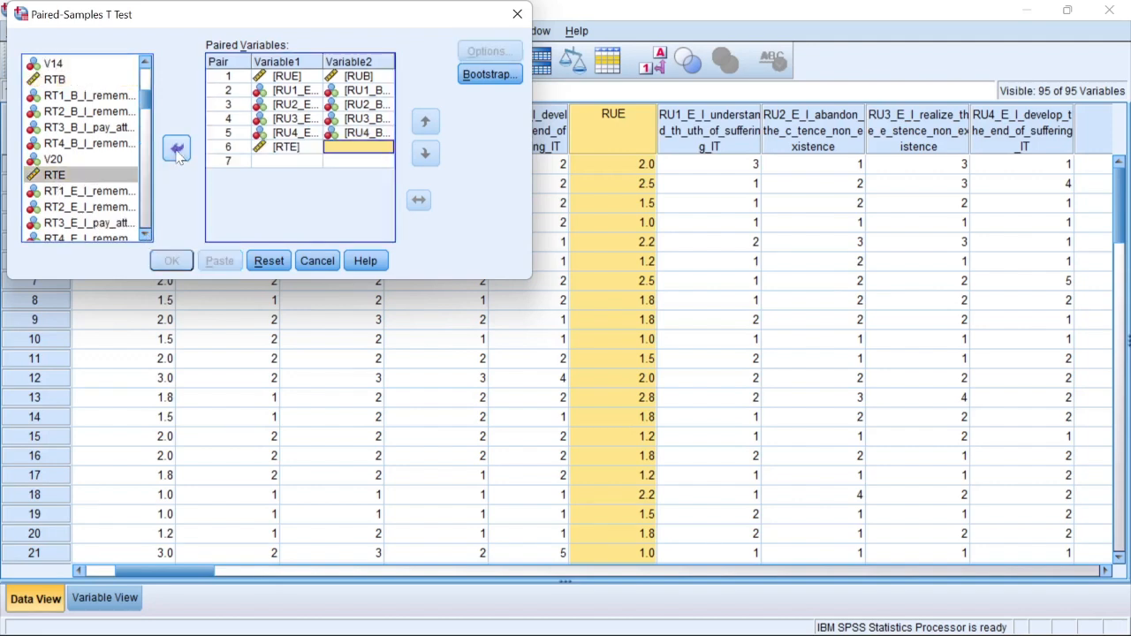
pyautogui.click(62, 82)
pyautogui.click(176, 148)
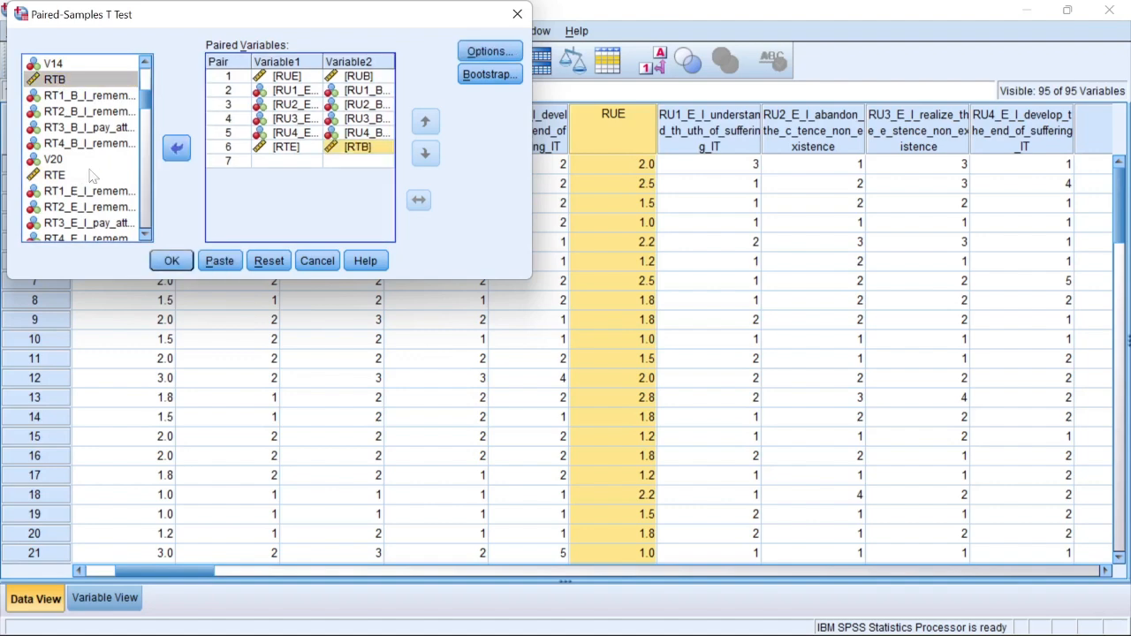
# Add Pairs 7 and 8, matching the RT1 and RT2 endline items with their baseline items.
pyautogui.click(68, 193)
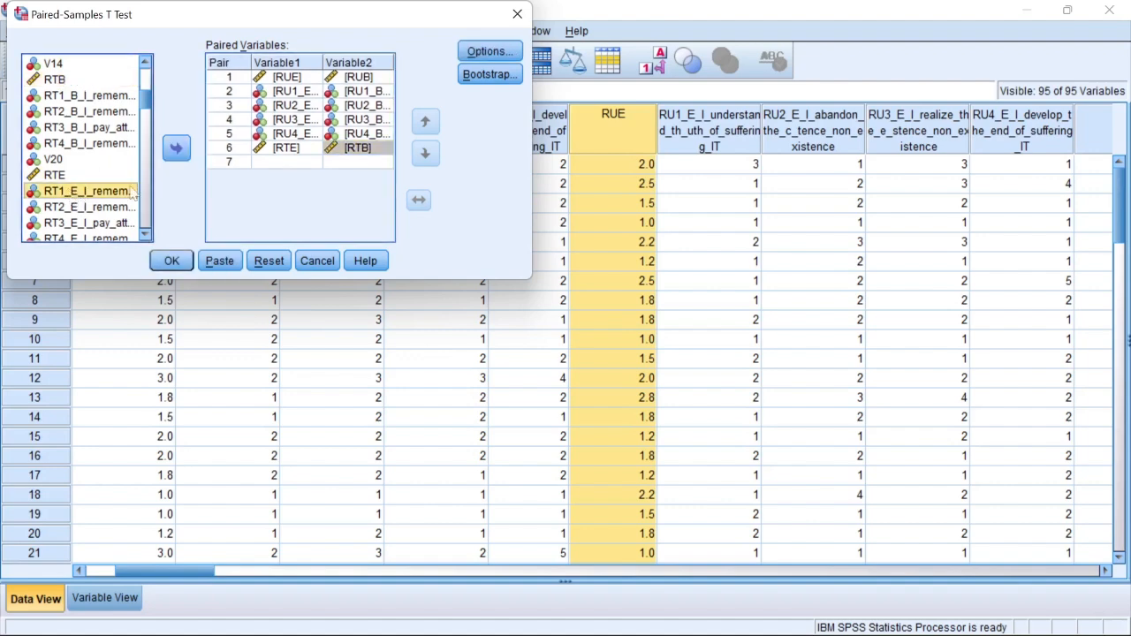
pyautogui.click(176, 149)
pyautogui.click(71, 97)
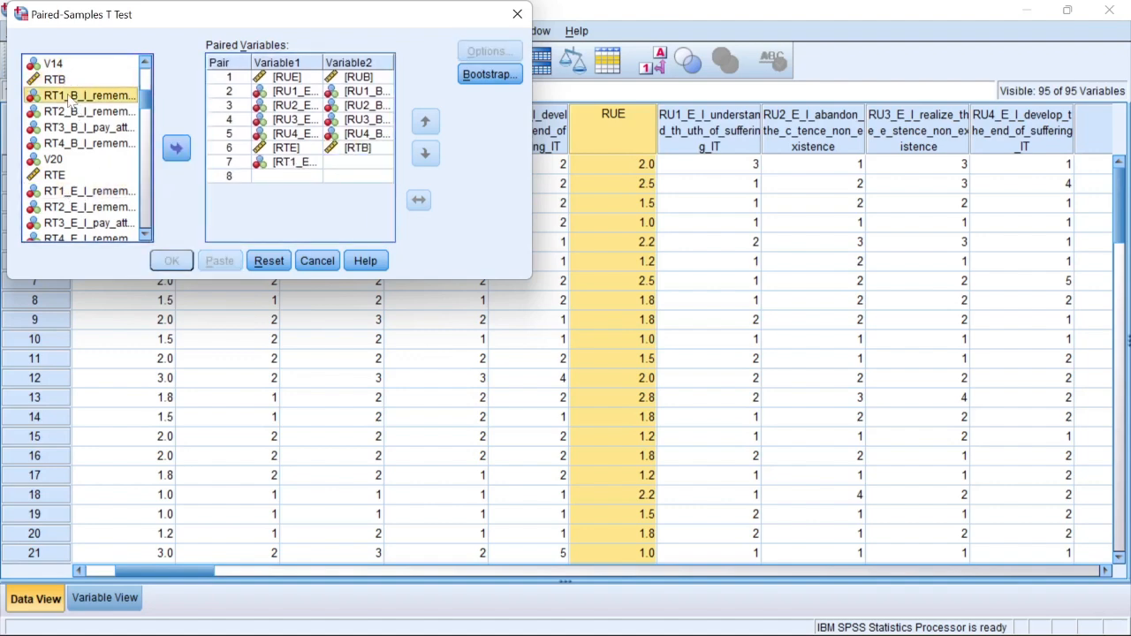
pyautogui.click(179, 152)
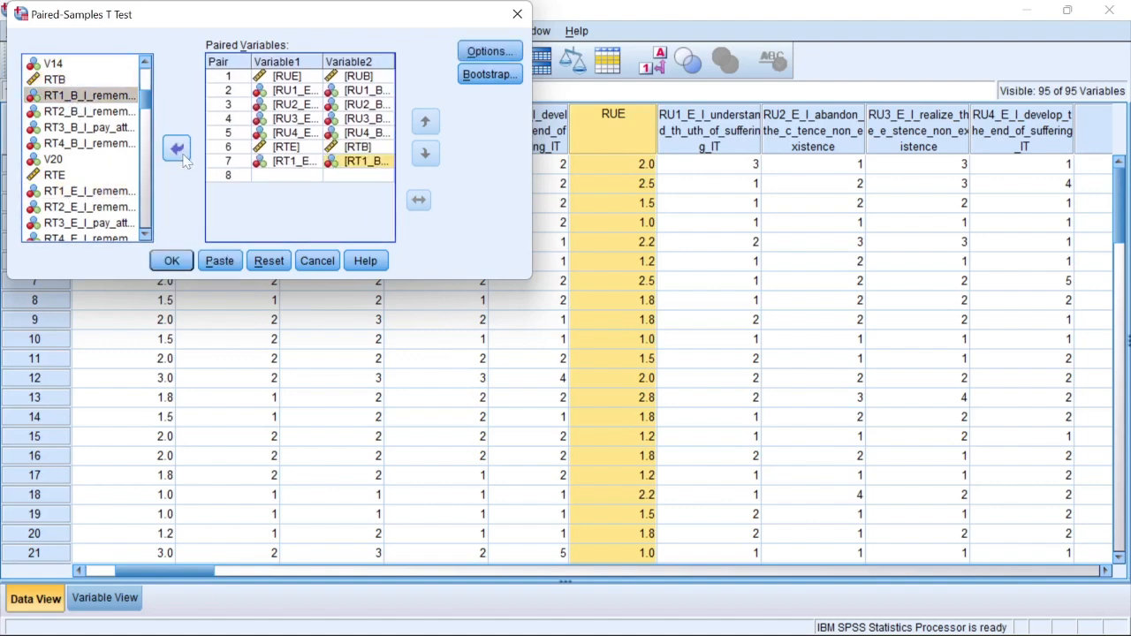
pyautogui.click(79, 209)
pyautogui.click(176, 149)
pyautogui.click(91, 112)
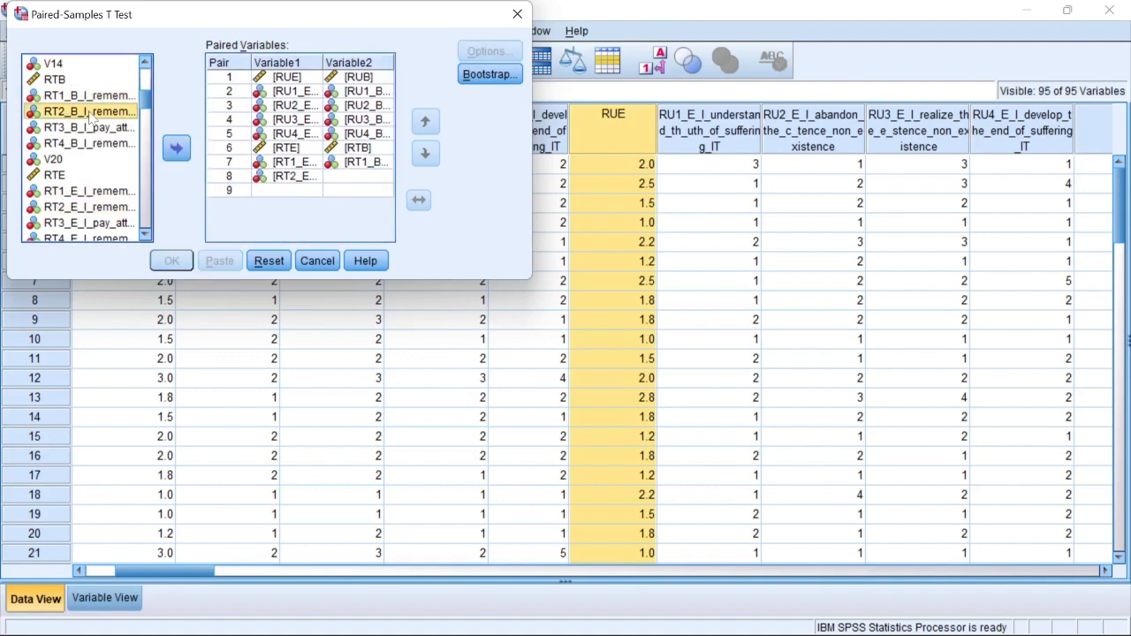
pyautogui.click(177, 150)
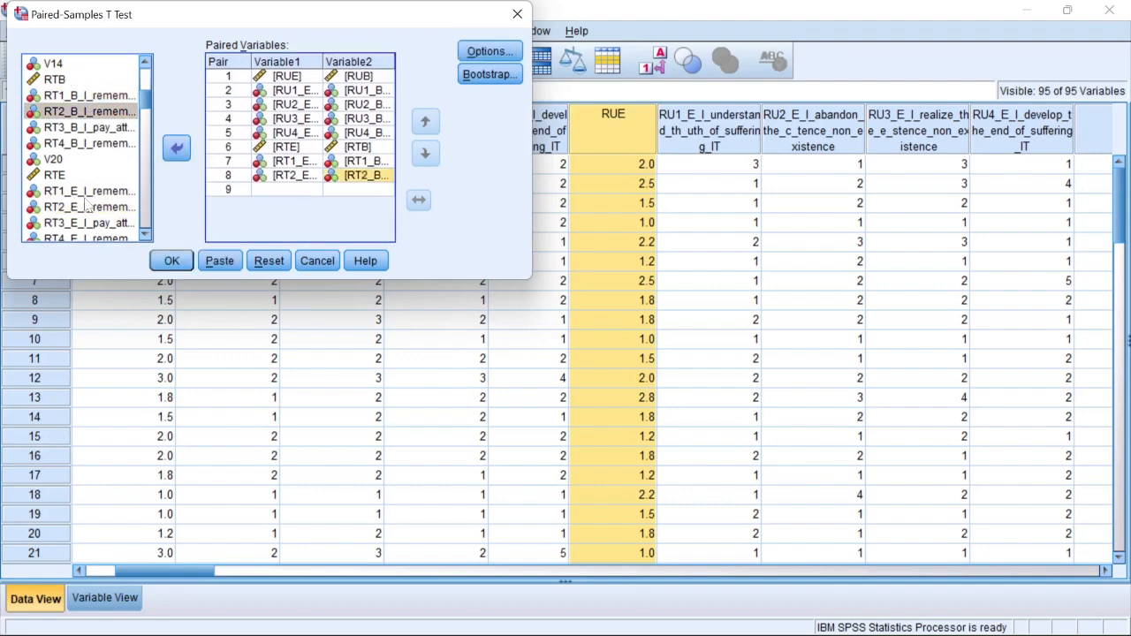
# Add Pairs 9 and 10, matching the RT3 and RT4 endline items with their baseline items.
pyautogui.click(79, 224)
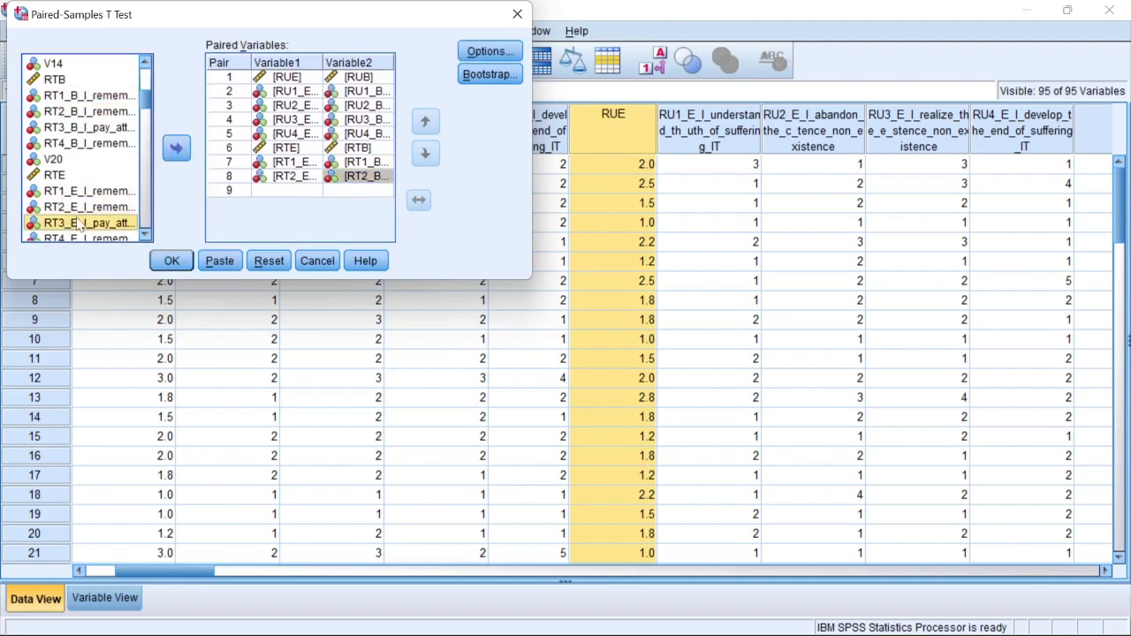
pyautogui.click(177, 148)
pyautogui.click(78, 129)
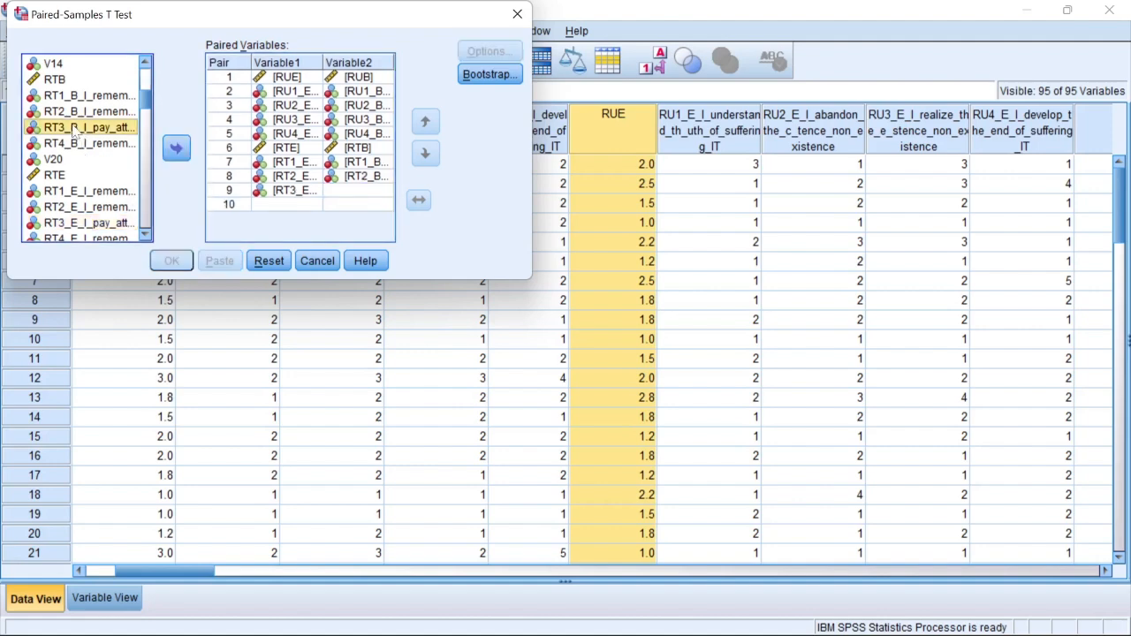
pyautogui.click(176, 149)
pyautogui.click(95, 240)
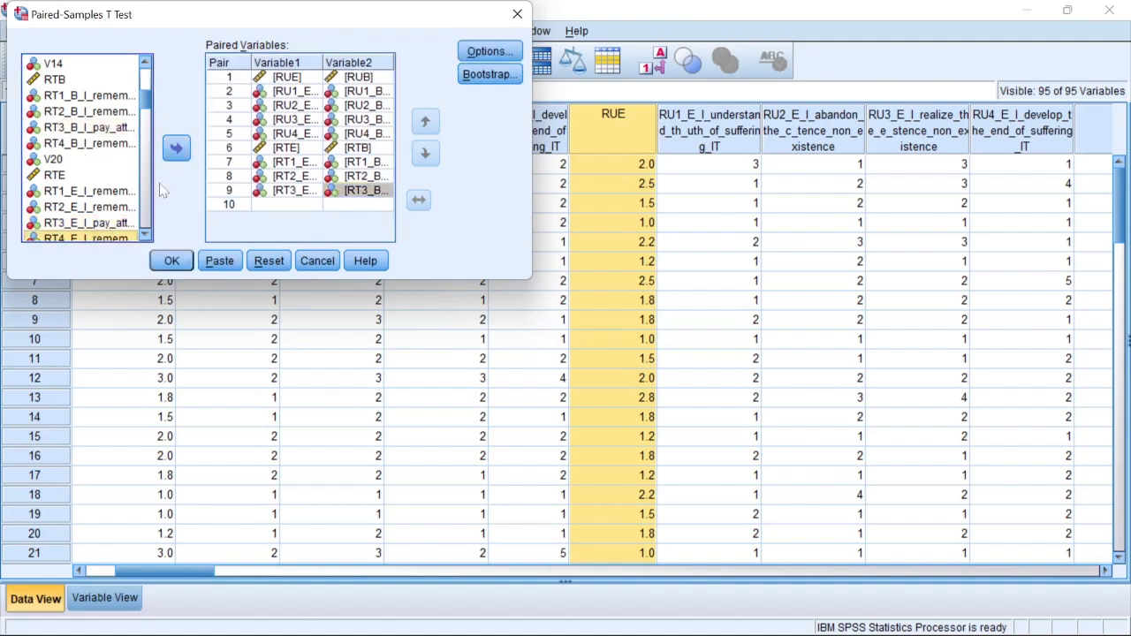
pyautogui.click(176, 148)
pyautogui.click(86, 144)
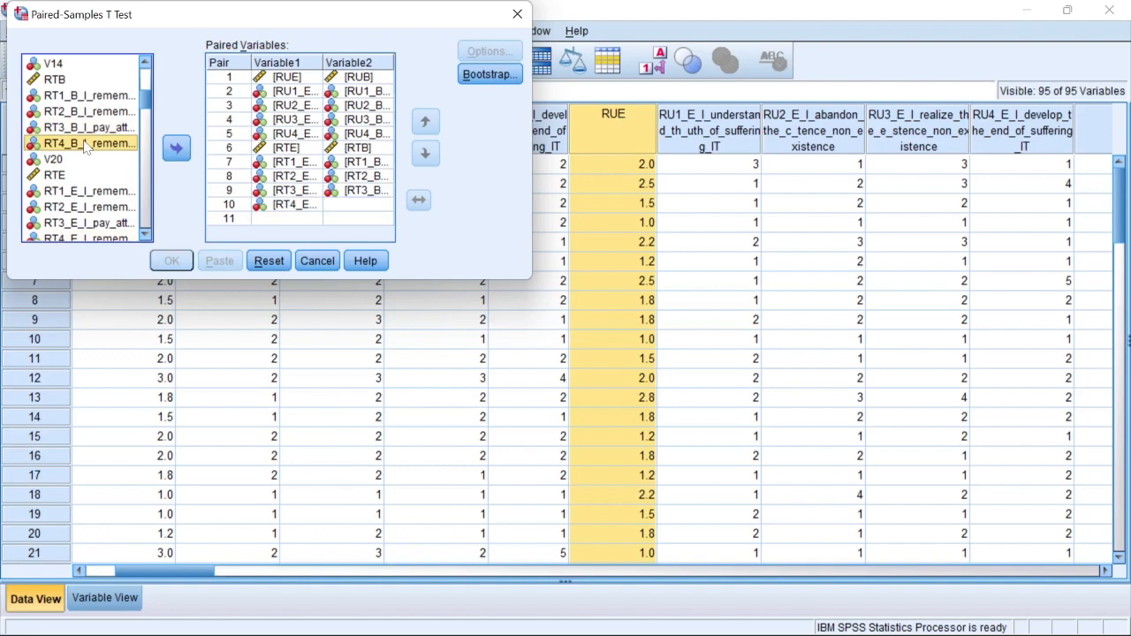
pyautogui.click(177, 149)
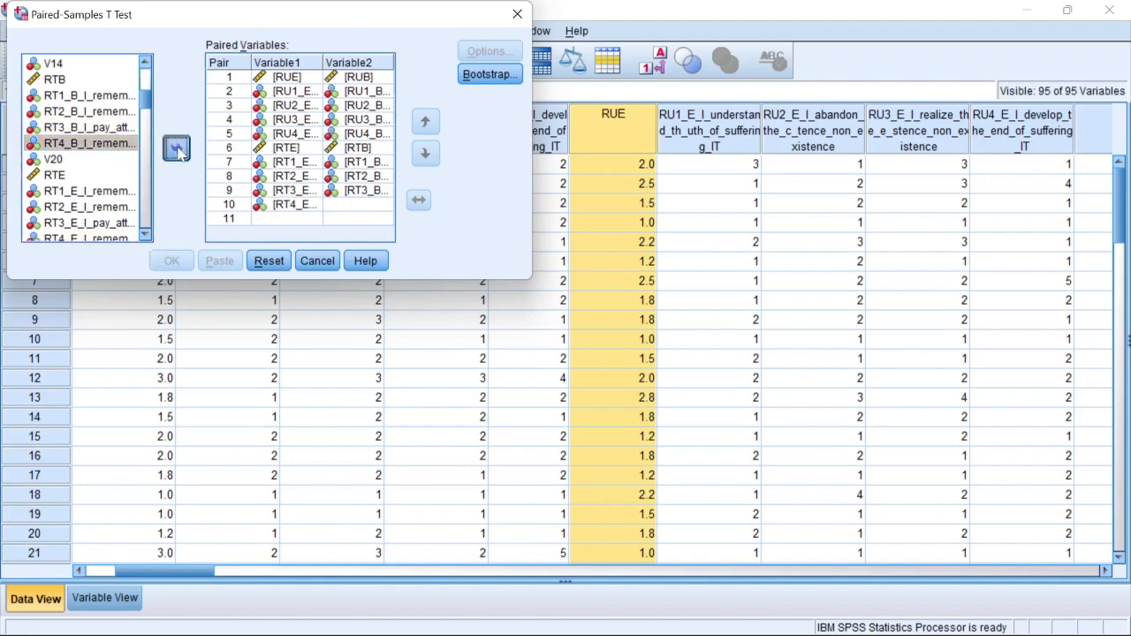
# Add Pair 11 with the endline variable RAE against the baseline variable RAB.
pyautogui.click(146, 236)
pyautogui.click(145, 235)
pyautogui.click(146, 236)
pyautogui.click(145, 235)
pyautogui.click(145, 235)
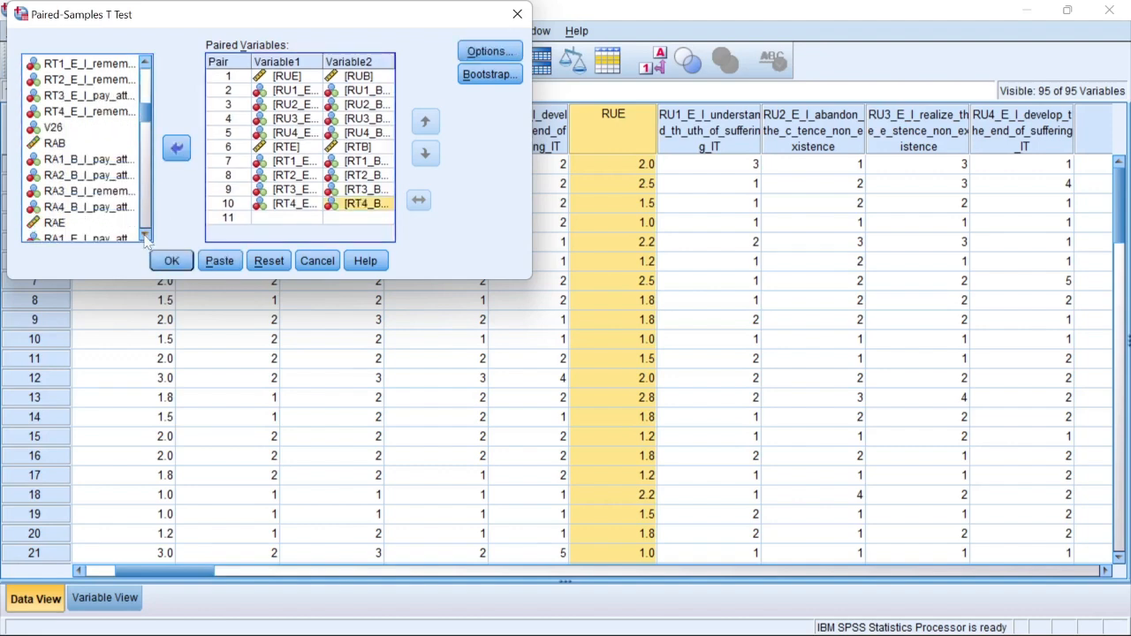
pyautogui.click(145, 235)
pyautogui.click(145, 235)
pyautogui.click(144, 235)
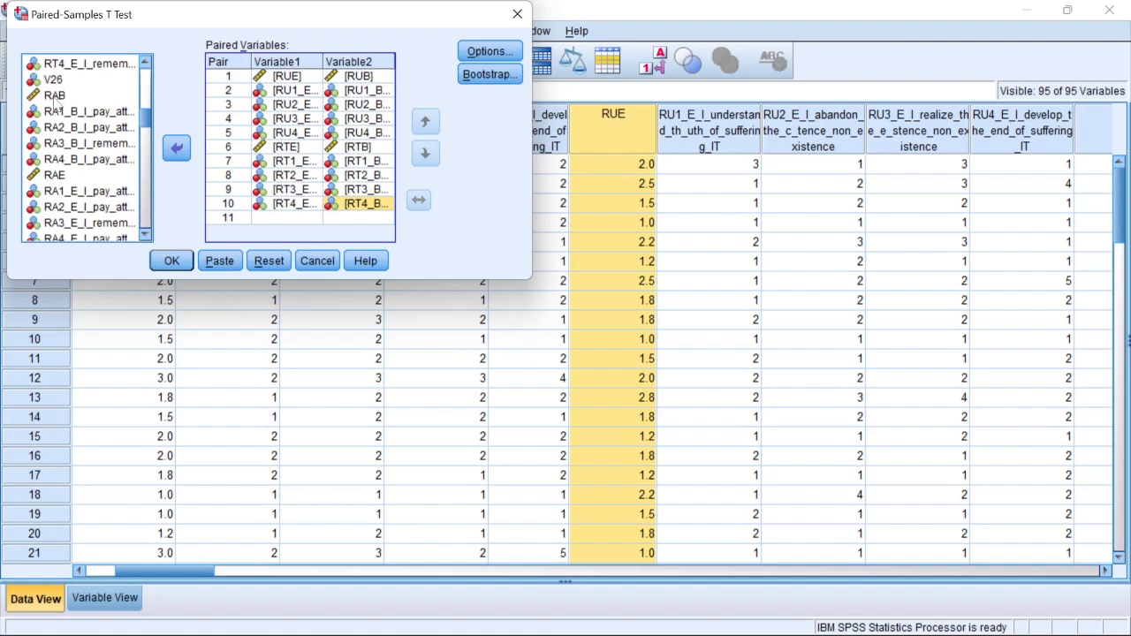
pyautogui.click(145, 235)
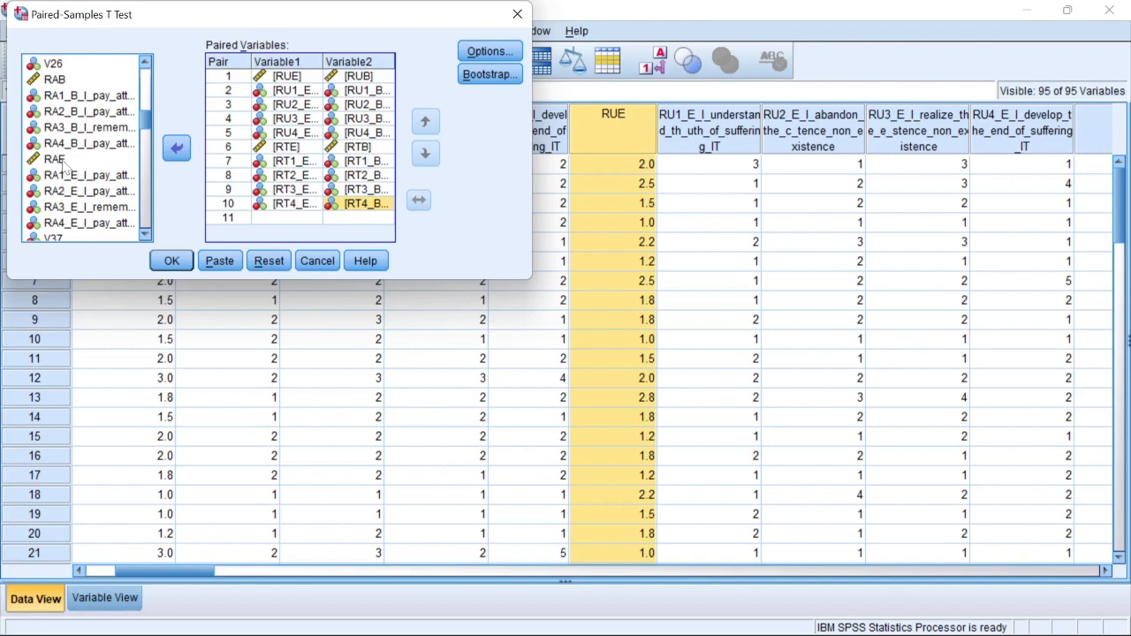
pyautogui.click(64, 95)
pyautogui.click(64, 111)
pyautogui.click(64, 127)
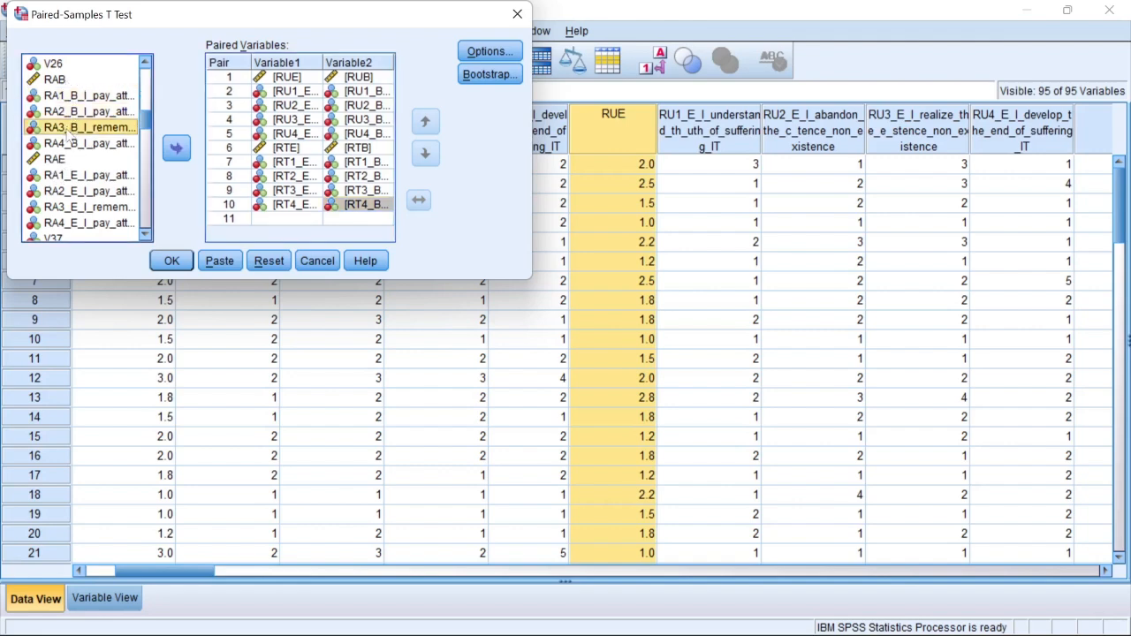
pyautogui.click(64, 143)
pyautogui.click(62, 80)
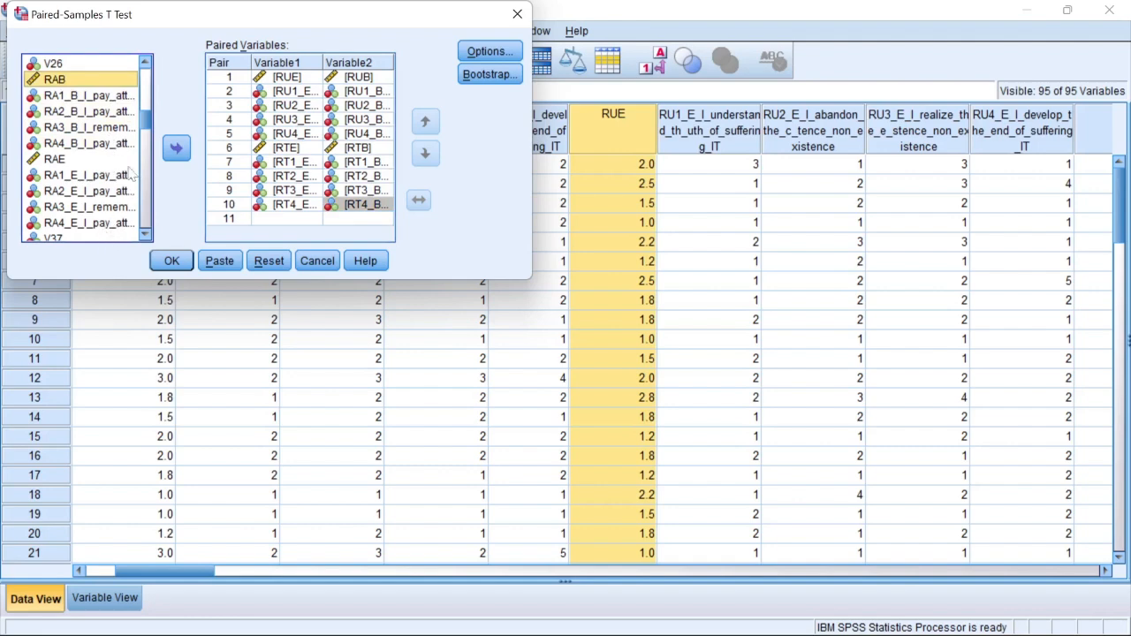
pyautogui.click(56, 160)
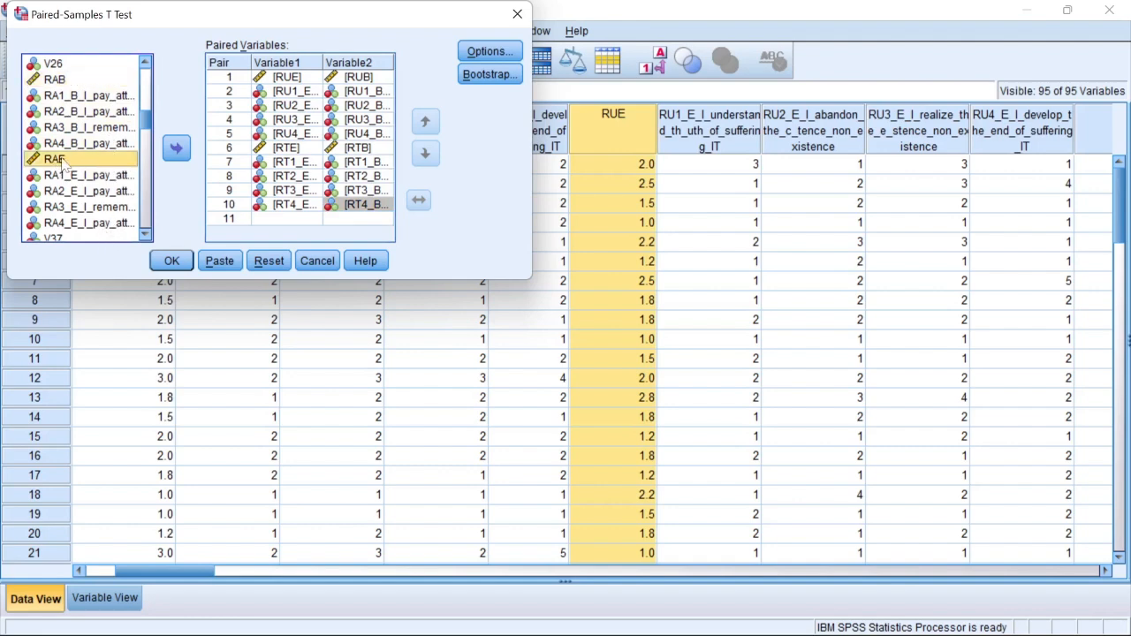
pyautogui.click(181, 150)
pyautogui.click(60, 82)
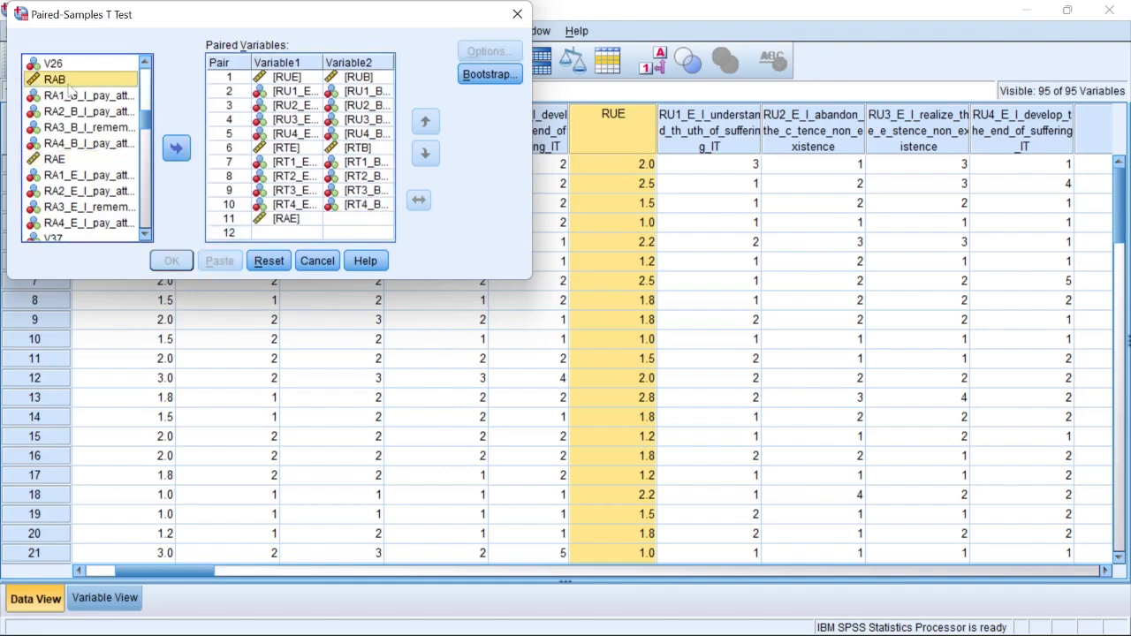
pyautogui.click(177, 147)
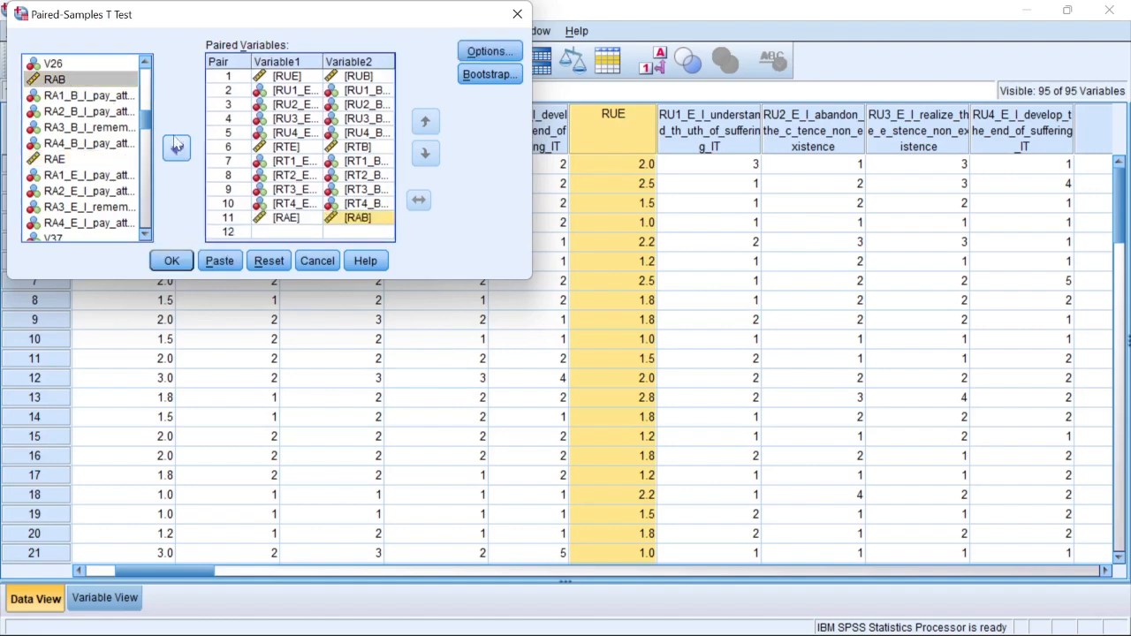
# Add Pairs 12 and 13, matching the RA1 and RA2 endline items with their baseline items.
pyautogui.click(79, 175)
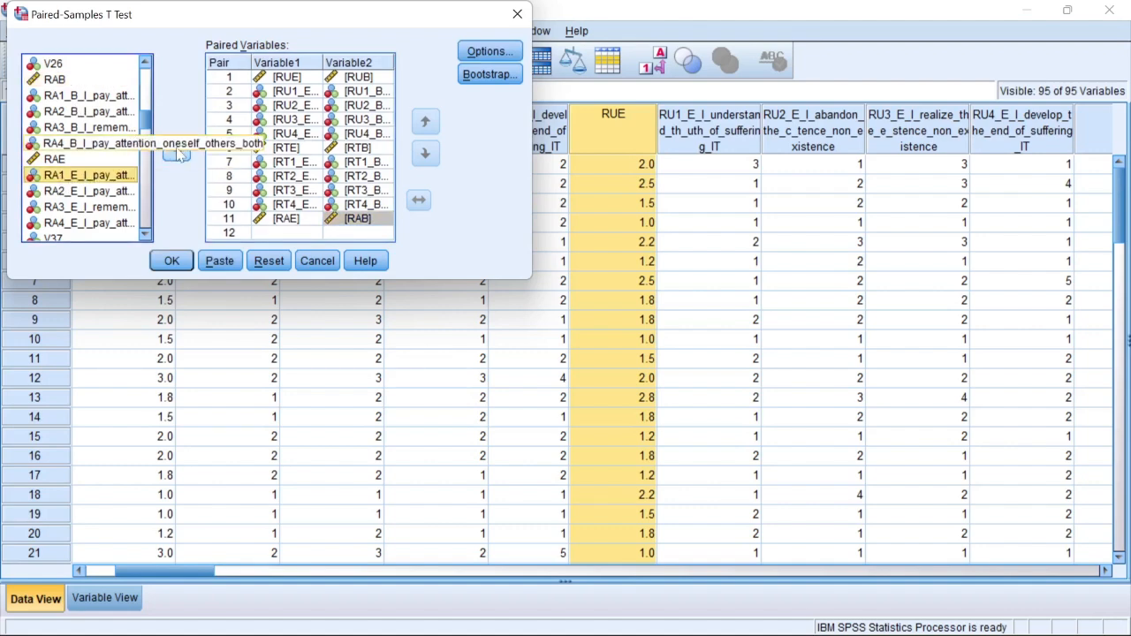
pyautogui.click(177, 148)
pyautogui.click(91, 98)
pyautogui.click(175, 149)
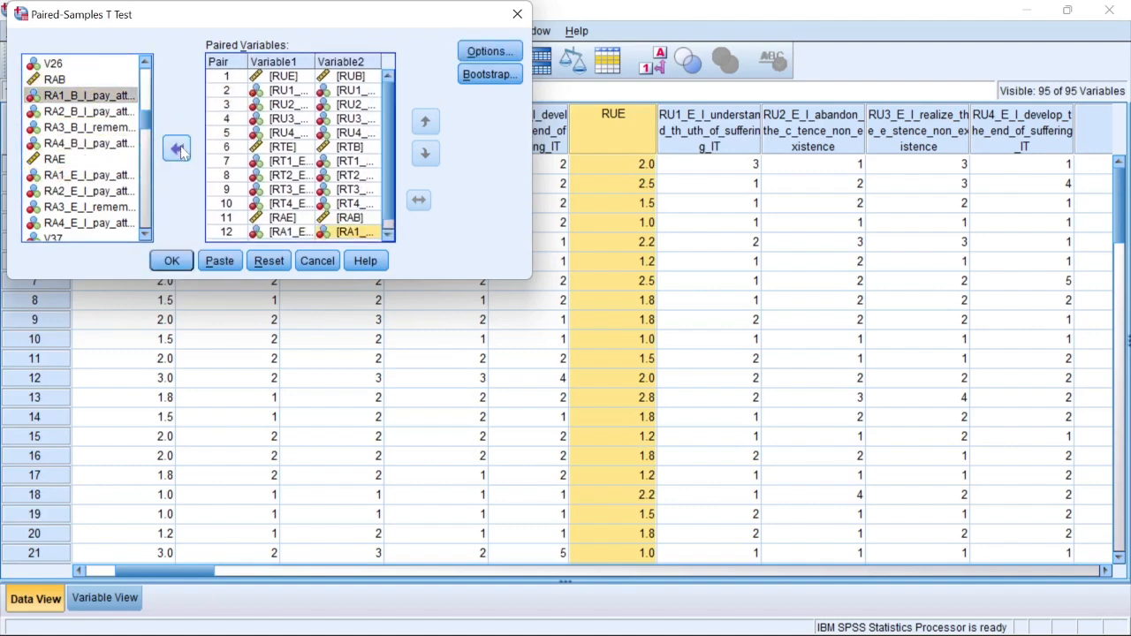
pyautogui.click(67, 192)
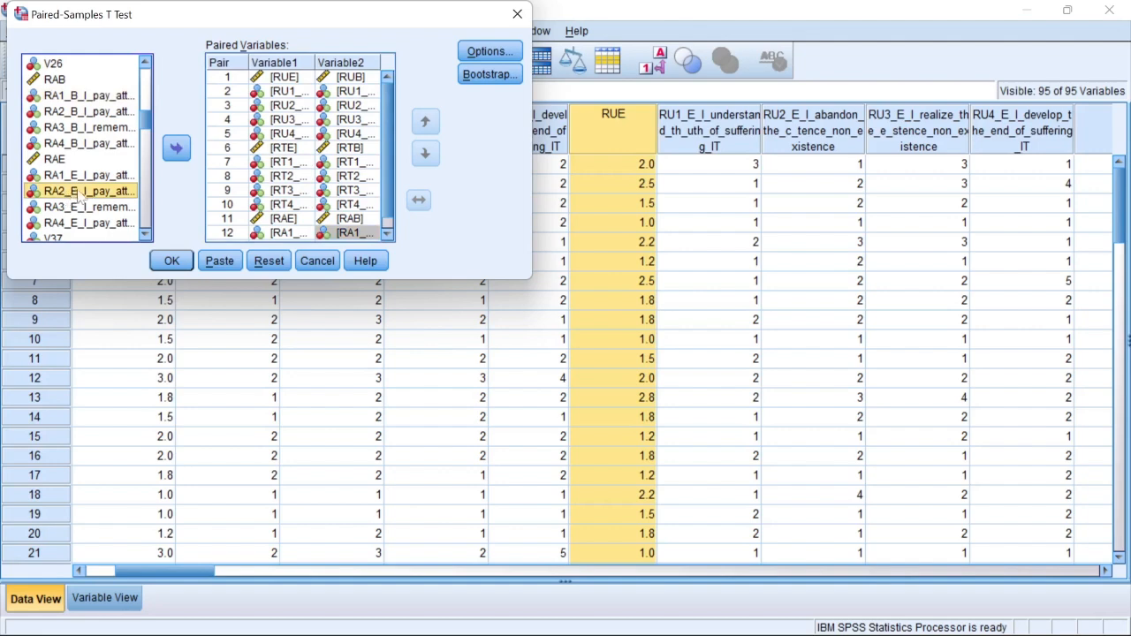
pyautogui.click(176, 148)
pyautogui.click(91, 113)
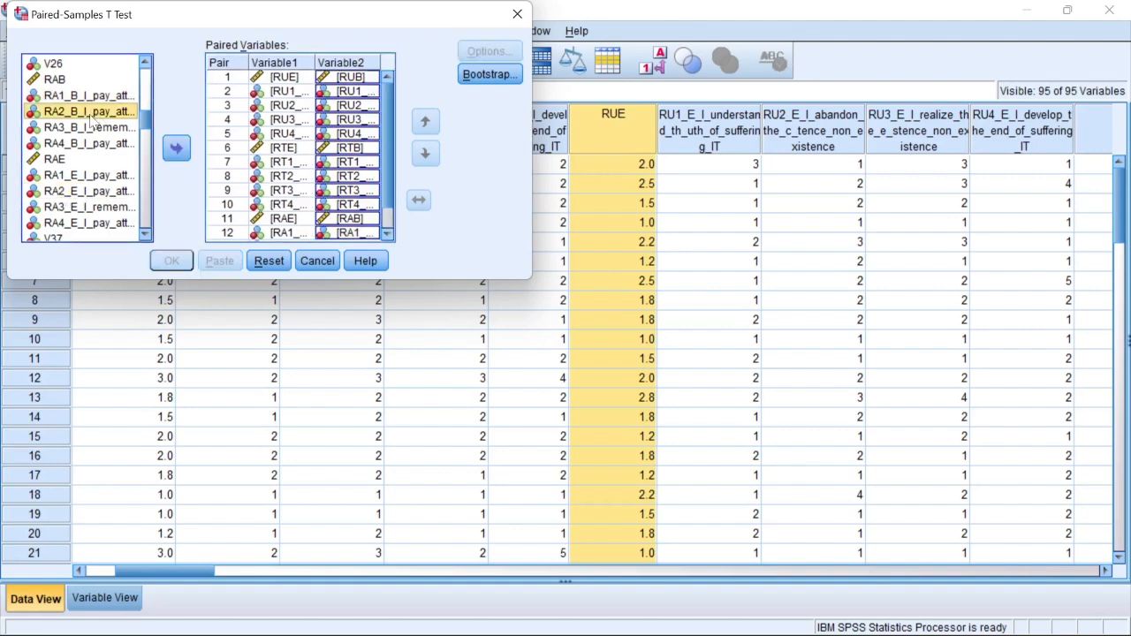
pyautogui.click(176, 148)
# Add Pairs 14 and 15, matching the RA3 and RA4 endline items with their baseline items, and run the paired-samples t-test.
pyautogui.click(73, 209)
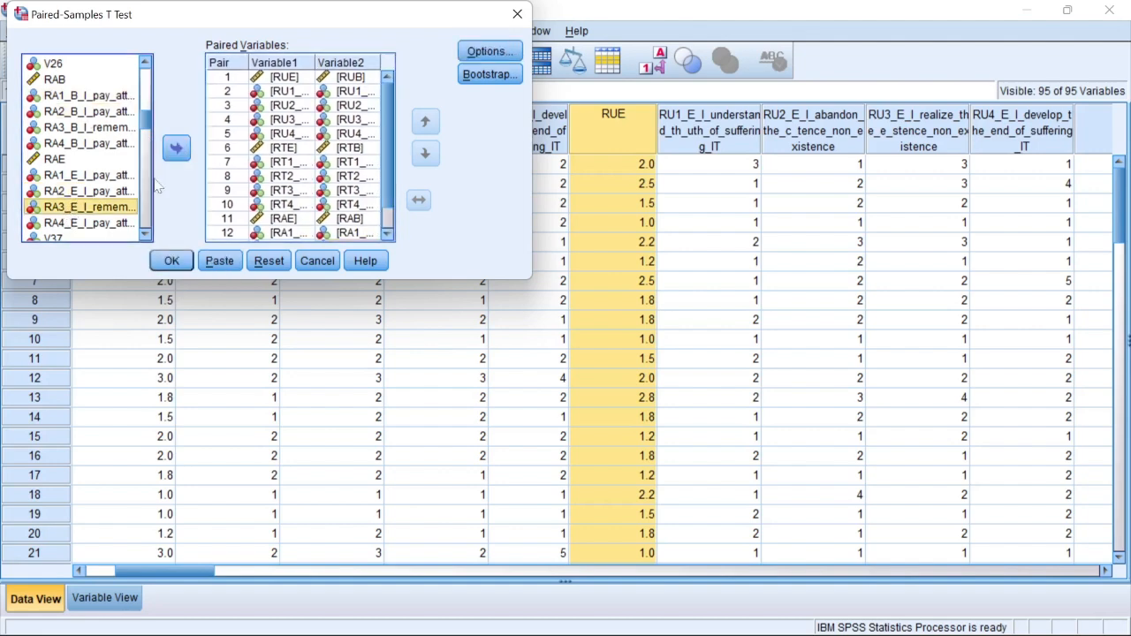
pyautogui.click(176, 148)
pyautogui.click(82, 128)
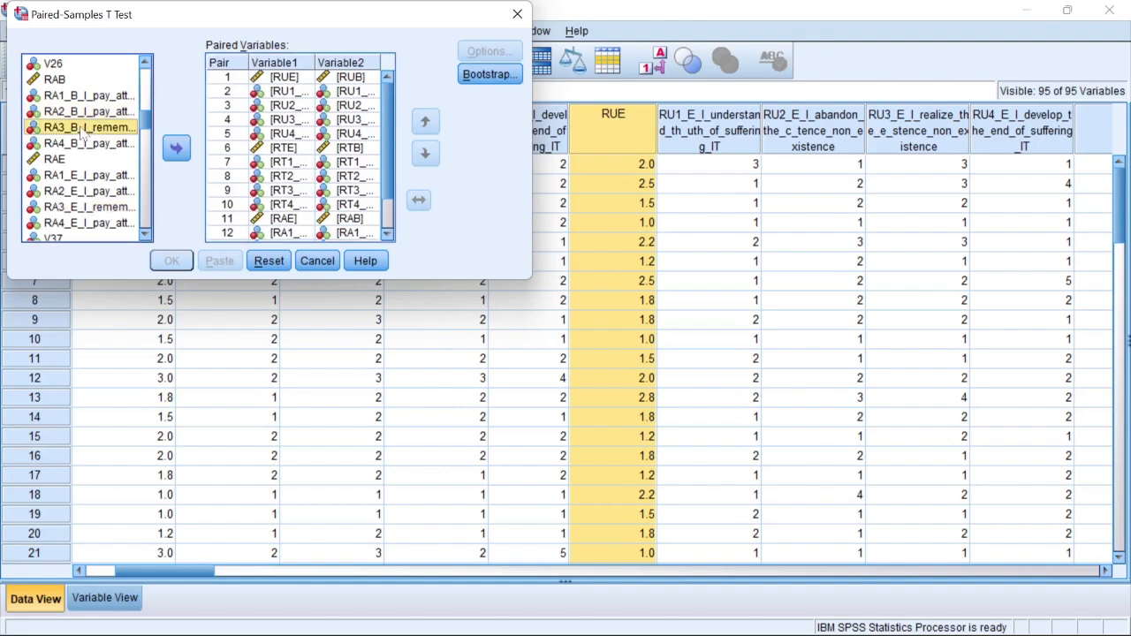
pyautogui.click(176, 148)
pyautogui.click(99, 225)
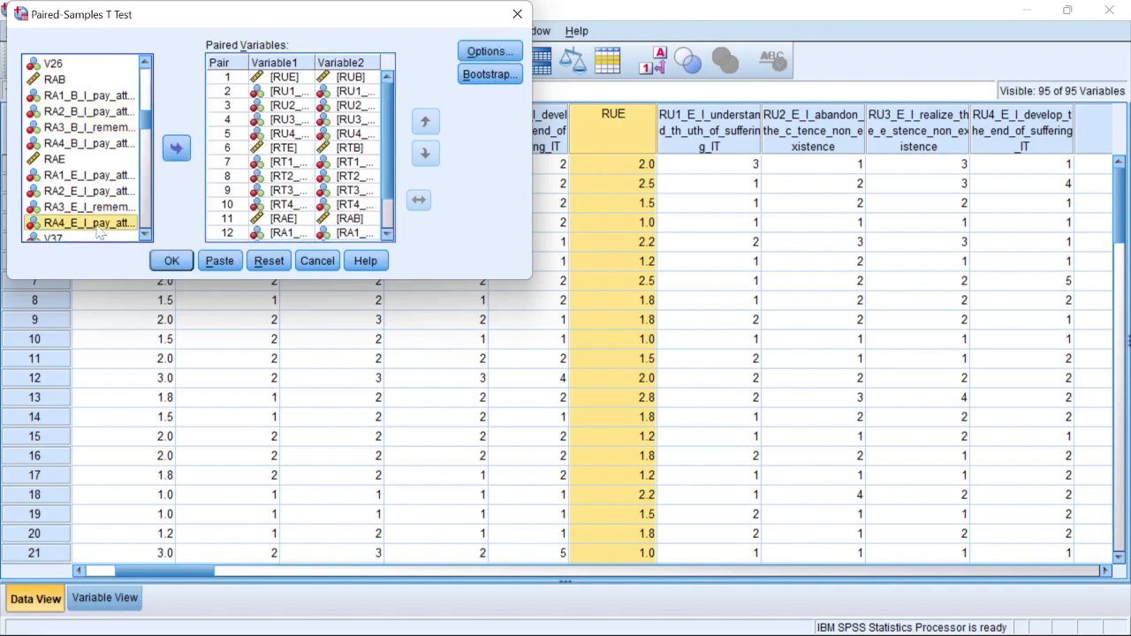
pyautogui.click(176, 149)
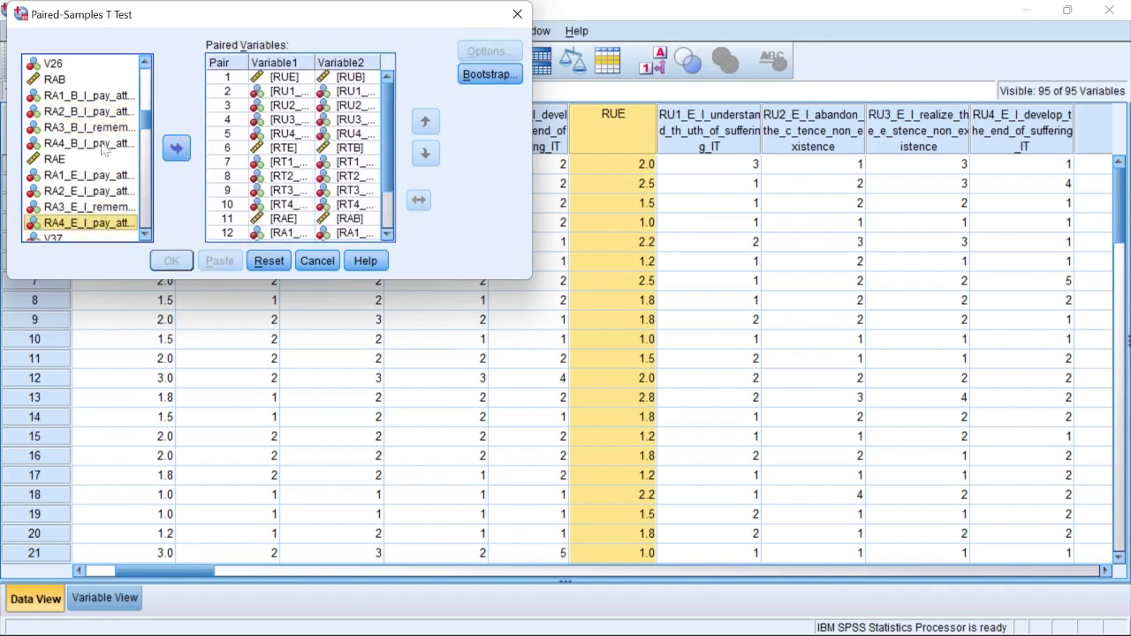
pyautogui.click(108, 143)
pyautogui.click(176, 148)
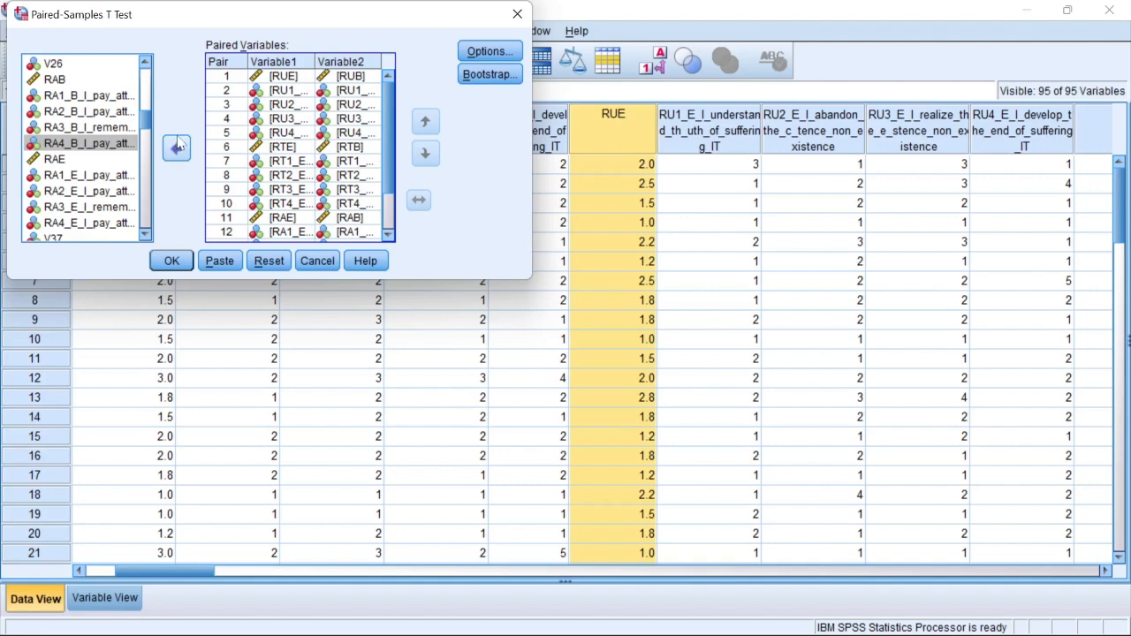
pyautogui.click(171, 261)
pyautogui.click(1067, 14)
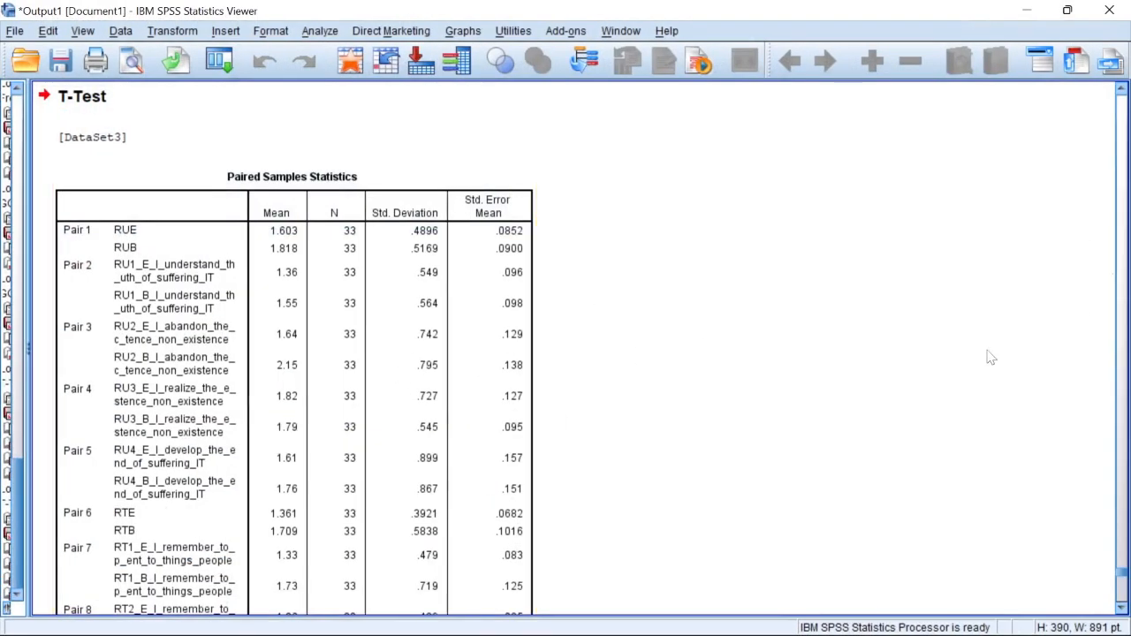
# Examine the paired-samples output, from the correlations through the mean differences and two-tailed significance of every pair.
pyautogui.scroll(-15, 989, 357)
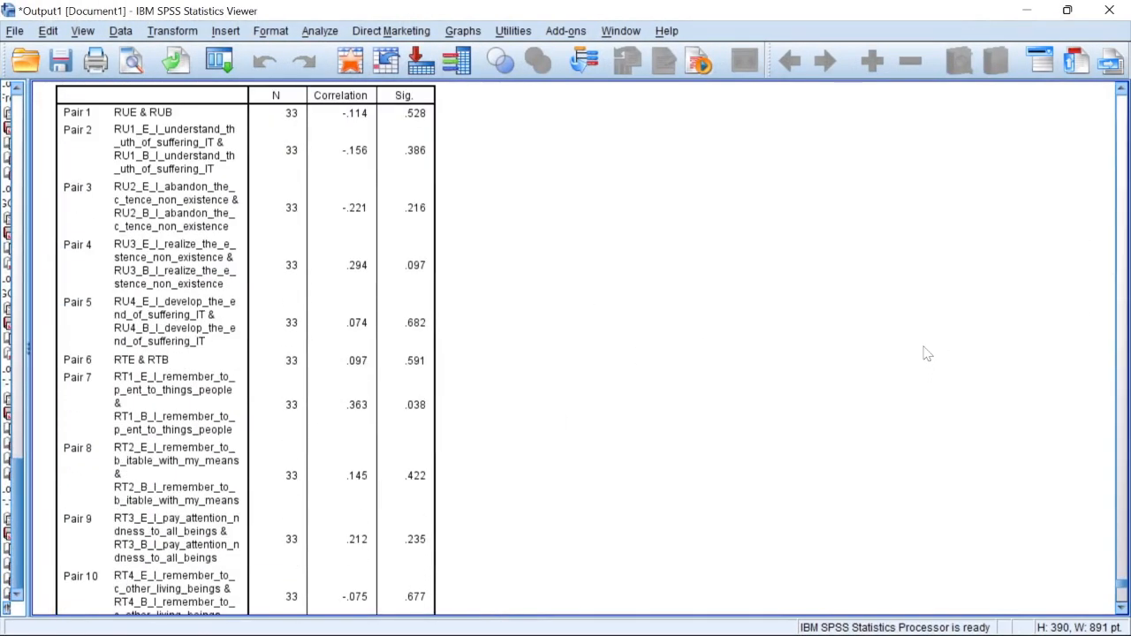
pyautogui.scroll(2, 910, 360)
pyautogui.scroll(-1, 221, 344)
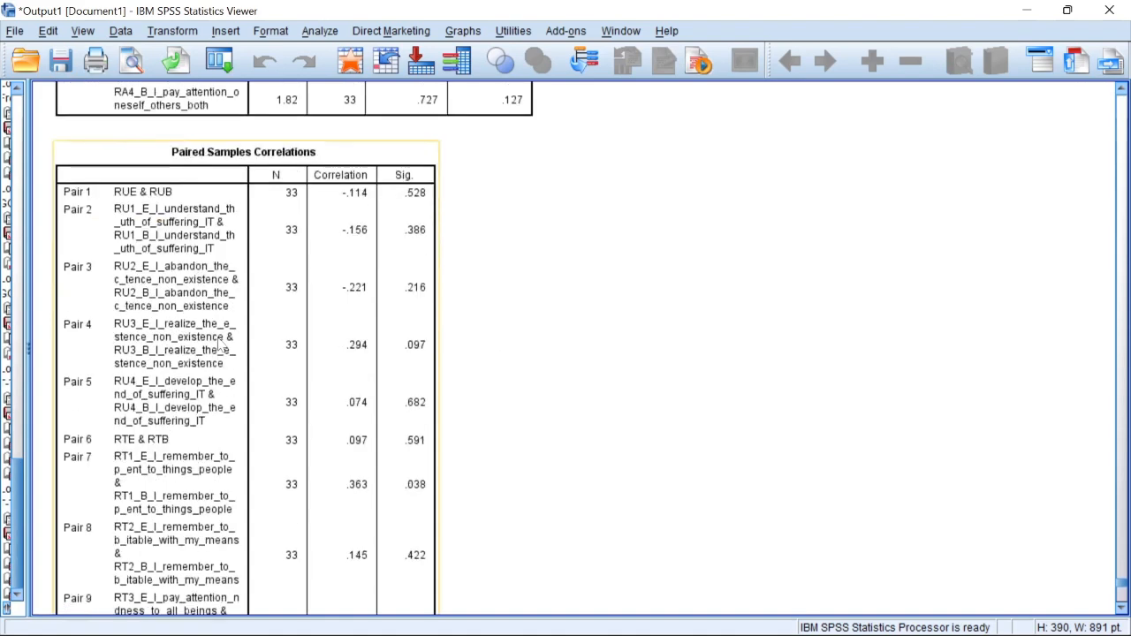
pyautogui.scroll(-3, 221, 345)
pyautogui.scroll(-13, 275, 371)
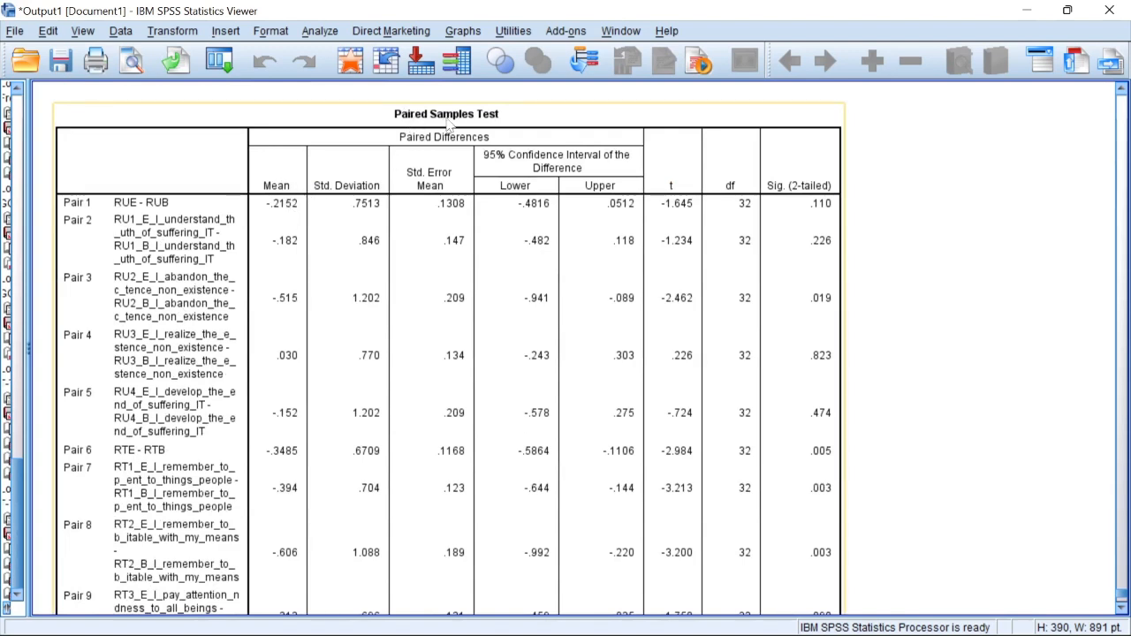
pyautogui.scroll(-1, 274, 193)
pyautogui.click(304, 190)
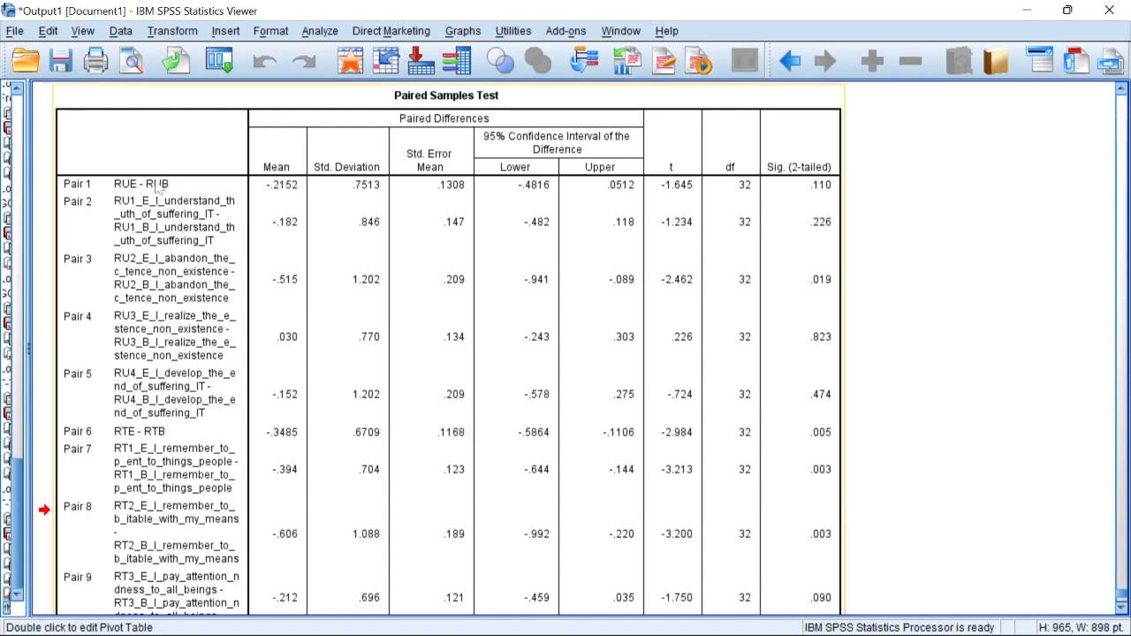
pyautogui.scroll(-8, 126, 458)
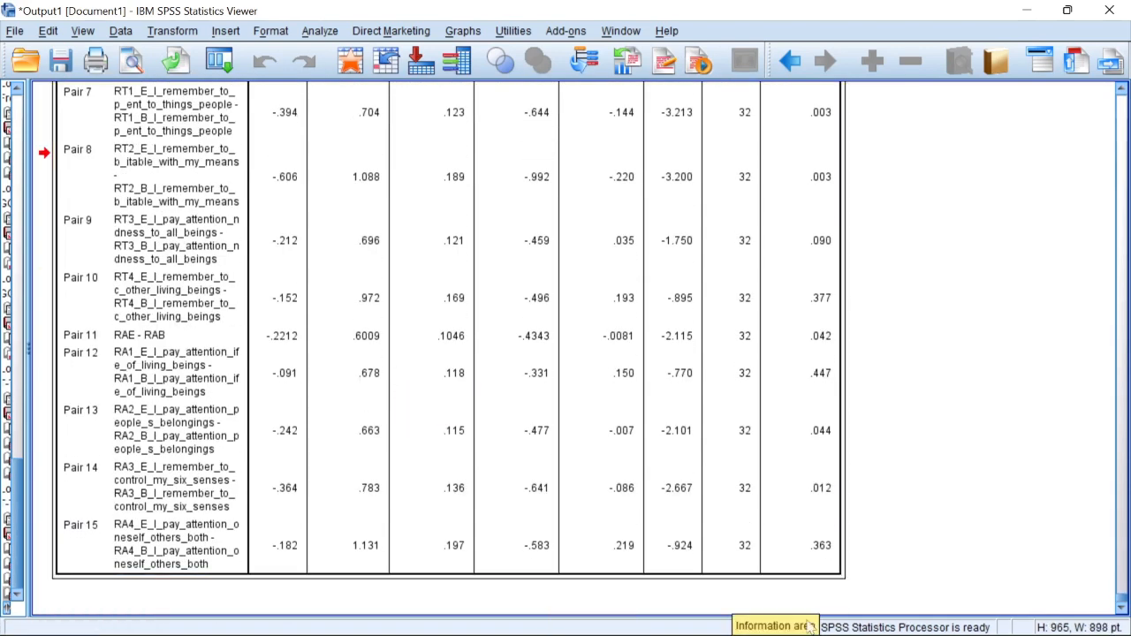
# Switch to the Project Write Up document in Word and review Table 22 on Right Speech and Table 23 on Right Action.
pyautogui.moveTo(755, 629)
pyautogui.click(621, 616)
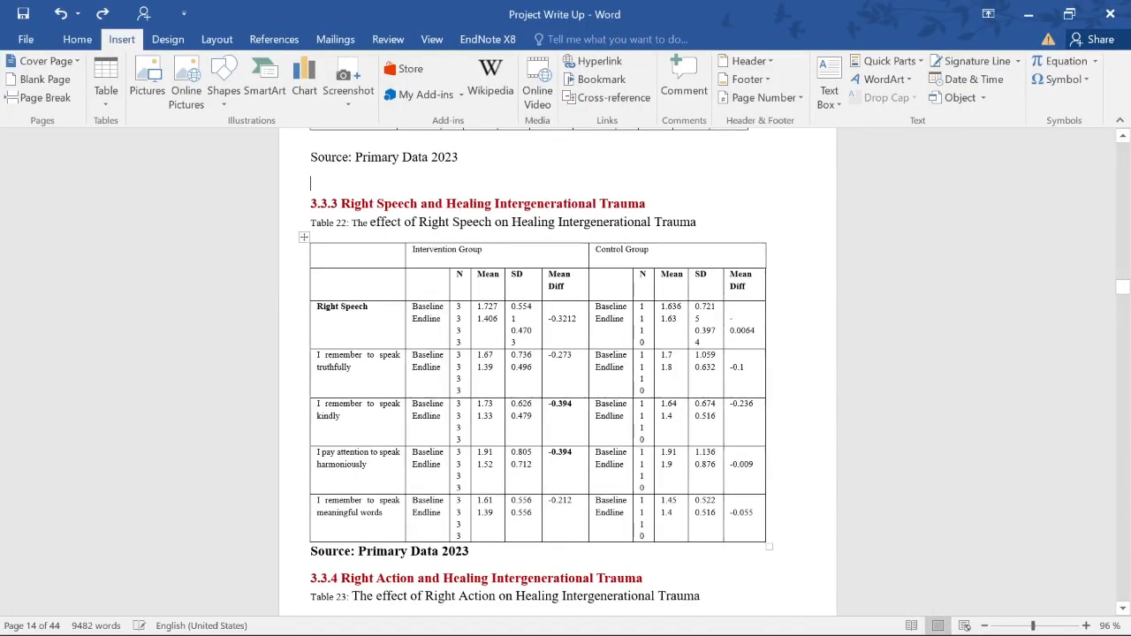
pyautogui.moveTo(364, 284); pyautogui.dragTo(565, 521)
pyautogui.scroll(-5, 565, 521)
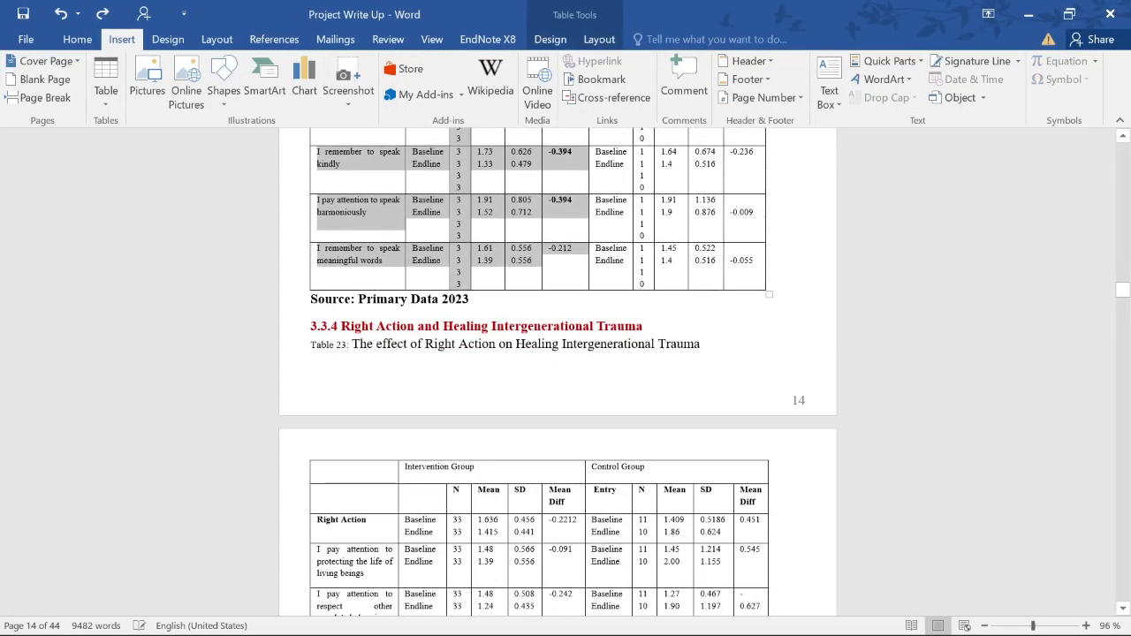
# Review the intervention-group figures in Table 23 on Right Action and Table 24 on Right Livelihood.
pyautogui.scroll(-1, 530, 354)
pyautogui.click(512, 300)
pyautogui.scroll(-4, 494, 318)
pyautogui.moveTo(361, 299); pyautogui.dragTo(563, 483)
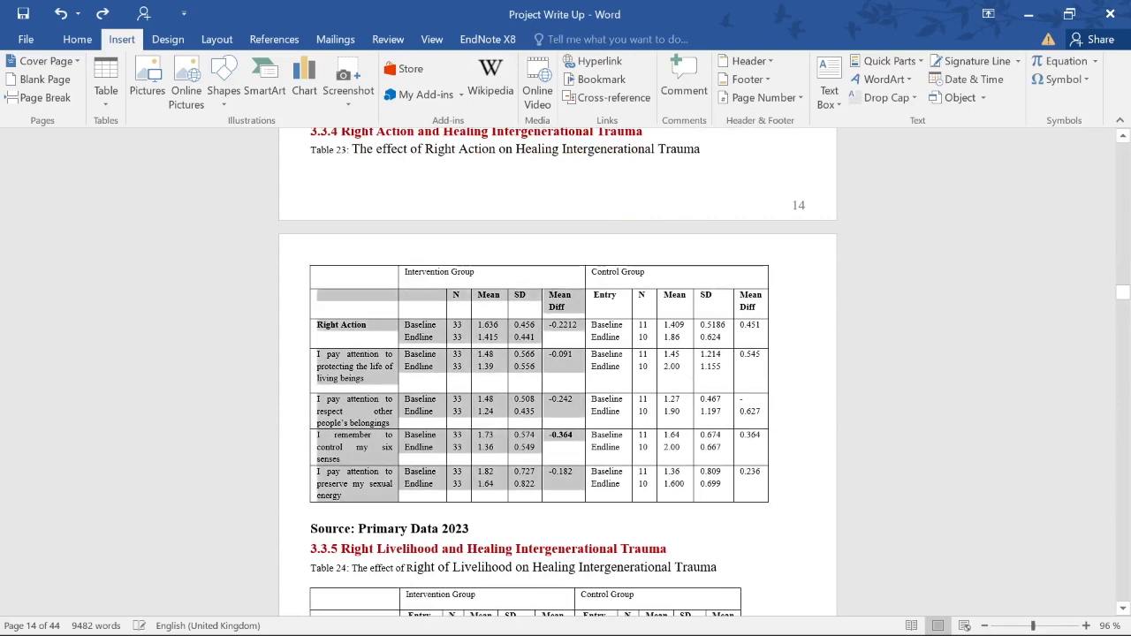
pyautogui.scroll(-5, 563, 483)
pyautogui.moveTo(357, 447); pyautogui.dragTo(548, 594)
pyautogui.scroll(-2, 548, 583)
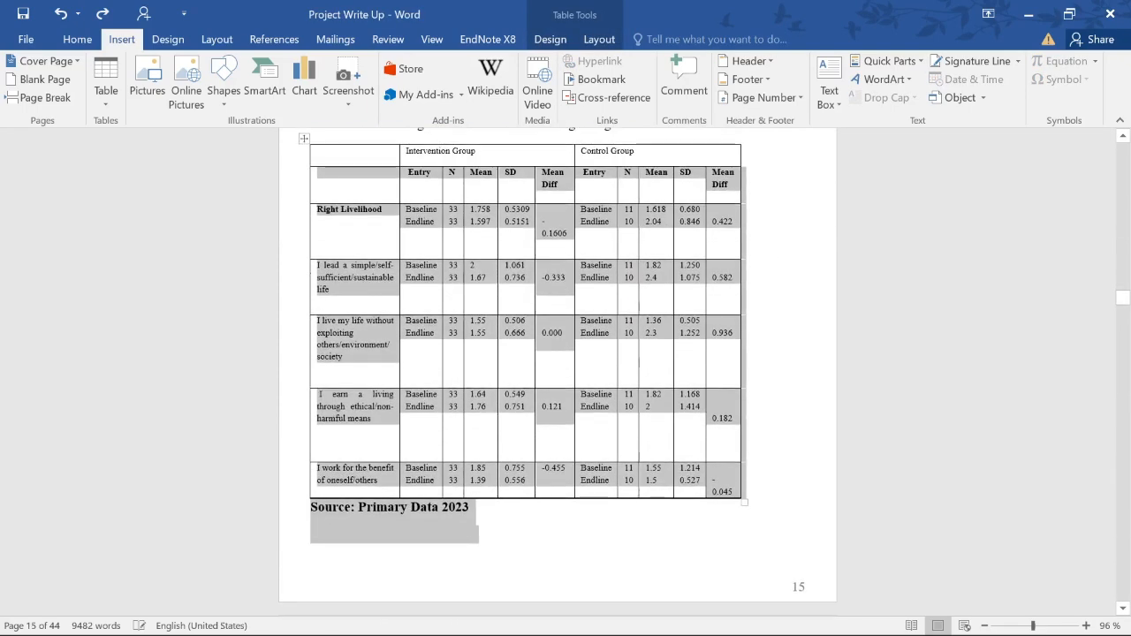
pyautogui.scroll(2, 557, 371)
pyautogui.scroll(-10, 556, 371)
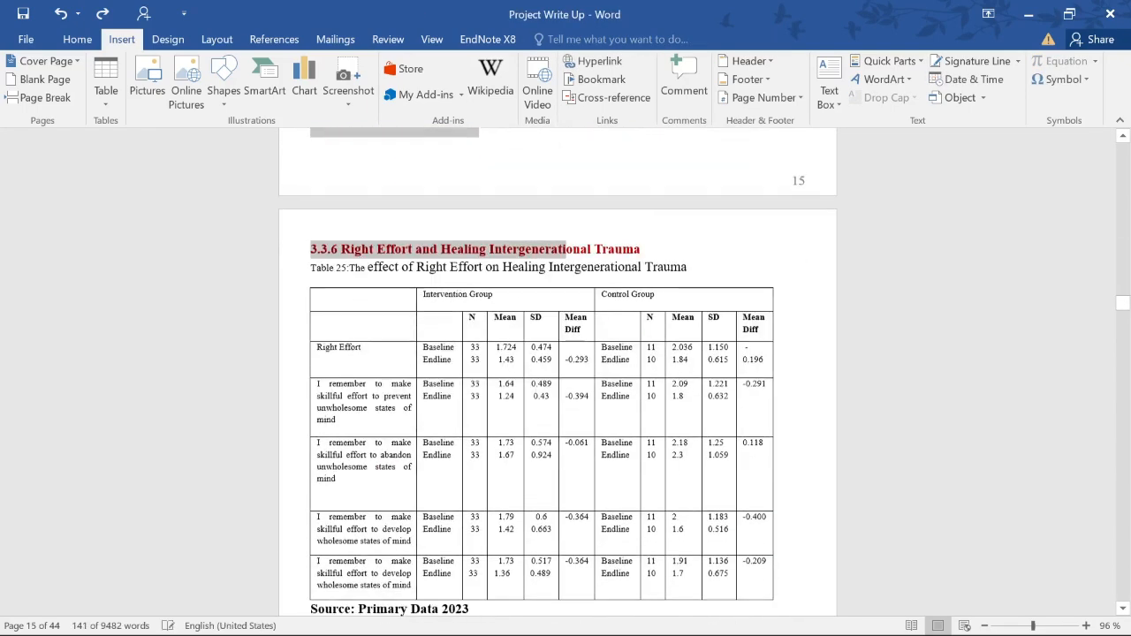
# Check Table 25 on Right Effort, then go back to the intervention-group columns of Table 24.
pyautogui.click(397, 288)
pyautogui.moveTo(342, 251); pyautogui.dragTo(396, 269)
pyautogui.click(419, 305)
pyautogui.scroll(3, 420, 307)
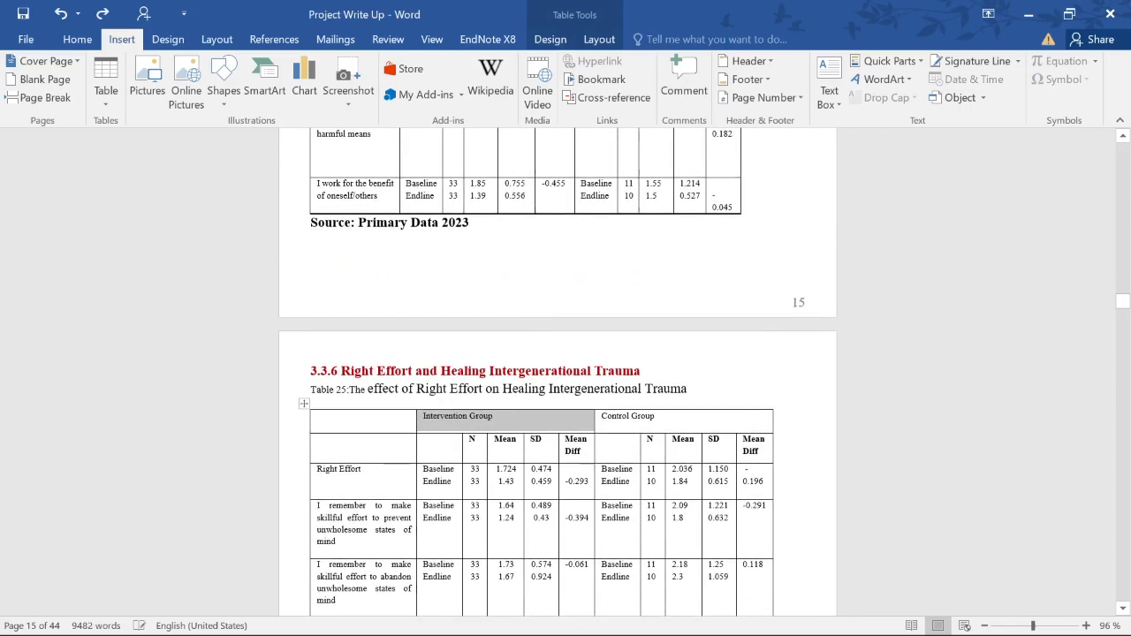
pyautogui.scroll(8, 557, 371)
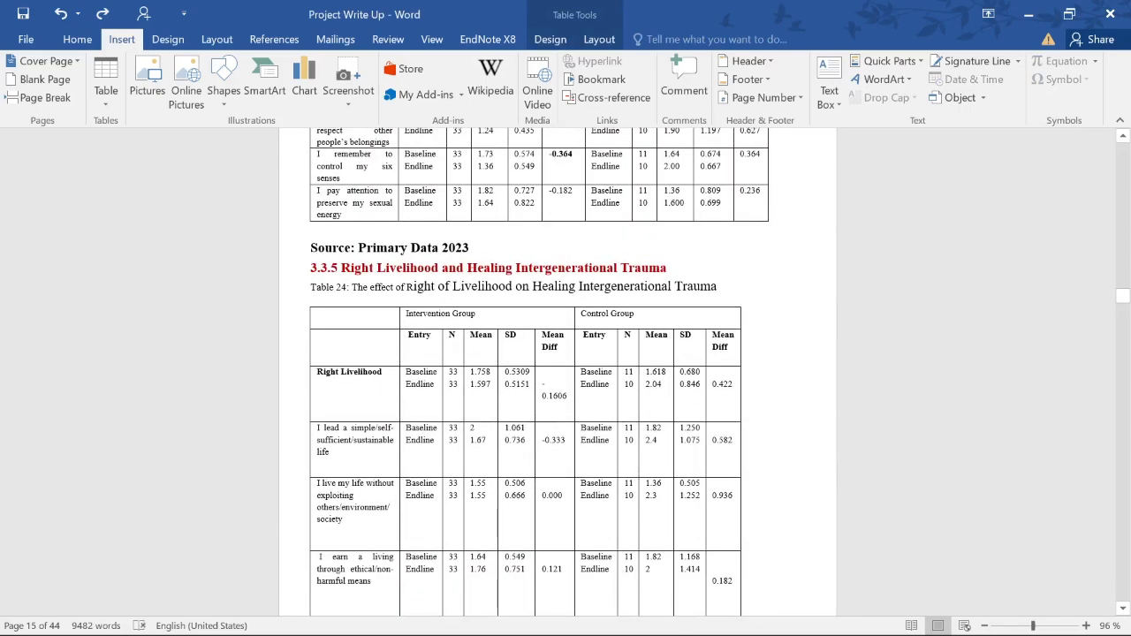
pyautogui.moveTo(442, 315); pyautogui.dragTo(554, 499)
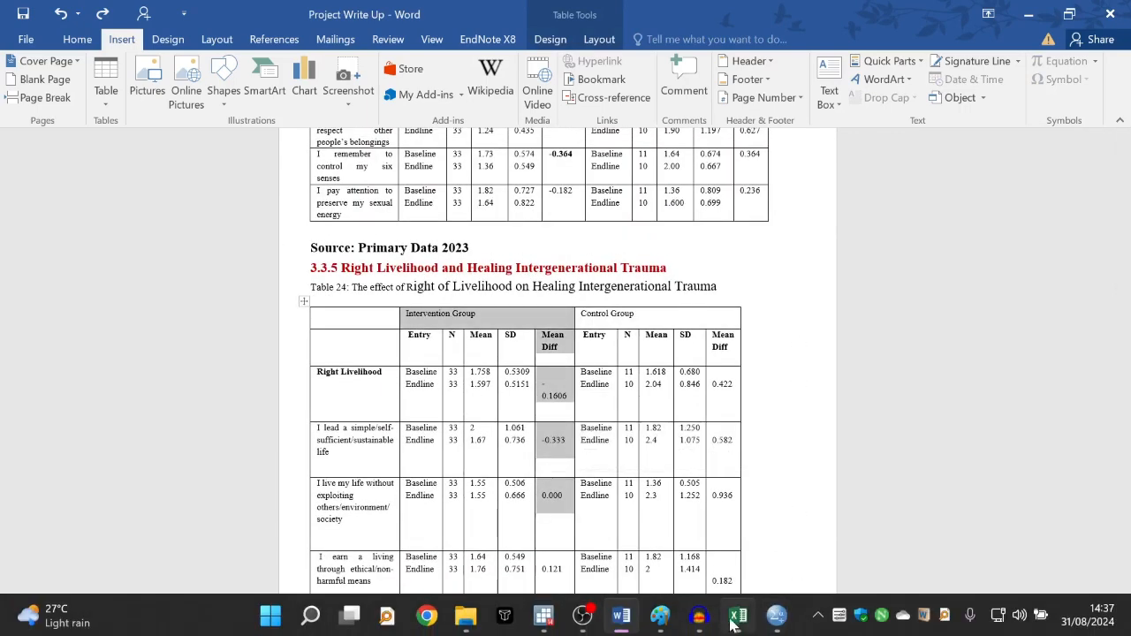
# Switch to the Datasets SPSS workbook in Excel and examine the baseline and endline columns on the RM Cont sheet.
pyautogui.click(737, 616)
pyautogui.click(440, 428)
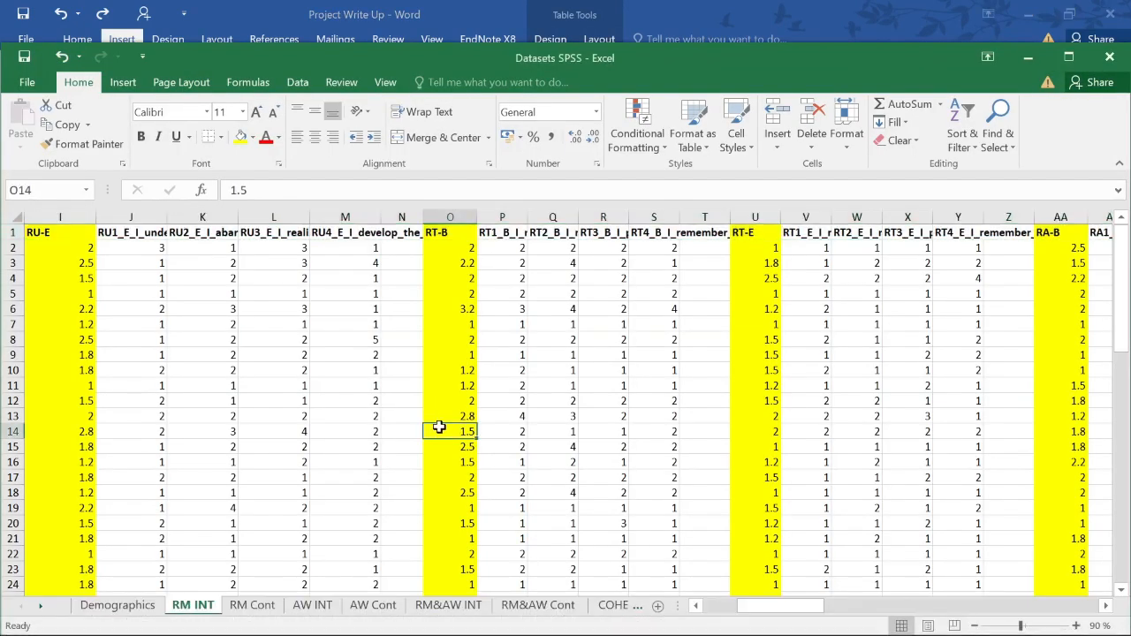
pyautogui.click(252, 607)
pyautogui.click(200, 444)
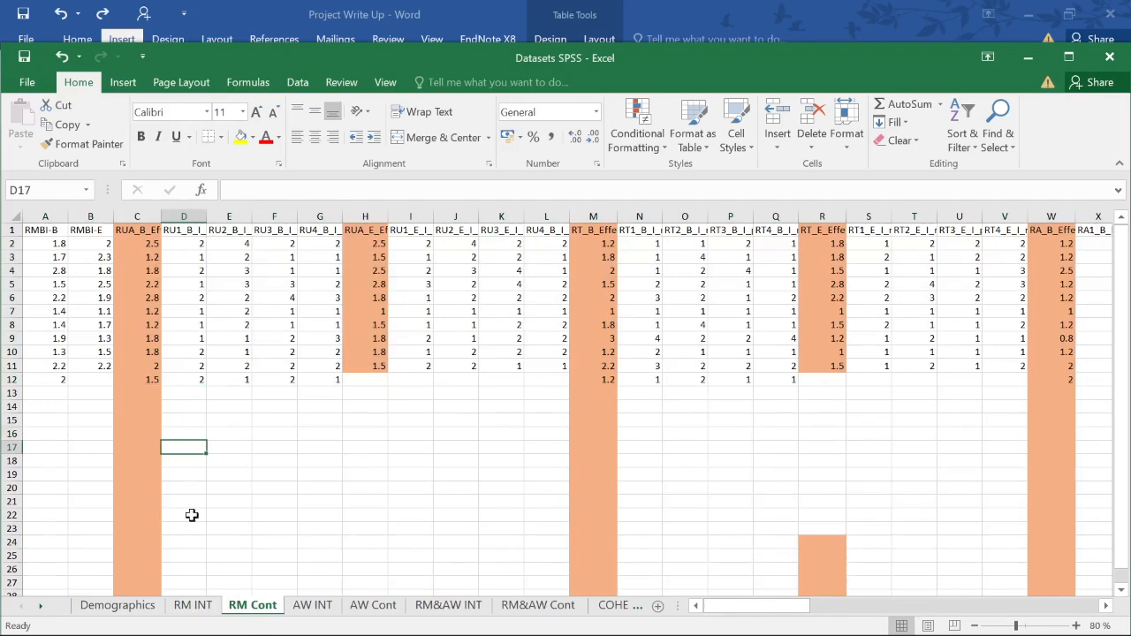
pyautogui.click(40, 230)
pyautogui.click(408, 230)
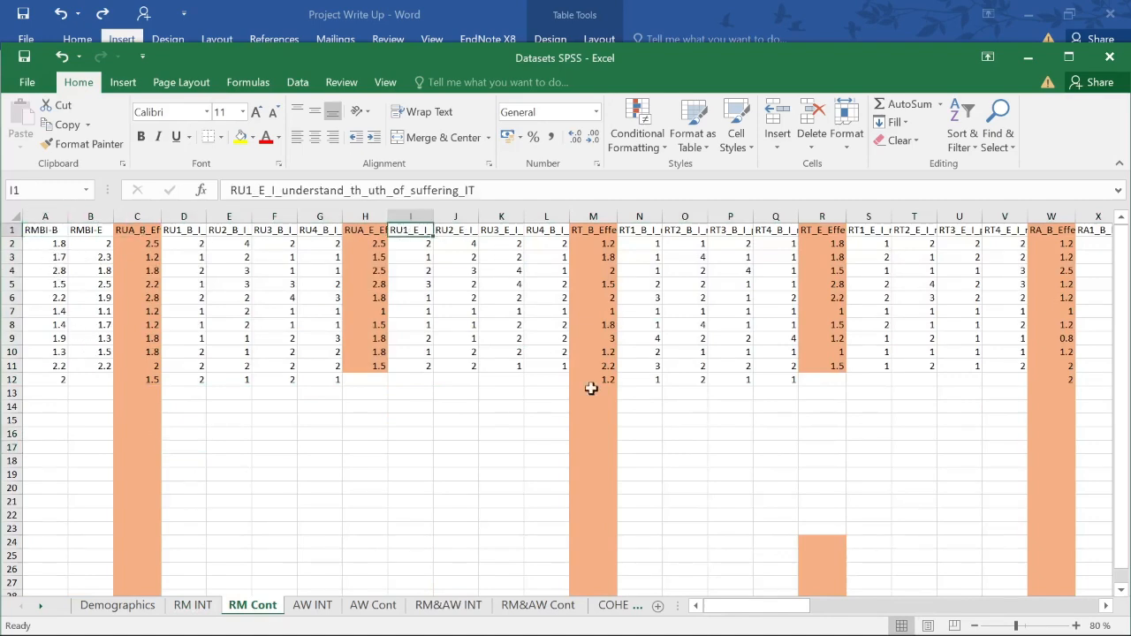
pyautogui.moveTo(754, 608); pyautogui.dragTo(1014, 605)
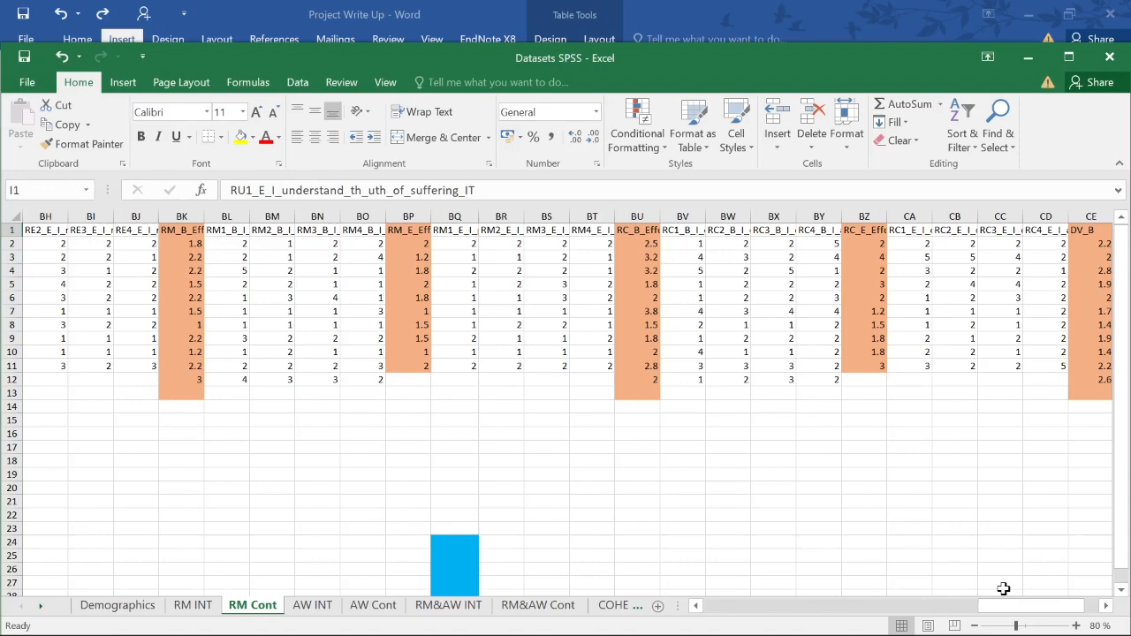
# Compare the RM INT and RM Cont sheets, then open AW INT and inspect the full AP_B header in C1.
pyautogui.click(199, 608)
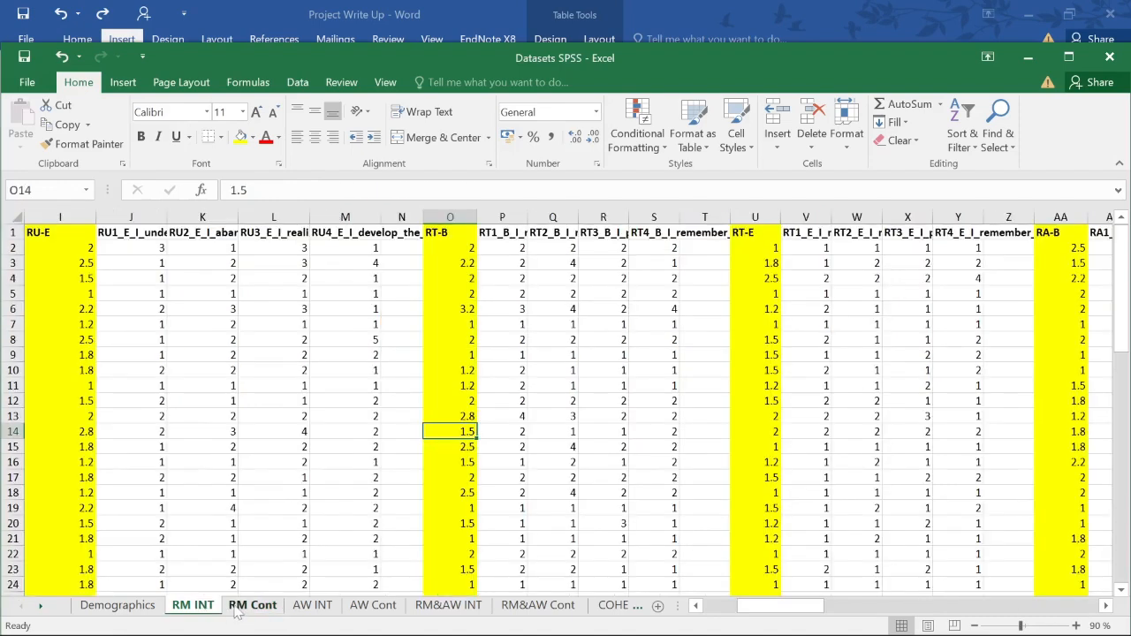
pyautogui.click(237, 608)
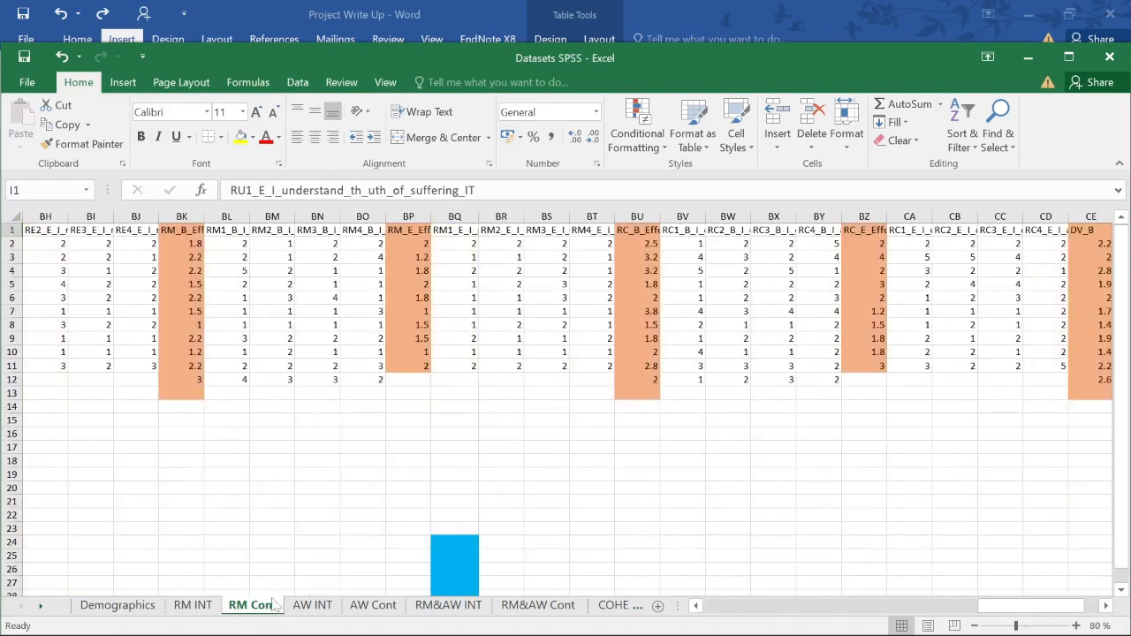
pyautogui.click(323, 613)
pyautogui.moveTo(990, 606); pyautogui.dragTo(696, 607)
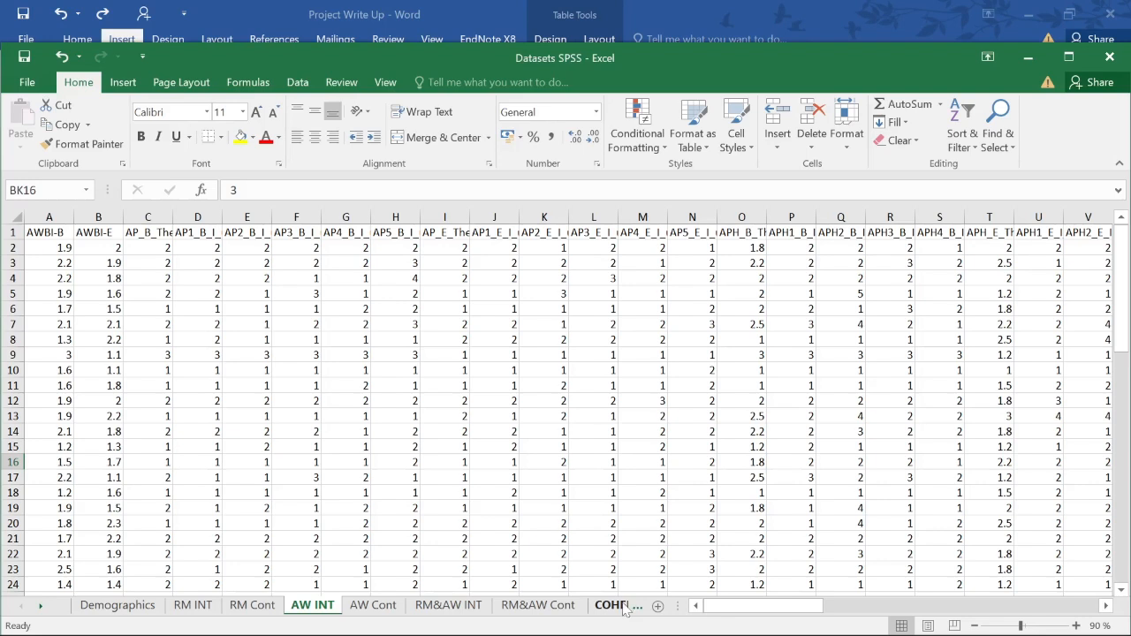
pyautogui.click(157, 232)
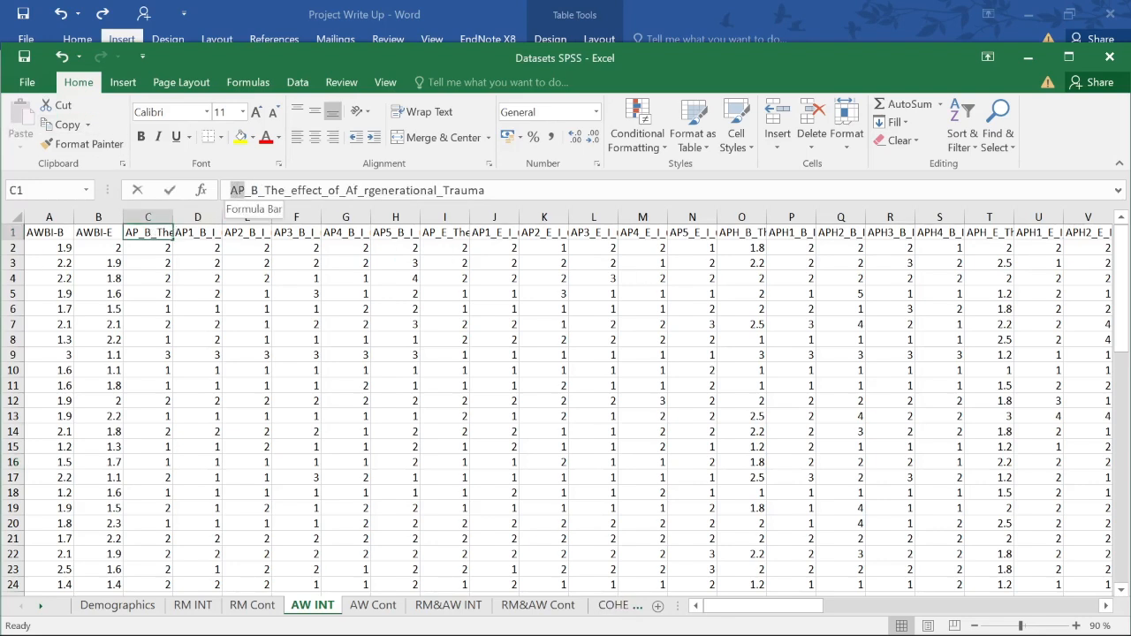
pyautogui.click(237, 190)
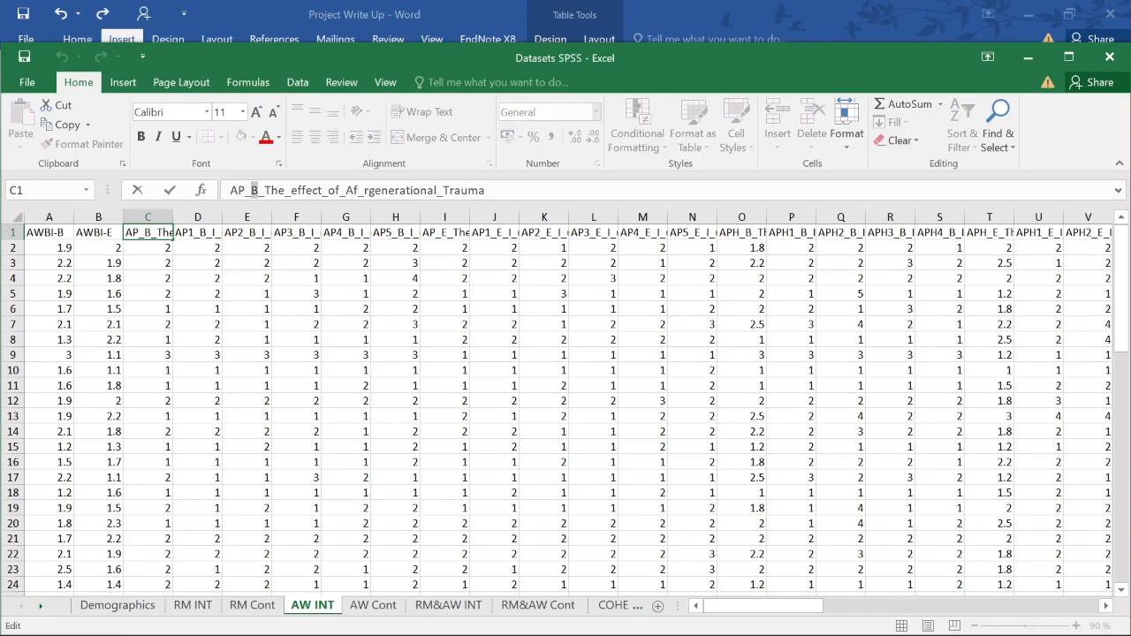
# Fill the AP_B column C yellow and the AP_E column I green, with red text in both.
pyautogui.click(148, 217)
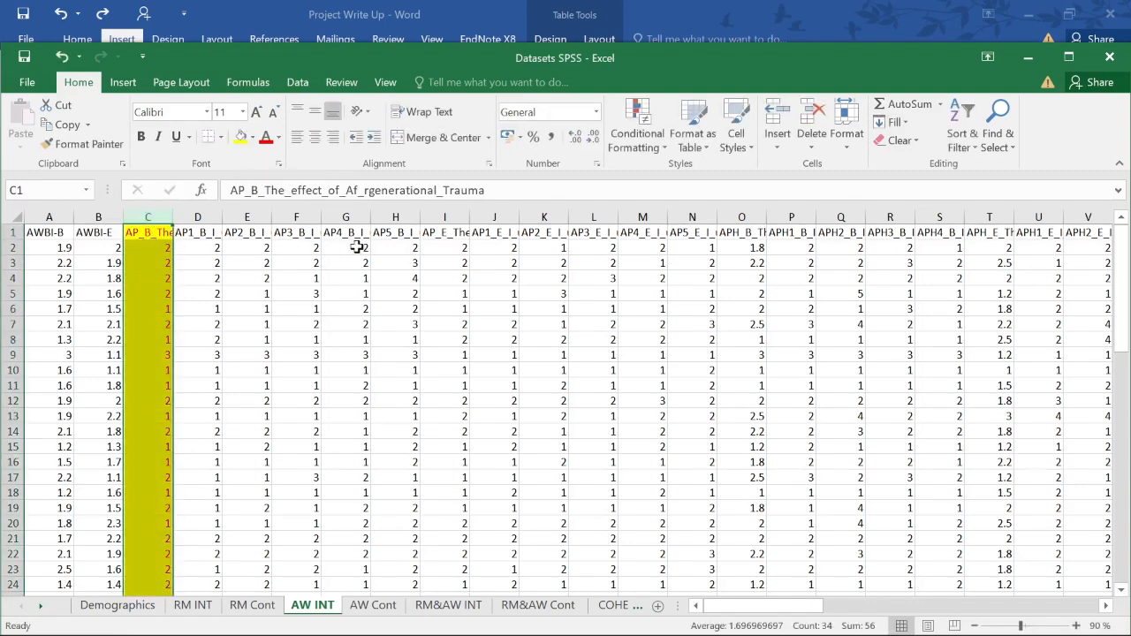
pyautogui.click(446, 219)
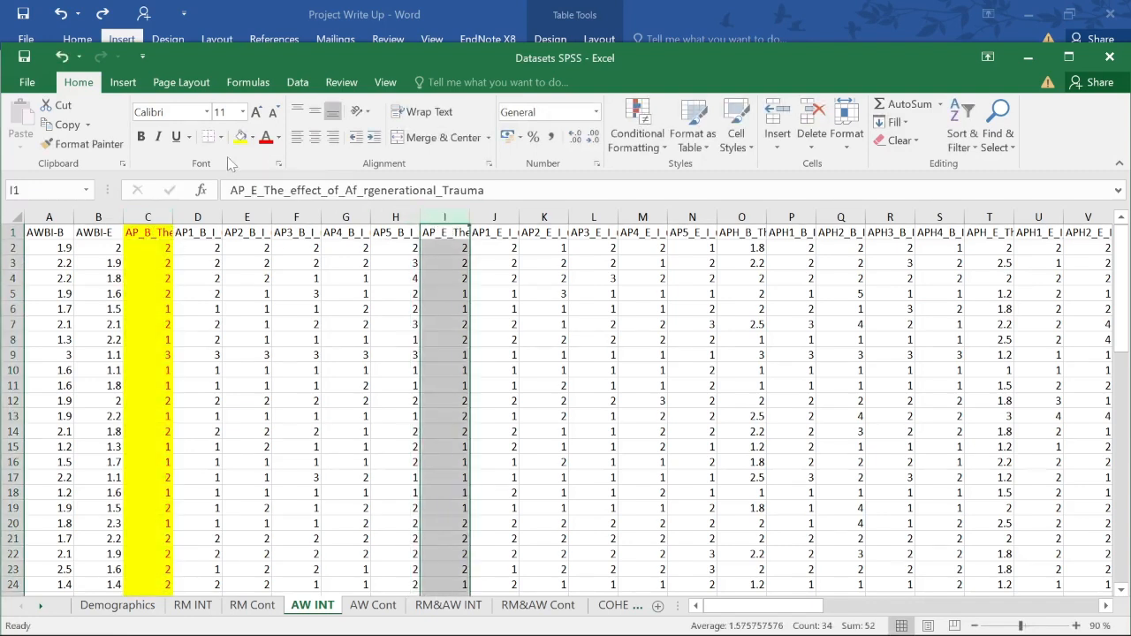
pyautogui.click(253, 137)
pyautogui.click(307, 266)
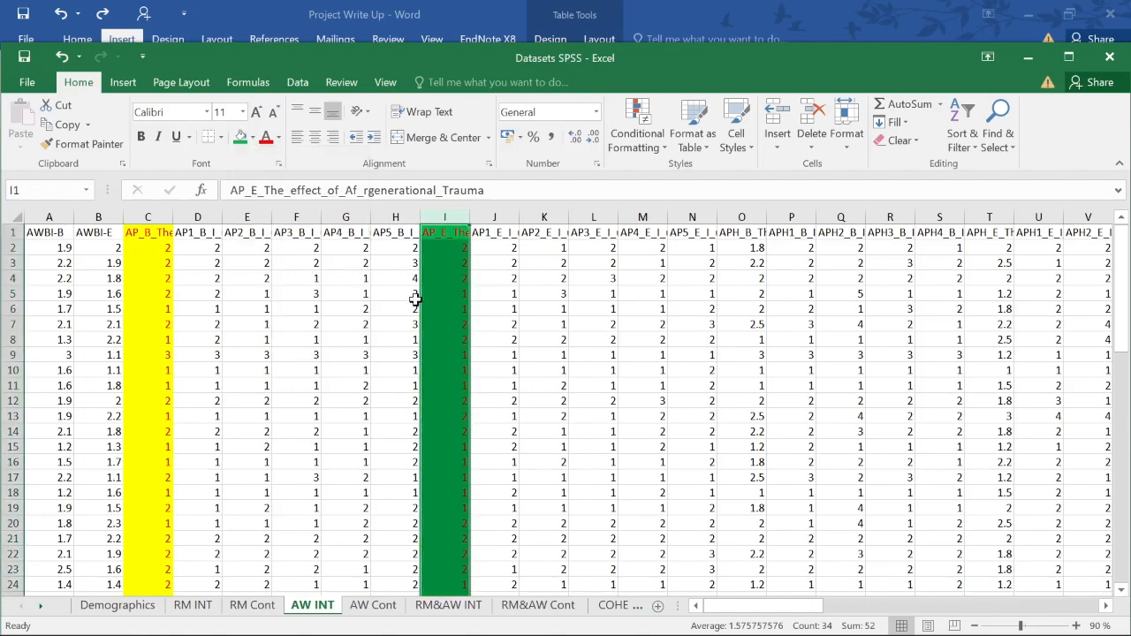
pyautogui.click(445, 278)
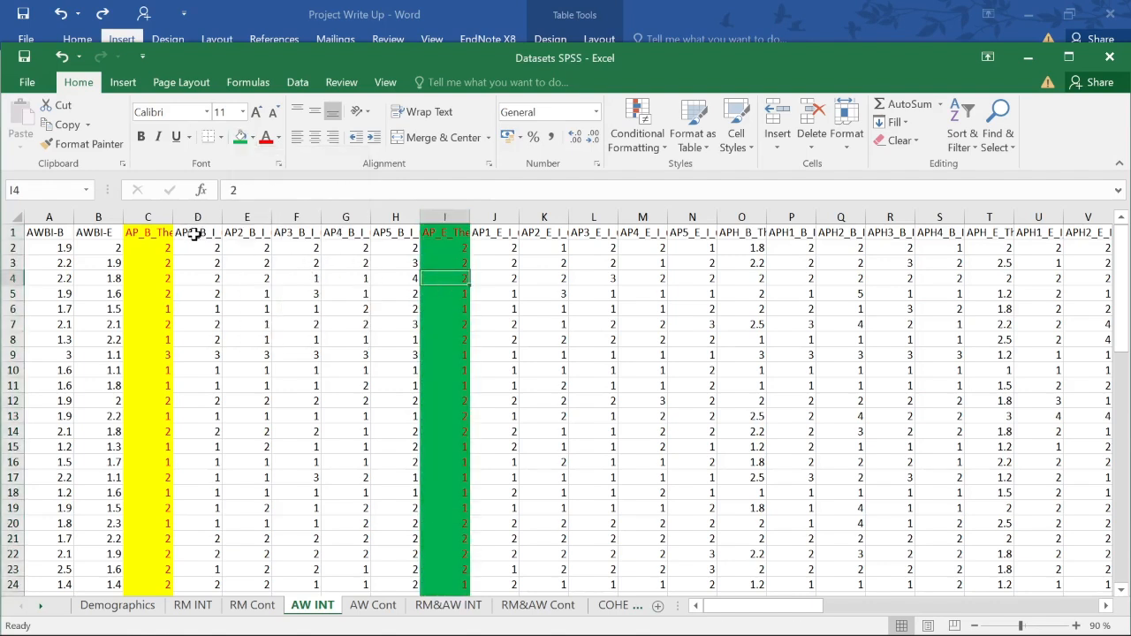
# Inspect the AP1 to AP5 baseline item headers and highlight the baseline and endline item columns in turn.
pyautogui.click(194, 233)
pyautogui.click(244, 233)
pyautogui.click(296, 233)
pyautogui.click(344, 233)
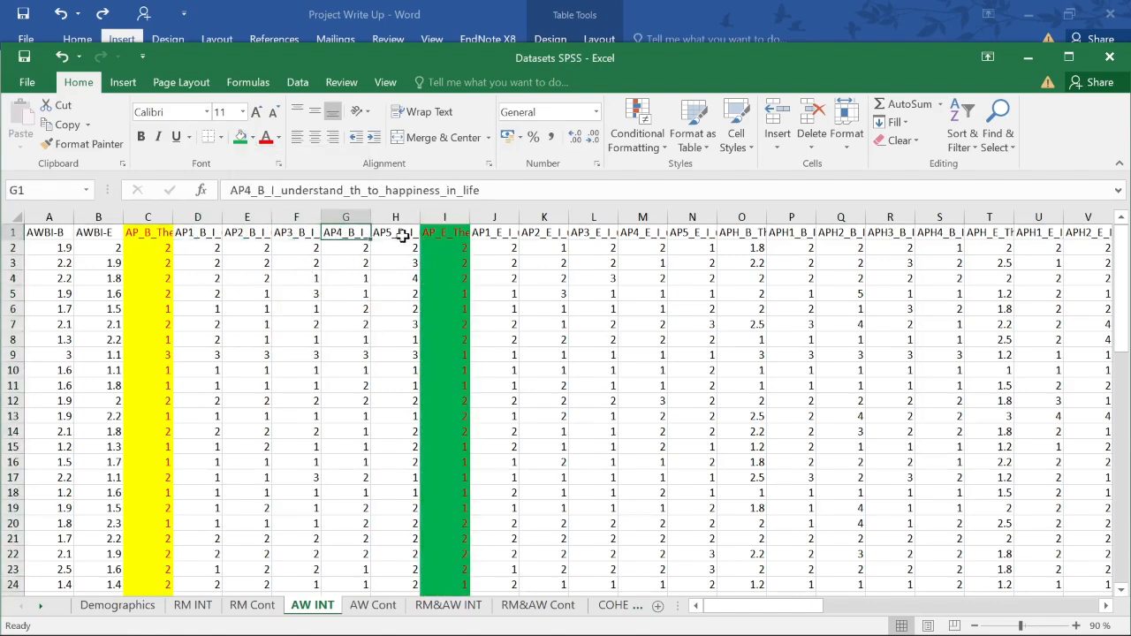
pyautogui.click(404, 234)
pyautogui.moveTo(189, 216); pyautogui.dragTo(395, 220)
pyautogui.click(143, 217)
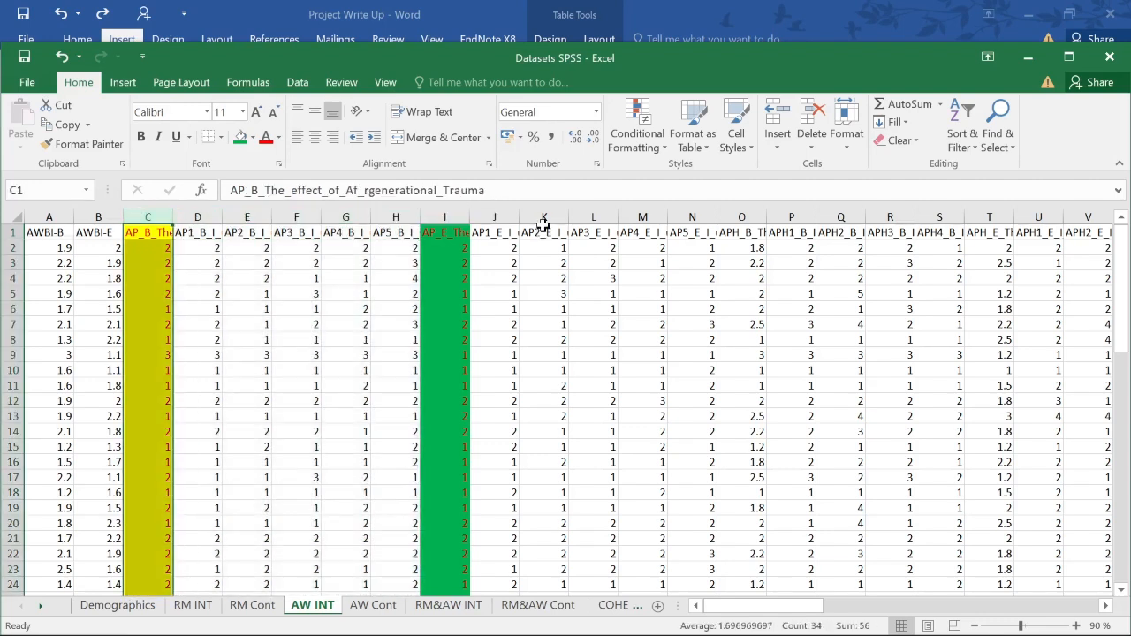
pyautogui.moveTo(496, 217); pyautogui.dragTo(689, 237)
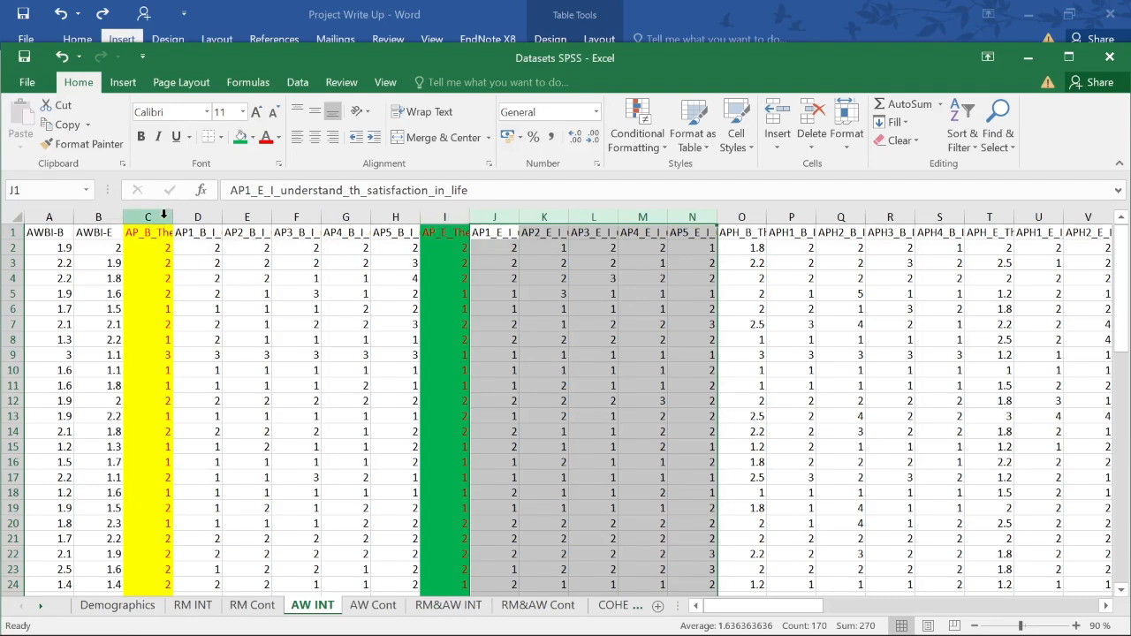
# Trace how the AP endline columns pair with their baseline columns, then look over the remaining AW INT columns through ENTRY.
pyautogui.click(437, 216)
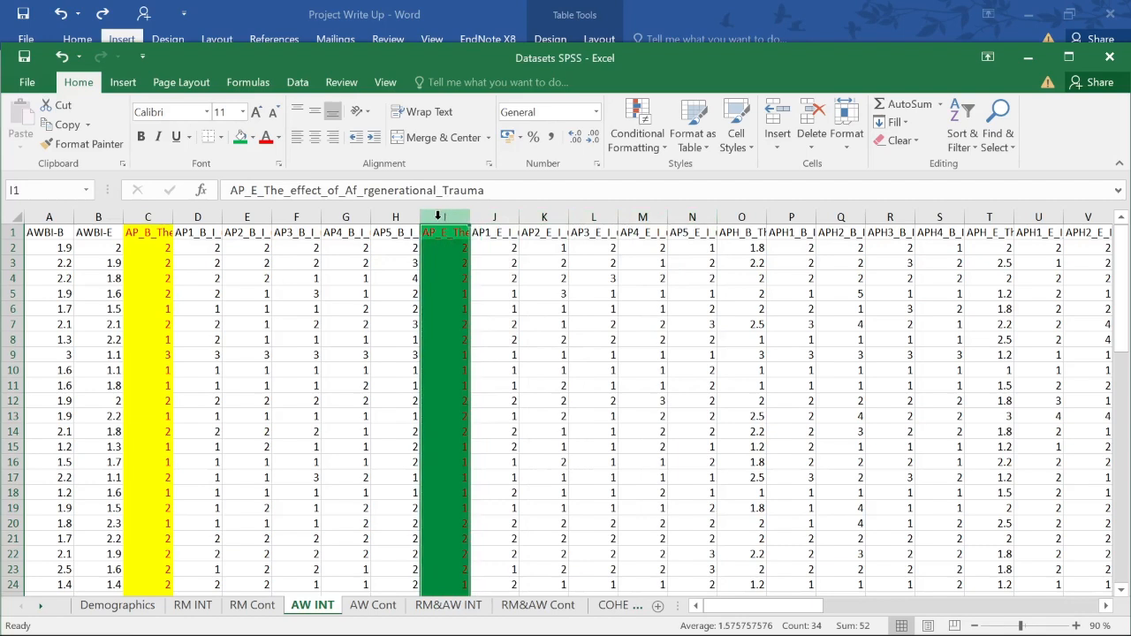
pyautogui.click(152, 216)
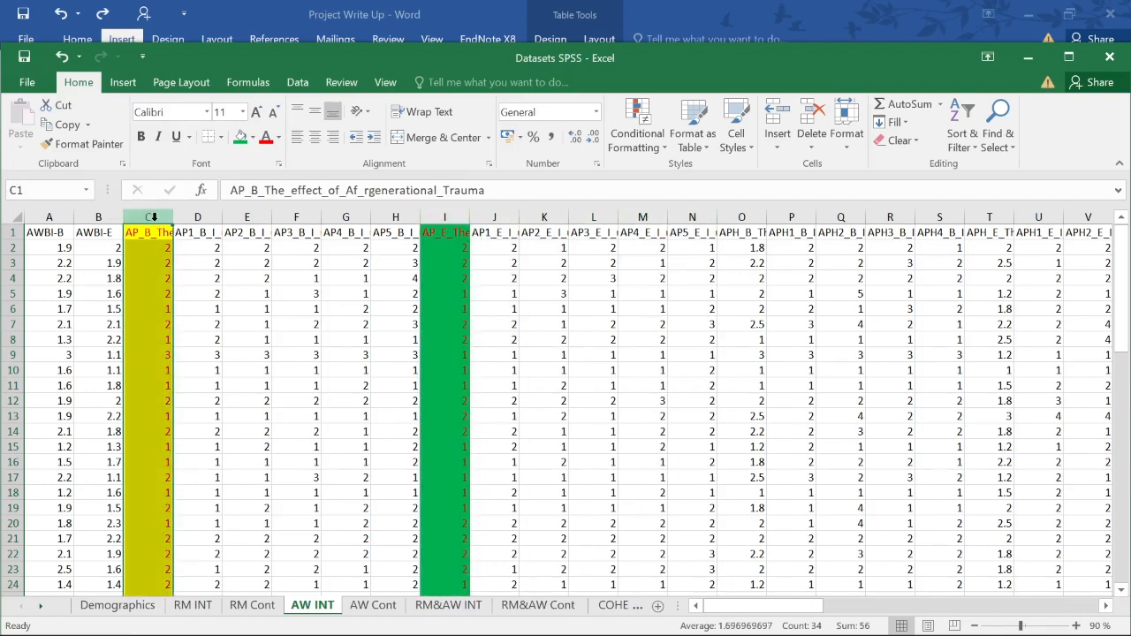
pyautogui.click(493, 217)
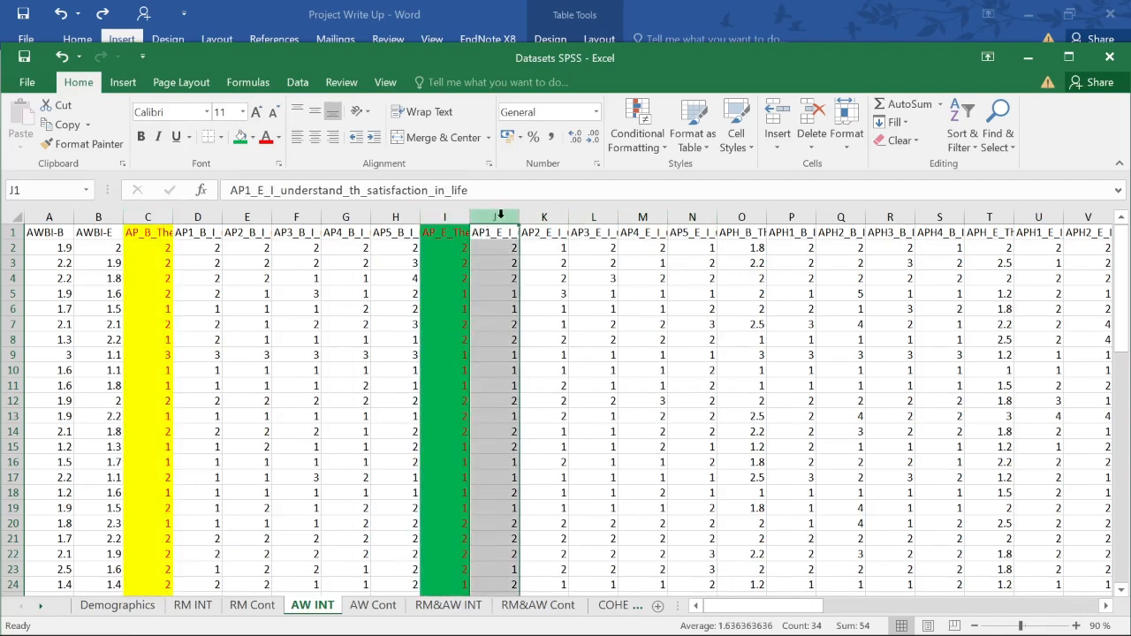
pyautogui.click(212, 217)
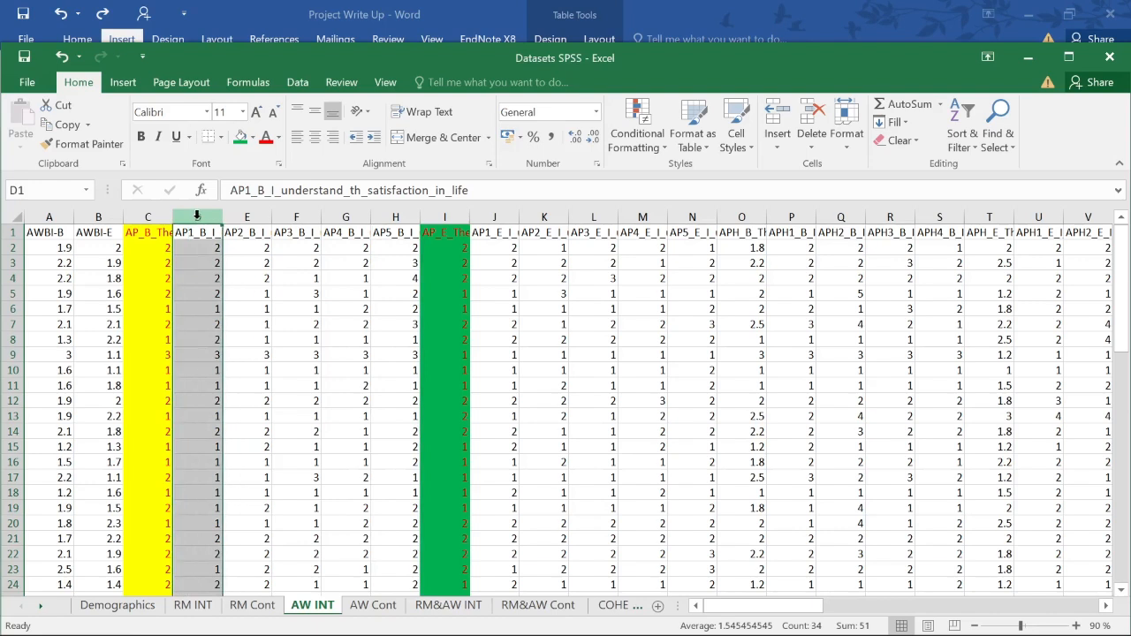
pyautogui.click(590, 218)
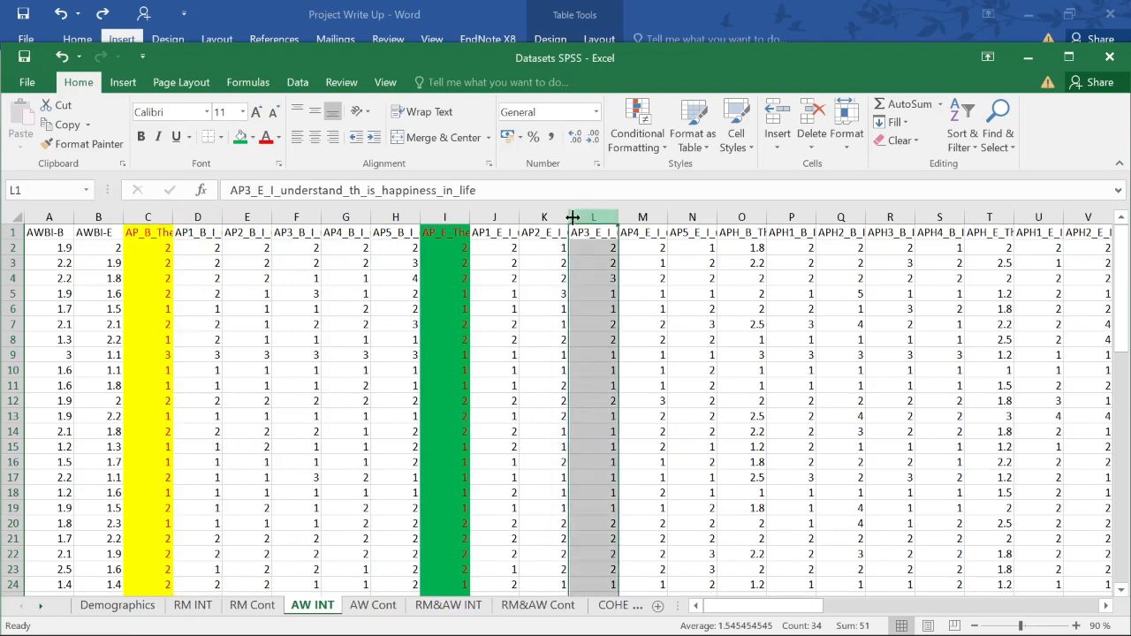
pyautogui.click(296, 217)
pyautogui.click(634, 217)
pyautogui.click(399, 219)
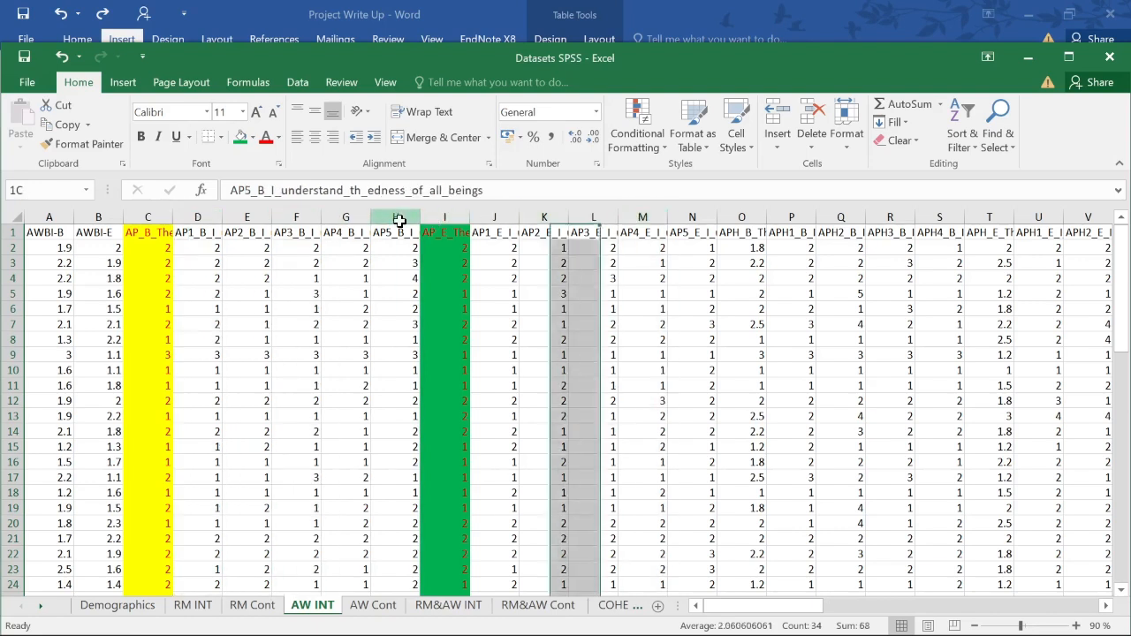
pyautogui.click(721, 228)
pyautogui.click(395, 231)
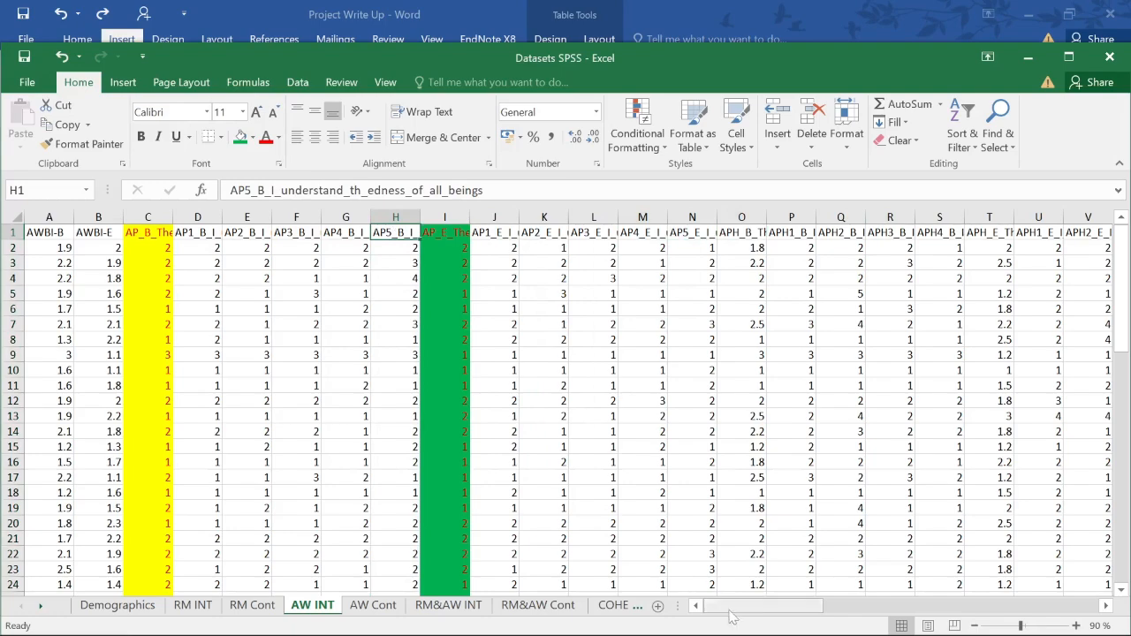
pyautogui.moveTo(734, 616); pyautogui.dragTo(1009, 618)
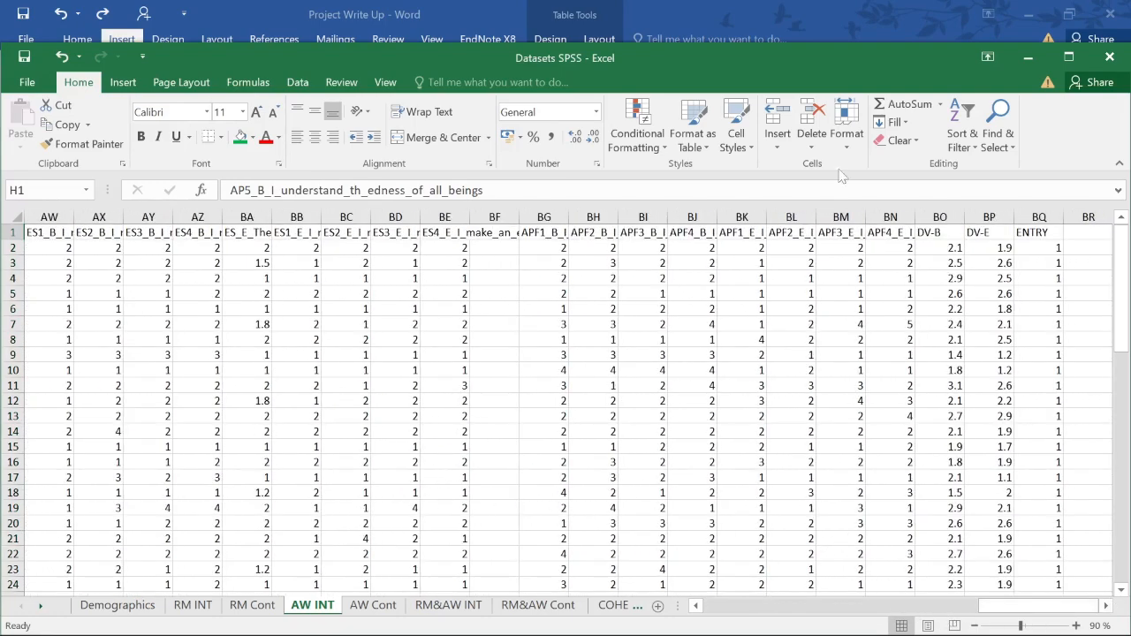
# Return to the Project Write Up document and review Table 24 and the Right Mindfulness standard deviations in Table 26.
pyautogui.click(1027, 56)
pyautogui.click(467, 400)
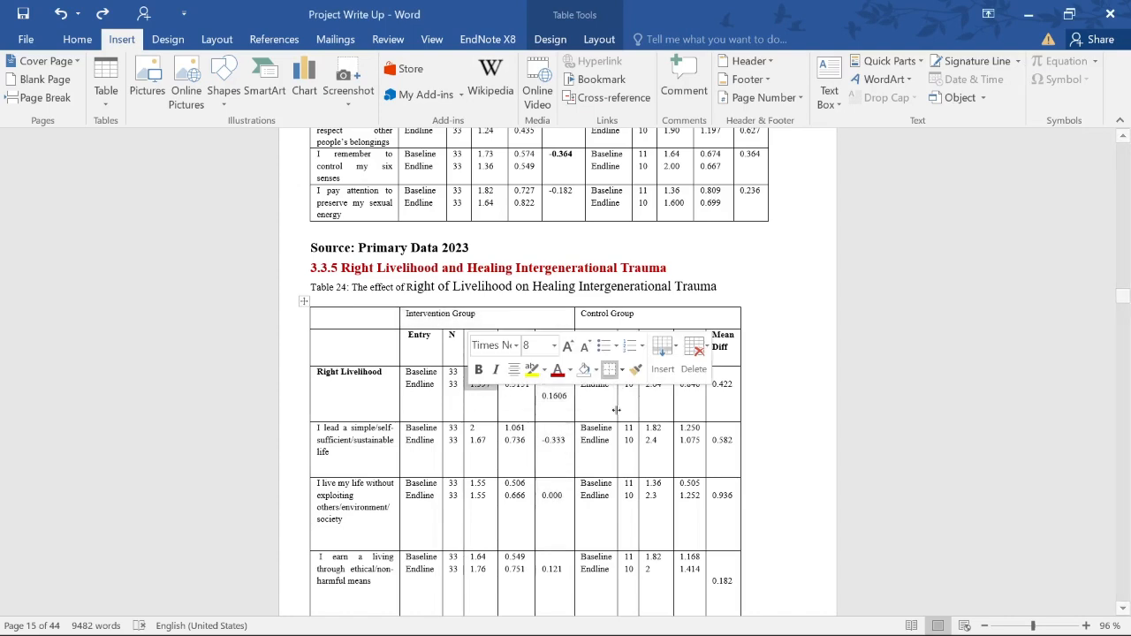
pyautogui.click(630, 395)
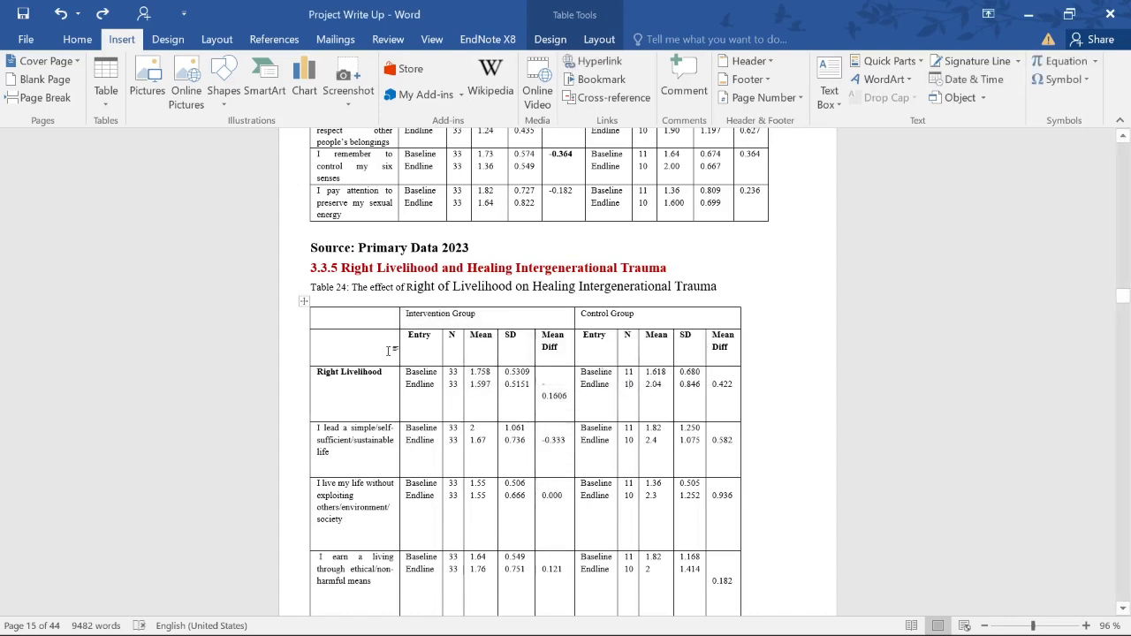
pyautogui.scroll(-15, 557, 372)
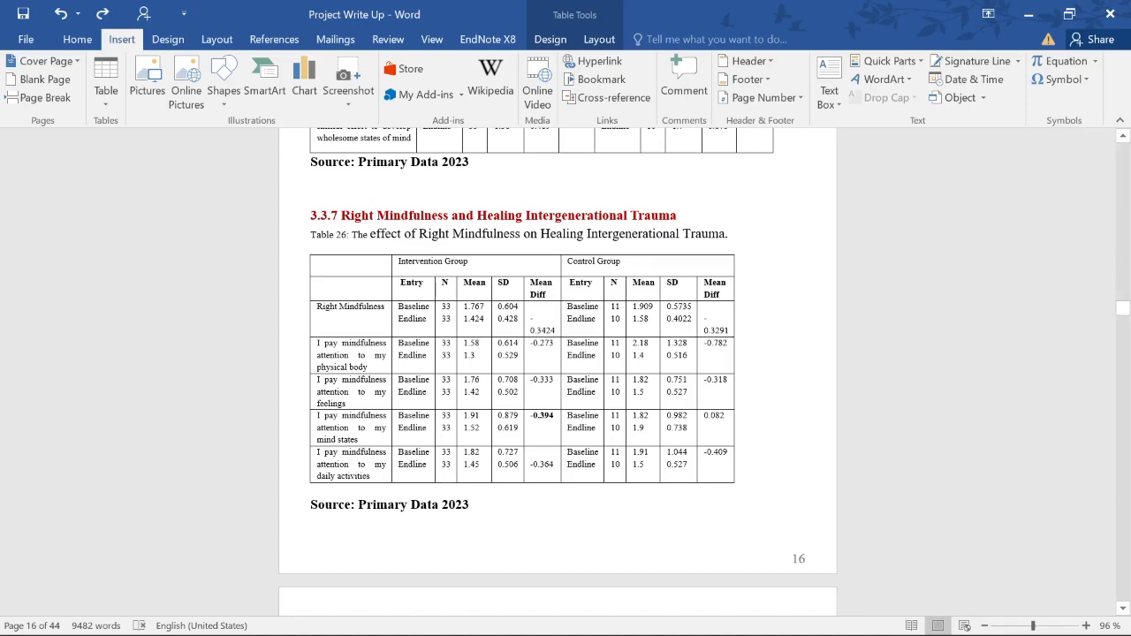
pyautogui.moveTo(531, 308); pyautogui.dragTo(555, 331)
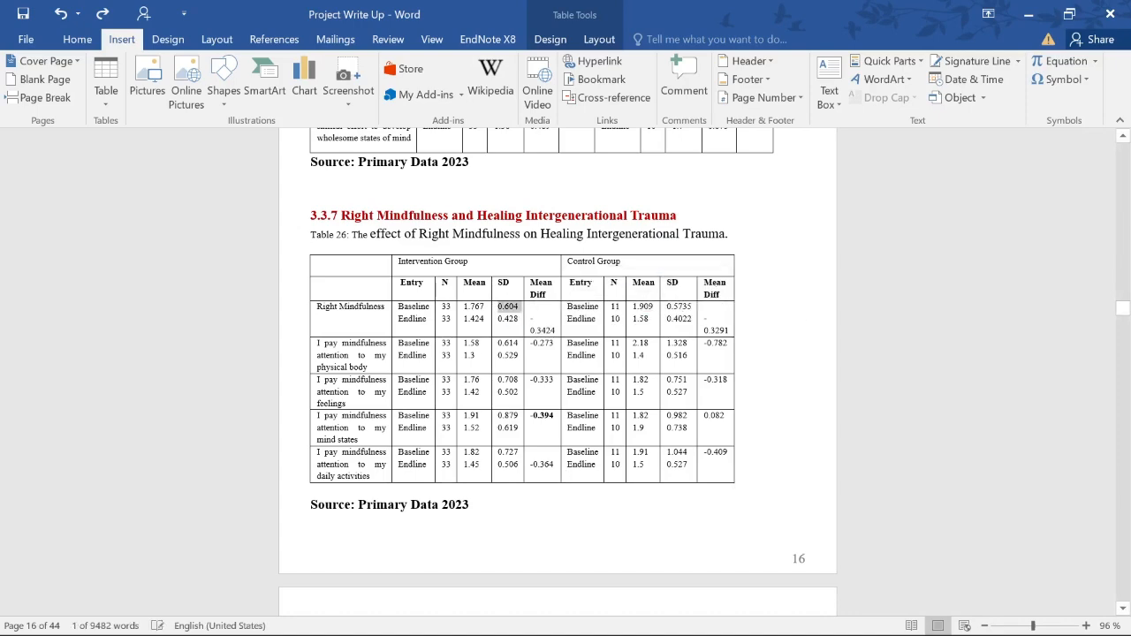
pyautogui.moveTo(497, 305); pyautogui.dragTo(520, 323)
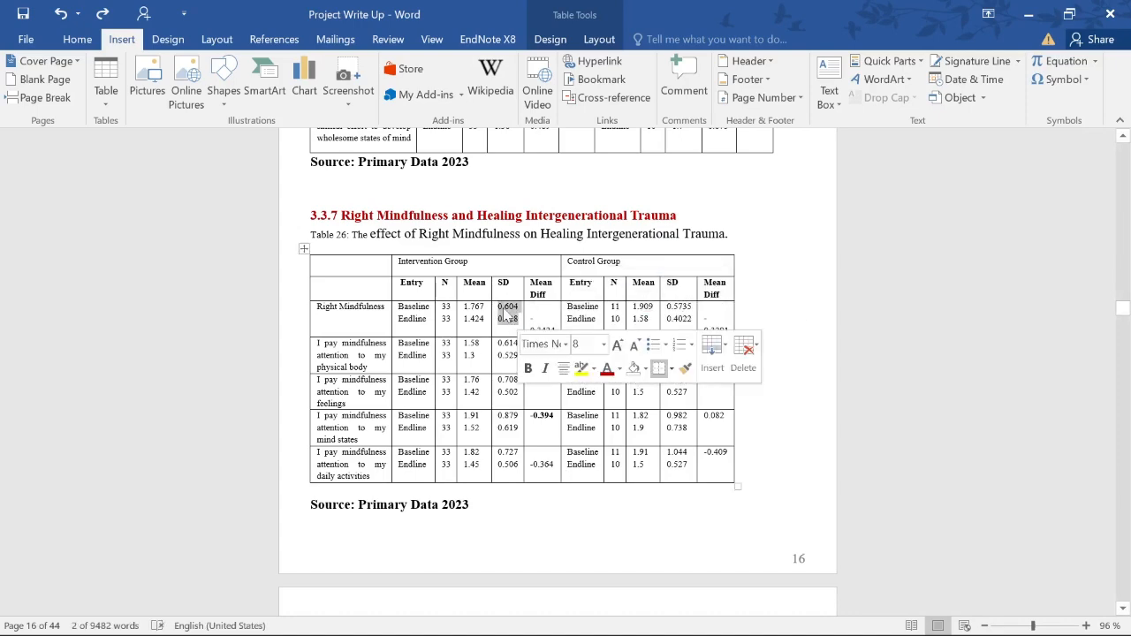
# Return to Table 19 and highlight its two Standard Deviation rows, including the first range and both reliability interpretations.
pyautogui.scroll(15, 506, 316)
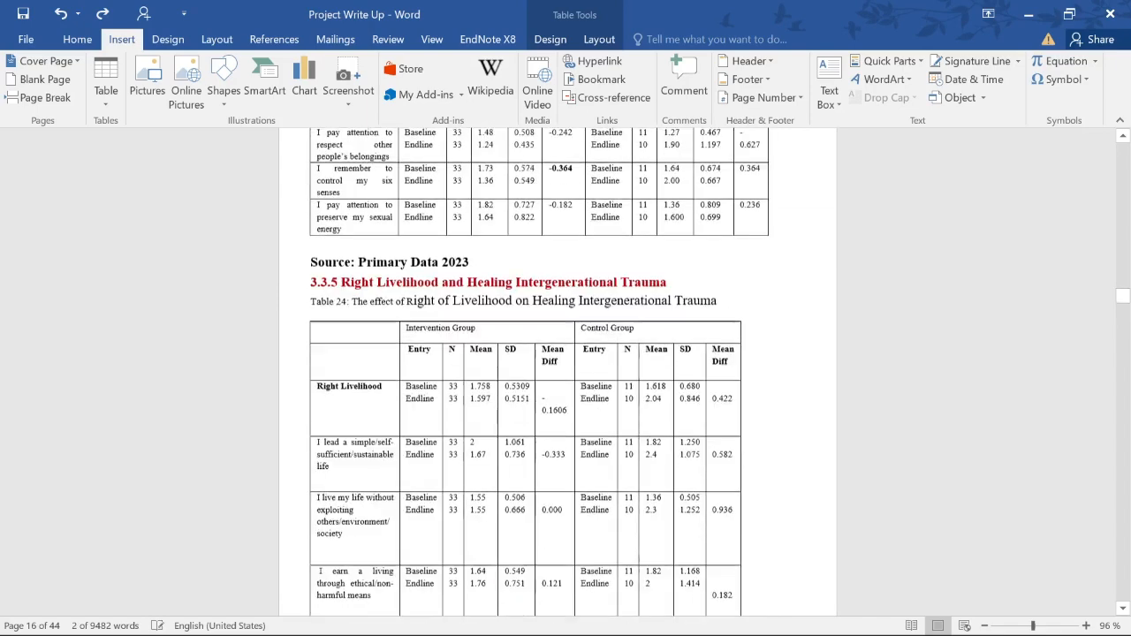
pyautogui.scroll(5, 557, 371)
pyautogui.scroll(15, 557, 371)
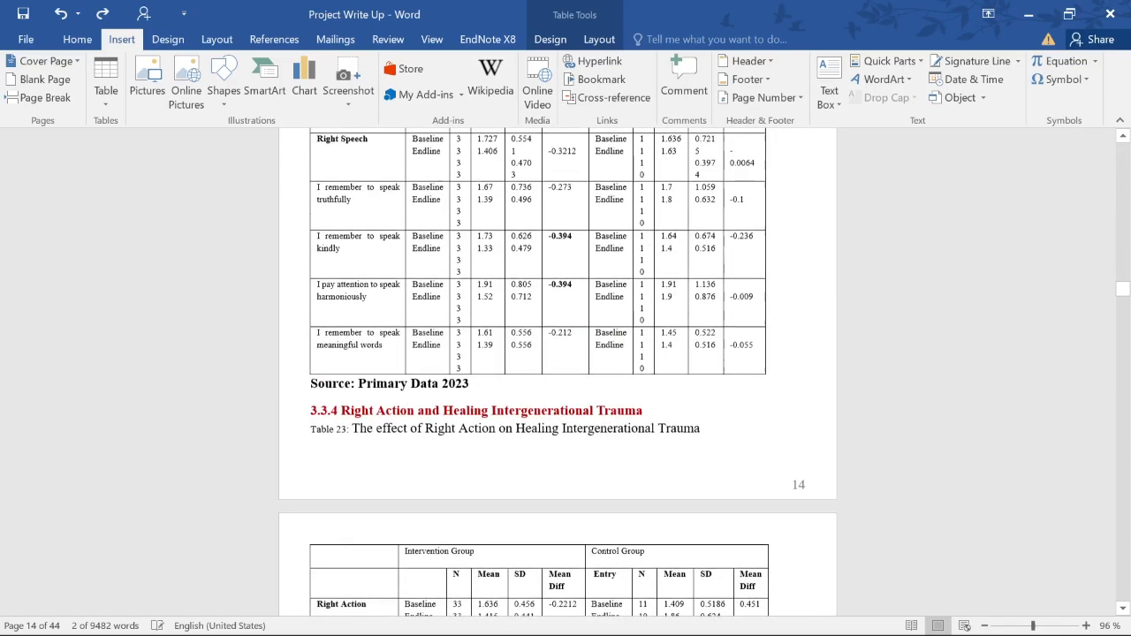
pyautogui.scroll(1, 557, 371)
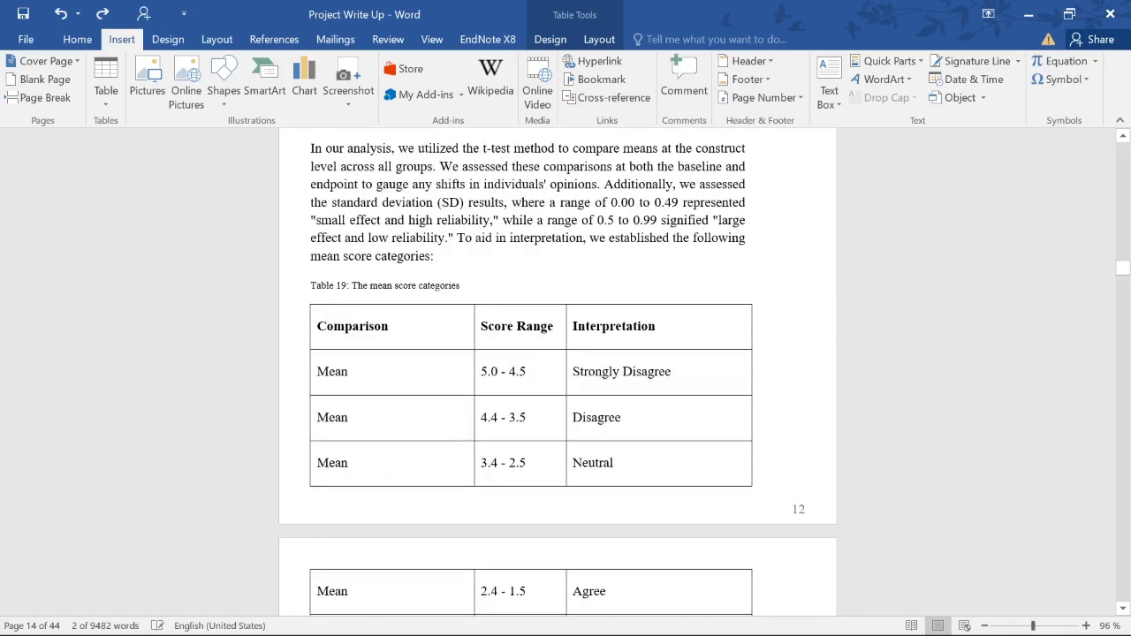
pyautogui.scroll(-6, 557, 372)
pyautogui.scroll(-1, 557, 371)
pyautogui.moveTo(321, 358); pyautogui.dragTo(421, 359)
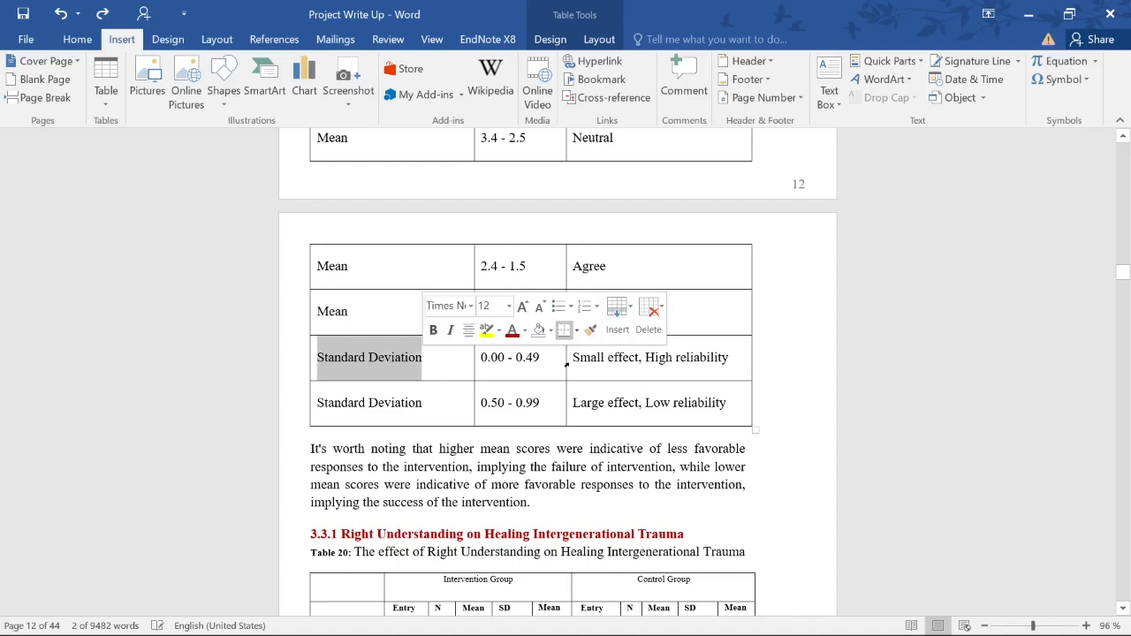
pyautogui.moveTo(542, 360); pyautogui.dragTo(445, 358)
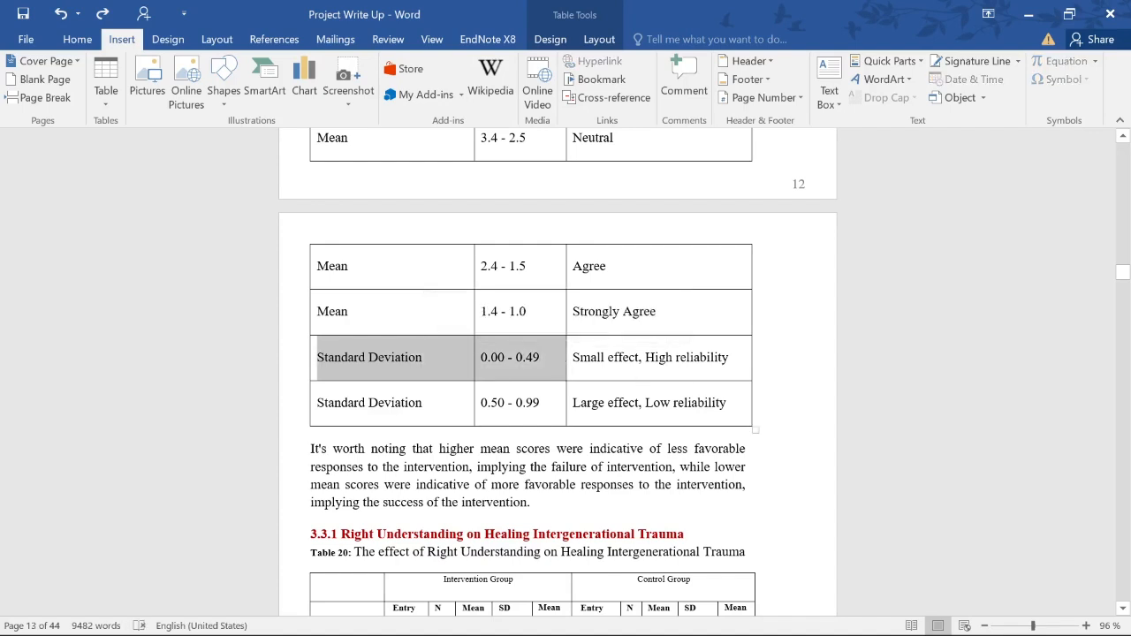
pyautogui.moveTo(574, 359); pyautogui.dragTo(751, 361)
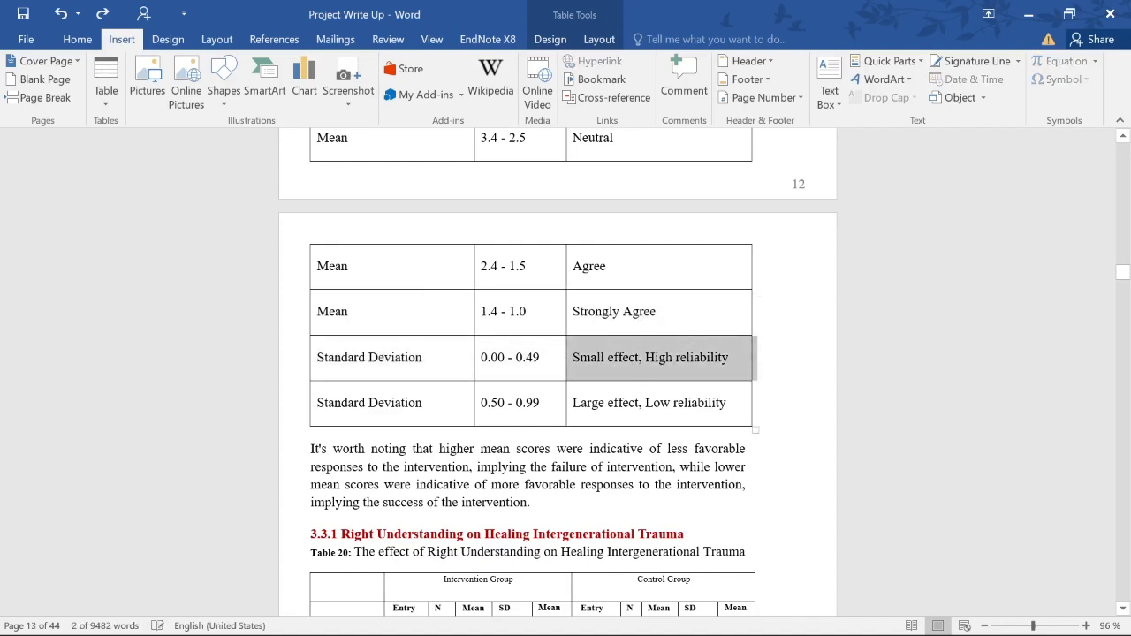
pyautogui.moveTo(319, 404); pyautogui.dragTo(422, 404)
pyautogui.moveTo(573, 403); pyautogui.dragTo(725, 403)
pyautogui.click(609, 467)
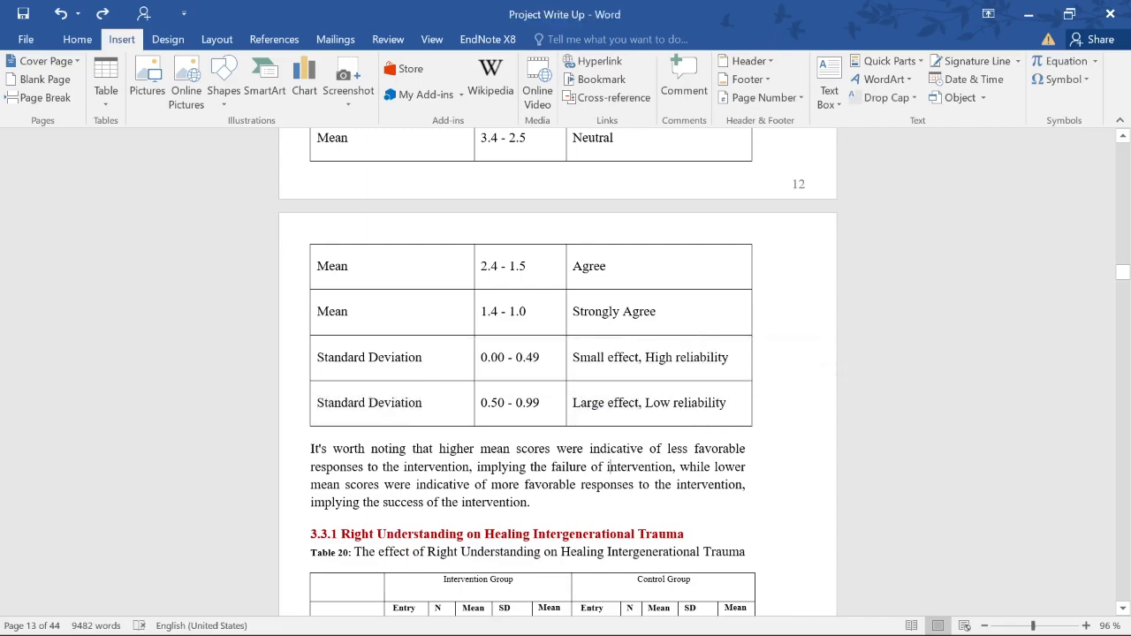
# Look over the baseline and endline comparison tables from Right Understanding in Table 20 through Table 38 in section 3.5.1.
pyautogui.scroll(-5, 525, 440)
pyautogui.scroll(-12, 525, 440)
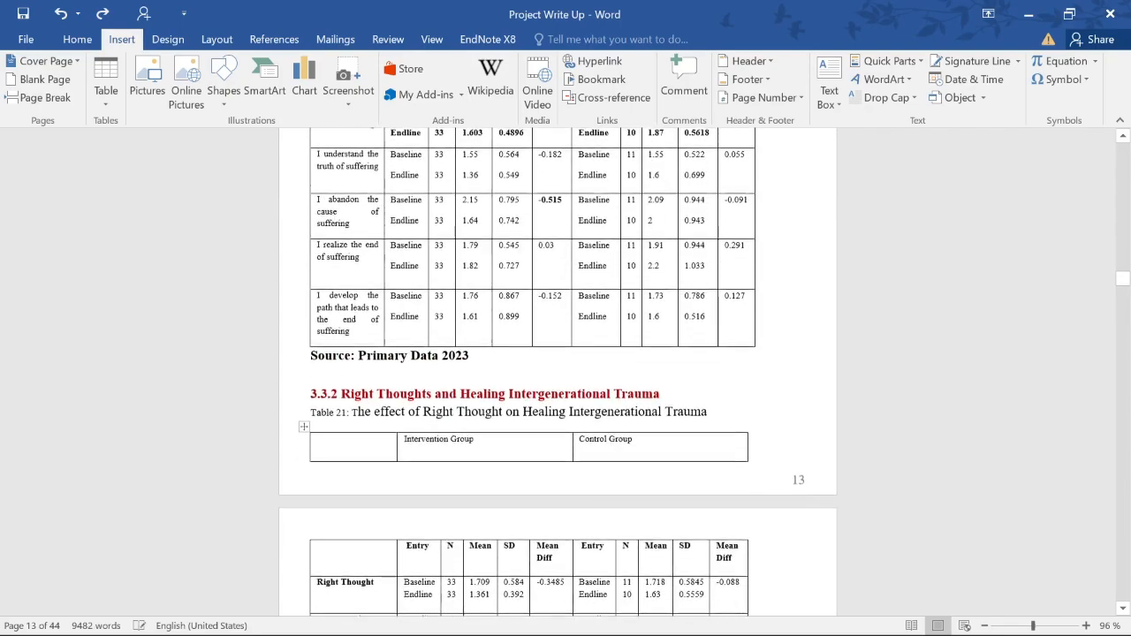
pyautogui.moveTo(1124, 285); pyautogui.dragTo(1127, 343)
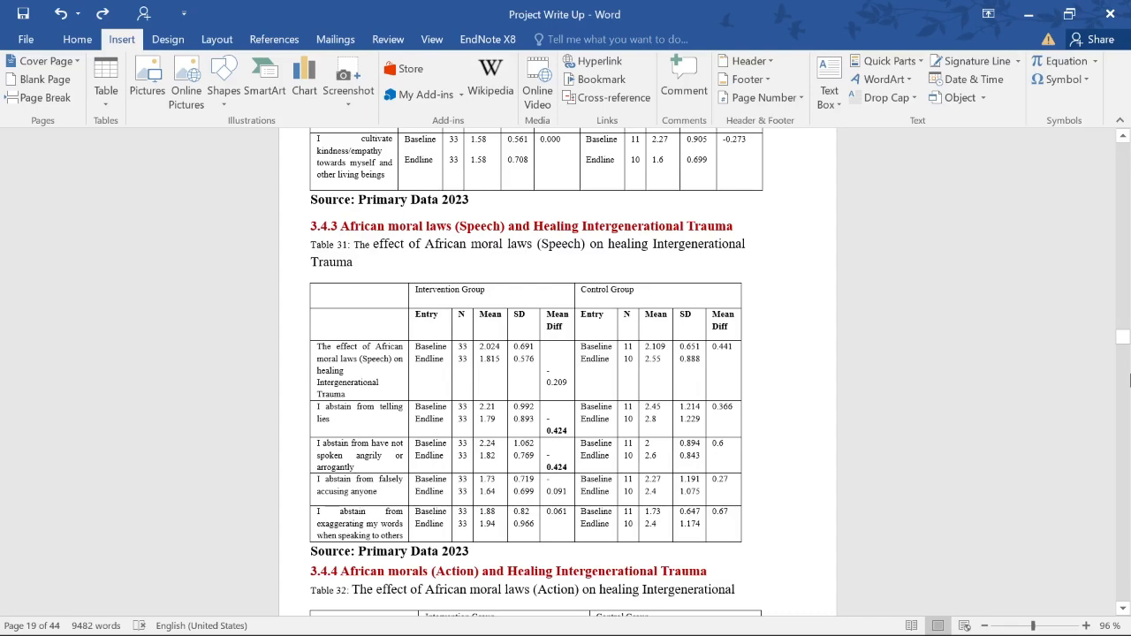
pyautogui.scroll(-6, 790, 310)
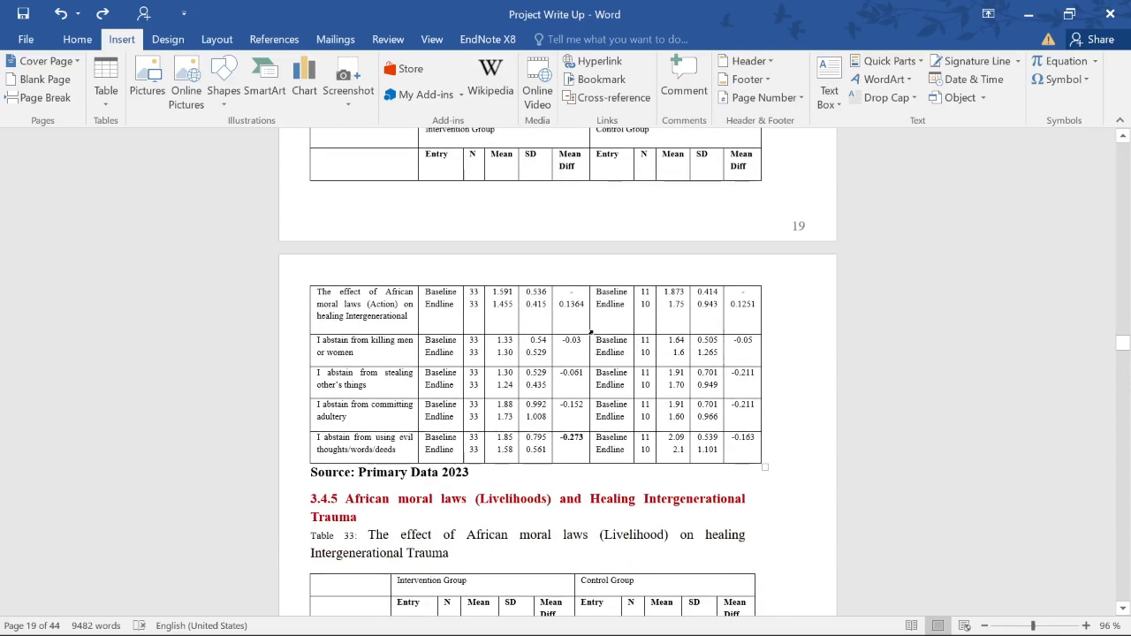
pyautogui.click(591, 332)
pyautogui.scroll(-3, 517, 278)
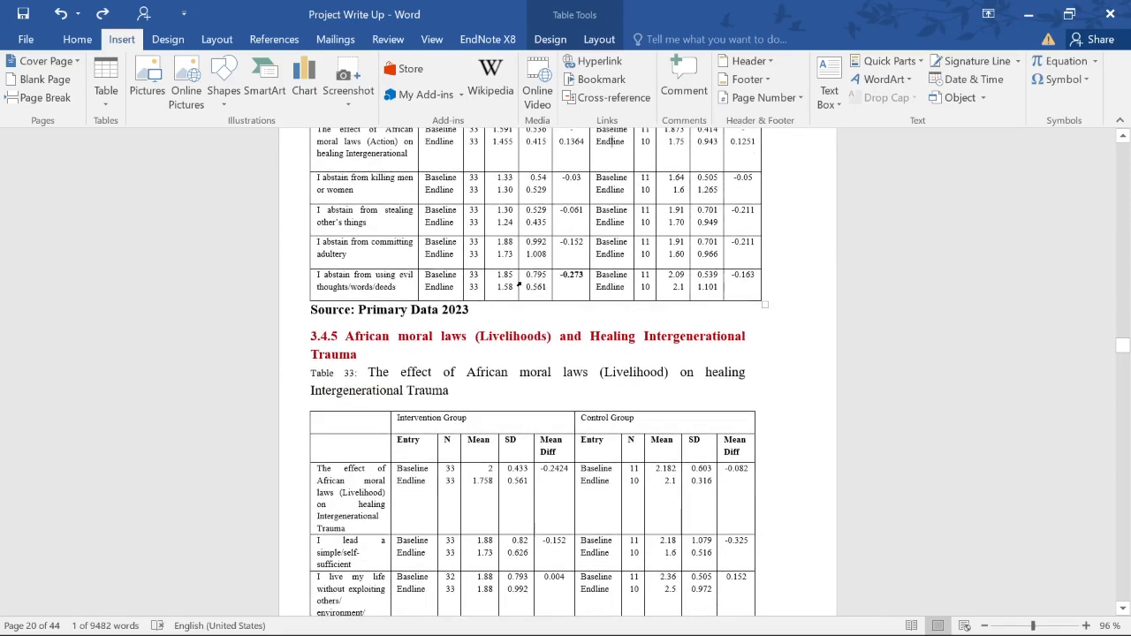
pyautogui.scroll(-15, 519, 281)
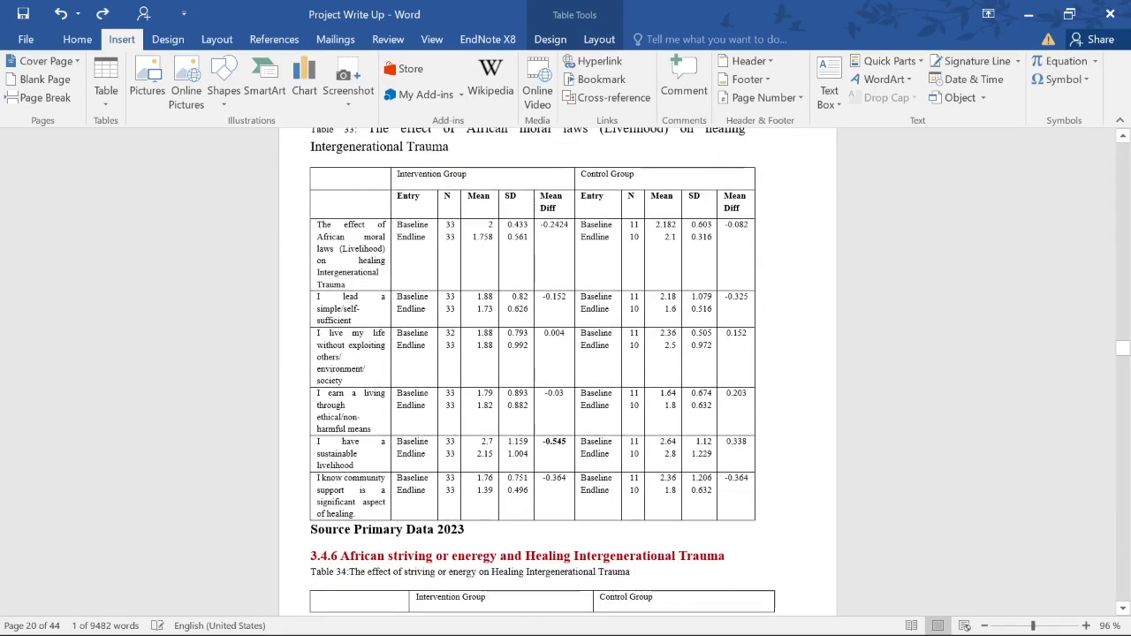
pyautogui.scroll(-20, 556, 371)
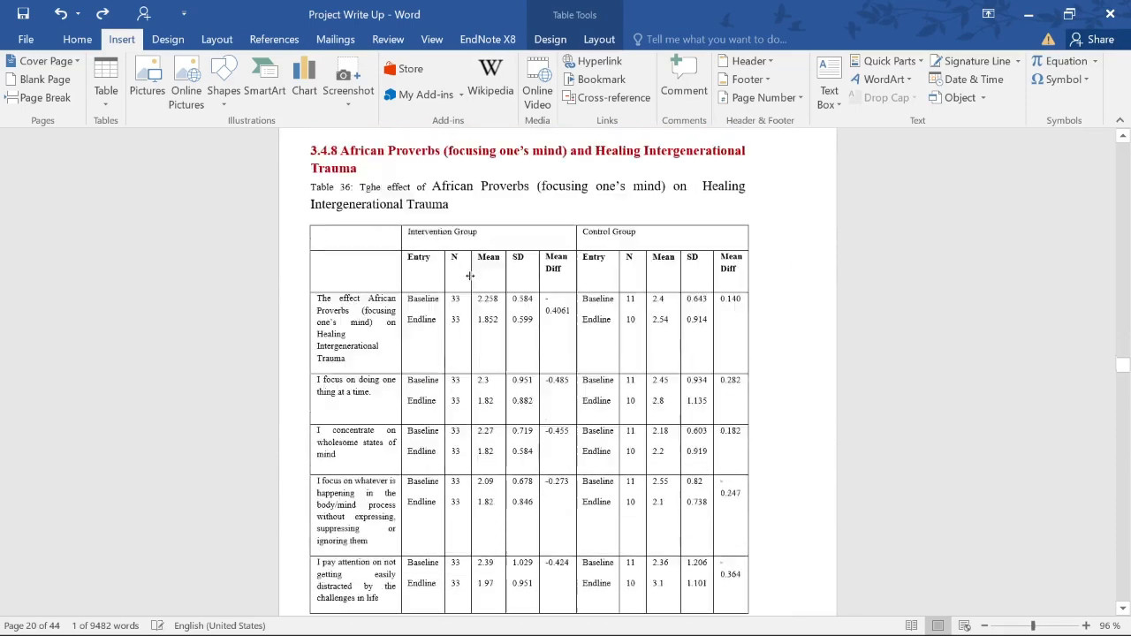
pyautogui.scroll(-8, 557, 371)
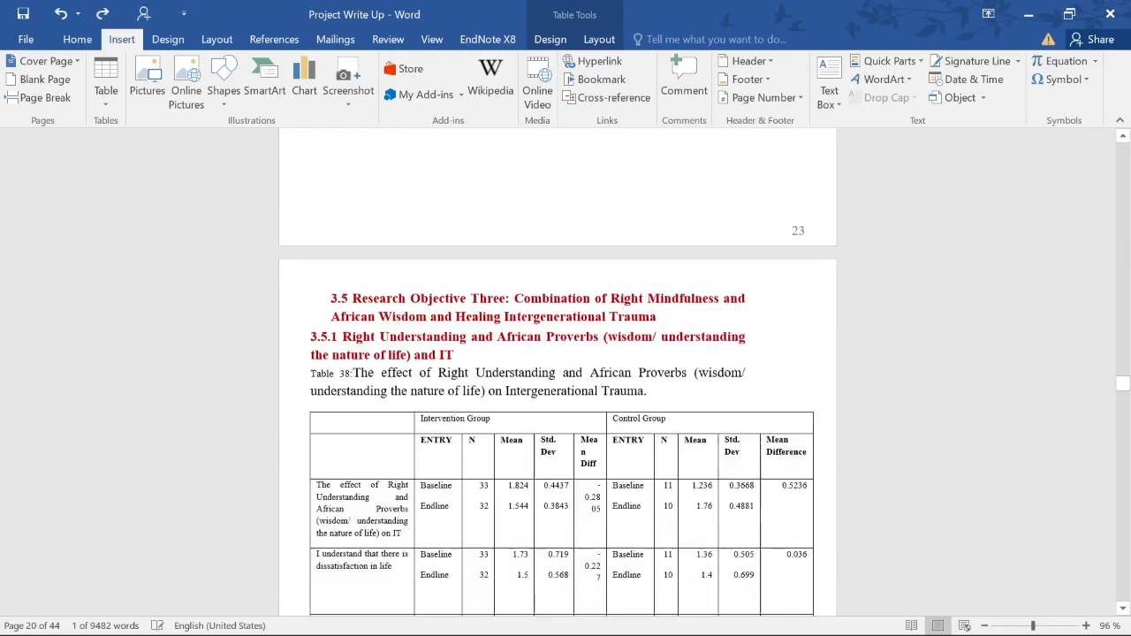
# Review section 3.4.9 on the effect of African Wisdom, reading its paired t-test paragraph through to Table 37.
pyautogui.scroll(8, 557, 371)
pyautogui.scroll(12, 556, 379)
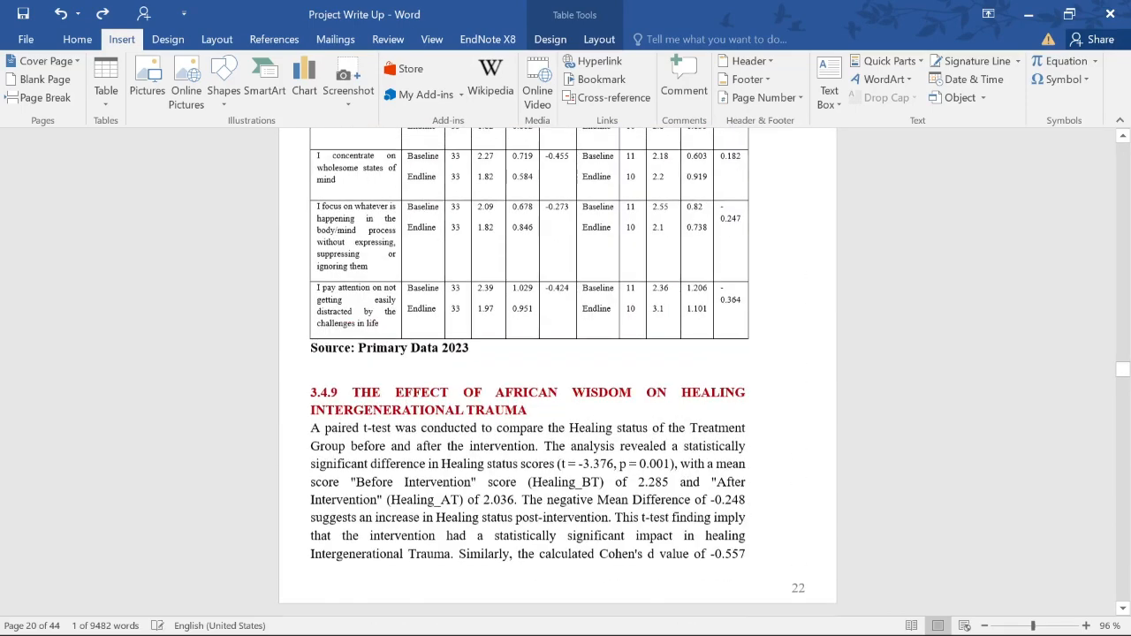
pyautogui.scroll(-20, 555, 379)
pyautogui.scroll(20, 557, 371)
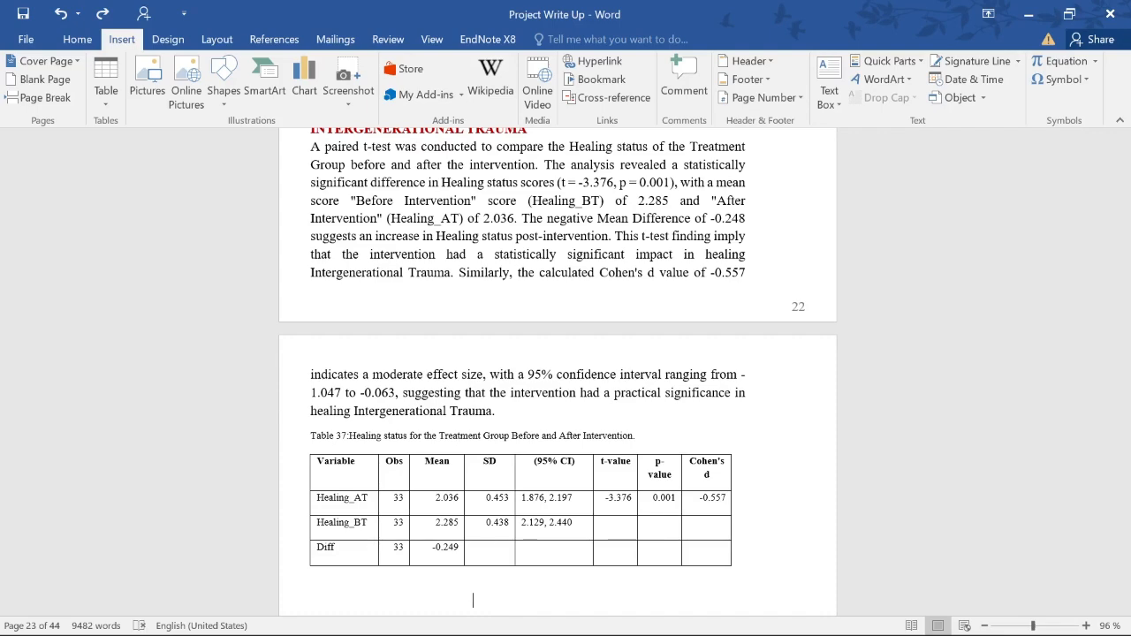
pyautogui.scroll(3, 533, 433)
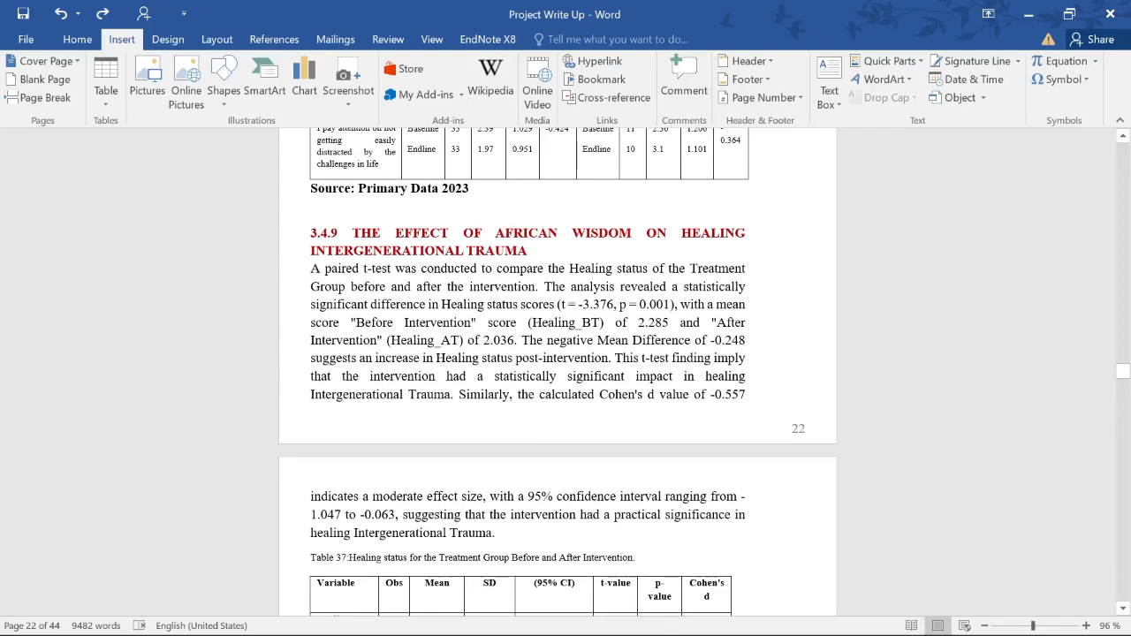
pyautogui.moveTo(738, 616)
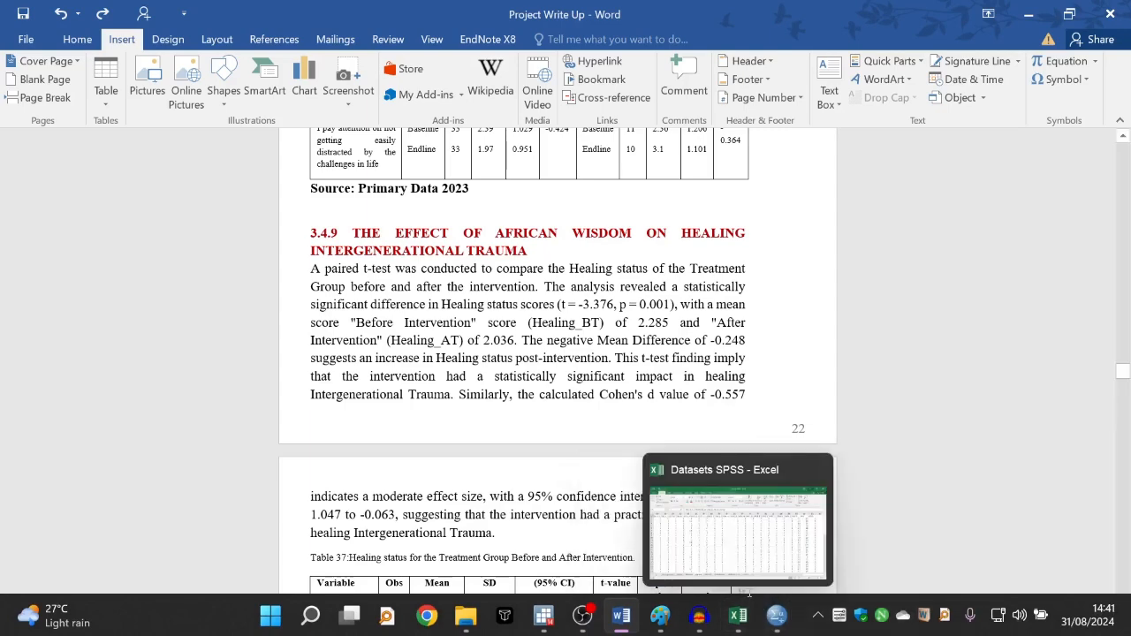
pyautogui.scroll(3, 566, 182)
pyautogui.scroll(-5, 567, 182)
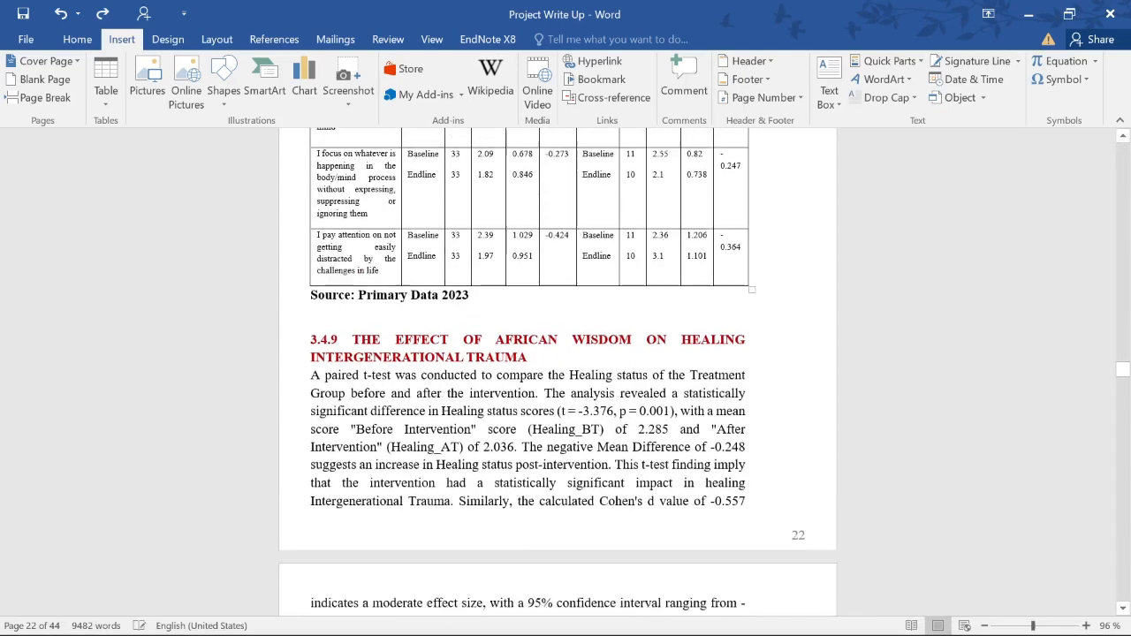
pyautogui.scroll(-2, 566, 182)
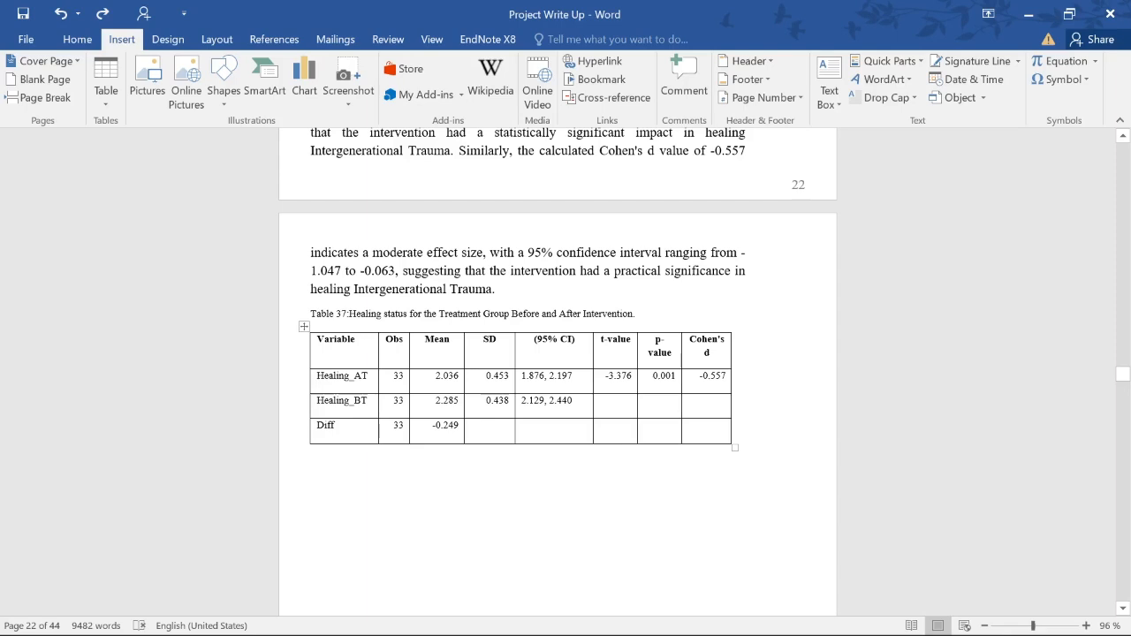
# Point out Table 37's caption, then its Cohen's d and 95% CI entries for Healing_AT.
pyautogui.moveTo(636, 314); pyautogui.dragTo(353, 289)
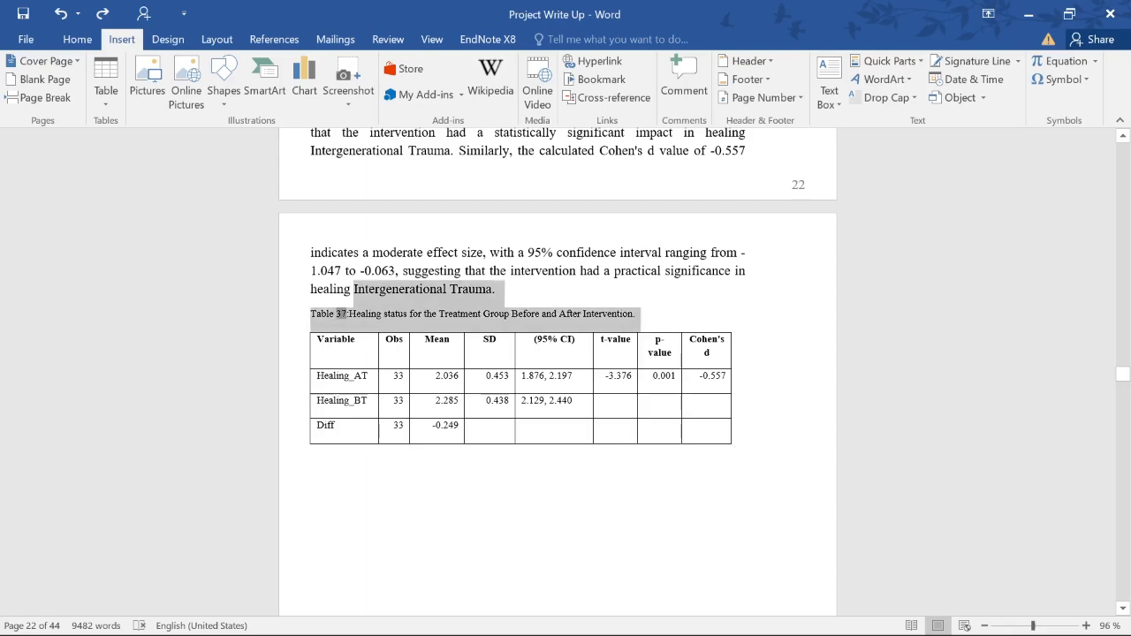
pyautogui.click(611, 313)
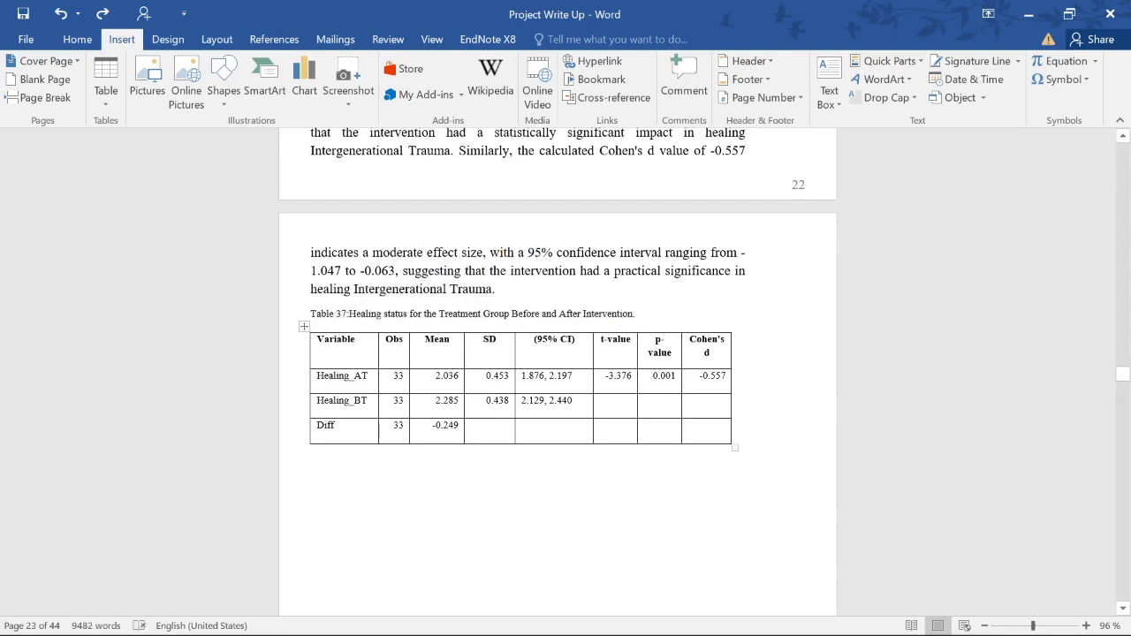
pyautogui.doubleClick(655, 375)
pyautogui.press('Tab')
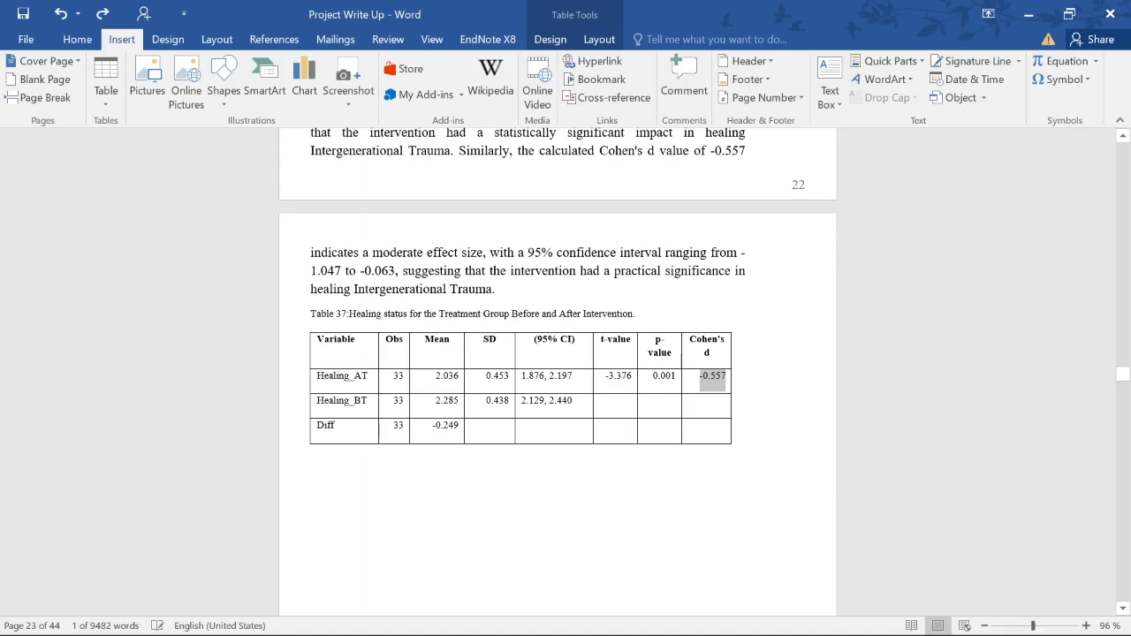
pyautogui.click(571, 378)
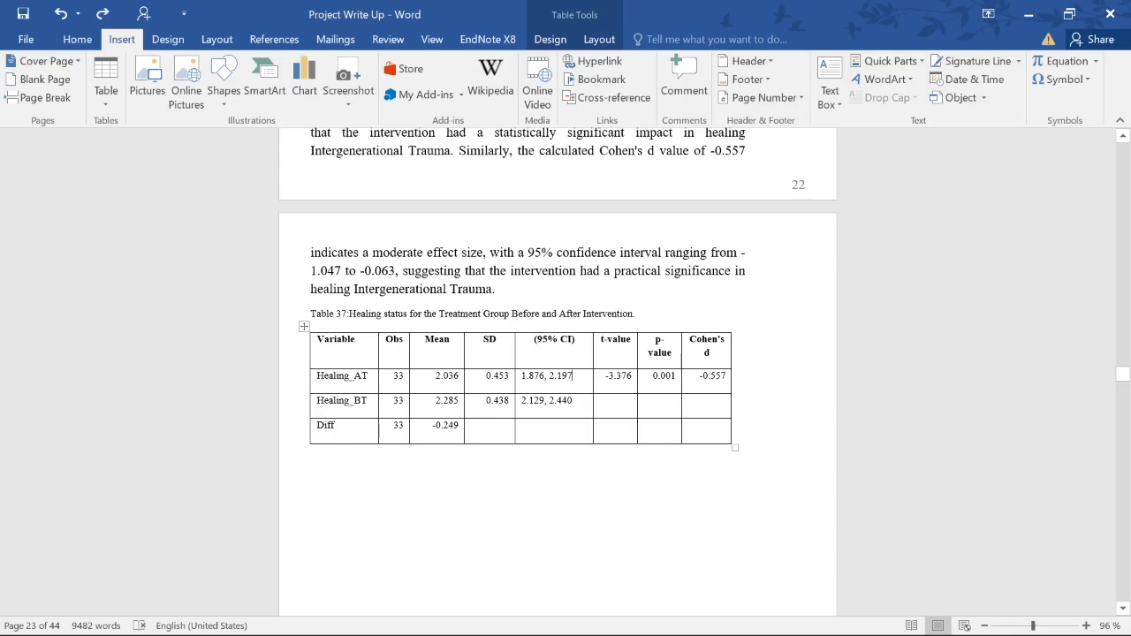
# Switch to the SPSS Data Editor and widen the Name column in Variable View to show the full variable names.
pyautogui.click(749, 631)
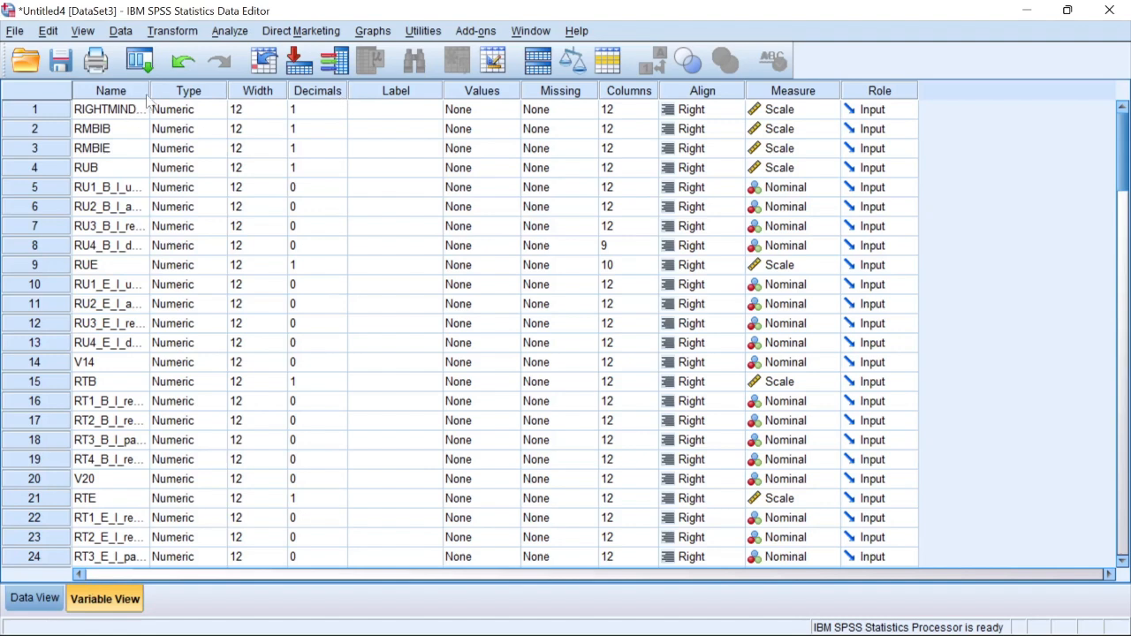
pyautogui.moveTo(149, 91); pyautogui.dragTo(348, 91)
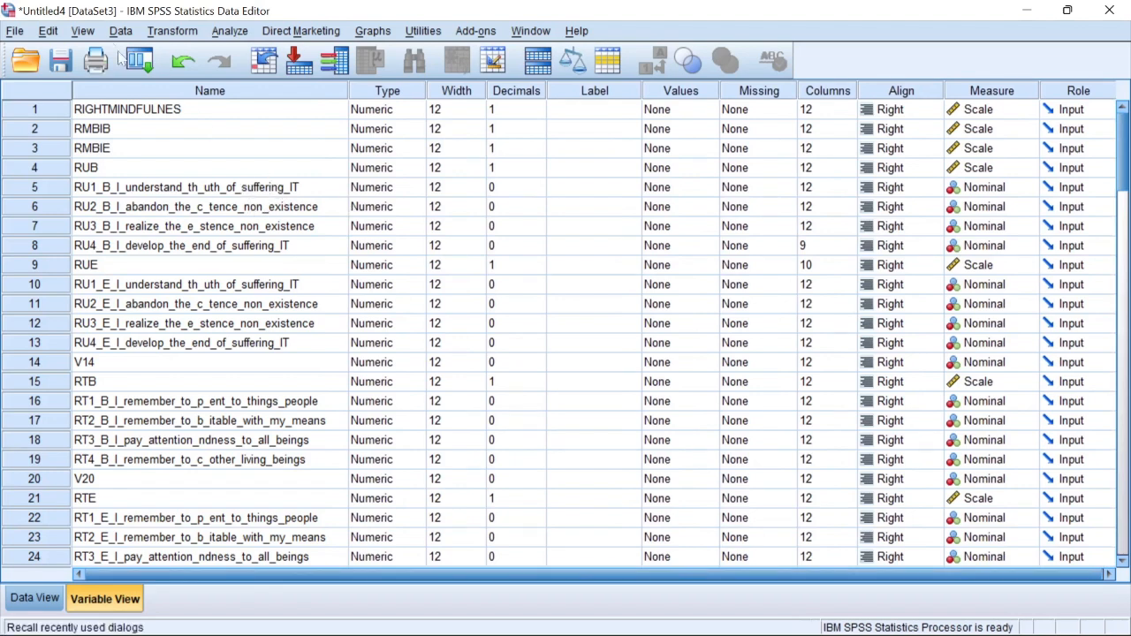
# Switch to the Chrome search on SPSS versions that support Cohen's d and highlight the version requirement in the featured snippet.
pyautogui.moveTo(620, 618)
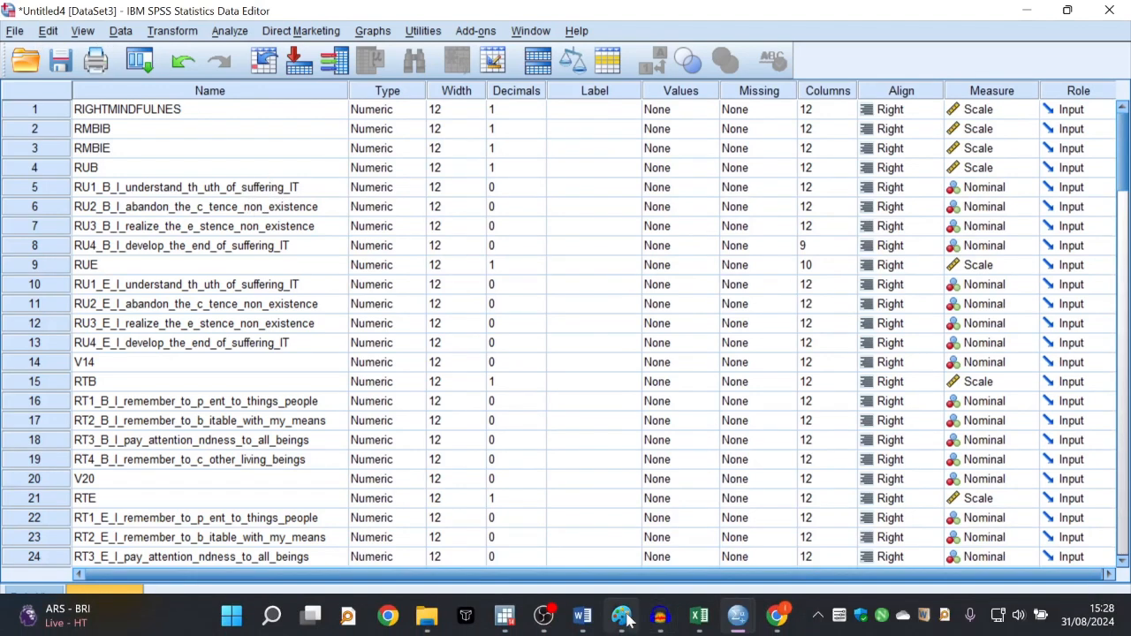
pyautogui.moveTo(776, 616)
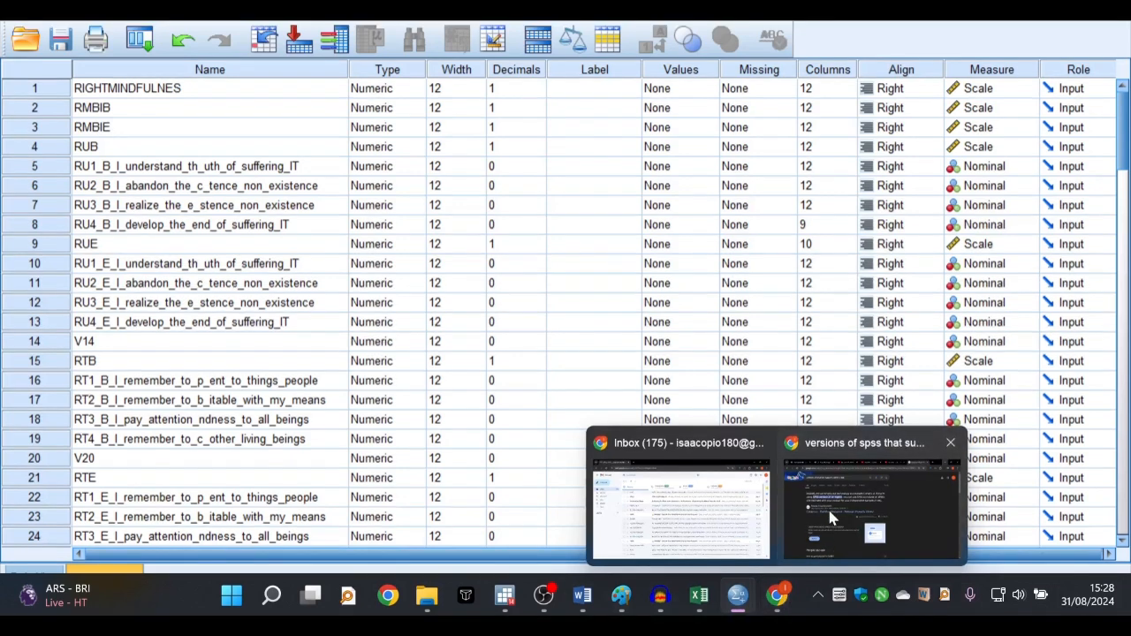
pyautogui.click(827, 506)
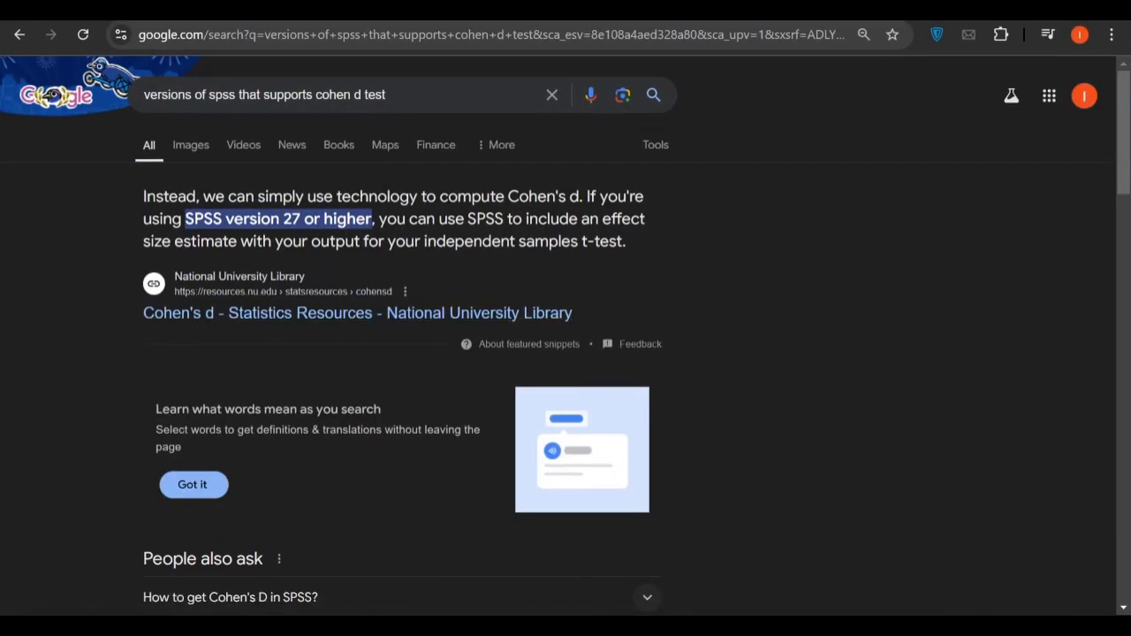
pyautogui.moveTo(372, 219)
pyautogui.mouseDown()
pyautogui.moveTo(406, 220)
pyautogui.moveTo(378, 219)
pyautogui.mouseUp()
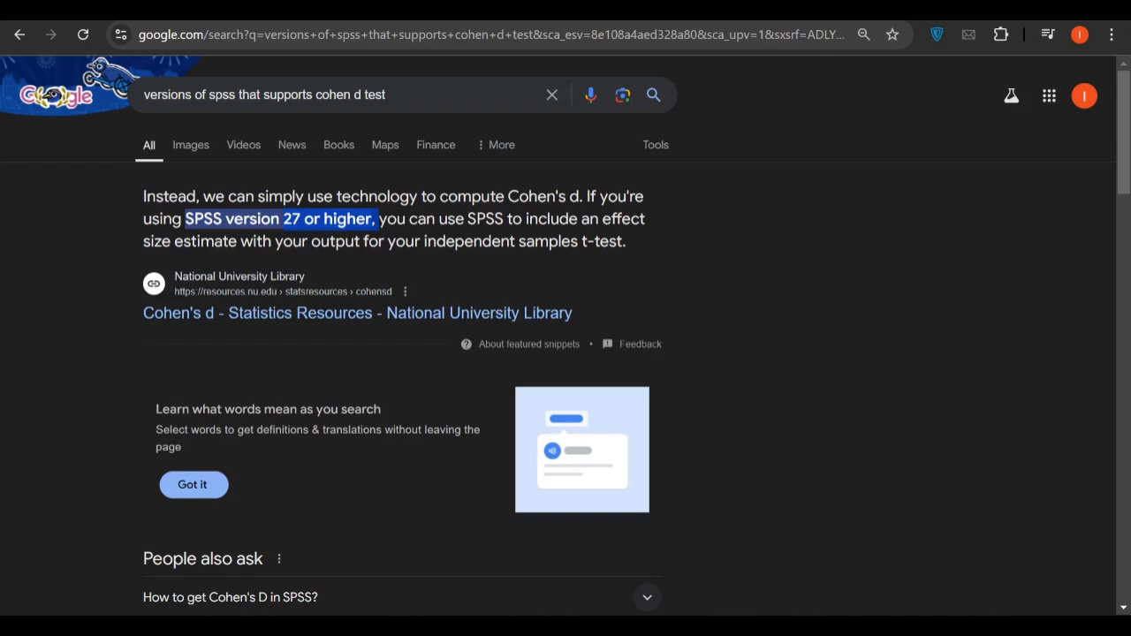
pyautogui.moveTo(378, 219); pyautogui.dragTo(372, 220)
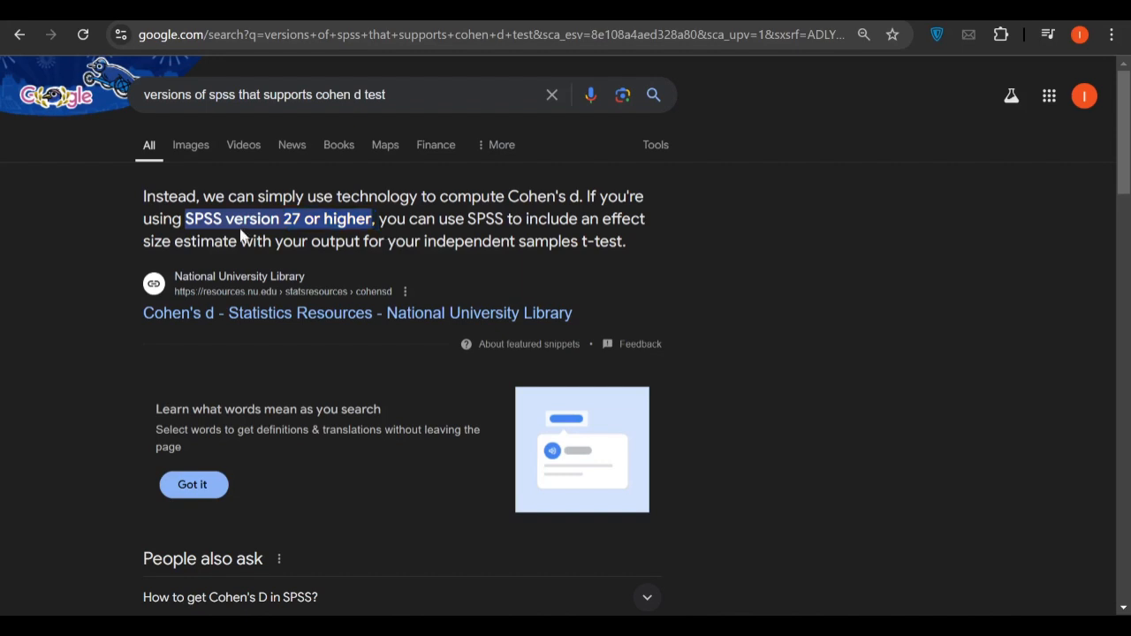
pyautogui.moveTo(372, 220)
pyautogui.mouseDown()
pyautogui.moveTo(420, 241)
pyautogui.moveTo(375, 219)
pyautogui.mouseUp()
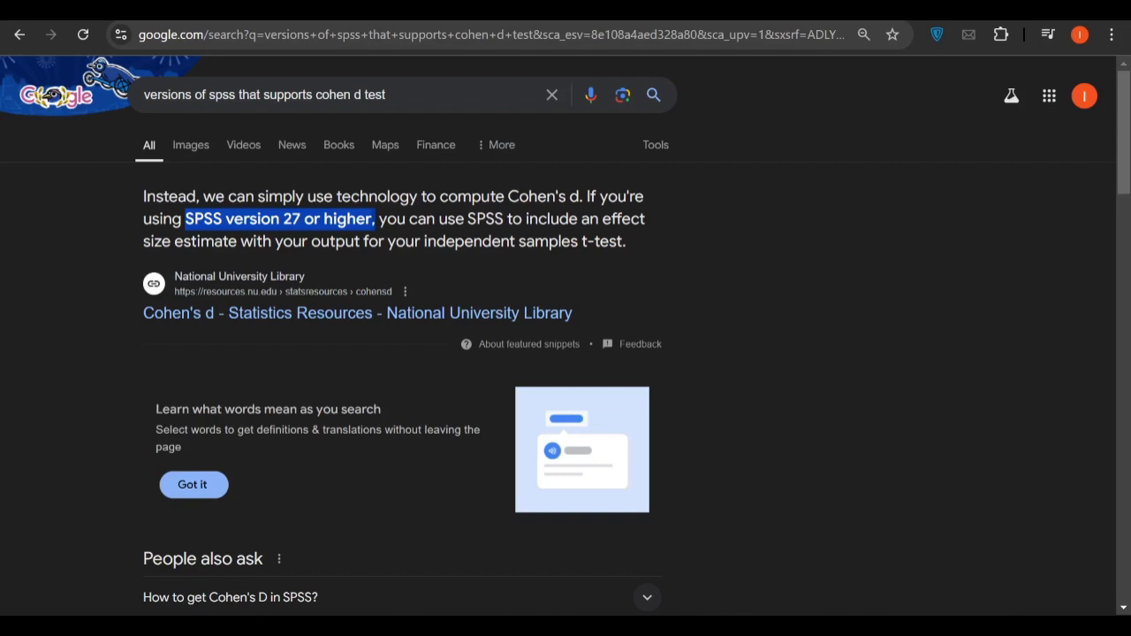
# Open the image results, preview the YouTube and Smart Vision Europe Cohen's d images, and enlarge the page.
pyautogui.click(206, 154)
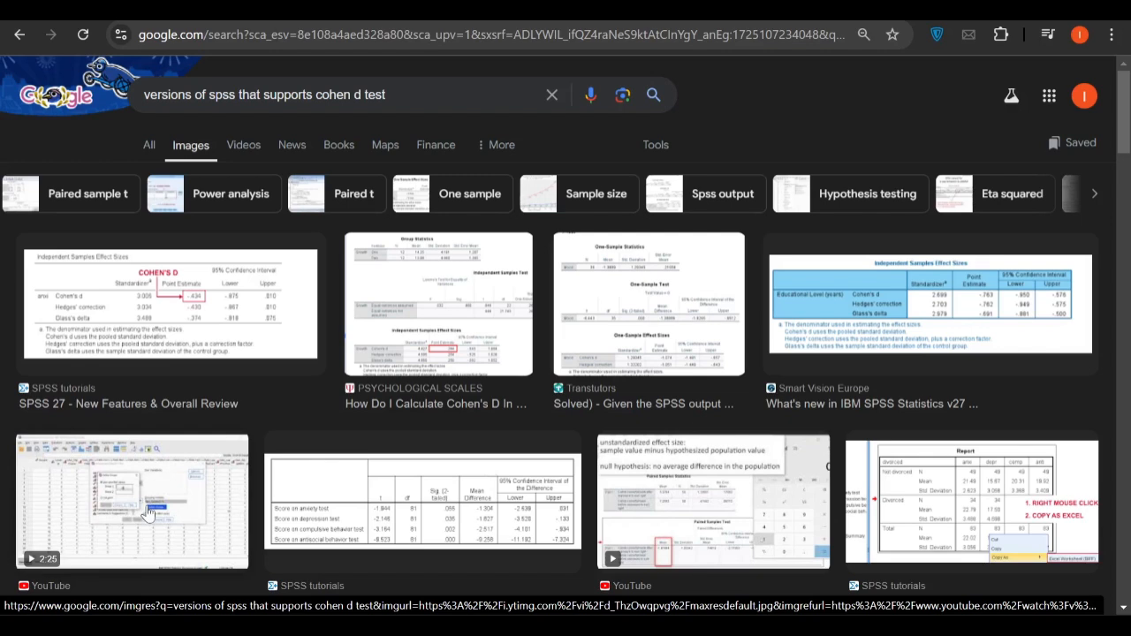
pyautogui.click(225, 493)
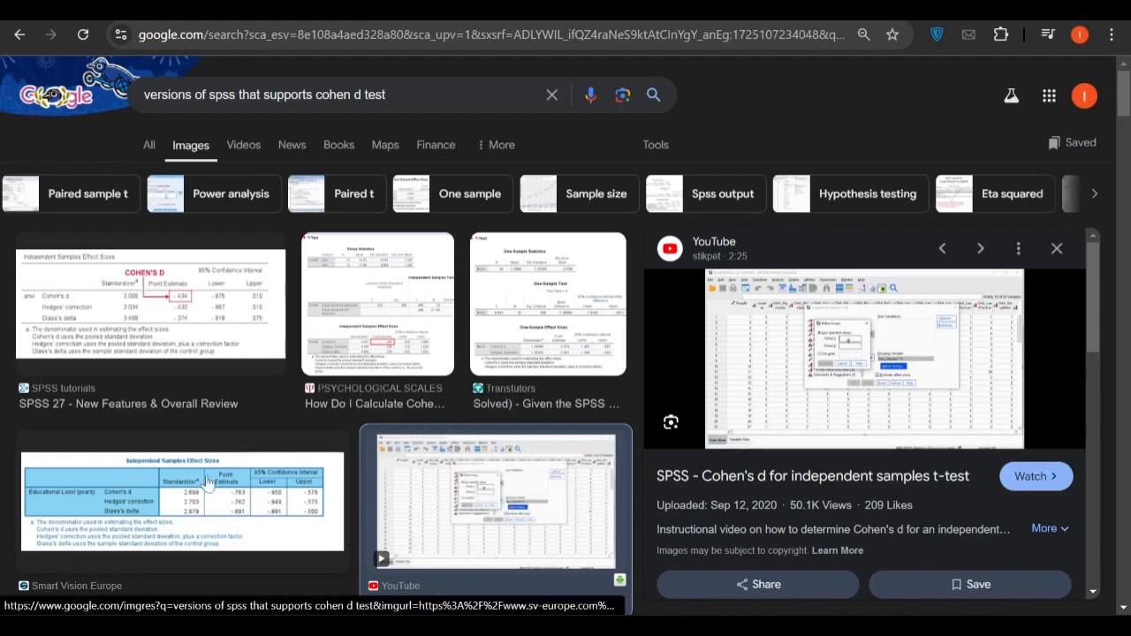
pyautogui.click(156, 496)
pyautogui.hotkey('ctrl', '+')
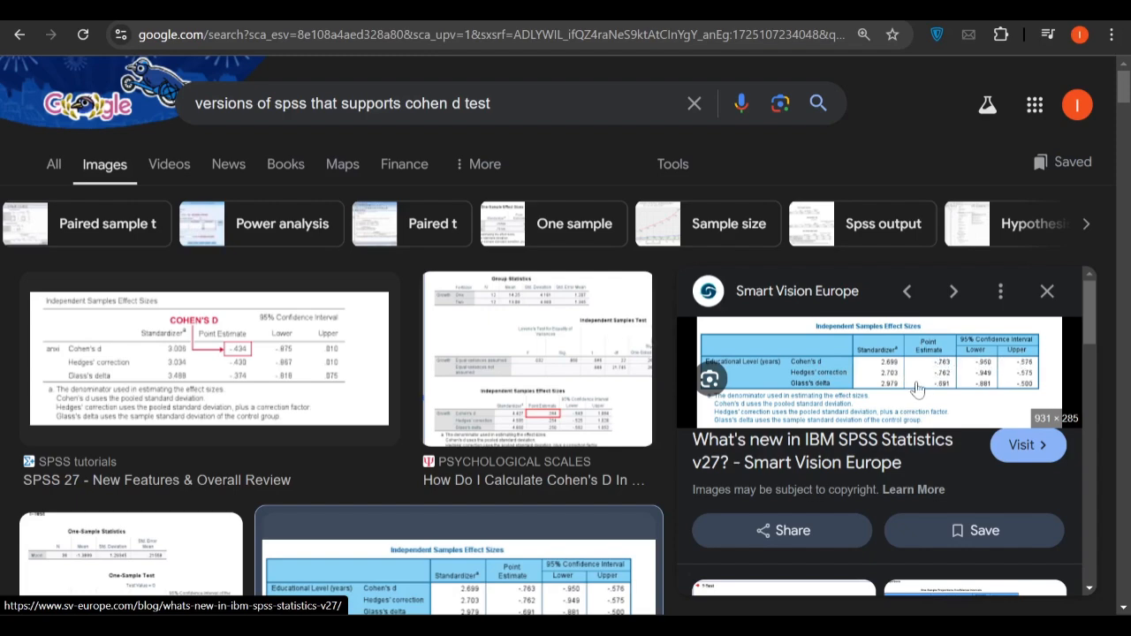
# Look through further image results showing Cohen's d output in SPSS.
pyautogui.scroll(-4, 424, 380)
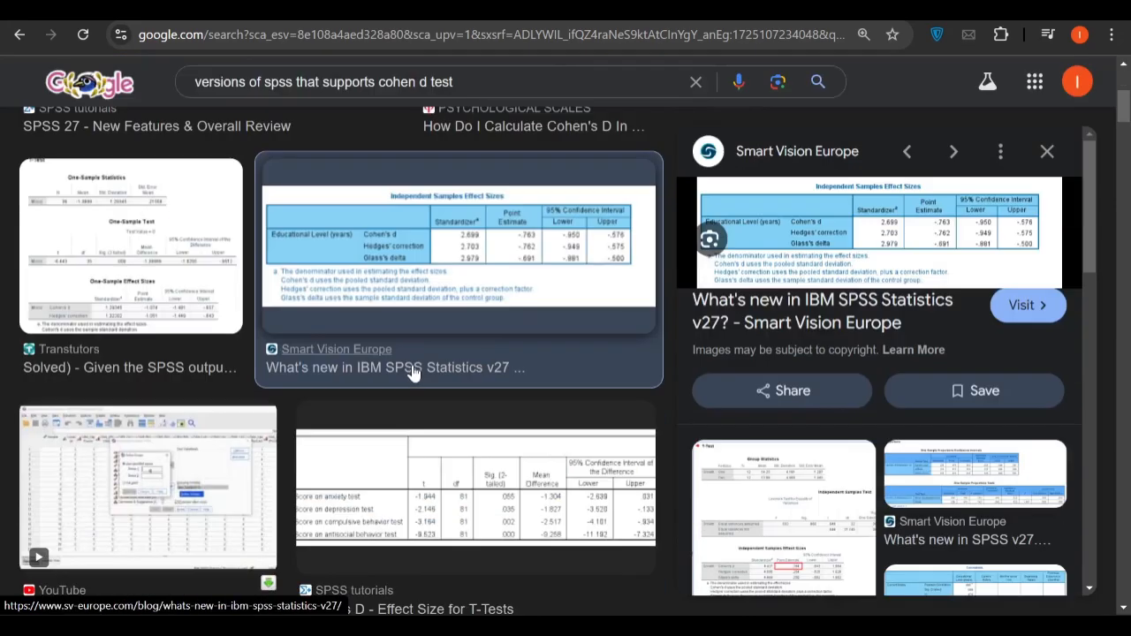
pyautogui.scroll(-4, 435, 393)
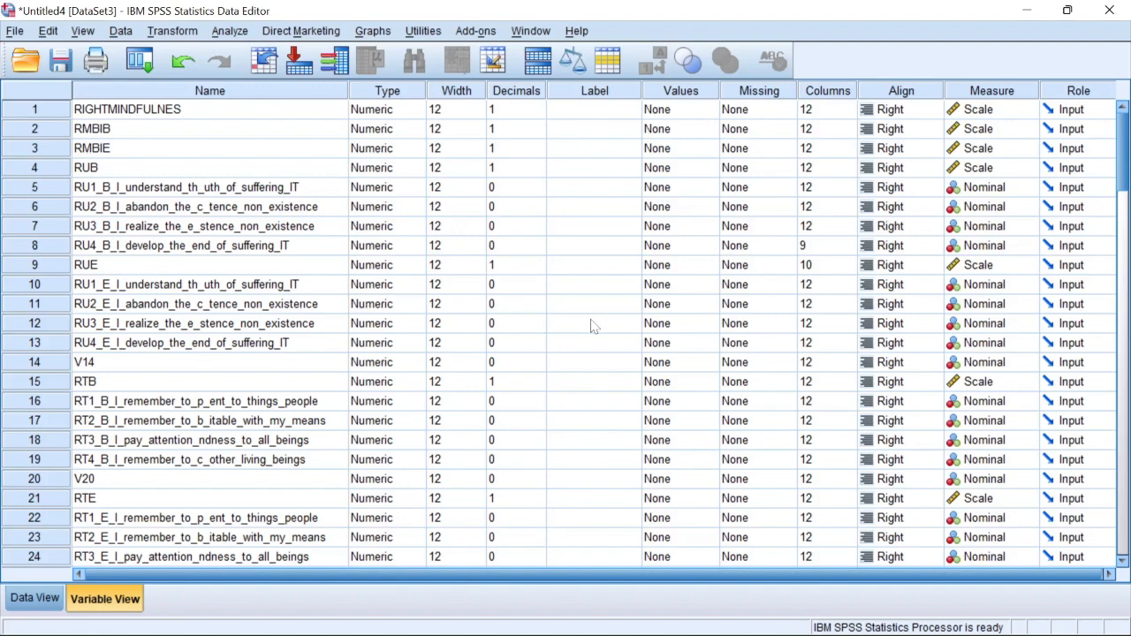
# Switch to the Project Write Up in Word, enlarge Table 28 and point out its Heali~AT and Heali~BT row labels.
pyautogui.moveTo(902, 627)
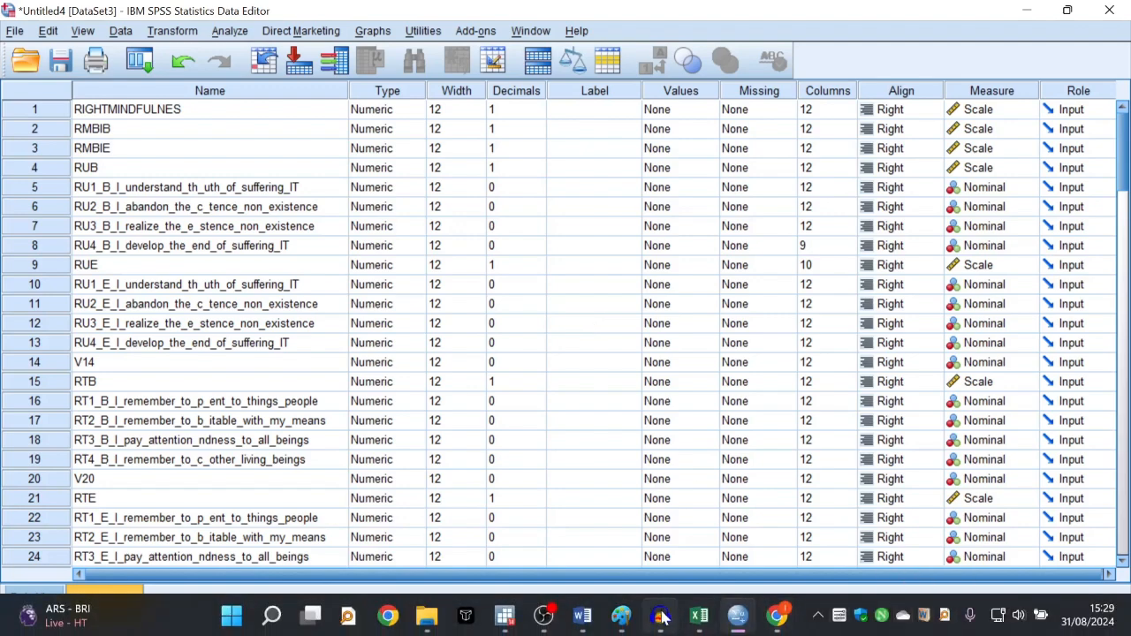
pyautogui.click(579, 530)
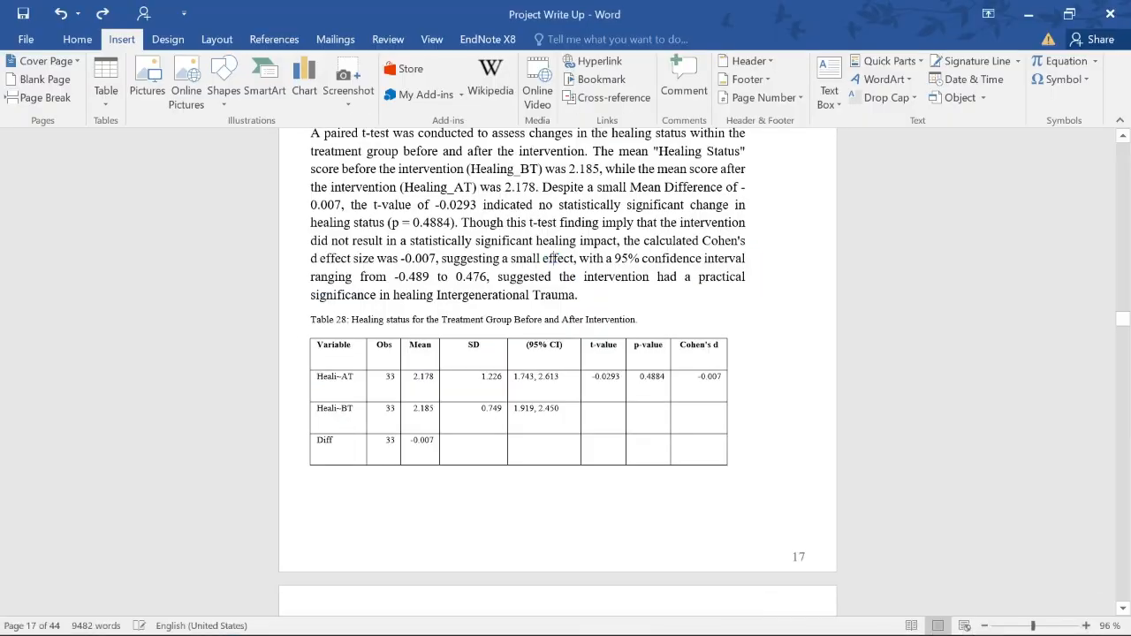
pyautogui.scroll(4, 587, 372)
pyautogui.scroll(-1, 662, 404)
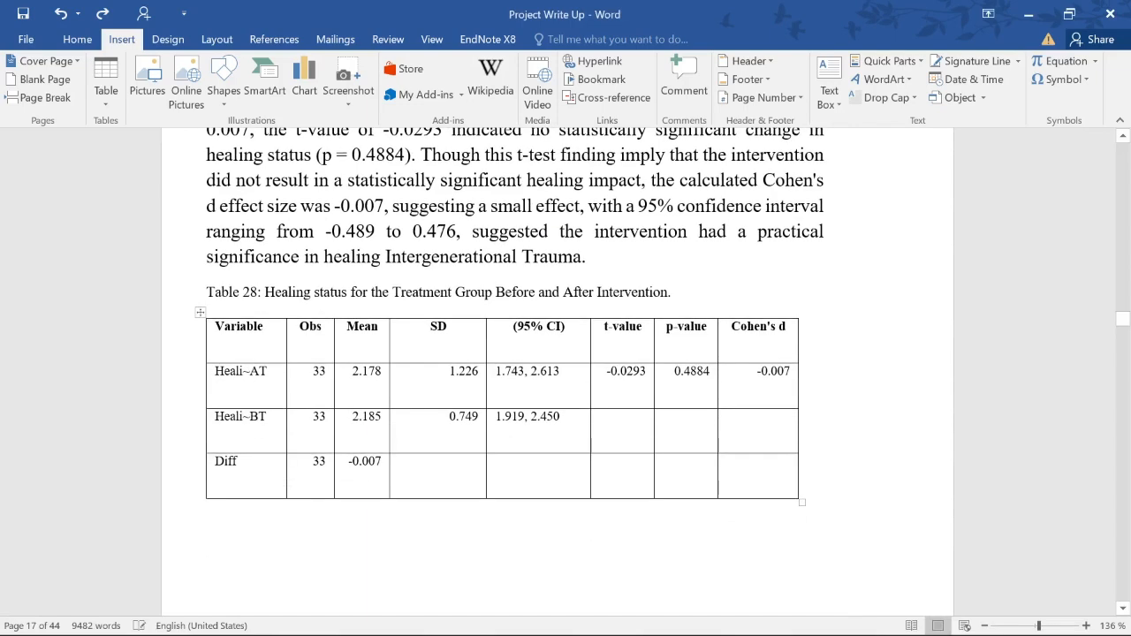
pyautogui.scroll(2, 662, 404)
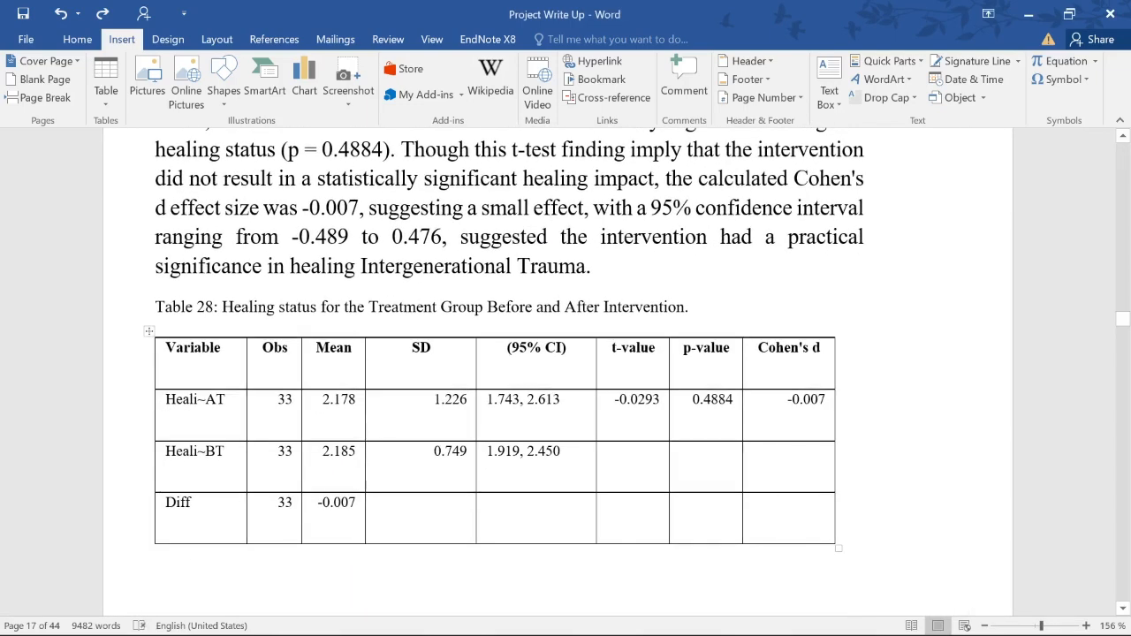
pyautogui.moveTo(164, 400); pyautogui.dragTo(227, 401)
pyautogui.click(226, 399)
pyautogui.tripleClick(203, 454)
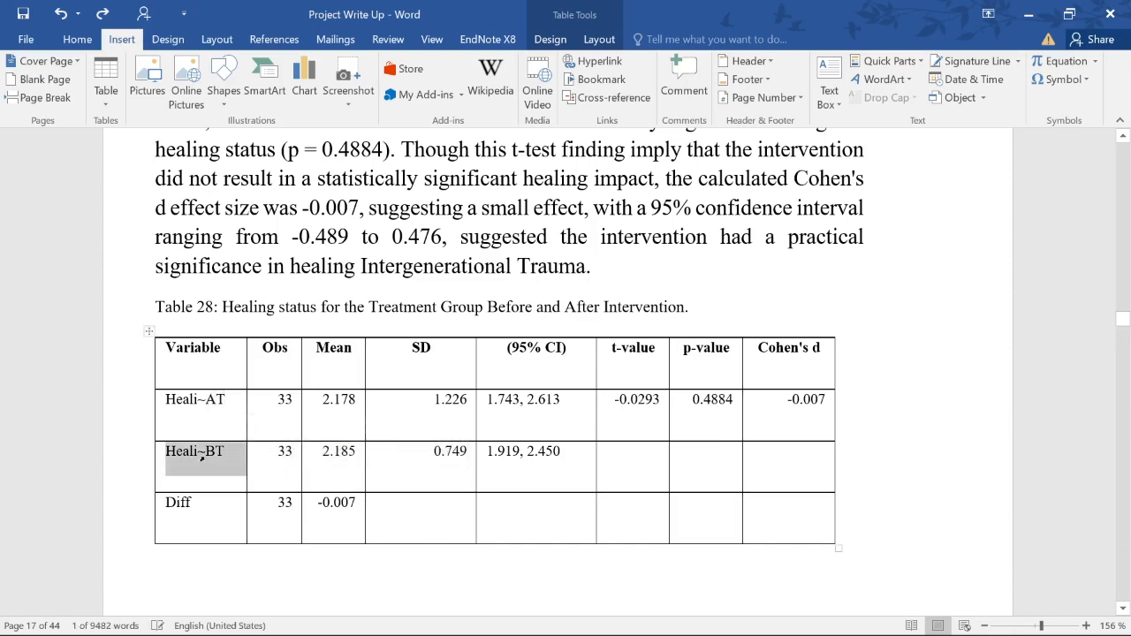
pyautogui.moveTo(206, 452); pyautogui.dragTo(226, 452)
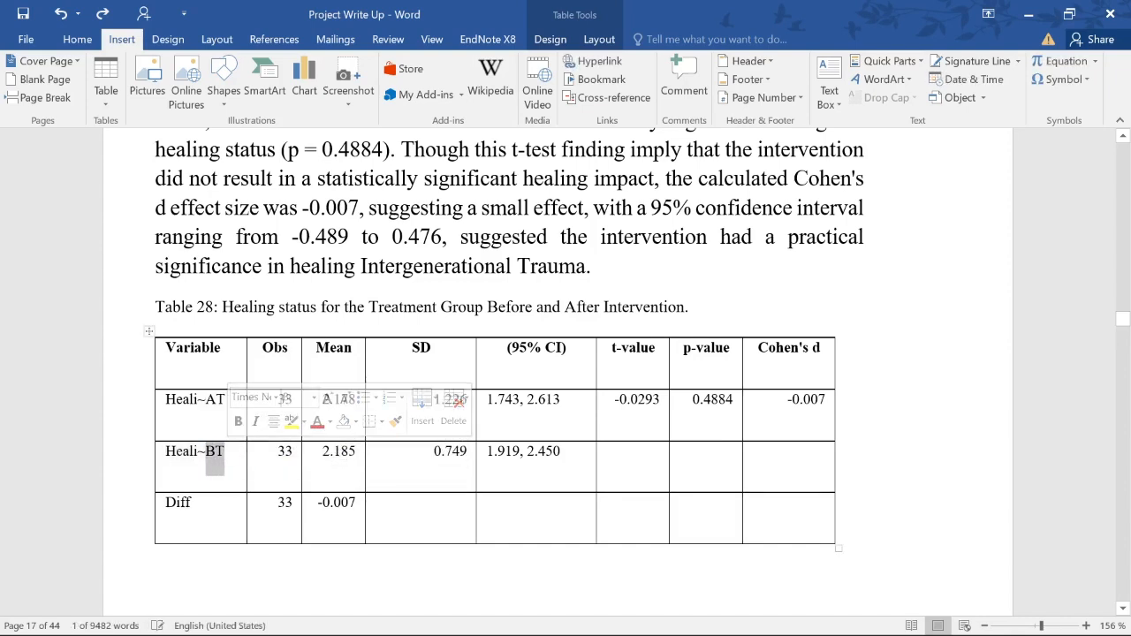
pyautogui.click(171, 399)
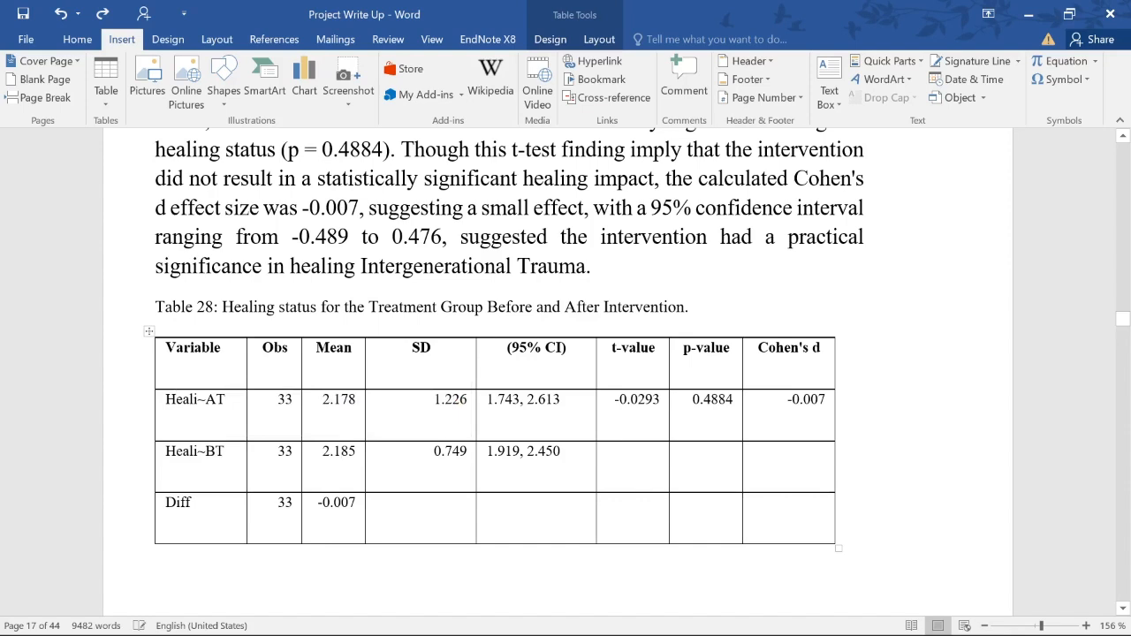
# Point out Table 28's SD and 95% CI entries, along with the t-value, p-value and Cohen's d for Heali~AT.
pyautogui.moveTo(434, 400); pyautogui.dragTo(442, 401)
pyautogui.moveTo(433, 452); pyautogui.dragTo(465, 455)
pyautogui.click(489, 401)
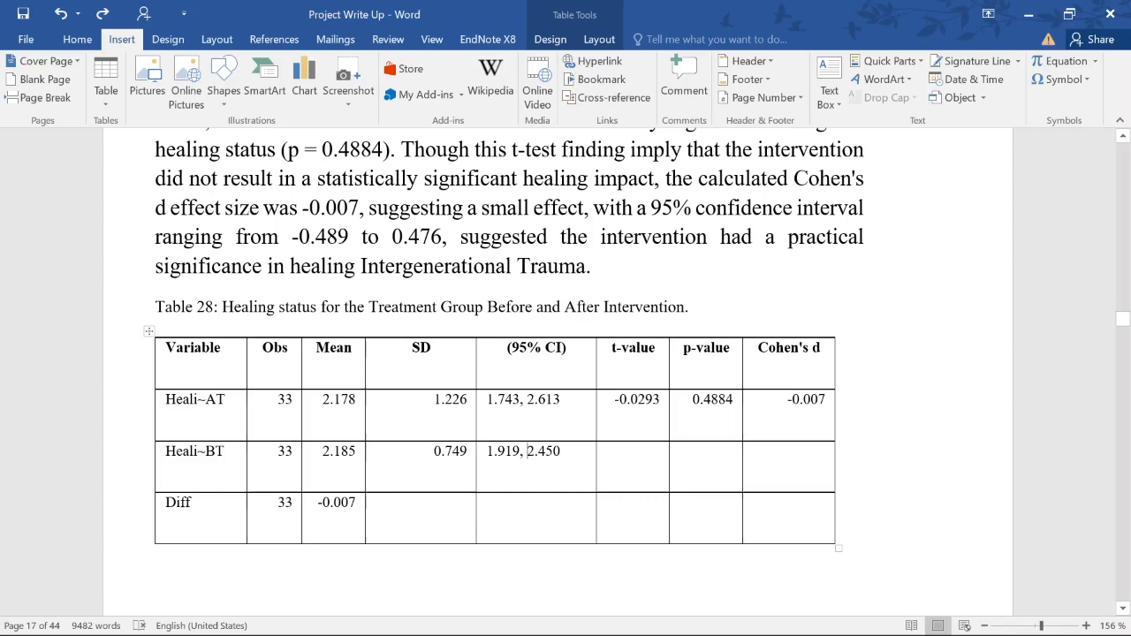
pyautogui.moveTo(814, 629)
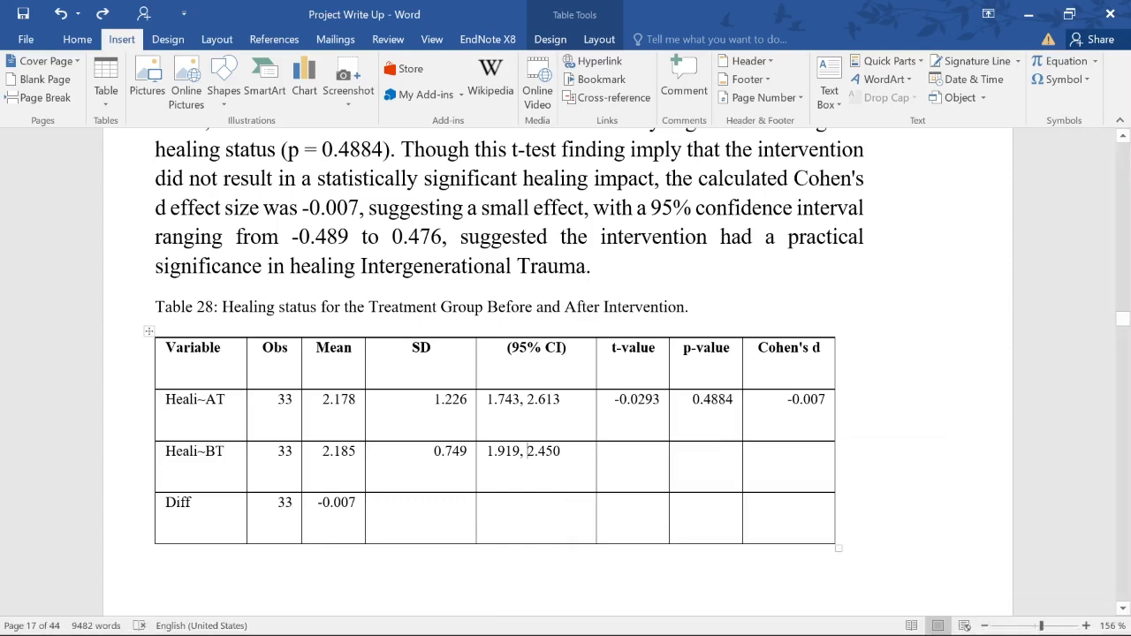
pyautogui.click(605, 402)
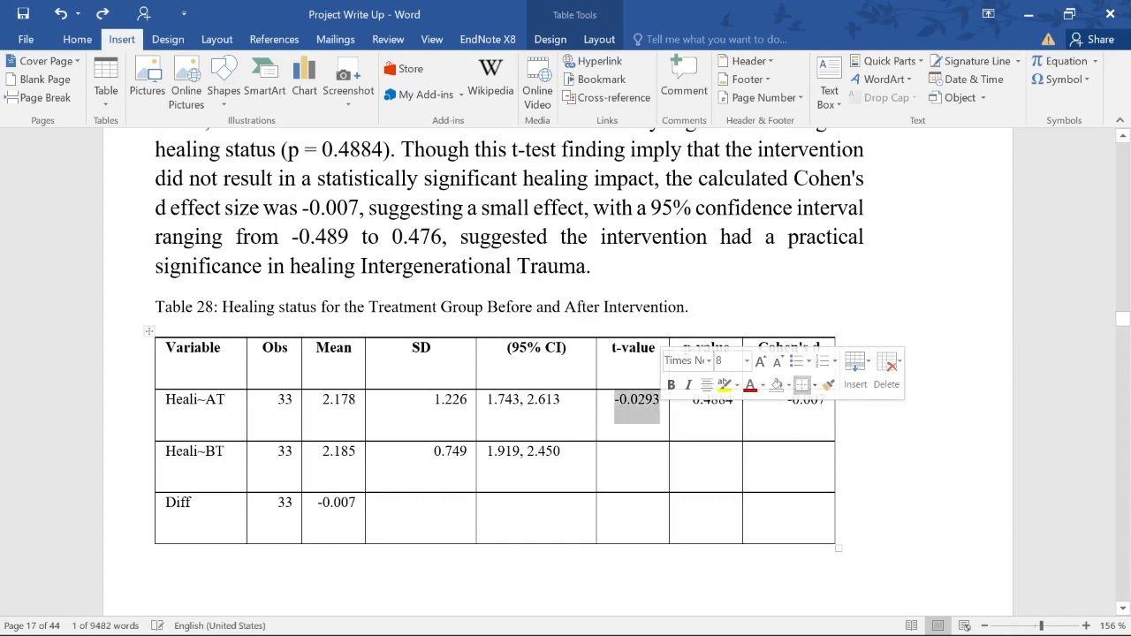
pyautogui.doubleClick(712, 403)
pyautogui.click(717, 400)
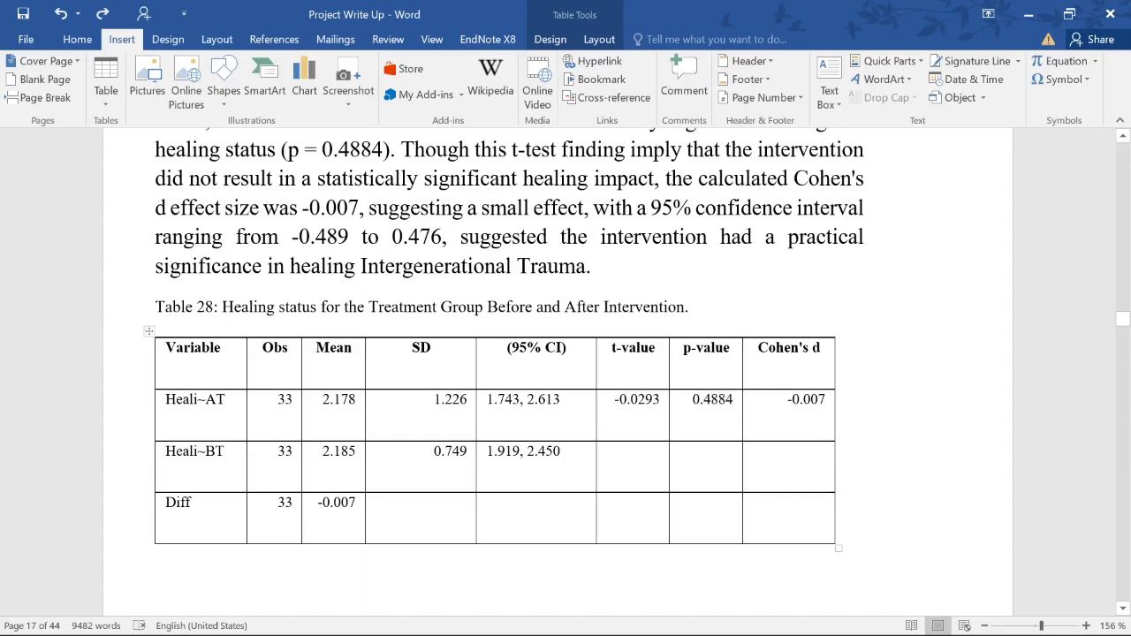
pyautogui.doubleClick(790, 401)
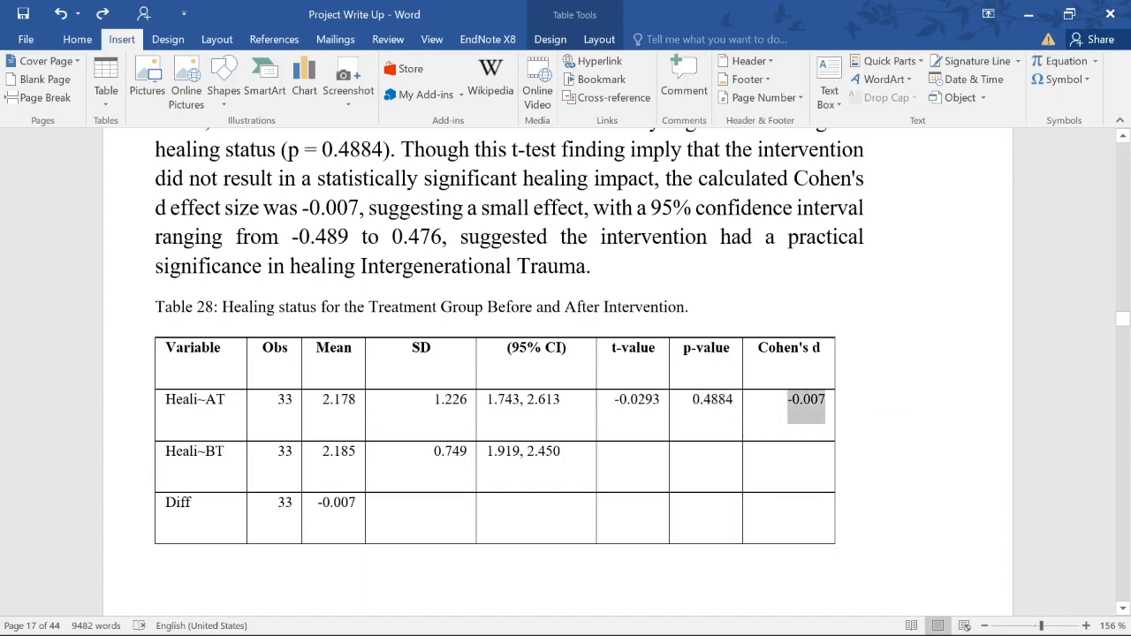
# Review the paired t-test paragraph above Table 28 and highlight the Heali~AT Cohen's d entry again.
pyautogui.scroll(3, 798, 412)
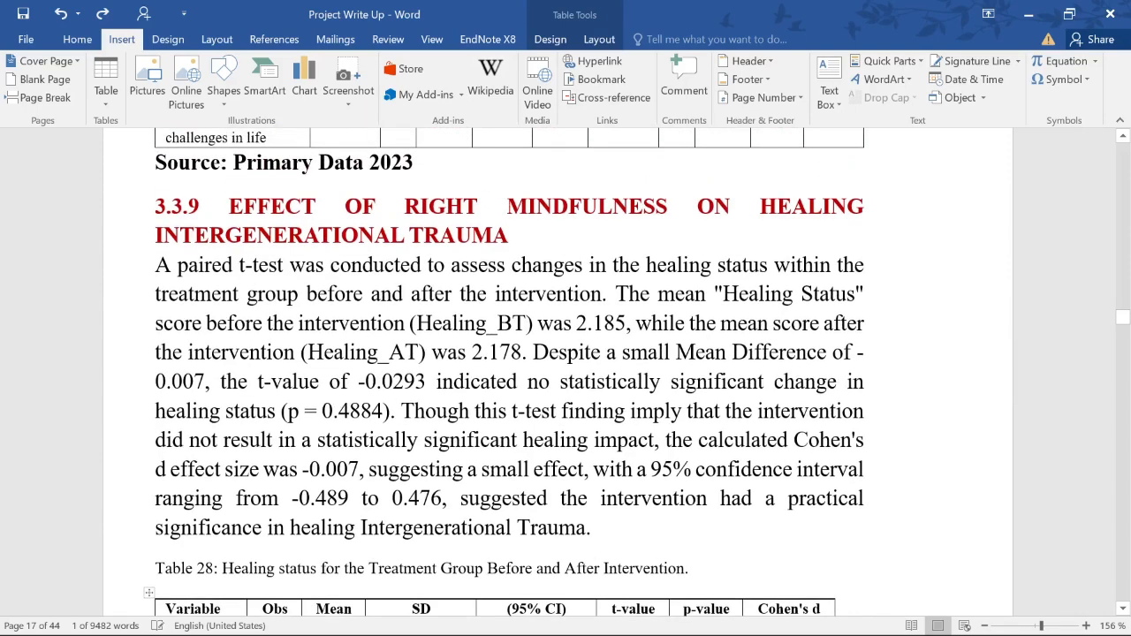
pyautogui.scroll(-4, 781, 350)
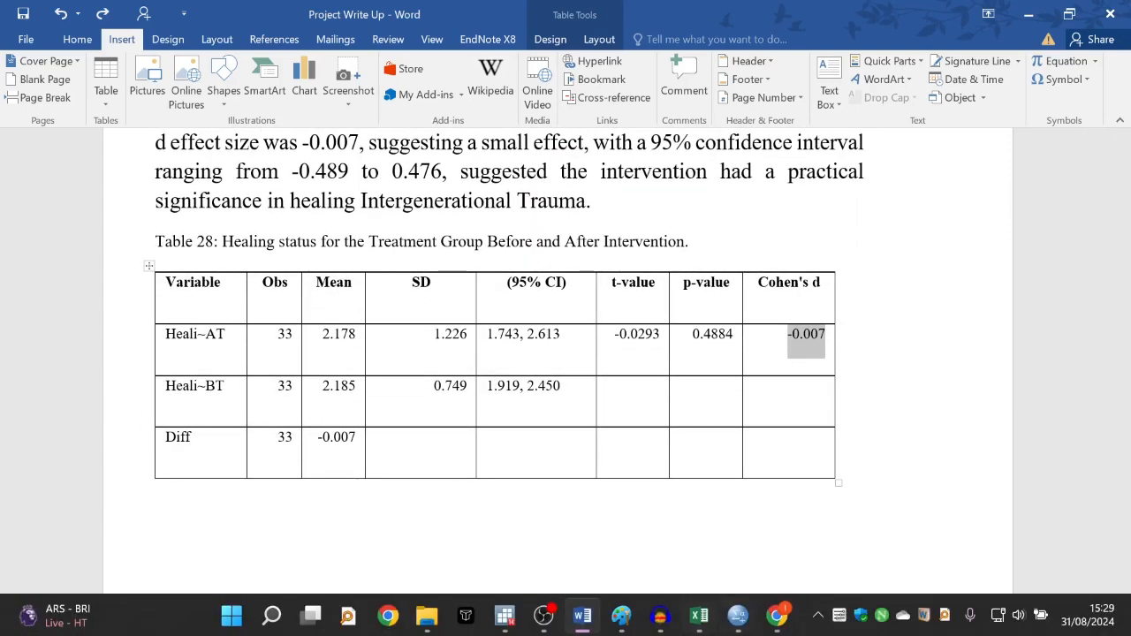
pyautogui.click(788, 338)
pyautogui.moveTo(788, 337); pyautogui.dragTo(818, 343)
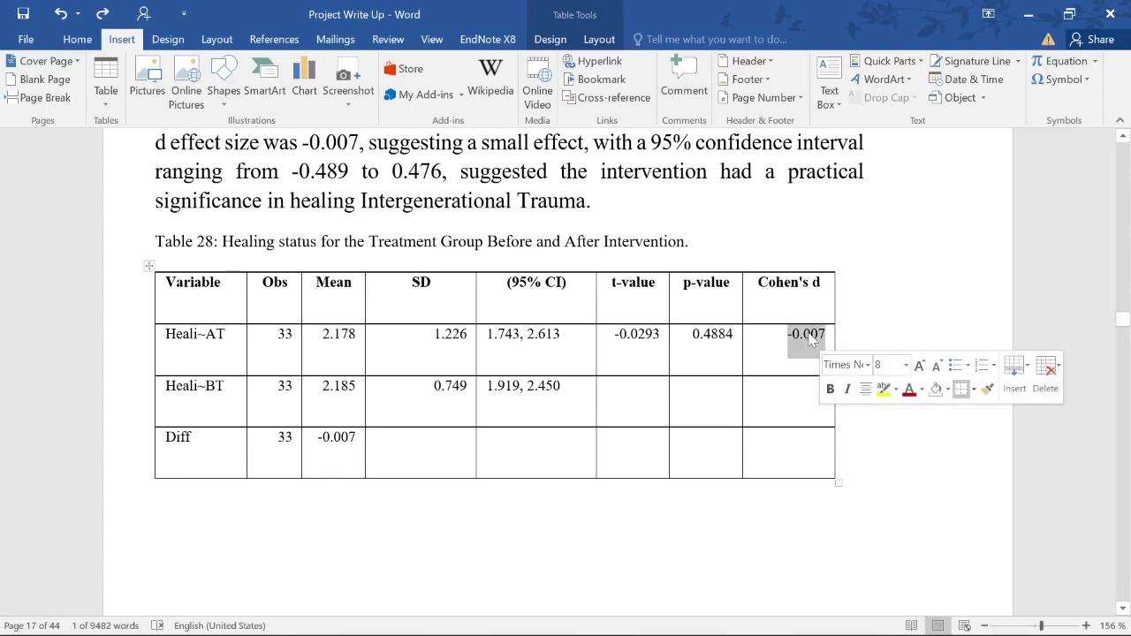
pyautogui.click(807, 335)
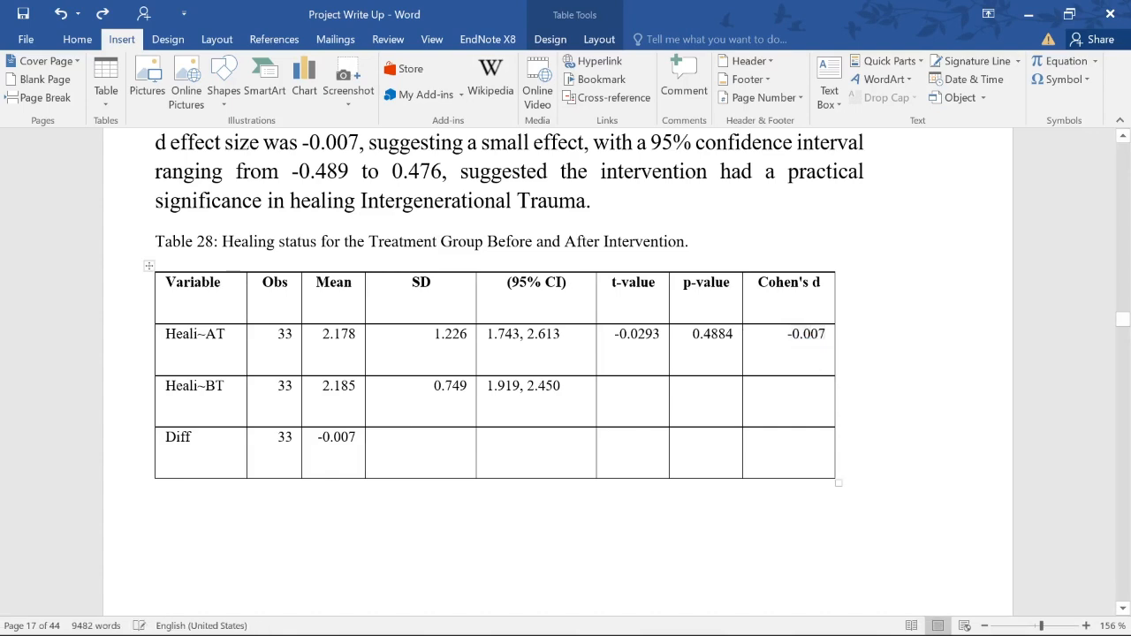
# Browse the write-up's remaining tables and go to section 4.1.1 with Table 46, the Pearson's correlation of Right mindfulness.
pyautogui.scroll(-7, 558, 371)
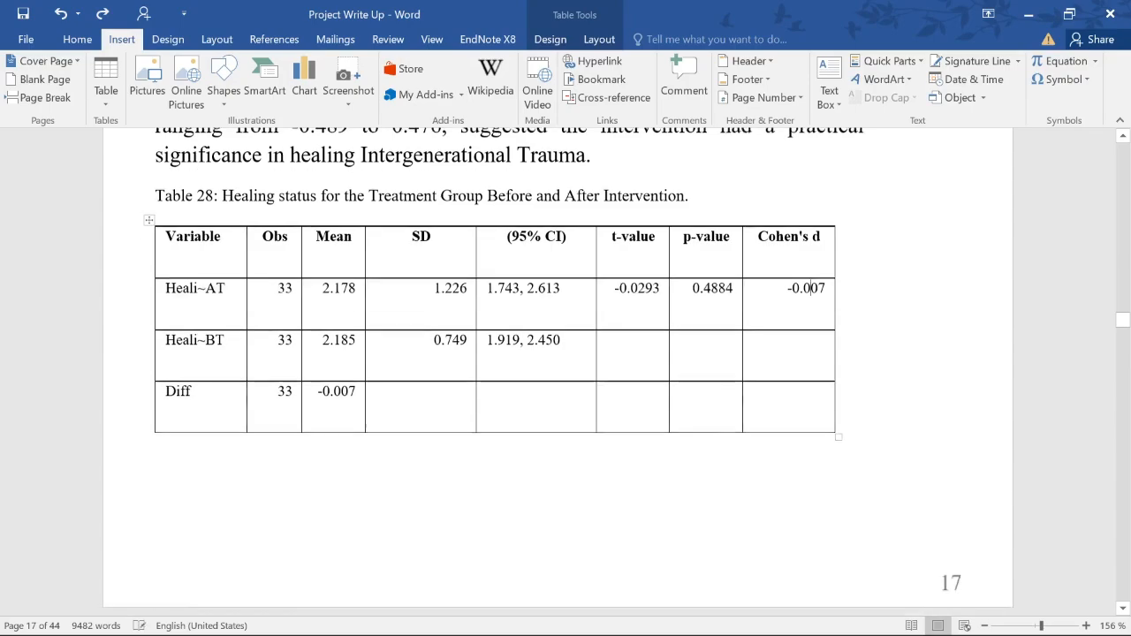
pyautogui.scroll(-3, 558, 371)
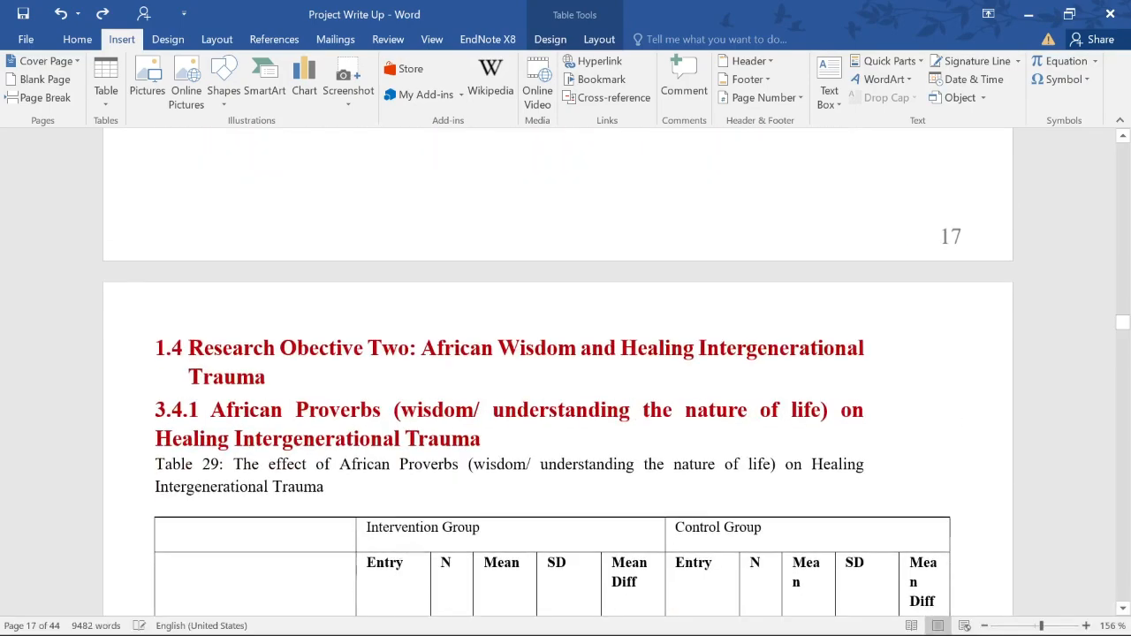
pyautogui.scroll(-20, 671, 262)
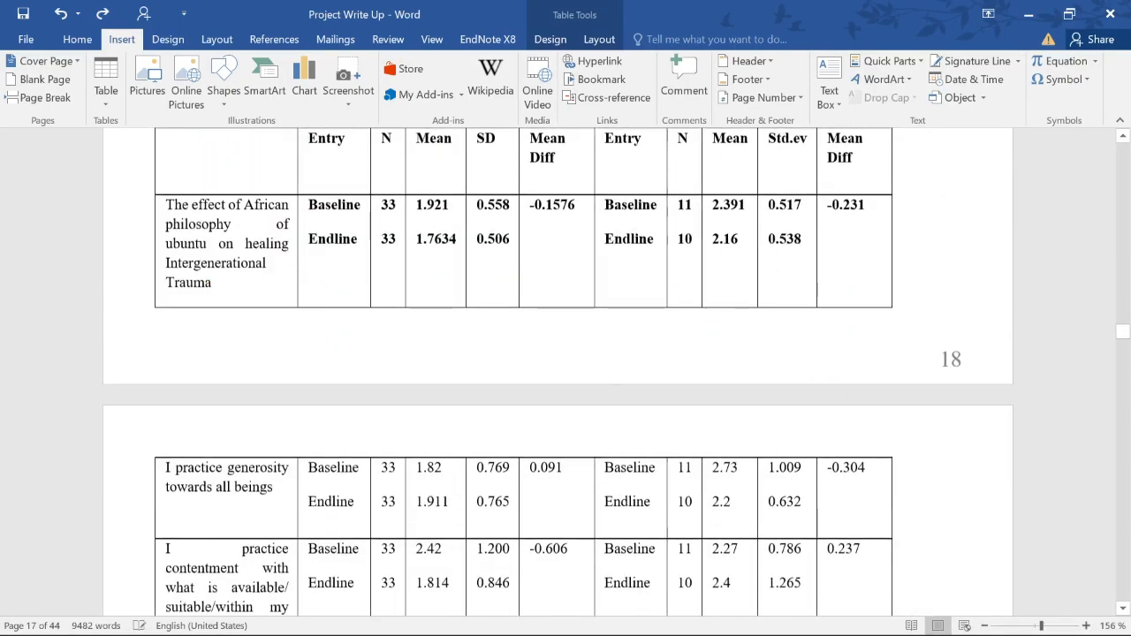
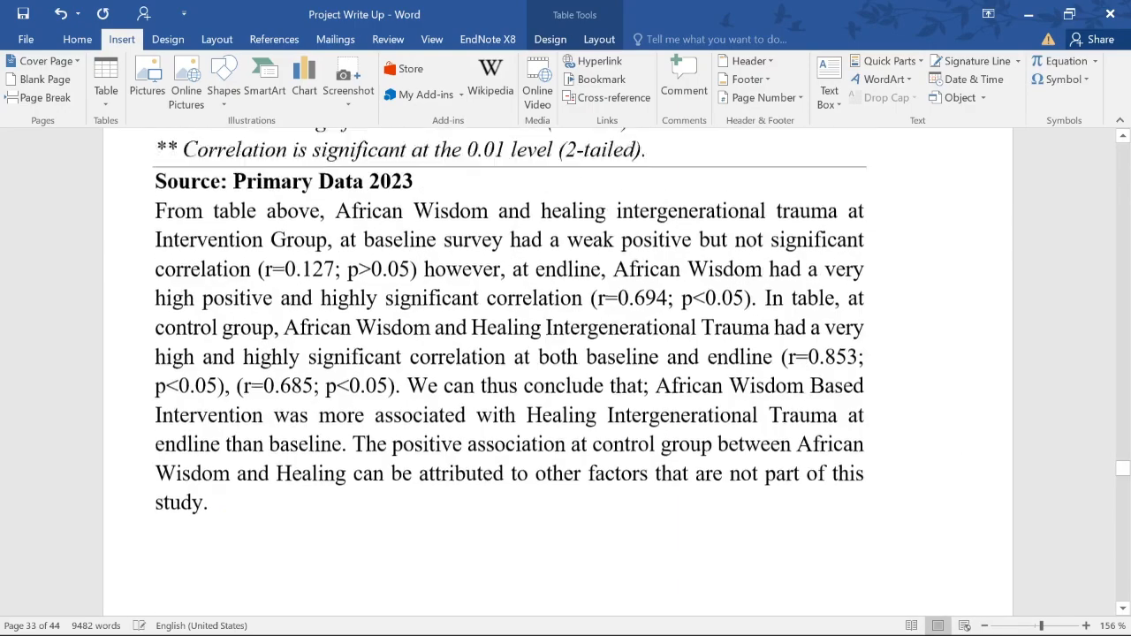
pyautogui.scroll(15, 343, 320)
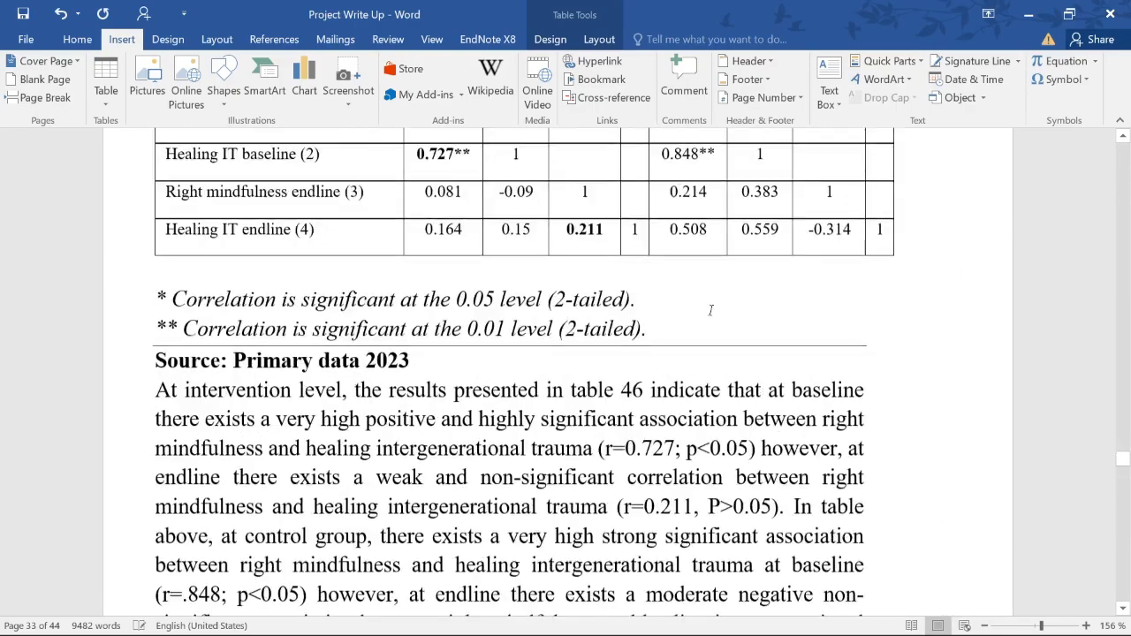
pyautogui.click(343, 320)
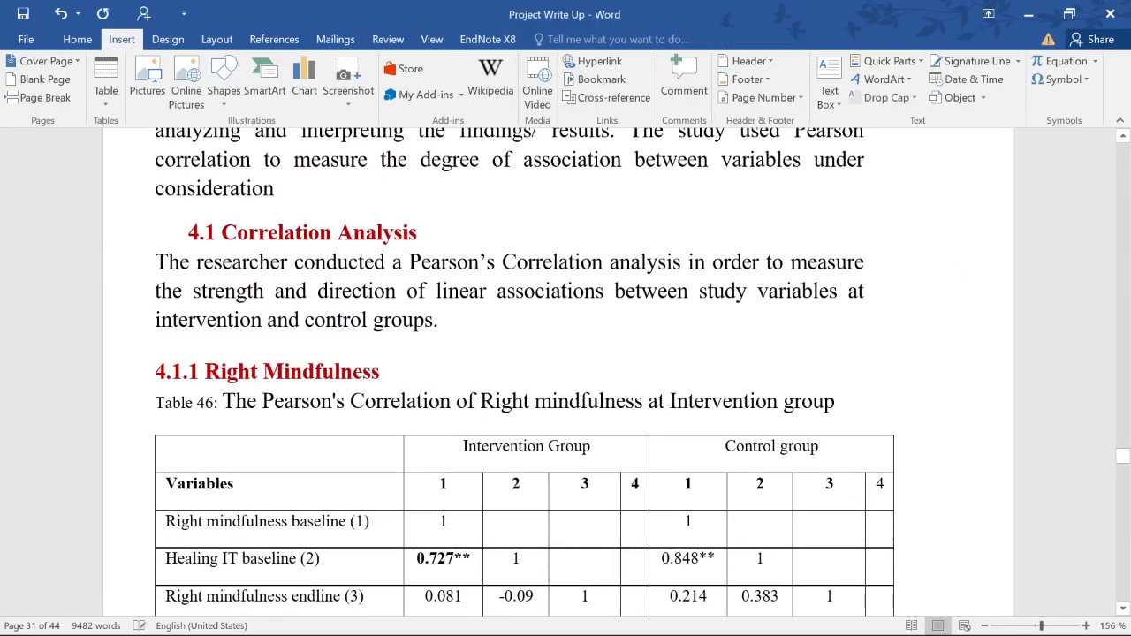
pyautogui.scroll(-3, 433, 354)
pyautogui.click(450, 237)
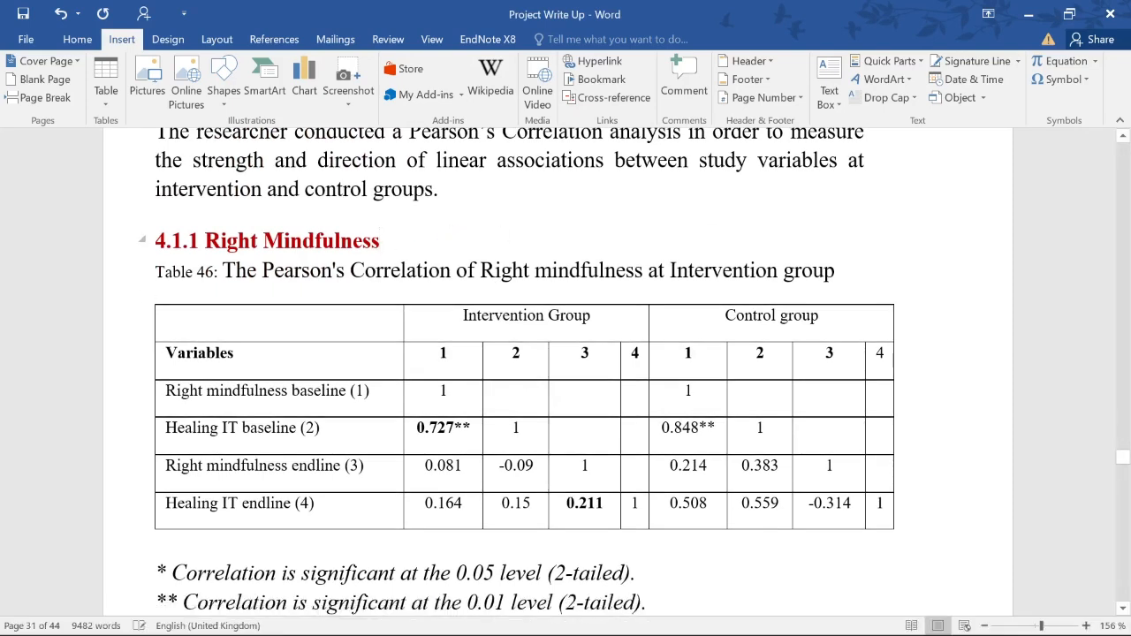
# Switch to the SPSS Data Editor and open the Excel file Datasets SPSS.xlsx from the Mindfulness Study folder.
pyautogui.moveTo(738, 615)
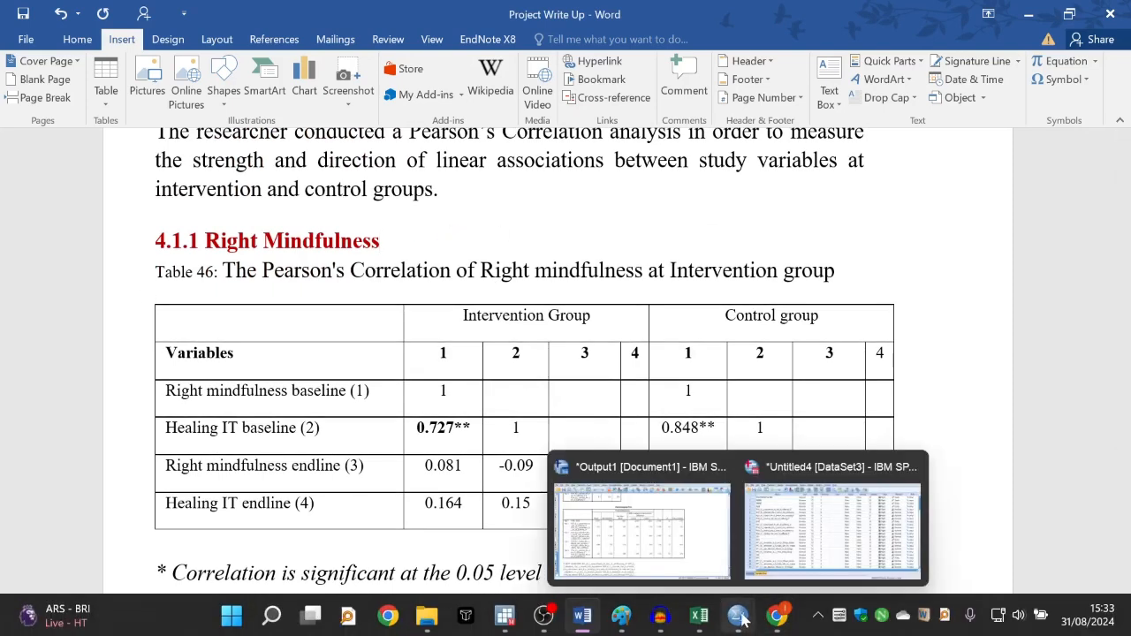
pyautogui.click(749, 546)
pyautogui.click(14, 30)
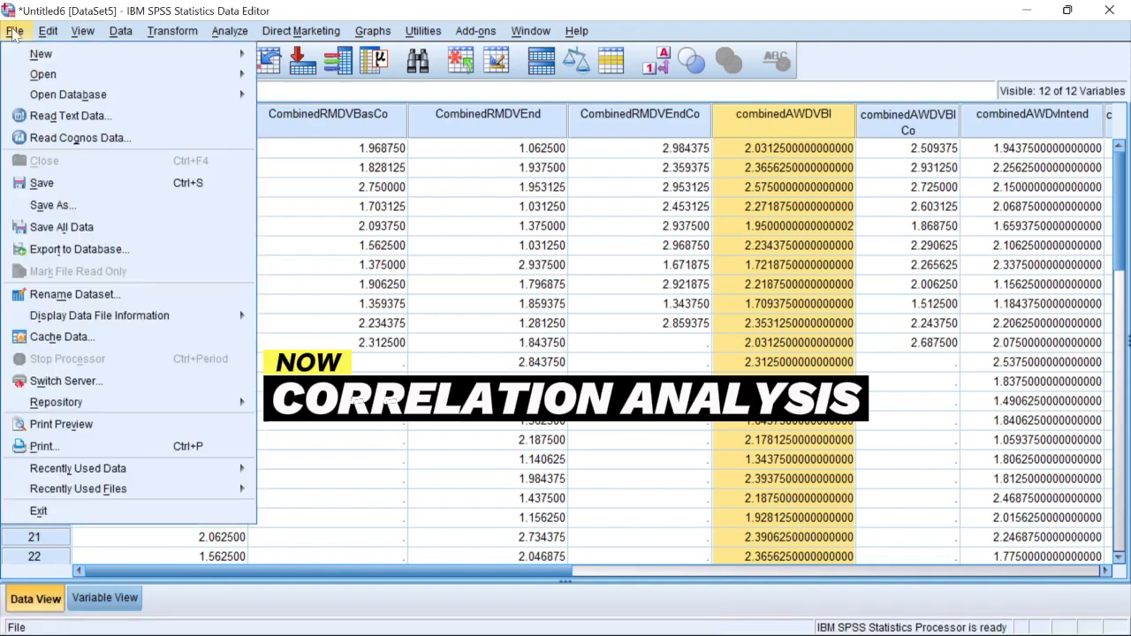
pyautogui.moveTo(74, 76)
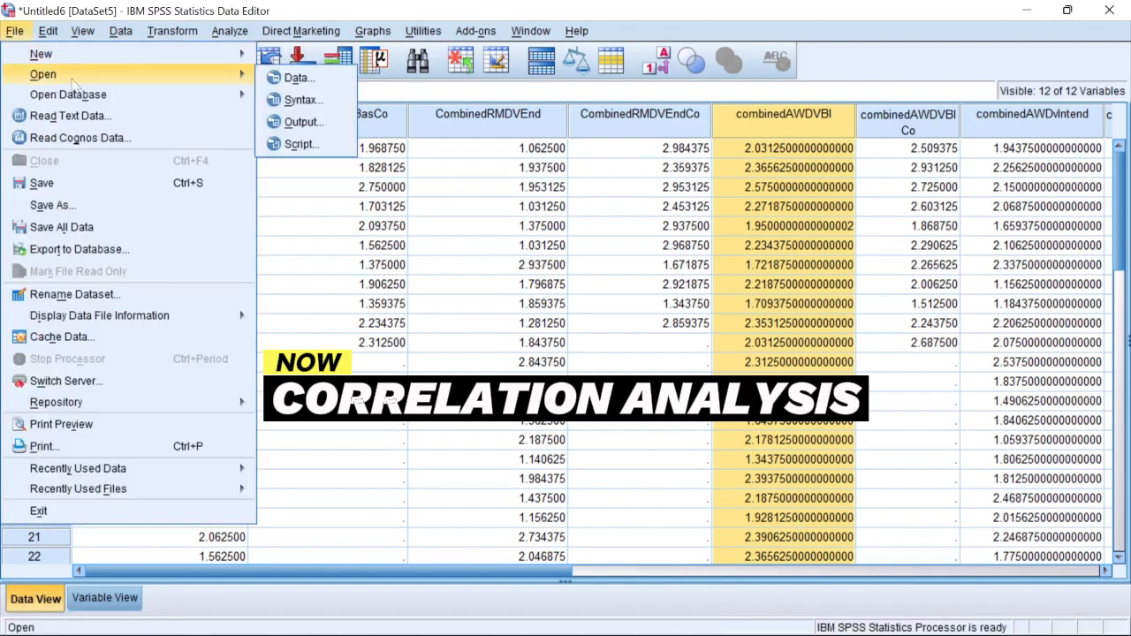
pyautogui.click(312, 77)
pyautogui.click(730, 375)
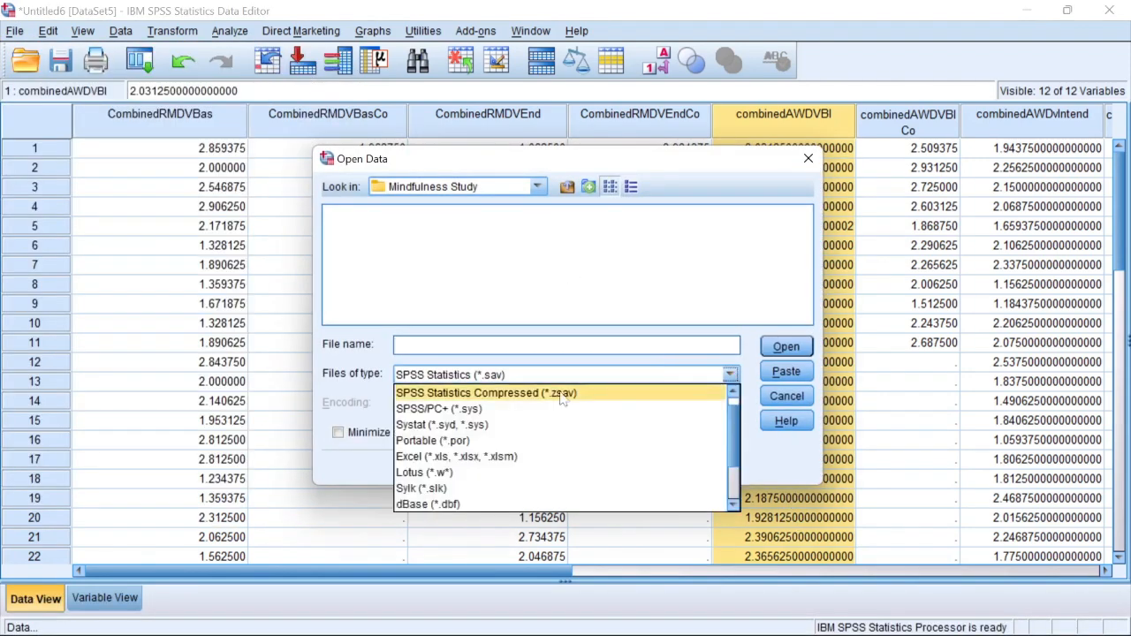
pyautogui.click(441, 457)
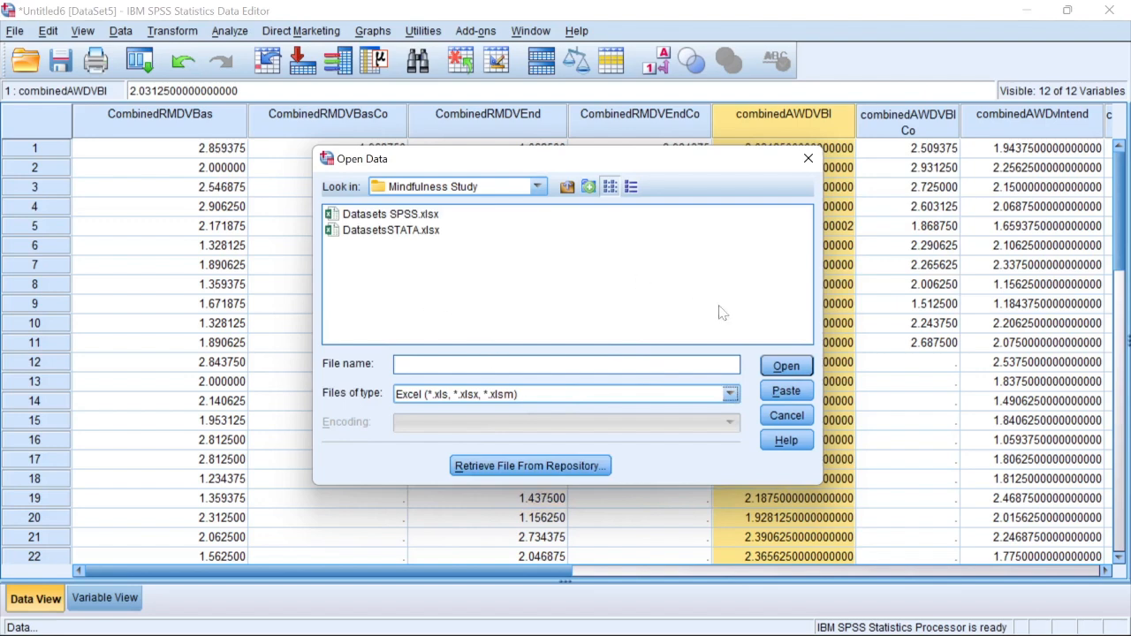
pyautogui.doubleClick(370, 216)
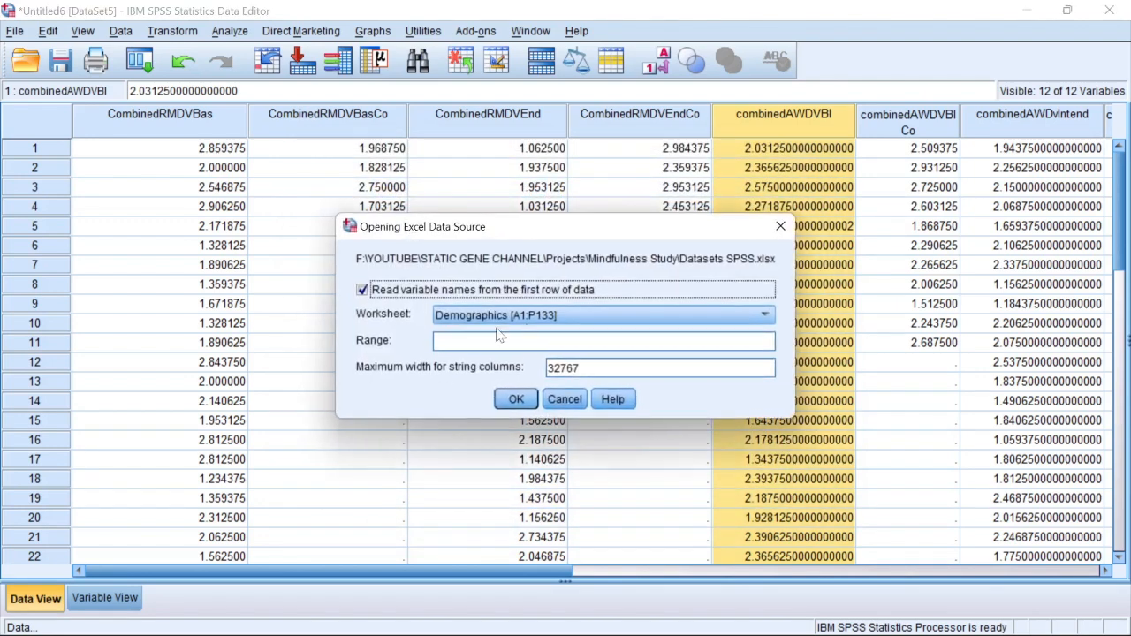
# Import the Hypothesis [A1:AY34] worksheet, reading variable names from the first row of data.
pyautogui.click(501, 320)
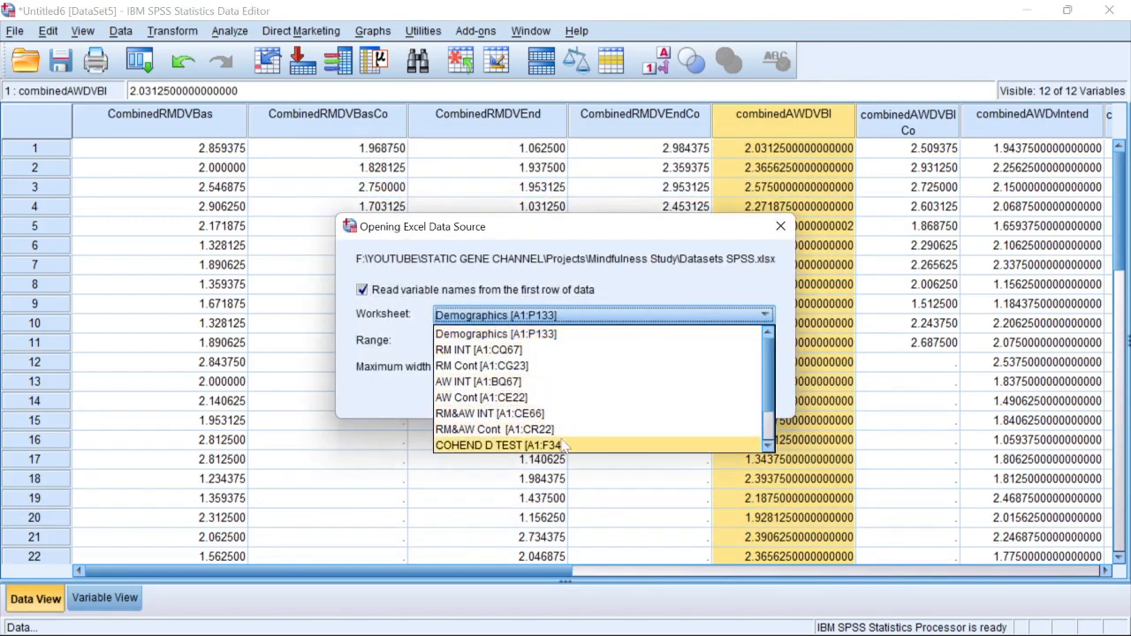
pyautogui.scroll(-1, 568, 445)
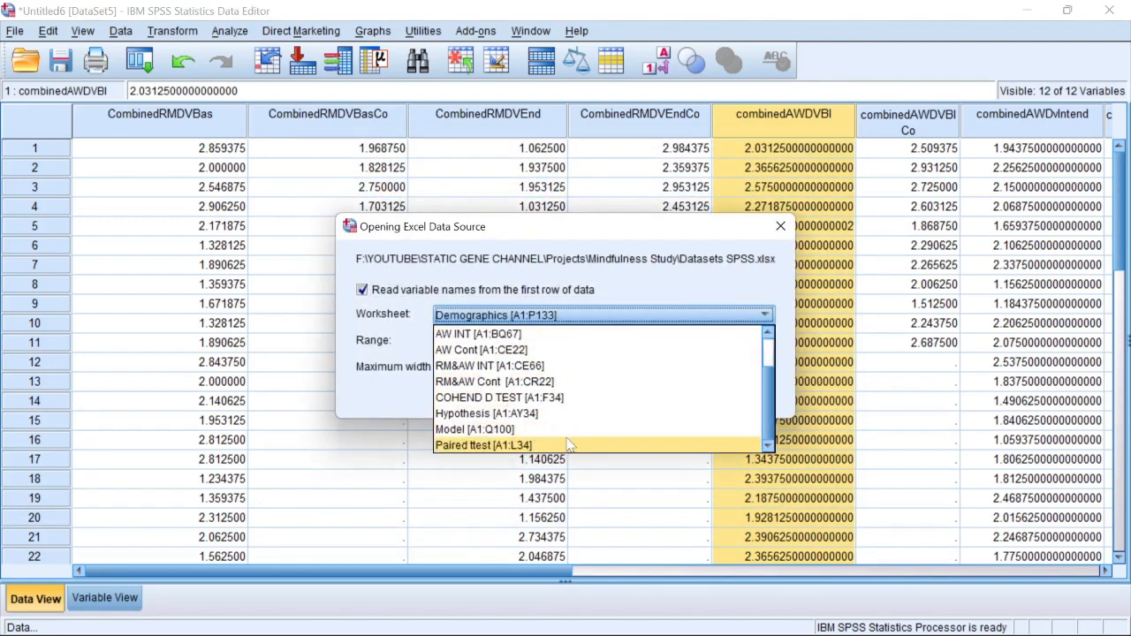
pyautogui.click(488, 413)
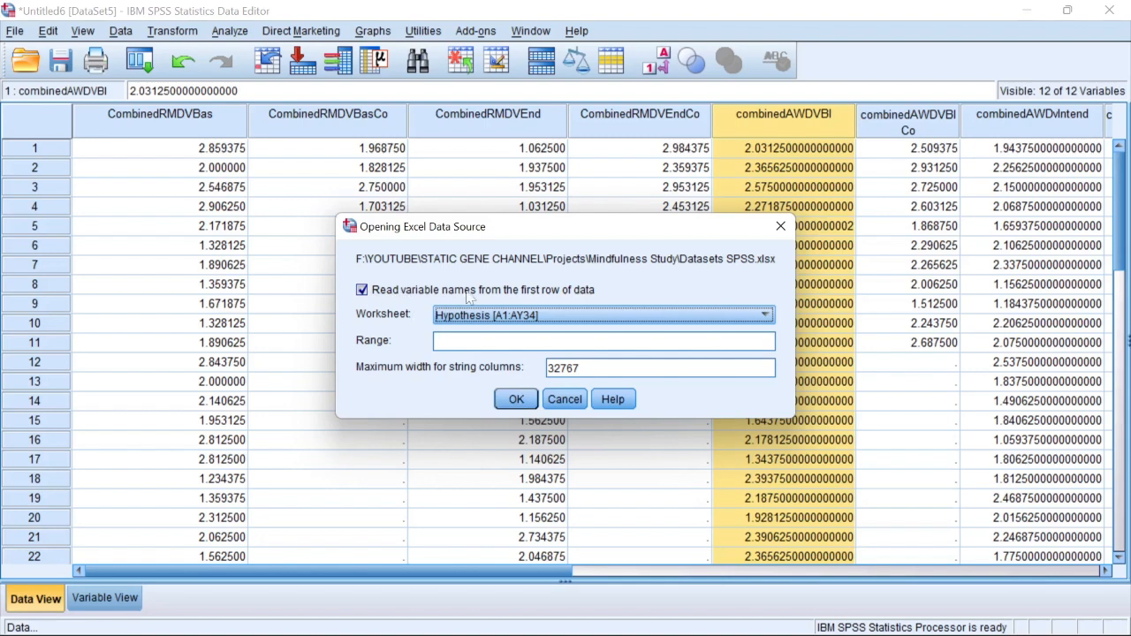
pyautogui.click(516, 399)
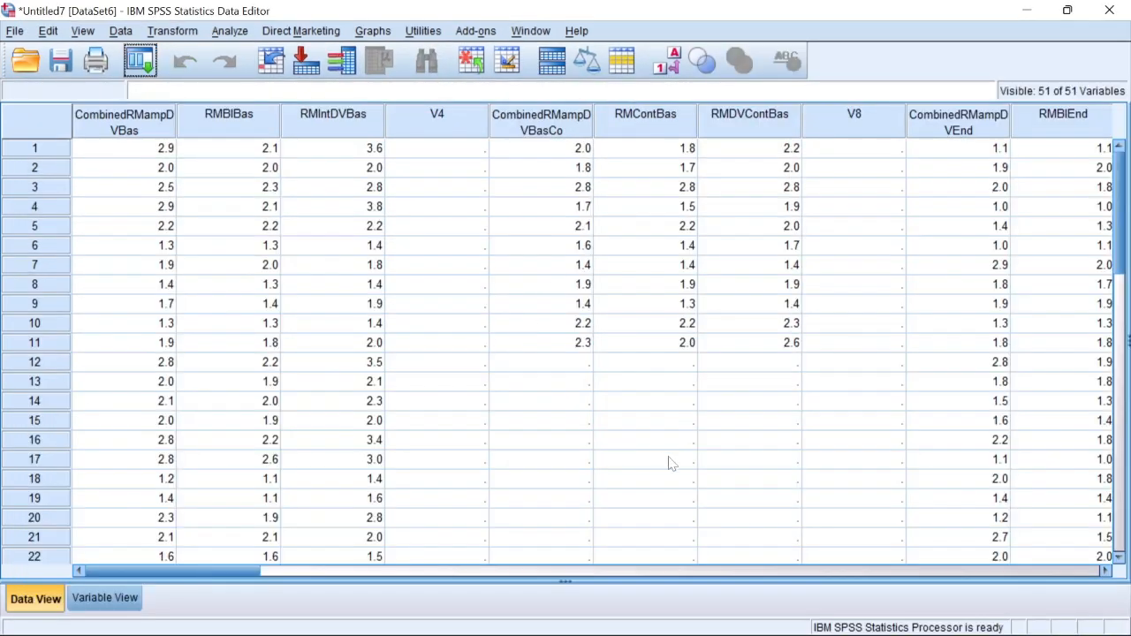
# Close the Untitled6 [DataSet5] data window without saving its changes.
pyautogui.moveTo(736, 616)
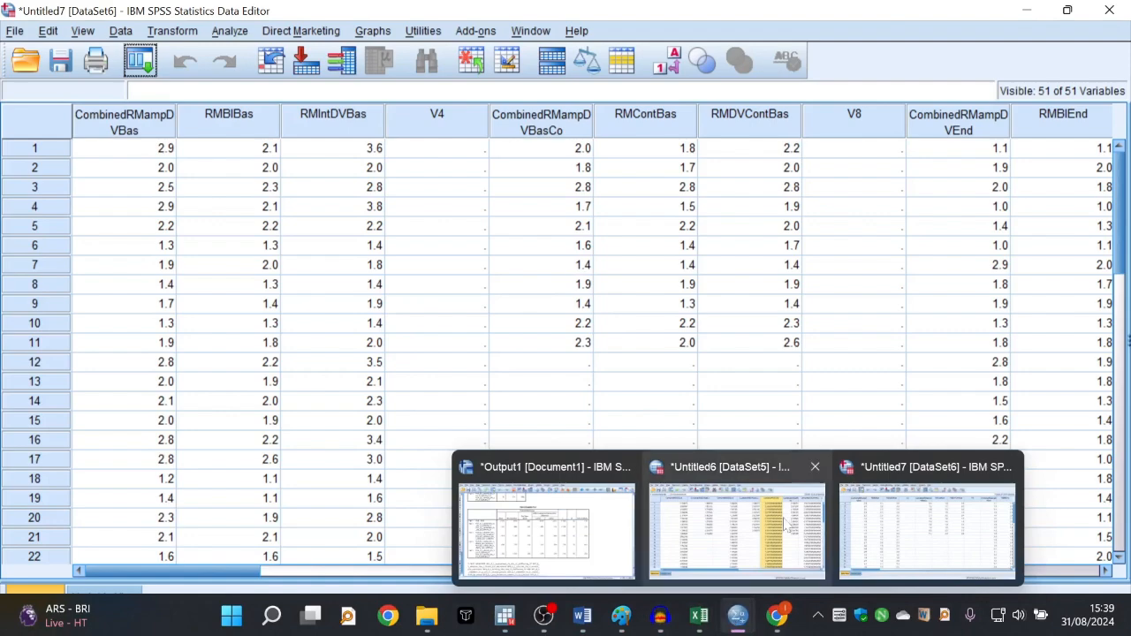
pyautogui.click(815, 466)
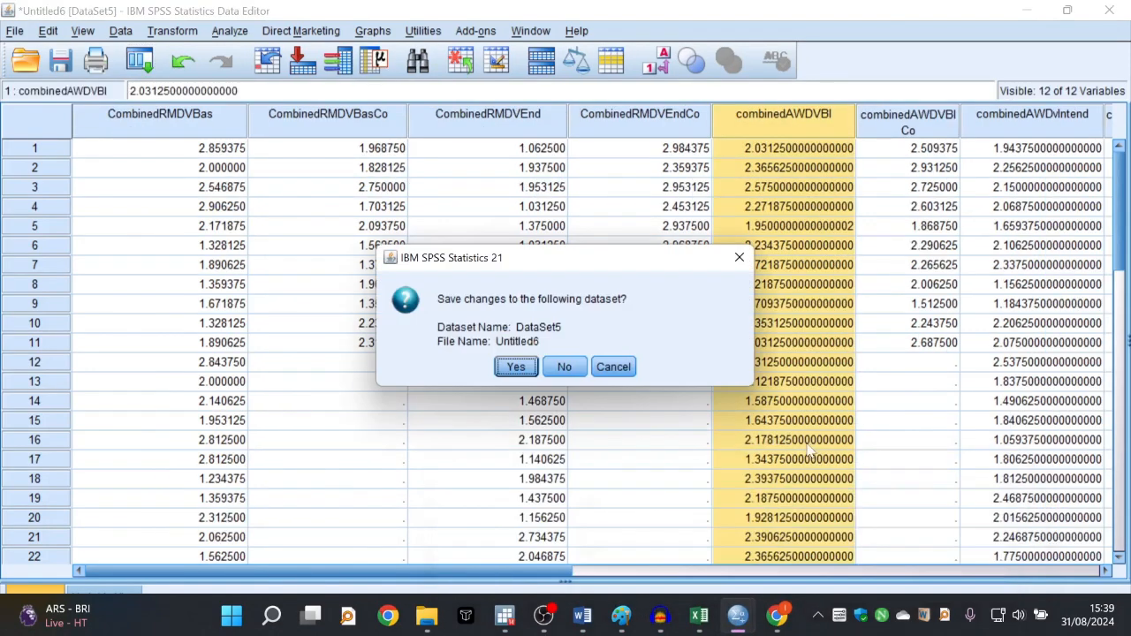
pyautogui.click(571, 372)
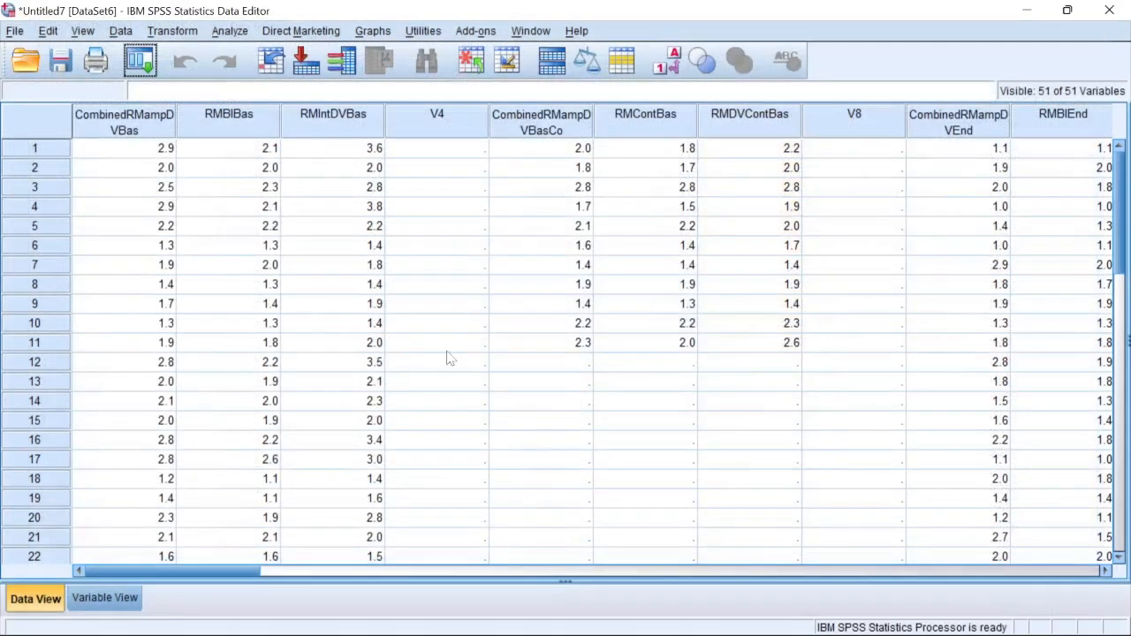
# Widen the Name column in Variable View so the full variable names fit, and look through the variable list.
pyautogui.click(114, 598)
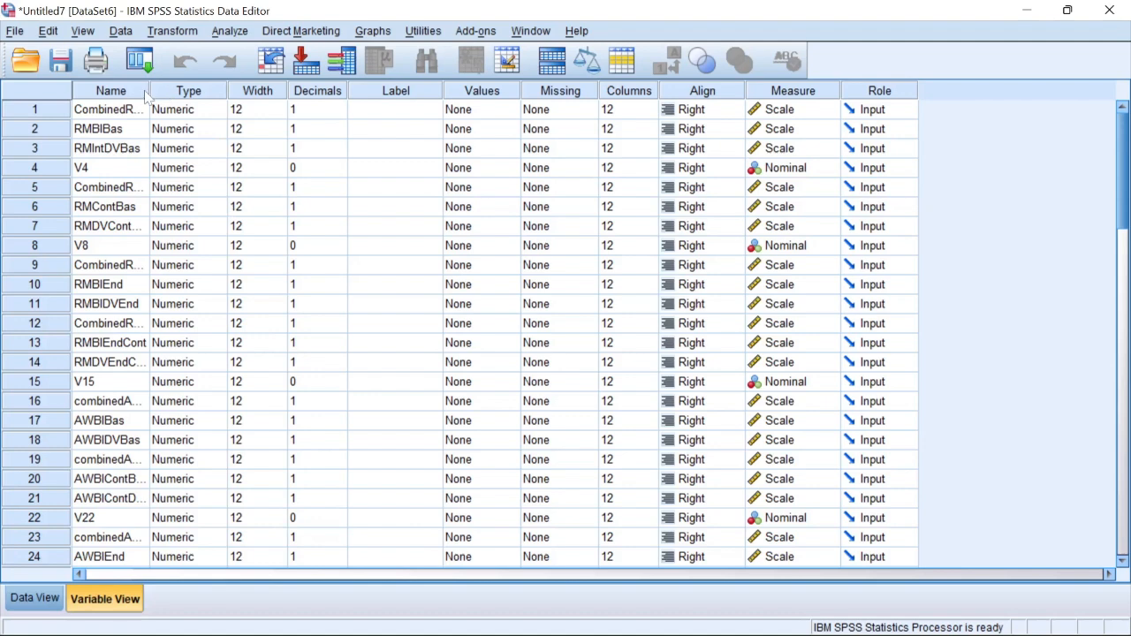
pyautogui.moveTo(149, 91); pyautogui.dragTo(464, 91)
pyautogui.scroll(-1, 234, 371)
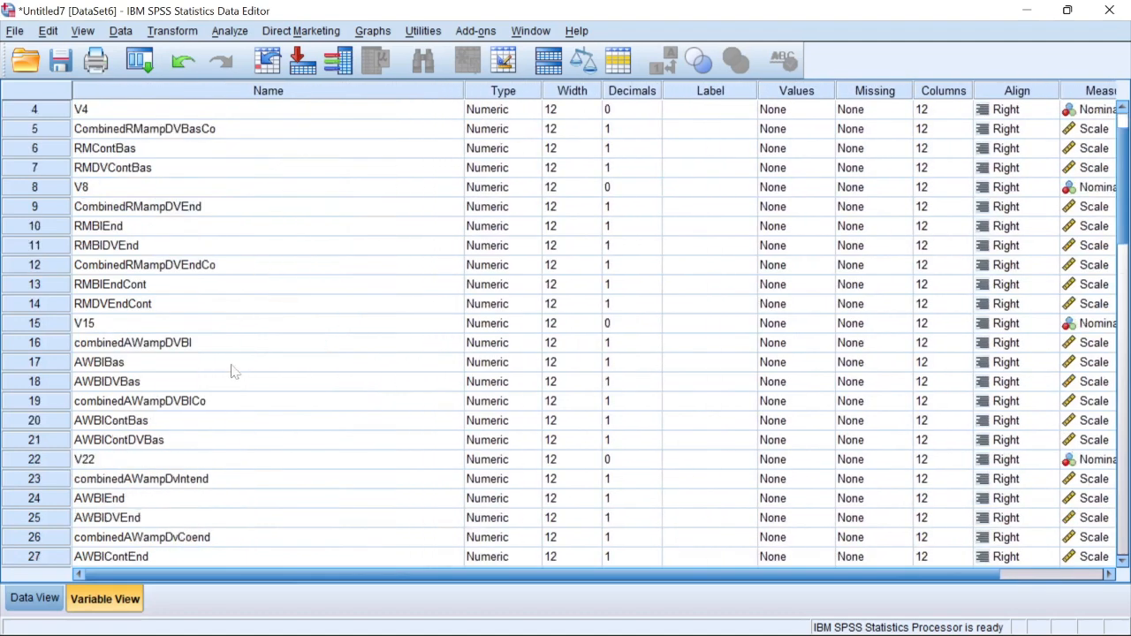
pyautogui.scroll(-10, 234, 371)
pyautogui.scroll(8, 245, 348)
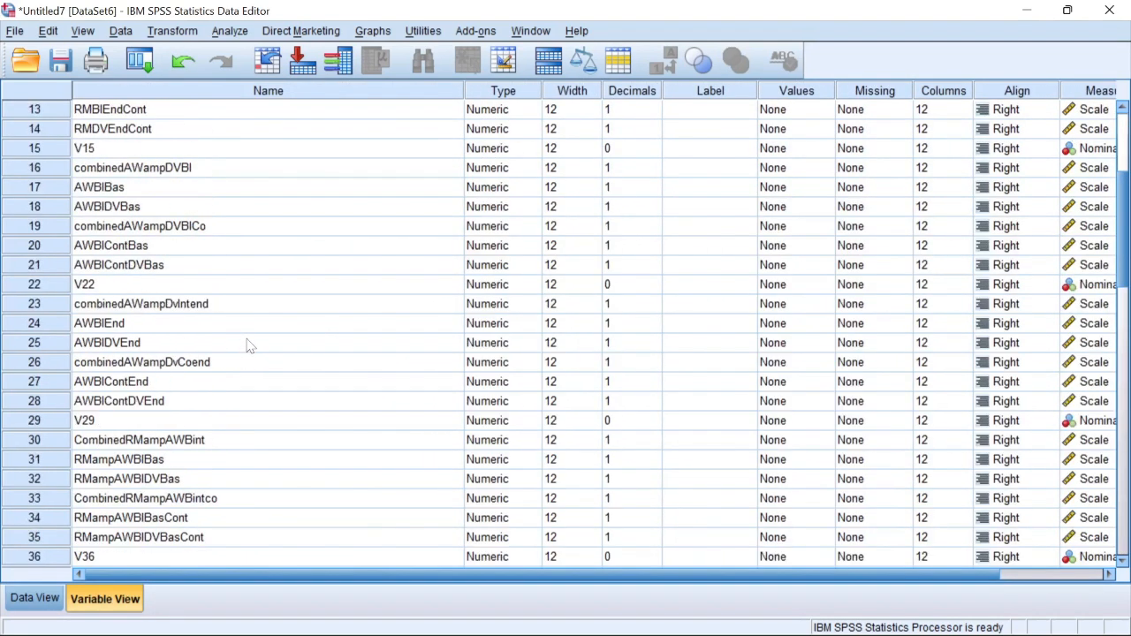
pyautogui.scroll(4, 252, 349)
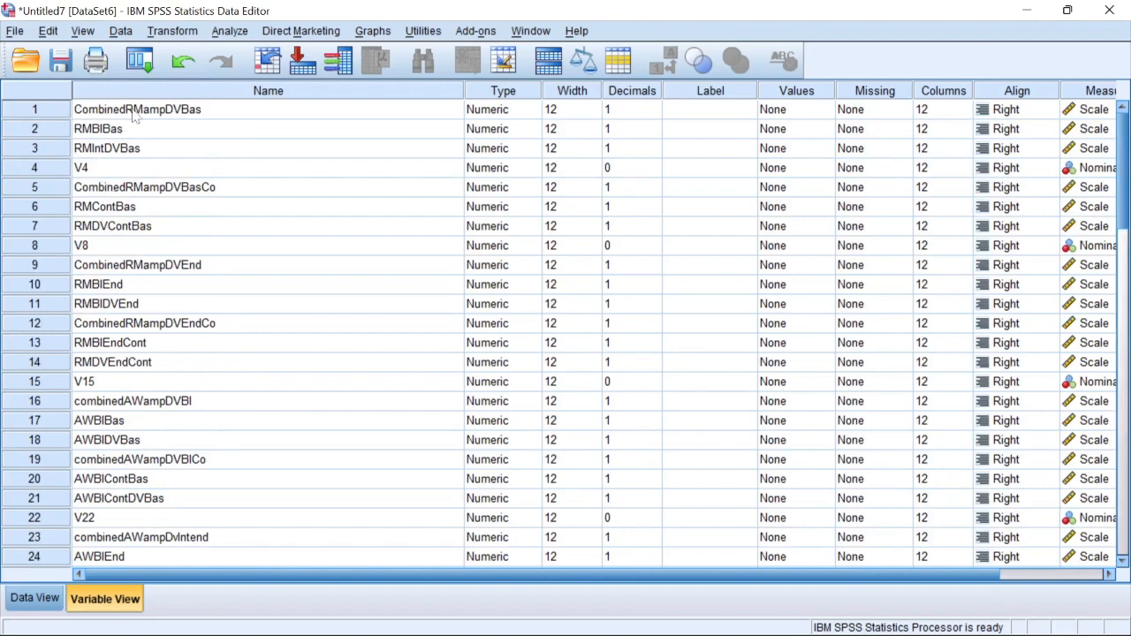
# Highlight the variable groups in turn: rows 1 to 15, rows 16 to 29, and rows 30 to 51.
pyautogui.click(31, 113)
pyautogui.moveTo(32, 122); pyautogui.dragTo(35, 384)
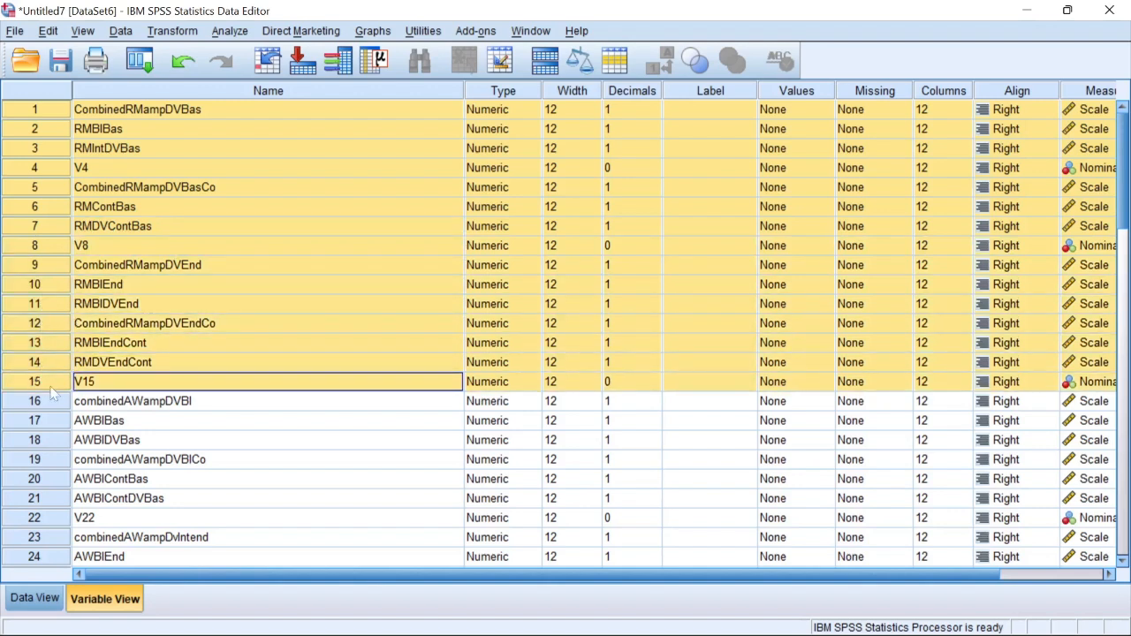
pyautogui.scroll(-2, 70, 317)
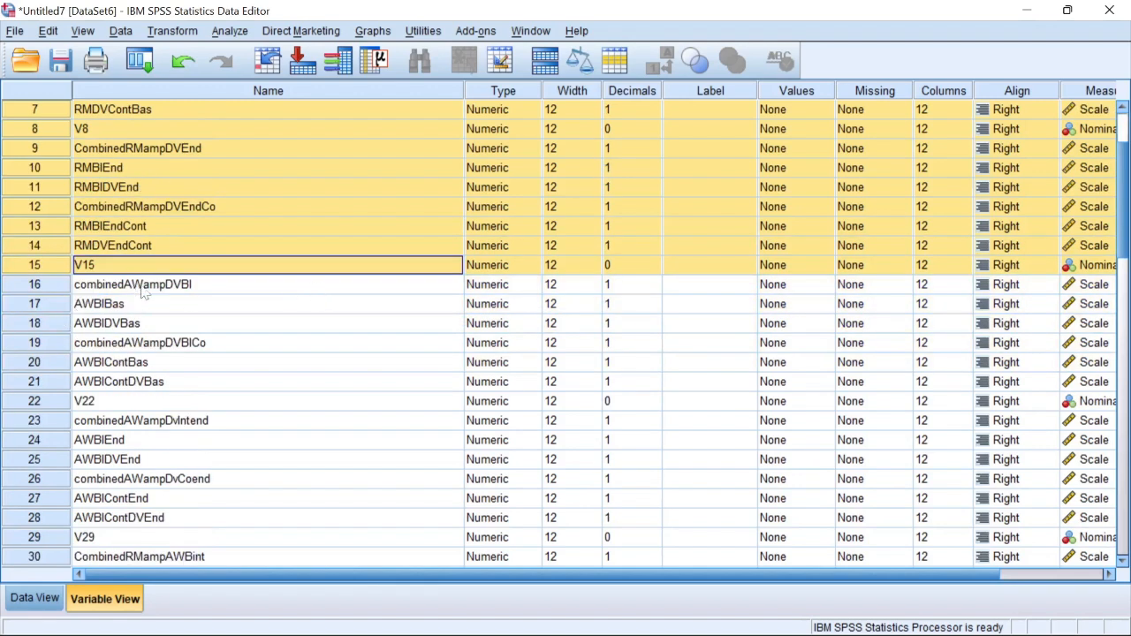
pyautogui.moveTo(33, 285); pyautogui.dragTo(32, 541)
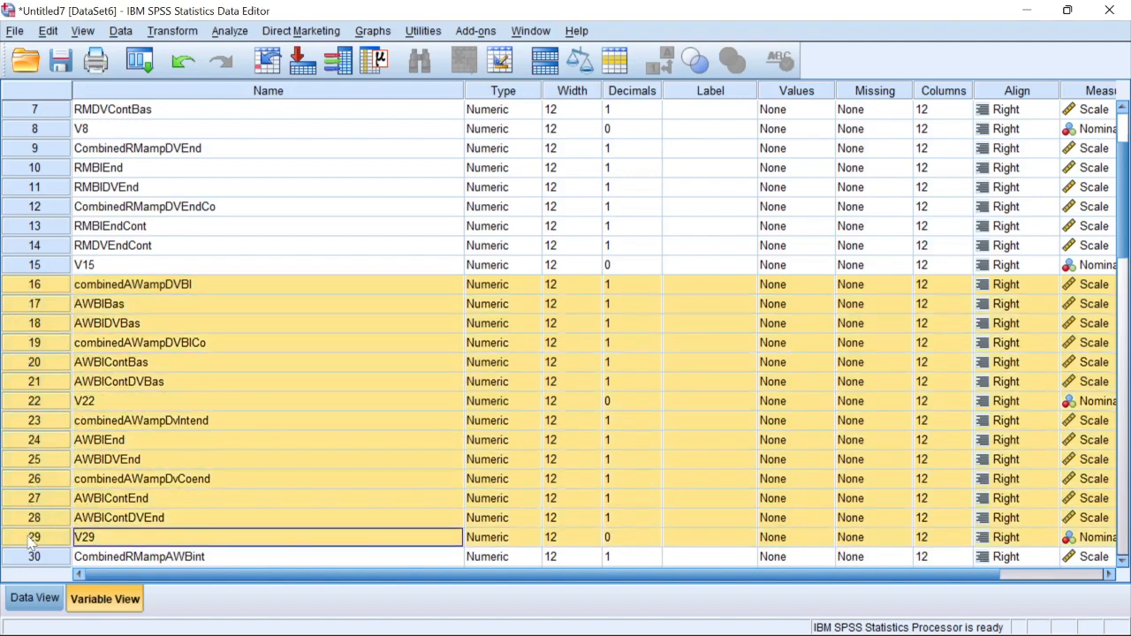
pyautogui.scroll(-9, 245, 316)
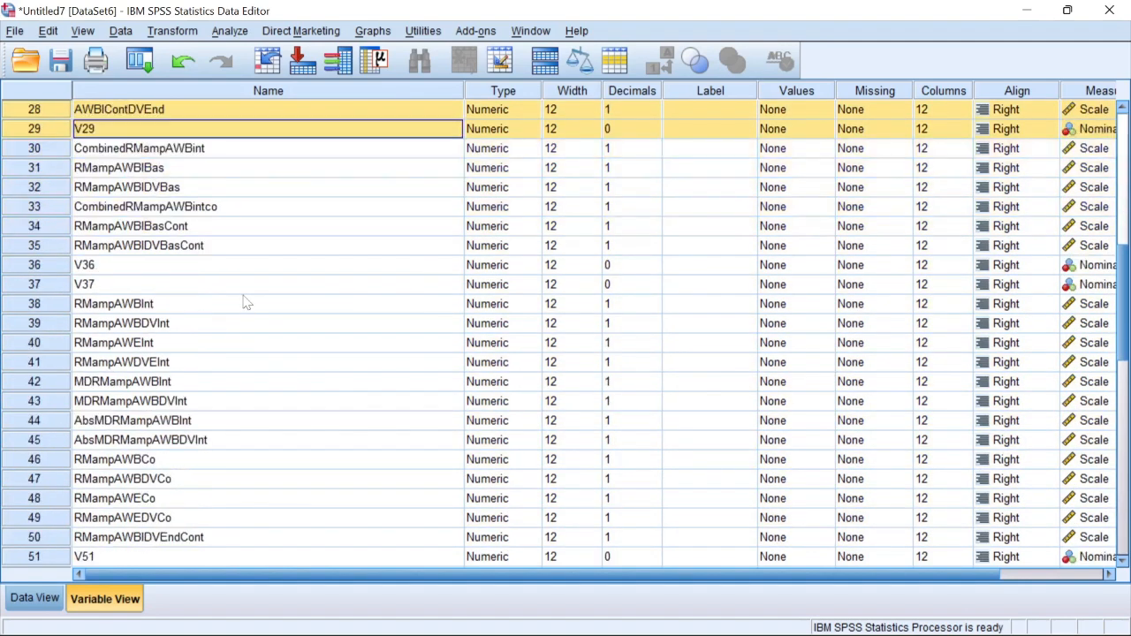
pyautogui.scroll(4, 237, 291)
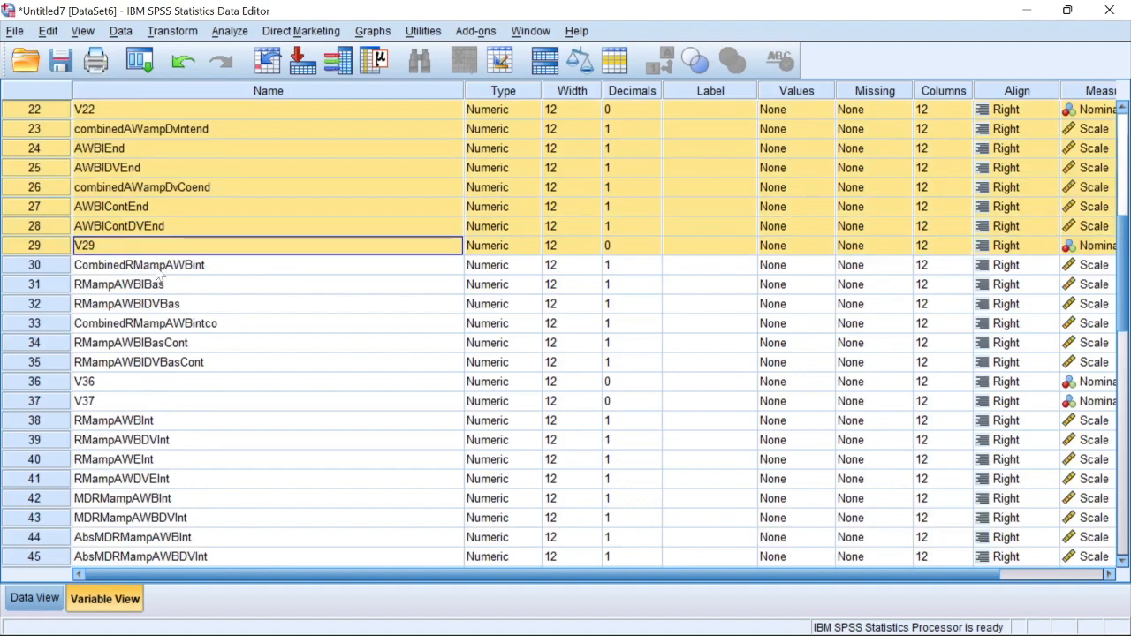
pyautogui.moveTo(42, 264); pyautogui.dragTo(5, 485)
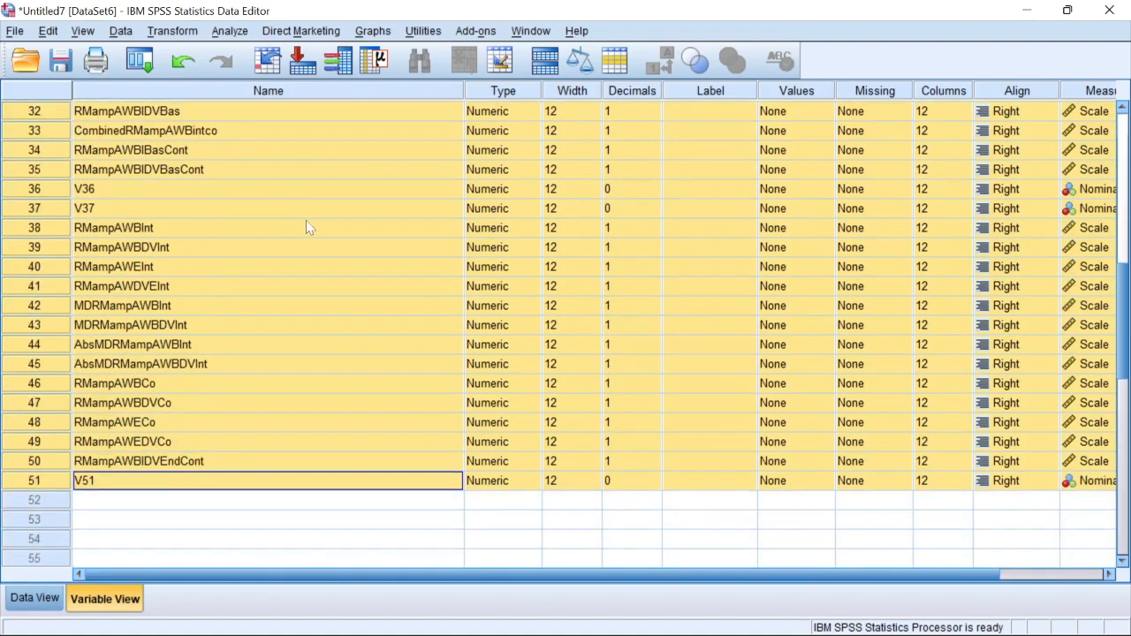
# Return to the start of the variable list and highlight the right mindfulness variables in rows 1 to 15 again.
pyautogui.scroll(4, 306, 227)
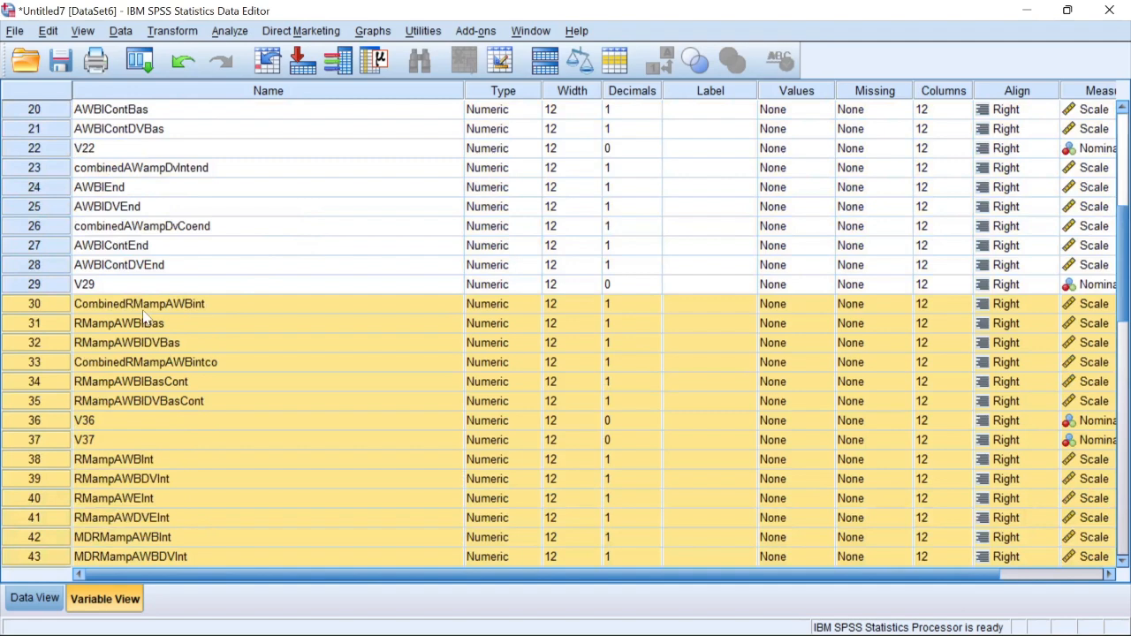
pyautogui.scroll(3, 150, 316)
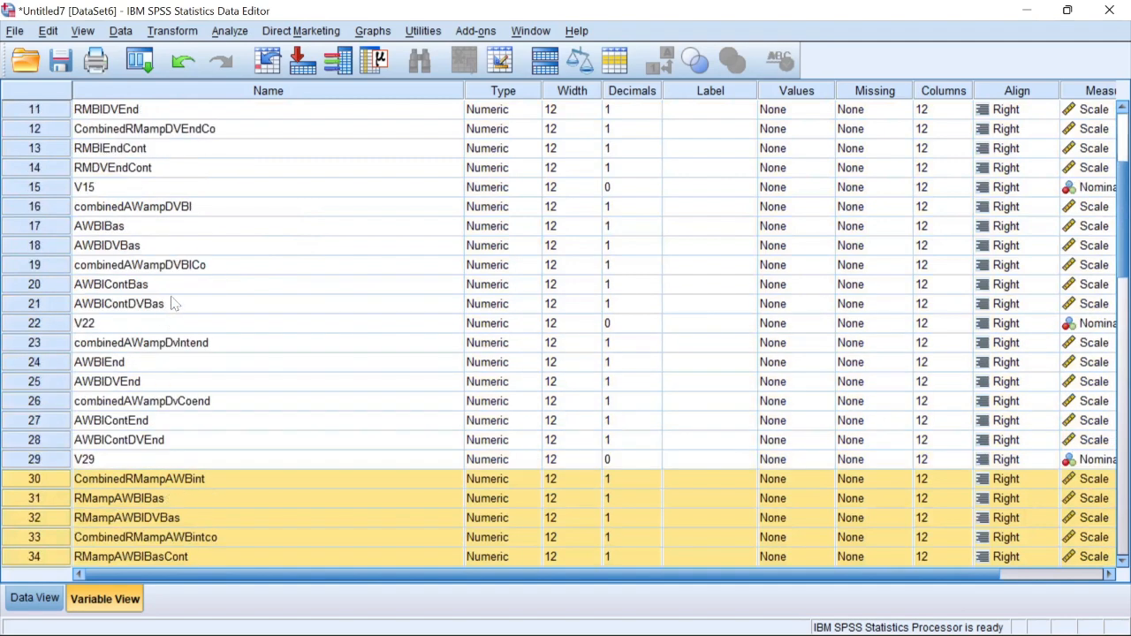
pyautogui.scroll(4, 173, 296)
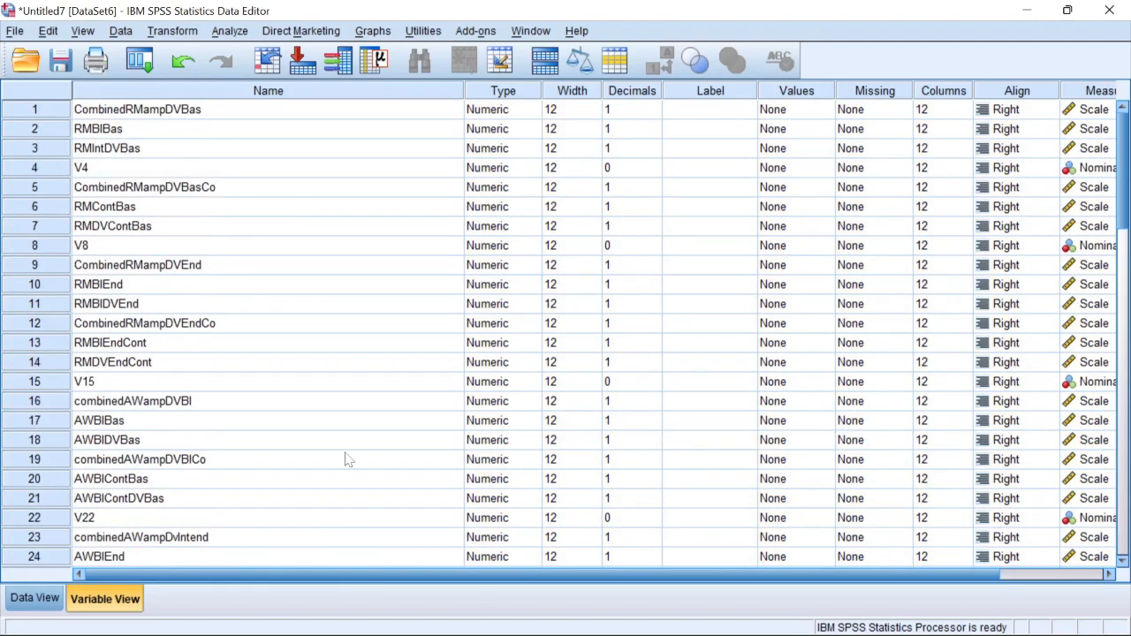
pyautogui.moveTo(32, 109); pyautogui.dragTo(13, 386)
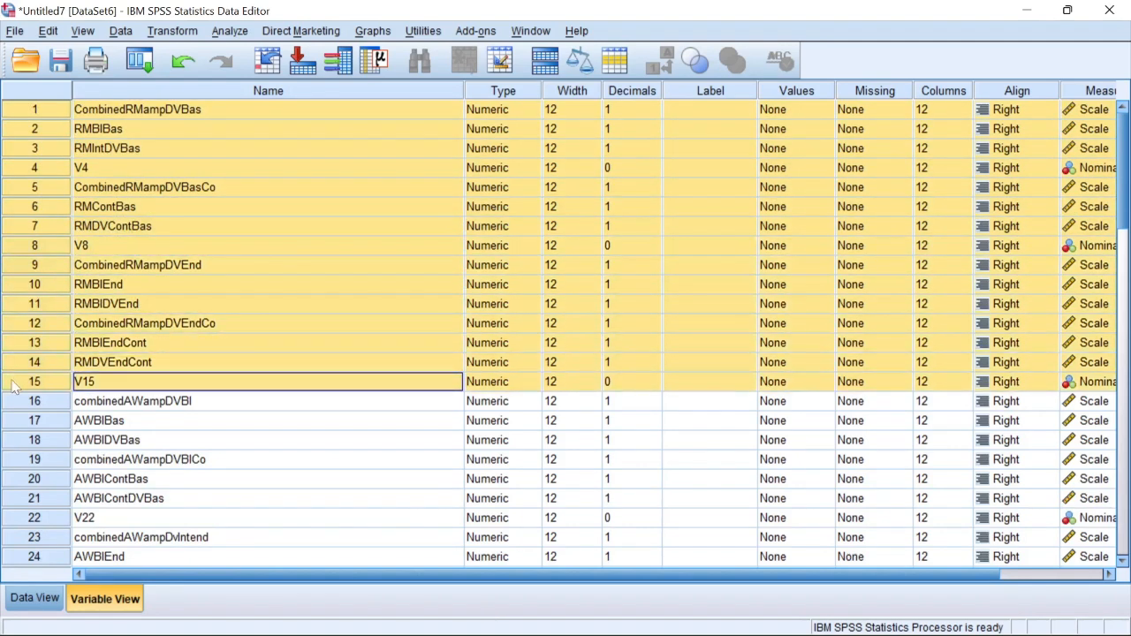
# Switch to the Project Write Up in Word and highlight Table 46's four variable names and the Right Mindfulness heading.
pyautogui.moveTo(932, 633)
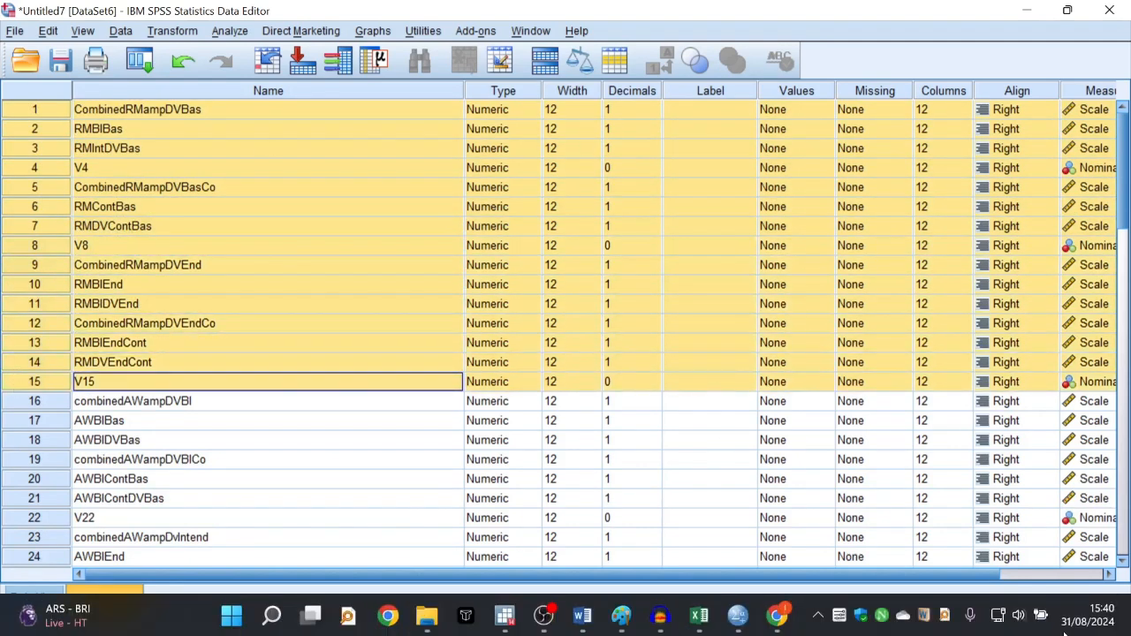
pyautogui.moveTo(712, 627)
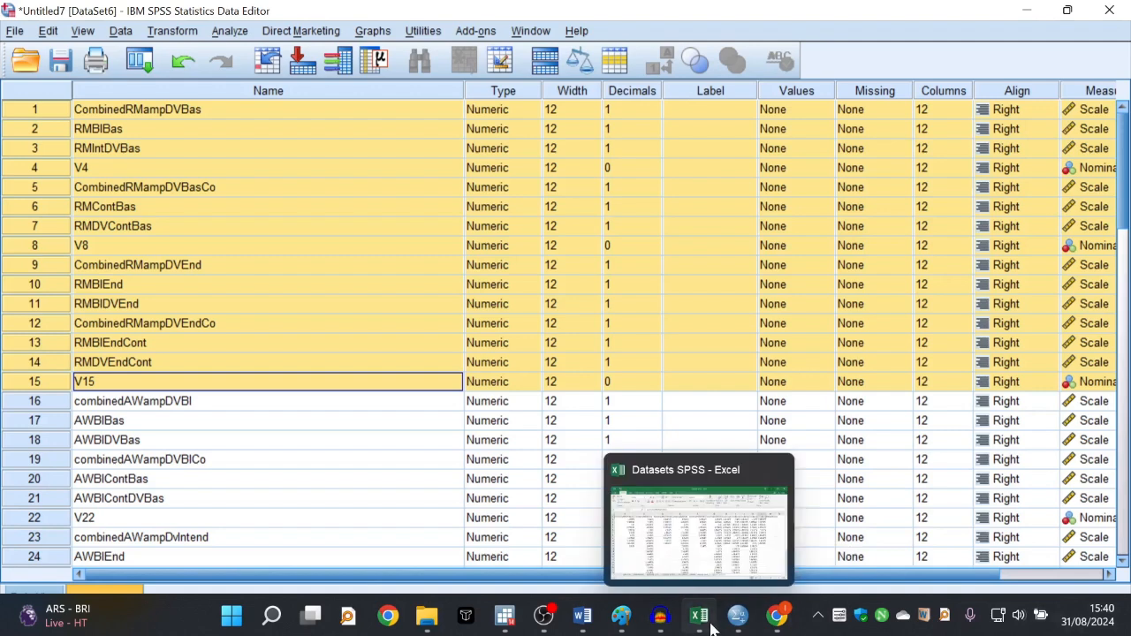
pyautogui.moveTo(621, 623)
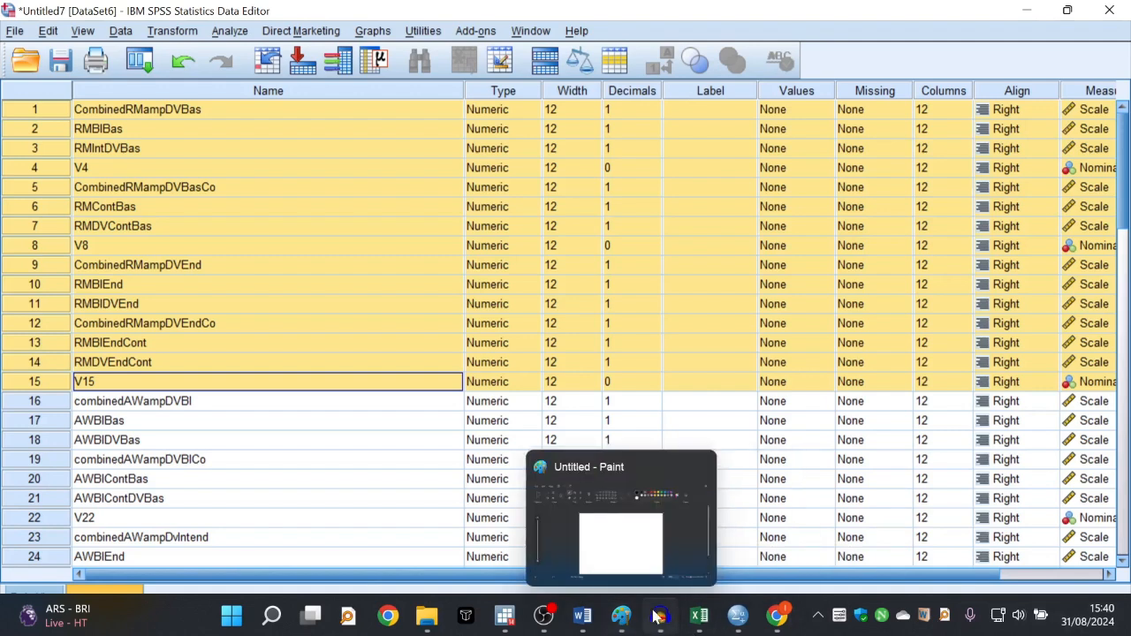
pyautogui.click(282, 308)
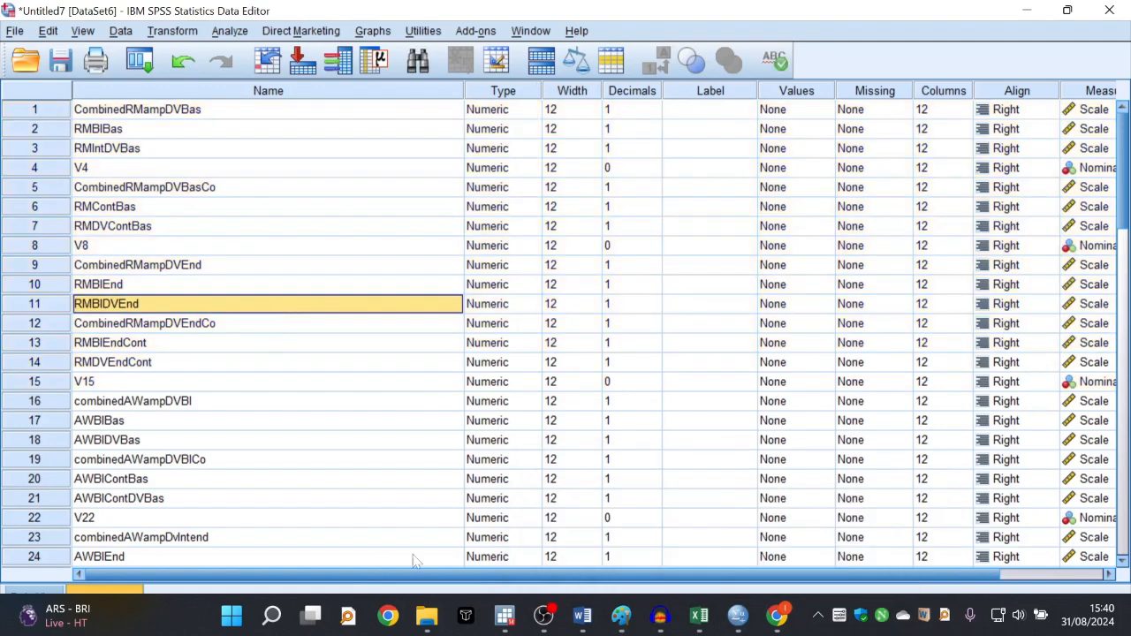
pyautogui.click(582, 616)
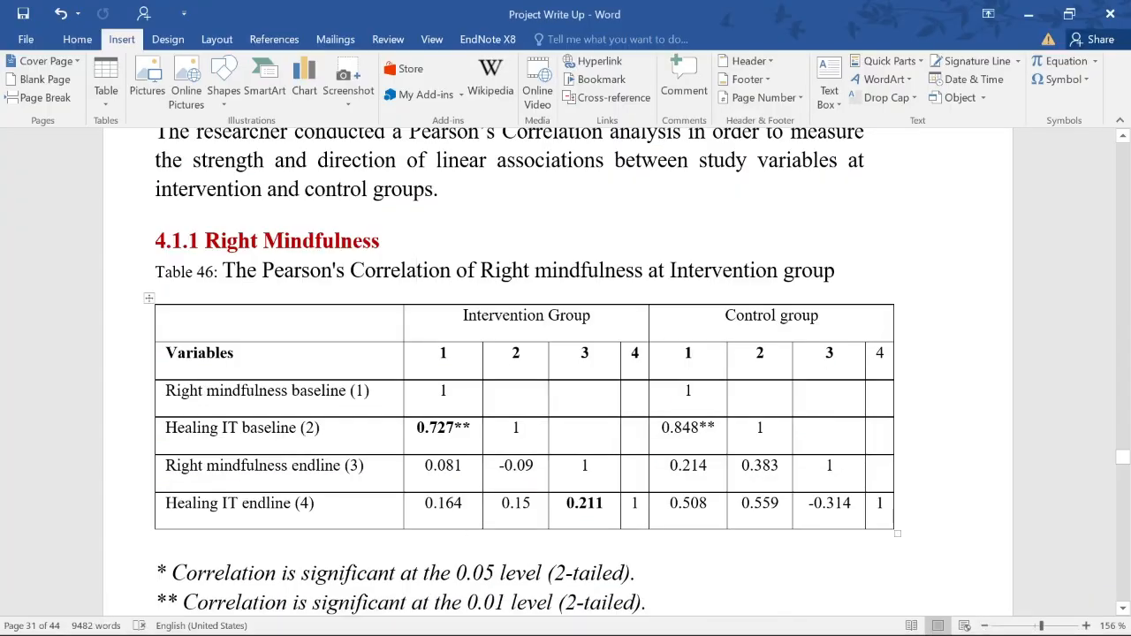
pyautogui.moveTo(167, 391); pyautogui.dragTo(369, 392)
pyautogui.moveTo(166, 428); pyautogui.dragTo(320, 428)
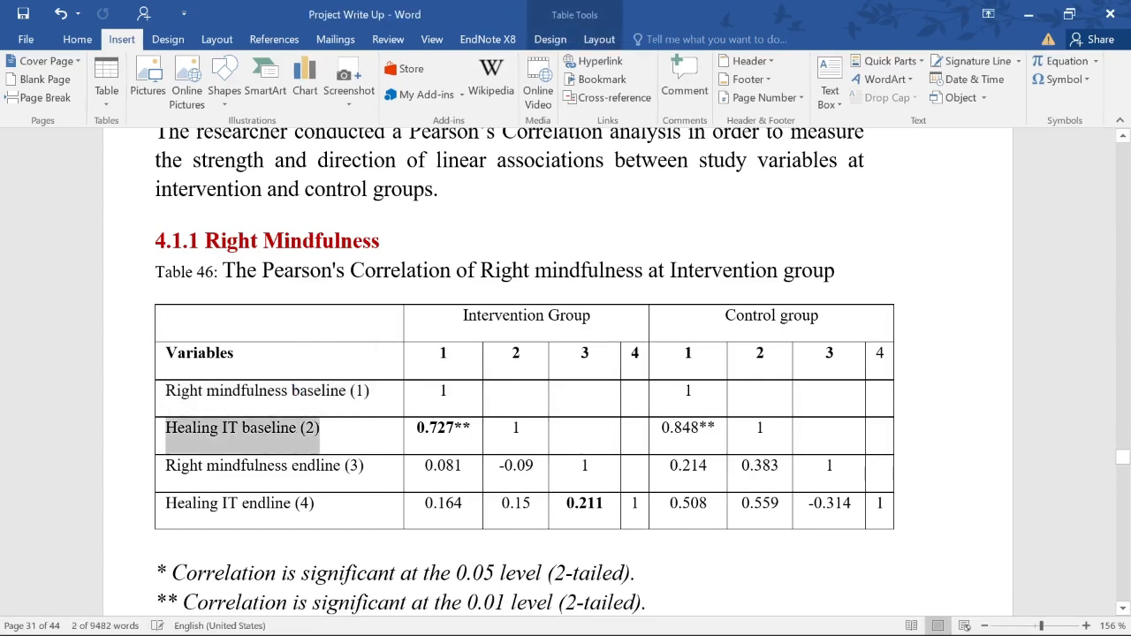
pyautogui.moveTo(166, 465); pyautogui.dragTo(364, 466)
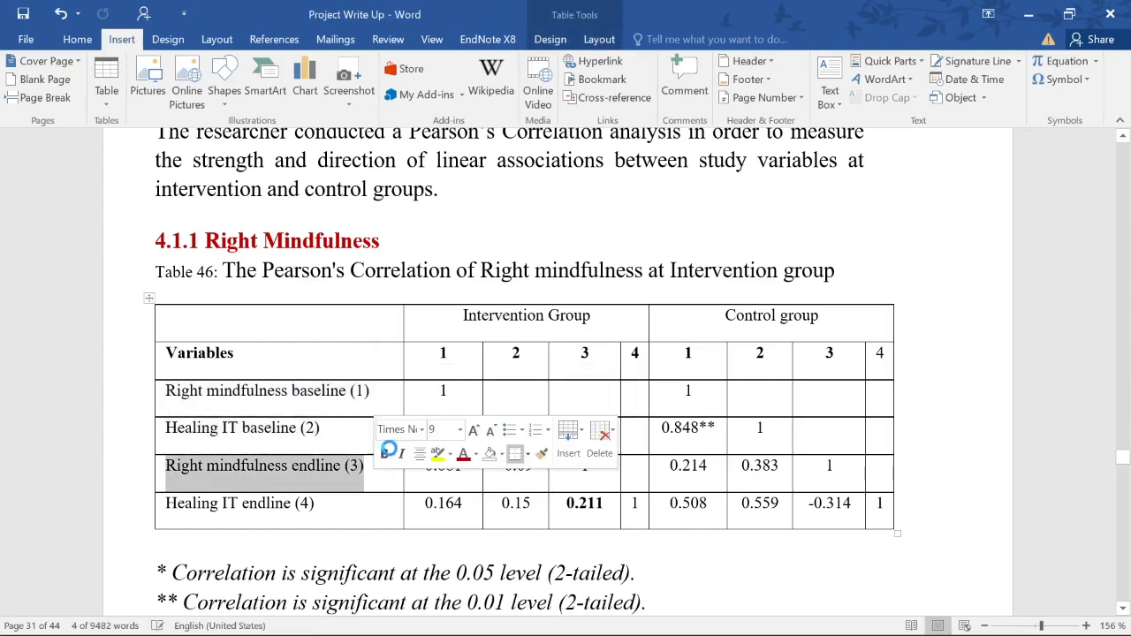
pyautogui.moveTo(166, 503); pyautogui.dragTo(314, 503)
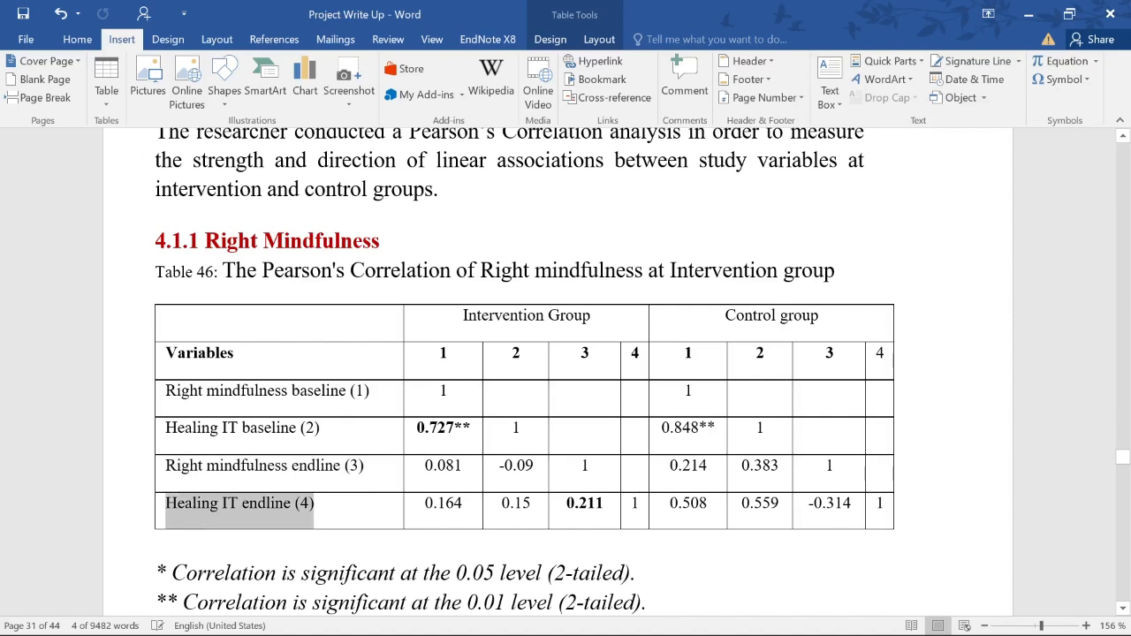
pyautogui.moveTo(205, 242); pyautogui.dragTo(379, 241)
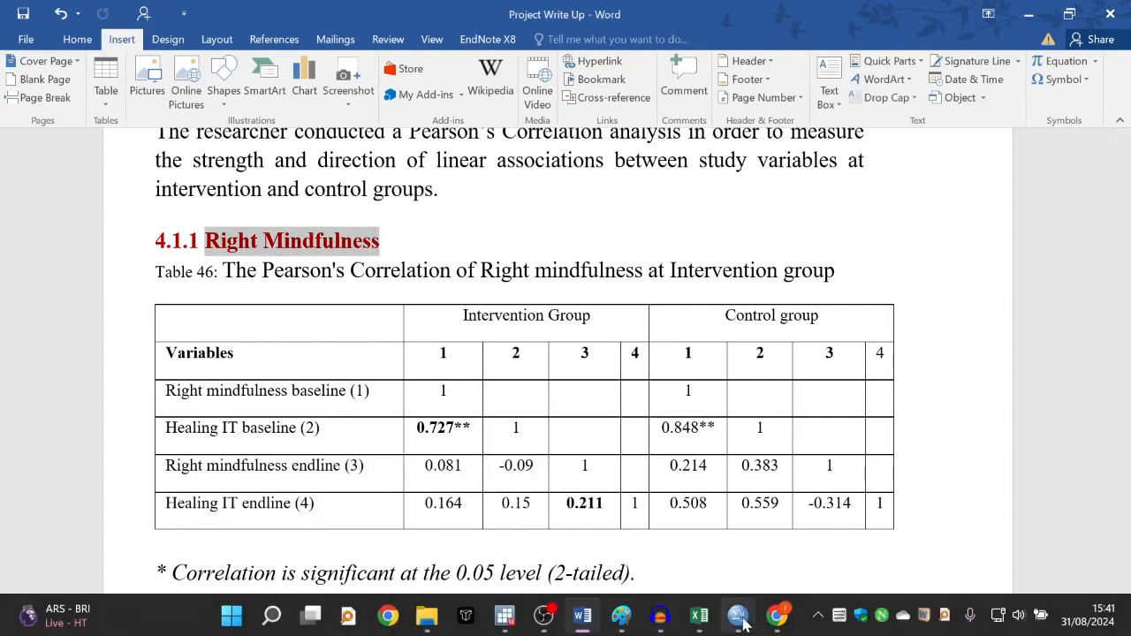
# Switch back to the Untitled7 [DataSet6] window in SPSS and look over its values in Data View.
pyautogui.moveTo(738, 623)
pyautogui.click(642, 521)
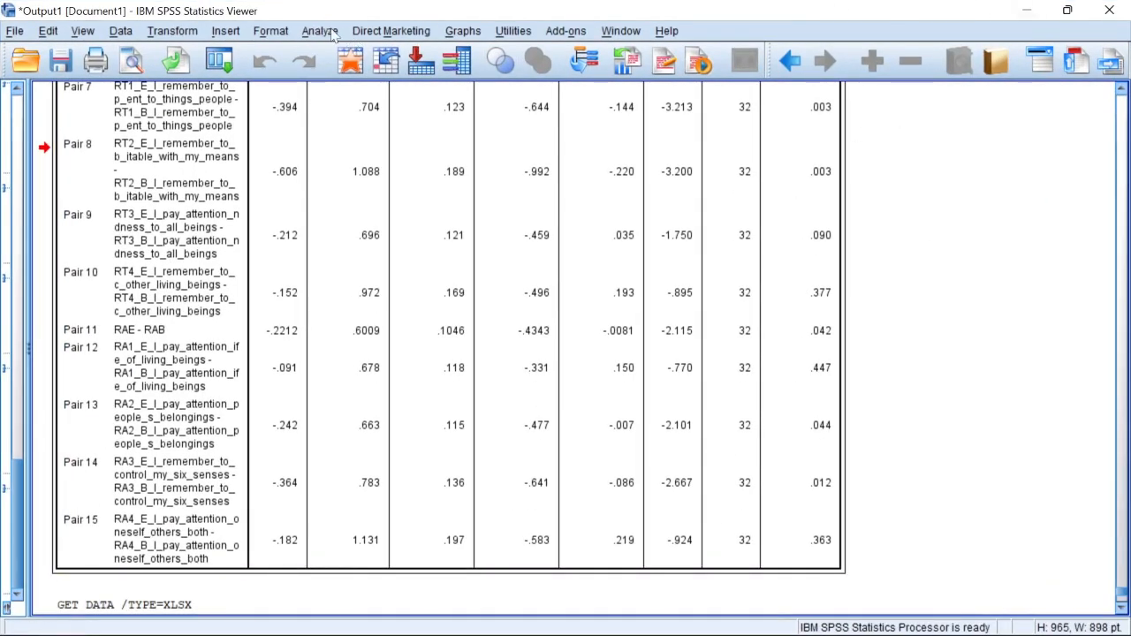
pyautogui.click(270, 32)
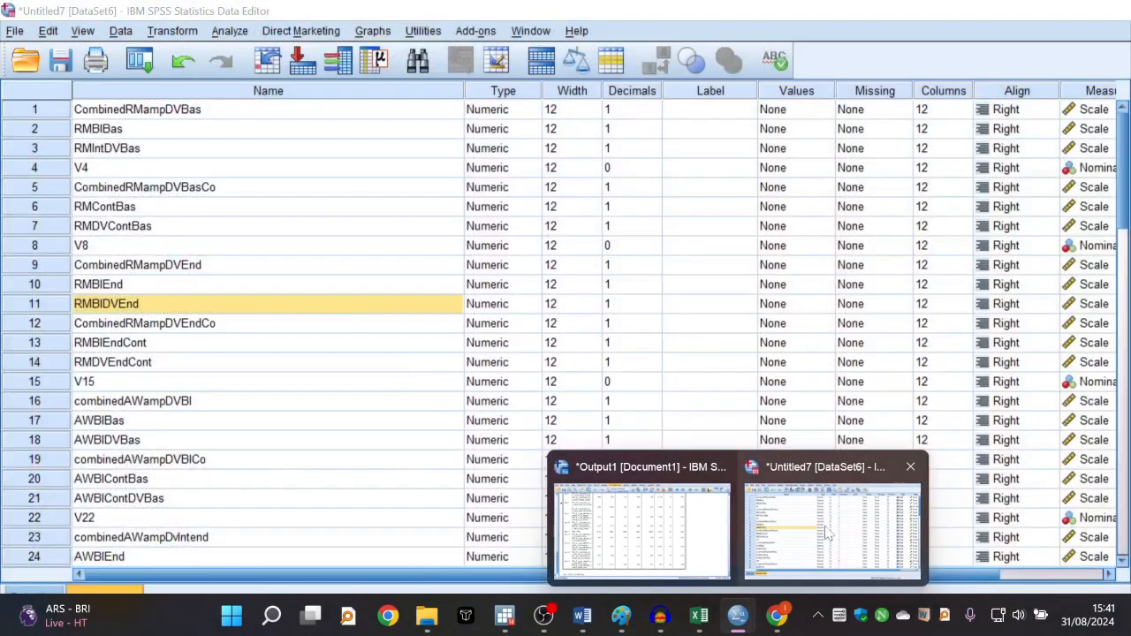
pyautogui.click(858, 521)
pyautogui.click(36, 598)
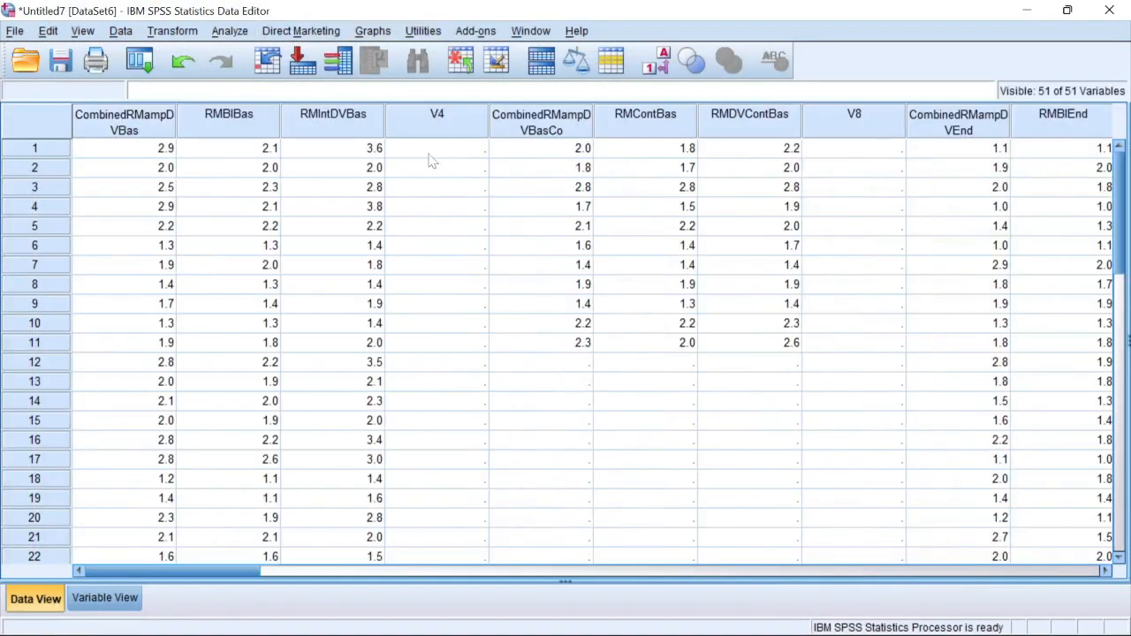
pyautogui.scroll(-2, 497, 295)
pyautogui.moveTo(183, 570); pyautogui.dragTo(156, 565)
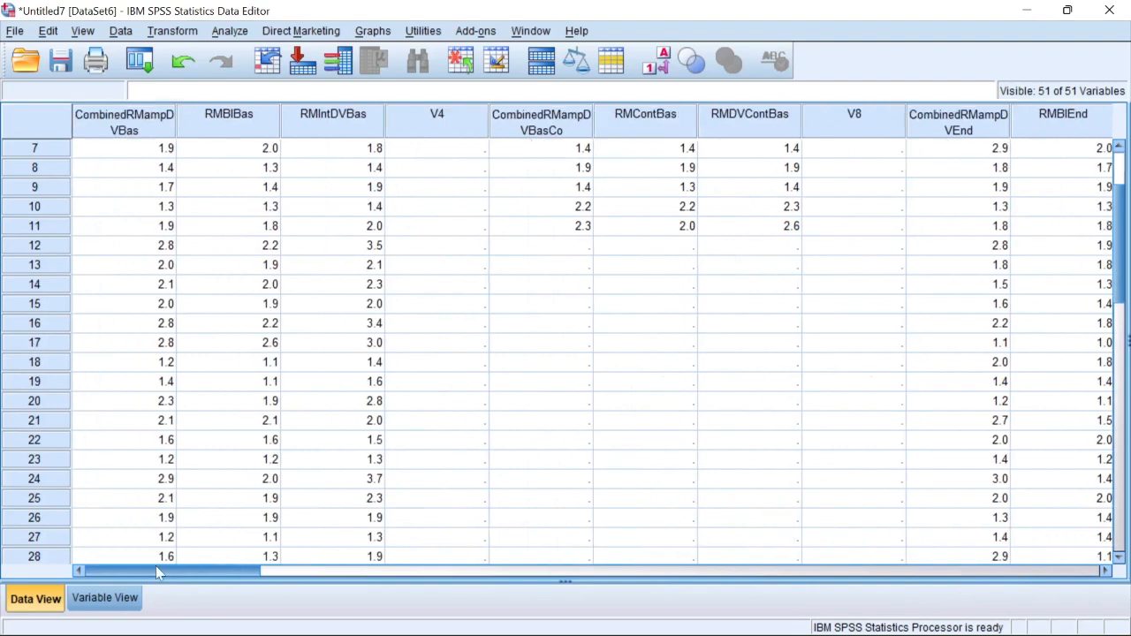
pyautogui.scroll(2, 443, 362)
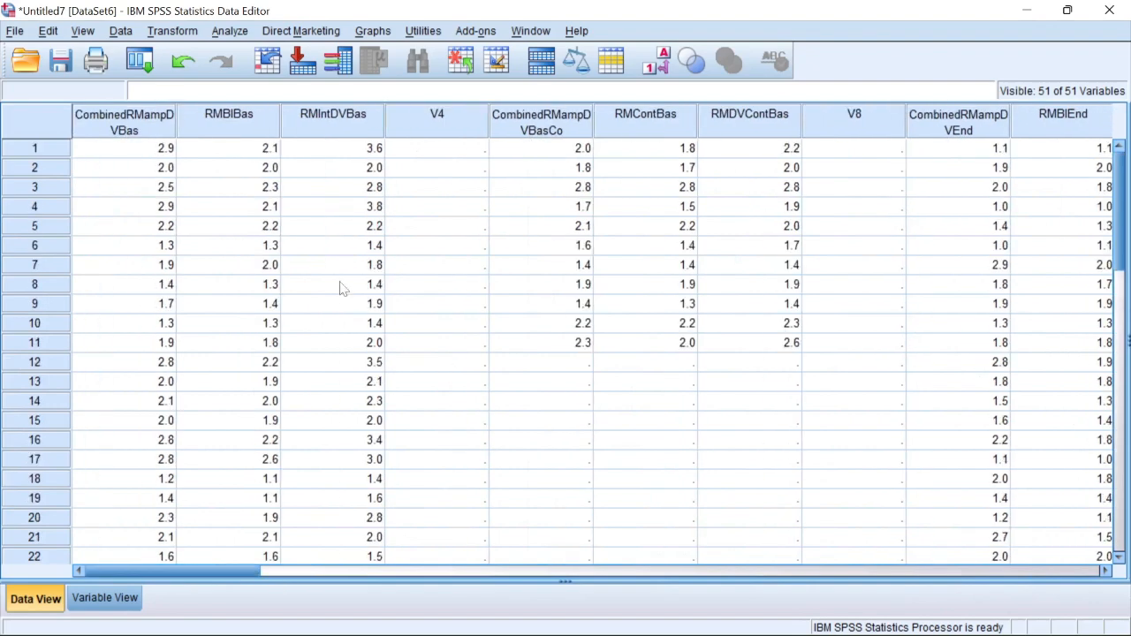
# Start a bivariate correlation analysis and add the intervention baseline variables RMBIBas and RMIntDVBas to it.
pyautogui.click(231, 32)
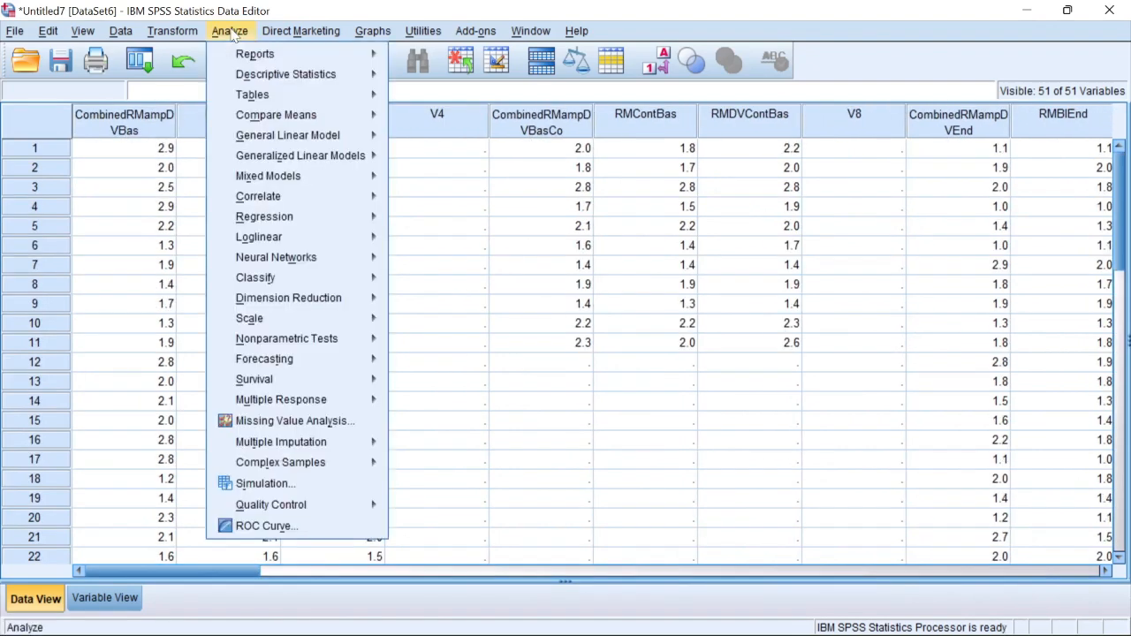
pyautogui.moveTo(315, 201)
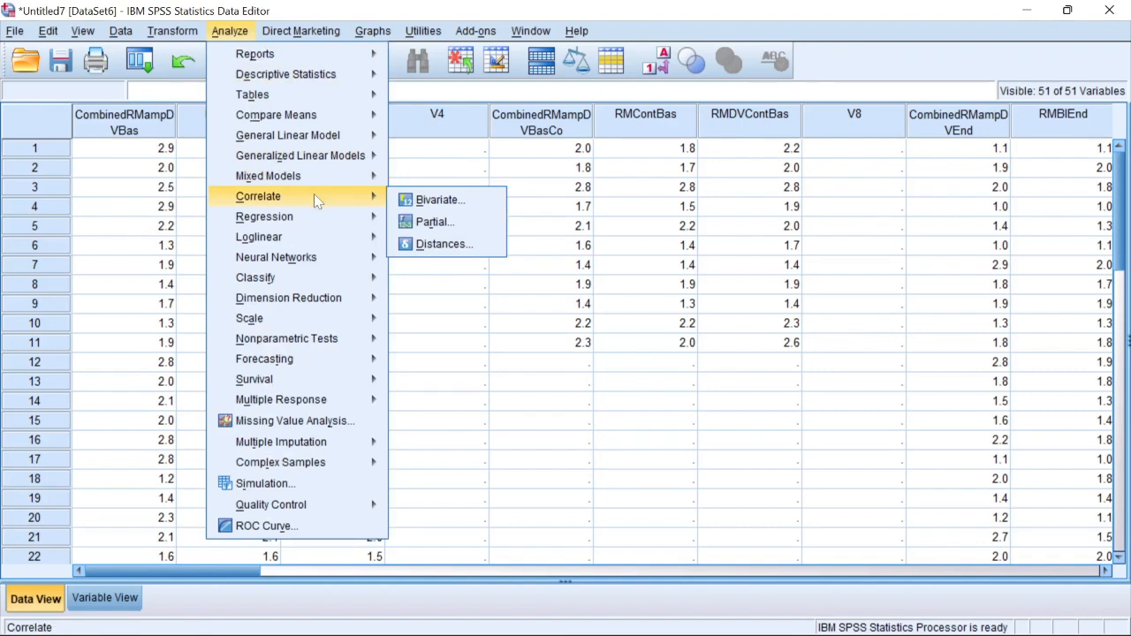
pyautogui.click(432, 201)
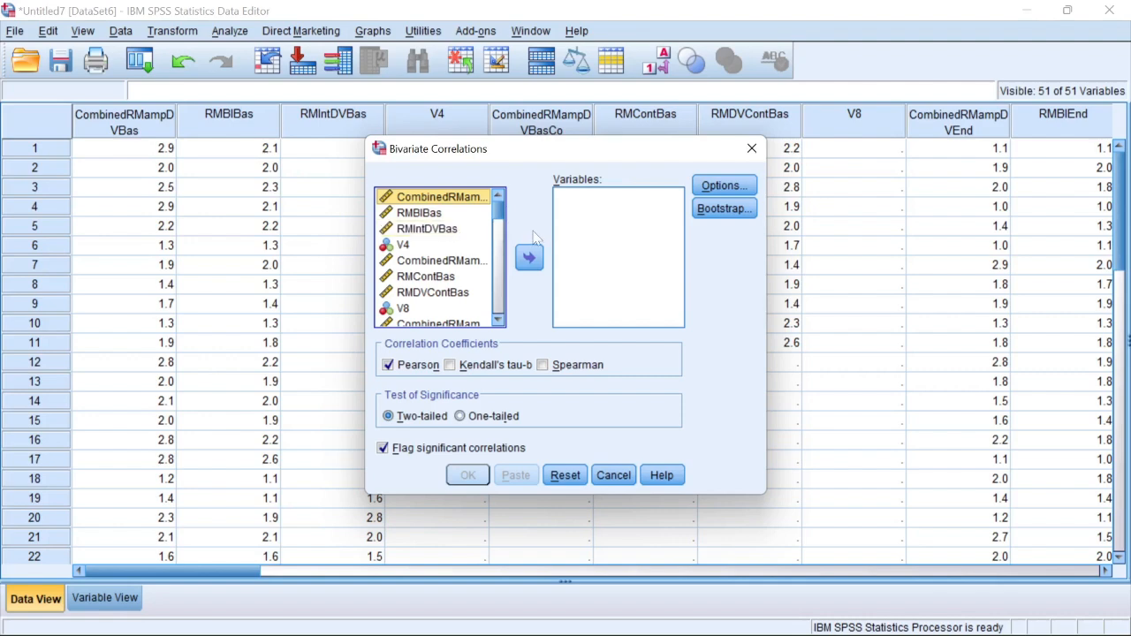
pyautogui.click(429, 214)
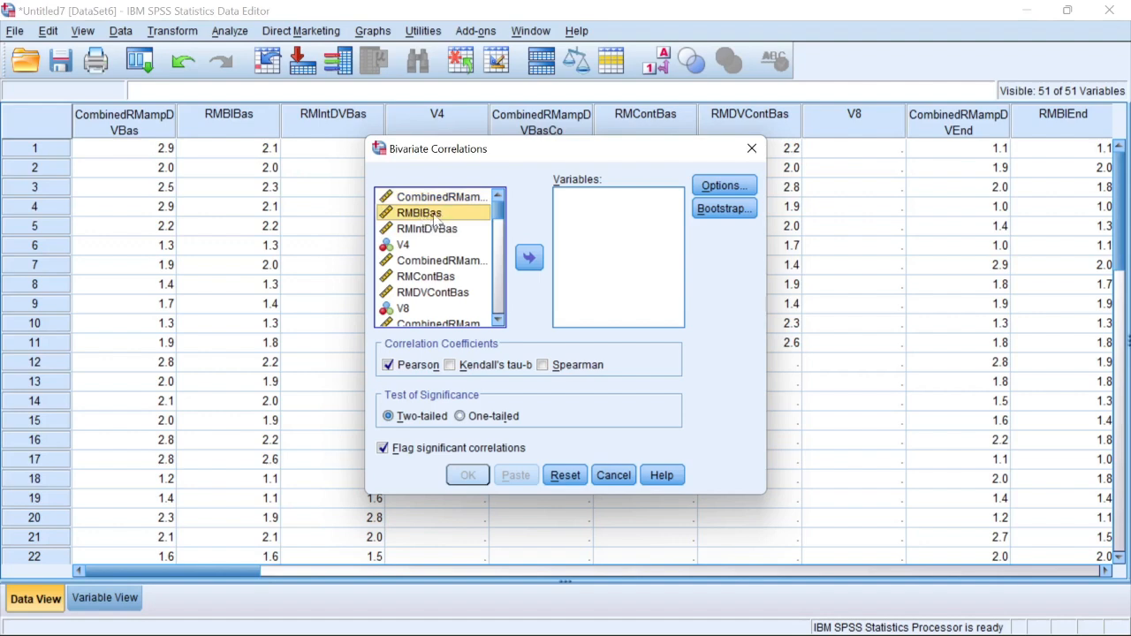
pyautogui.click(530, 258)
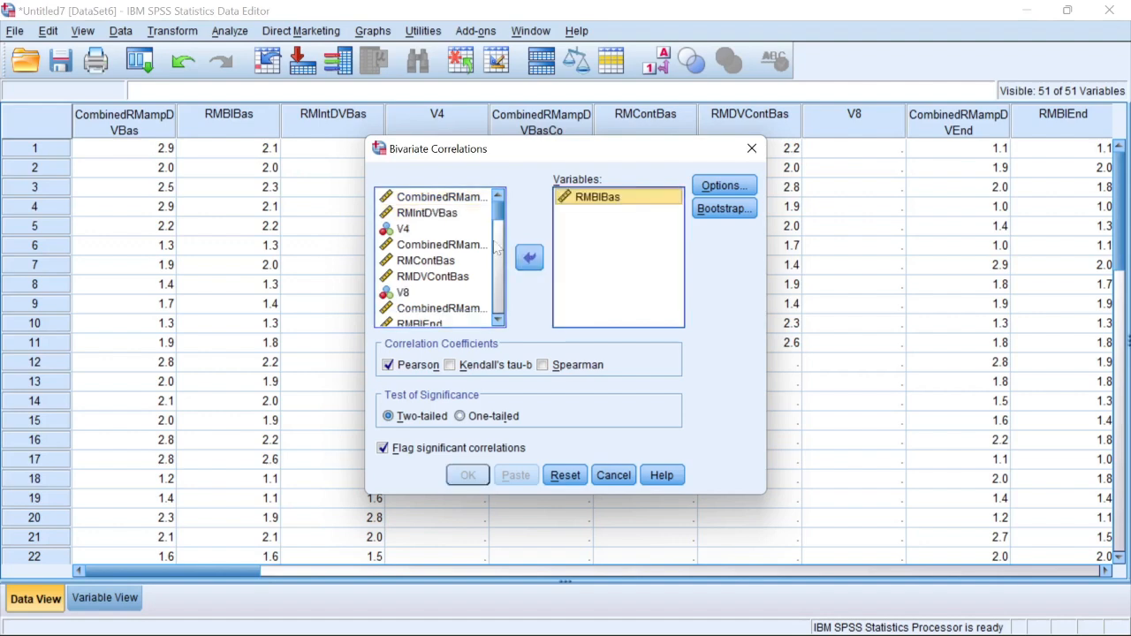
pyautogui.click(428, 217)
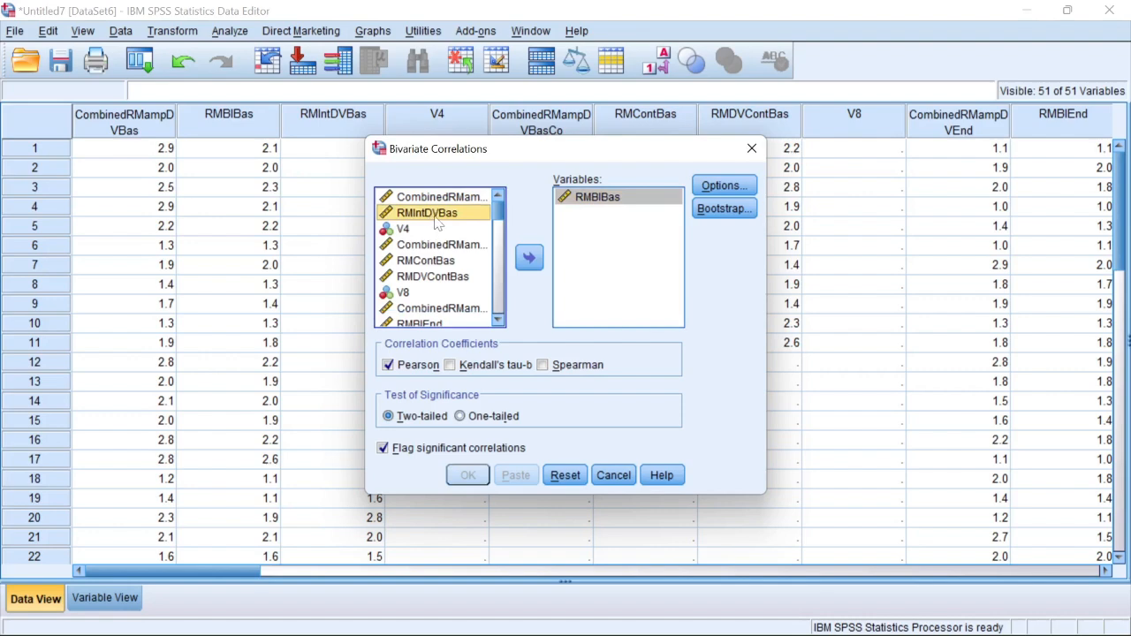
pyautogui.click(529, 259)
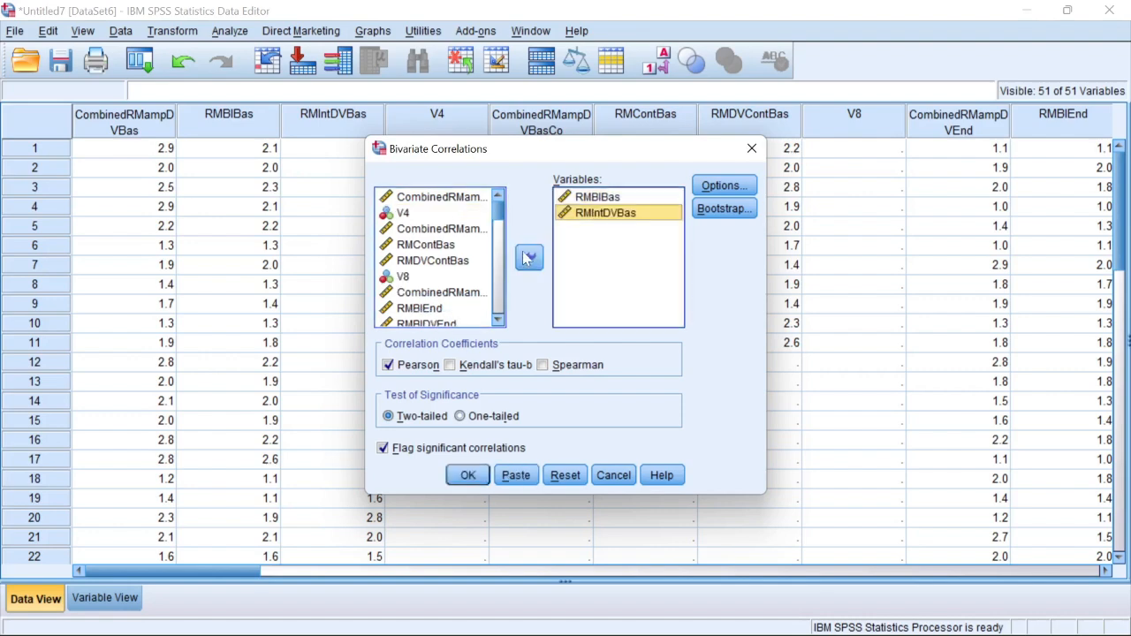
# Add the intervention endline variables RMBIEnd and RMBIDVEnd to the bivariate correlation.
pyautogui.click(420, 245)
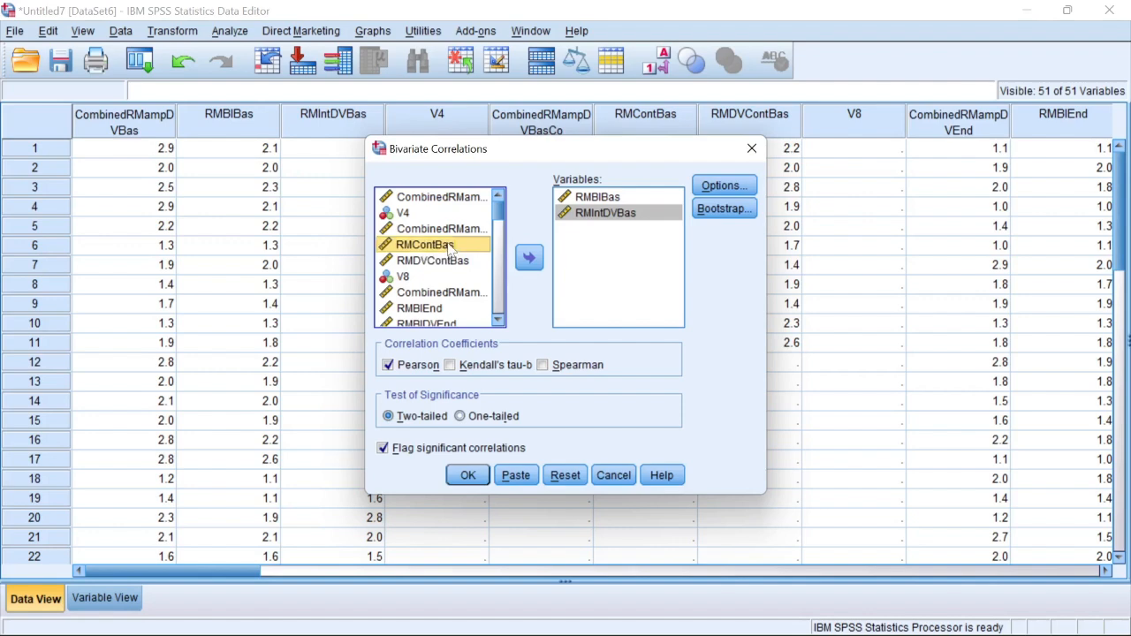
pyautogui.click(497, 321)
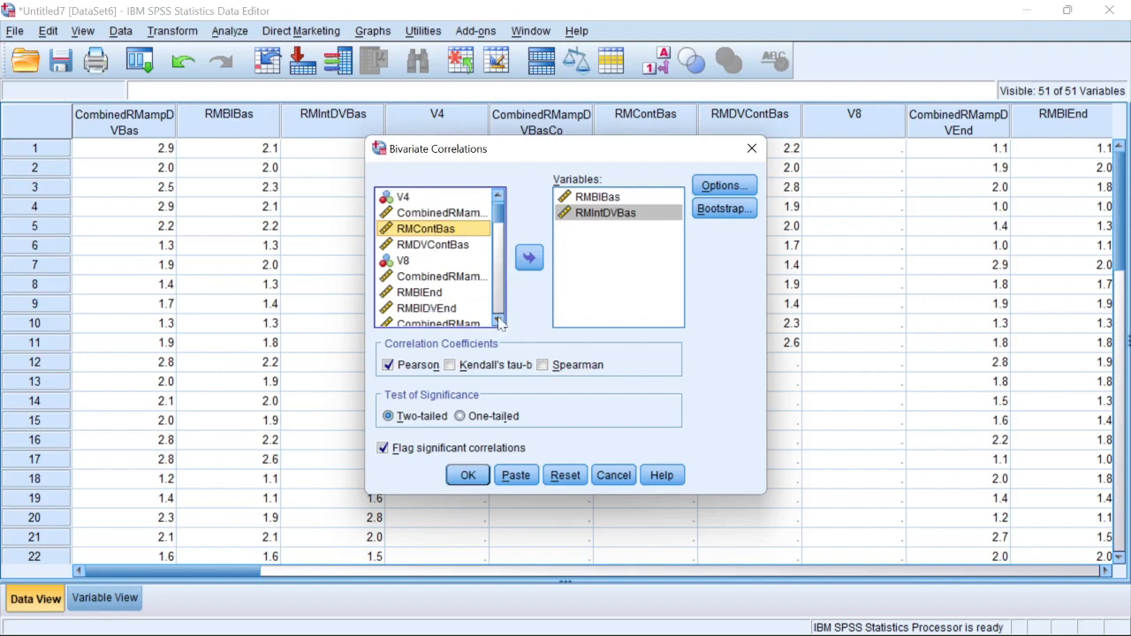
pyautogui.click(497, 320)
pyautogui.click(498, 321)
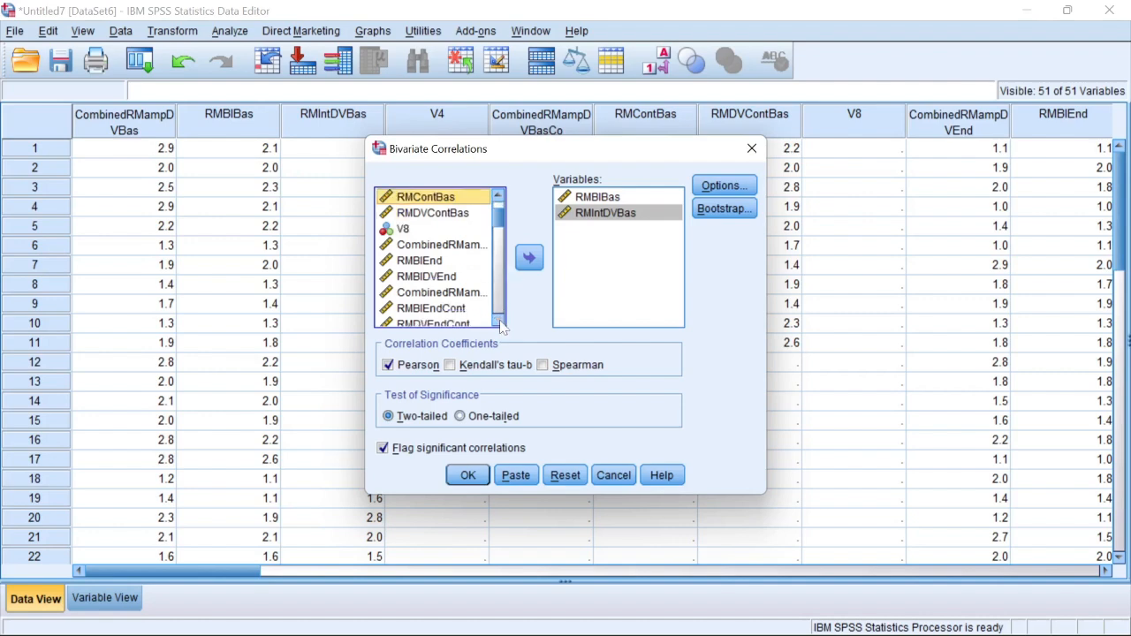
pyautogui.click(605, 198)
pyautogui.click(608, 214)
pyautogui.click(420, 262)
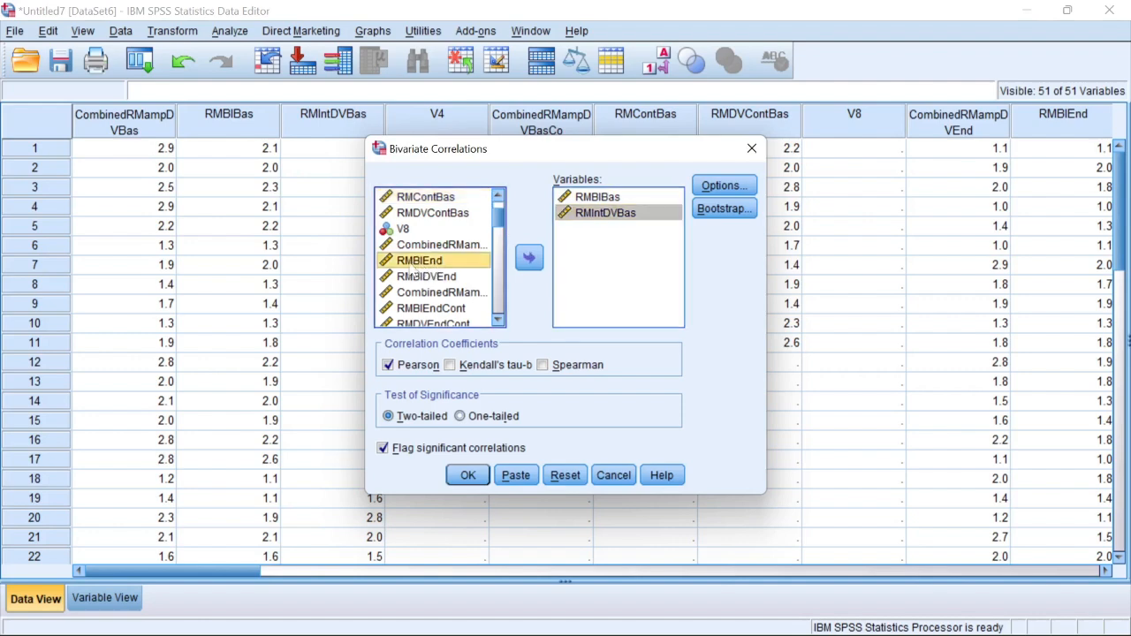
pyautogui.click(528, 257)
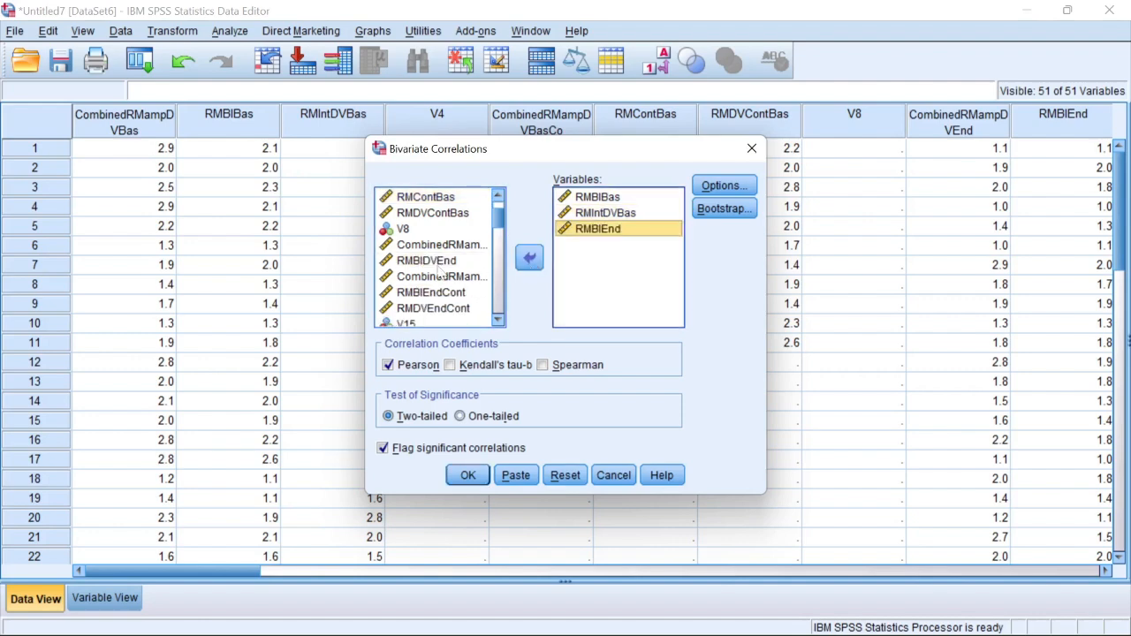
pyautogui.click(431, 264)
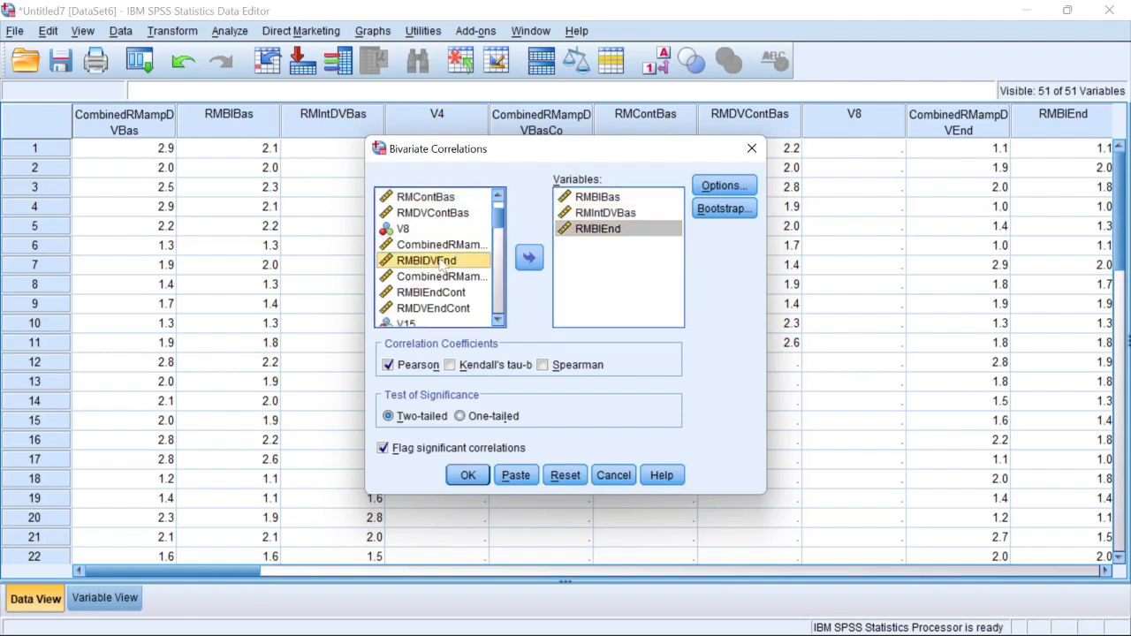
pyautogui.click(529, 257)
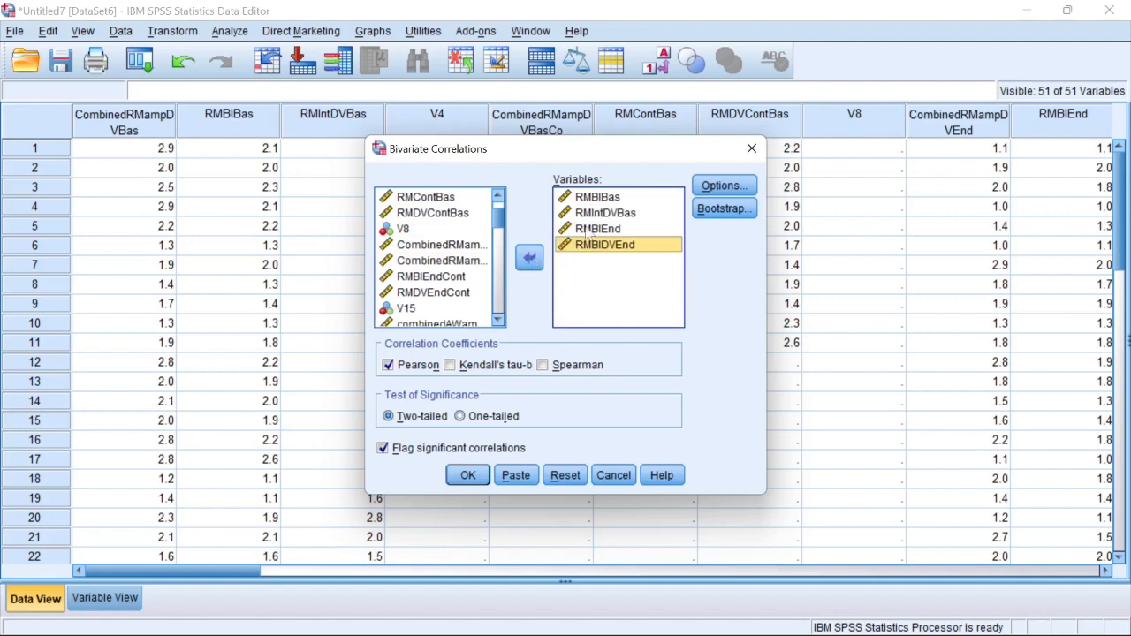
pyautogui.click(609, 213)
pyautogui.click(604, 245)
# Switch to the Project Write Up in Word, highlight Table 46's Intervention Group columns and four variable names, and return to SPSS.
pyautogui.moveTo(784, 621)
pyautogui.click(582, 616)
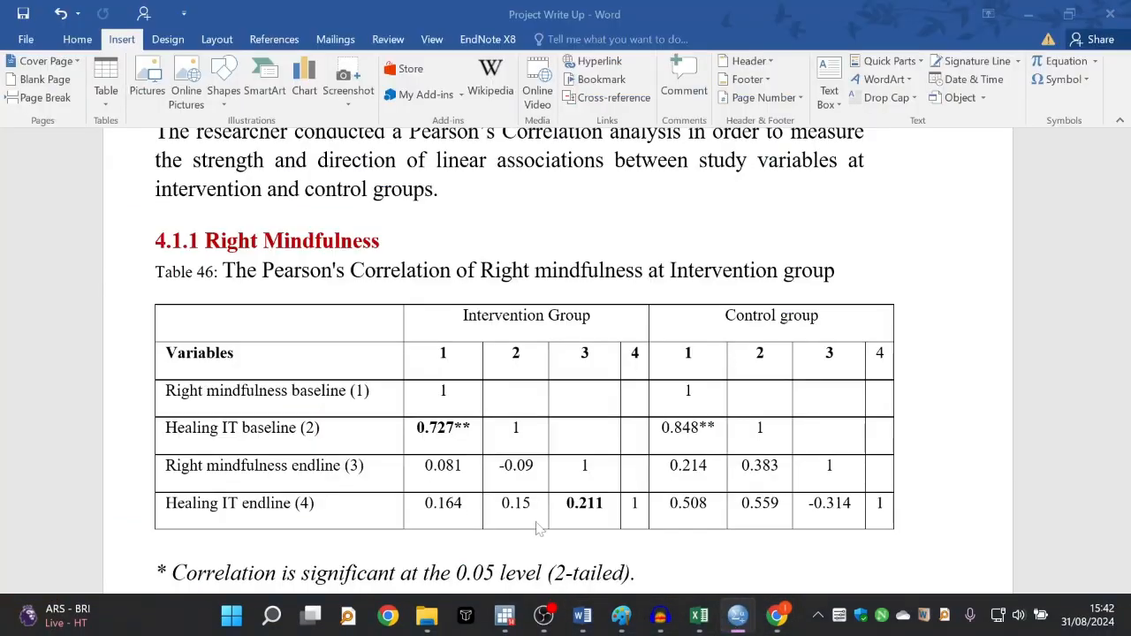
pyautogui.moveTo(526, 318); pyautogui.dragTo(631, 505)
pyautogui.moveTo(221, 392); pyautogui.dragTo(296, 505)
pyautogui.click(1031, 17)
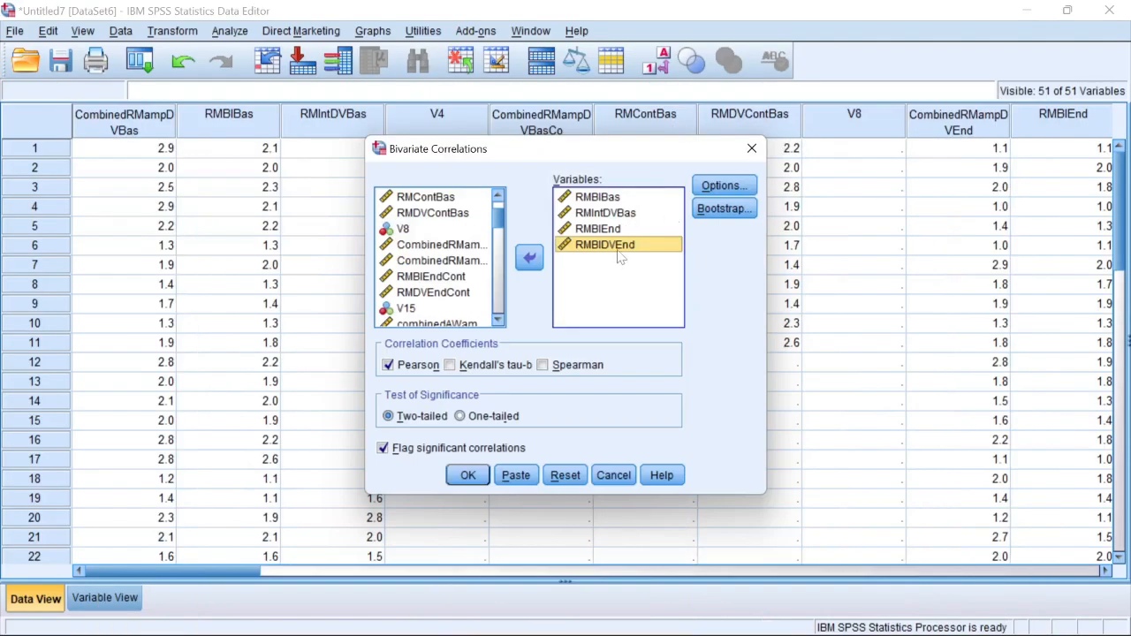
# Review the correlation options alongside Table 46 in Word, and accept them with missing cases excluded pairwise.
pyautogui.click(725, 187)
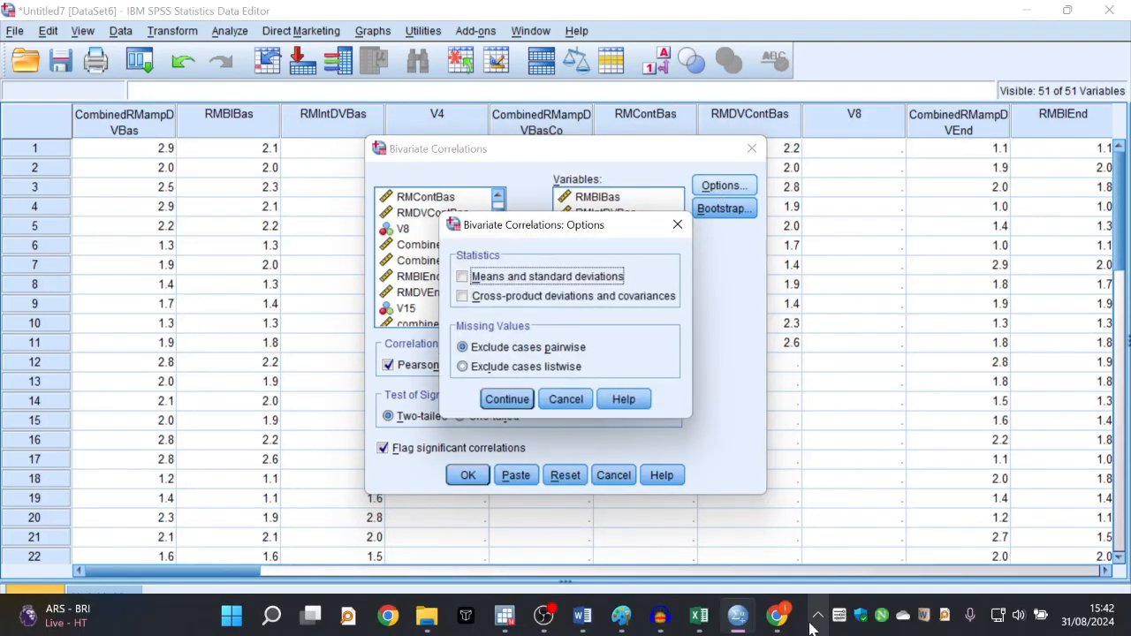
pyautogui.moveTo(742, 623)
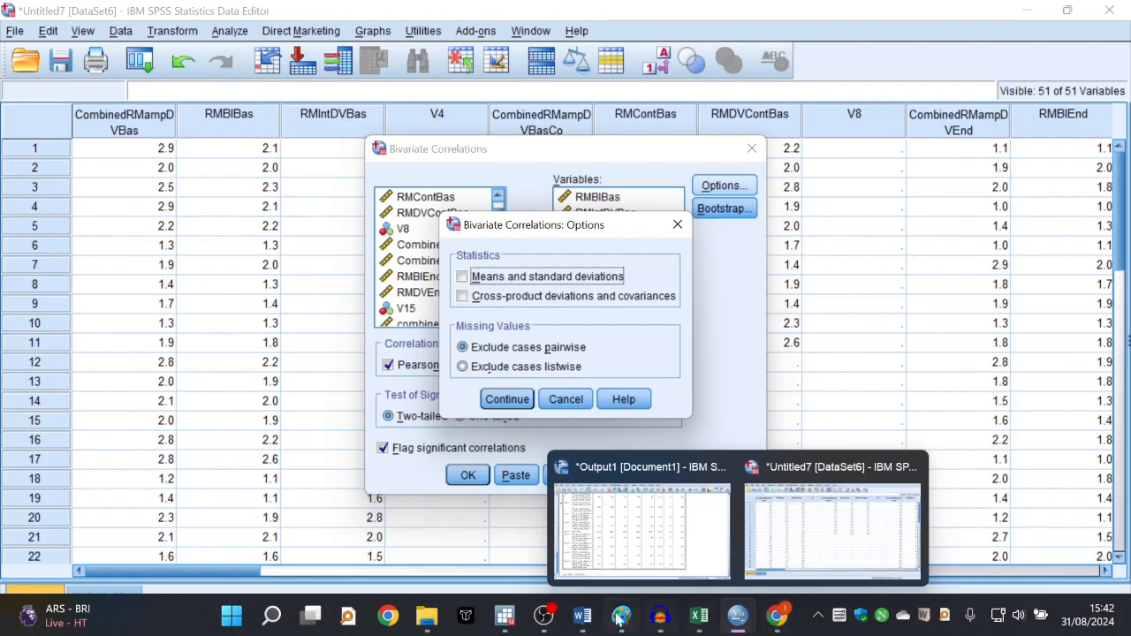
pyautogui.click(558, 548)
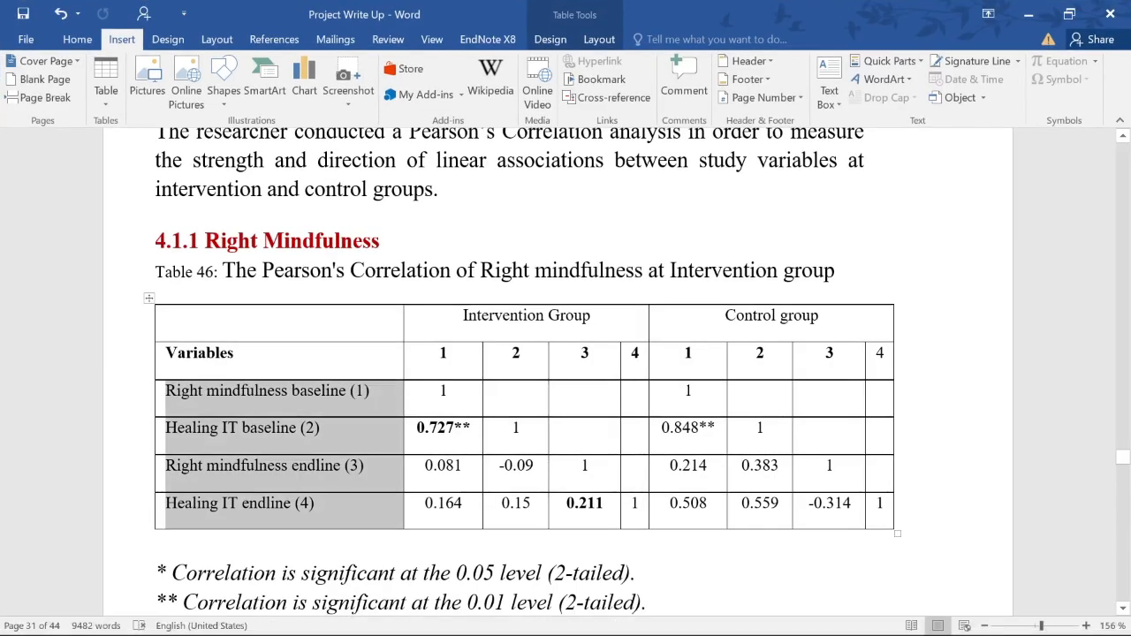
pyautogui.scroll(-3, 522, 372)
pyautogui.doubleClick(439, 297)
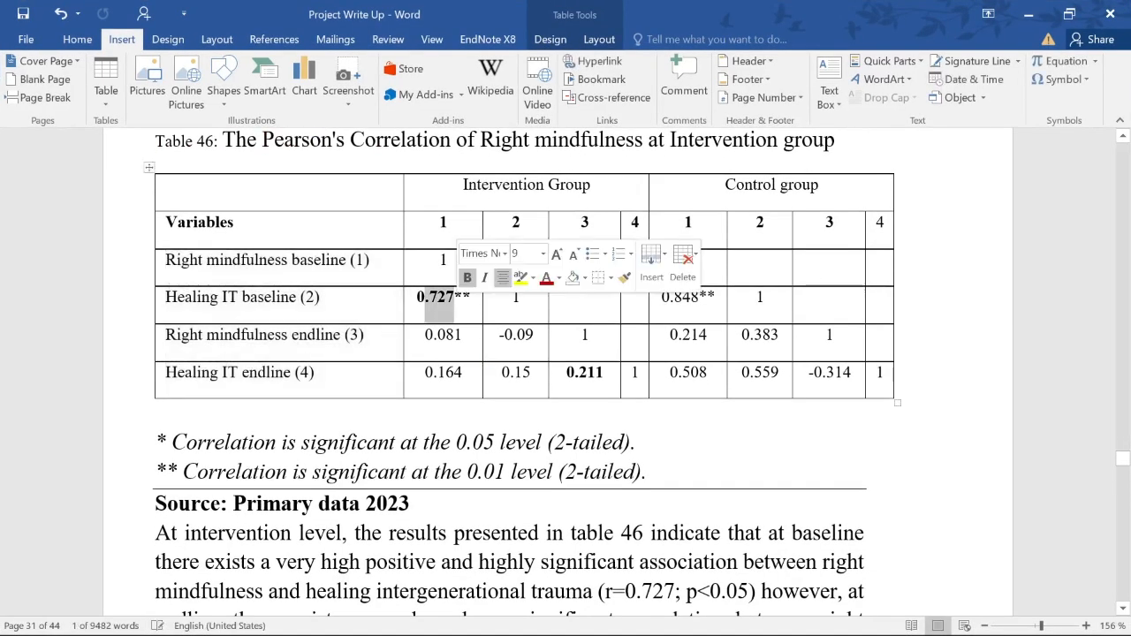
pyautogui.click(535, 337)
pyautogui.click(1028, 14)
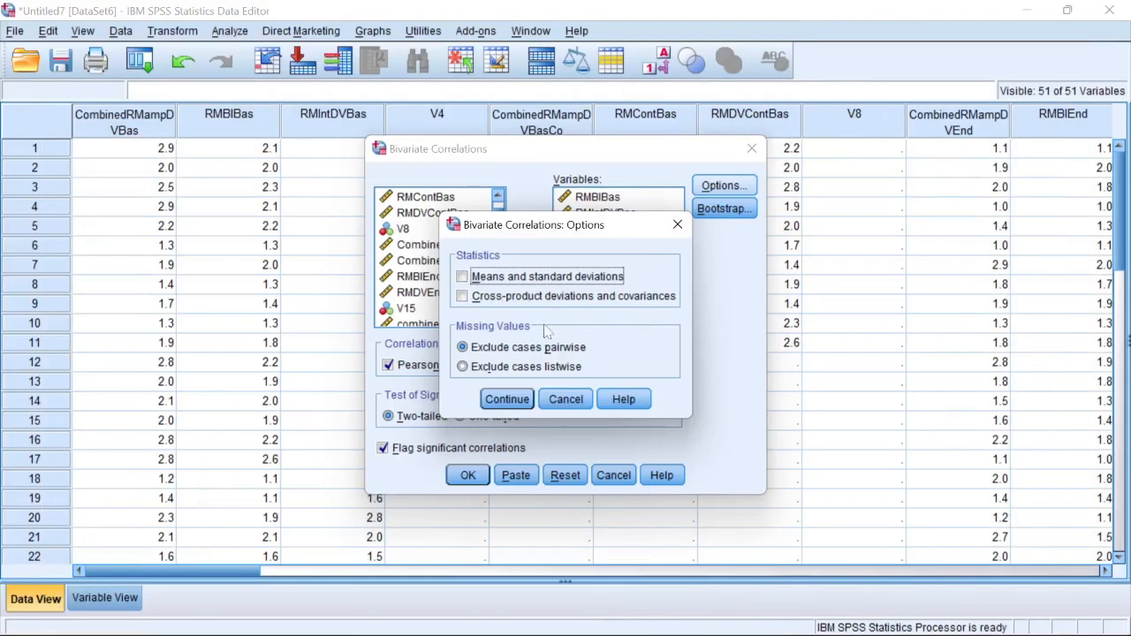
pyautogui.click(512, 404)
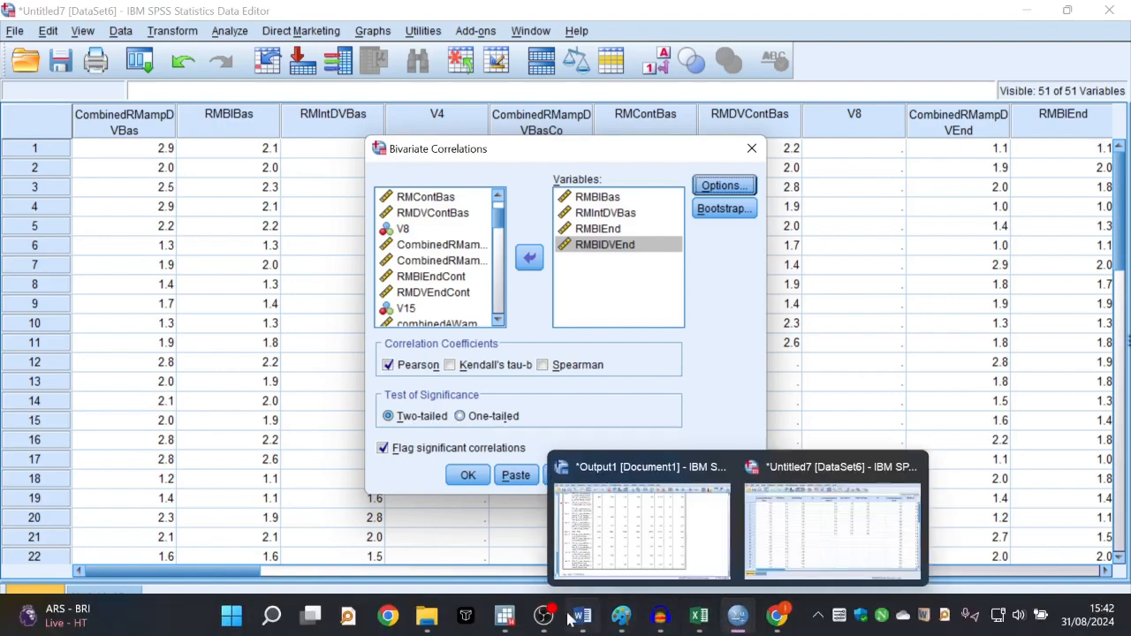
# Glance at Table 46 in Word once more and run the two-tailed Pearson correlation with significant correlations flagged.
pyautogui.click(581, 616)
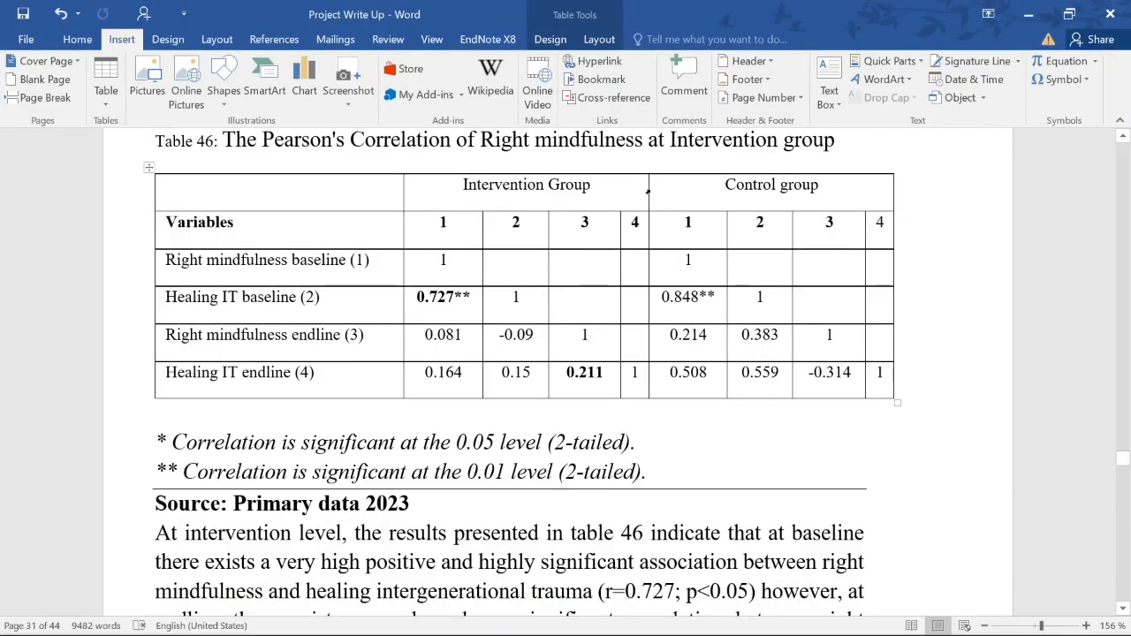
pyautogui.click(1039, 14)
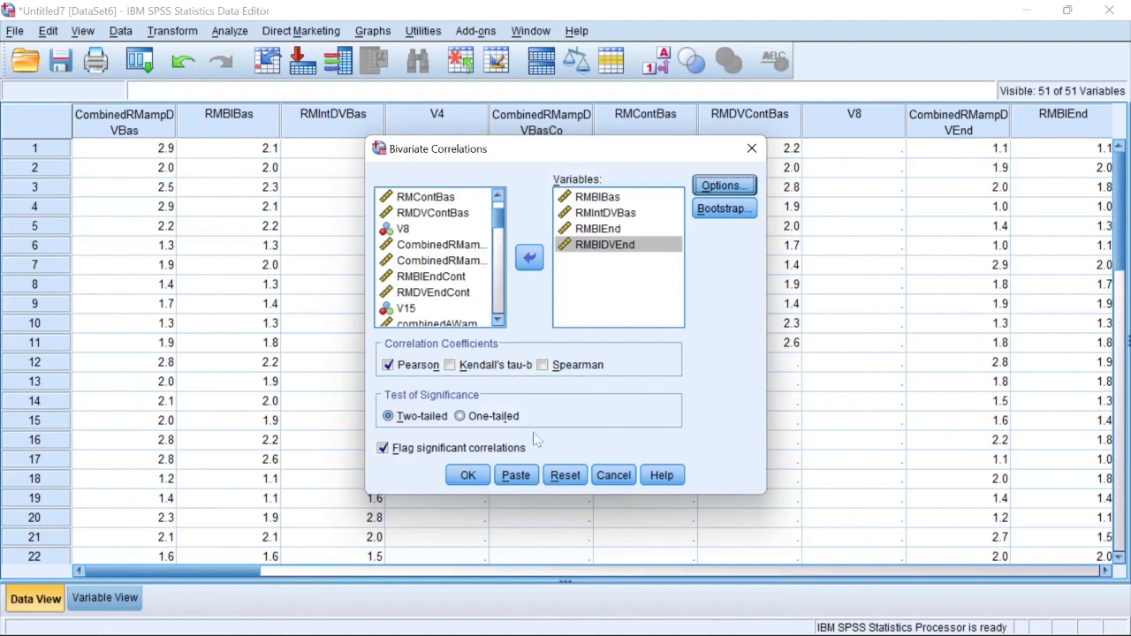
pyautogui.click(468, 476)
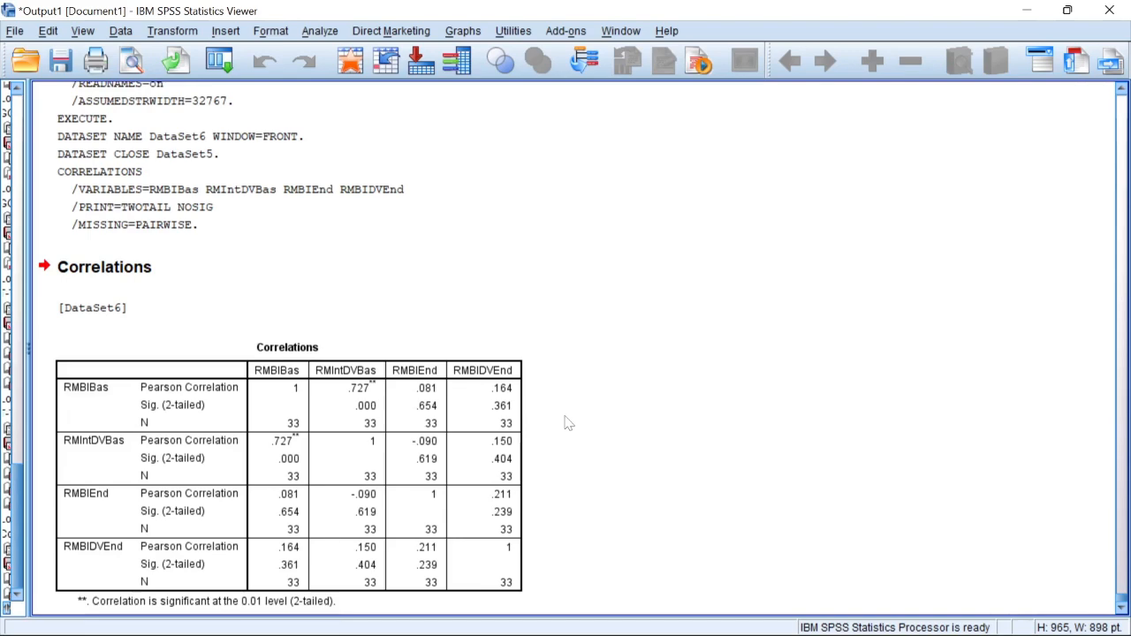
# Arrange the SPSS output and the Project Write Up in Word side by side for comparison.
pyautogui.press('super+Right')
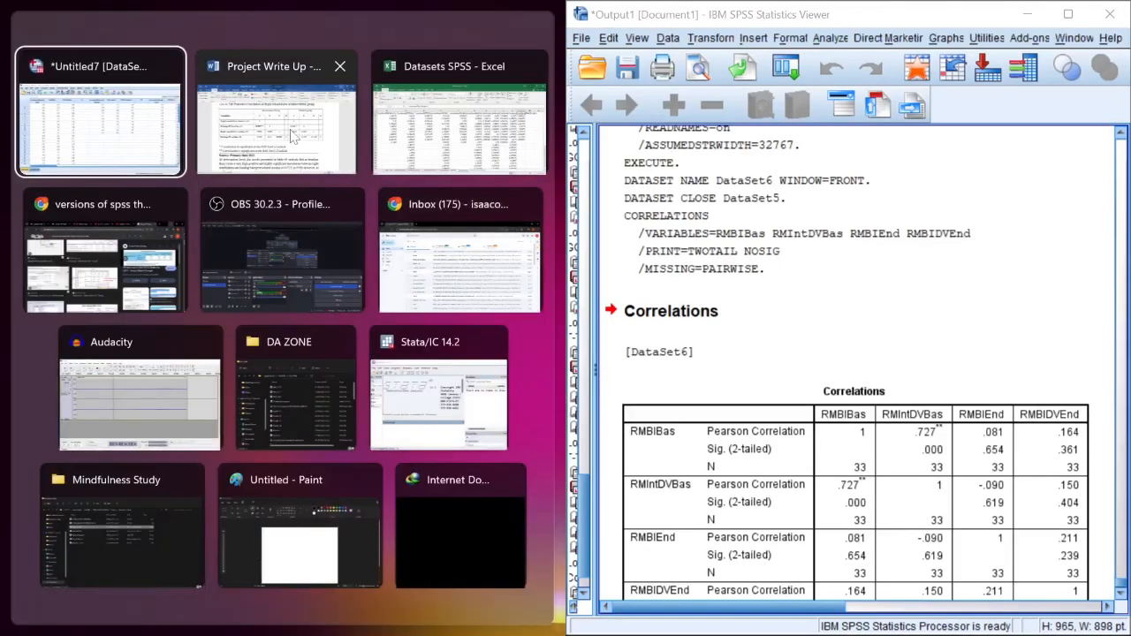
pyautogui.click(297, 145)
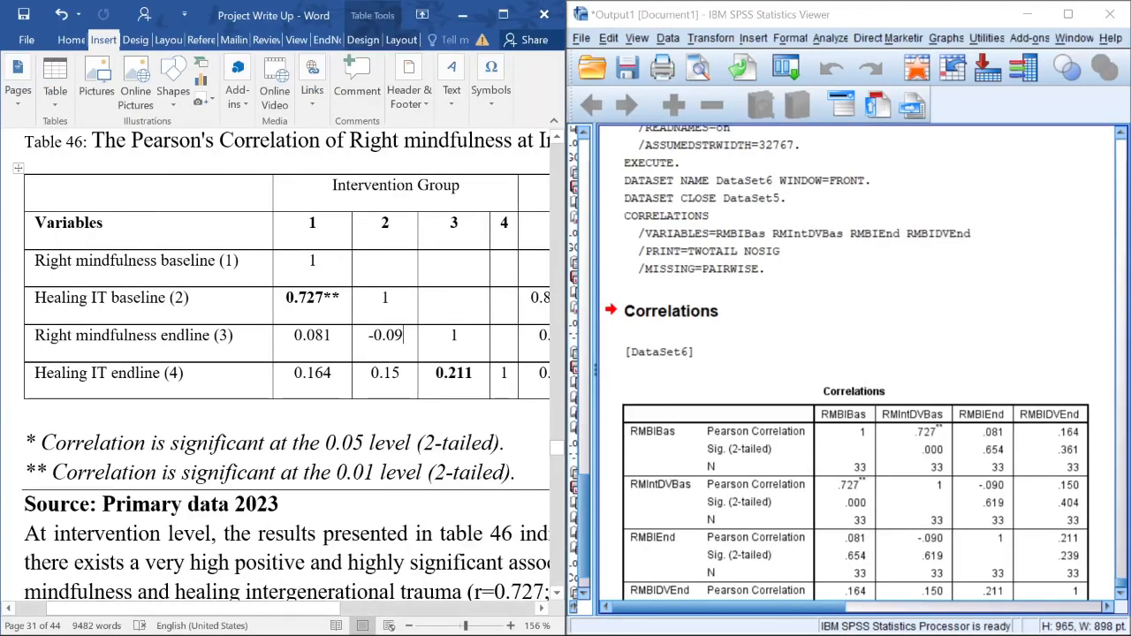
# Examine the intervention group's four variable labels and numbered columns in Table 46 alongside the SPSS Correlations output.
pyautogui.moveTo(334, 186); pyautogui.dragTo(505, 375)
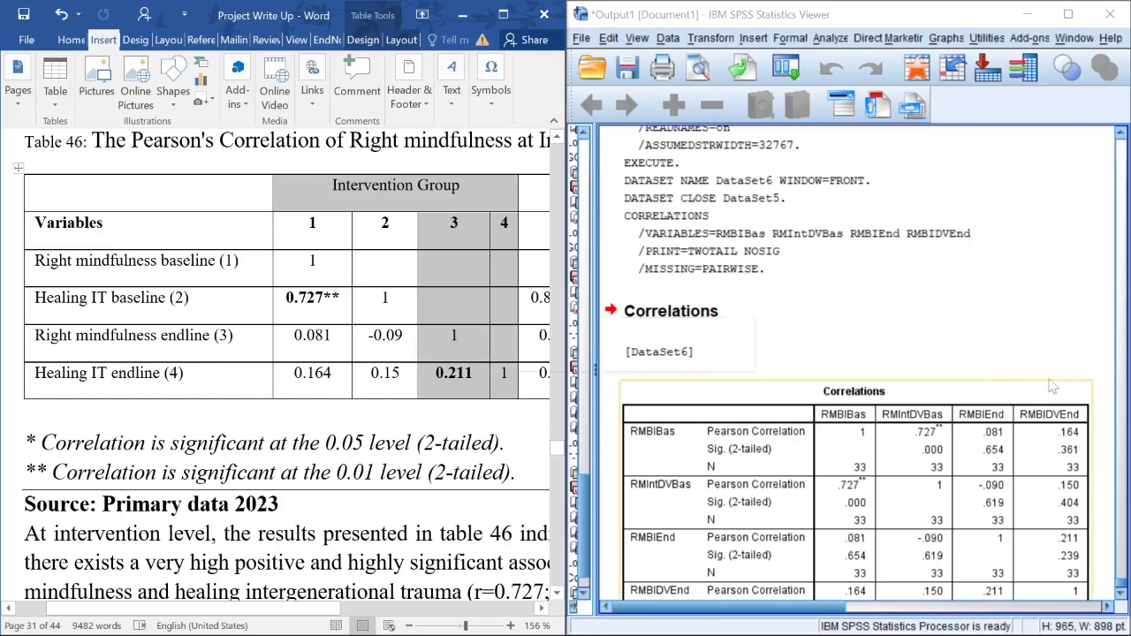
pyautogui.scroll(-2, 1054, 385)
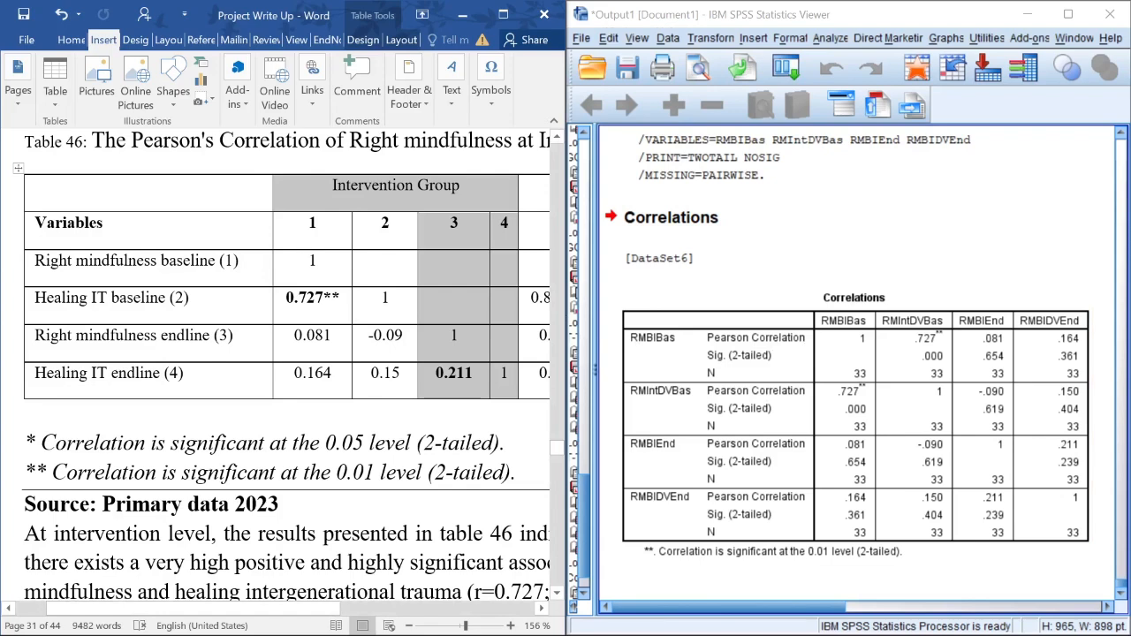
pyautogui.moveTo(35, 260); pyautogui.dragTo(219, 260)
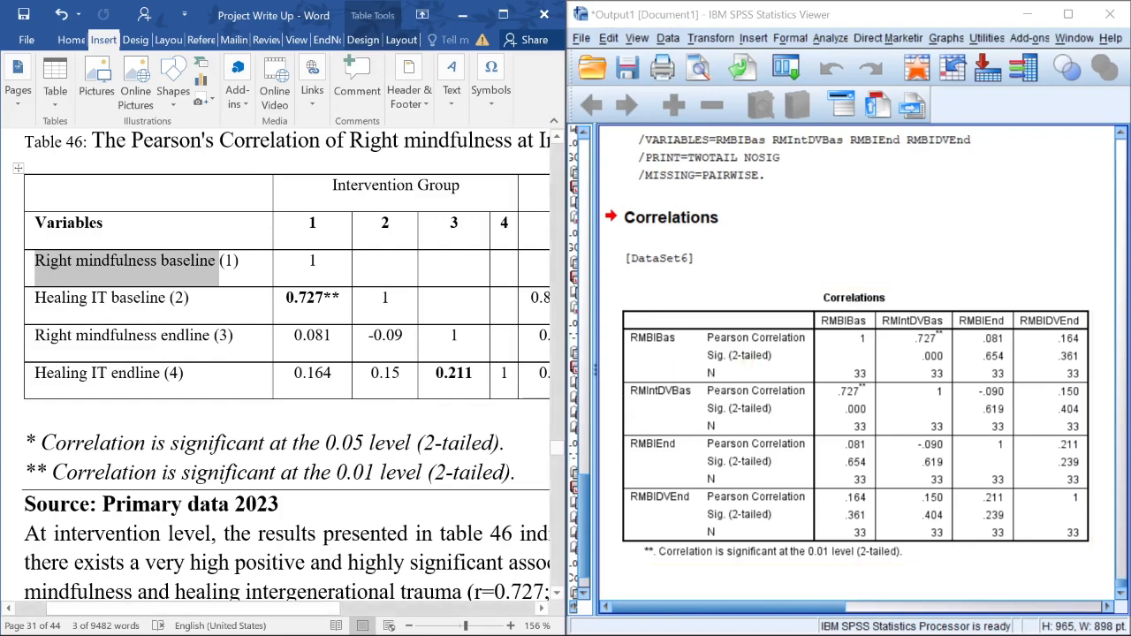
pyautogui.moveTo(36, 299); pyautogui.dragTo(189, 300)
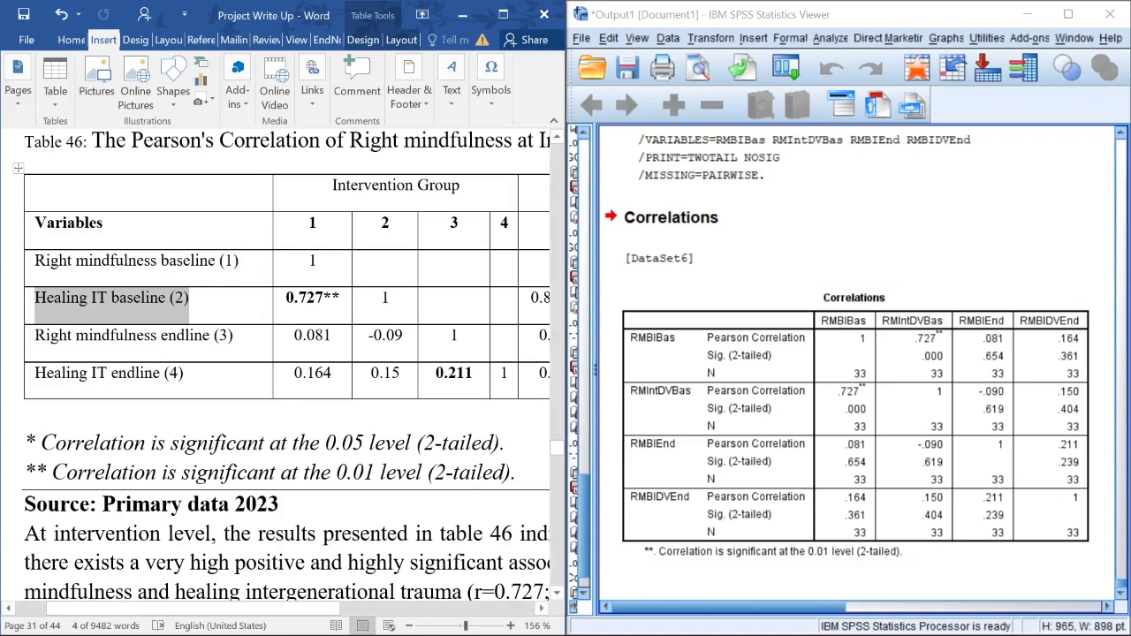
pyautogui.moveTo(35, 336); pyautogui.dragTo(228, 337)
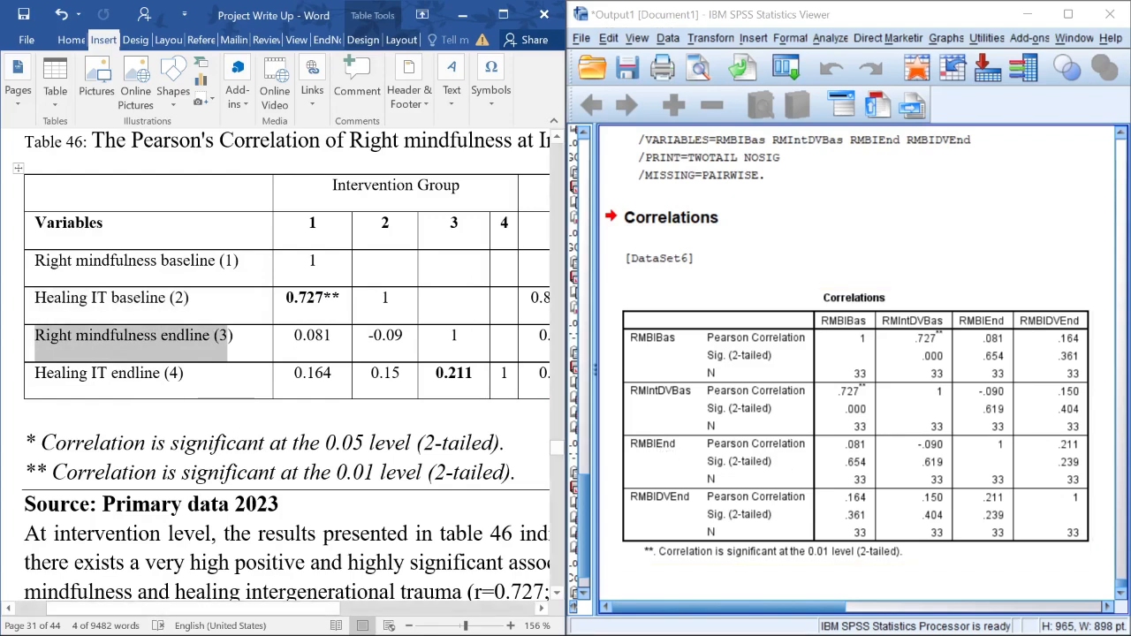
pyautogui.moveTo(35, 374); pyautogui.dragTo(183, 374)
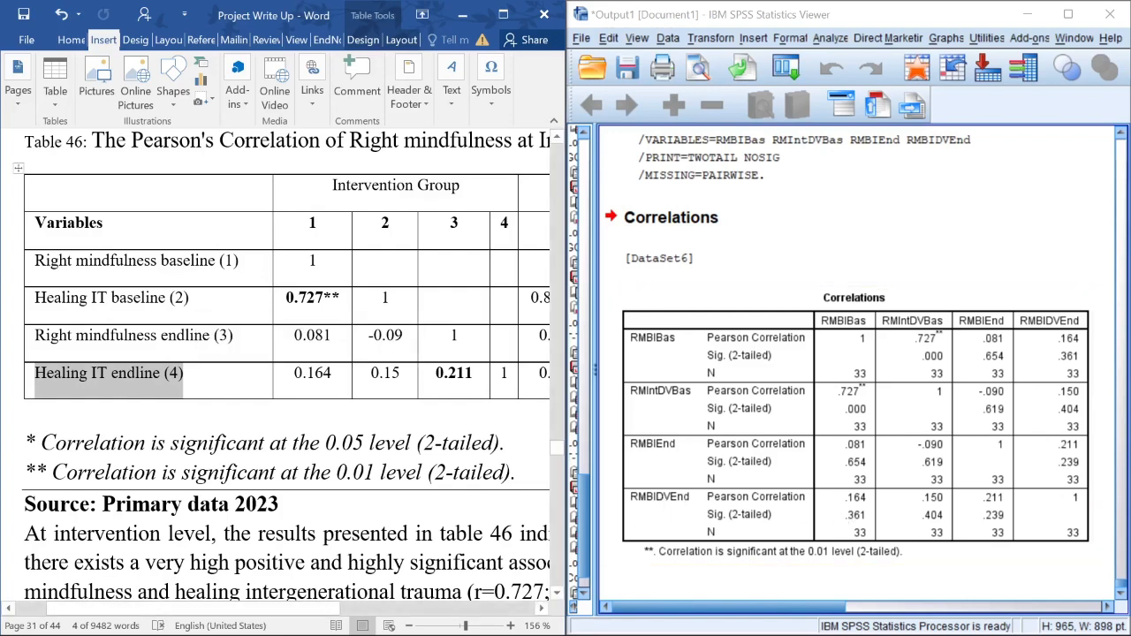
pyautogui.click(161, 277)
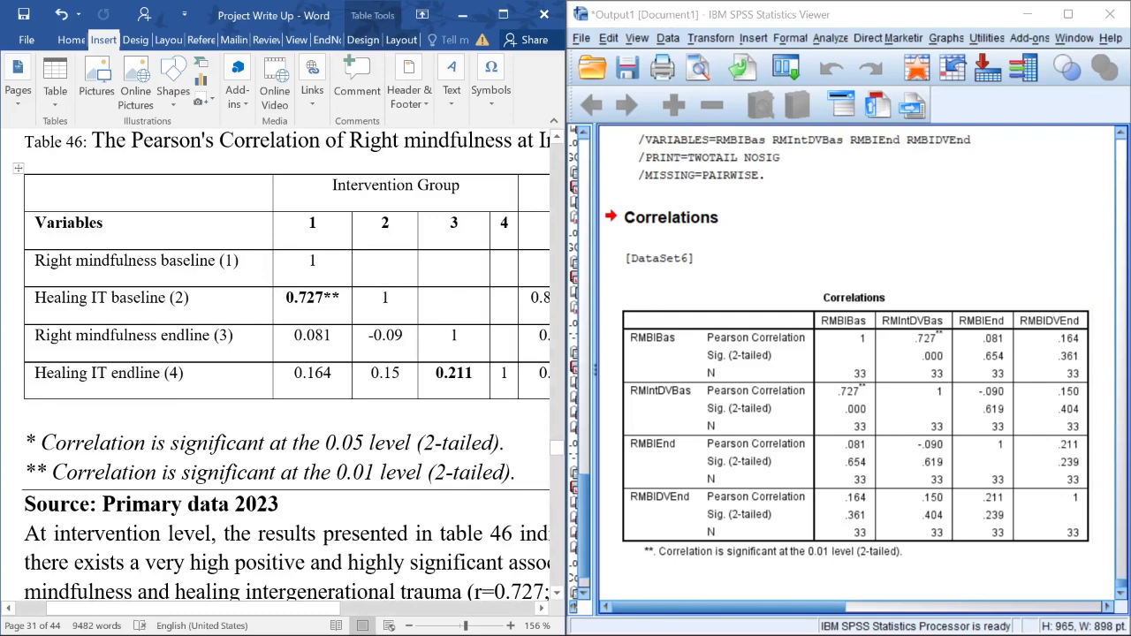
pyautogui.moveTo(161, 265); pyautogui.dragTo(334, 259)
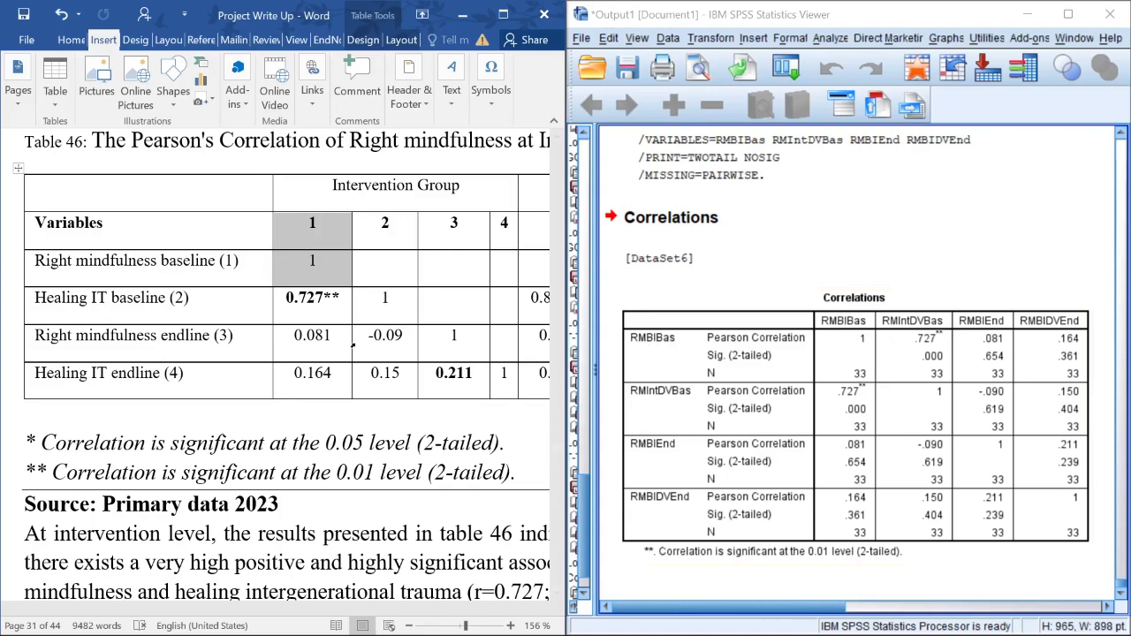
pyautogui.click(31, 298)
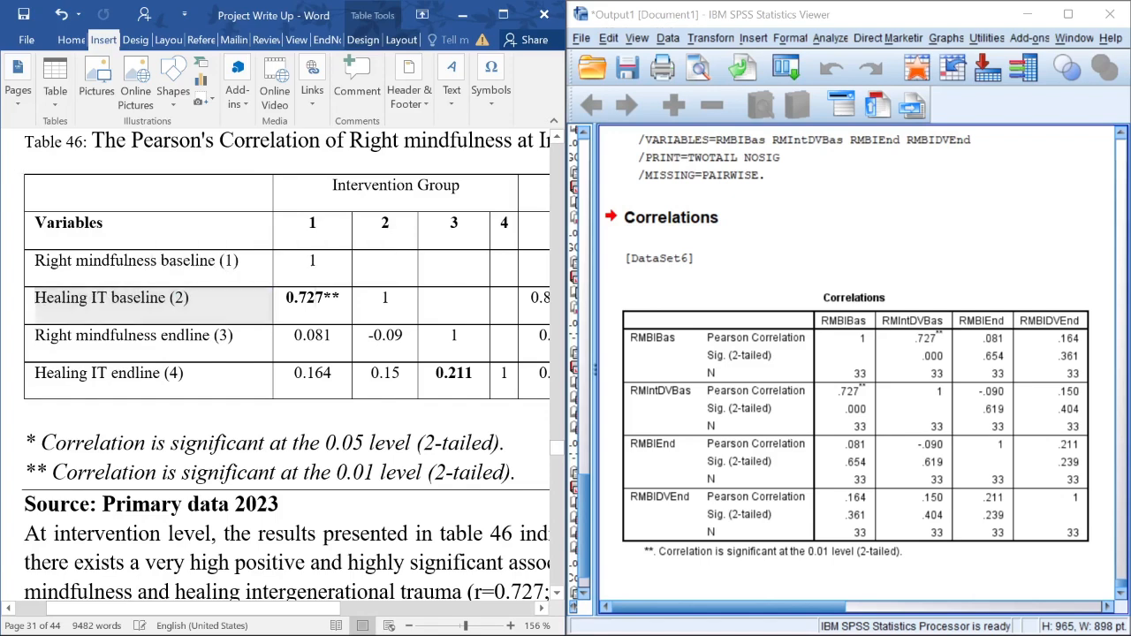
pyautogui.moveTo(322, 301); pyautogui.dragTo(322, 236)
pyautogui.click(322, 236)
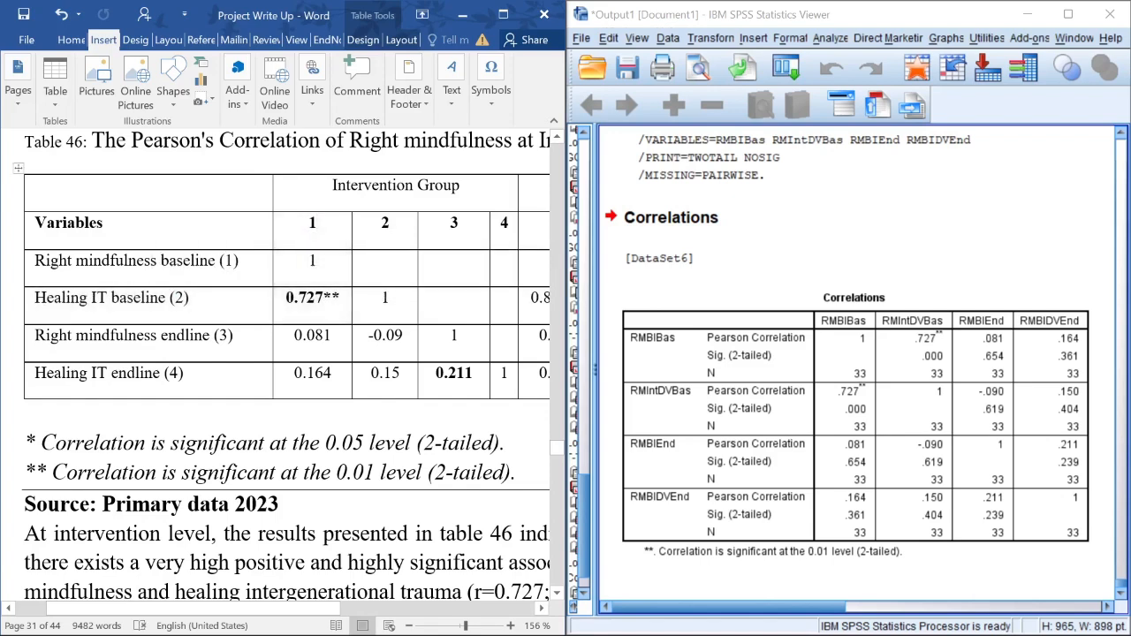
# Compare the intervention group's coefficients in Table 46 with the SPSS Correlations table, including the starred baseline value and the diagonal.
pyautogui.moveTo(285, 297); pyautogui.dragTo(340, 298)
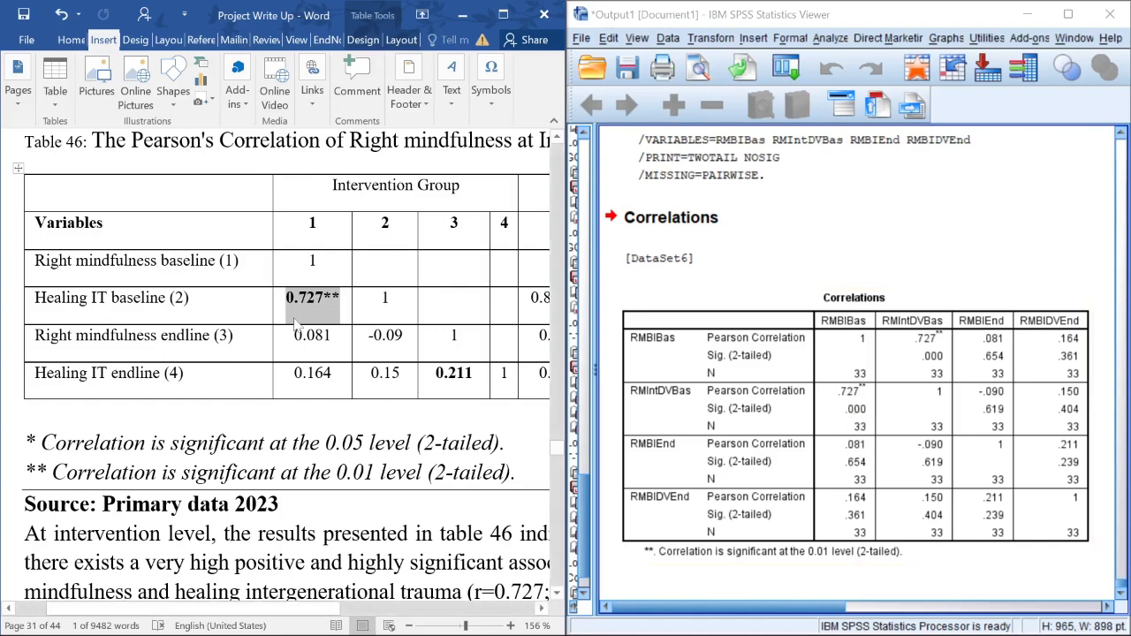
pyautogui.moveTo(285, 301); pyautogui.dragTo(323, 302)
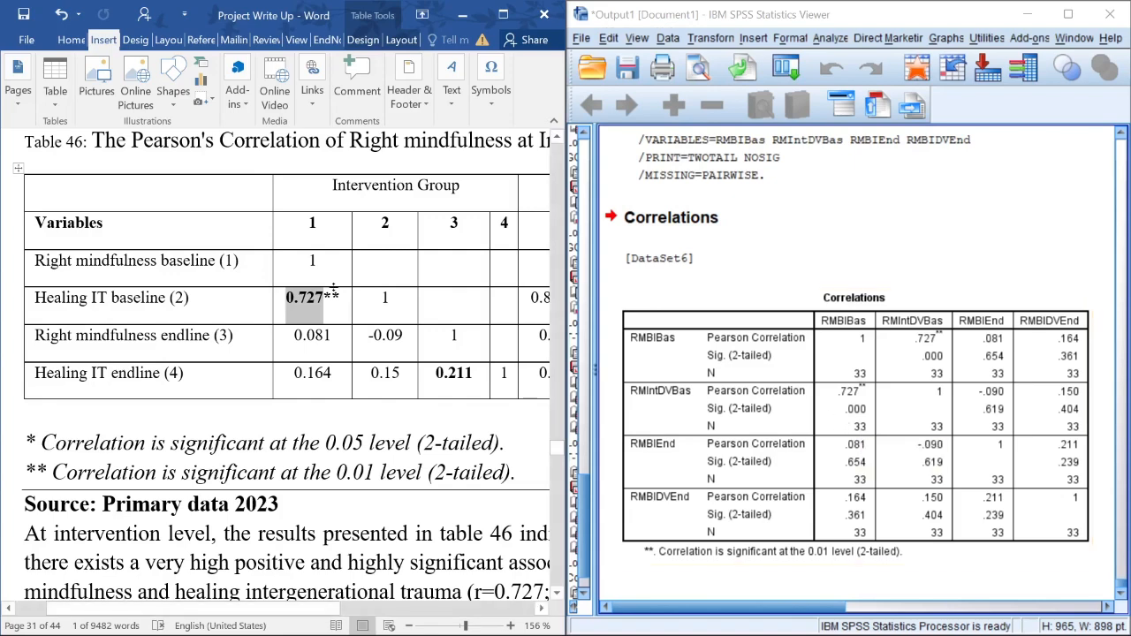
pyautogui.click(342, 299)
pyautogui.moveTo(342, 299); pyautogui.dragTo(286, 299)
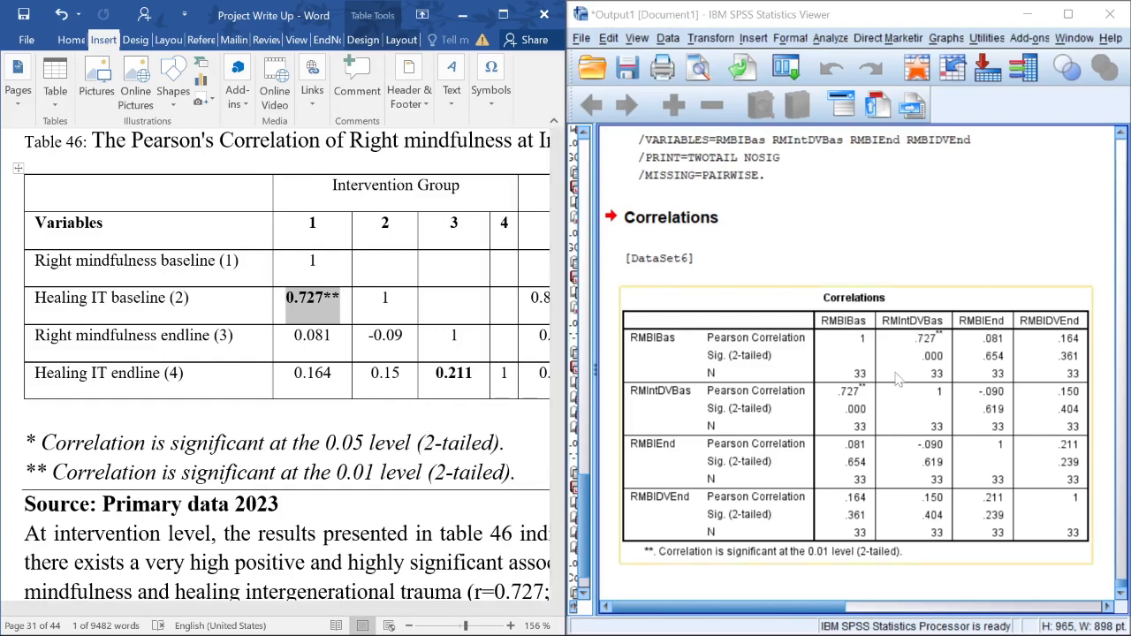
pyautogui.click(942, 402)
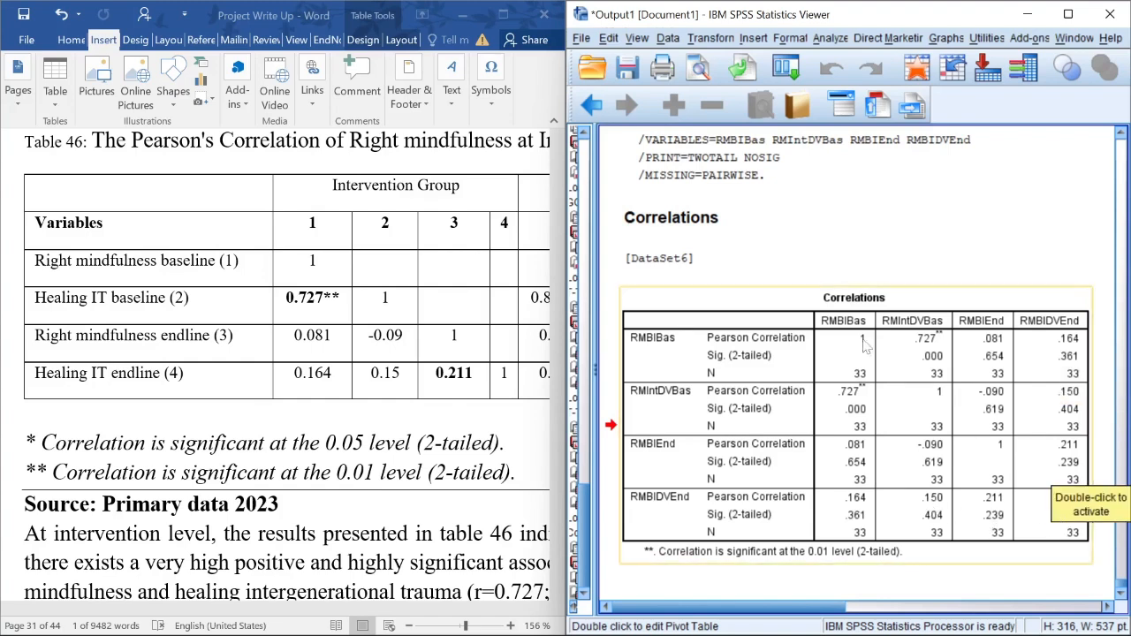
pyautogui.click(426, 329)
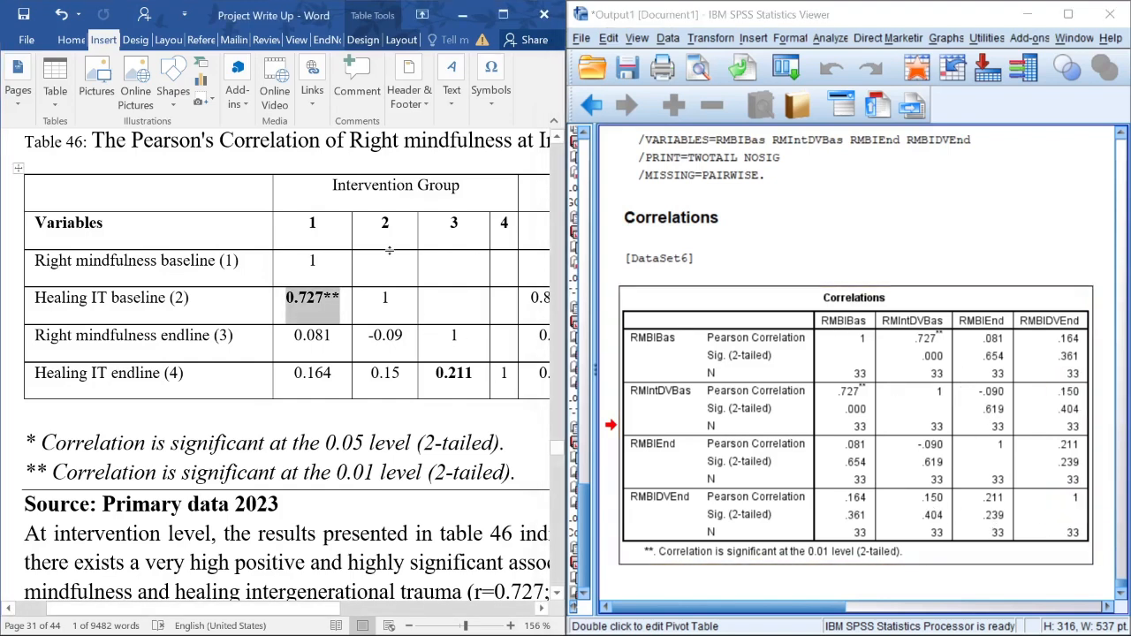
pyautogui.click(385, 260)
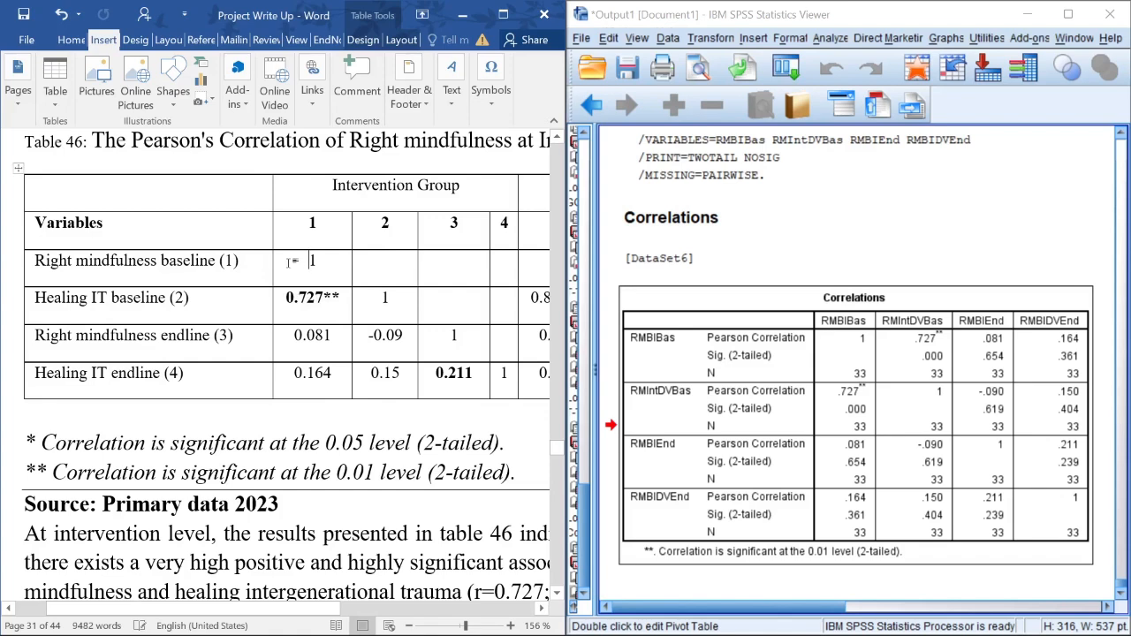
pyautogui.moveTo(293, 264)
pyautogui.mouseDown()
pyautogui.moveTo(388, 339)
pyautogui.moveTo(458, 373)
pyautogui.mouseUp()
pyautogui.click(458, 373)
pyautogui.moveTo(457, 374); pyautogui.dragTo(320, 374)
pyautogui.click(424, 341)
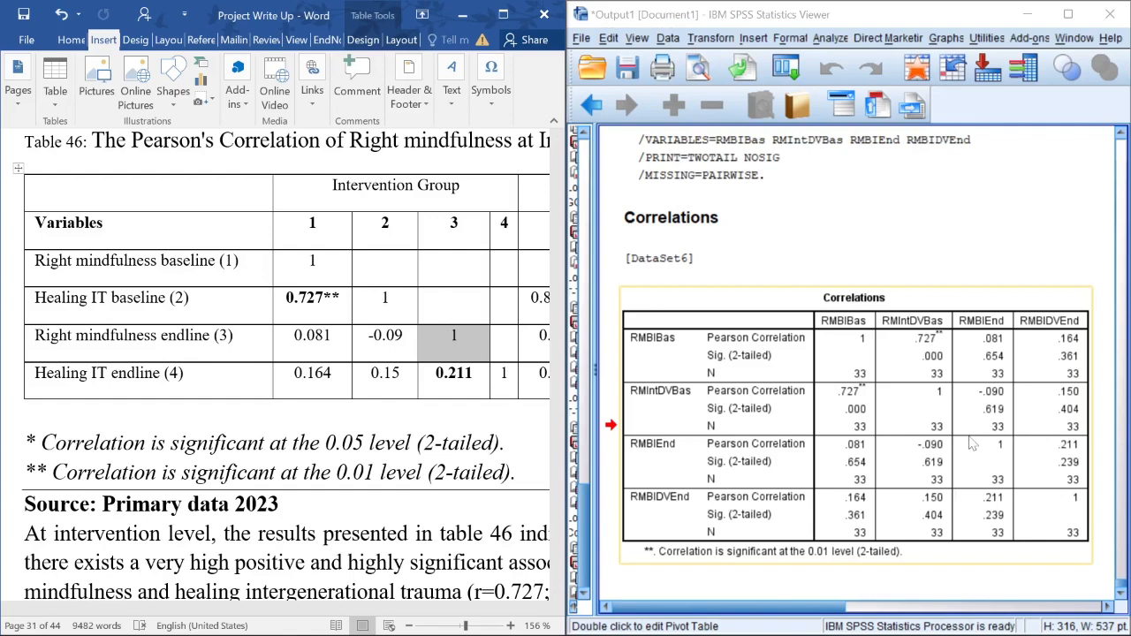
pyautogui.click(400, 393)
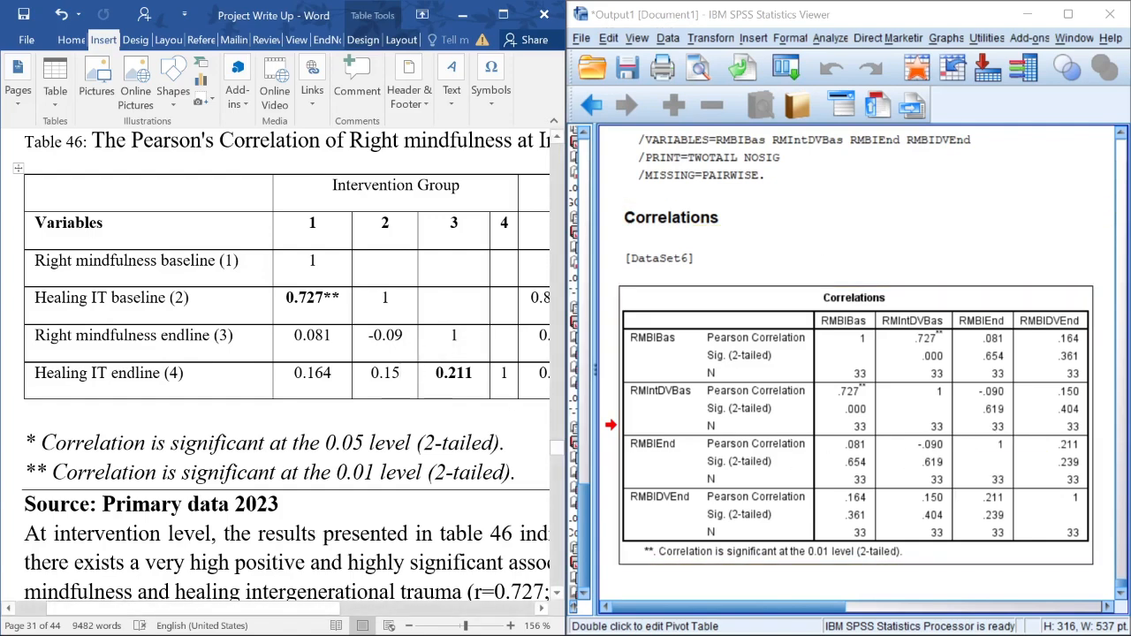
# In SPSS, open Bivariate Correlations and remove RMBIBas, RMIntDVBas, RMBIEnd and RMBIDVEnd from the analysis variables.
pyautogui.moveTo(94, 609); pyautogui.dragTo(292, 612)
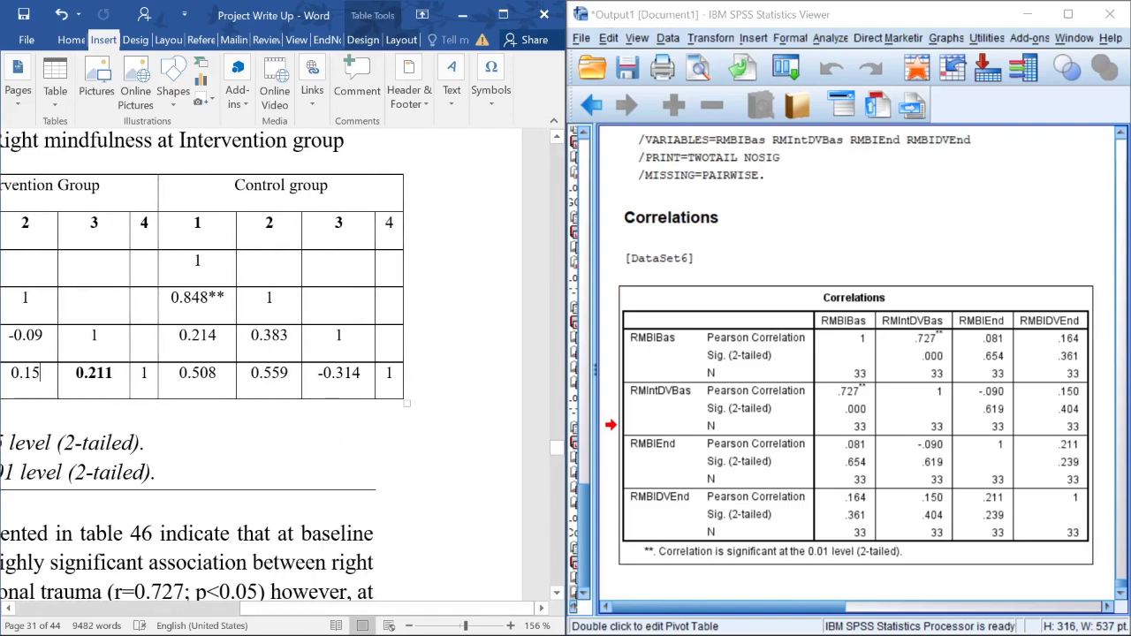
pyautogui.click(831, 40)
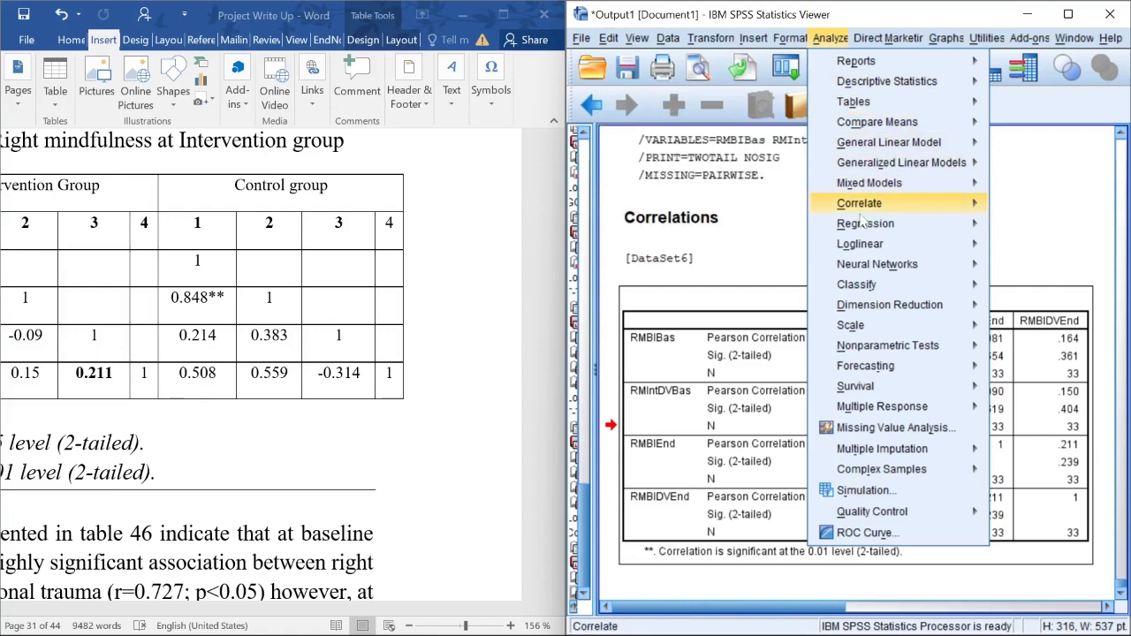
pyautogui.moveTo(863, 210)
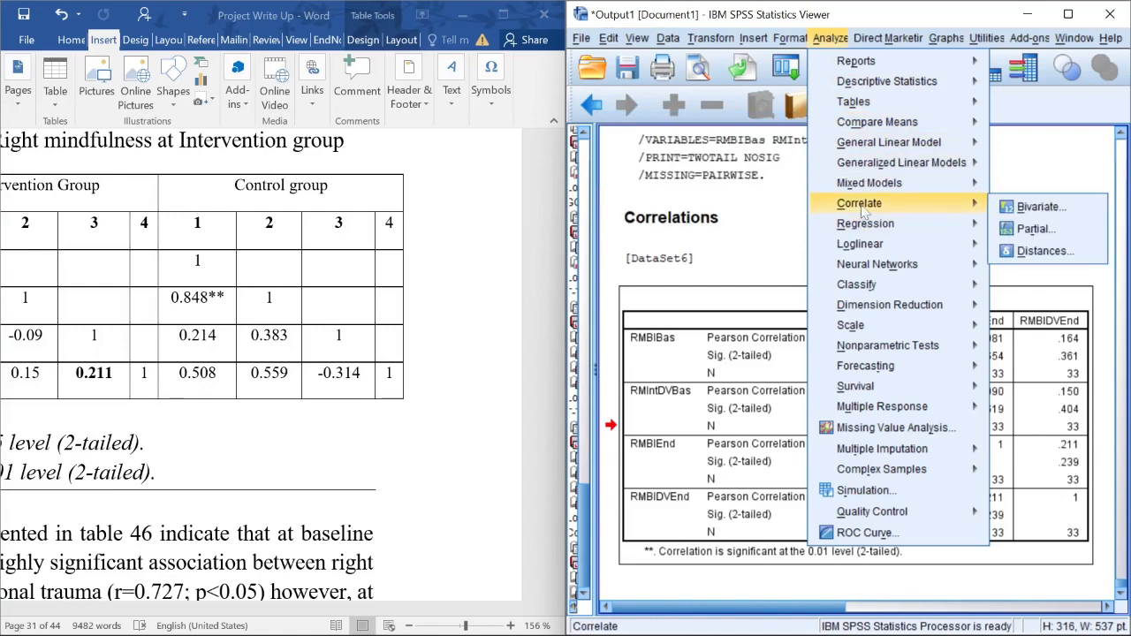
pyautogui.click(1039, 208)
pyautogui.click(610, 245)
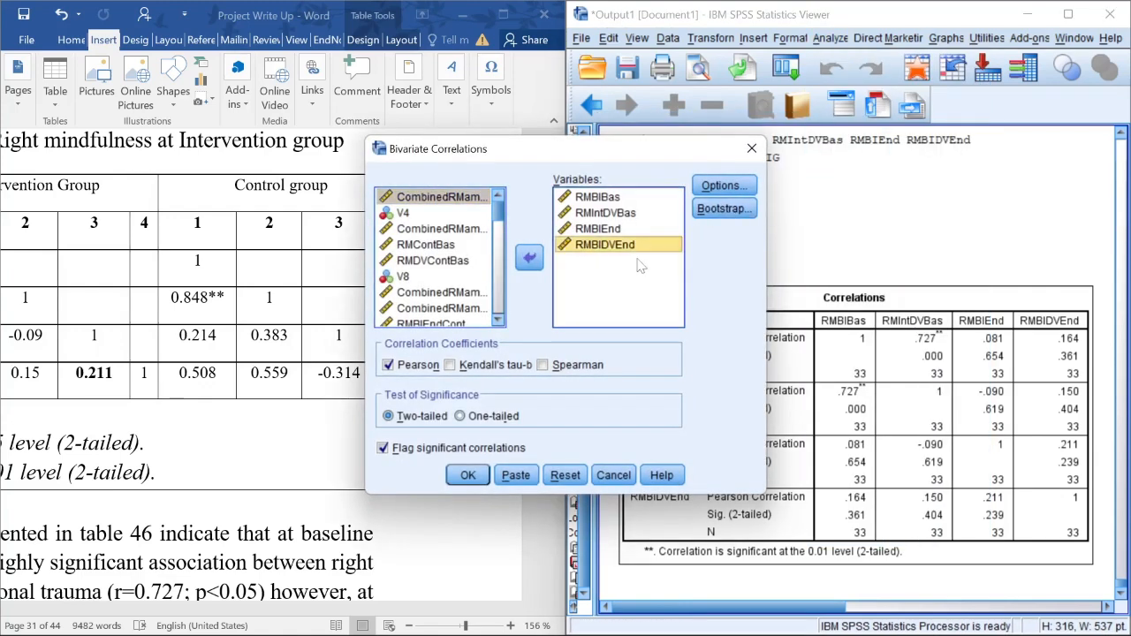
pyautogui.keyDown('shift'); pyautogui.click(597, 197); pyautogui.keyUp('shift')
pyautogui.click(529, 257)
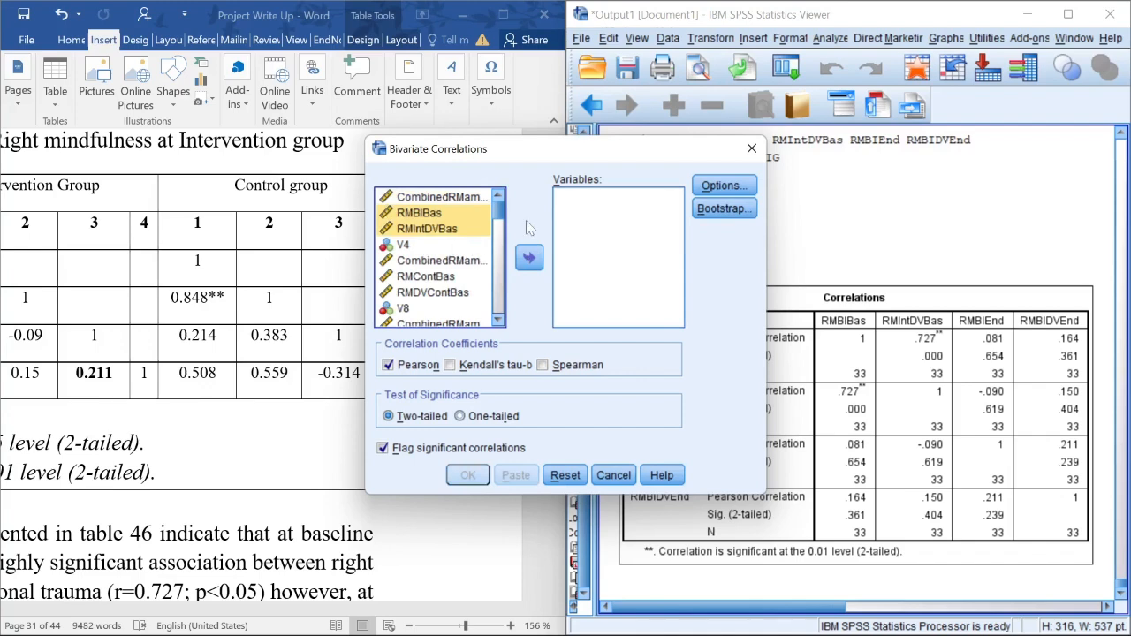
# Add the control group baseline variables RMContBas and RMDVContBas to the bivariate correlation.
pyautogui.click(426, 277)
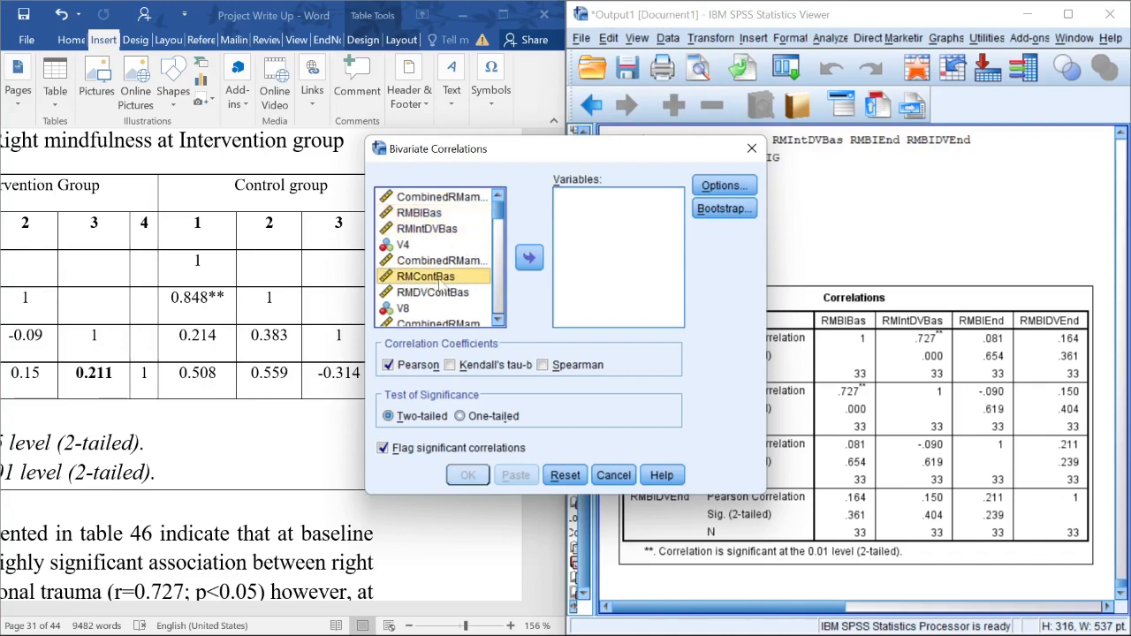
pyautogui.click(528, 257)
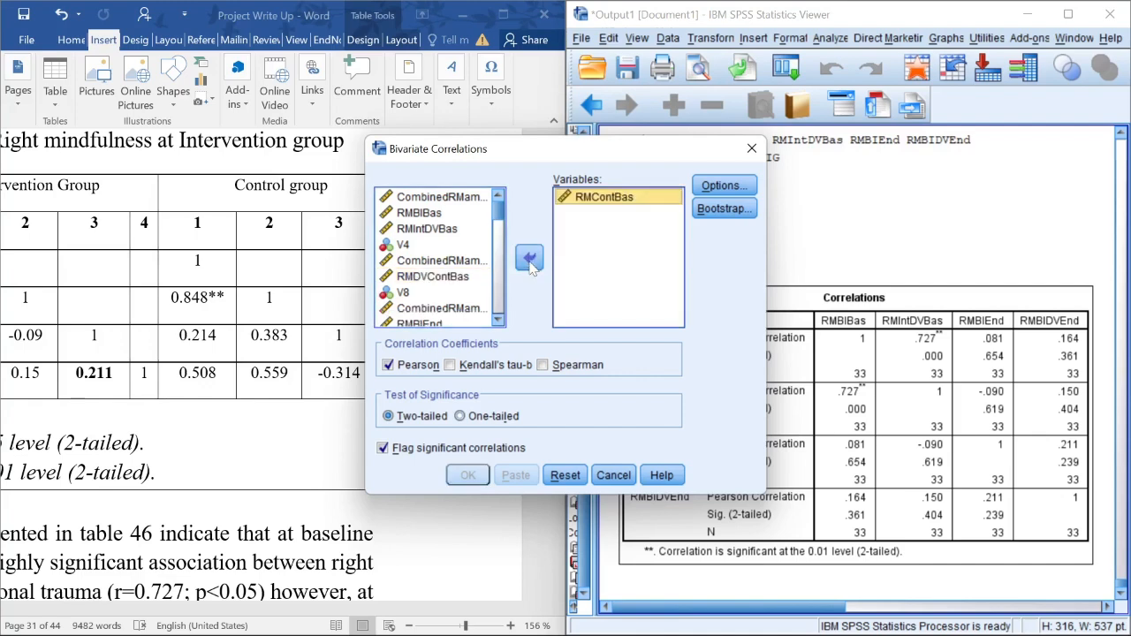
pyautogui.click(419, 279)
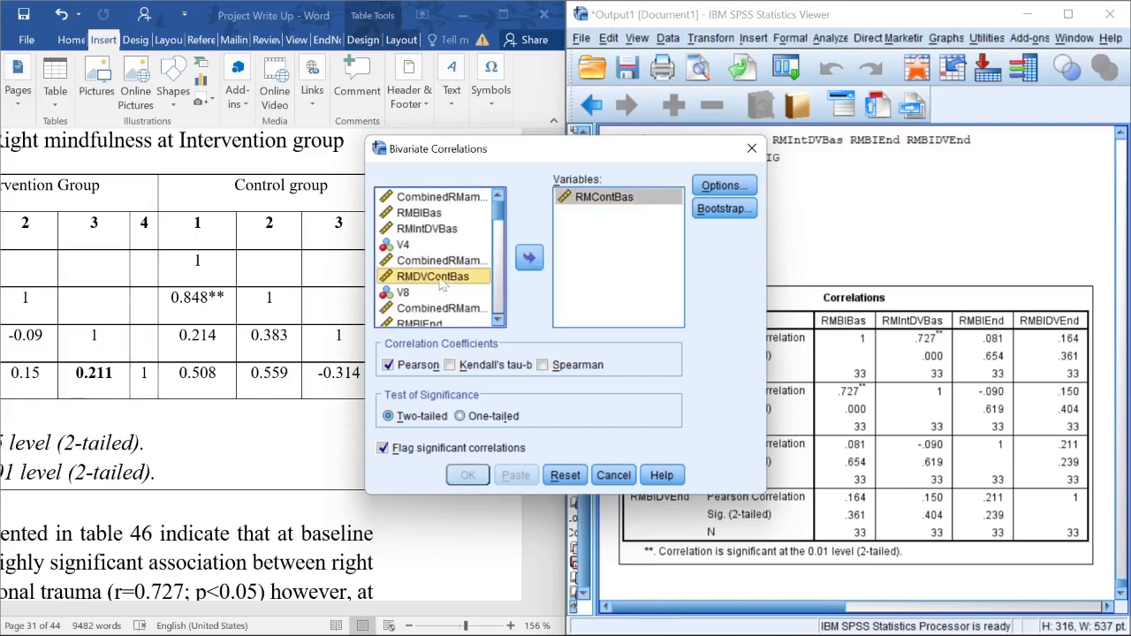
pyautogui.click(529, 258)
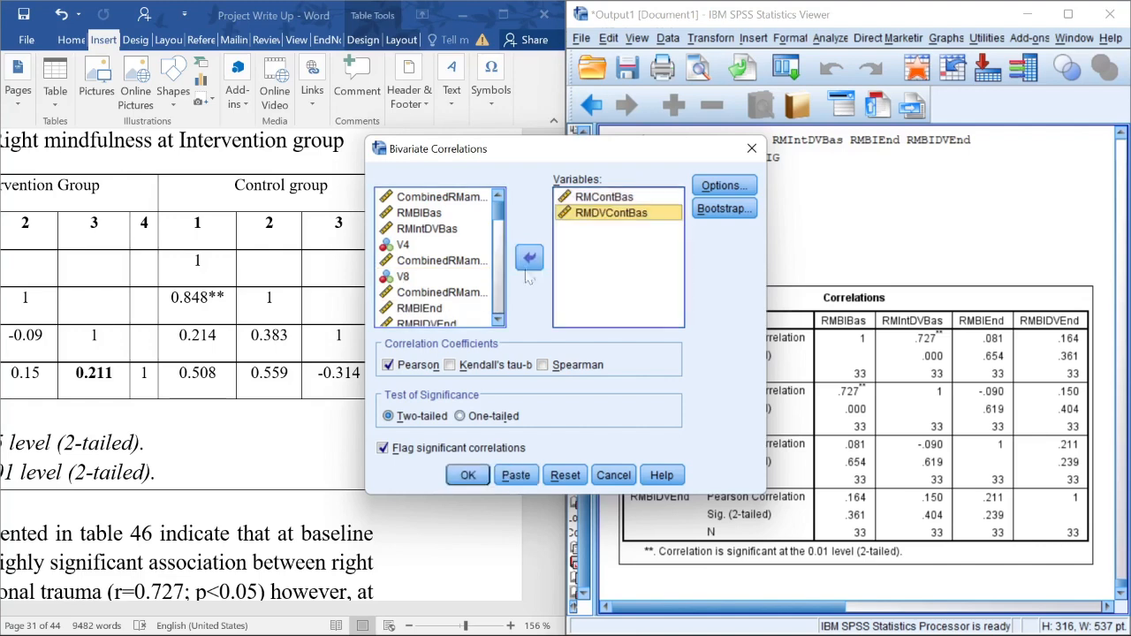
# Add the control group endline variables RMBIEndCont and RMDVEndCont to the bivariate correlation.
pyautogui.click(498, 319)
pyautogui.click(498, 320)
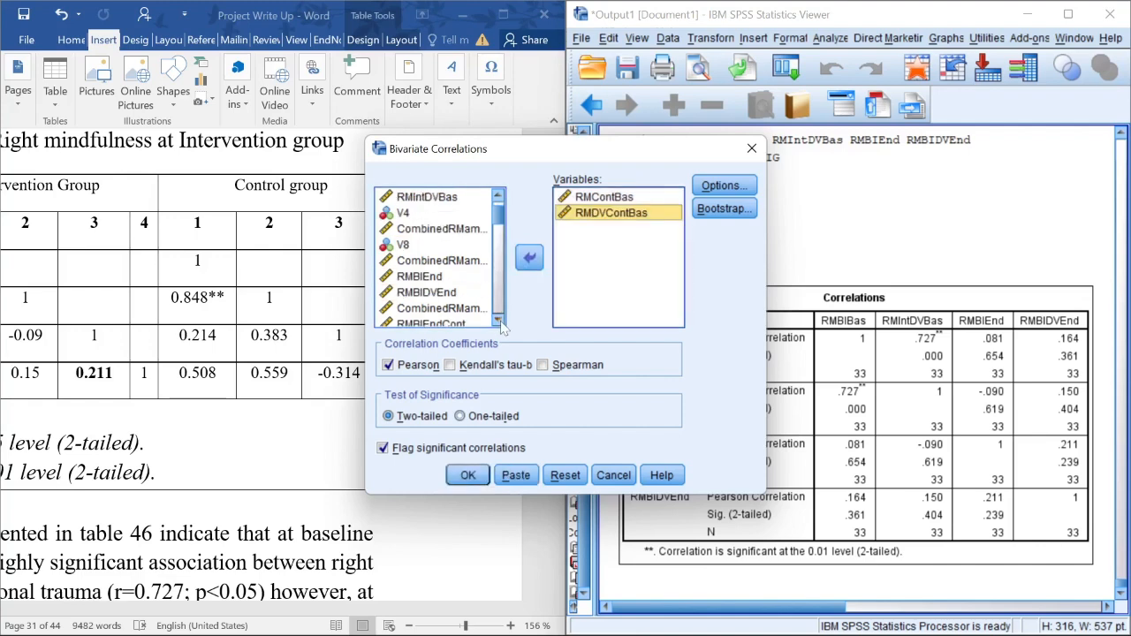
pyautogui.click(499, 320)
pyautogui.click(499, 320)
pyautogui.click(499, 321)
pyautogui.click(409, 276)
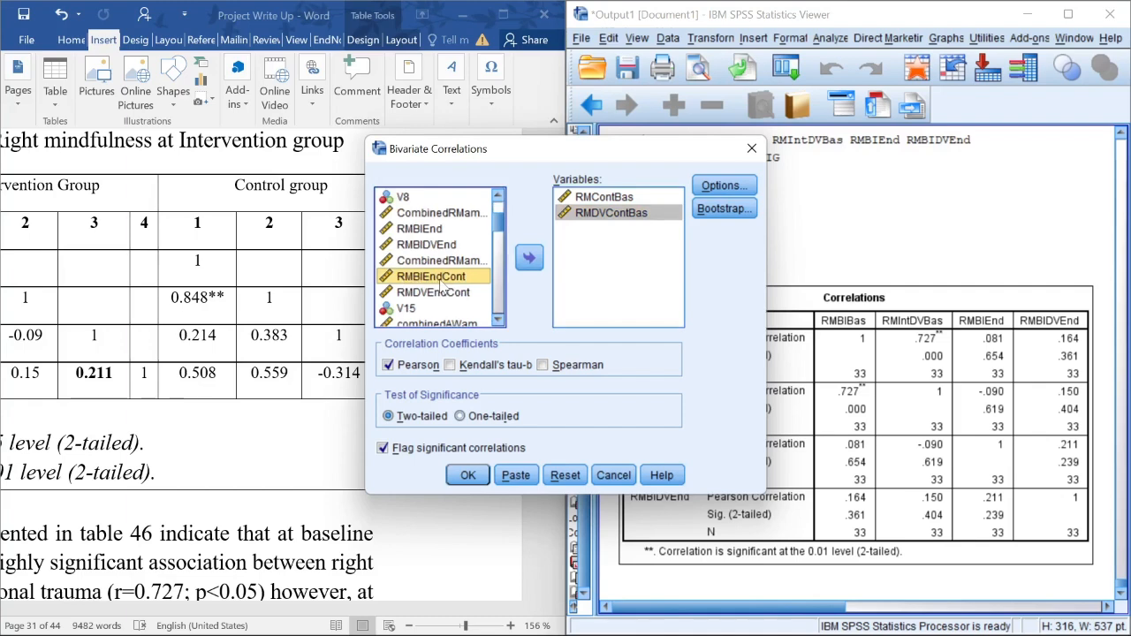
pyautogui.click(529, 257)
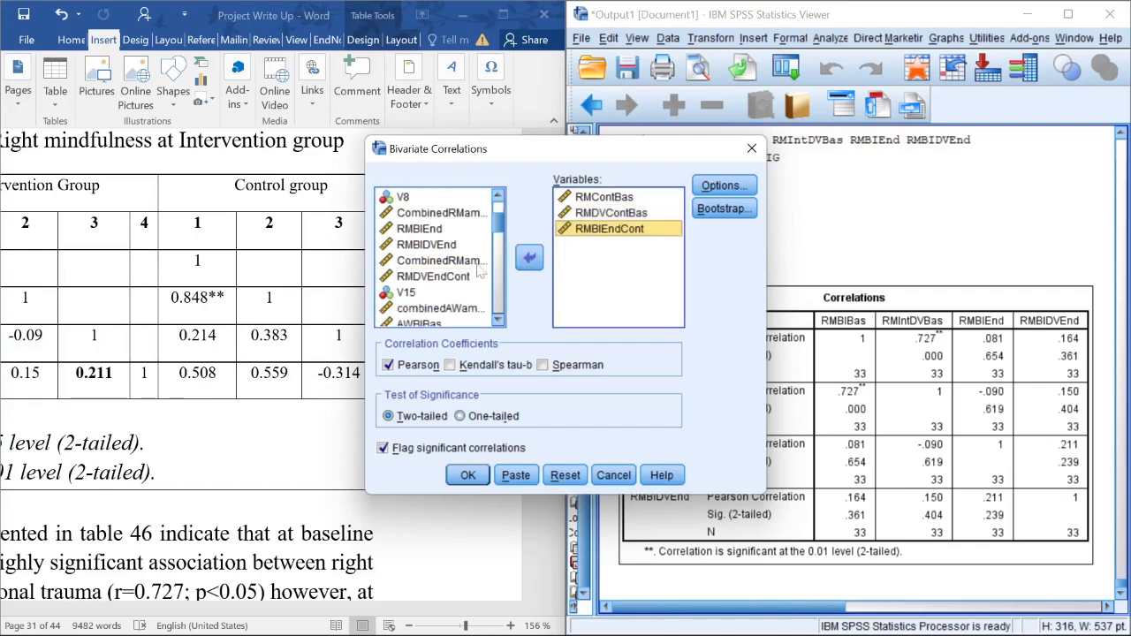
pyautogui.click(443, 280)
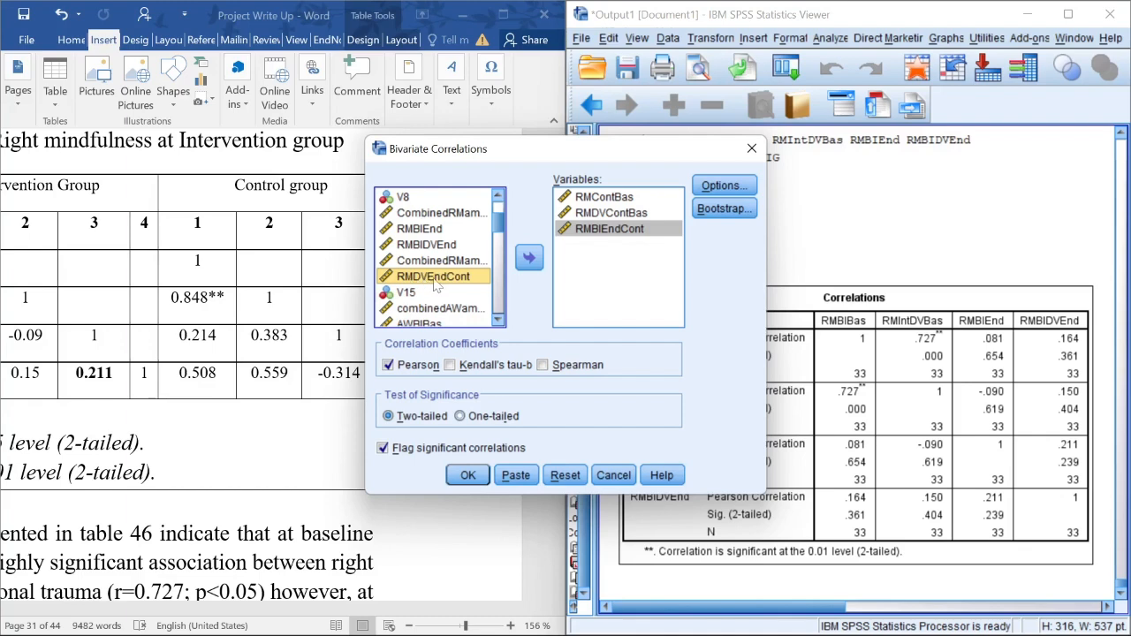
pyautogui.click(529, 258)
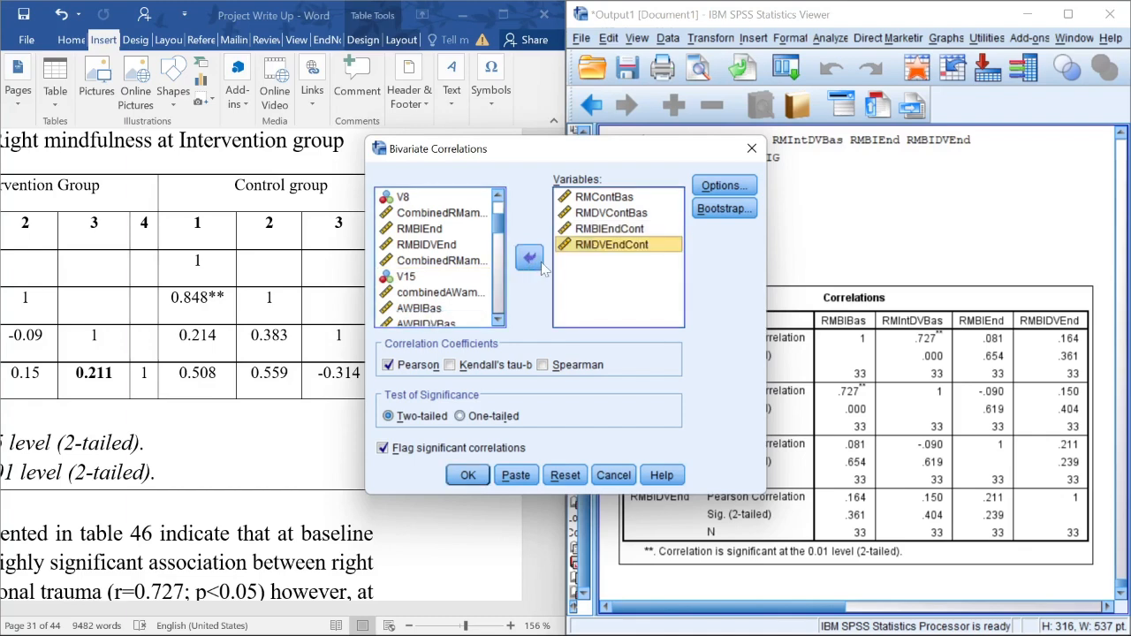
# Run the two-tailed Pearson correlation for the control group and return to Table 46 in the Word document.
pyautogui.click(467, 475)
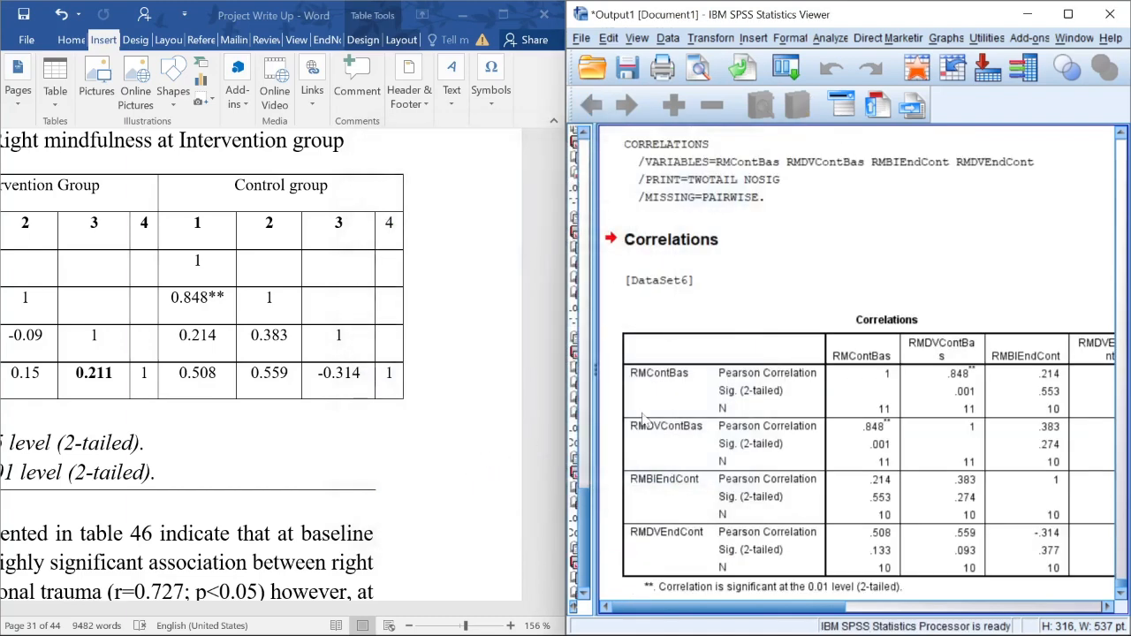
pyautogui.click(715, 579)
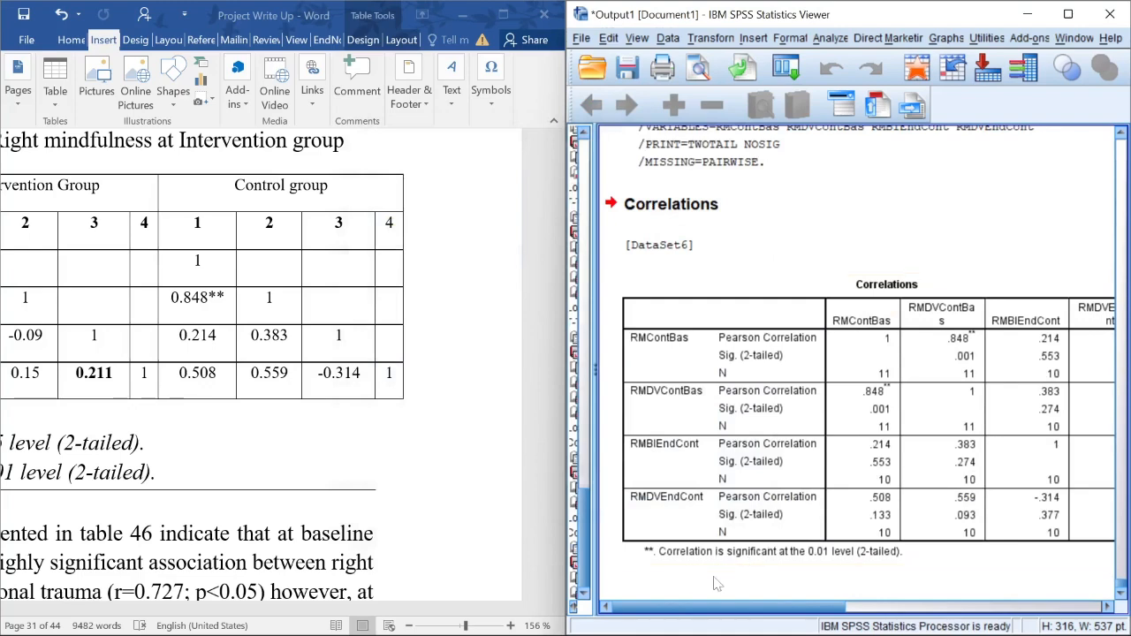
pyautogui.click(40, 373)
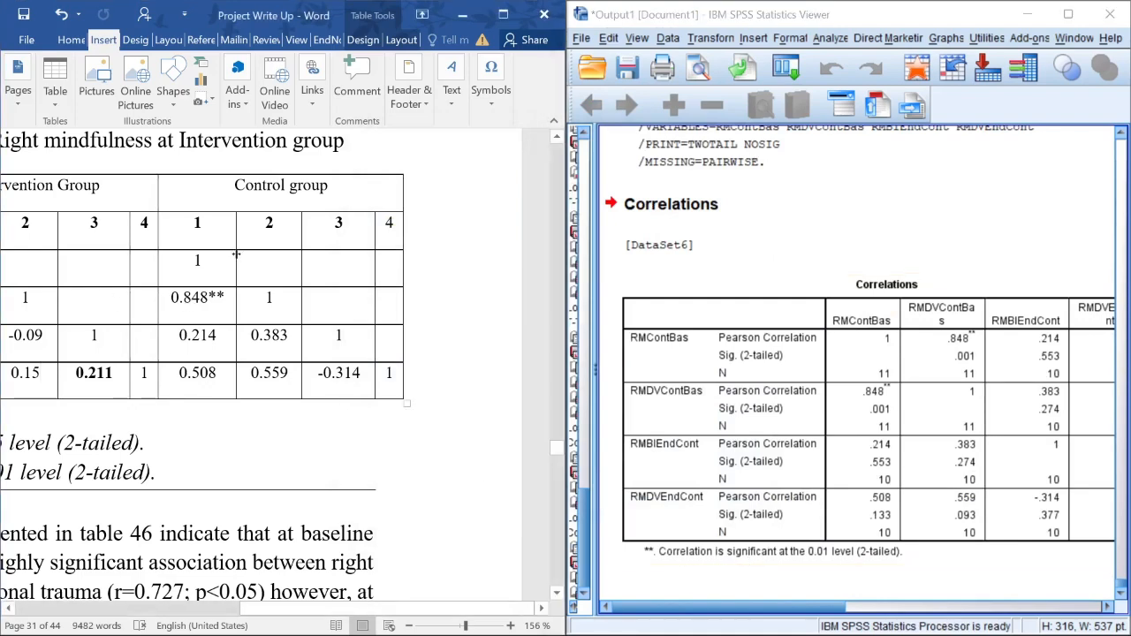
# Compare the control group coefficients in Table 46 with the Pearson correlations in the SPSS output.
pyautogui.moveTo(198, 262); pyautogui.dragTo(343, 338)
pyautogui.click(336, 337)
pyautogui.moveTo(180, 299); pyautogui.dragTo(199, 300)
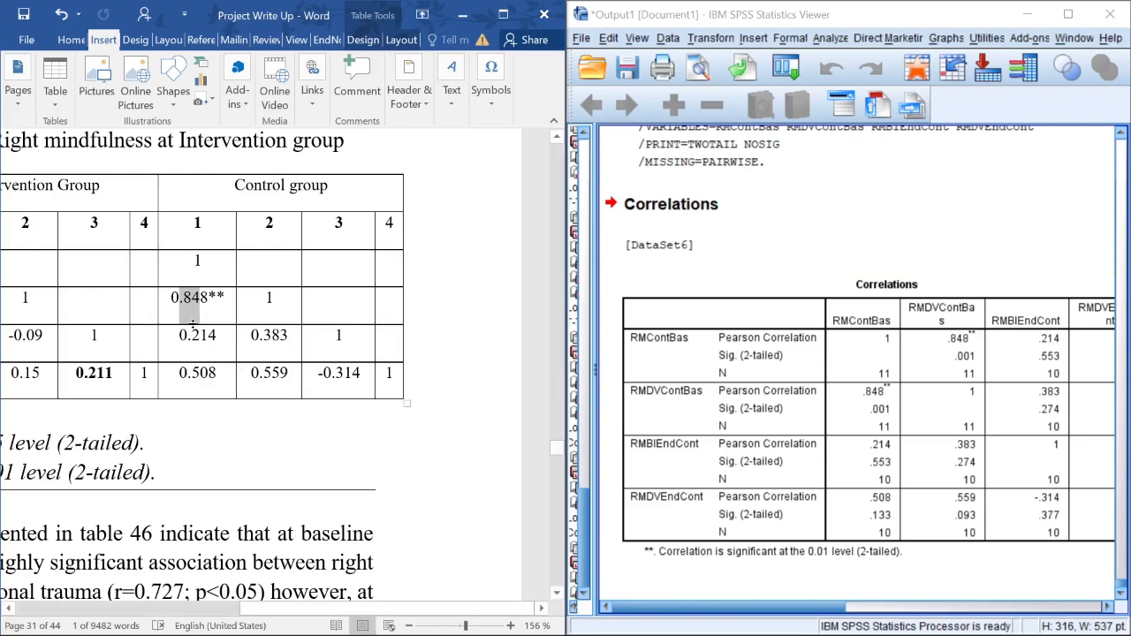
pyautogui.click(883, 499)
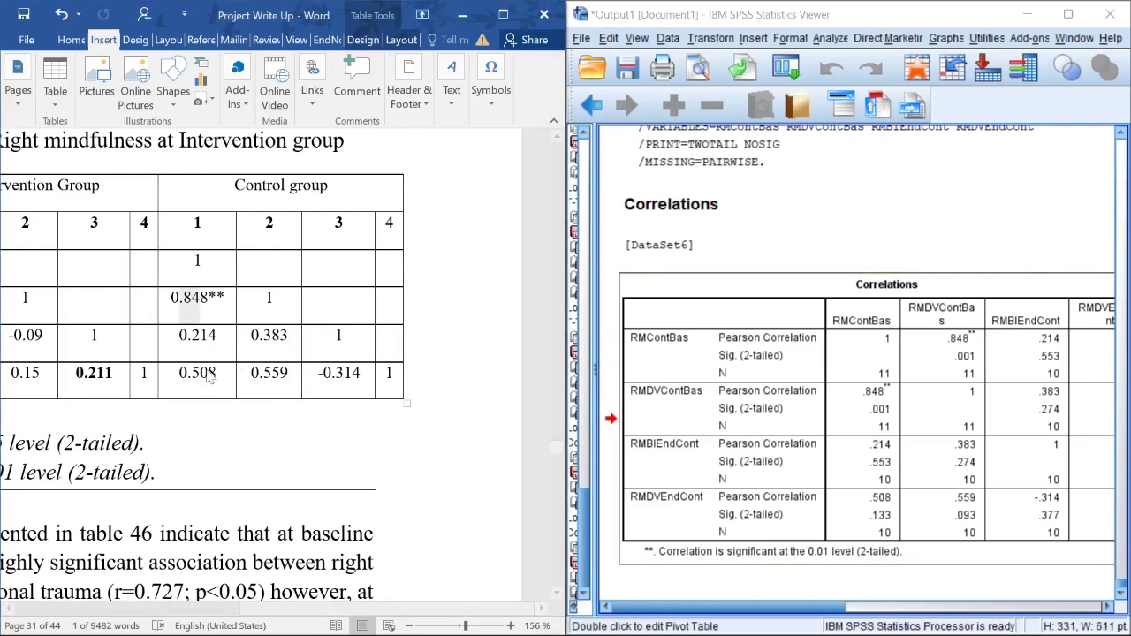
pyautogui.click(961, 499)
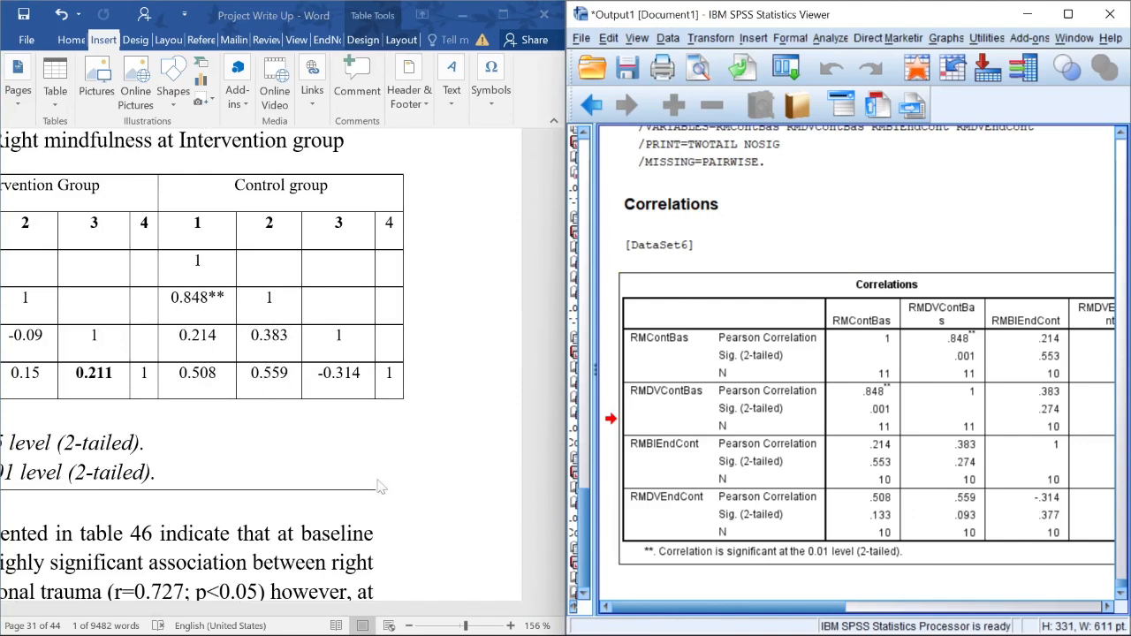
pyautogui.click(308, 399)
pyautogui.click(175, 335)
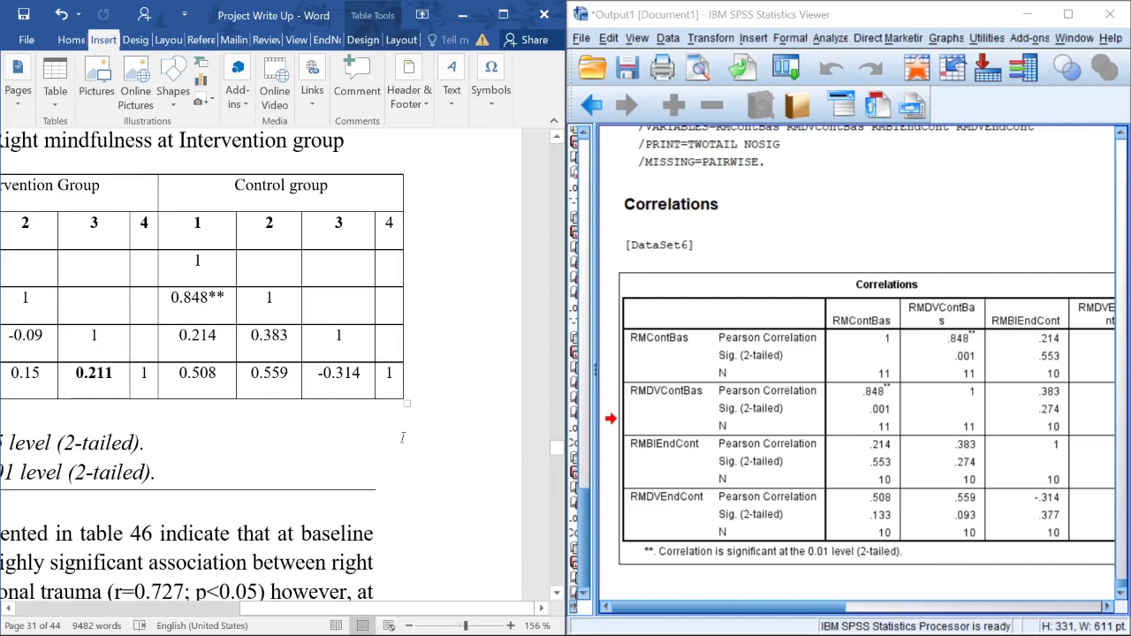
pyautogui.moveTo(270, 610); pyautogui.dragTo(126, 610)
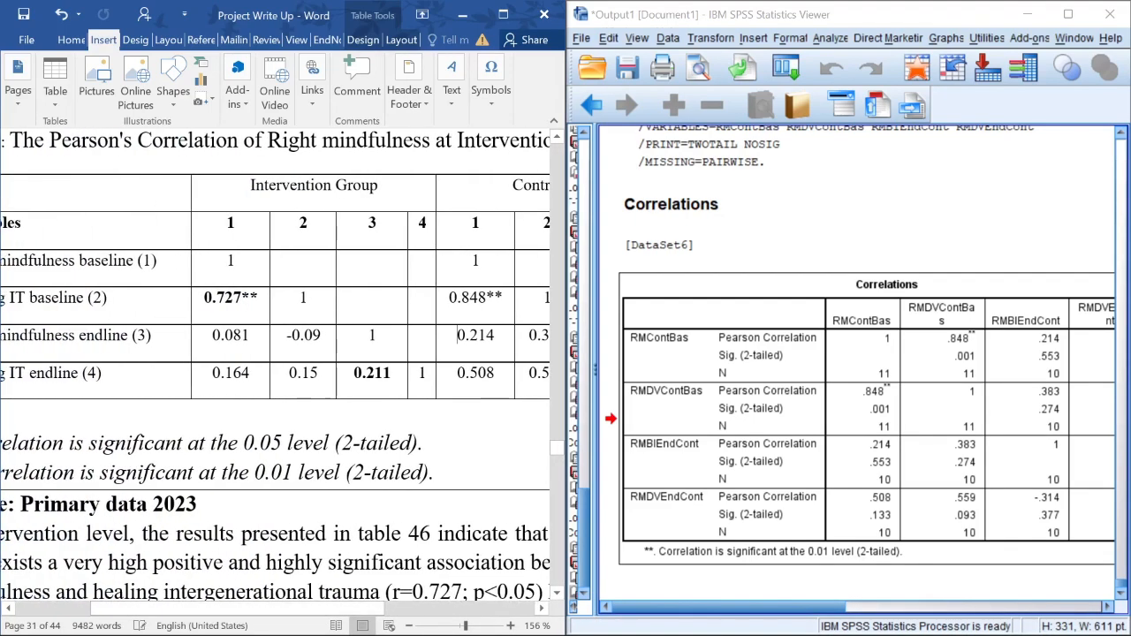
# Find Table 48 under section 4.1.3 Right Mindfulness and African Wisdom in the full-size Word document, then place Word beside the SPSS output again.
pyautogui.click(503, 14)
pyautogui.scroll(-5, 566, 353)
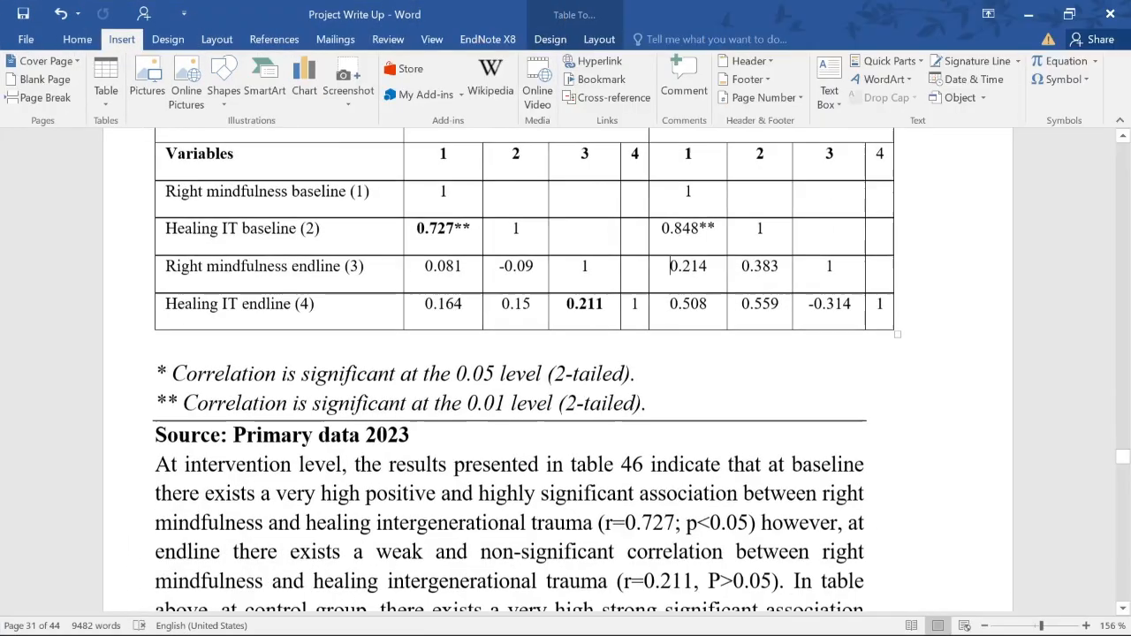
pyautogui.scroll(-7, 566, 371)
pyautogui.scroll(2, 566, 371)
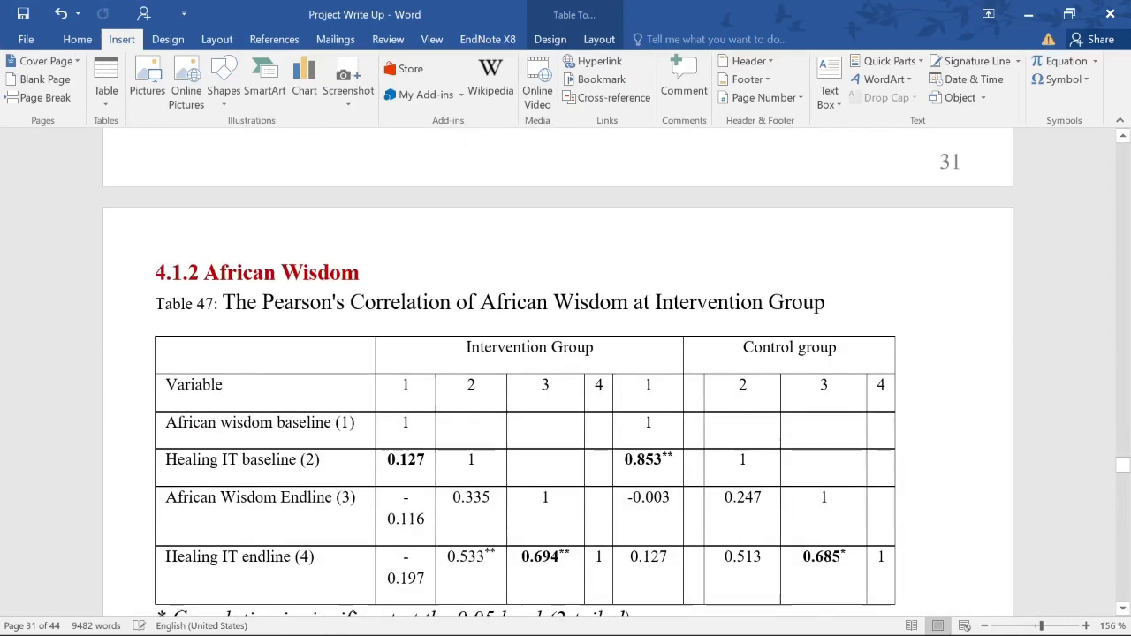
pyautogui.moveTo(204, 273); pyautogui.dragTo(358, 273)
pyautogui.scroll(-12, 565, 371)
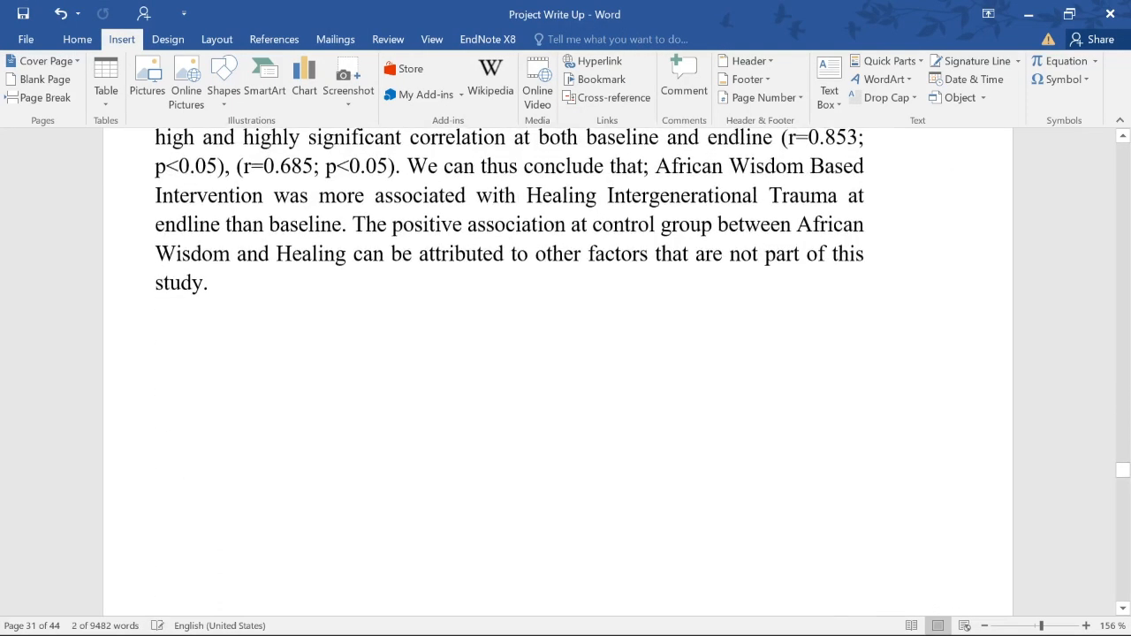
pyautogui.scroll(-3, 565, 372)
pyautogui.scroll(-3, 565, 371)
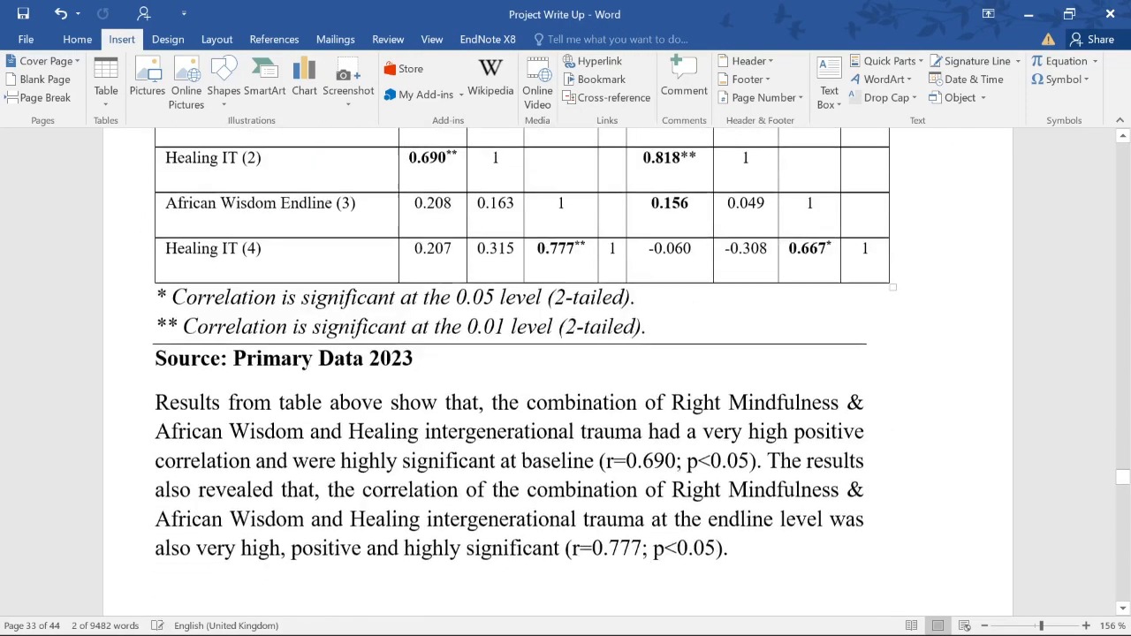
pyautogui.scroll(3, 566, 372)
pyautogui.moveTo(204, 179); pyautogui.dragTo(594, 181)
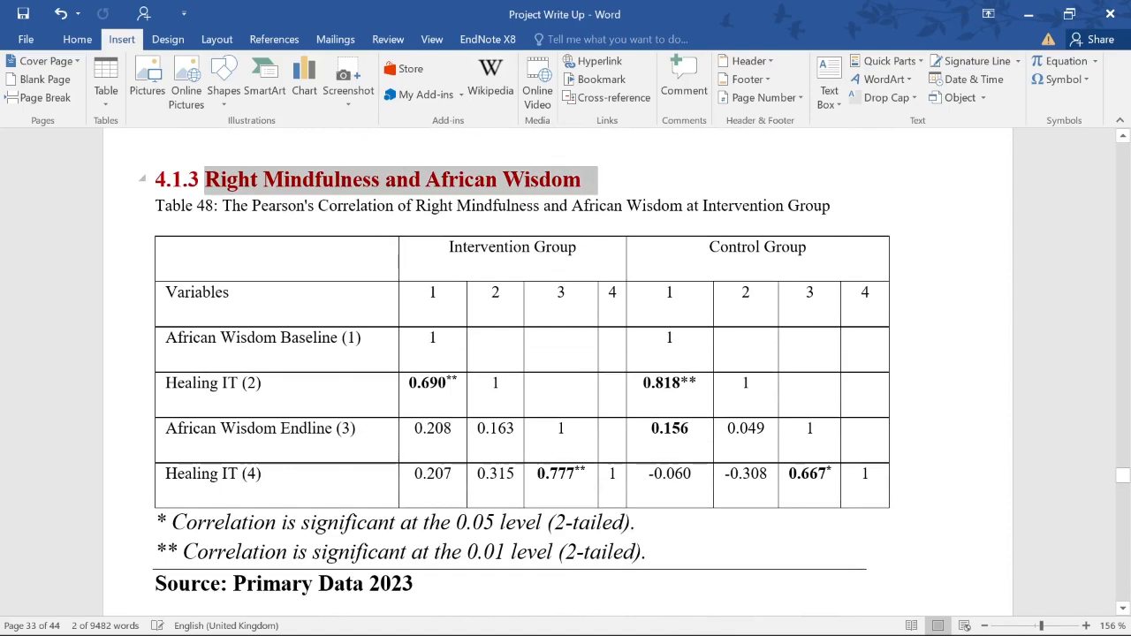
pyautogui.click(559, 204)
pyautogui.press('super+Left')
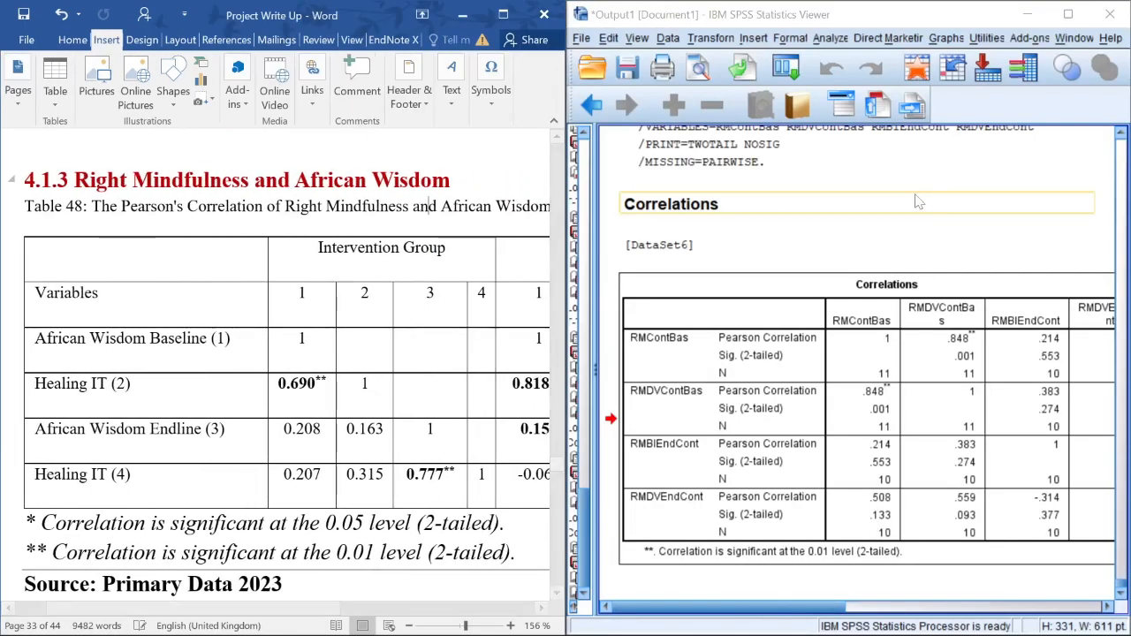
# In SPSS, open Bivariate Correlations and clear RMContBas, RMDVContBas, RMBIEndCont and RMDVEndCont from the analysis variables.
pyautogui.moveTo(852, 623)
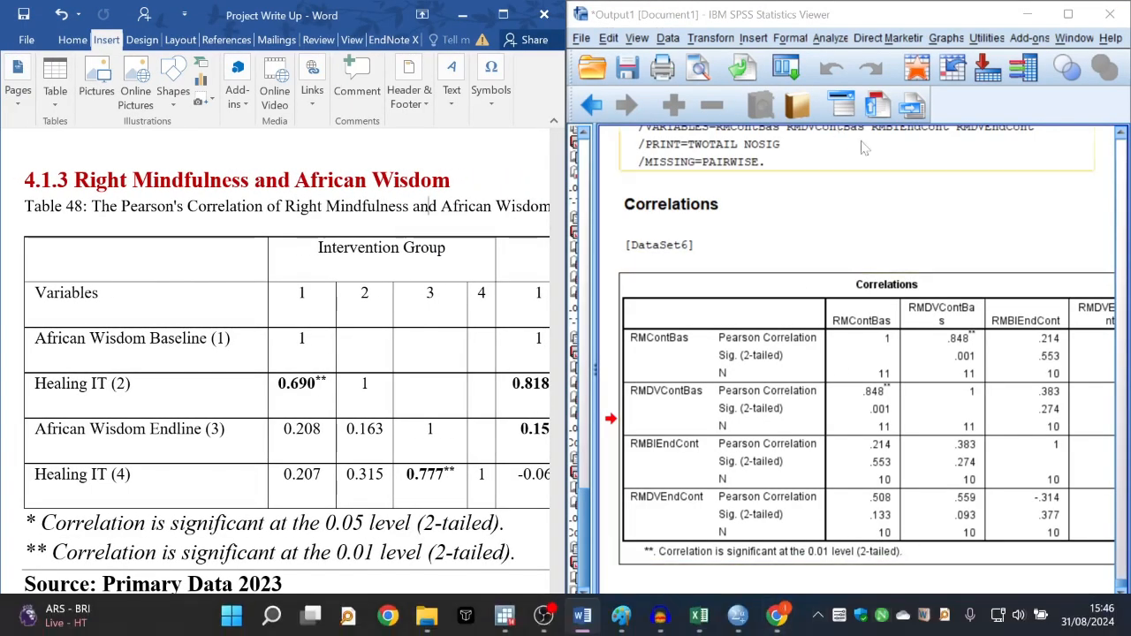
pyautogui.click(826, 39)
pyautogui.click(826, 39)
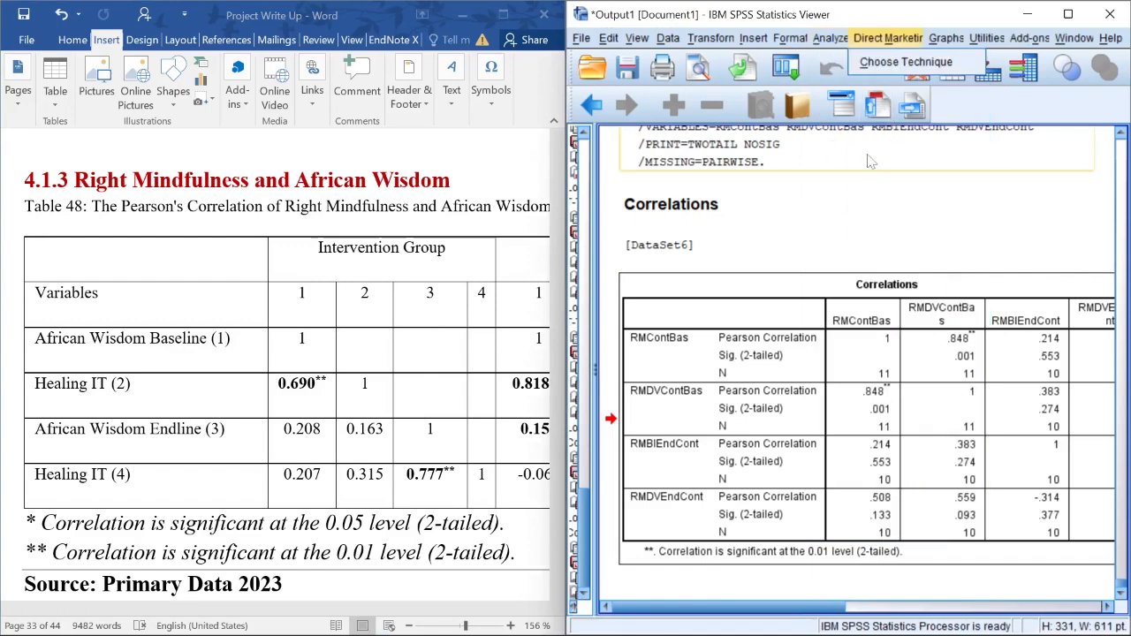
pyautogui.click(831, 38)
pyautogui.moveTo(916, 207)
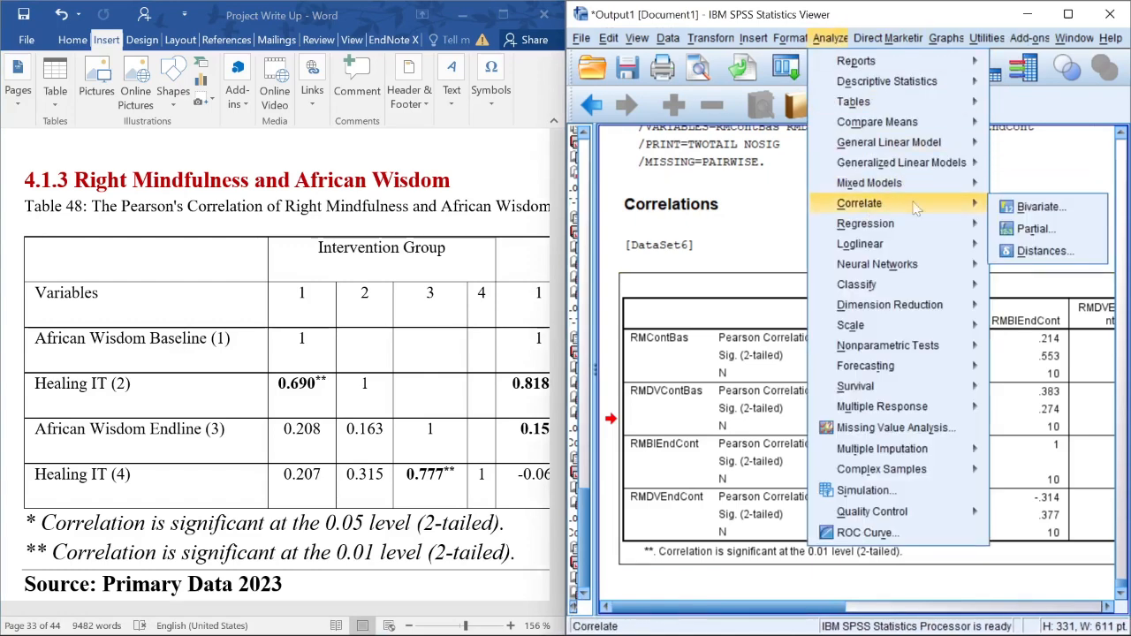
pyautogui.click(1039, 207)
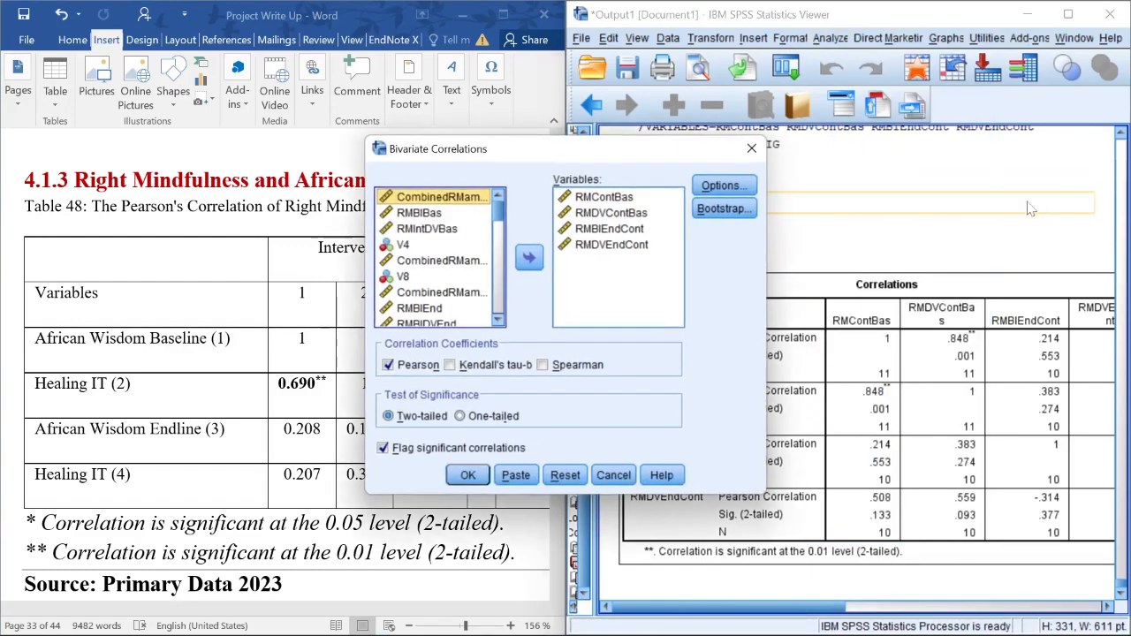
pyautogui.click(610, 245)
pyautogui.hotkey('ctrl', 'a')
pyautogui.click(529, 257)
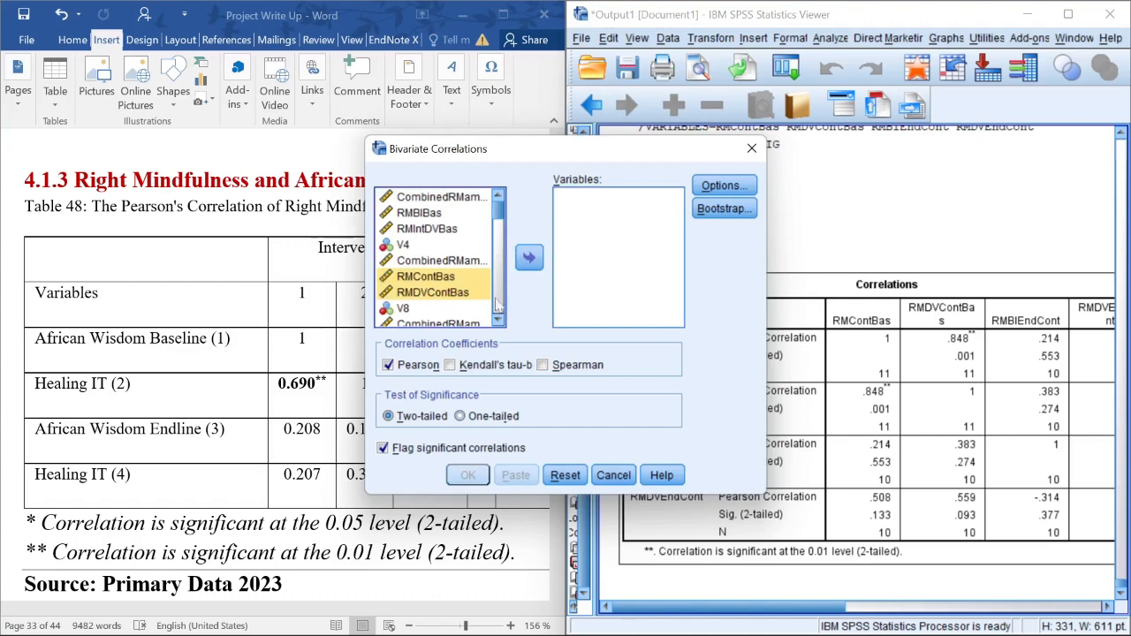
# Add the combined intervention baseline variables RMampAWBIBas and RMampAWBIDVBas to the bivariate correlation.
pyautogui.moveTo(496, 231); pyautogui.dragTo(506, 276)
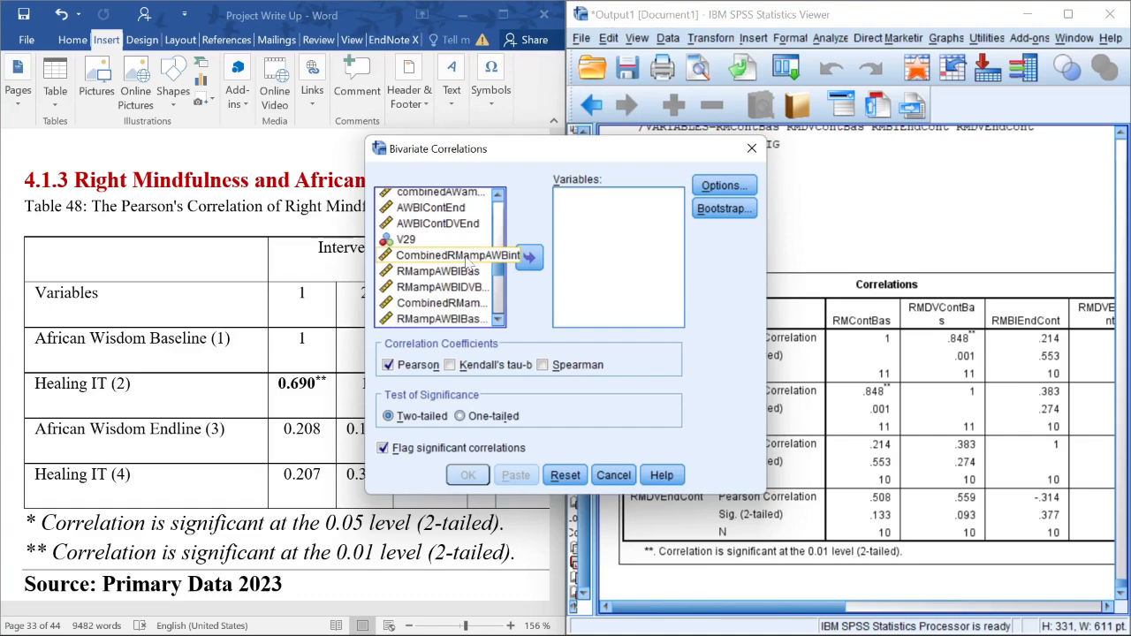
pyautogui.click(467, 259)
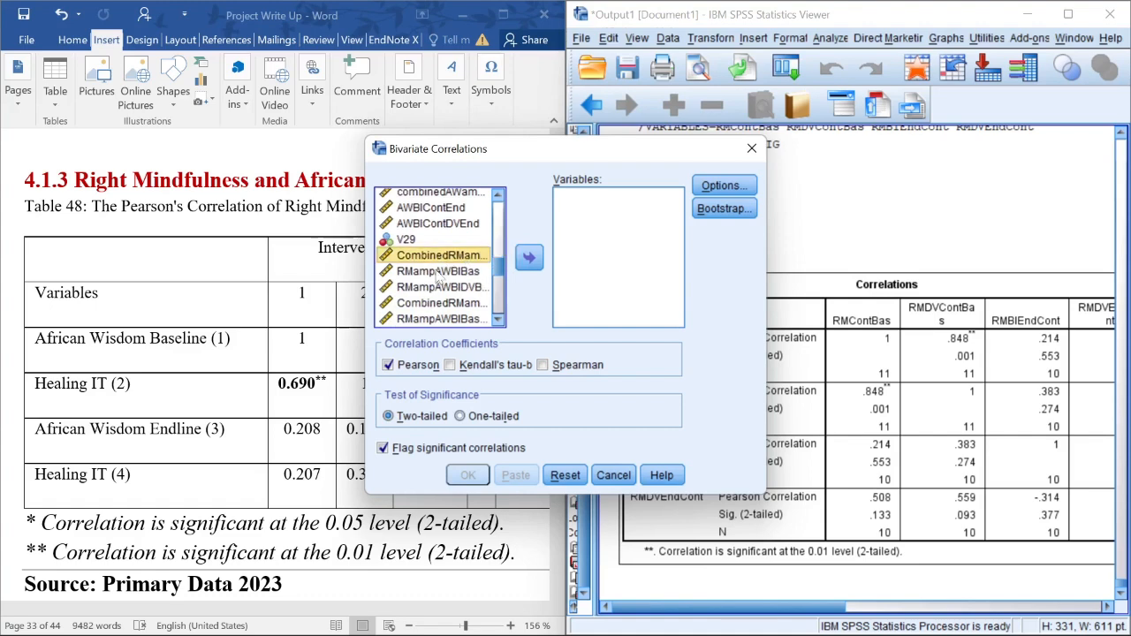
pyautogui.click(435, 273)
pyautogui.click(409, 242)
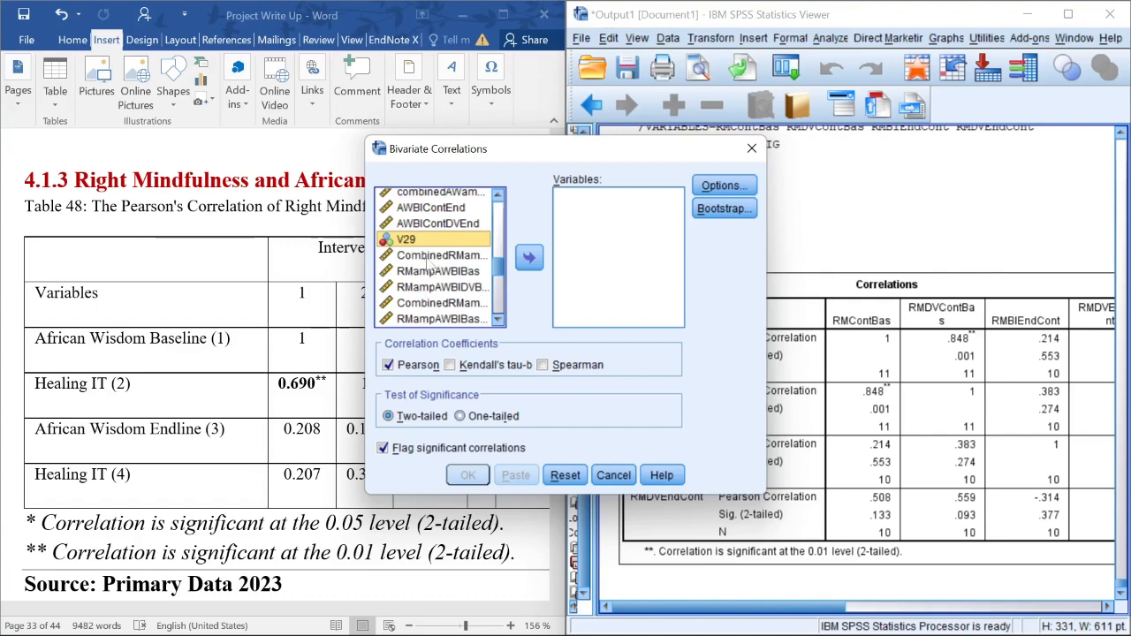
pyautogui.click(415, 274)
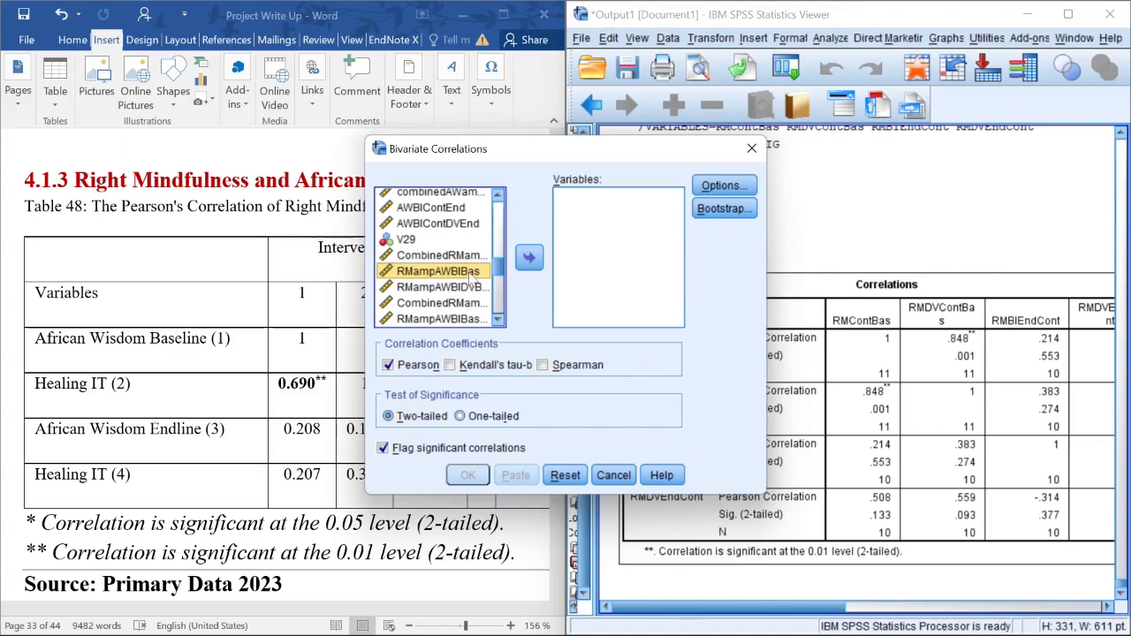
pyautogui.click(527, 259)
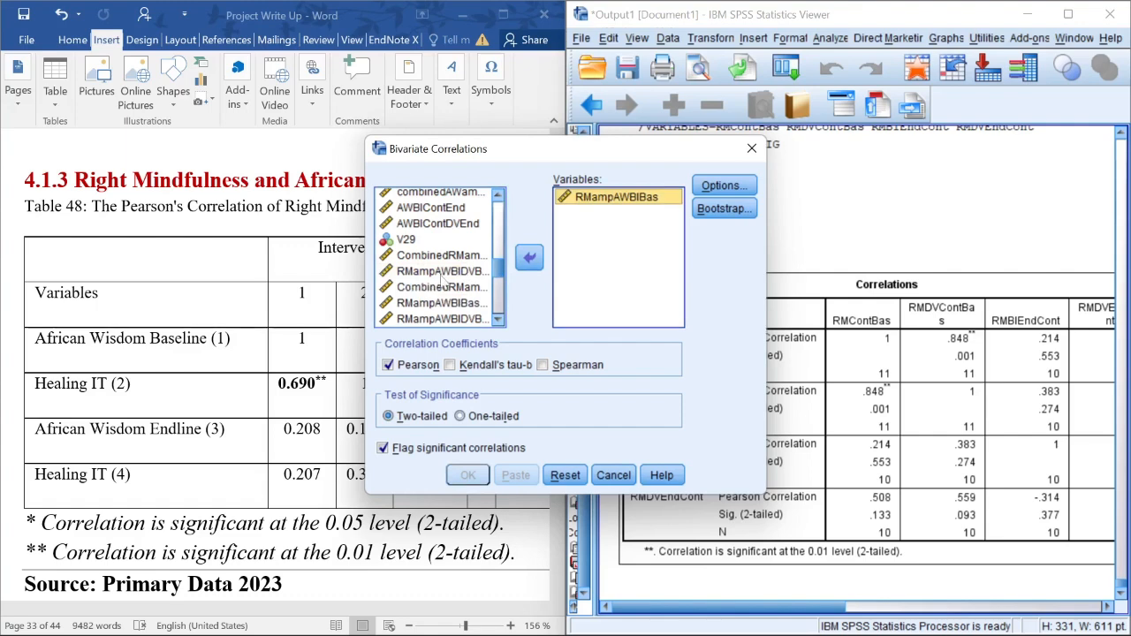
pyautogui.click(455, 272)
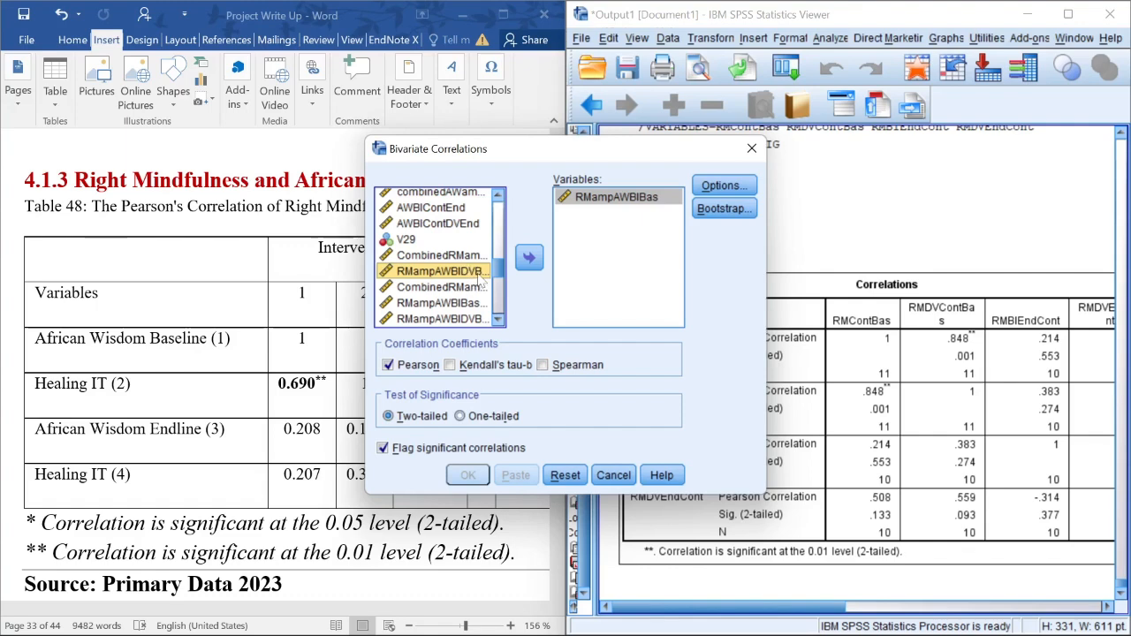
pyautogui.click(529, 265)
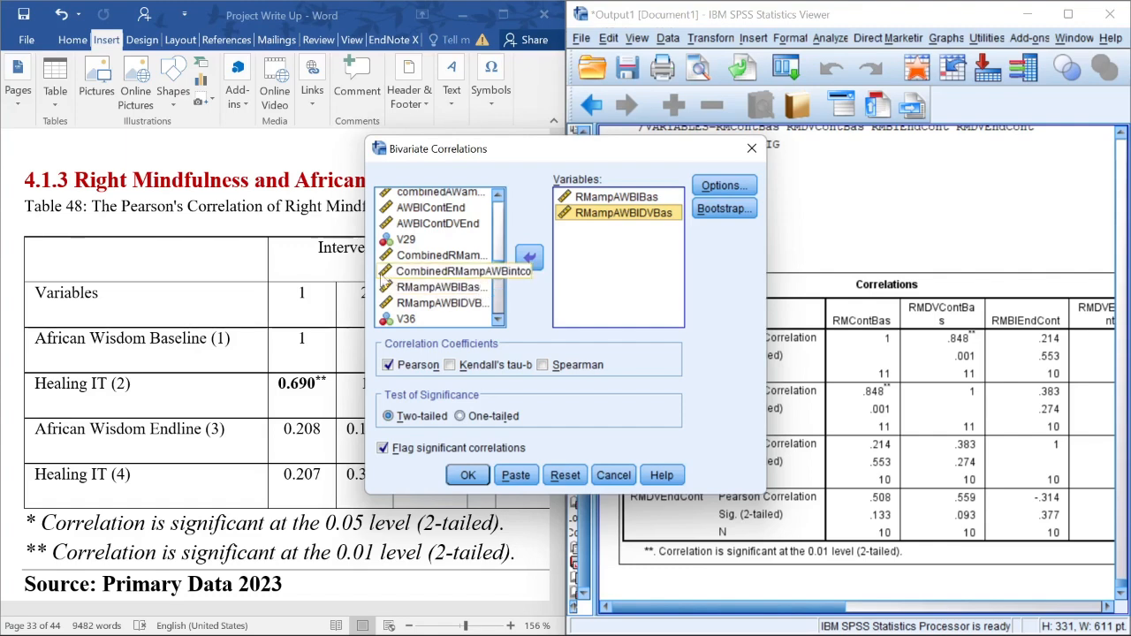
# Add the intervention endline variables RMampAWEInt and RMampAWDVEInt and run the two-tailed Pearson correlation.
pyautogui.click(498, 320)
pyautogui.click(499, 319)
pyautogui.click(499, 320)
pyautogui.click(498, 320)
pyautogui.click(498, 320)
pyautogui.click(498, 319)
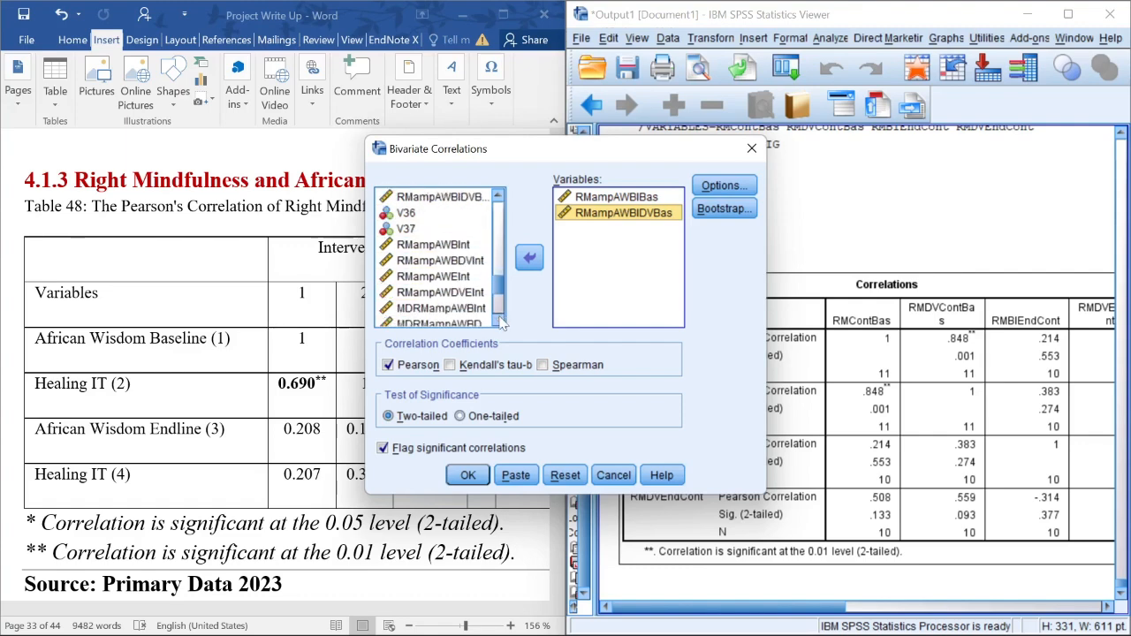
pyautogui.click(461, 279)
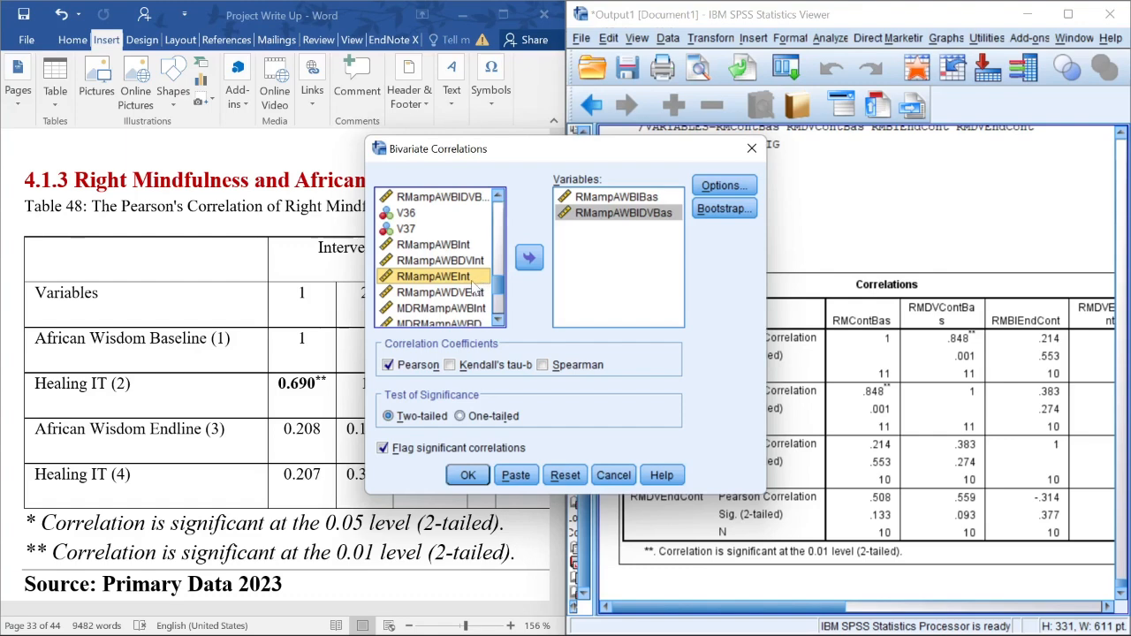
pyautogui.click(533, 260)
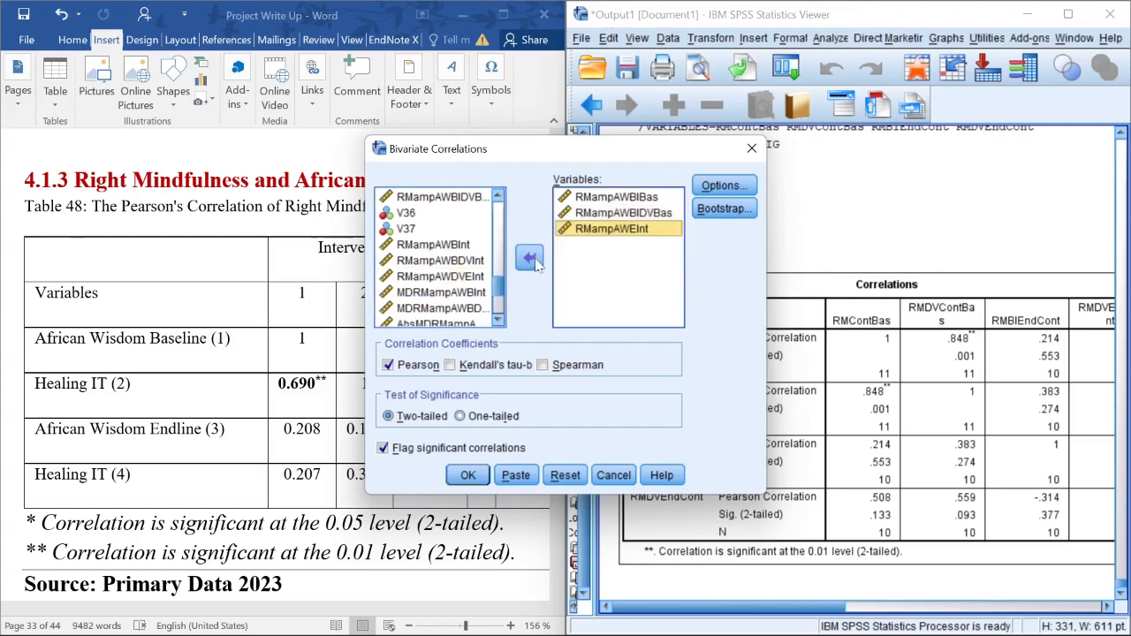
pyautogui.click(431, 279)
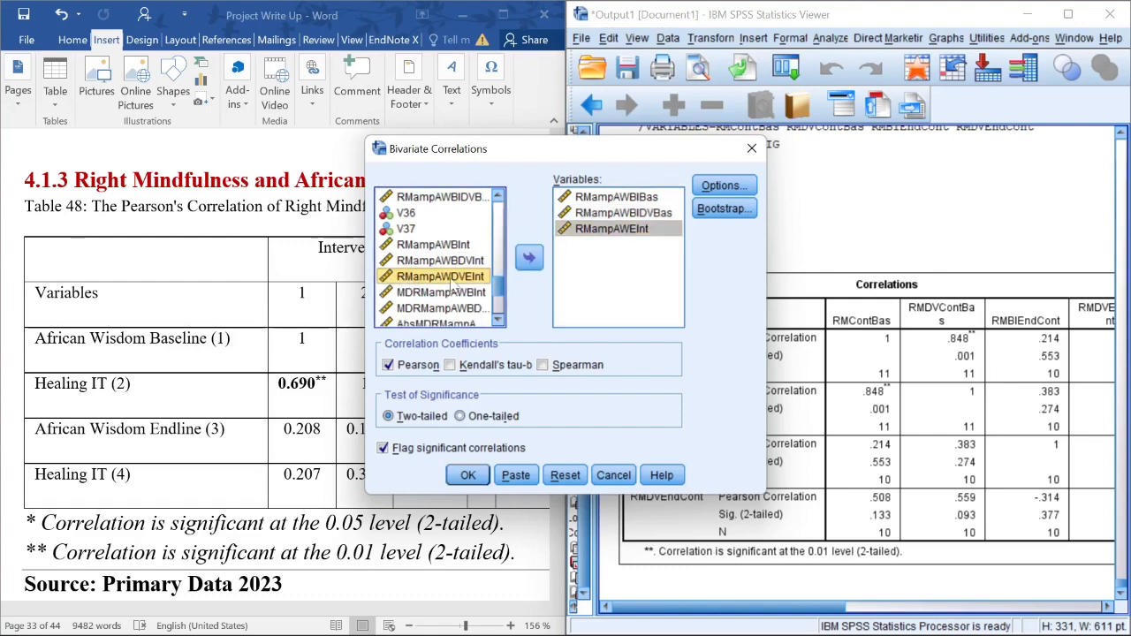
pyautogui.click(530, 257)
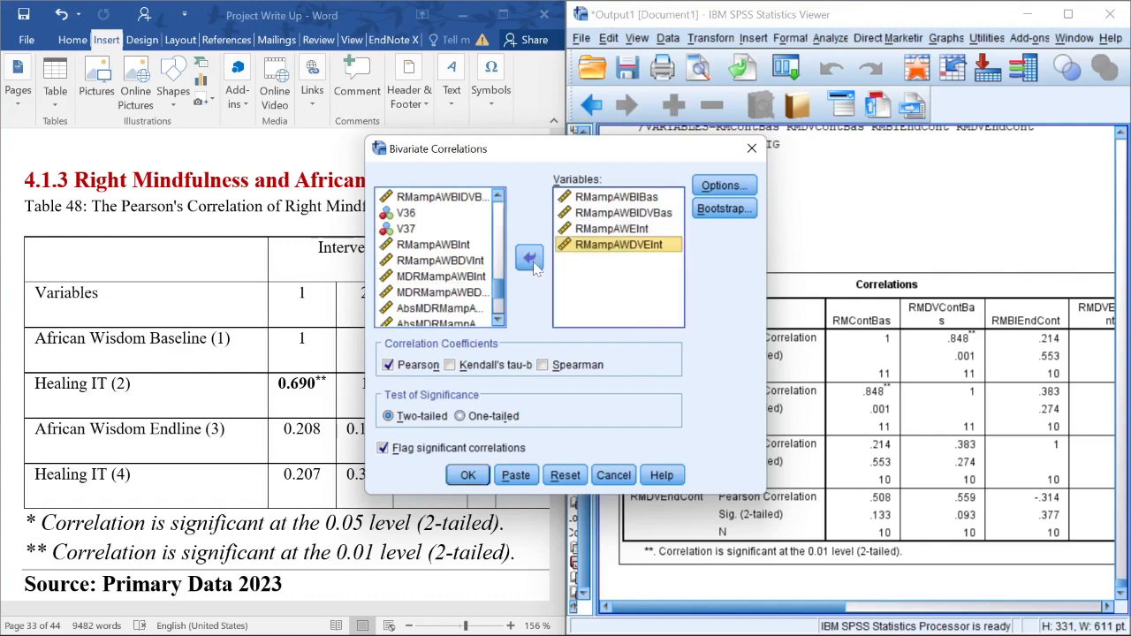
pyautogui.click(468, 474)
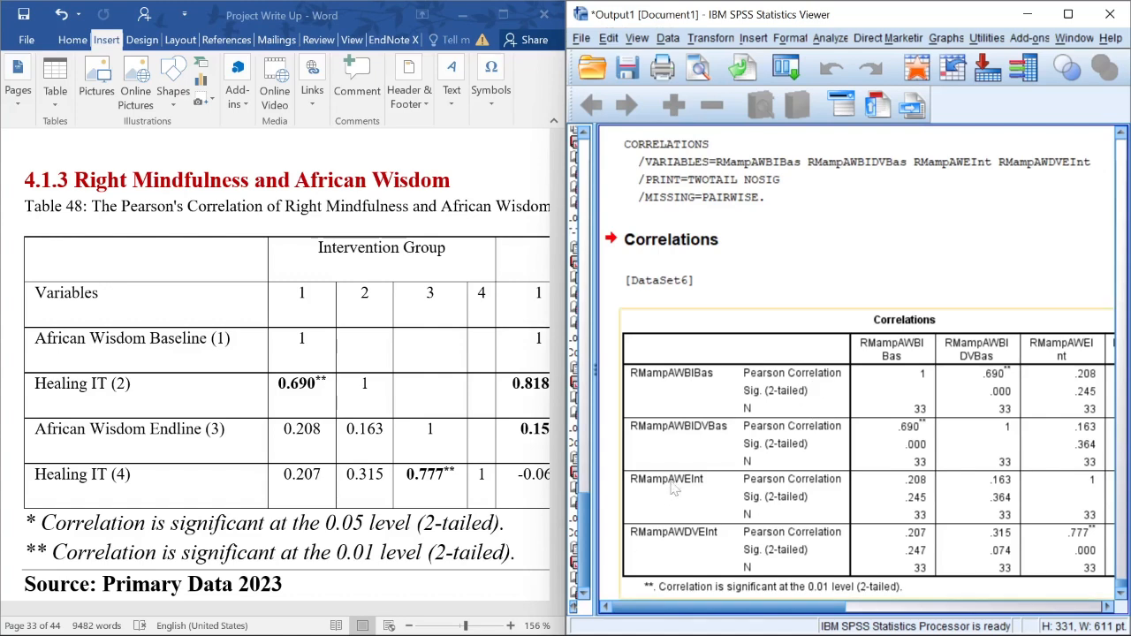
# Compare the intervention group coefficients in Table 48 of the Word document with the new SPSS correlations, ending at the table's control group columns.
pyautogui.click(308, 383)
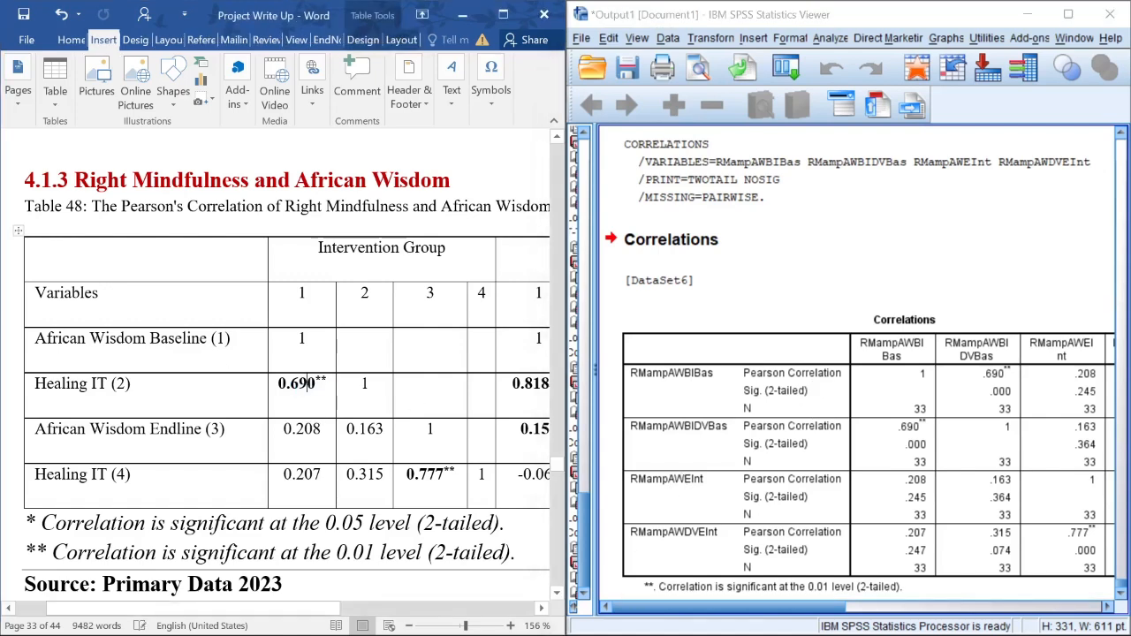
pyautogui.moveTo(308, 340); pyautogui.dragTo(294, 341)
pyautogui.click(370, 384)
pyautogui.moveTo(326, 384); pyautogui.dragTo(287, 383)
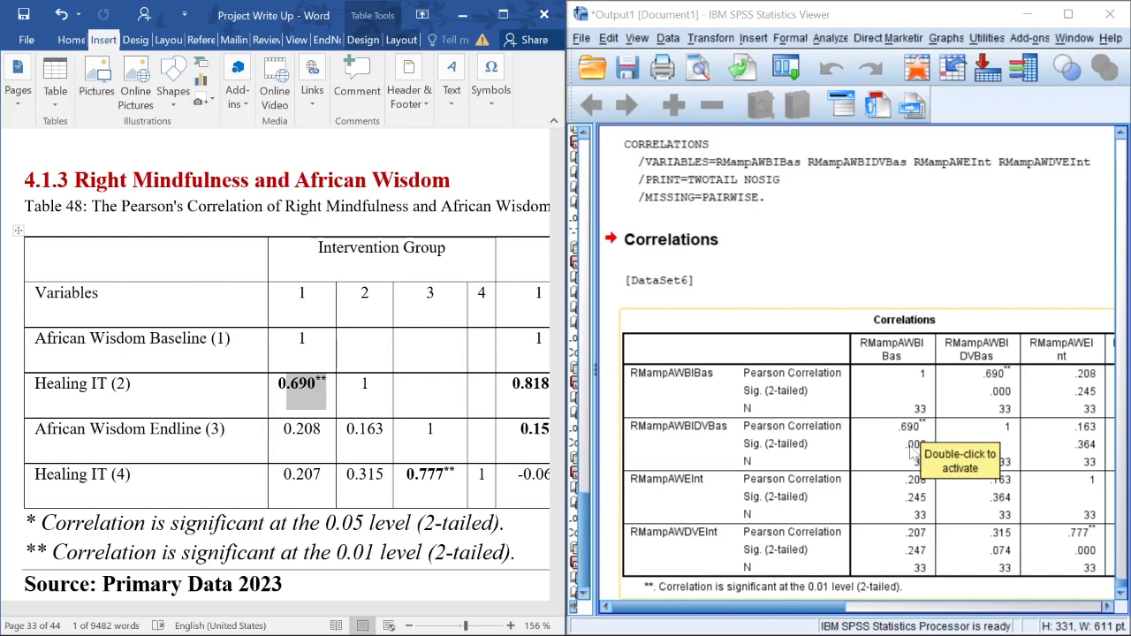
pyautogui.click(321, 429)
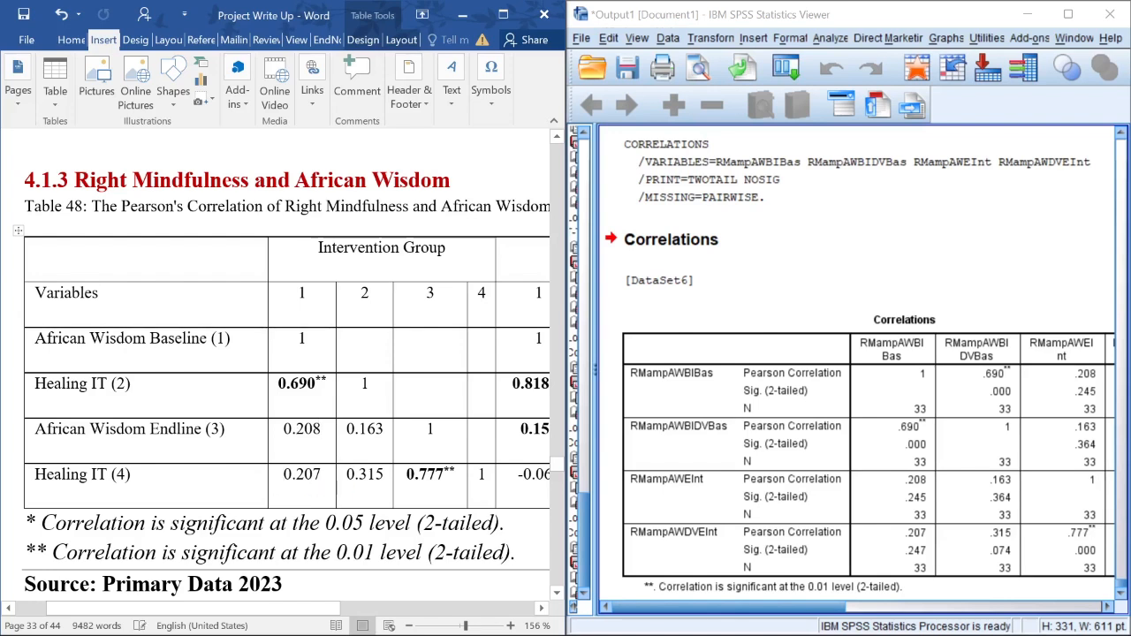
pyautogui.moveTo(359, 484); pyautogui.dragTo(375, 488)
pyautogui.click(950, 510)
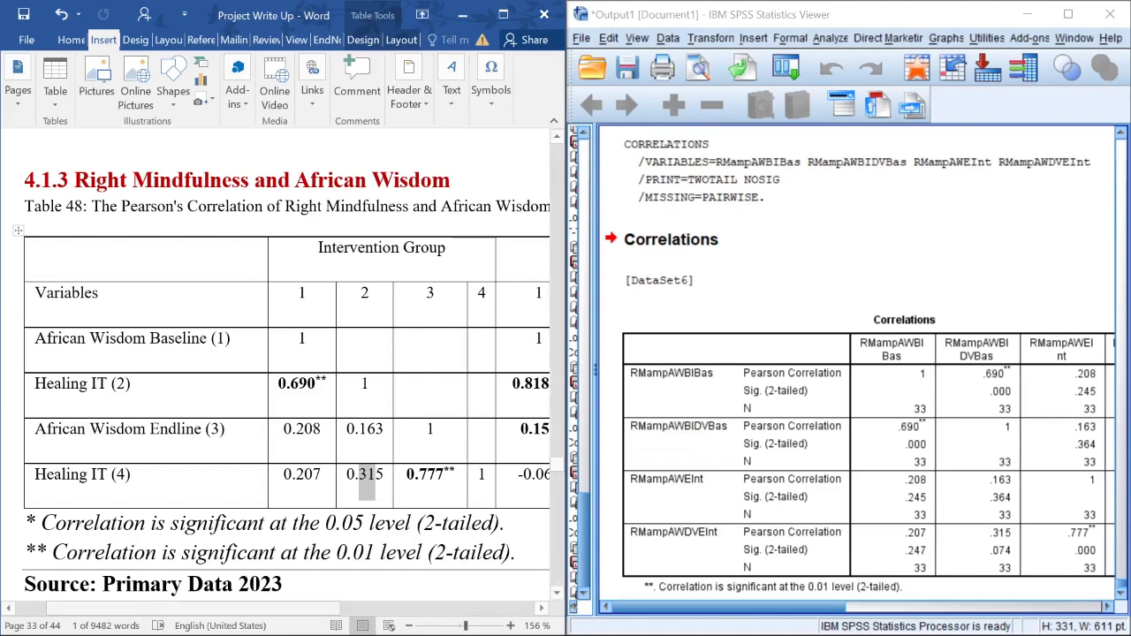
pyautogui.click(346, 474)
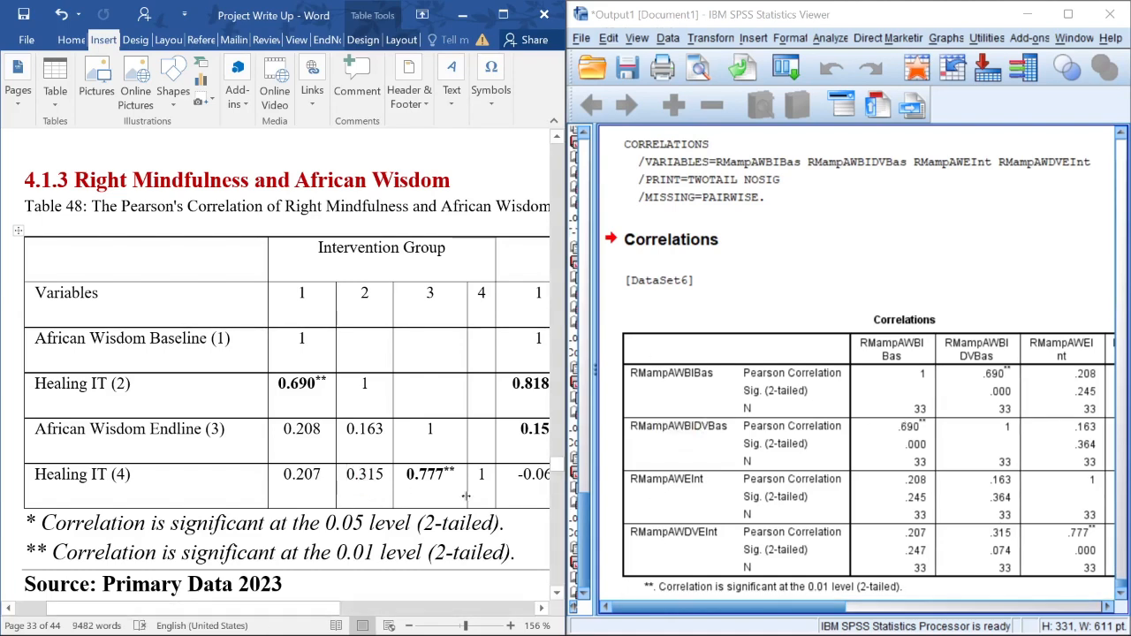
pyautogui.moveTo(154, 608); pyautogui.dragTo(337, 626)
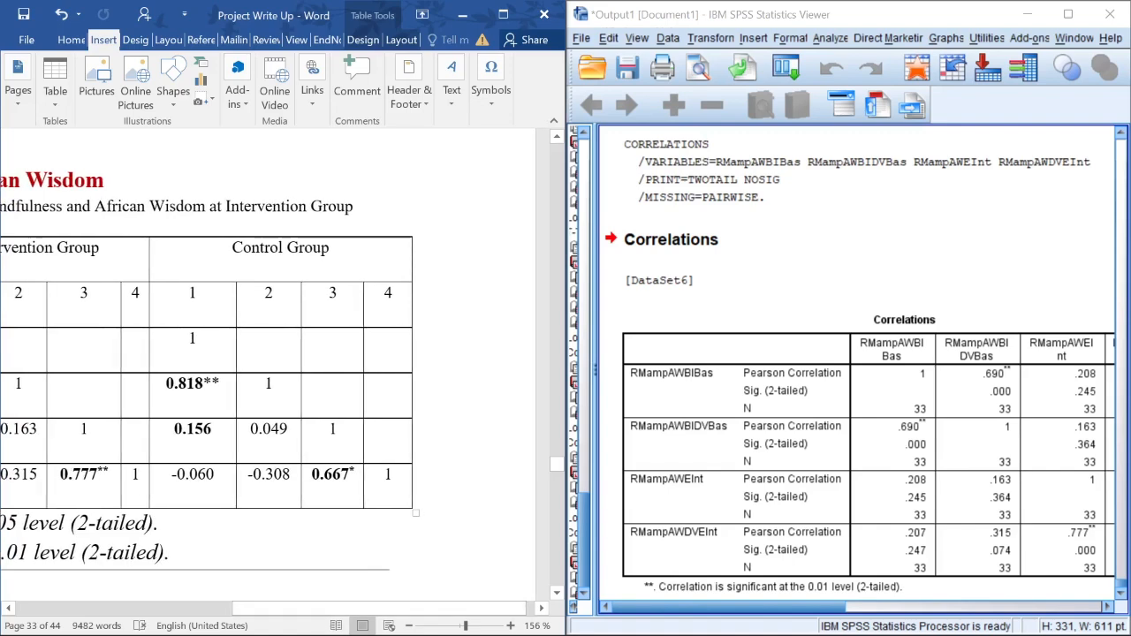
# Maximize the Word document window and review Table 48 together with the results paragraph beneath it.
pyautogui.moveTo(300, 612); pyautogui.dragTo(205, 590)
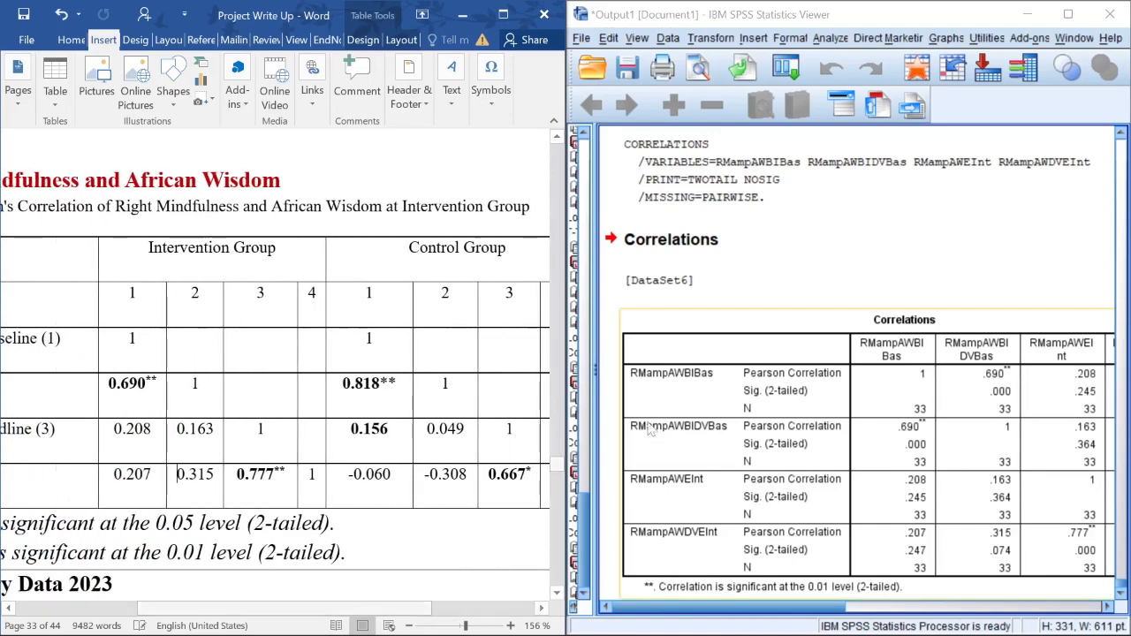
pyautogui.click(502, 14)
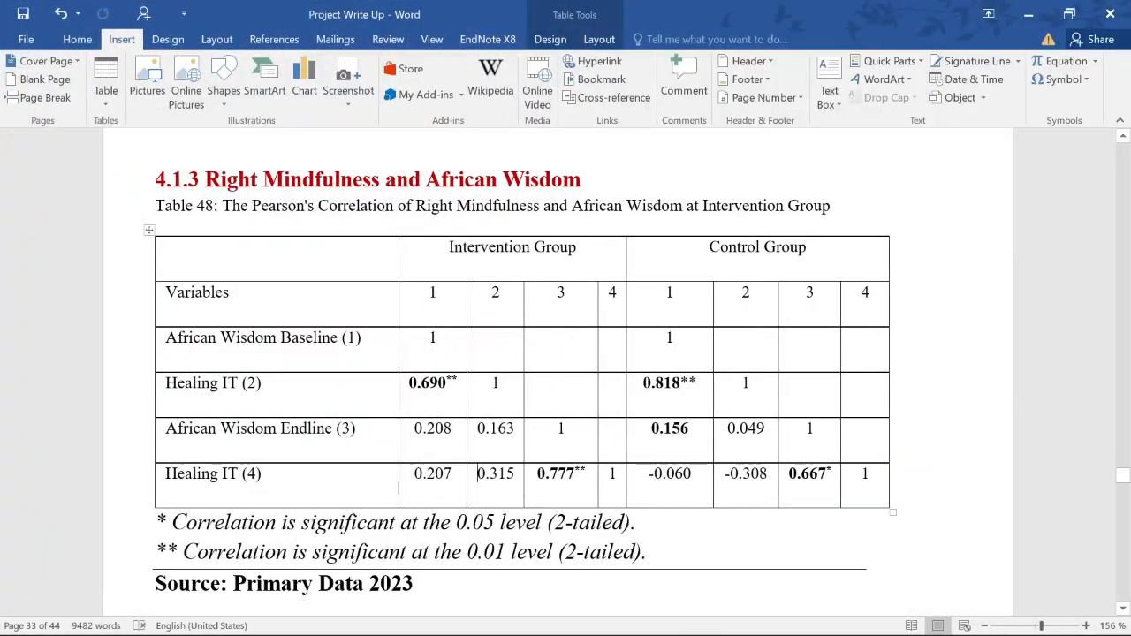
pyautogui.scroll(-5, 521, 362)
pyautogui.scroll(-1, 387, 488)
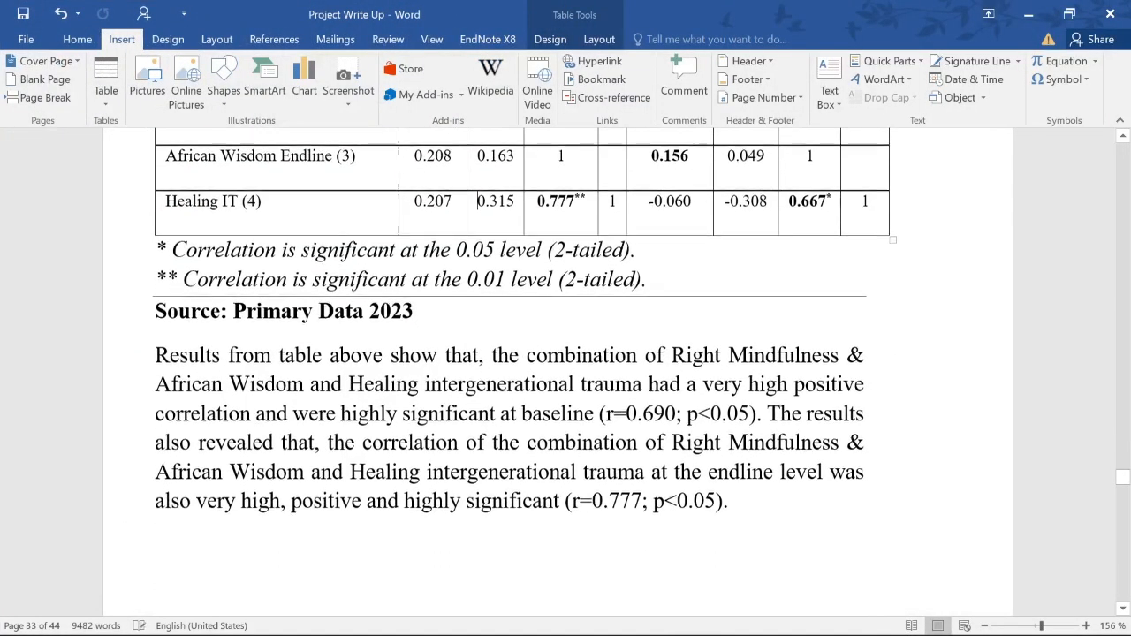
pyautogui.scroll(2, 386, 488)
pyautogui.scroll(-4, 374, 396)
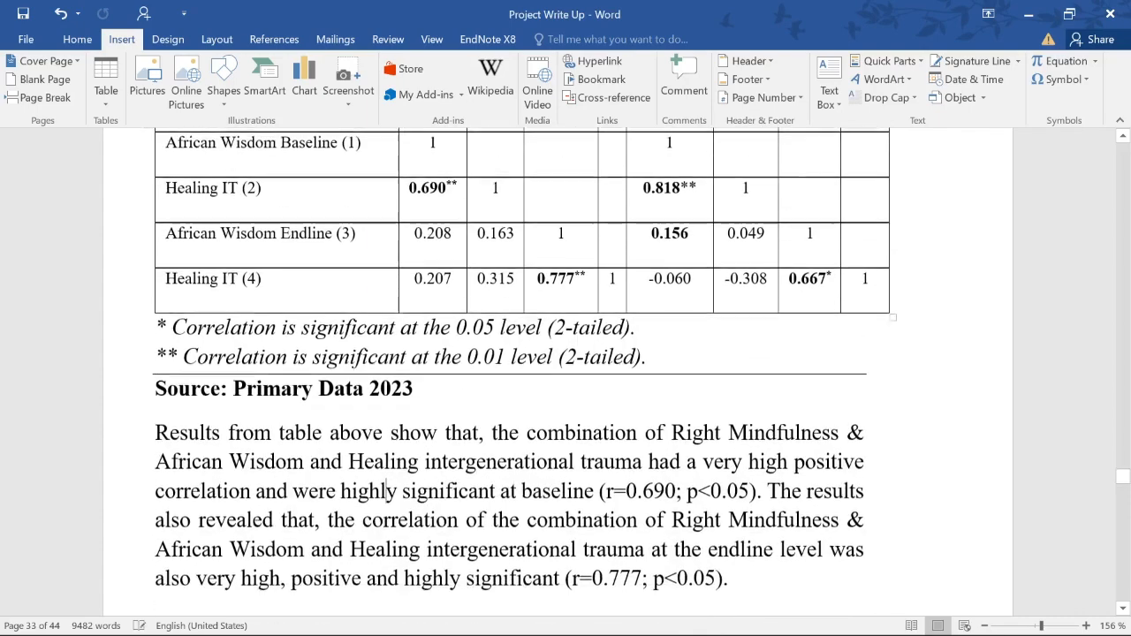
pyautogui.scroll(2, 354, 442)
pyautogui.scroll(-1, 399, 398)
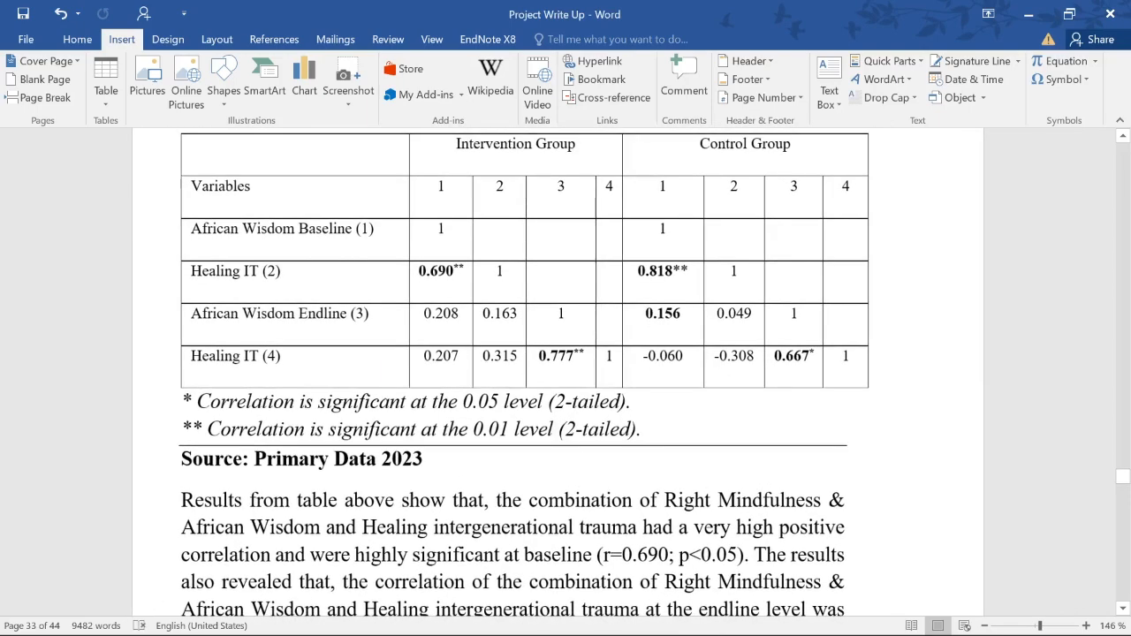
pyautogui.scroll(-2, 399, 489)
pyautogui.scroll(4, 399, 490)
pyautogui.scroll(-2, 398, 441)
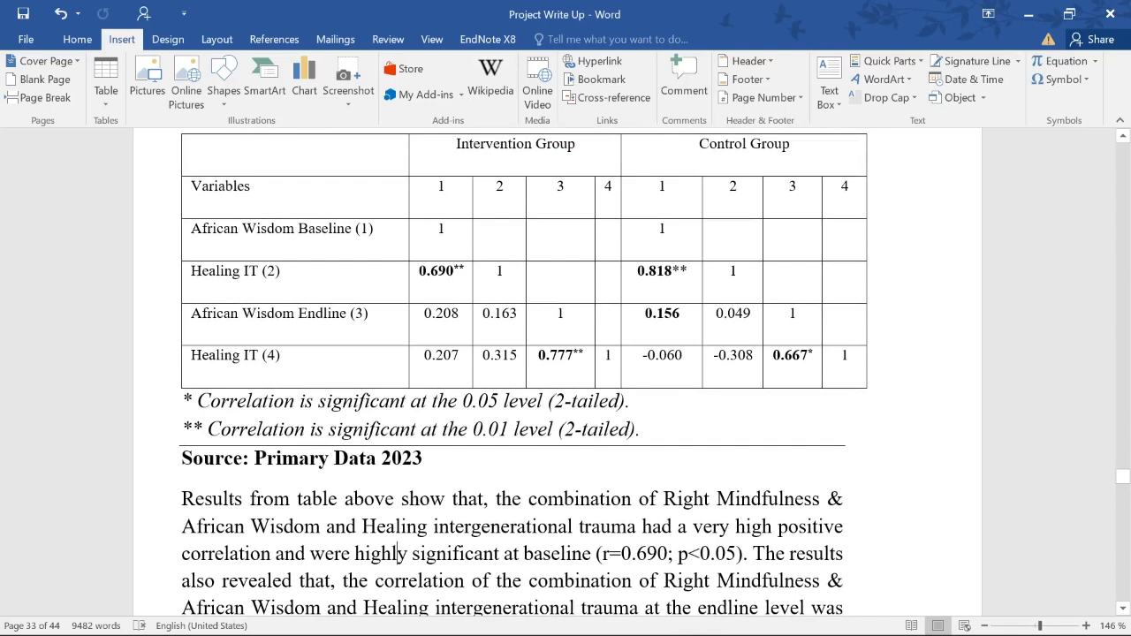
# Read the baseline statement under Table 48, marking the combined intervention, healing intergenerational trauma and "at baseline" phrases in turn.
pyautogui.moveTo(663, 498); pyautogui.dragTo(320, 526)
pyautogui.scroll(2, 408, 440)
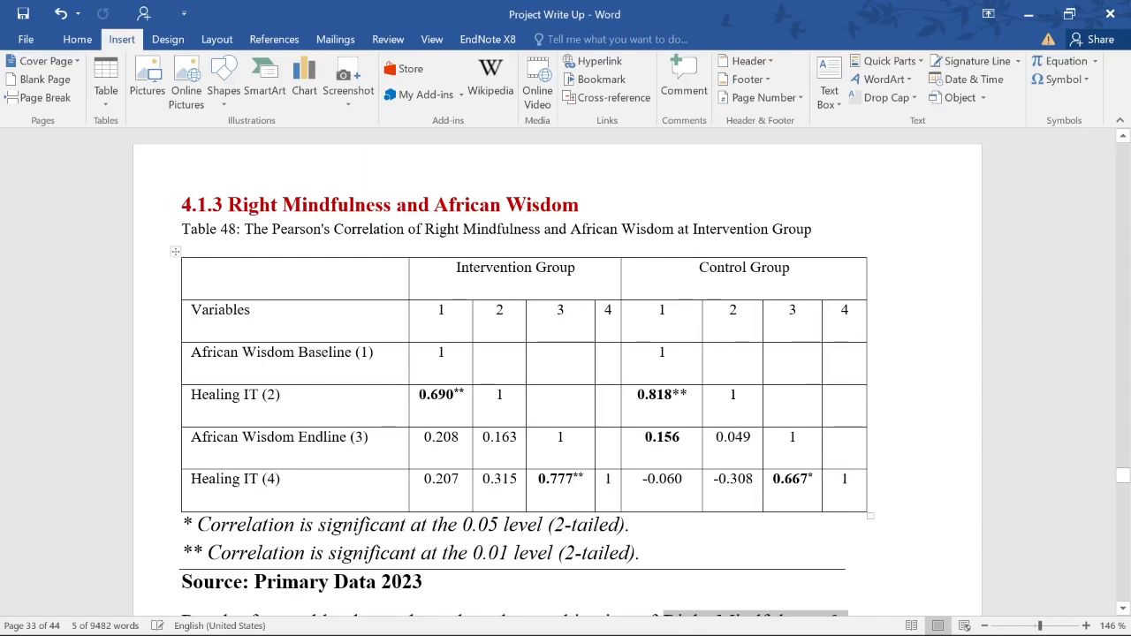
pyautogui.scroll(-4, 565, 371)
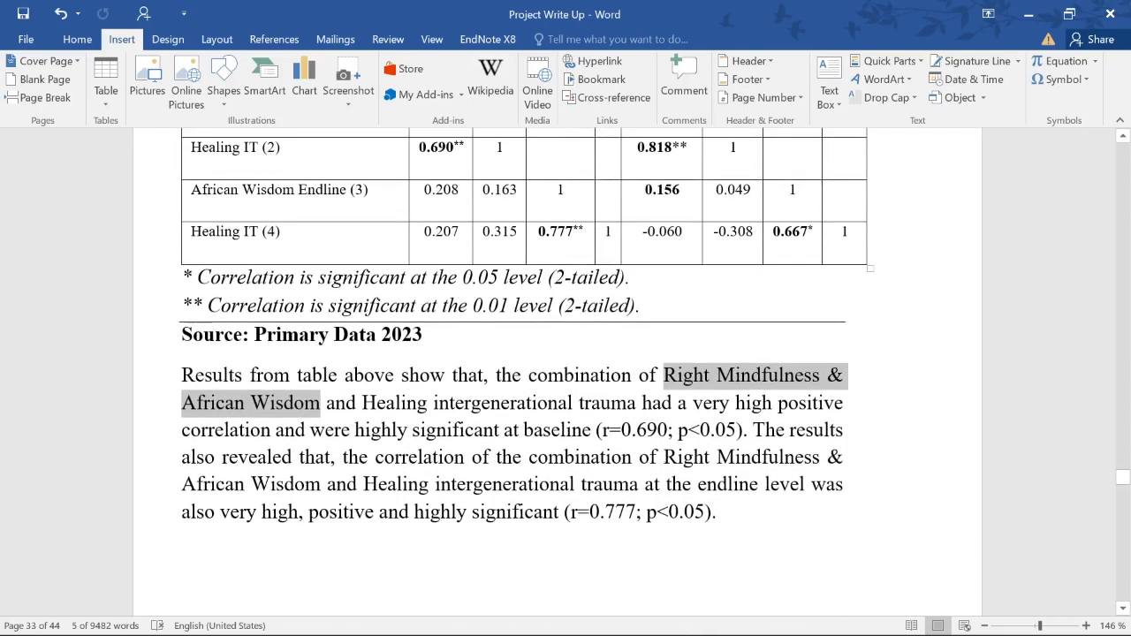
pyautogui.moveTo(362, 403); pyautogui.dragTo(776, 403)
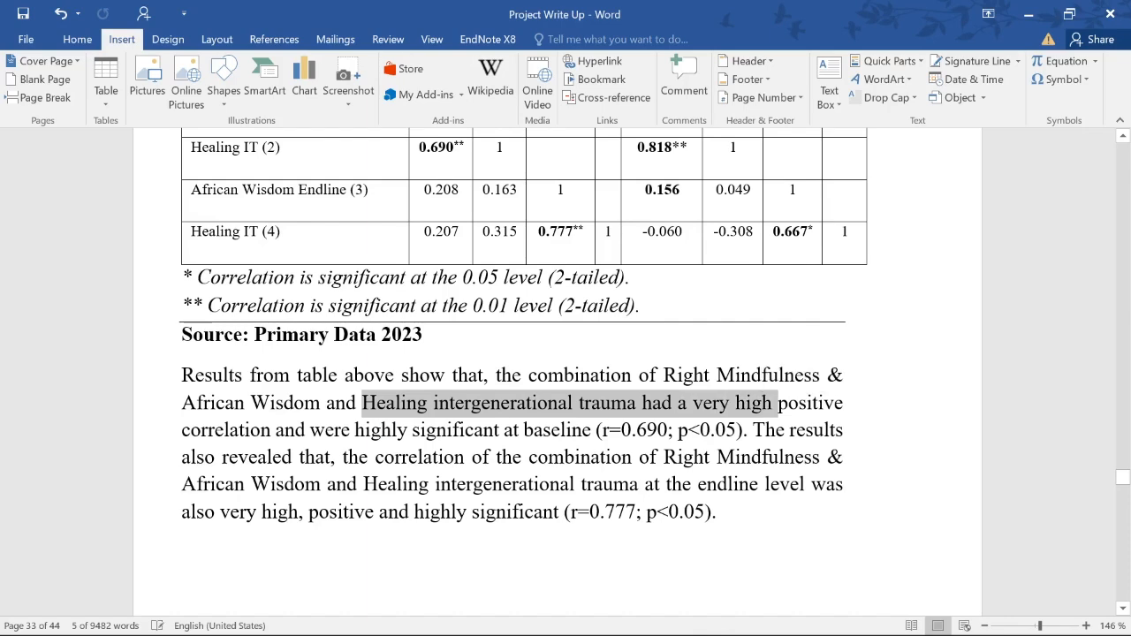
pyautogui.moveTo(506, 430); pyautogui.dragTo(592, 430)
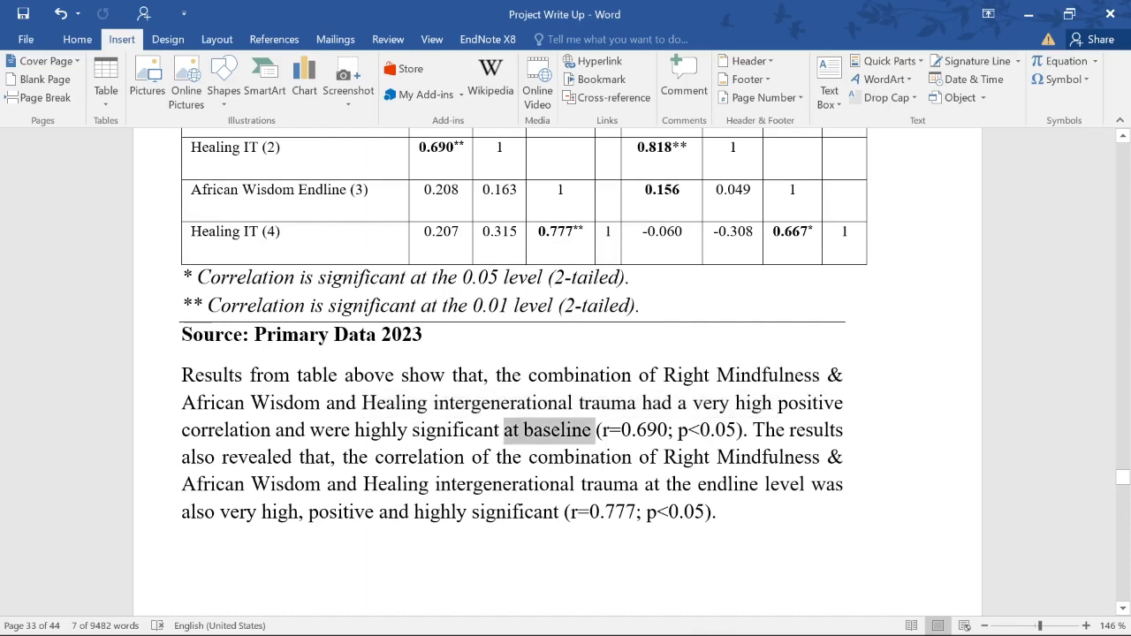
# Trace the baseline result in Table 48 from the African Wisdom Baseline and Healing IT (2) labels to their intervention group coefficient.
pyautogui.scroll(2, 521, 438)
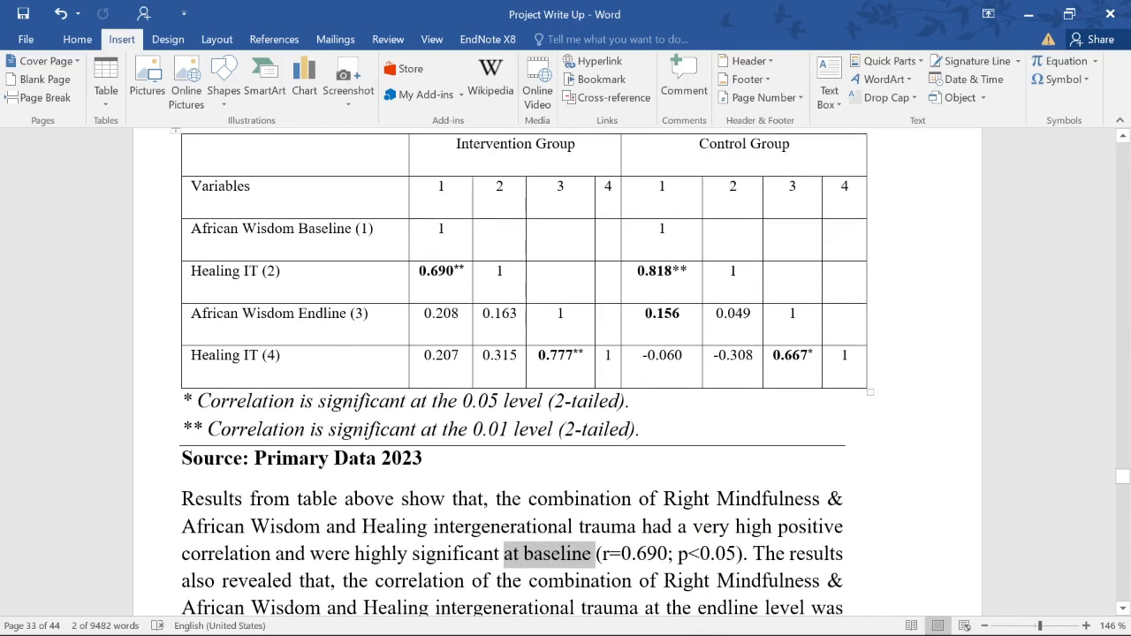
pyautogui.moveTo(192, 231); pyautogui.dragTo(373, 232)
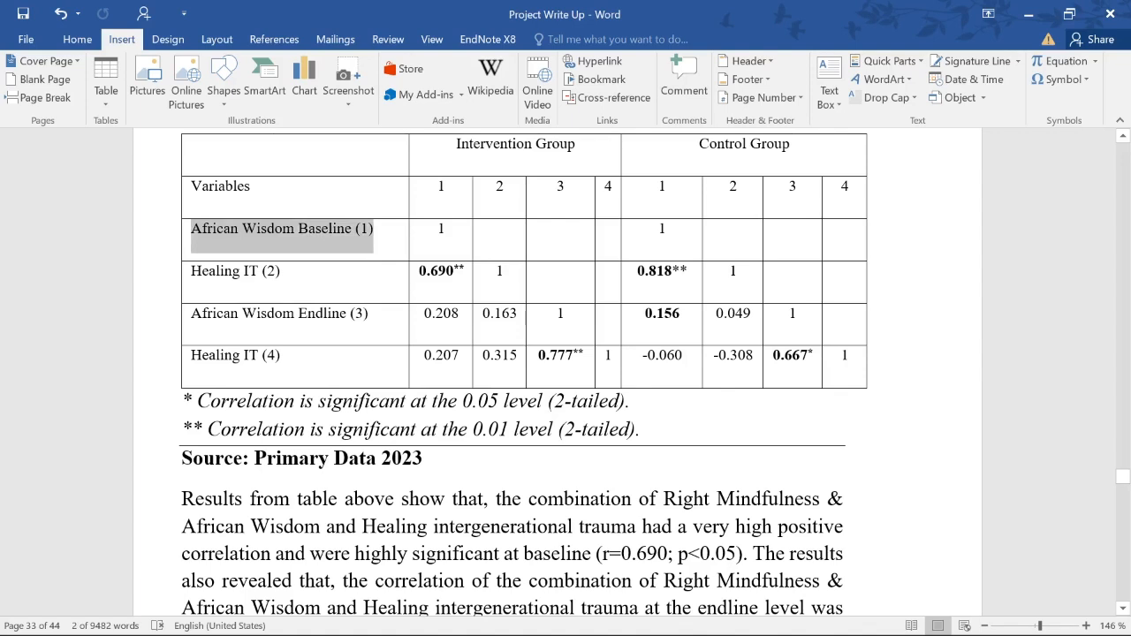
pyautogui.scroll(1, 513, 371)
pyautogui.moveTo(192, 332); pyautogui.dragTo(279, 332)
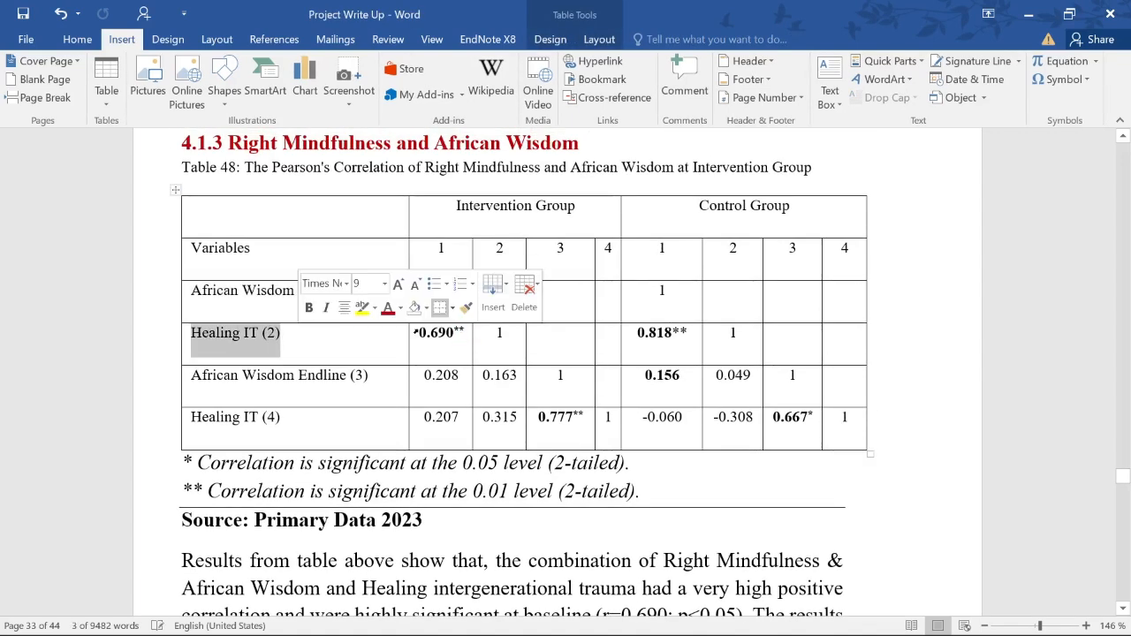
pyautogui.moveTo(420, 333); pyautogui.dragTo(464, 338)
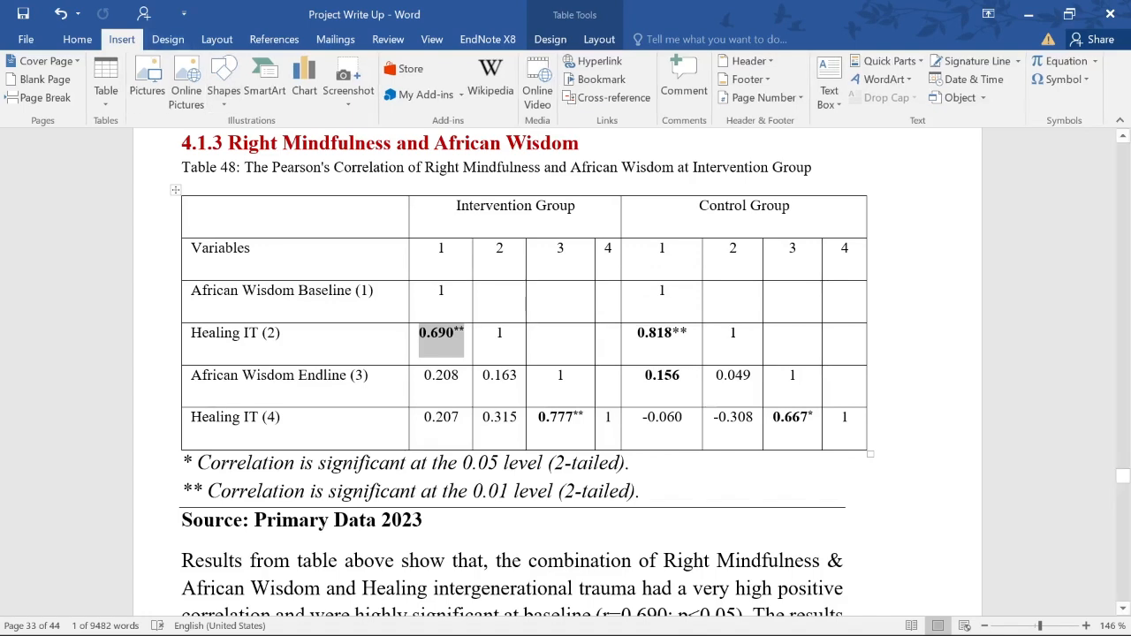
# Replace "African Wisdom Baseline" with "Combination" in the label of Table 48's variable (1), keeping the number.
pyautogui.moveTo(191, 290); pyautogui.dragTo(348, 290)
pyautogui.write('Com')
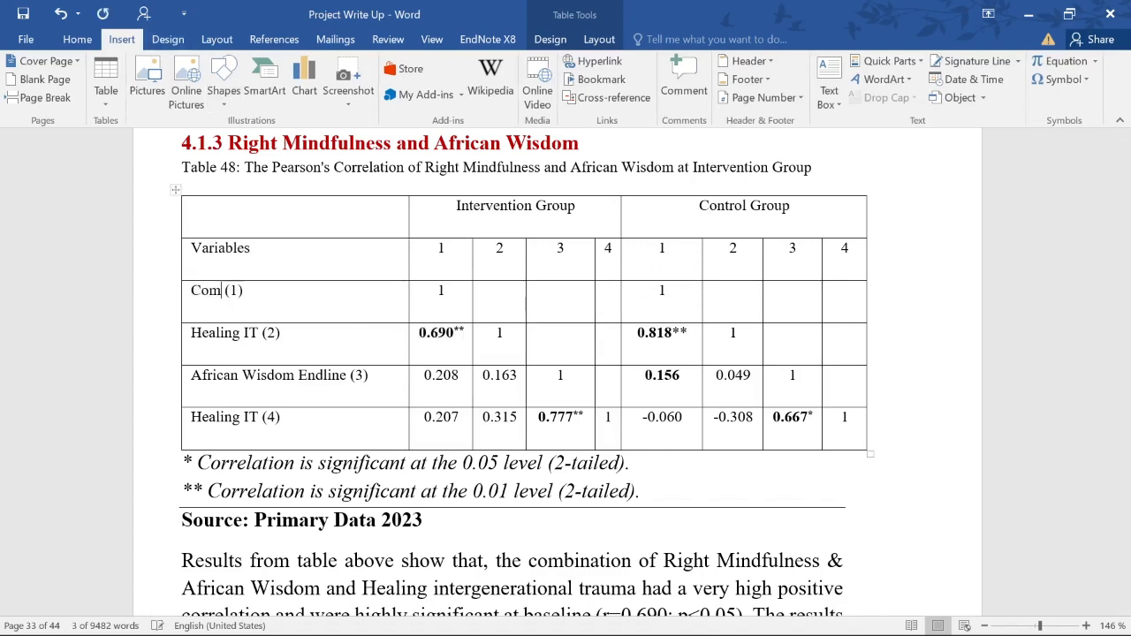
pyautogui.write('nnation')
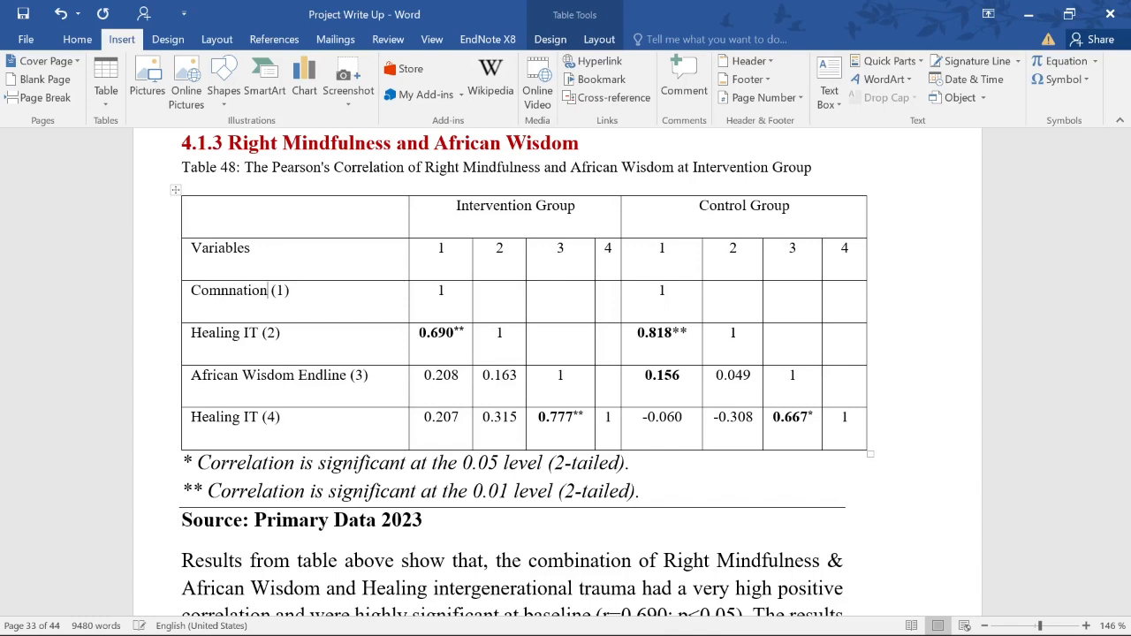
pyautogui.click(229, 291)
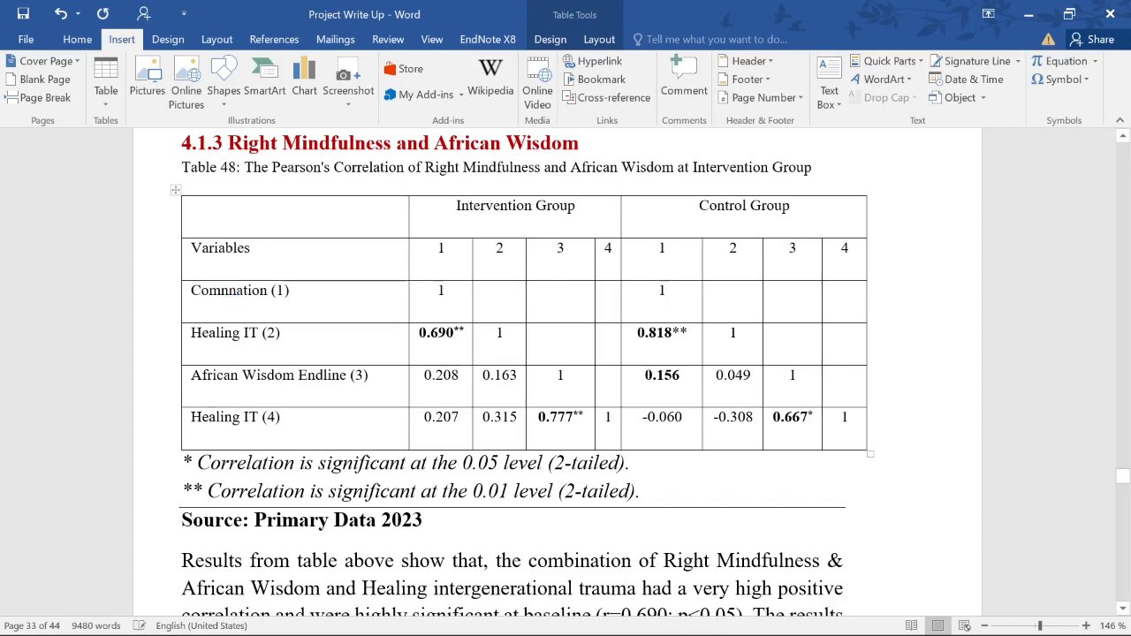
pyautogui.press('BackSpace')
pyautogui.write('bi')
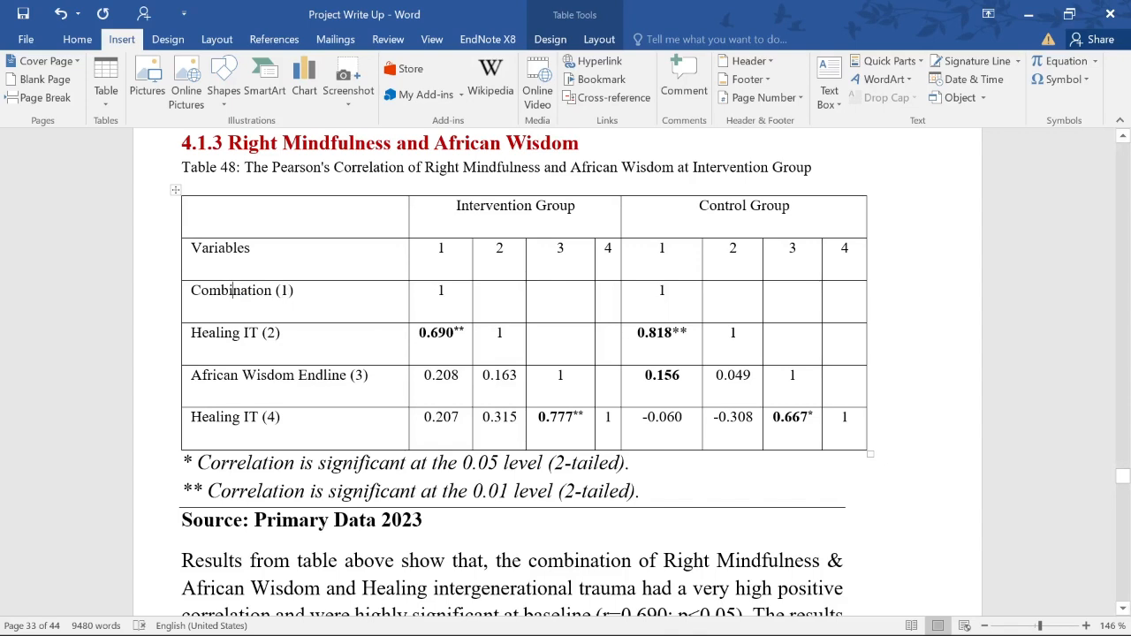
# Examine the intervention group's baseline coefficient and its significance asterisks in the Healing IT (2) row.
pyautogui.doubleClick(436, 334)
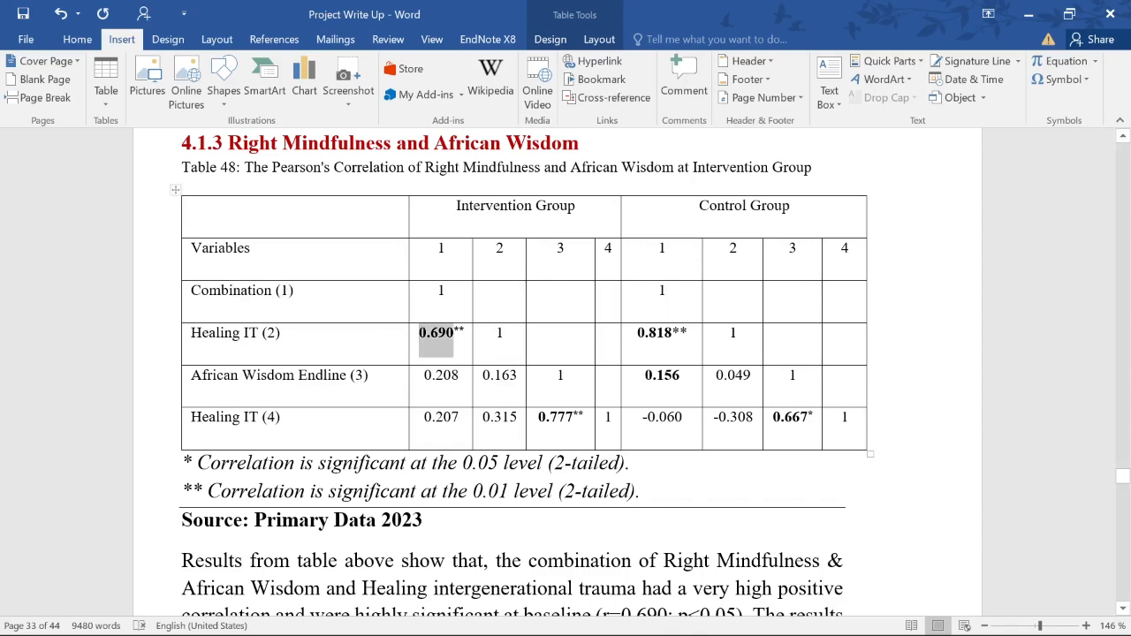
pyautogui.click(455, 333)
pyautogui.moveTo(455, 333); pyautogui.dragTo(465, 333)
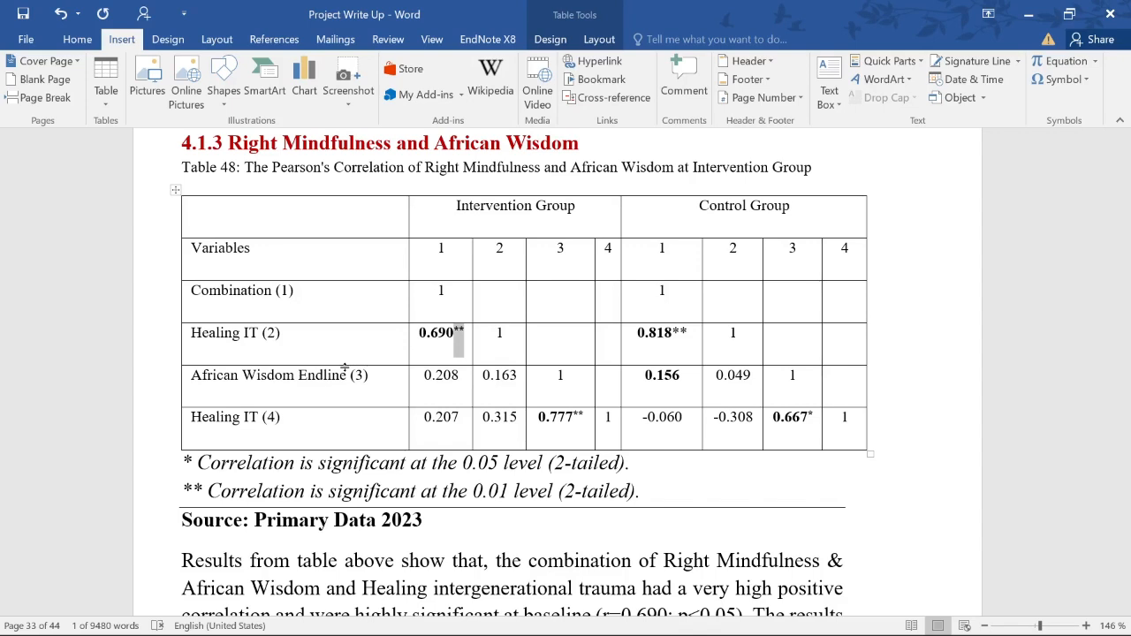
# Trace the intervention group's endline coefficient in Table 48 where the Healing IT (4) row meets column 3.
pyautogui.click(287, 420)
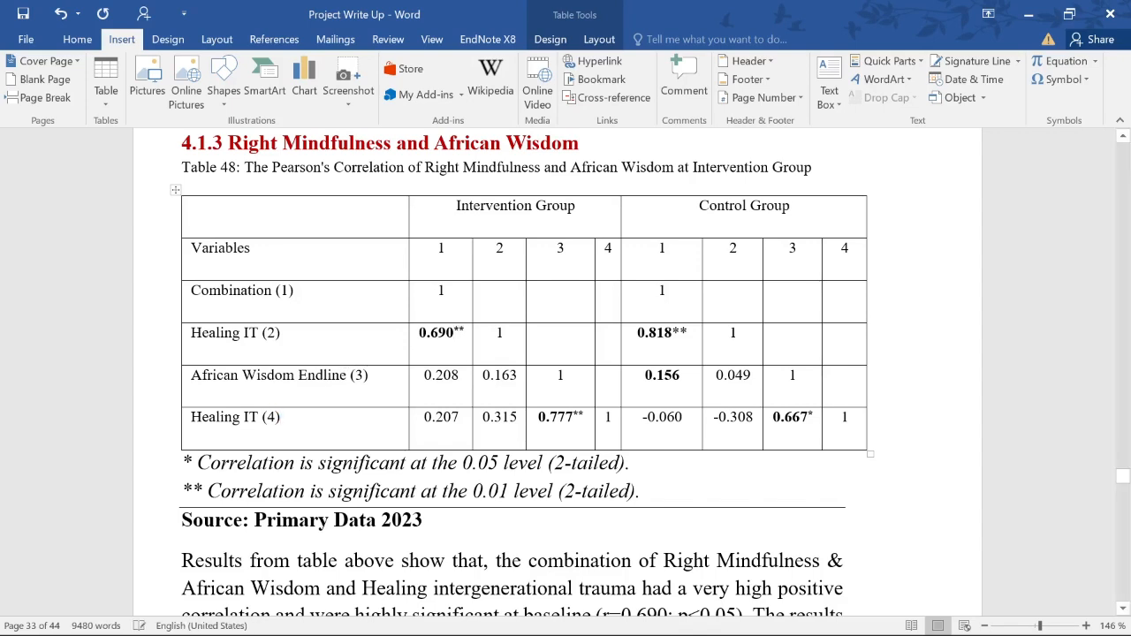
pyautogui.moveTo(192, 419); pyautogui.dragTo(284, 421)
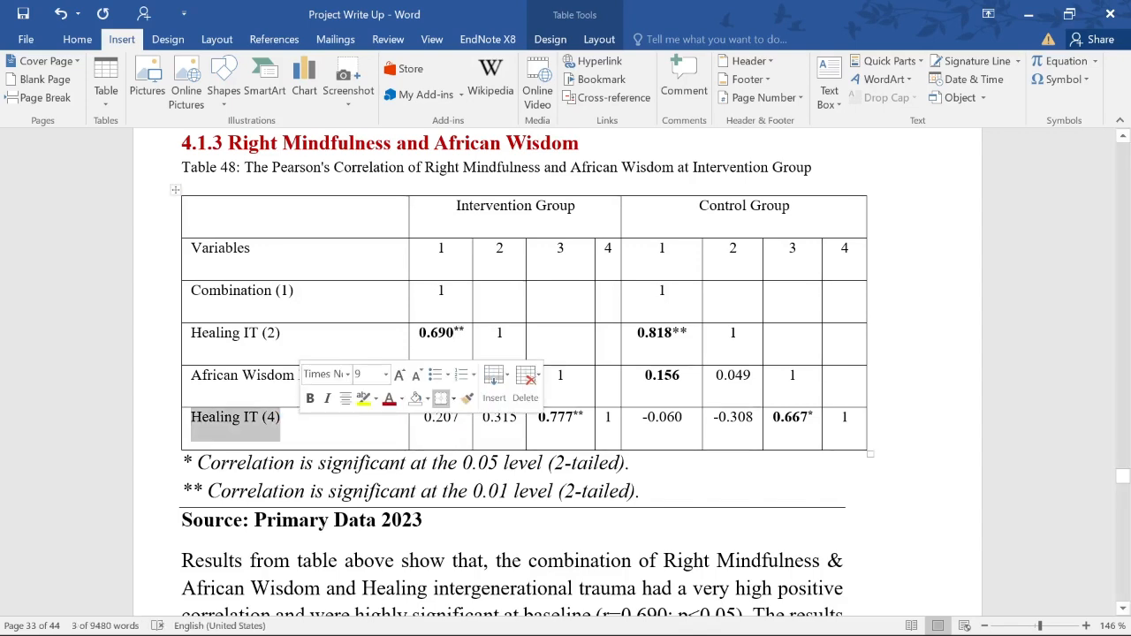
pyautogui.moveTo(539, 417); pyautogui.dragTo(584, 419)
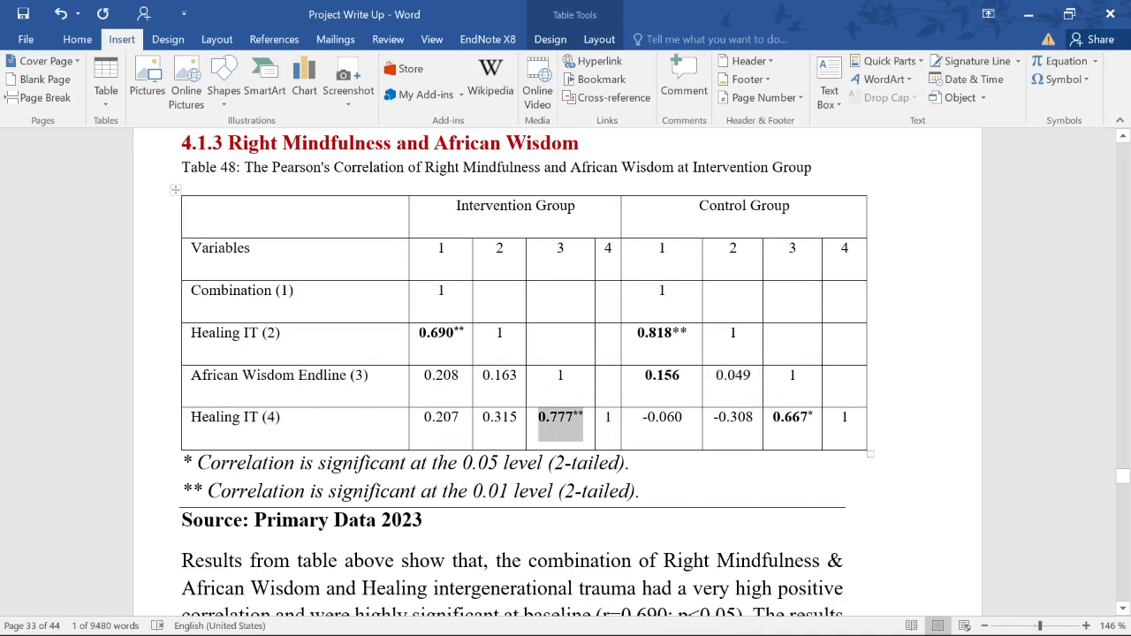
pyautogui.doubleClick(359, 377)
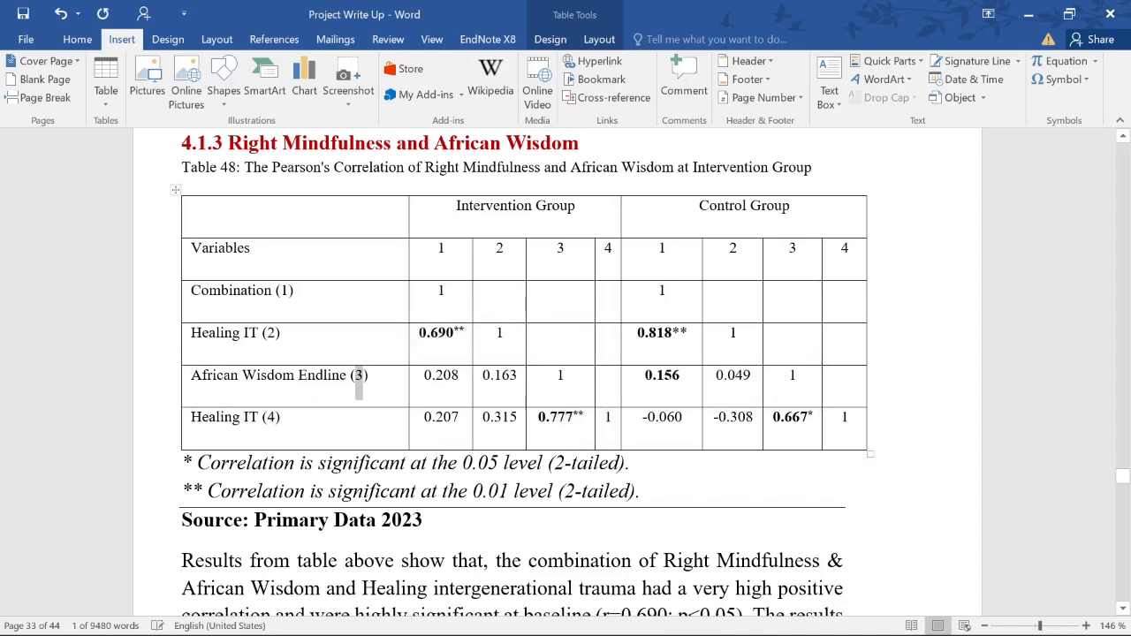
pyautogui.moveTo(267, 419); pyautogui.dragTo(281, 419)
pyautogui.moveTo(560, 250); pyautogui.dragTo(561, 418)
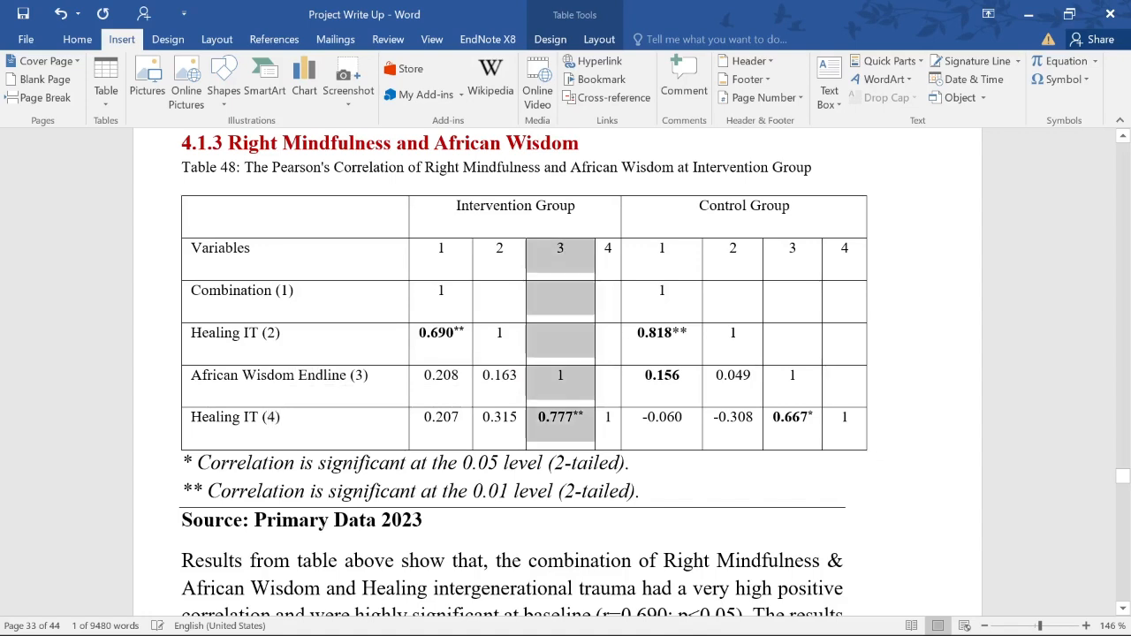
pyautogui.moveTo(441, 420); pyautogui.dragTo(568, 435)
pyautogui.doubleClick(567, 417)
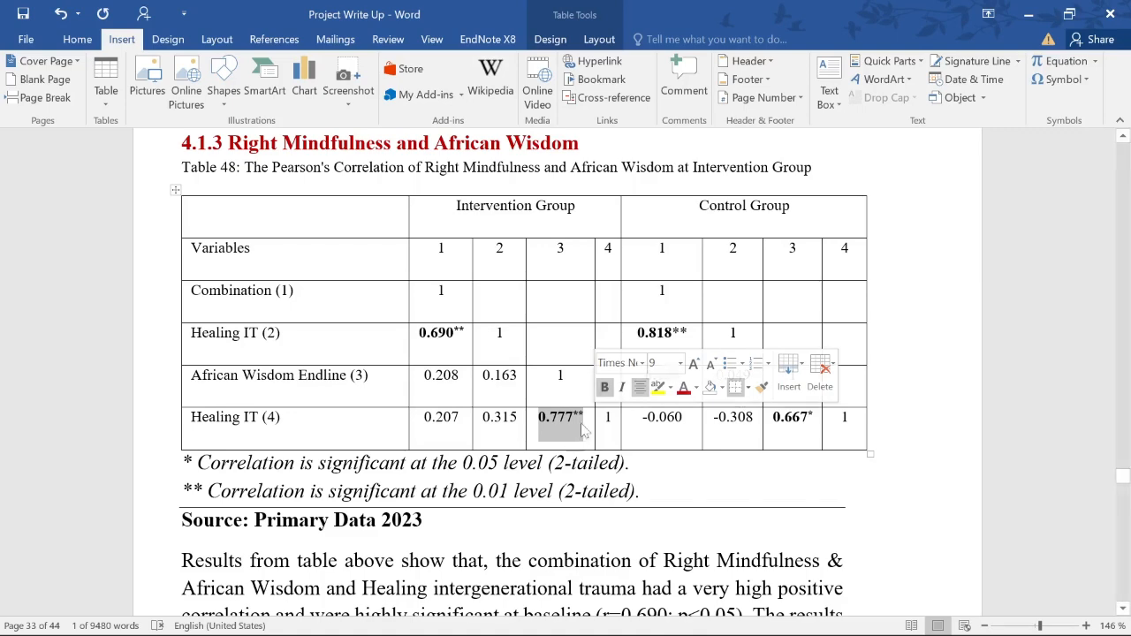
# Read the endline sentence in the paragraph under Table 48, from the combined intervention wording through "the endline level".
pyautogui.scroll(-1, 560, 375)
pyautogui.scroll(-1, 561, 375)
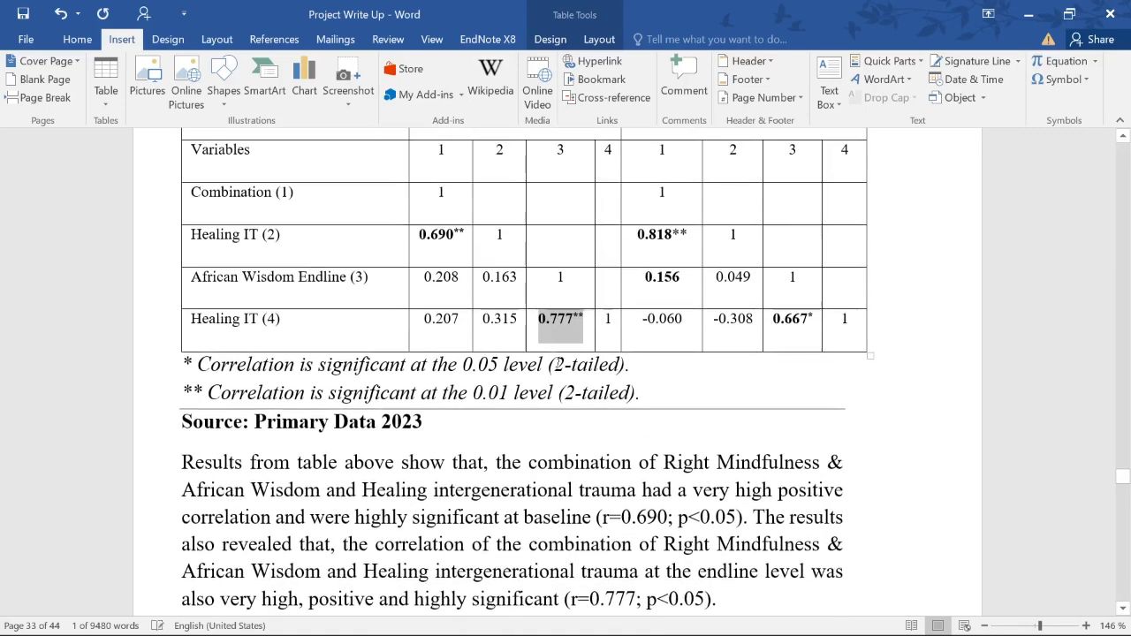
pyautogui.click(736, 519)
pyautogui.scroll(-2, 566, 356)
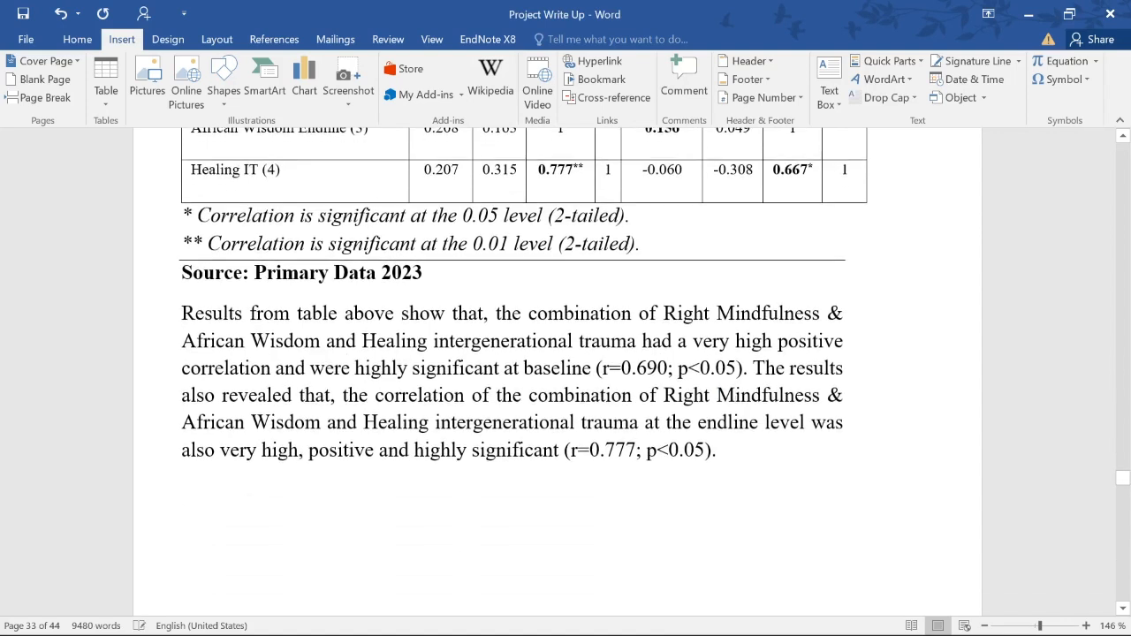
pyautogui.moveTo(331, 395); pyautogui.dragTo(827, 398)
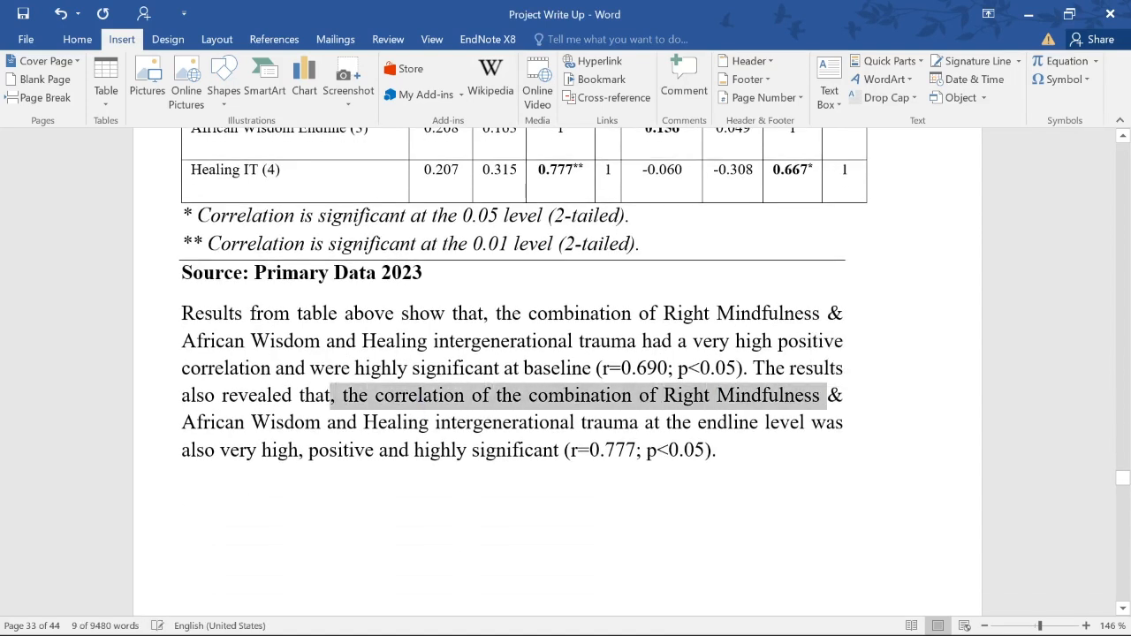
pyautogui.moveTo(182, 422); pyautogui.dragTo(434, 423)
pyautogui.click(457, 424)
pyautogui.moveTo(666, 423); pyautogui.dragTo(804, 423)
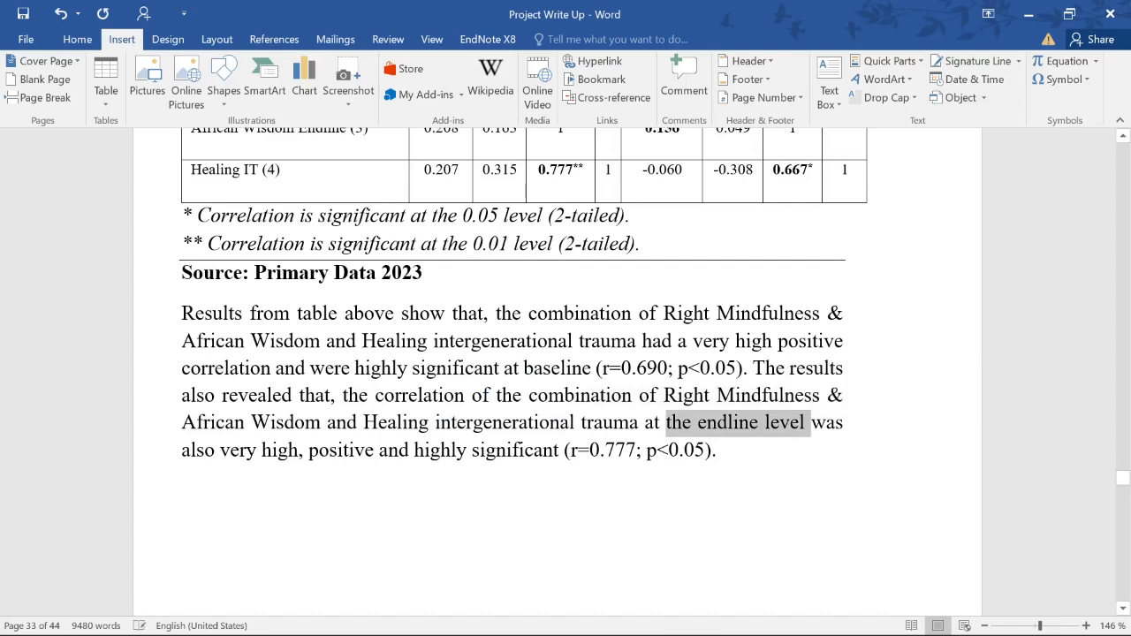
# Check the closing words of the endline sentence on the correlation's strength, direction, significance and p-value.
pyautogui.click(160, 452)
pyautogui.click(301, 450)
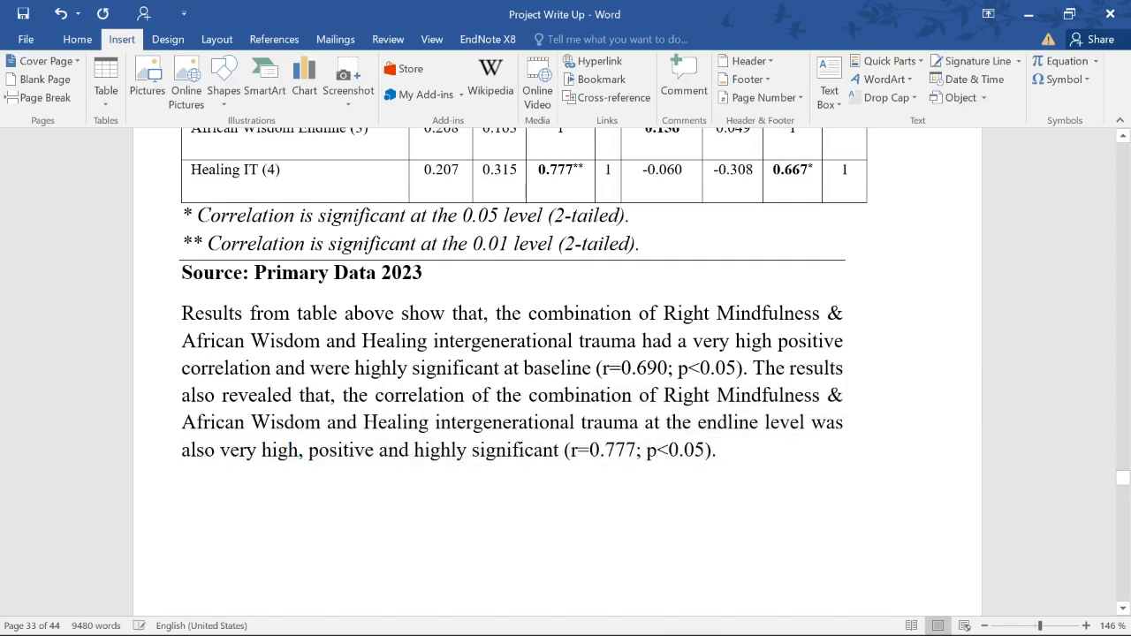
pyautogui.moveTo(308, 450); pyautogui.dragTo(561, 449)
pyautogui.click(376, 450)
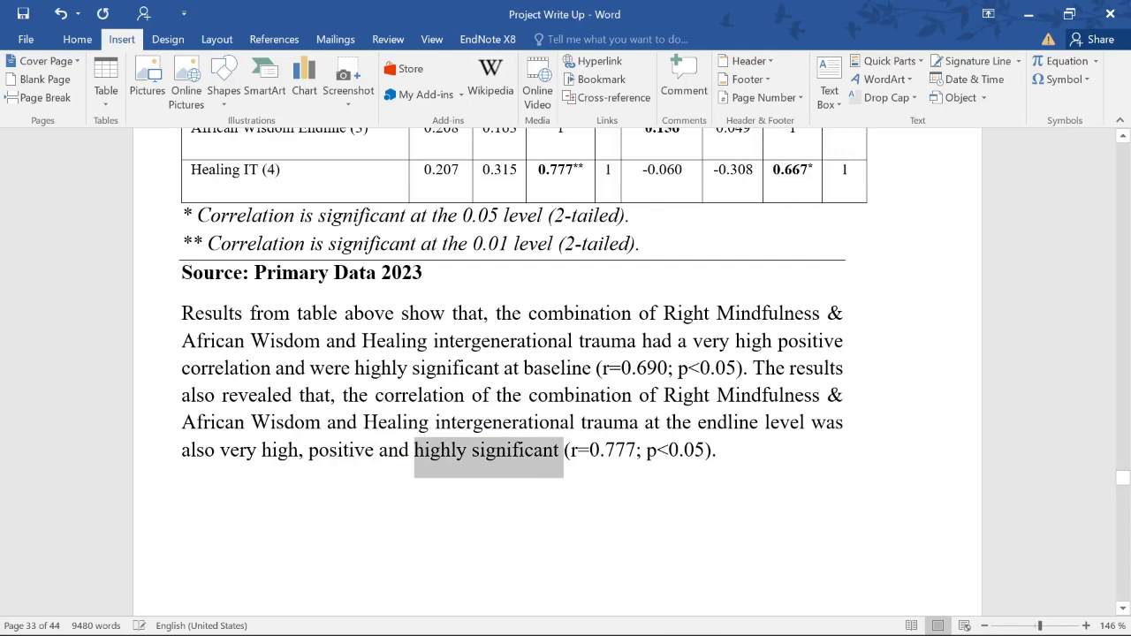
pyautogui.click(510, 450)
pyautogui.moveTo(647, 449); pyautogui.dragTo(705, 449)
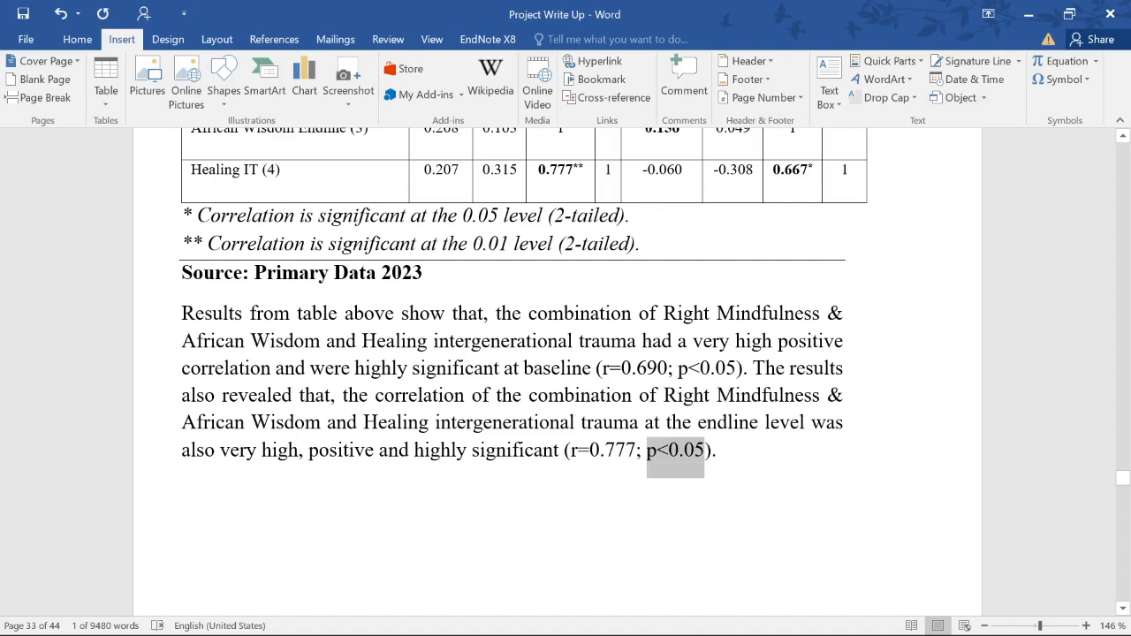
# Look ahead to the paired t-tests section and return to the African Wisdom interpretation paragraph preceding section 4.1.3.
pyautogui.scroll(-8, 558, 371)
pyautogui.scroll(8, 557, 371)
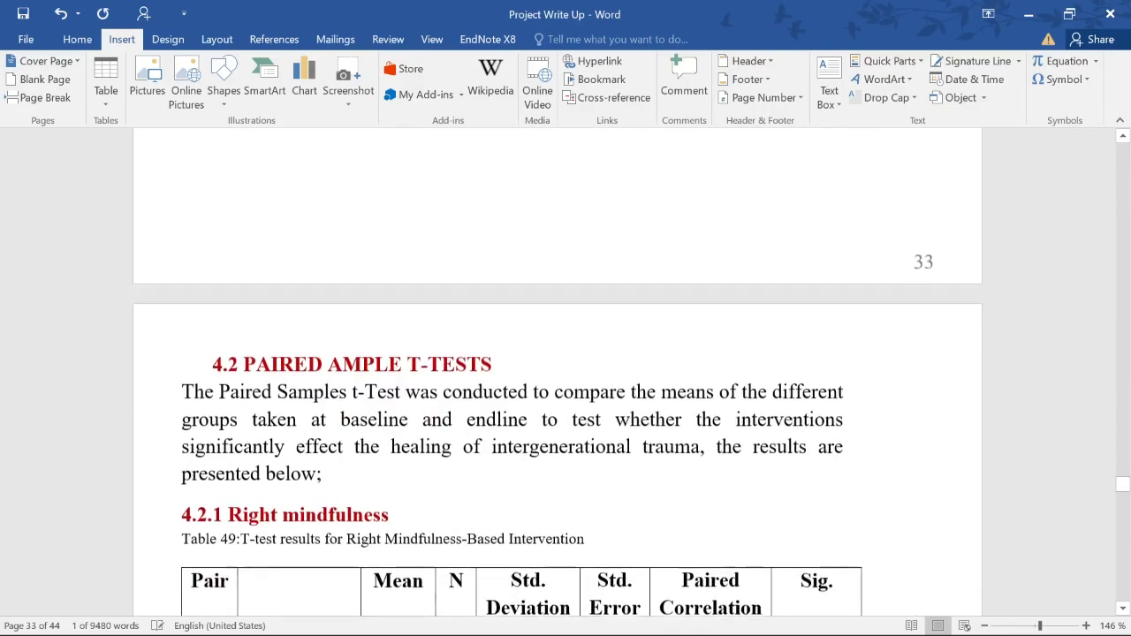
pyautogui.scroll(15, 558, 371)
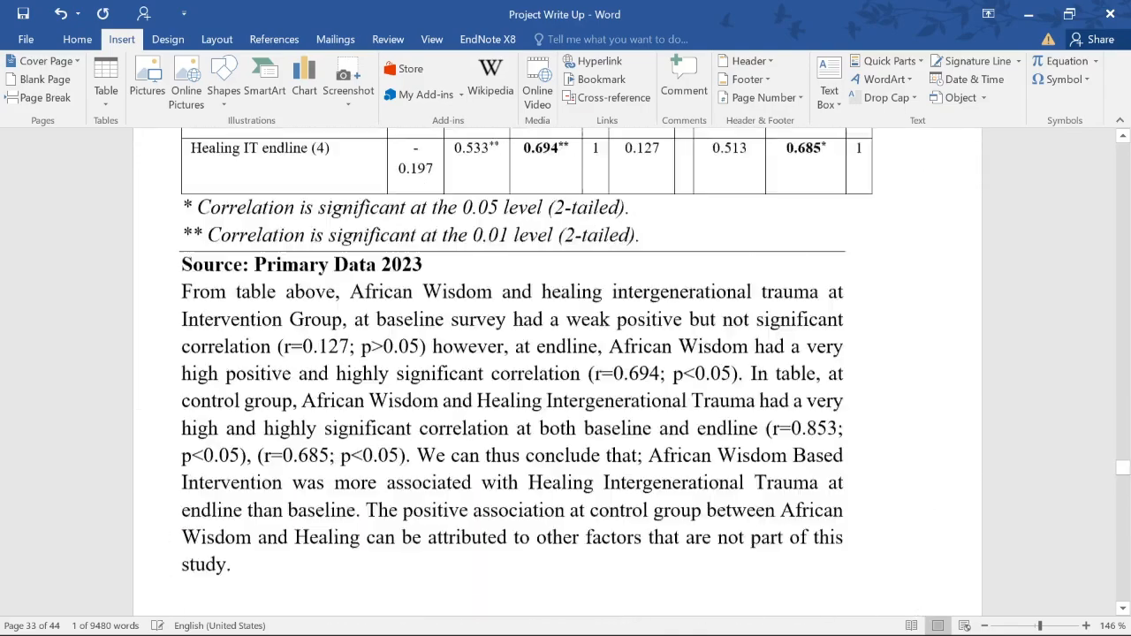
# Correct the misspelled word in the section 4.2 heading so it reads "PAIRED SAMPLE T-TESTS".
pyautogui.scroll(6, 429, 361)
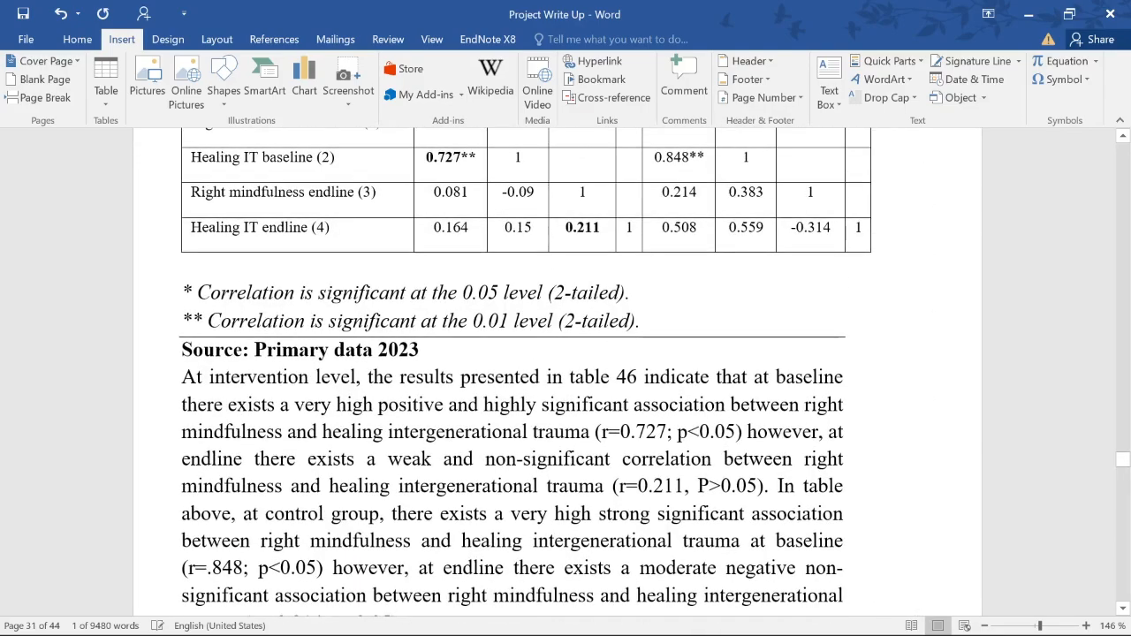
pyautogui.scroll(-10, 429, 361)
pyautogui.scroll(-12, 557, 371)
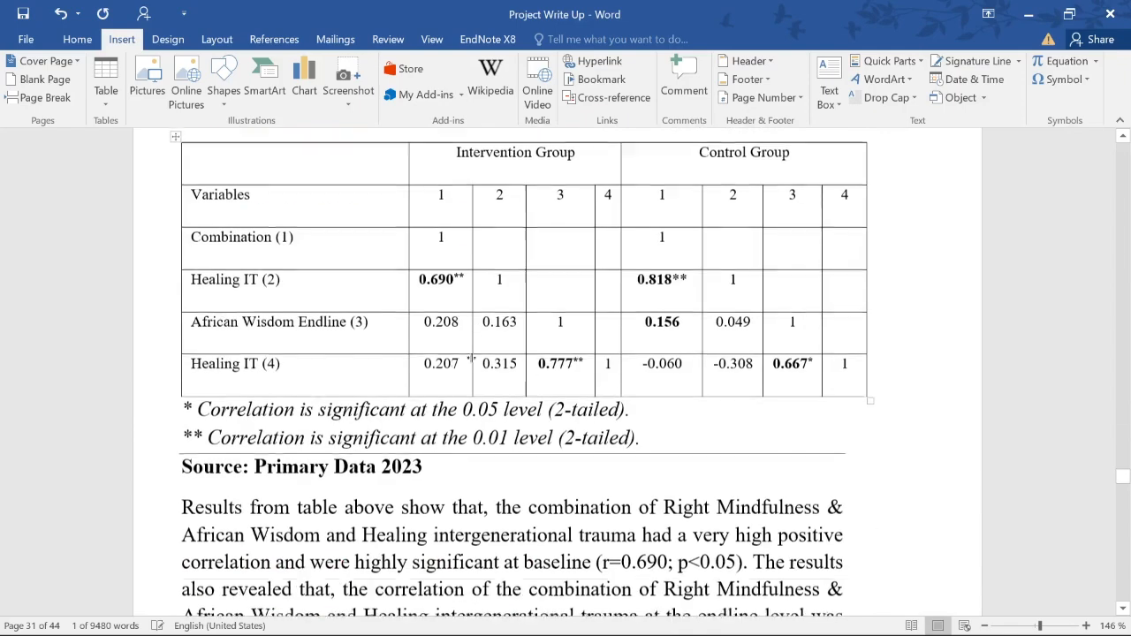
pyautogui.scroll(2, 558, 371)
pyautogui.scroll(-10, 389, 387)
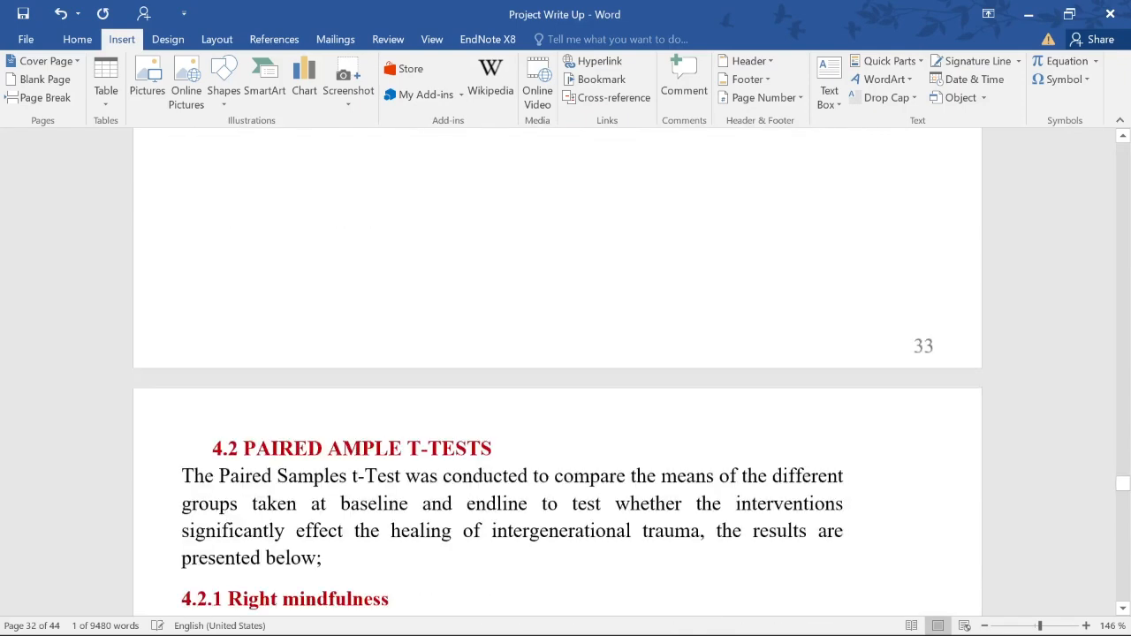
pyautogui.scroll(-5, 557, 442)
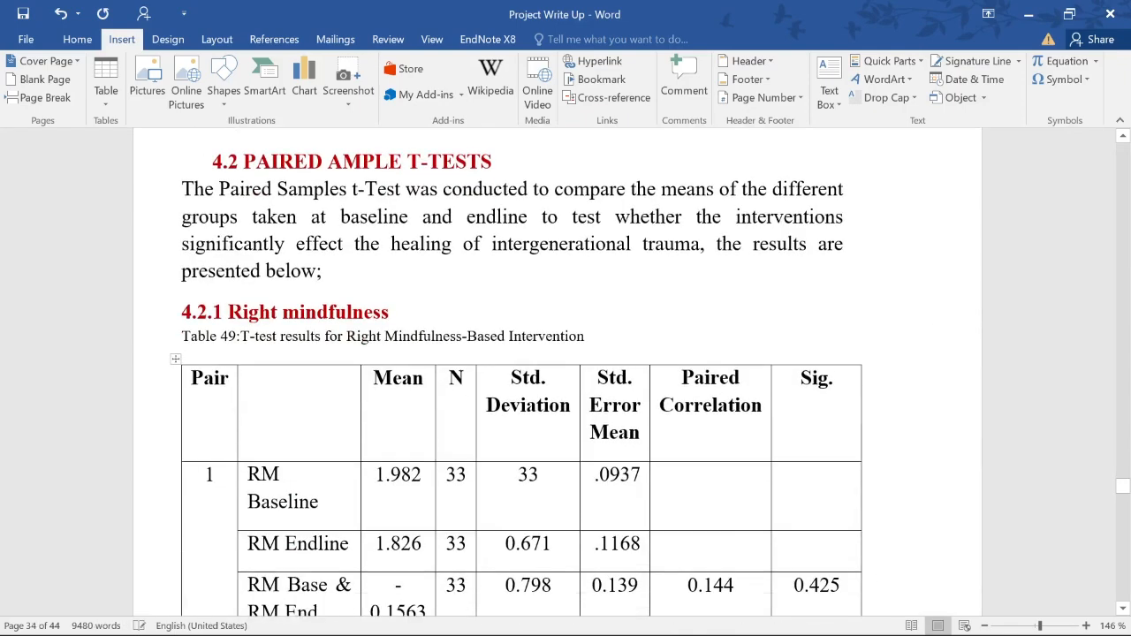
pyautogui.scroll(3, 557, 371)
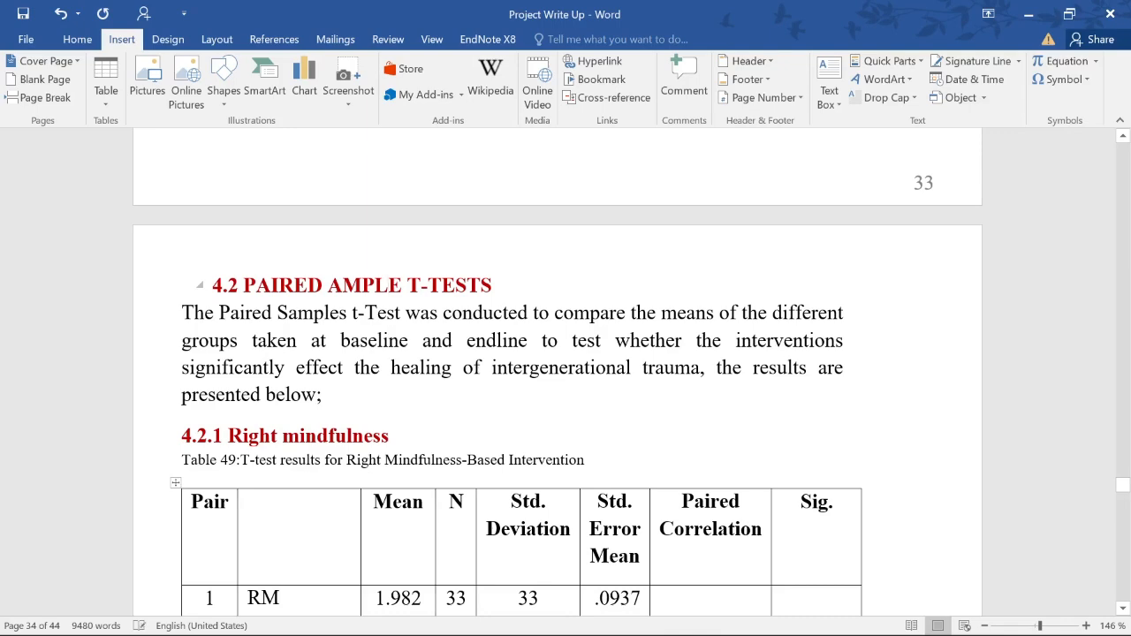
pyautogui.click(338, 285)
pyautogui.write('S')
# Examine Table 49's RM Baseline and RM Endline rows and the t, CI, df and significance rows beneath them.
pyautogui.scroll(-5, 389, 340)
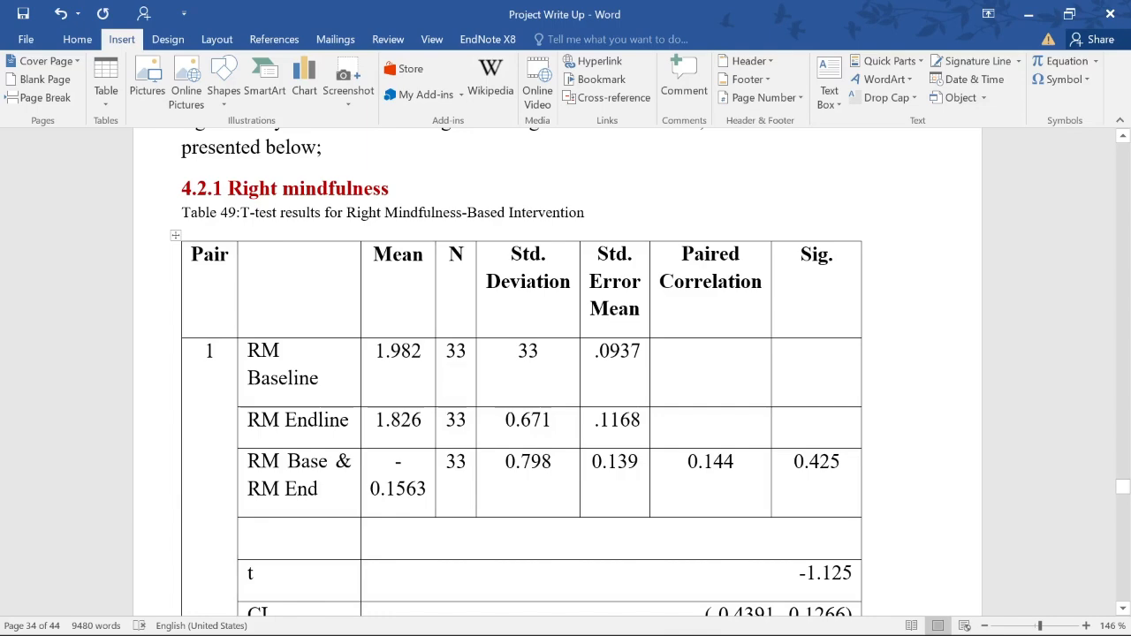
pyautogui.moveTo(250, 351); pyautogui.dragTo(314, 380)
pyautogui.moveTo(251, 422); pyautogui.dragTo(332, 426)
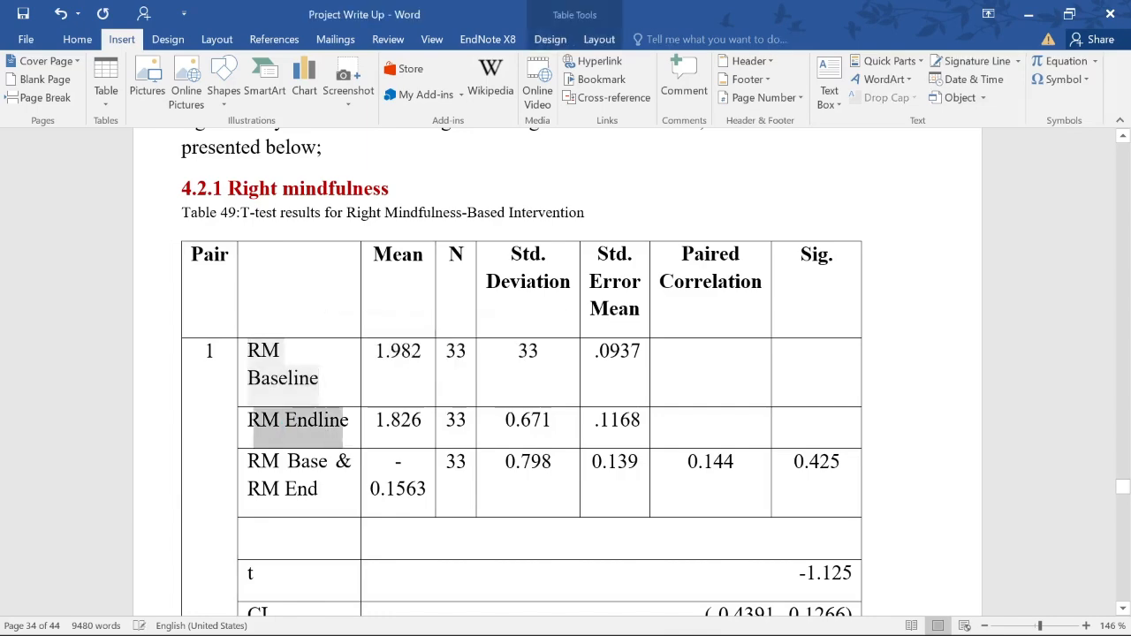
pyautogui.scroll(-3, 332, 425)
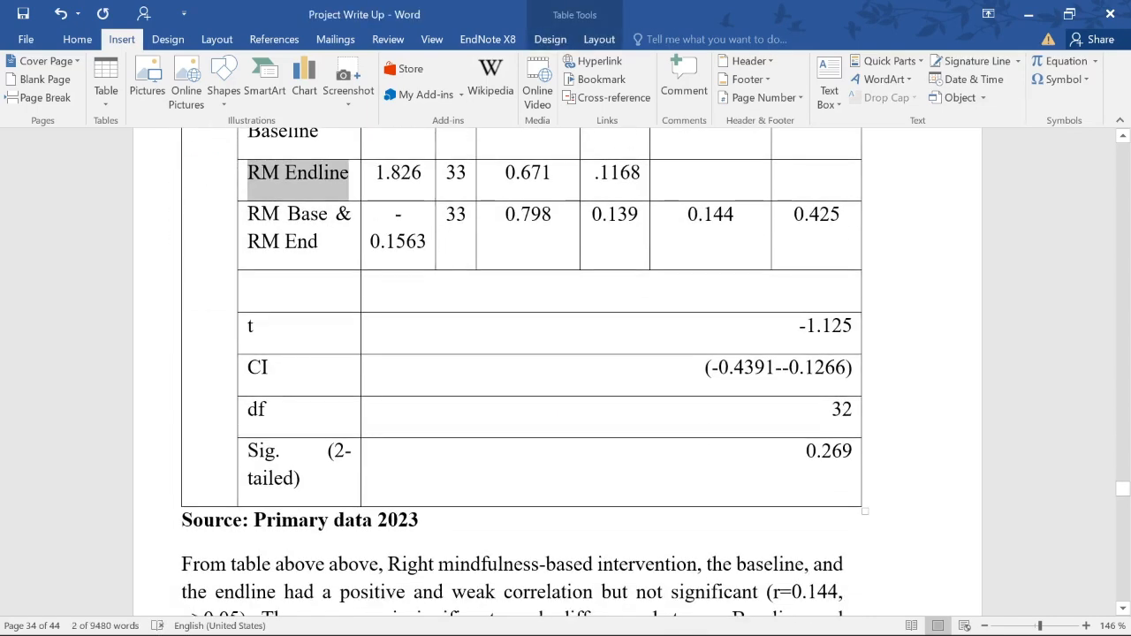
# Skim the paired t-test results from Right Mindfulness Control through African Wisdom to the combined section 4.2.3 heading.
pyautogui.scroll(-4, 566, 371)
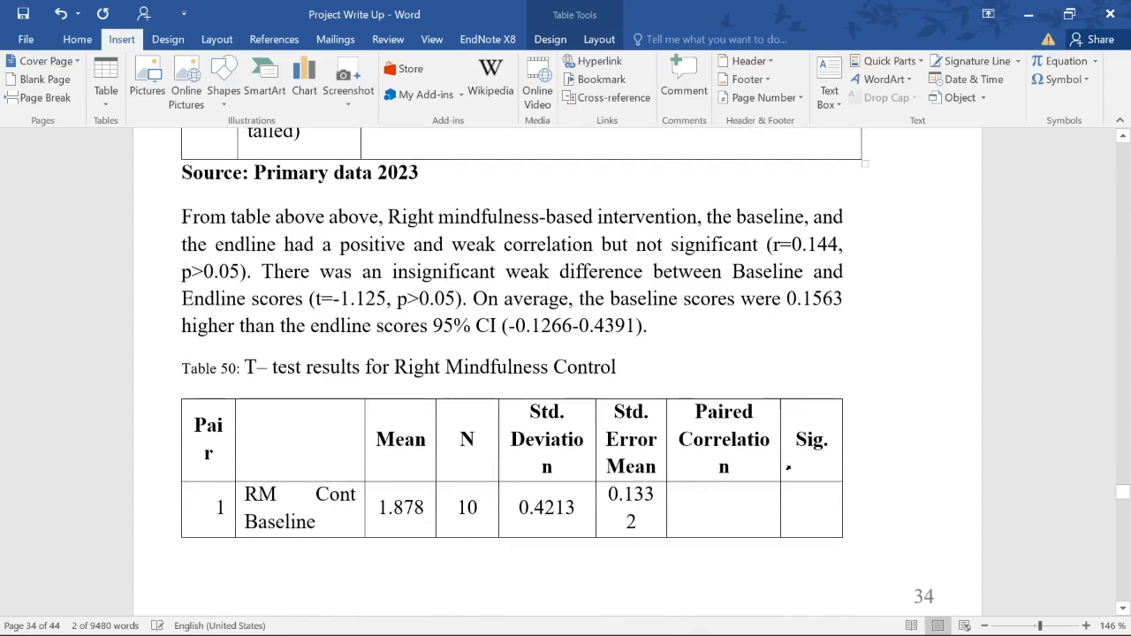
pyautogui.scroll(-10, 513, 371)
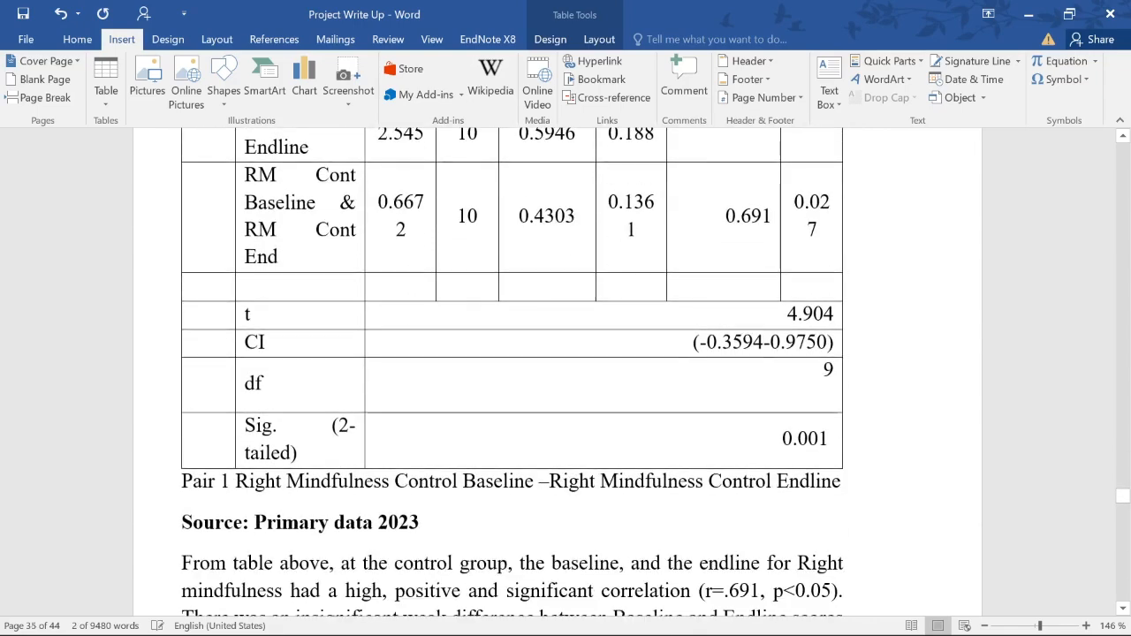
pyautogui.scroll(-12, 433, 466)
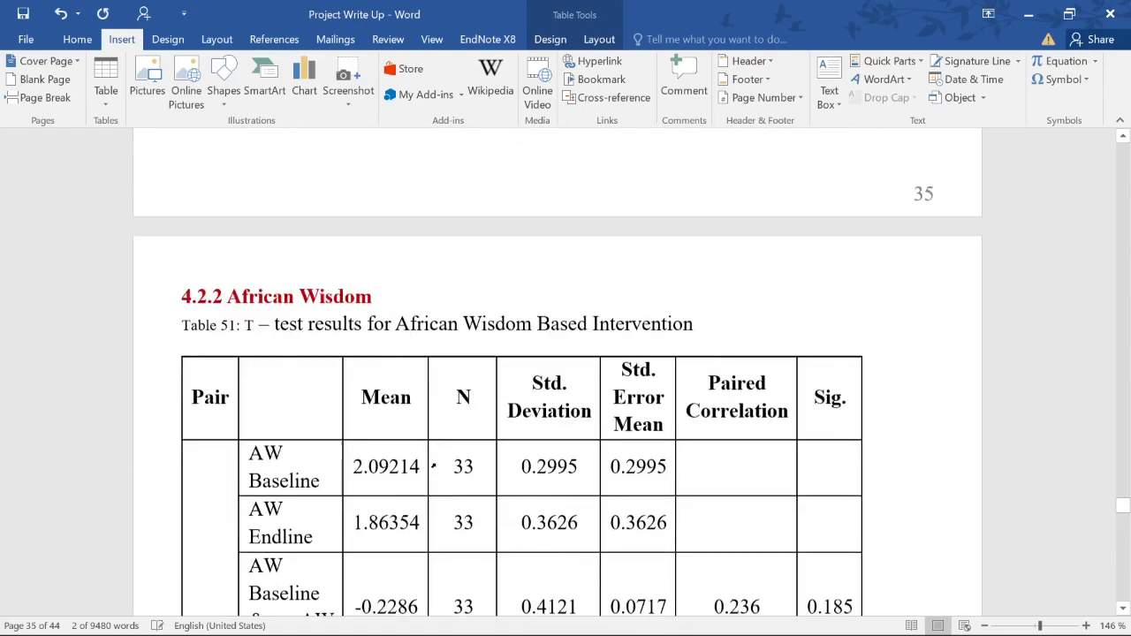
pyautogui.scroll(-7, 258, 262)
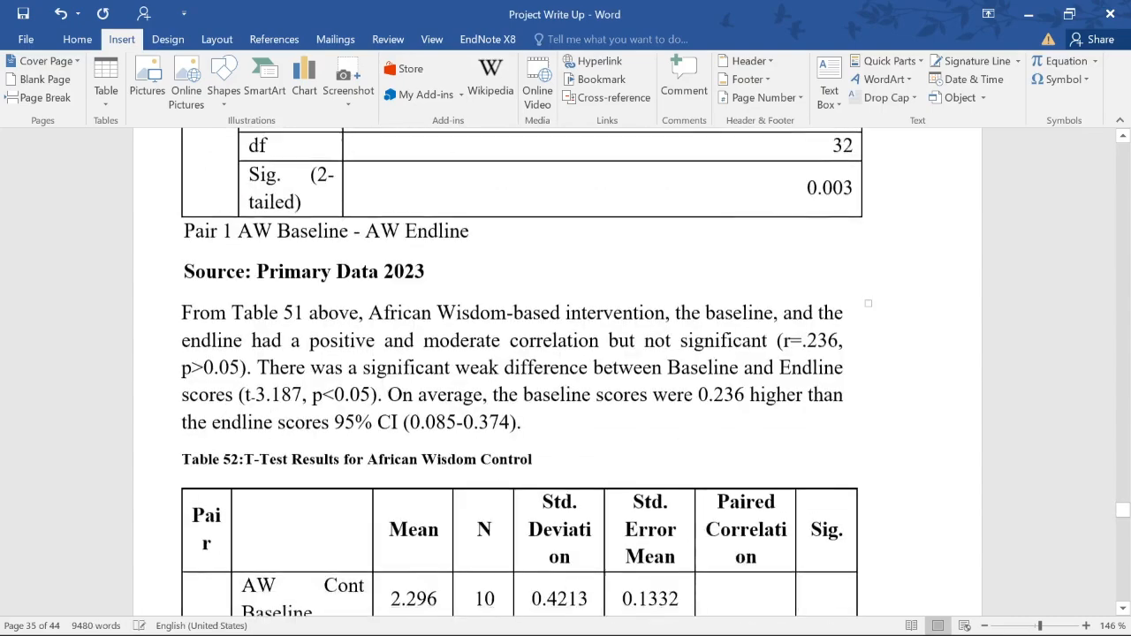
pyautogui.scroll(-14, 512, 371)
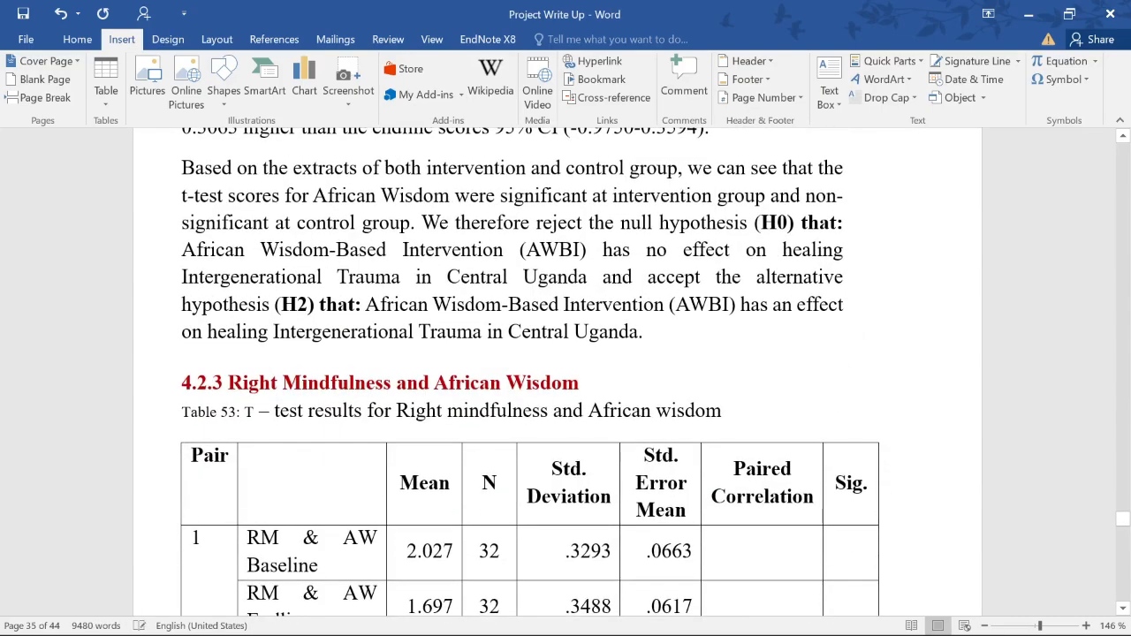
pyautogui.moveTo(282, 383); pyautogui.dragTo(578, 383)
# Return to Table 49 in section 4.2.1 and trace the Baseline and Endline labels that form its pair.
pyautogui.scroll(18, 557, 371)
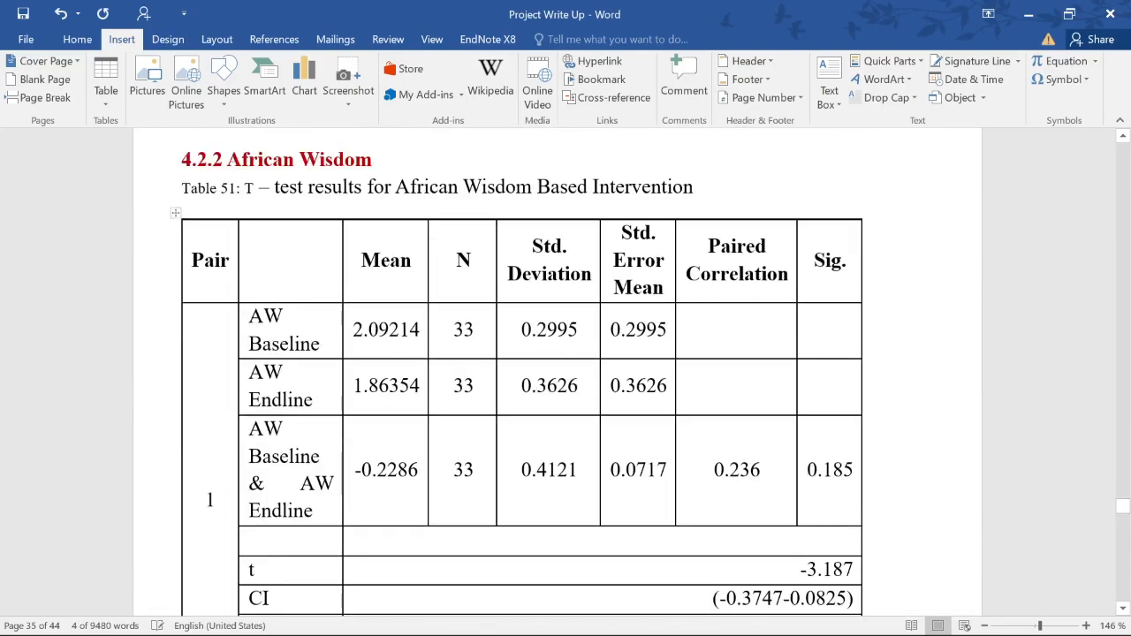
pyautogui.scroll(18, 459, 368)
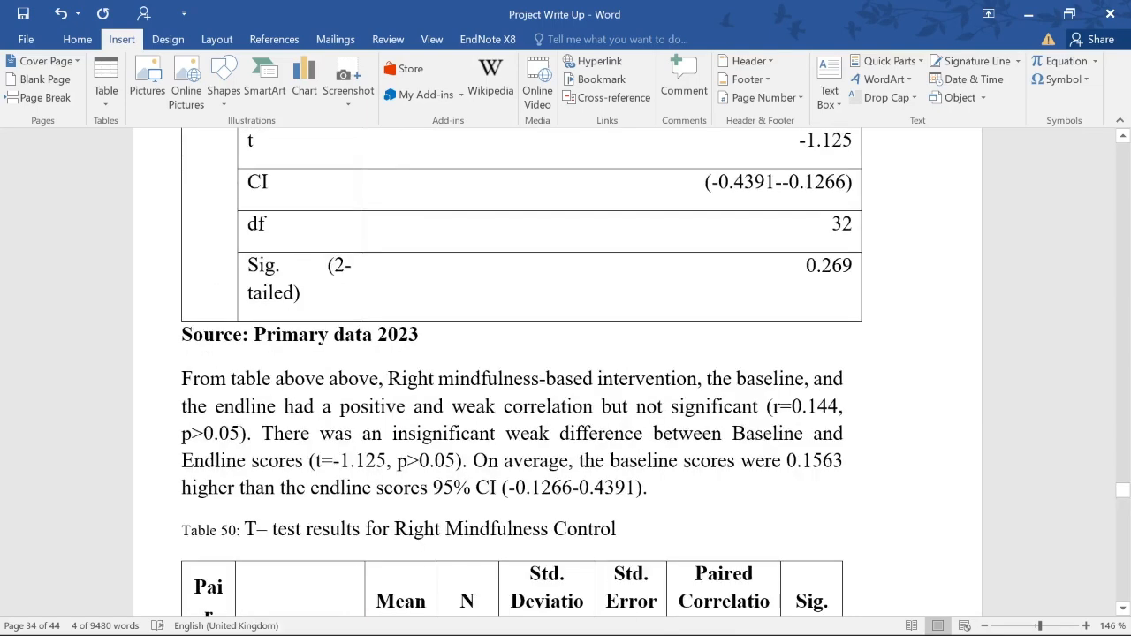
pyautogui.scroll(12, 343, 555)
pyautogui.click(327, 457)
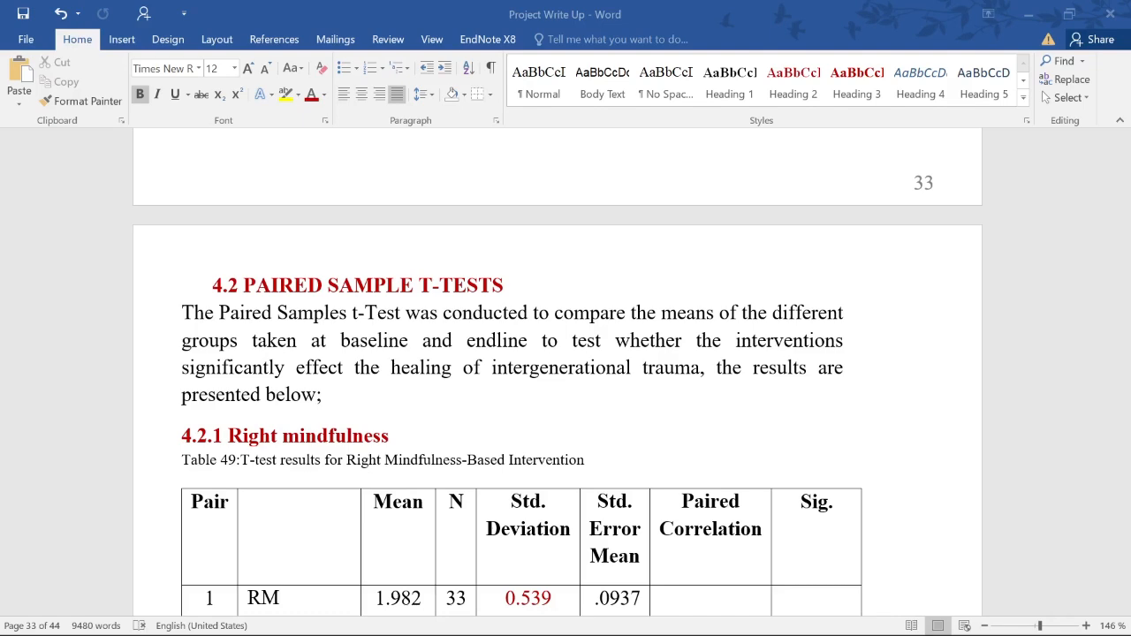
pyautogui.scroll(-5, 459, 371)
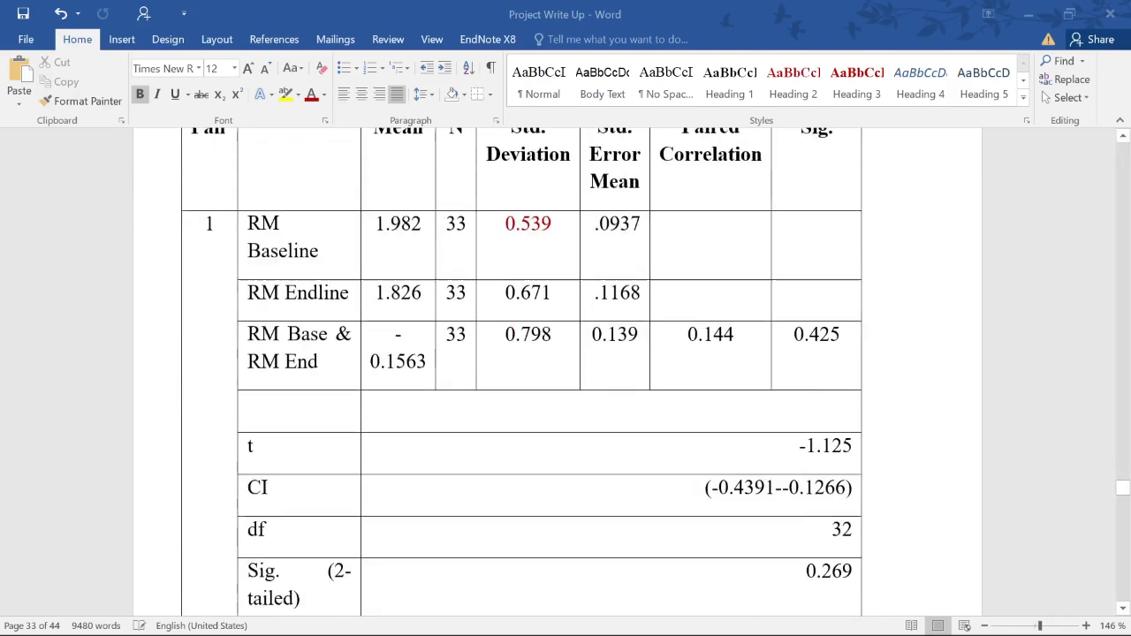
pyautogui.scroll(2, 308, 454)
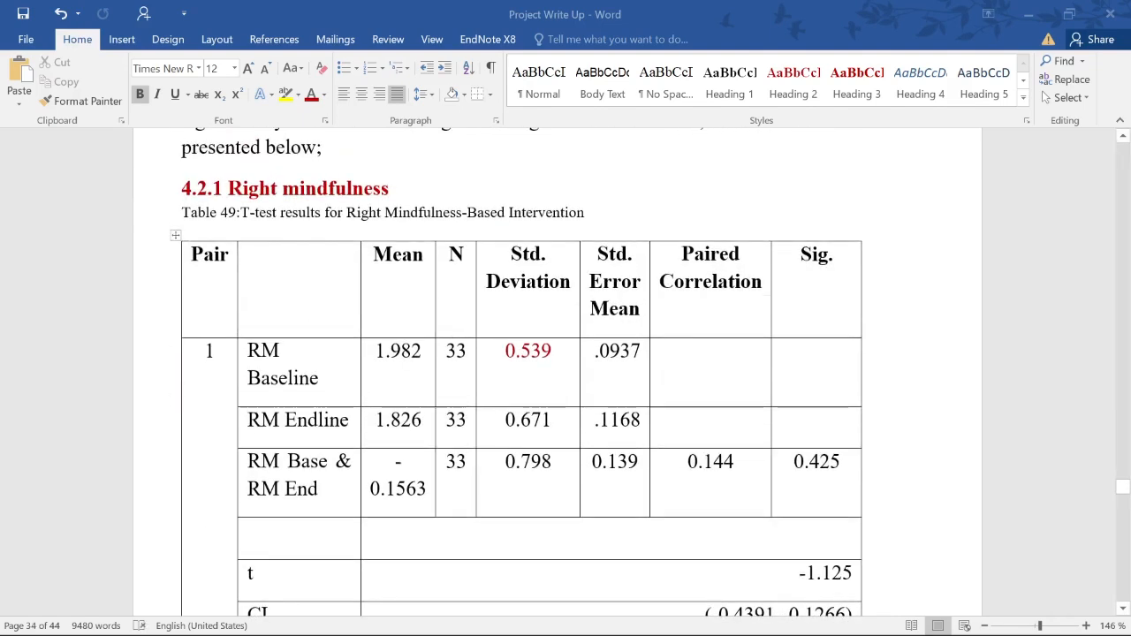
pyautogui.doubleClick(283, 378)
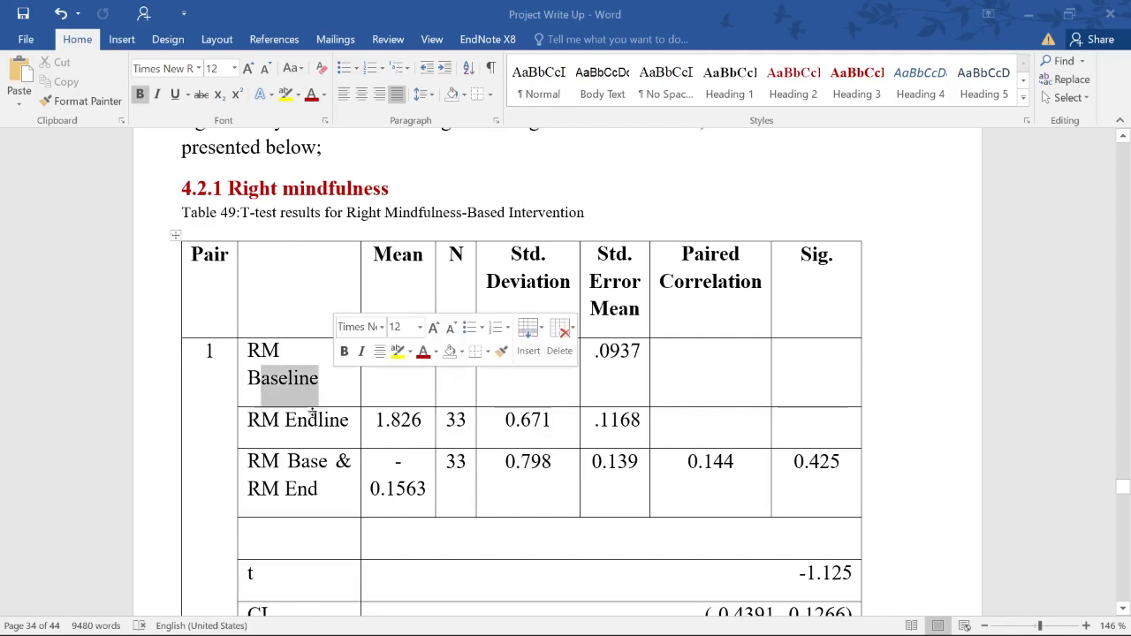
pyautogui.moveTo(248, 420); pyautogui.dragTo(346, 449)
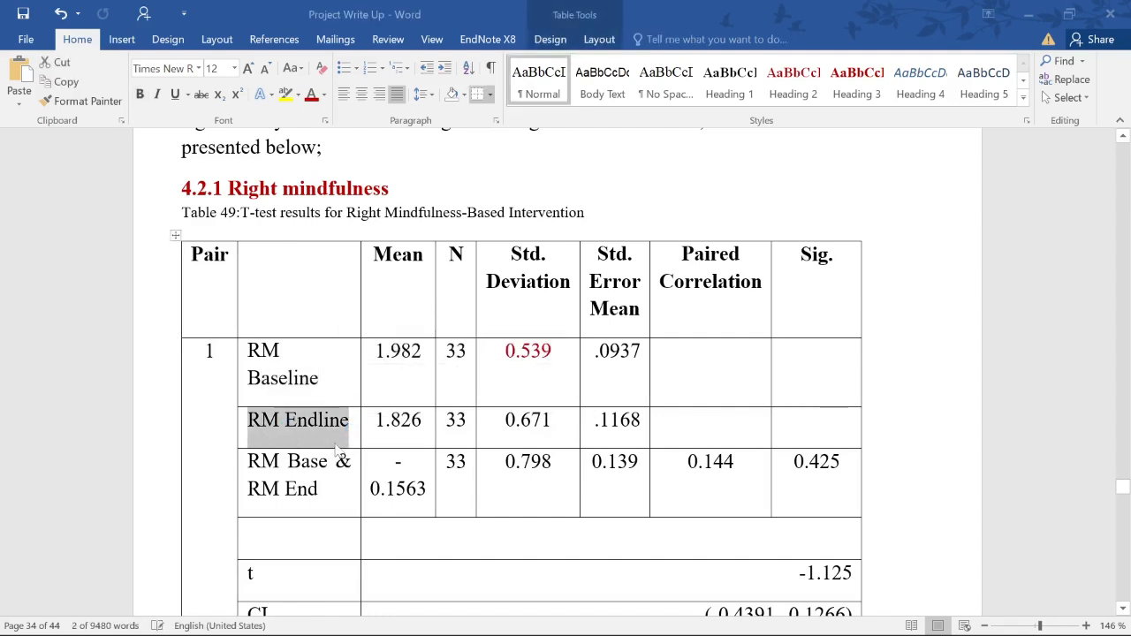
pyautogui.click(340, 428)
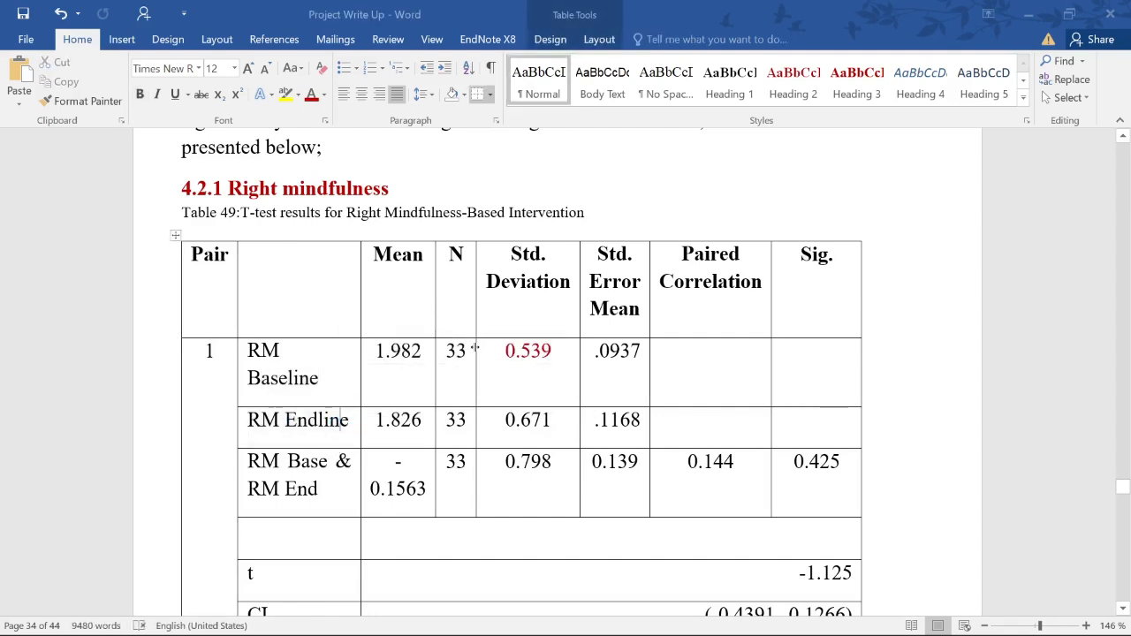
# Go over the titles of Tables 49, 50 and 51 and return to the 4.2.1 Right mindfulness heading.
pyautogui.moveTo(240, 213); pyautogui.dragTo(586, 212)
pyautogui.scroll(-4, 586, 212)
pyautogui.scroll(-4, 557, 375)
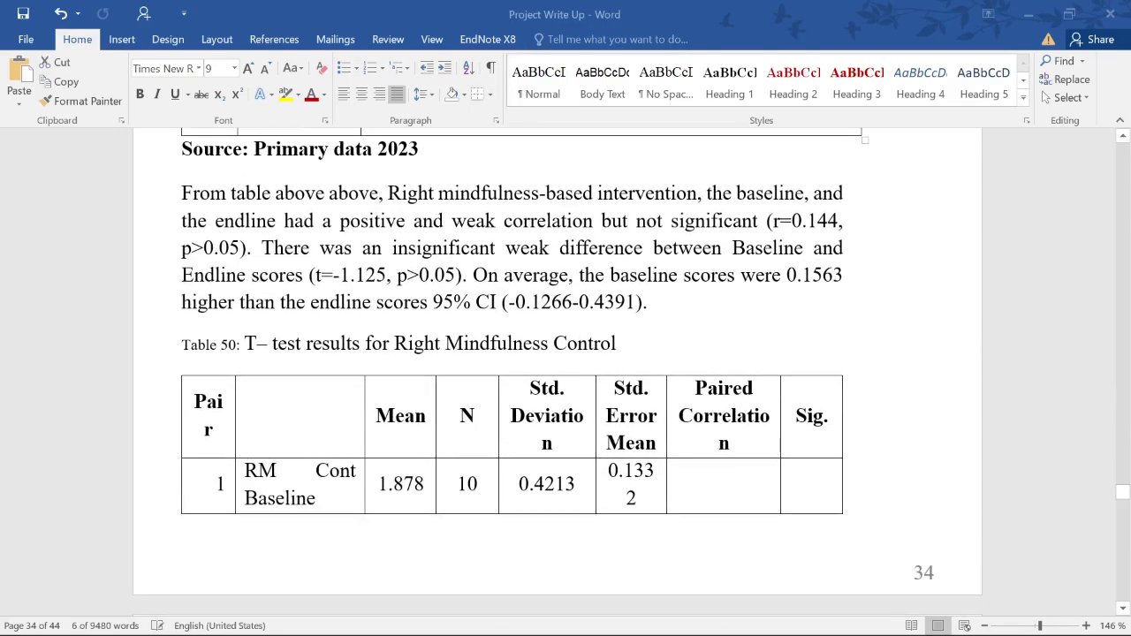
pyautogui.moveTo(257, 344); pyautogui.dragTo(737, 363)
pyautogui.scroll(-18, 736, 363)
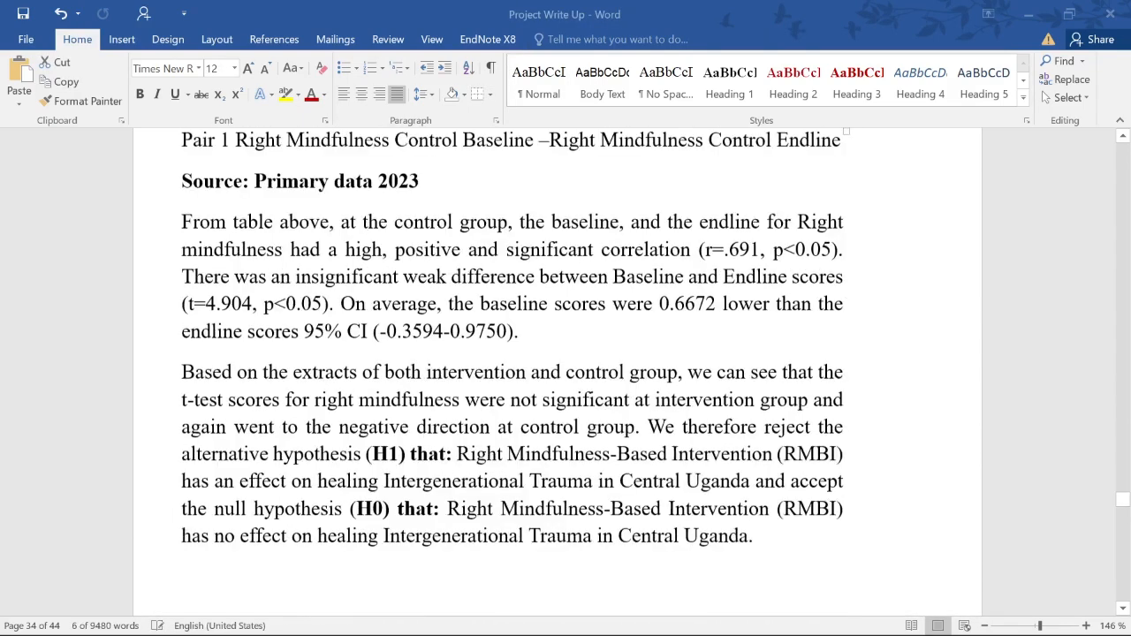
pyautogui.scroll(-3, 557, 371)
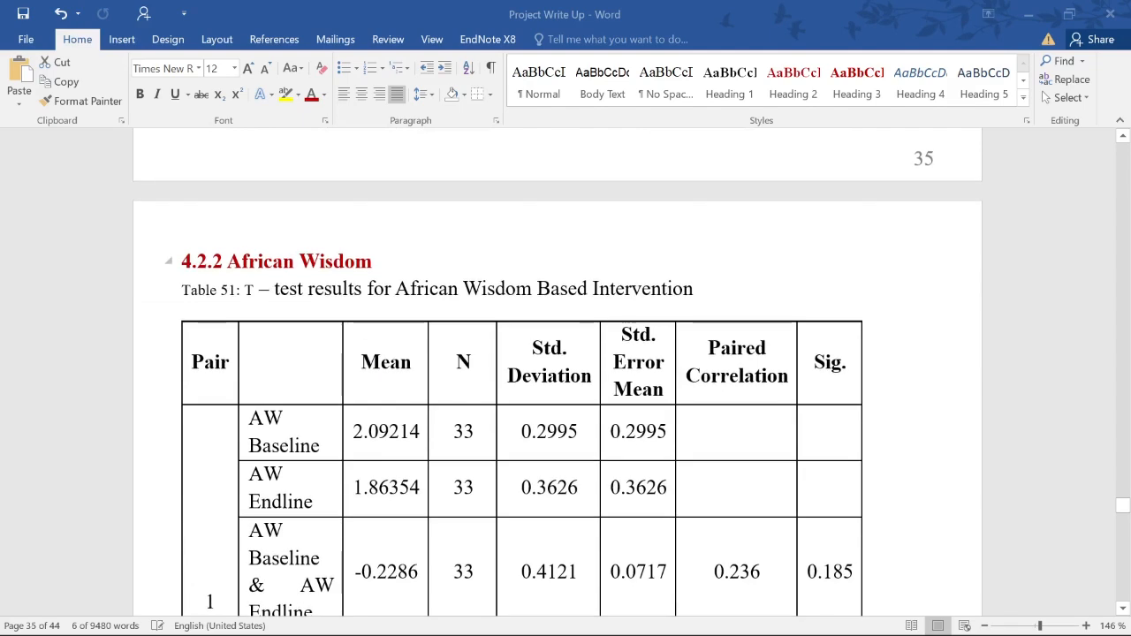
pyautogui.moveTo(227, 260); pyautogui.dragTo(694, 288)
pyautogui.scroll(4, 654, 301)
pyautogui.scroll(20, 654, 301)
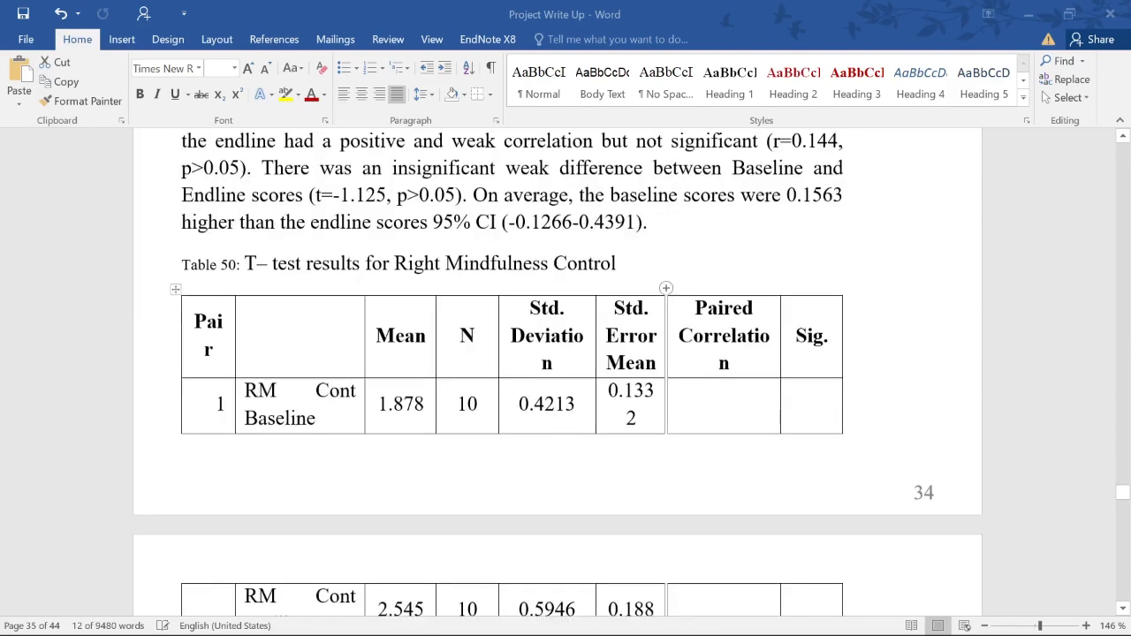
pyautogui.scroll(5, 534, 344)
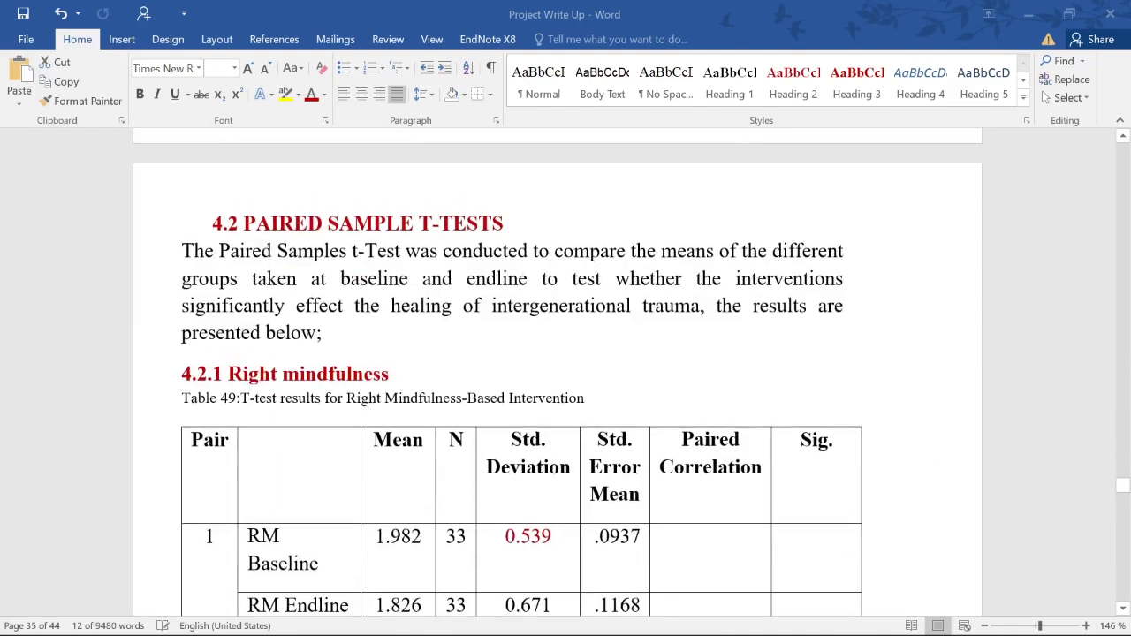
pyautogui.click(396, 374)
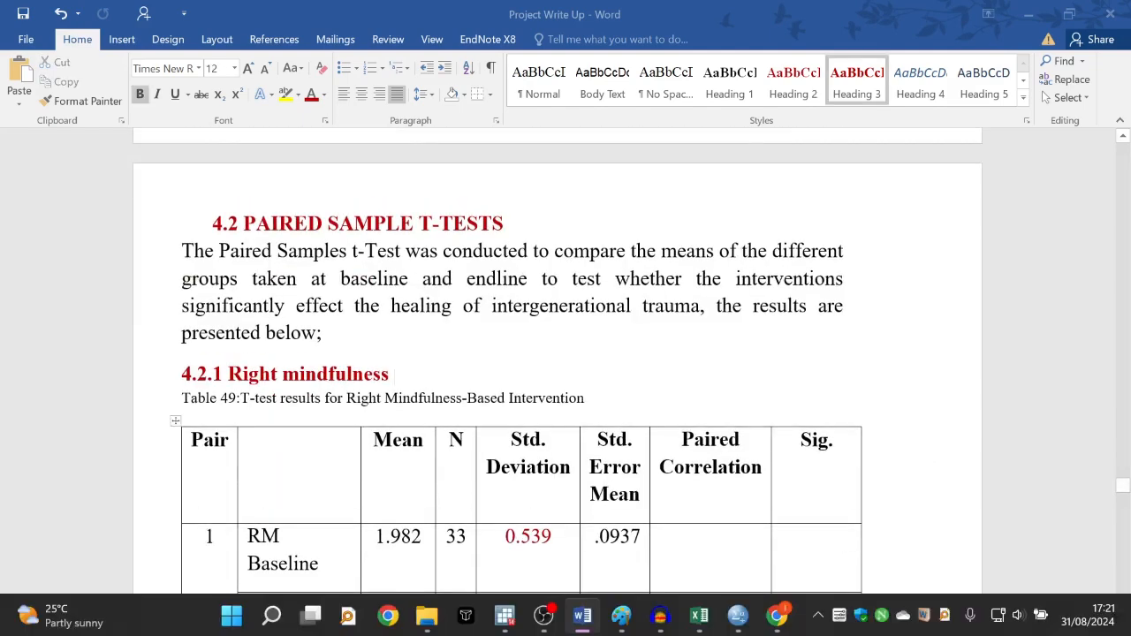
# Switch to SPSS and list the Excel files in the Mindfulness Study folder for opening as data.
pyautogui.click(738, 616)
pyautogui.click(14, 30)
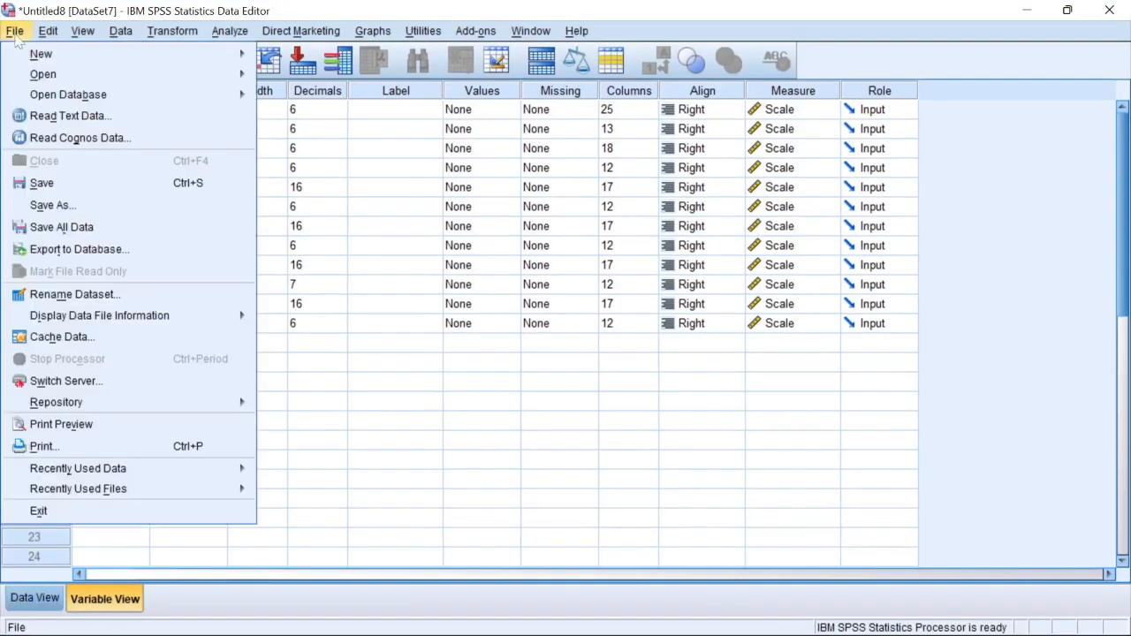
pyautogui.moveTo(58, 75)
pyautogui.click(320, 80)
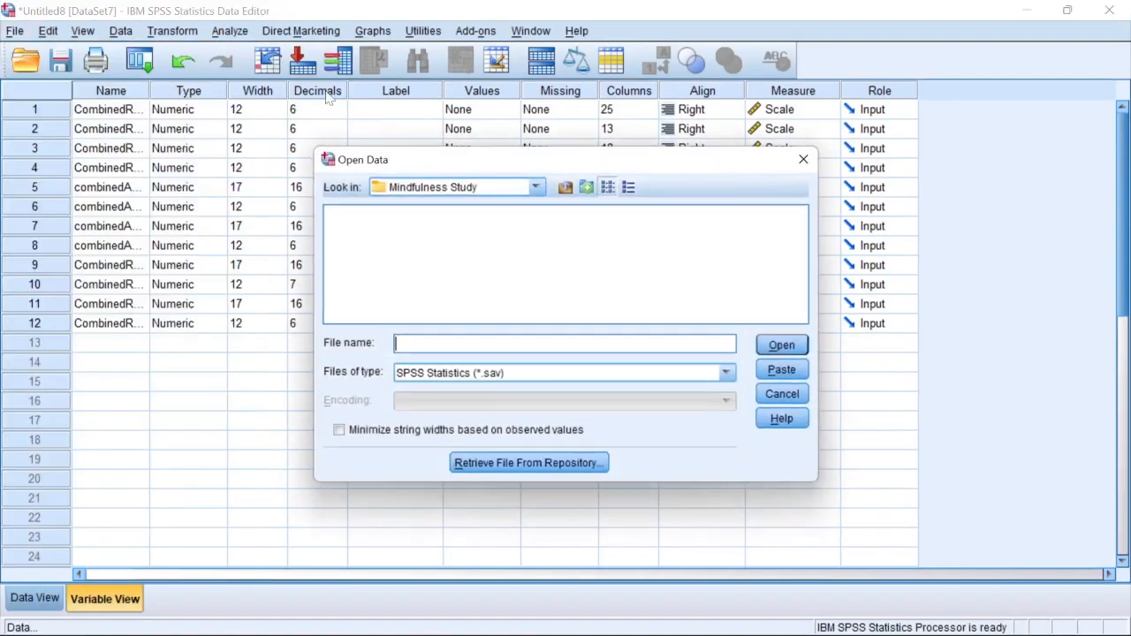
pyautogui.click(730, 374)
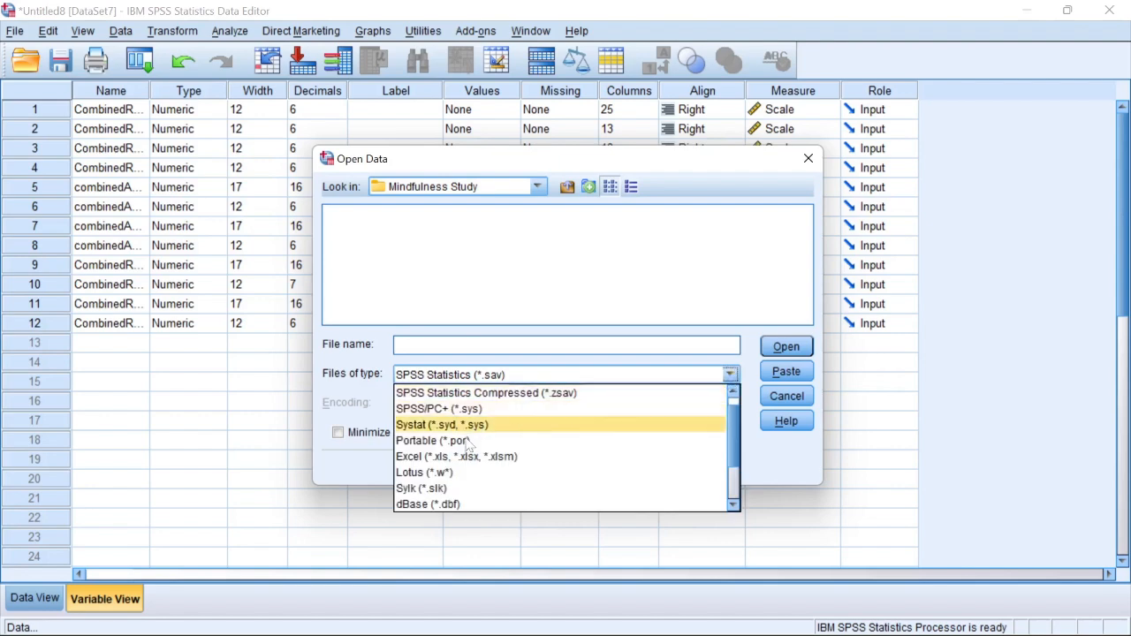
pyautogui.scroll(-1, 452, 455)
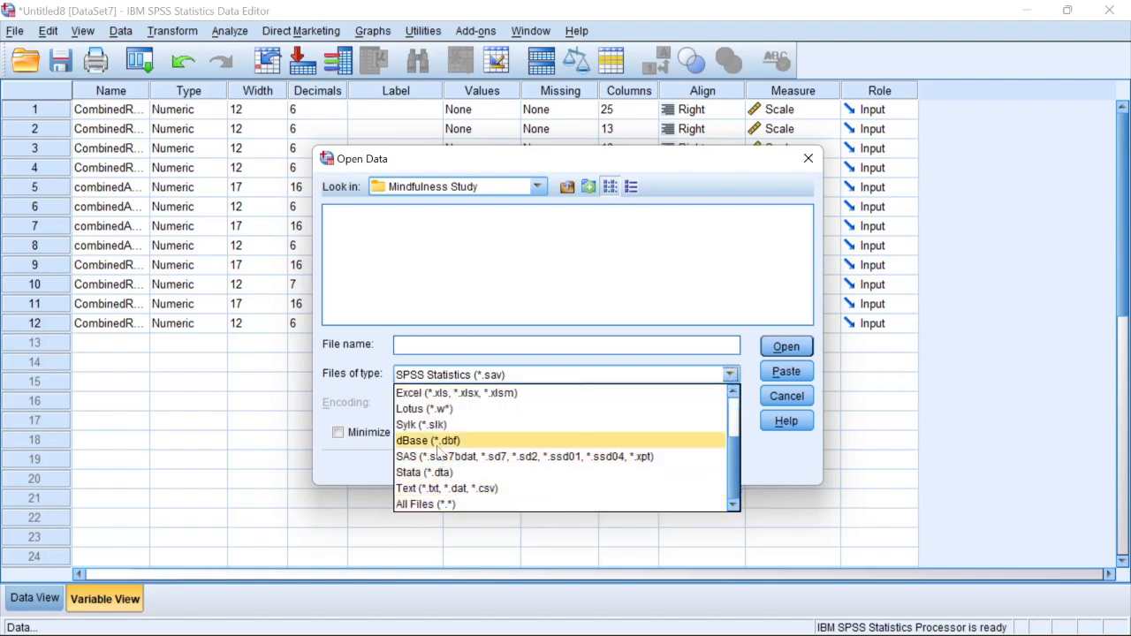
pyautogui.click(437, 393)
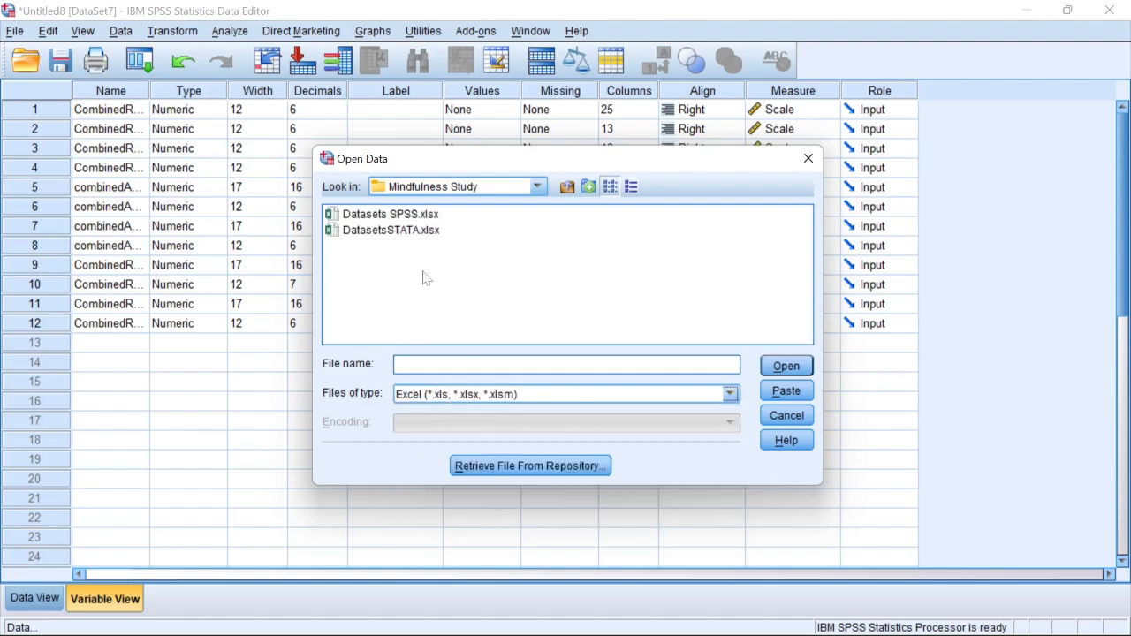
# Open the Paired ttest worksheet of Datasets SPSS.xlsx with variable names from the first row, and widen the Name column.
pyautogui.click(378, 216)
pyautogui.click(786, 365)
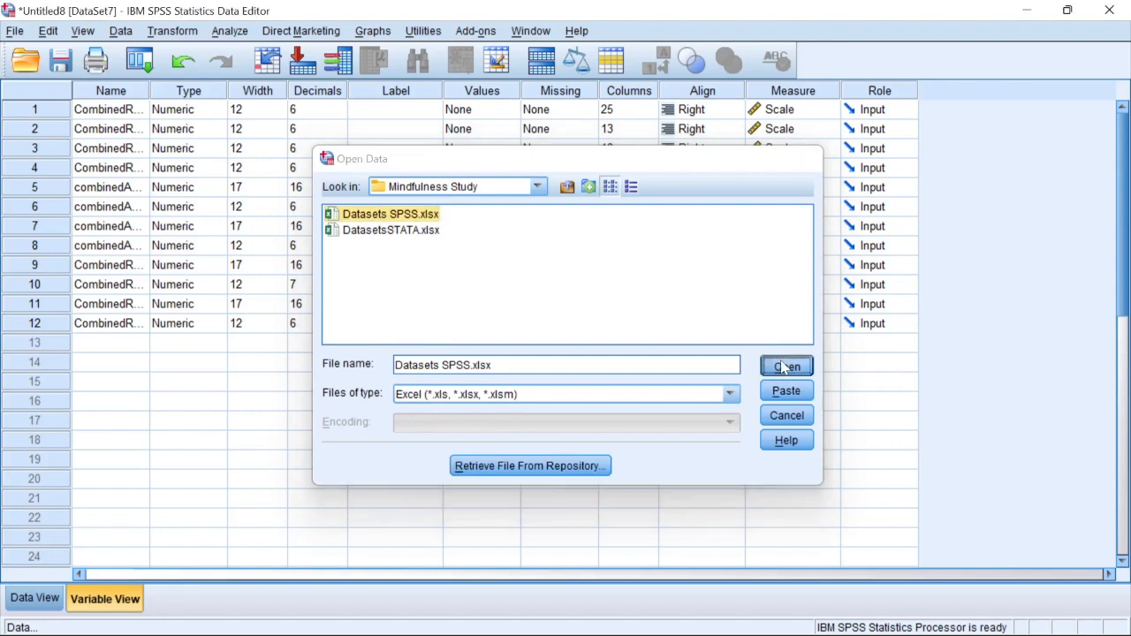
pyautogui.click(484, 316)
pyautogui.scroll(-1, 490, 442)
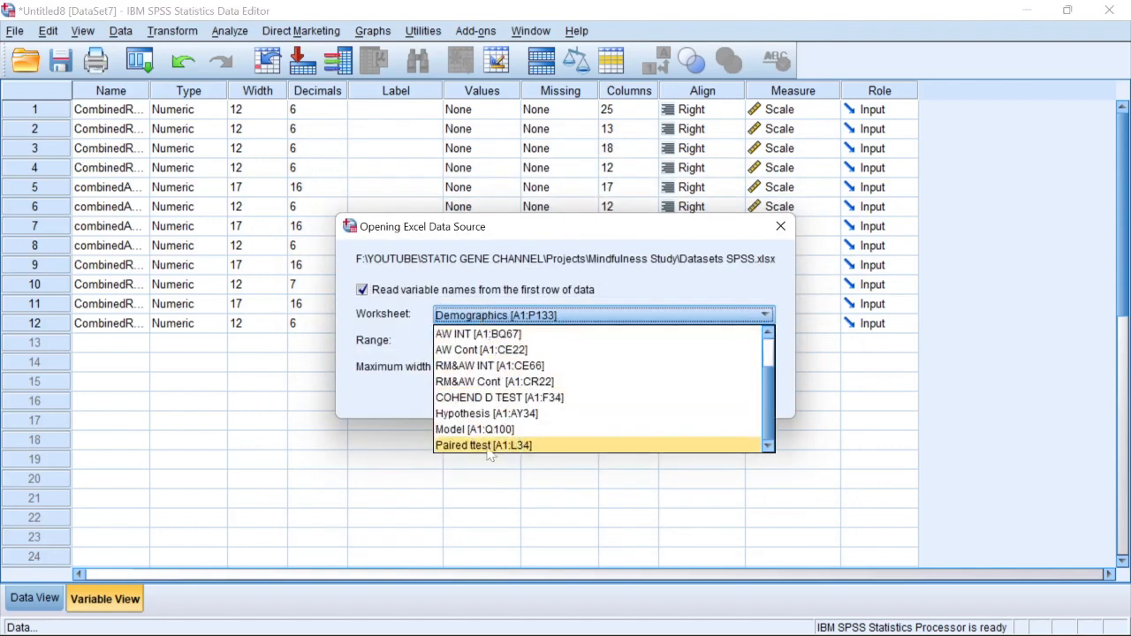
pyautogui.click(481, 446)
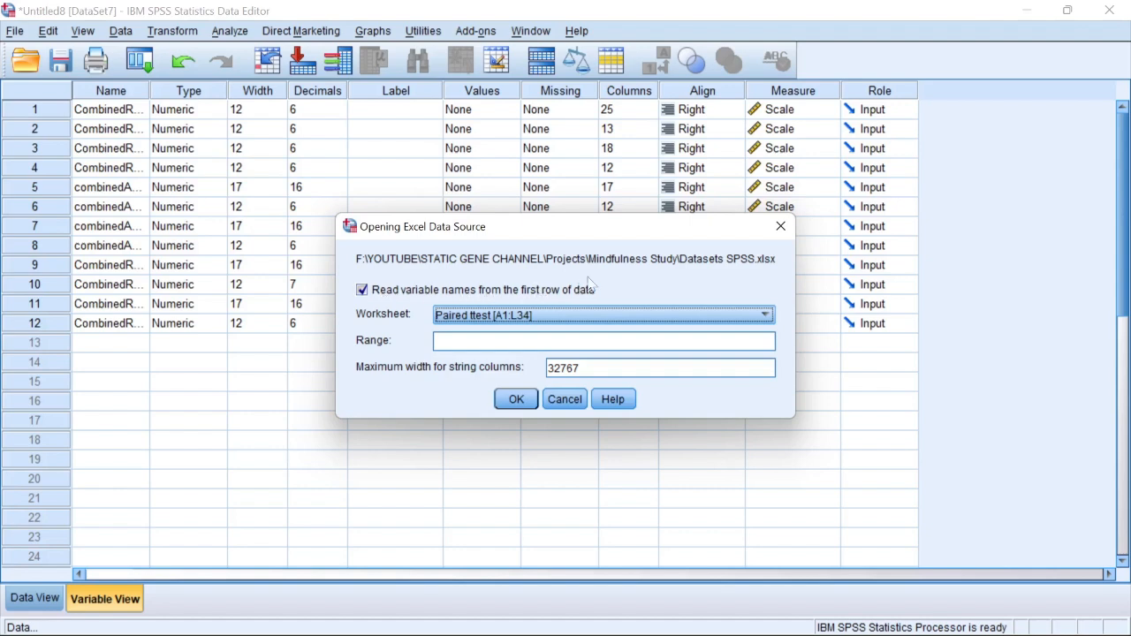
pyautogui.click(517, 399)
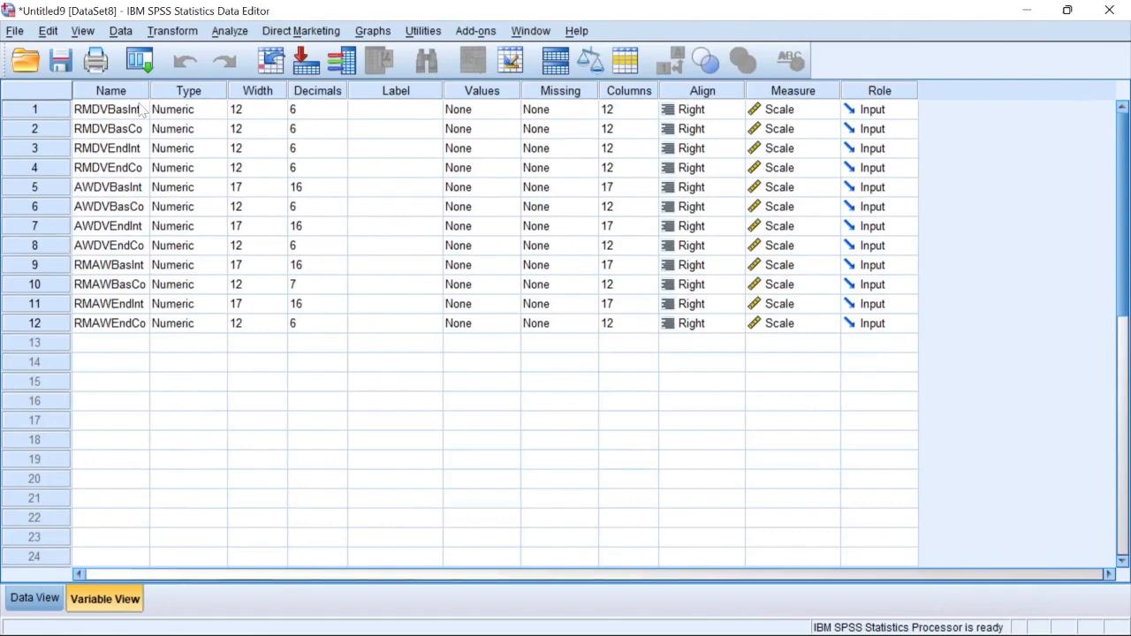
pyautogui.moveTo(149, 91); pyautogui.dragTo(388, 122)
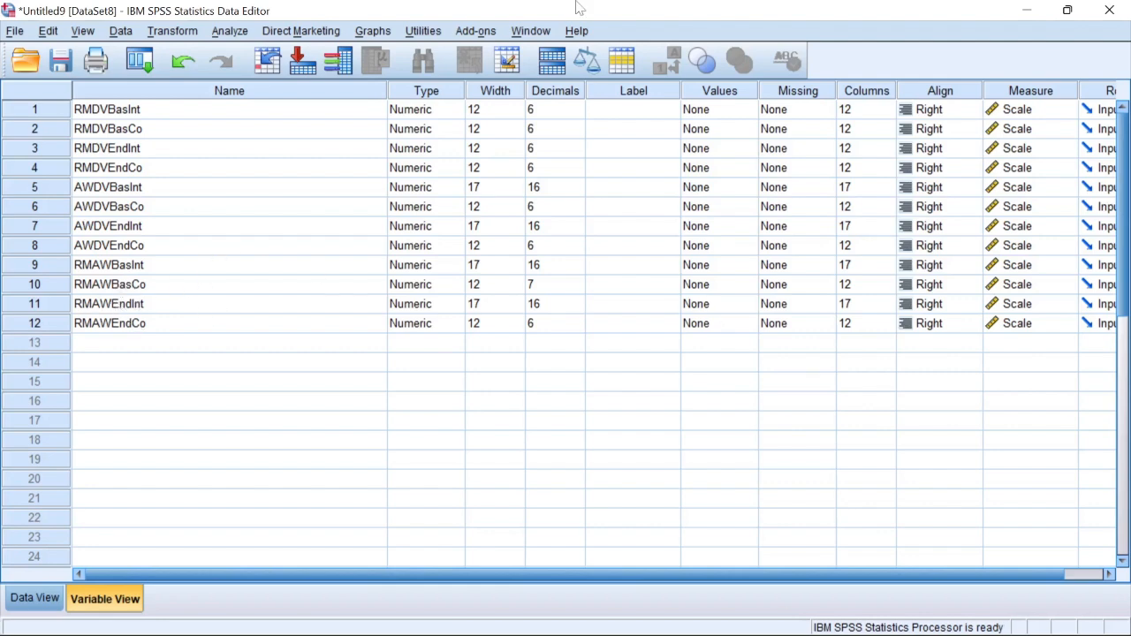
# Set up a Paired-Samples T Test with RMDVBasInt as Variable1 and RMDVEndInt as Variable2 of pair 1.
pyautogui.click(239, 31)
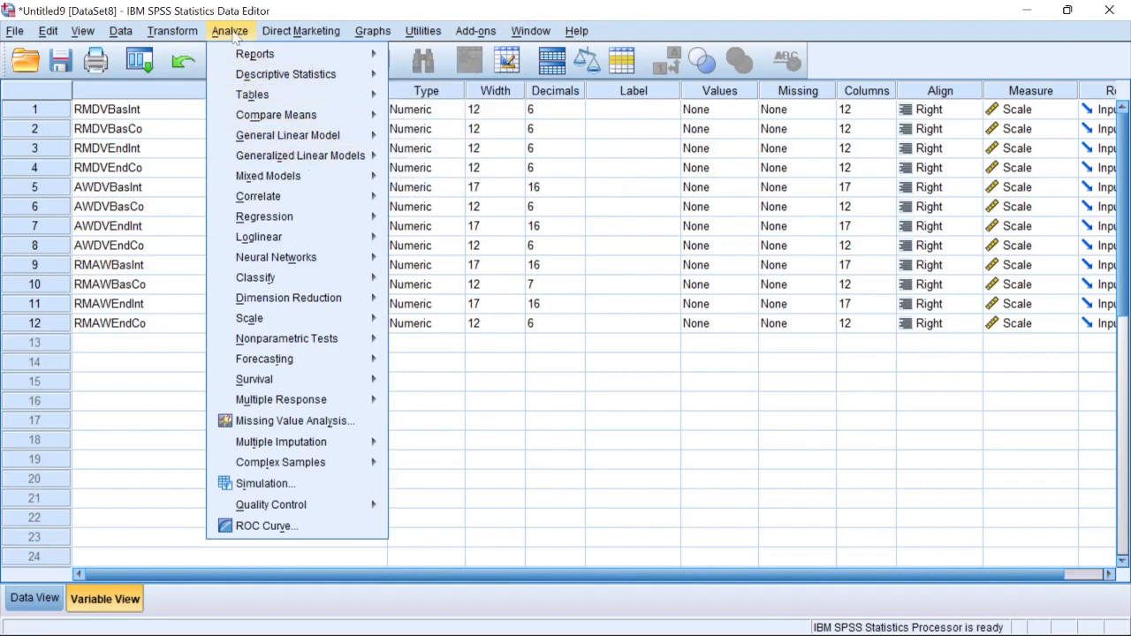
pyautogui.moveTo(291, 115)
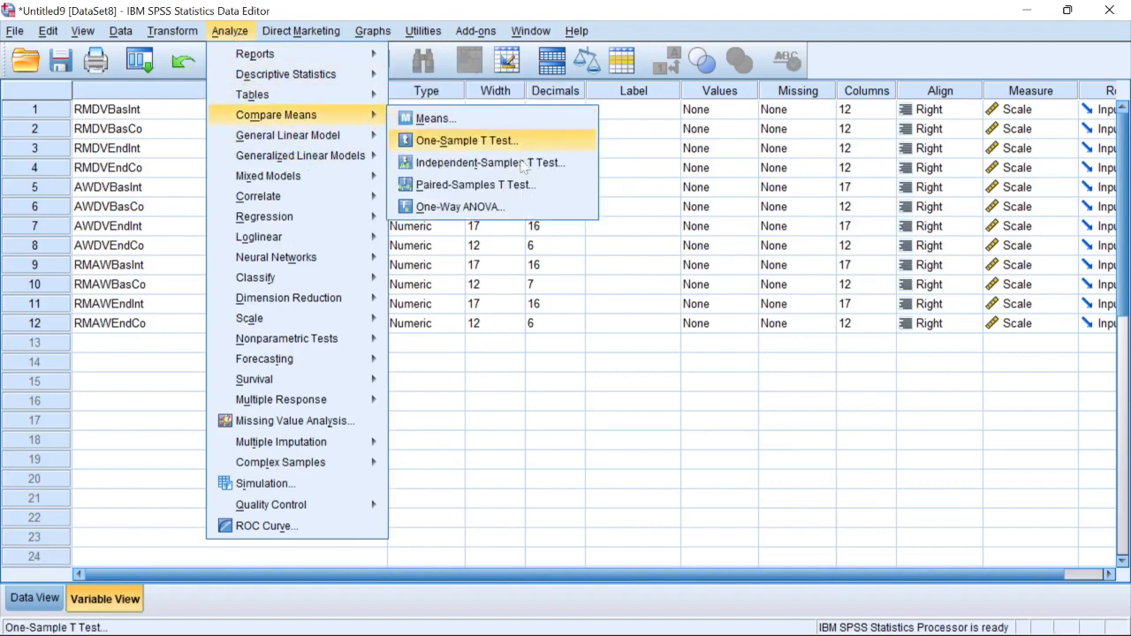
pyautogui.click(482, 186)
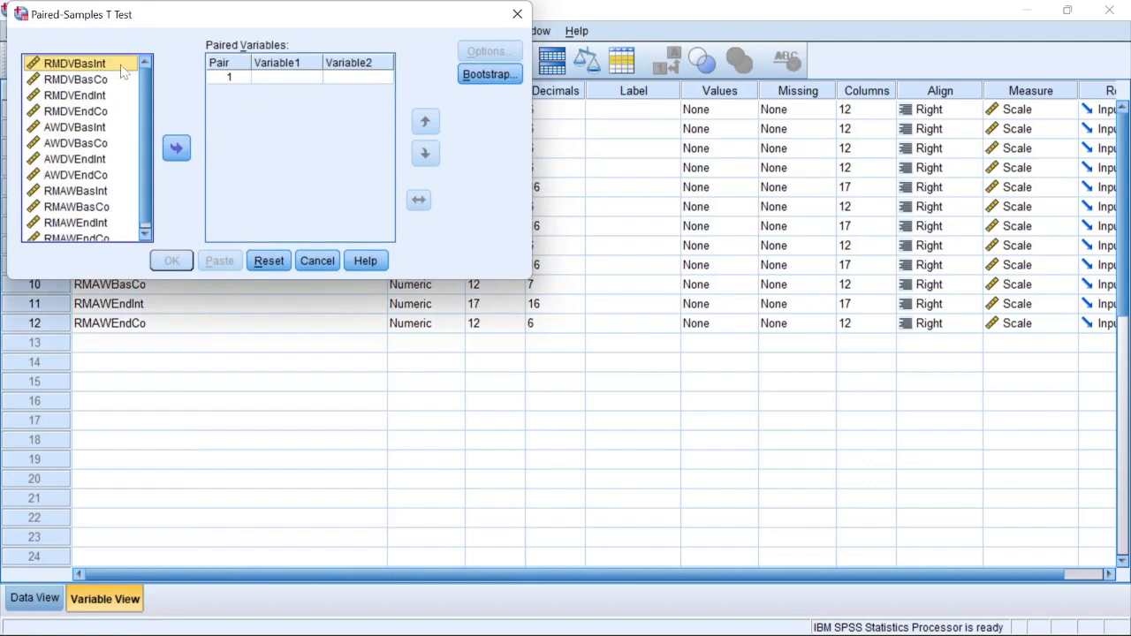
pyautogui.click(176, 147)
pyautogui.click(71, 96)
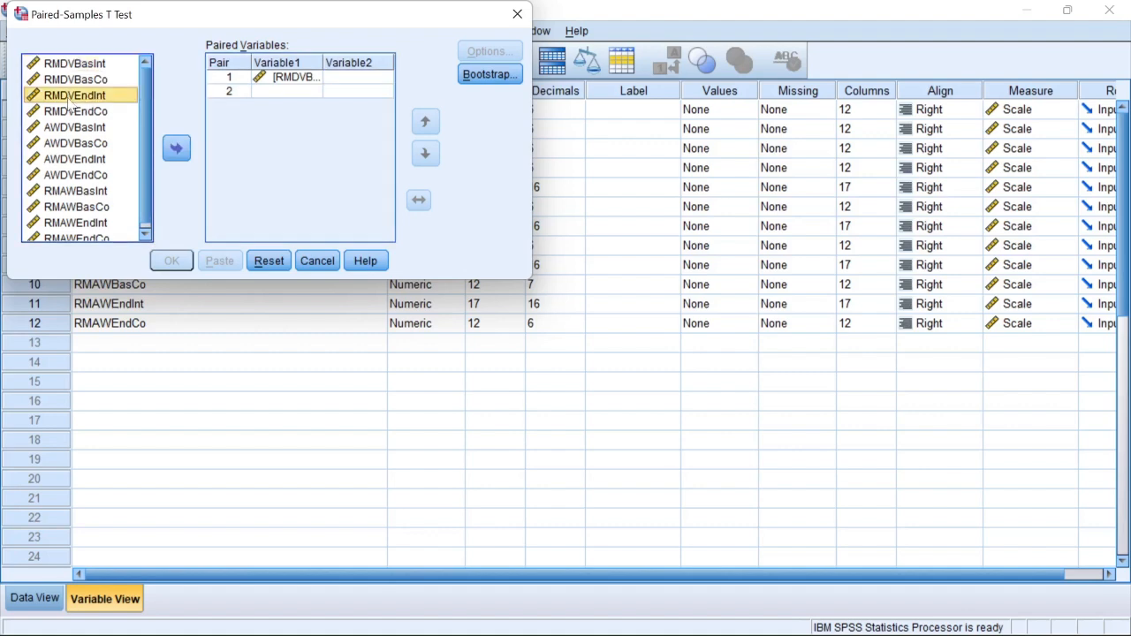
pyautogui.click(176, 149)
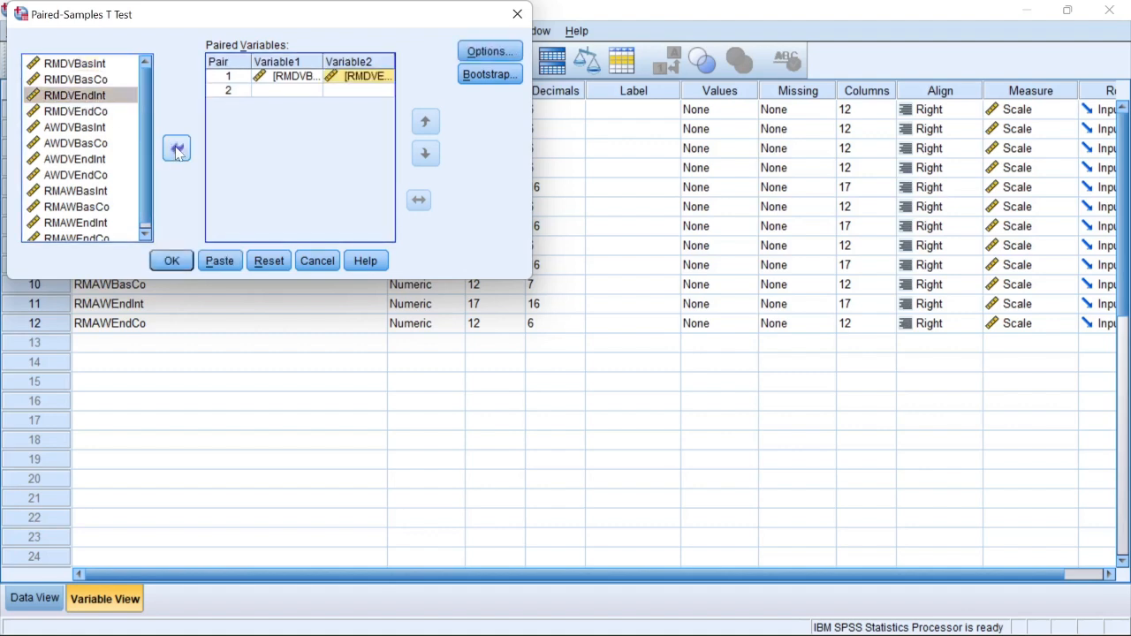
pyautogui.click(77, 81)
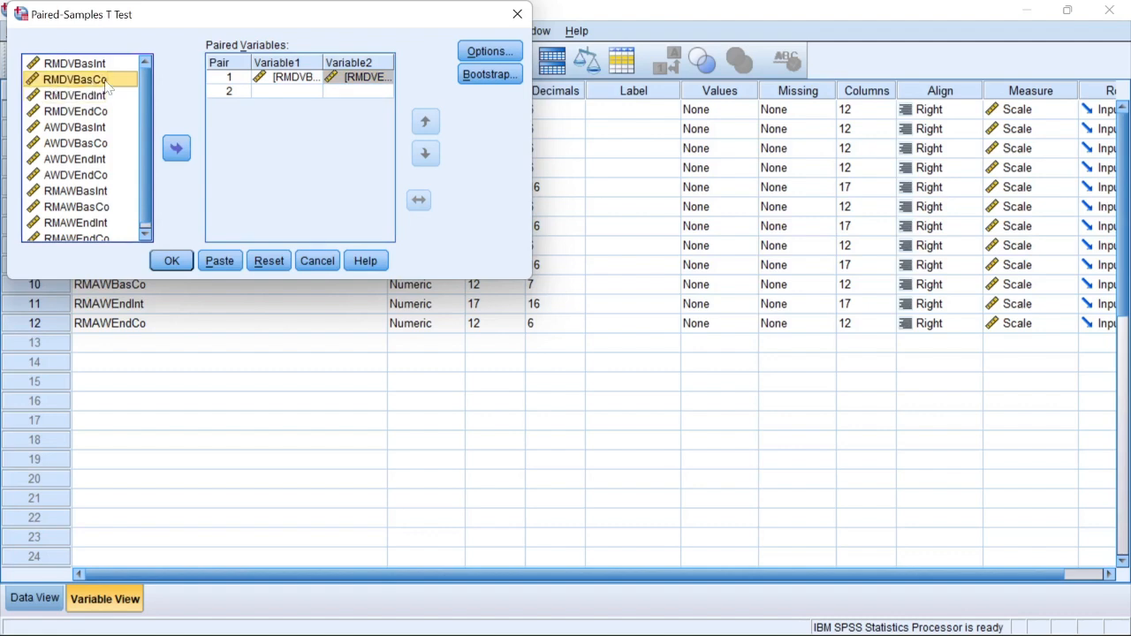
pyautogui.click(176, 149)
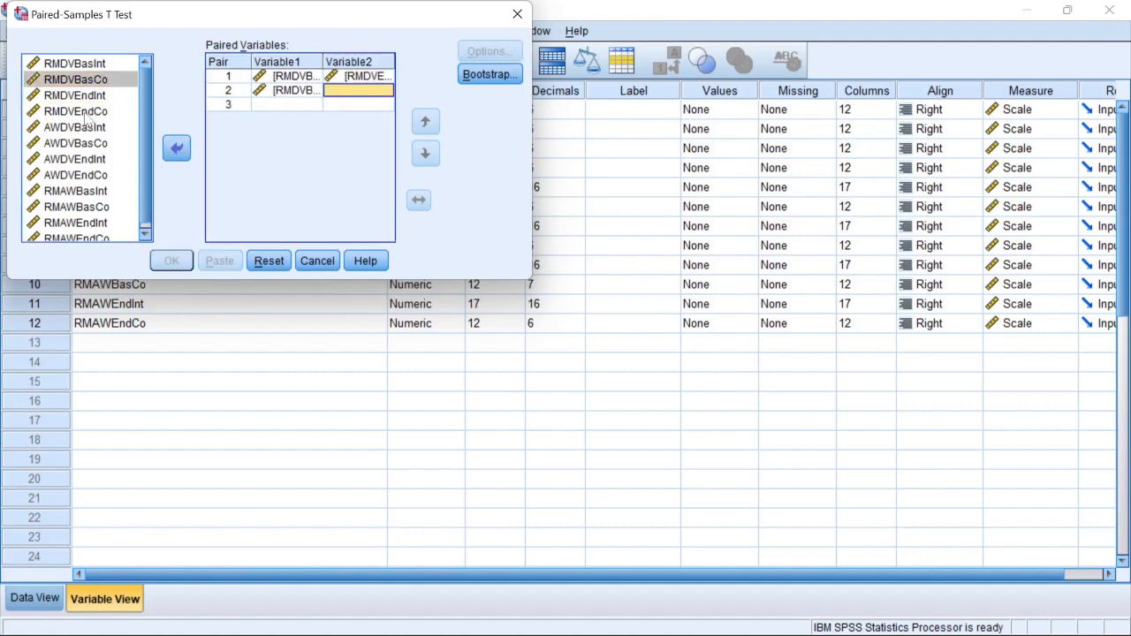
pyautogui.click(85, 113)
pyautogui.click(176, 148)
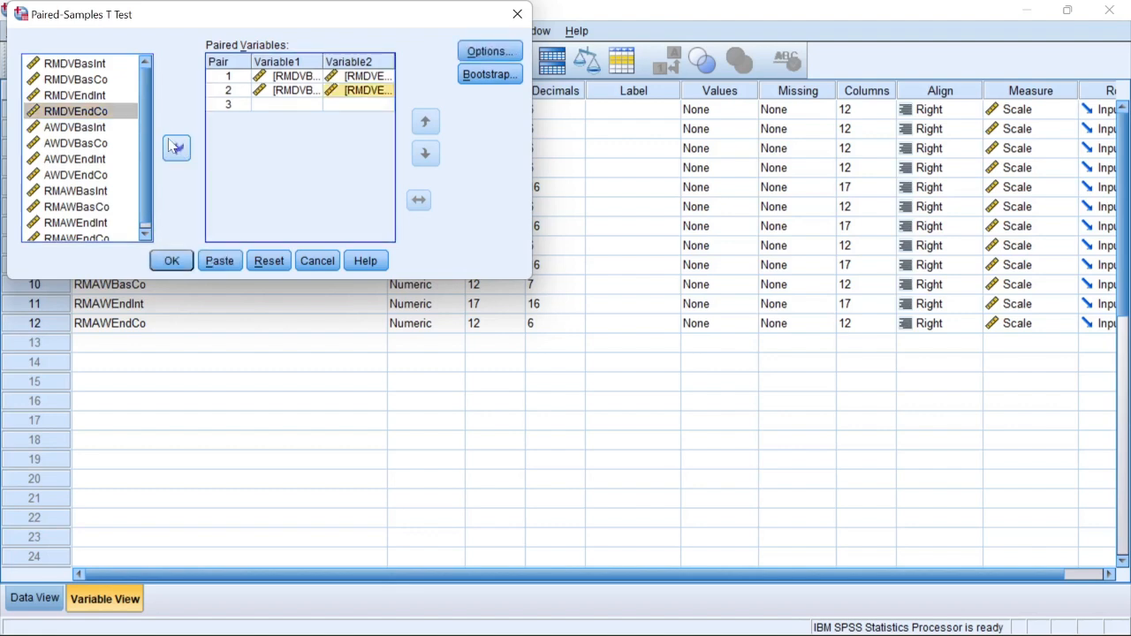
pyautogui.click(291, 93)
pyautogui.click(179, 141)
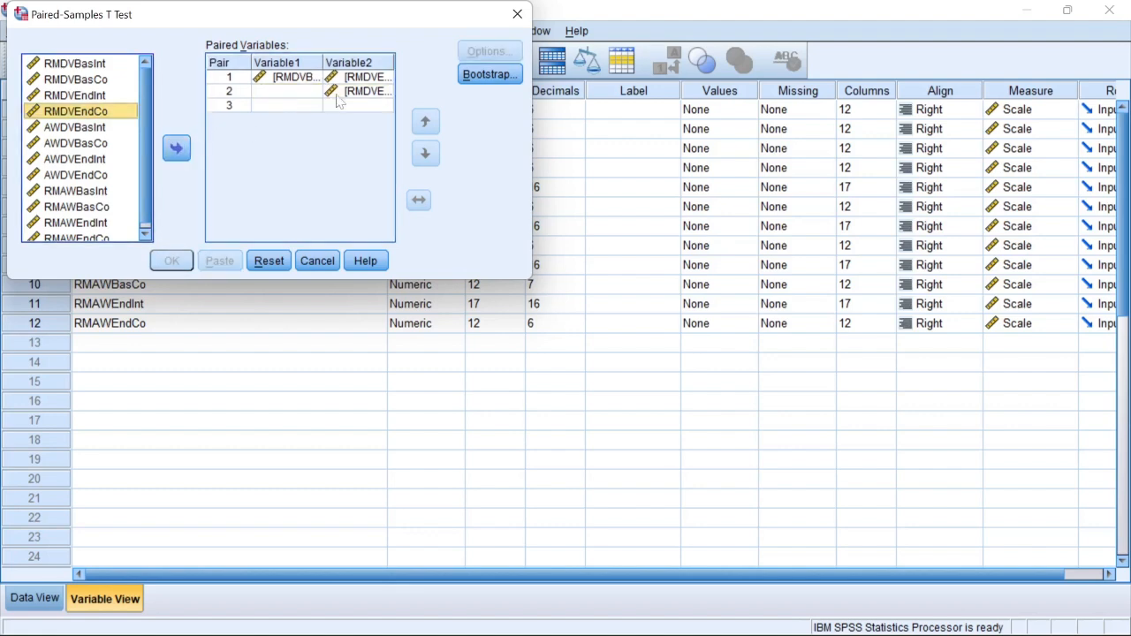
pyautogui.click(345, 92)
pyautogui.click(176, 148)
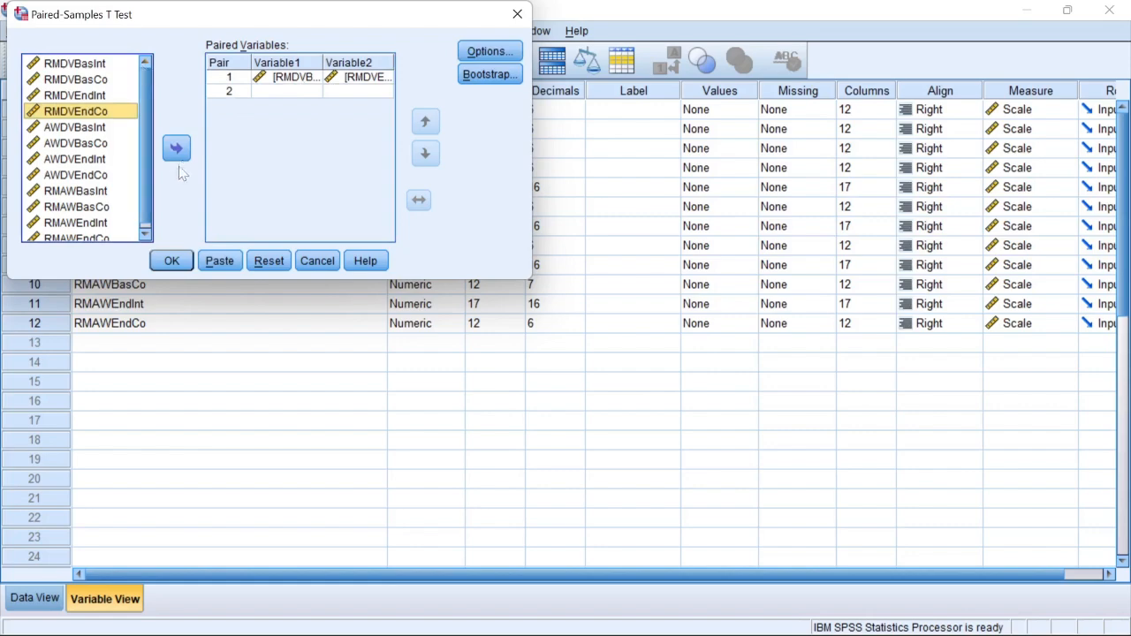
# Run the paired-samples t-test on the RMDVBasInt and RMDVEndInt pair and show its output full screen.
pyautogui.click(172, 261)
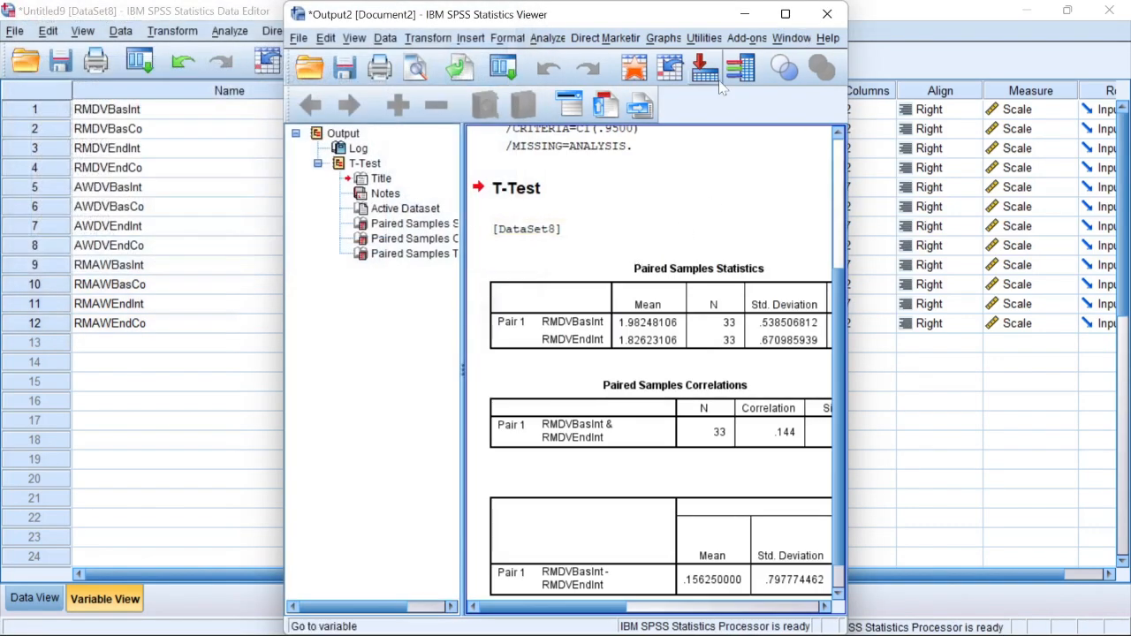
pyautogui.press('super+Right')
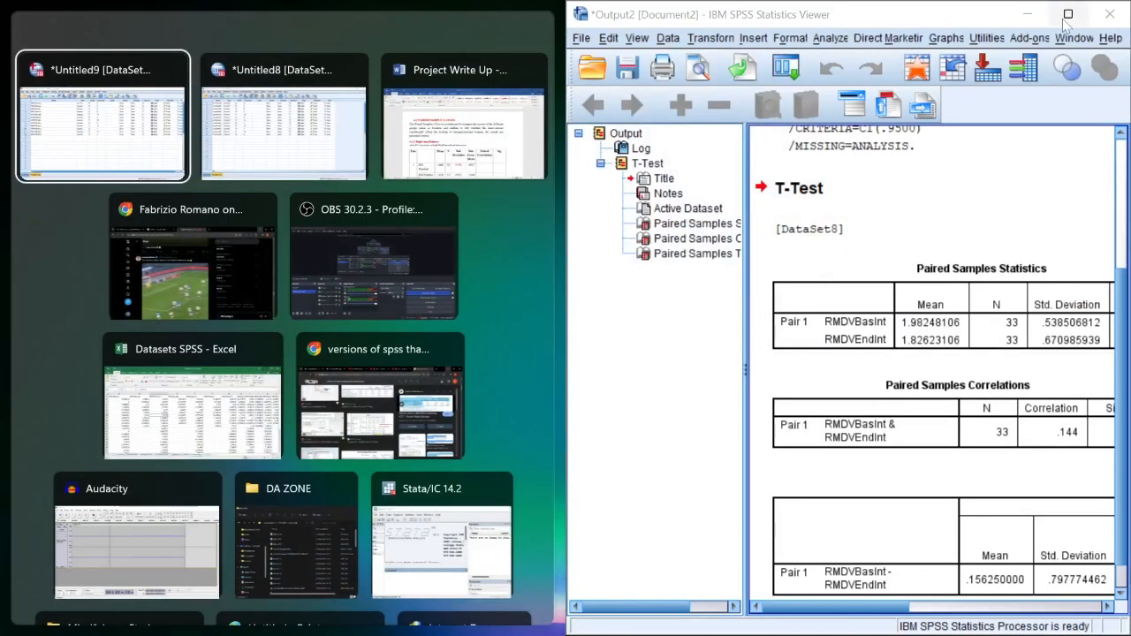
pyautogui.click(1067, 15)
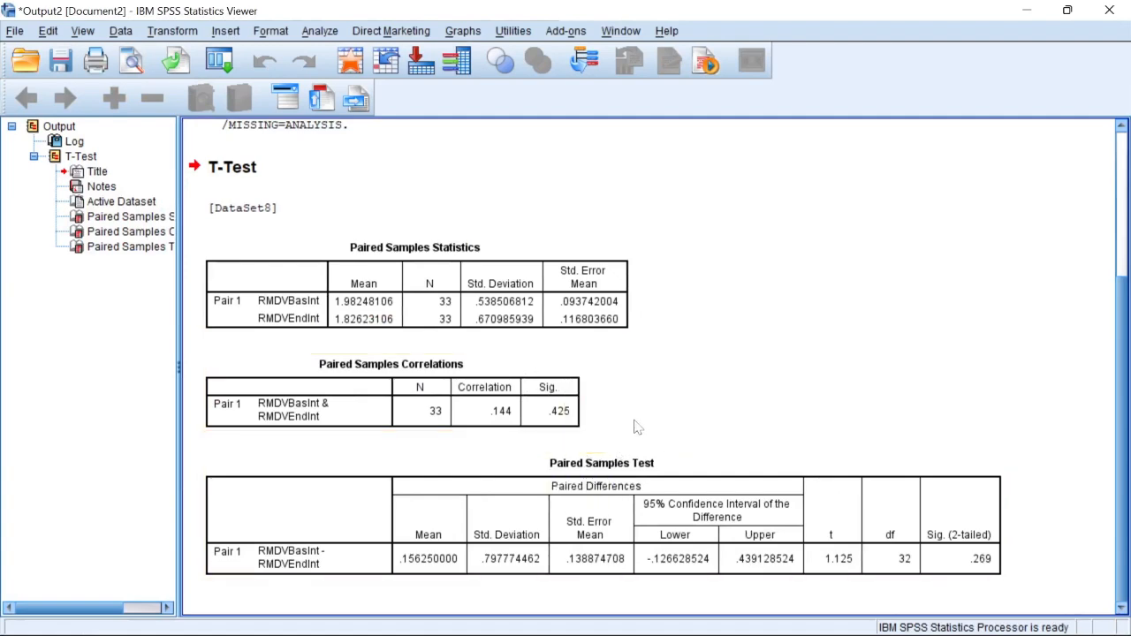
# Place the t-test output side by side with the Project Write Up document in Word and shrink the output's outline pane.
pyautogui.press('super+Right')
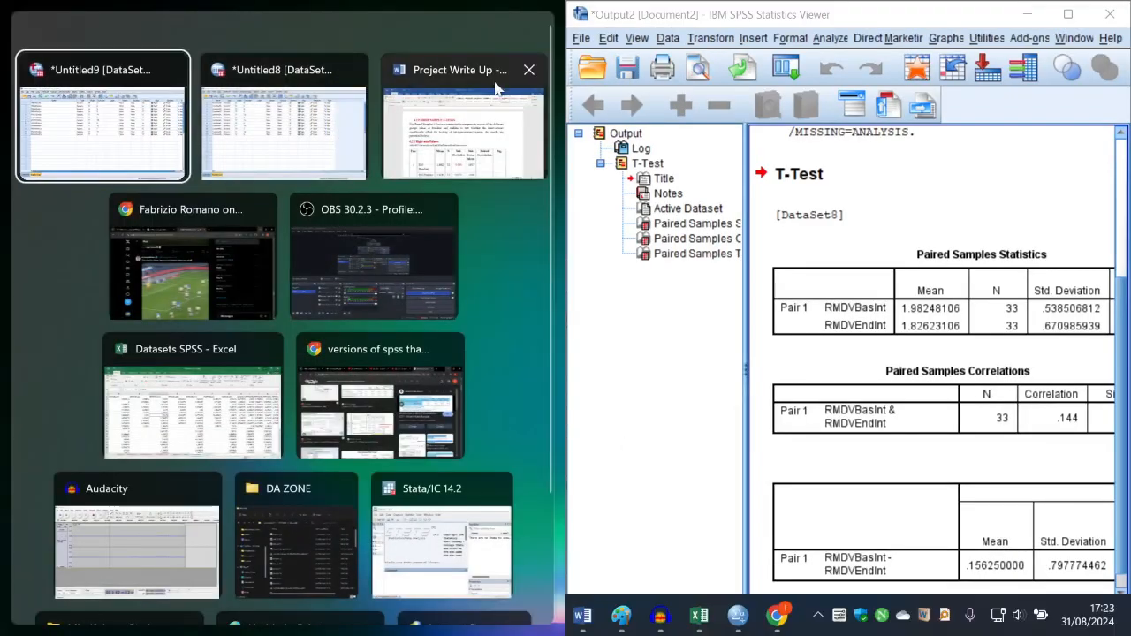
pyautogui.click(496, 88)
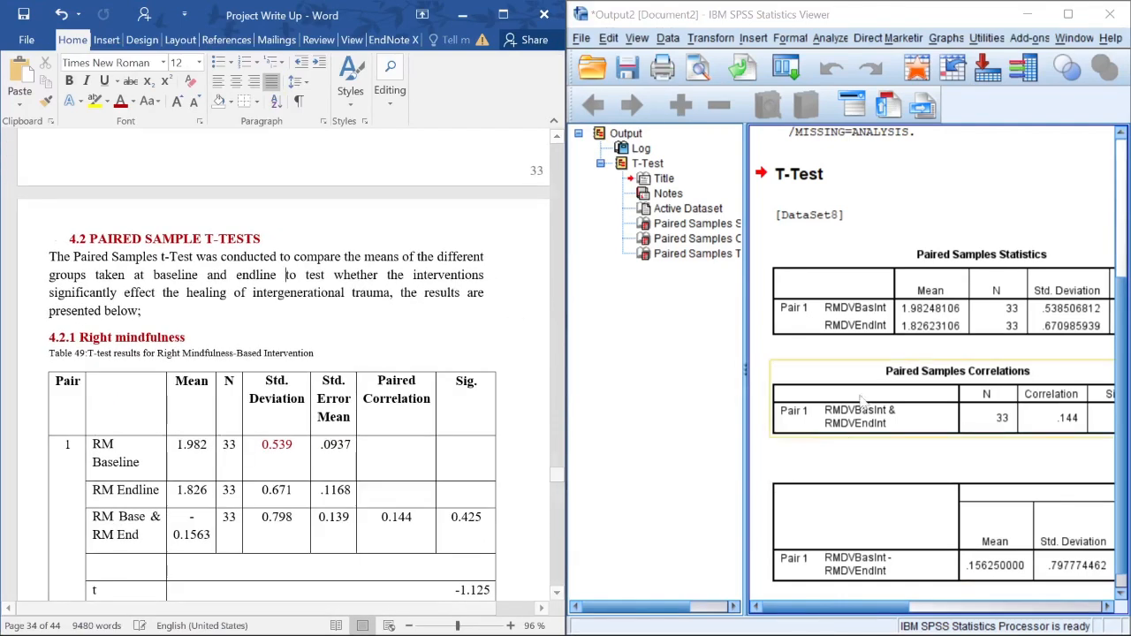
pyautogui.click(745, 371)
pyautogui.moveTo(745, 371); pyautogui.dragTo(604, 371)
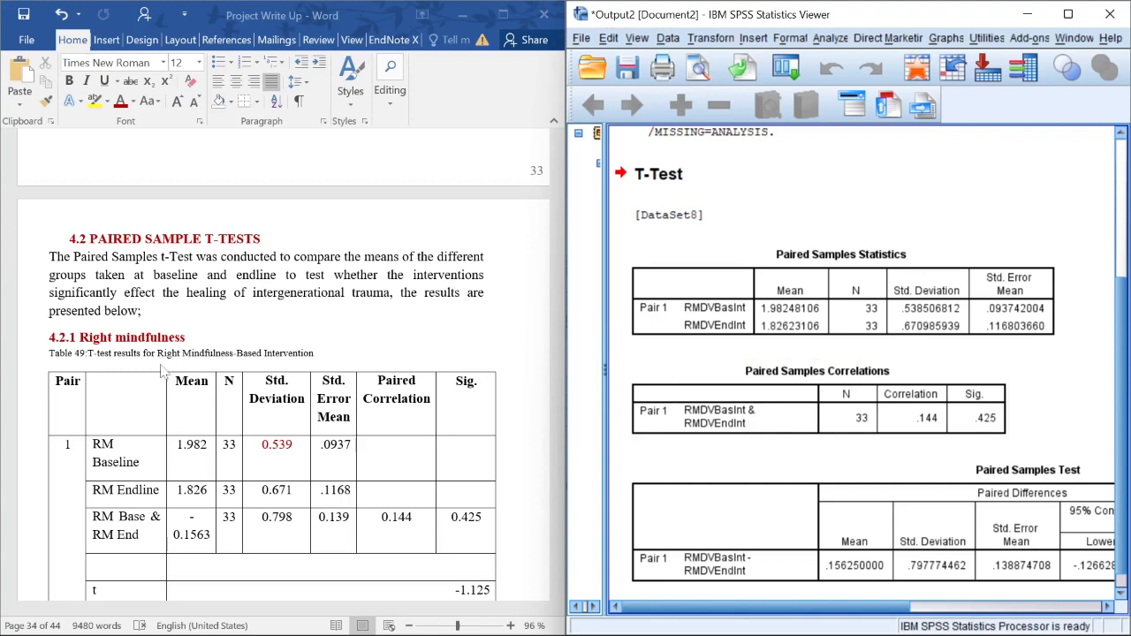
# Compare the RM Baseline, RM Endline and RM Base & RM End means in Table 49 with the t-test output.
pyautogui.click(141, 463)
pyautogui.moveTo(139, 463); pyautogui.dragTo(93, 445)
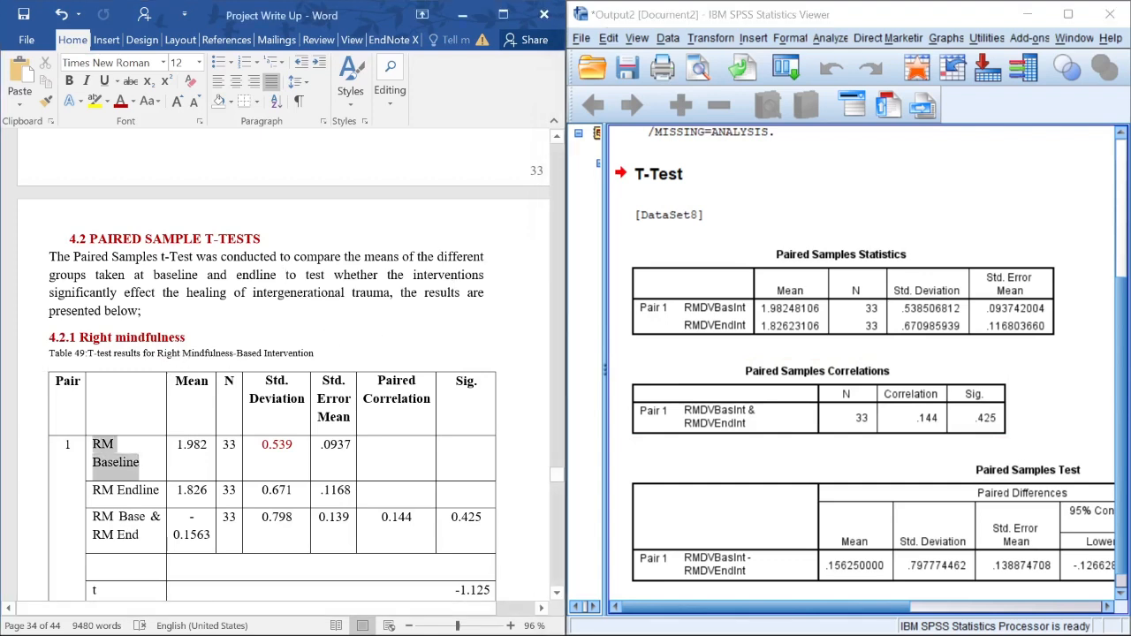
pyautogui.click(205, 459)
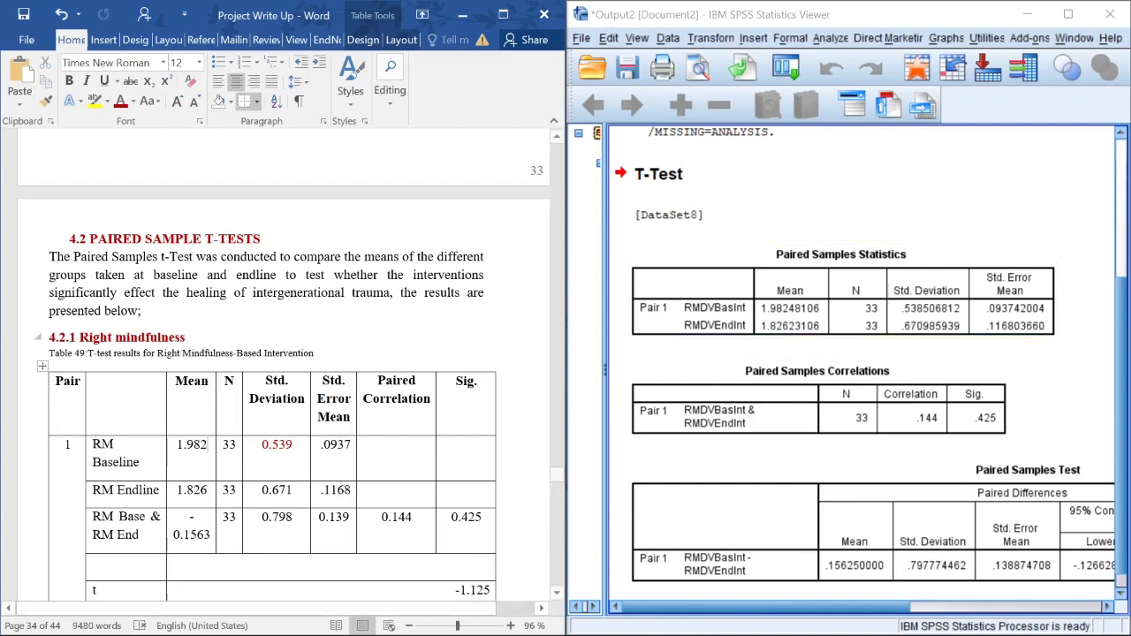
pyautogui.moveTo(183, 491); pyautogui.dragTo(201, 492)
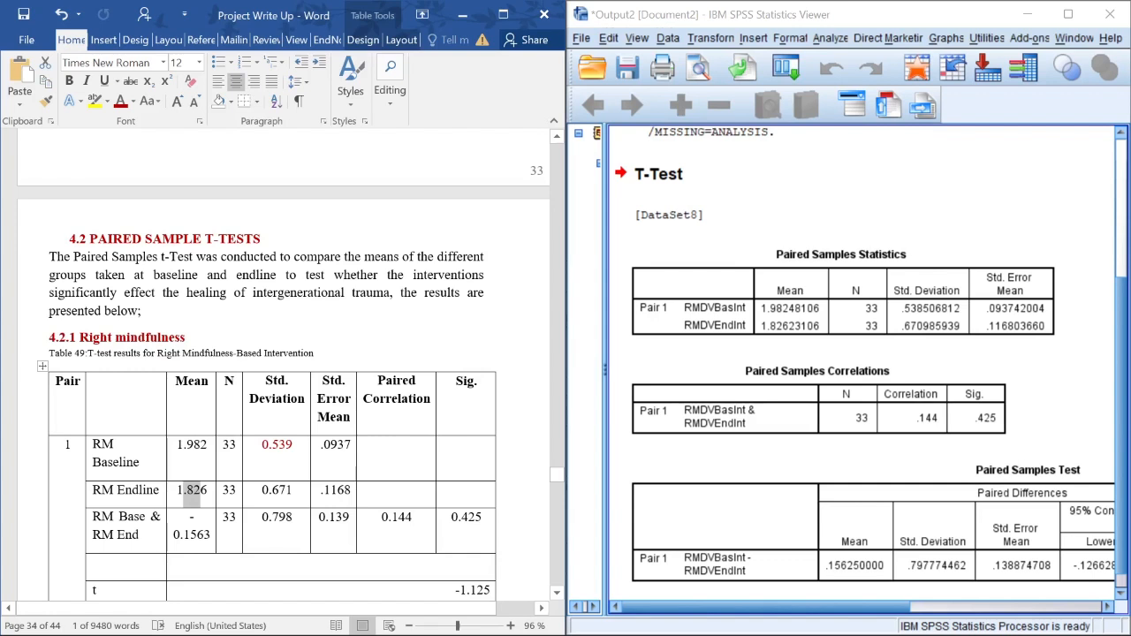
pyautogui.moveTo(94, 517); pyautogui.dragTo(199, 535)
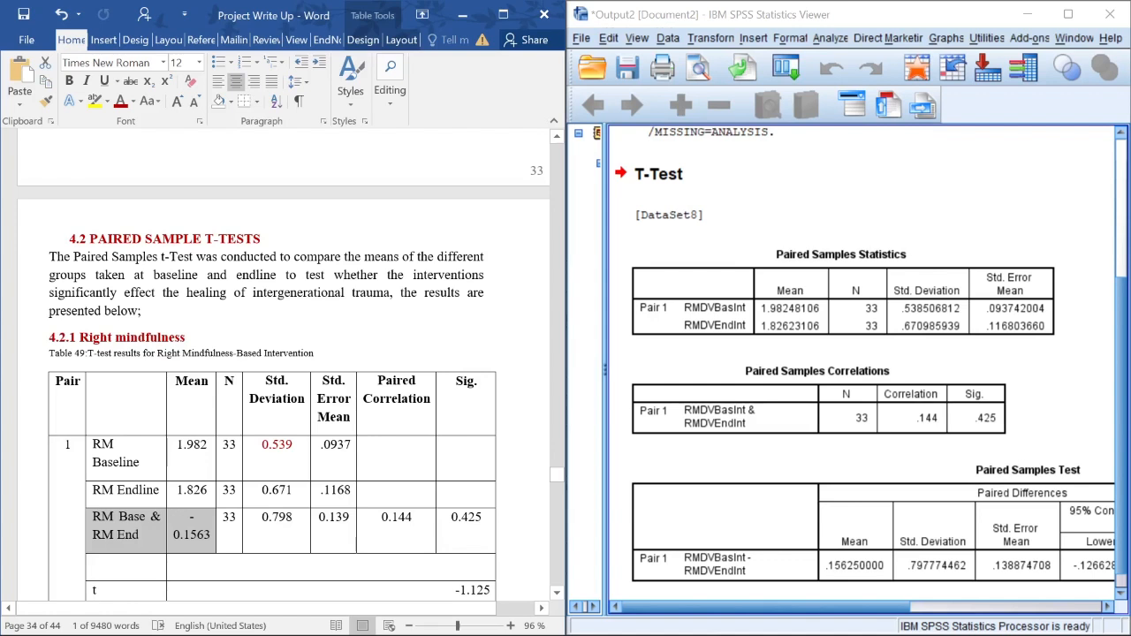
# Check the Paired Samples Test mean difference against Table 49 and the order in which the two variables are subtracted.
pyautogui.scroll(-1, 778, 592)
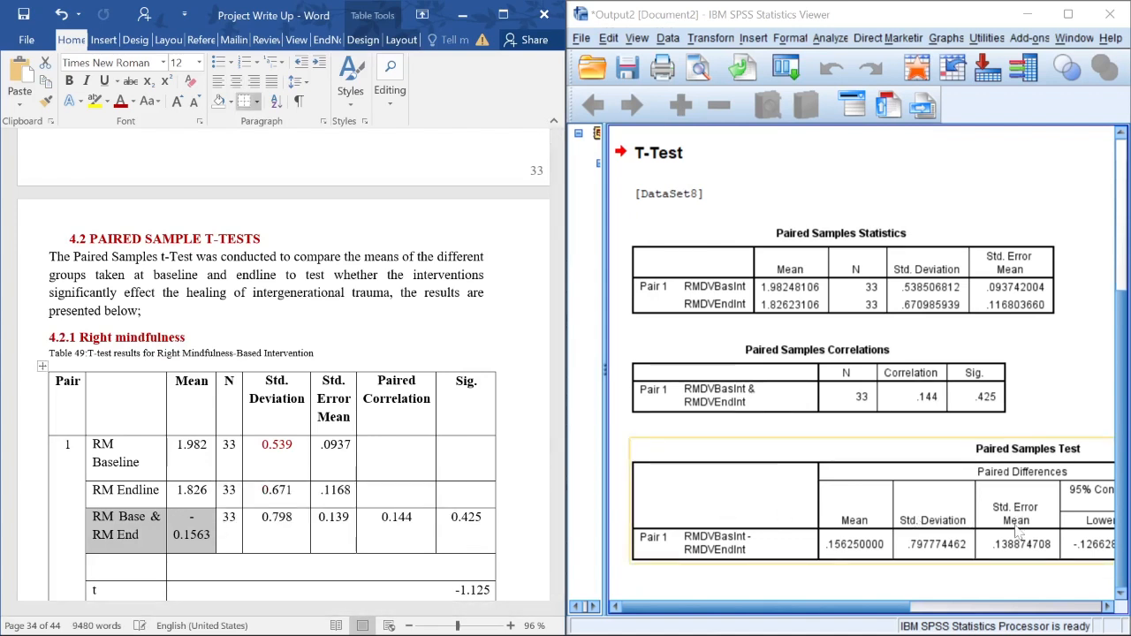
pyautogui.moveTo(773, 608); pyautogui.dragTo(814, 606)
pyautogui.click(782, 561)
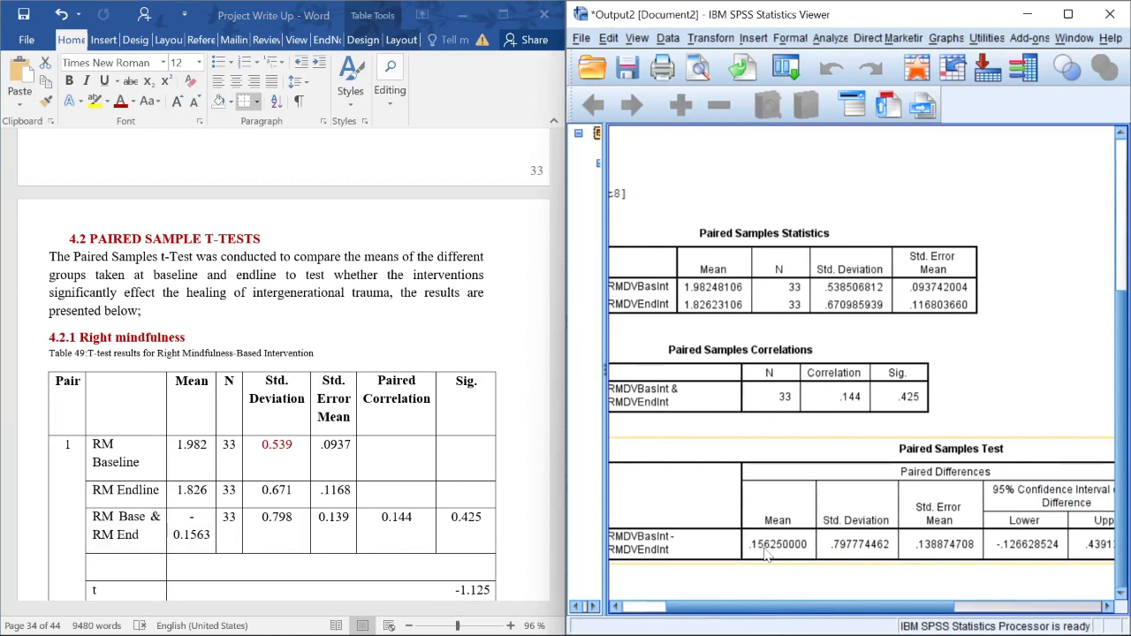
pyautogui.click(179, 534)
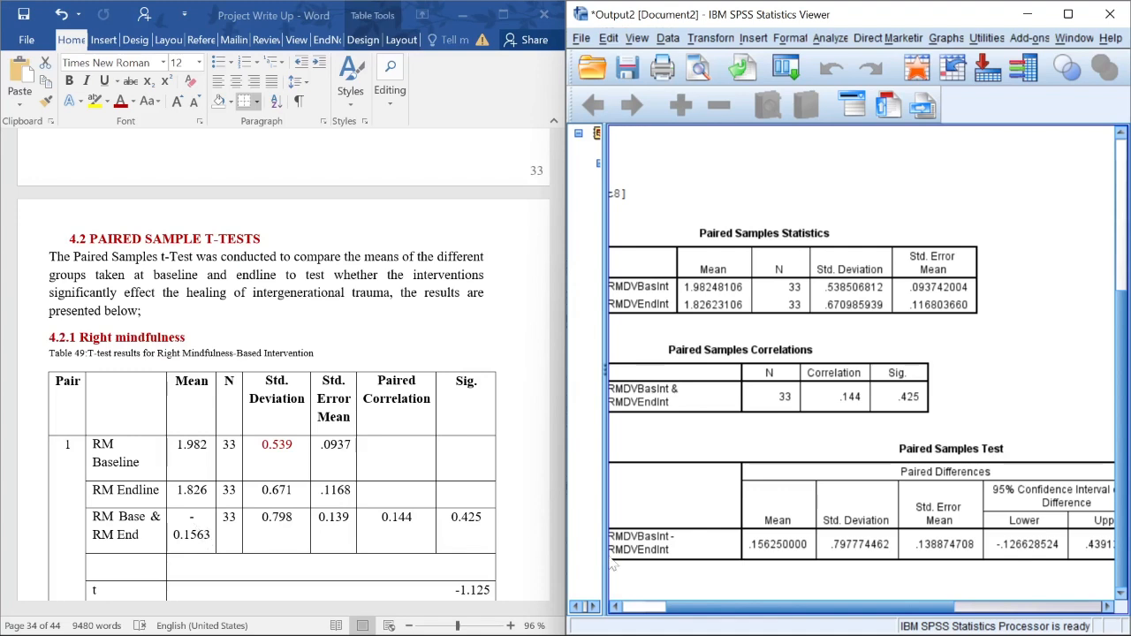
pyautogui.moveTo(682, 609); pyautogui.dragTo(574, 604)
pyautogui.click(703, 401)
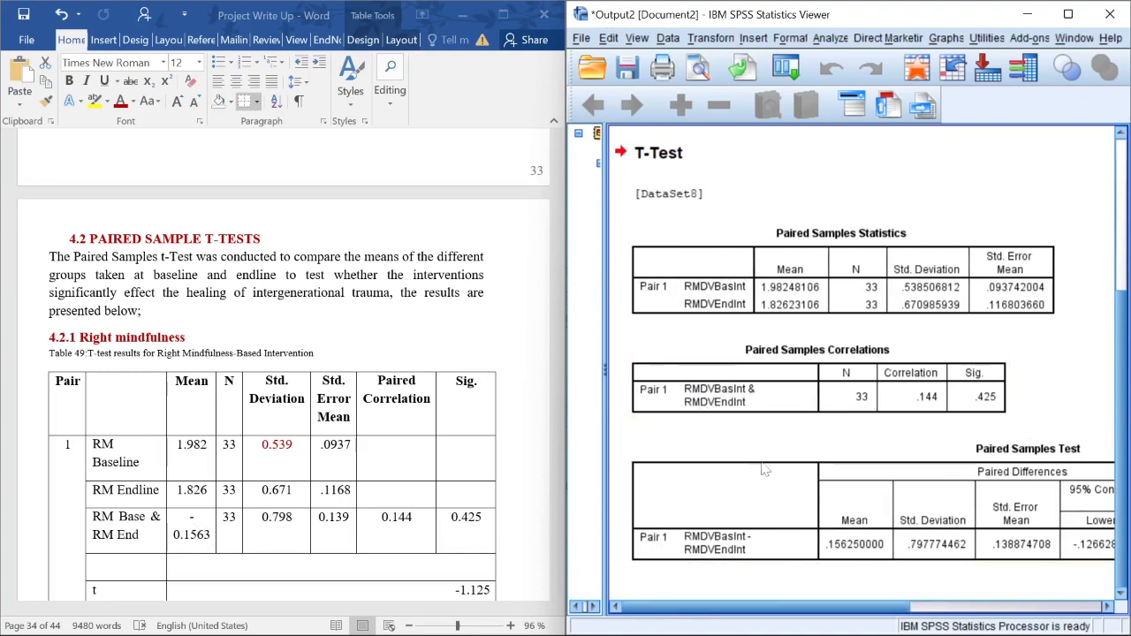
pyautogui.click(717, 553)
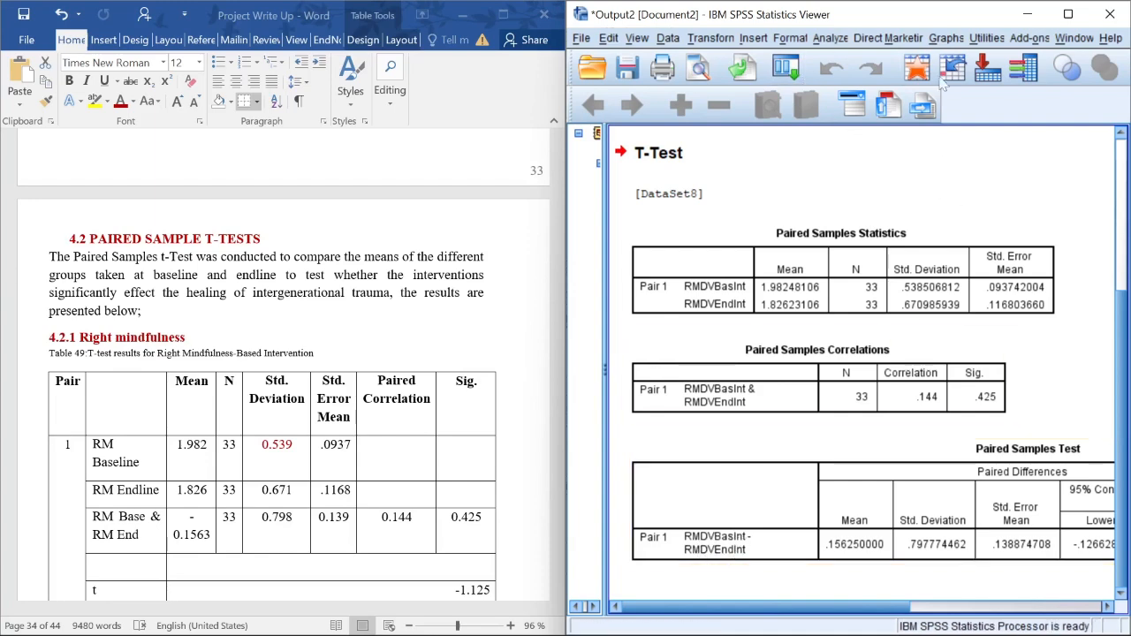
# Reopen the Paired-Samples T Test setup and remove both variables of the RMDVBasInt and RMDVEndInt pair.
pyautogui.click(831, 38)
pyautogui.click(832, 40)
pyautogui.click(831, 38)
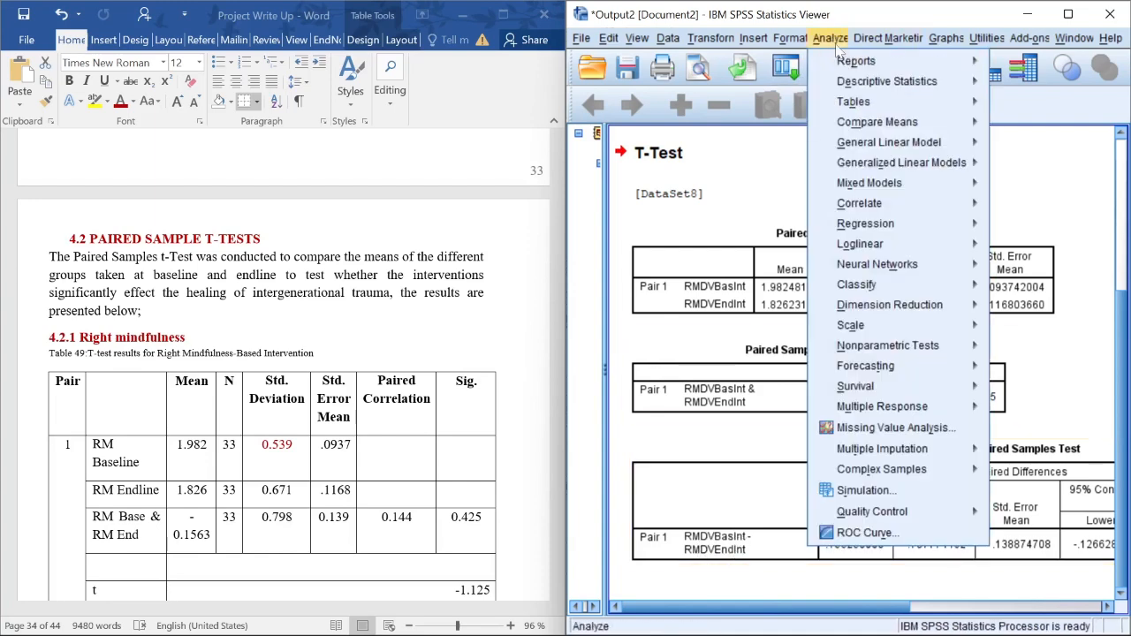
pyautogui.moveTo(883, 144)
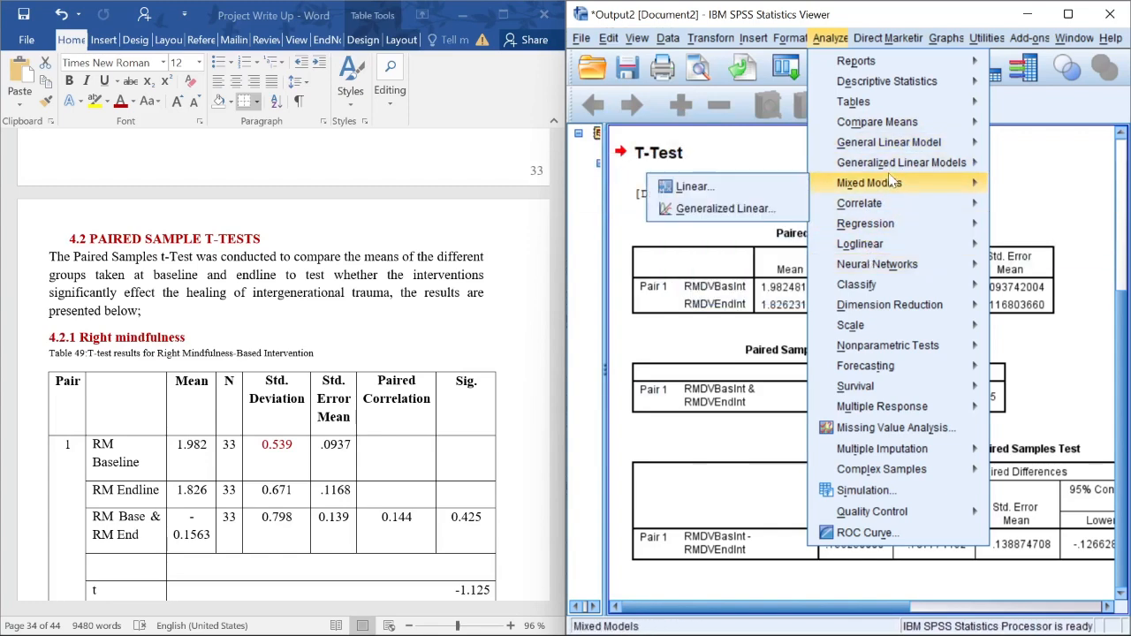
pyautogui.moveTo(888, 168)
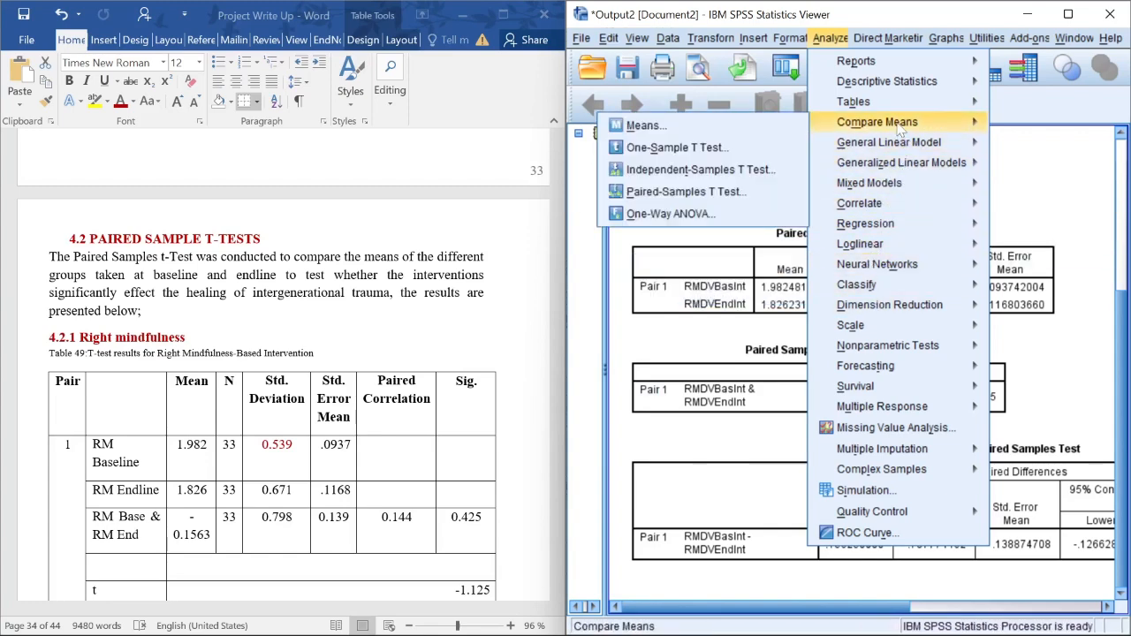
pyautogui.click(638, 192)
pyautogui.click(289, 78)
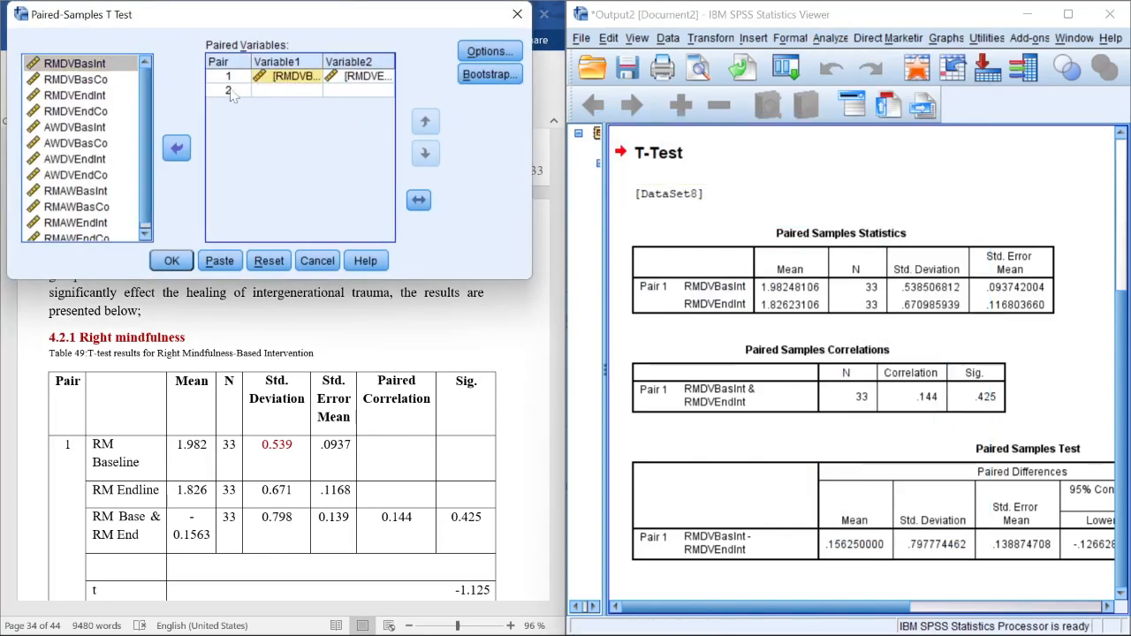
pyautogui.click(176, 148)
pyautogui.click(177, 149)
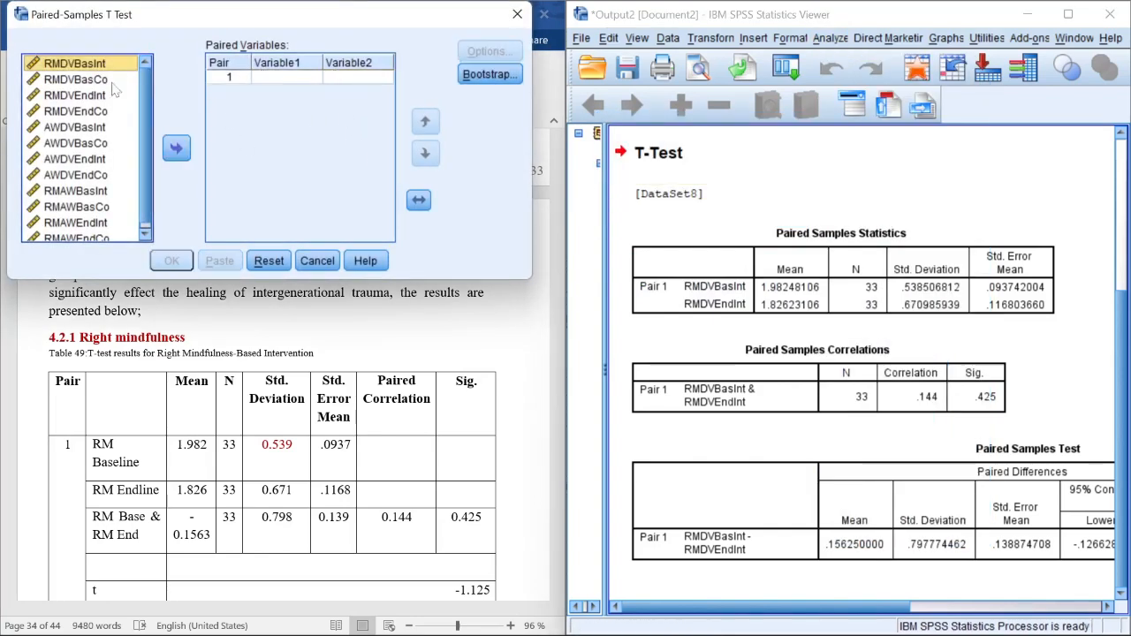
# Pair RMDVEndInt as the first variable with RMDVBasInt as the second and run the paired-samples t-test.
pyautogui.click(111, 84)
pyautogui.click(82, 98)
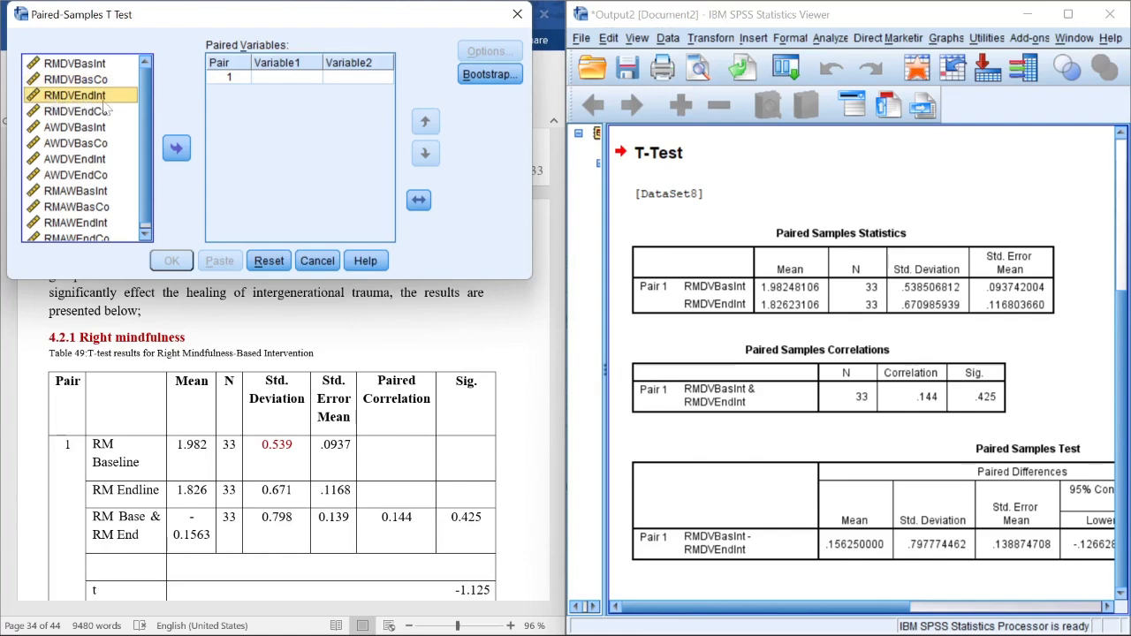
pyautogui.click(179, 150)
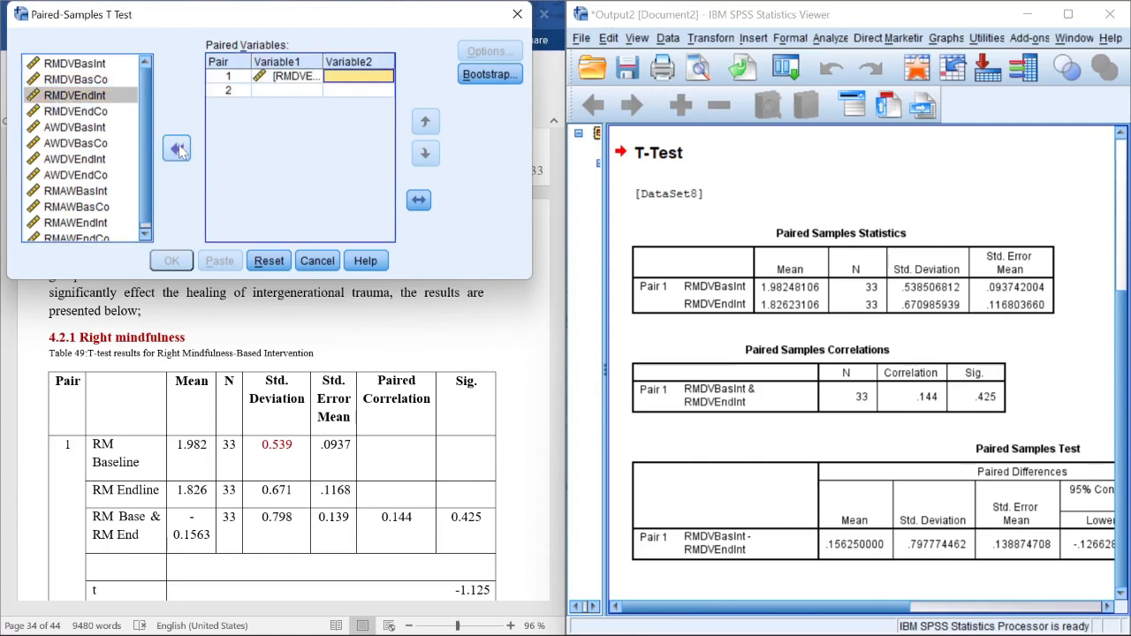
pyautogui.doubleClick(75, 66)
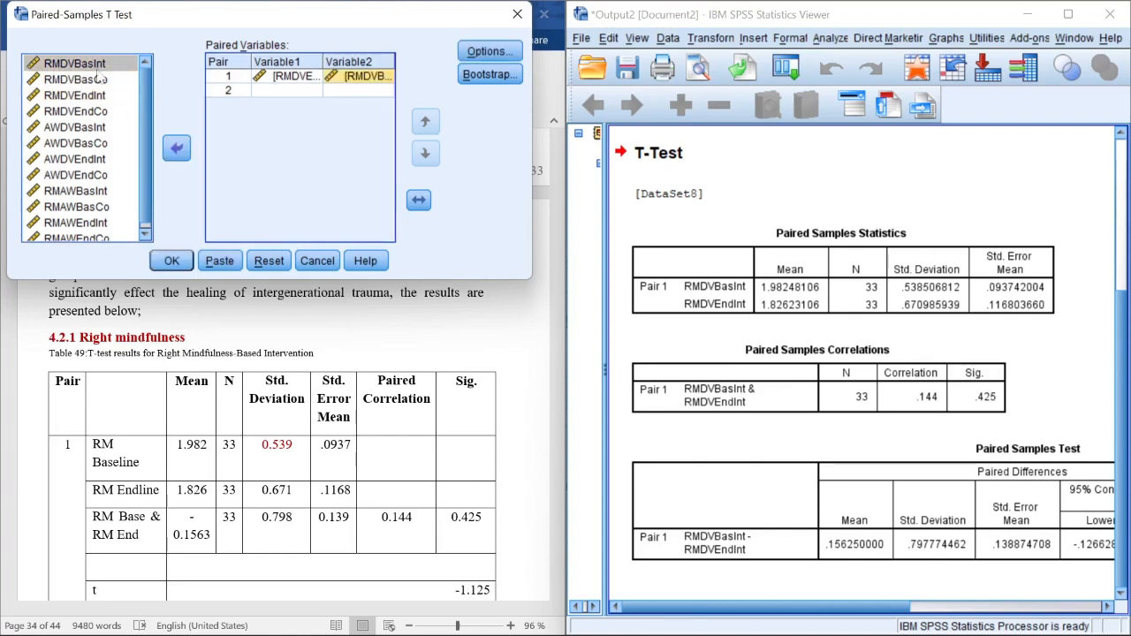
pyautogui.click(171, 260)
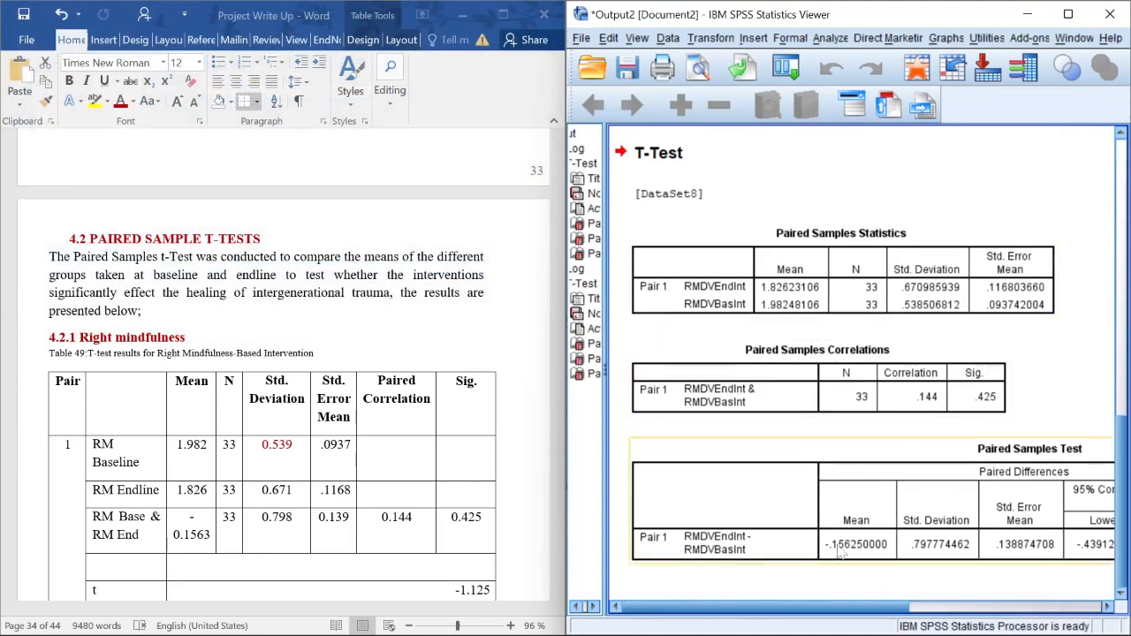
# Compare the RM Base & RM End row of Table 49 with the new output's mean difference, standard deviation, standard error, correlation and Sig.
pyautogui.click(184, 519)
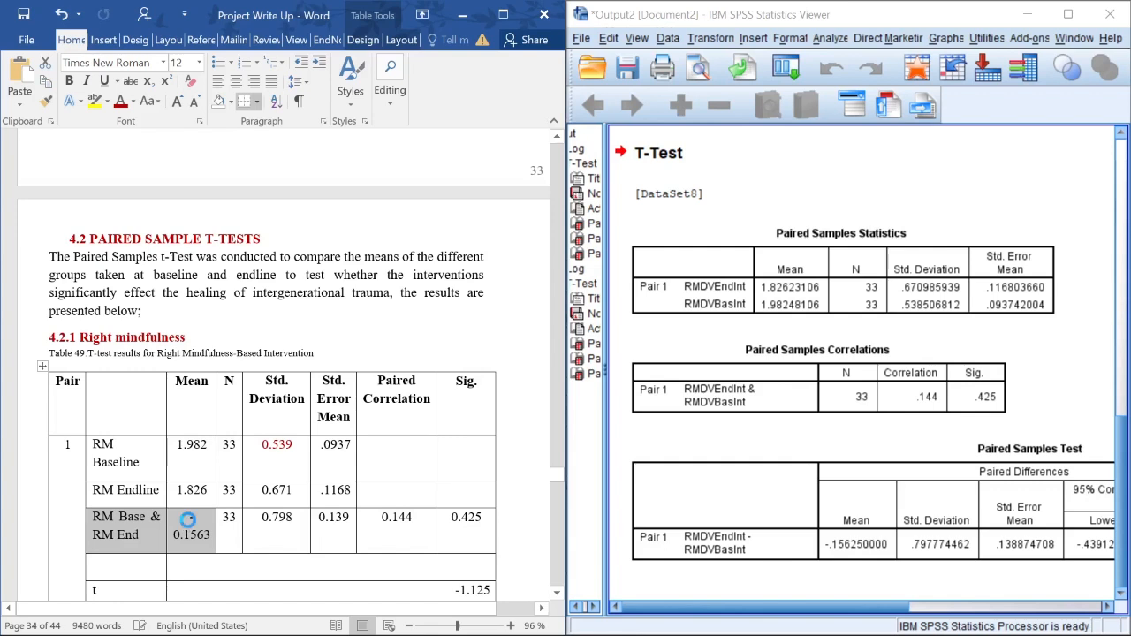
pyautogui.doubleClick(266, 517)
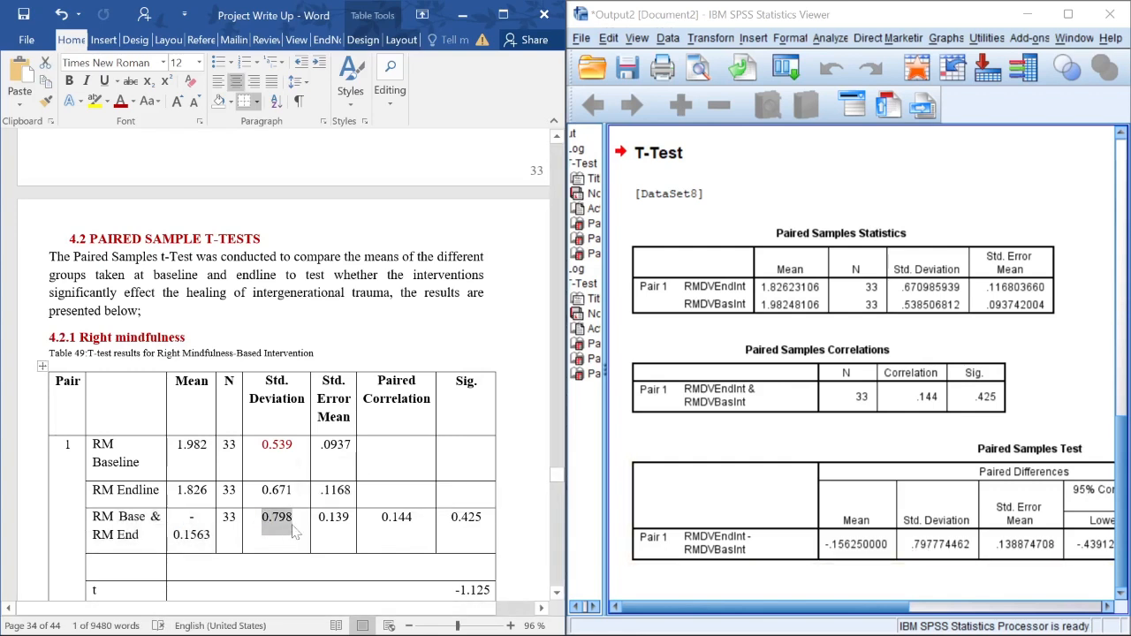
pyautogui.press('Tab')
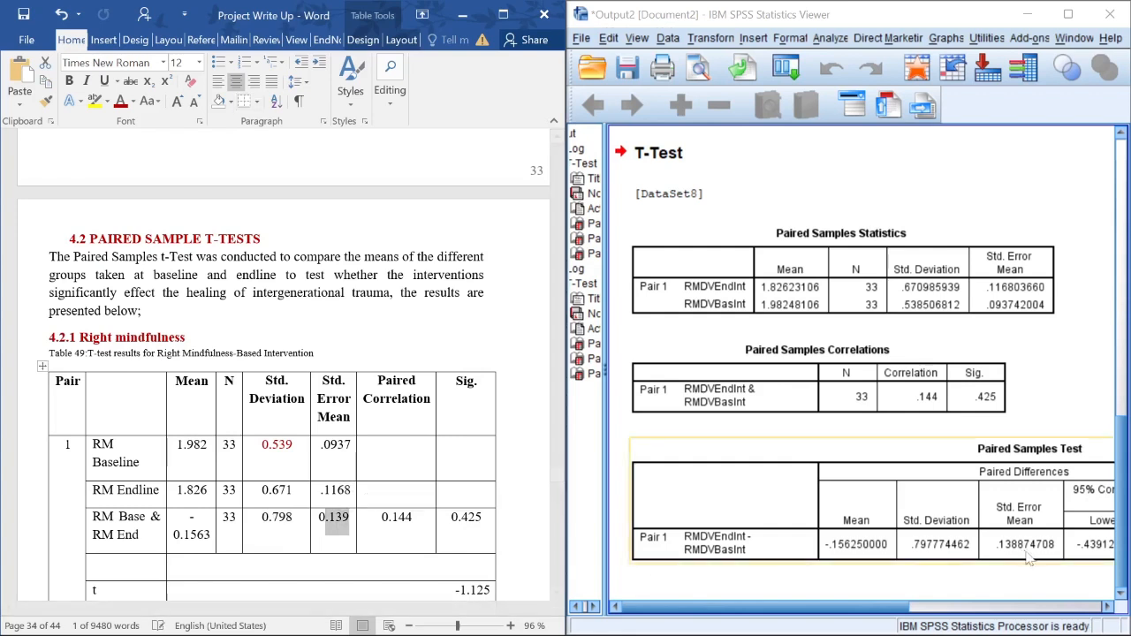
pyautogui.moveTo(734, 608); pyautogui.dragTo(757, 607)
pyautogui.click(758, 369)
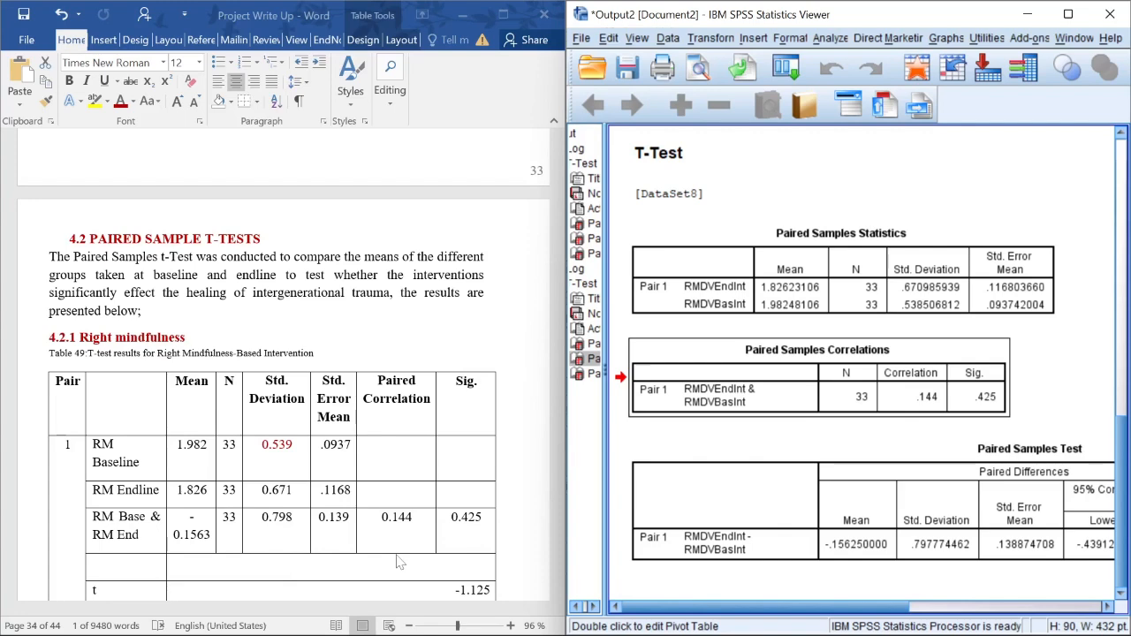
pyautogui.scroll(-4, 394, 525)
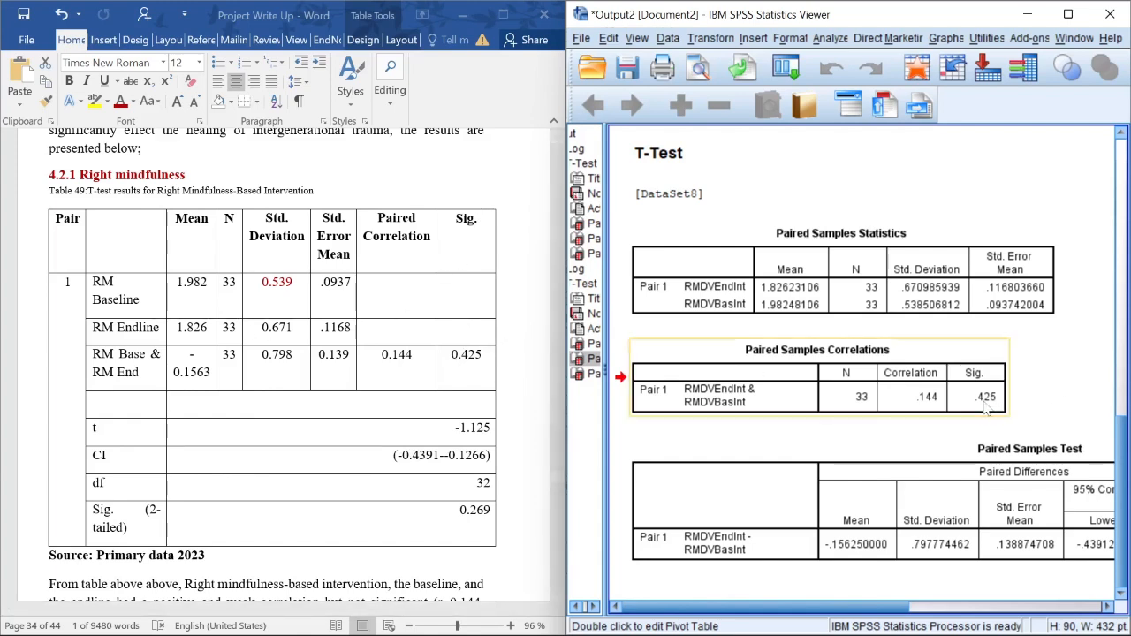
# Examine the rest of the Paired Samples Test table alongside the t, CI, df and Sig. (2-tailed) rows of Table 49.
pyautogui.hscroll(5, 834, 517)
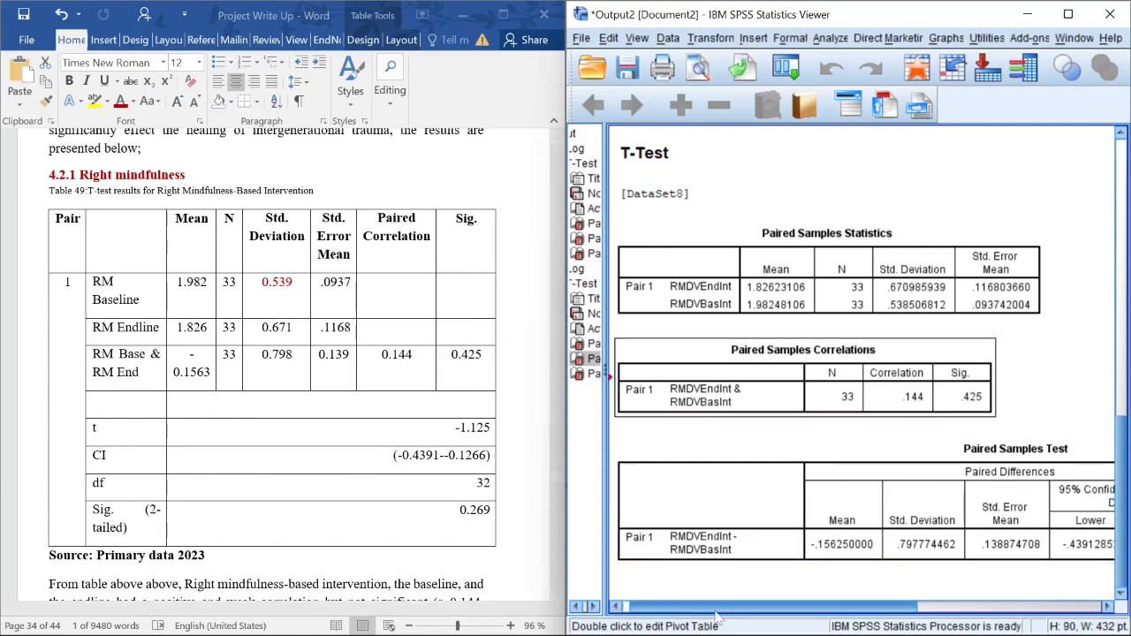
pyautogui.hscroll(-5, 834, 517)
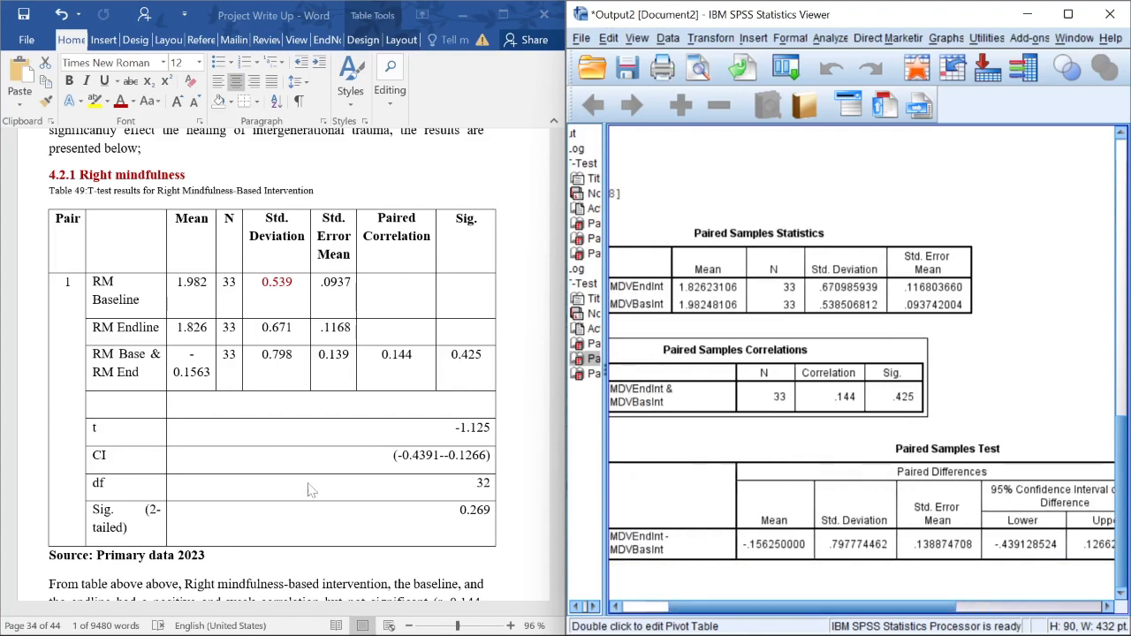
pyautogui.click(333, 364)
pyautogui.moveTo(96, 428); pyautogui.dragTo(473, 527)
pyautogui.click(853, 607)
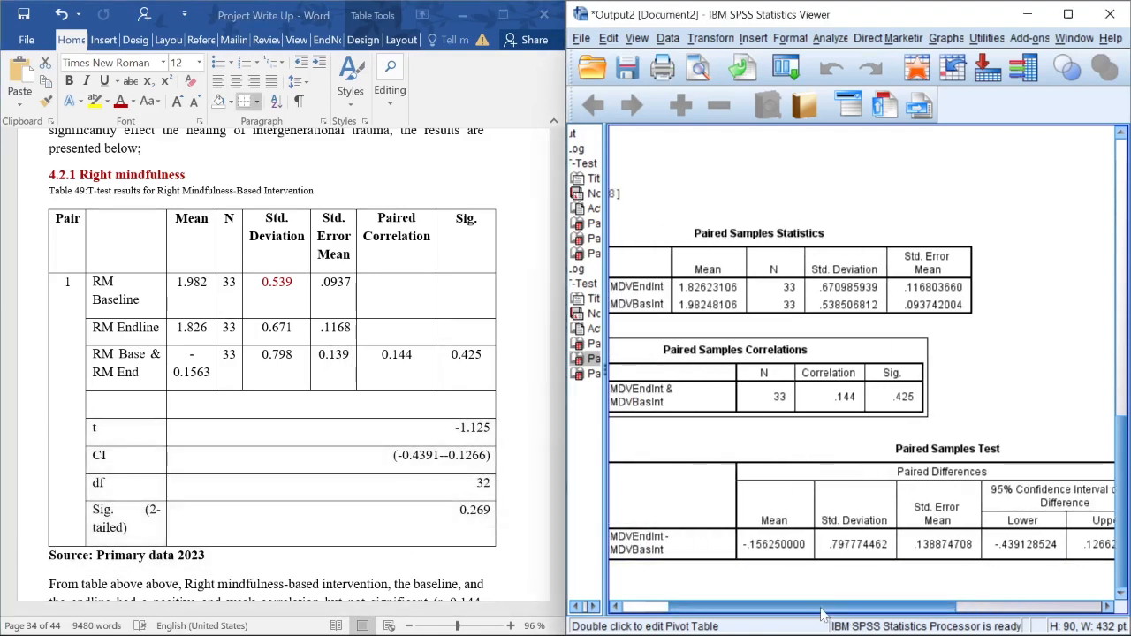
pyautogui.moveTo(751, 607); pyautogui.dragTo(875, 618)
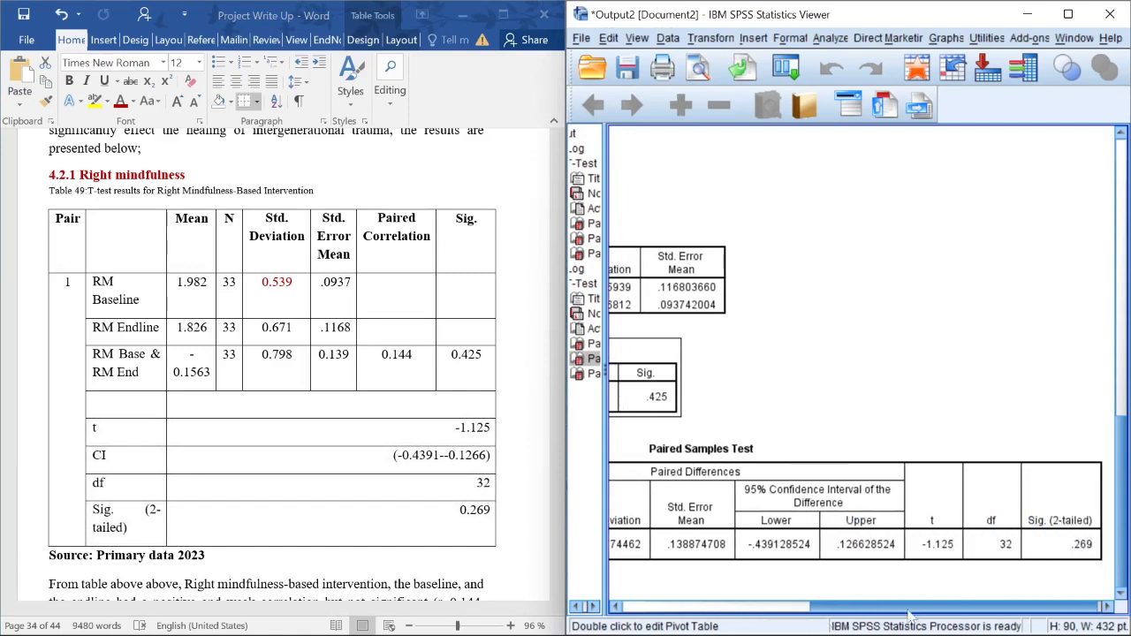
pyautogui.click(947, 552)
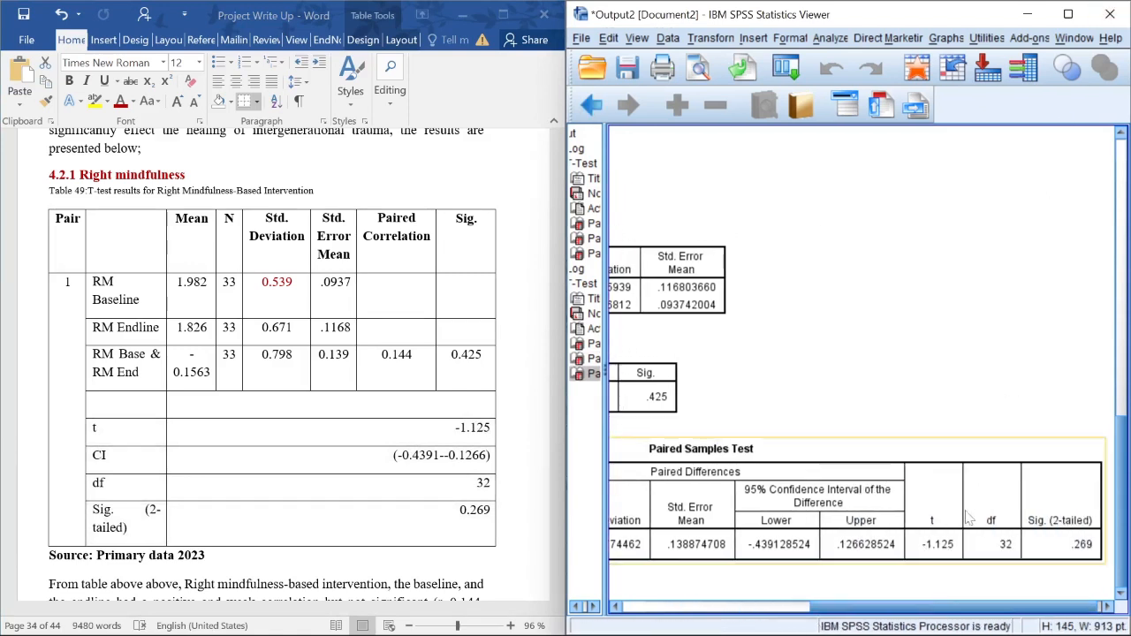
pyautogui.moveTo(478, 525); pyautogui.dragTo(476, 439)
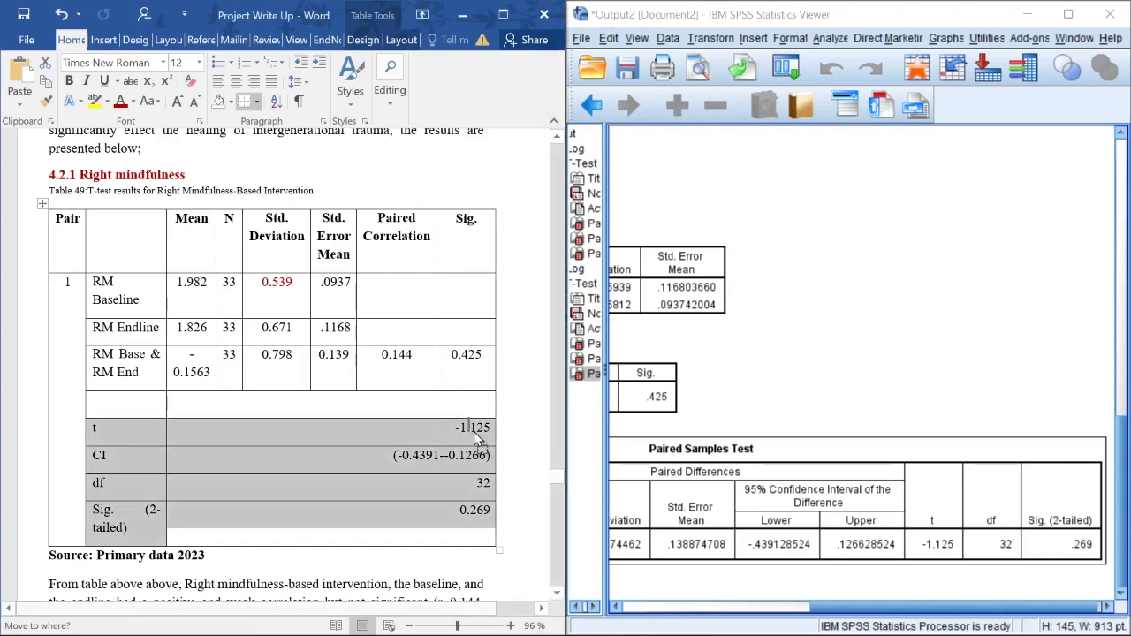
# Check the CI entry in Table 49 against the lower and upper 95% confidence limits in the Paired Samples Test.
pyautogui.click(427, 457)
pyautogui.moveTo(394, 457); pyautogui.dragTo(487, 458)
pyautogui.click(1087, 549)
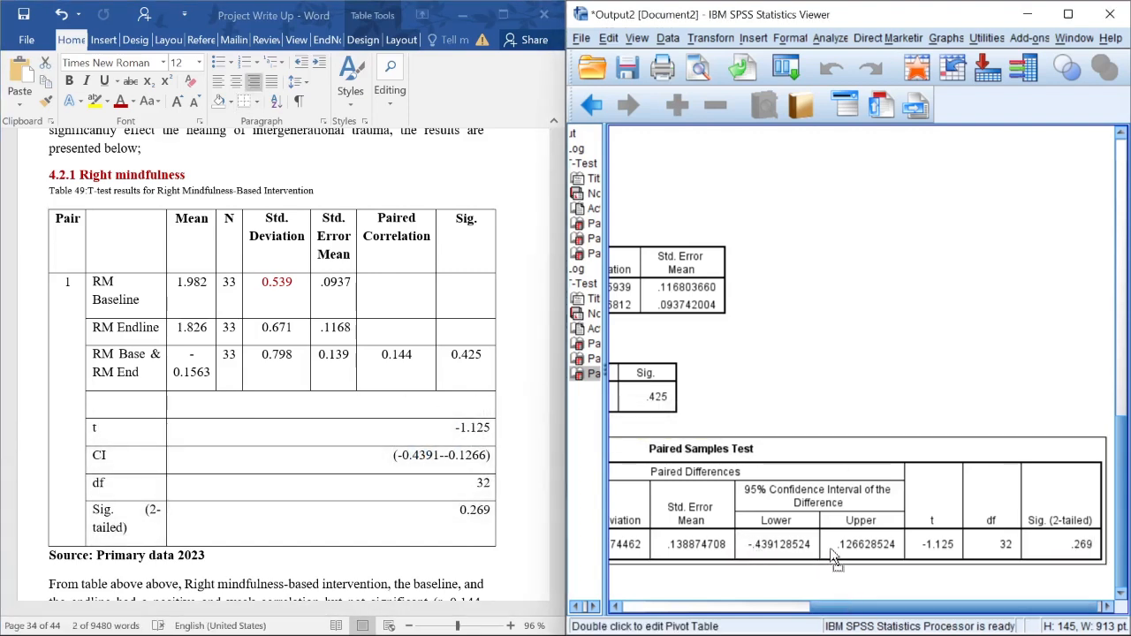
pyautogui.hscroll(-5, 886, 572)
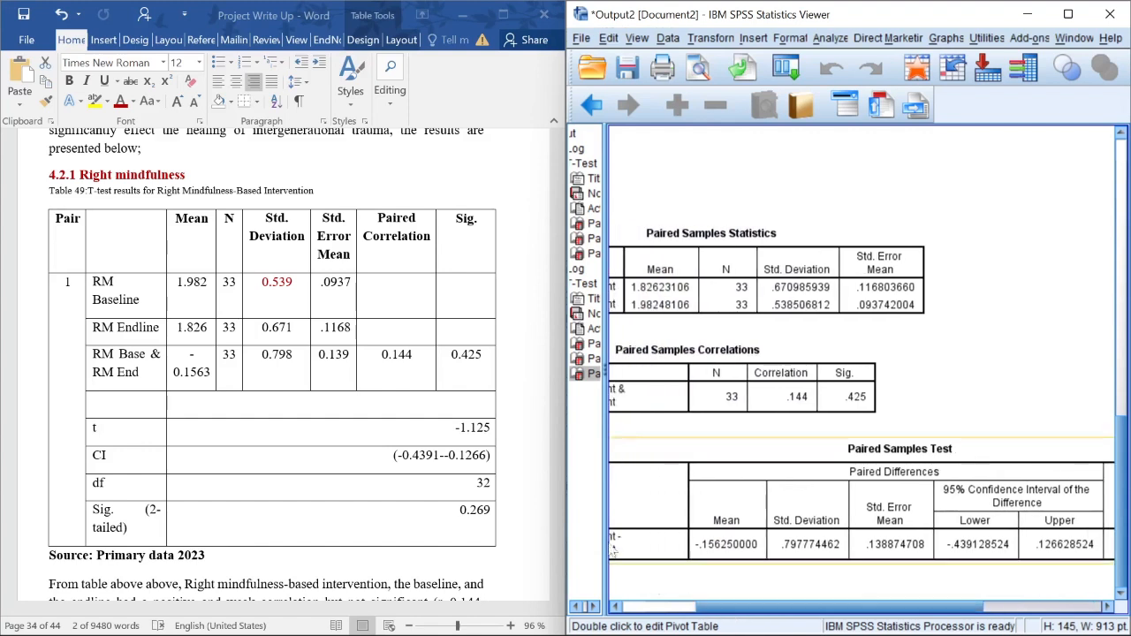
pyautogui.click(500, 483)
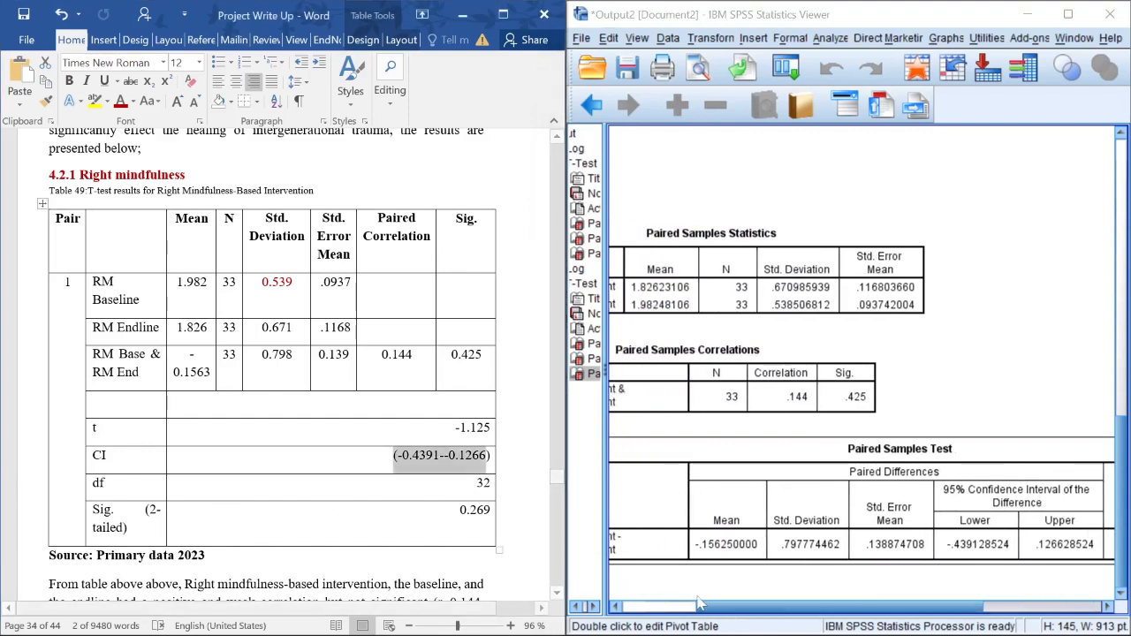
pyautogui.moveTo(714, 611); pyautogui.dragTo(916, 616)
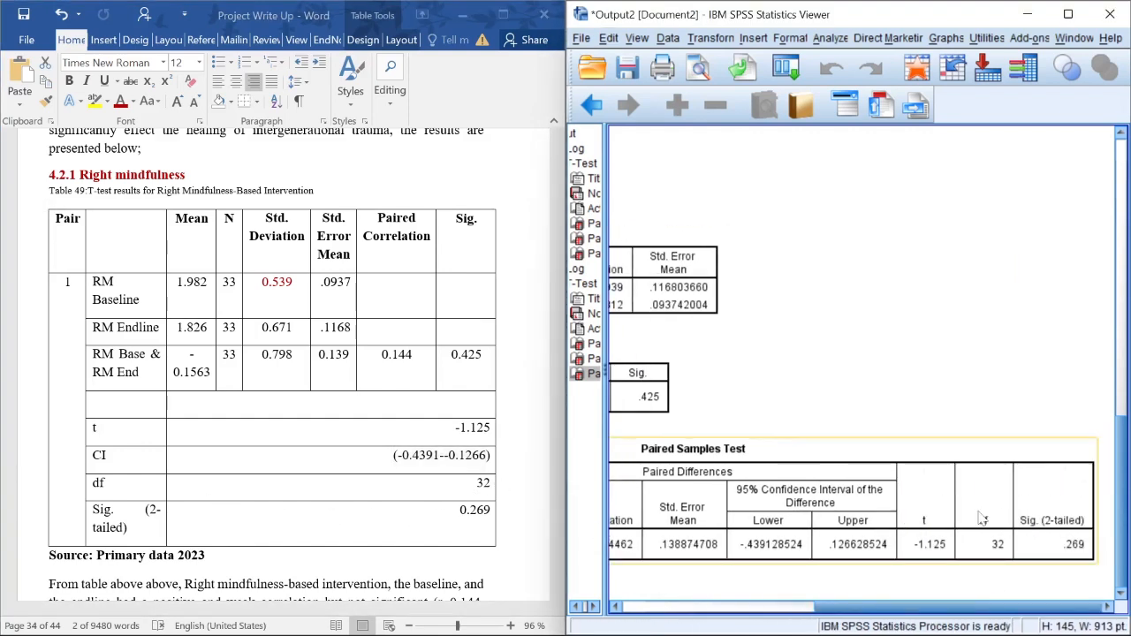
# Compare the Sig. (2-tailed) entry of Table 49 with the one in the Paired Samples Test.
pyautogui.click(125, 527)
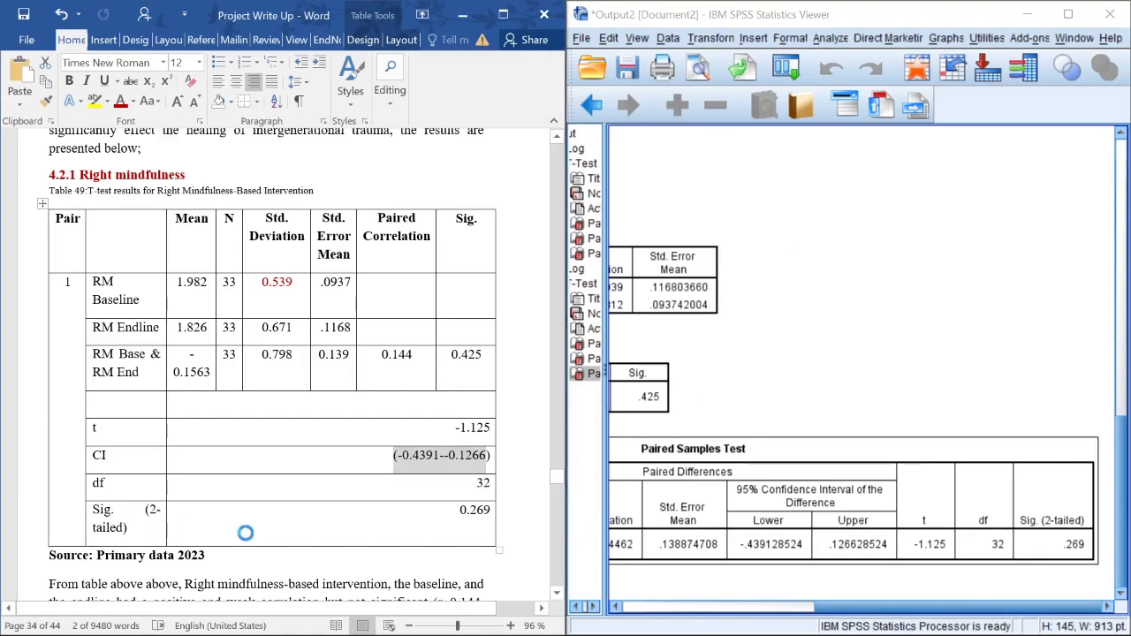
pyautogui.moveTo(458, 512); pyautogui.dragTo(495, 516)
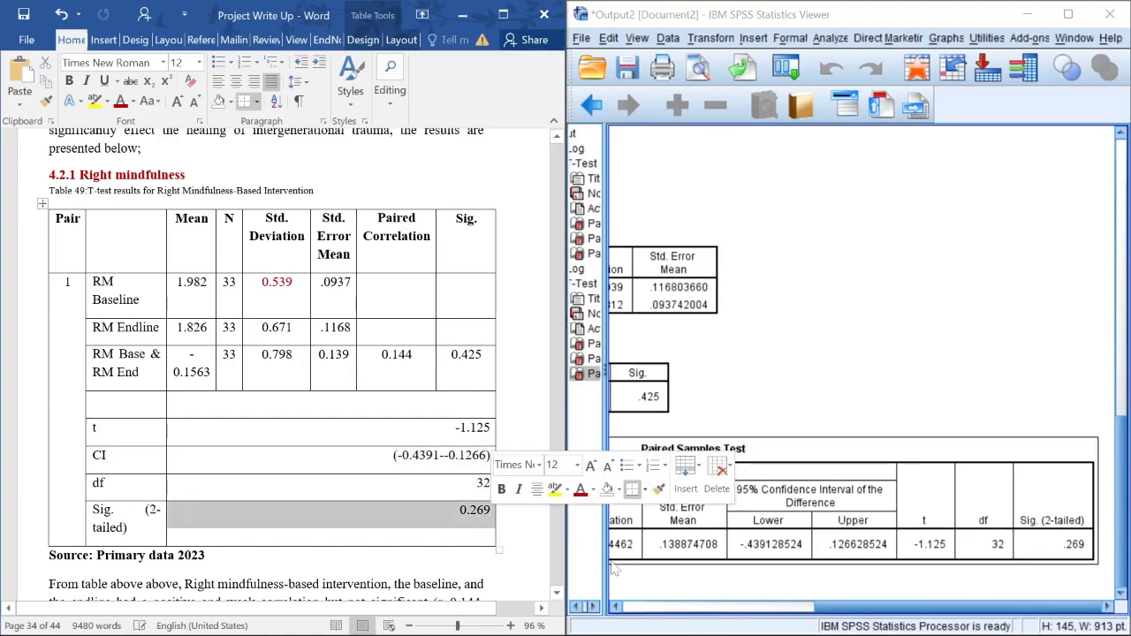
pyautogui.click(1085, 552)
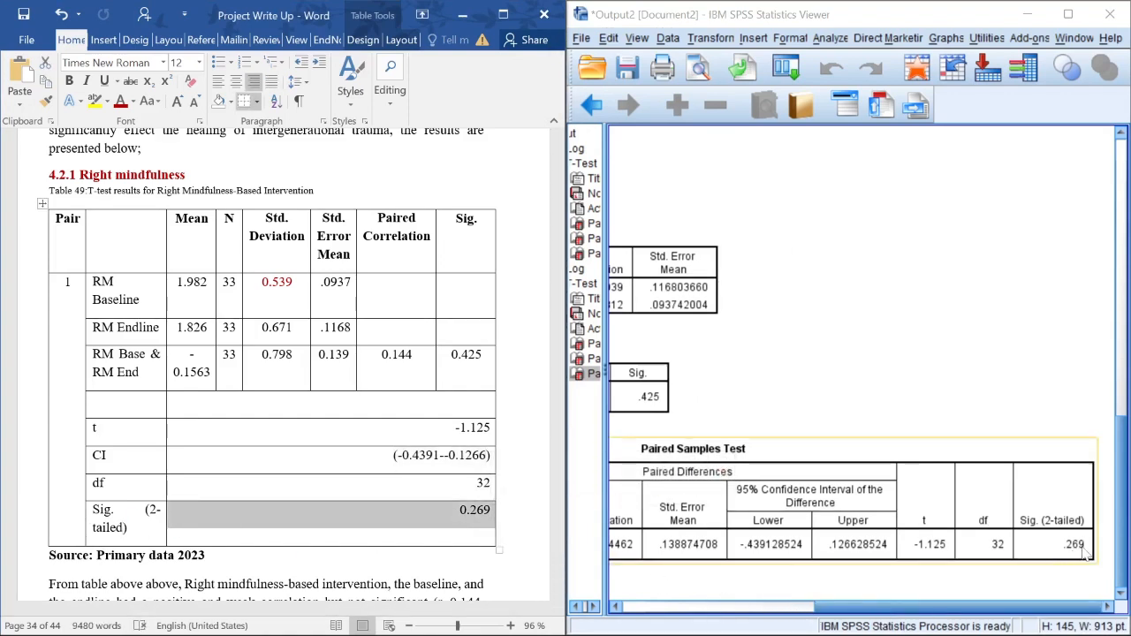
# Review the interpretation paragraph below Table 49 and bring Table 50, the Right Mindfulness Control results, into view.
pyautogui.click(369, 263)
pyautogui.scroll(-8, 375, 266)
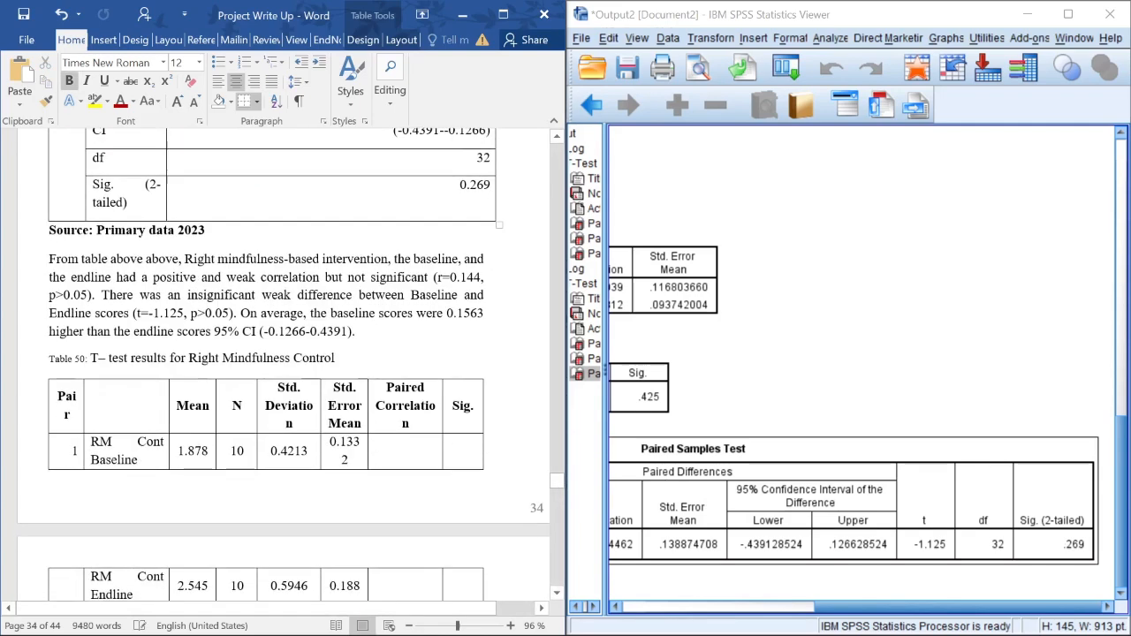
pyautogui.click(280, 251)
pyautogui.scroll(-2, 235, 361)
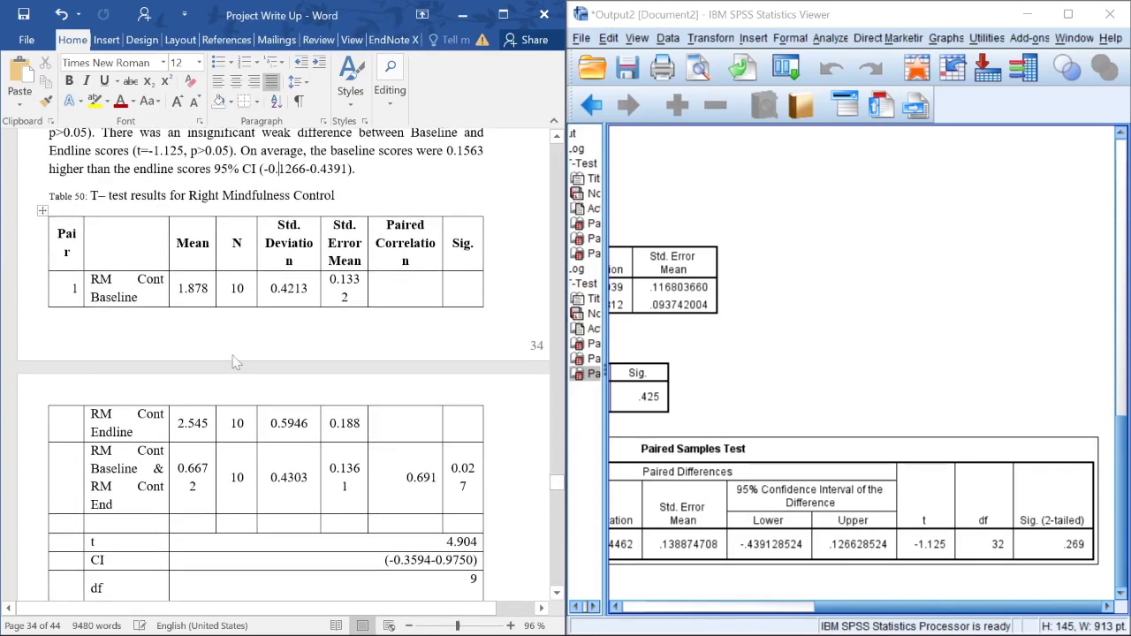
pyautogui.scroll(-1, 283, 362)
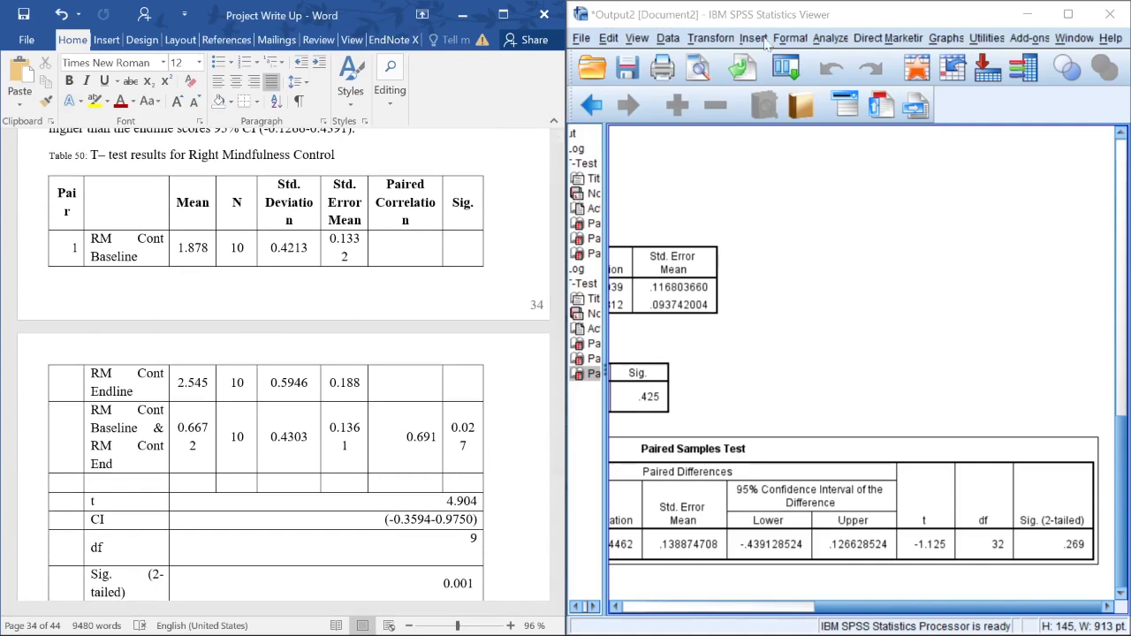
# Reopen the Paired-Samples T Test setup and clear the RMDVEndInt and RMDVBasInt pair.
pyautogui.click(828, 40)
pyautogui.moveTo(889, 131)
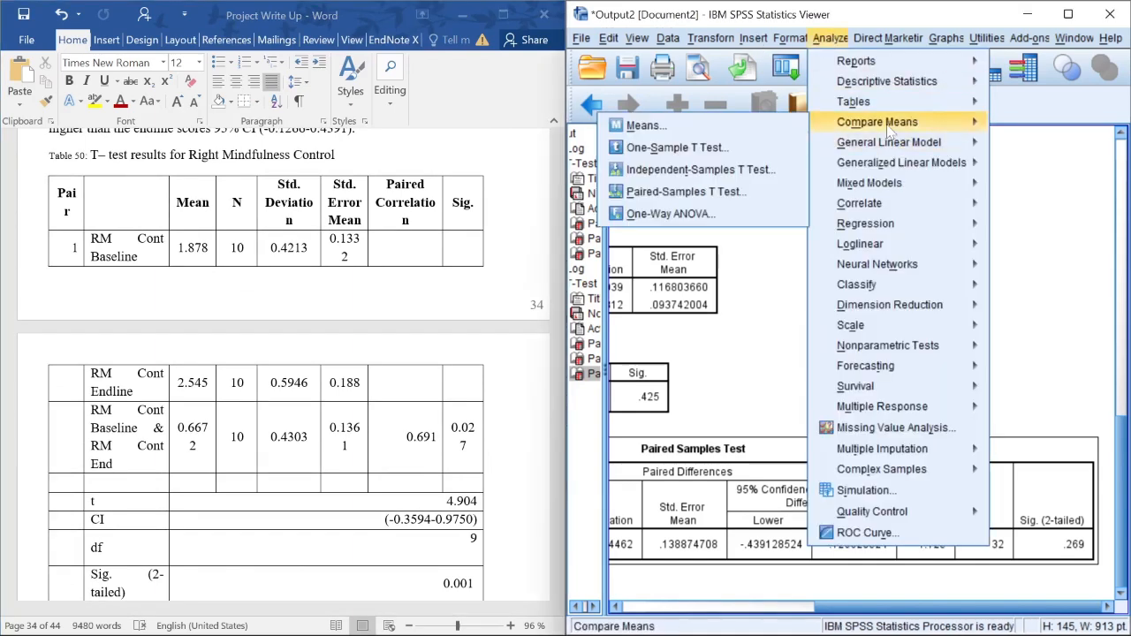
pyautogui.click(712, 192)
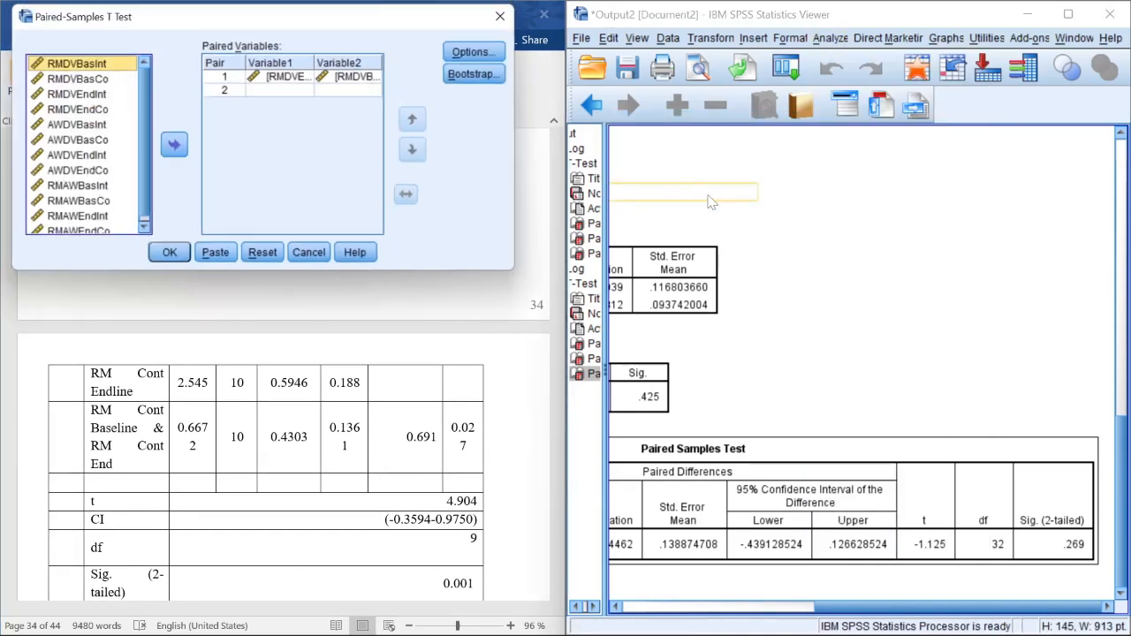
pyautogui.click(287, 82)
pyautogui.click(176, 149)
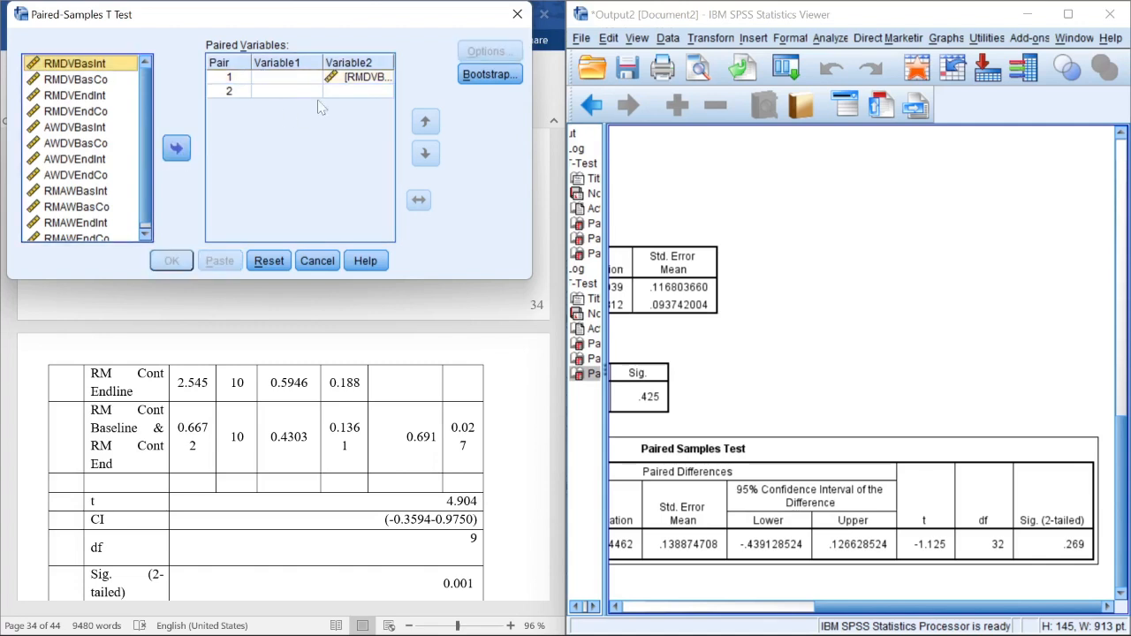
pyautogui.click(353, 77)
pyautogui.click(176, 150)
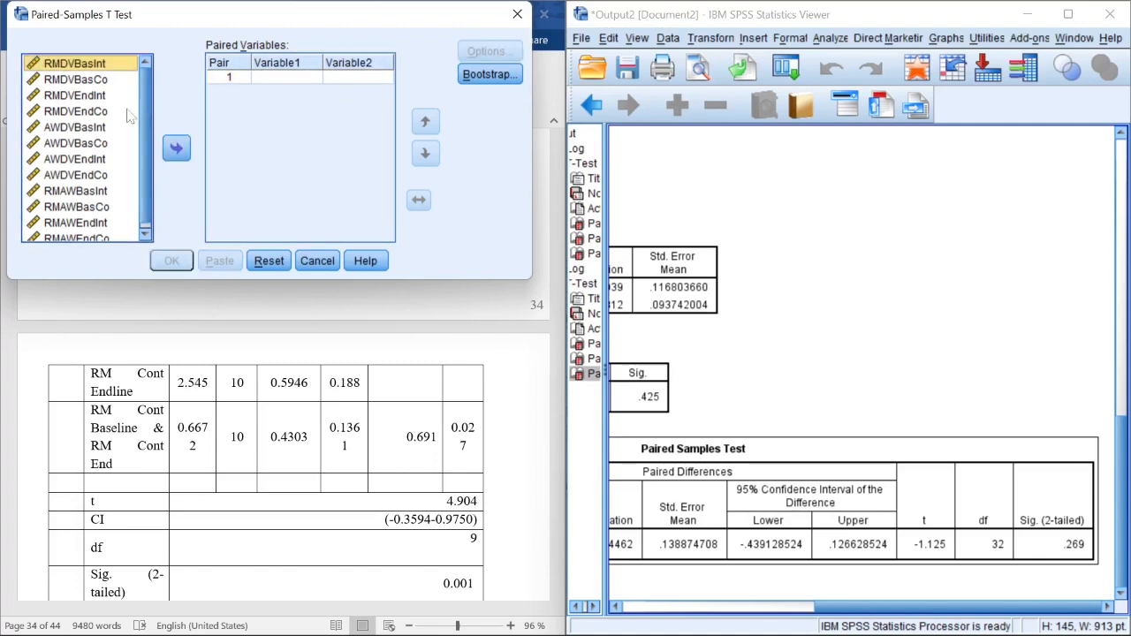
# Pair RMDVEndCo as the first variable with RMDVBasCo as the second and run the paired-samples t-test.
pyautogui.click(77, 111)
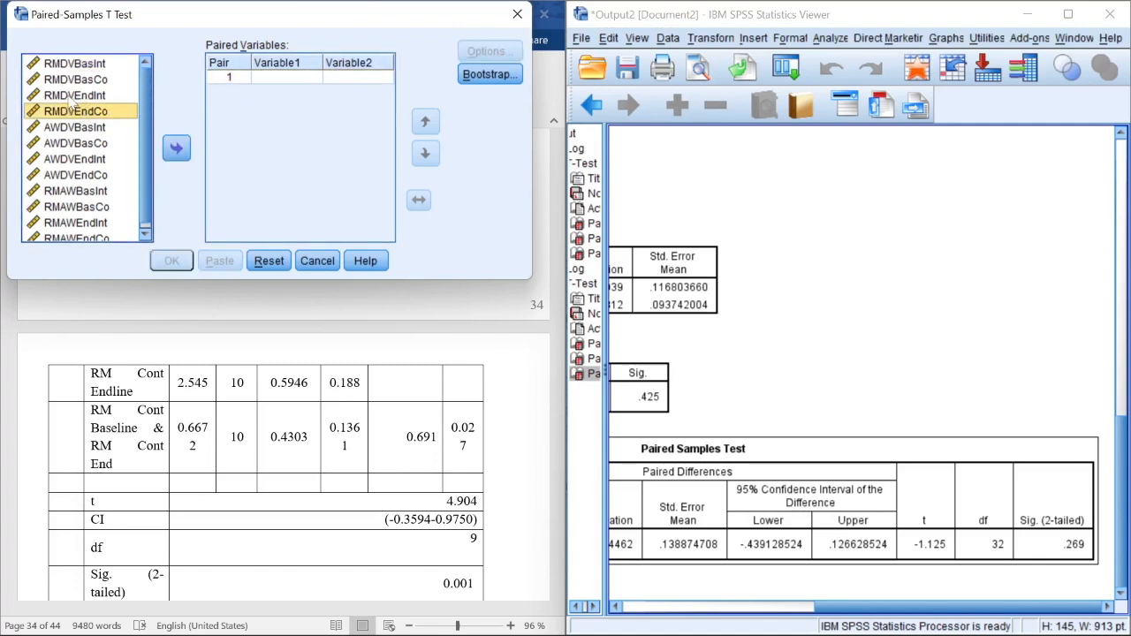
pyautogui.click(73, 95)
pyautogui.doubleClick(80, 111)
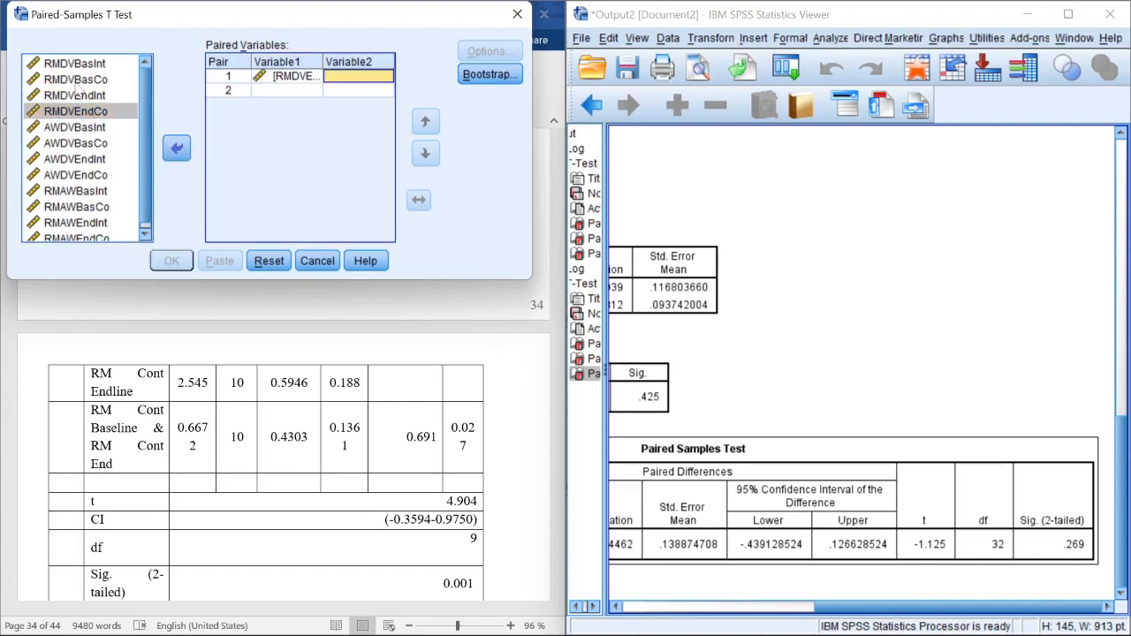
pyautogui.click(77, 85)
pyautogui.click(173, 149)
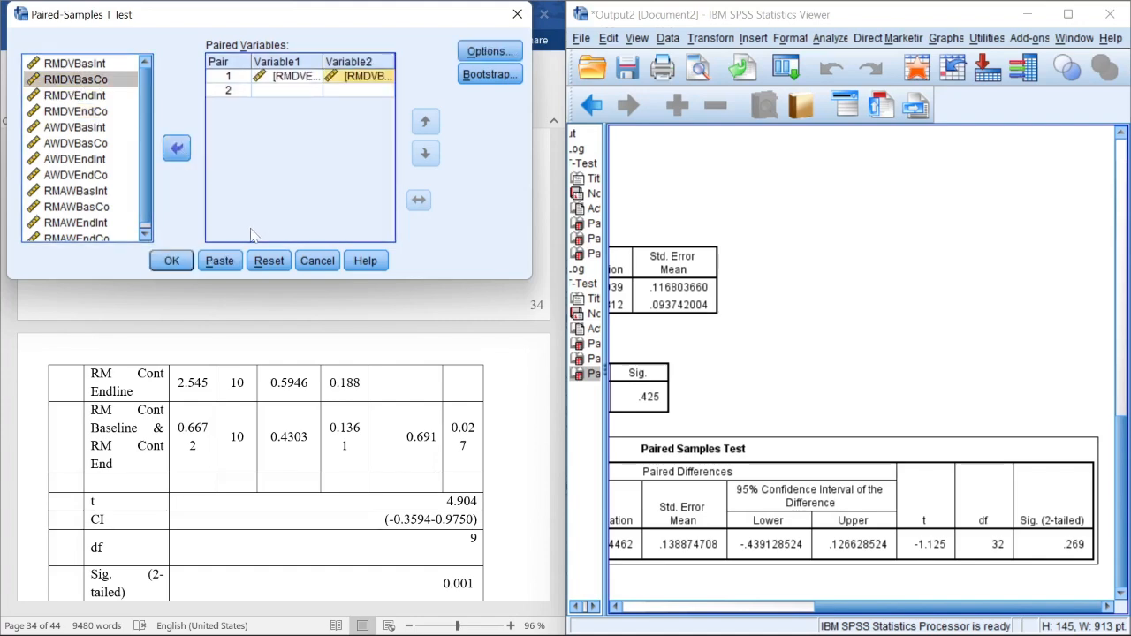
pyautogui.click(178, 260)
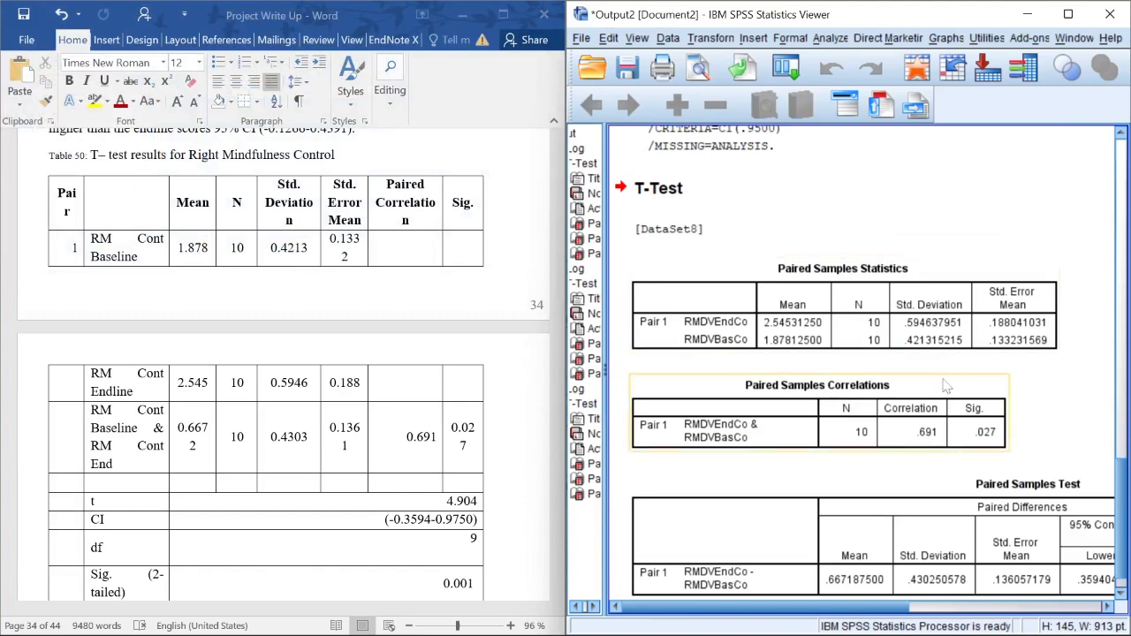
# Compare the baseline mean in Table 50, Right Mindfulness Control, with the RMDVBasCo mean in the Paired Samples Statistics.
pyautogui.click(380, 416)
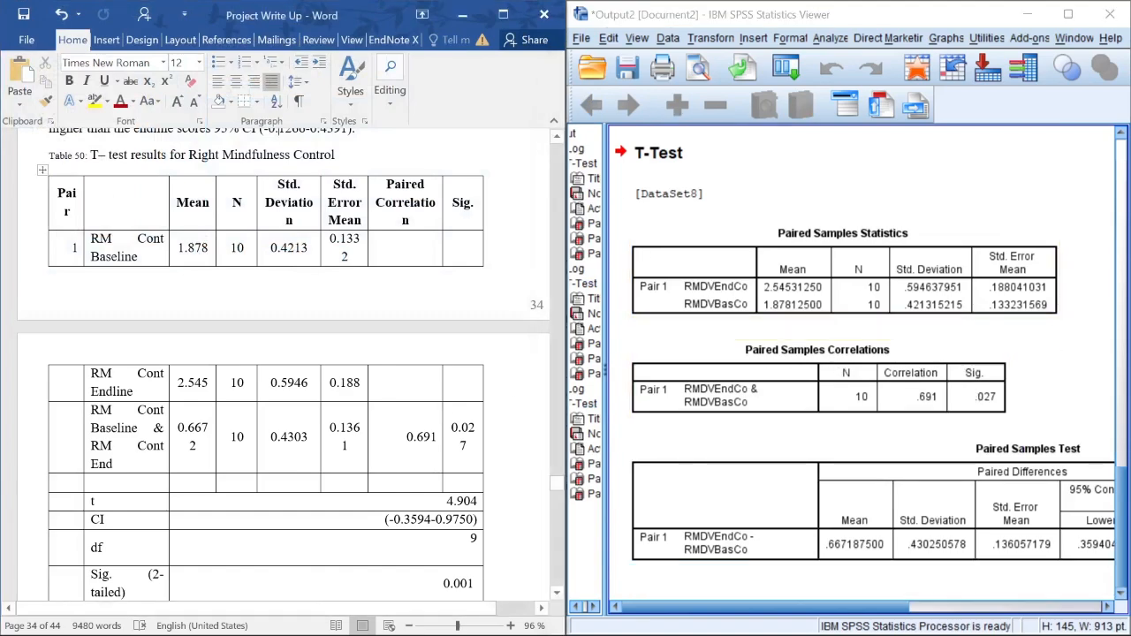
pyautogui.scroll(-5, 357, 446)
pyautogui.scroll(6, 345, 474)
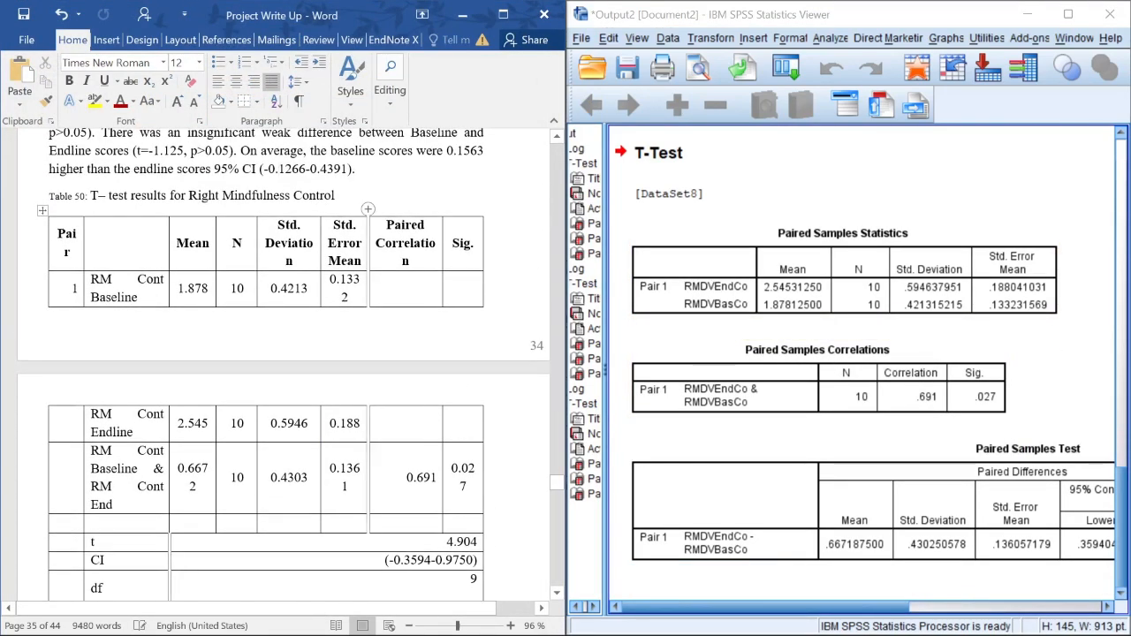
pyautogui.moveTo(223, 193); pyautogui.dragTo(335, 193)
pyautogui.scroll(-1, 319, 362)
pyautogui.click(319, 362)
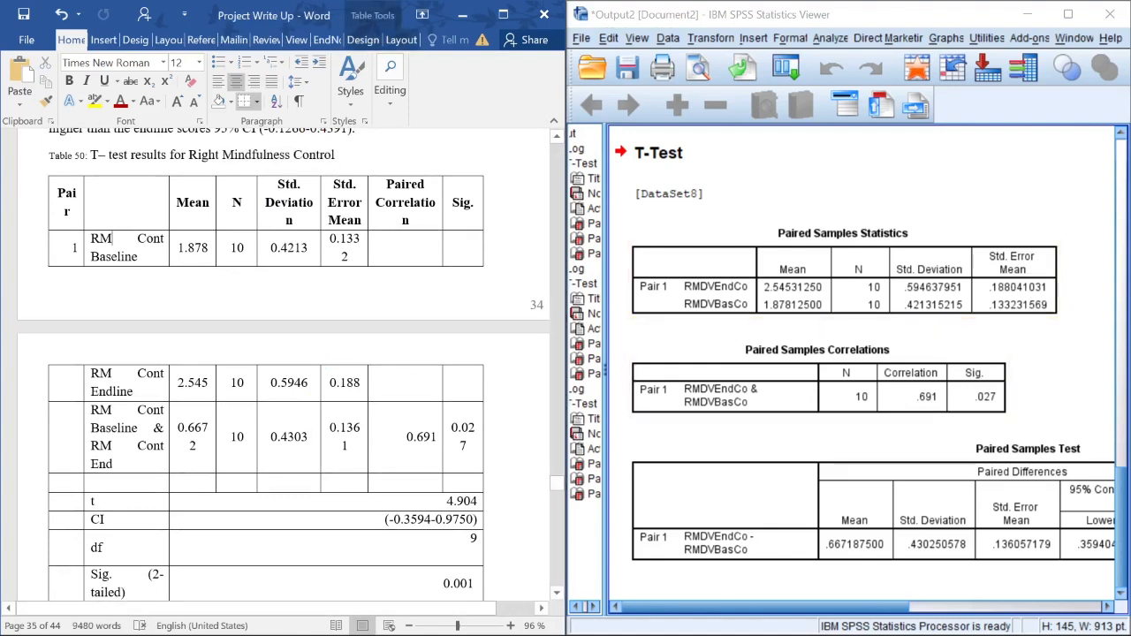
pyautogui.doubleClick(193, 247)
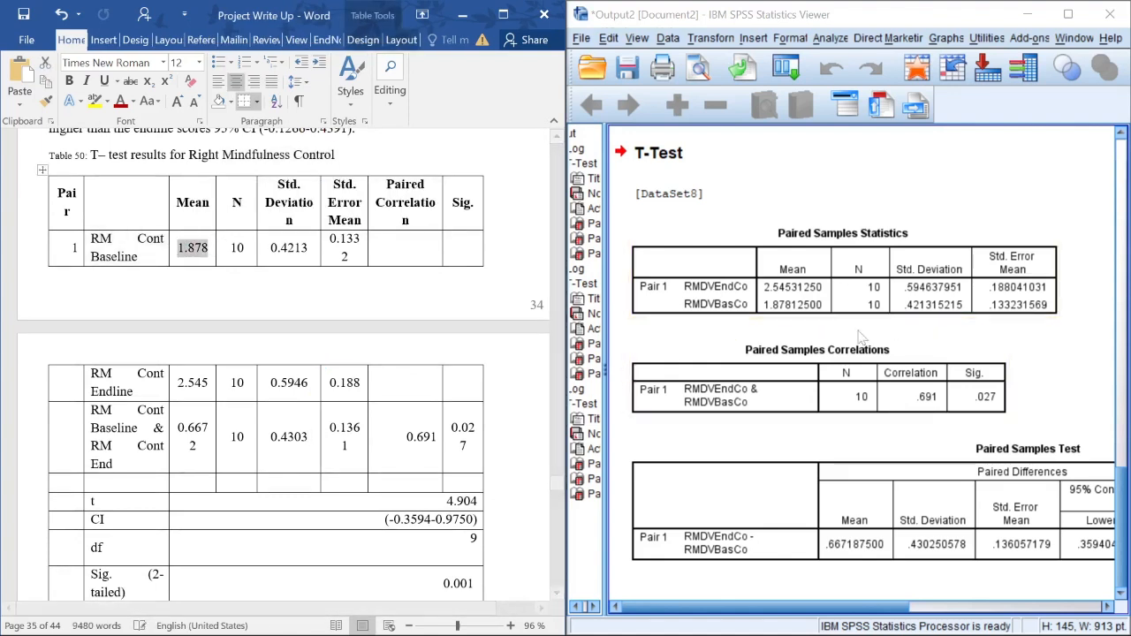
pyautogui.click(701, 309)
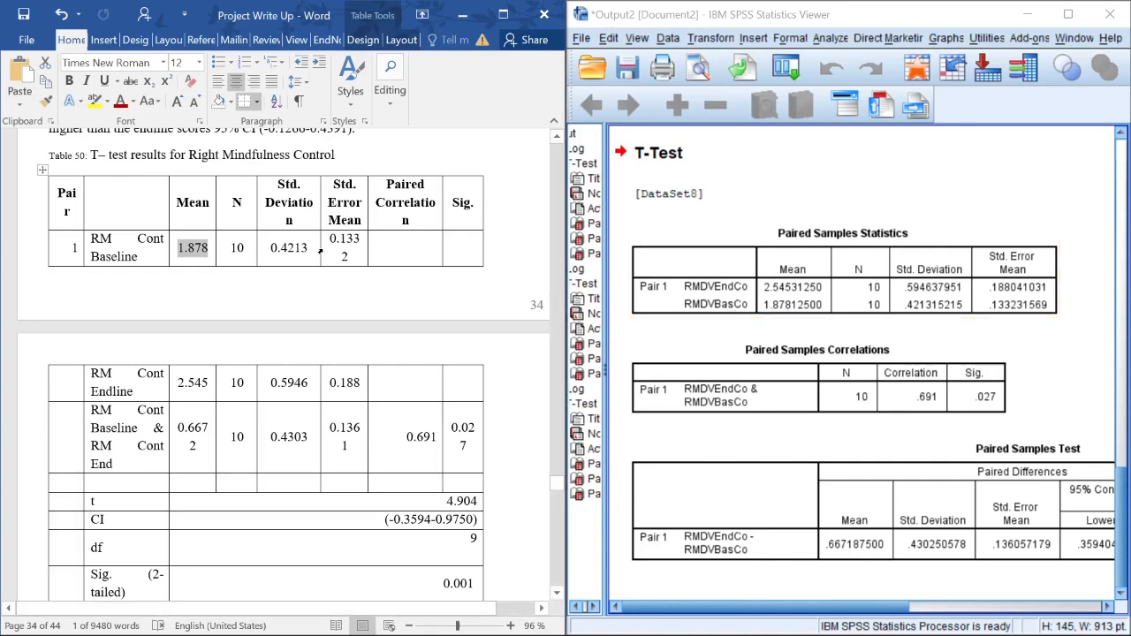
# Compare Table 50's baseline standard error mean and its correlation Sig. with the Paired Samples Statistics and Correlations.
pyautogui.doubleClick(345, 244)
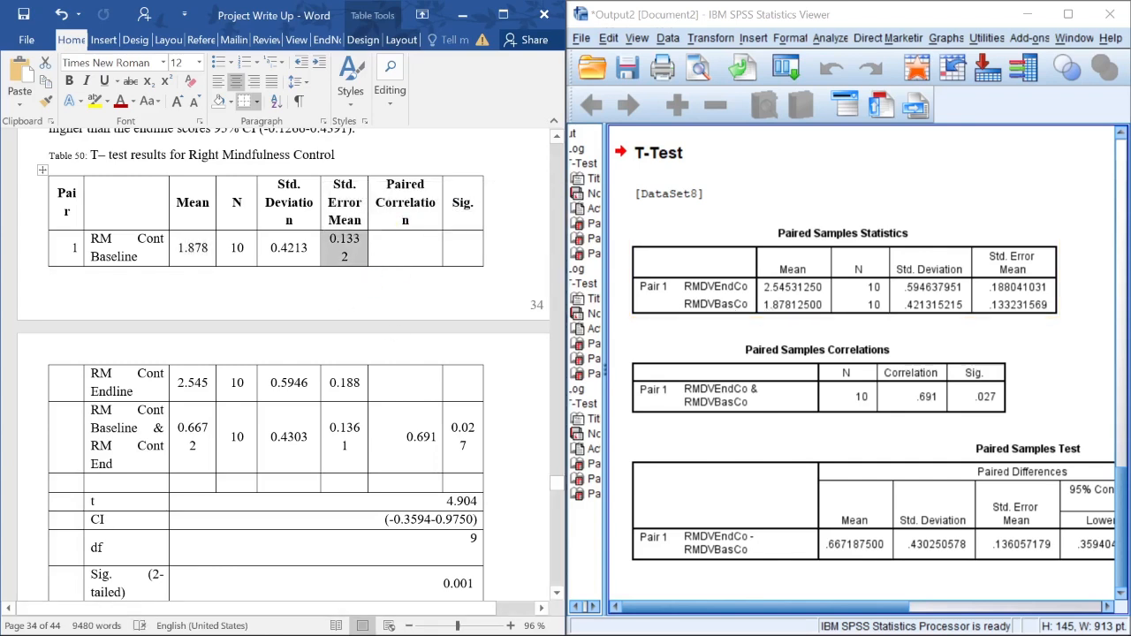
pyautogui.moveTo(407, 437); pyautogui.dragTo(463, 257)
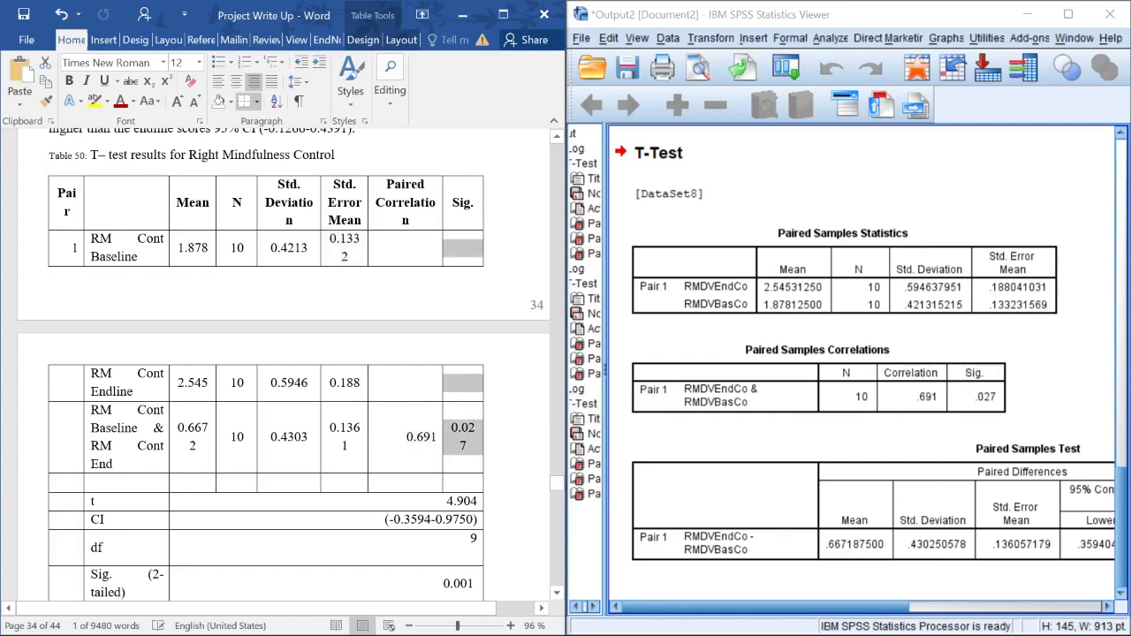
pyautogui.click(461, 446)
pyautogui.click(972, 417)
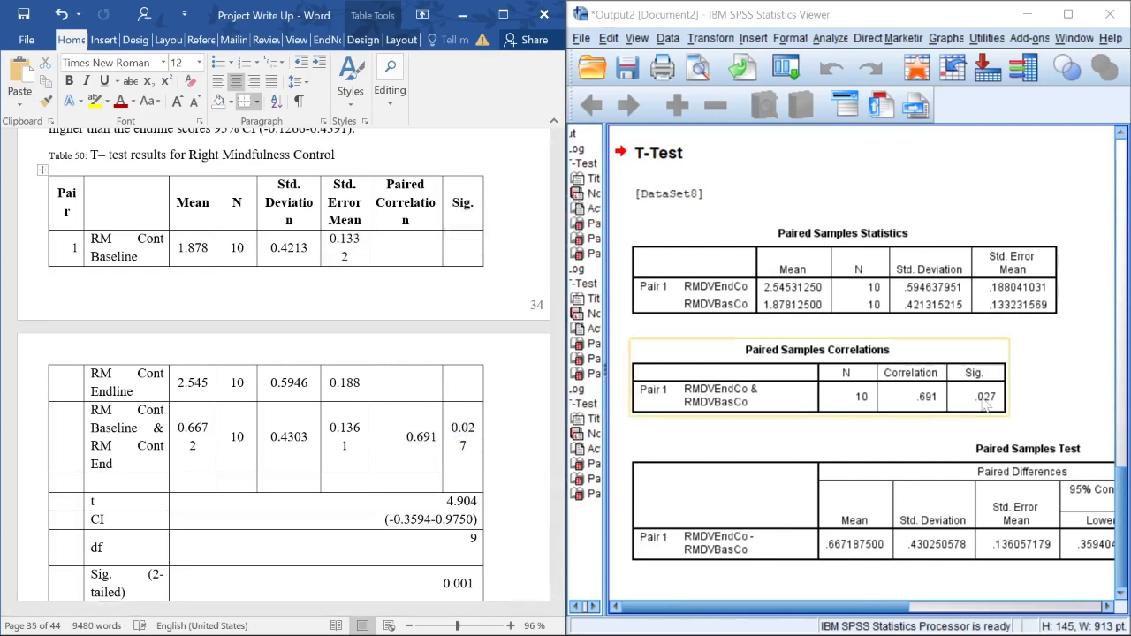
# Compare the t, CI, df and Sig. (2-tailed) rows of Table 50 with the full width of the Paired Samples Test.
pyautogui.scroll(-3, 461, 425)
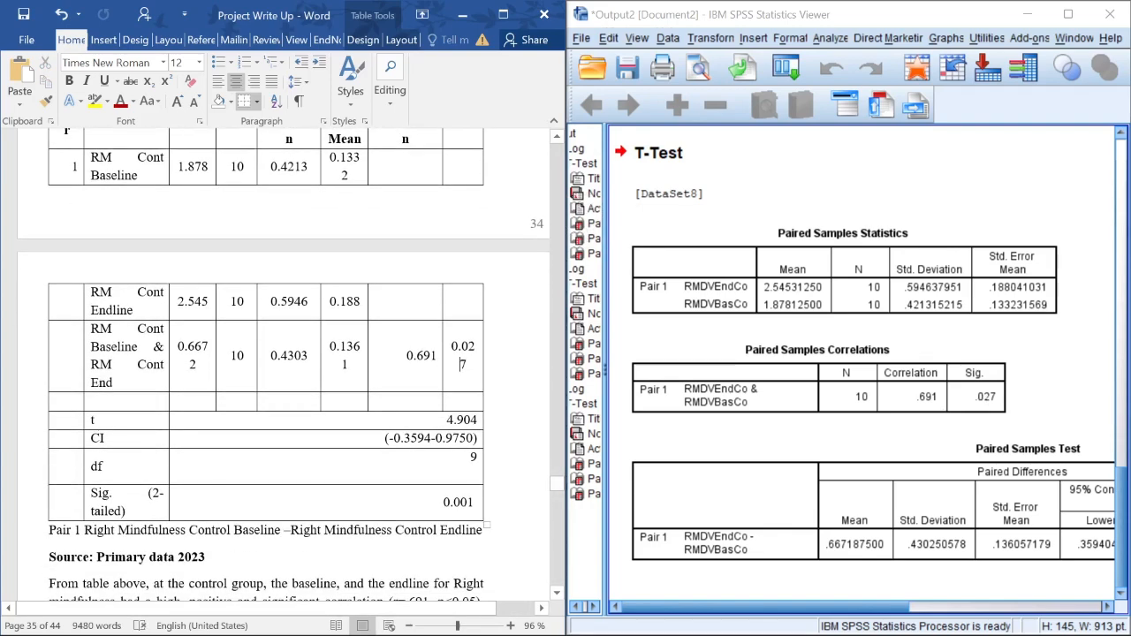
pyautogui.moveTo(93, 421); pyautogui.dragTo(470, 509)
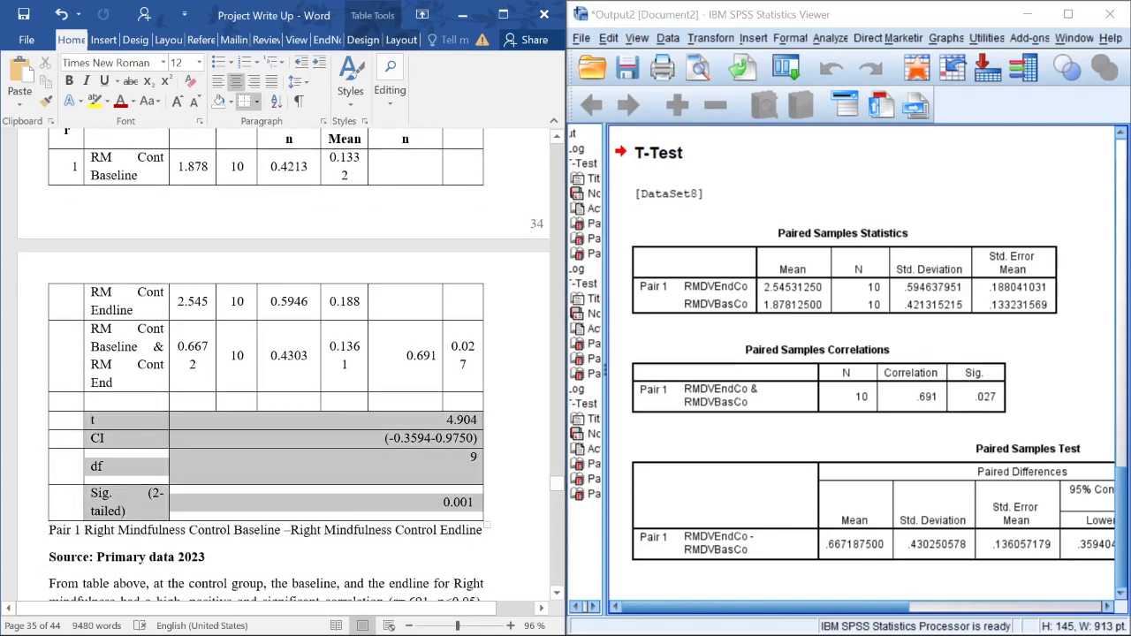
pyautogui.moveTo(851, 607); pyautogui.dragTo(1005, 607)
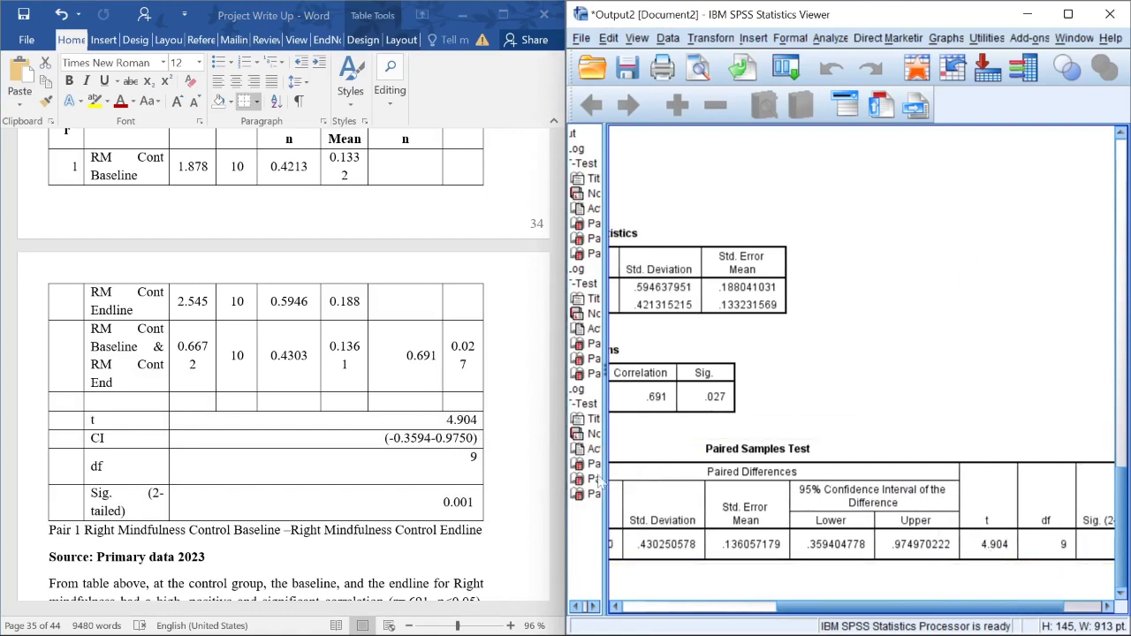
pyautogui.hscroll(3, 971, 592)
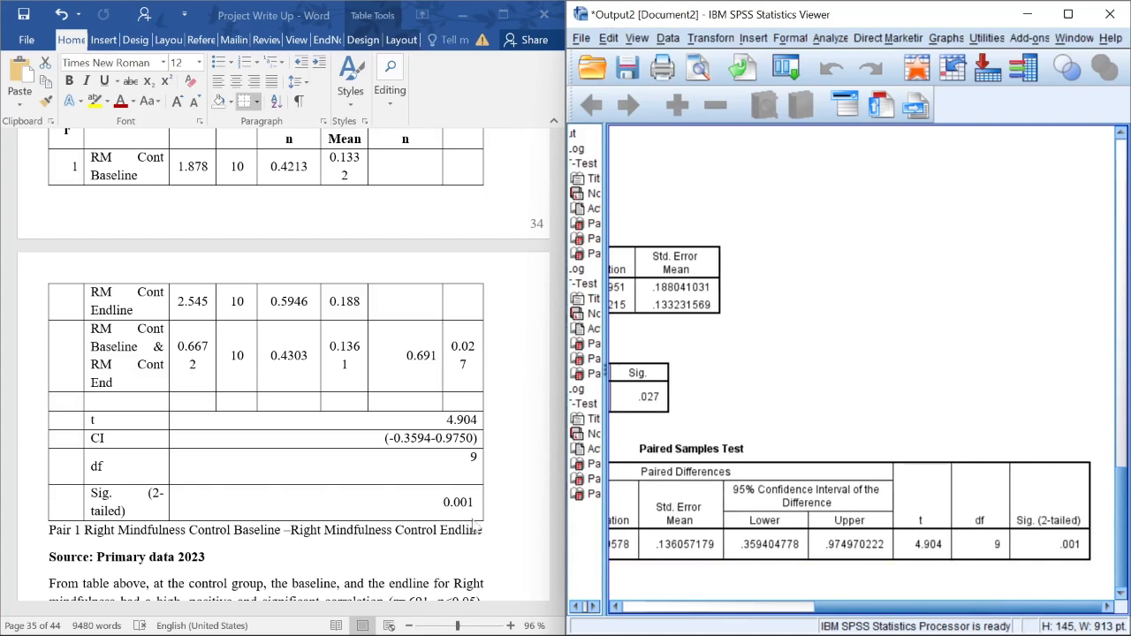
pyautogui.hscroll(-6, 906, 534)
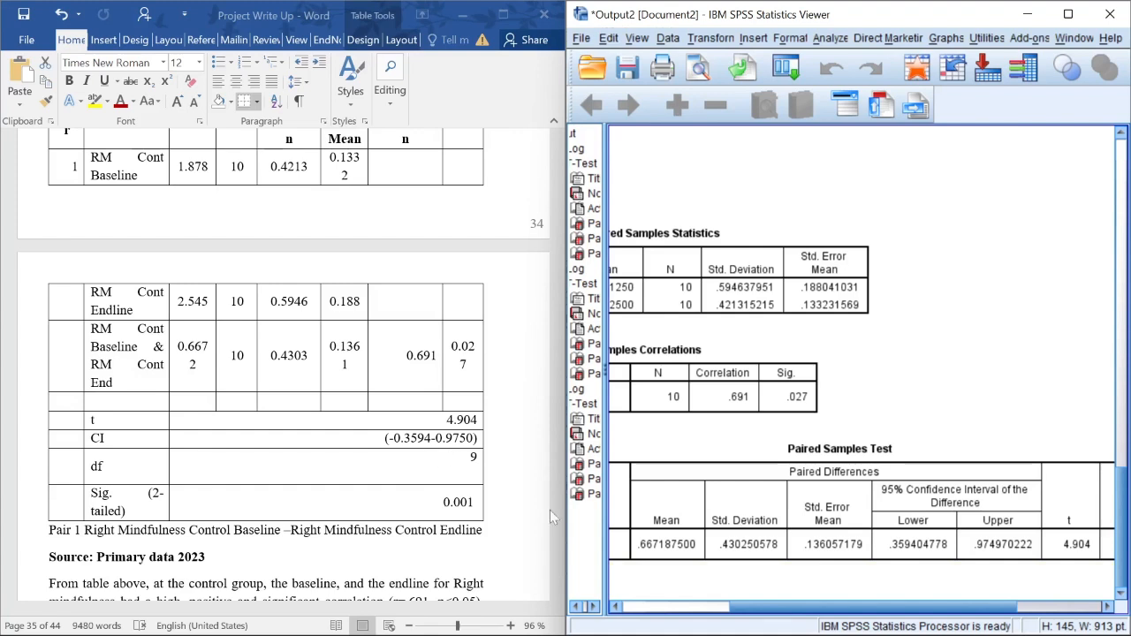
pyautogui.hscroll(-8, 765, 608)
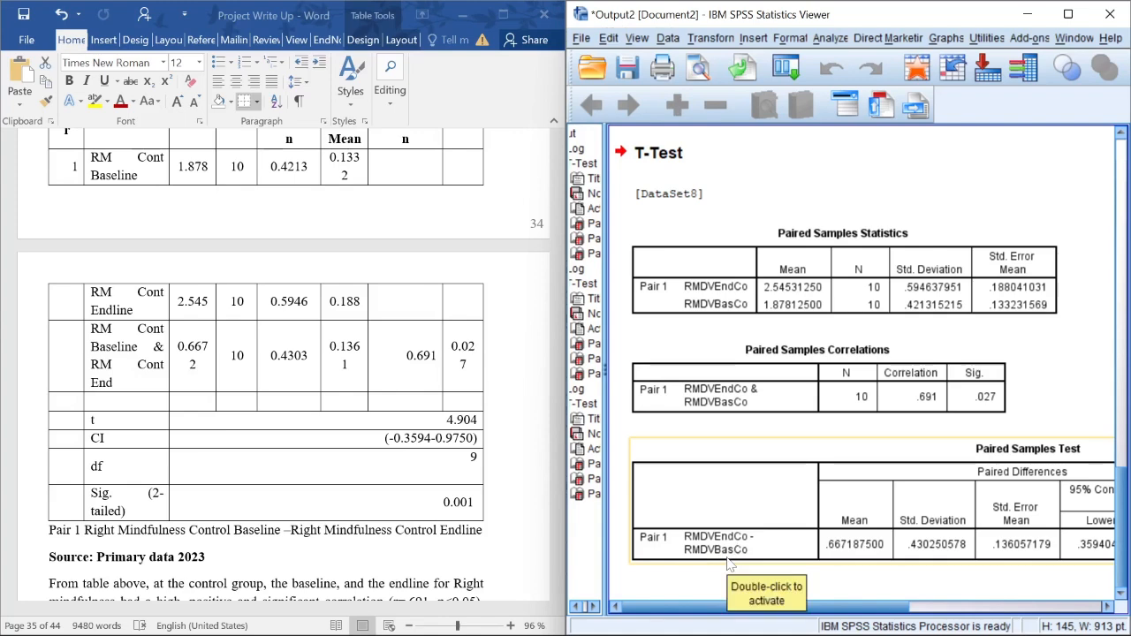
# Check the interpretation paragraph below Table 50 against the paired-samples output and review the H1/H0 conclusion for right mindfulness.
pyautogui.scroll(3, 373, 504)
pyautogui.scroll(-7, 373, 503)
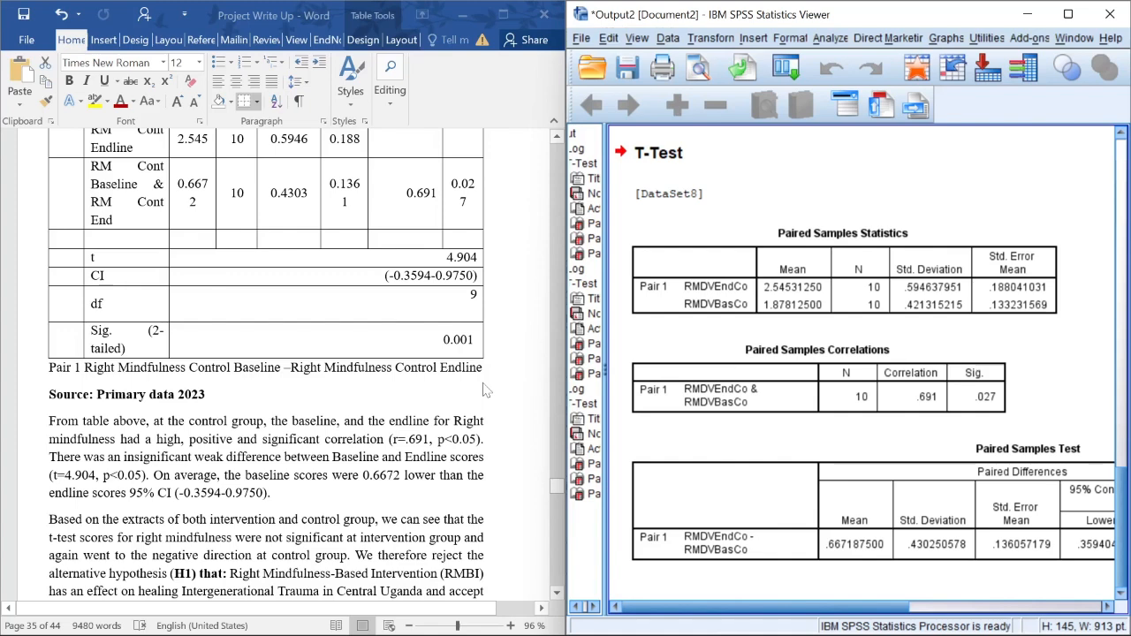
pyautogui.click(927, 541)
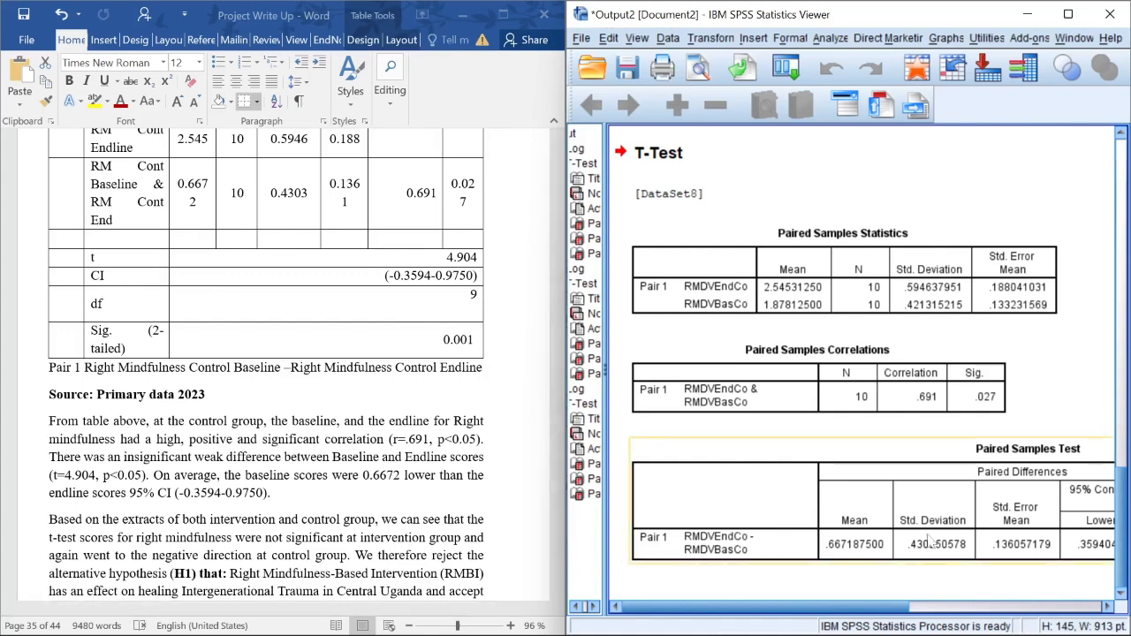
pyautogui.scroll(2, 845, 516)
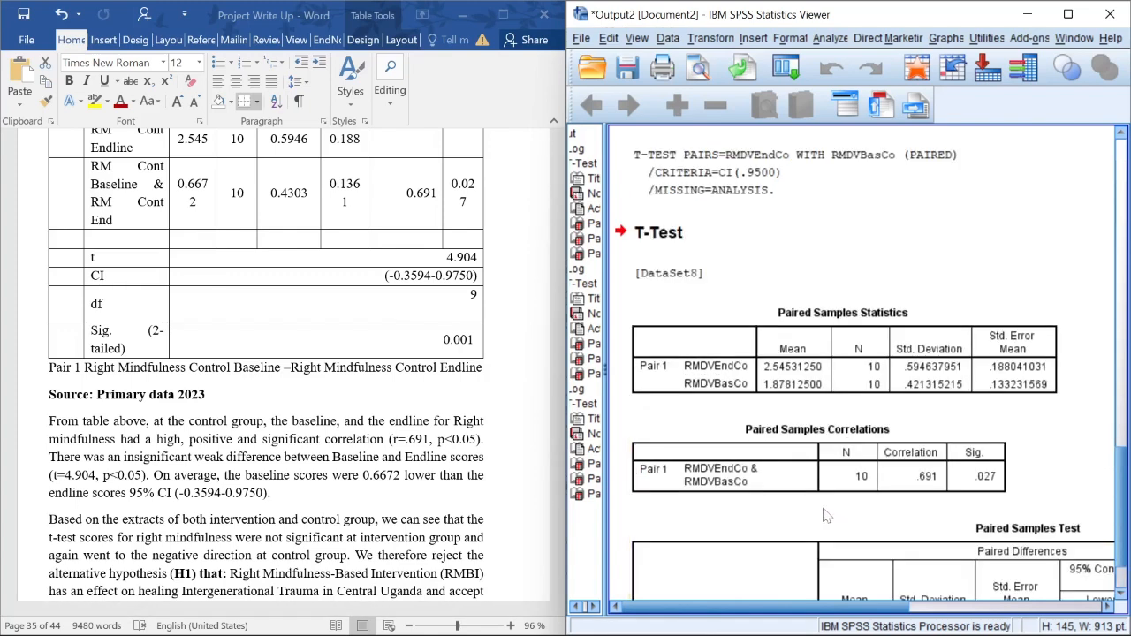
pyautogui.scroll(-2, 826, 516)
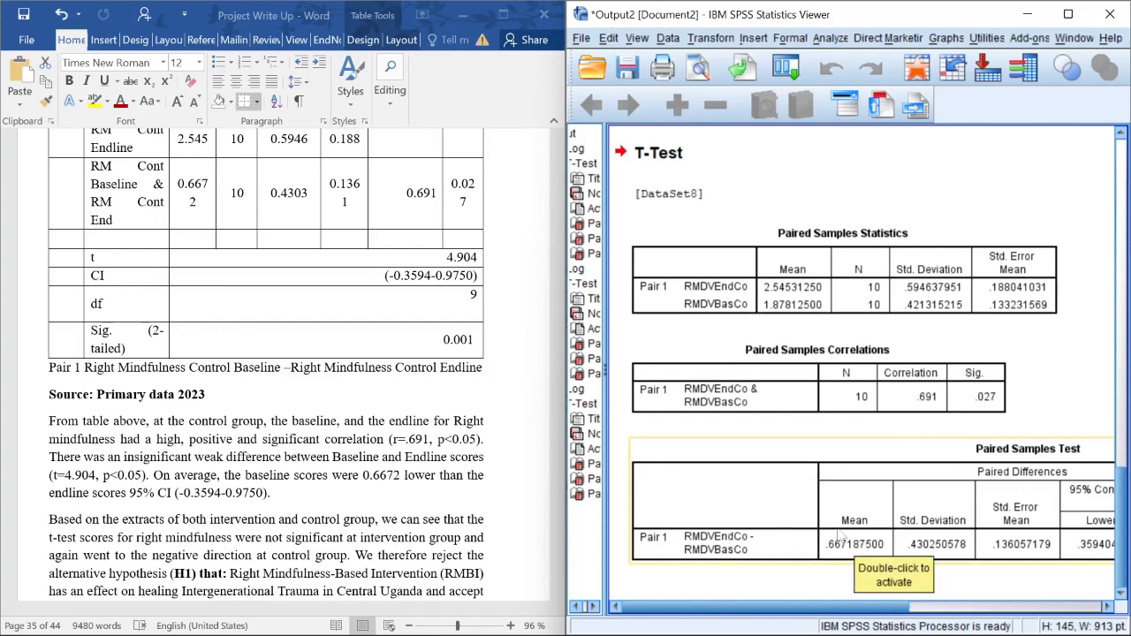
pyautogui.click(201, 372)
pyautogui.scroll(-3, 201, 372)
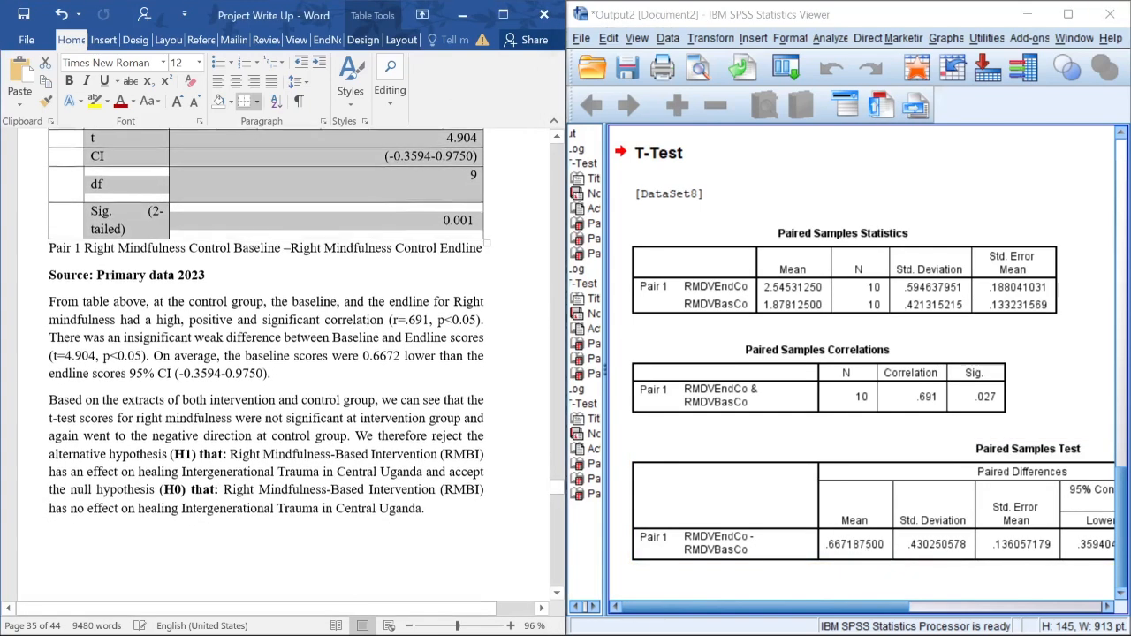
pyautogui.click(298, 399)
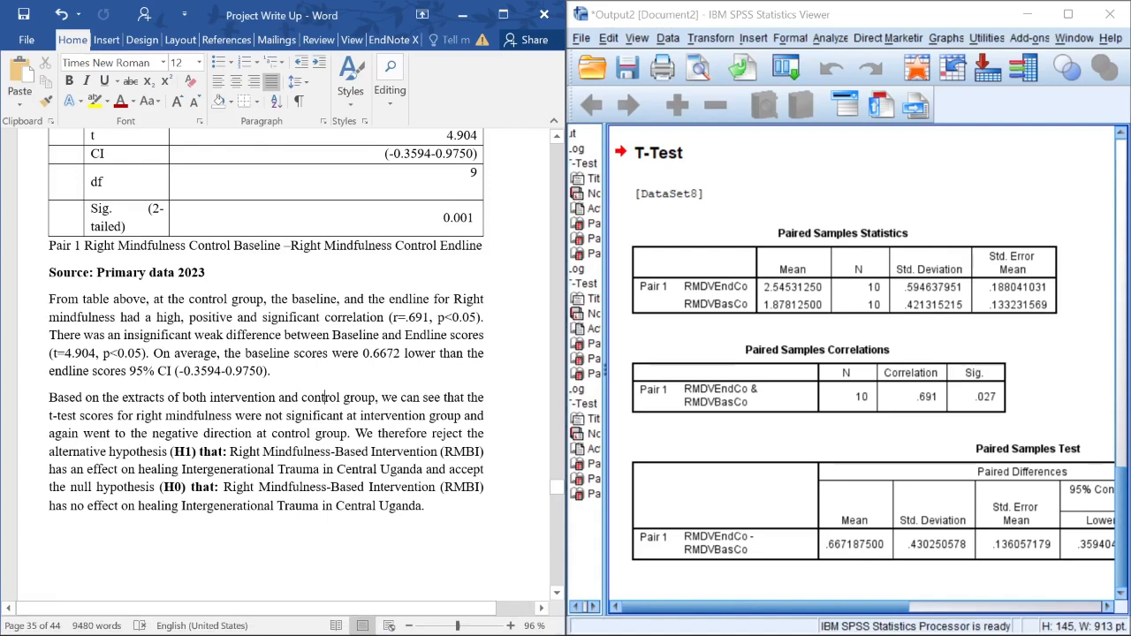
# Look through section 4.2.2 African Wisdom, its Table 51 and conclusions, up to Table 53 in section 4.2.3.
pyautogui.scroll(-12, 282, 362)
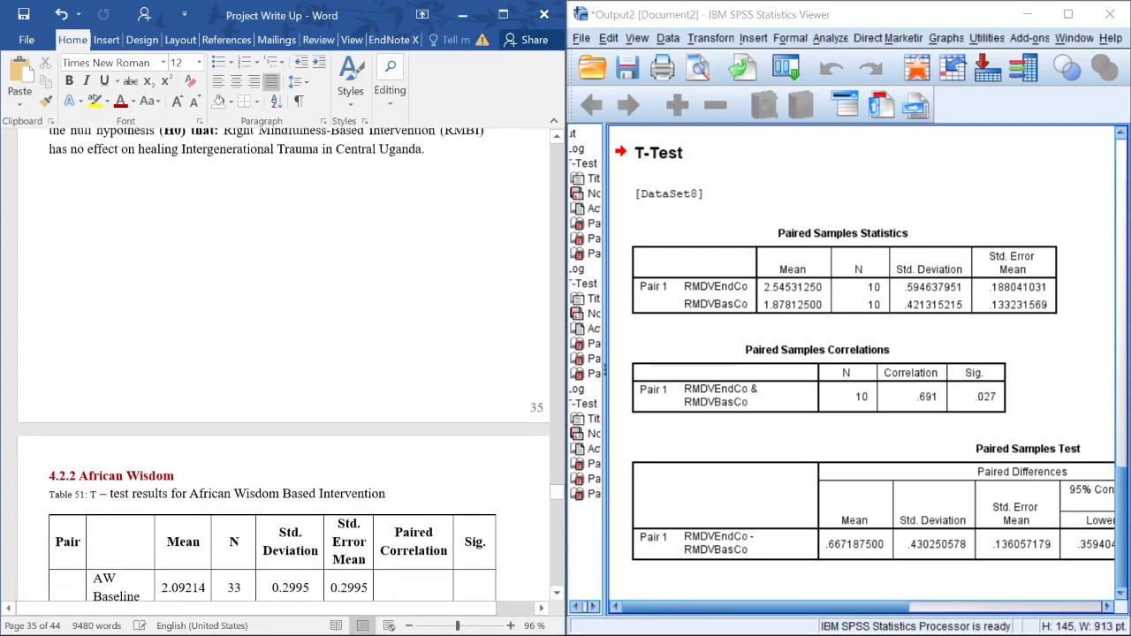
pyautogui.scroll(5, 283, 362)
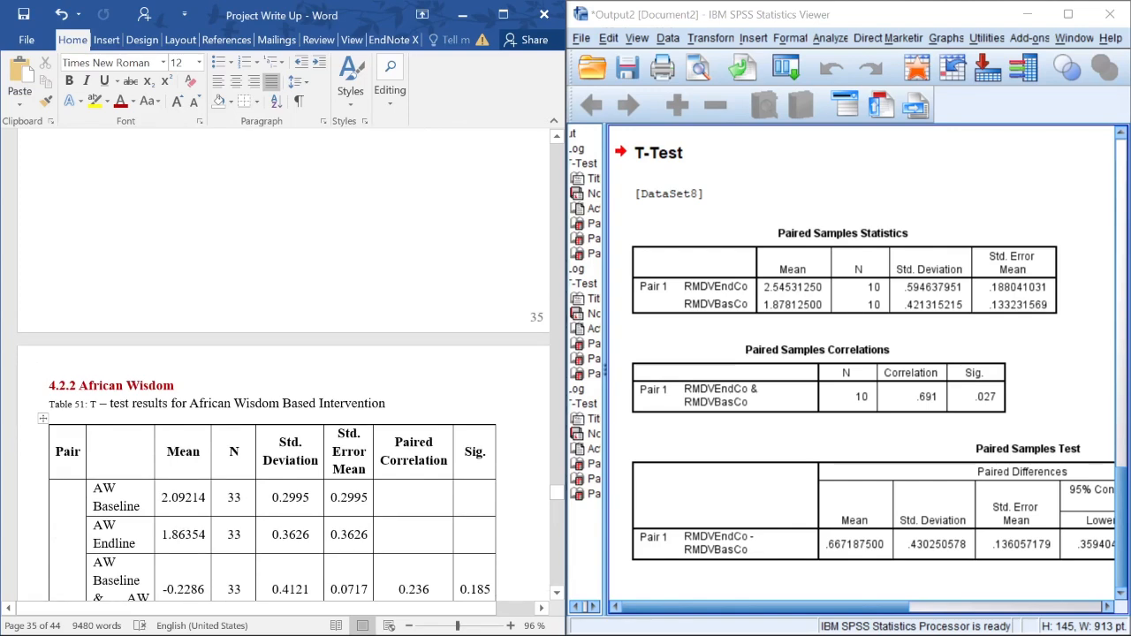
pyautogui.scroll(1, 283, 362)
pyautogui.scroll(-5, 282, 362)
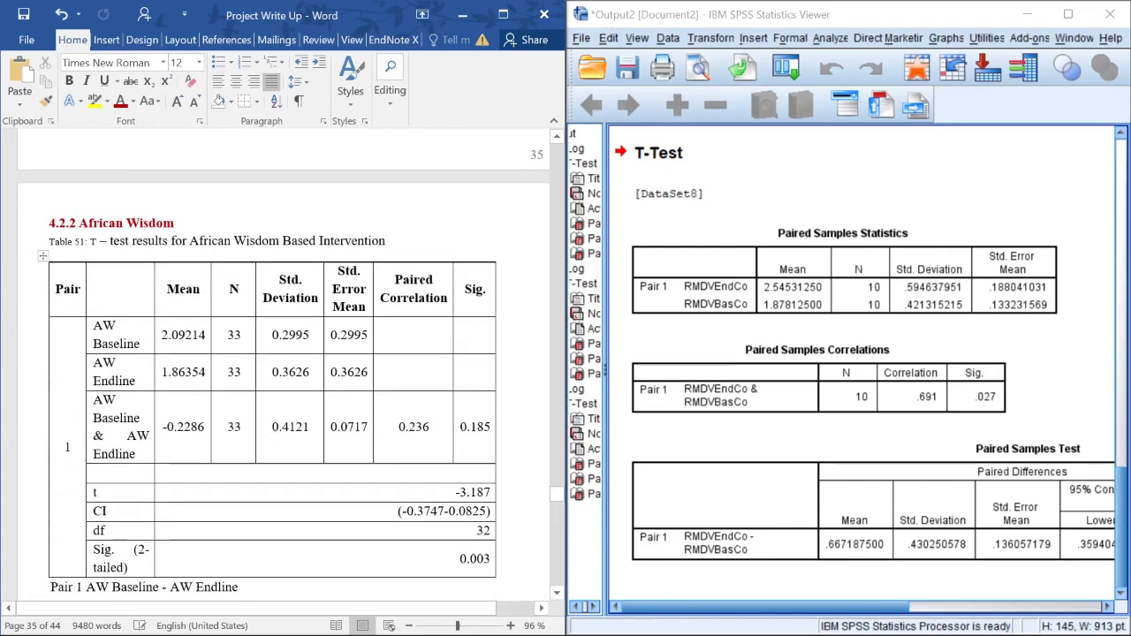
pyautogui.scroll(-20, 282, 362)
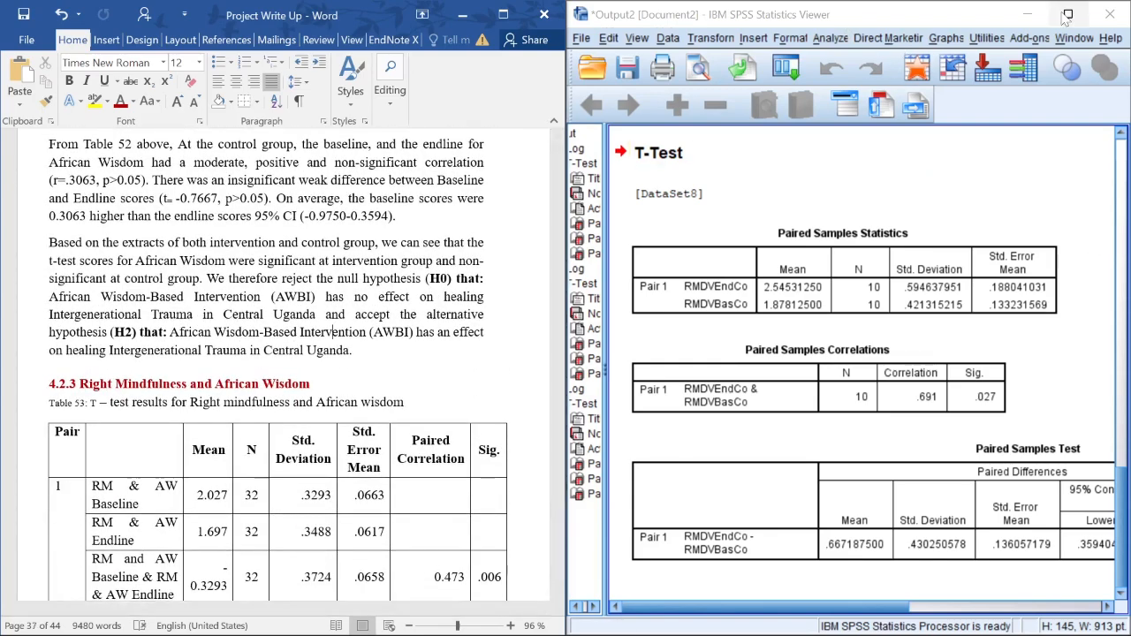
# Maximize the SPSS output window, reopen the Paired-Samples T Test setup and clear the RMDVEndCo and RMDVBasCo pair.
pyautogui.click(1067, 14)
pyautogui.click(319, 31)
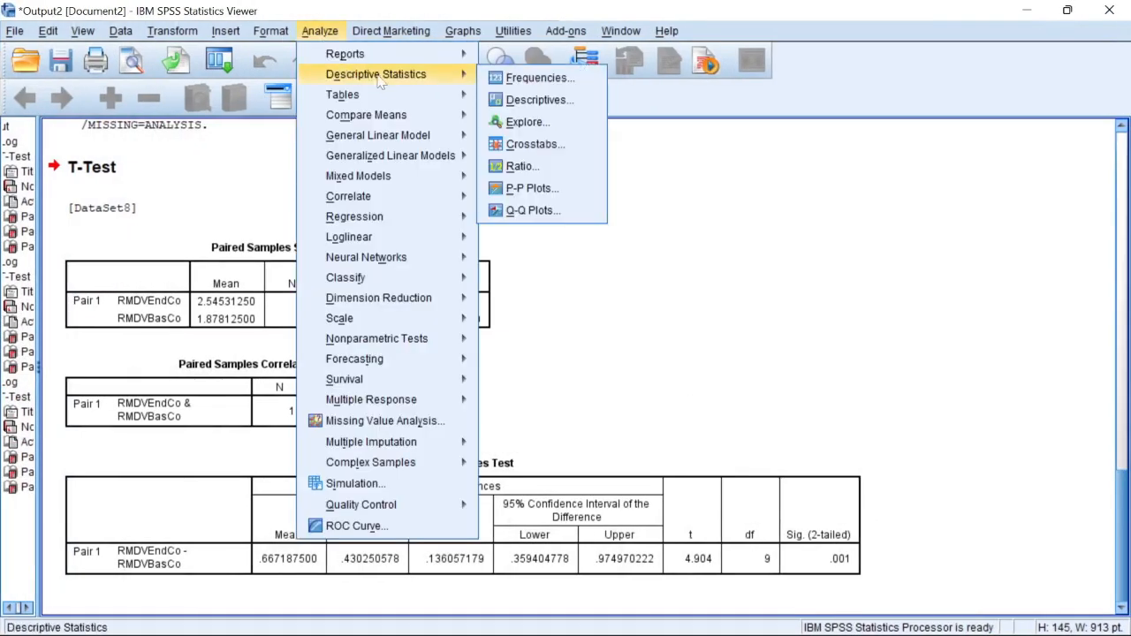
pyautogui.moveTo(440, 79)
pyautogui.moveTo(385, 115)
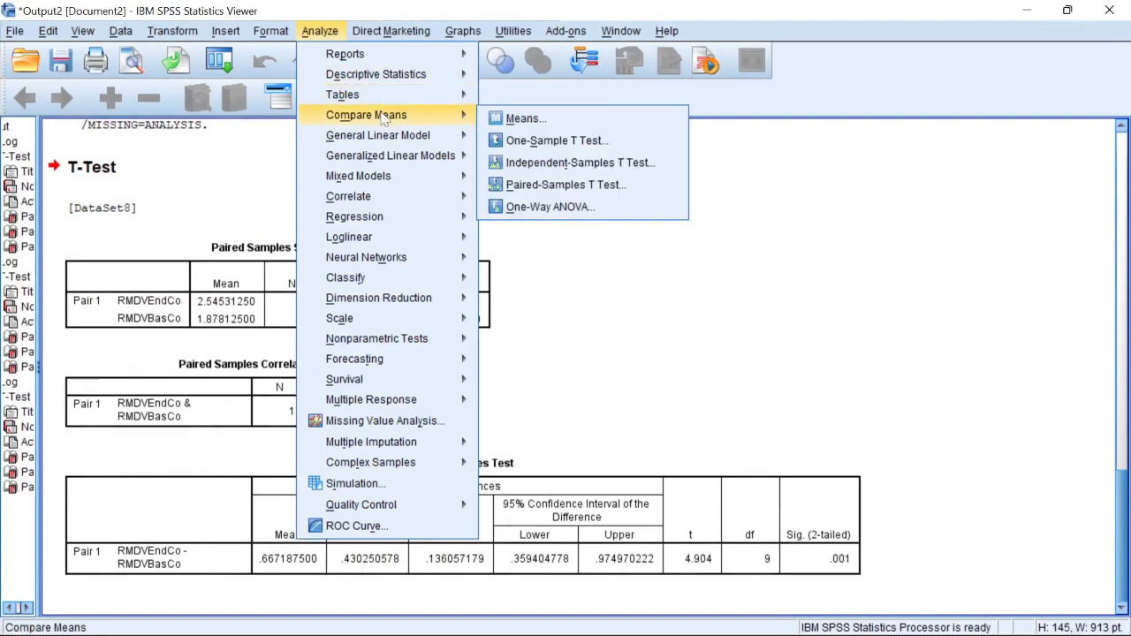
pyautogui.click(526, 185)
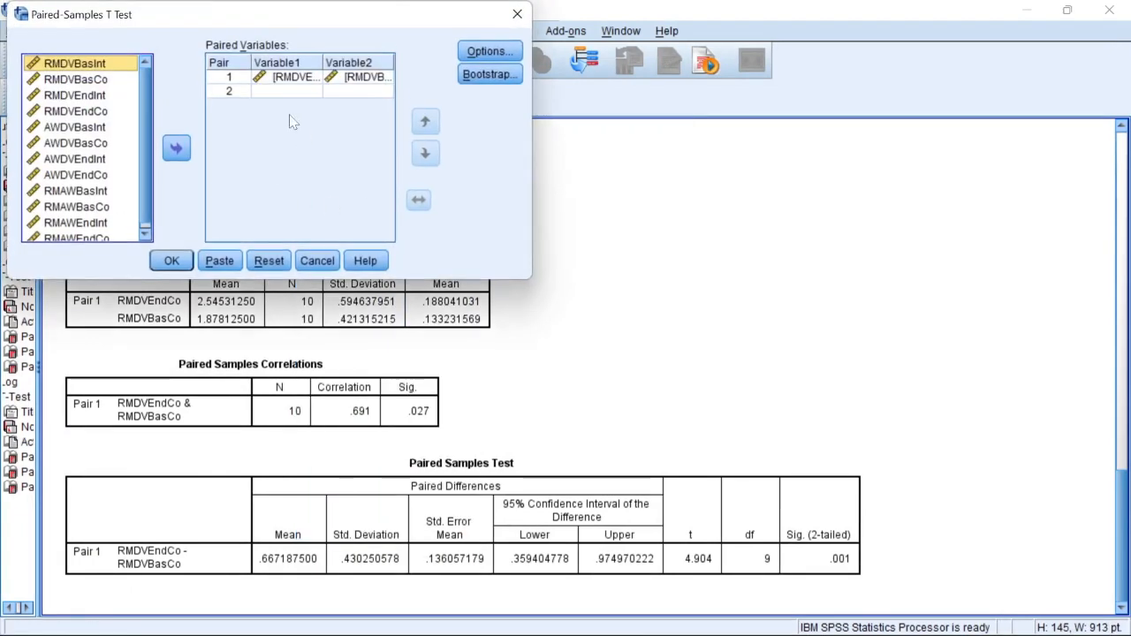
pyautogui.hotkey('ctrl', 'a')
pyautogui.click(341, 78)
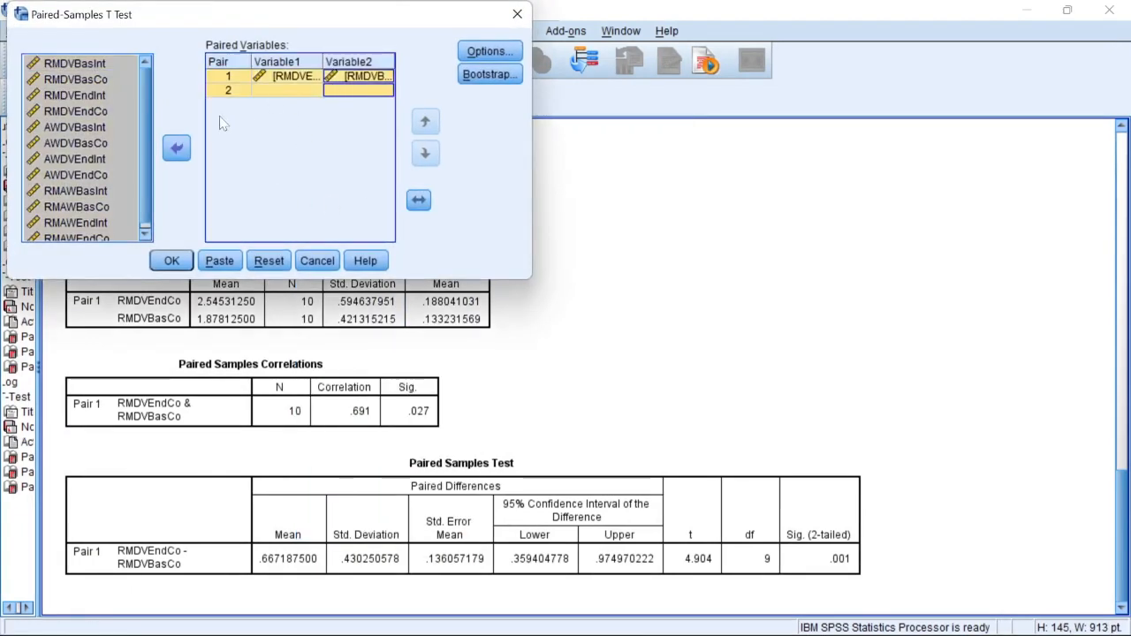
pyautogui.click(175, 148)
pyautogui.click(270, 174)
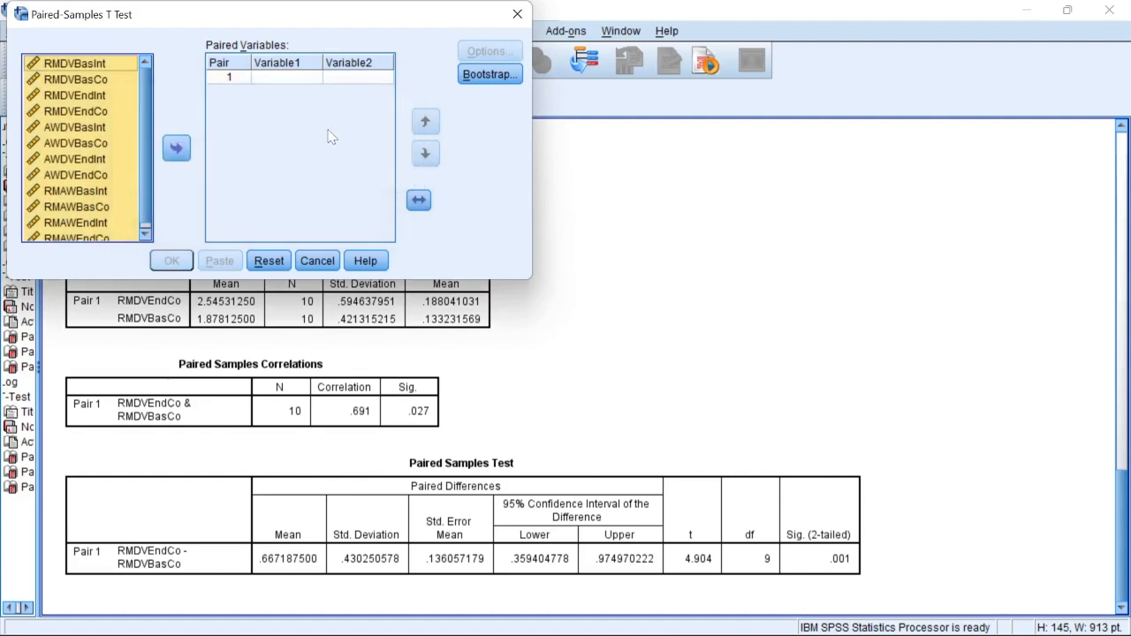
# Define pair 1 with RMDVEndInt as the first variable and RMDVBasInt as the second.
pyautogui.click(79, 102)
pyautogui.click(89, 68)
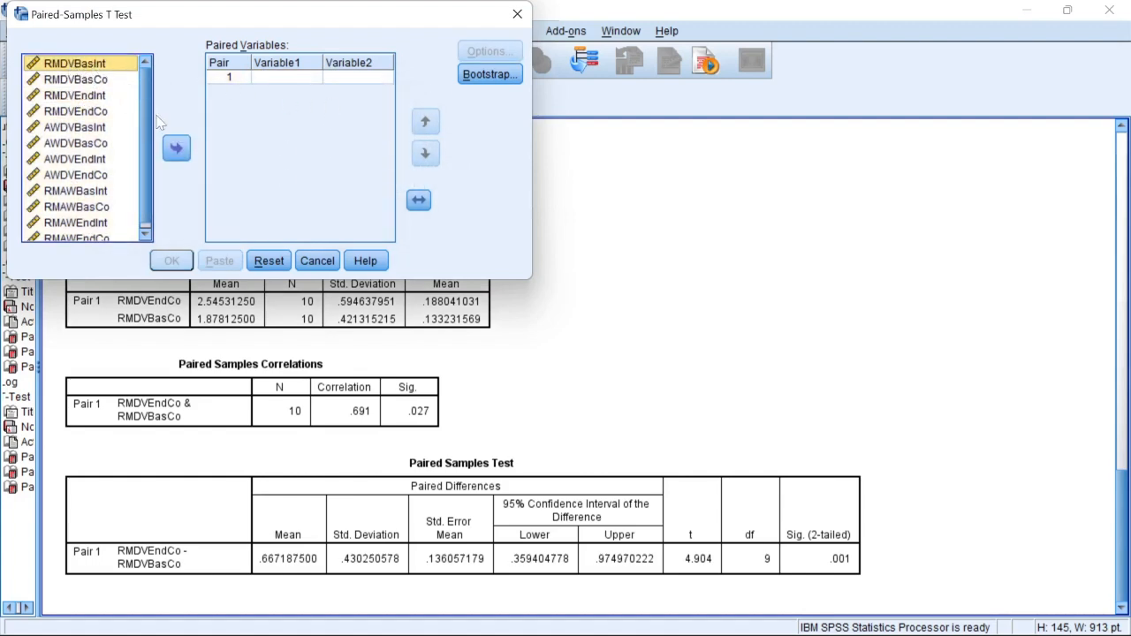
pyautogui.click(99, 96)
pyautogui.click(176, 147)
pyautogui.click(88, 63)
pyautogui.click(176, 148)
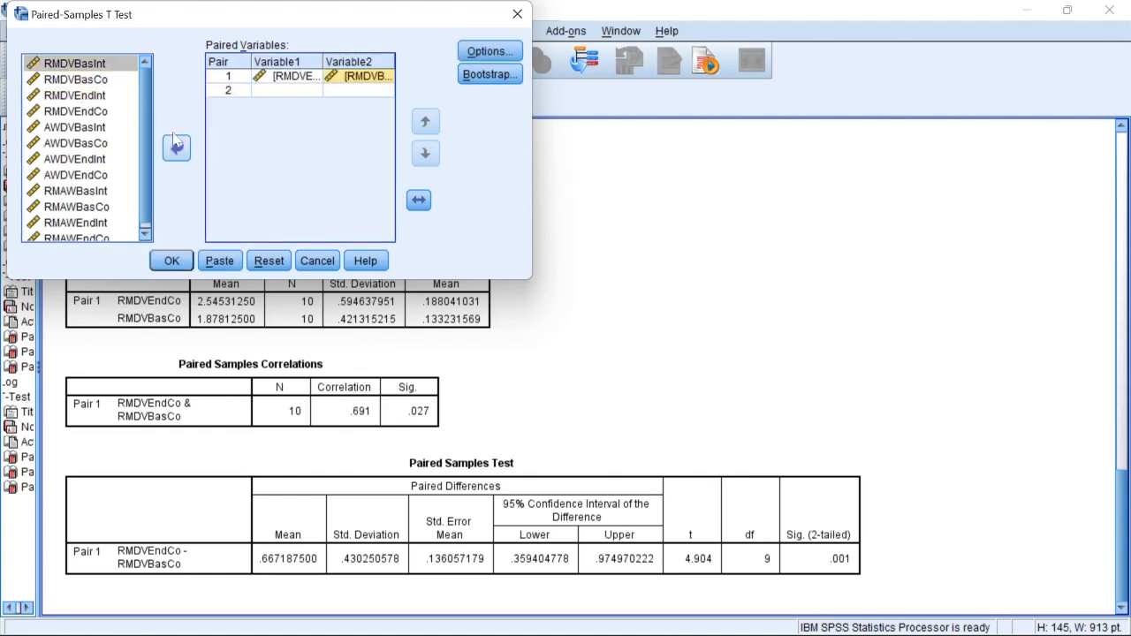
# Define pair 2 with RMDVEndCo as the first variable and RMDVBasCo as the second.
pyautogui.click(89, 112)
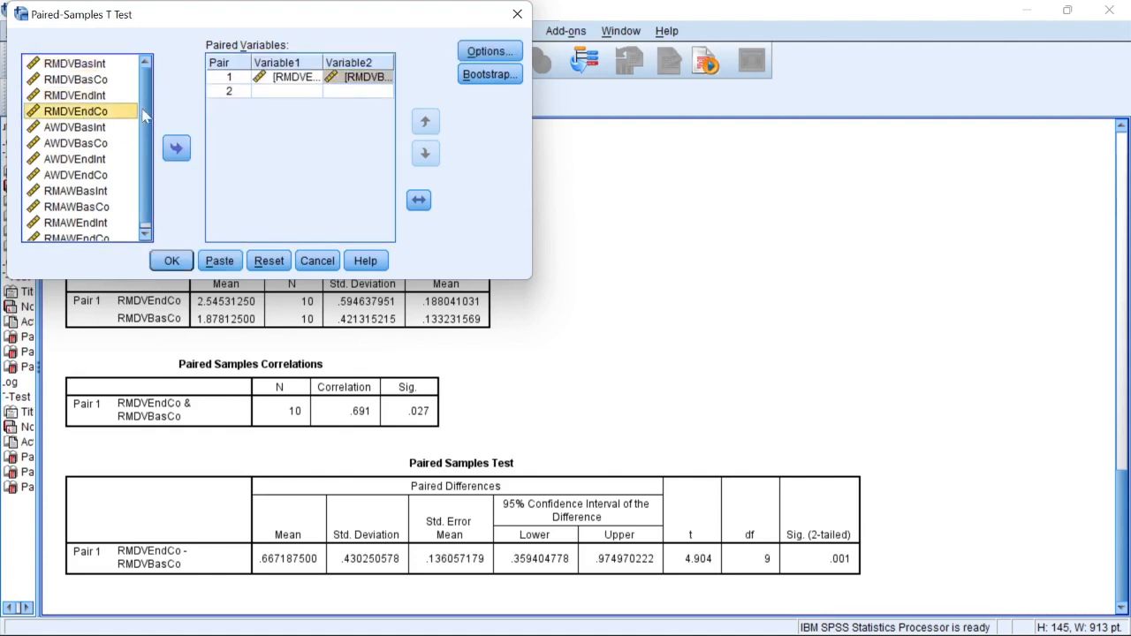
pyautogui.click(104, 82)
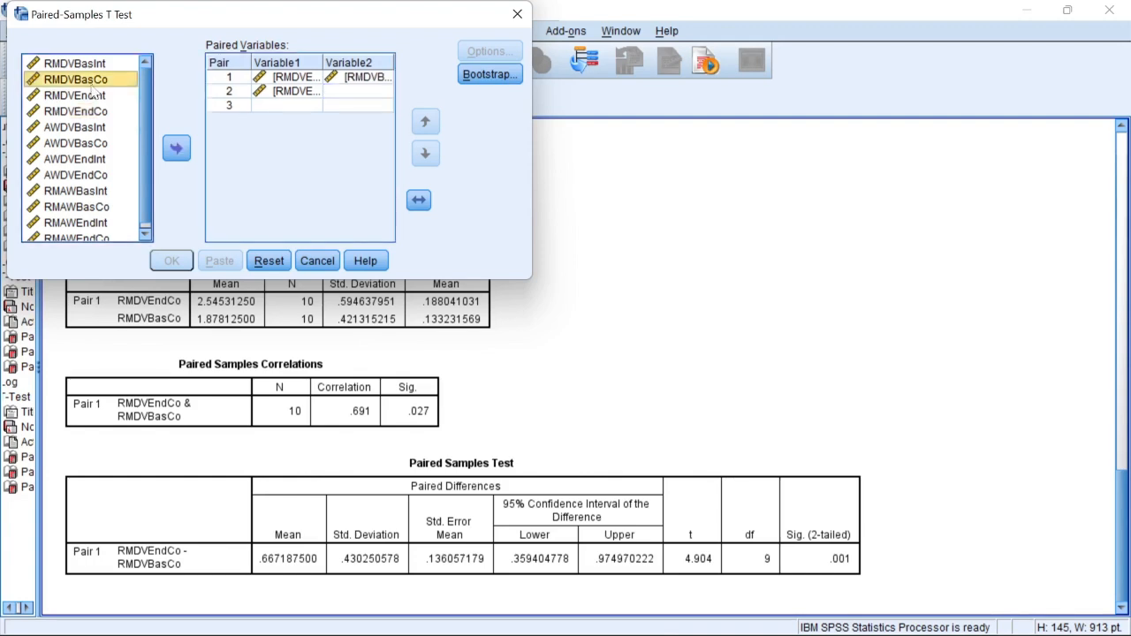
pyautogui.click(174, 154)
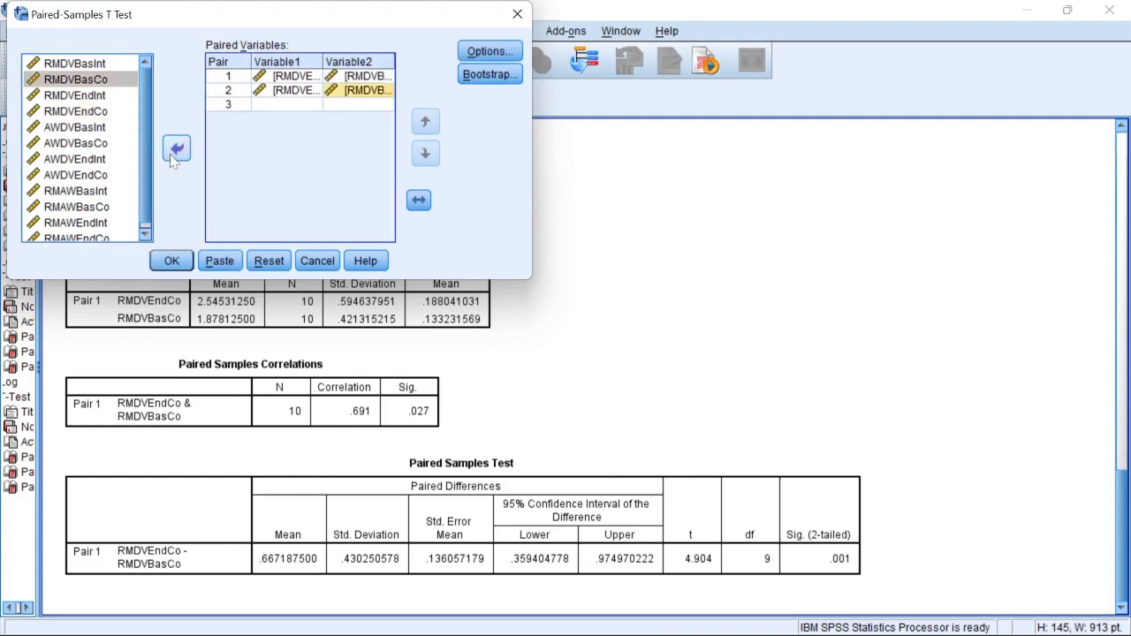
# Define pair 3 with AWDVEndInt as the first variable and AWDVBasInt as the second.
pyautogui.click(44, 129)
pyautogui.moveTo(69, 131)
pyautogui.mouseDown()
pyautogui.moveTo(76, 151)
pyautogui.moveTo(75, 138)
pyautogui.mouseUp()
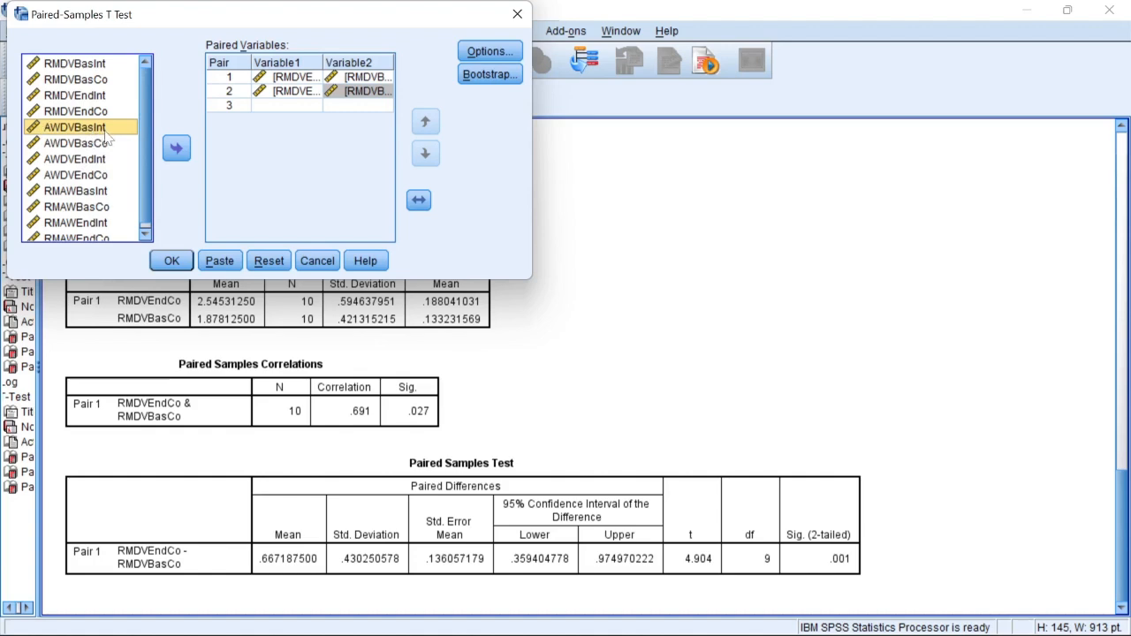
pyautogui.click(92, 160)
pyautogui.click(175, 150)
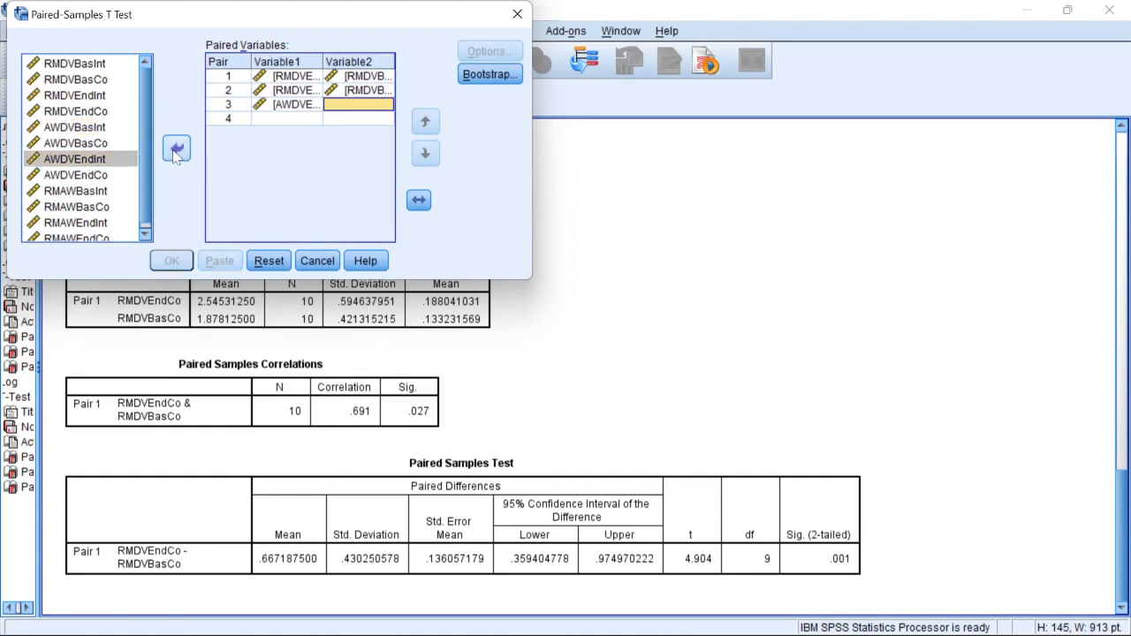
pyautogui.click(176, 150)
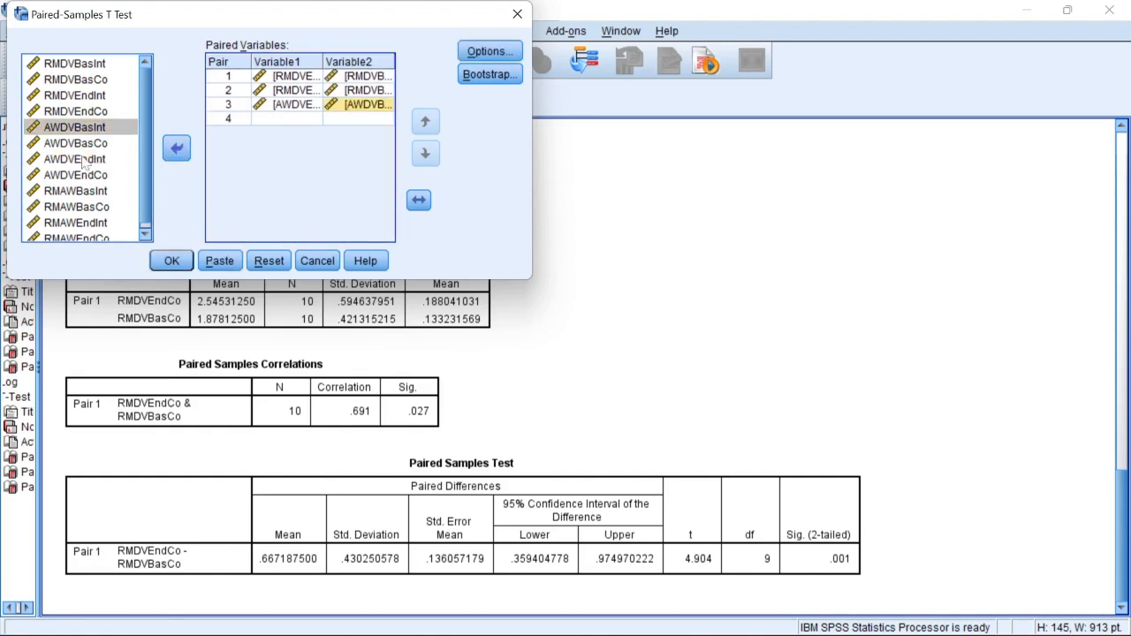
# Define pair 4 with AWDVEndCo as the first variable and AWDVBasCo as the second.
pyautogui.click(81, 175)
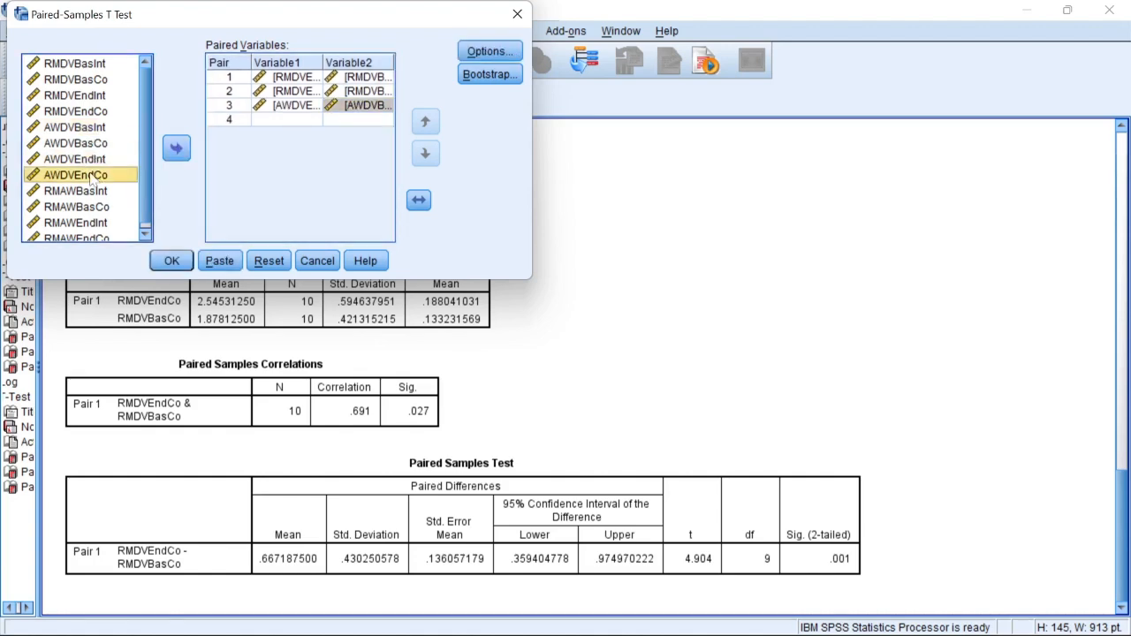
pyautogui.click(176, 151)
pyautogui.click(76, 143)
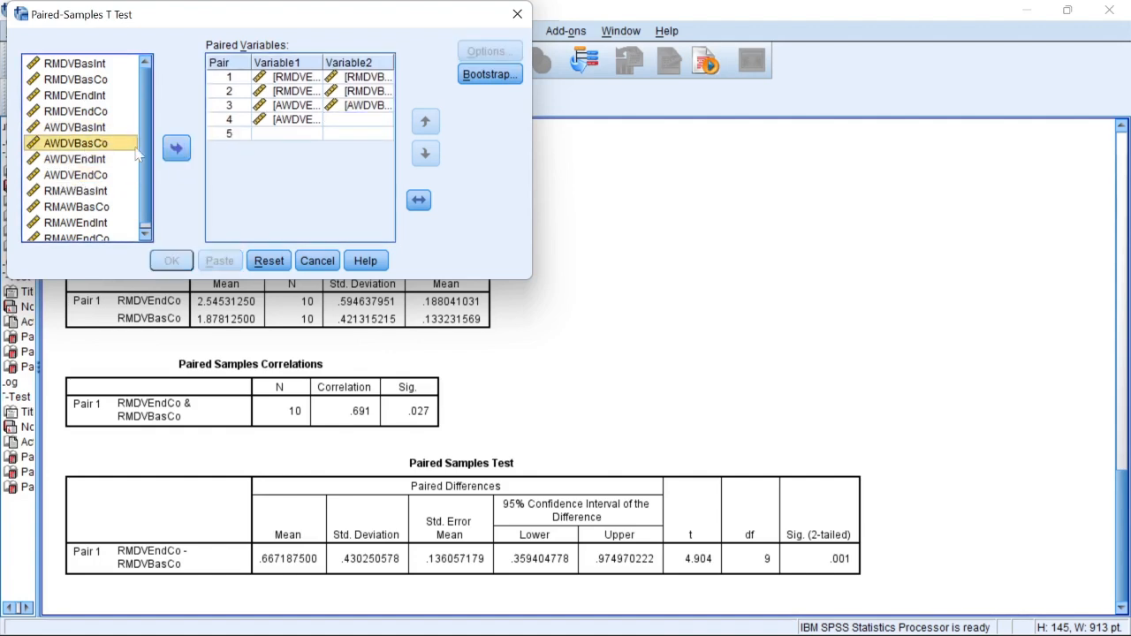
pyautogui.click(176, 150)
# Define pair 5 with RMAWEndInt as the first variable and RMAWBasInt as the second.
pyautogui.scroll(-1, 120, 193)
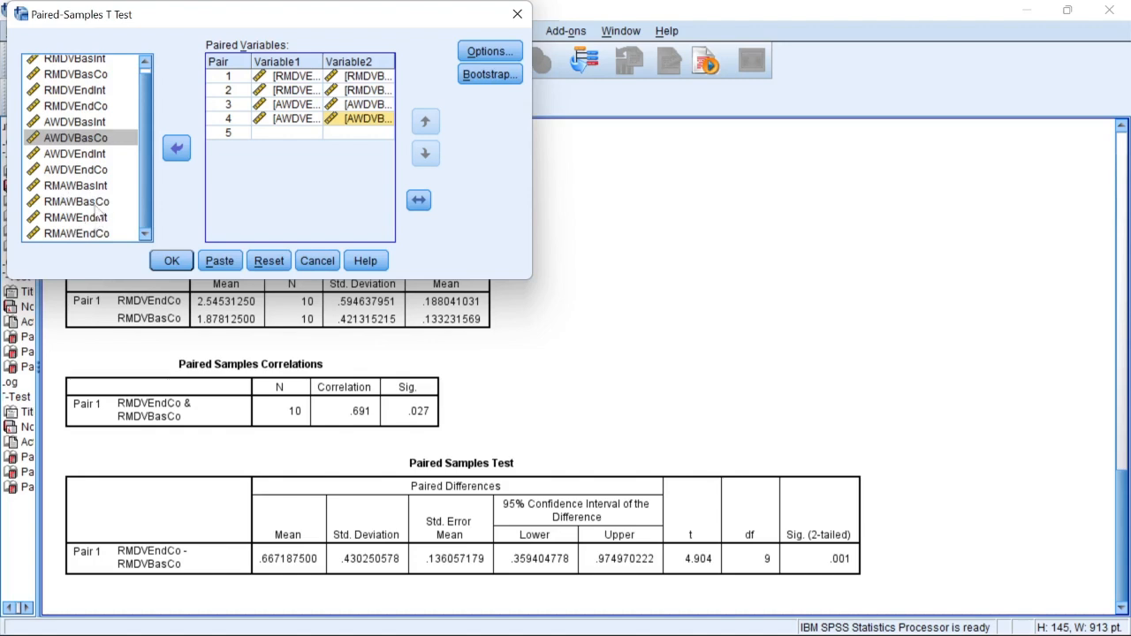
pyautogui.click(88, 218)
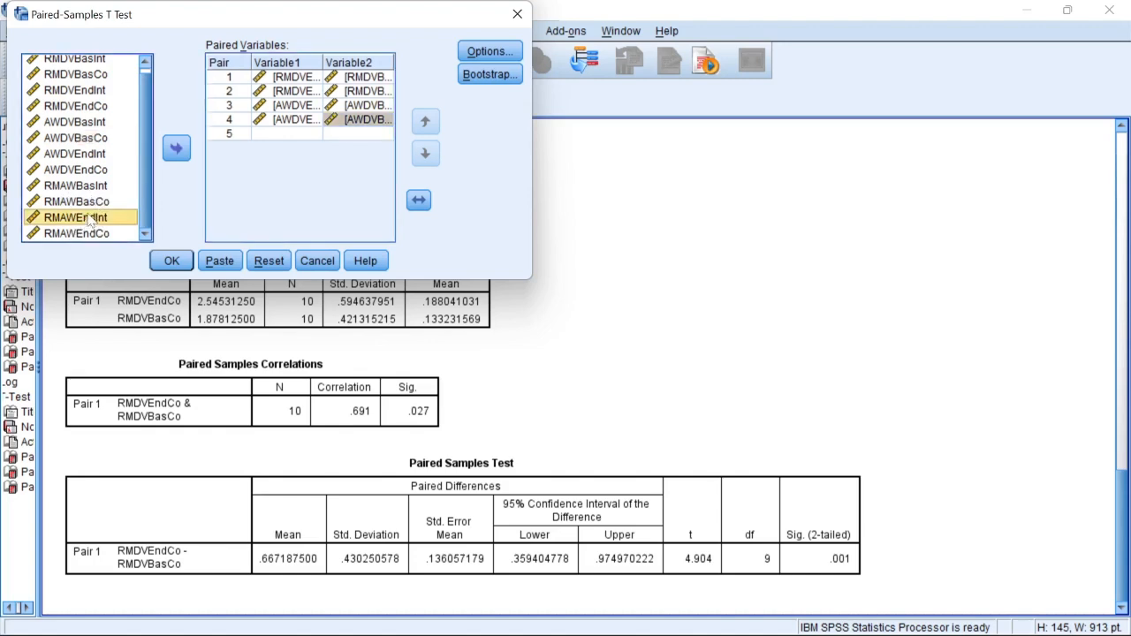
pyautogui.click(176, 149)
pyautogui.click(90, 187)
pyautogui.click(177, 150)
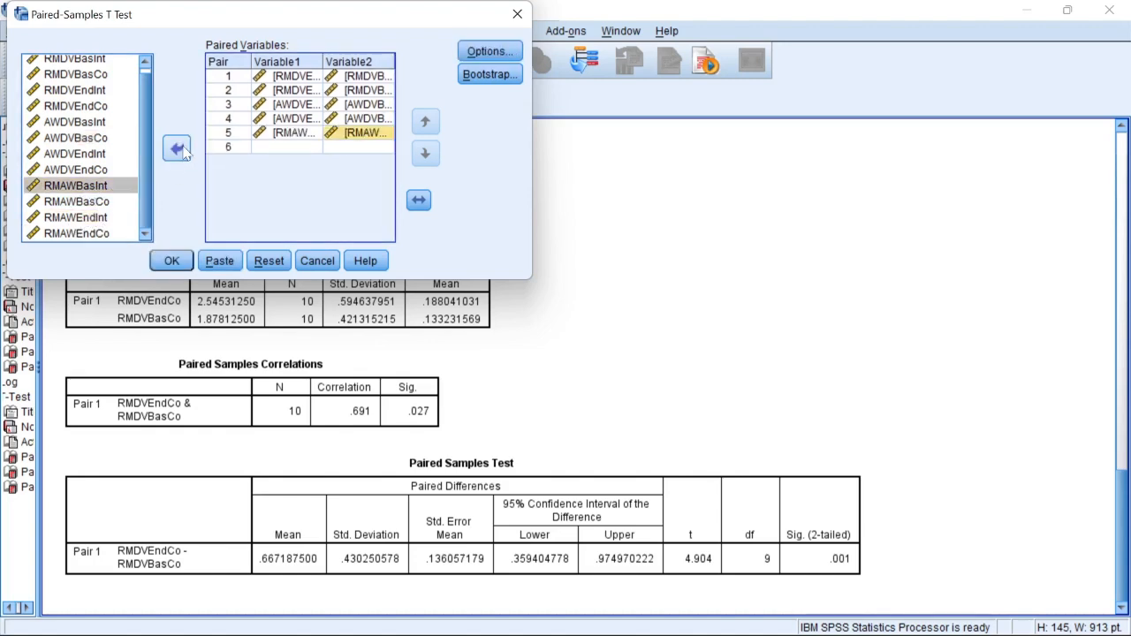
# Define pair 6 with RMAWEndCo as the first variable and RMAWBasCo as the second, and run the test.
pyautogui.click(102, 234)
pyautogui.click(176, 149)
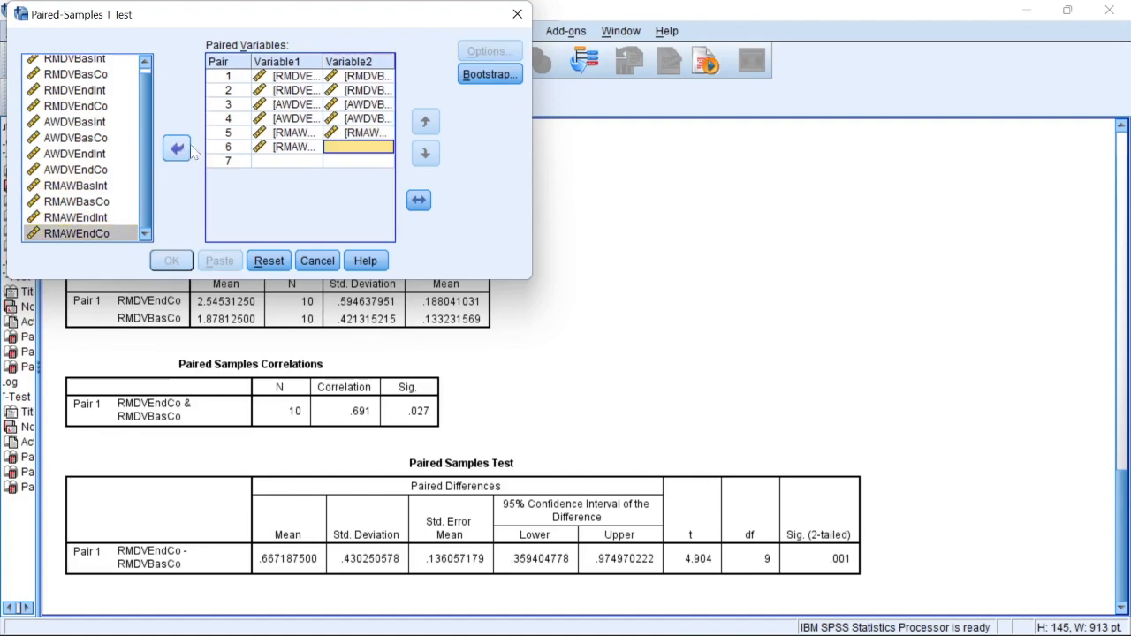
pyautogui.click(89, 203)
pyautogui.click(176, 150)
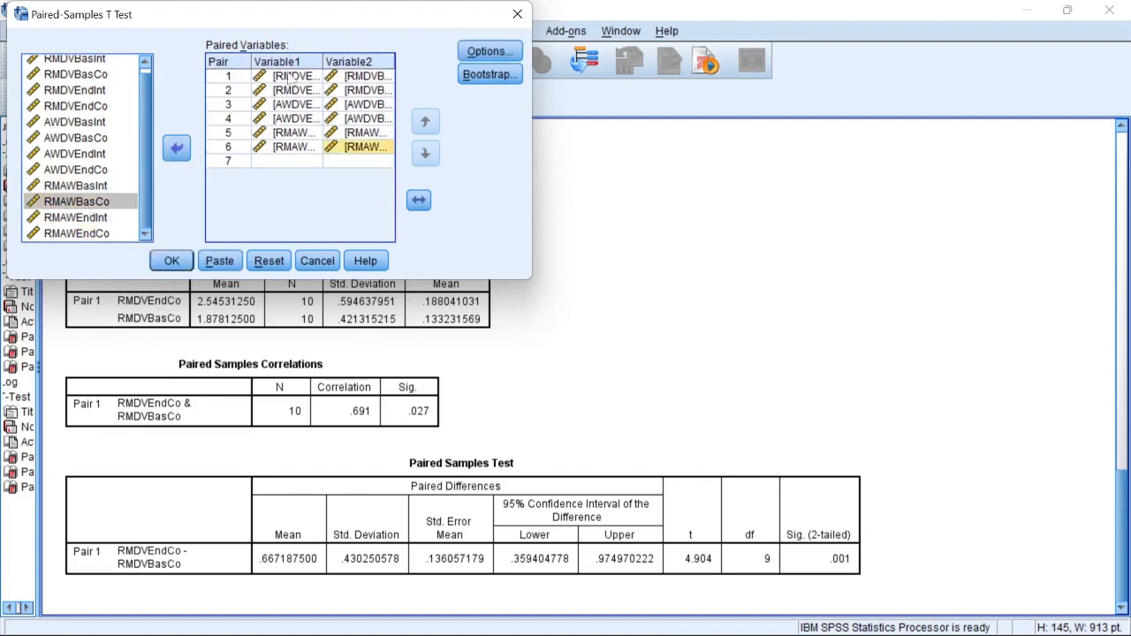
pyautogui.click(171, 261)
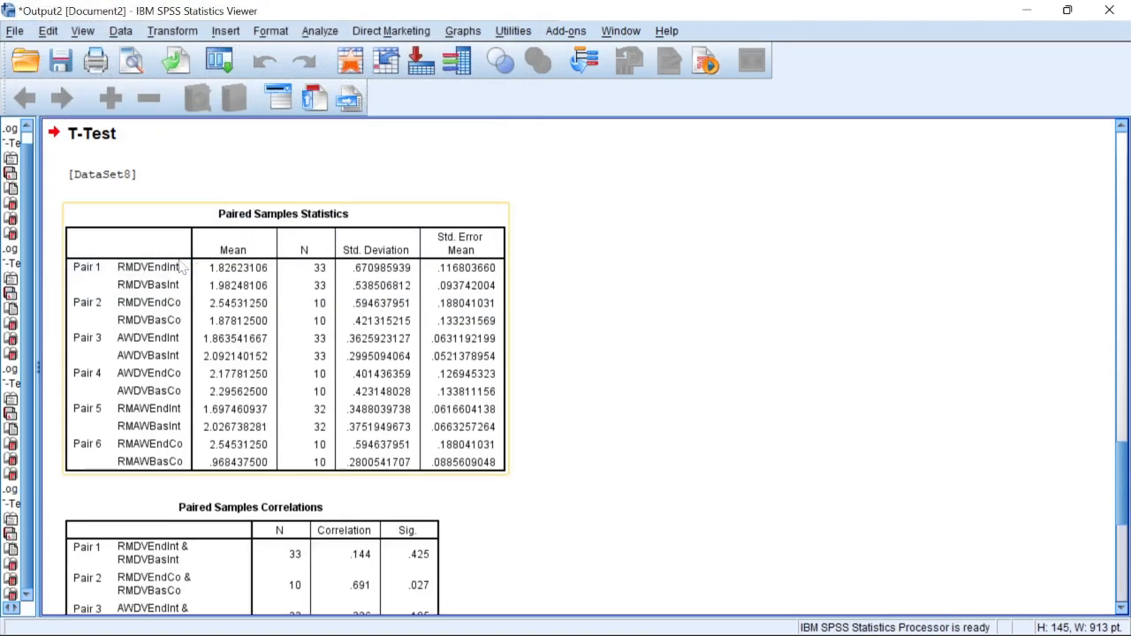
# Look through the statistics, correlations and Paired Samples Test tables for the six pairs.
pyautogui.scroll(-10, 267, 364)
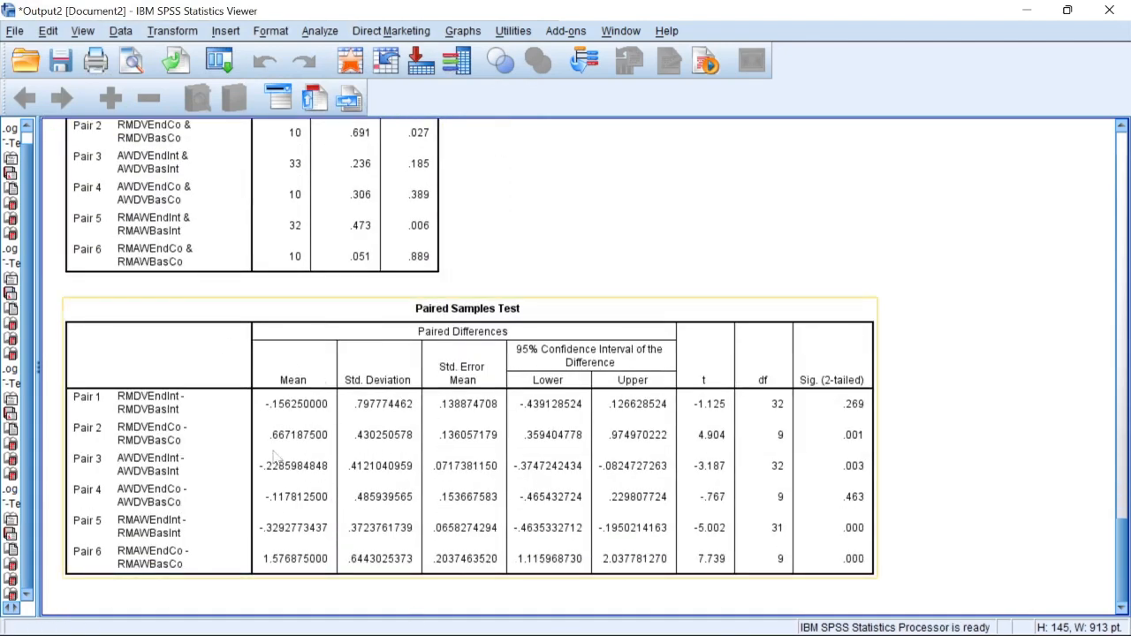
pyautogui.scroll(3, 364, 428)
pyautogui.scroll(-3, 365, 429)
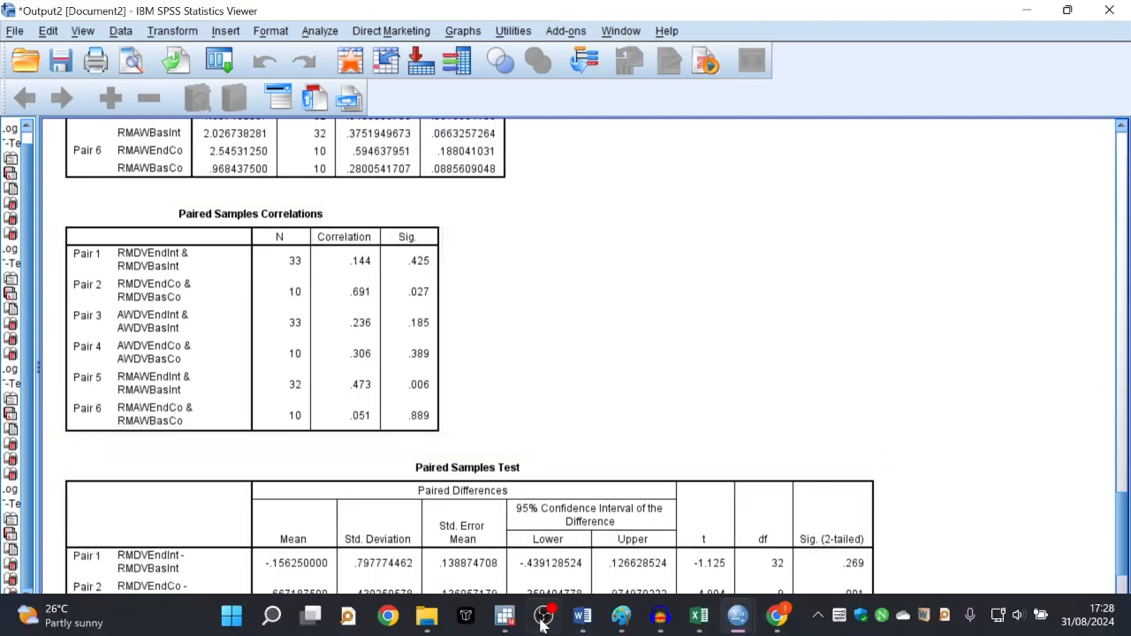
# Switch to the Project Write Up document in Word, maximize it and highlight everything from heading 4.2 through the 4.3 Chapter Summary.
pyautogui.click(583, 618)
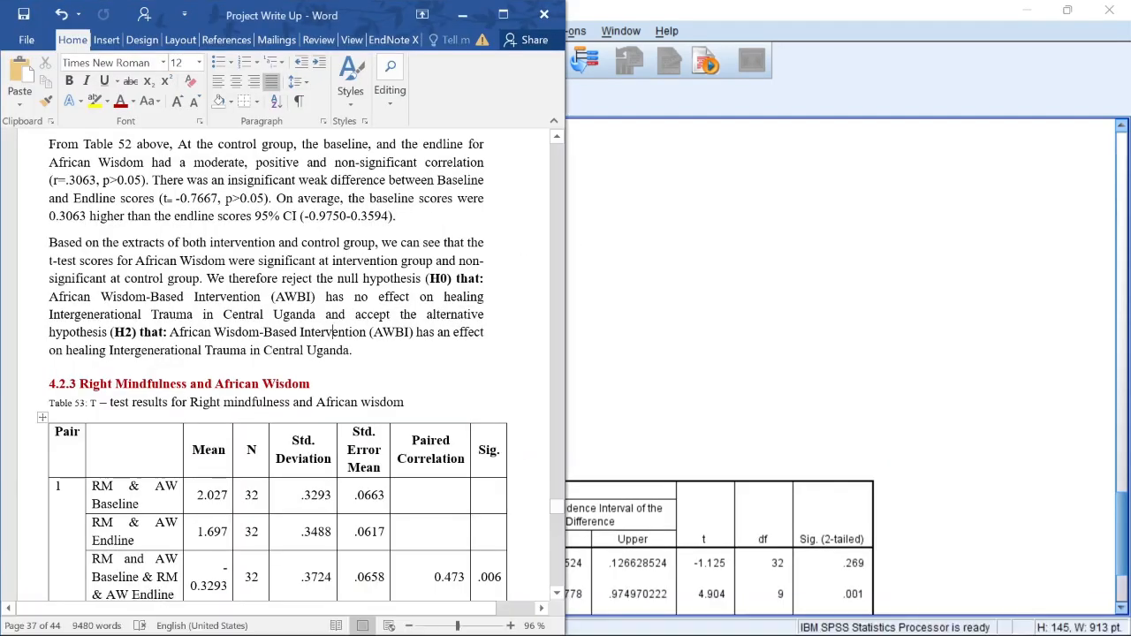
pyautogui.scroll(10, 265, 354)
pyautogui.scroll(6, 415, 228)
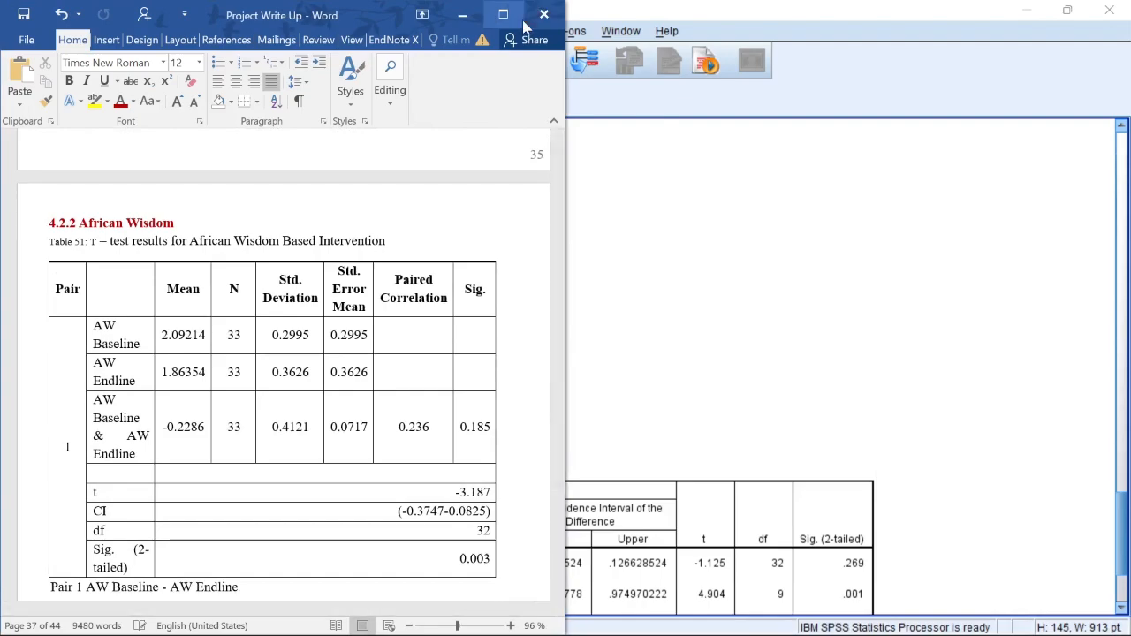
pyautogui.click(504, 15)
pyautogui.scroll(5, 405, 236)
pyautogui.scroll(15, 429, 282)
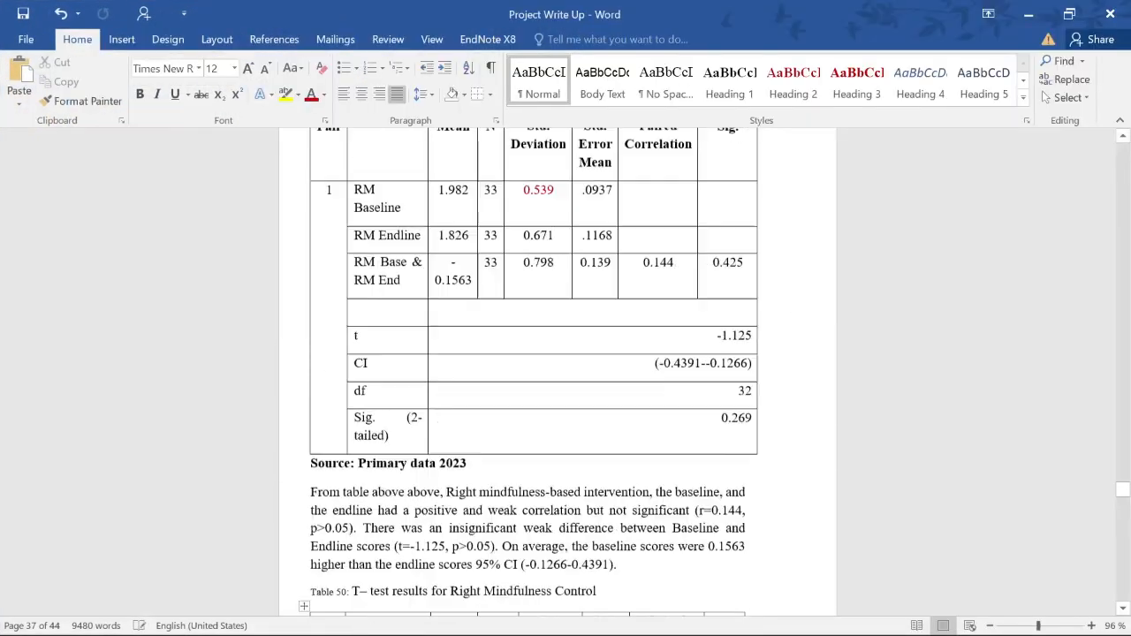
pyautogui.scroll(-4, 428, 282)
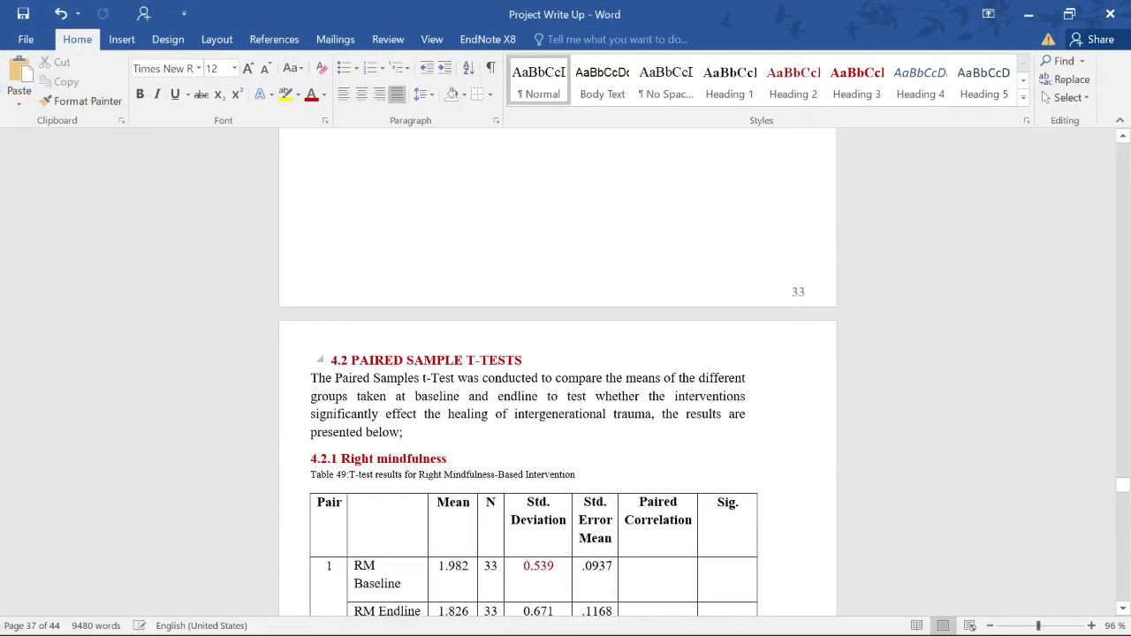
pyautogui.moveTo(332, 360); pyautogui.dragTo(512, 618)
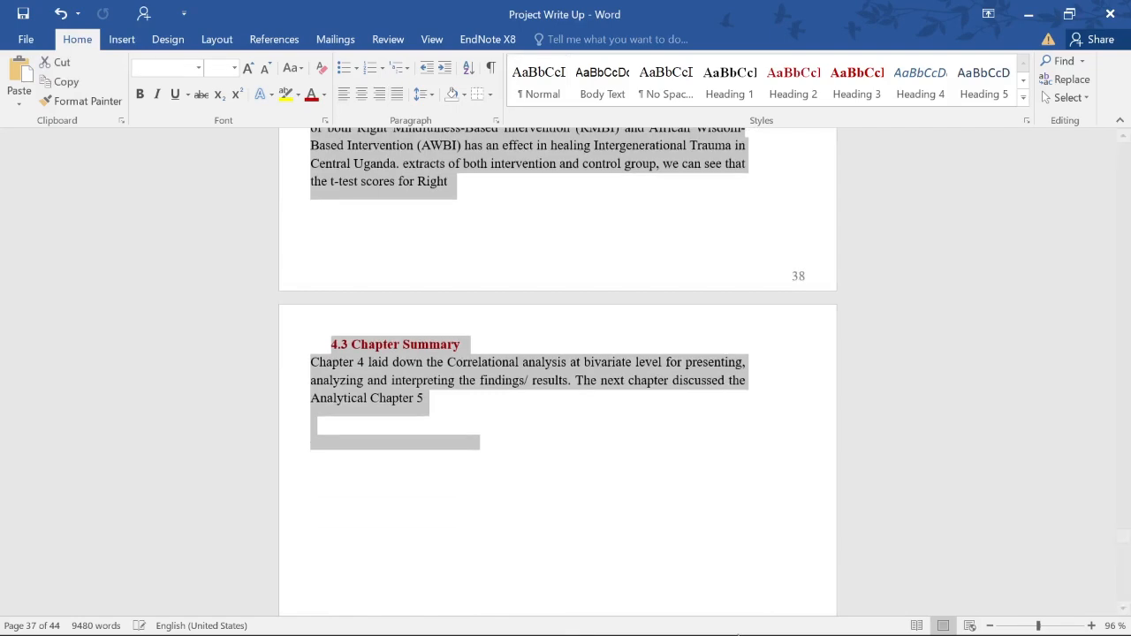
# Return to the SPSS output window and examine the complete Paired Samples Test table.
pyautogui.moveTo(733, 613)
pyautogui.click(972, 530)
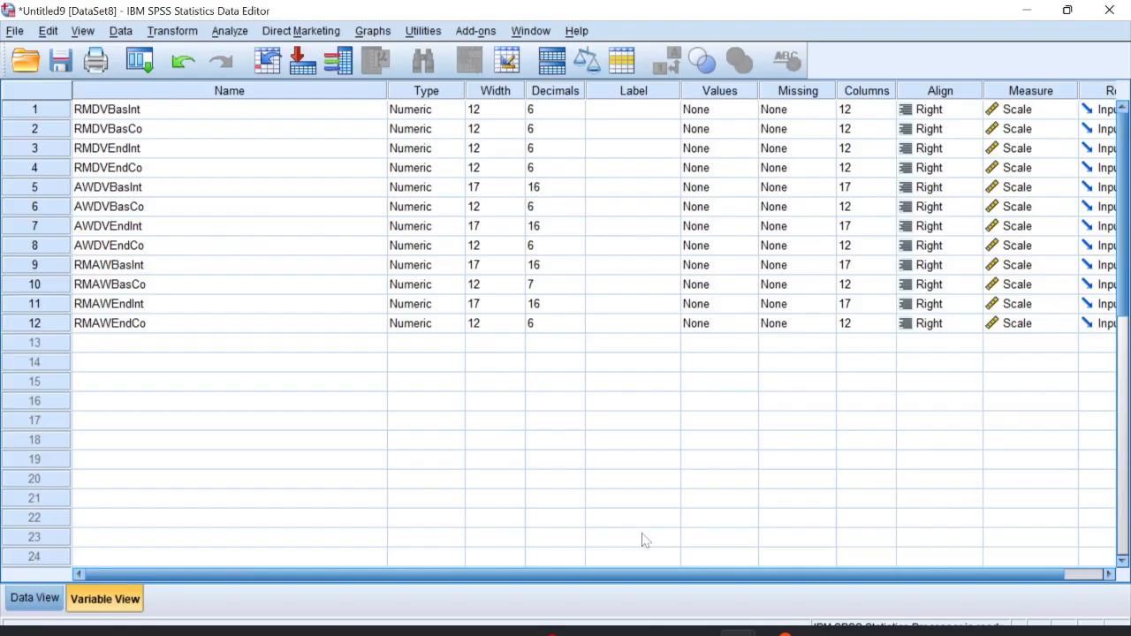
pyautogui.click(718, 502)
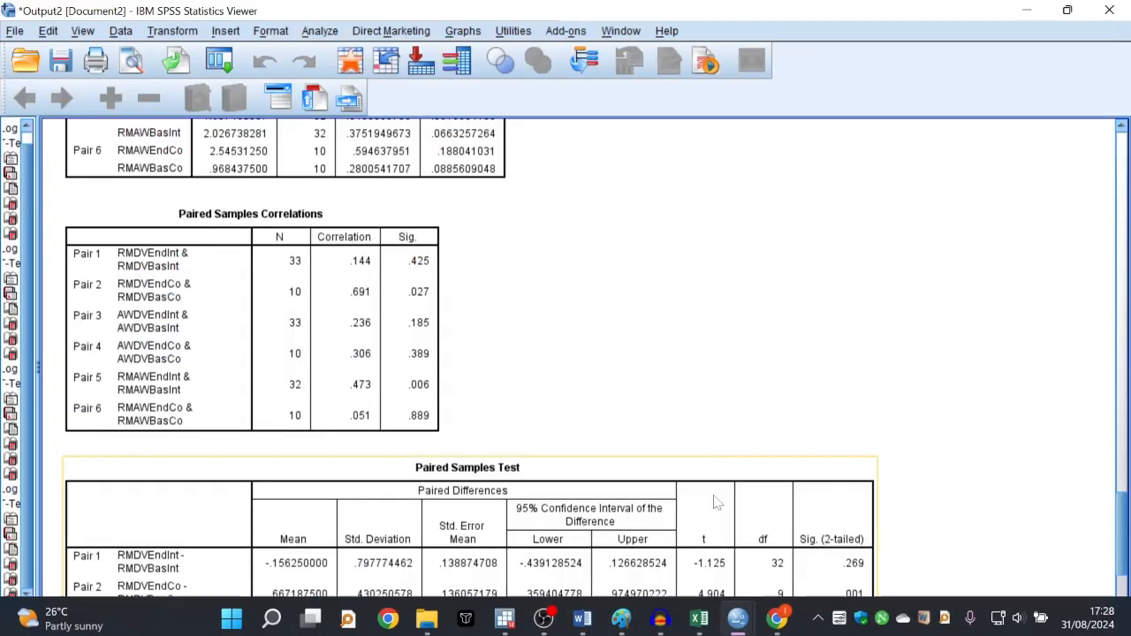
pyautogui.scroll(-3, 739, 408)
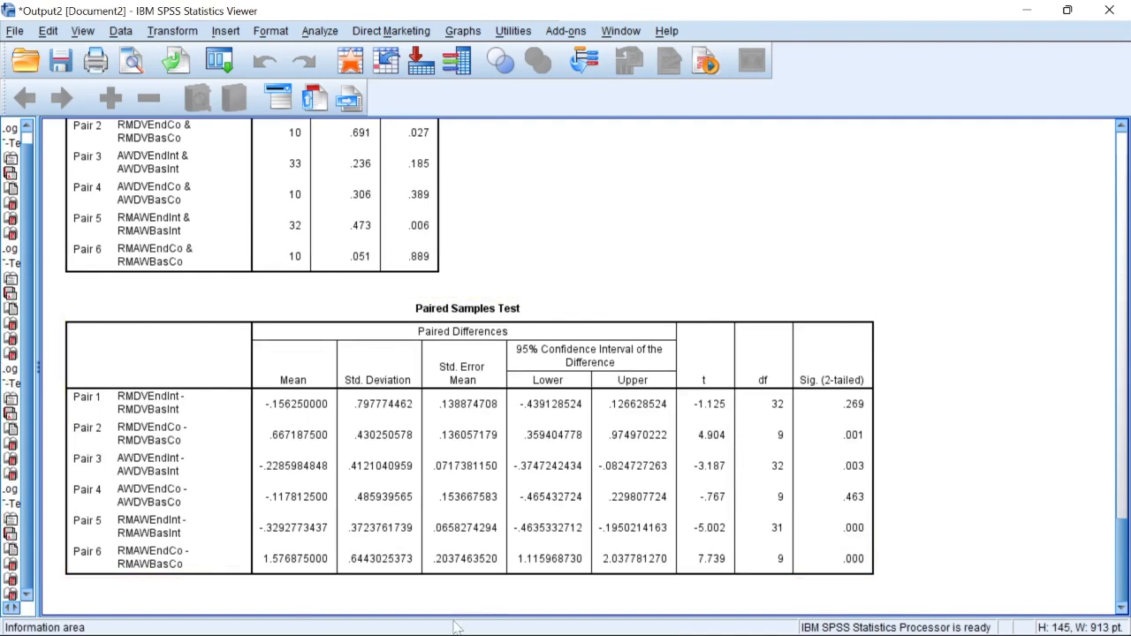
# Go back to the Word write-up and examine chapter 5's overview and the logistic regression Table 55 in section 5.1.
pyautogui.click(458, 624)
pyautogui.scroll(-7, 539, 434)
pyautogui.click(529, 274)
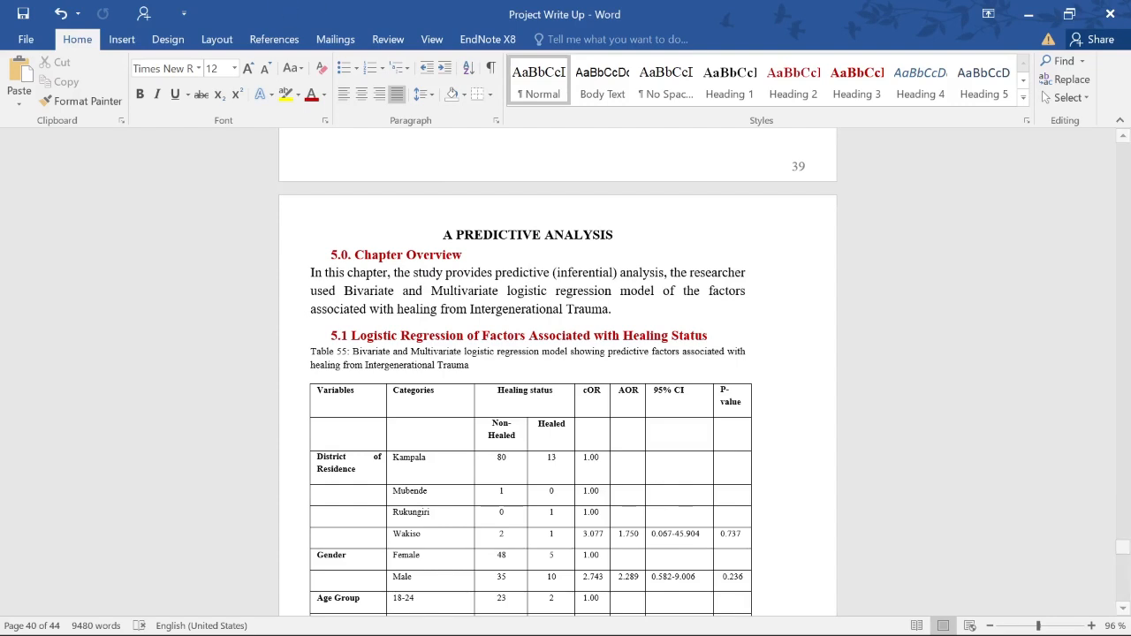
pyautogui.moveTo(409, 627)
pyautogui.click(537, 333)
pyautogui.scroll(-3, 537, 332)
pyautogui.click(468, 189)
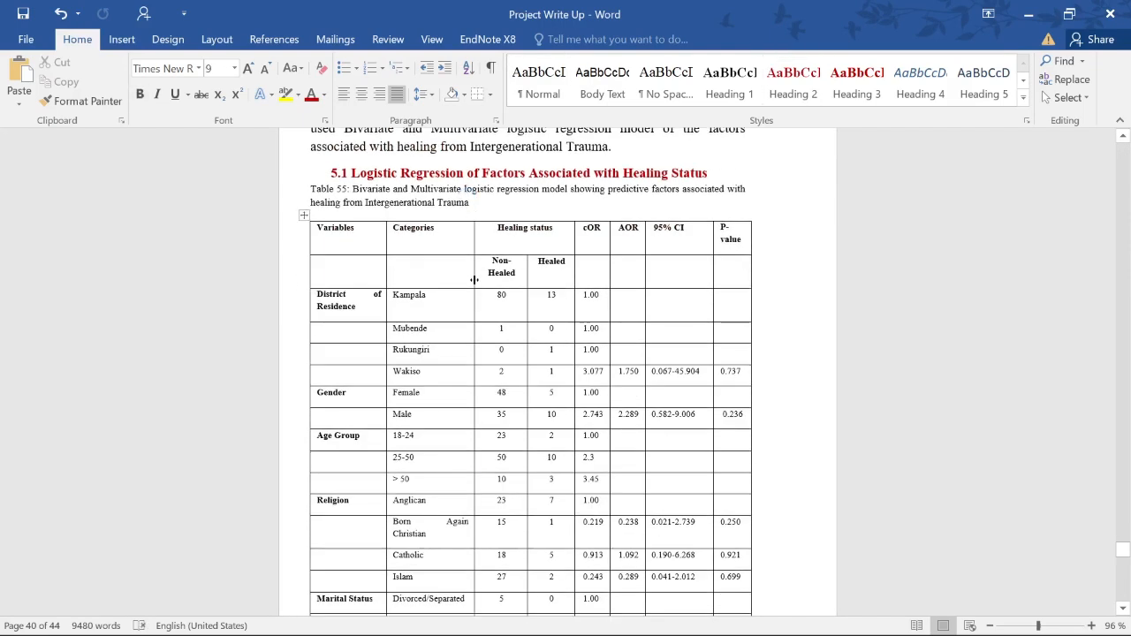
# Switch to the Datasets SPSS workbook in Excel, open the Model sheet and widen columns A and B.
pyautogui.moveTo(702, 622)
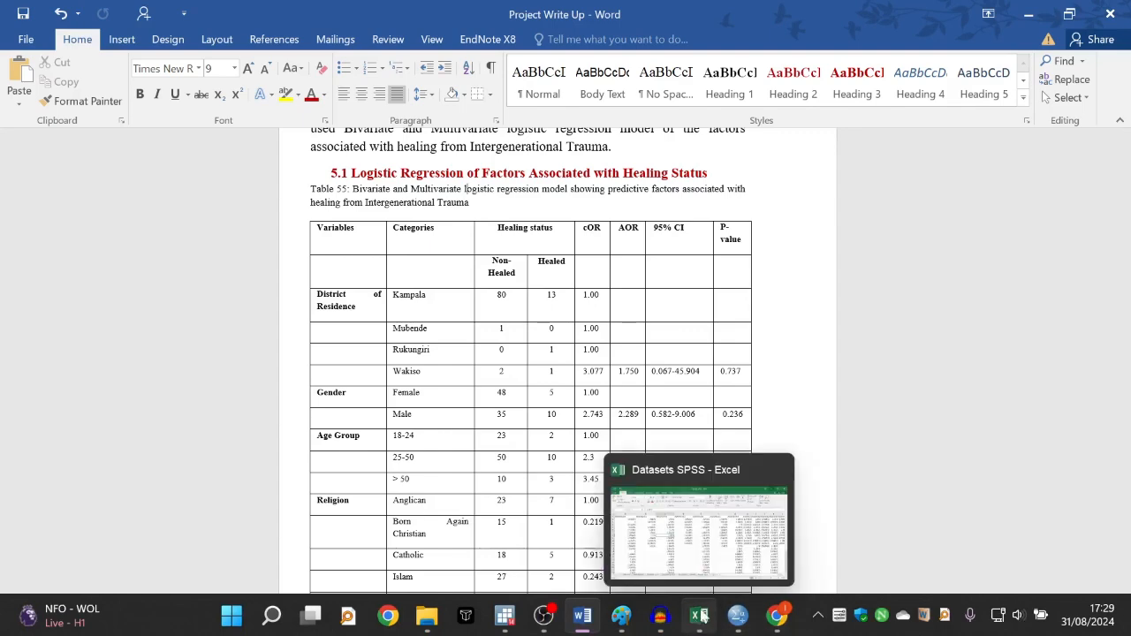
pyautogui.click(718, 530)
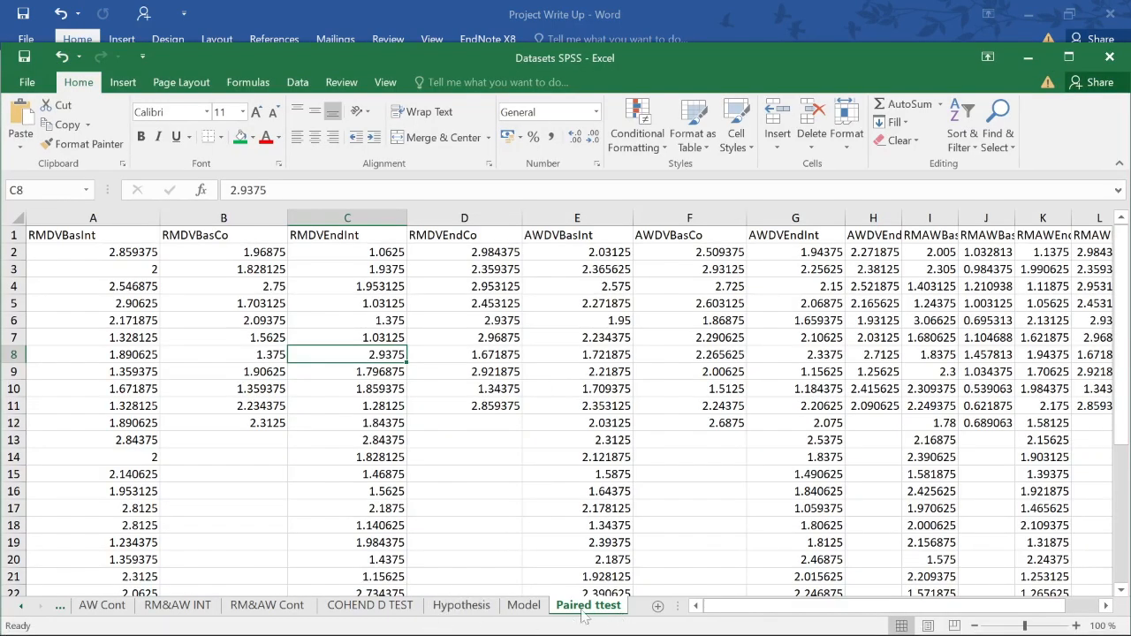
pyautogui.click(524, 605)
pyautogui.click(202, 431)
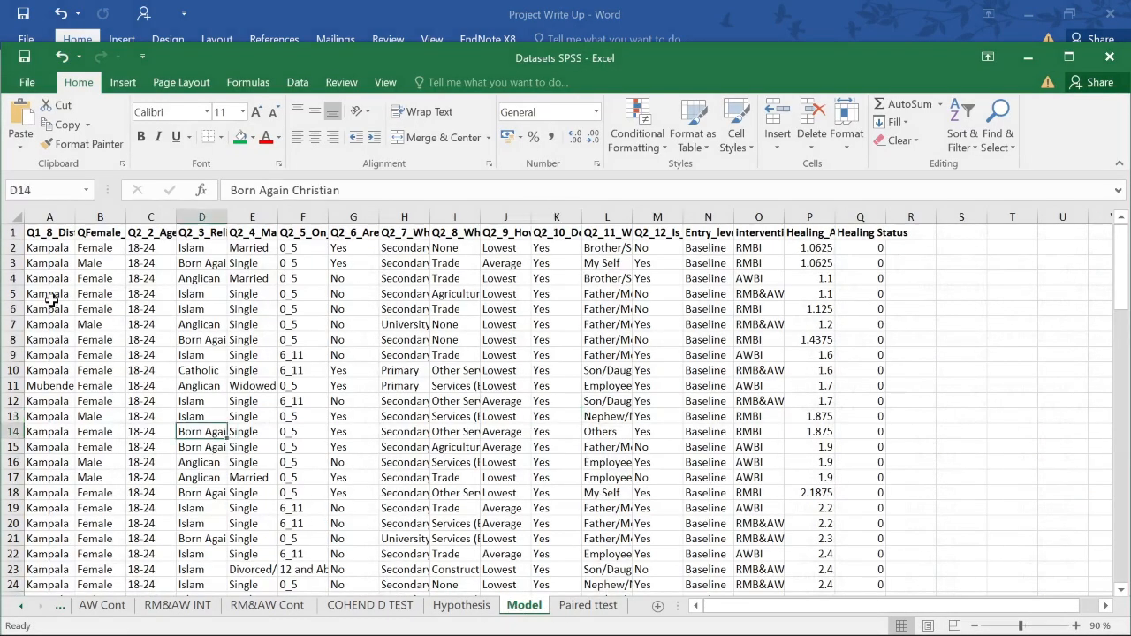
pyautogui.click(48, 217)
pyautogui.moveTo(76, 216); pyautogui.dragTo(188, 217)
pyautogui.click(67, 248)
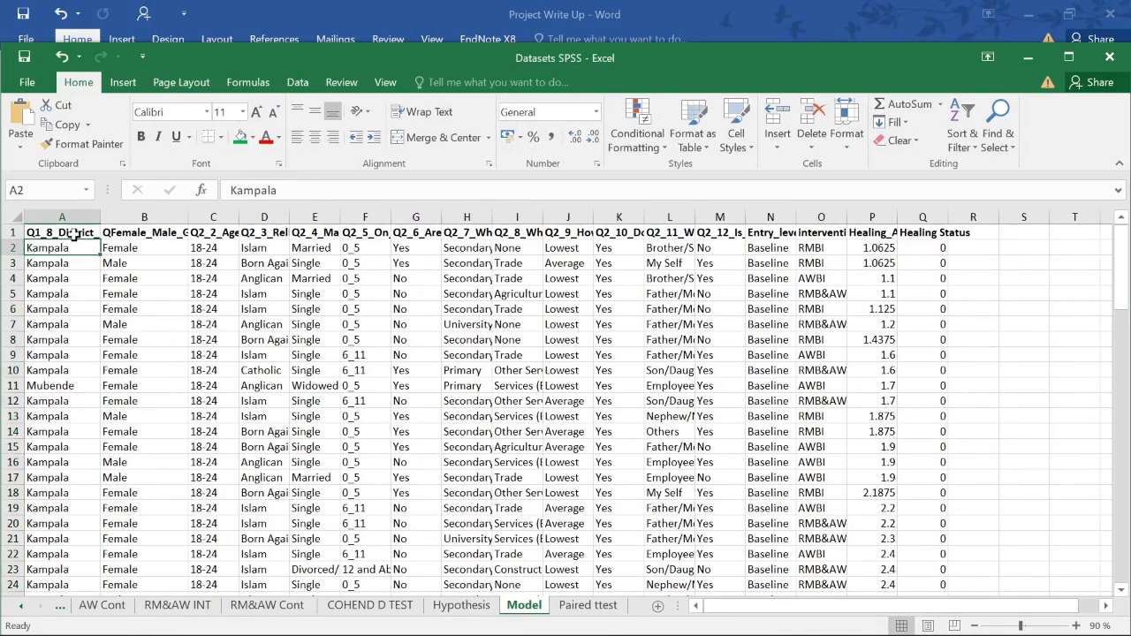
# Examine the district of residence, gender, age categories and religion columns of the Model sheet one by one.
pyautogui.click(78, 234)
pyautogui.click(137, 235)
pyautogui.click(956, 113)
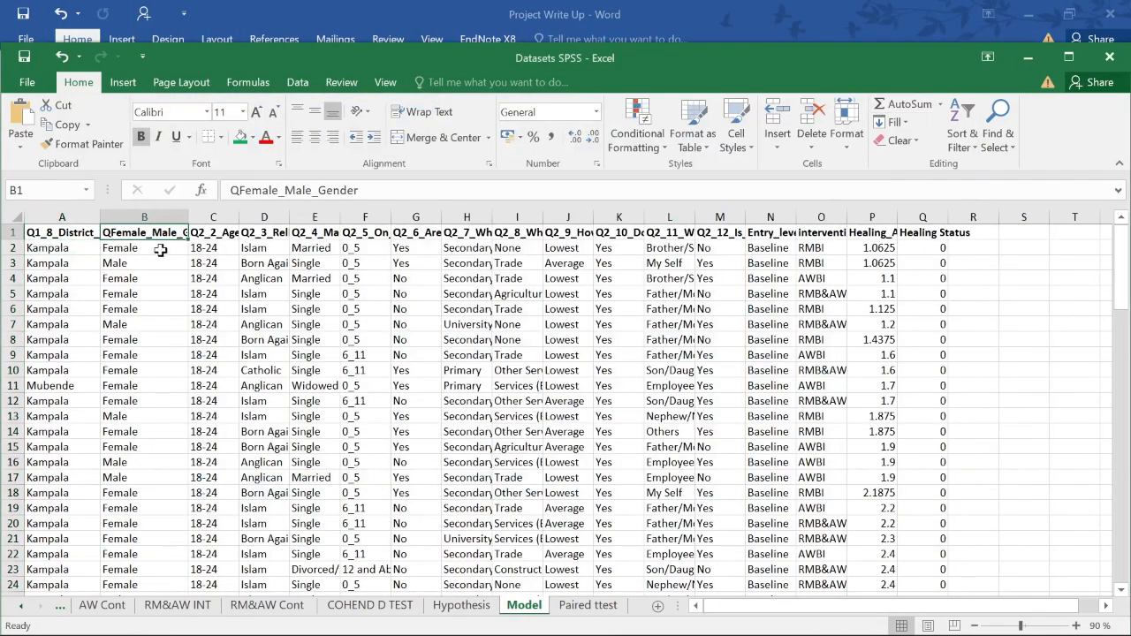
pyautogui.click(151, 257)
pyautogui.click(141, 234)
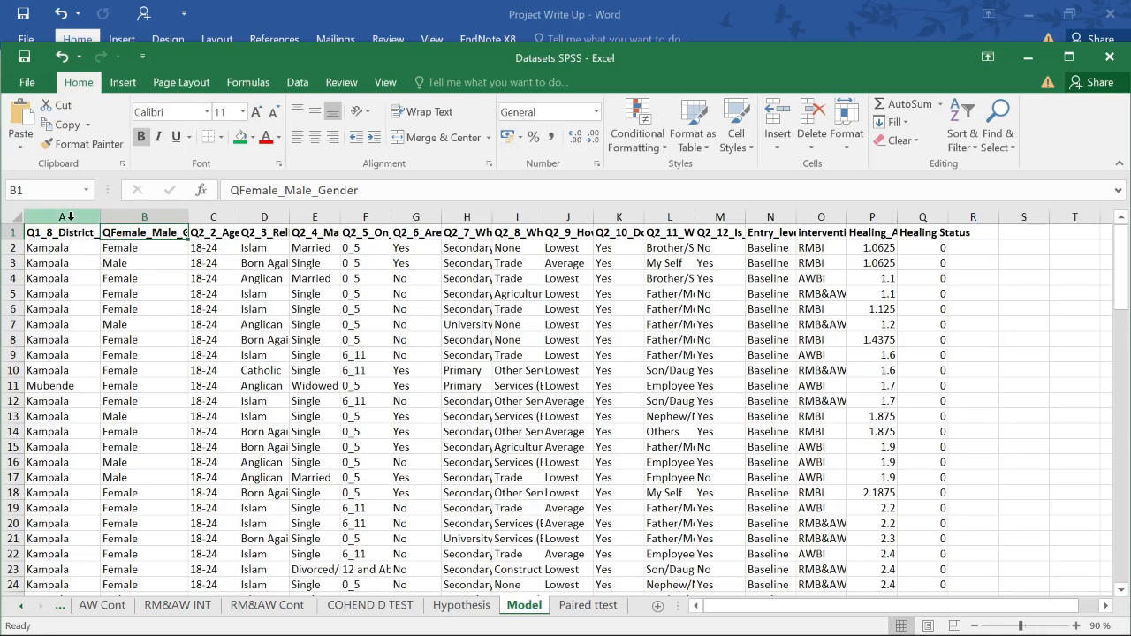
pyautogui.click(66, 212)
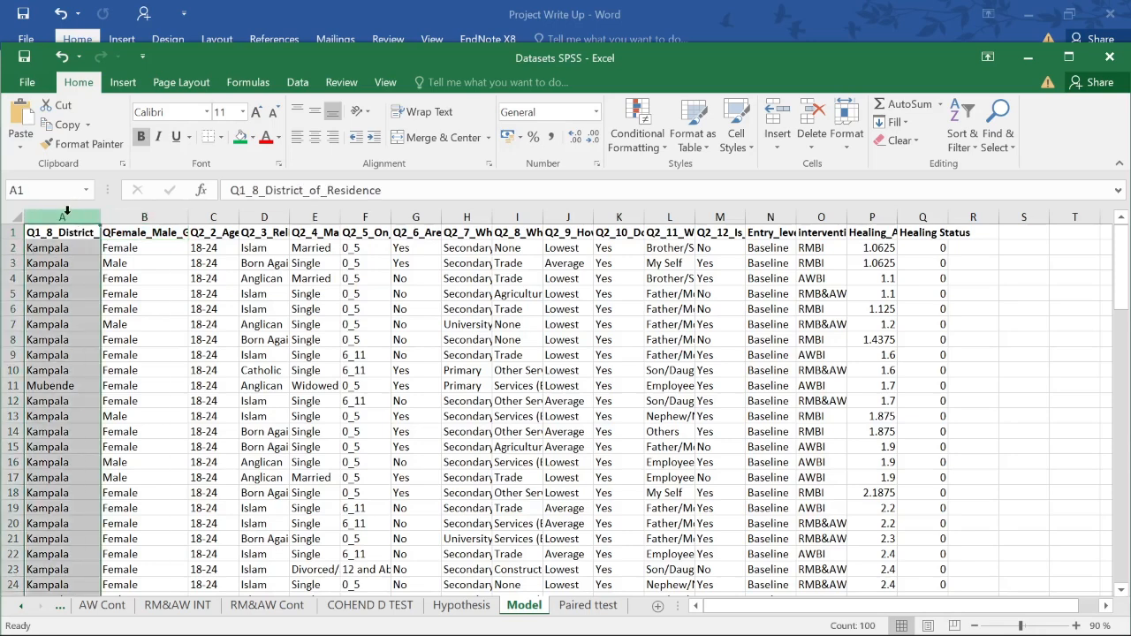
pyautogui.click(141, 217)
pyautogui.click(213, 215)
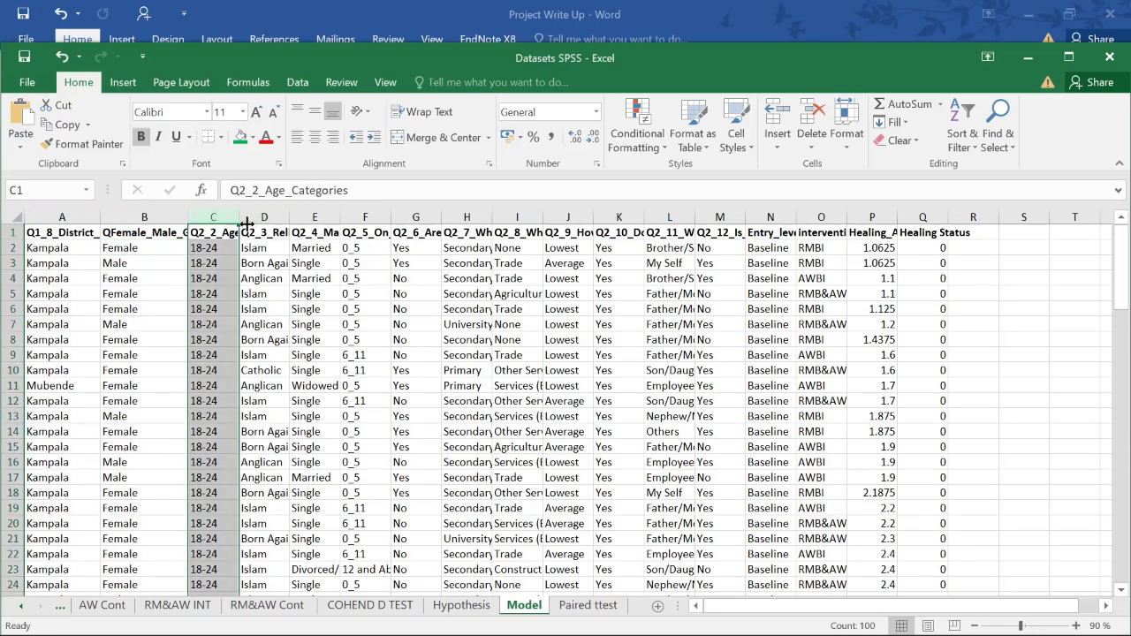
pyautogui.click(265, 218)
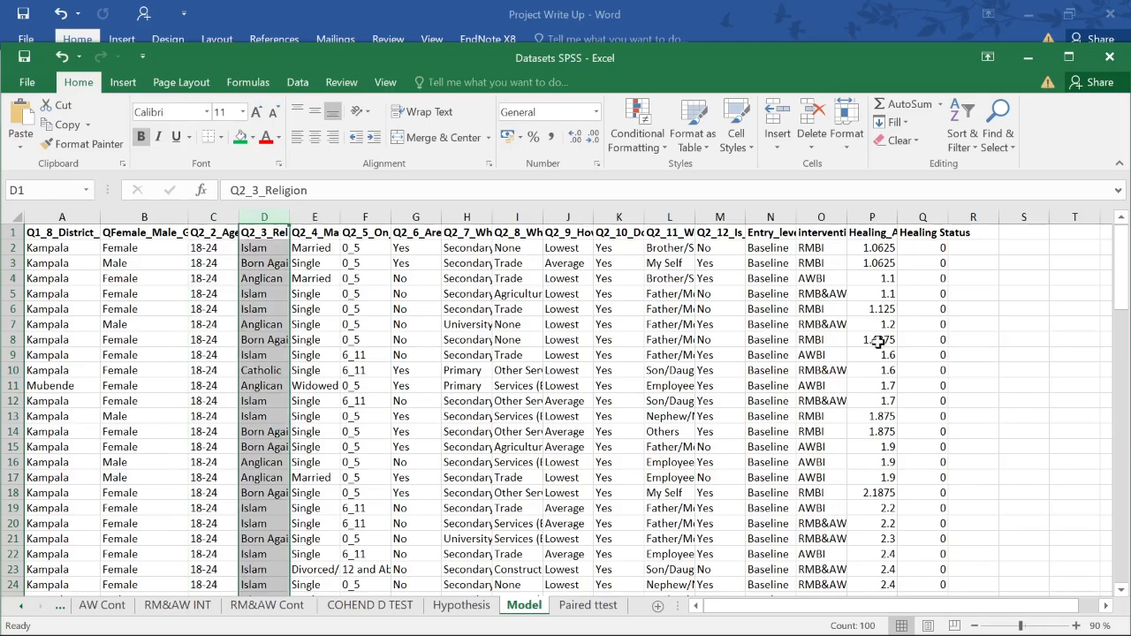
# Check the coded values of the Healing Status column from the first data row to the last.
pyautogui.click(922, 370)
pyautogui.moveTo(1120, 280); pyautogui.dragTo(1122, 588)
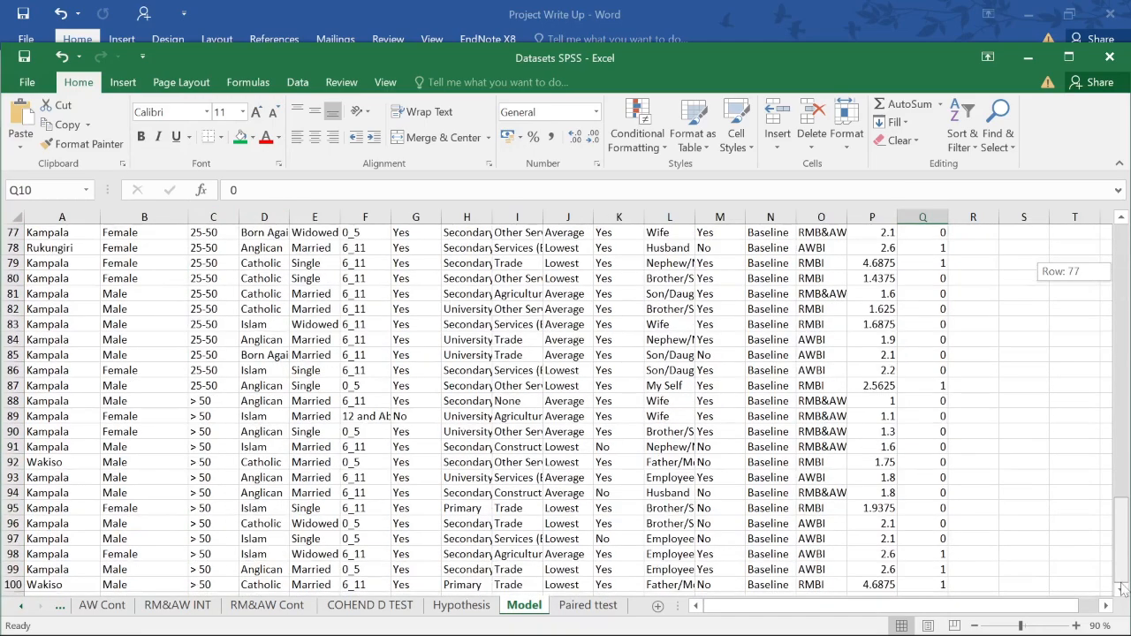
pyautogui.moveTo(1122, 541); pyautogui.dragTo(1122, 232)
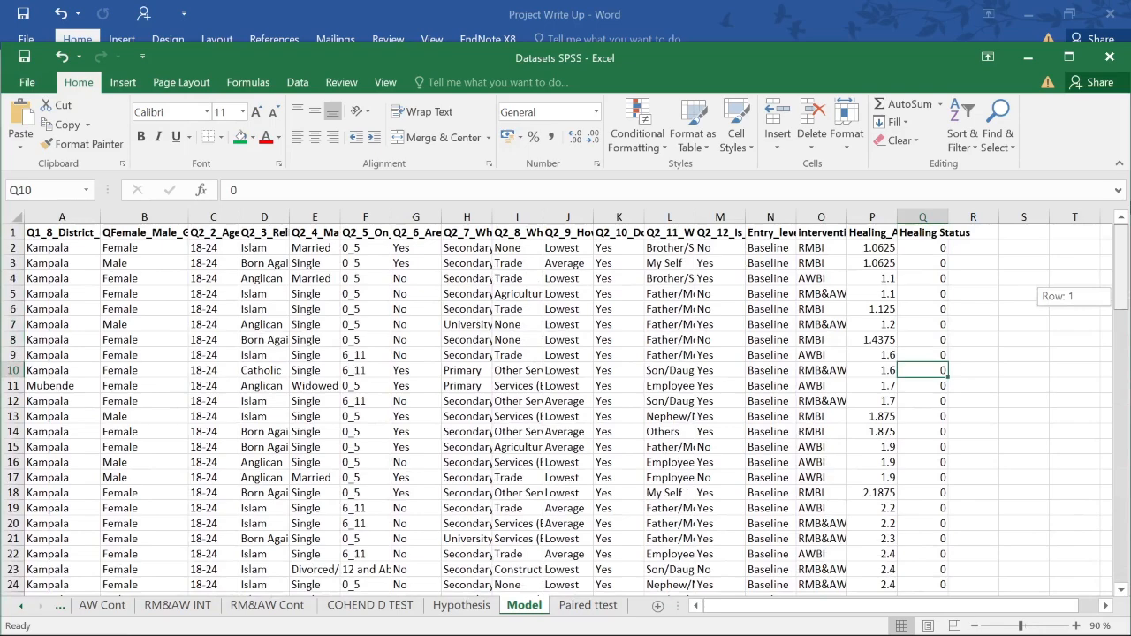
pyautogui.click(922, 292)
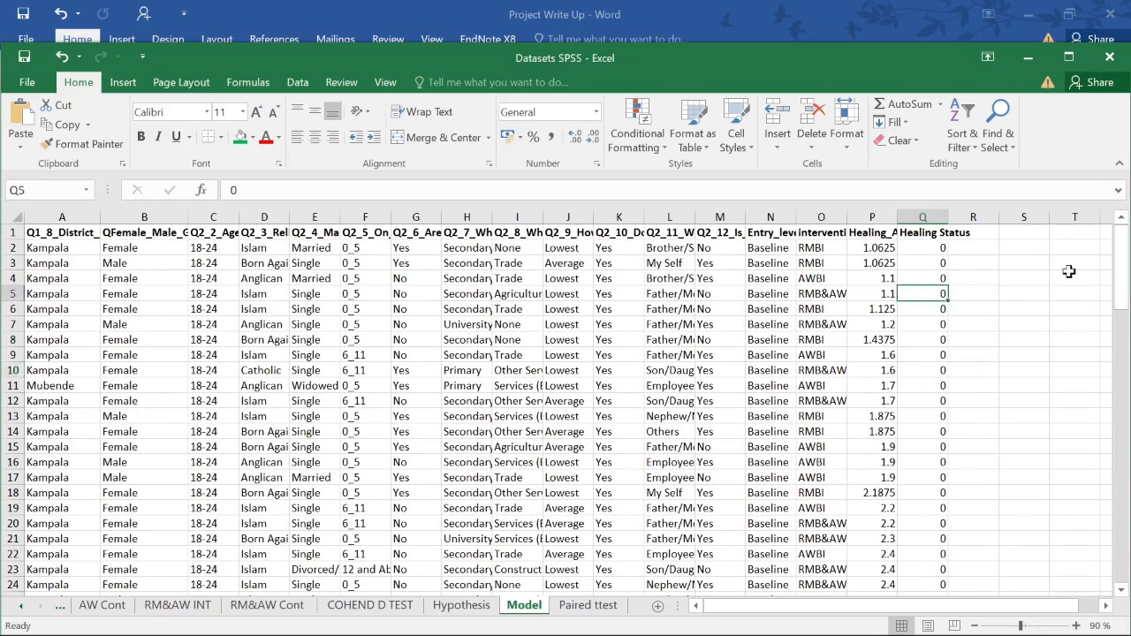
# Widen the education level and household income source columns (H and I) of the Model sheet and examine the income source categories.
pyautogui.moveTo(1120, 296); pyautogui.dragTo(1120, 446)
pyautogui.click(924, 446)
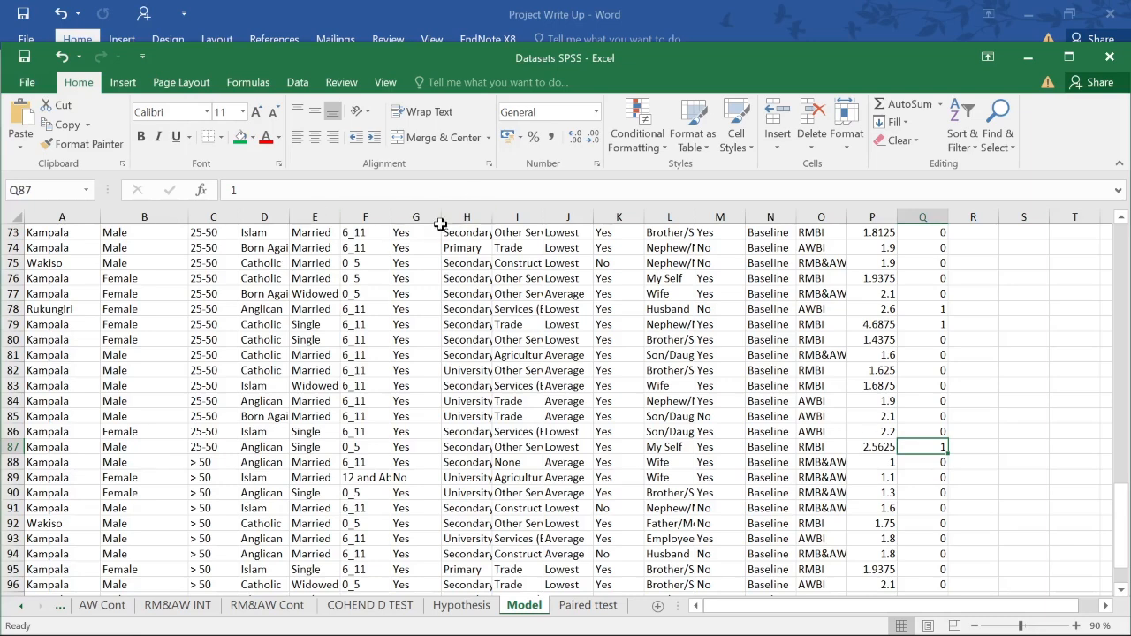
pyautogui.moveTo(487, 217); pyautogui.dragTo(673, 219)
pyautogui.scroll(10, 661, 306)
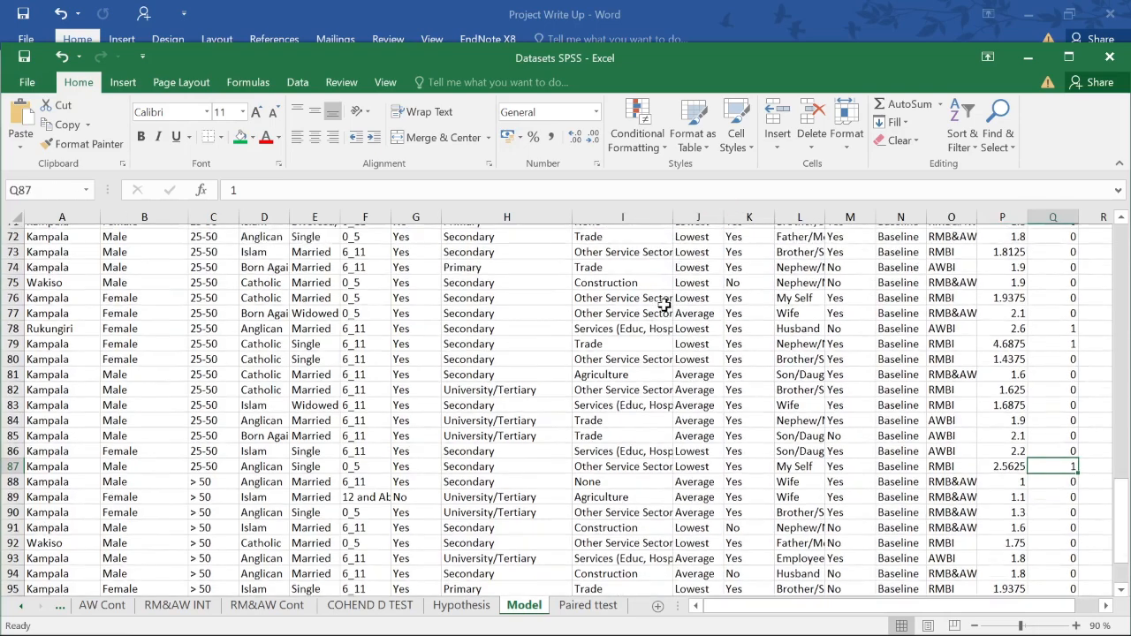
pyautogui.scroll(14, 661, 306)
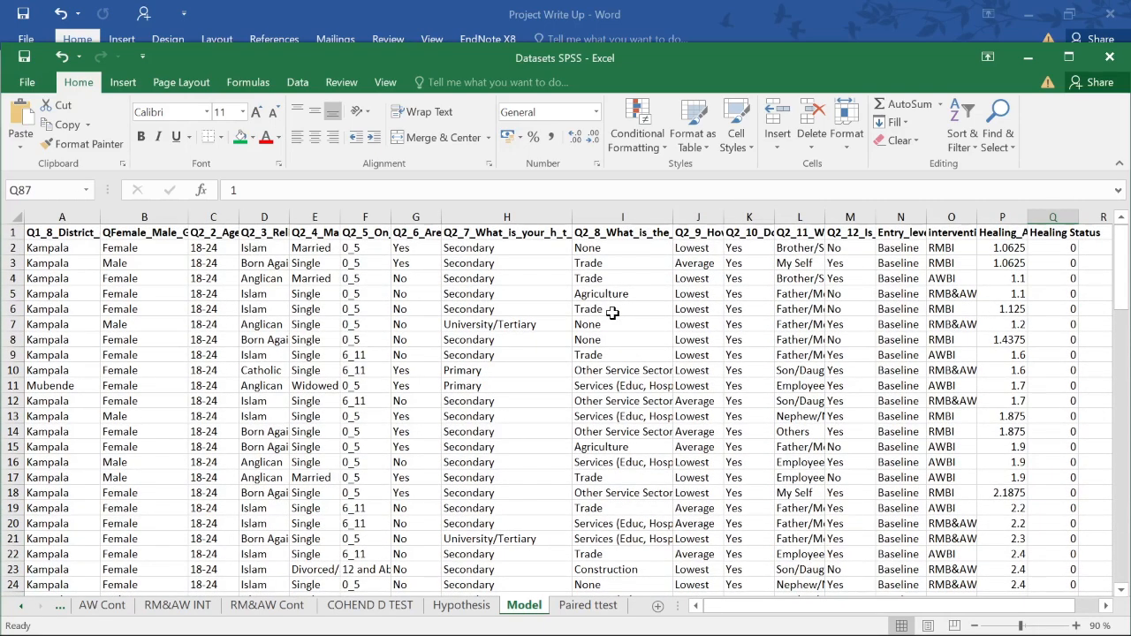
pyautogui.click(609, 234)
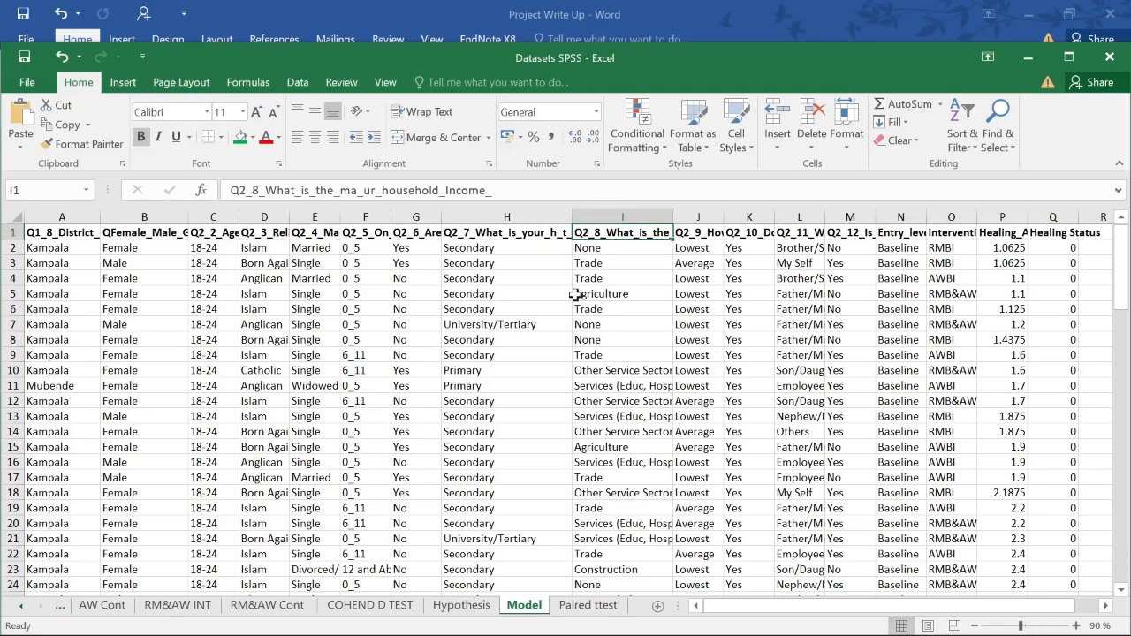
pyautogui.click(667, 369)
pyautogui.scroll(-4, 659, 421)
pyautogui.scroll(4, 658, 420)
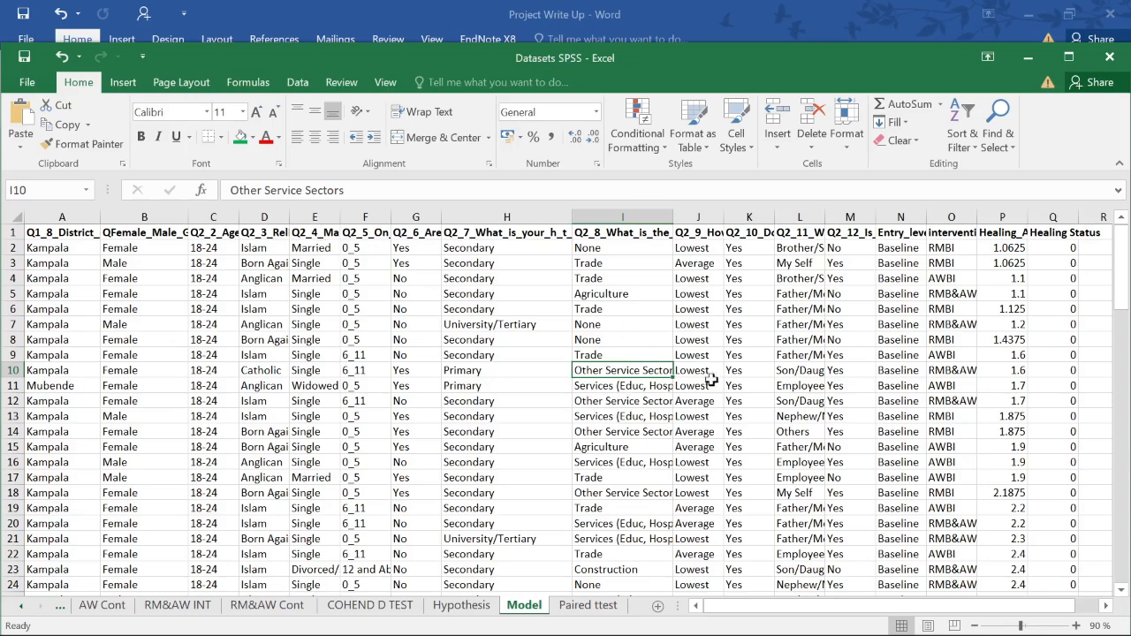
# Widen column L and examine the relationship categories of the person with generational trauma down the sheet.
pyautogui.moveTo(825, 217); pyautogui.dragTo(864, 216)
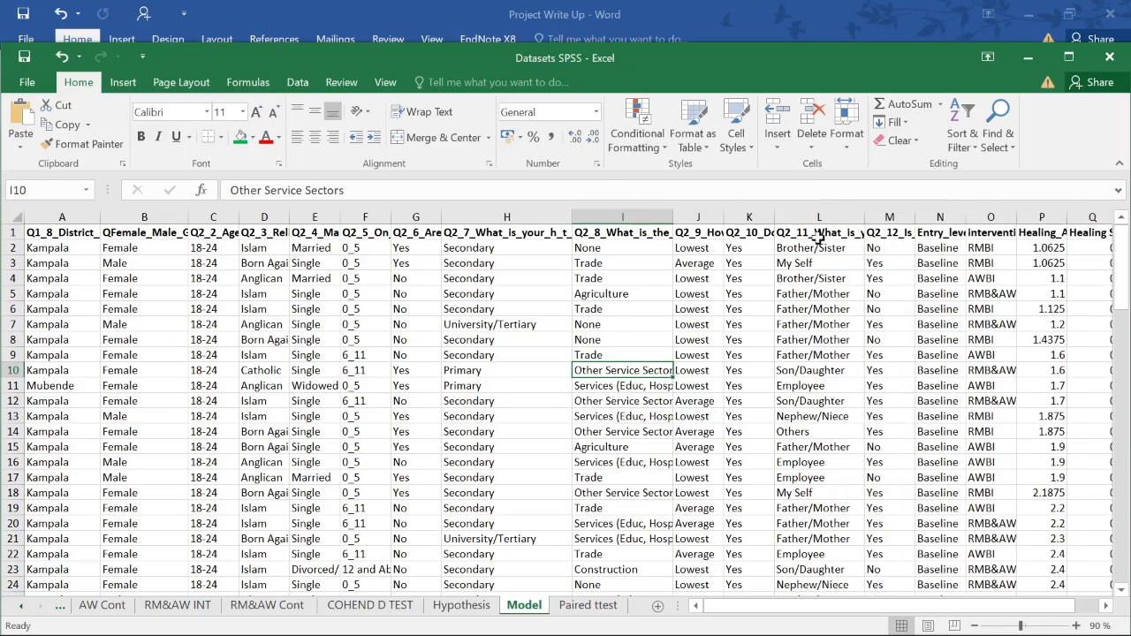
pyautogui.click(820, 232)
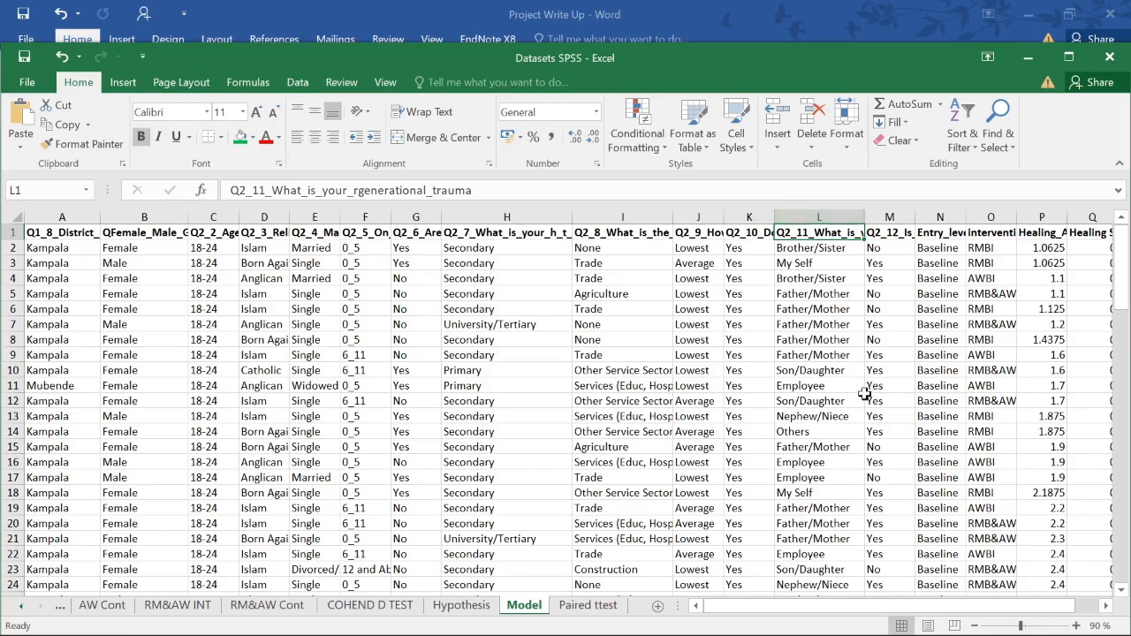
pyautogui.scroll(-20, 835, 362)
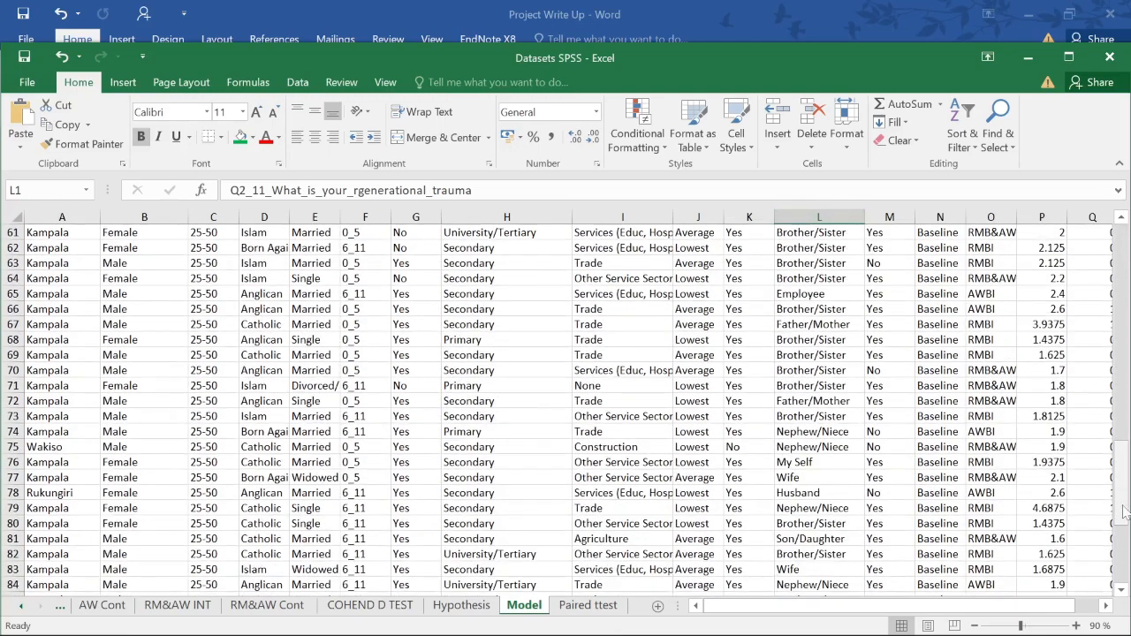
pyautogui.moveTo(1119, 504); pyautogui.dragTo(1118, 231)
pyautogui.click(834, 294)
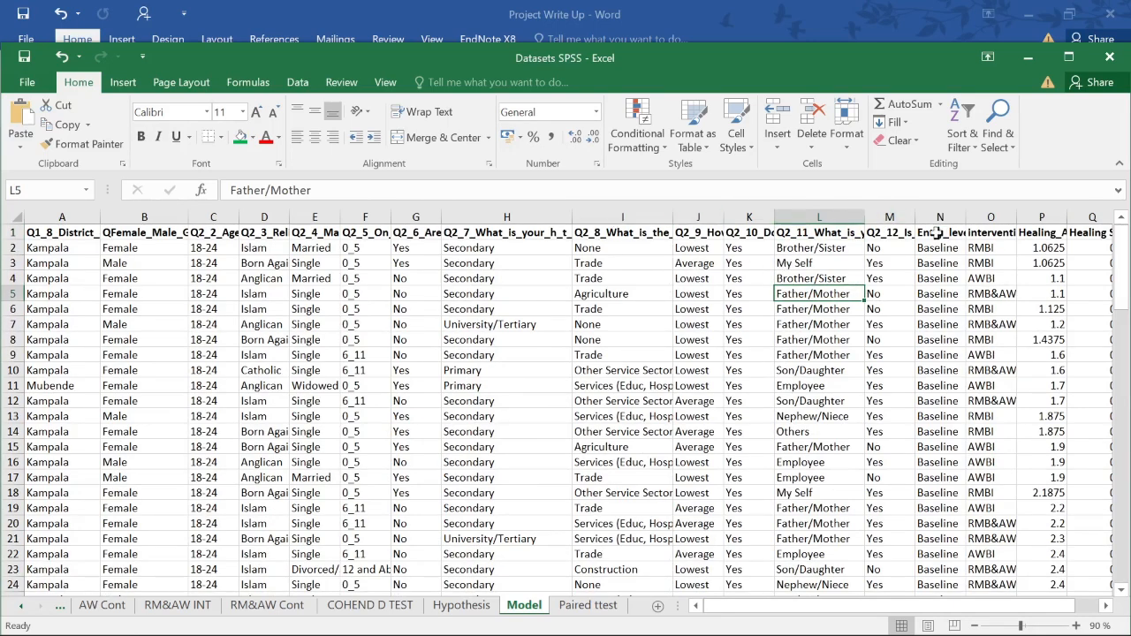
# Widen the Entry_level column and select it to review its entries.
pyautogui.moveTo(965, 218); pyautogui.dragTo(986, 230)
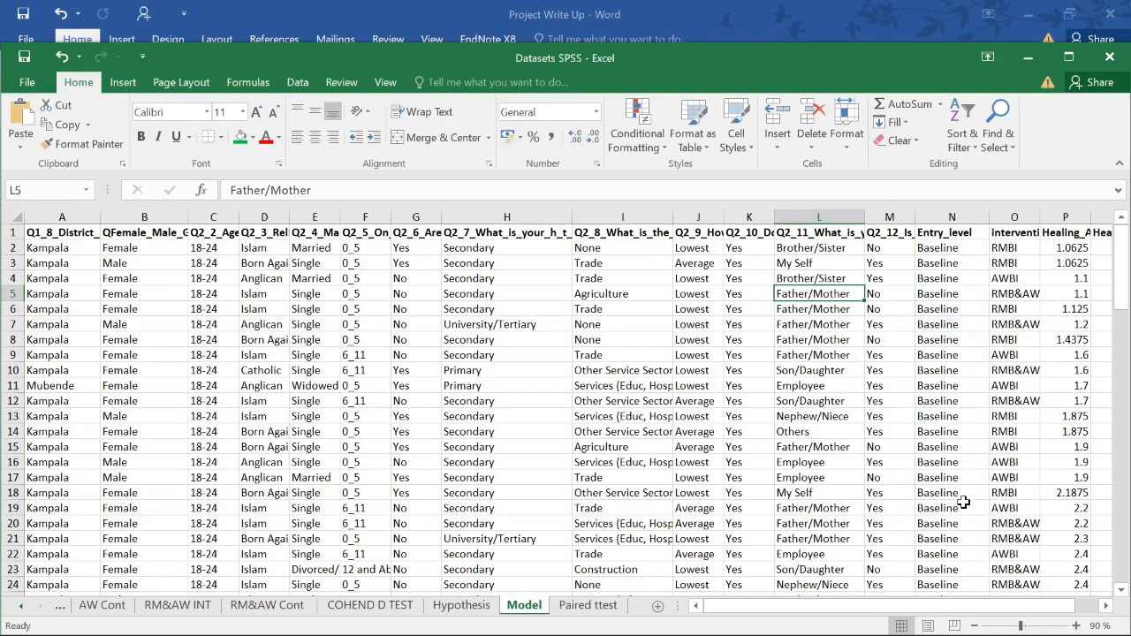
pyautogui.moveTo(897, 606); pyautogui.dragTo(918, 609)
pyautogui.click(866, 218)
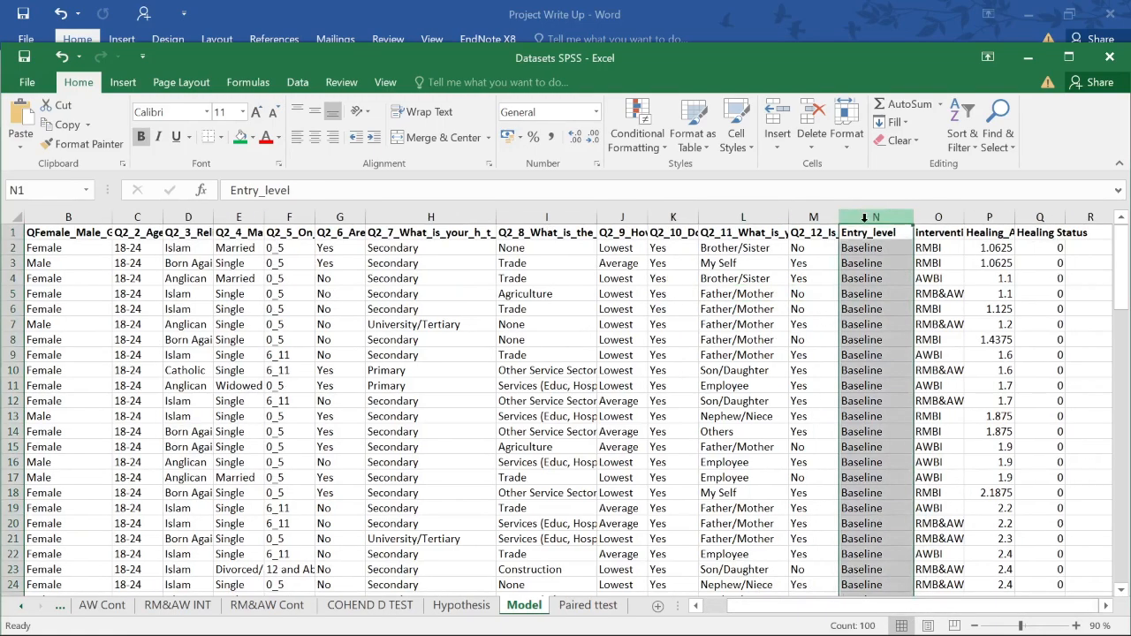
pyautogui.moveTo(1120, 265); pyautogui.dragTo(1121, 234)
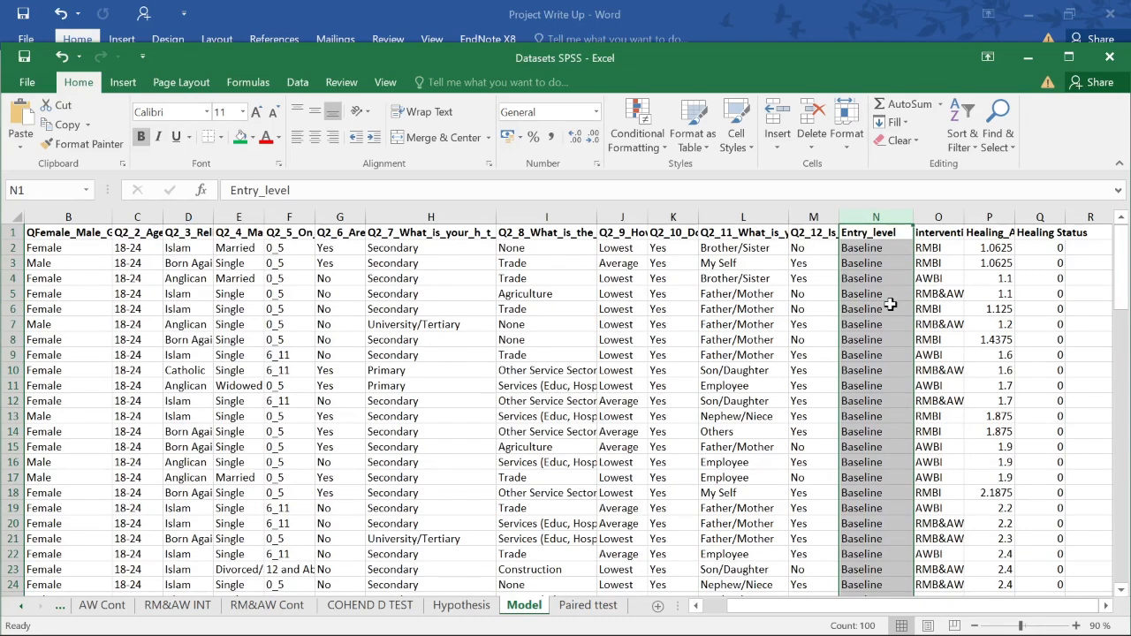
# Widen the intervention column and examine its RMBI, AWBI and RMB&AWBI categories.
pyautogui.moveTo(969, 222); pyautogui.dragTo(987, 222)
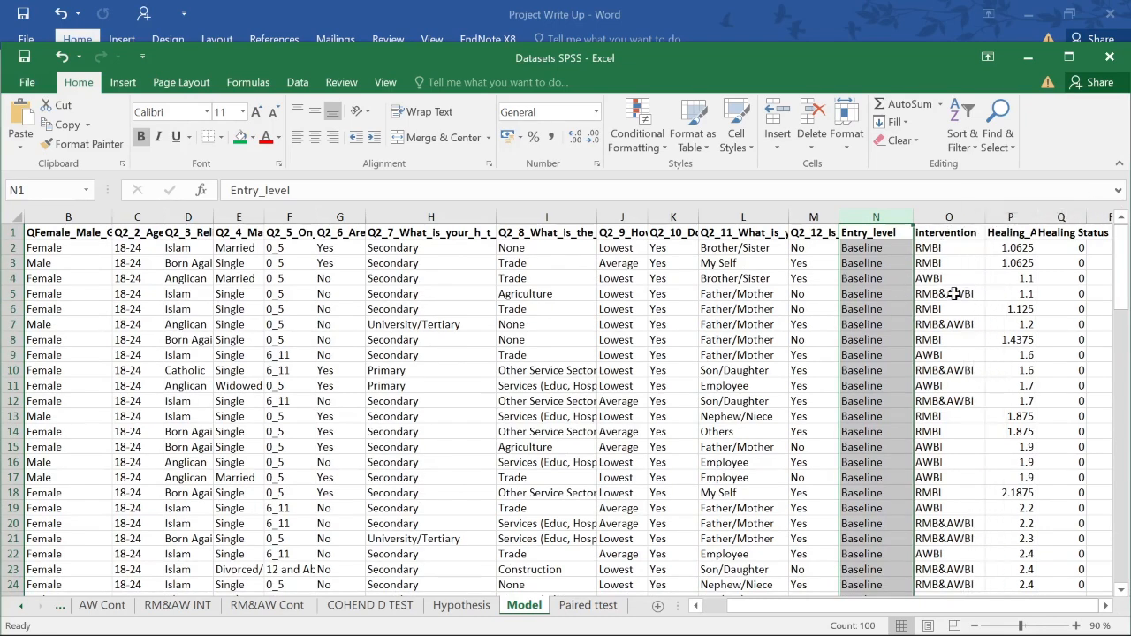
pyautogui.click(954, 279)
pyautogui.click(943, 232)
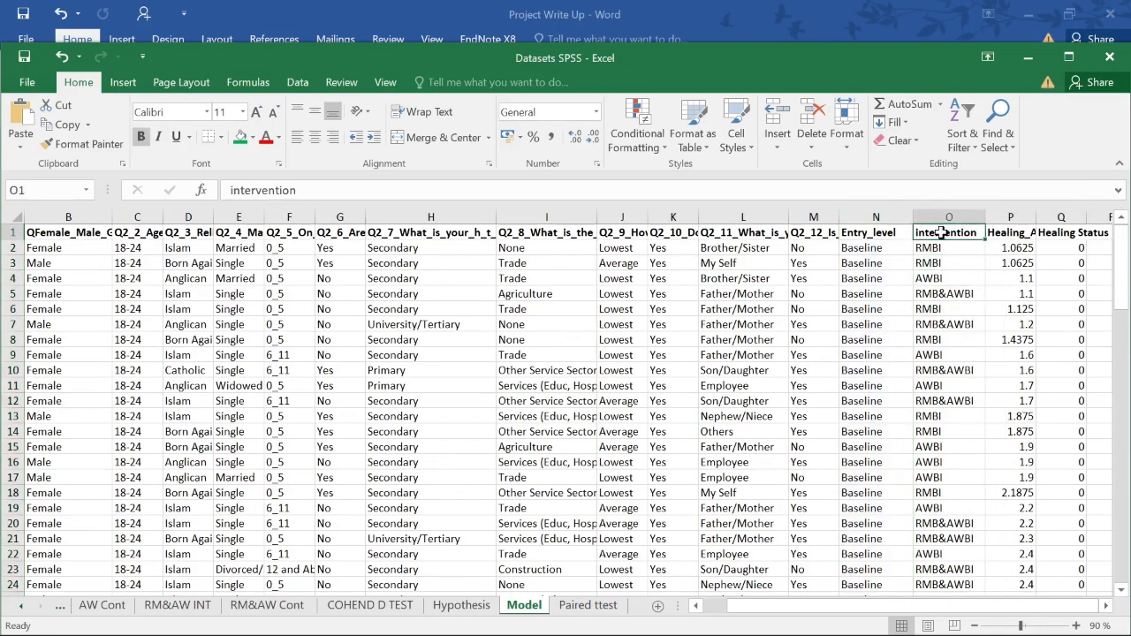
pyautogui.click(961, 277)
pyautogui.click(958, 308)
pyautogui.click(954, 294)
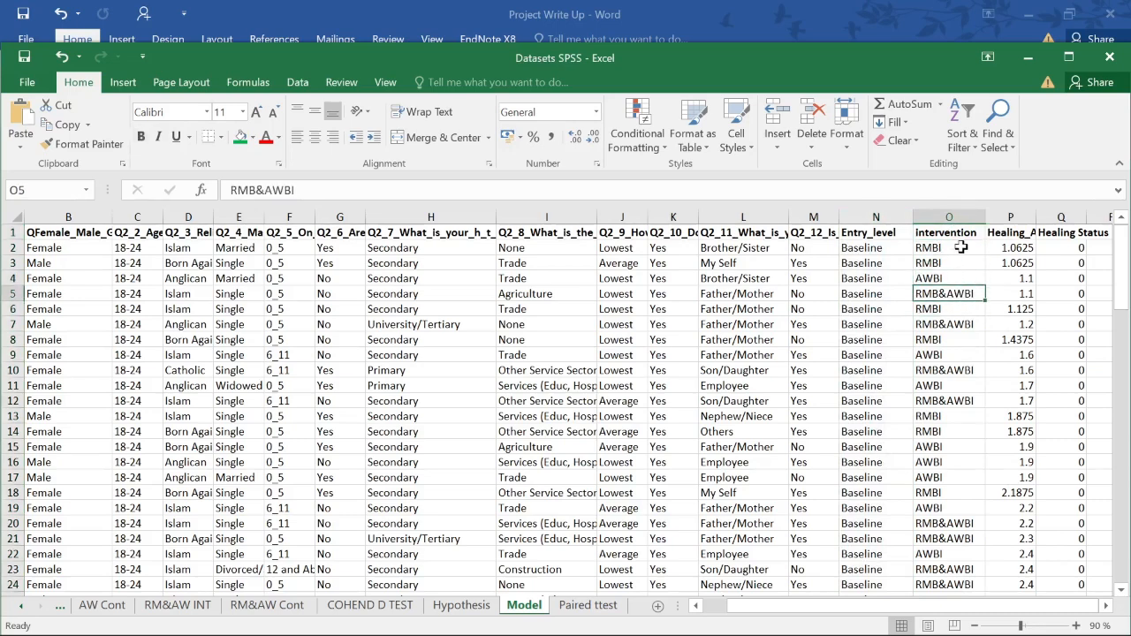
pyautogui.moveTo(958, 248); pyautogui.dragTo(968, 278)
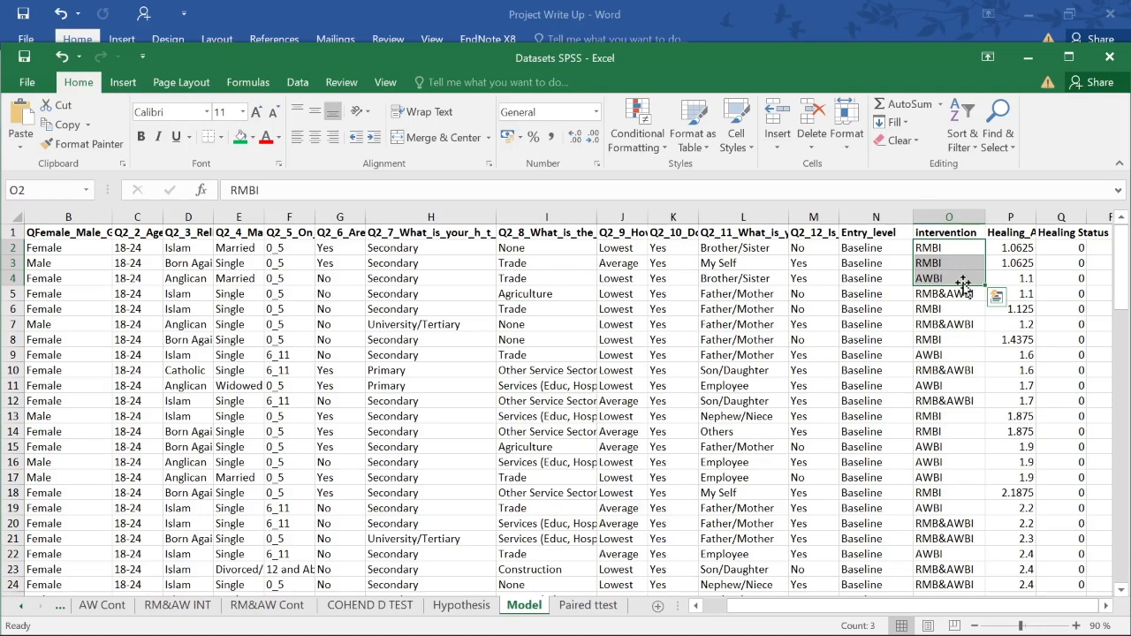
# Examine the Healing_A-T scores alongside the intervention and Healing Status columns.
pyautogui.click(1016, 324)
pyautogui.click(1021, 232)
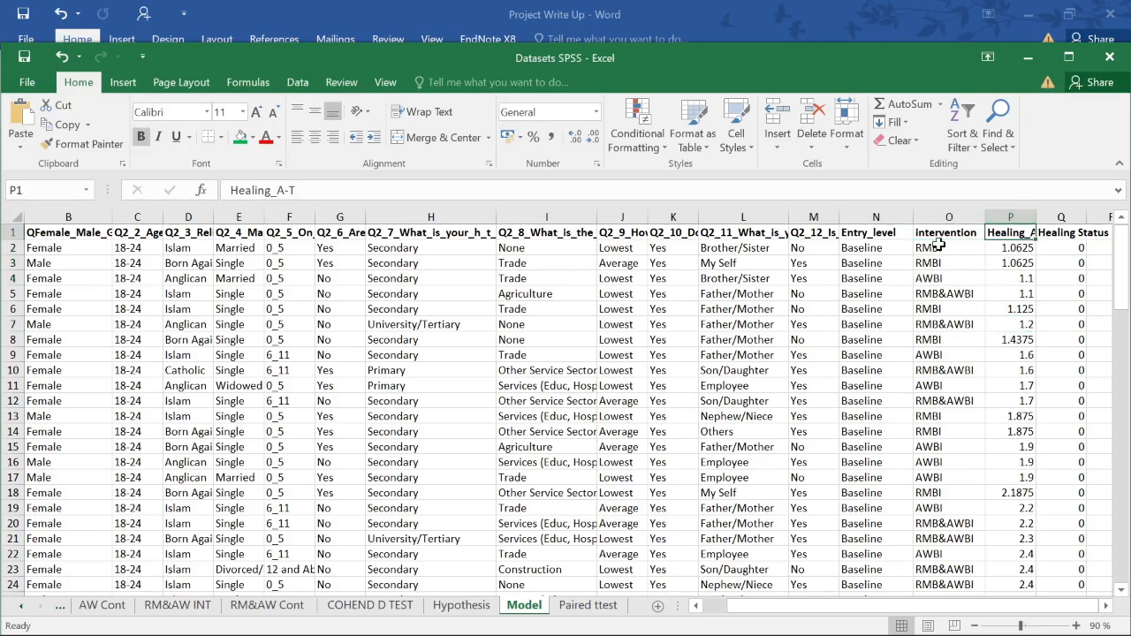
pyautogui.click(940, 217)
pyautogui.click(1014, 217)
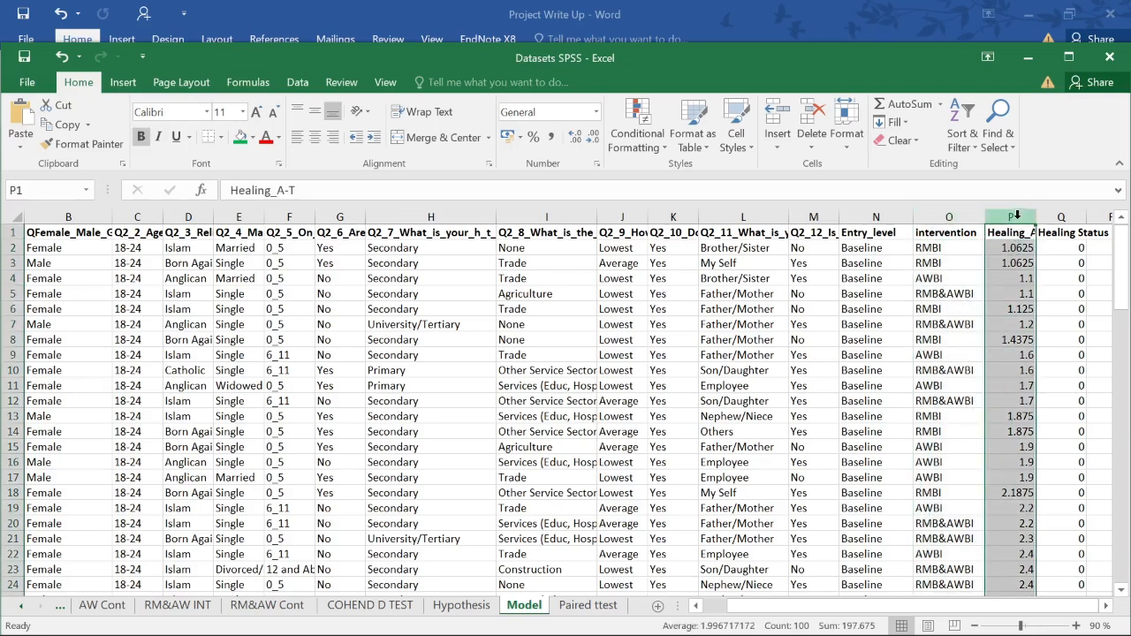
pyautogui.moveTo(1016, 248); pyautogui.dragTo(1023, 585)
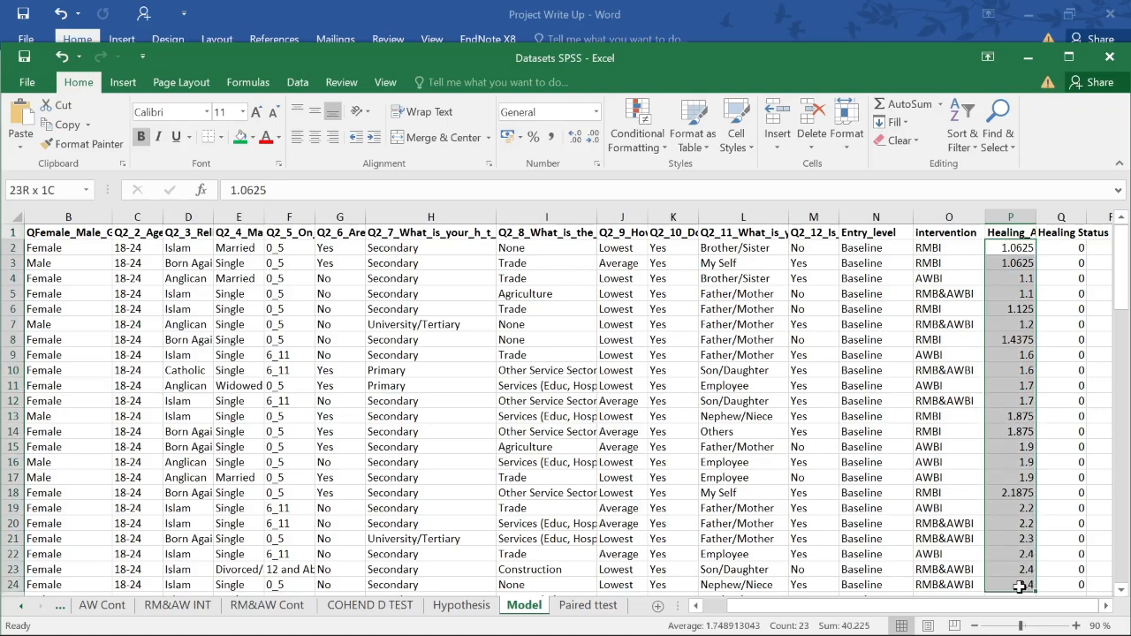
pyautogui.click(1020, 492)
pyautogui.click(1021, 323)
pyautogui.click(1068, 217)
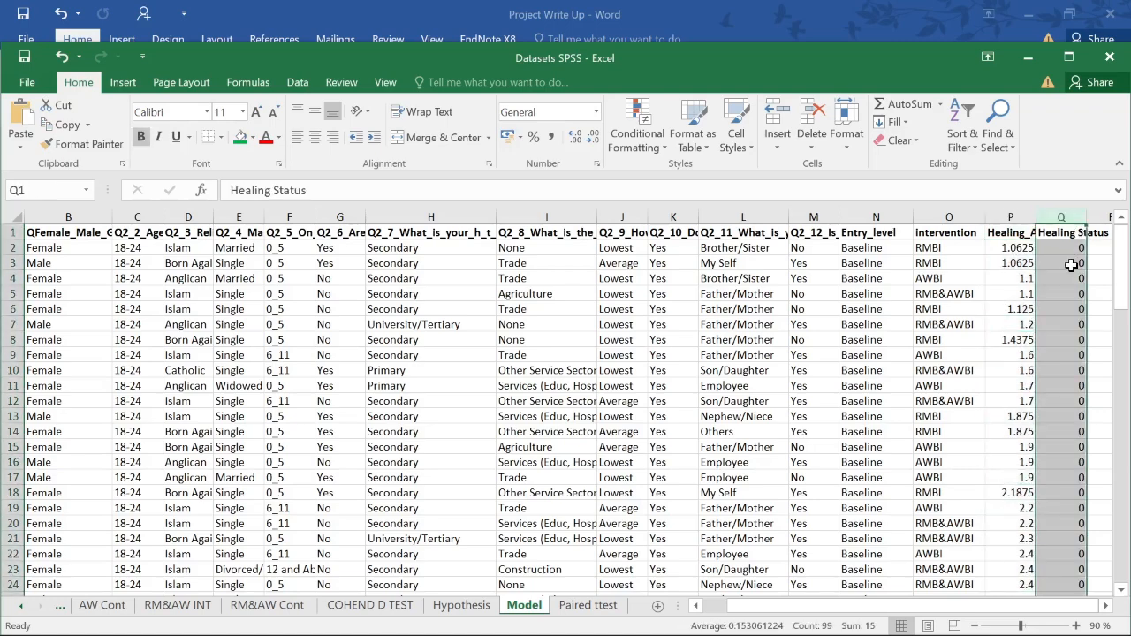
pyautogui.moveTo(1122, 265)
pyautogui.mouseDown()
pyautogui.moveTo(1109, 624)
pyautogui.moveTo(1119, 237)
pyautogui.mouseUp()
# Look through the records of the Model sheet down to the last data row.
pyautogui.click(724, 345)
pyautogui.click(730, 357)
pyautogui.scroll(-1, 729, 360)
pyautogui.scroll(1, 730, 360)
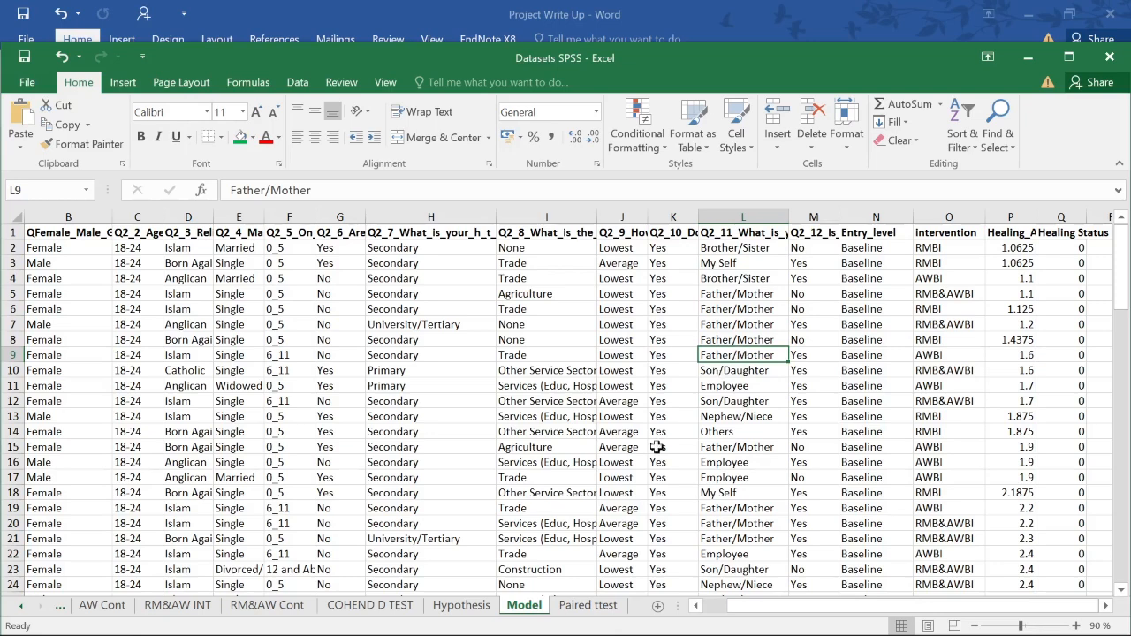
pyautogui.moveTo(612, 618)
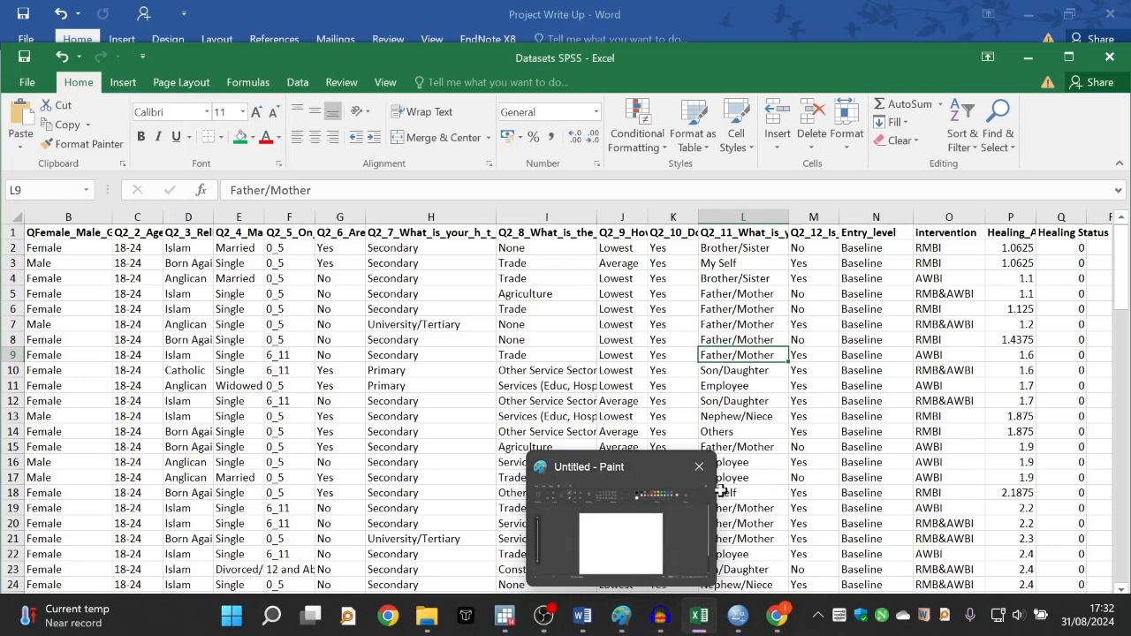
pyautogui.click(671, 354)
pyautogui.scroll(-10, 794, 375)
pyautogui.scroll(-11, 793, 374)
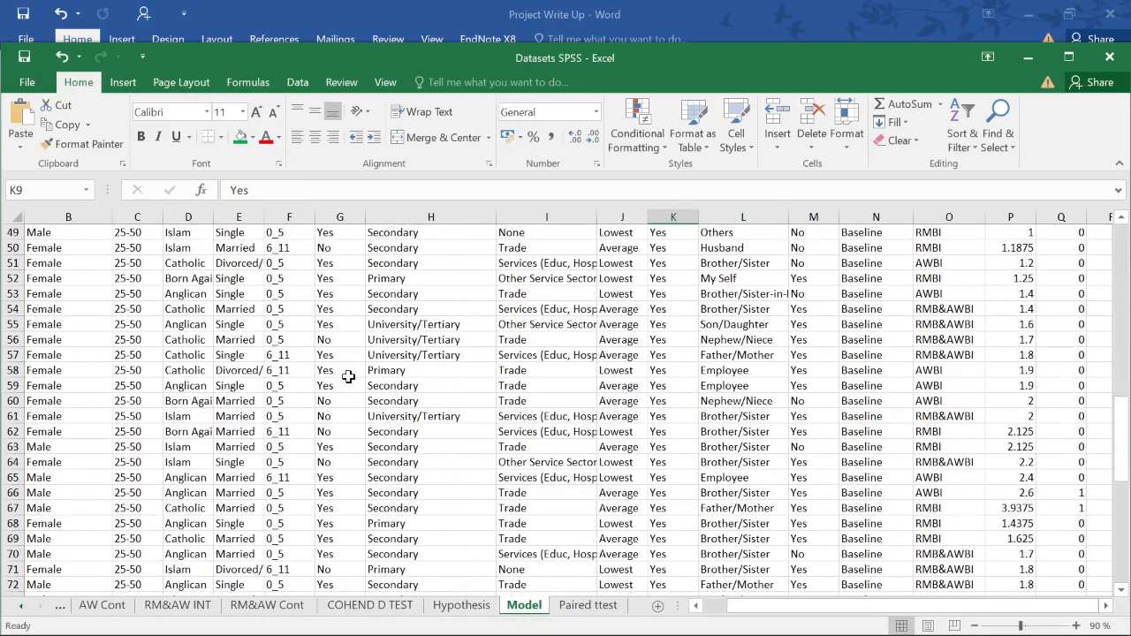
pyautogui.scroll(-5, 552, 535)
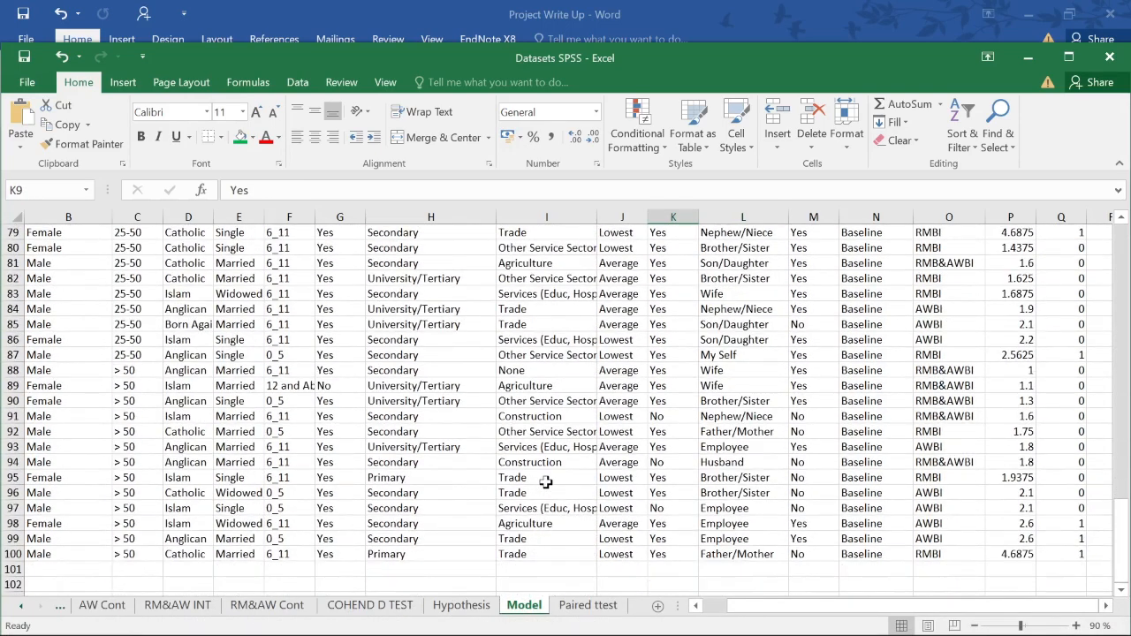
# Open the logistic regression file from the Mindfulness Study folder in Stata, close it, and show the MODEL COMMANDS do-file in a maximized editor.
pyautogui.moveTo(426, 623)
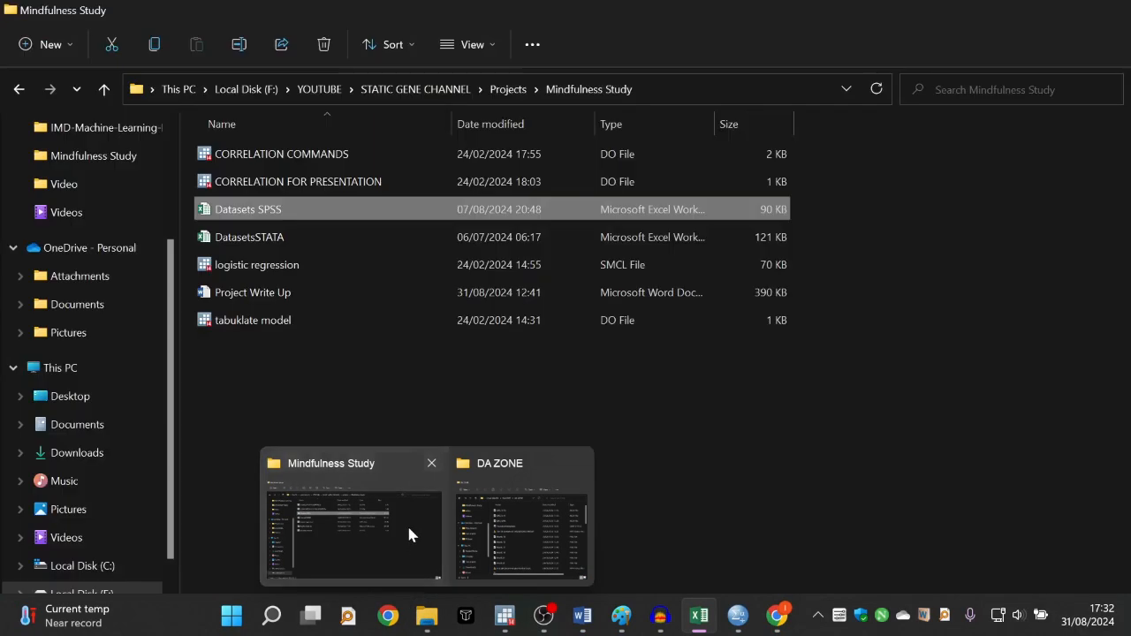
pyautogui.click(407, 525)
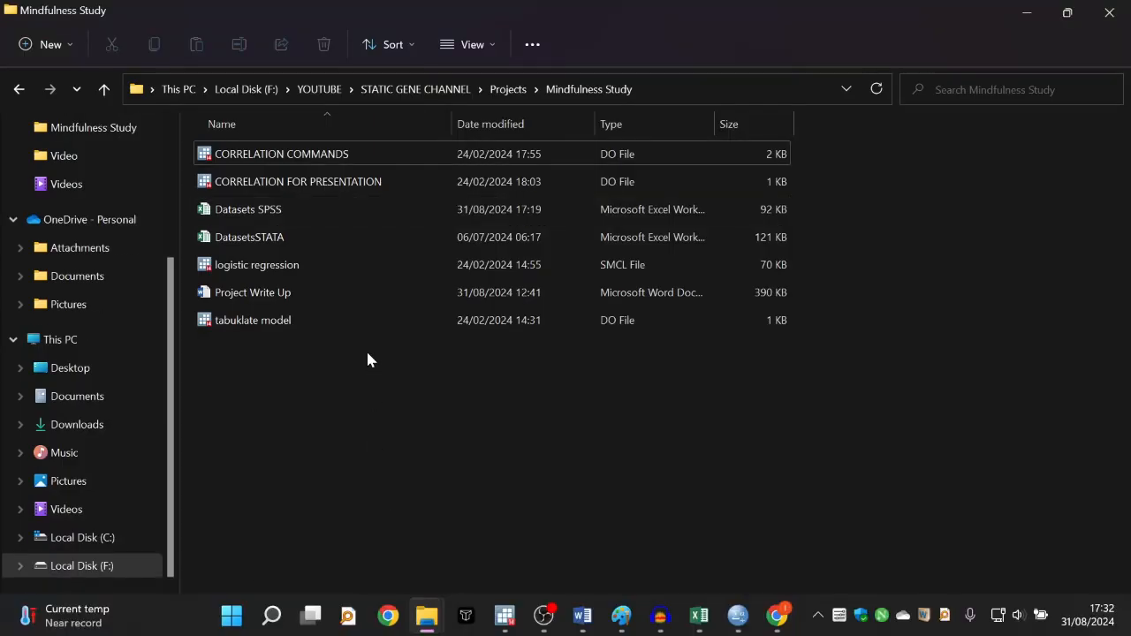
pyautogui.doubleClick(286, 265)
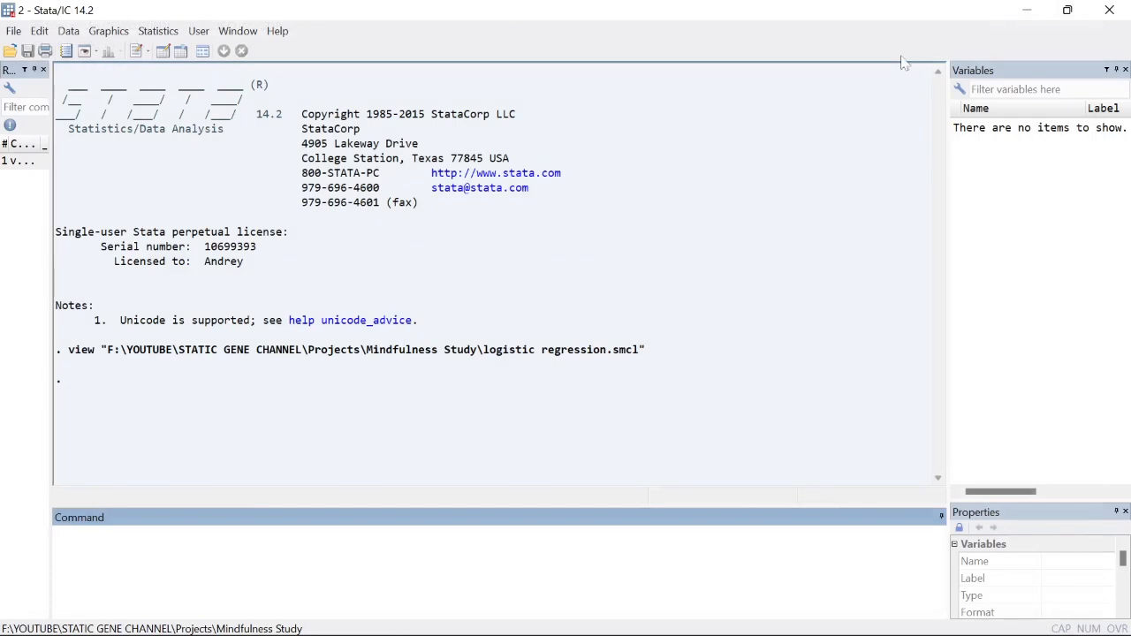
pyautogui.click(1107, 10)
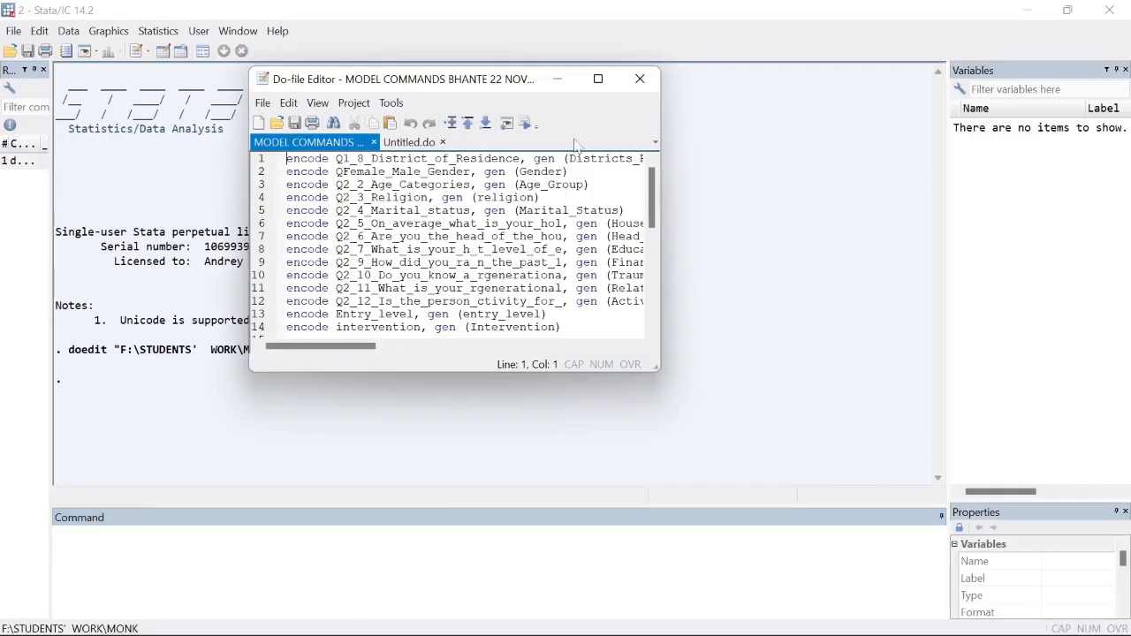
pyautogui.click(598, 79)
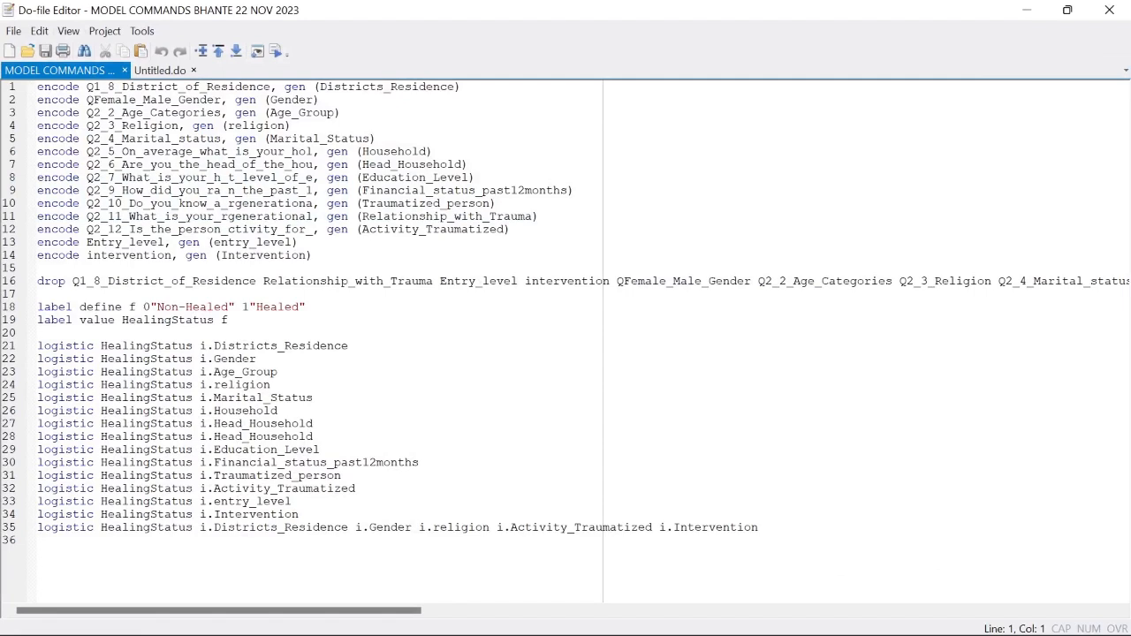
# Examine the encode commands on lines 1 to 14 of the do-file, undoing the accidental move of "gen (".
pyautogui.moveTo(38, 86); pyautogui.dragTo(313, 88)
pyautogui.click(178, 100)
pyautogui.moveTo(87, 88); pyautogui.dragTo(306, 100)
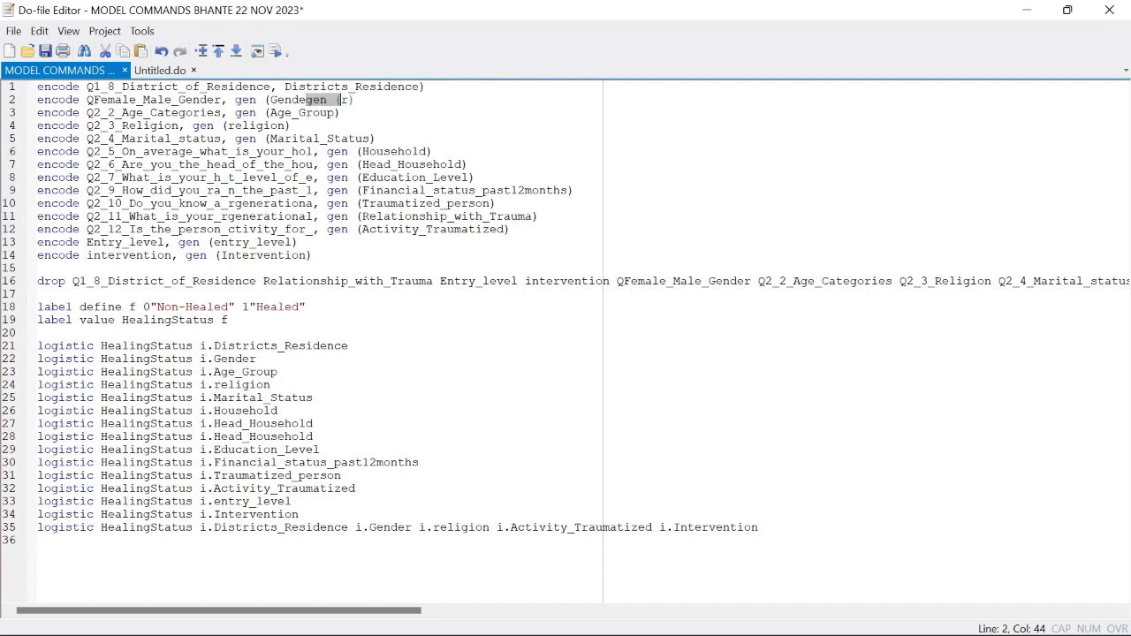
pyautogui.hotkey('ctrl', 'z')
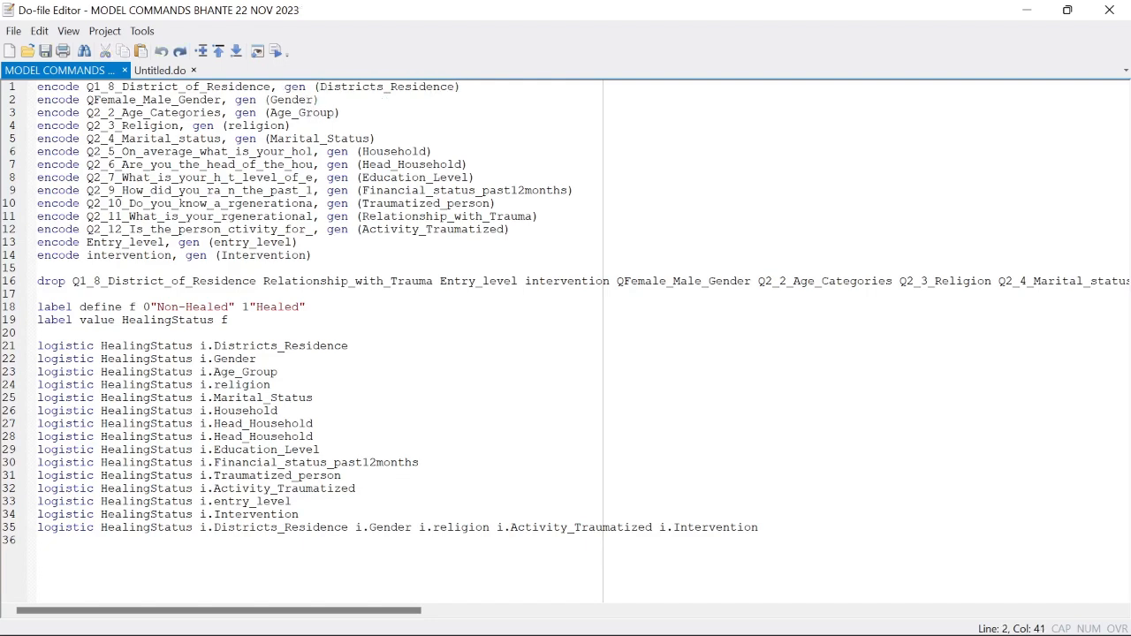
pyautogui.moveTo(44, 100); pyautogui.dragTo(199, 152)
pyautogui.moveTo(100, 178); pyautogui.dragTo(185, 167)
pyautogui.moveTo(136, 191); pyautogui.dragTo(200, 190)
pyautogui.moveTo(129, 230); pyautogui.dragTo(165, 230)
pyautogui.click(144, 229)
# Examine the drop command on line 16 and the HealingStatus label commands on lines 18 and 19.
pyautogui.moveTo(44, 281); pyautogui.dragTo(119, 268)
pyautogui.moveTo(38, 281); pyautogui.dragTo(801, 281)
pyautogui.click(306, 307)
pyautogui.click(32, 310)
pyautogui.click(92, 320)
pyautogui.moveTo(38, 308); pyautogui.dragTo(229, 320)
# Examine the single-predictor logistic HealingStatus commands from line 21 on, including the i. prefix before the predictors.
pyautogui.click(38, 333)
pyautogui.moveTo(38, 345); pyautogui.dragTo(277, 512)
pyautogui.click(192, 437)
pyautogui.moveTo(101, 346); pyautogui.dragTo(348, 346)
pyautogui.click(258, 359)
pyautogui.moveTo(199, 345); pyautogui.dragTo(214, 345)
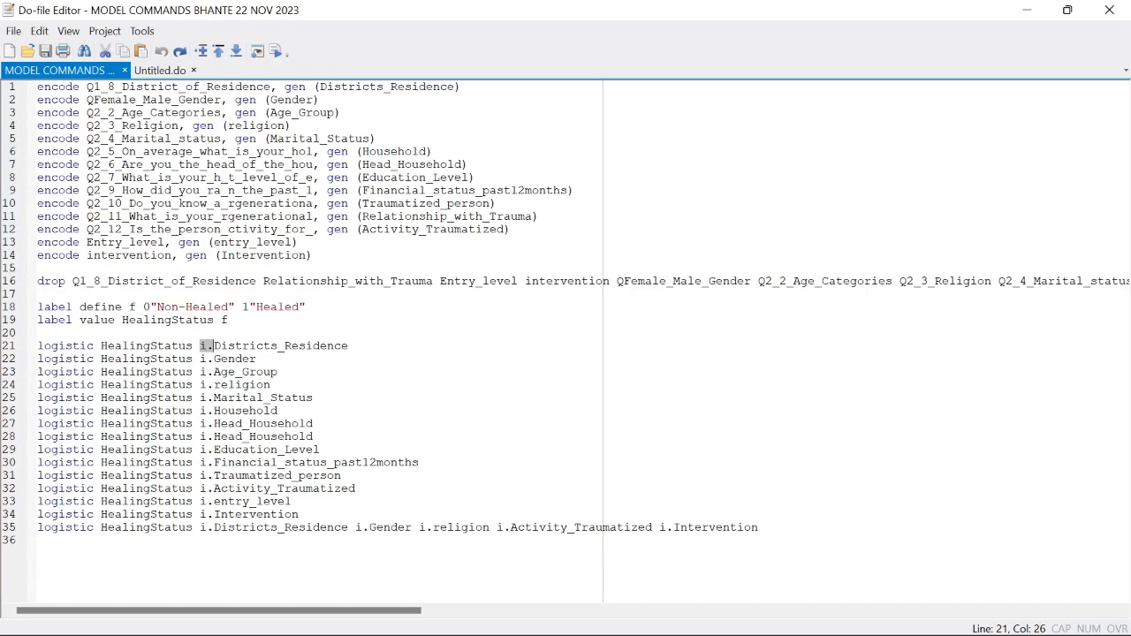
pyautogui.moveTo(37, 528); pyautogui.dragTo(37, 345)
pyautogui.click(88, 397)
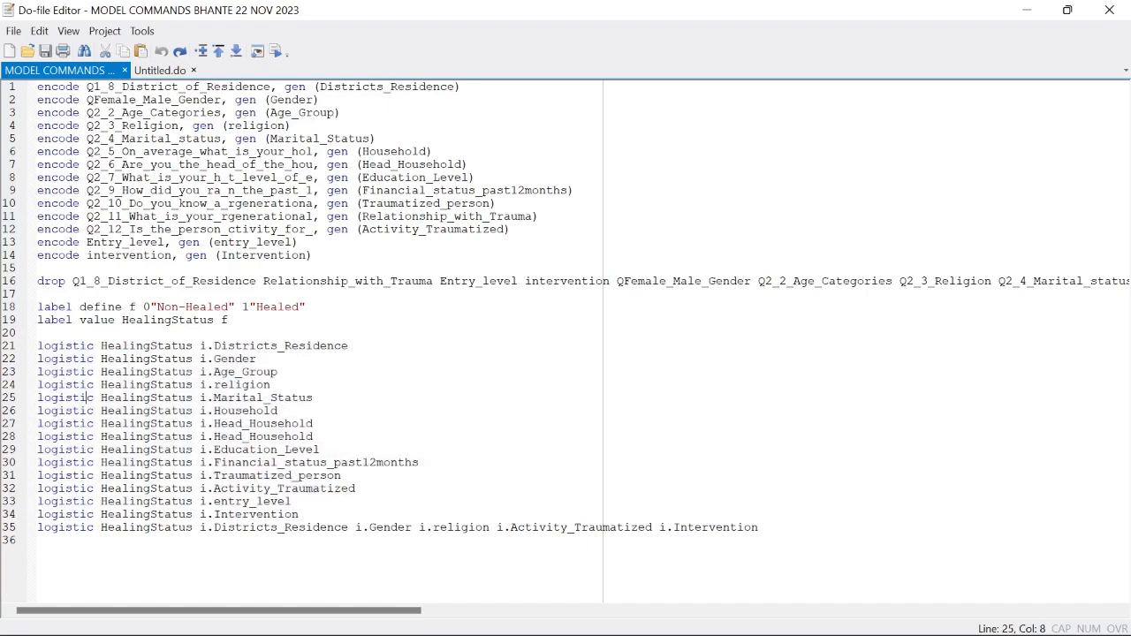
# Examine the multivariable logistic command on line 35 with its residence, gender, religion, activity and intervention predictors.
pyautogui.moveTo(37, 527); pyautogui.dragTo(758, 528)
pyautogui.click(200, 528)
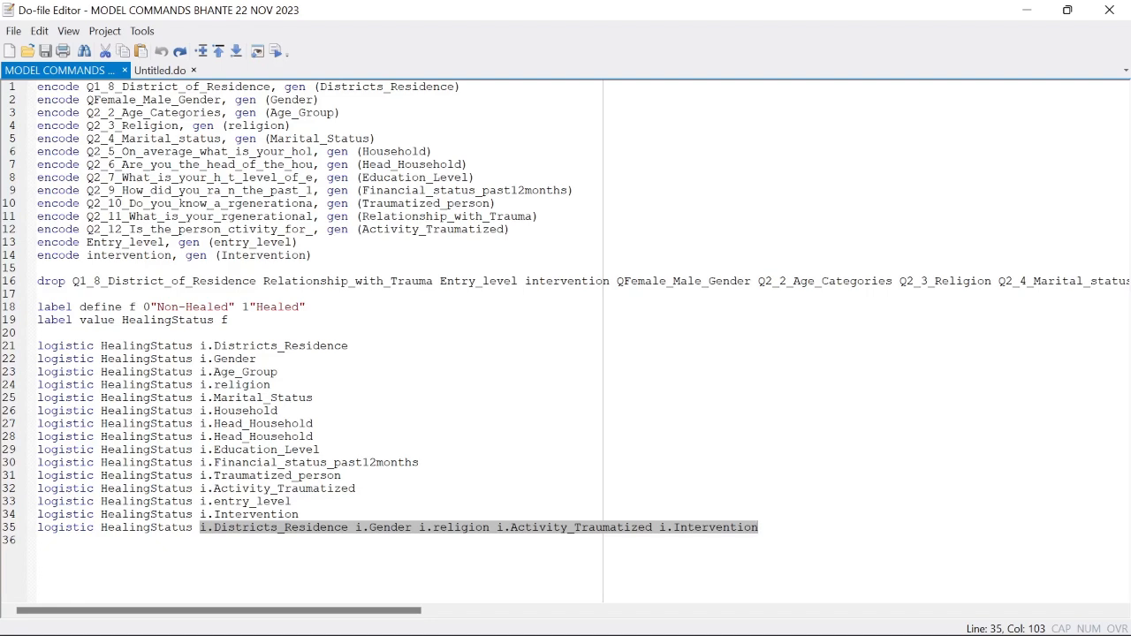
pyautogui.click(269, 281)
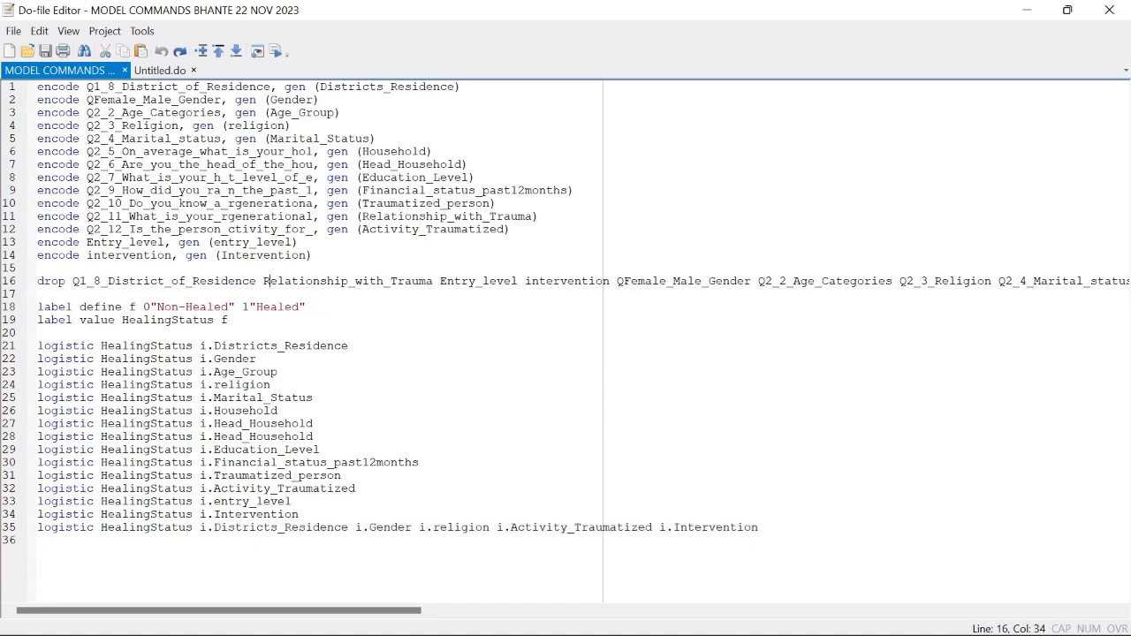
# Minimize the Stata windows, switch to SPSS Statistics and close the Untitled9 dataset without saving it.
pyautogui.click(1026, 10)
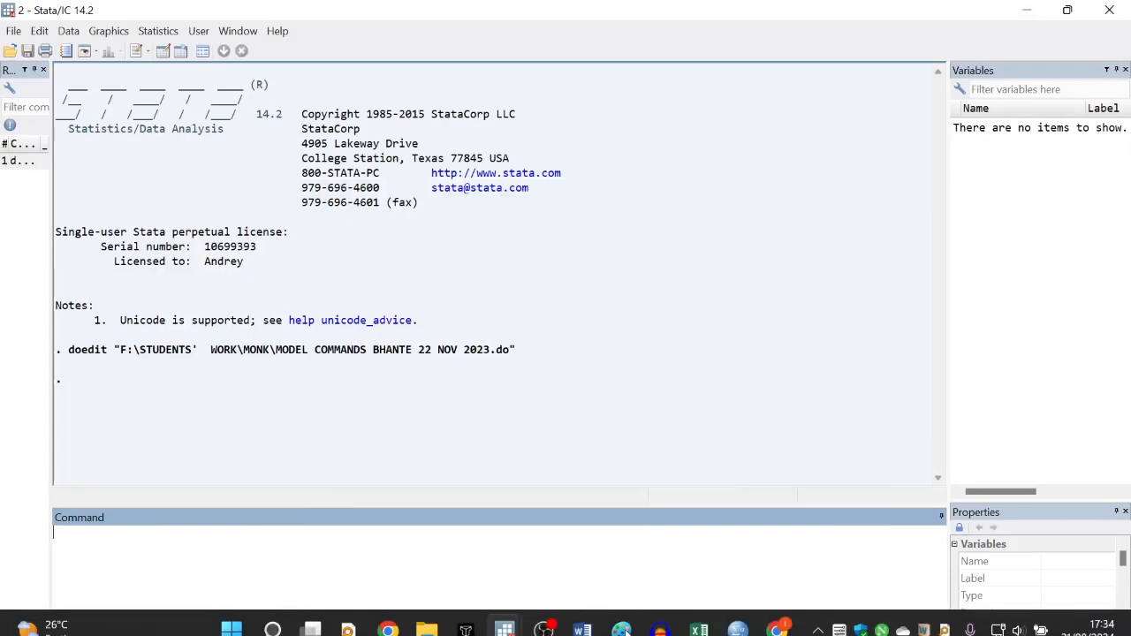
pyautogui.click(1025, 10)
pyautogui.click(501, 30)
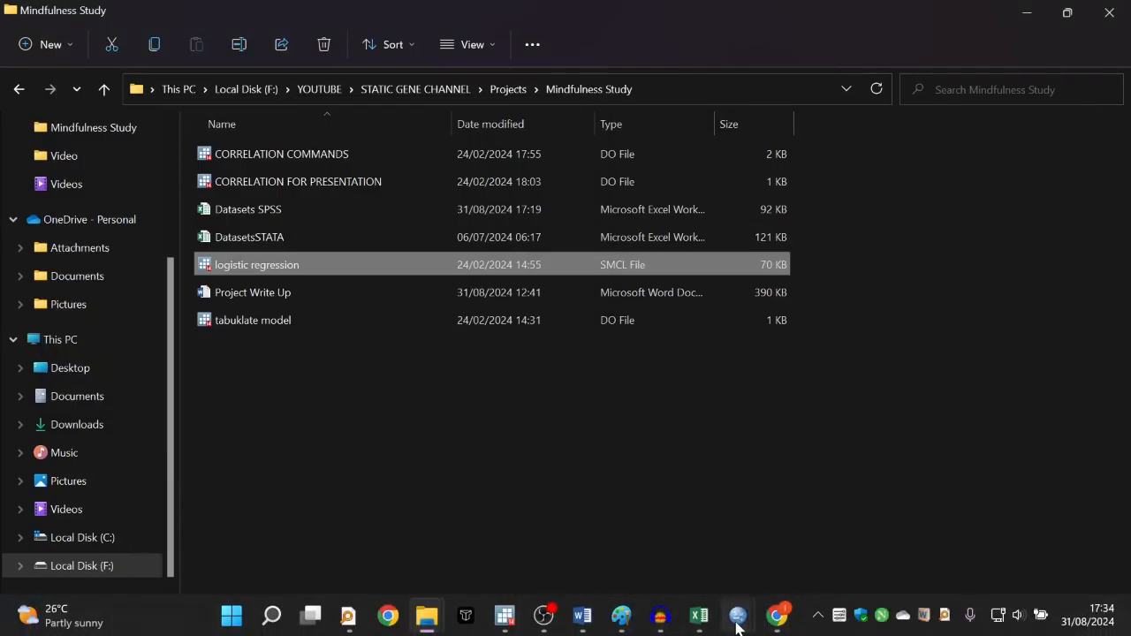
pyautogui.moveTo(737, 616)
pyautogui.click(888, 515)
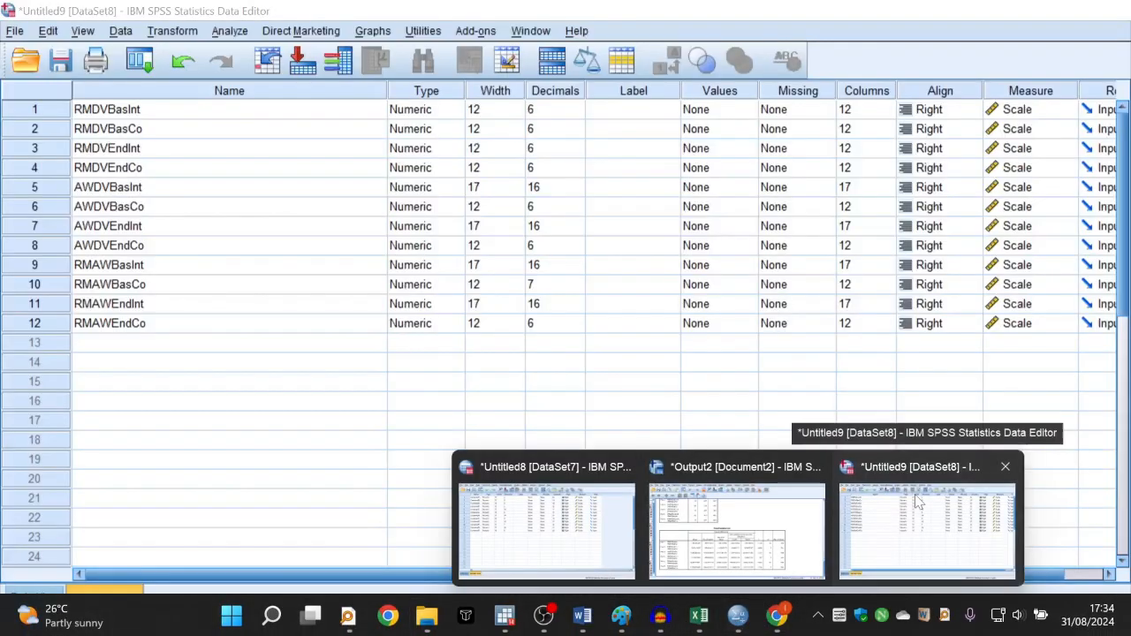
pyautogui.click(1110, 12)
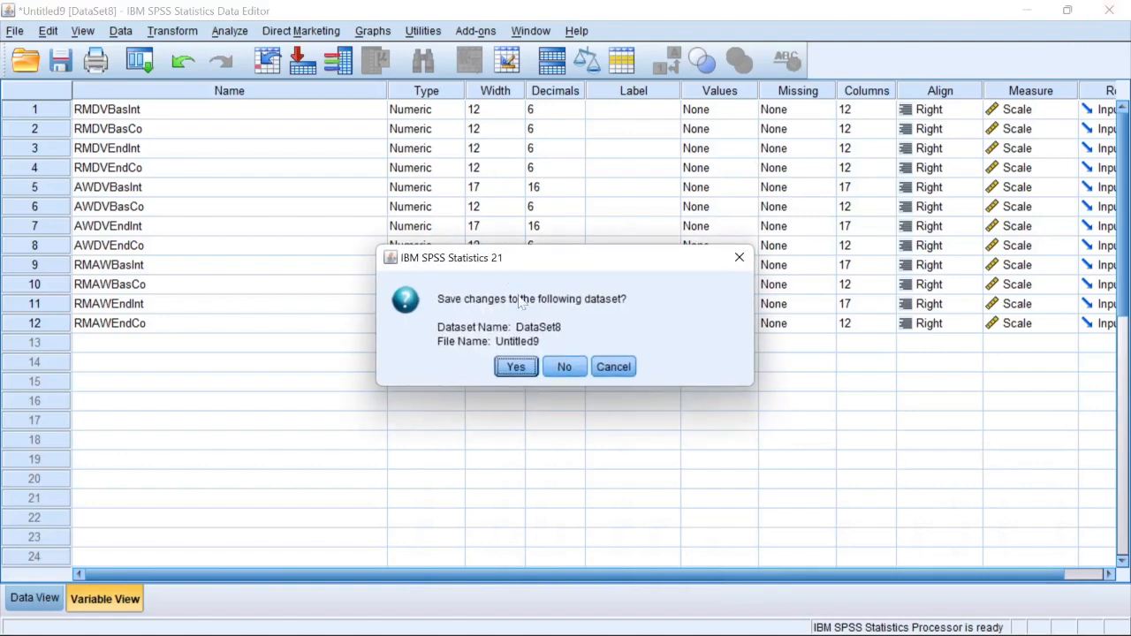
pyautogui.click(564, 365)
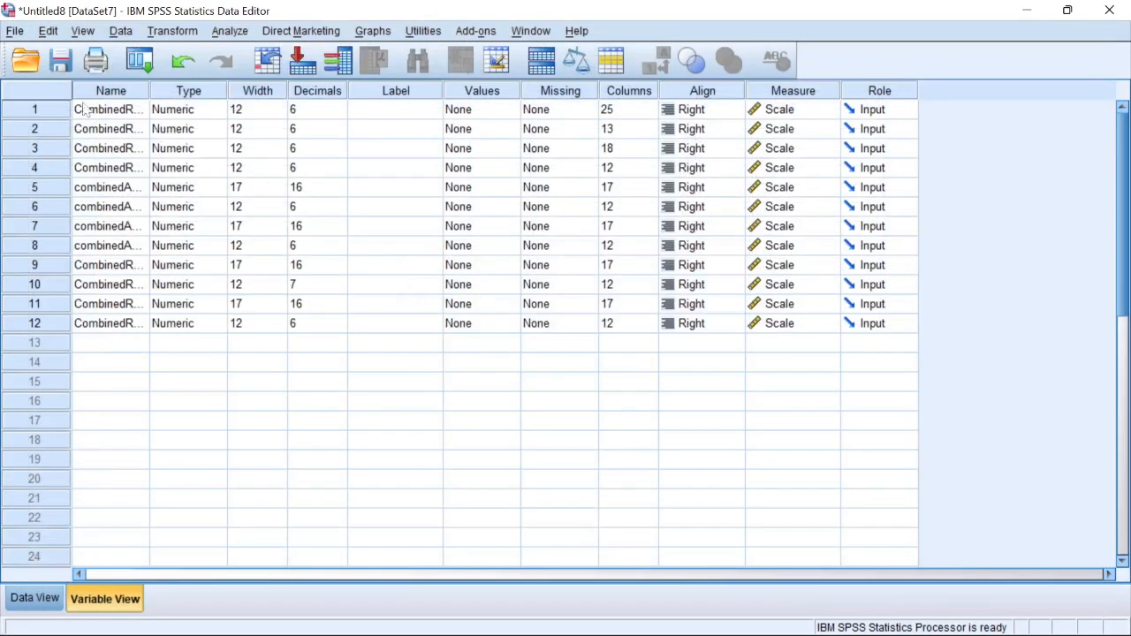
# Open the Excel file Datasets SPSS.xlsx as data, importing the Model worksheet with variable names from its first row.
pyautogui.click(15, 30)
pyautogui.moveTo(62, 78)
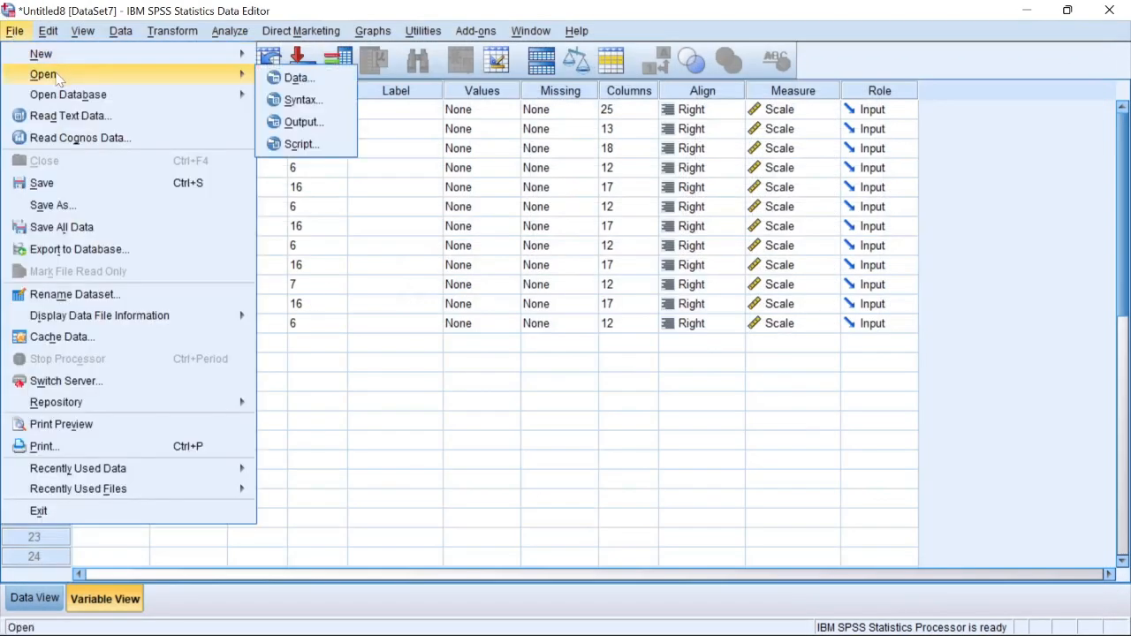
pyautogui.click(292, 80)
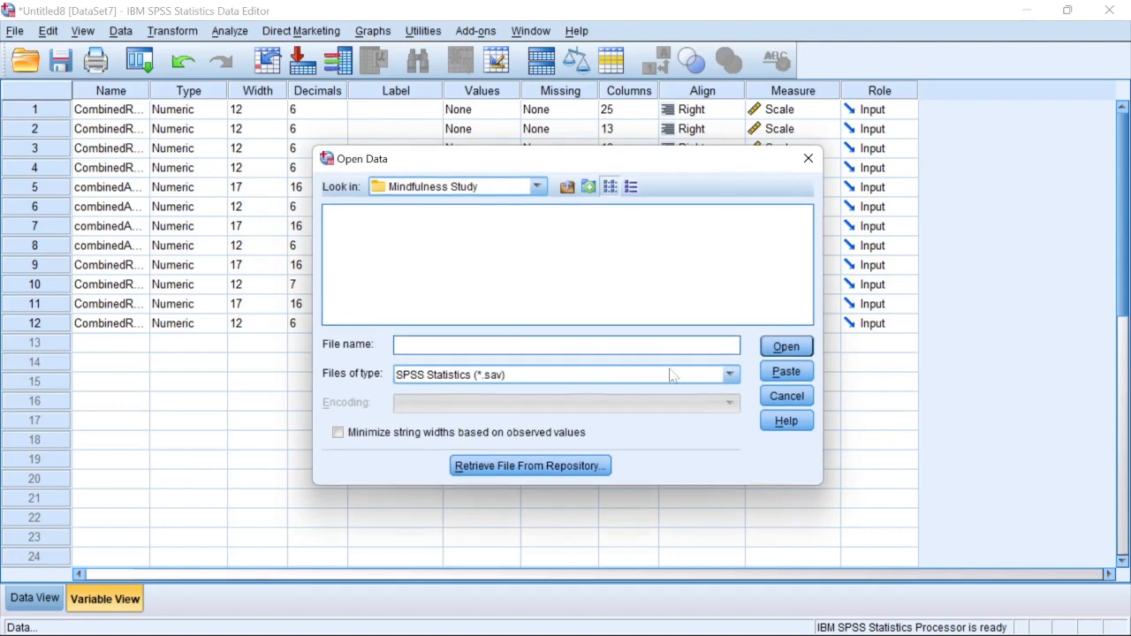
pyautogui.click(730, 374)
pyautogui.click(432, 456)
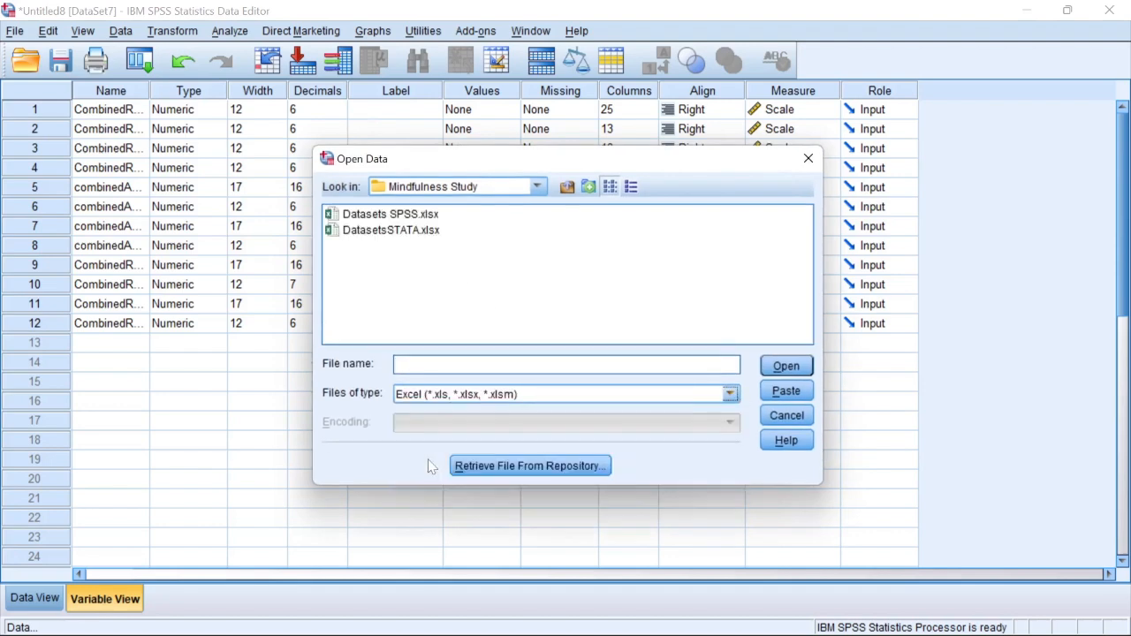
pyautogui.click(395, 215)
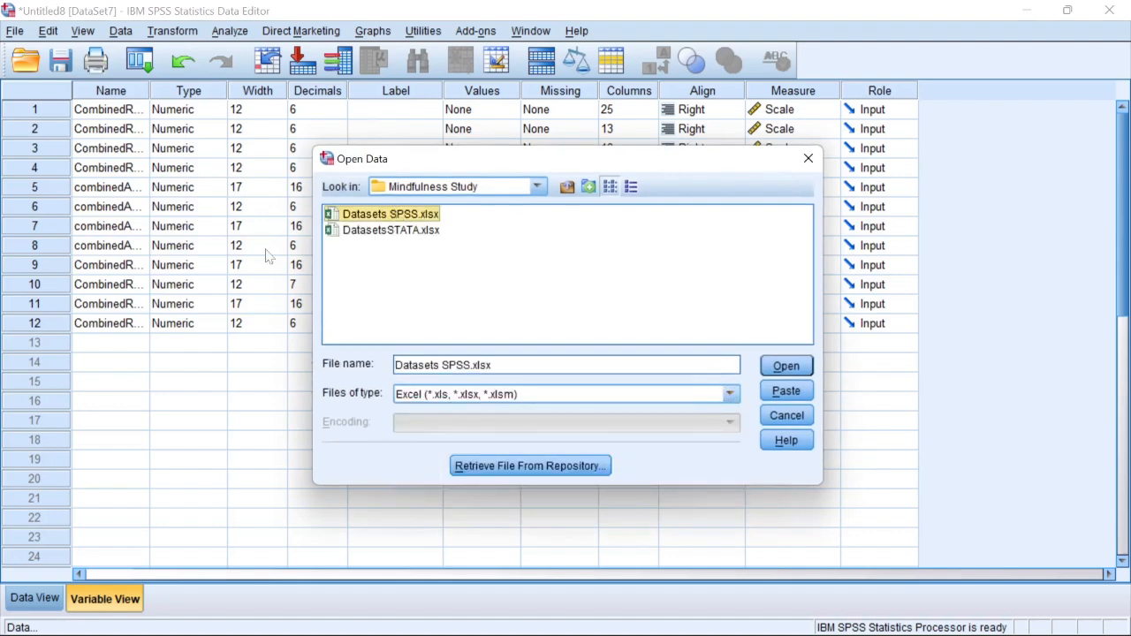
pyautogui.doubleClick(388, 215)
pyautogui.click(505, 315)
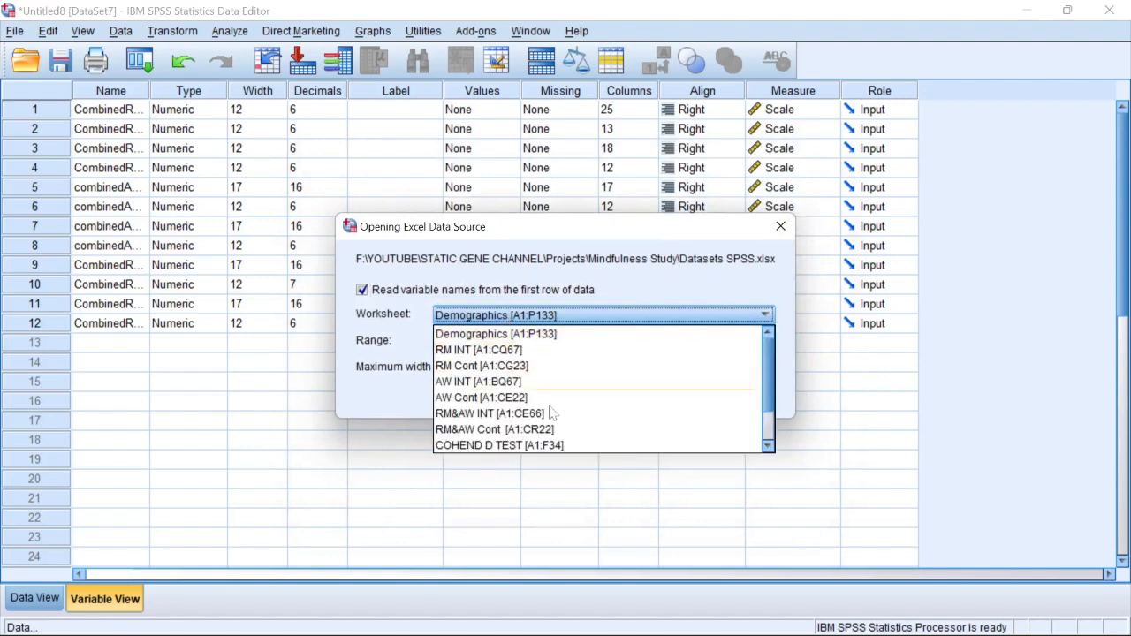
pyautogui.scroll(-1, 560, 424)
pyautogui.click(502, 431)
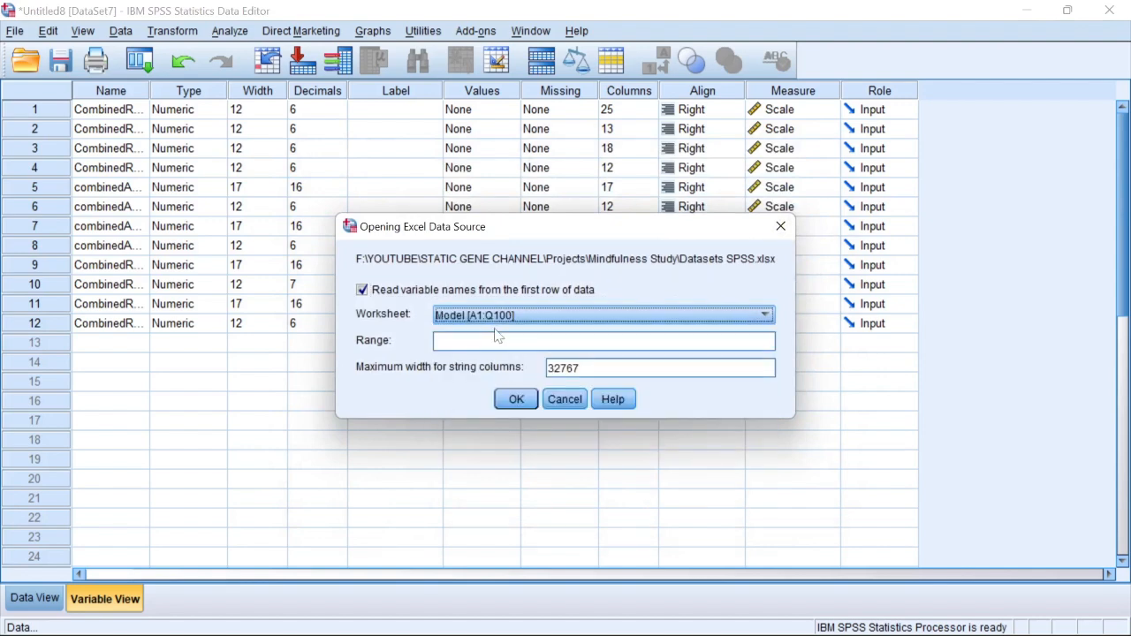
pyautogui.click(514, 401)
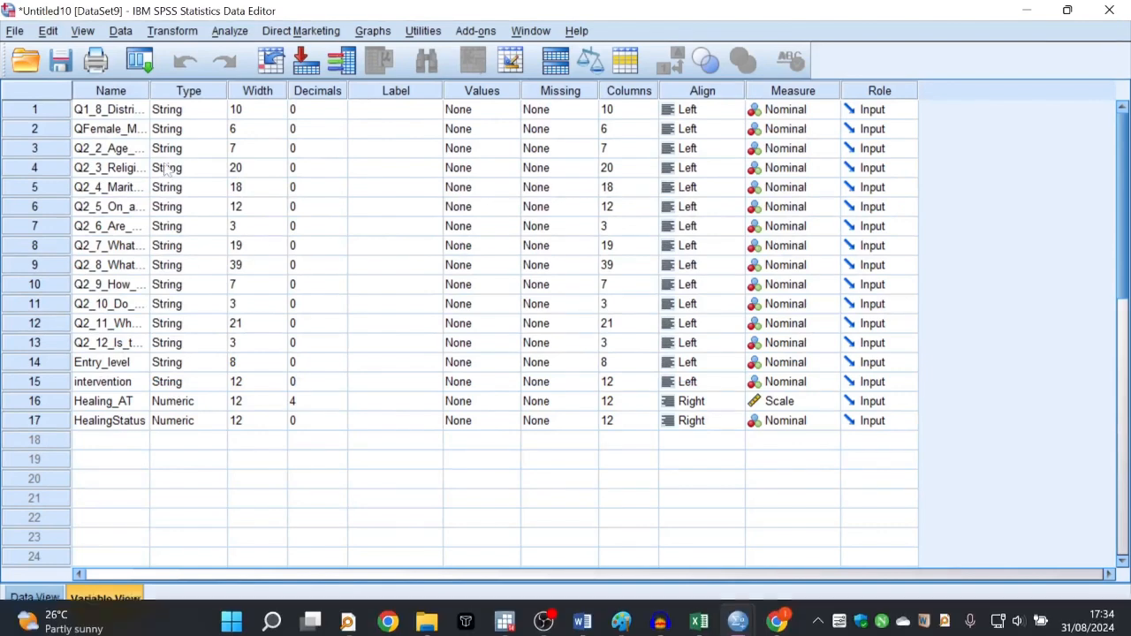
# Widen the Name column in the variable list and close the Output2 viewer without saving.
pyautogui.click(149, 92)
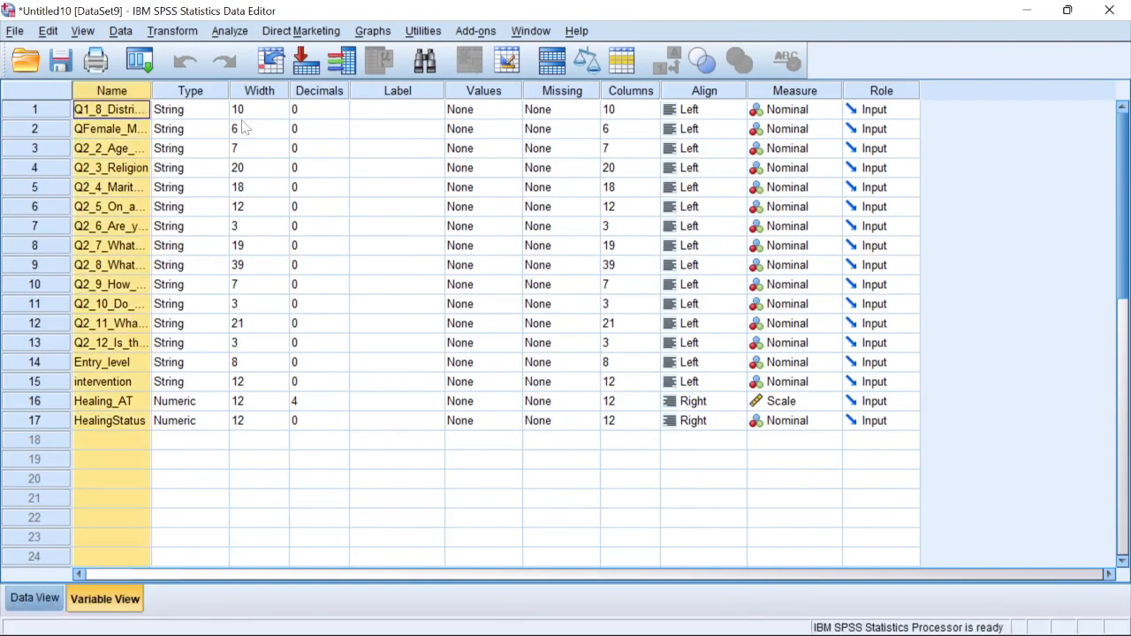
pyautogui.doubleClick(149, 91)
pyautogui.moveTo(739, 618)
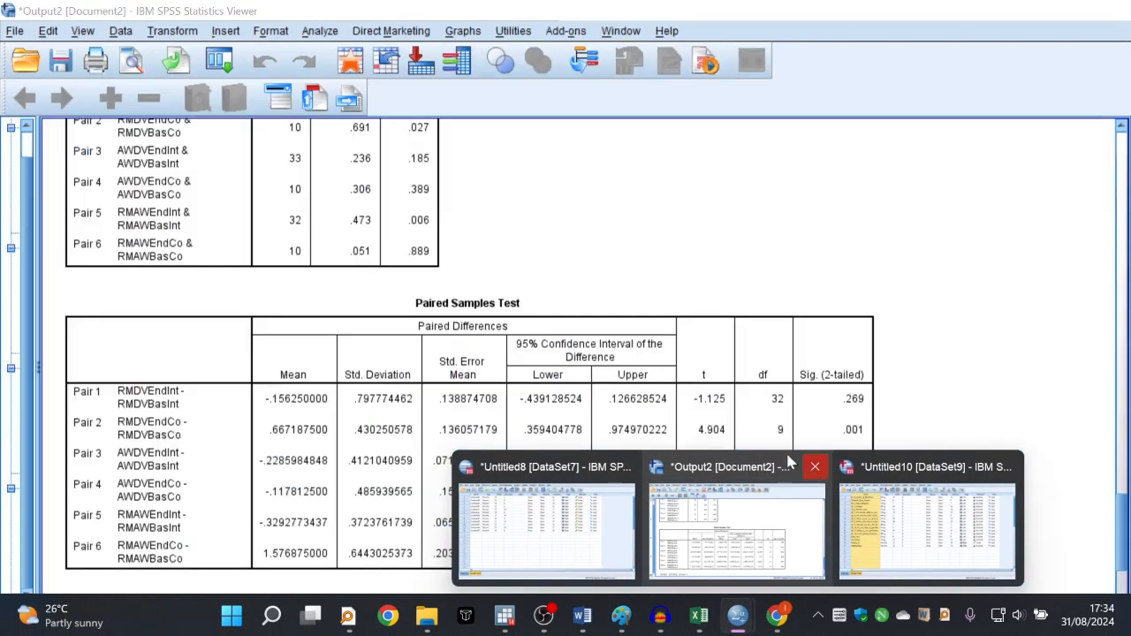
pyautogui.click(815, 469)
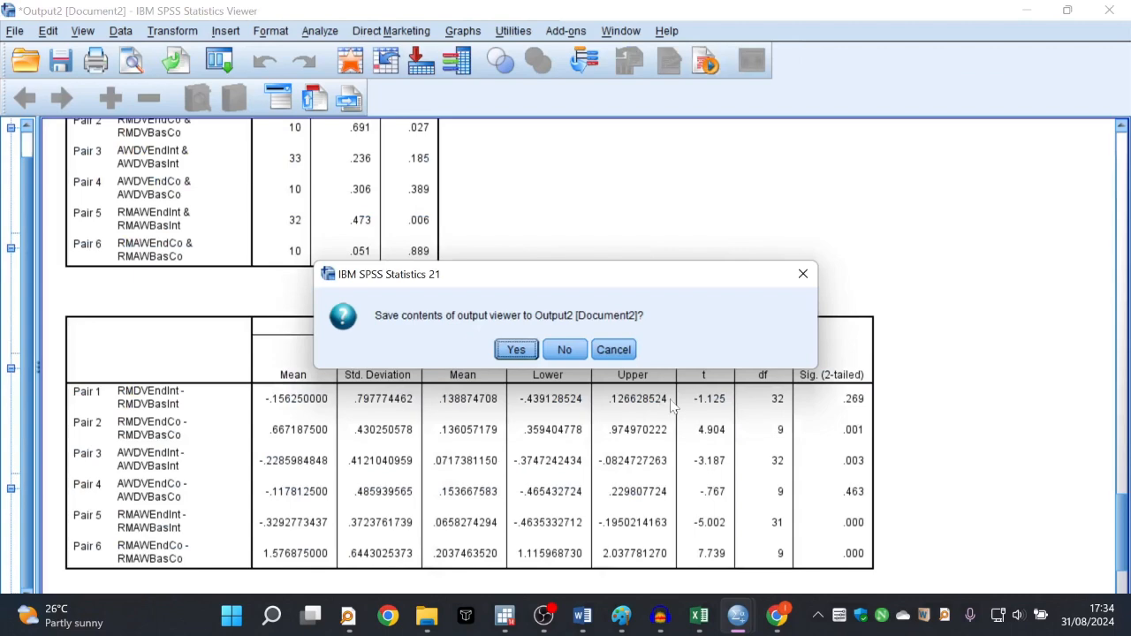
pyautogui.click(564, 350)
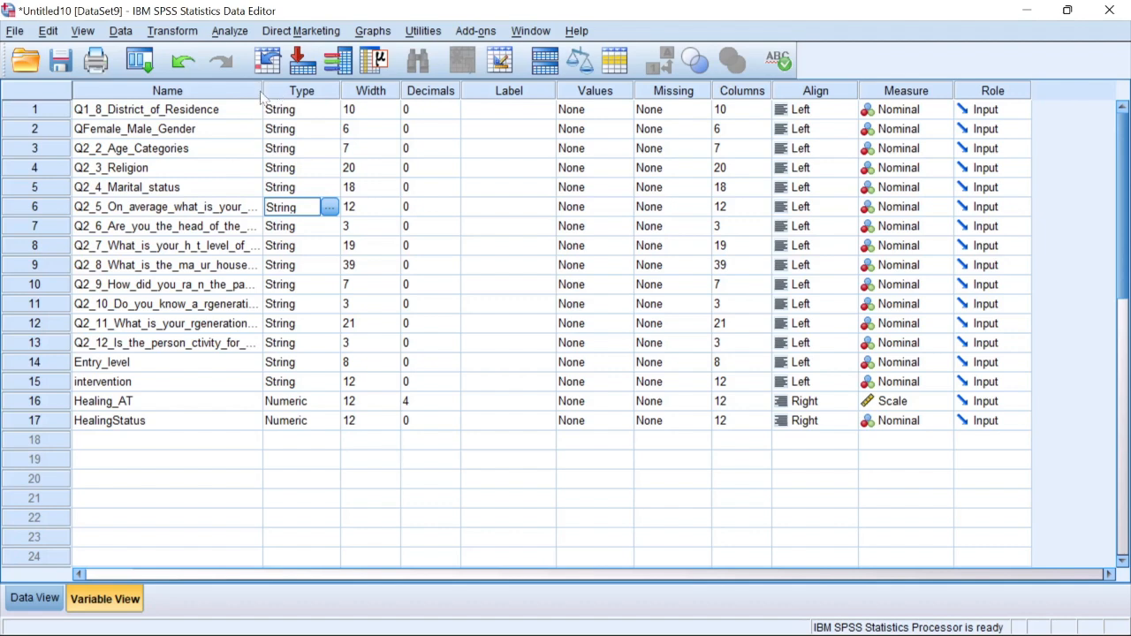
# Inspect the variable type settings of Q1_8_District_of_Residence and the HealingStatus row without changing them.
pyautogui.moveTo(262, 91); pyautogui.dragTo(263, 91)
pyautogui.click(321, 444)
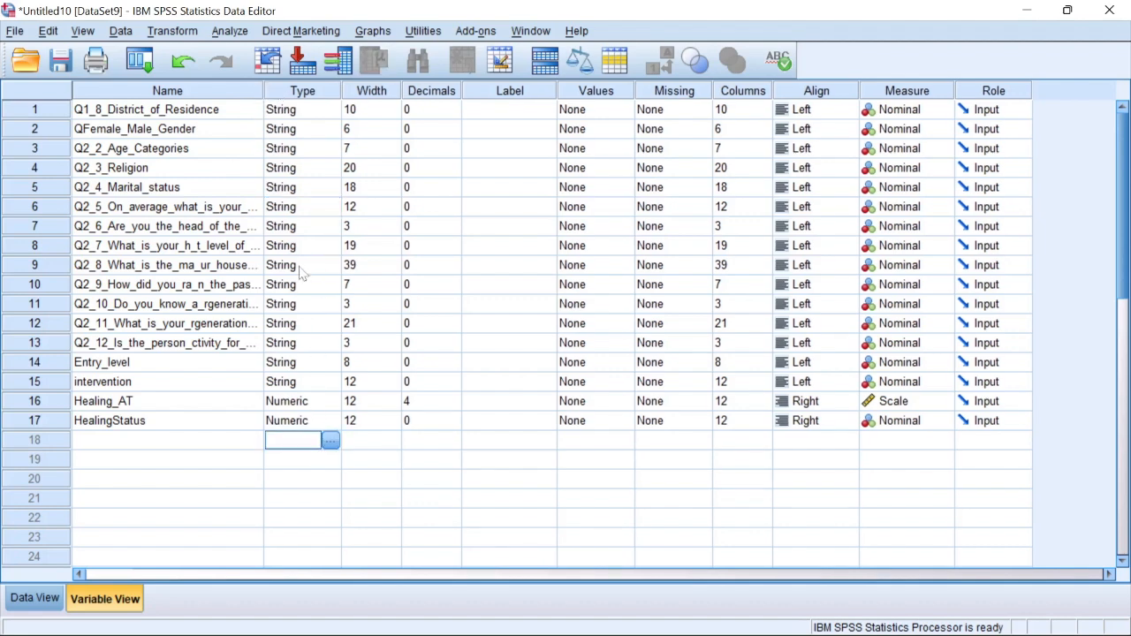
pyautogui.click(296, 112)
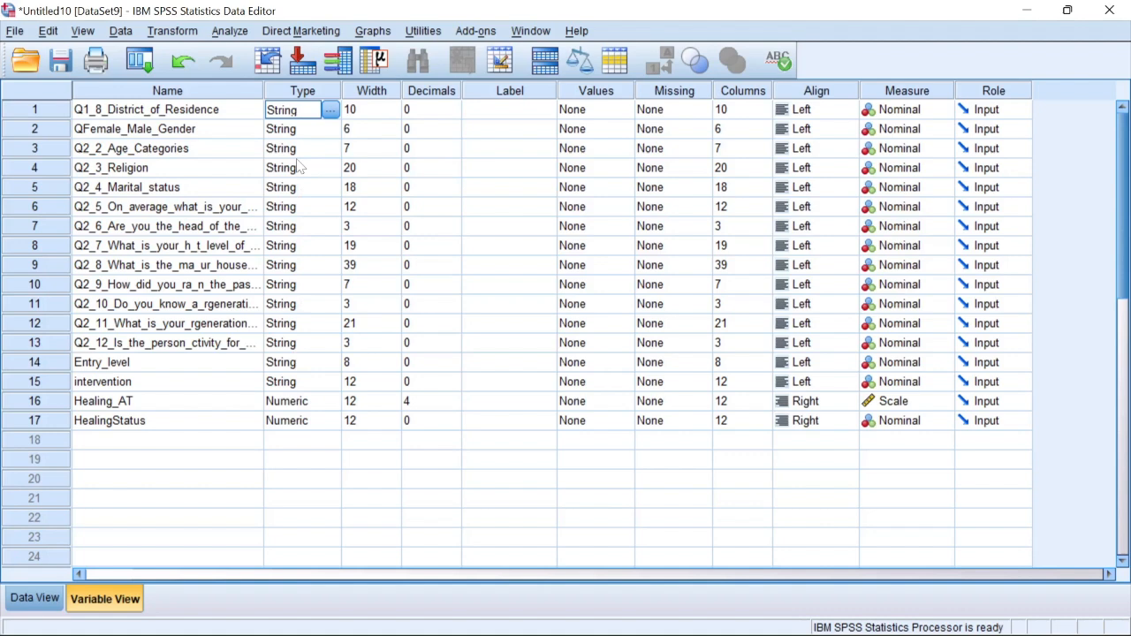
pyautogui.click(329, 110)
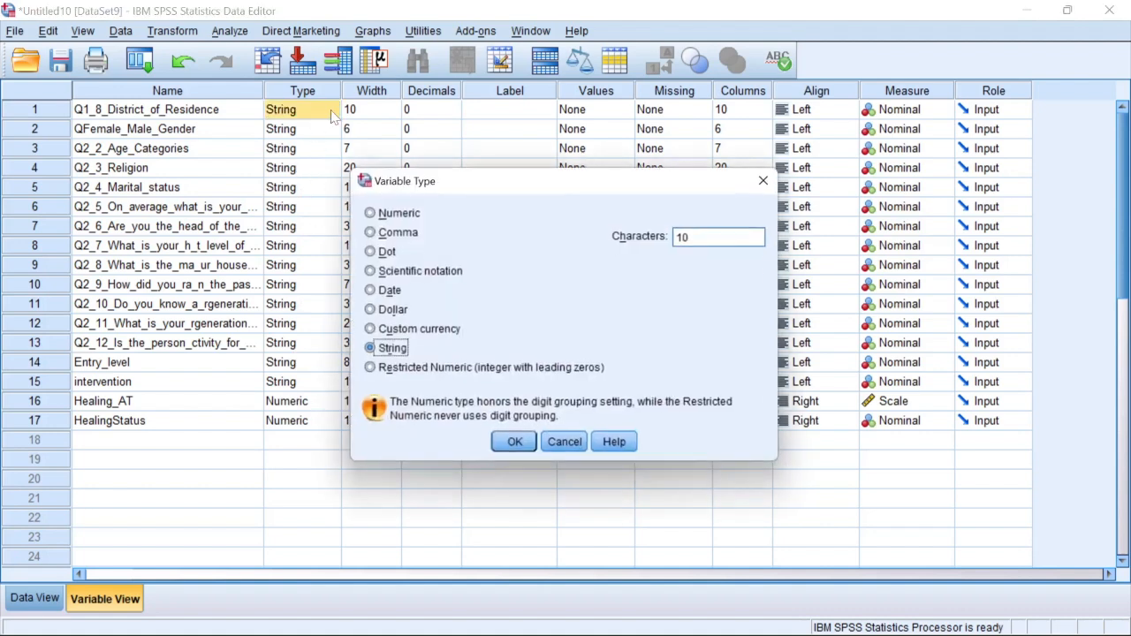
pyautogui.click(765, 180)
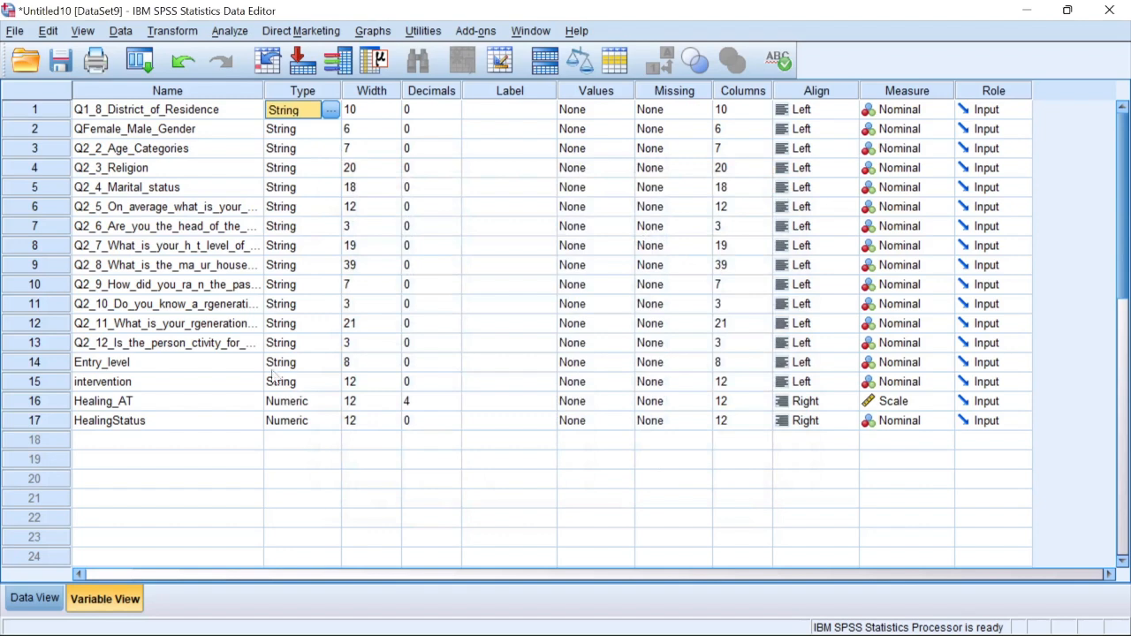
pyautogui.click(38, 425)
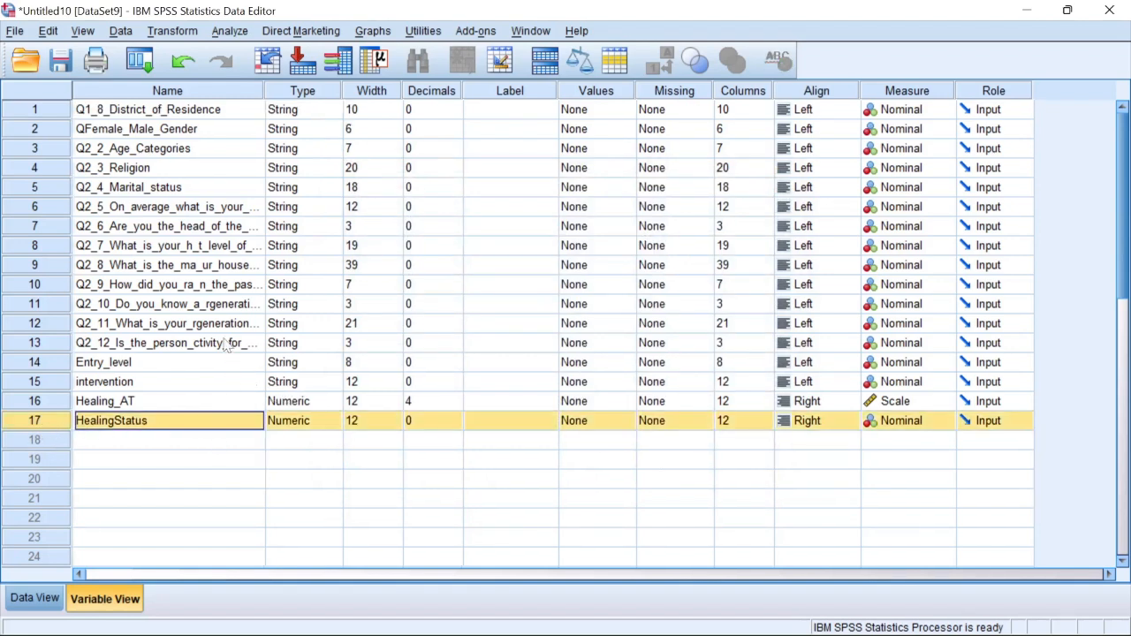
# Start an Automatic Recode and add Q1_8_District_of_Residence with the new name Residence.
pyautogui.click(176, 33)
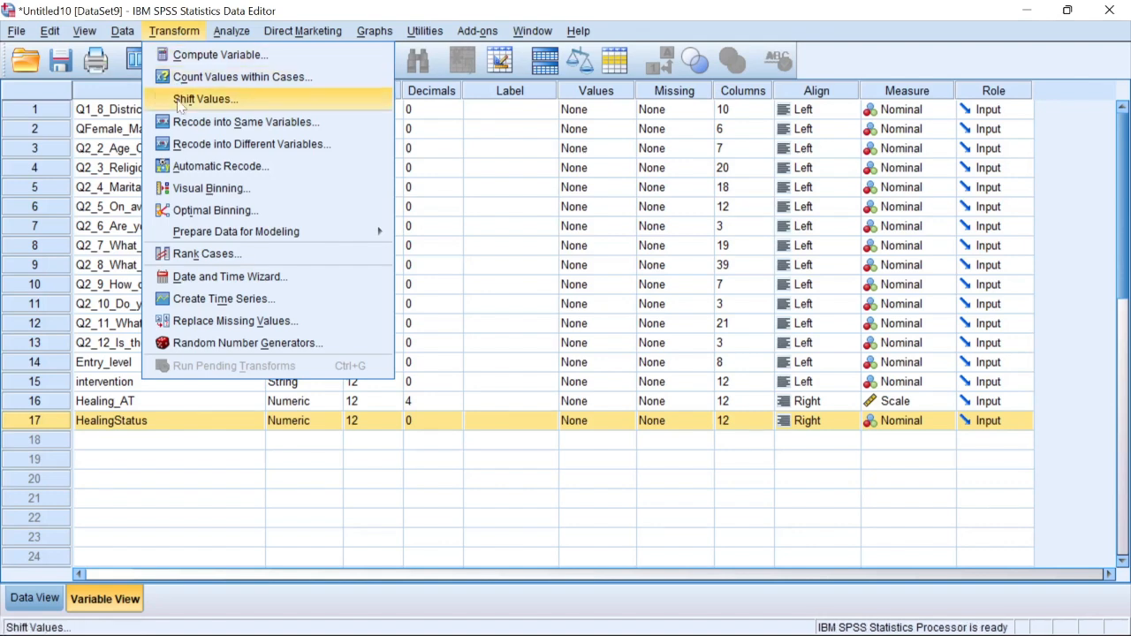
pyautogui.click(200, 167)
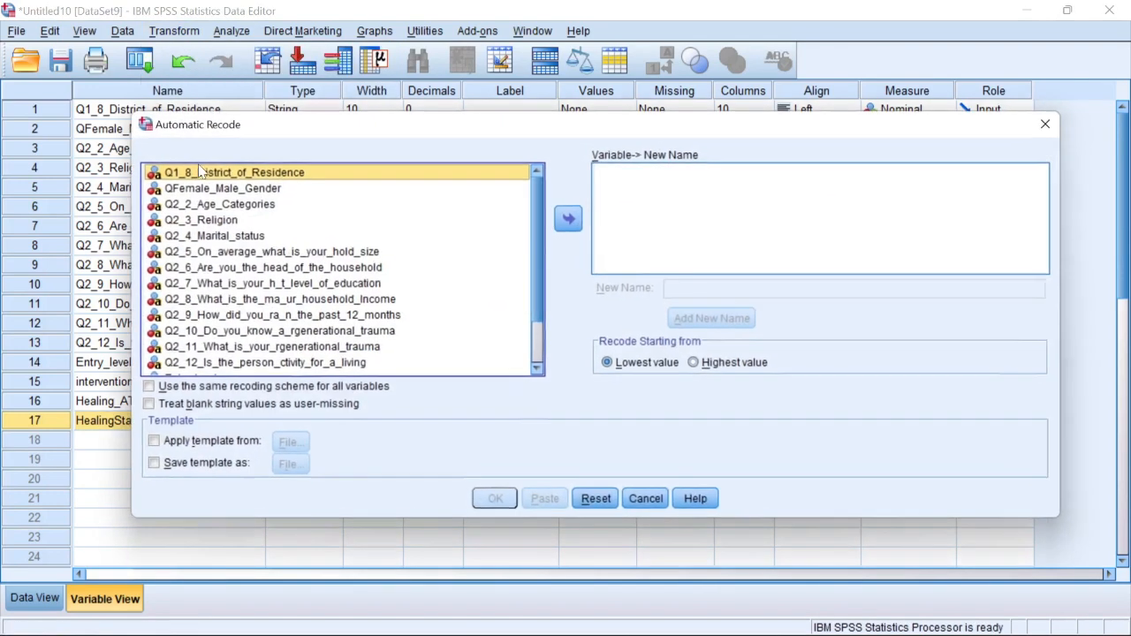
pyautogui.moveTo(534, 212)
pyautogui.mouseDown()
pyautogui.moveTo(534, 324)
pyautogui.moveTo(538, 190)
pyautogui.moveTo(533, 315)
pyautogui.moveTo(533, 199)
pyautogui.mouseUp()
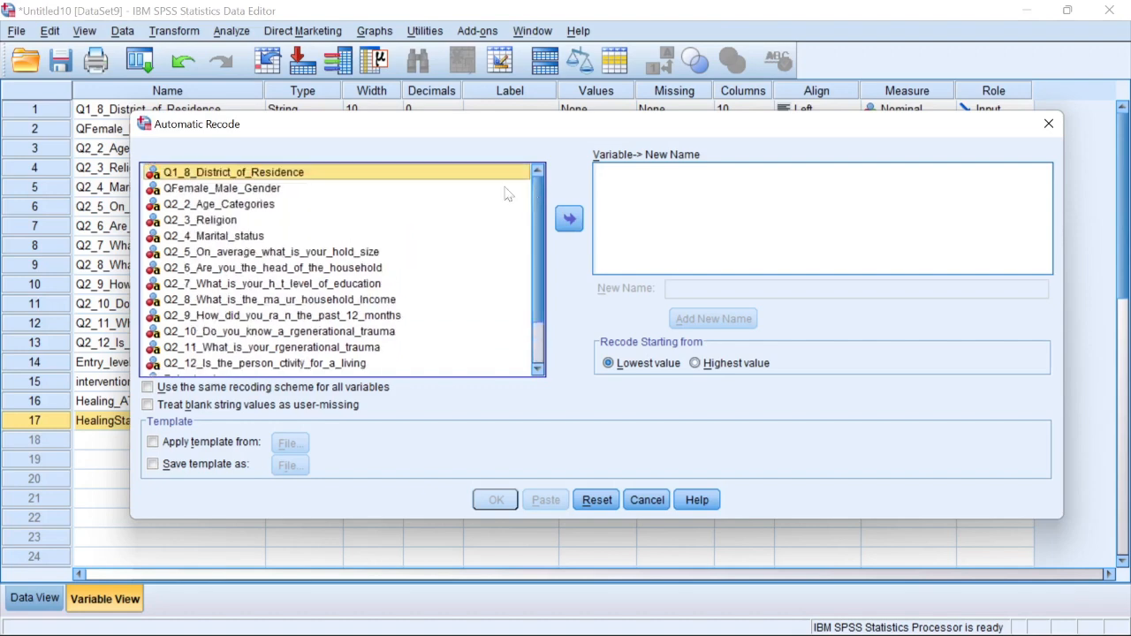
pyautogui.scroll(-3, 309, 250)
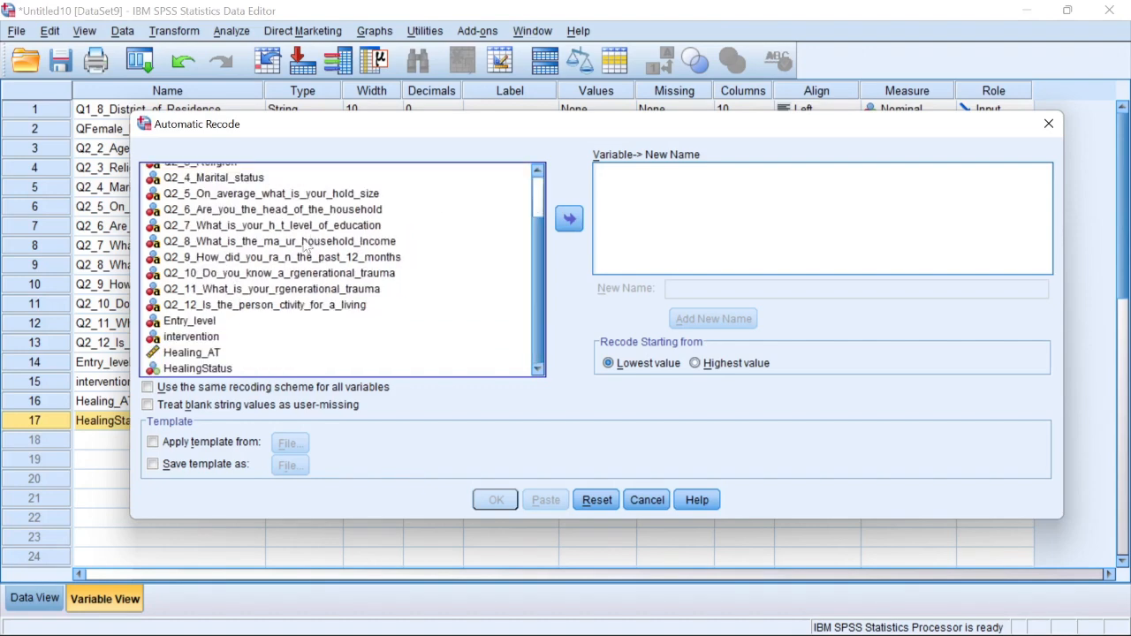
pyautogui.scroll(3, 304, 237)
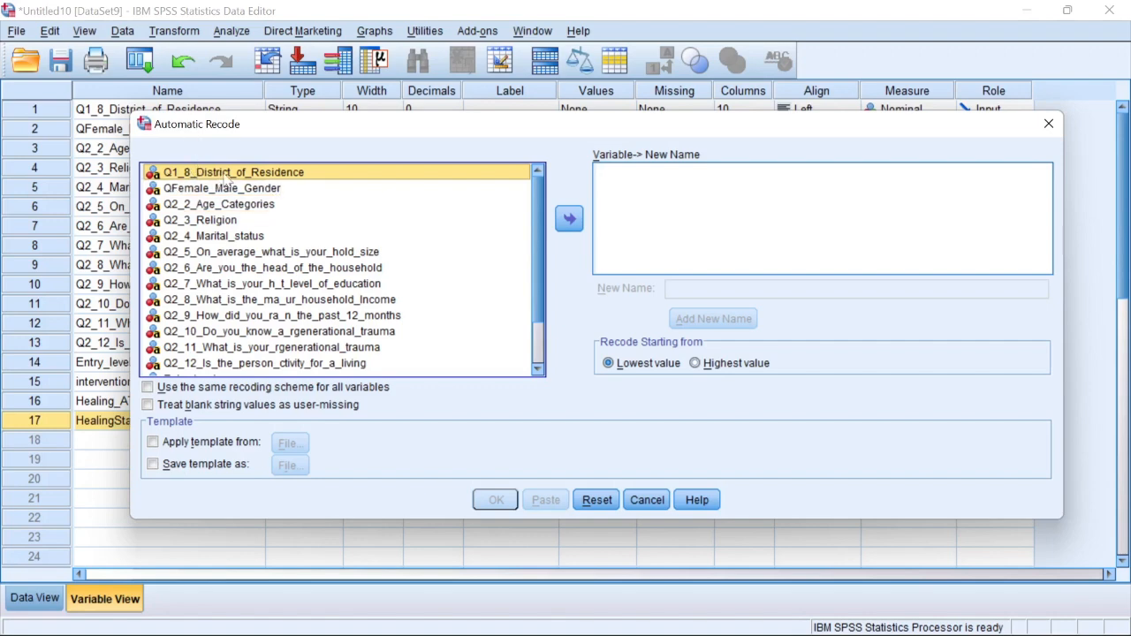
pyautogui.click(569, 219)
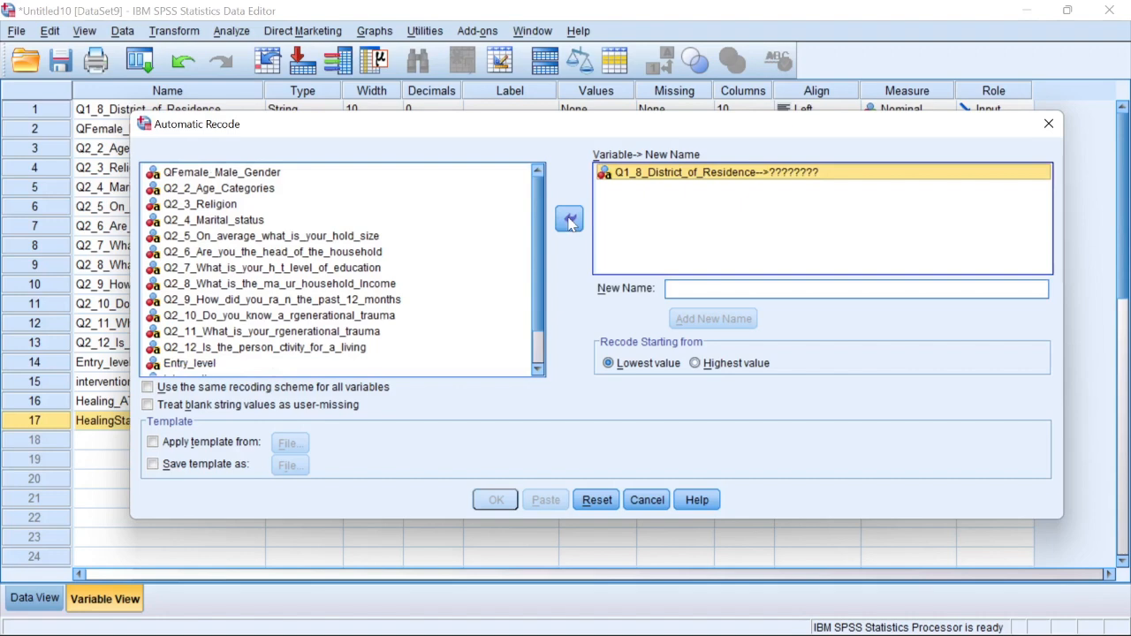
pyautogui.click(689, 289)
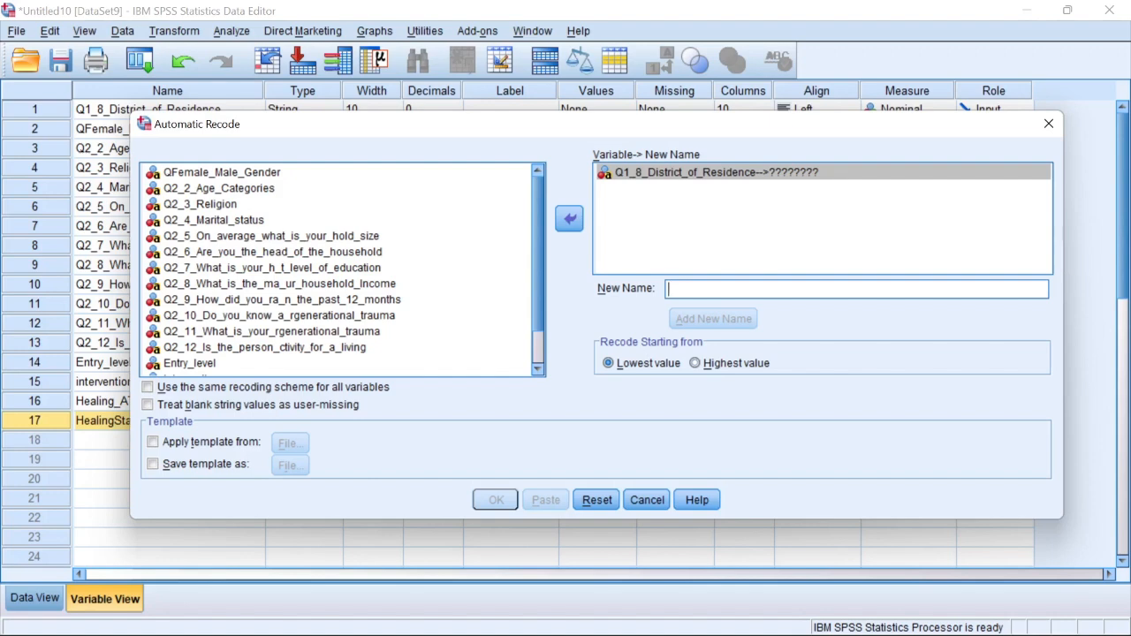
pyautogui.write('R')
pyautogui.press('BackSpace')
pyautogui.write('Re')
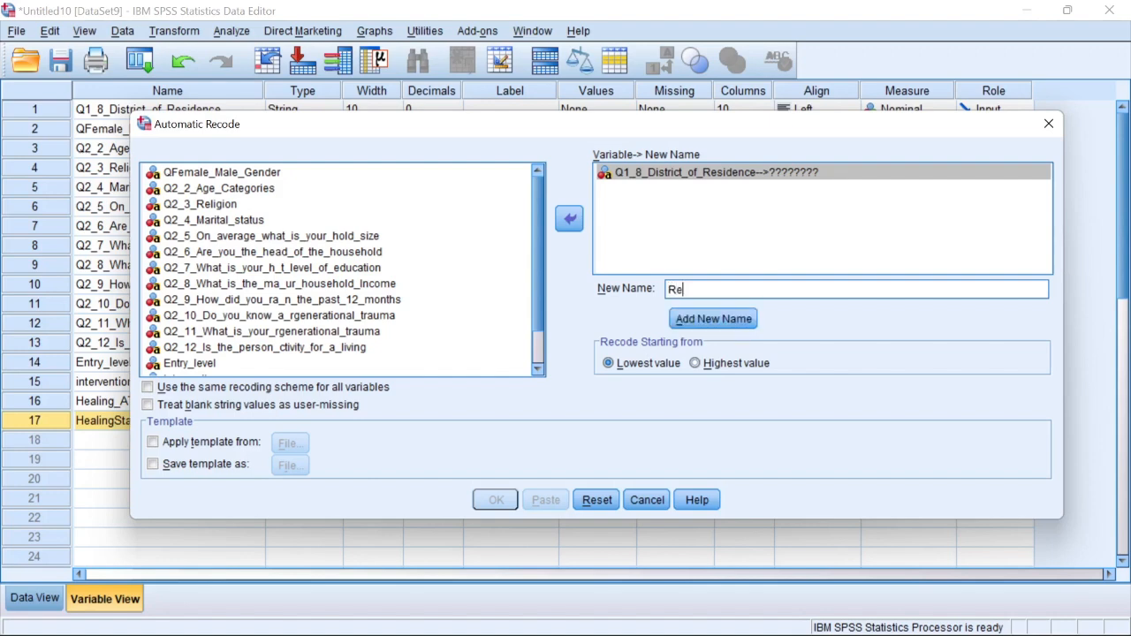
pyautogui.write('sidence')
pyautogui.click(712, 320)
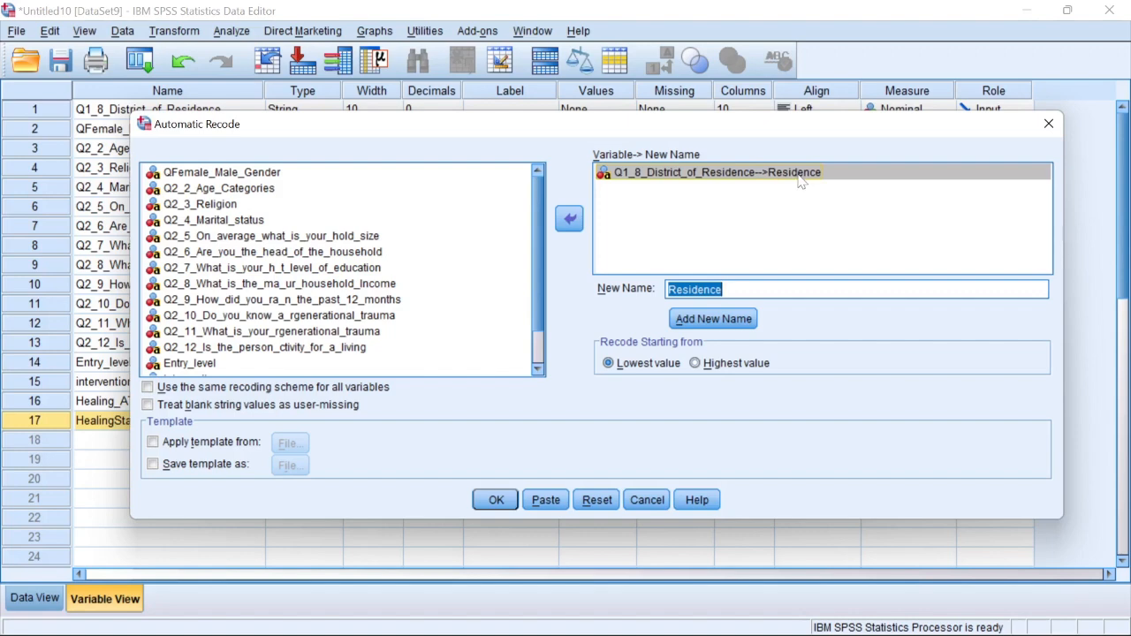
# Add QFemale_Male_Gender to the automatic recode with the new name Gender.
pyautogui.click(263, 173)
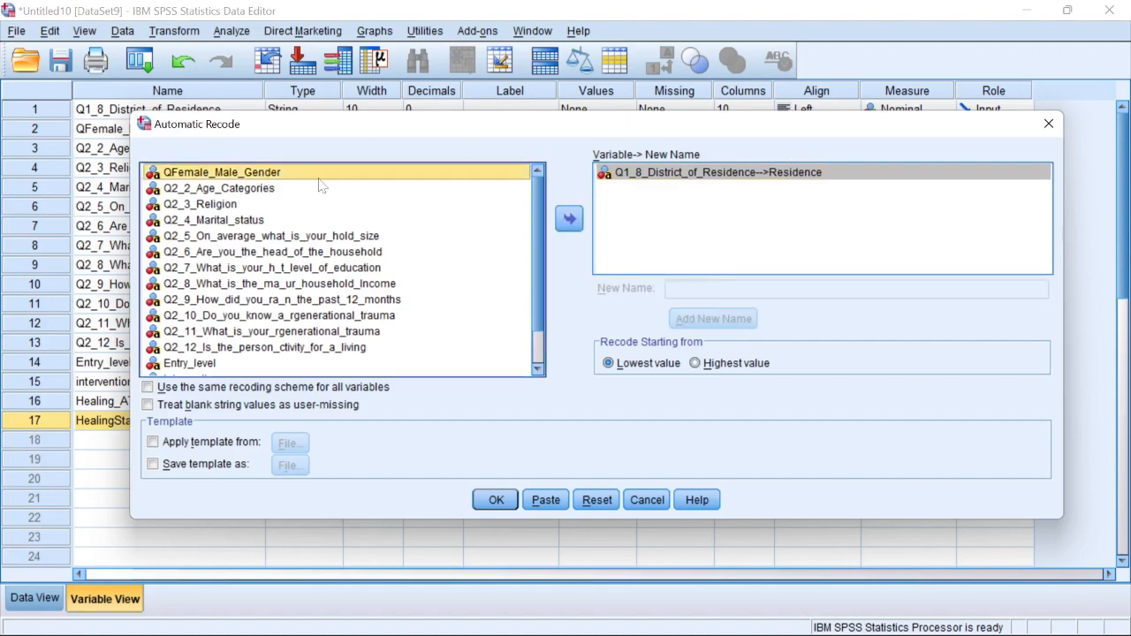
pyautogui.click(570, 218)
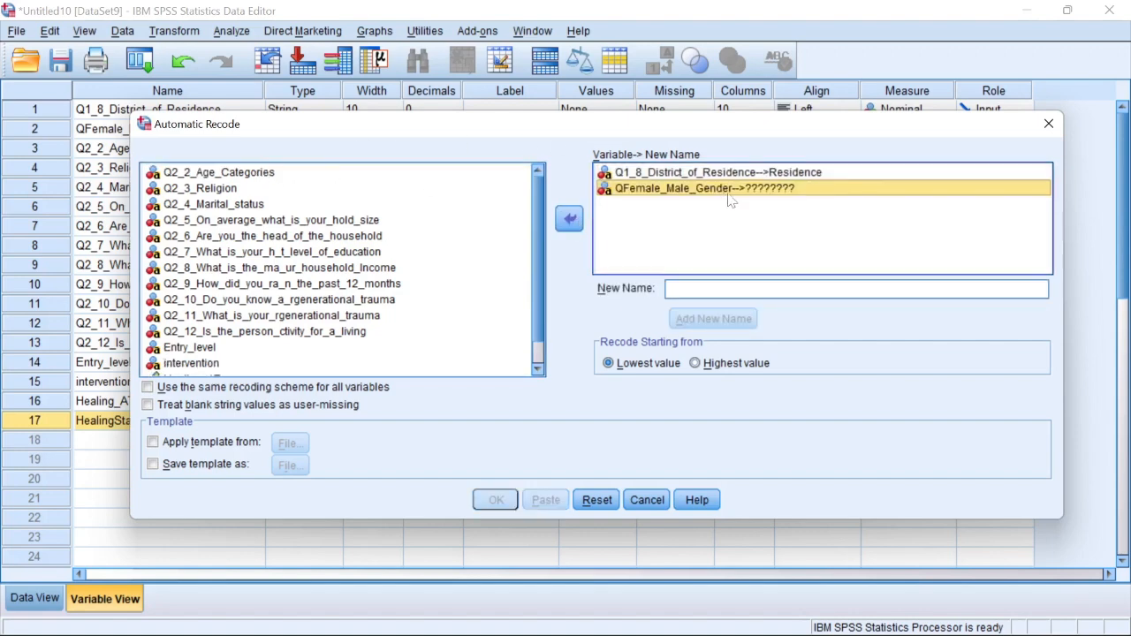
pyautogui.click(680, 289)
pyautogui.write('Gender')
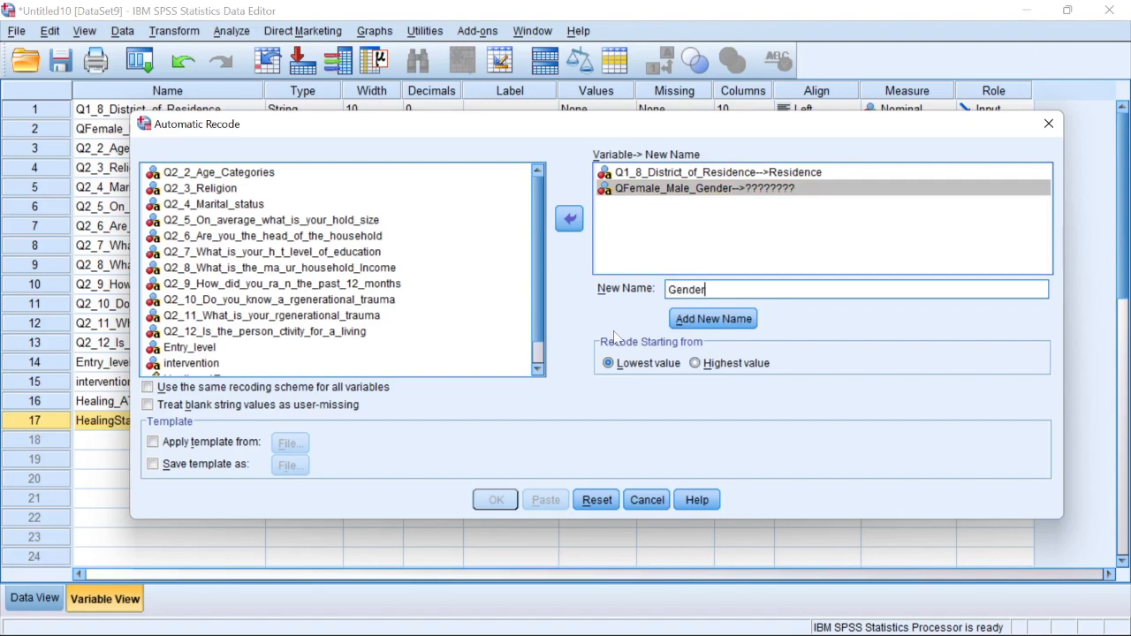
pyautogui.click(713, 319)
# Add Q2_4_Marital_status to the automatic recode with the new name Marital_Status.
pyautogui.click(213, 204)
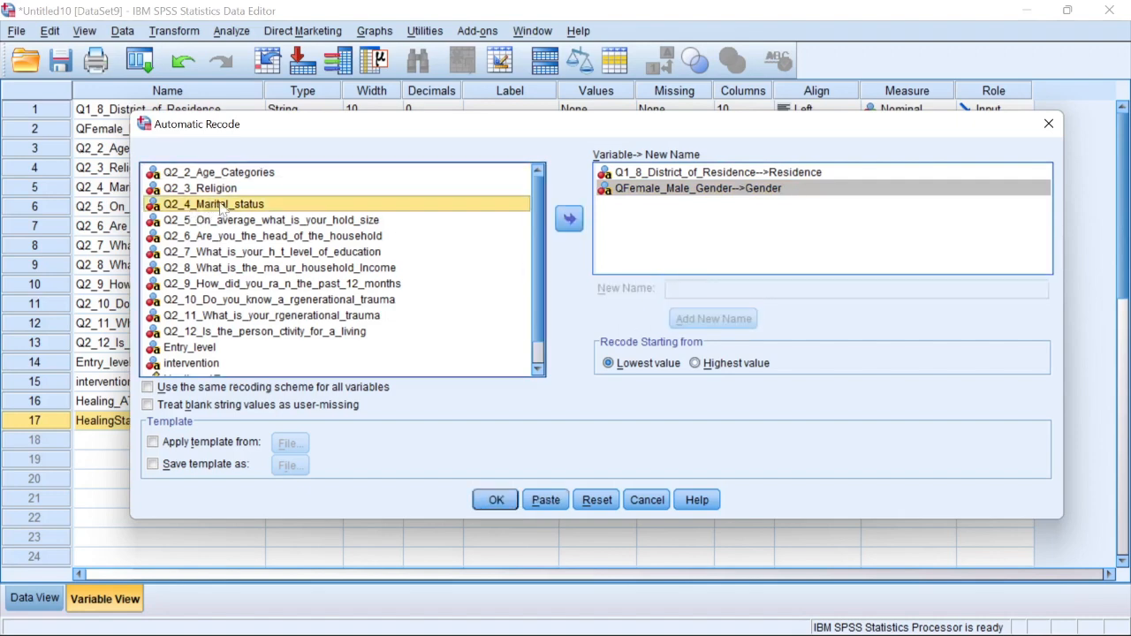
pyautogui.click(569, 218)
pyautogui.click(676, 289)
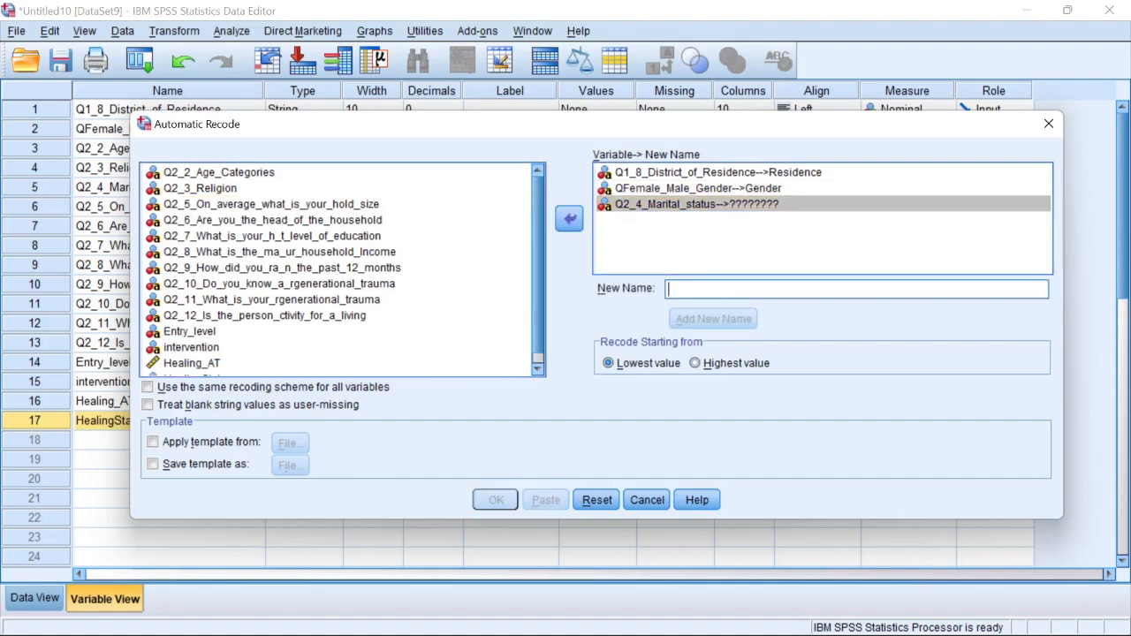
pyautogui.write('Marita')
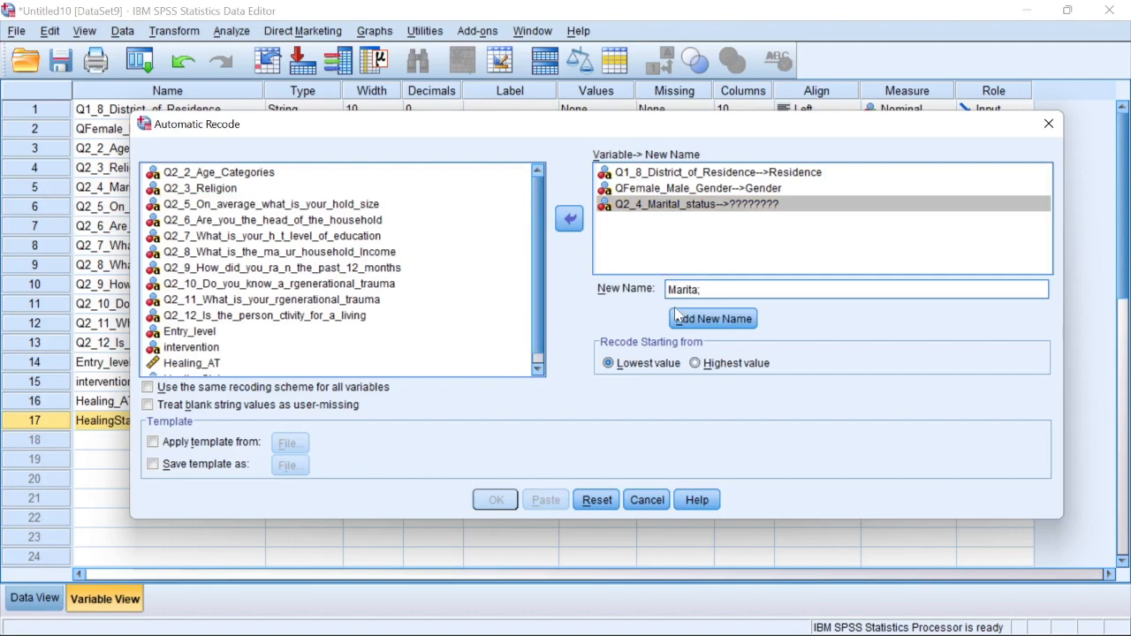
pyautogui.write('l_Stautus')
pyautogui.click(682, 319)
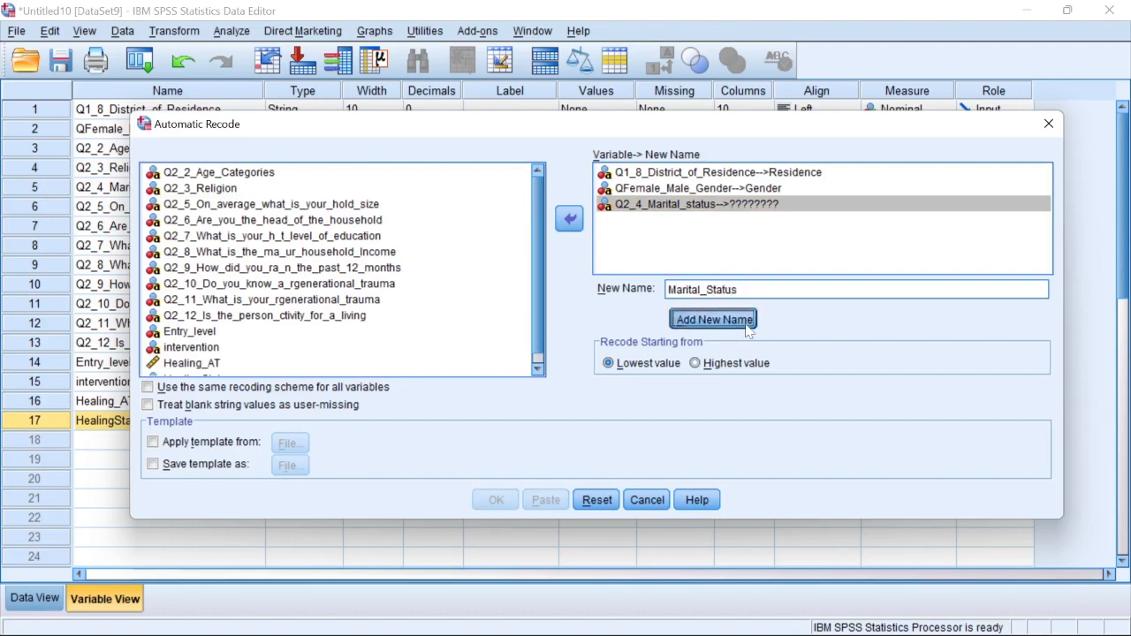
# Add Q2_2_Age_Categories to the automatic recode and try to name its recoded variable "Age Group".
pyautogui.click(231, 187)
pyautogui.click(230, 175)
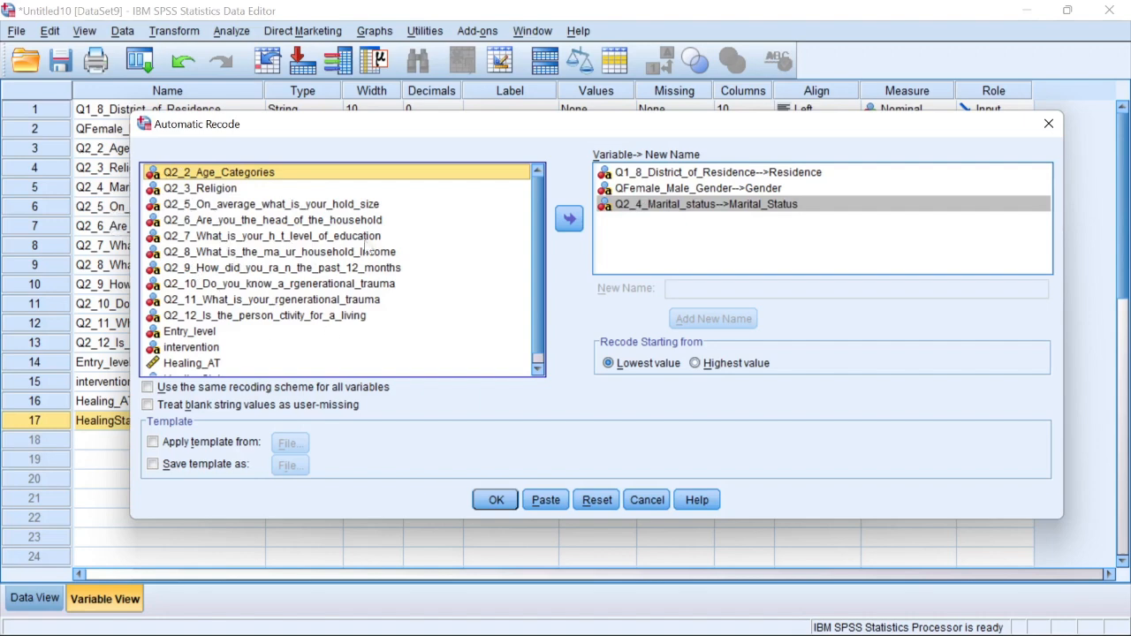
pyautogui.click(569, 219)
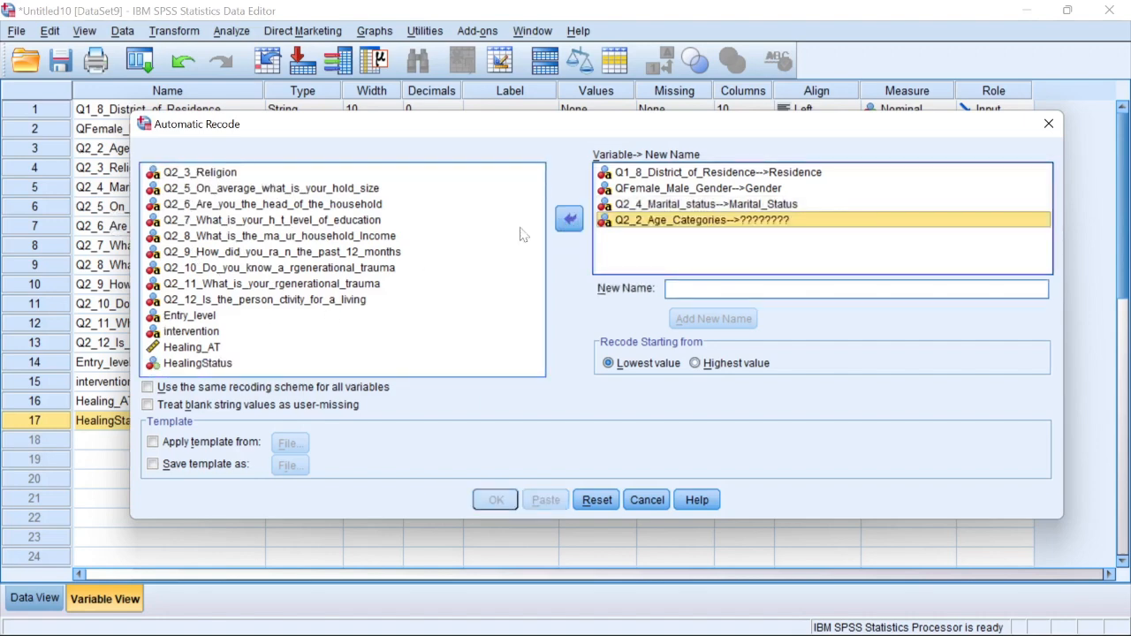
pyautogui.click(693, 288)
pyautogui.write('Ag')
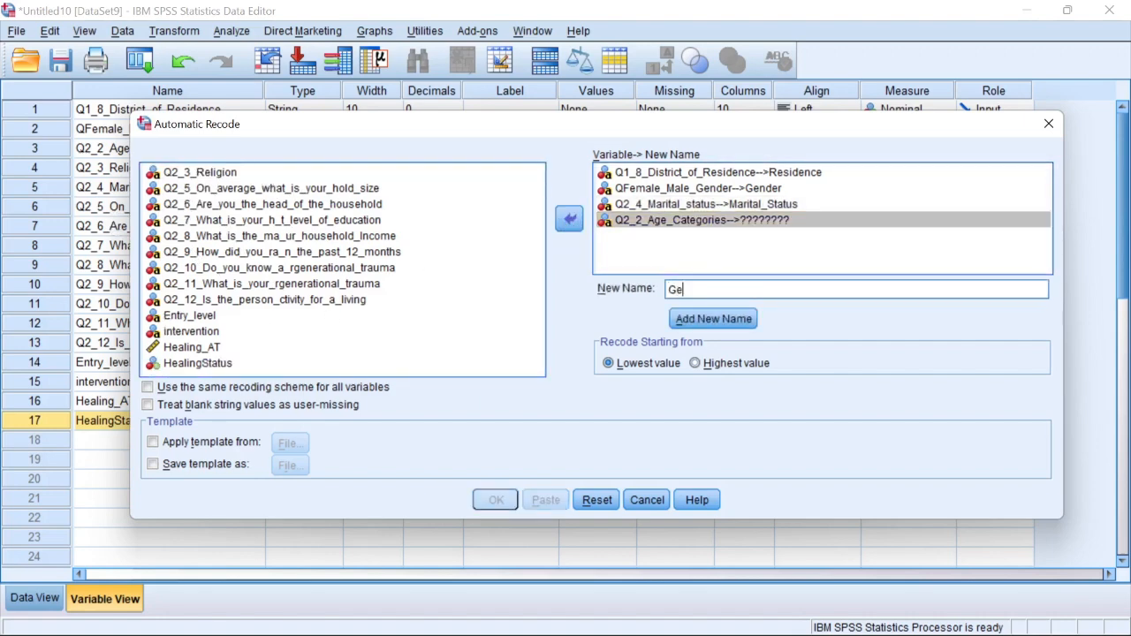
pyautogui.press('BackSpace')
pyautogui.press('BackSpace')
pyautogui.write('Age Group')
pyautogui.click(713, 319)
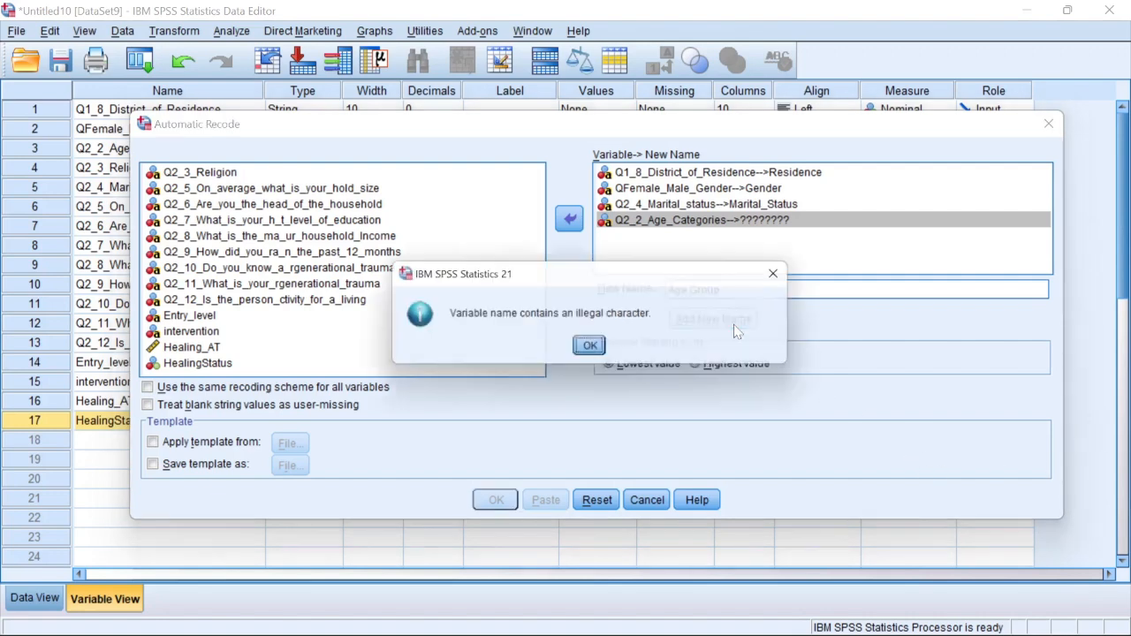
pyautogui.click(596, 349)
# Correct the new name for Q2_2_Age_Categories to Age_Group and assign it.
pyautogui.click(698, 290)
pyautogui.press('BackSpace')
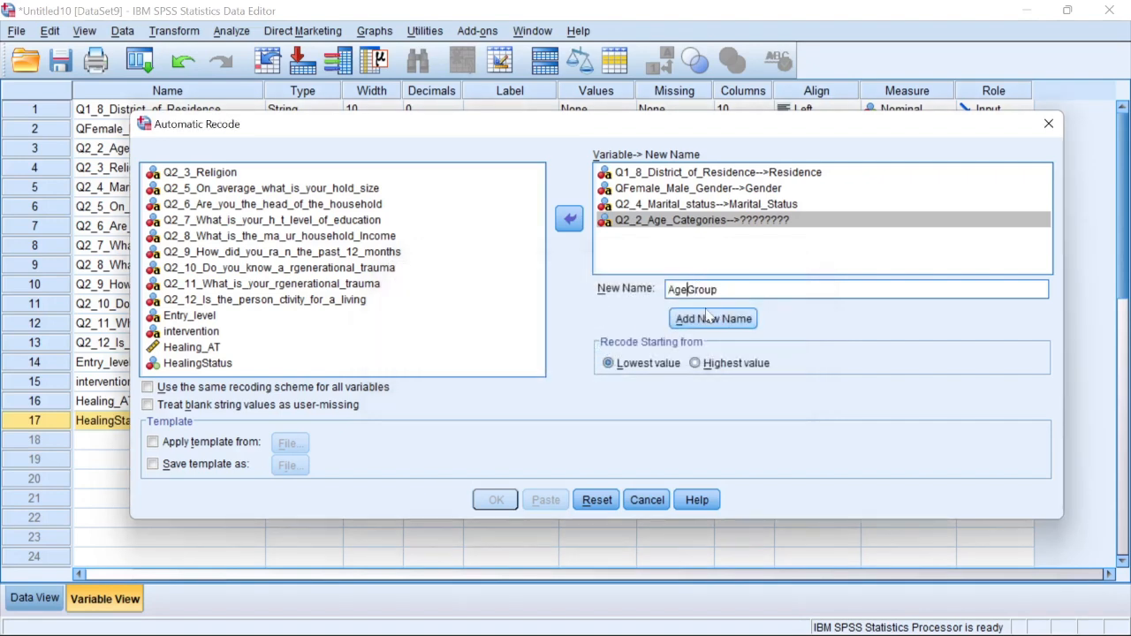
pyautogui.write('_')
pyautogui.click(709, 319)
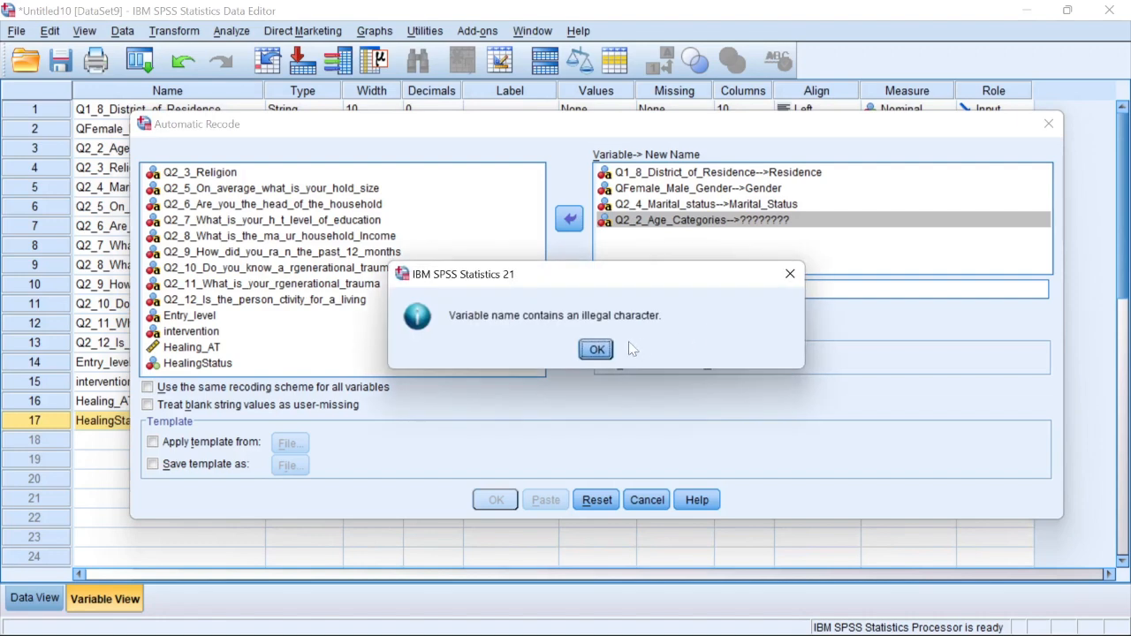
pyautogui.click(597, 350)
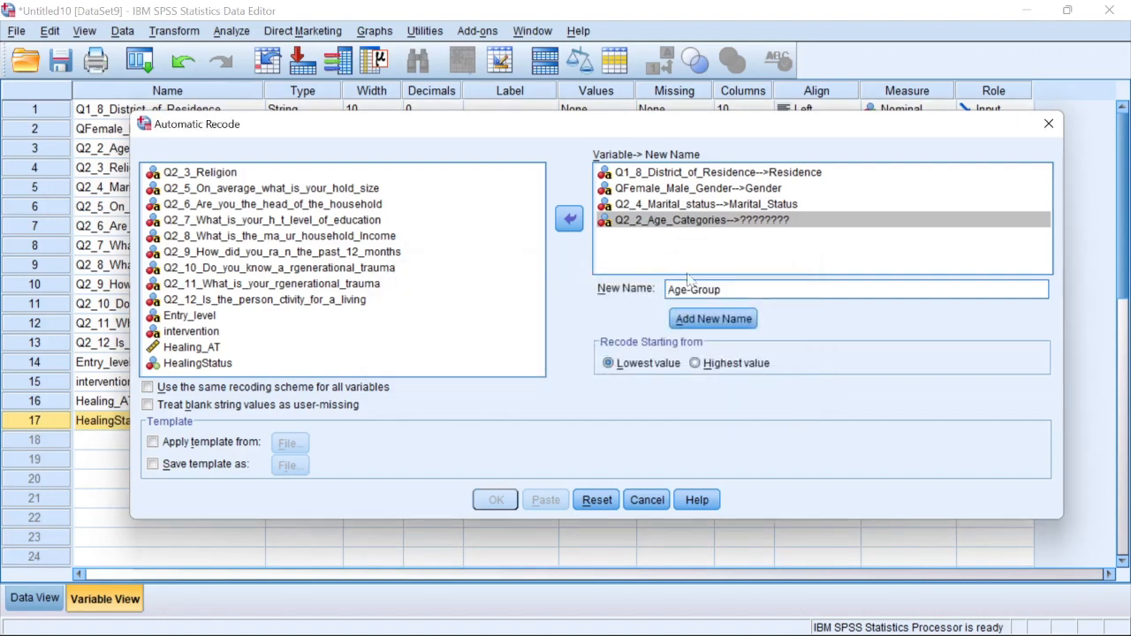
pyautogui.click(708, 325)
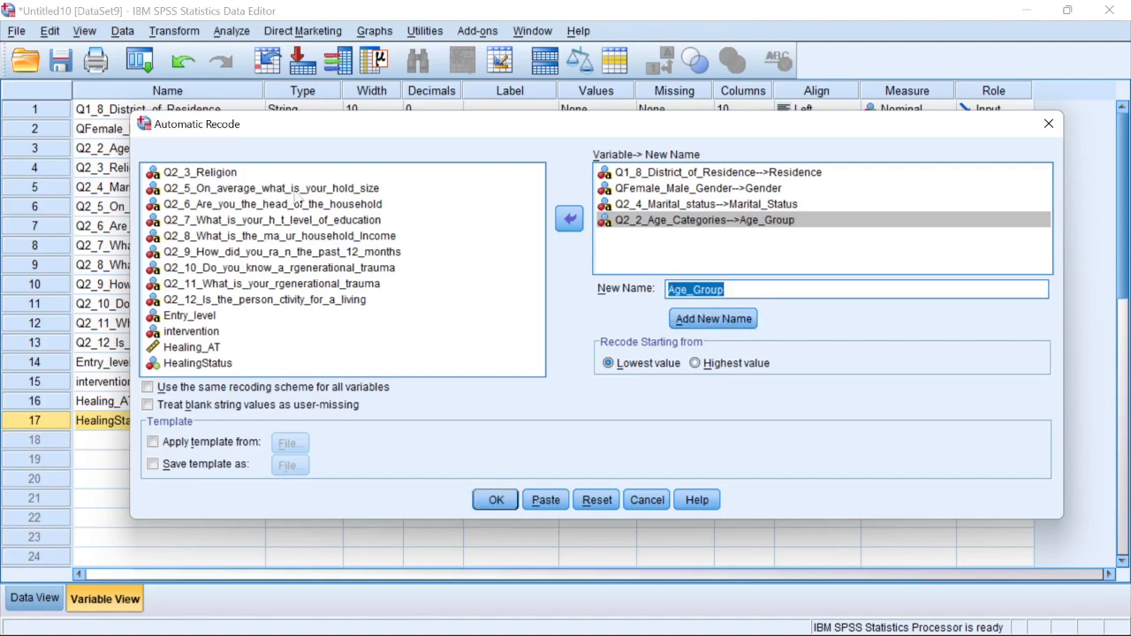
# Add Q2_3_Religion to the automatic recode with the new name Religion.
pyautogui.click(200, 175)
pyautogui.click(569, 218)
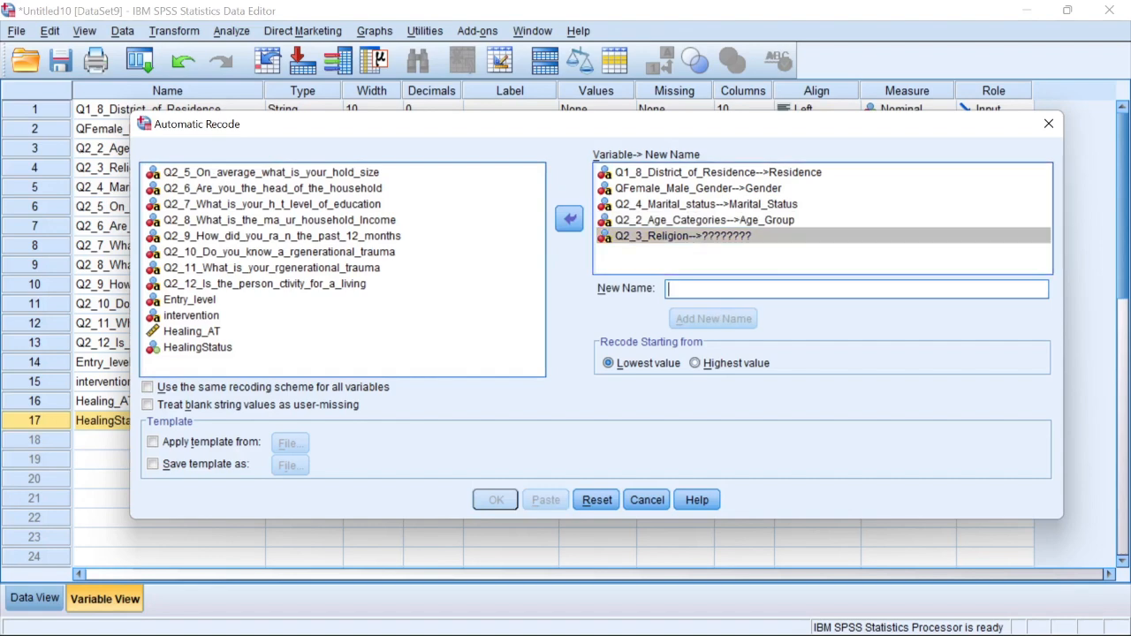
pyautogui.write('Relision')
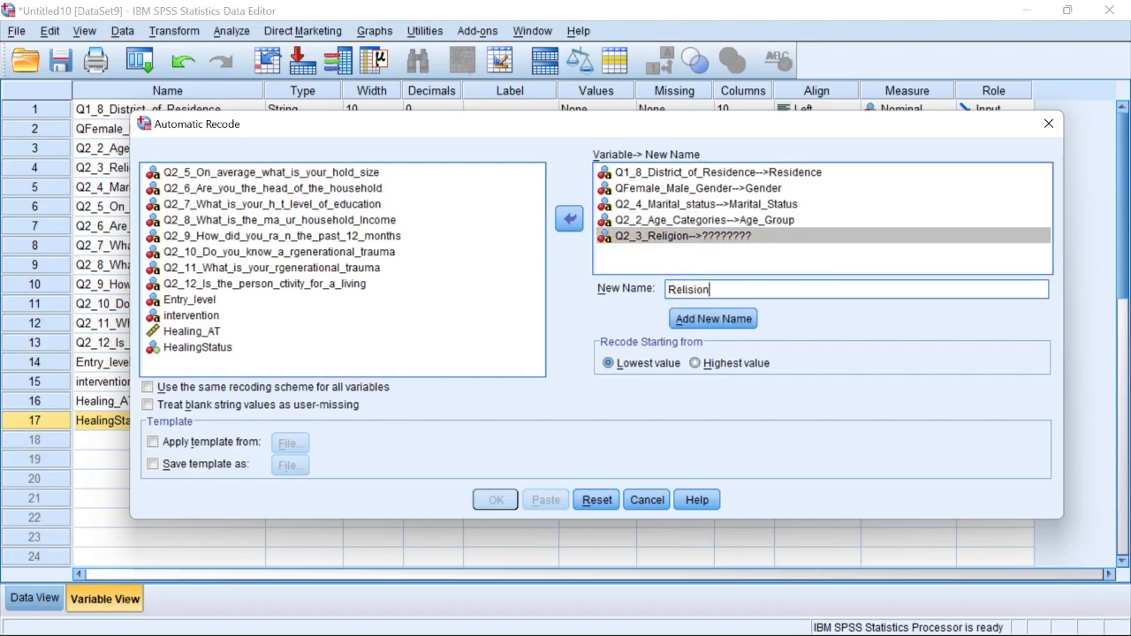
pyautogui.write('gio')
pyautogui.click(714, 319)
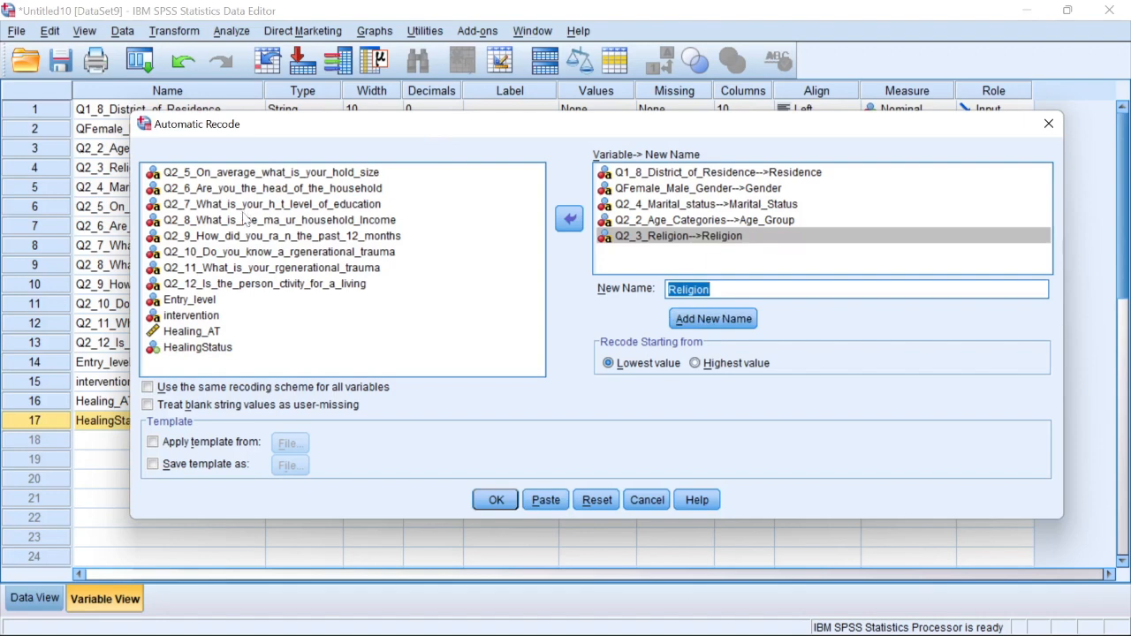
# Add Q2_5_On_average_what_is_your_hold_size to the automatic recode with the new name Household_Size.
pyautogui.click(256, 171)
pyautogui.click(569, 218)
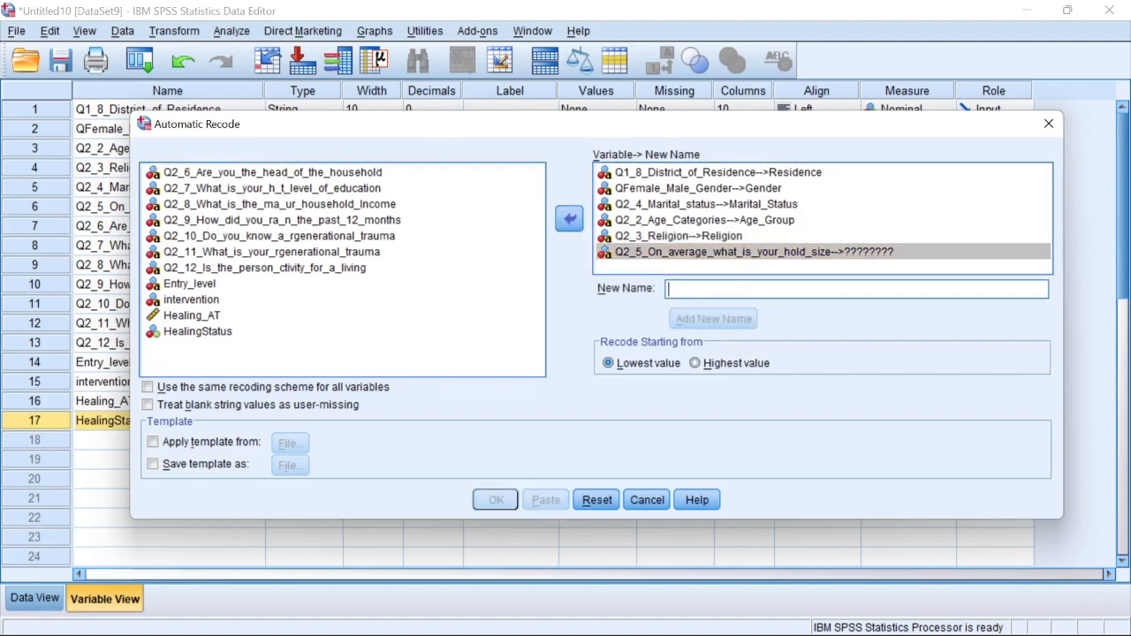
pyautogui.write('House')
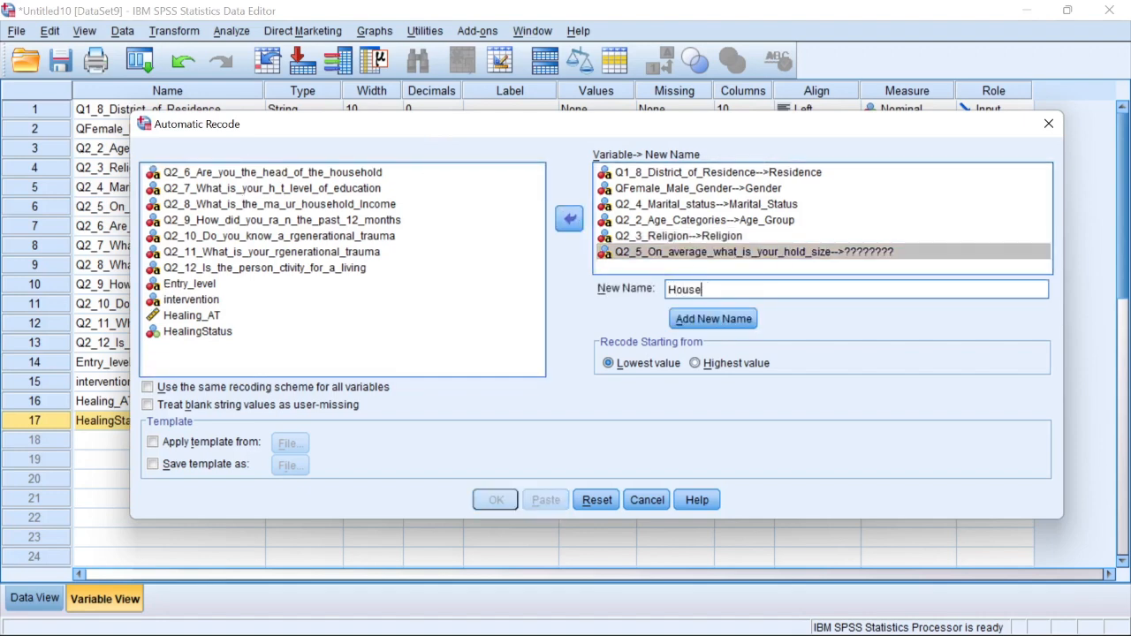
pyautogui.write('hold_Size')
pyautogui.click(713, 319)
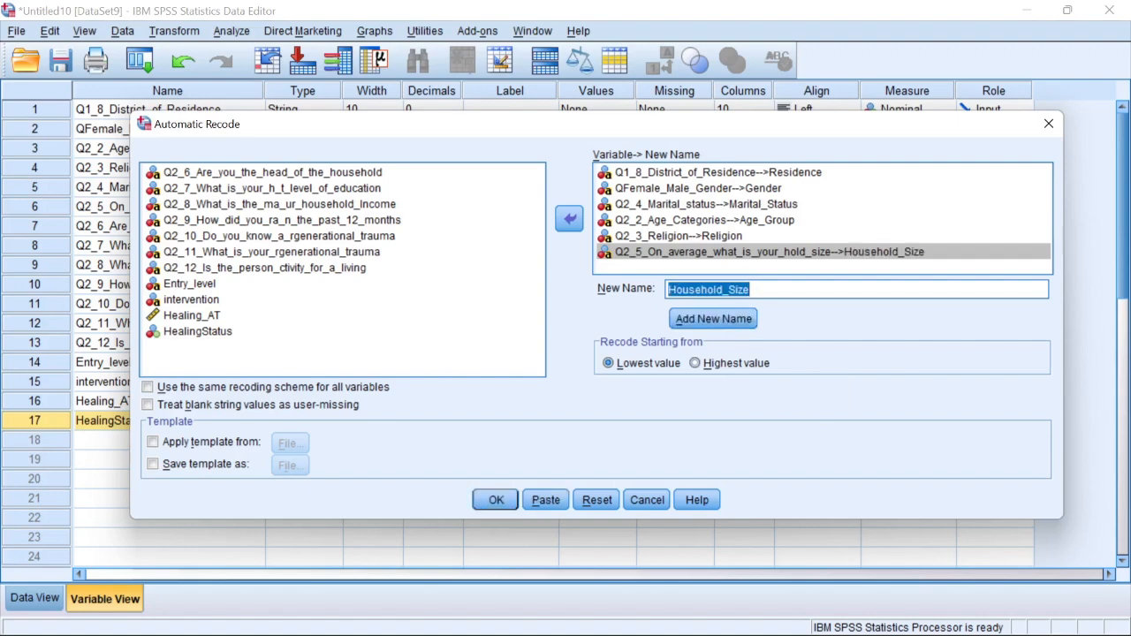
# Add Q2_6_Are_you_the_head_of_the_household to the automatic recode with the new name Head_of_Head.
pyautogui.click(313, 173)
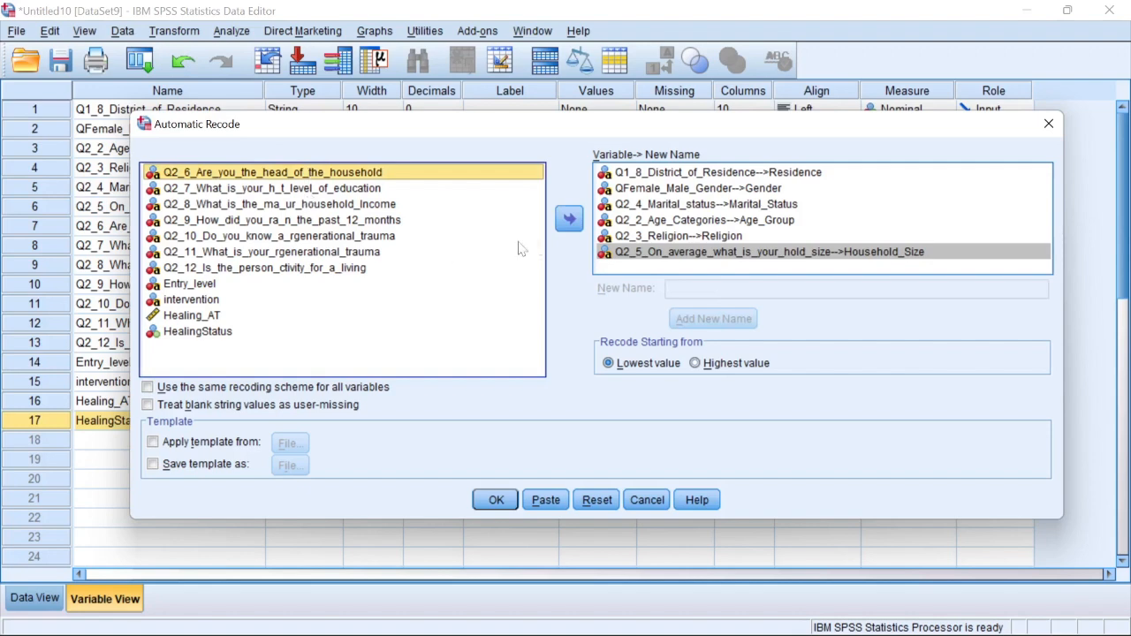
pyautogui.click(570, 221)
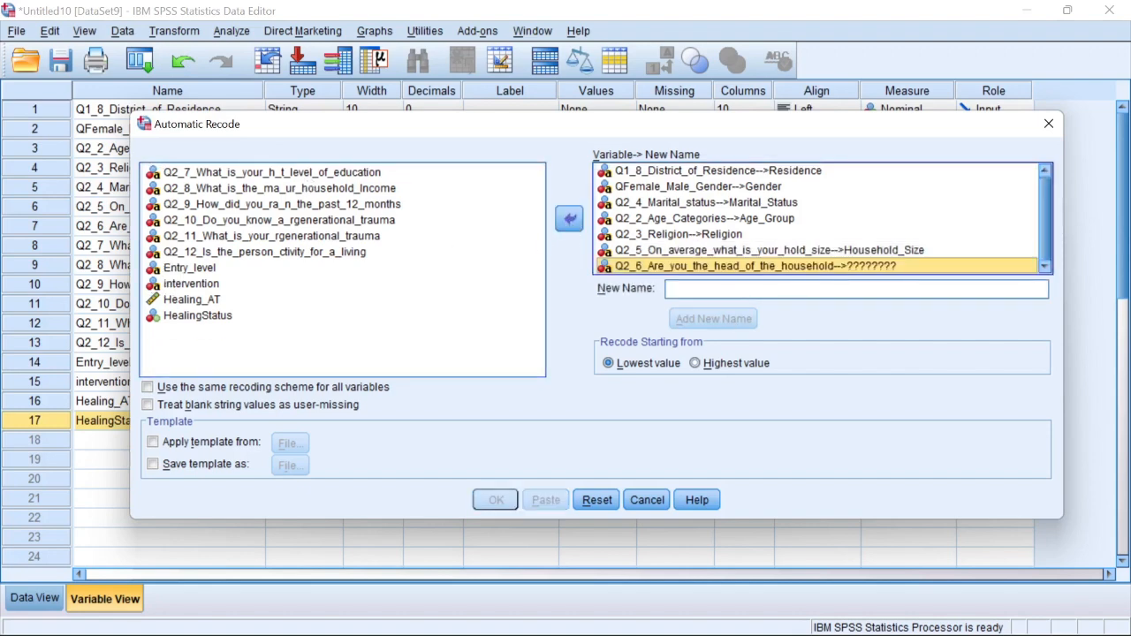
pyautogui.click(707, 288)
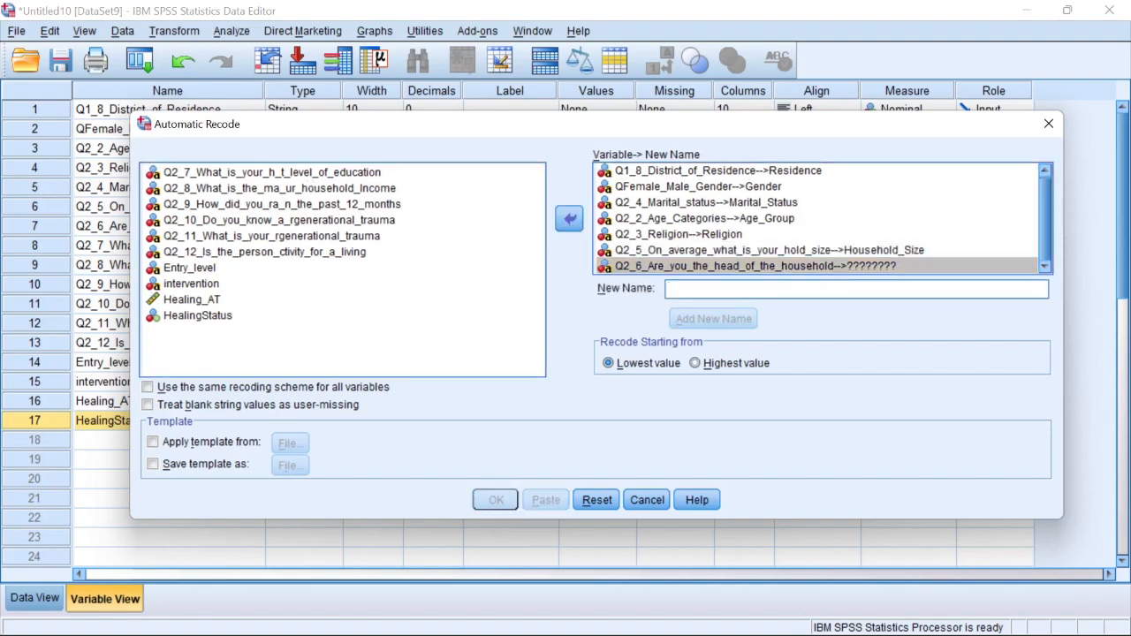
pyautogui.write('Head')
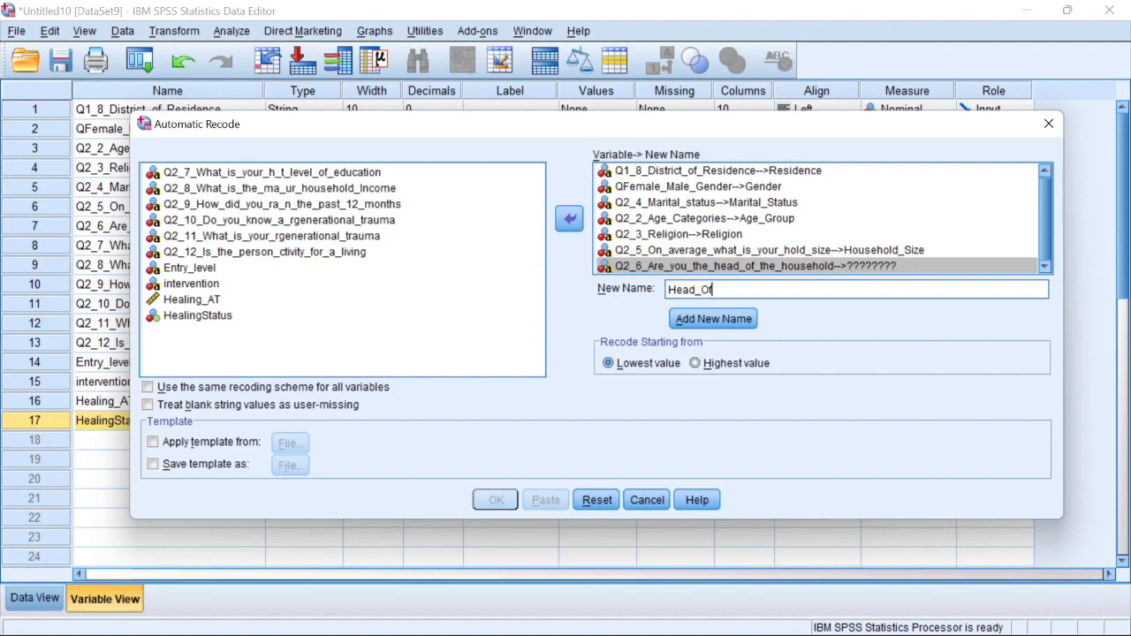
pyautogui.write('_Of')
pyautogui.press('BackSpace')
pyautogui.press('BackSpace')
pyautogui.write('of_Head')
pyautogui.click(733, 321)
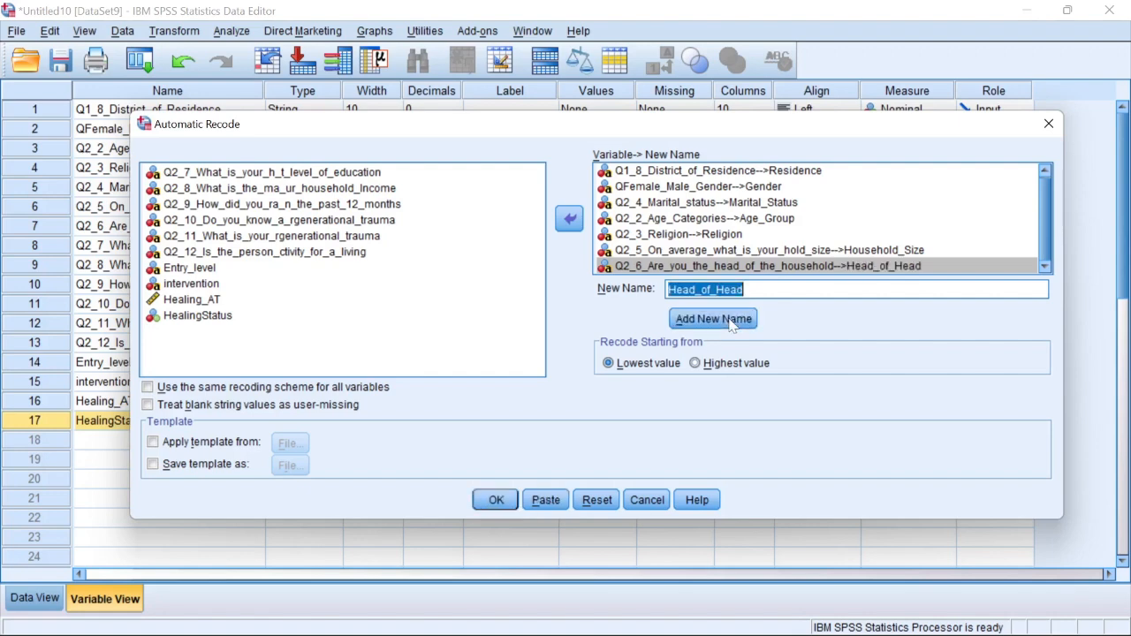
# Add Q2_7_What_is_your_h_t_level_of_education to the automatic recode and begin its new name with "Ed".
pyautogui.click(302, 177)
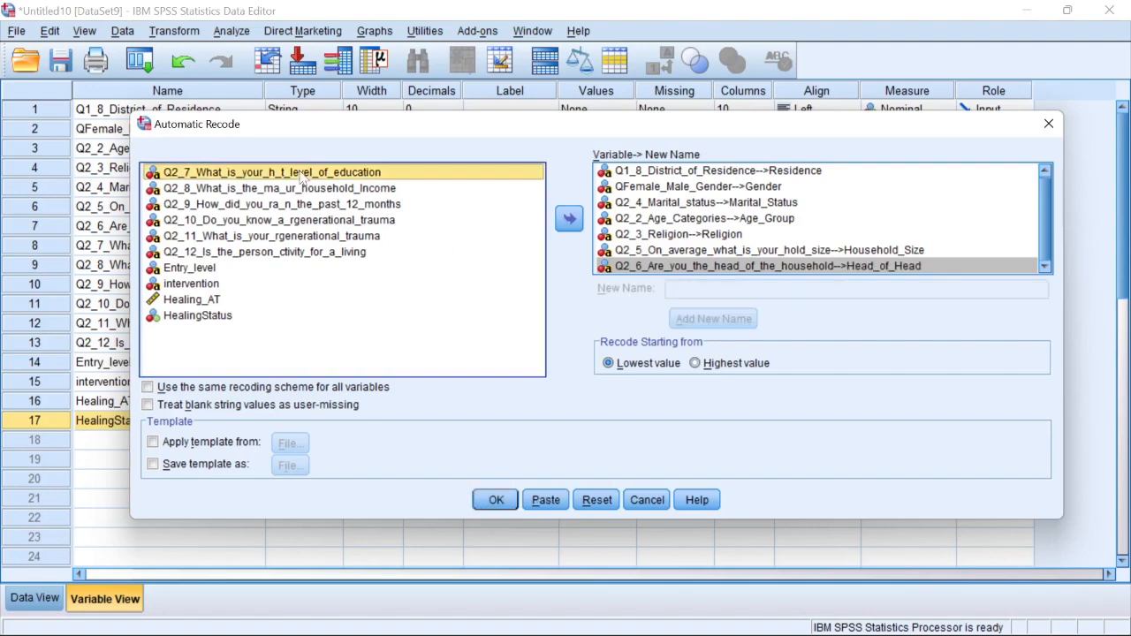
pyautogui.click(569, 221)
pyautogui.click(751, 289)
pyautogui.write('Ed')
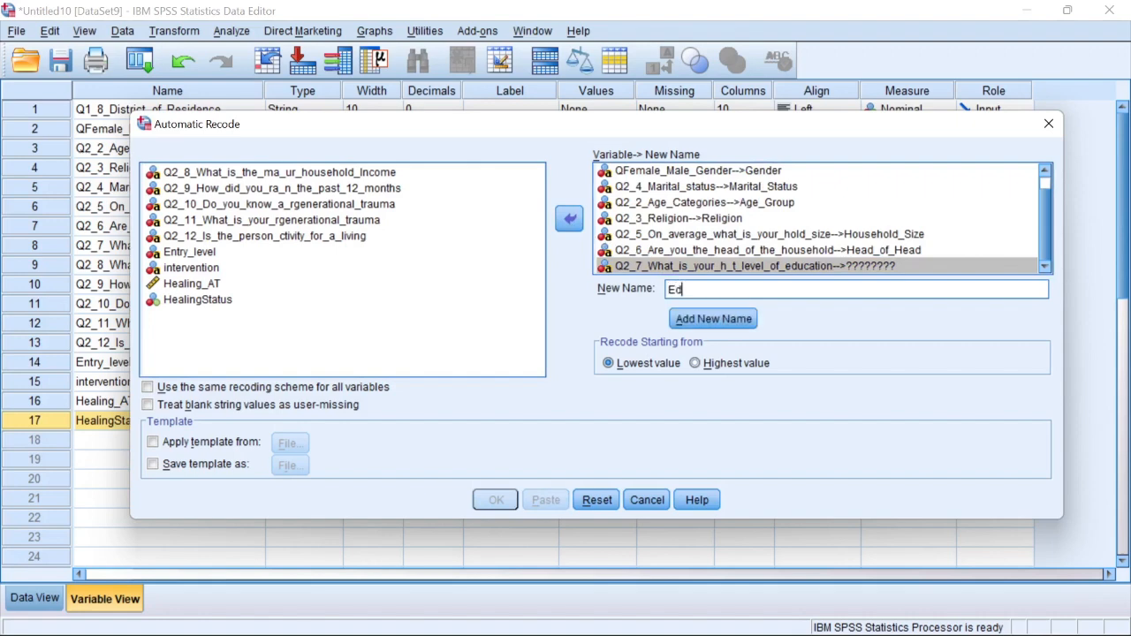
# Assign the new name Education_Level to Q2_7_What_is_your_h_t_level_of_education.
pyautogui.write('ucation_Level')
pyautogui.click(713, 319)
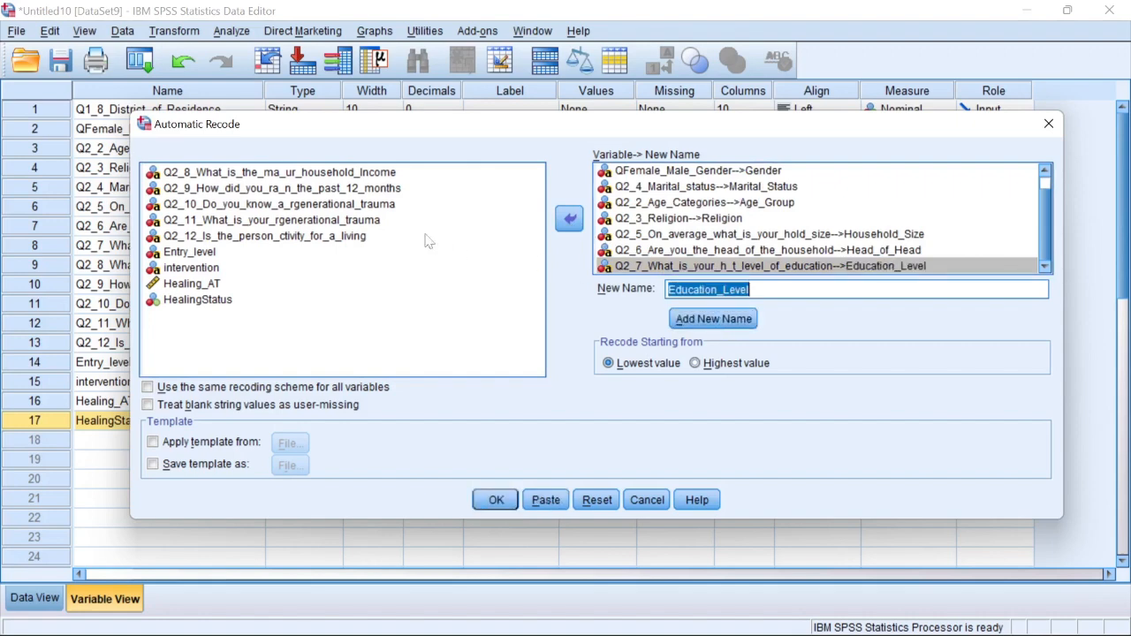
# Select Q2_9_How_did_you_ra_n_the_past_12_months for recoding and check the names in the encode lines for Q2_6 to Q2_9 in the Stata do-file.
pyautogui.click(241, 174)
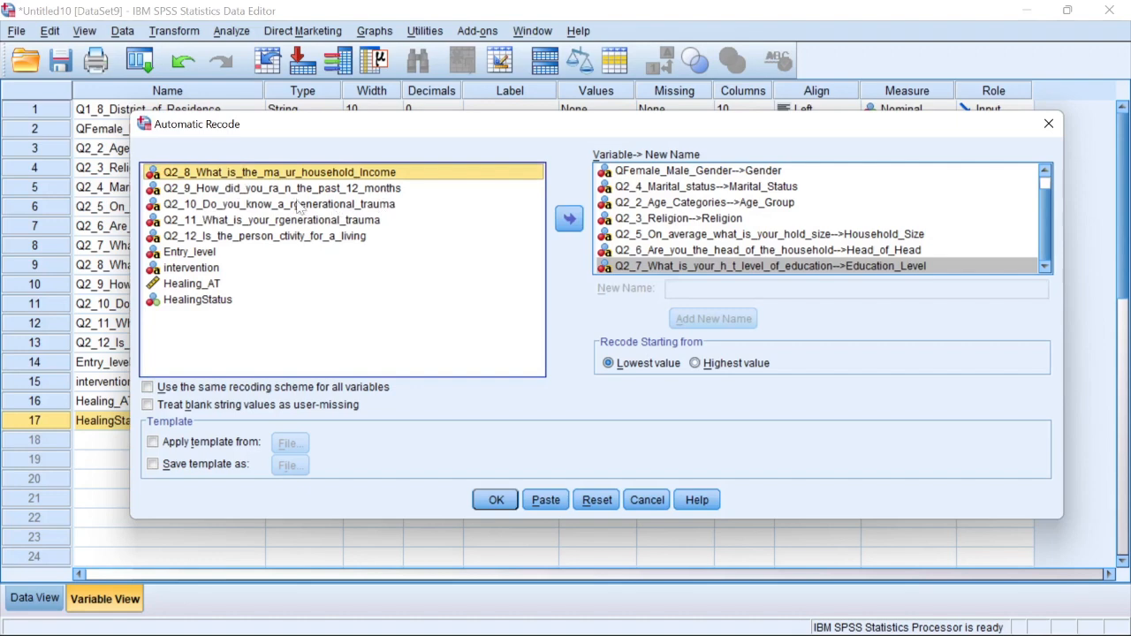
pyautogui.click(207, 191)
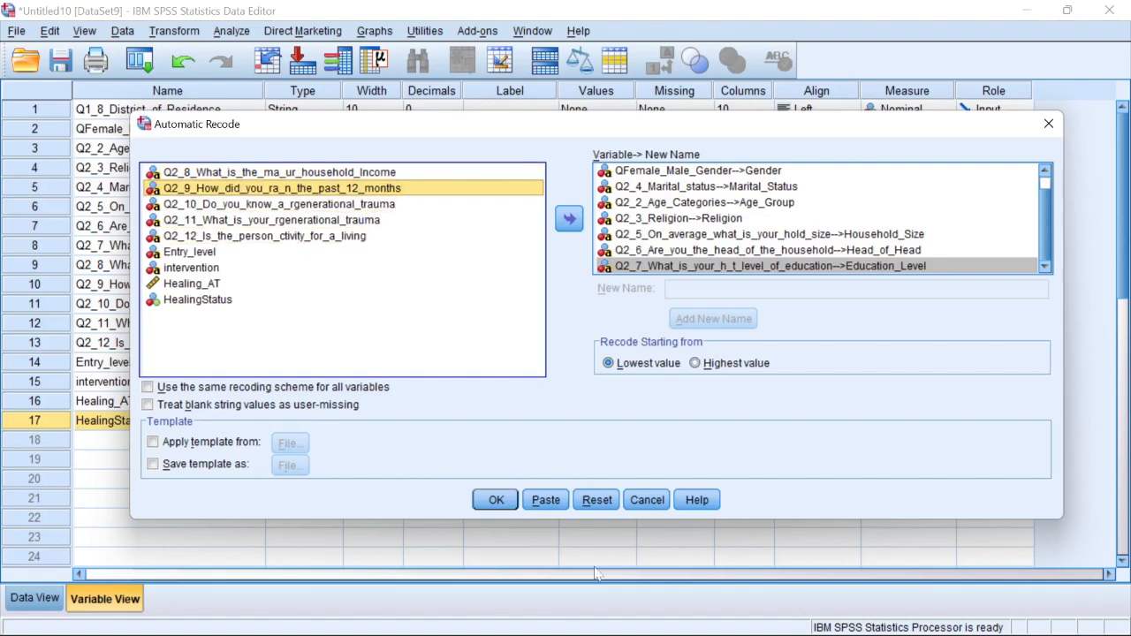
pyautogui.click(702, 625)
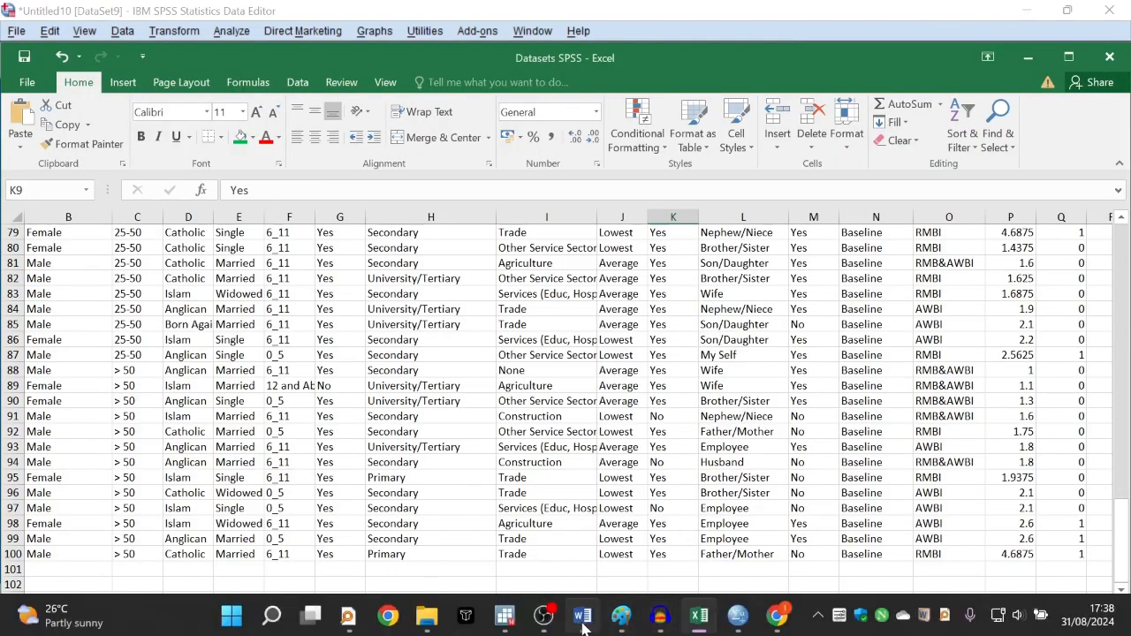
pyautogui.moveTo(504, 619)
pyautogui.click(687, 526)
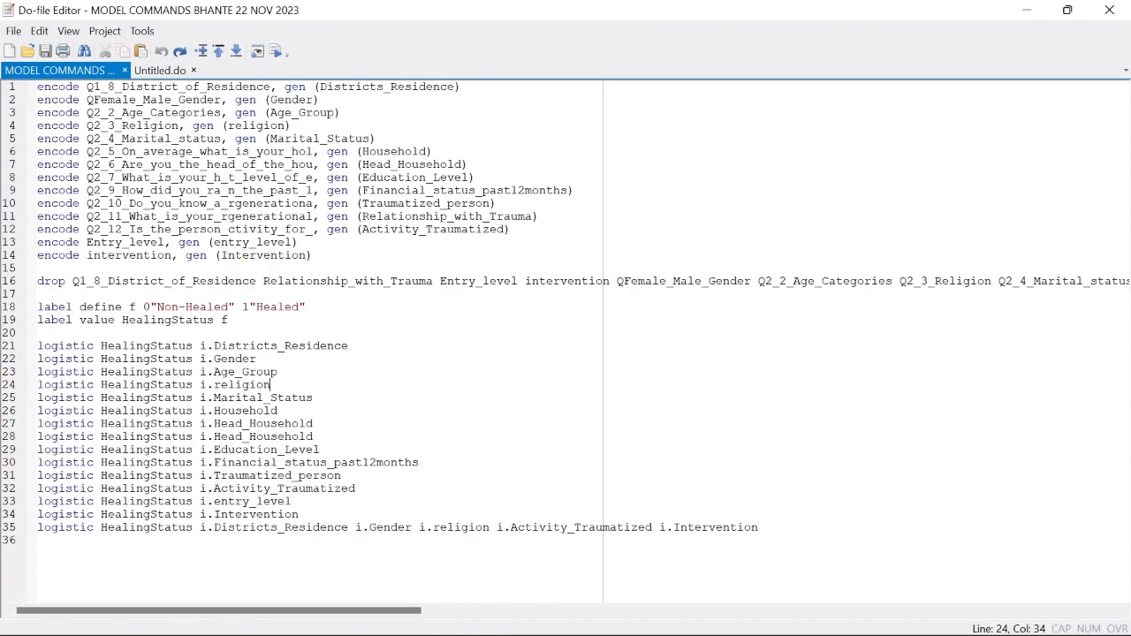
pyautogui.moveTo(121, 164); pyautogui.dragTo(467, 164)
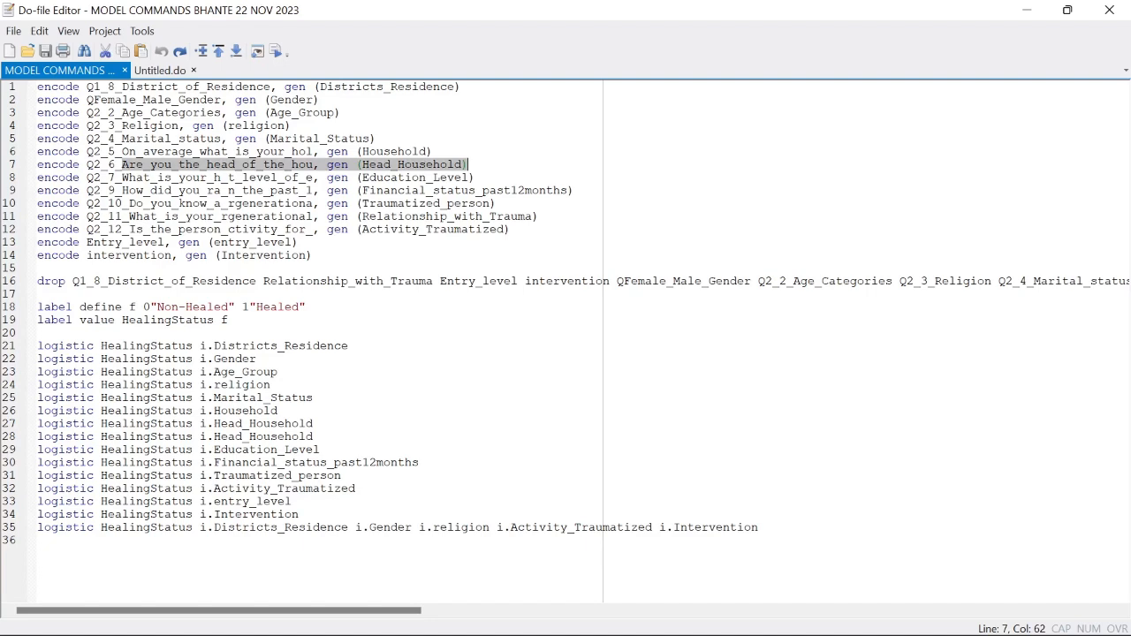
pyautogui.moveTo(121, 177); pyautogui.dragTo(467, 177)
pyautogui.click(151, 190)
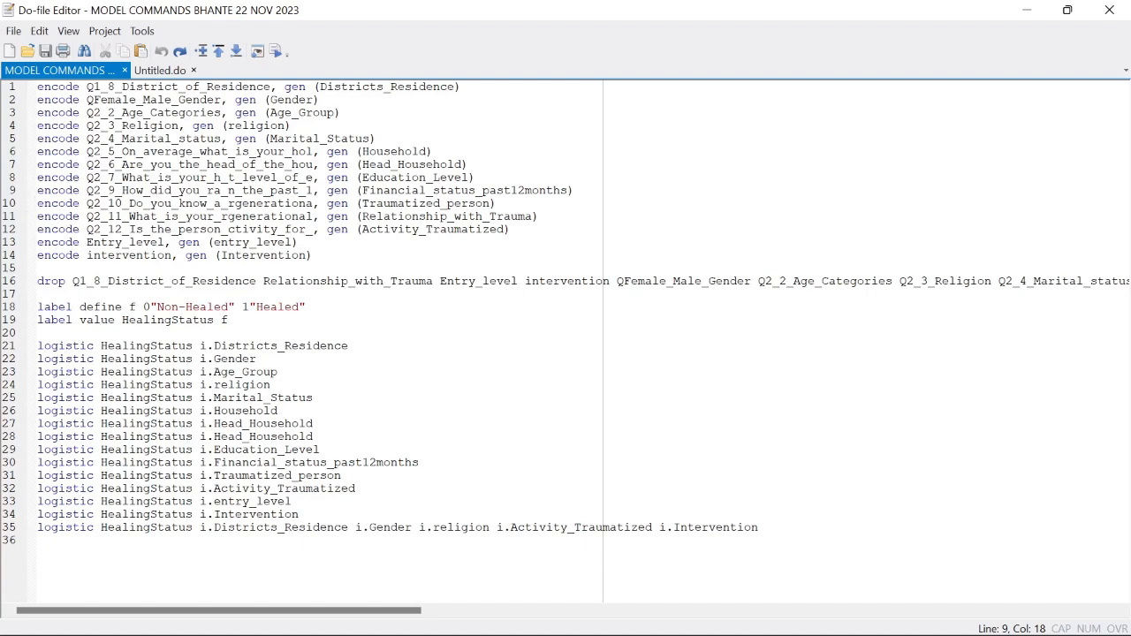
pyautogui.moveTo(44, 190); pyautogui.dragTo(574, 190)
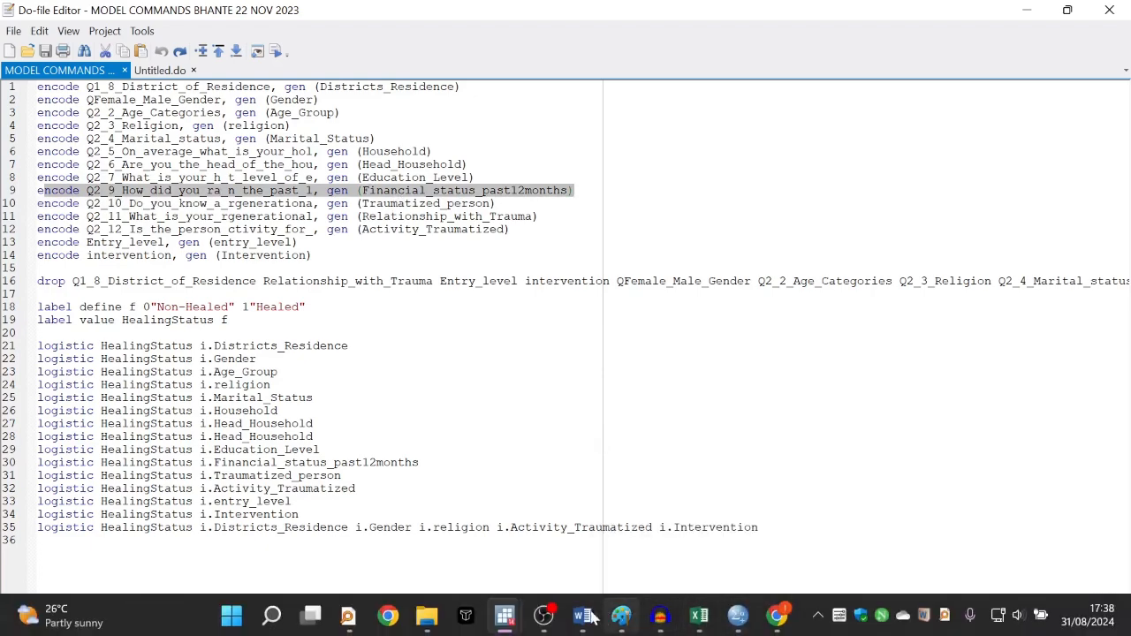
pyautogui.moveTo(738, 616)
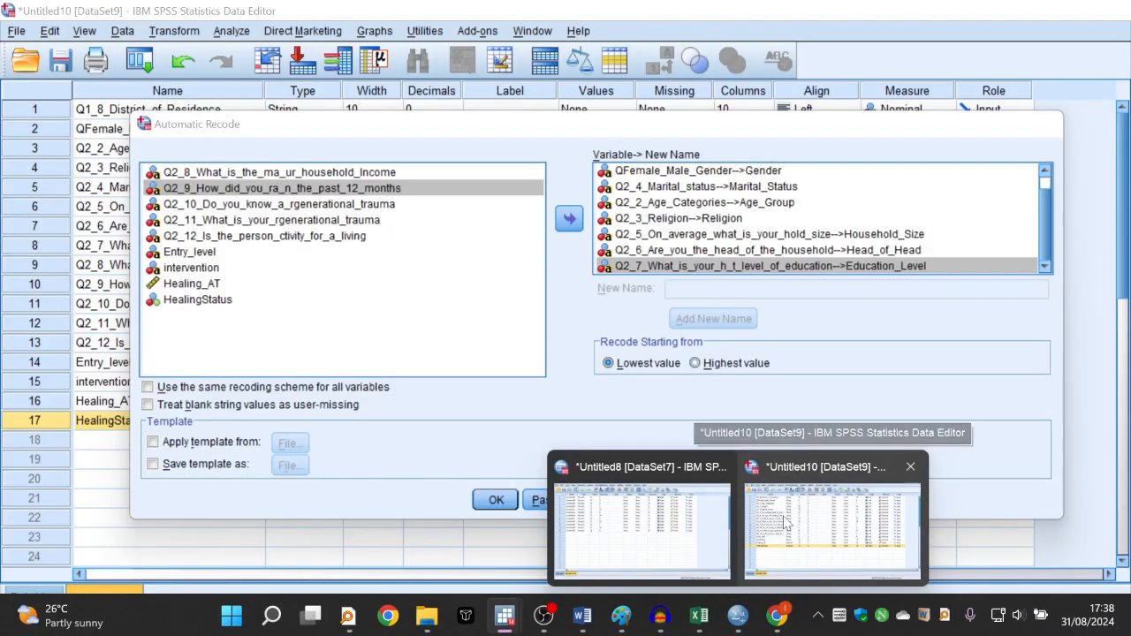
pyautogui.click(800, 521)
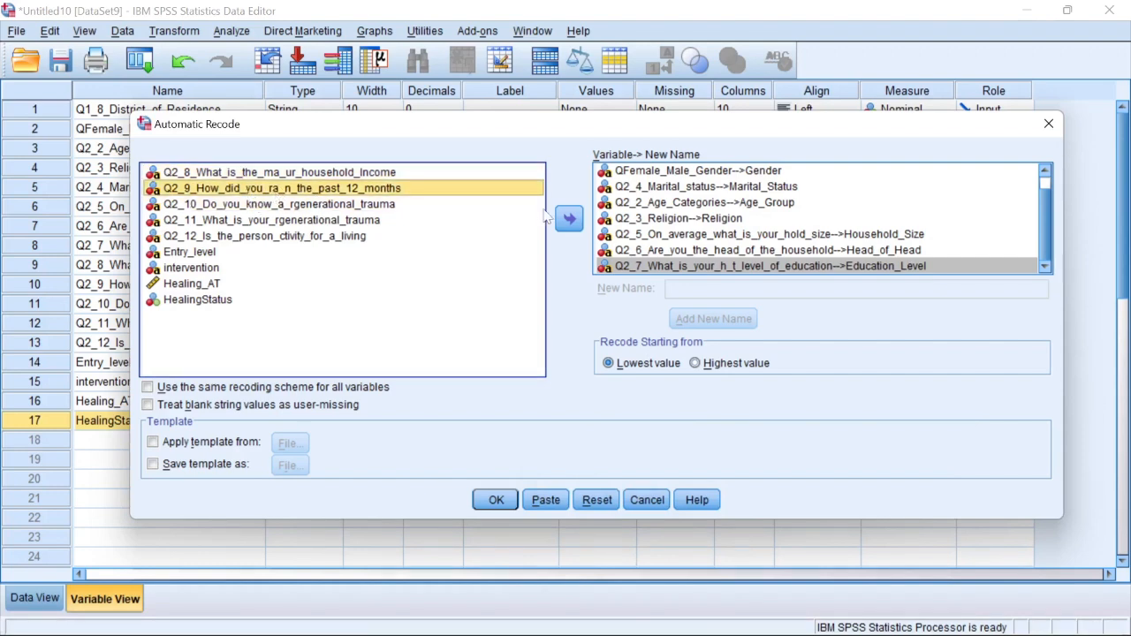
# Add Q2_9_How_did_you_ra_n_the_past_12_months to the recode list with the new name Financila_Status.
pyautogui.click(569, 218)
pyautogui.click(697, 294)
pyautogui.write('F')
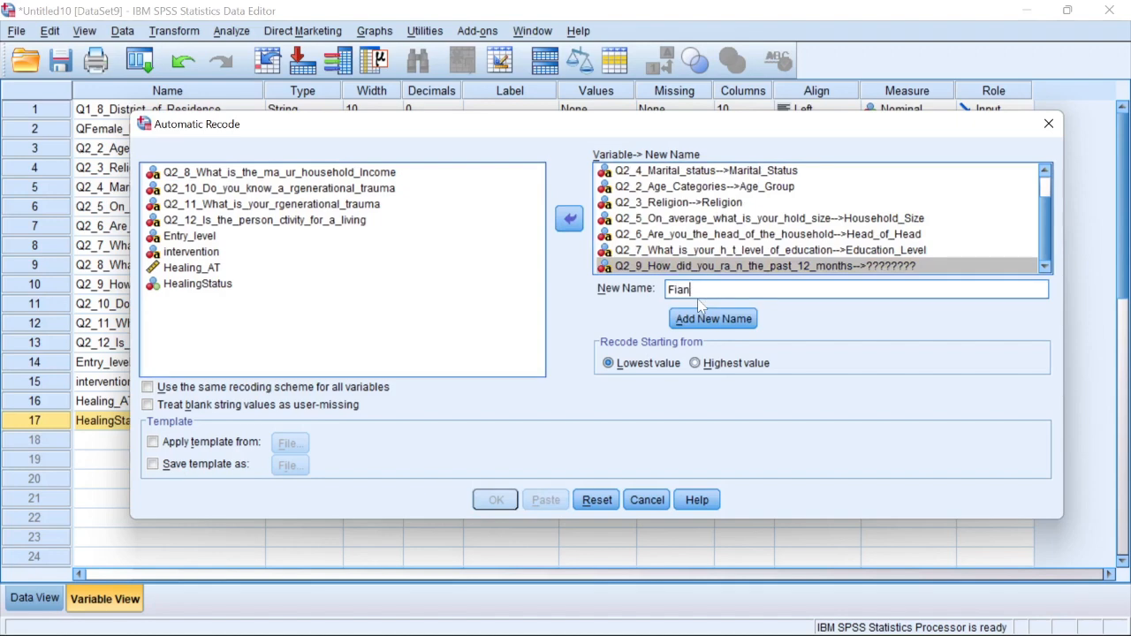
pyautogui.write('inancila_Status')
pyautogui.click(711, 319)
# Add Q2_10_Do_you_know_a_rgenerational_trauma to the recode list and start entering its new name.
pyautogui.click(257, 177)
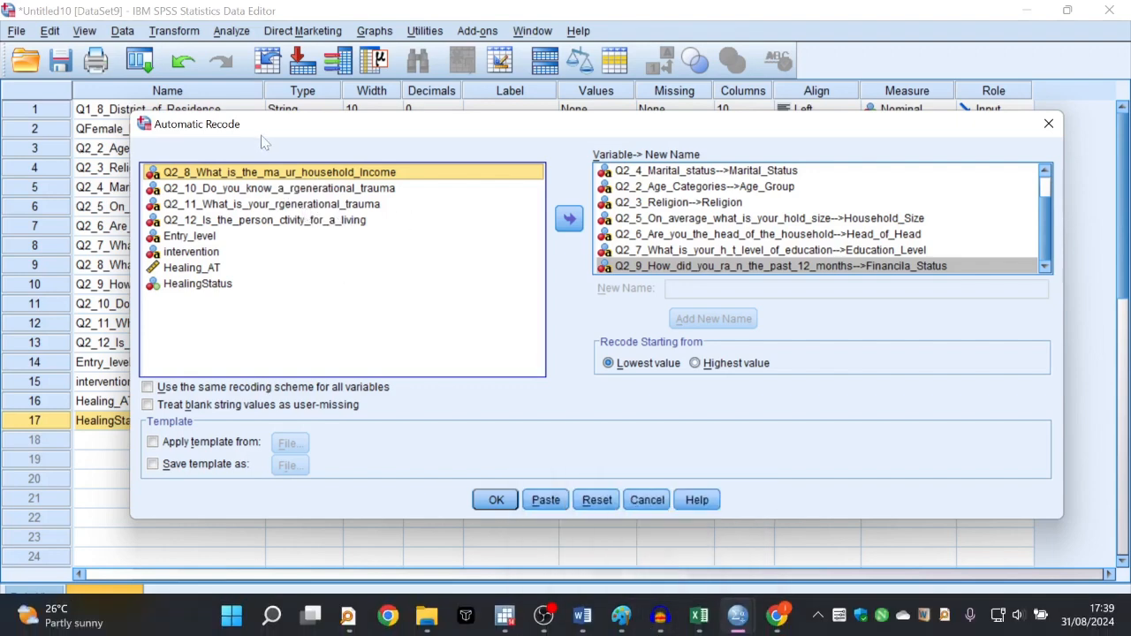
pyautogui.click(245, 191)
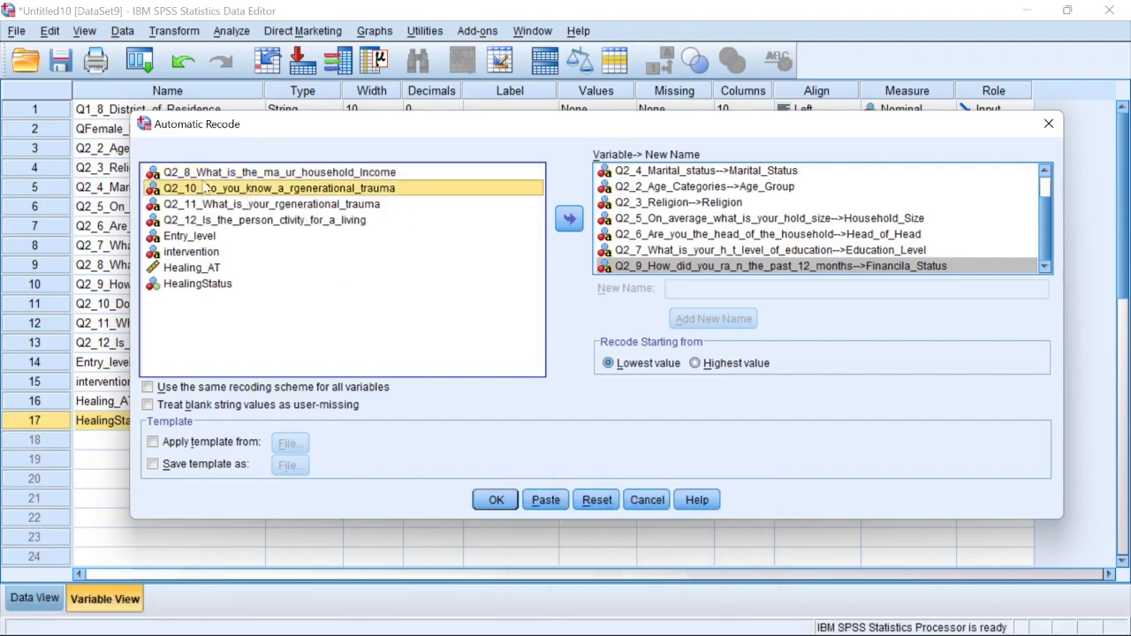
pyautogui.click(569, 218)
pyautogui.write('Knw')
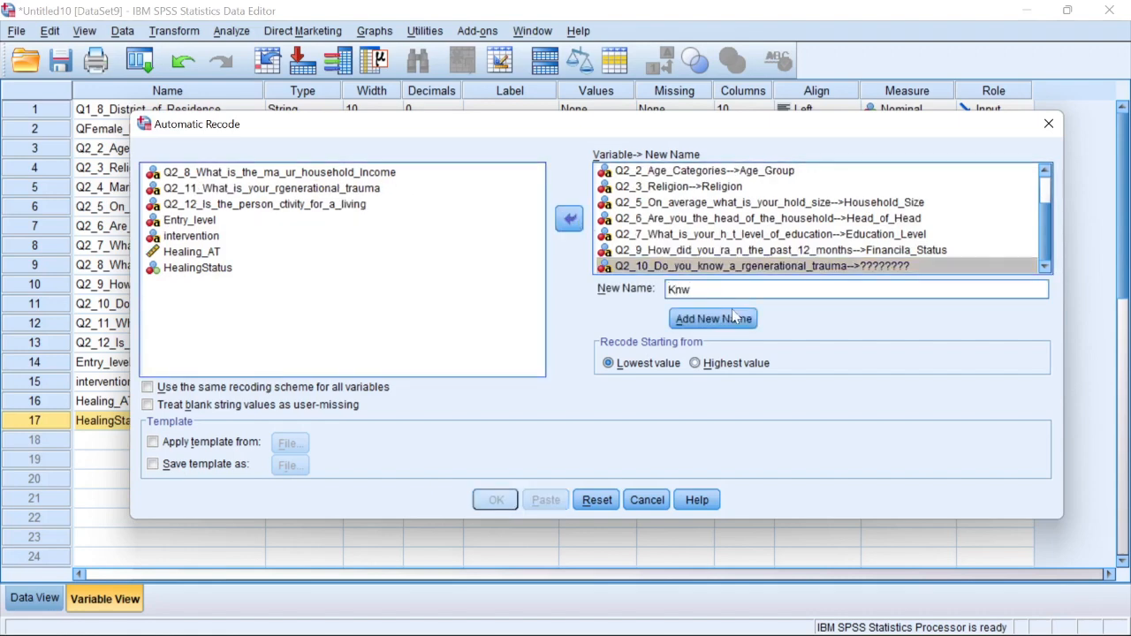
# Examine the full header and the responses of the Q2_10 column on the Model sheet of the Excel dataset.
pyautogui.moveTo(788, 633)
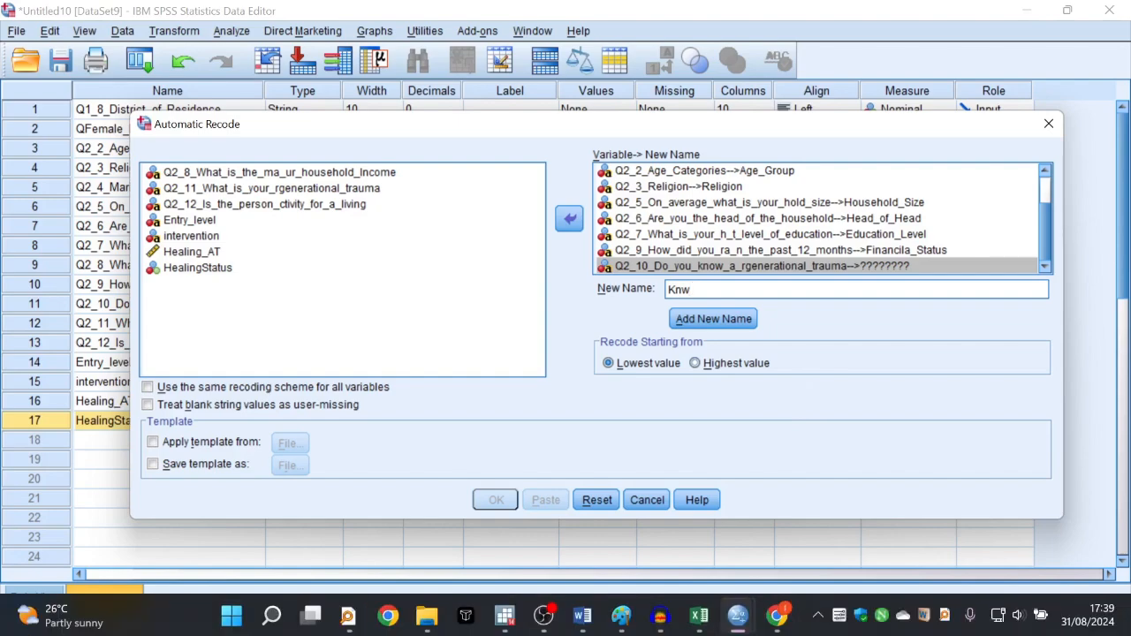
pyautogui.moveTo(699, 618)
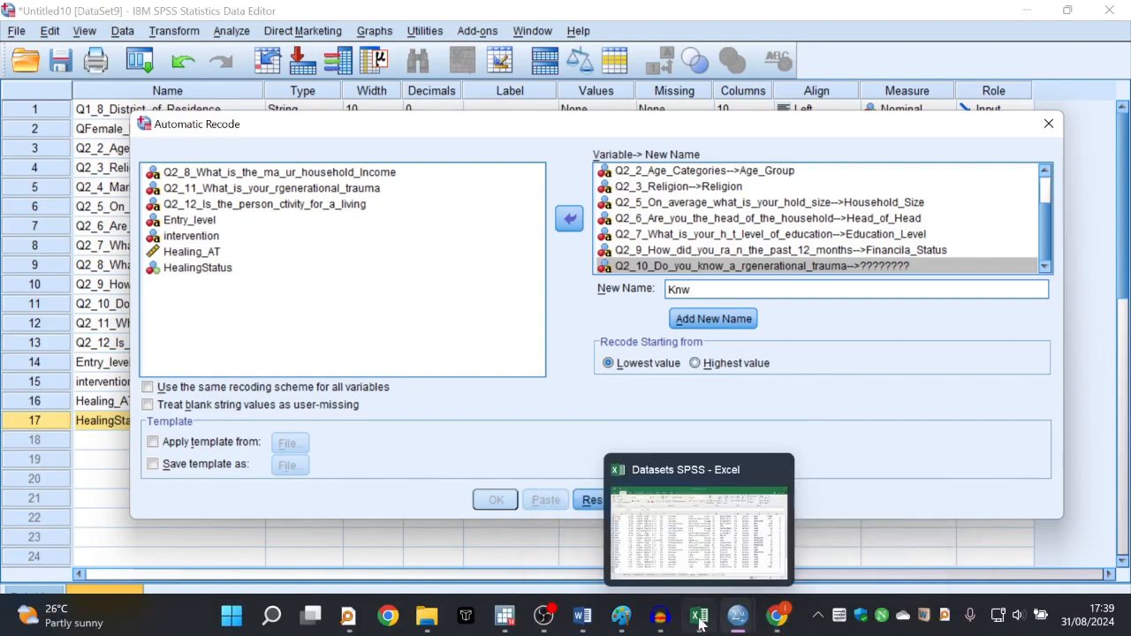
pyautogui.click(709, 554)
pyautogui.scroll(15, 1008, 428)
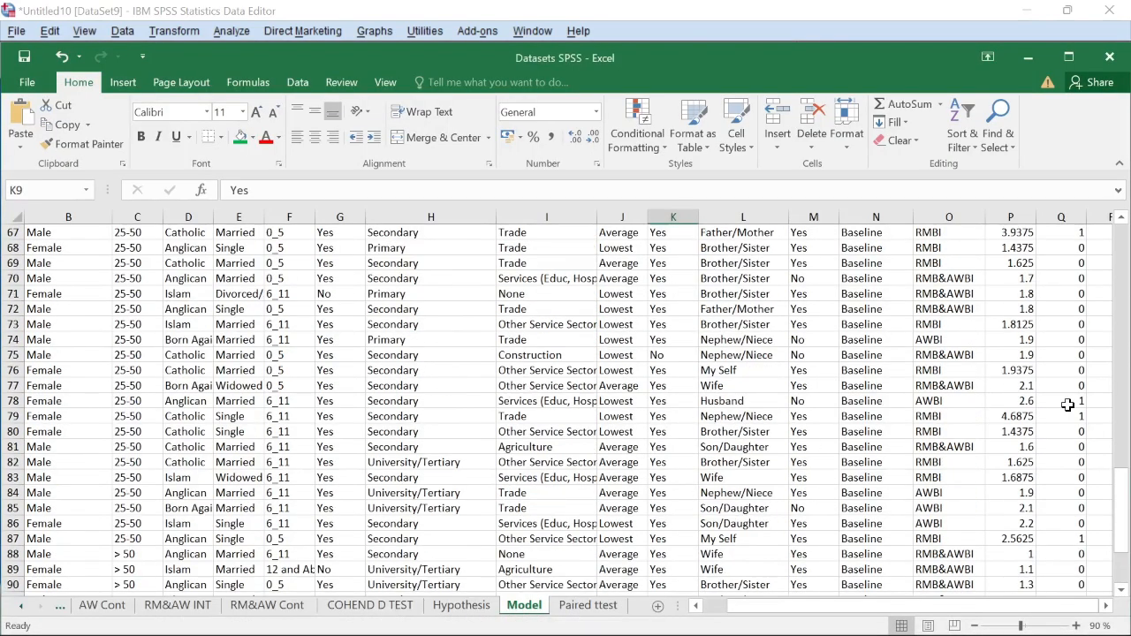
pyautogui.scroll(9, 1008, 427)
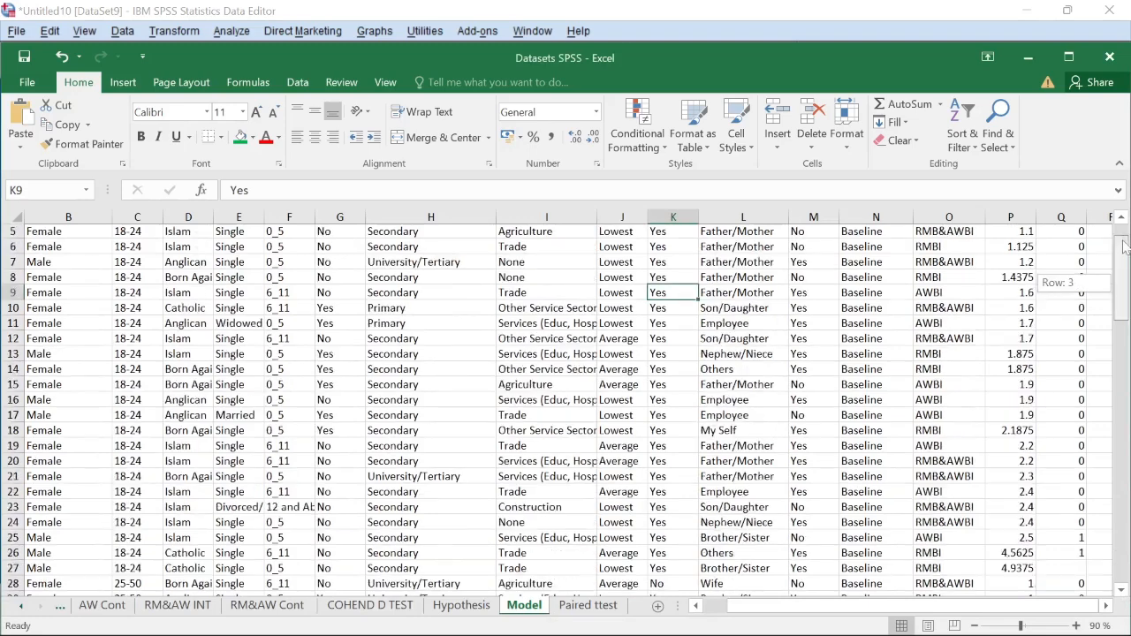
pyautogui.moveTo(695, 232); pyautogui.dragTo(758, 201)
pyautogui.scroll(-7, 726, 408)
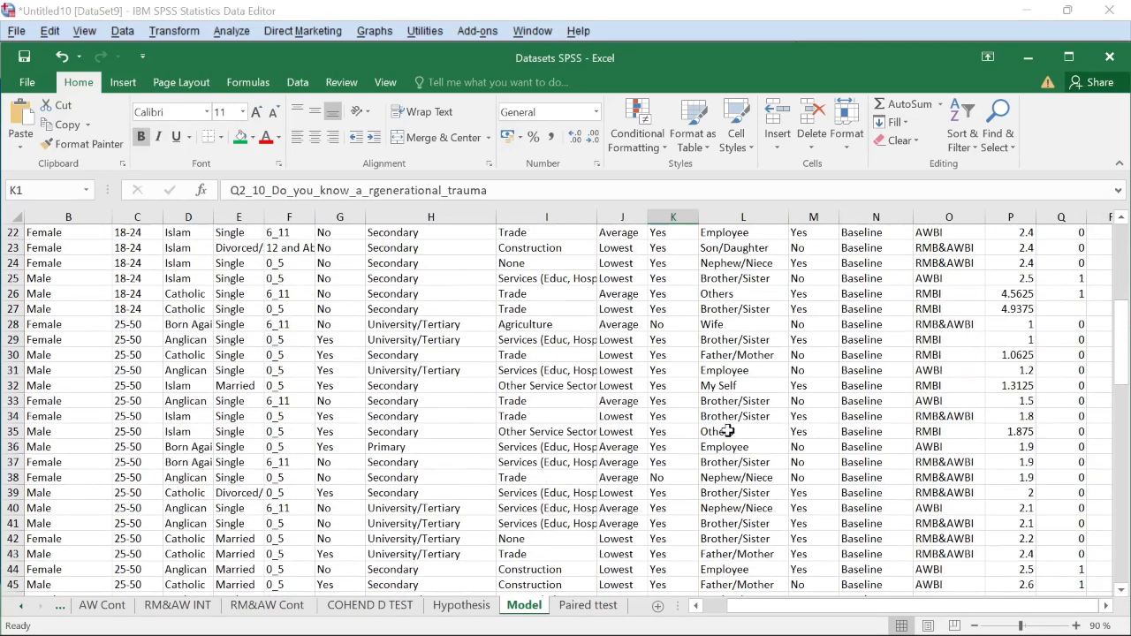
pyautogui.click(1028, 64)
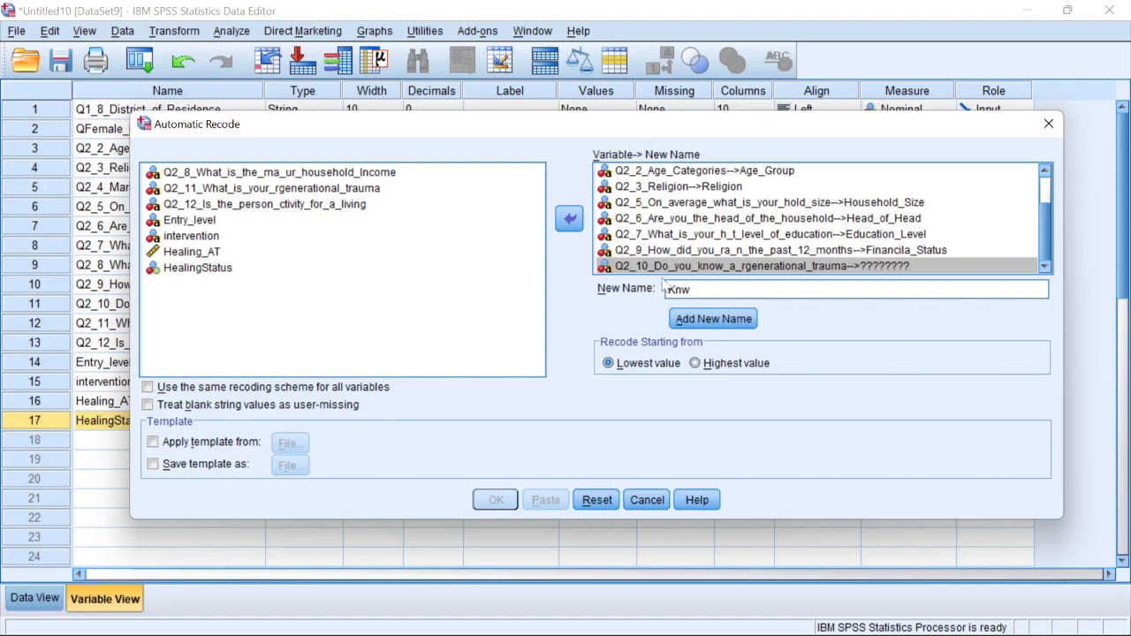
# Assign the new name Know_Someone to Q2_10_Do_you_know_a_rgenerational_trauma.
pyautogui.press('BackSpace')
pyautogui.write('ow_Someone')
pyautogui.click(713, 318)
# Examine the Q2_11 and Q2_12 columns in the Excel dataset, leaving Q2_12_Is_the_person_ctivity_for_a_living selected for recoding.
pyautogui.click(320, 175)
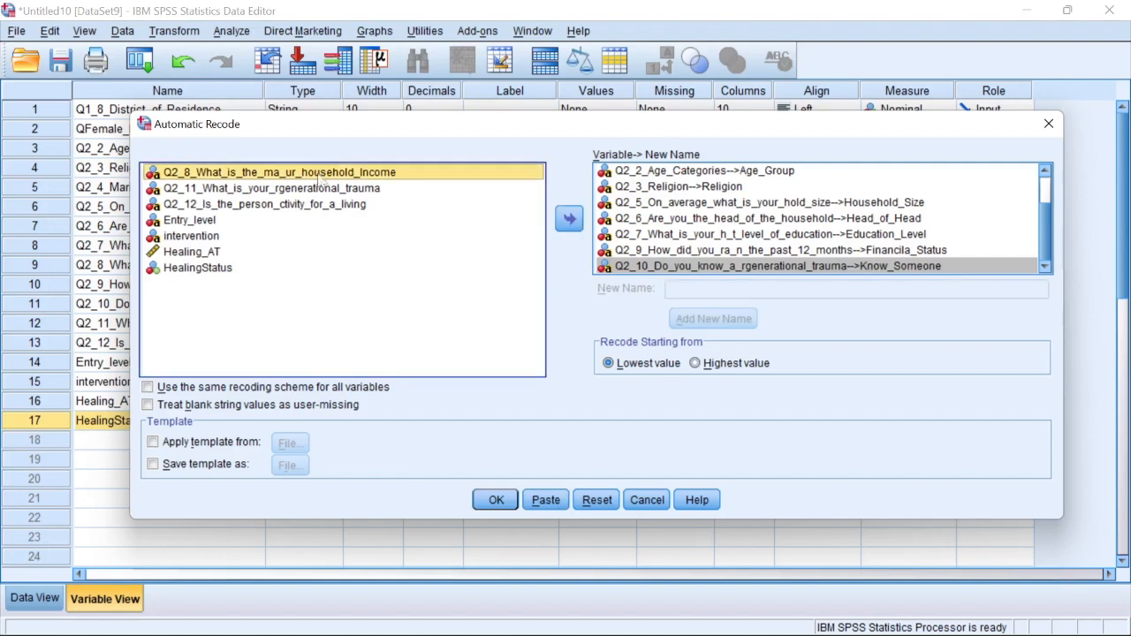
pyautogui.click(309, 190)
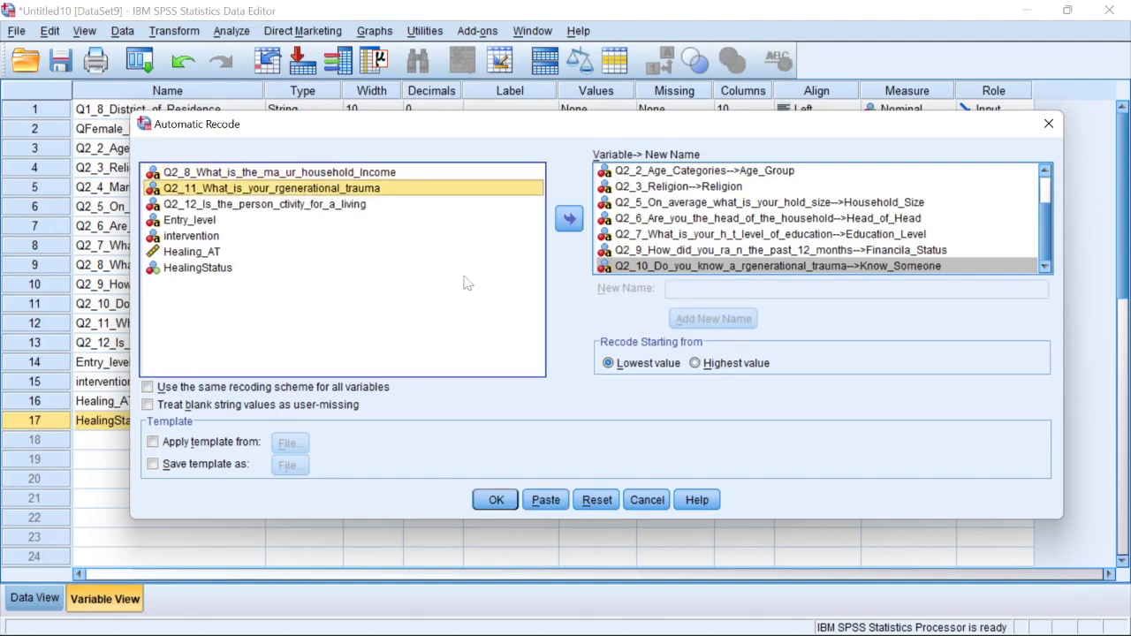
pyautogui.click(706, 619)
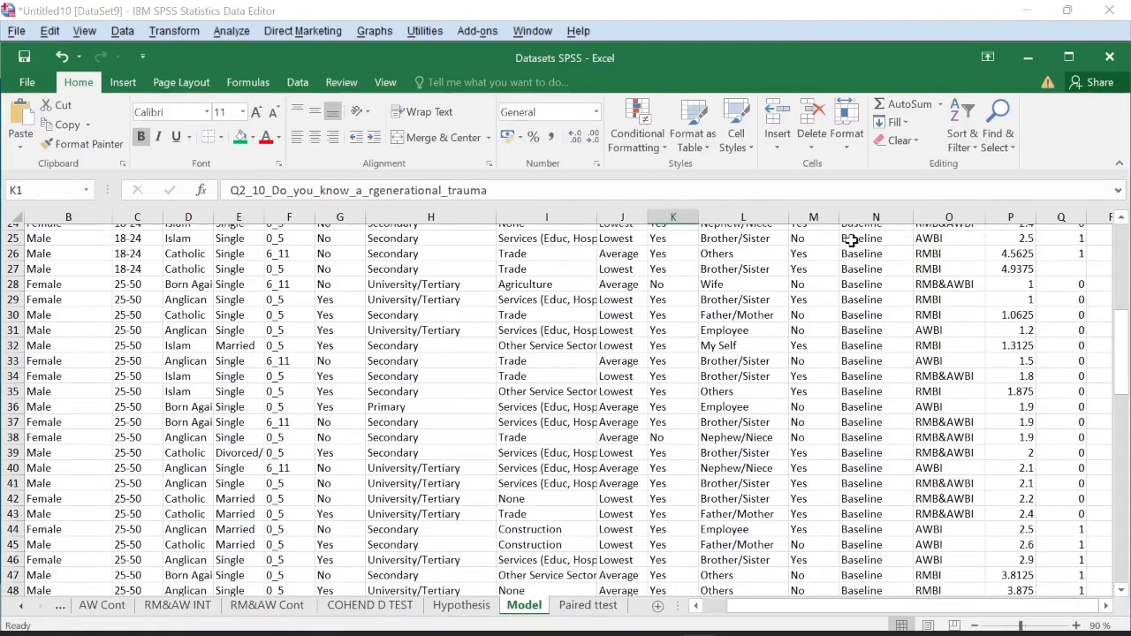
pyautogui.click(765, 264)
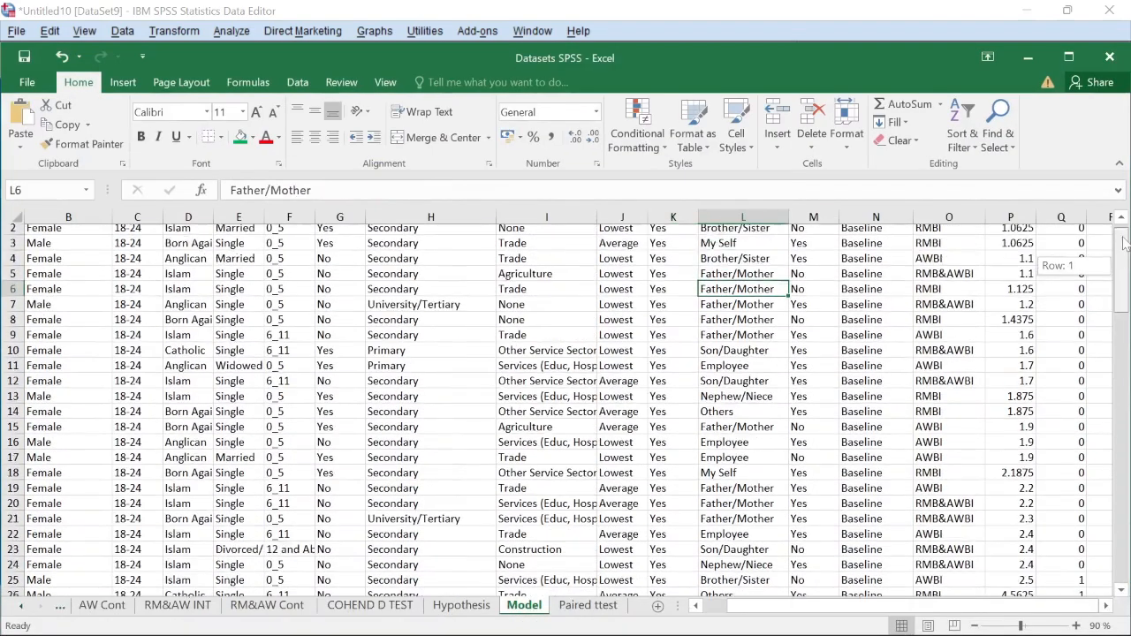
pyautogui.scroll(2, 765, 265)
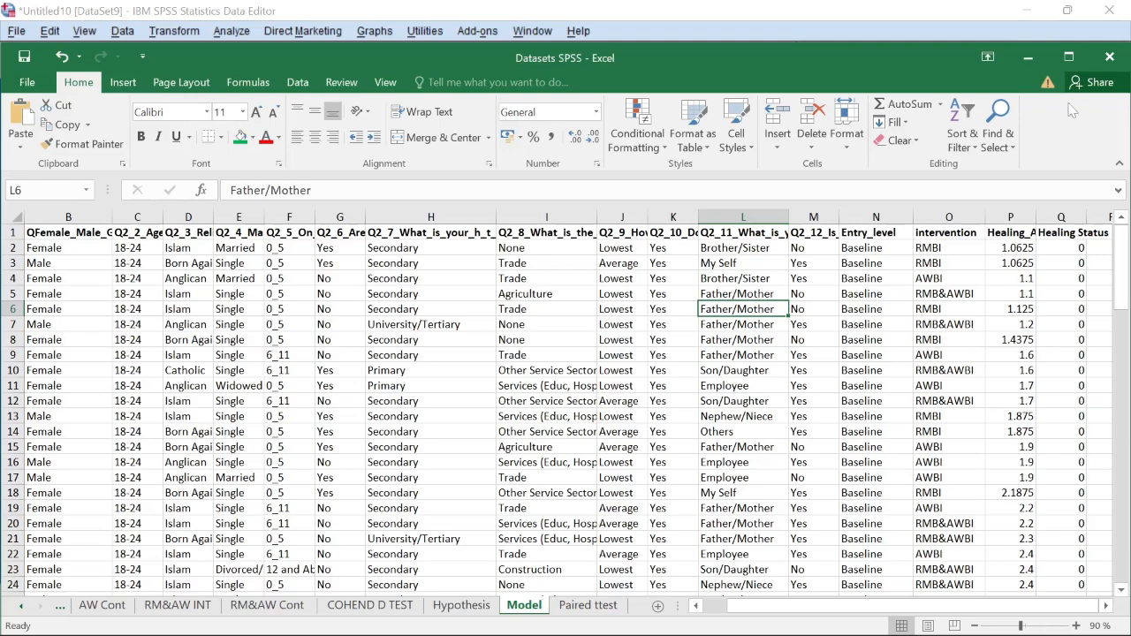
pyautogui.click(1028, 56)
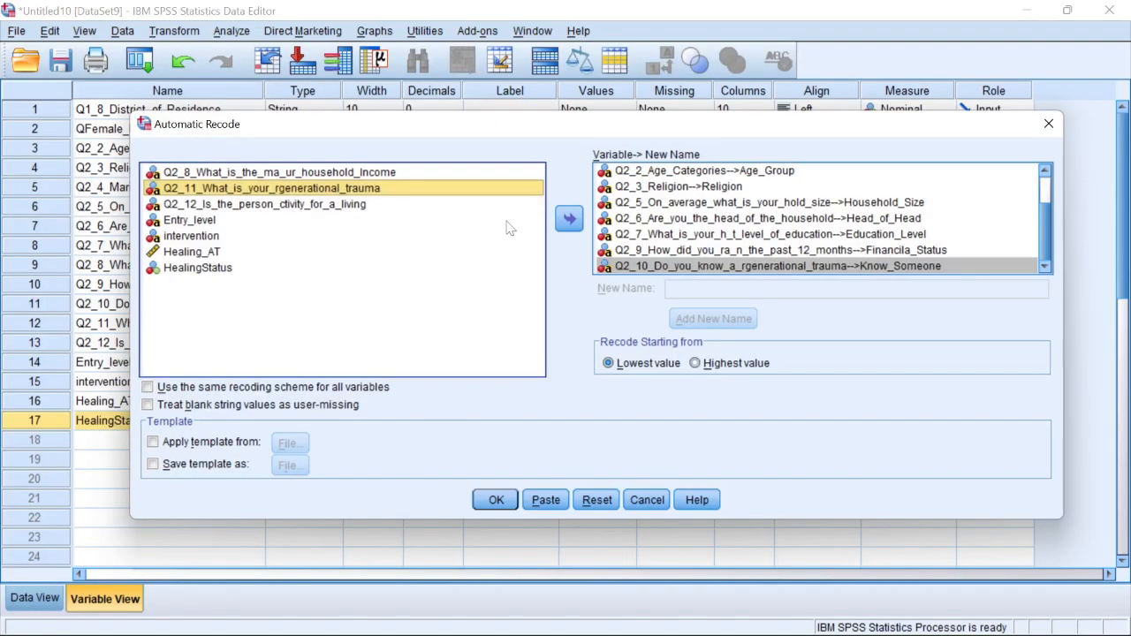
pyautogui.click(230, 204)
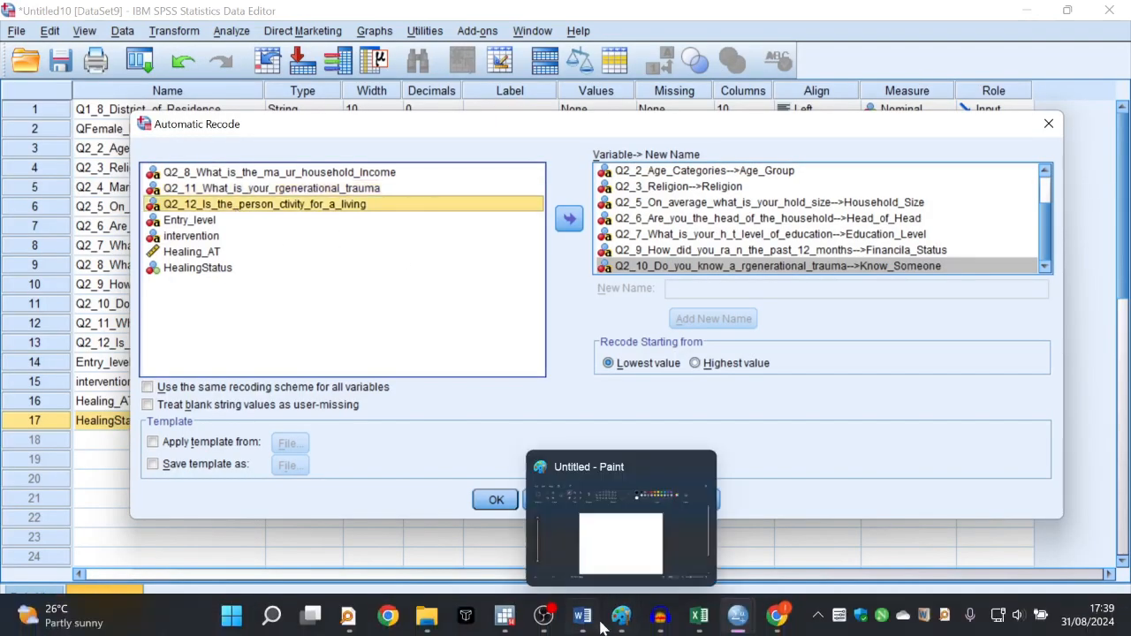
pyautogui.moveTo(699, 616)
pyautogui.click(721, 561)
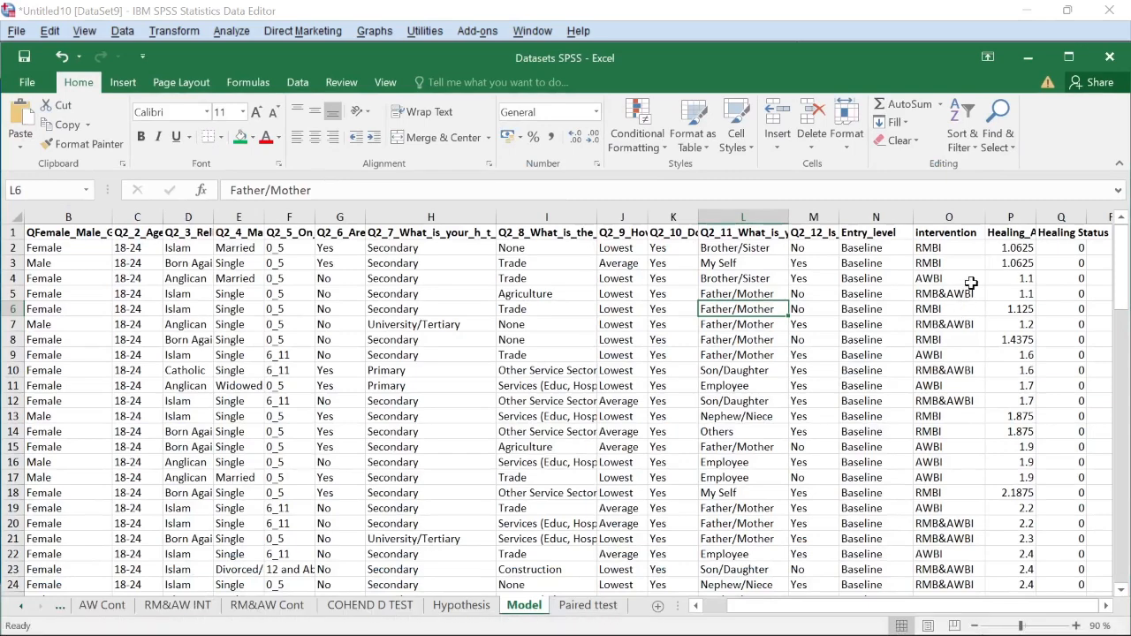
pyautogui.click(827, 233)
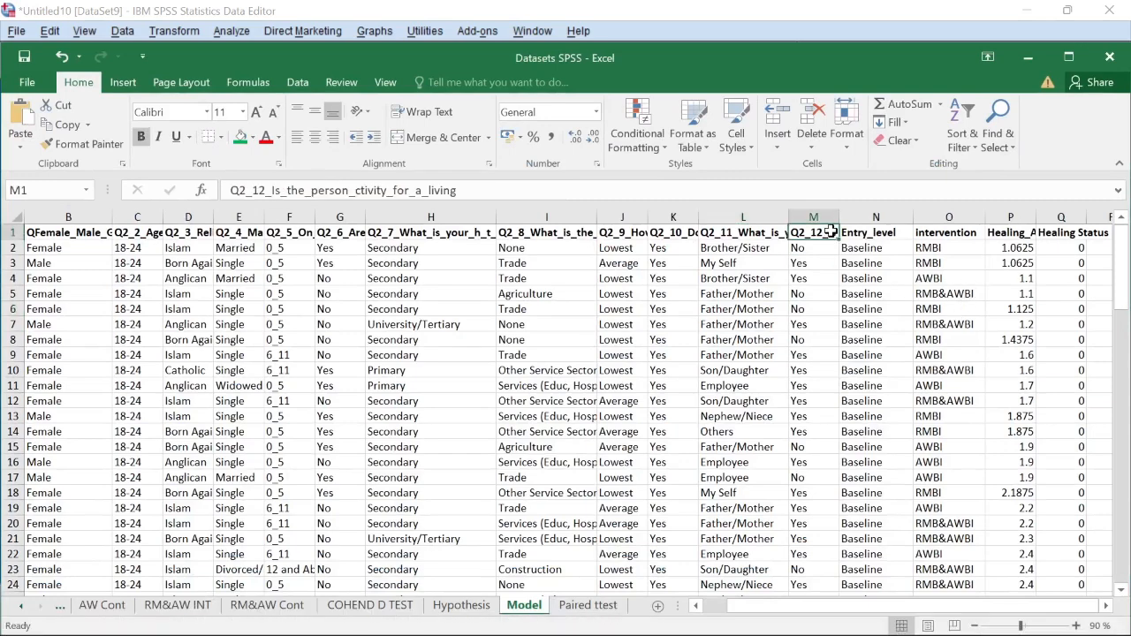
pyautogui.click(1027, 57)
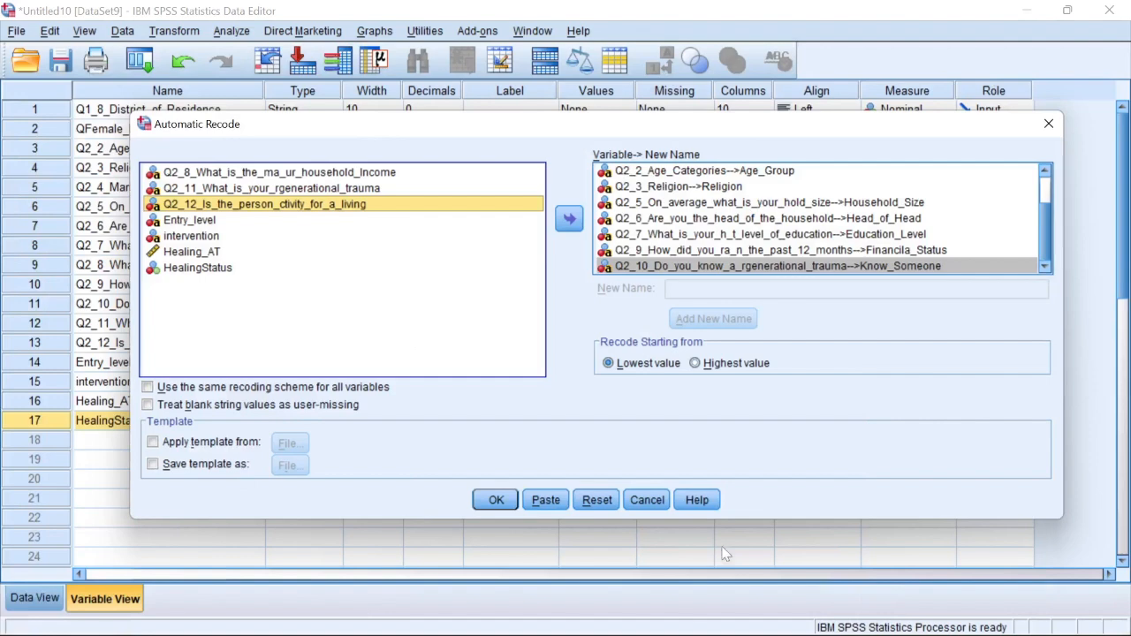
# Switch to the Stata do-file and copy the variable name Activity_Traumatized from its logistic commands.
pyautogui.moveTo(704, 625)
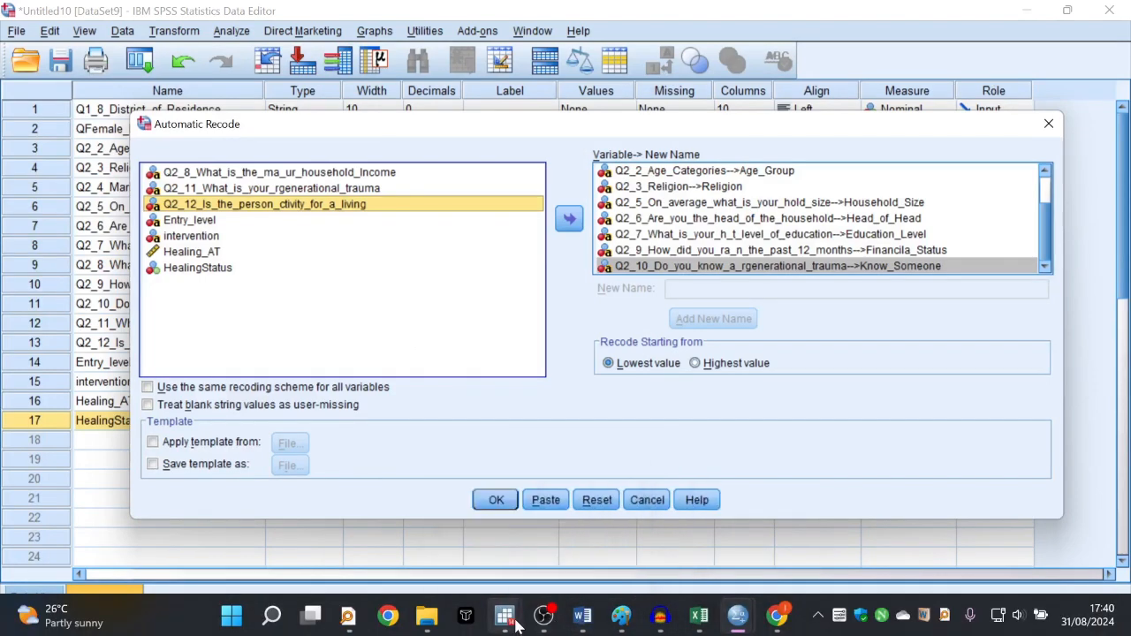
pyautogui.moveTo(527, 597)
pyautogui.click(636, 521)
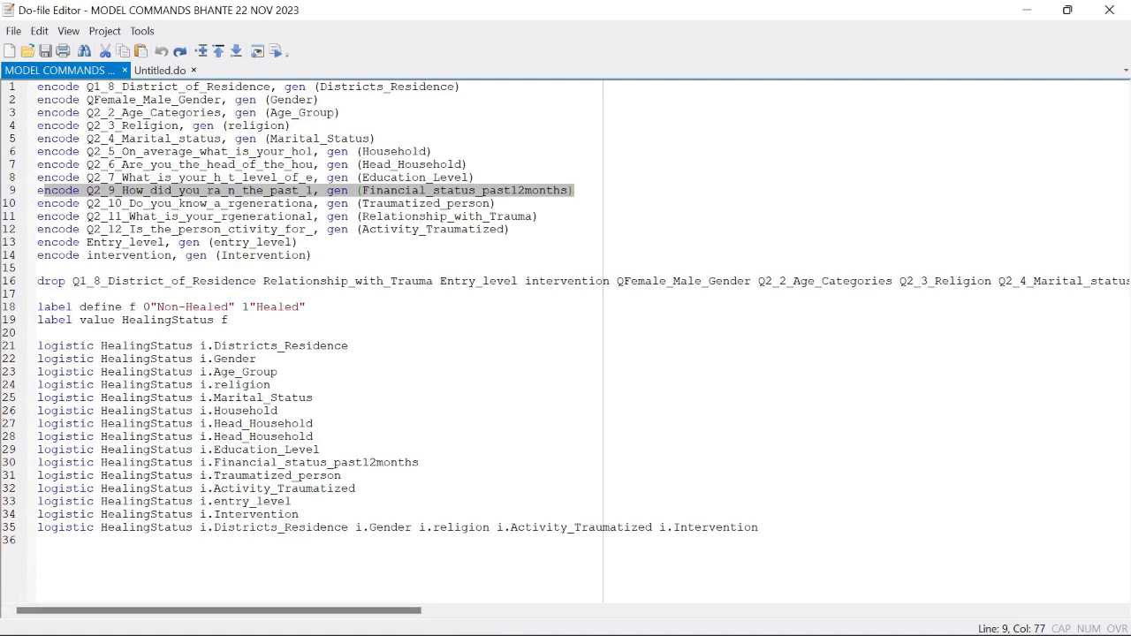
pyautogui.moveTo(214, 488); pyautogui.dragTo(355, 488)
pyautogui.hotkey('ctrl', 'c')
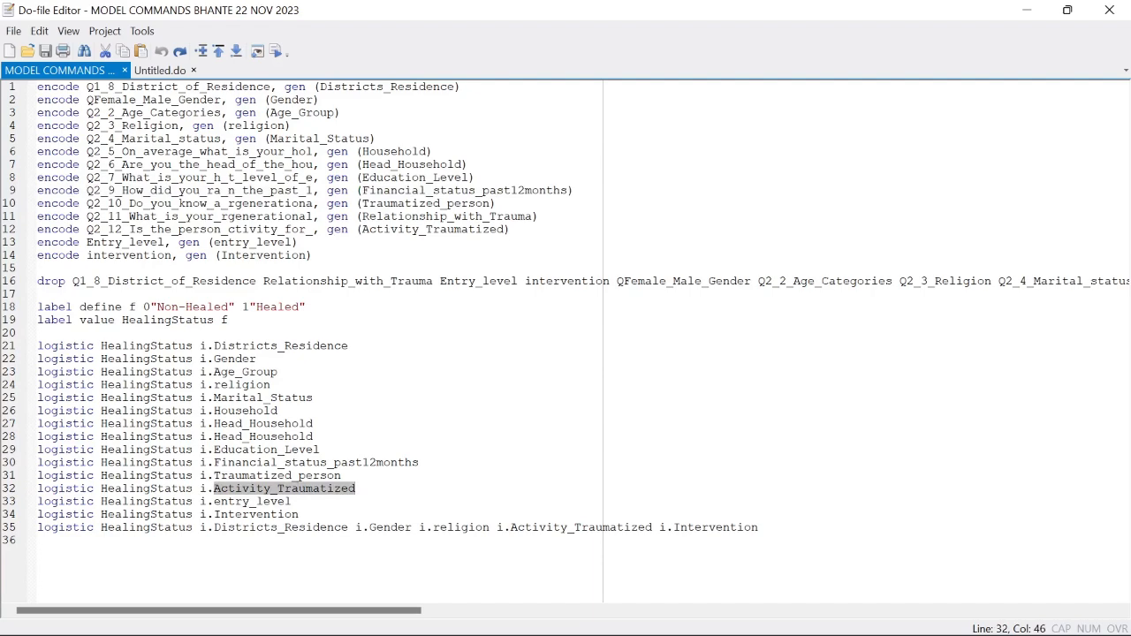
pyautogui.click(1025, 10)
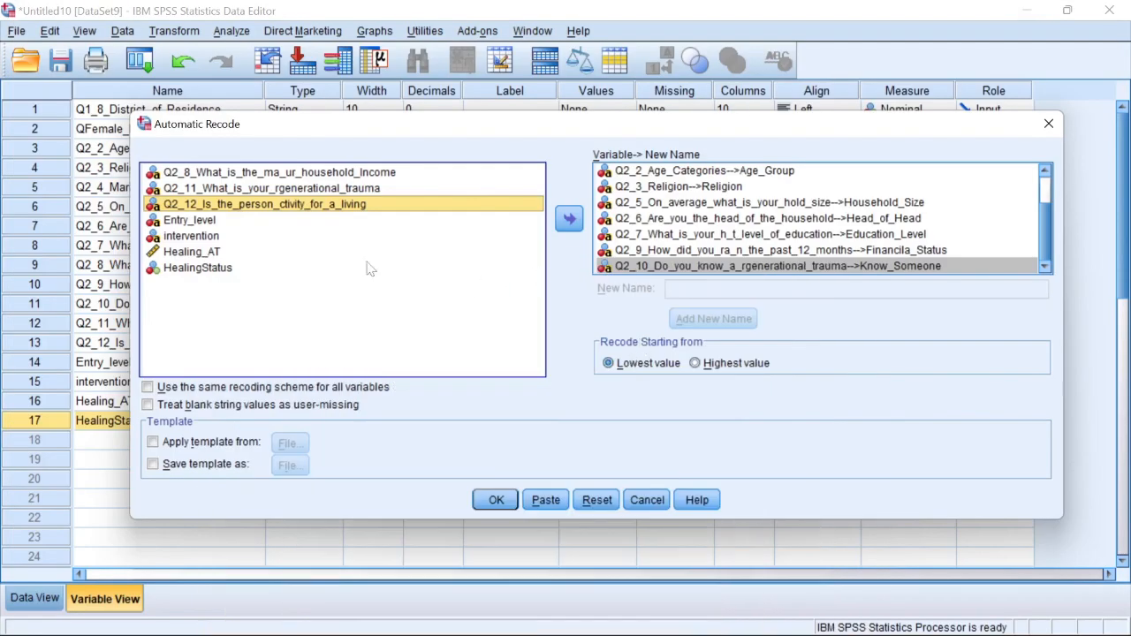
# Add Q2_12_Is_the_person_ctivity_for_a_living to the SPSS recode list with the new name Activity_Traumatized.
pyautogui.click(569, 219)
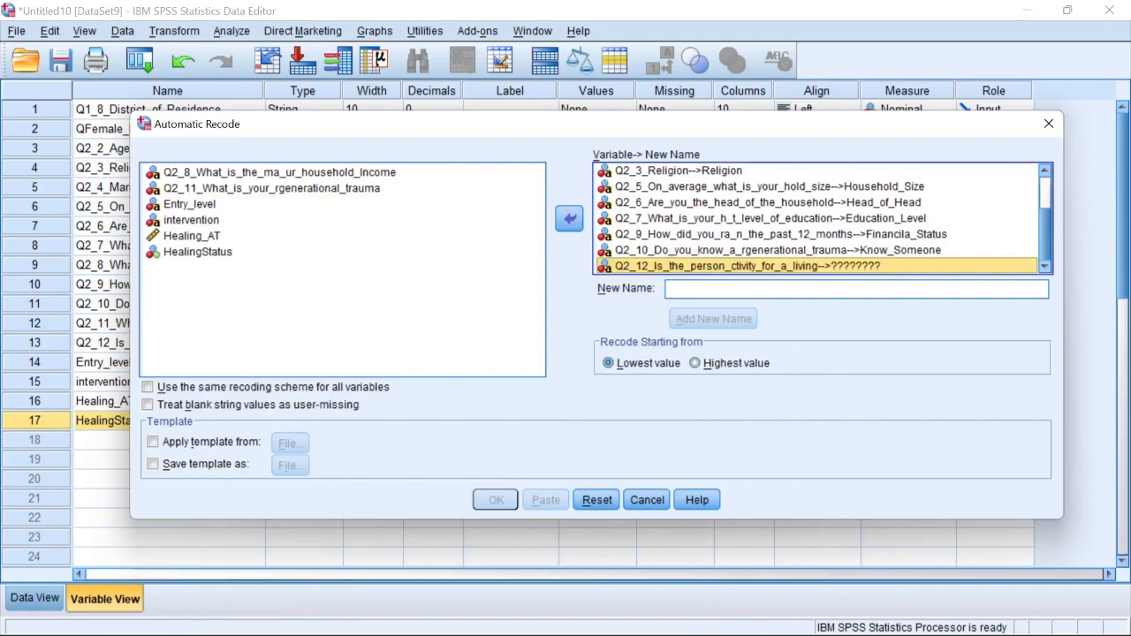
pyautogui.hotkey('ctrl', 'v')
pyautogui.click(712, 319)
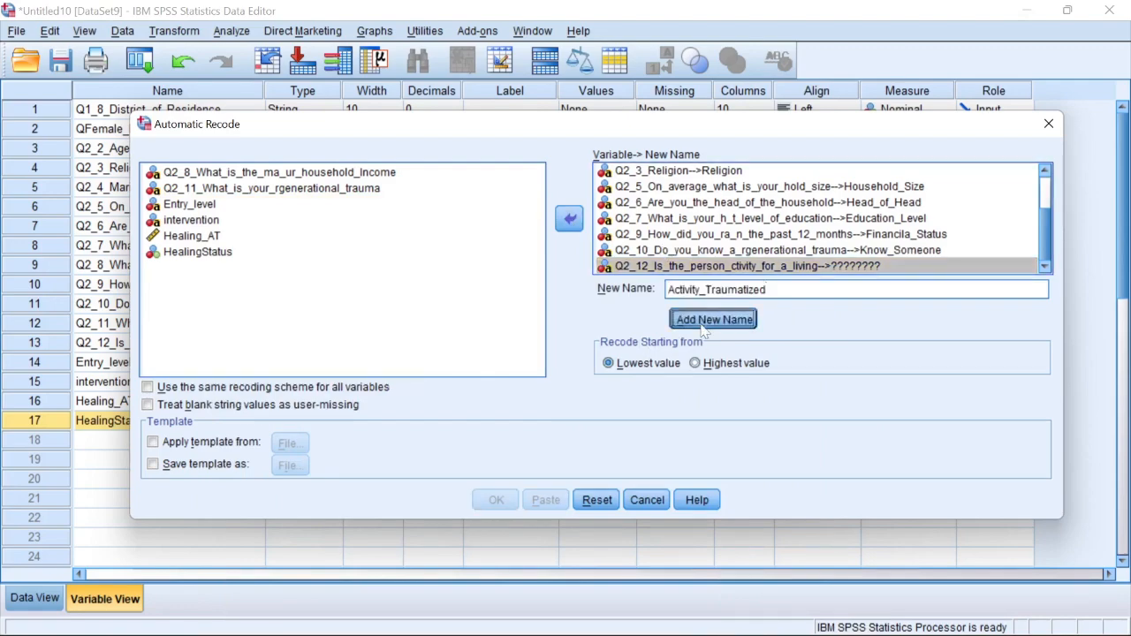
# Check the entry_level variable in the Stata do-file's logistic commands and return to the Automatic Recode dialog.
pyautogui.moveTo(503, 619)
pyautogui.click(698, 465)
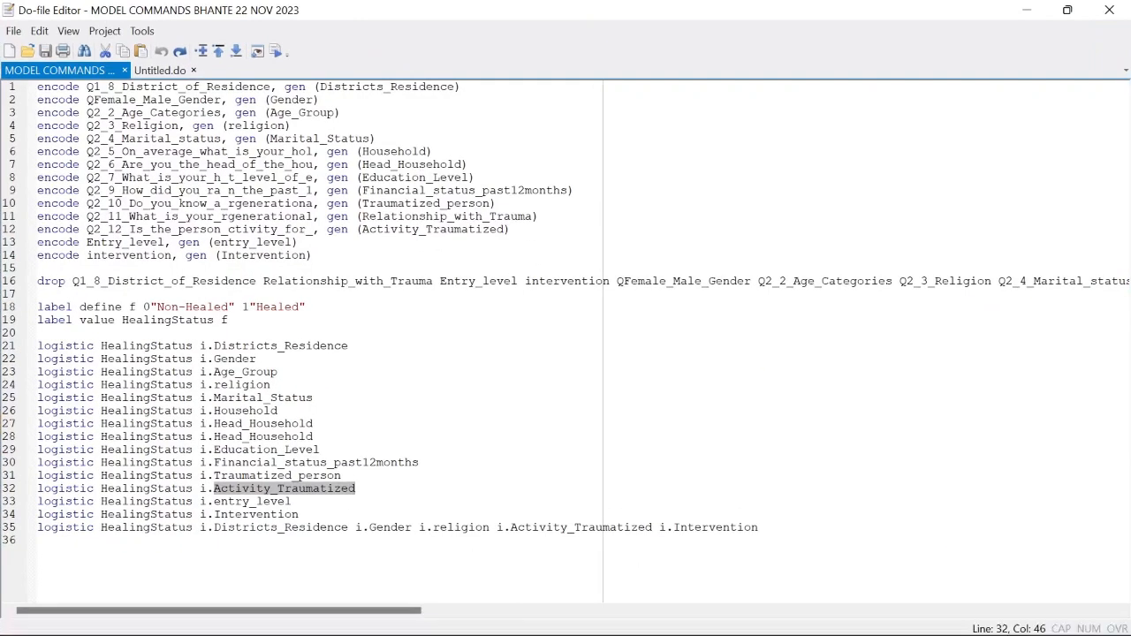
pyautogui.moveTo(213, 502); pyautogui.dragTo(293, 503)
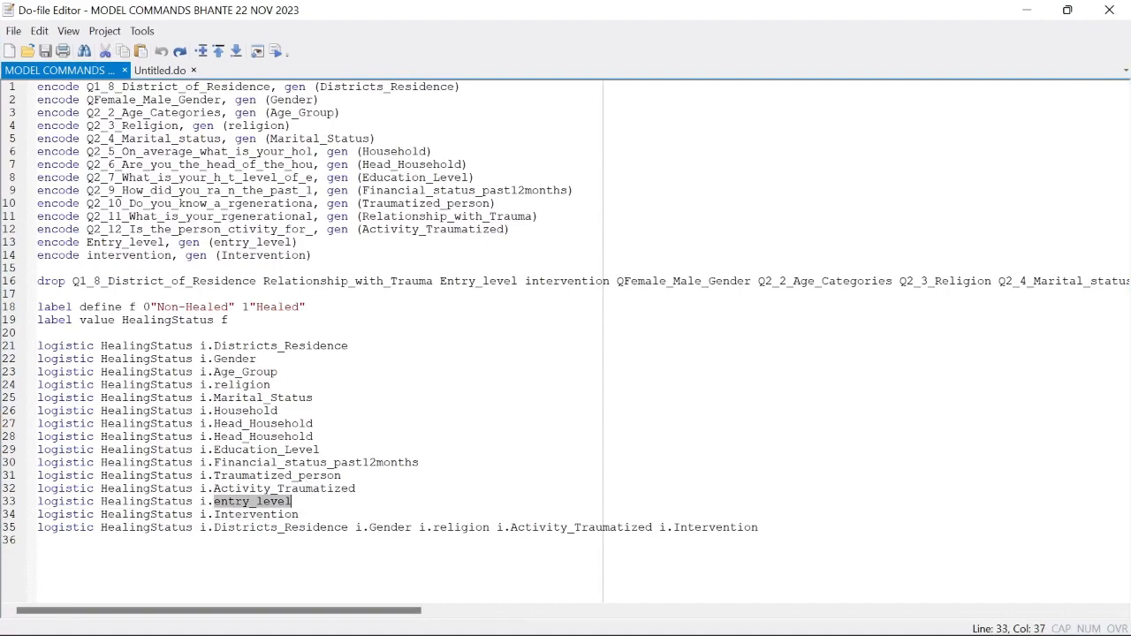
pyautogui.click(292, 502)
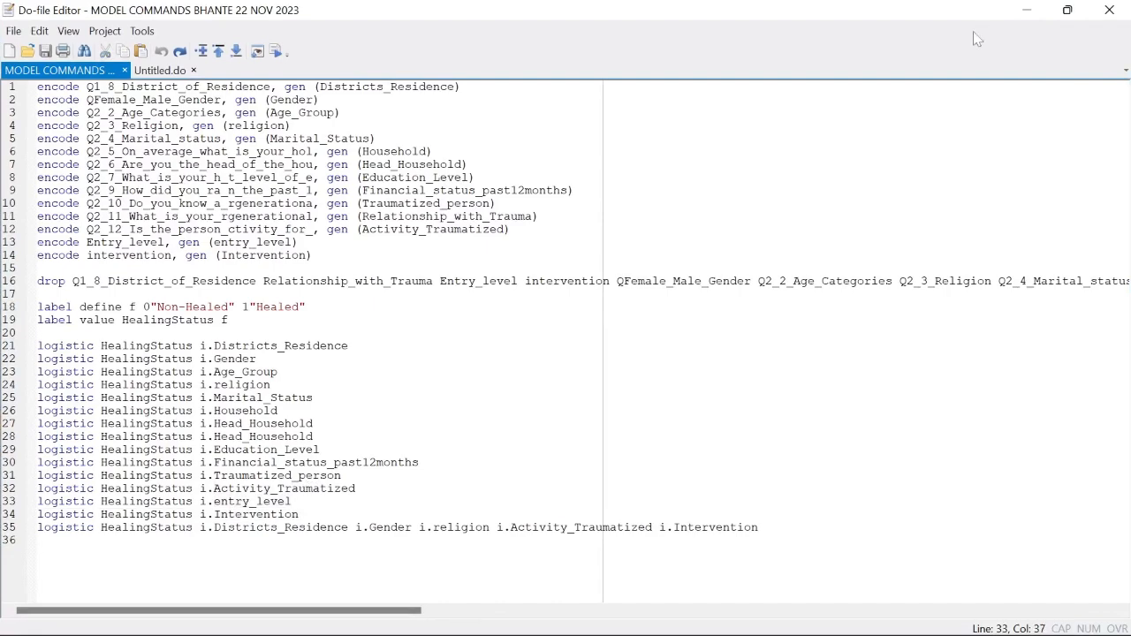
pyautogui.click(1023, 9)
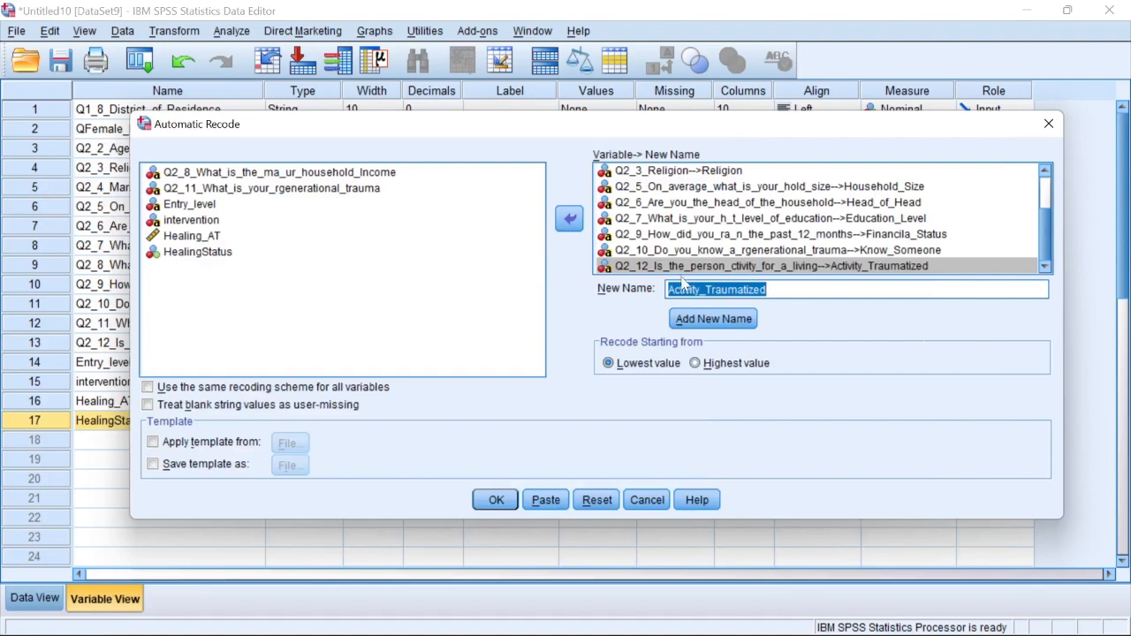
# Add the intervention variable to the list of variables being recoded.
pyautogui.click(199, 216)
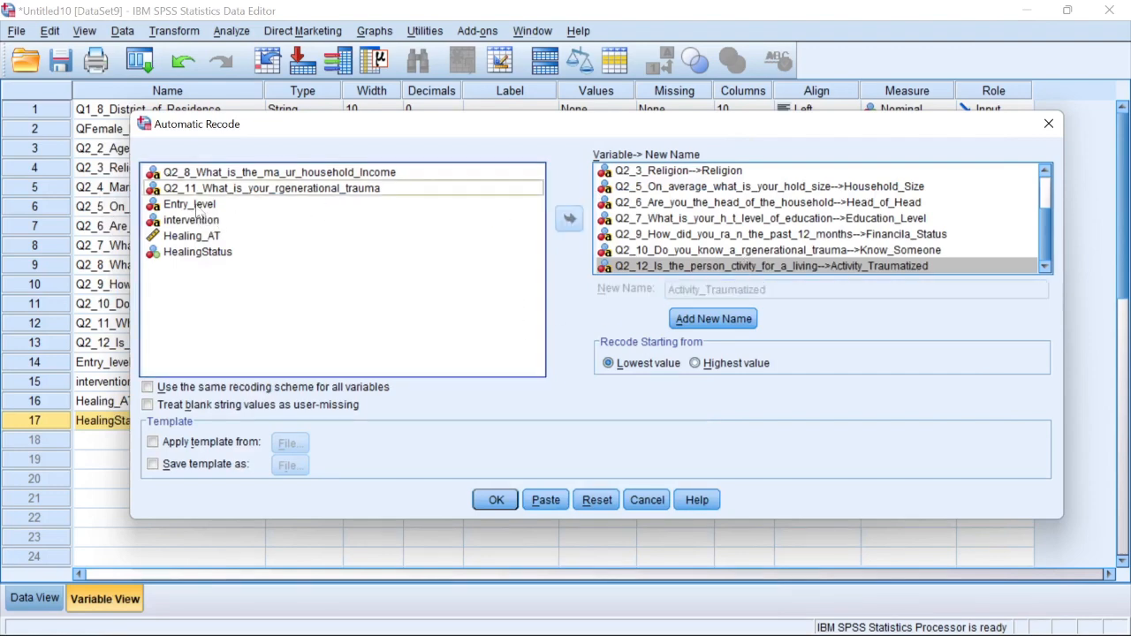
pyautogui.click(198, 207)
pyautogui.click(212, 222)
pyautogui.click(569, 221)
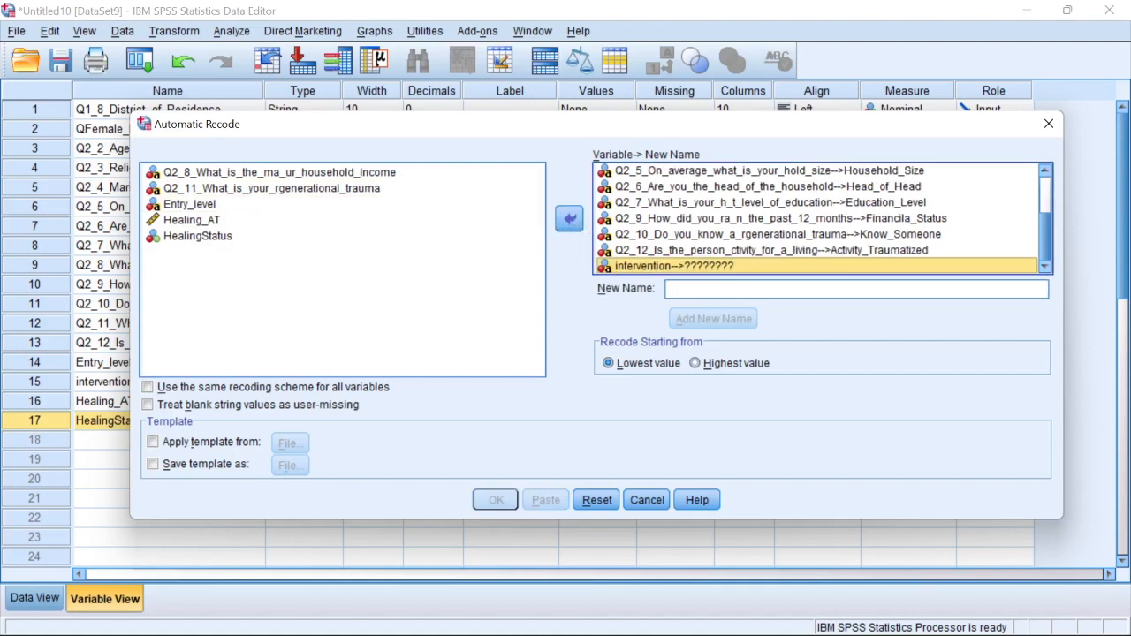
# Try to assign the new name Intervention to the intervention variable.
pyautogui.click(717, 290)
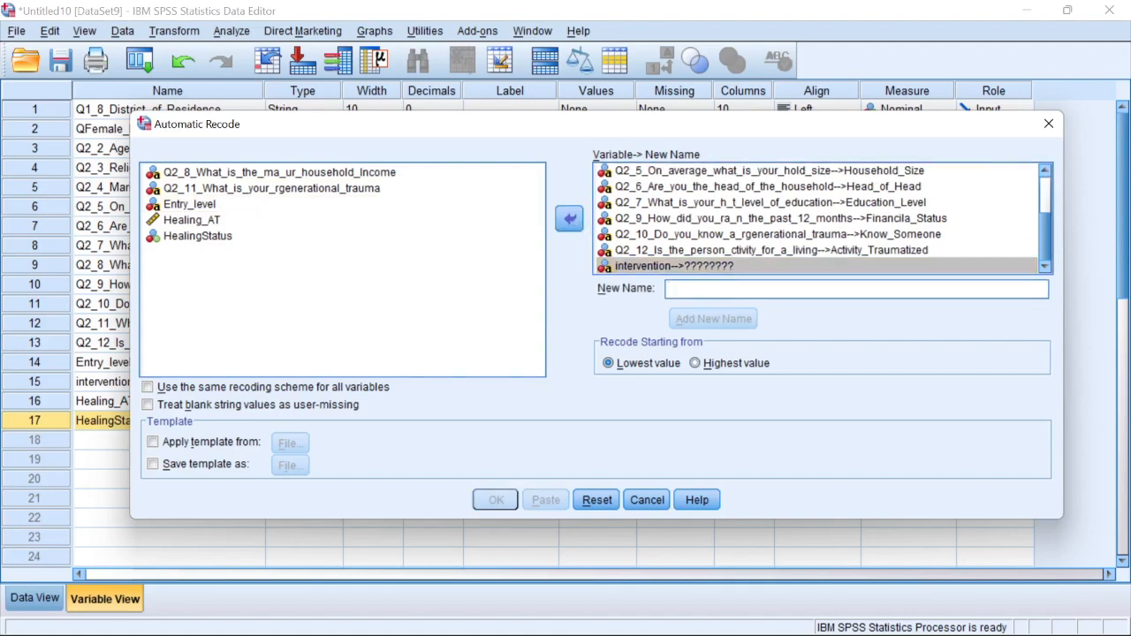
pyautogui.write('Intervention')
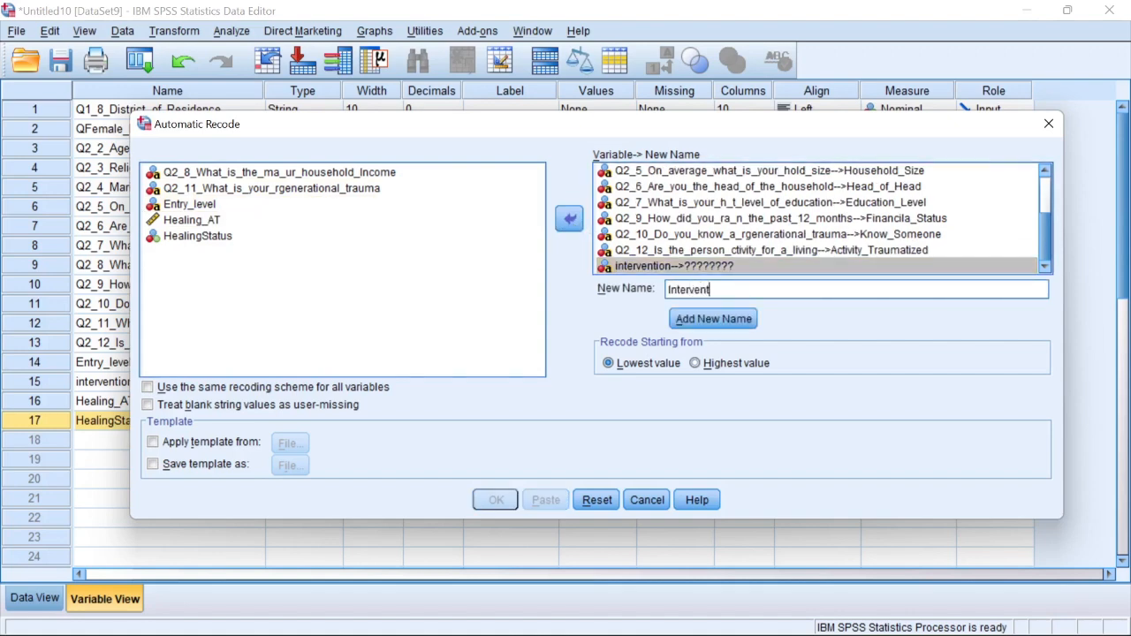
pyautogui.click(728, 318)
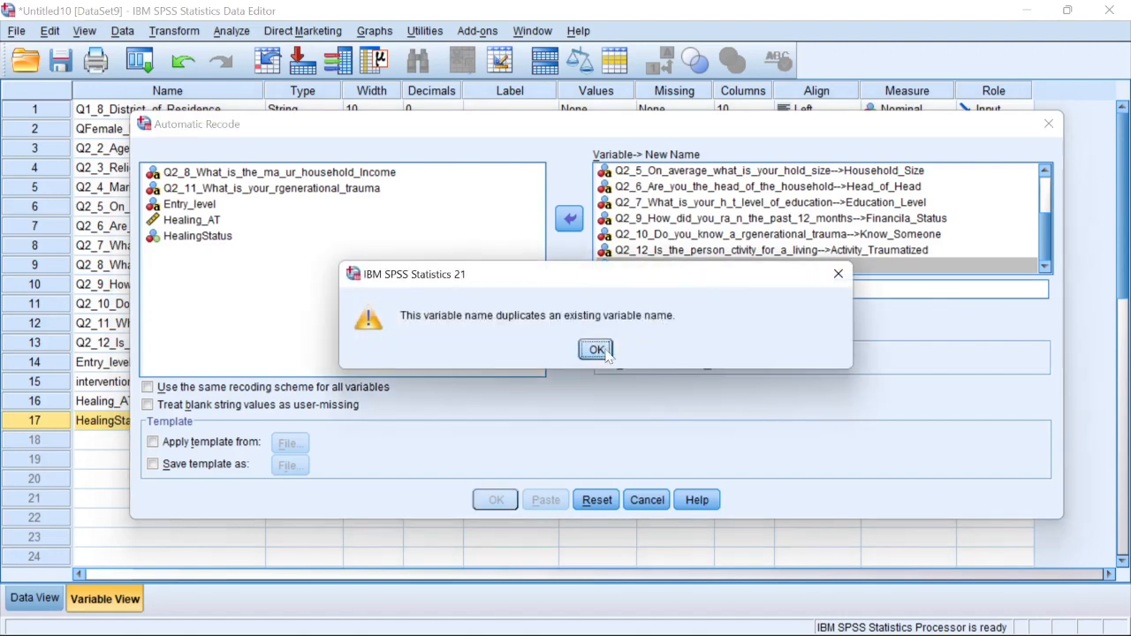
pyautogui.click(595, 349)
# Assign the new name Intervention_type to the intervention variable.
pyautogui.click(727, 290)
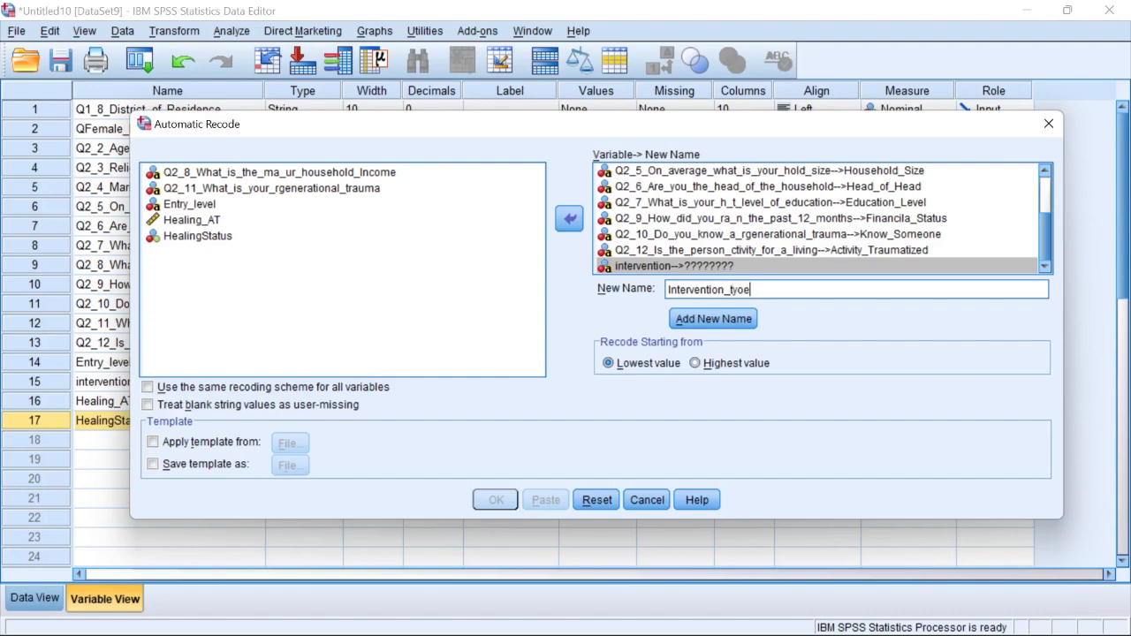
pyautogui.click(746, 318)
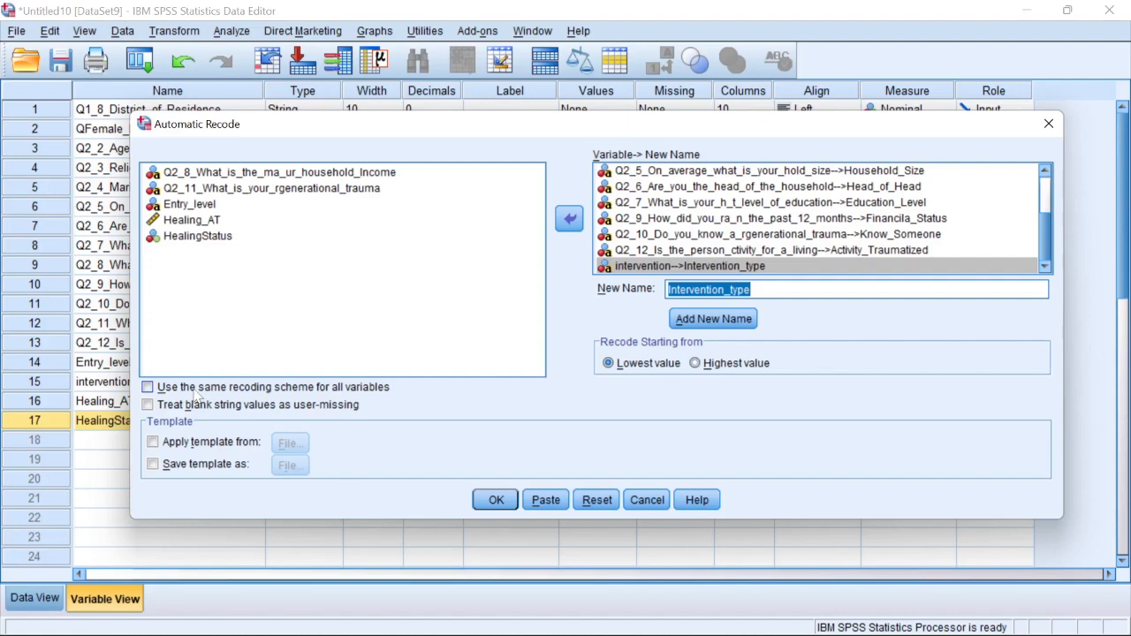
# Run the automatic recode using the same recoding scheme for all variables and treating blank string values as user-missing.
pyautogui.click(147, 387)
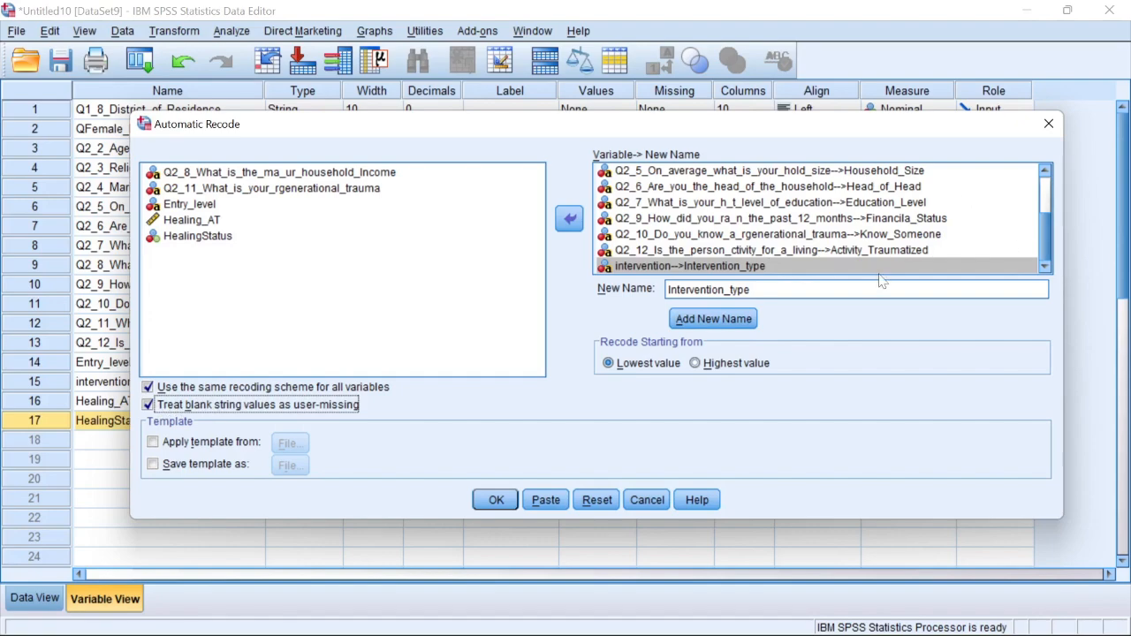
pyautogui.click(495, 500)
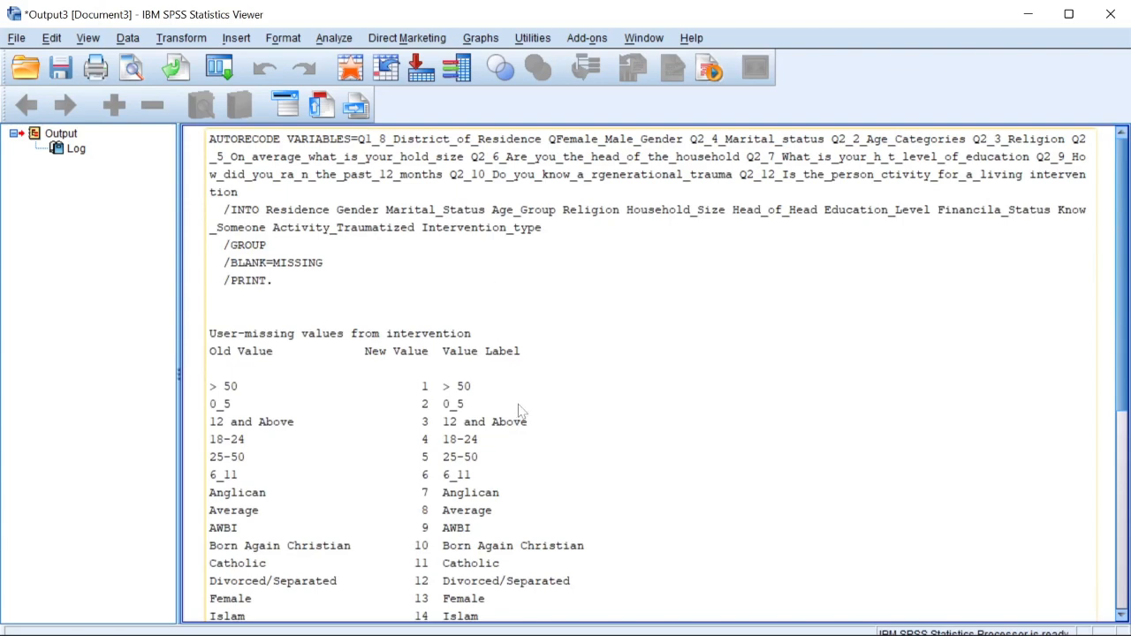
# Examine the old values, new values and value labels listed in the automatic recode output.
pyautogui.scroll(-7, 535, 400)
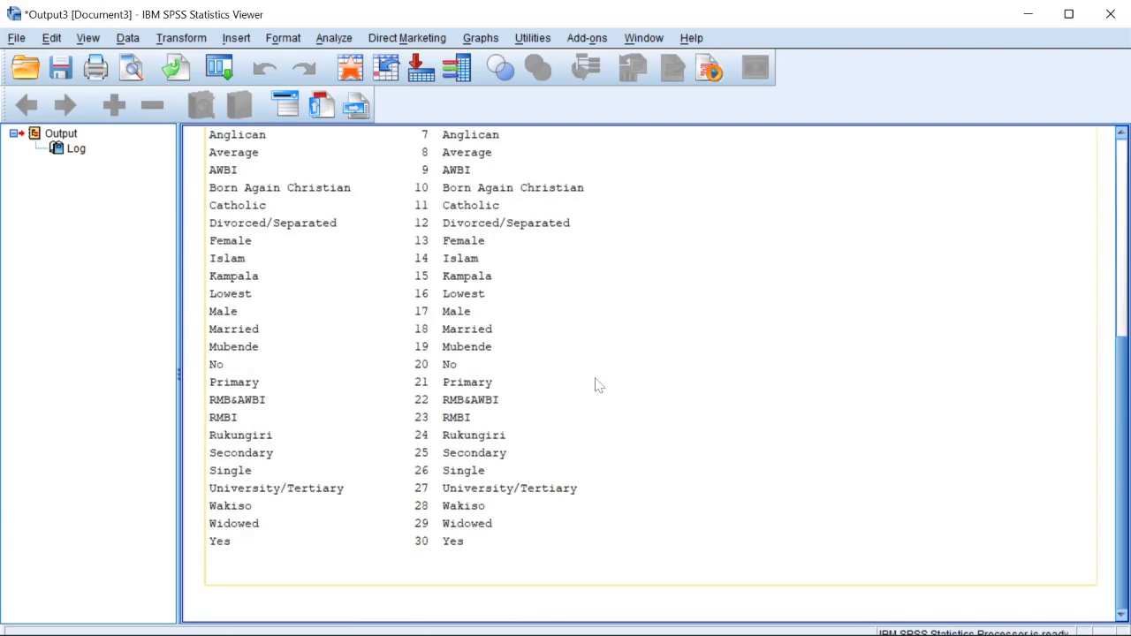
pyautogui.scroll(1, 583, 372)
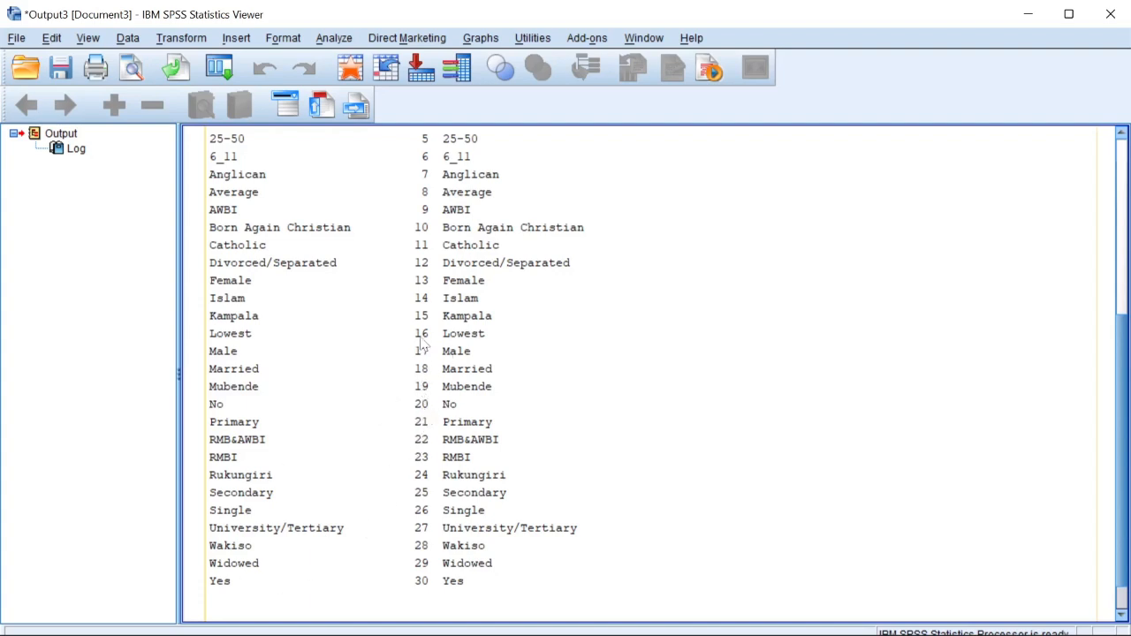
pyautogui.scroll(2, 411, 193)
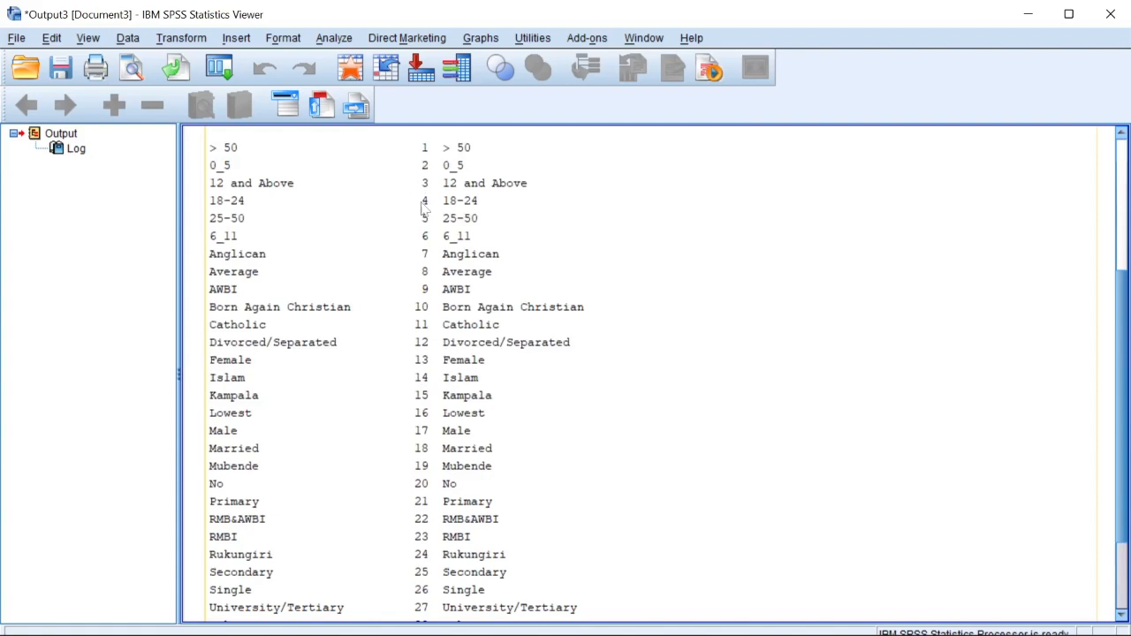
pyautogui.scroll(-3, 458, 527)
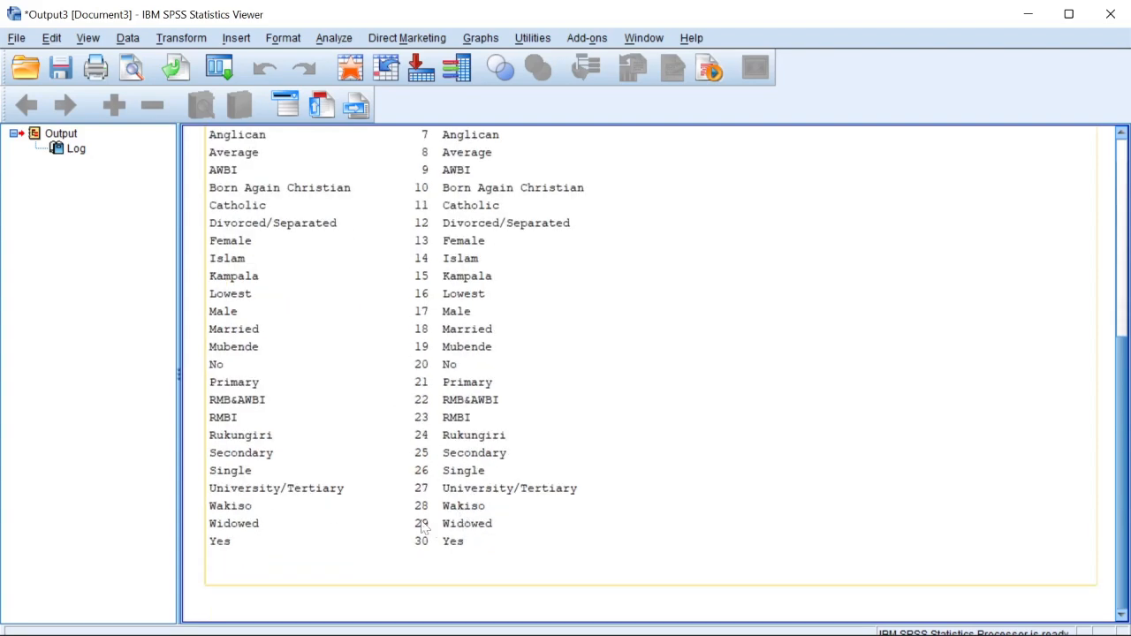
pyautogui.scroll(6, 422, 300)
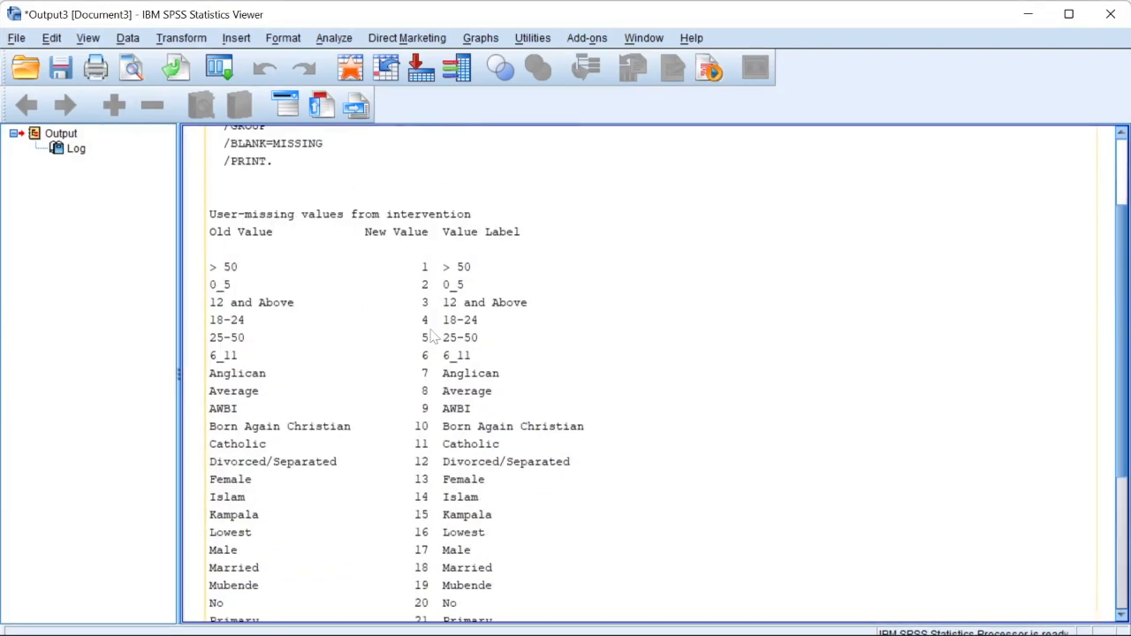
pyautogui.scroll(-2, 439, 352)
pyautogui.scroll(-4, 439, 352)
pyautogui.scroll(6, 463, 384)
pyautogui.scroll(-6, 433, 389)
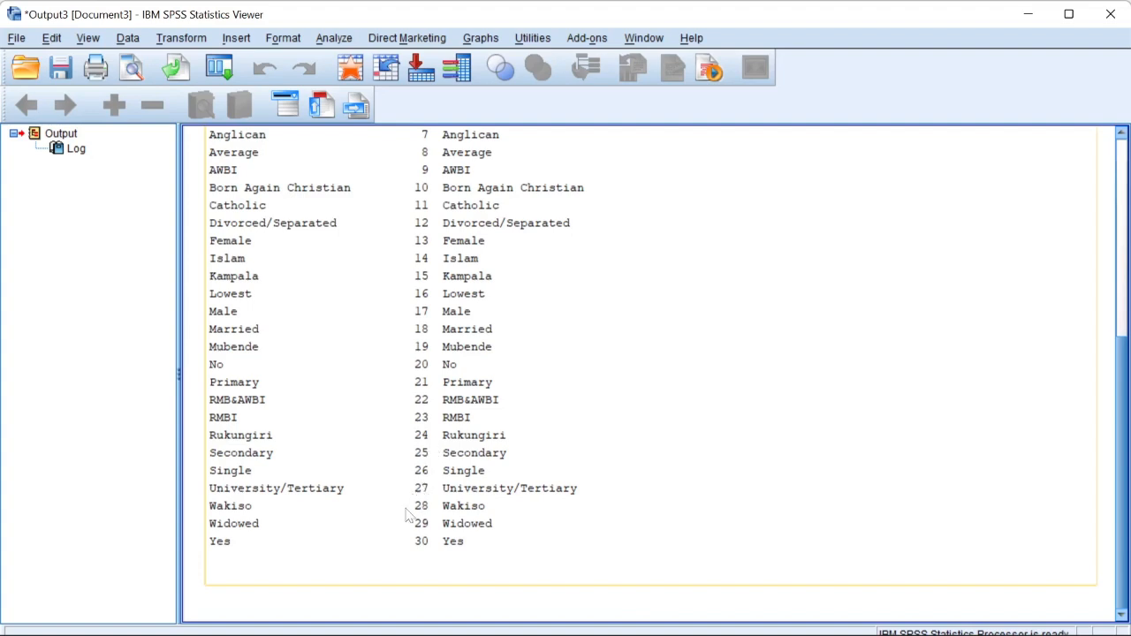
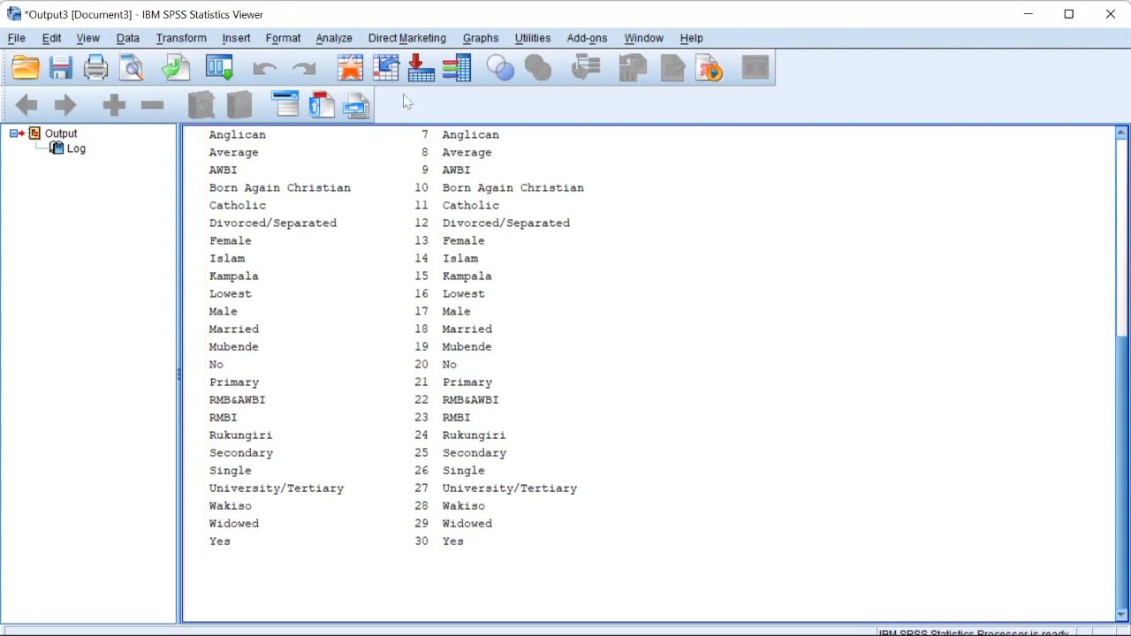
# Try to rerun the automatic recode with the shared recoding scheme for all variables turned off.
pyautogui.click(334, 38)
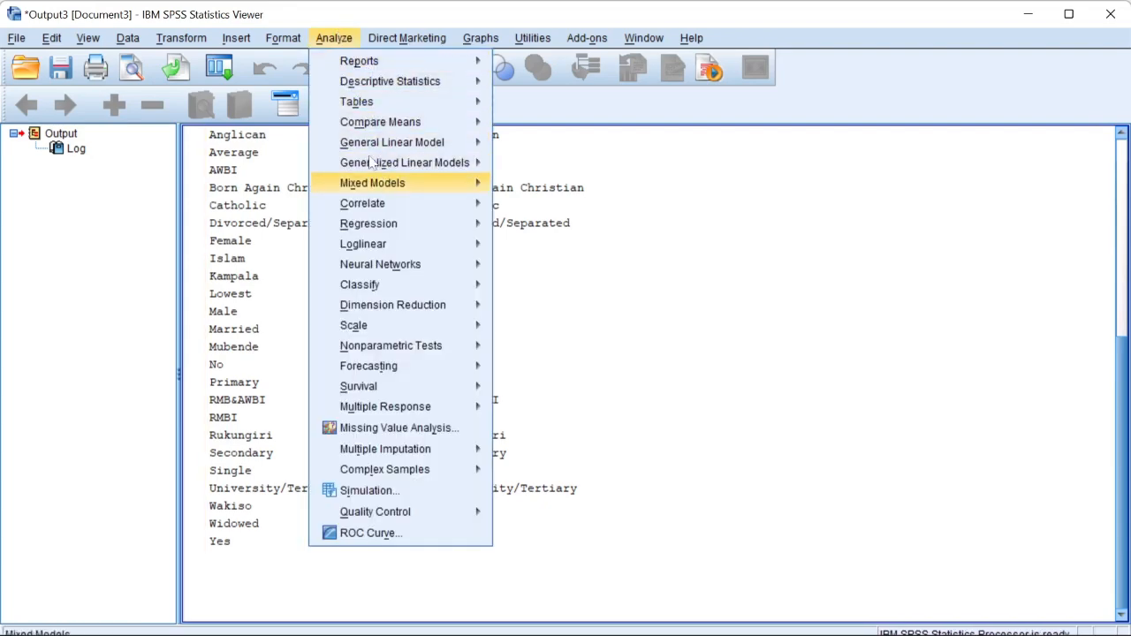
pyautogui.click(181, 40)
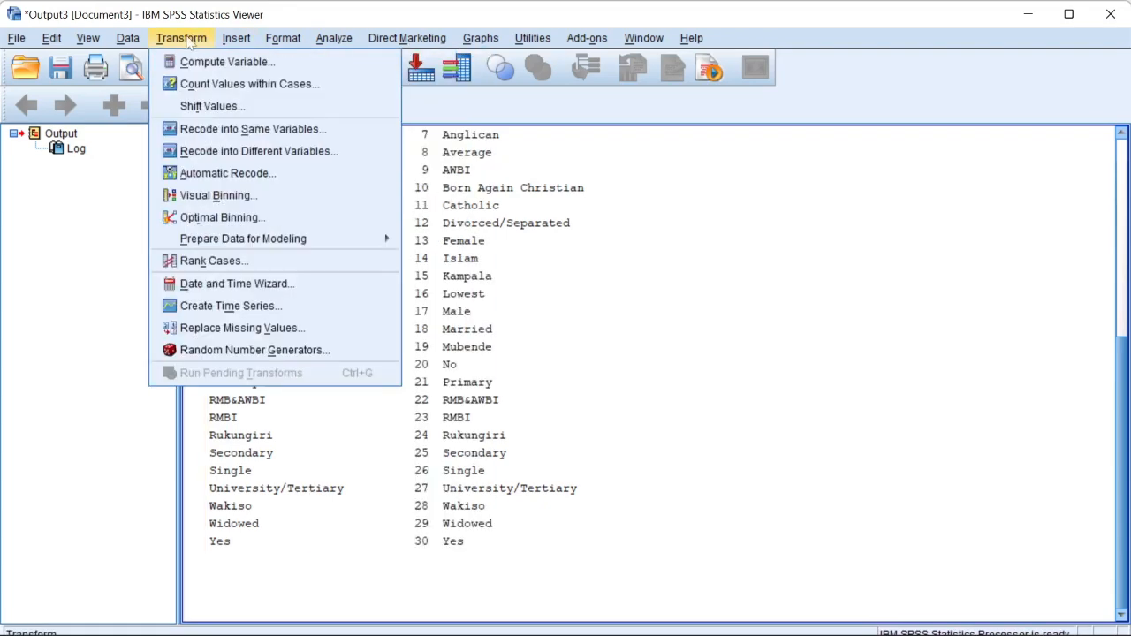
pyautogui.click(223, 175)
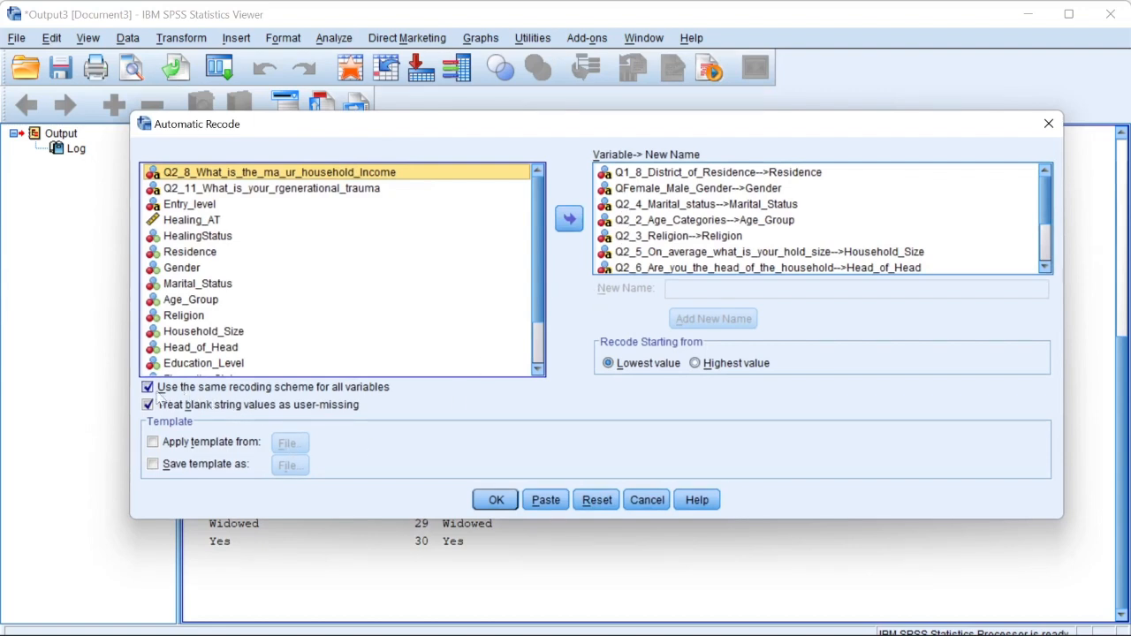
pyautogui.click(148, 389)
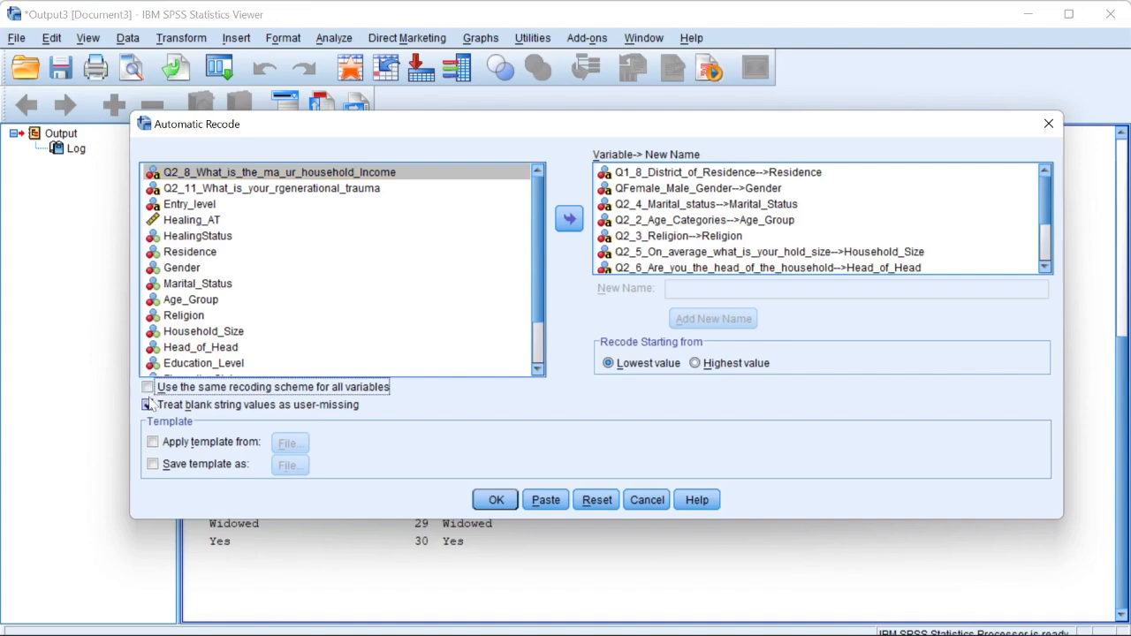
pyautogui.click(496, 500)
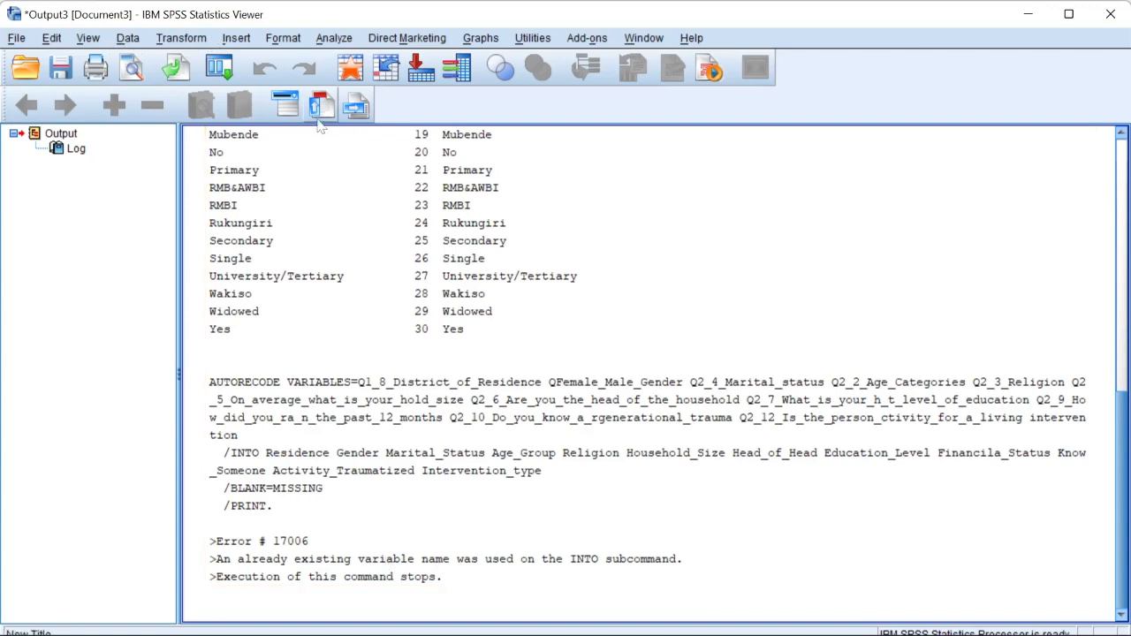
# Reopen the Automatic Recode settings and change the new name for the district of residence variable to Residence1.
pyautogui.click(340, 43)
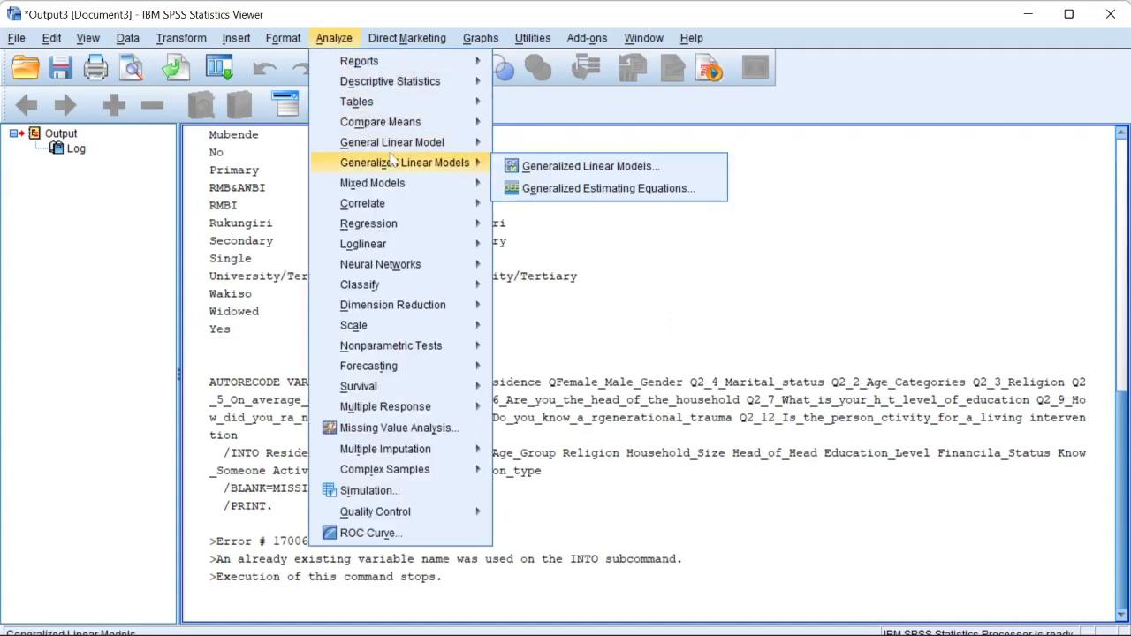
pyautogui.moveTo(412, 209)
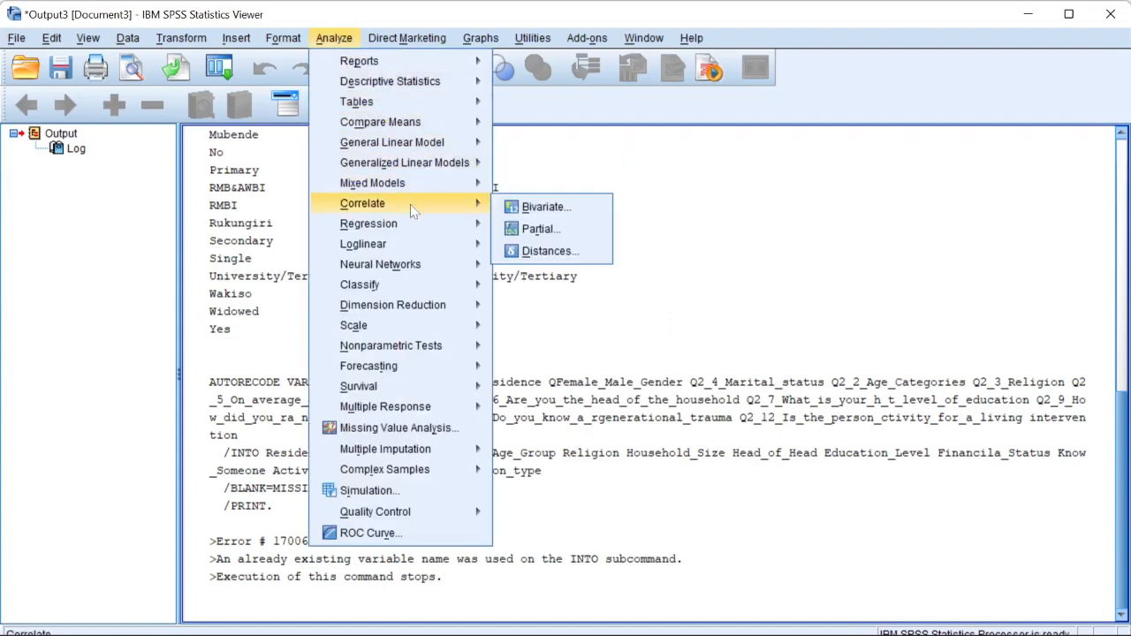
pyautogui.moveTo(165, 39)
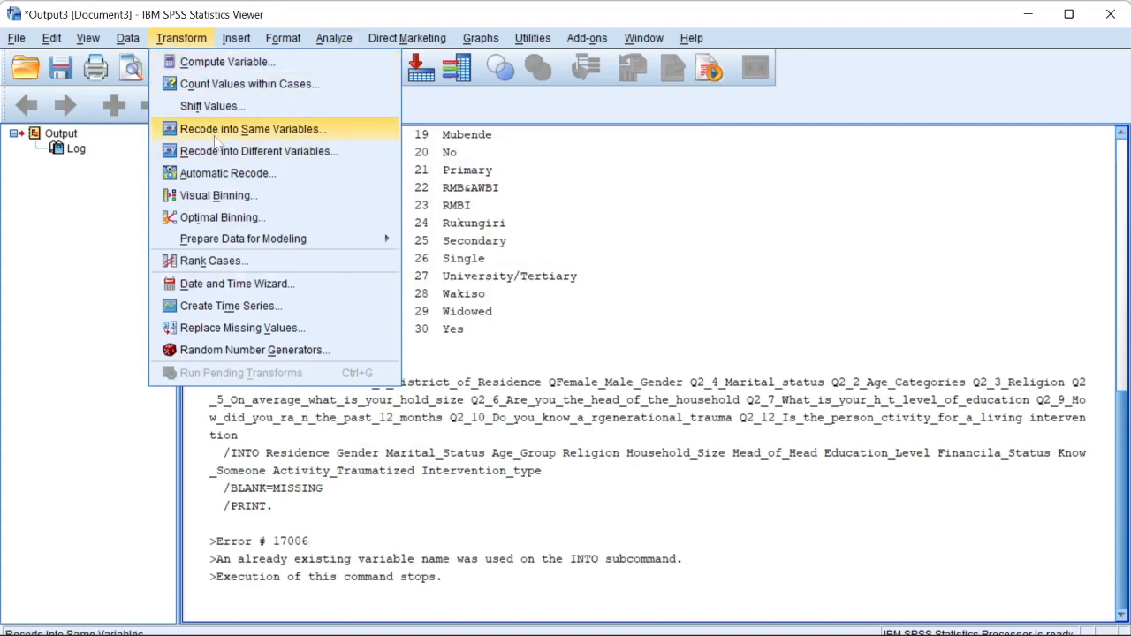
pyautogui.click(212, 174)
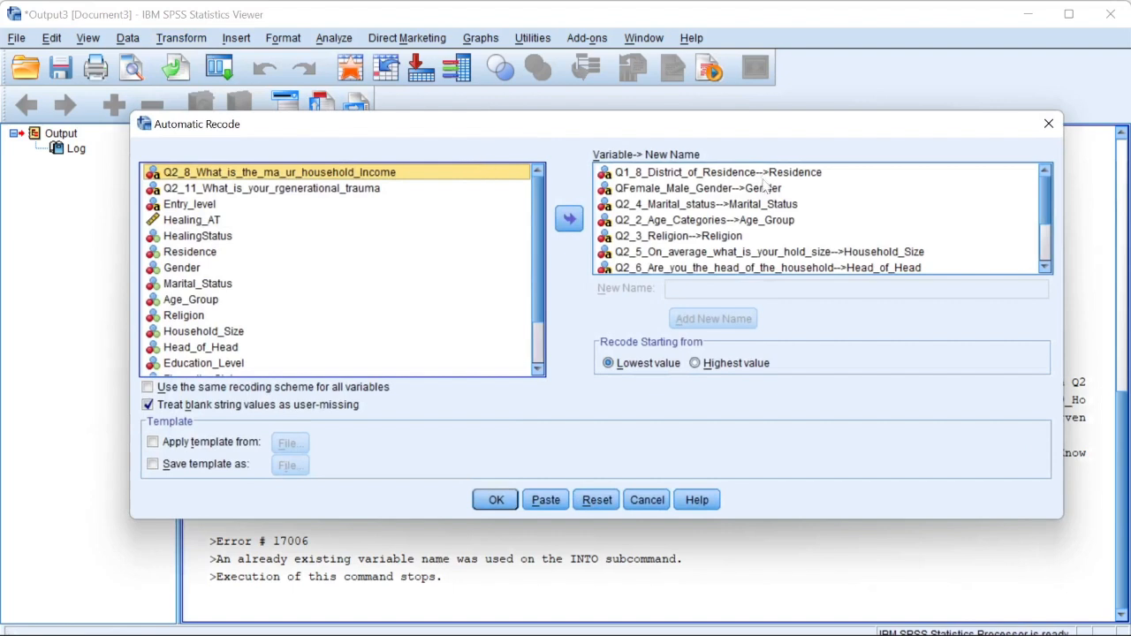
pyautogui.click(788, 176)
pyautogui.click(747, 290)
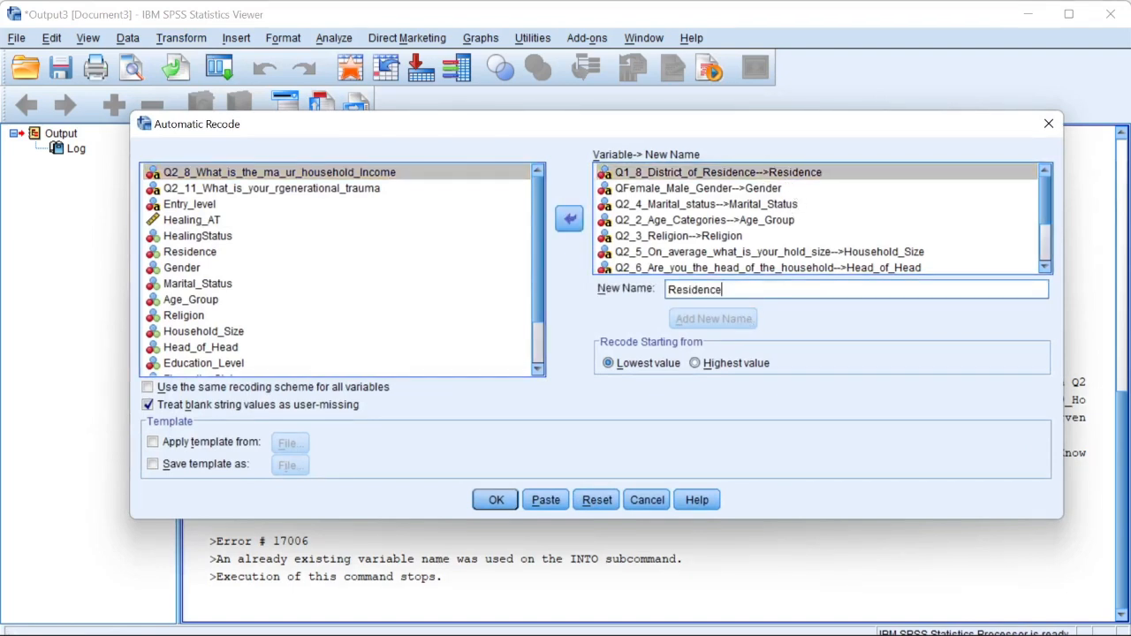
pyautogui.write('1')
pyautogui.click(714, 318)
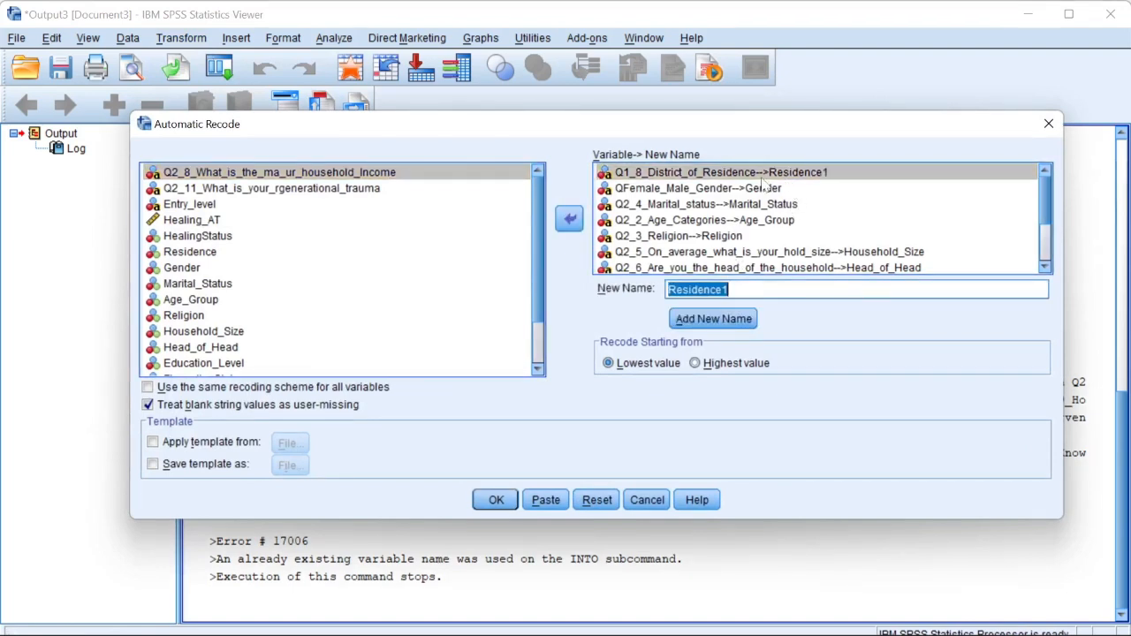
# Change the new names for the gender and marital status variables to Gender1 and Marital_Status1.
pyautogui.click(765, 189)
pyautogui.click(742, 284)
pyautogui.write('1')
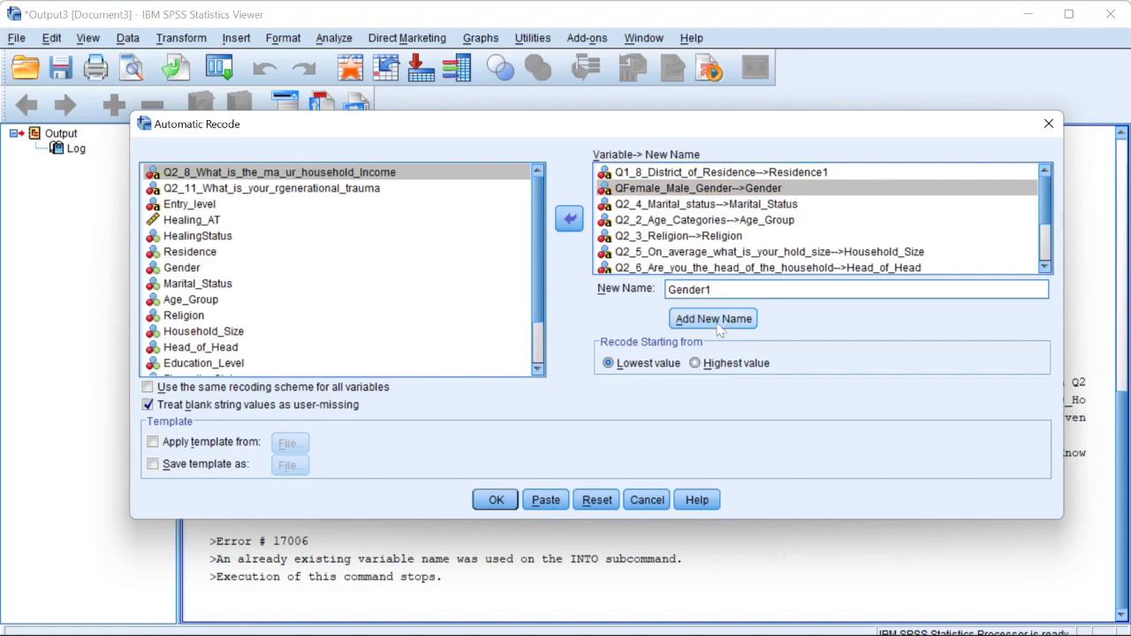
pyautogui.click(714, 318)
pyautogui.click(749, 204)
pyautogui.click(746, 287)
pyautogui.write('1')
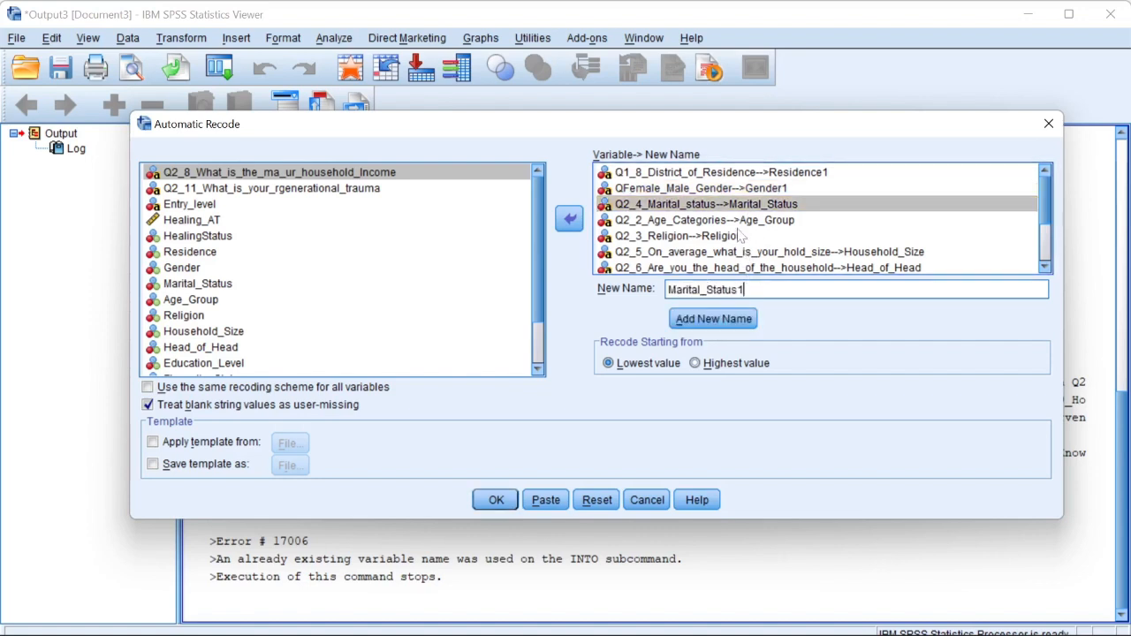
pyautogui.press('Return')
# Change the new names for the age categories and religion variables to Age_Group1 and Religion1.
pyautogui.click(767, 220)
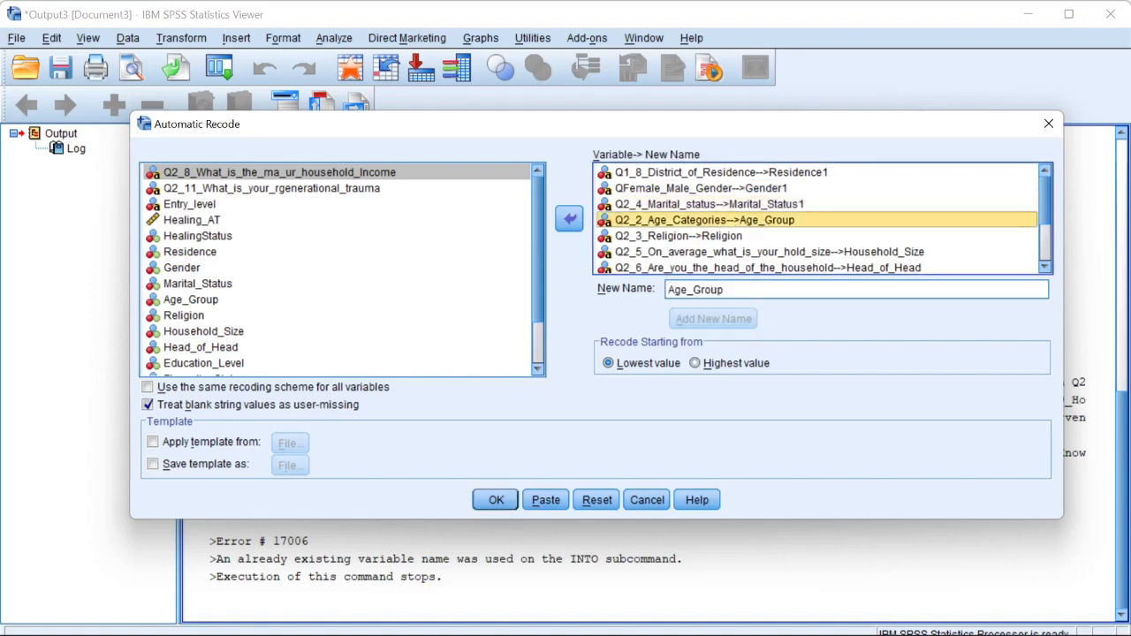
pyautogui.click(727, 289)
pyautogui.write('1')
pyautogui.press('Return')
pyautogui.click(725, 240)
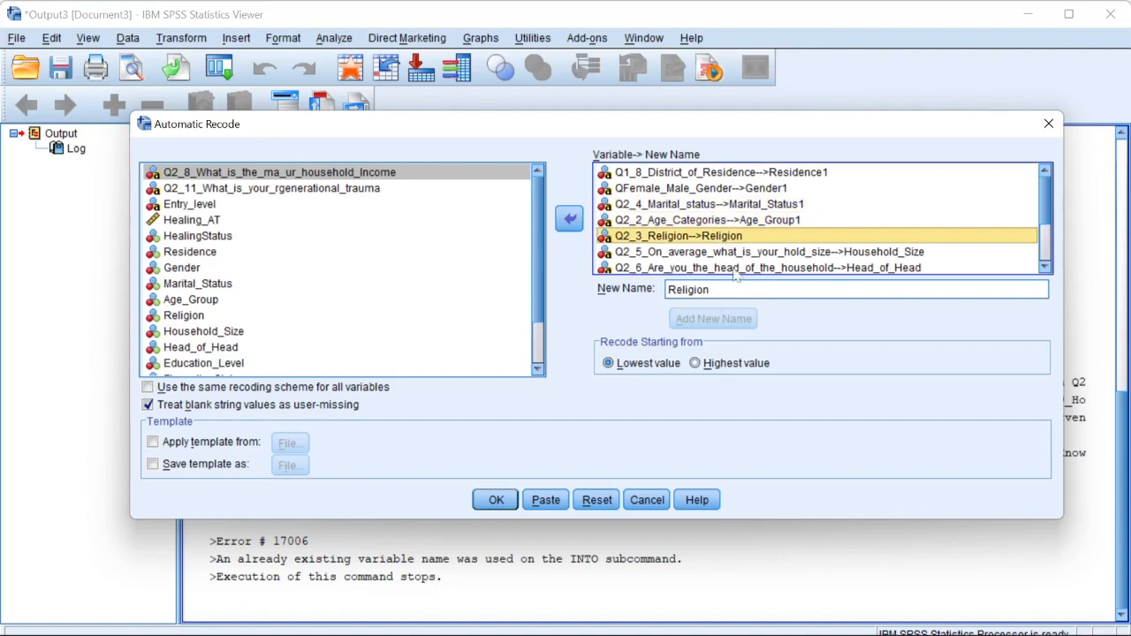
pyautogui.click(712, 290)
pyautogui.write('1')
pyautogui.click(718, 320)
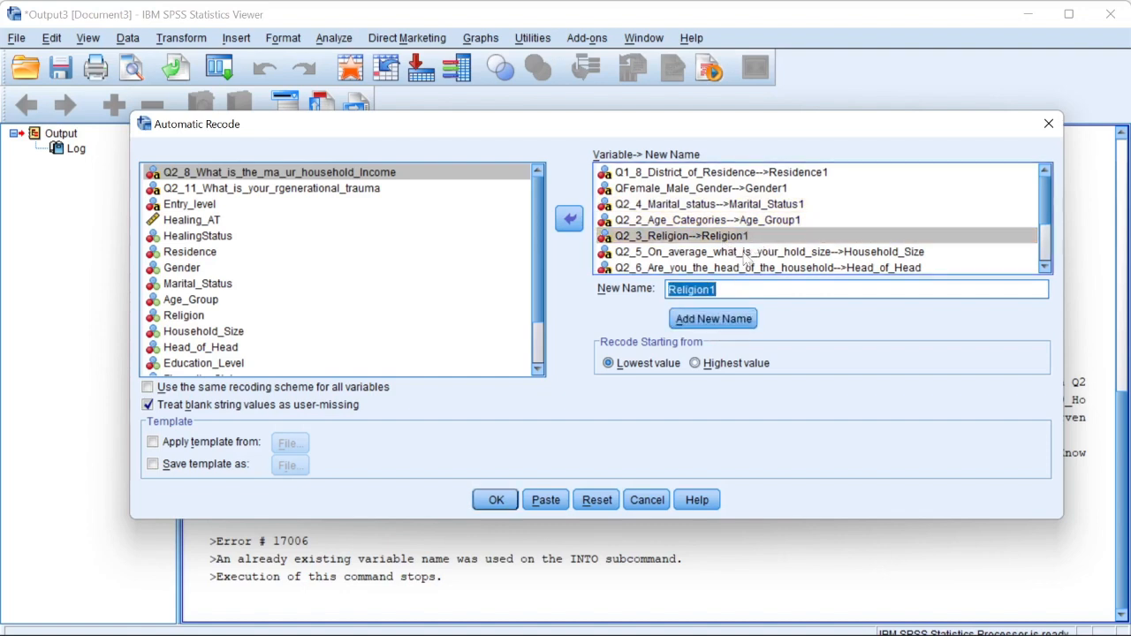
# Change the new names for the household size and head of household variables to Household_Size1 and Head_of_Head1.
pyautogui.click(769, 252)
pyautogui.click(760, 290)
pyautogui.write('1')
pyautogui.click(730, 322)
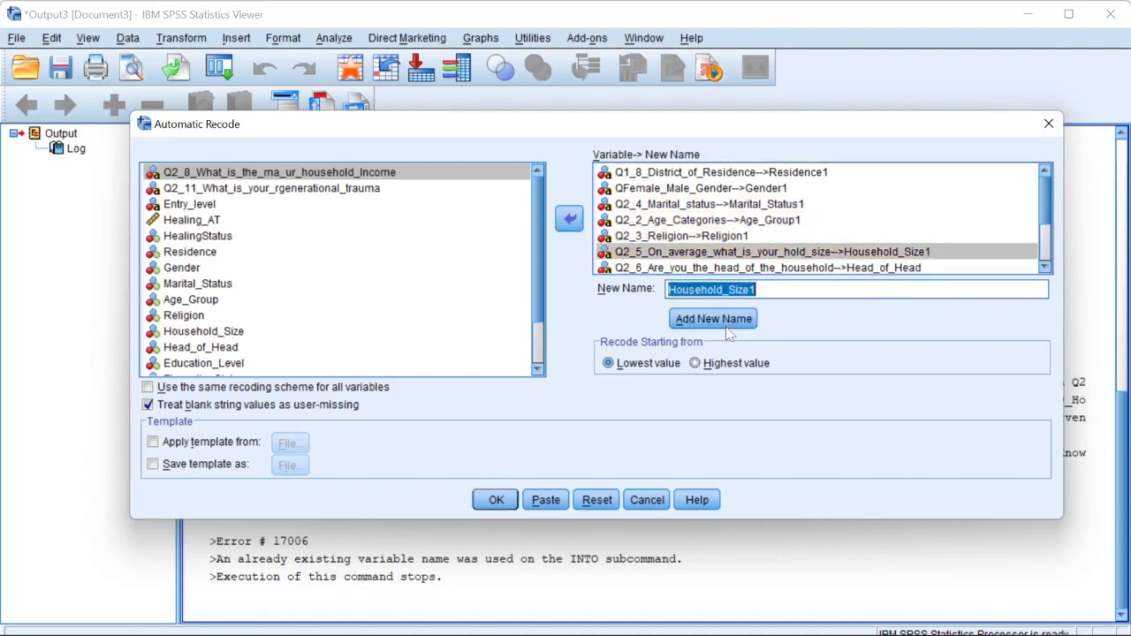
pyautogui.click(910, 268)
pyautogui.scroll(-2, 884, 248)
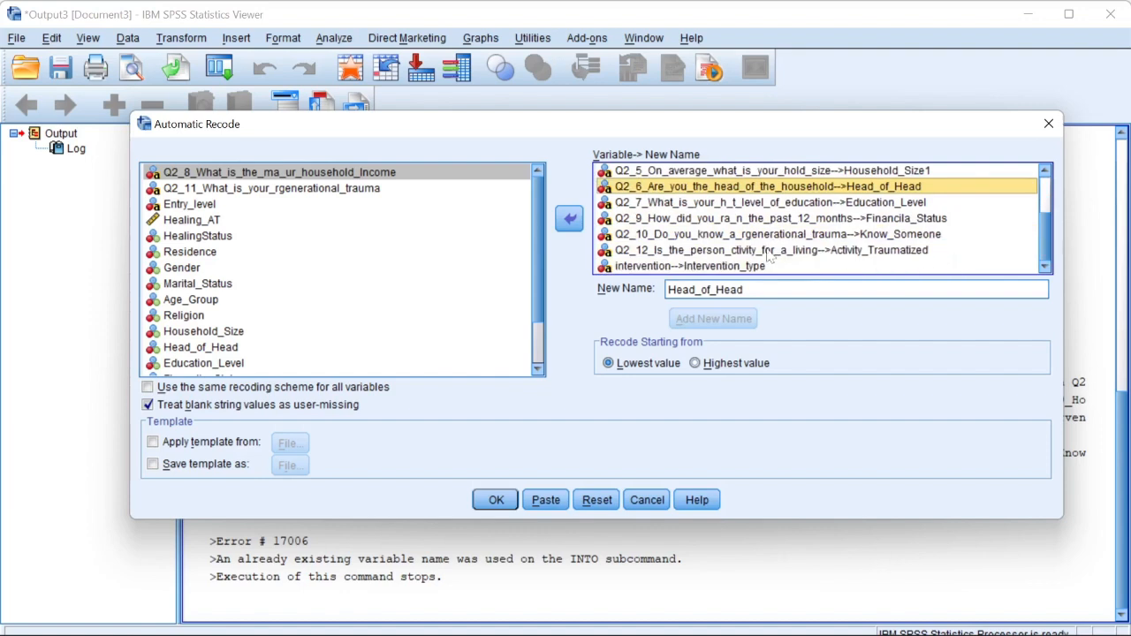
pyautogui.write('1')
pyautogui.click(718, 319)
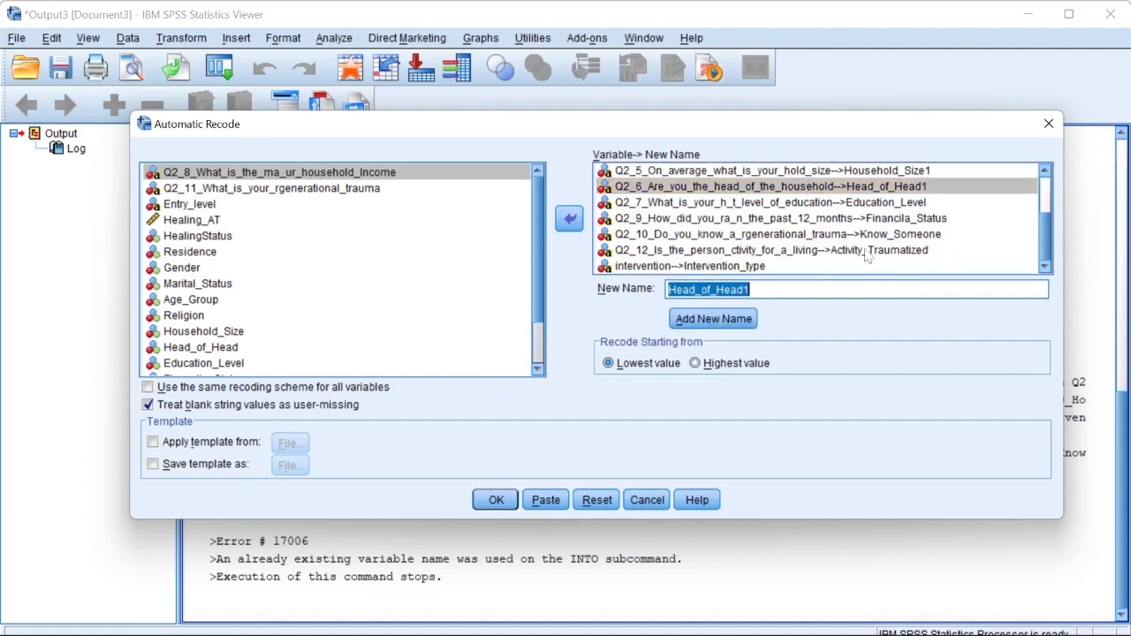
# Change the new names for the education level and past-12-months variables to Education_Level1 and Financila_Status1.
pyautogui.click(898, 202)
pyautogui.click(751, 289)
pyautogui.write('1')
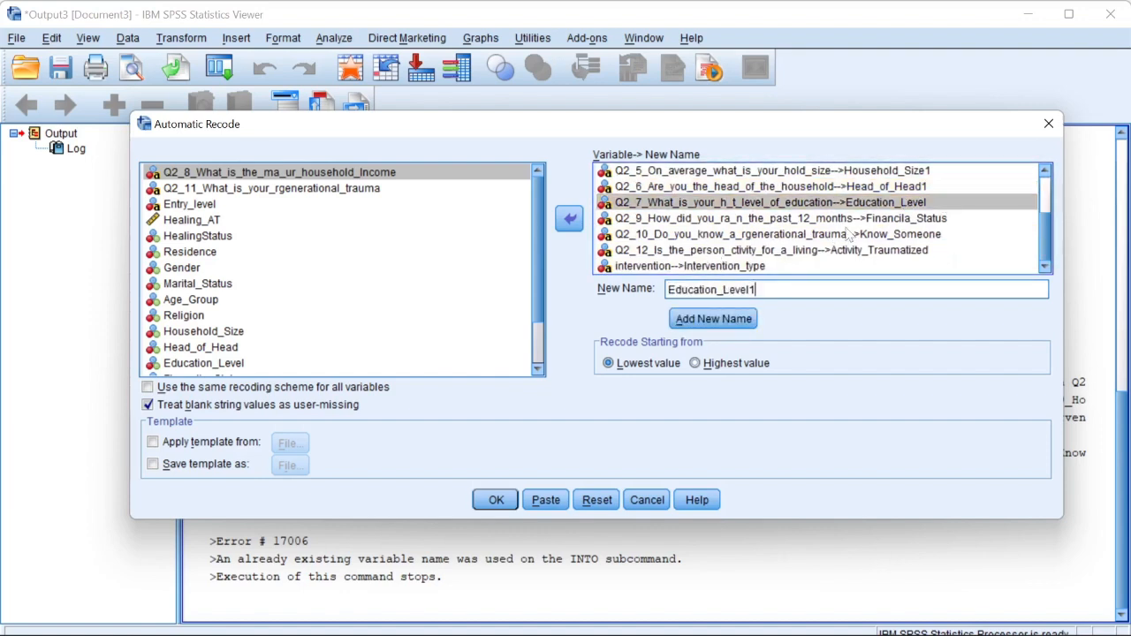
pyautogui.click(733, 318)
pyautogui.click(783, 221)
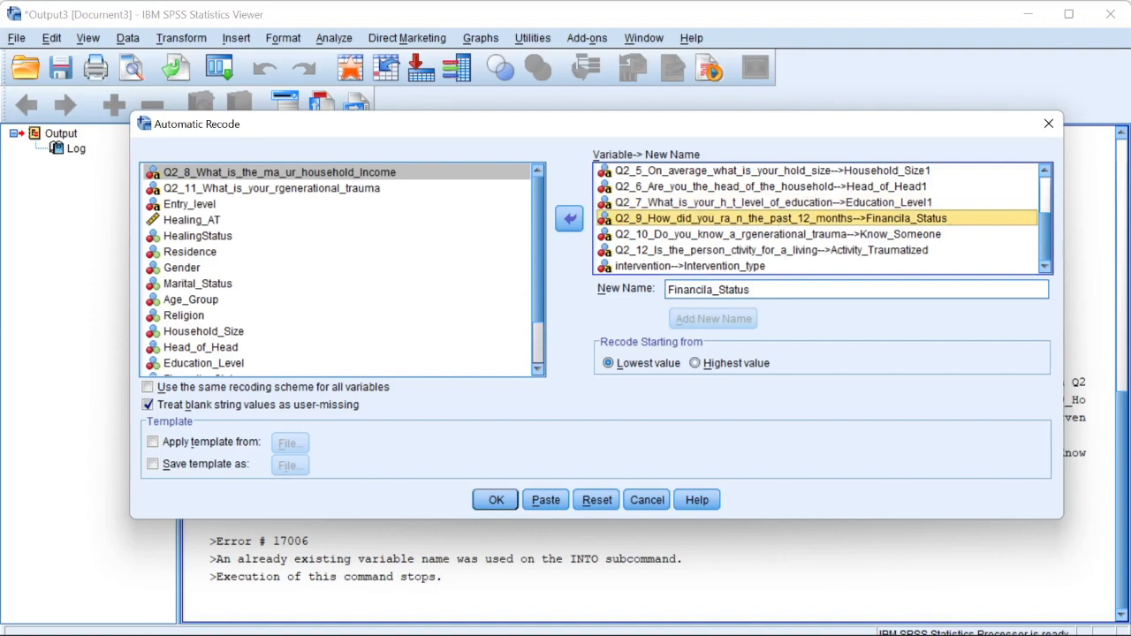
pyautogui.click(751, 289)
pyautogui.write('1')
pyautogui.click(714, 319)
# Change the new names for variables Q2_10 and Q2_12 to Know_Someone1 and Activity_Traumatized1.
pyautogui.click(835, 235)
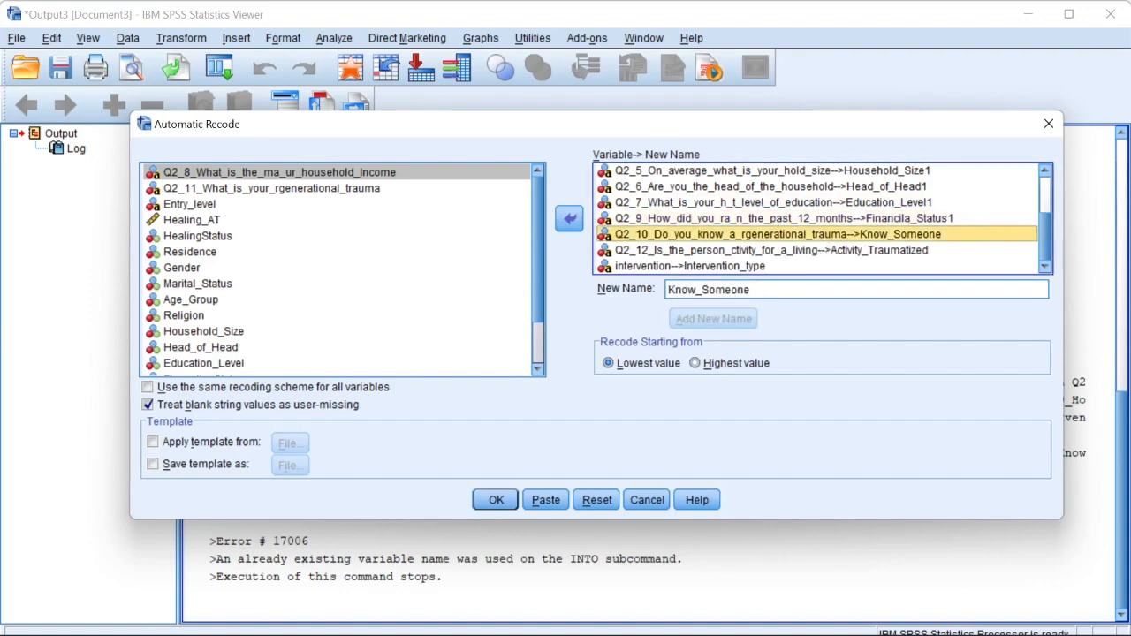
pyautogui.click(751, 290)
pyautogui.write('1')
pyautogui.click(714, 319)
pyautogui.click(789, 250)
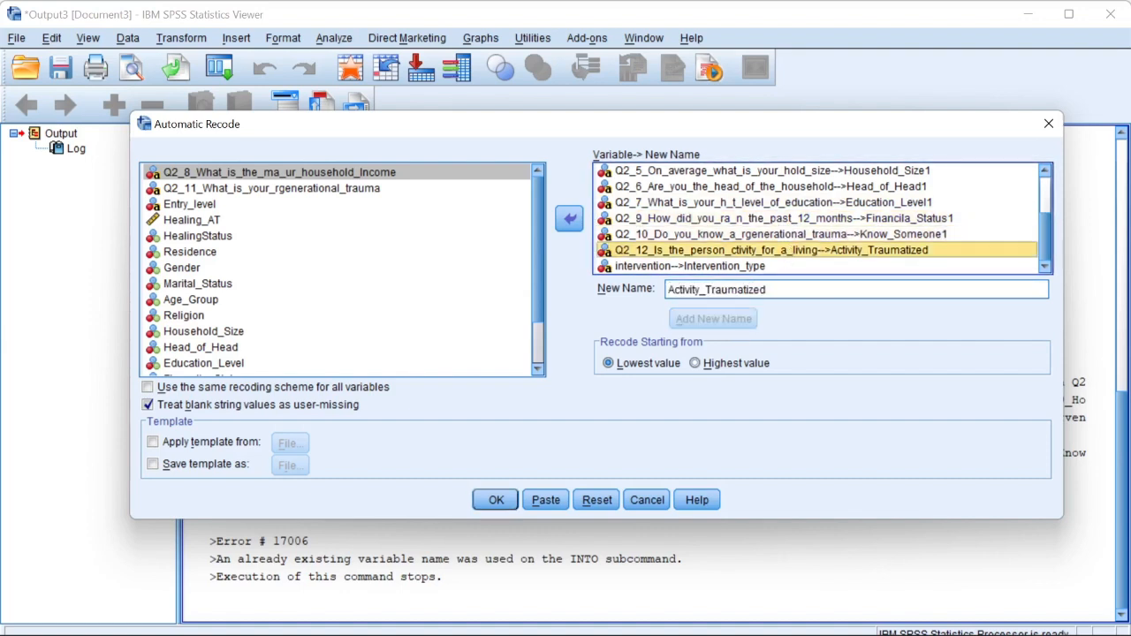
pyautogui.click(751, 290)
pyautogui.write('1')
pyautogui.click(714, 319)
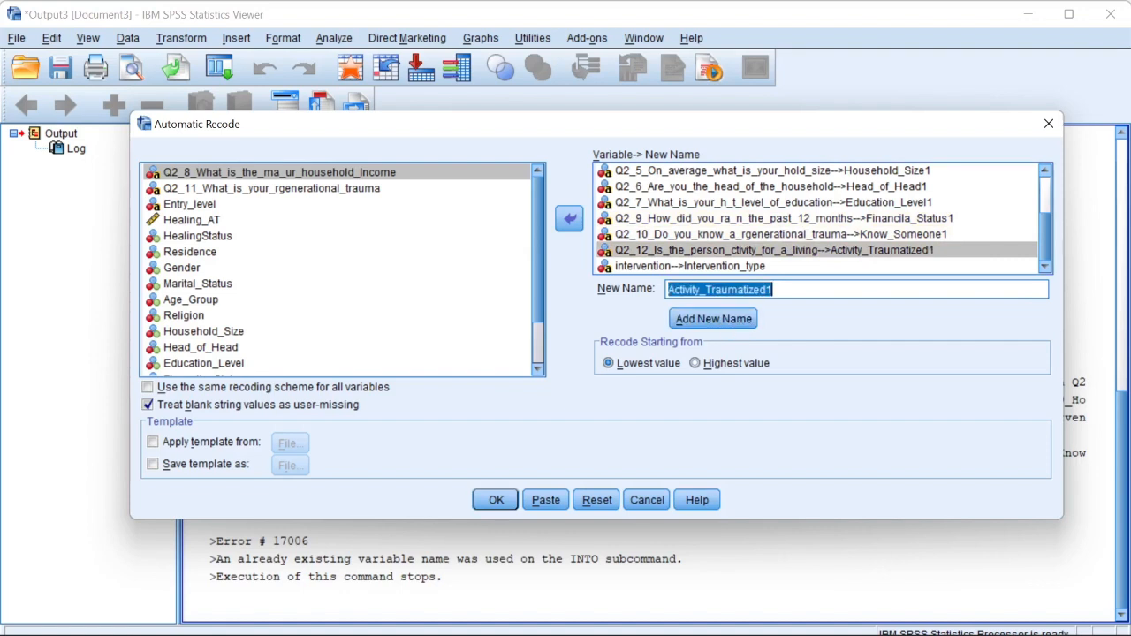
# Change the intervention variable's new name to Intervention_type1 and run the automatic recode without a shared recoding scheme.
pyautogui.click(736, 267)
pyautogui.click(751, 289)
pyautogui.write('1')
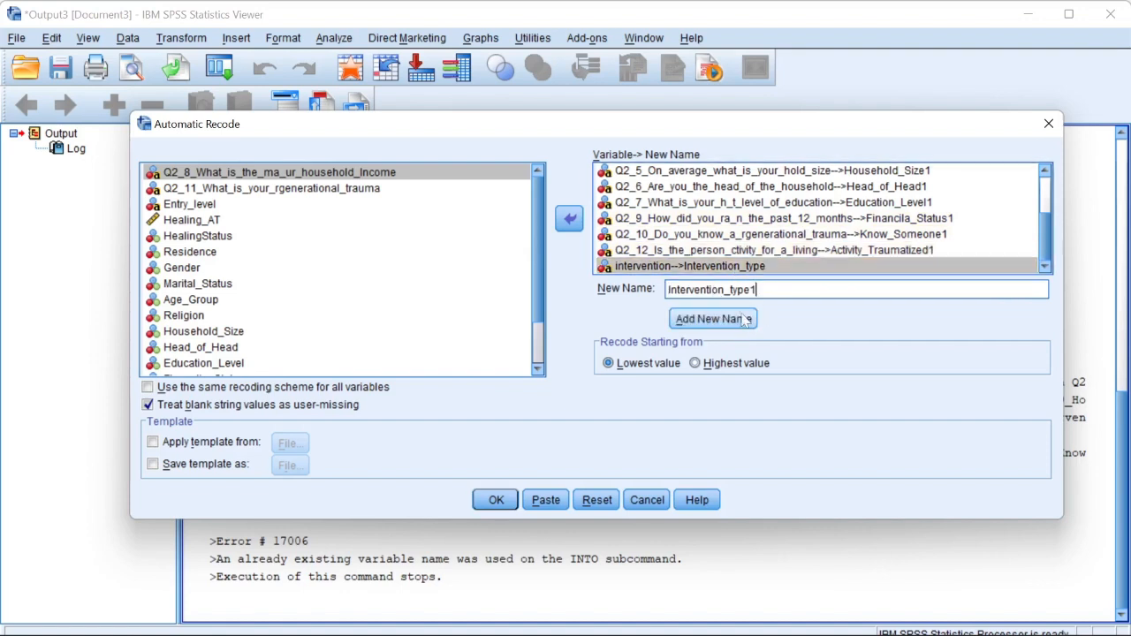
pyautogui.click(714, 319)
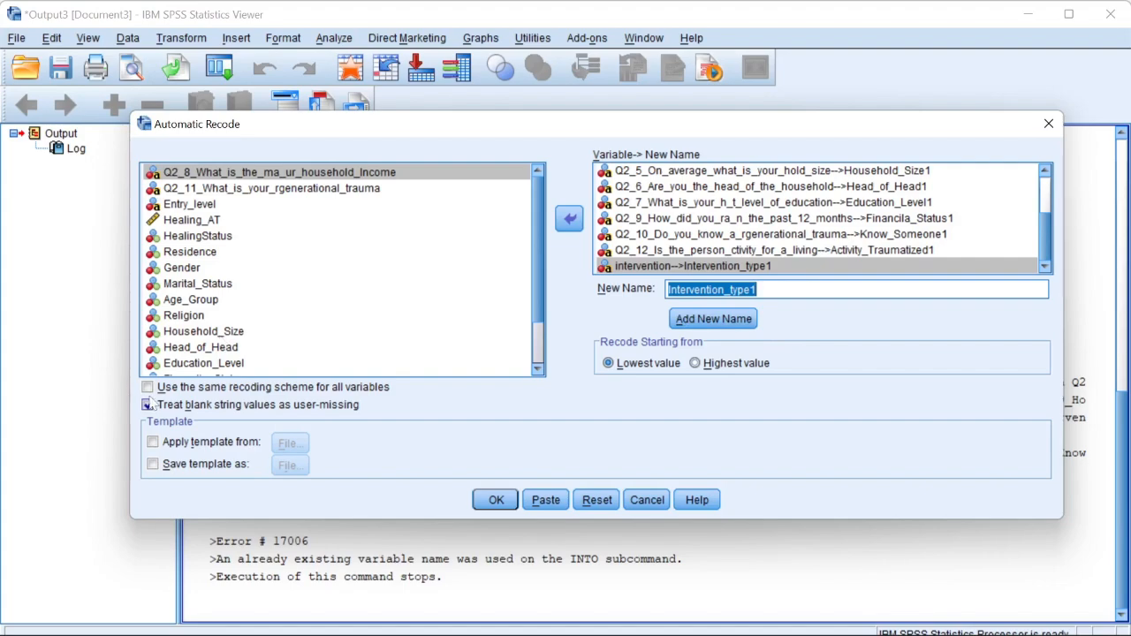
pyautogui.click(496, 499)
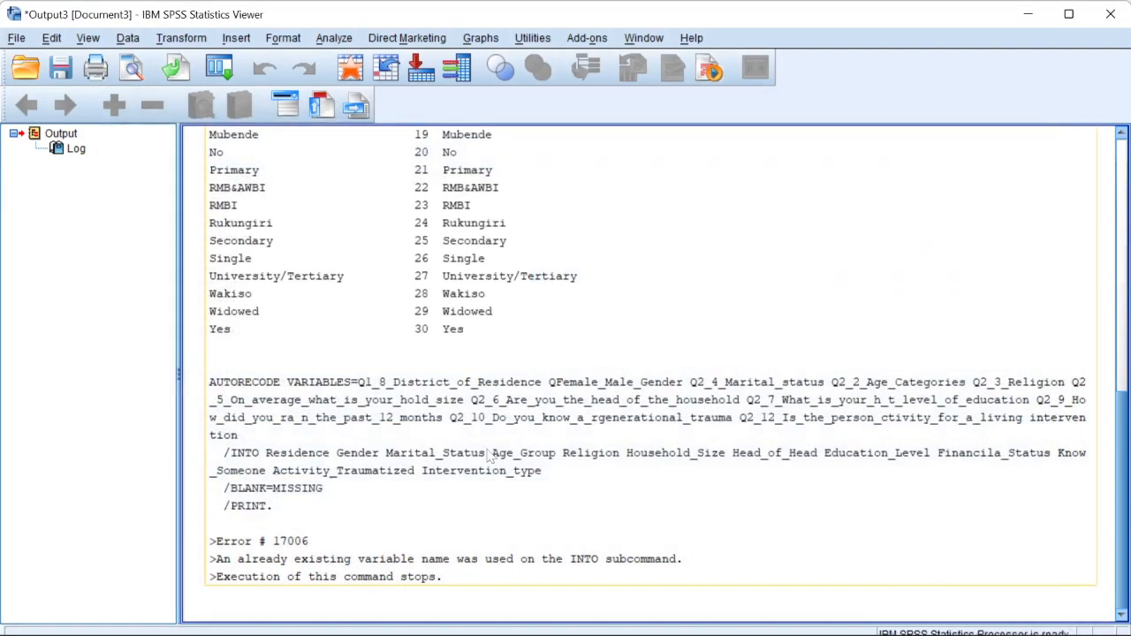
# Review each variable's old values, new values and value labels in the new recode output, down to Intervention_type1.
pyautogui.scroll(-3, 521, 426)
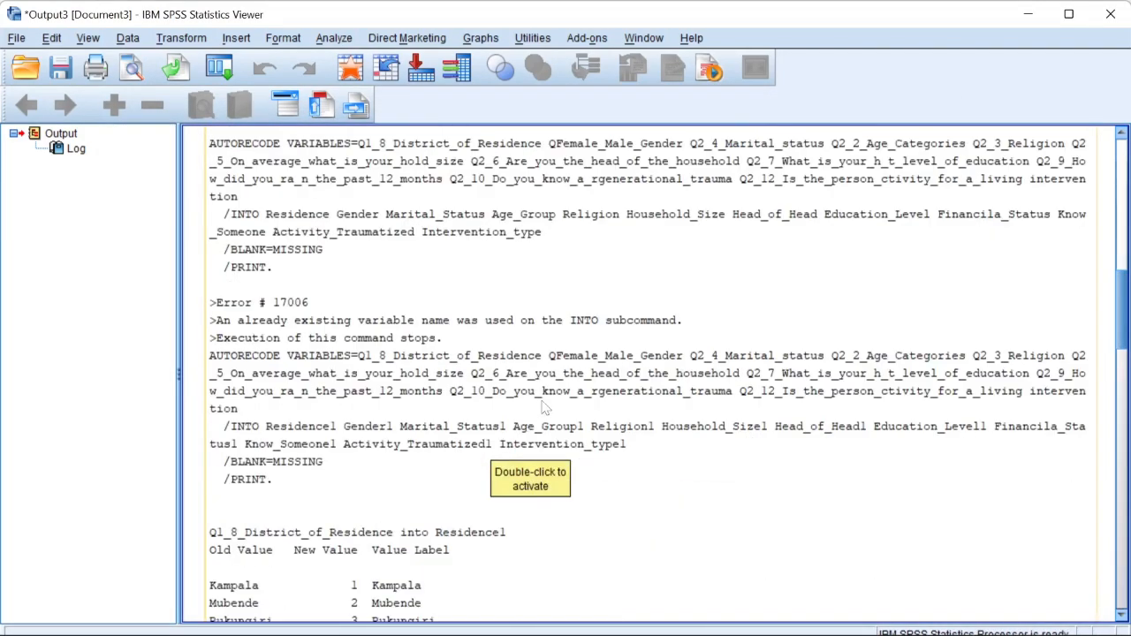
pyautogui.scroll(-4, 548, 402)
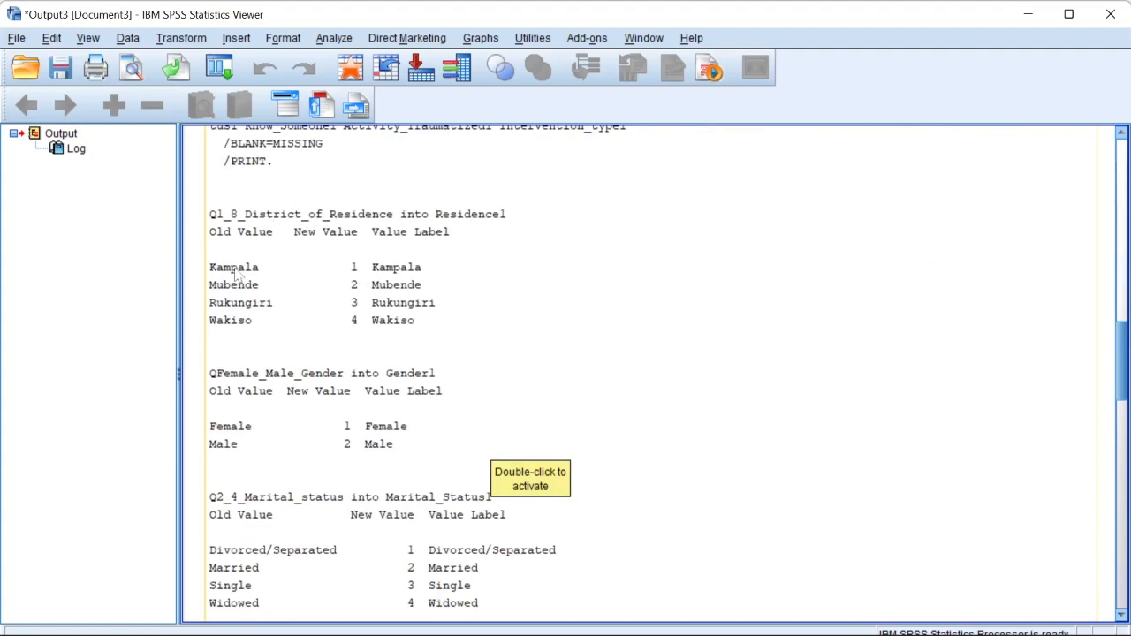
pyautogui.scroll(-1, 429, 347)
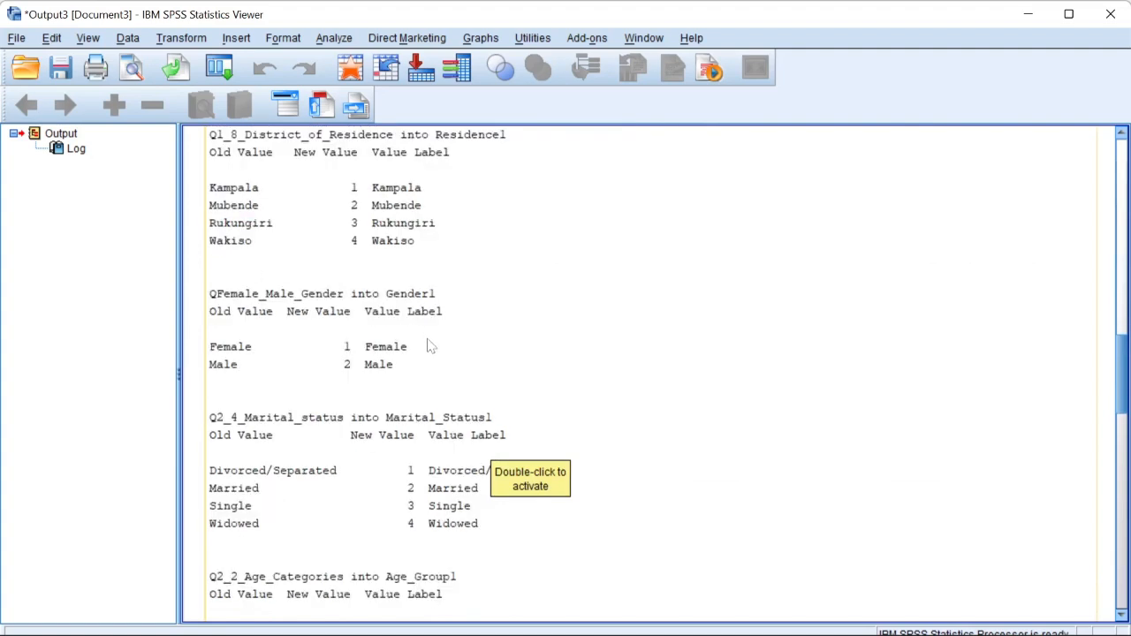
pyautogui.scroll(-2, 352, 371)
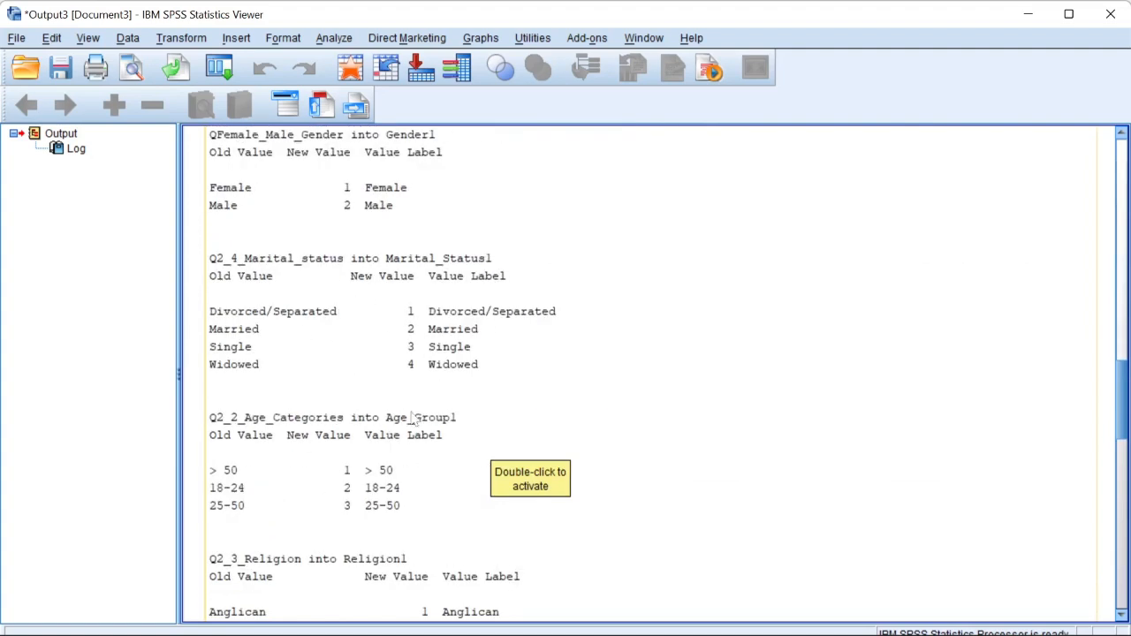
pyautogui.scroll(-2, 371, 344)
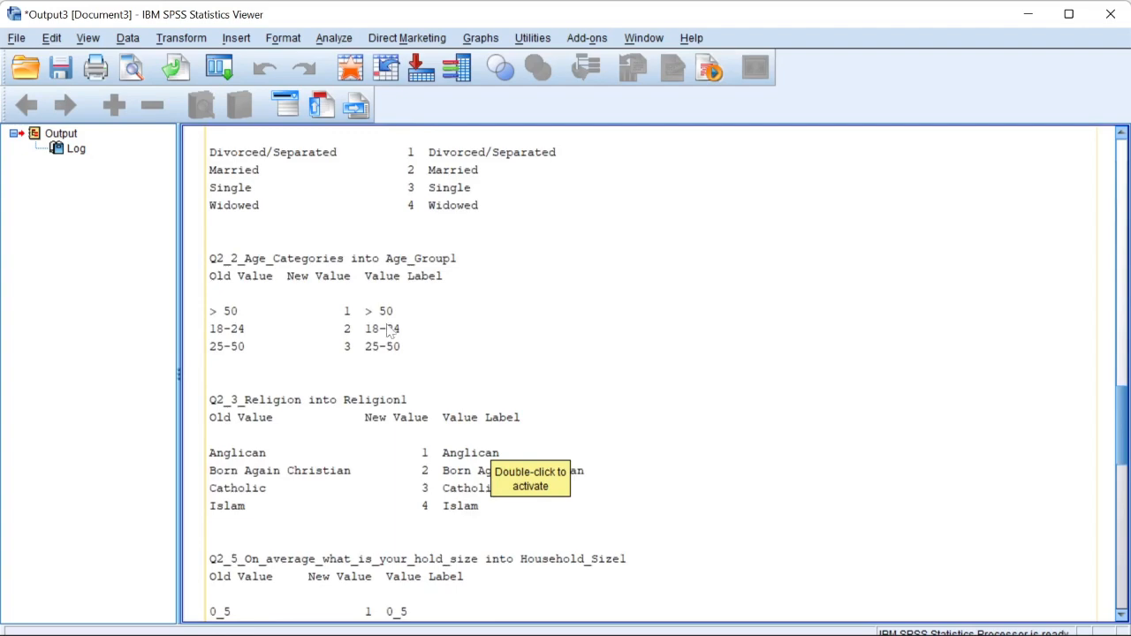
pyautogui.scroll(-12, 682, 409)
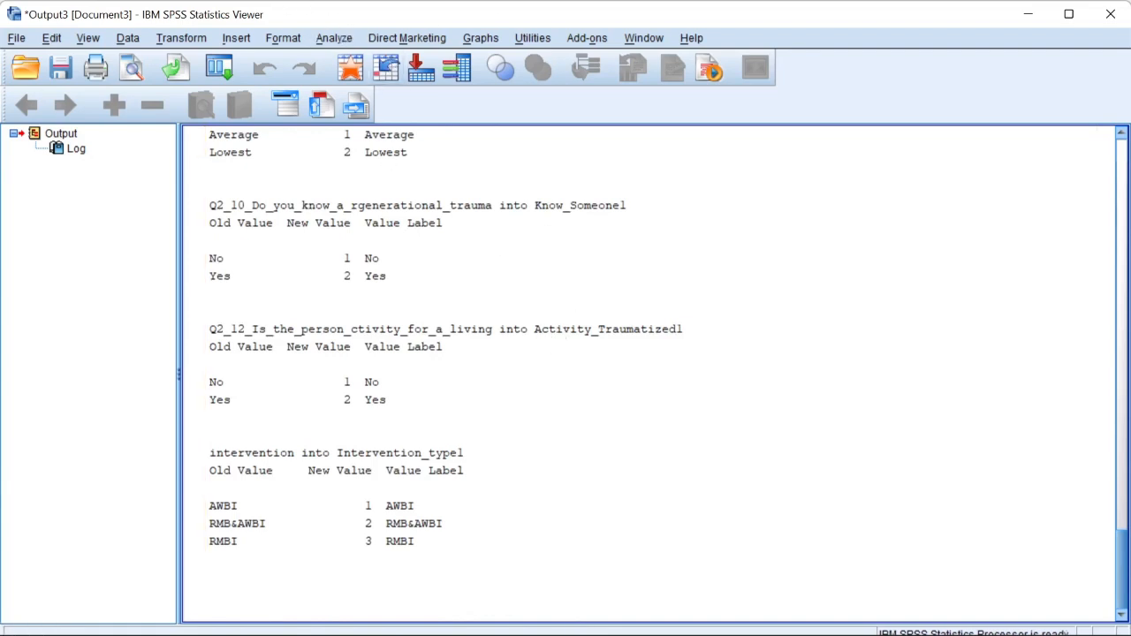
# Switch to the Untitled10 data editor and compare the earlier recoded variables with the new ones ending in 1 in the variable list.
pyautogui.moveTo(737, 616)
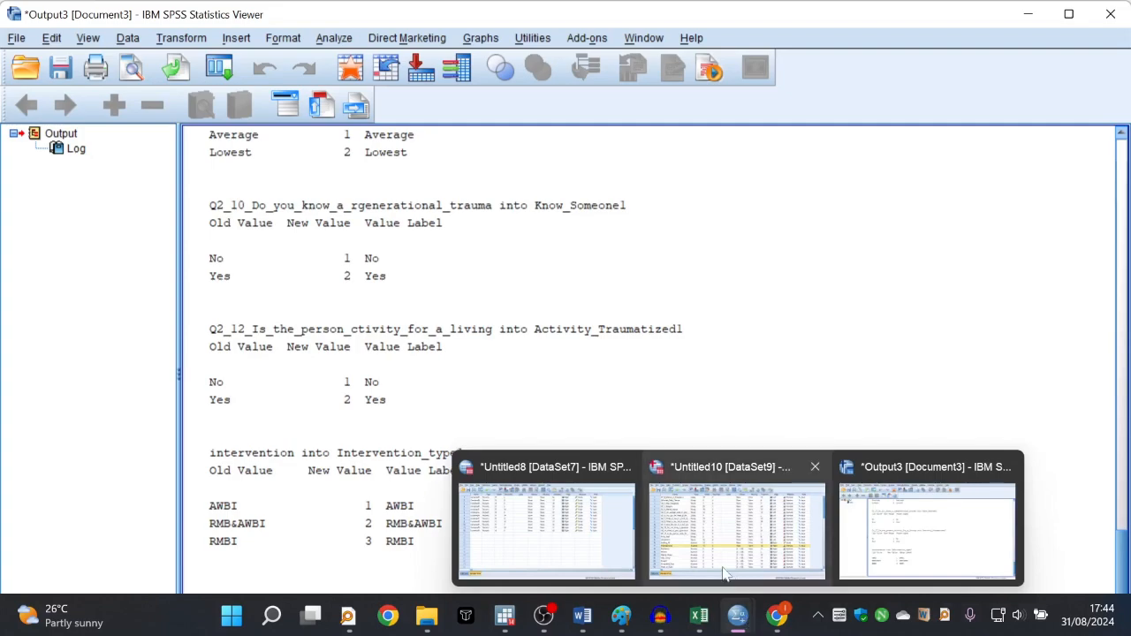
pyautogui.click(723, 575)
pyautogui.scroll(-8, 212, 499)
pyautogui.scroll(3, 218, 497)
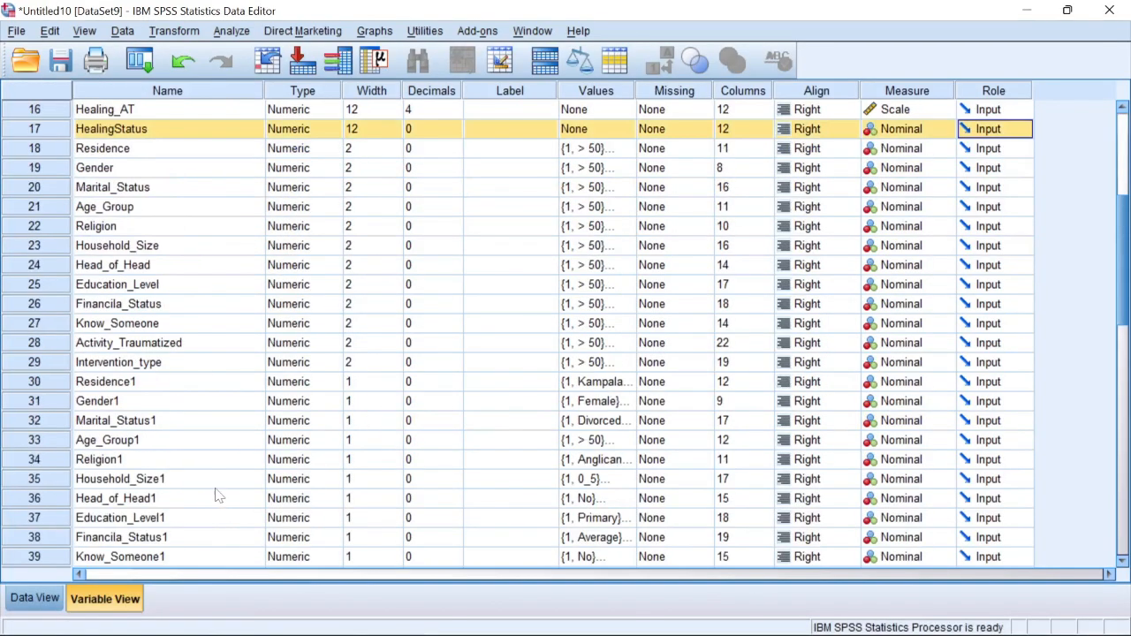
pyautogui.scroll(3, 222, 467)
pyautogui.scroll(-6, 222, 466)
pyautogui.scroll(4, 226, 467)
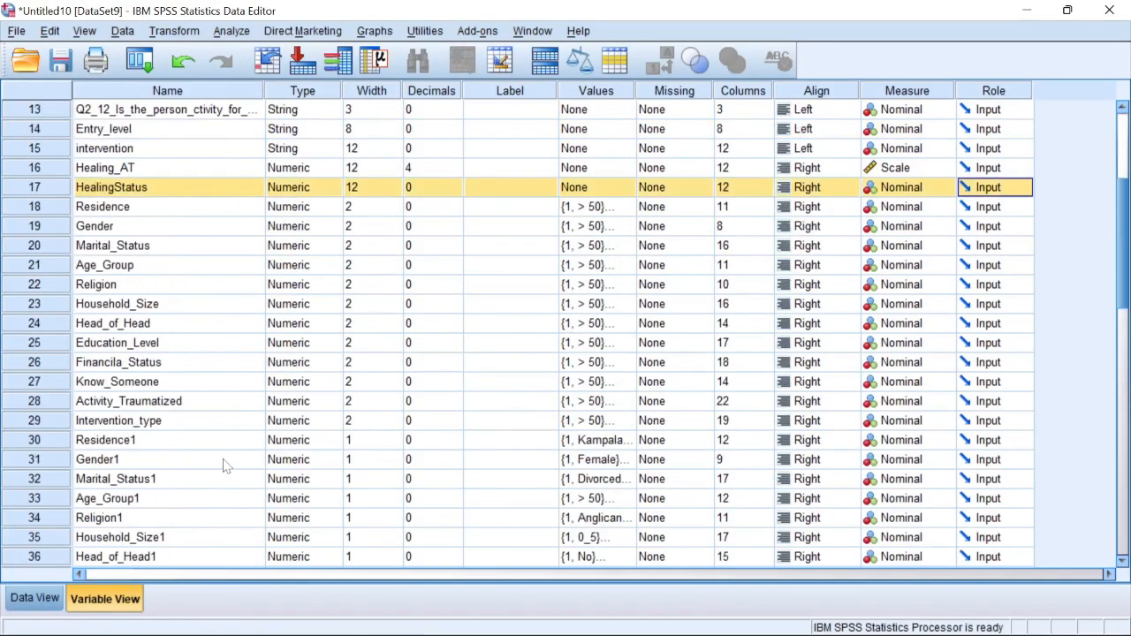
pyautogui.scroll(-3, 221, 469)
pyautogui.scroll(2, 197, 319)
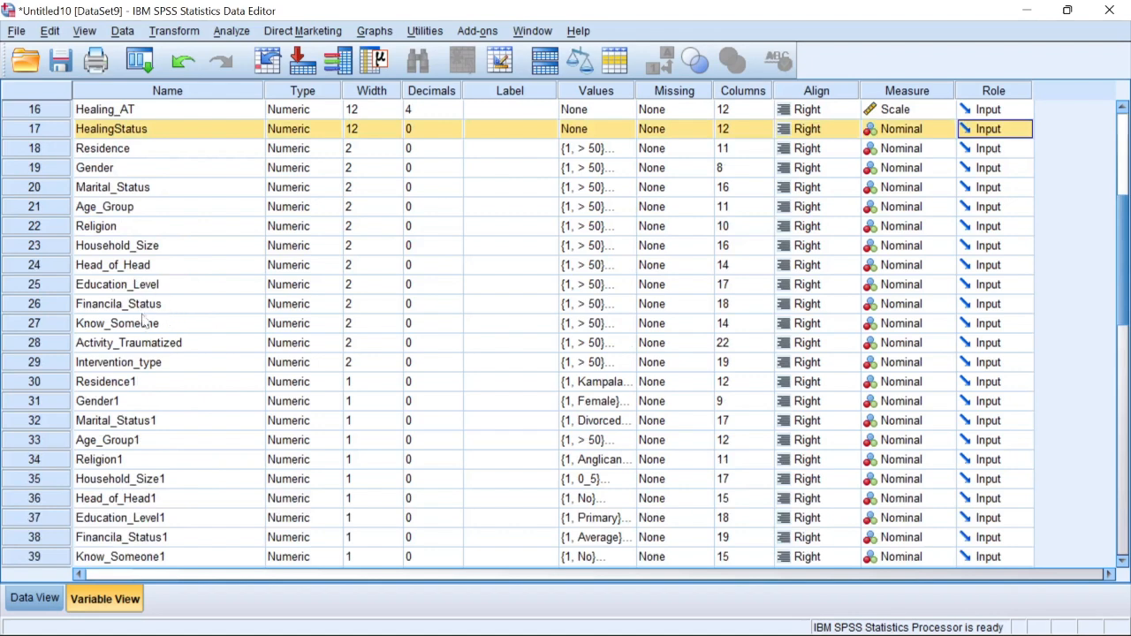
pyautogui.click(46, 383)
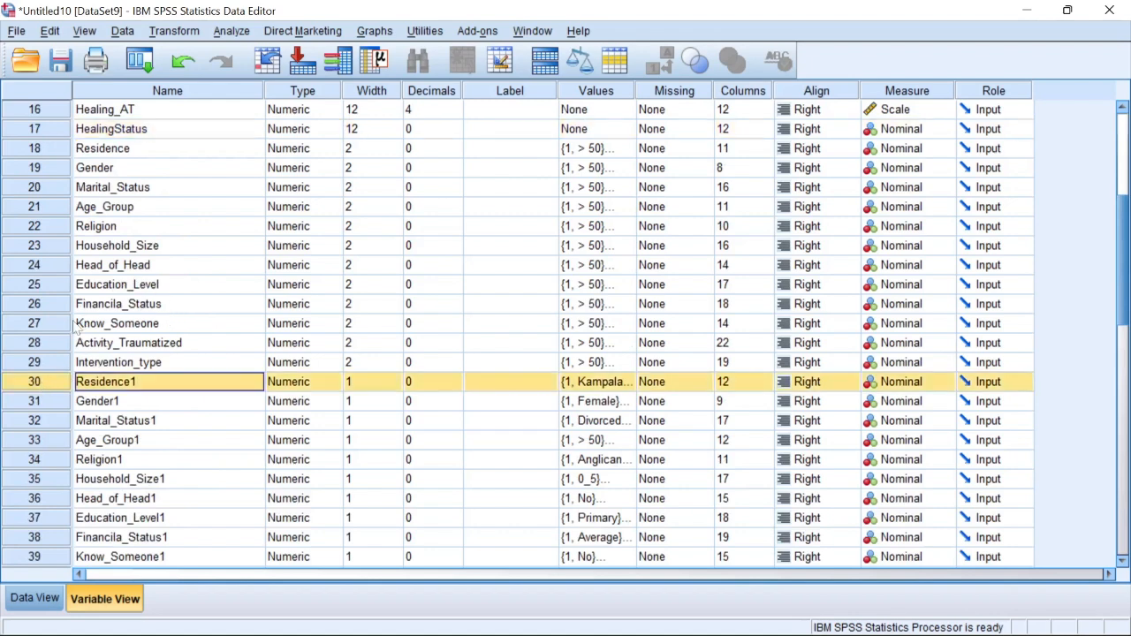
pyautogui.scroll(1, 97, 199)
pyautogui.click(210, 208)
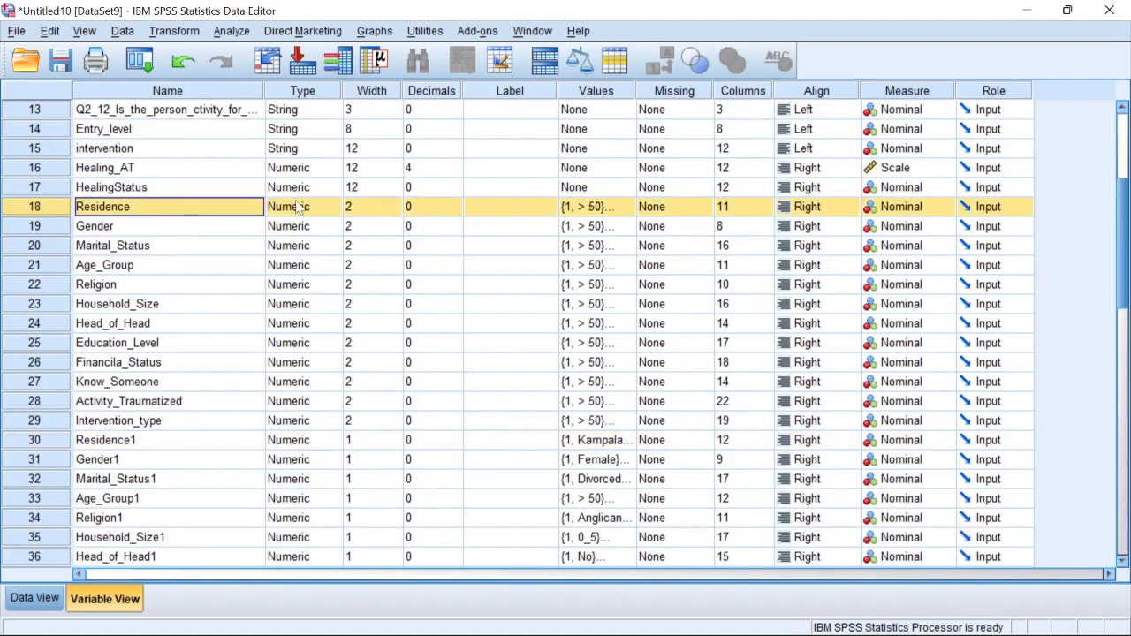
pyautogui.scroll(-1, 294, 397)
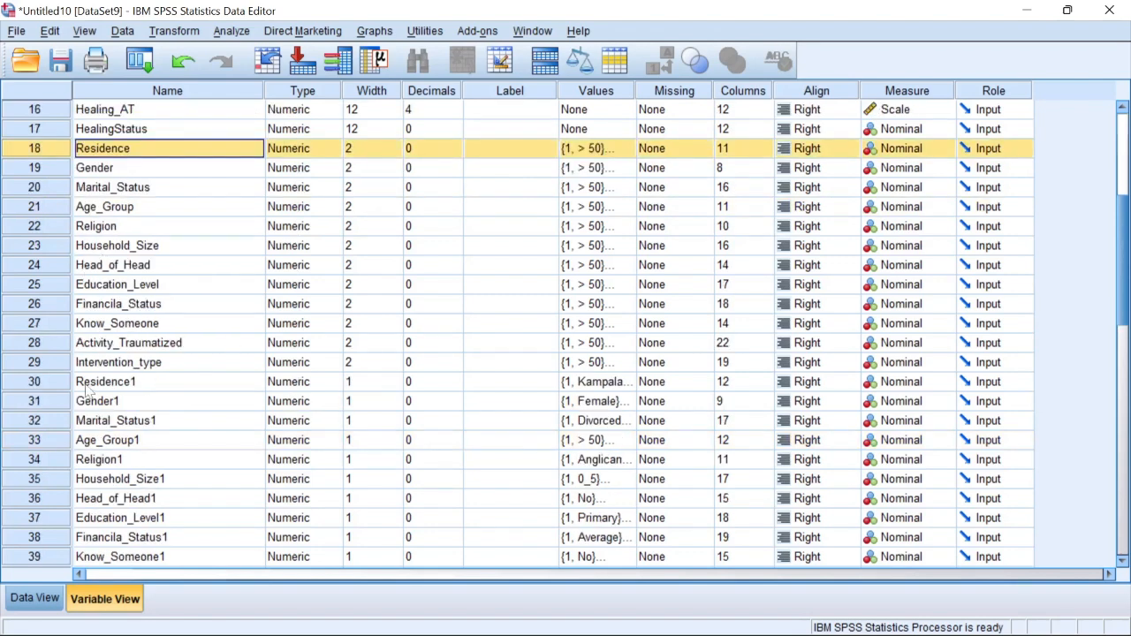
# Narrow the columns of the variable list so that every attribute from Name to Role fits in view.
pyautogui.click(39, 385)
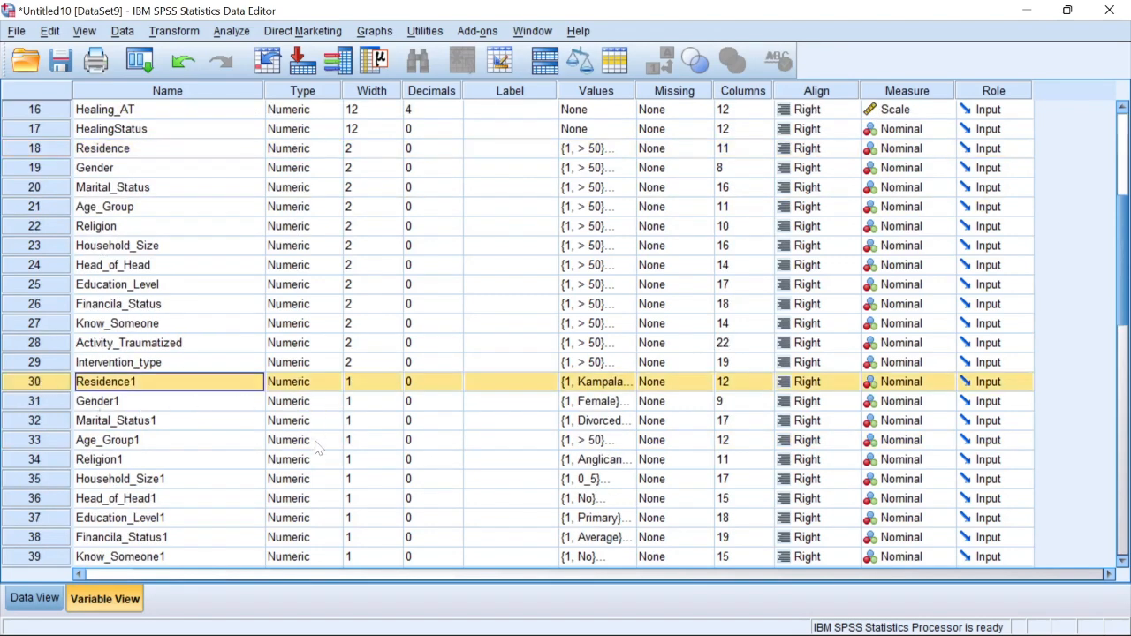
pyautogui.scroll(-2, 323, 519)
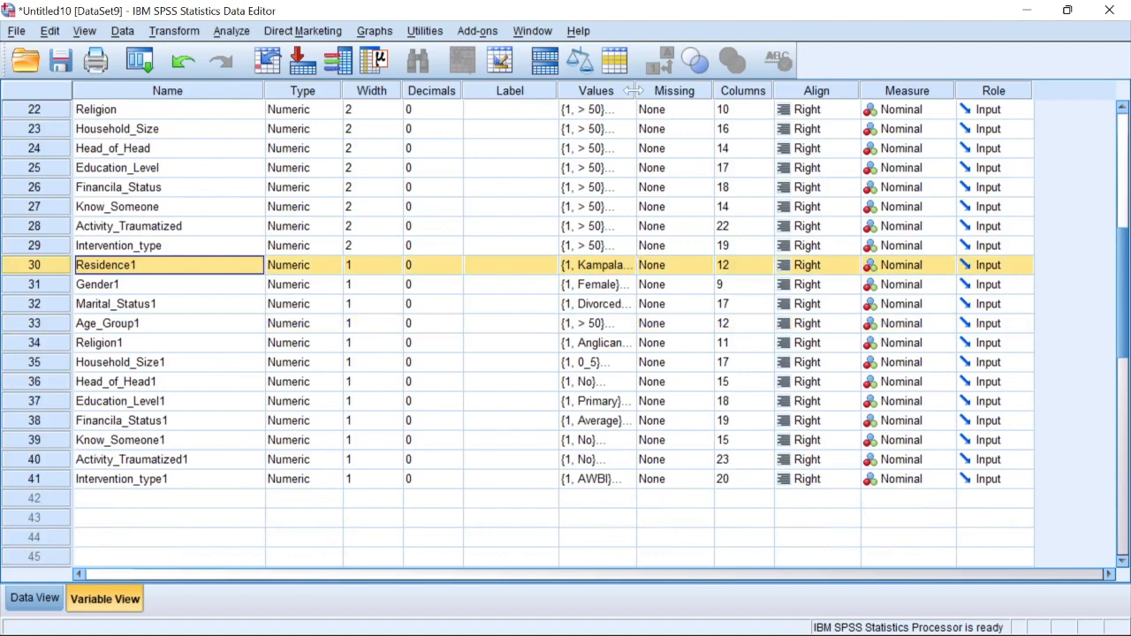
pyautogui.moveTo(559, 92); pyautogui.dragTo(468, 92)
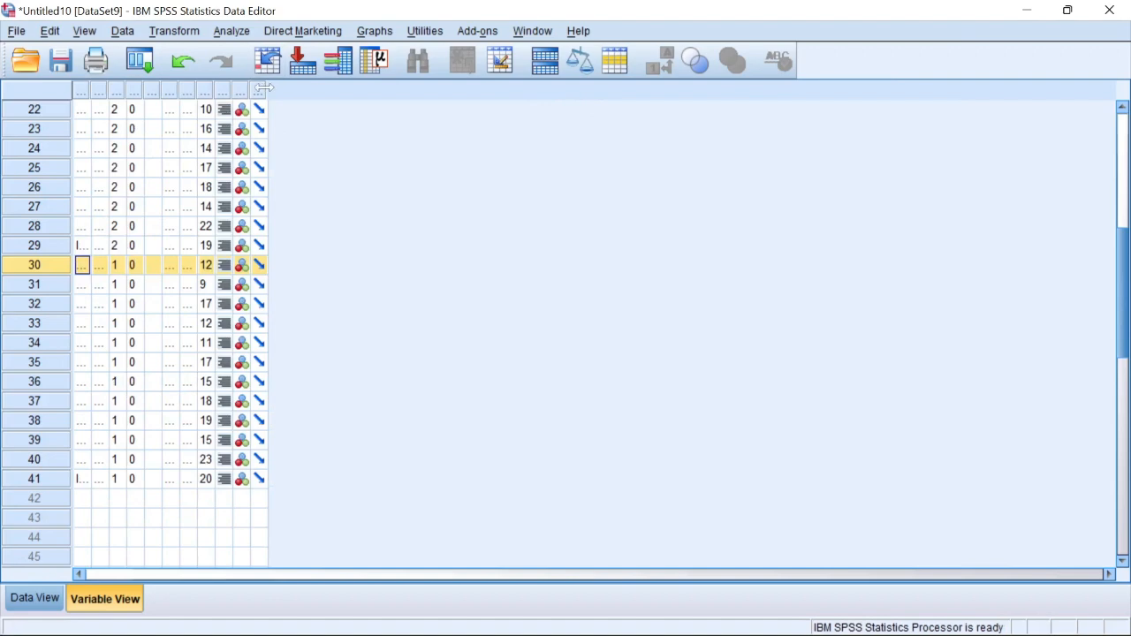
pyautogui.moveTo(267, 92); pyautogui.dragTo(340, 92)
pyautogui.moveTo(495, 131); pyautogui.dragTo(622, 124)
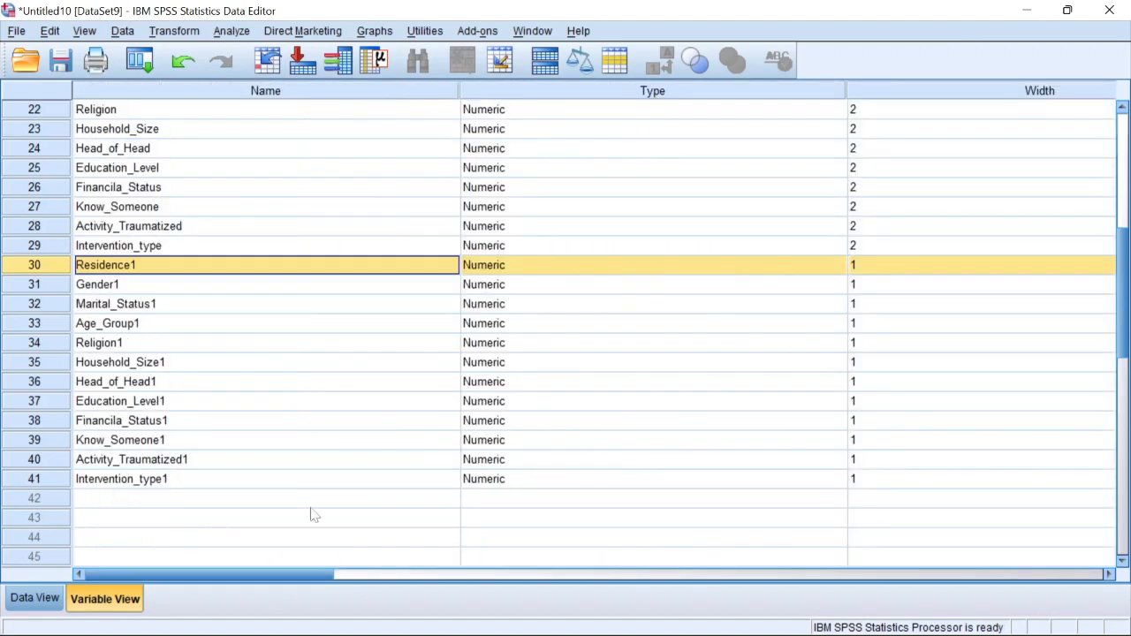
pyautogui.moveTo(459, 92); pyautogui.dragTo(345, 92)
pyautogui.click(407, 92)
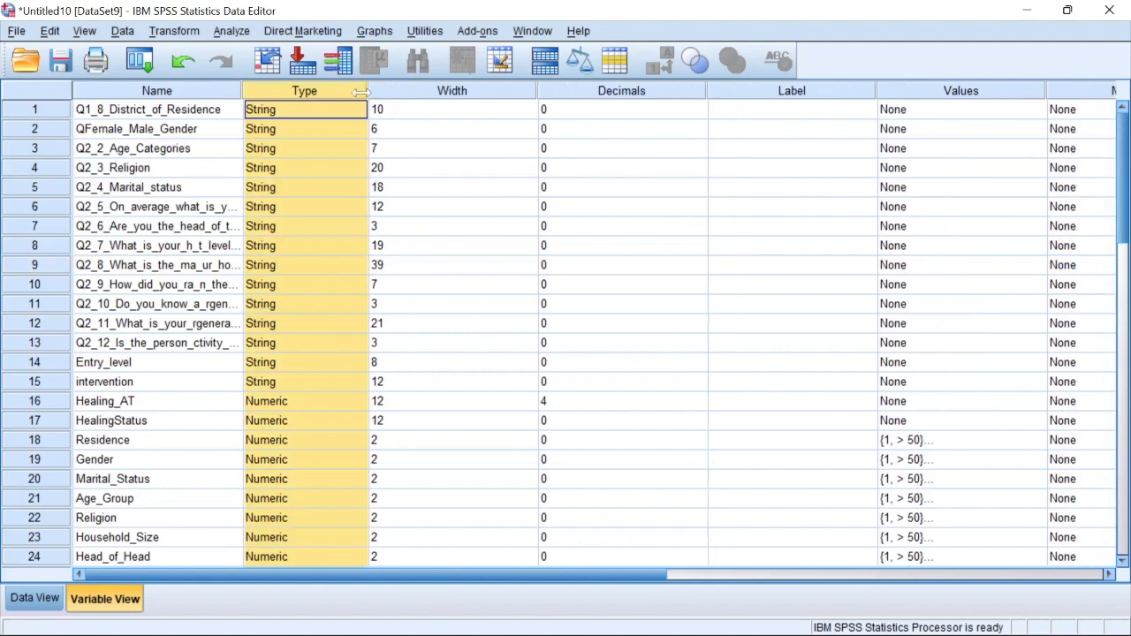
pyautogui.click(677, 115)
pyautogui.click(60, 147)
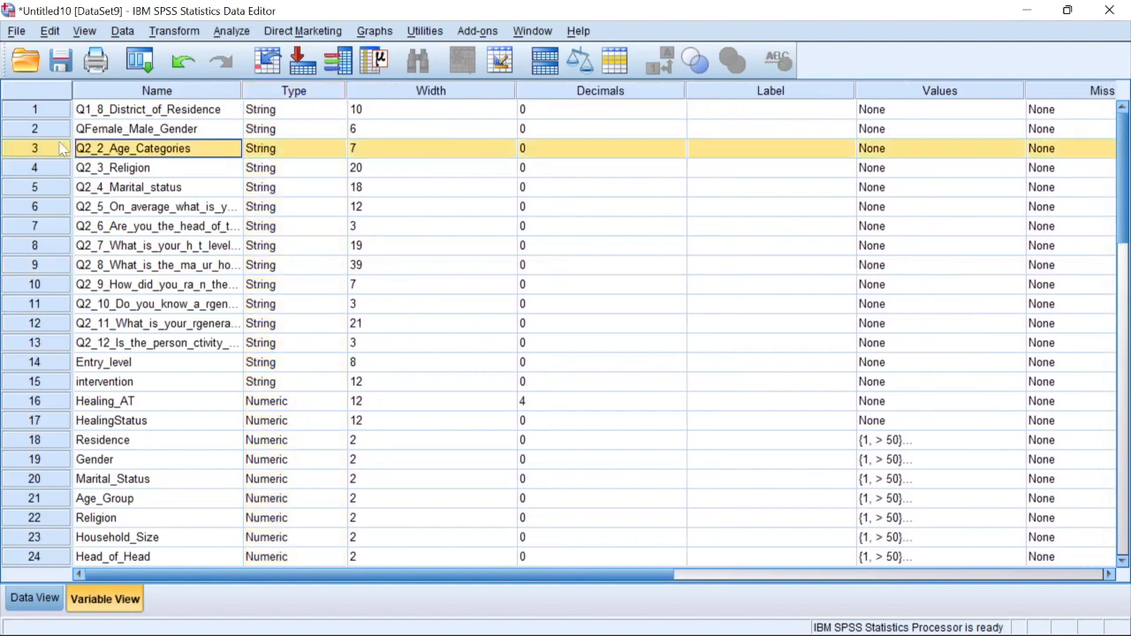
pyautogui.moveTo(685, 92); pyautogui.dragTo(602, 92)
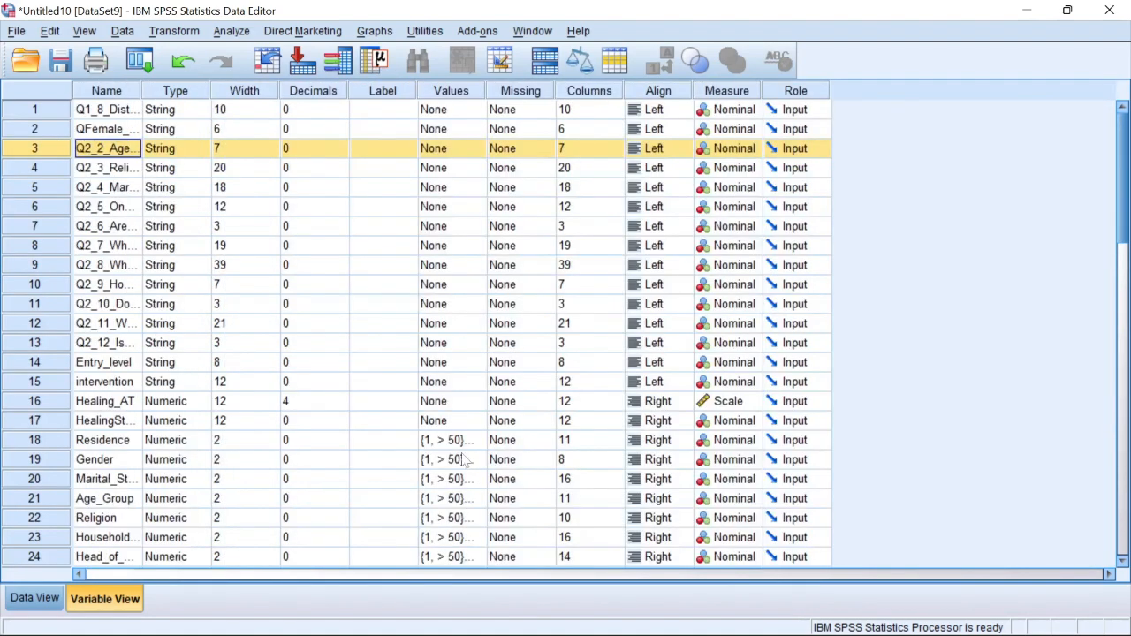
# Review the full value label list of the earlier recoded Residence variable, then close it without changes.
pyautogui.click(455, 440)
pyautogui.click(476, 440)
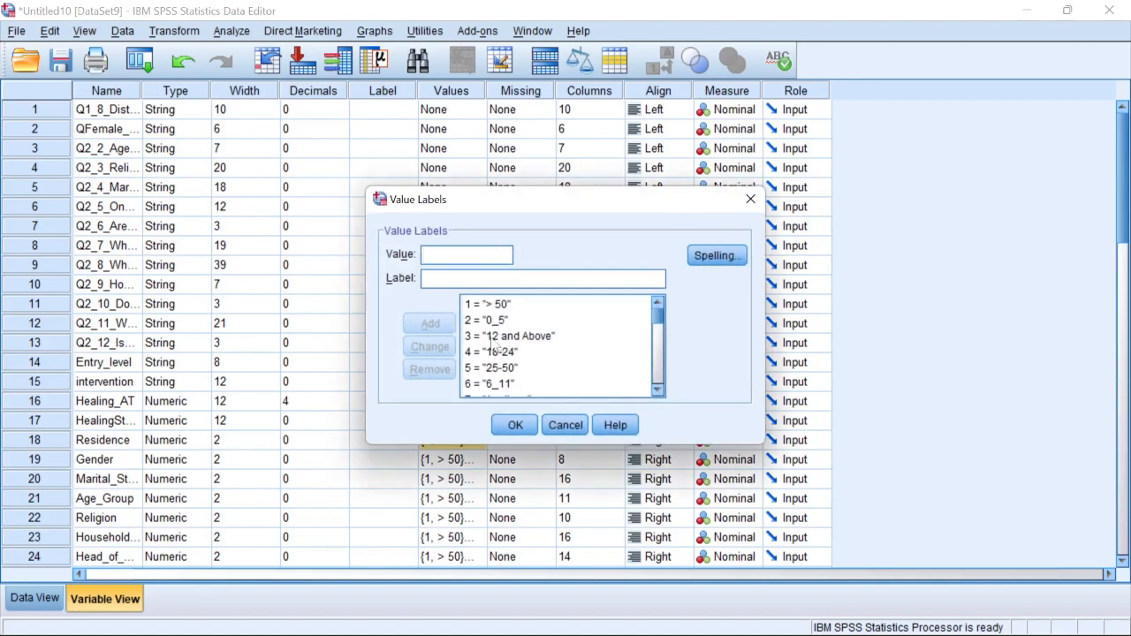
pyautogui.scroll(-3, 544, 378)
pyautogui.scroll(-1, 543, 378)
pyautogui.scroll(4, 543, 371)
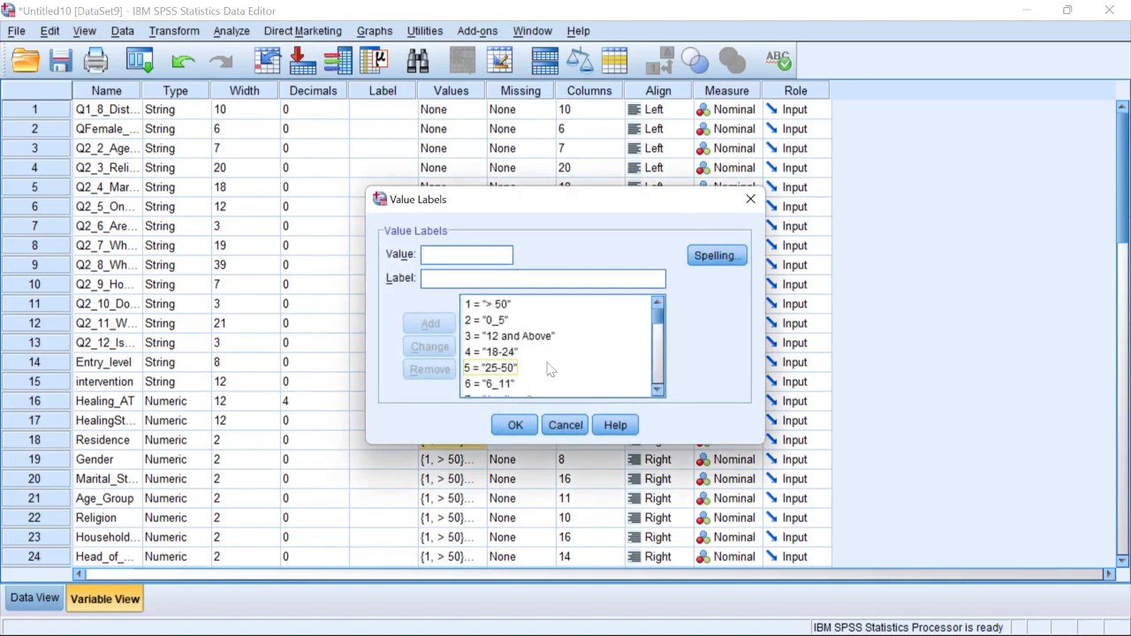
pyautogui.scroll(-6, 526, 355)
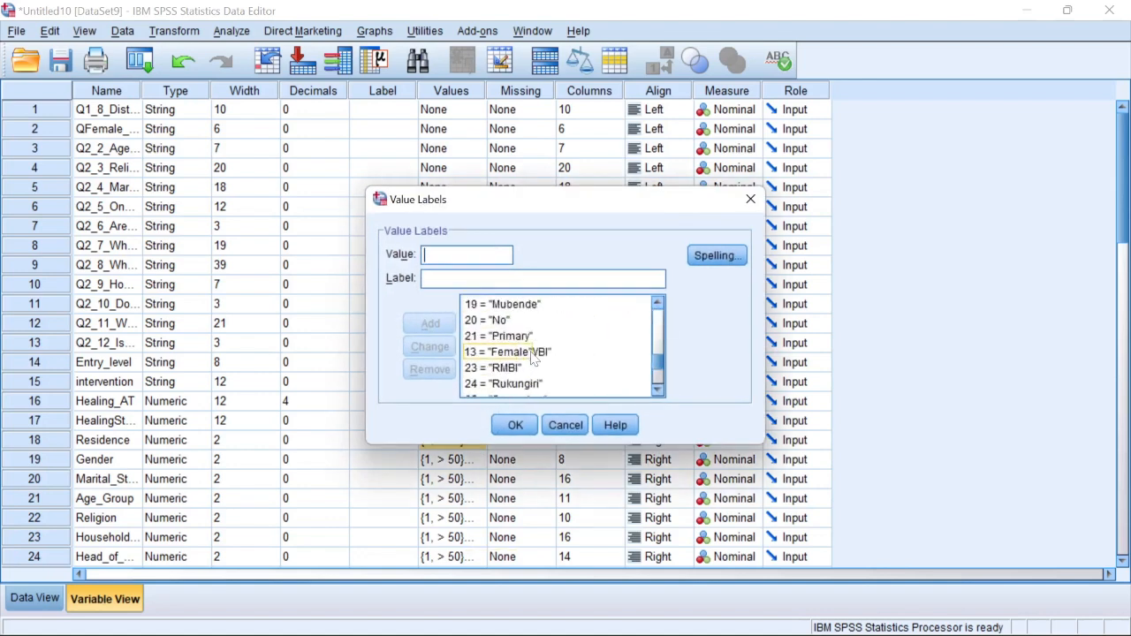
pyautogui.click(750, 199)
# Check the value labels assigned to the new Financila_Status1 variable.
pyautogui.scroll(-8, 575, 315)
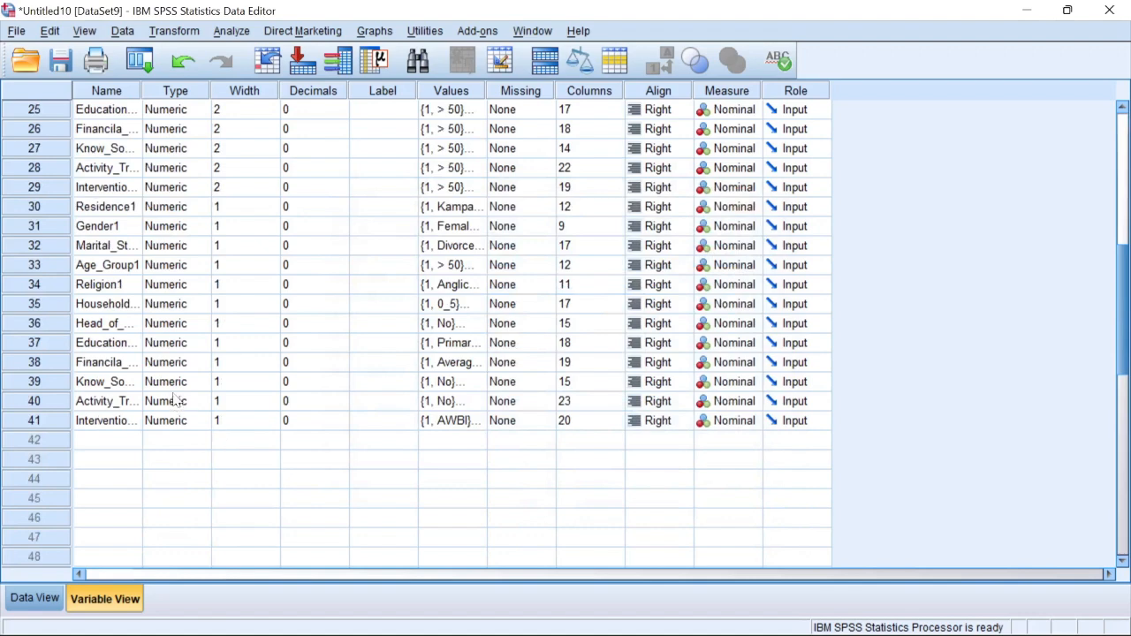
pyautogui.click(473, 367)
pyautogui.click(475, 364)
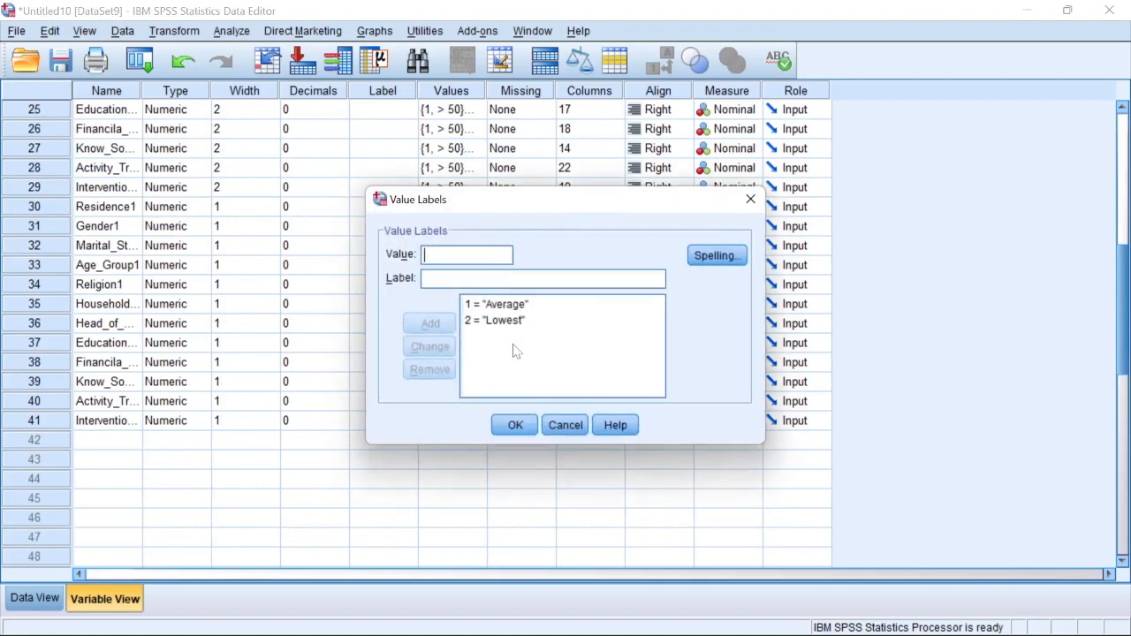
pyautogui.click(515, 425)
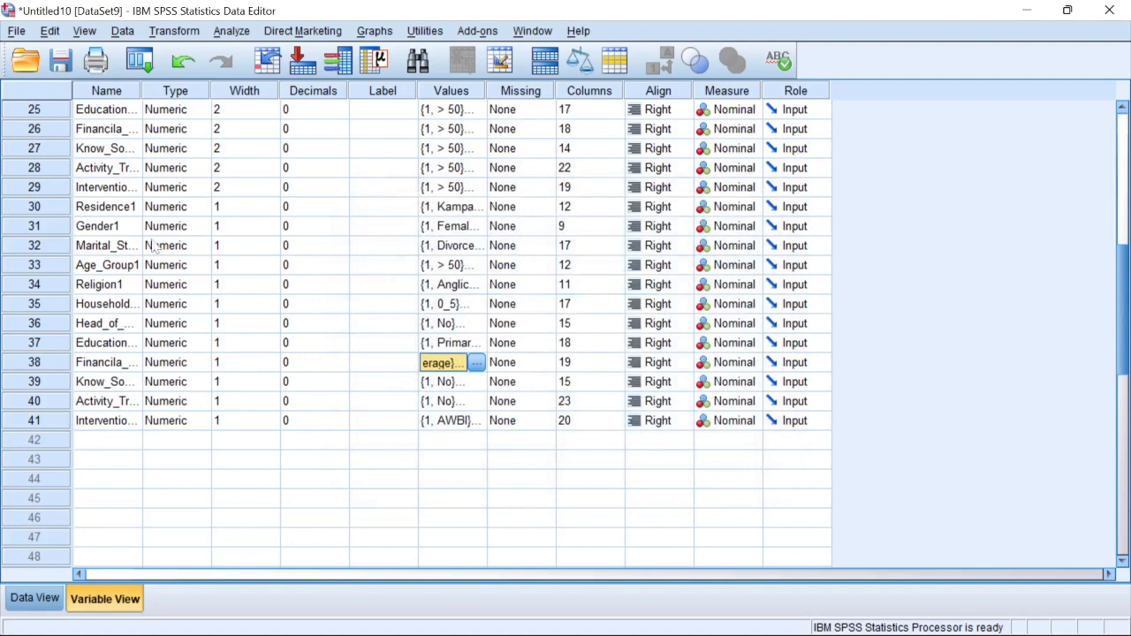
# Widen the Name column to show full variable names and check the value labels of Education_Level1.
pyautogui.moveTo(141, 92); pyautogui.dragTo(234, 112)
pyautogui.click(134, 327)
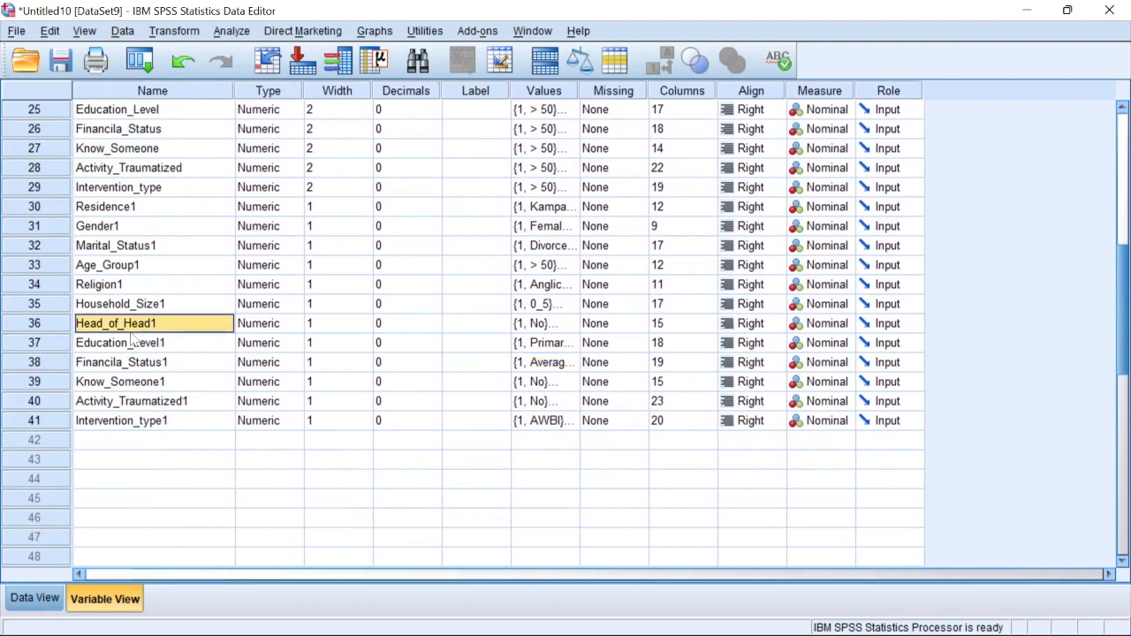
pyautogui.click(137, 344)
pyautogui.click(559, 347)
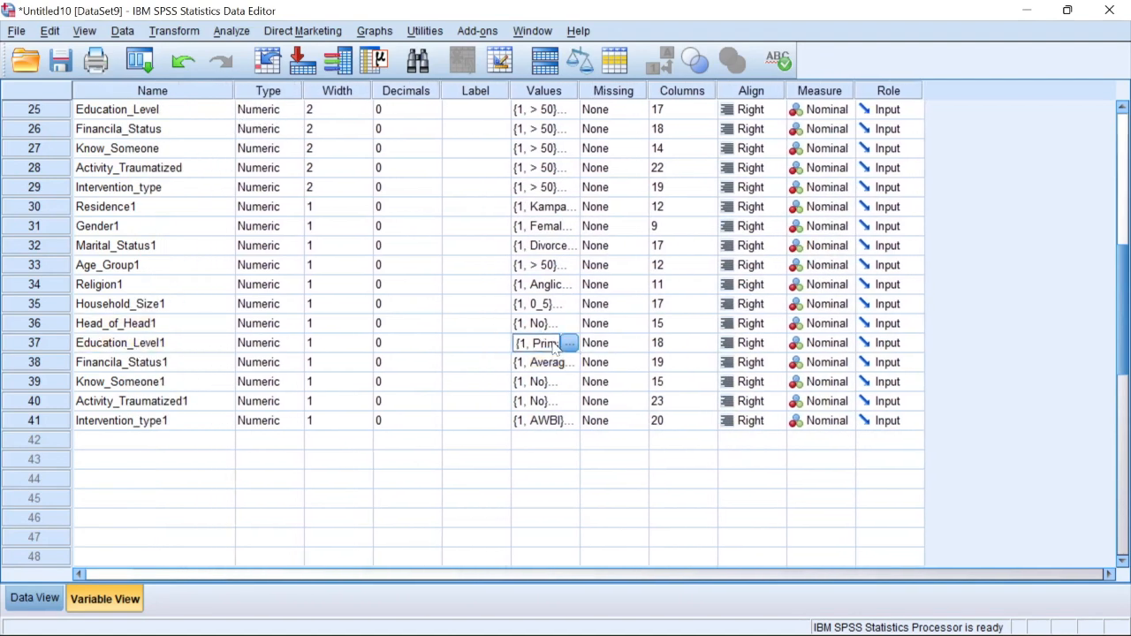
pyautogui.click(572, 342)
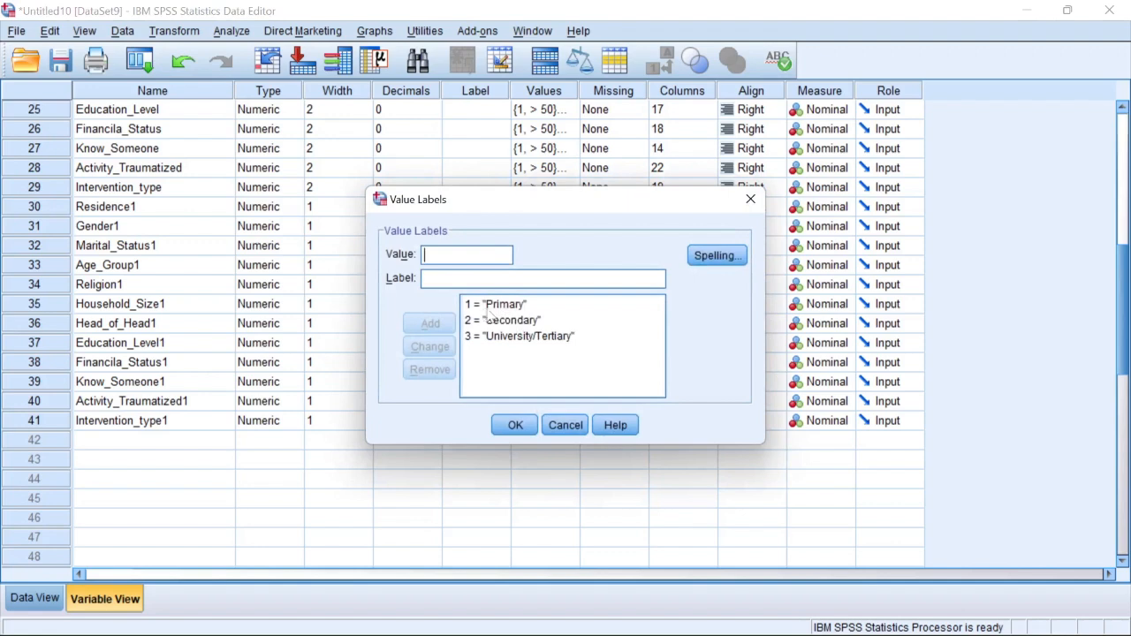
pyautogui.click(511, 321)
pyautogui.click(750, 199)
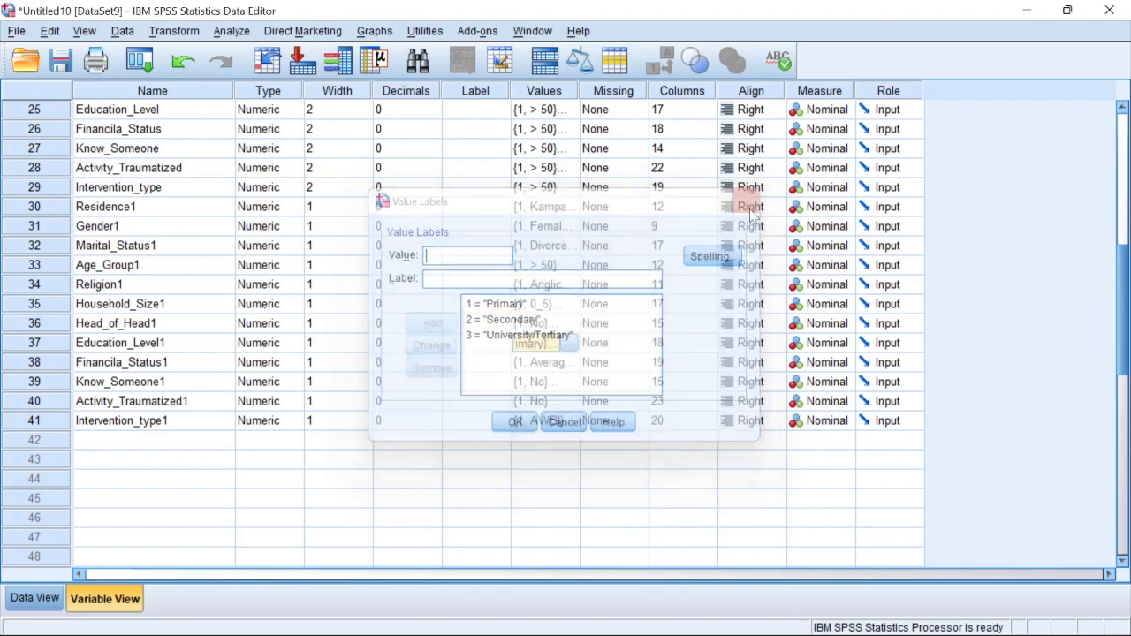
# Check the value labels of Gender1 and compare its coding with the earlier recoded variables.
pyautogui.click(545, 226)
pyautogui.click(570, 225)
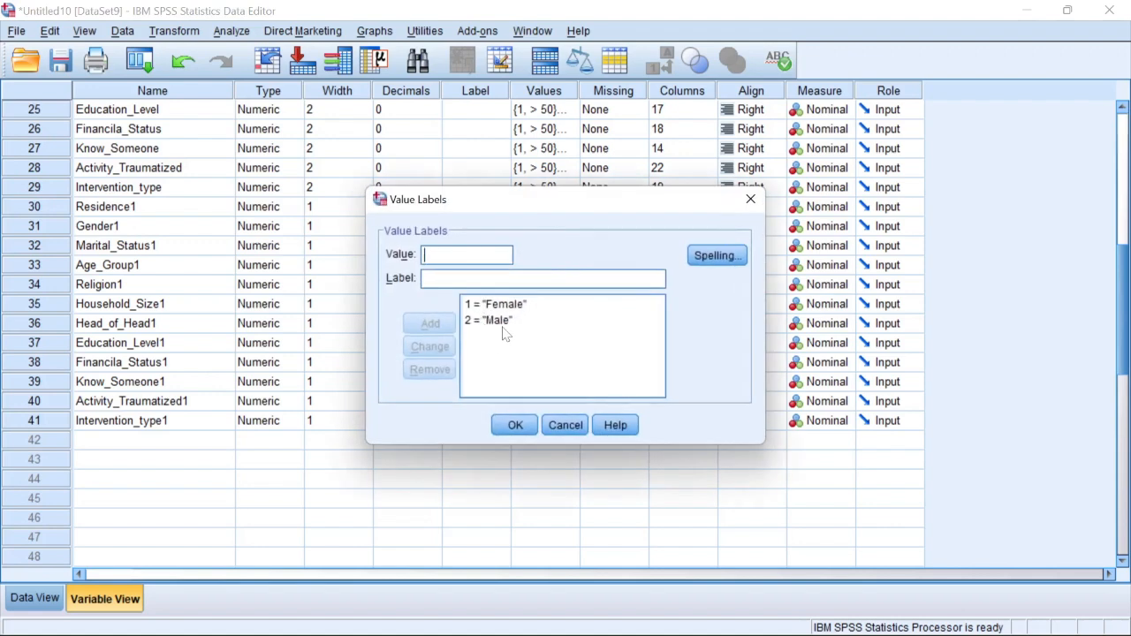
pyautogui.click(751, 201)
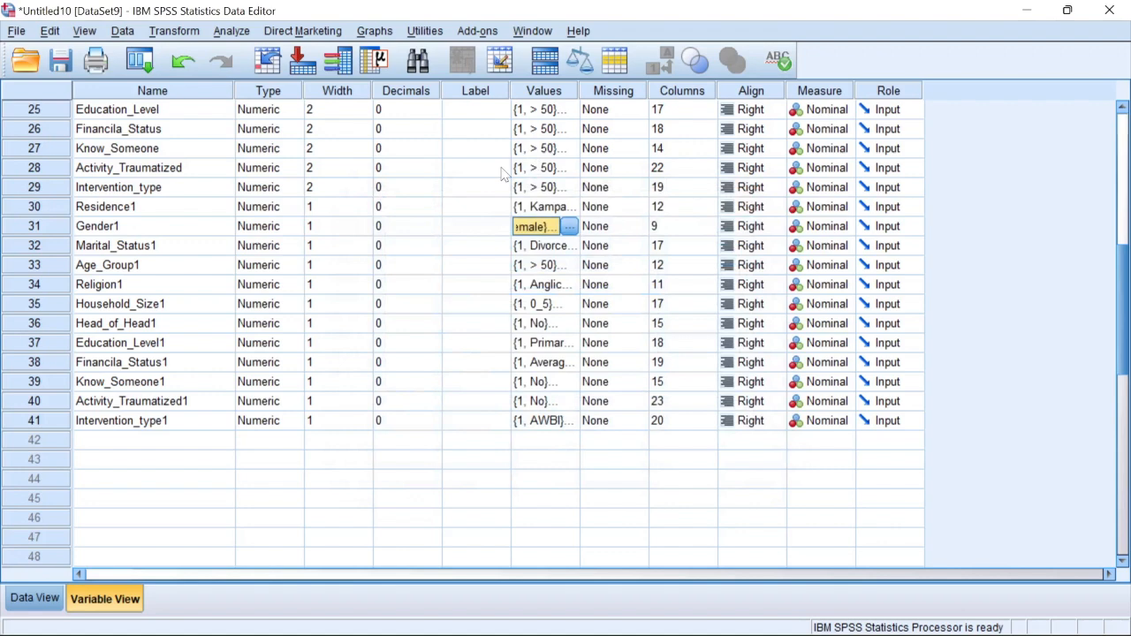
pyautogui.click(561, 148)
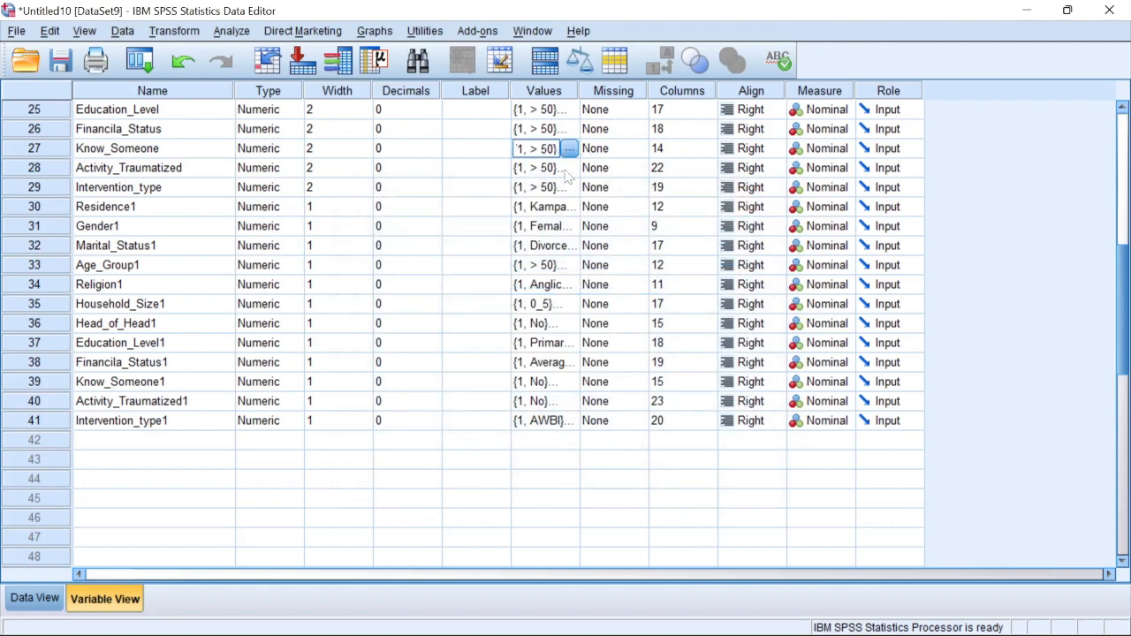
pyautogui.click(193, 249)
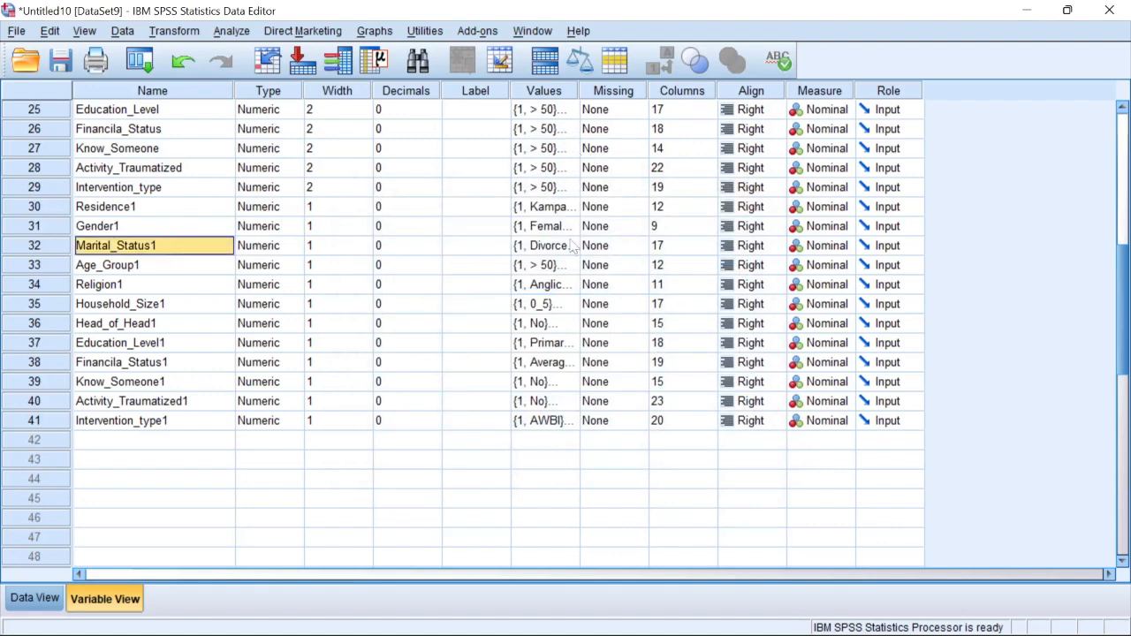
pyautogui.click(559, 227)
pyautogui.click(571, 226)
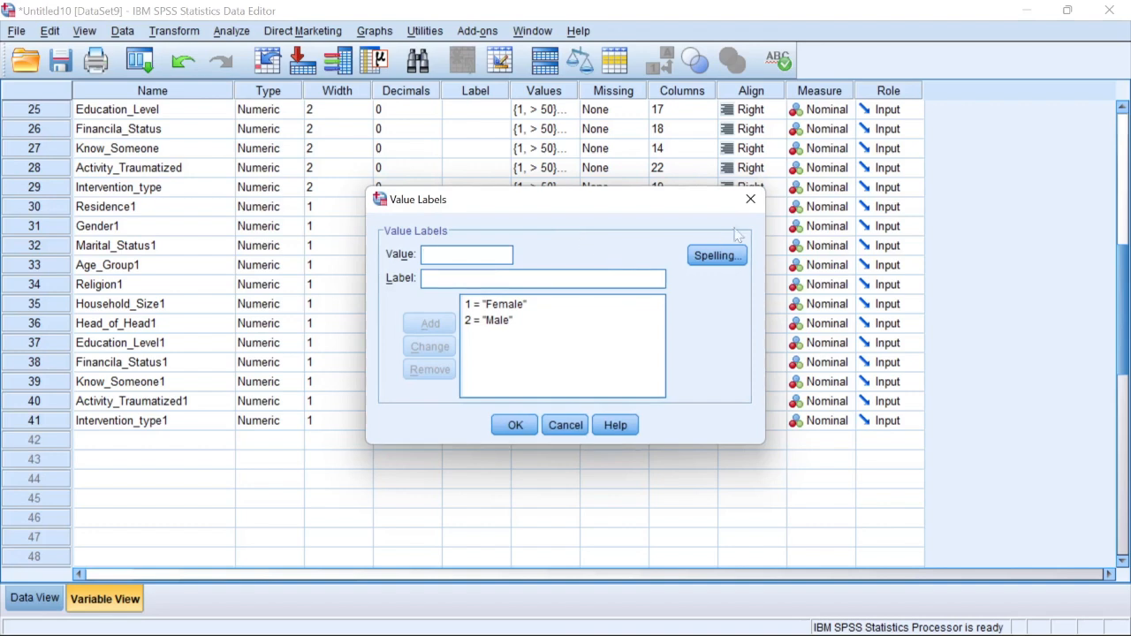
pyautogui.click(750, 199)
# Check the value labels assigned to the Marital_Status1 variable.
pyautogui.click(556, 246)
pyautogui.click(571, 246)
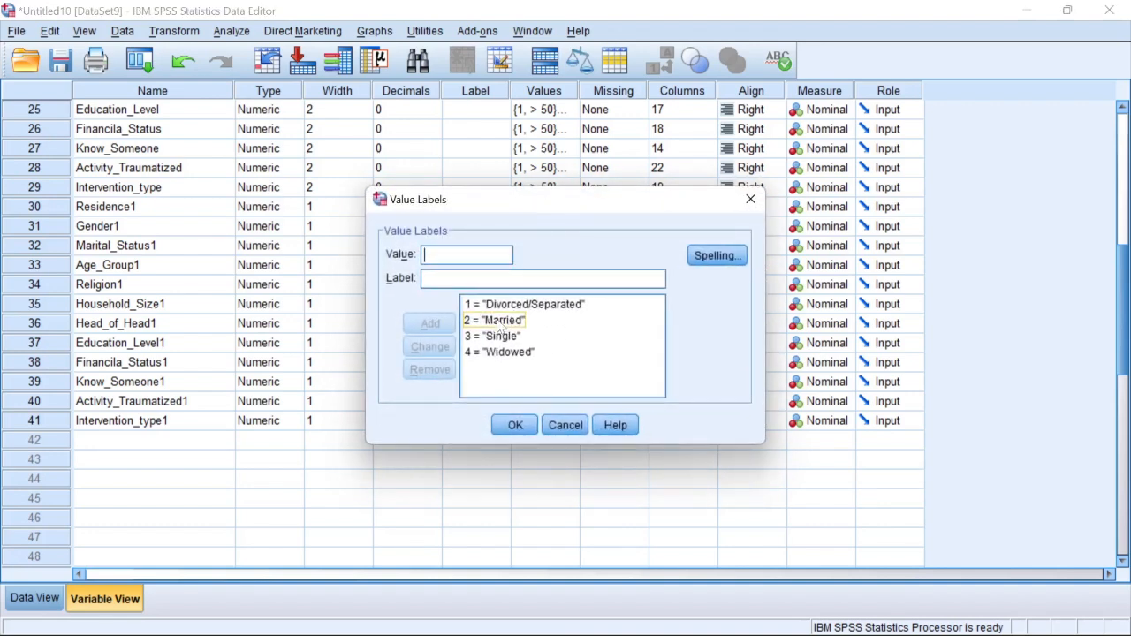
pyautogui.click(514, 425)
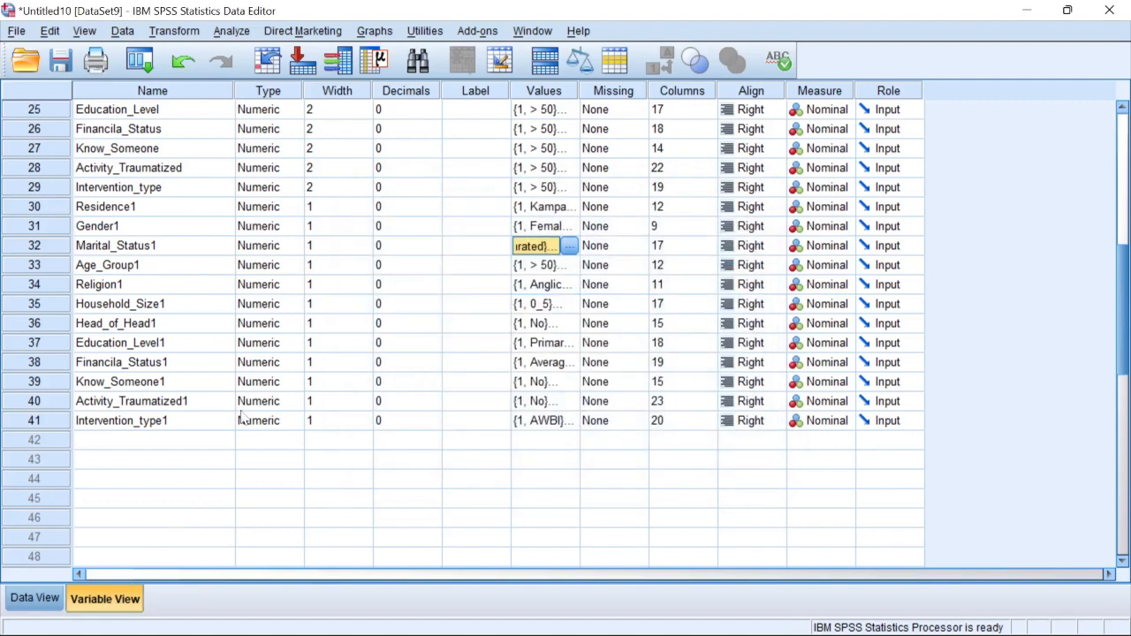
# Start a binary logistic regression and move its setup dialog to the middle of the variable list.
pyautogui.click(231, 31)
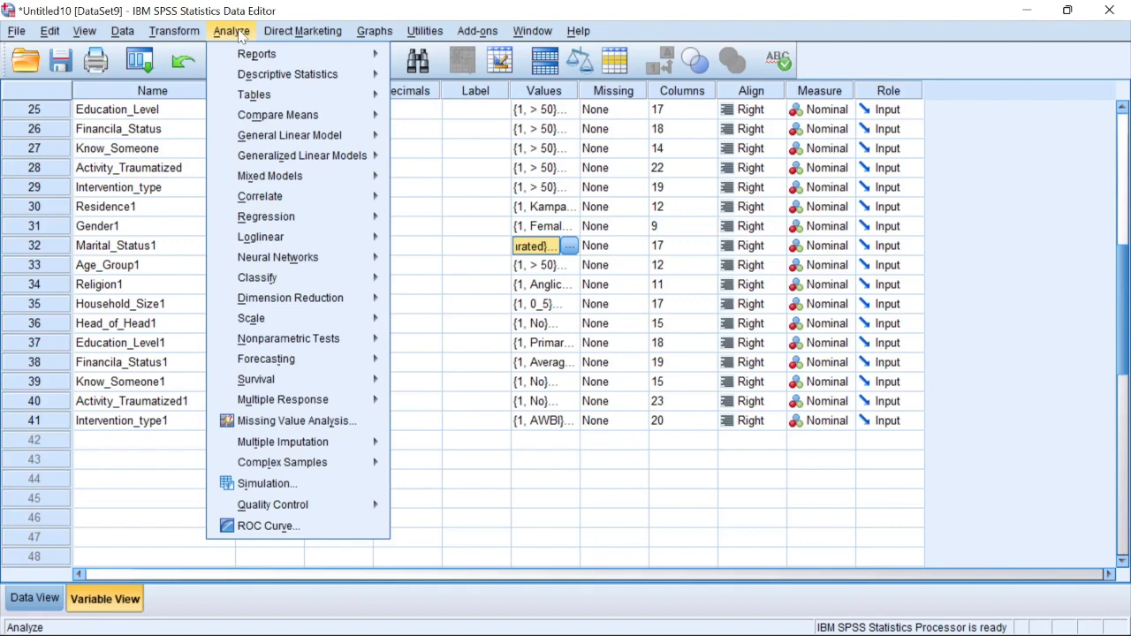
pyautogui.moveTo(296, 220)
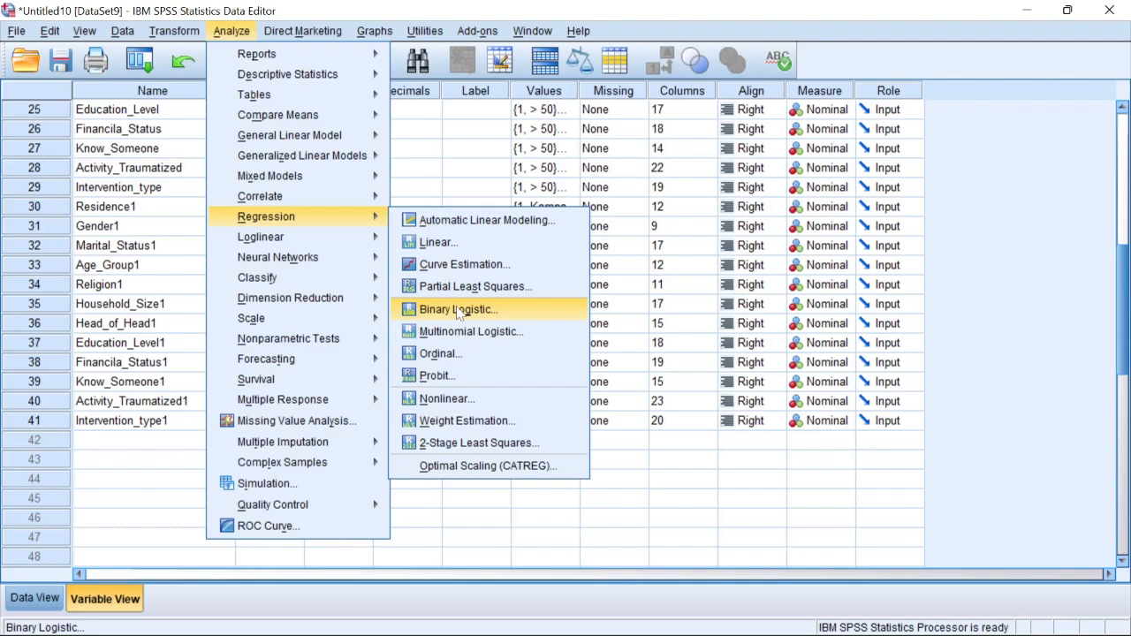
pyautogui.click(459, 311)
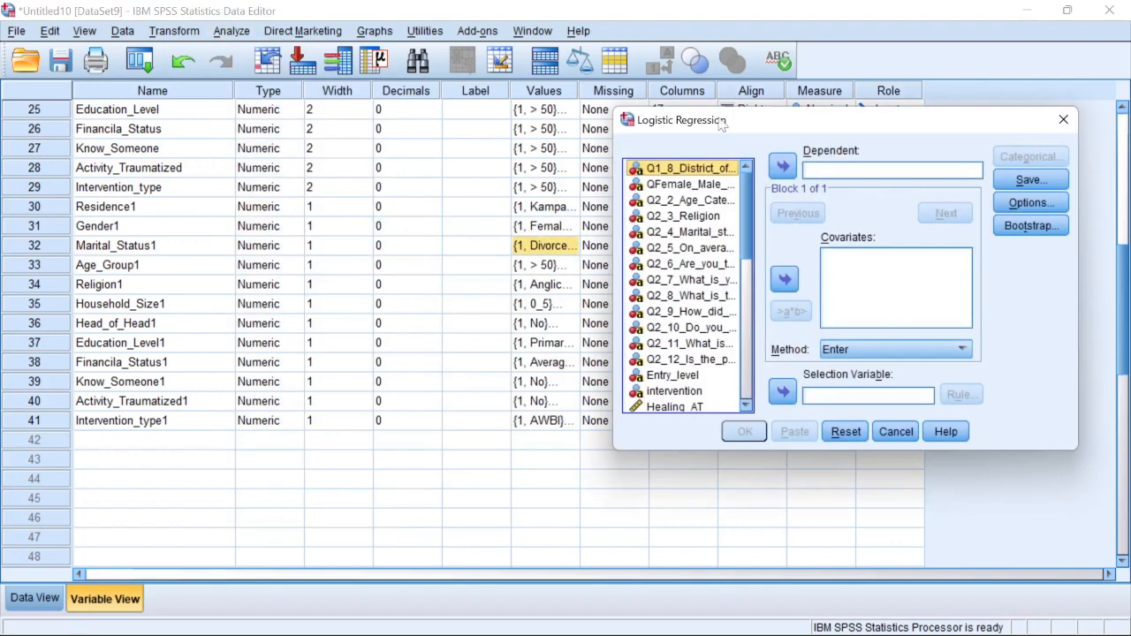
pyautogui.moveTo(720, 120); pyautogui.dragTo(476, 79)
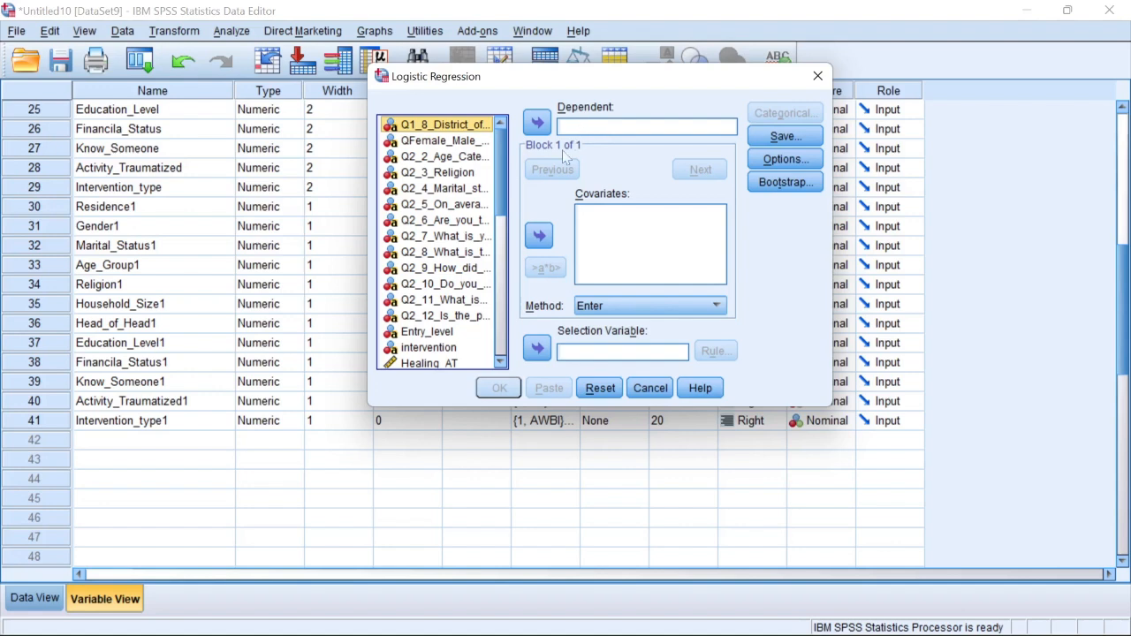
# Check the Healing Status column on the Model sheet in Excel, and set HealingStatus as the regression's dependent variable in SPSS.
pyautogui.scroll(-3, 506, 229)
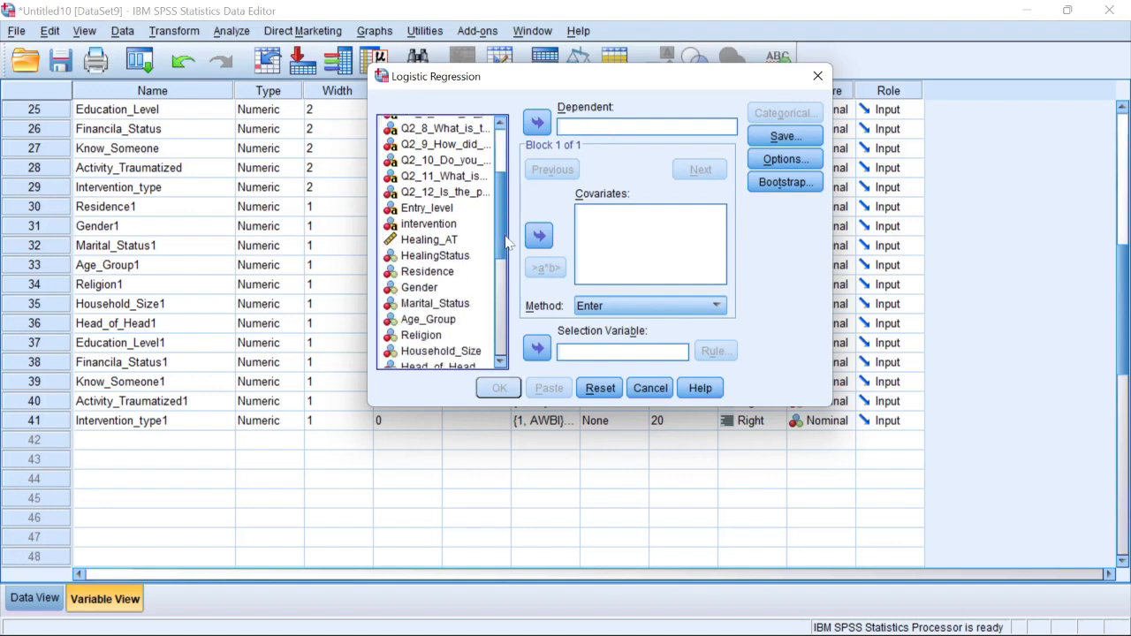
pyautogui.moveTo(506, 243); pyautogui.dragTo(514, 331)
pyautogui.scroll(8, 446, 344)
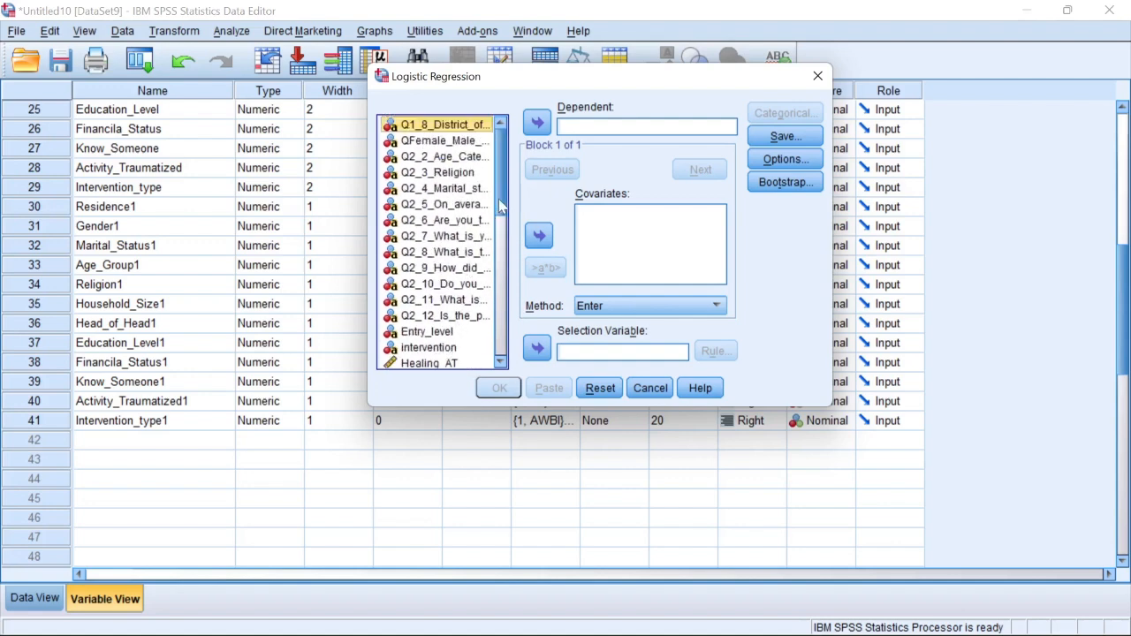
pyautogui.scroll(-2, 444, 344)
pyautogui.click(424, 325)
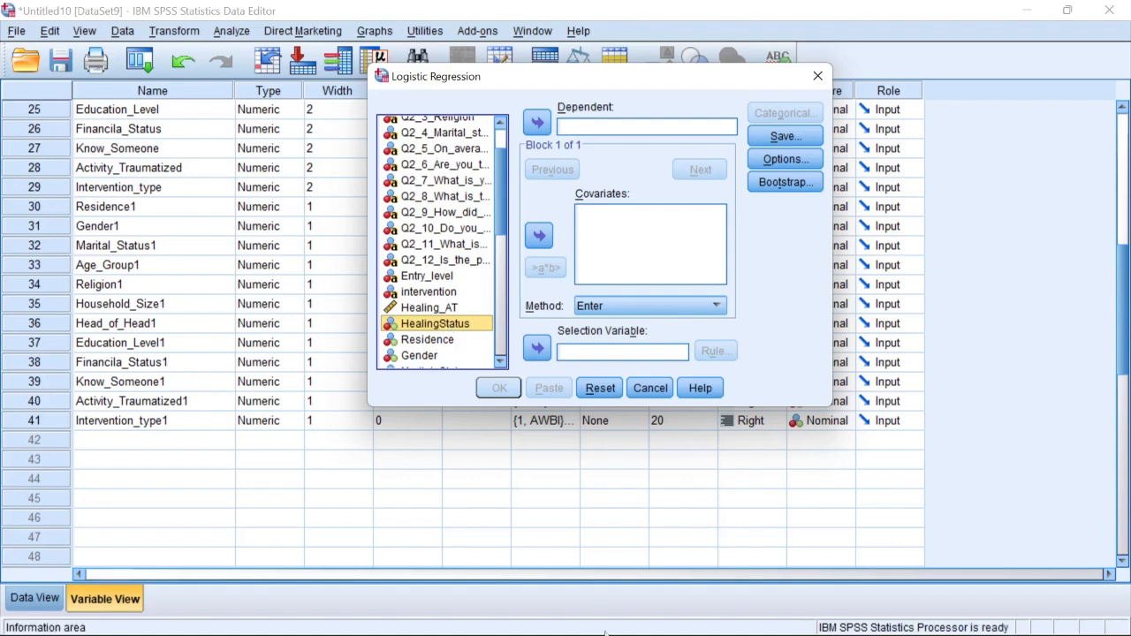
pyautogui.click(699, 622)
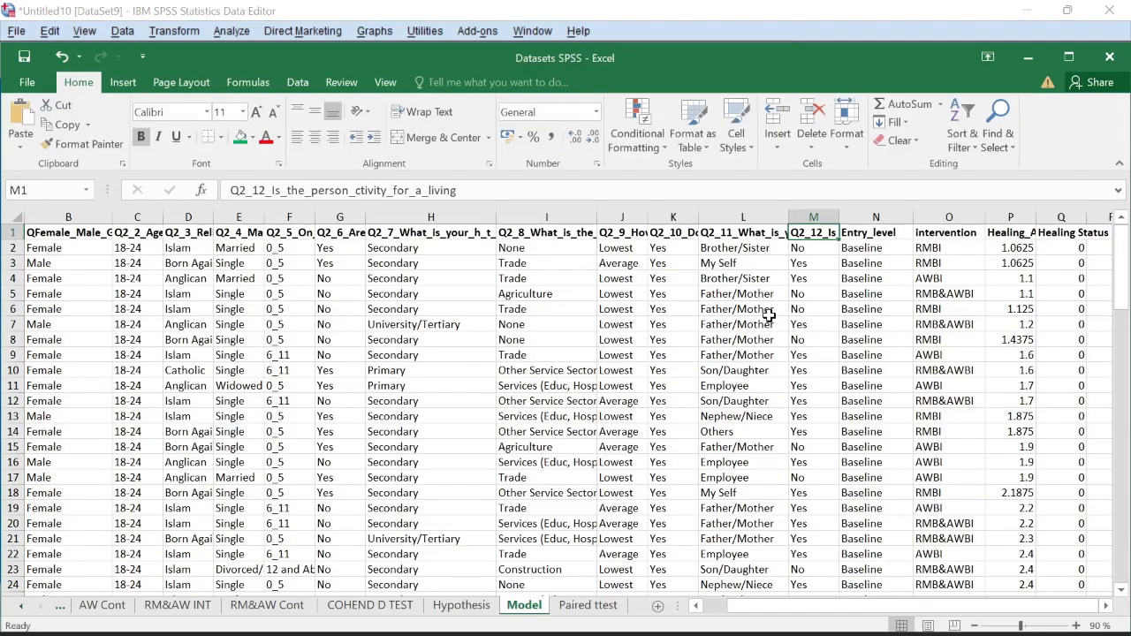
pyautogui.click(1074, 233)
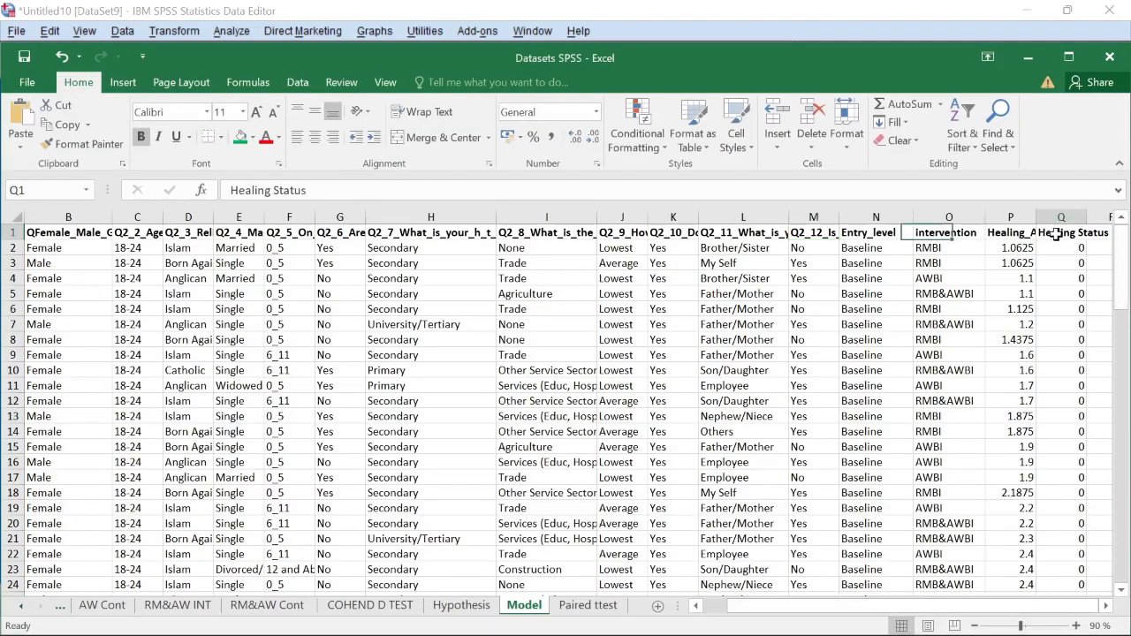
pyautogui.click(1028, 57)
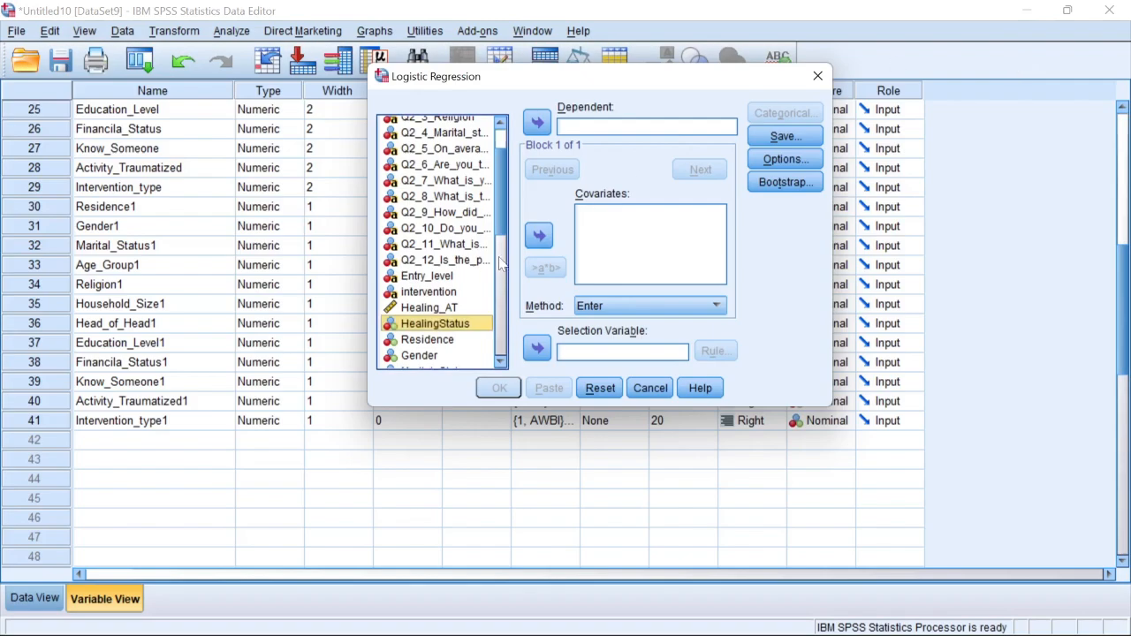
pyautogui.click(537, 122)
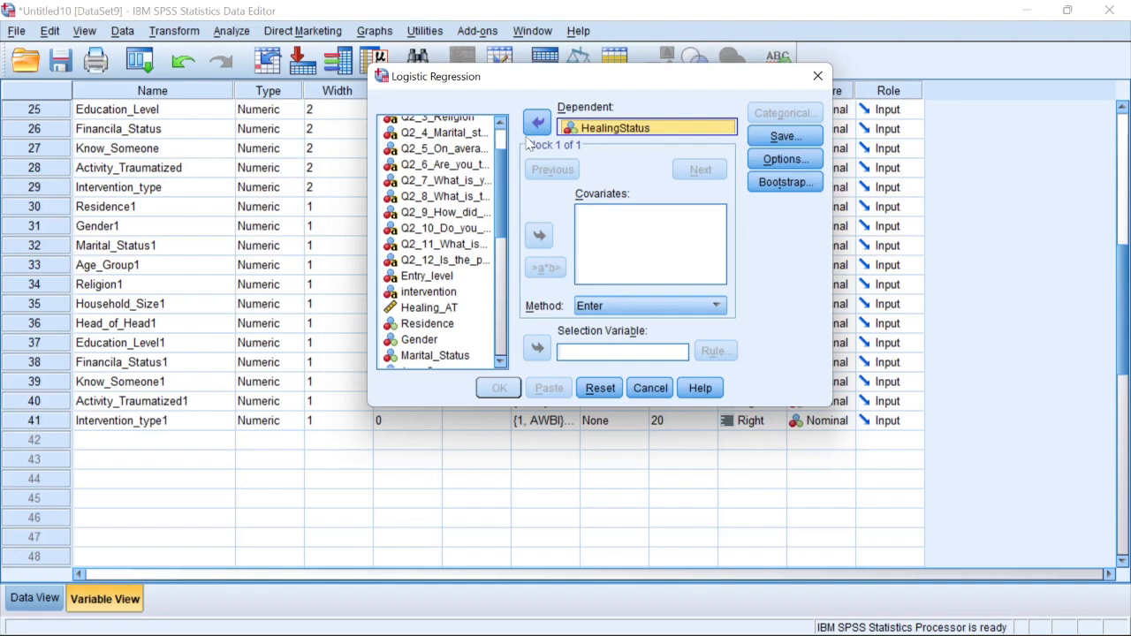
# Check the Healing Status column on the Model sheet in Excel and the District of Residence rows of the regression table in Word.
pyautogui.moveTo(699, 616)
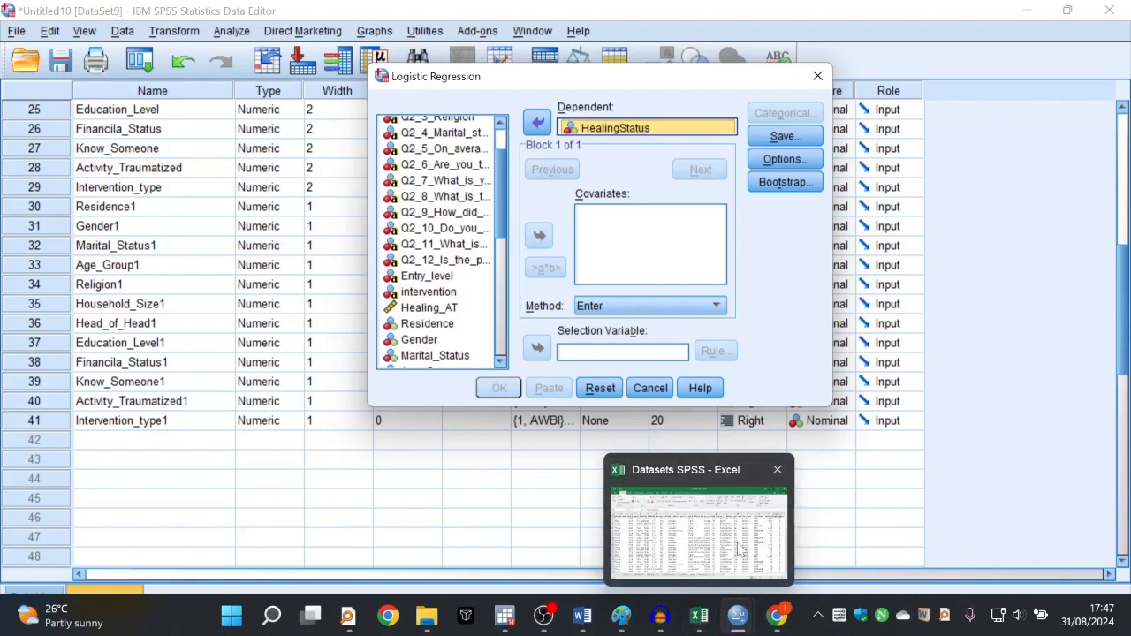
pyautogui.click(738, 549)
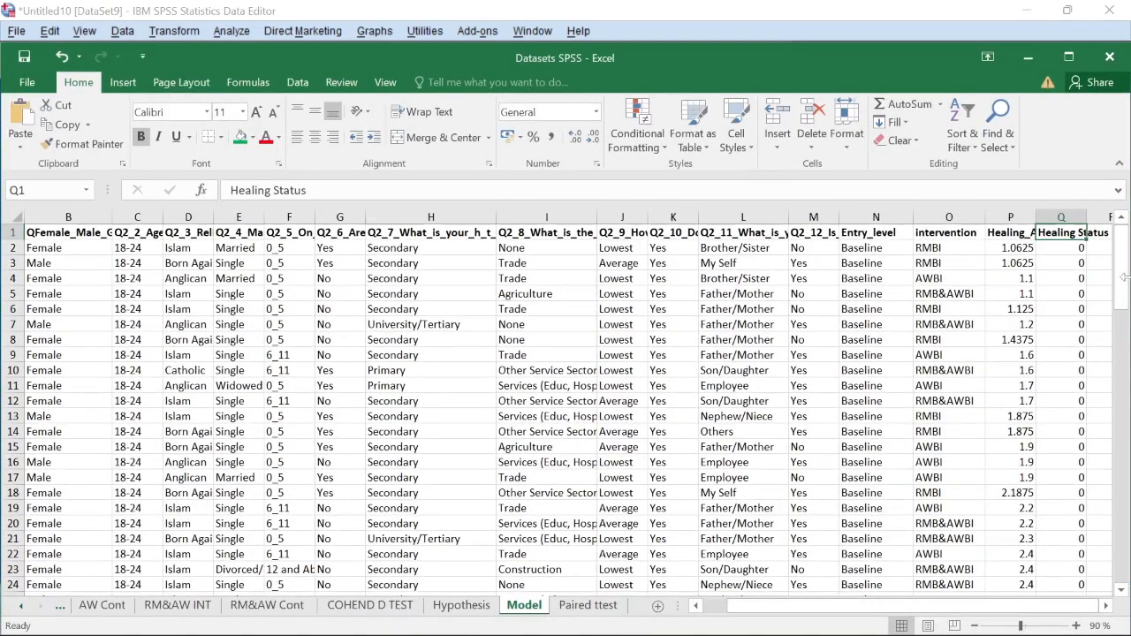
pyautogui.click(1085, 248)
pyautogui.moveTo(1119, 261); pyautogui.dragTo(1118, 234)
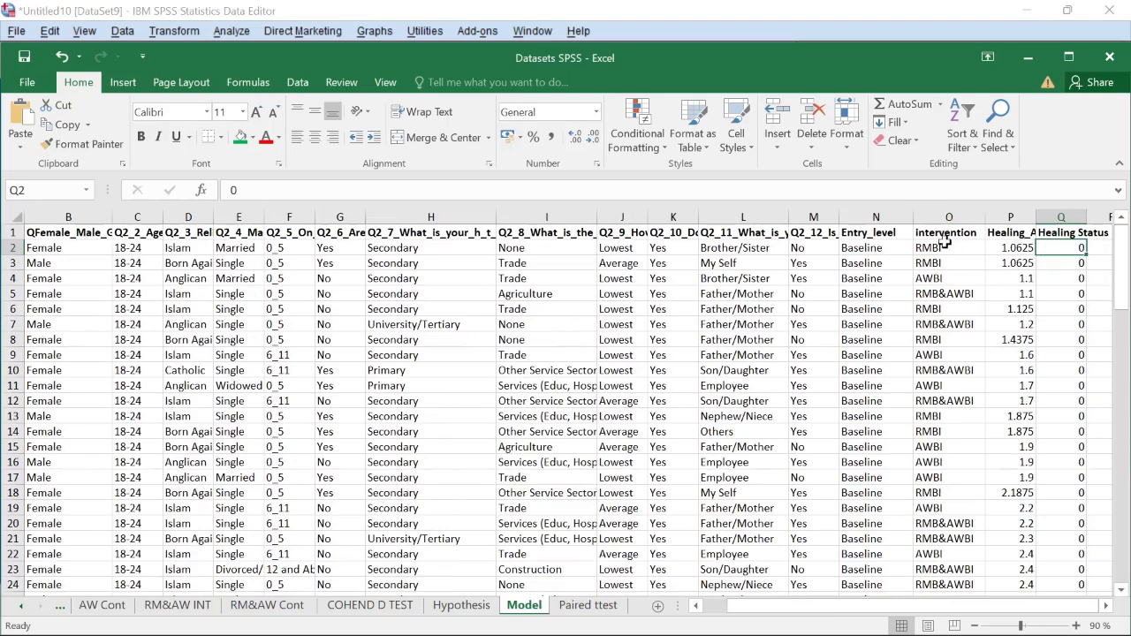
pyautogui.click(1044, 60)
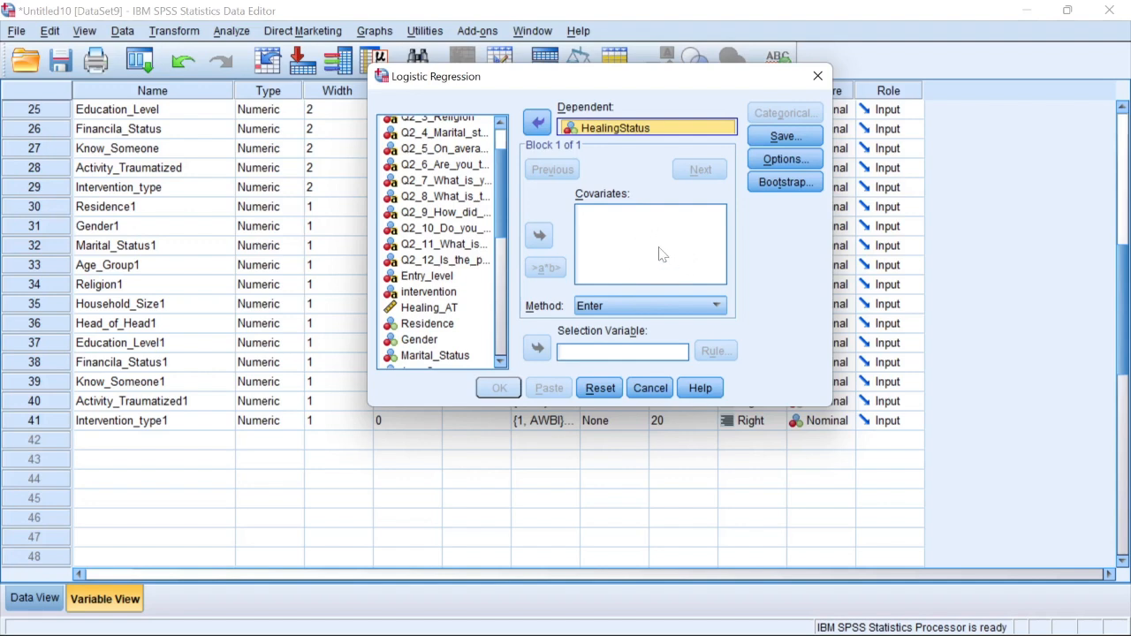
pyautogui.moveTo(731, 630)
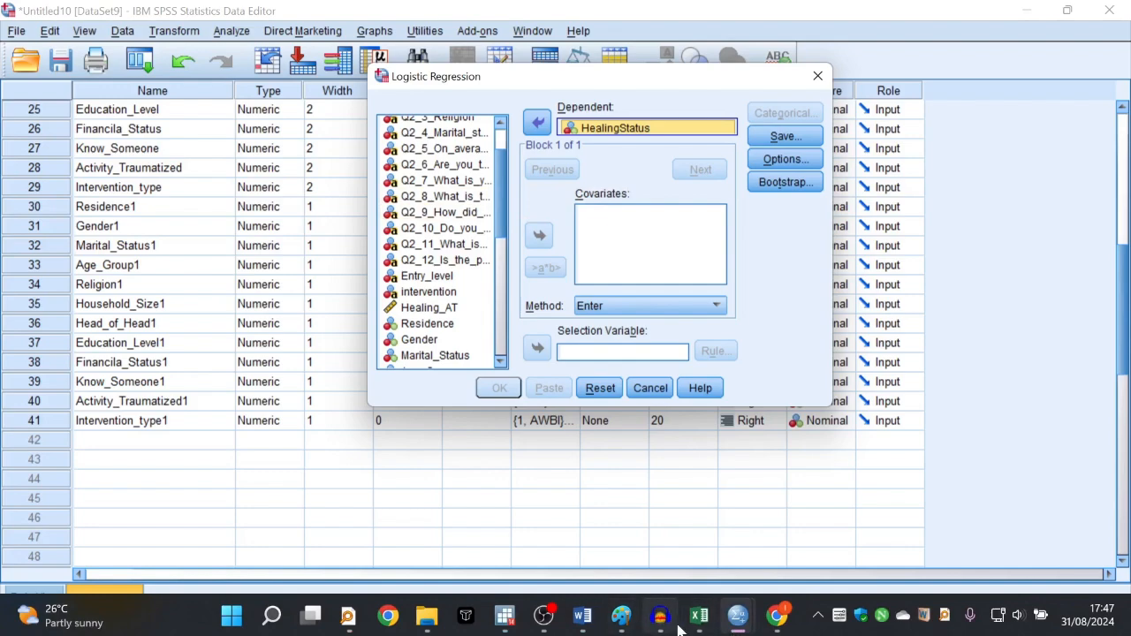
pyautogui.click(583, 531)
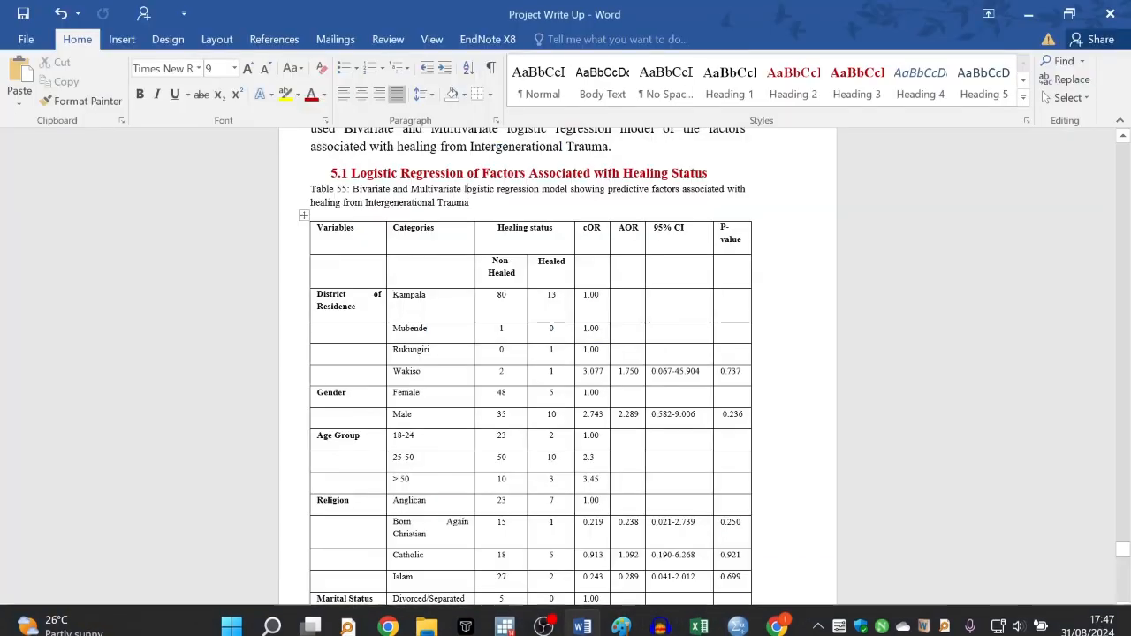
pyautogui.moveTo(336, 299); pyautogui.dragTo(592, 375)
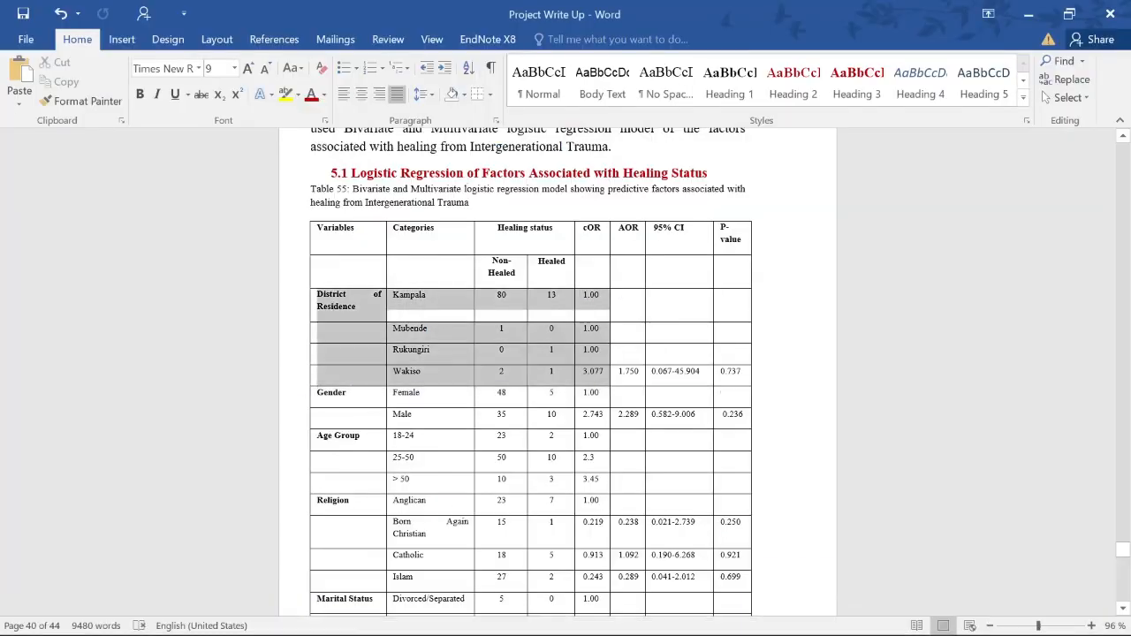
pyautogui.click(1028, 13)
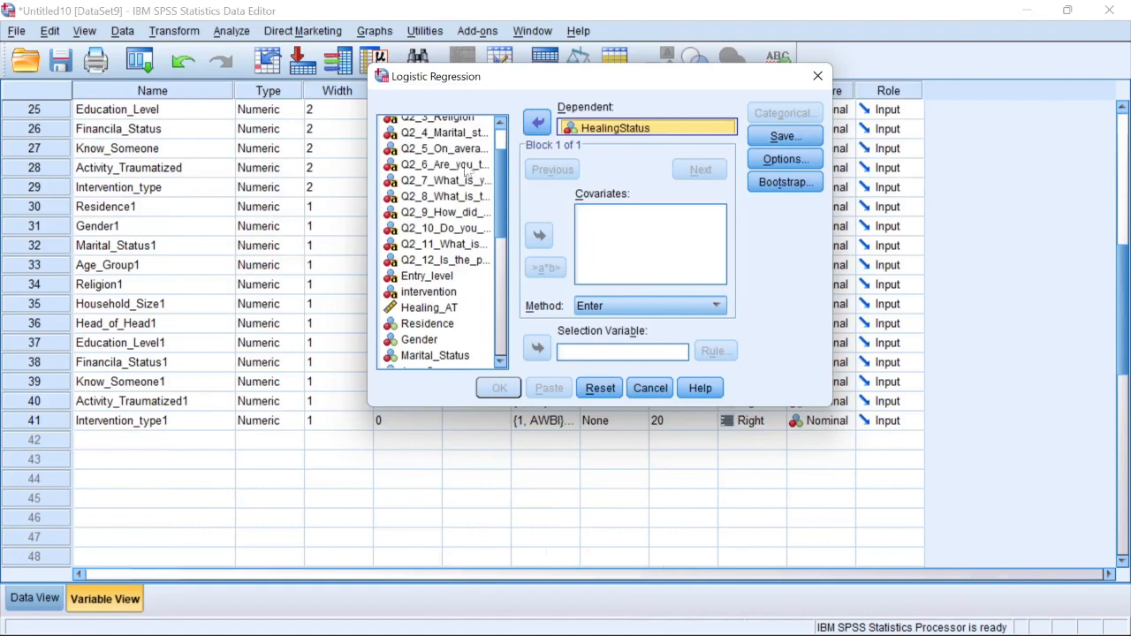
# In SPSS, add Residence1 as a covariate of the logistic regression and define it as a categorical covariate.
pyautogui.scroll(2, 477, 190)
pyautogui.scroll(-9, 498, 218)
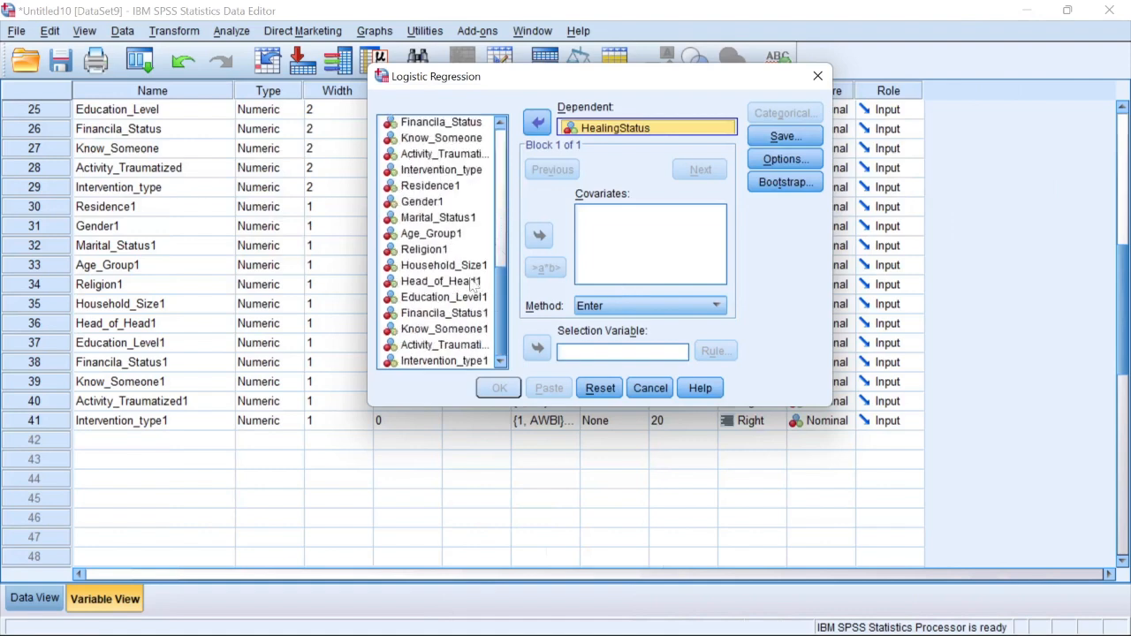
pyautogui.click(430, 187)
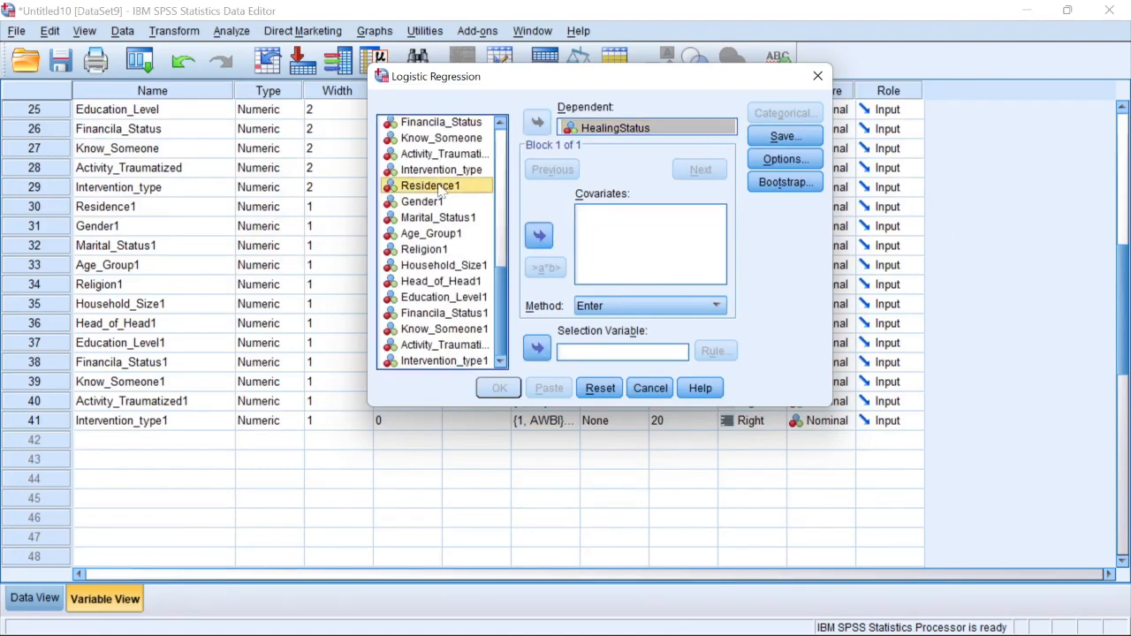
pyautogui.click(540, 237)
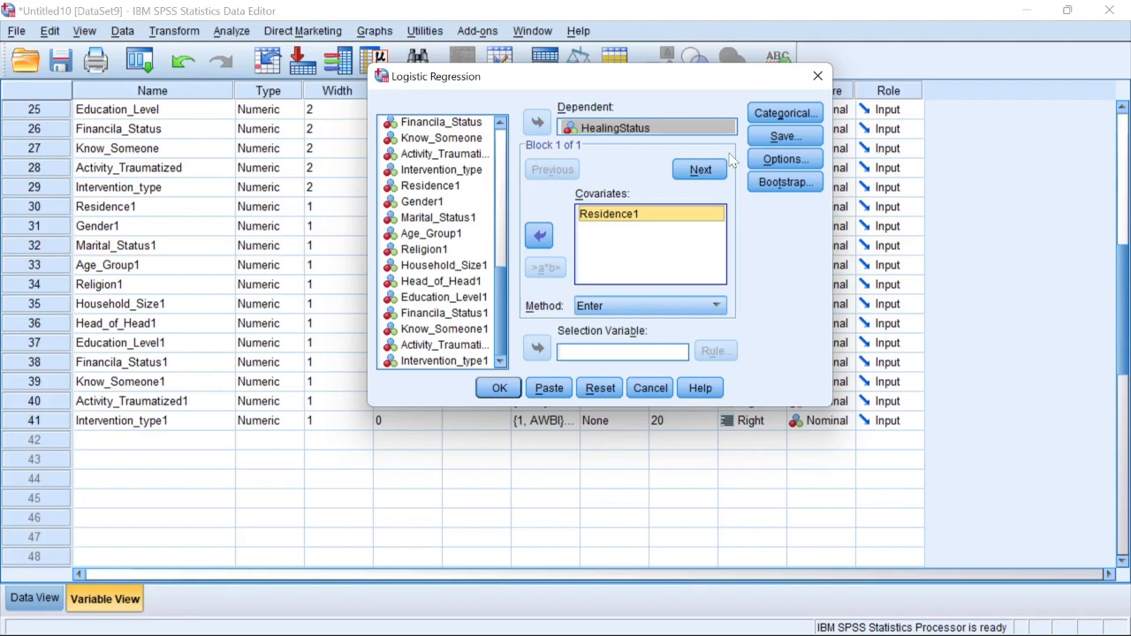
pyautogui.click(783, 115)
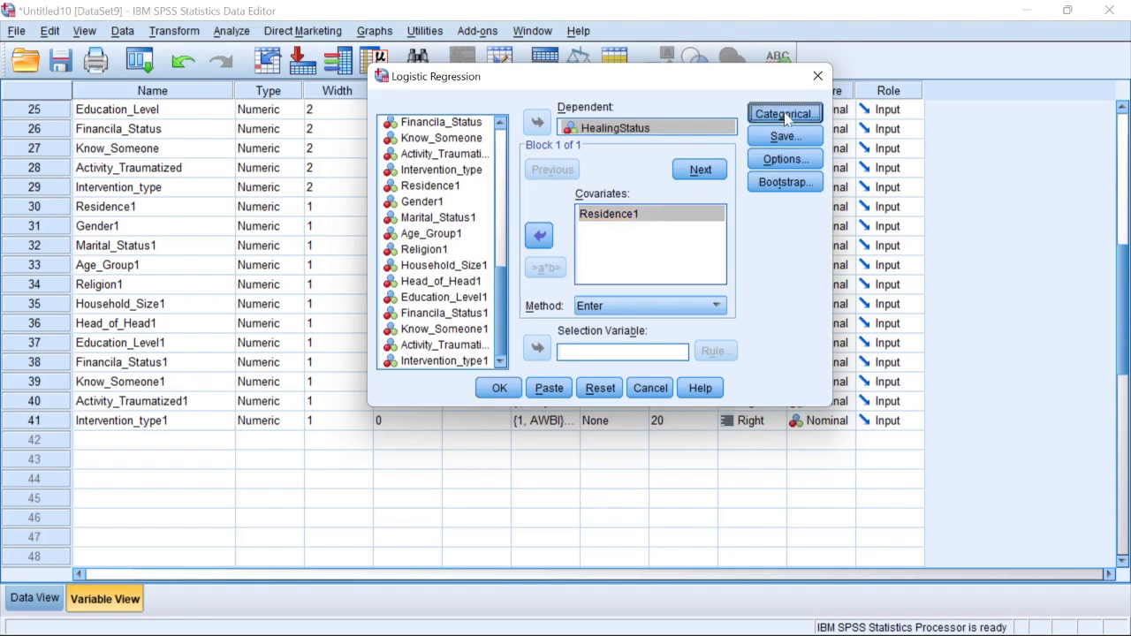
pyautogui.moveTo(807, 156); pyautogui.dragTo(714, 139)
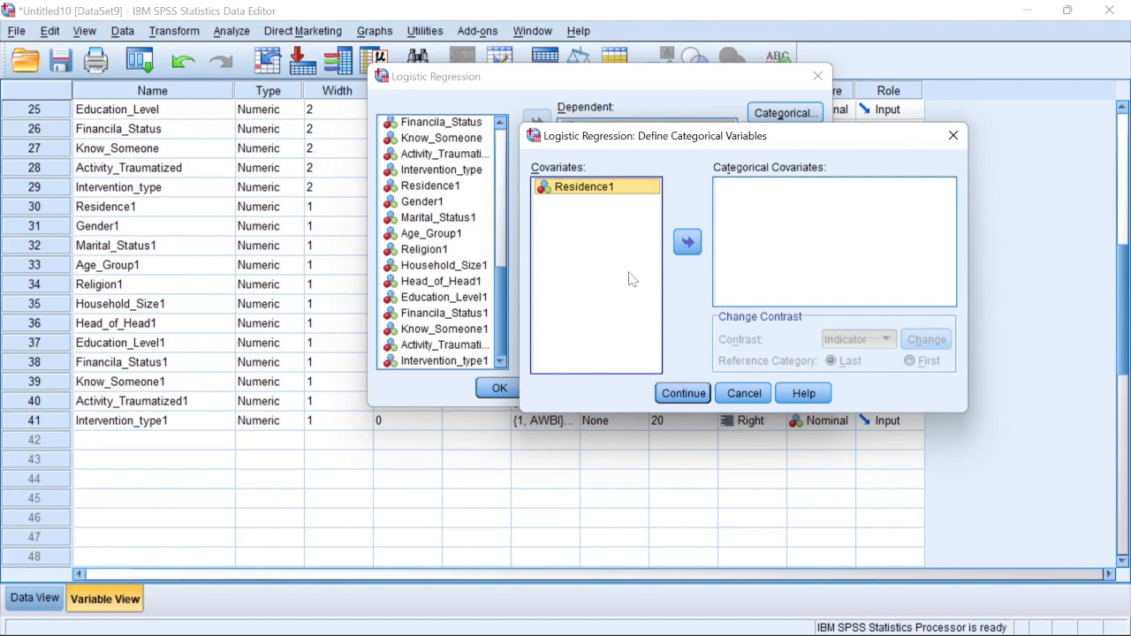
pyautogui.click(688, 243)
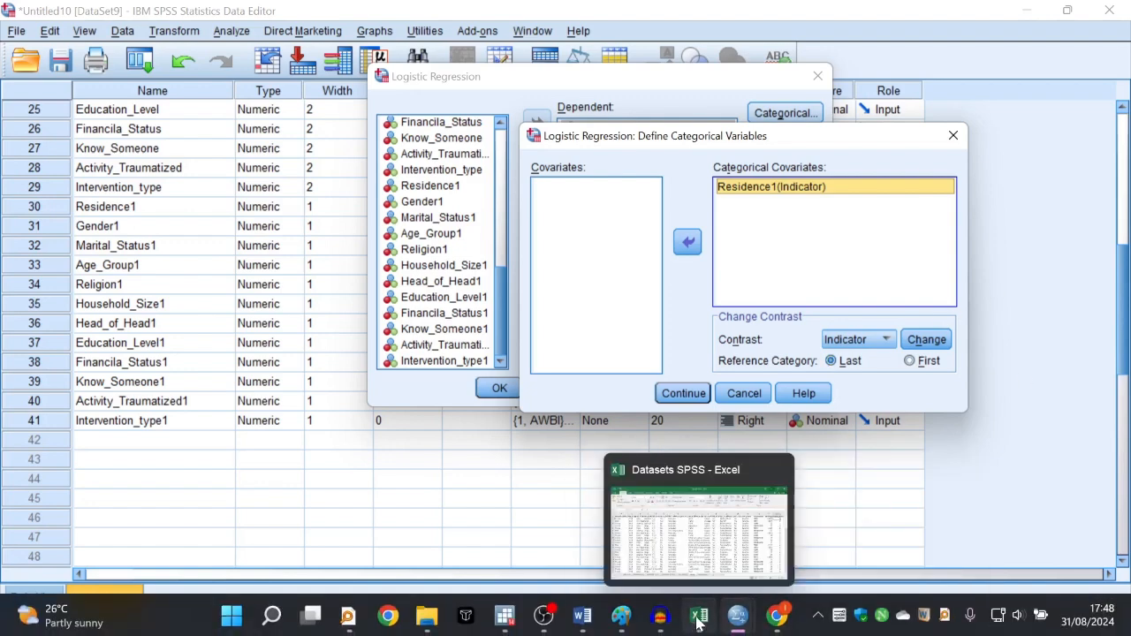
# Switch to the Word write-up and compare Kampala's row with the Mubende, Rukungiri and Wakiso rows under District of Residence in the regression table.
pyautogui.click(581, 621)
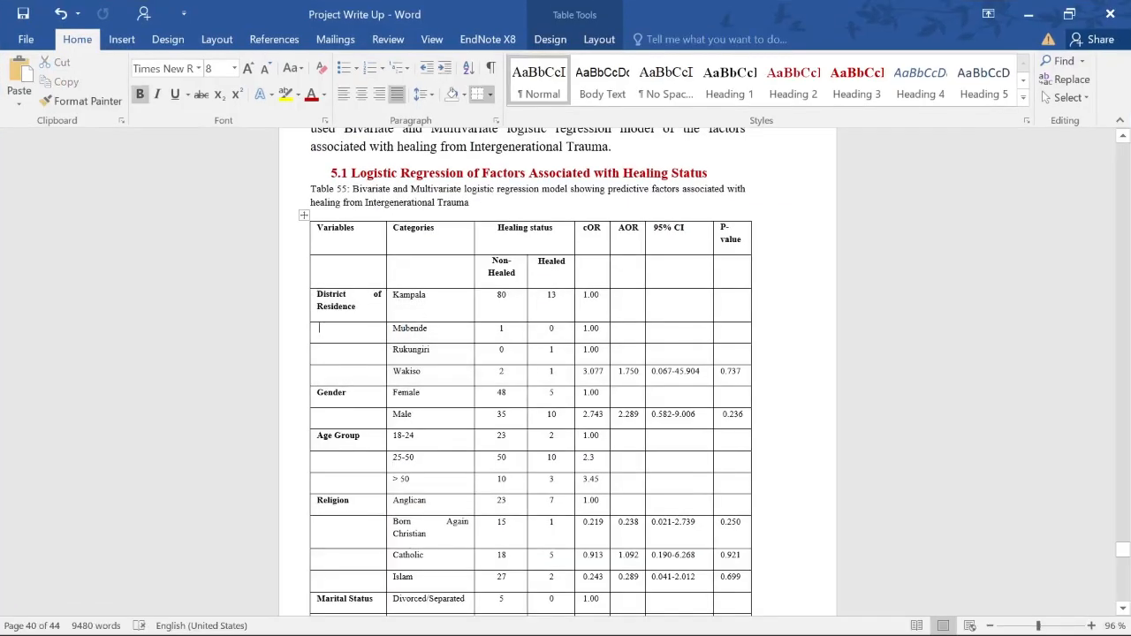
pyautogui.moveTo(393, 296); pyautogui.dragTo(594, 296)
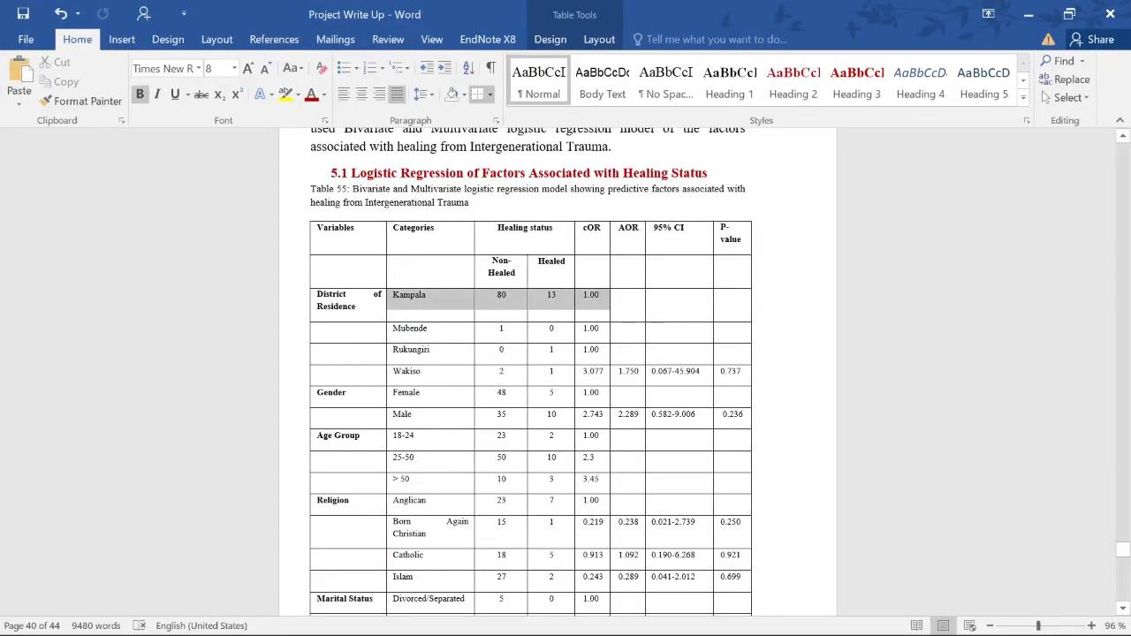
pyautogui.click(414, 369)
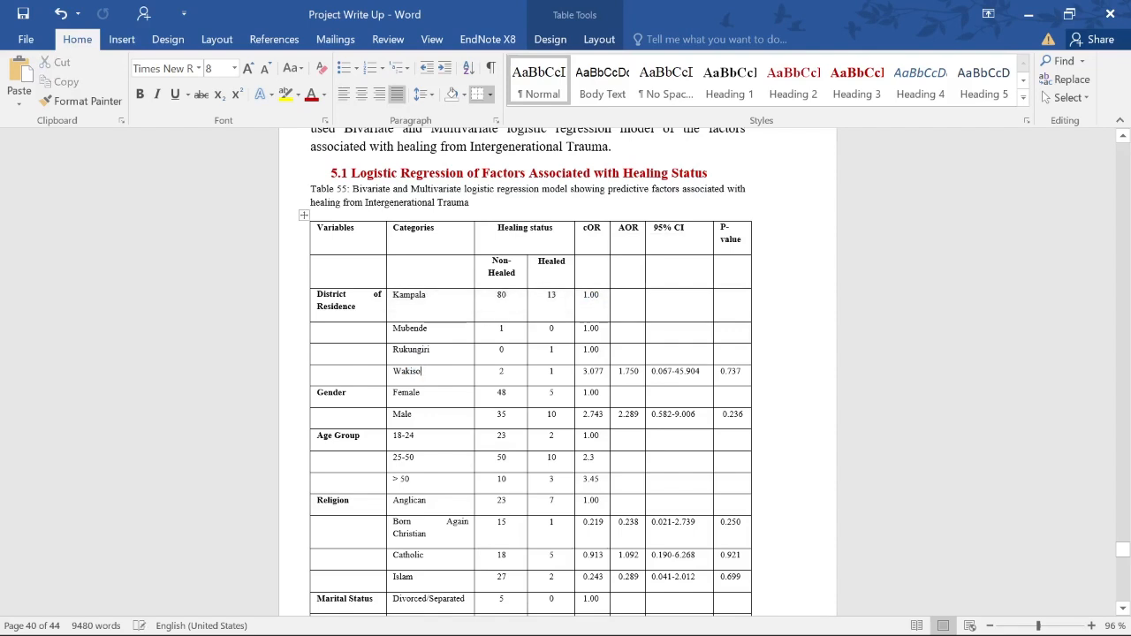
pyautogui.moveTo(395, 328); pyautogui.dragTo(595, 373)
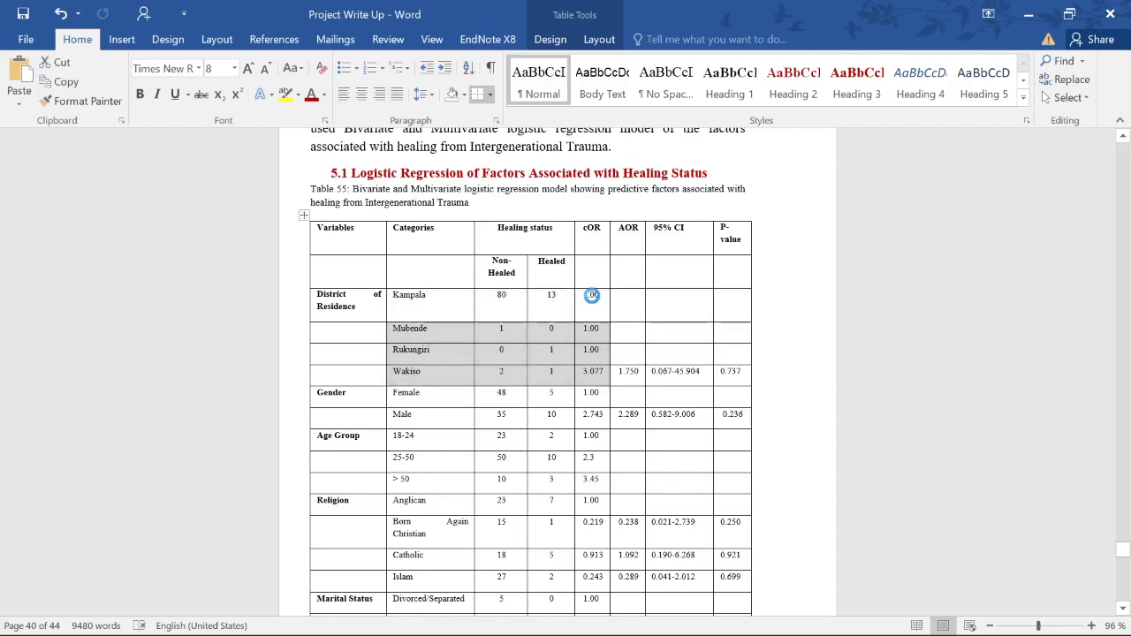
pyautogui.click(592, 295)
pyautogui.moveTo(396, 296); pyautogui.dragTo(563, 298)
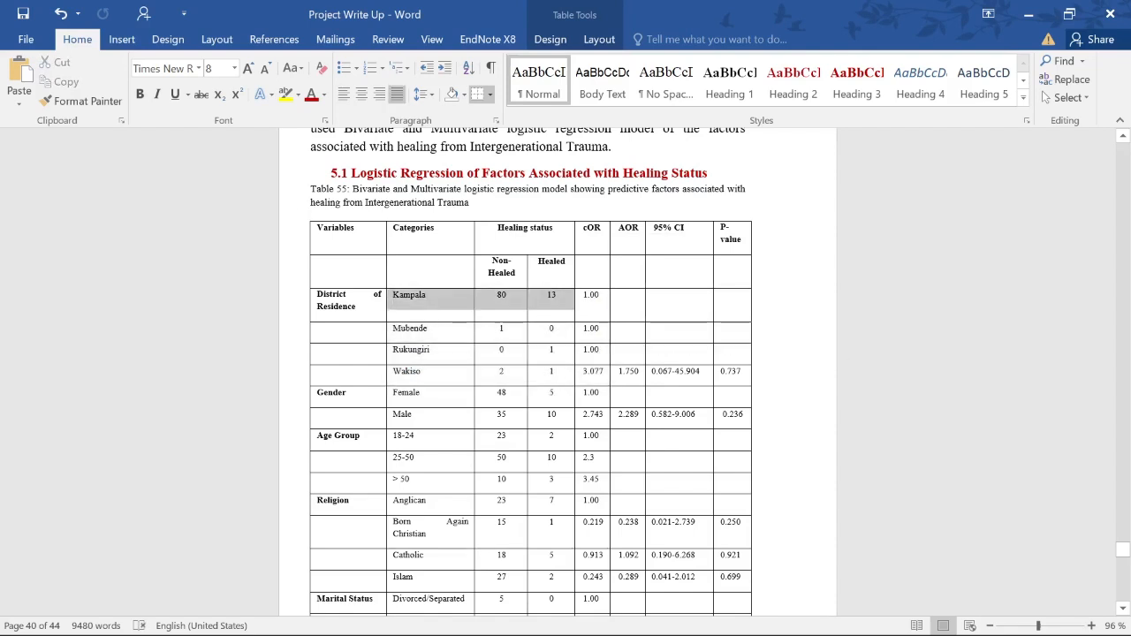
pyautogui.click(425, 314)
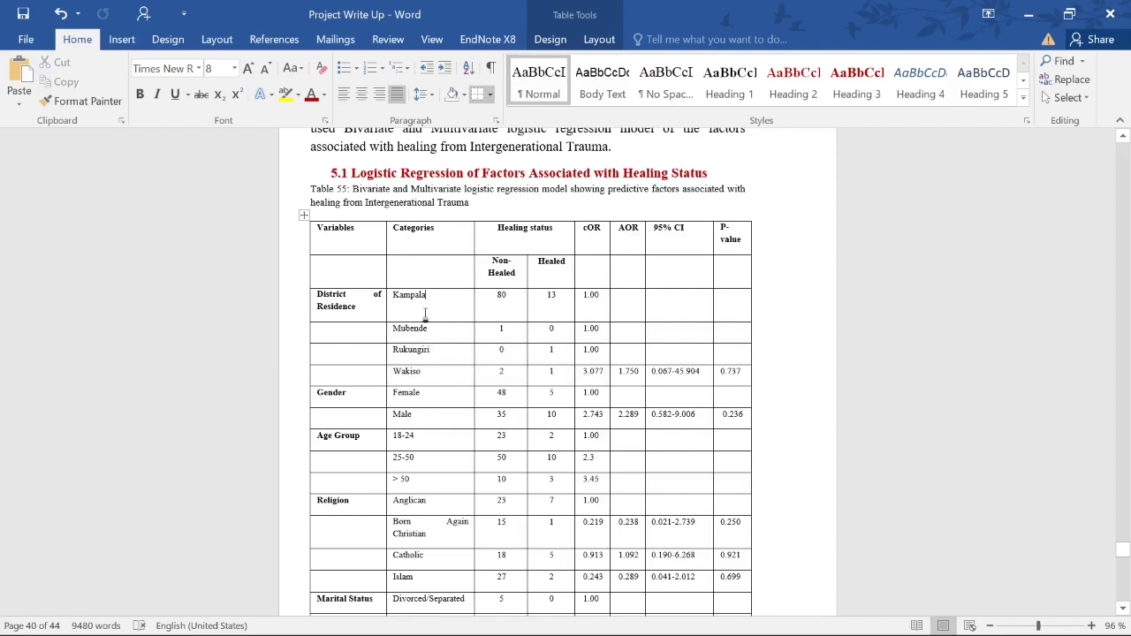
pyautogui.moveTo(397, 297); pyautogui.dragTo(411, 371)
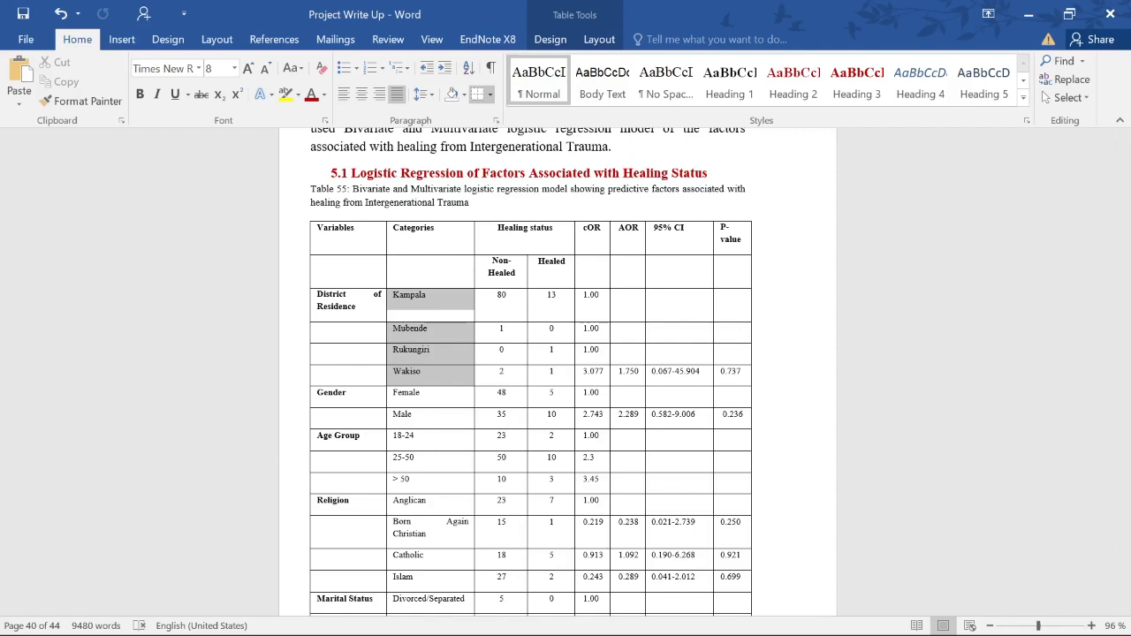
pyautogui.click(409, 295)
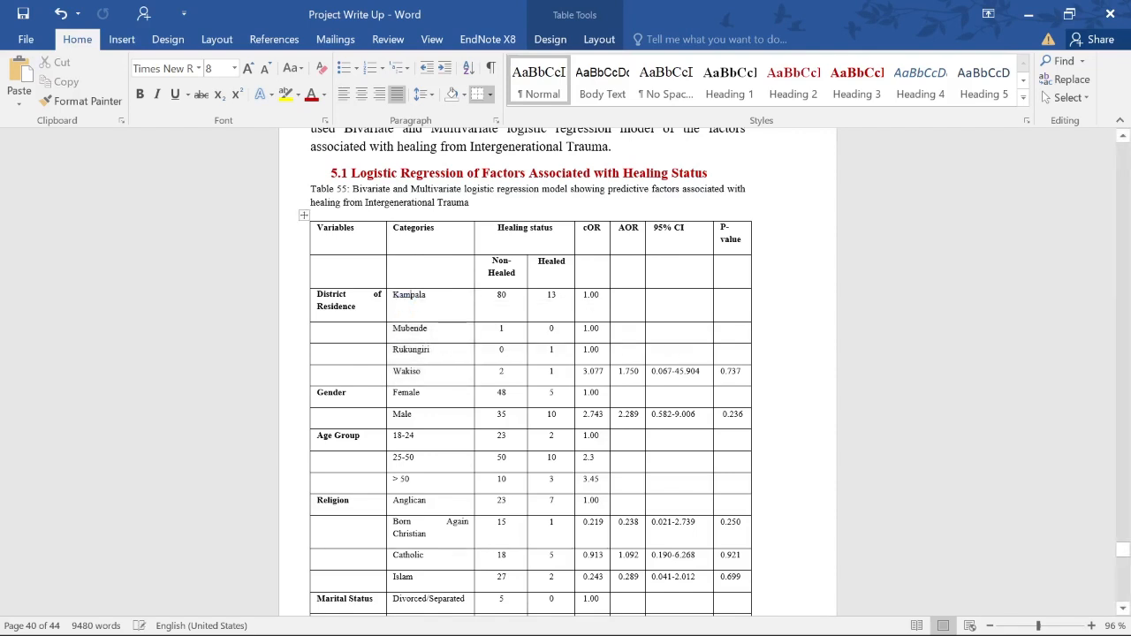
pyautogui.click(389, 297)
pyautogui.click(428, 295)
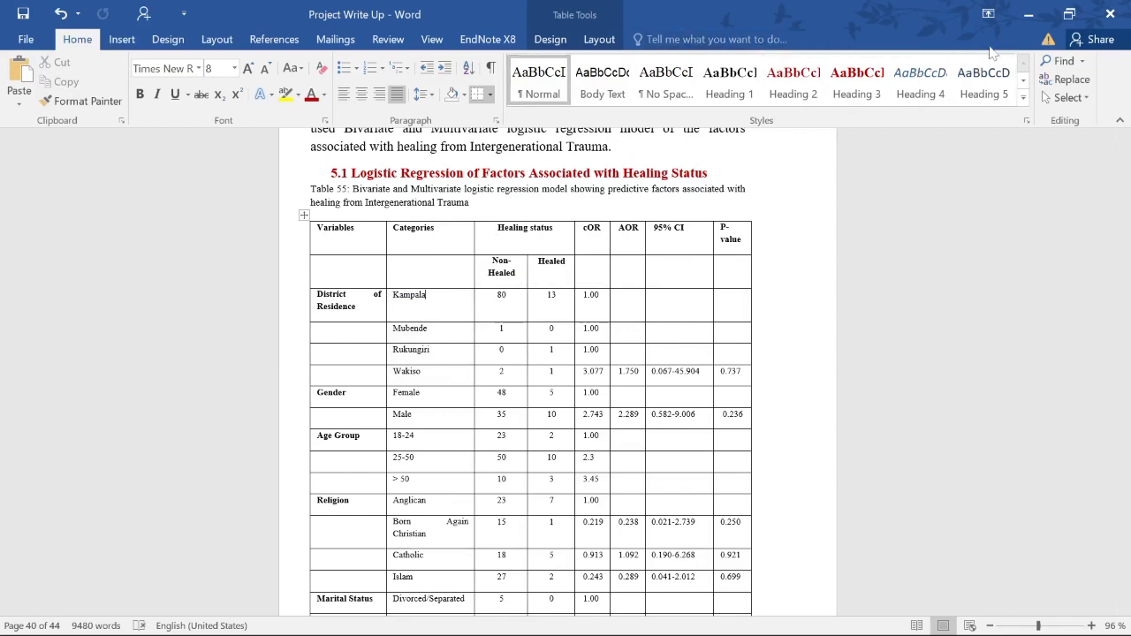
pyautogui.click(1028, 14)
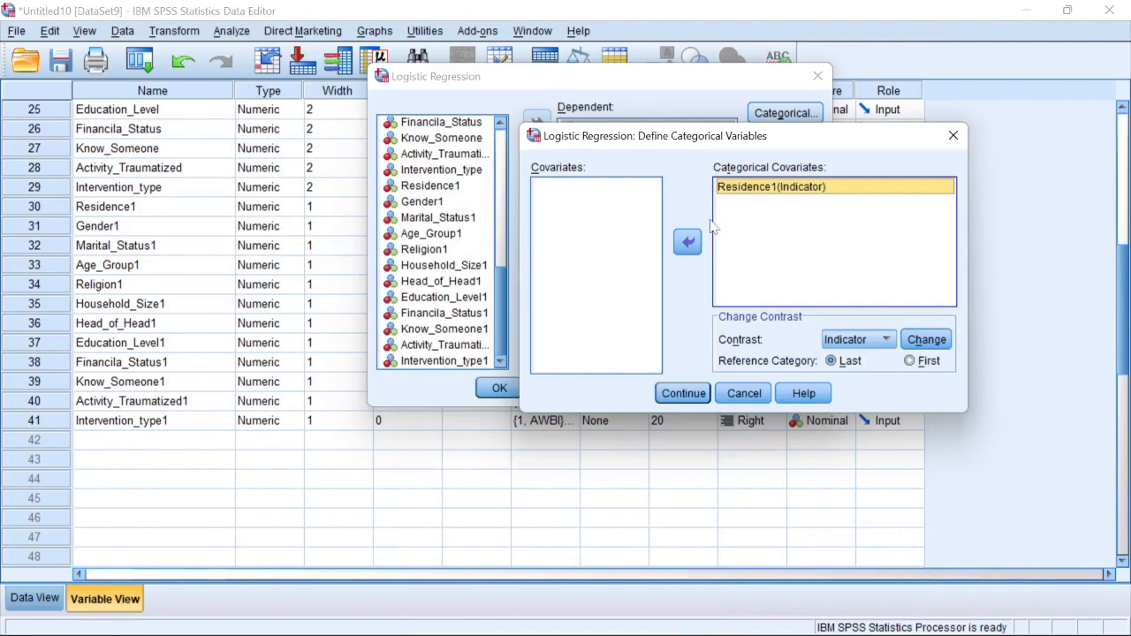
# Set the reference category of Residence1 to First, keeping the Indicator contrast, and accept the categorical settings.
pyautogui.click(917, 365)
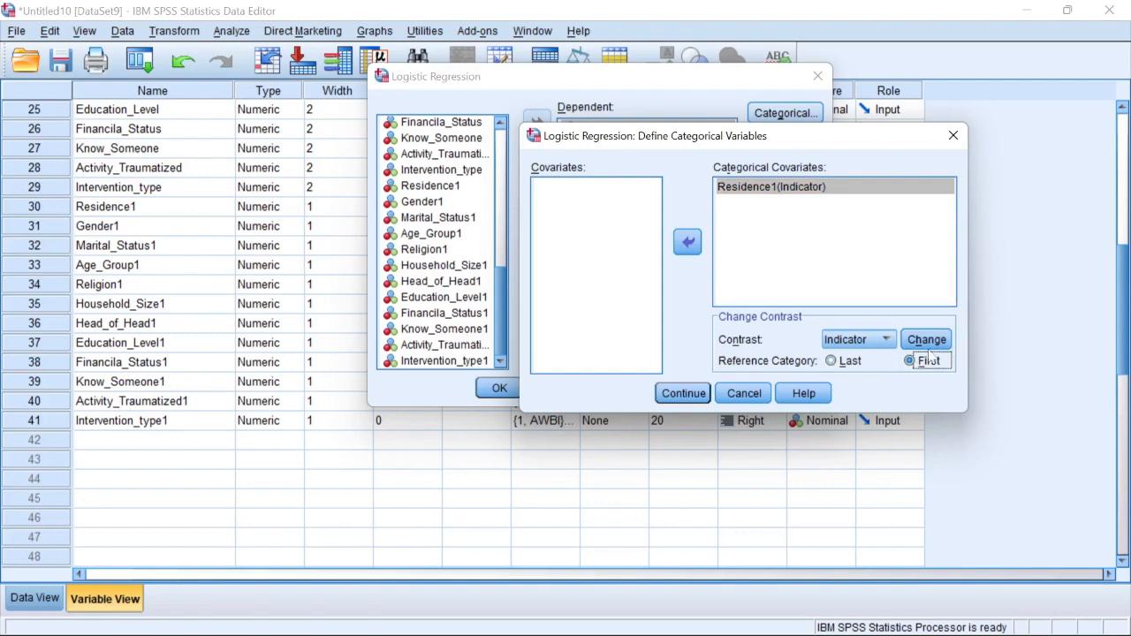
pyautogui.click(930, 342)
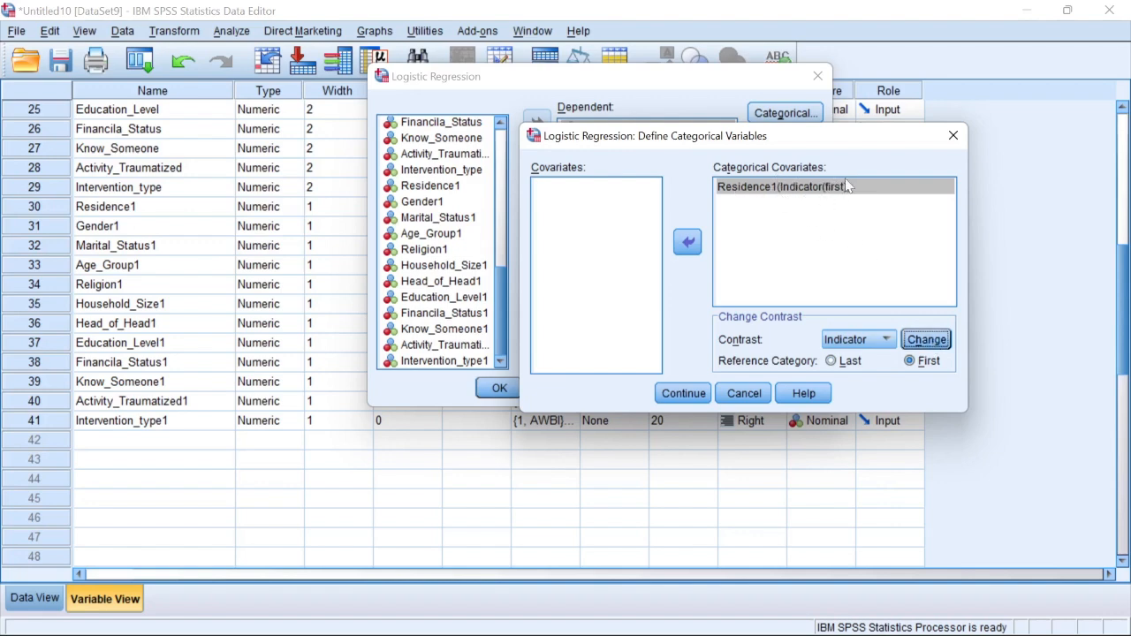
pyautogui.click(693, 393)
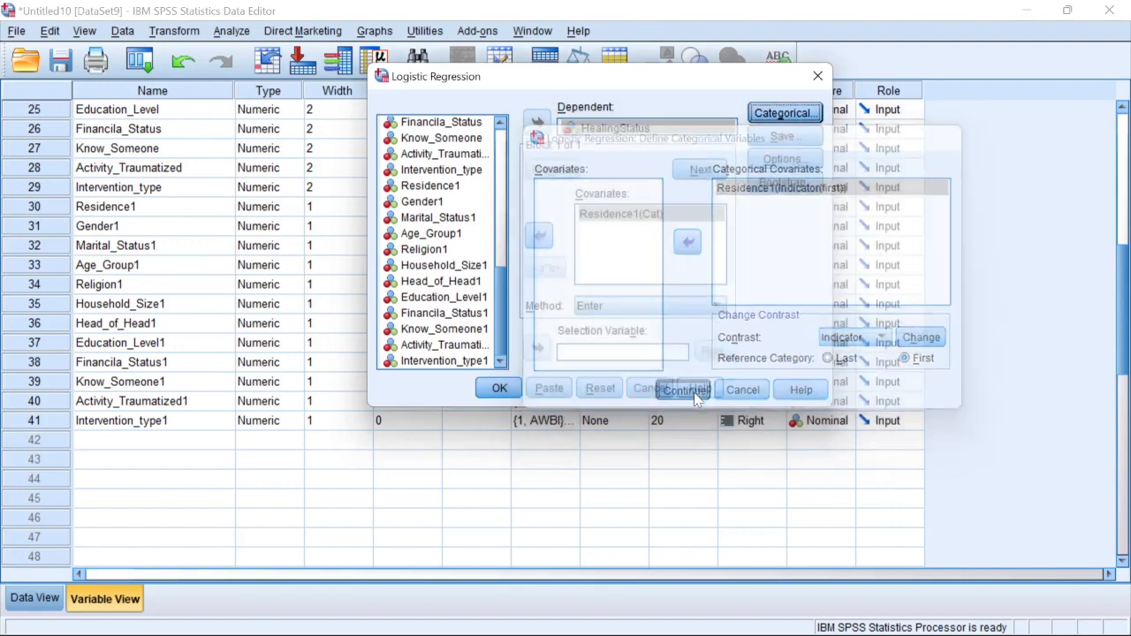
# Set the regression to save Logit residuals and exclude the covariance matrix from the exported model information.
pyautogui.click(785, 138)
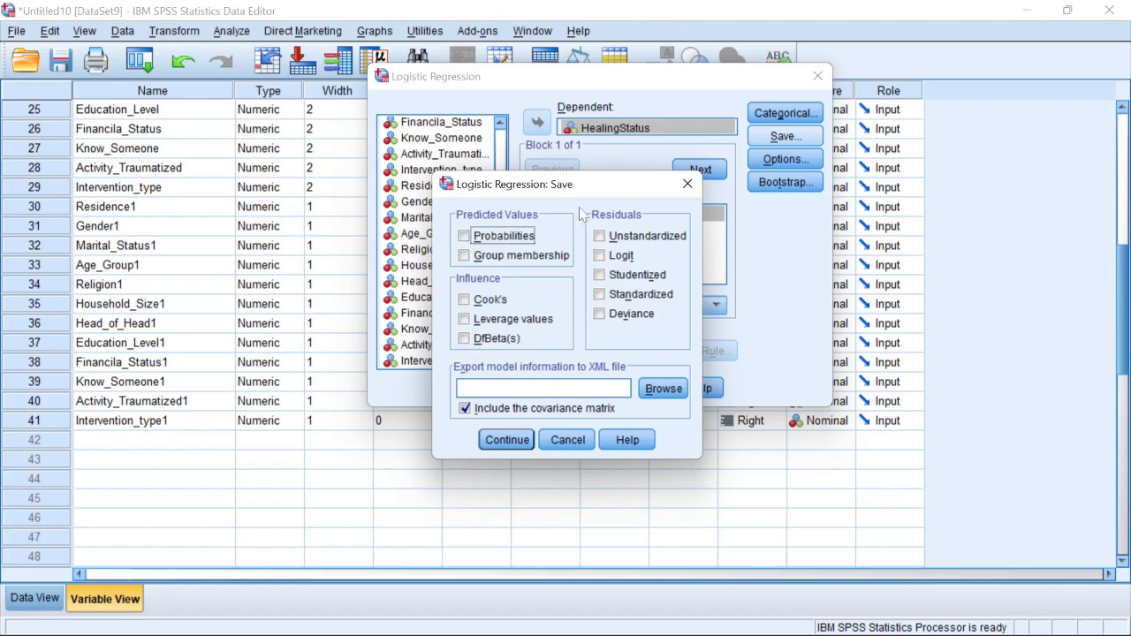
pyautogui.click(600, 255)
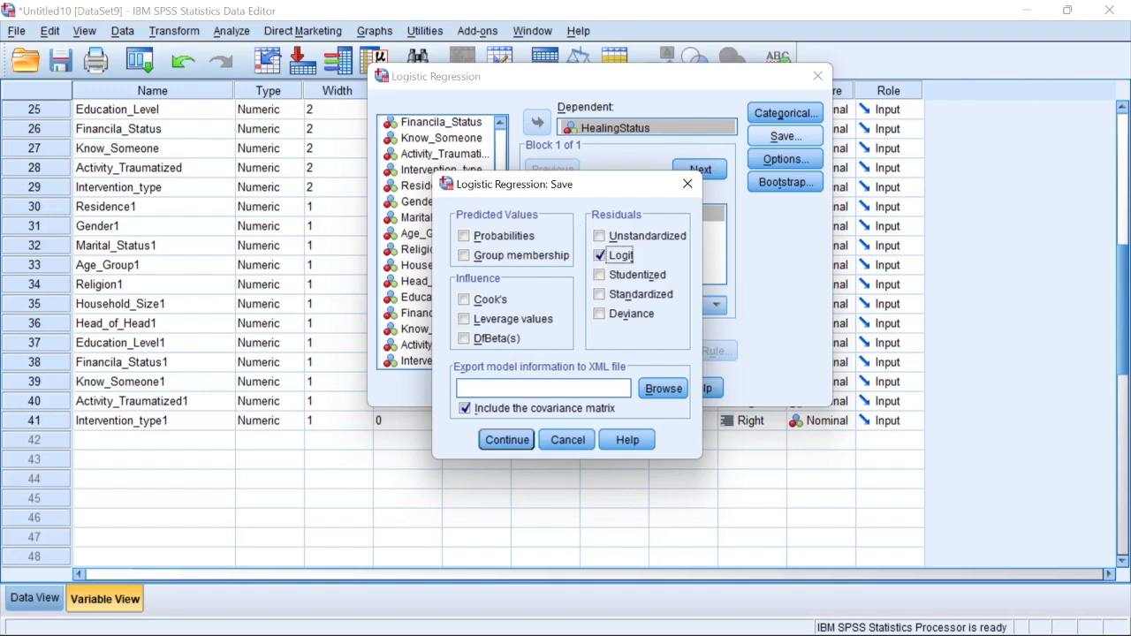
pyautogui.click(465, 409)
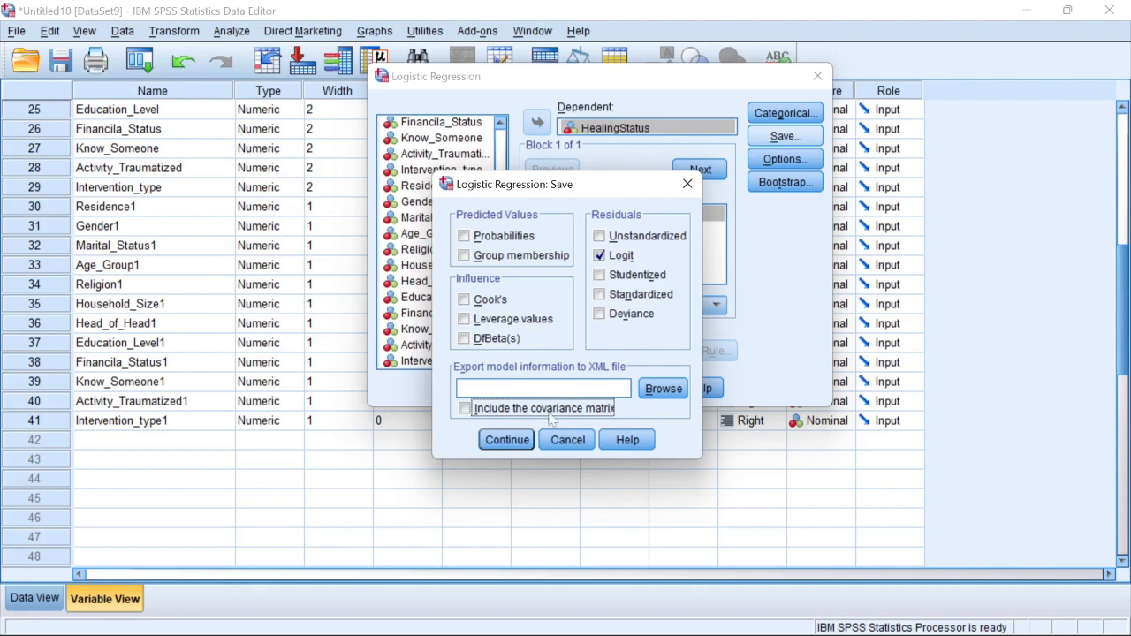
pyautogui.click(508, 440)
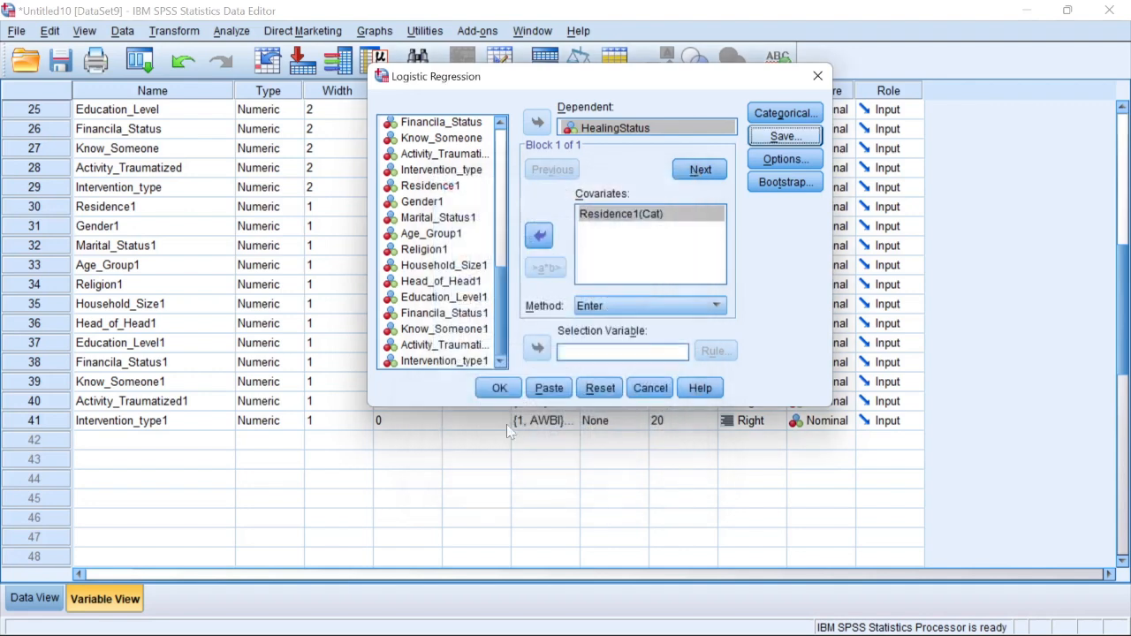
# Include the 95% confidence interval for exp(B) in the logistic regression's output options.
pyautogui.click(786, 159)
pyautogui.moveTo(797, 138); pyautogui.dragTo(713, 135)
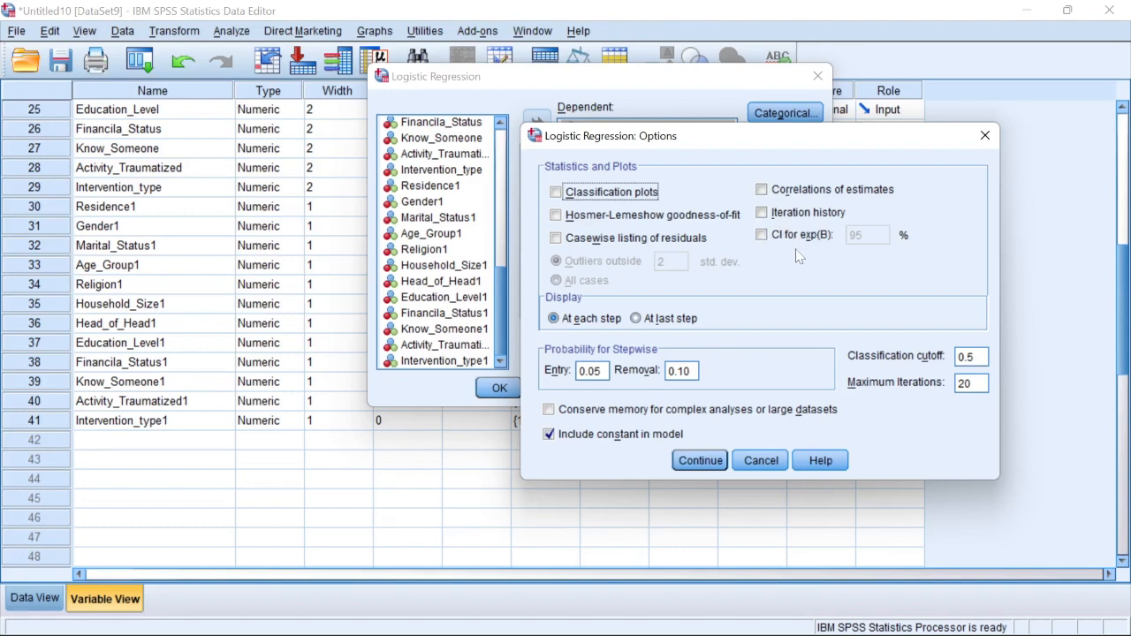
pyautogui.click(774, 239)
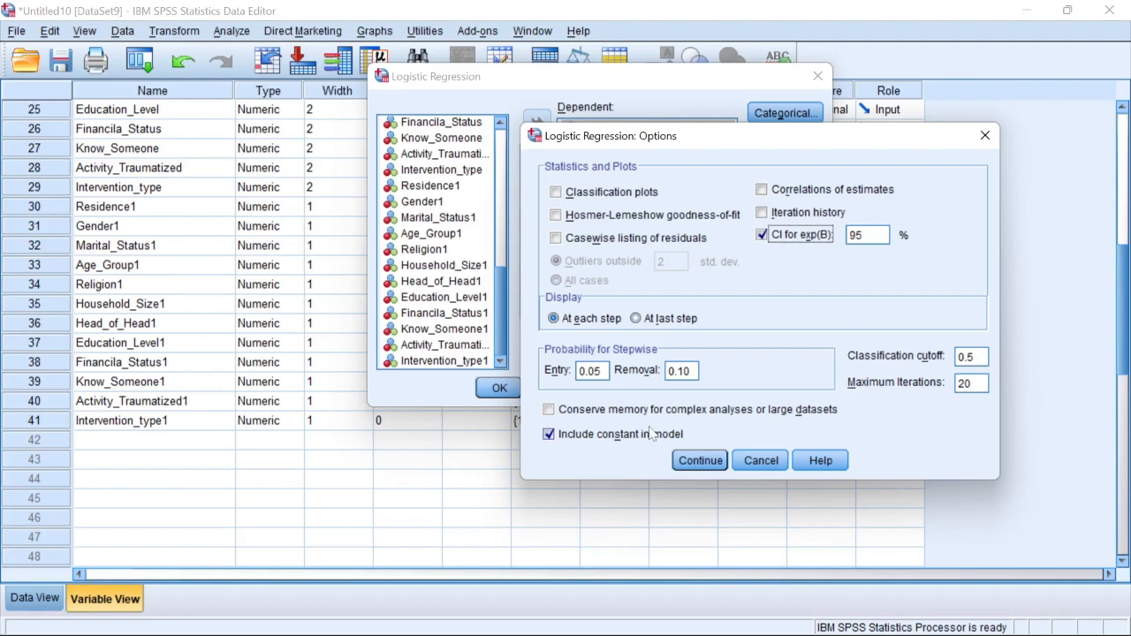
pyautogui.click(705, 459)
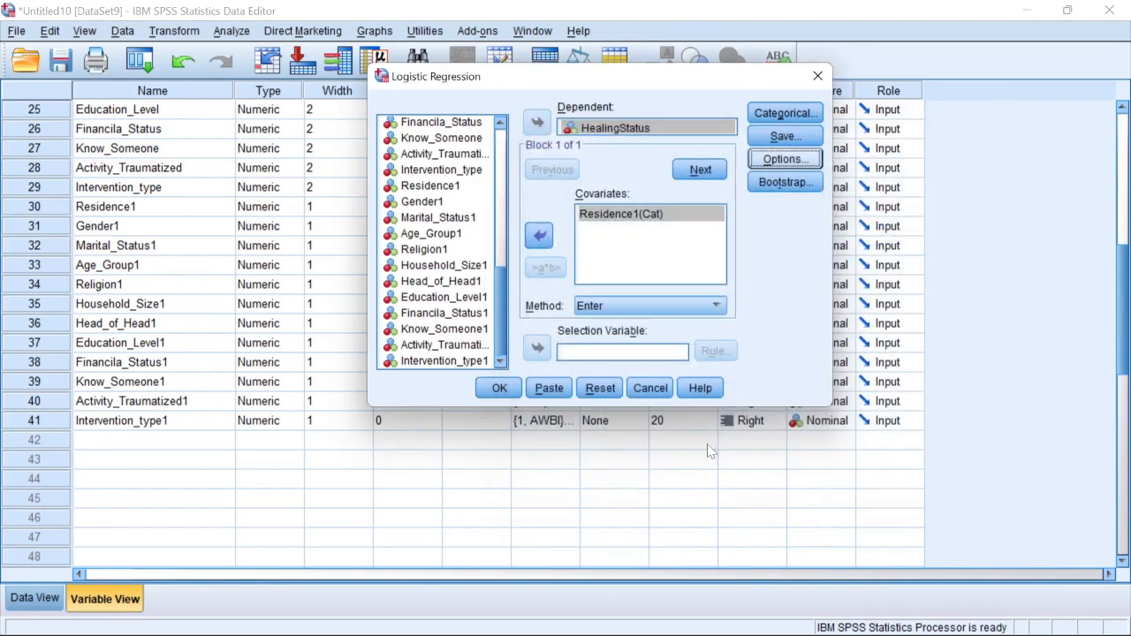
# Leave bootstrapping off and run the logistic regression of HealingStatus on Residence1.
pyautogui.click(799, 183)
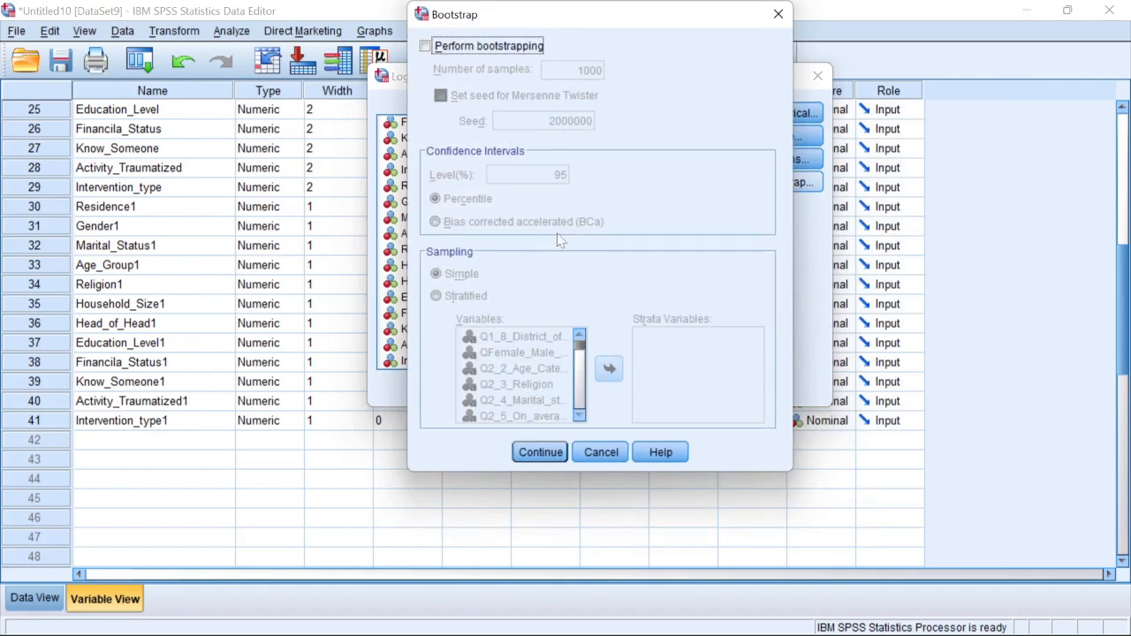
pyautogui.click(539, 451)
pyautogui.click(500, 386)
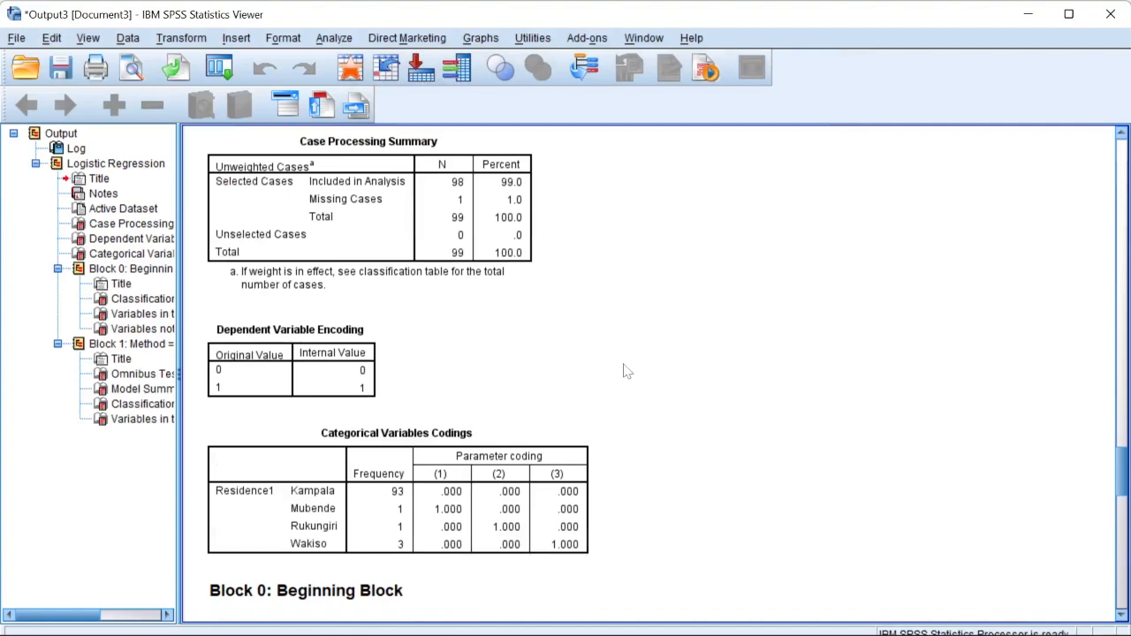
# Examine the Case Processing Summary, Dependent Variable Encoding and Categorical Variables Codings tables in the regression output.
pyautogui.scroll(-2, 631, 370)
pyautogui.scroll(1, 631, 369)
pyautogui.scroll(-2, 631, 370)
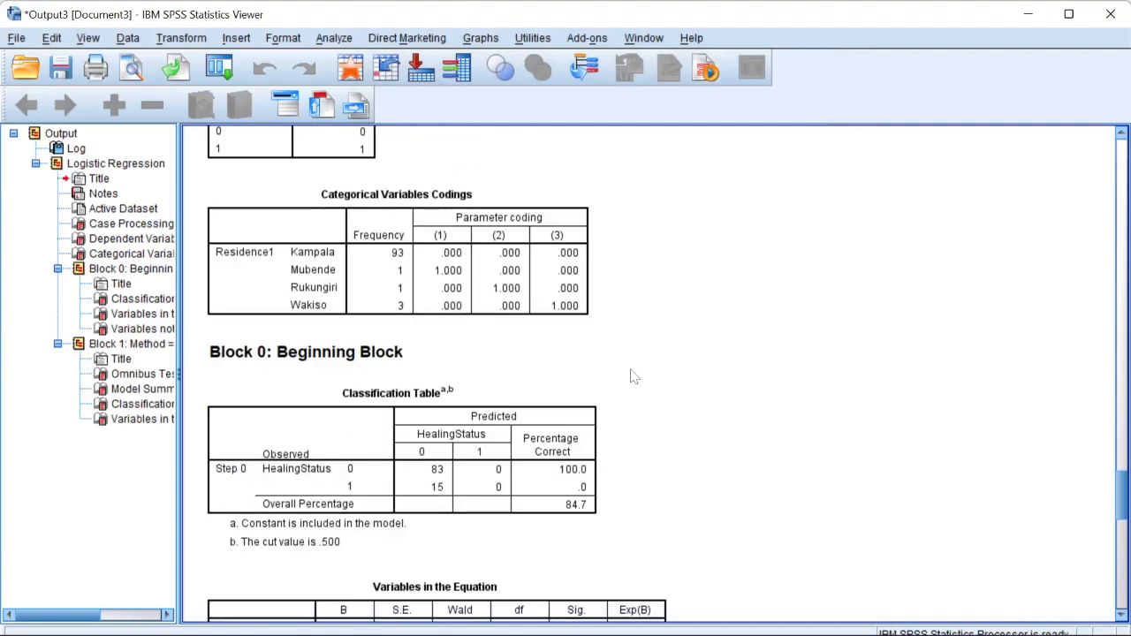
pyautogui.scroll(-2, 631, 376)
pyautogui.scroll(4, 634, 375)
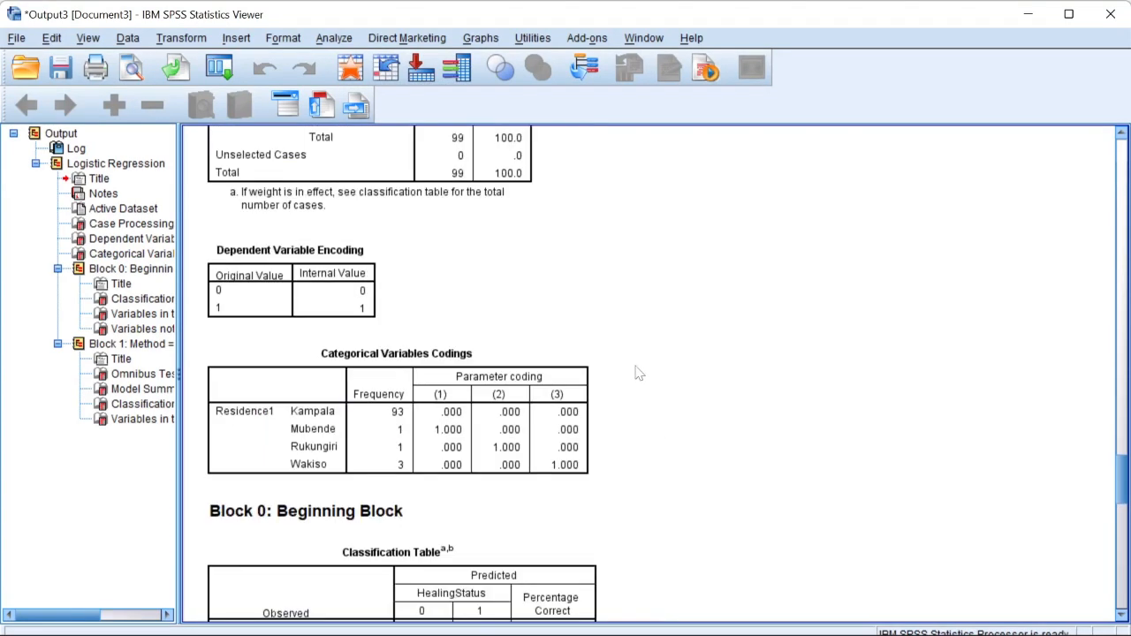
pyautogui.scroll(3, 637, 373)
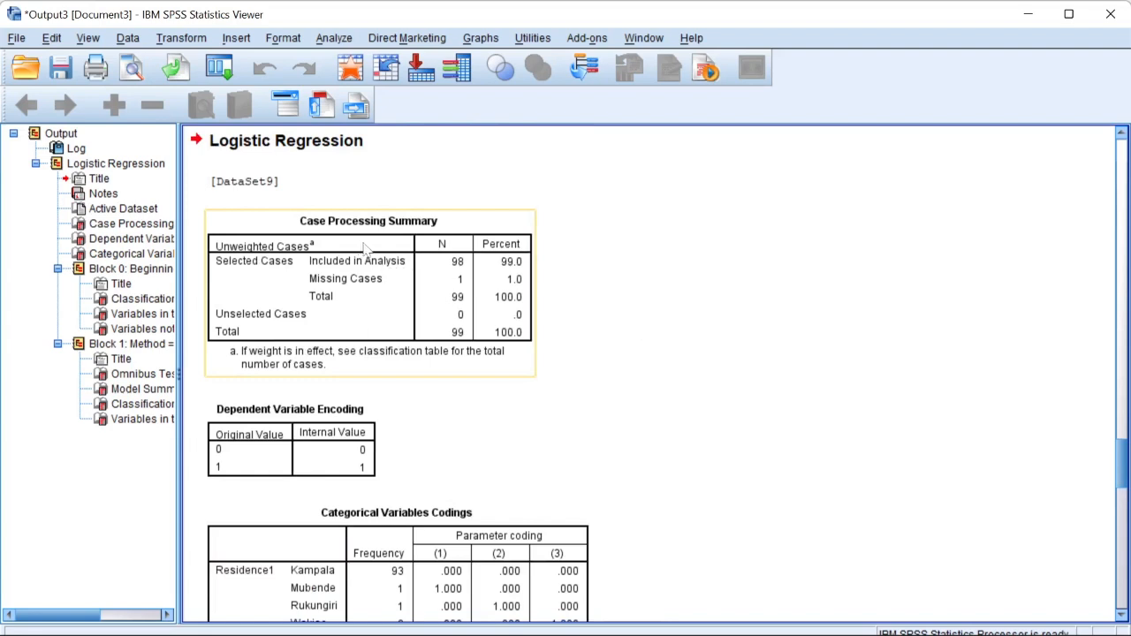
pyautogui.click(365, 250)
pyautogui.scroll(-1, 477, 316)
pyautogui.click(337, 344)
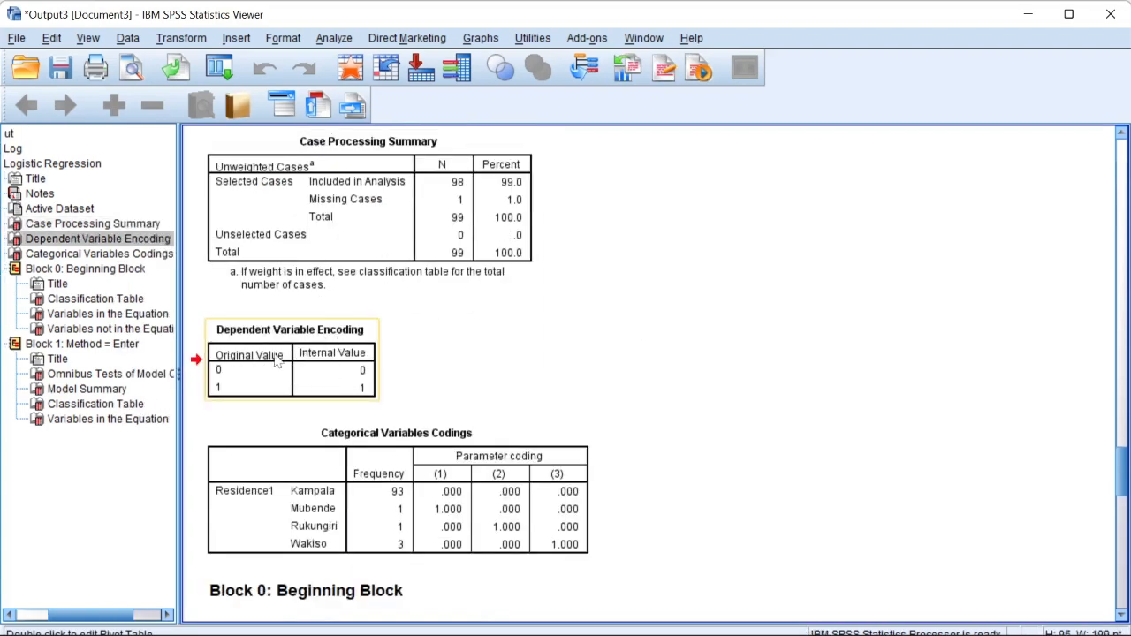
pyautogui.scroll(-2, 371, 380)
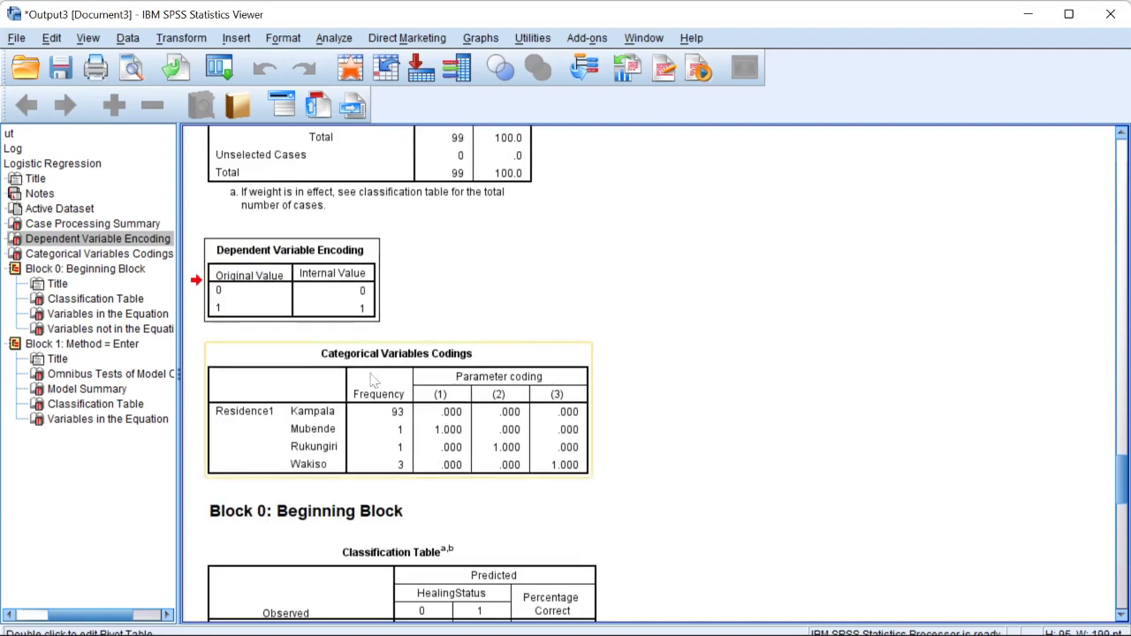
pyautogui.scroll(-2, 375, 380)
pyautogui.click(413, 349)
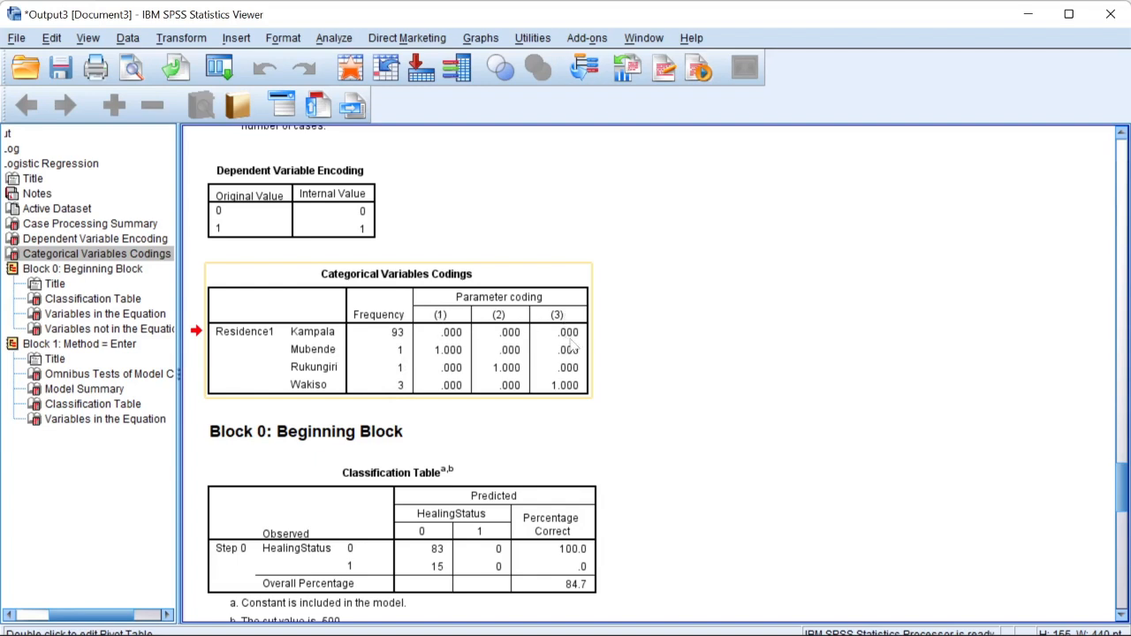
# Examine the Block 0 Classification Table, Variables in the Equation and Variables not in the Equation tables.
pyautogui.scroll(-2, 573, 343)
pyautogui.scroll(-2, 572, 343)
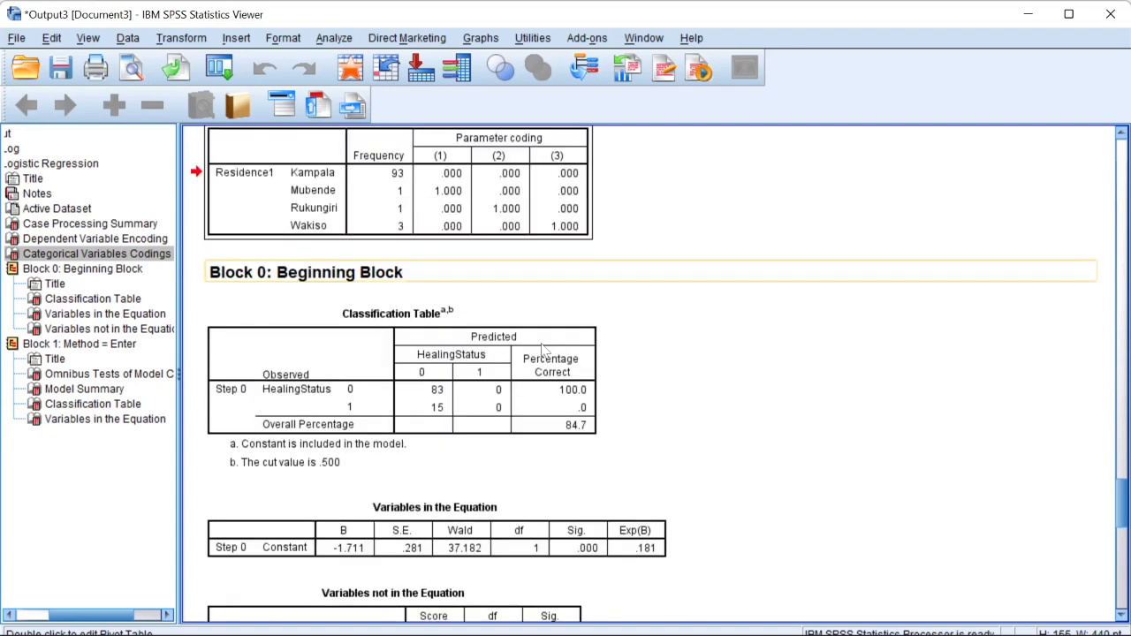
pyautogui.click(459, 373)
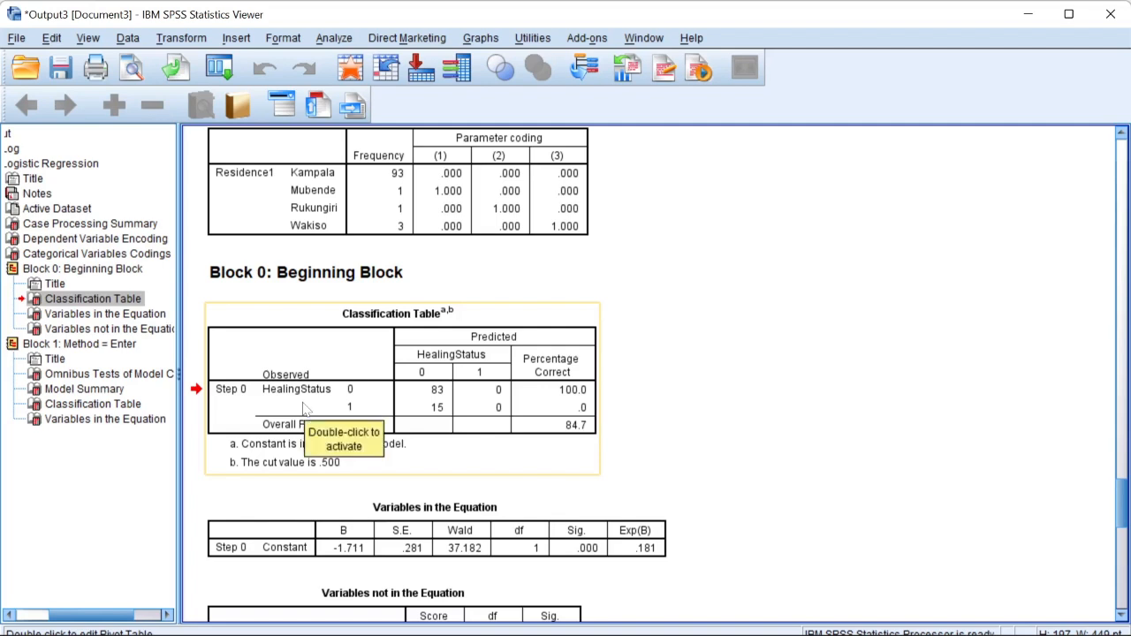
pyautogui.scroll(2, 306, 408)
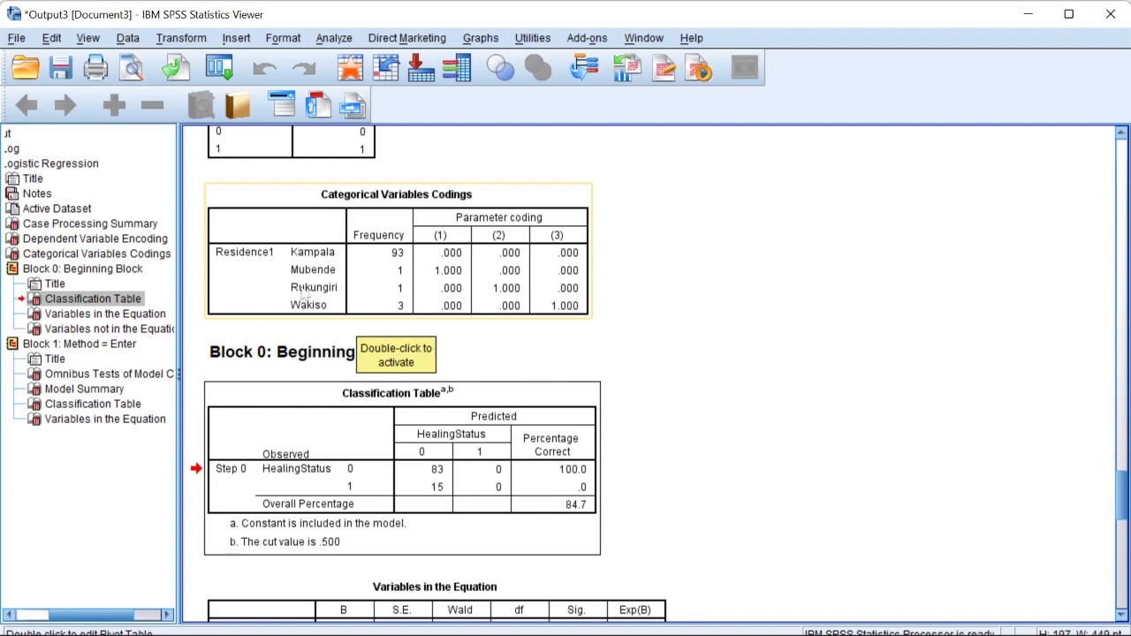
pyautogui.scroll(-4, 306, 293)
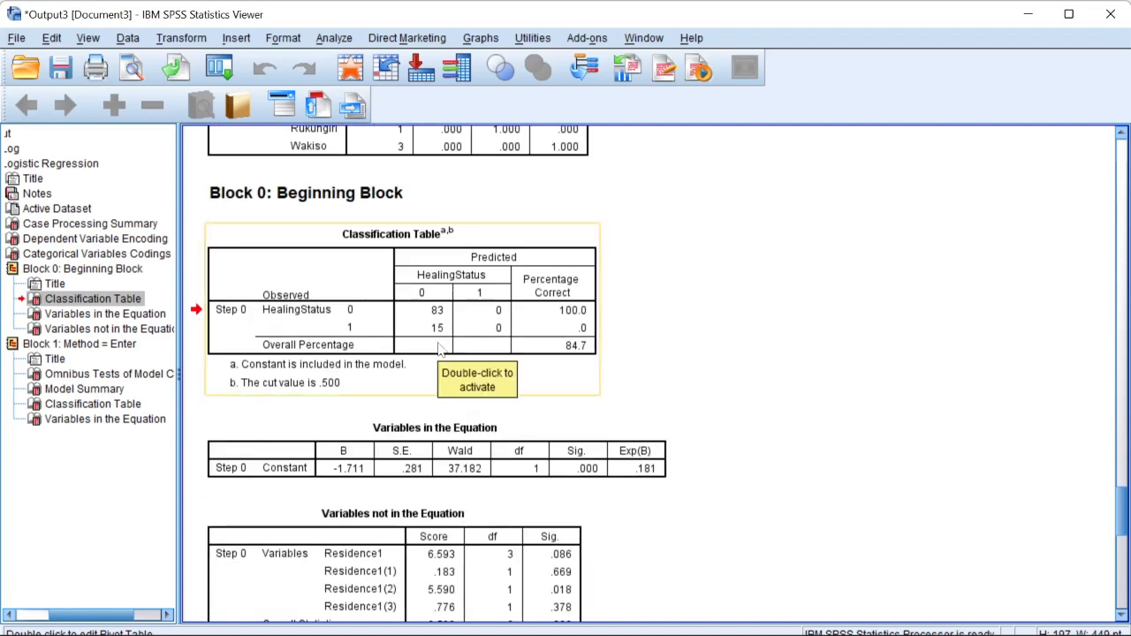
pyautogui.scroll(-2, 378, 315)
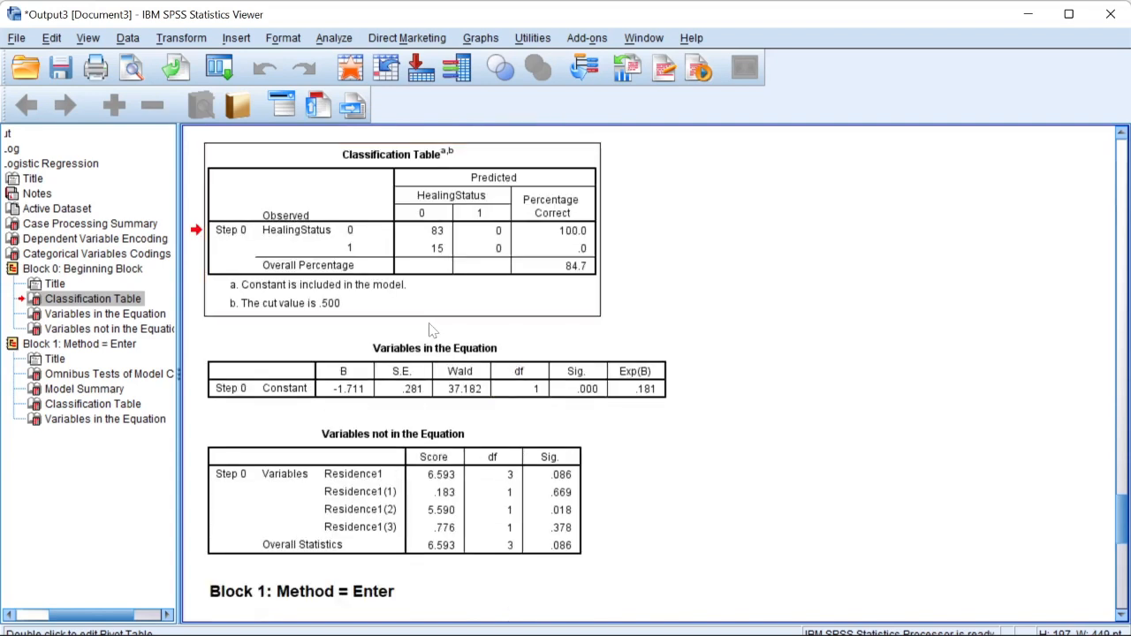
pyautogui.click(587, 380)
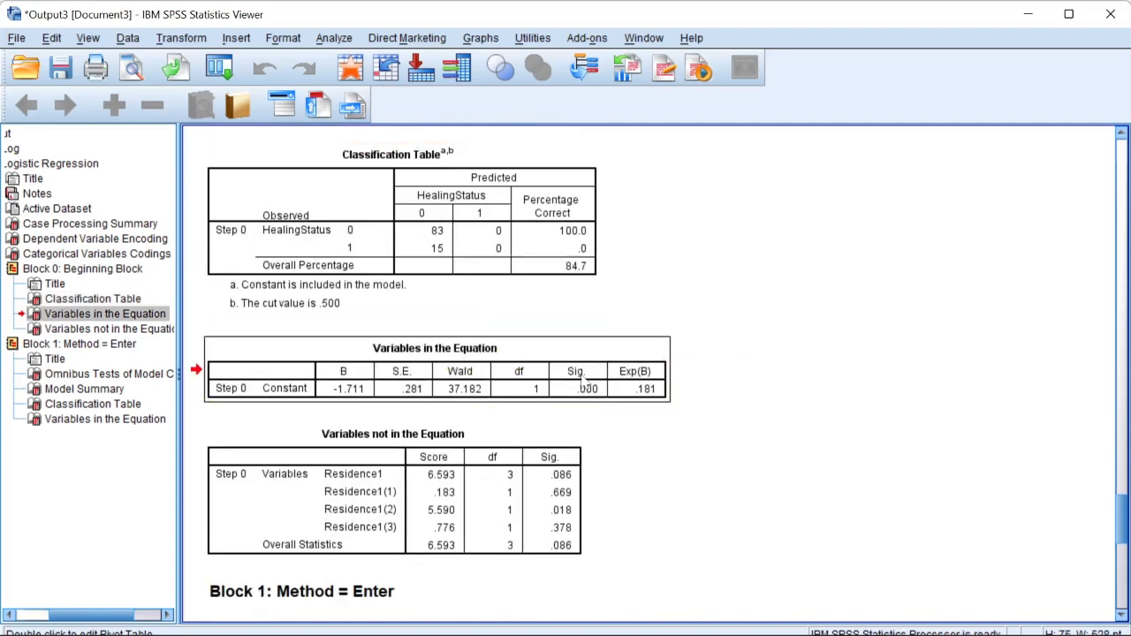
pyautogui.scroll(-2, 570, 318)
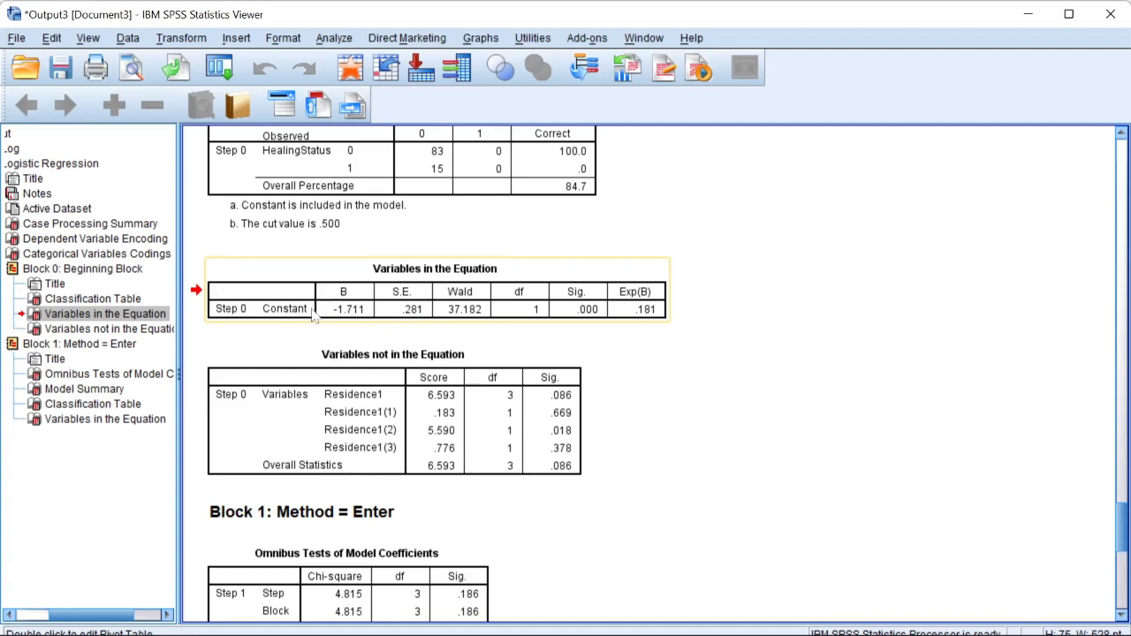
pyautogui.scroll(-3, 623, 307)
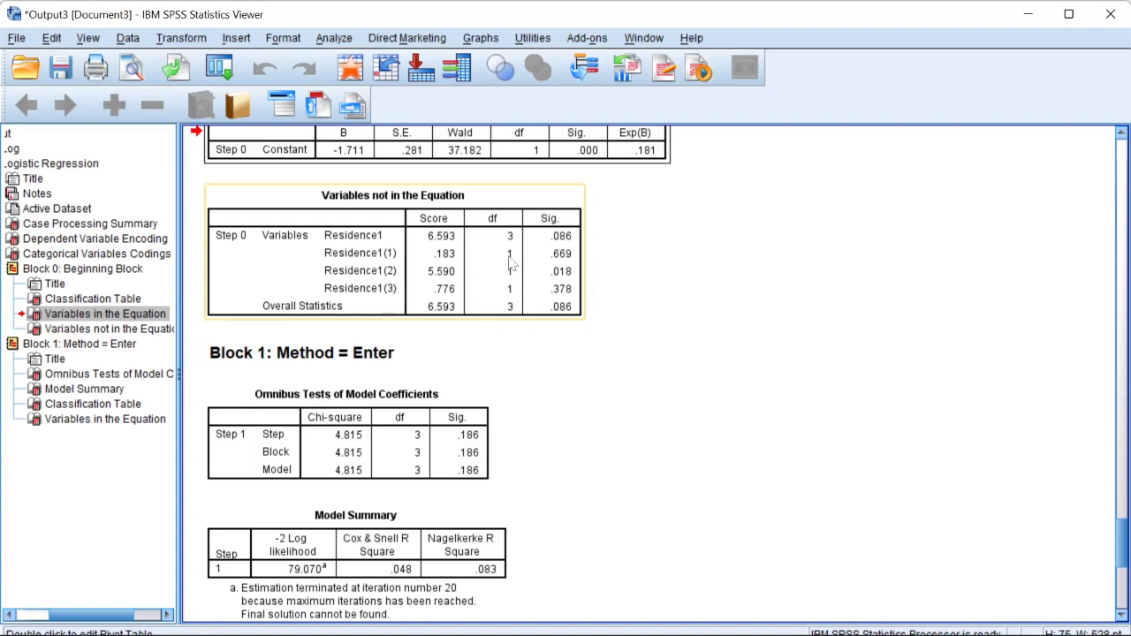
pyautogui.click(443, 255)
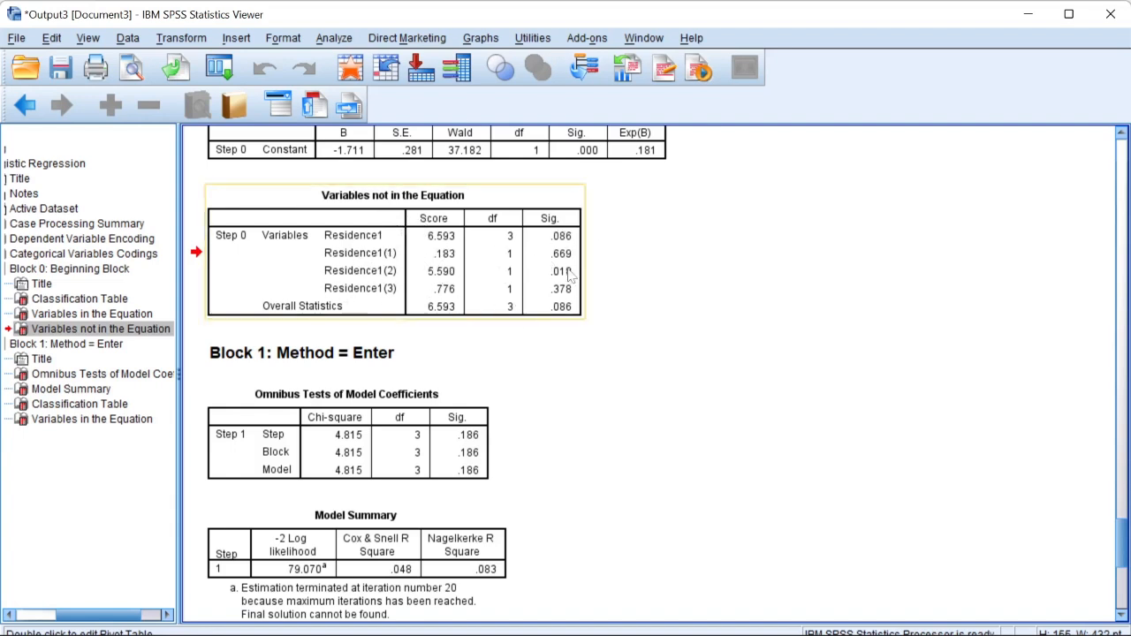
# Examine the Block 1 results through the final Variables in the Equation table with Exp(B) and its 95% confidence interval.
pyautogui.scroll(-3, 530, 243)
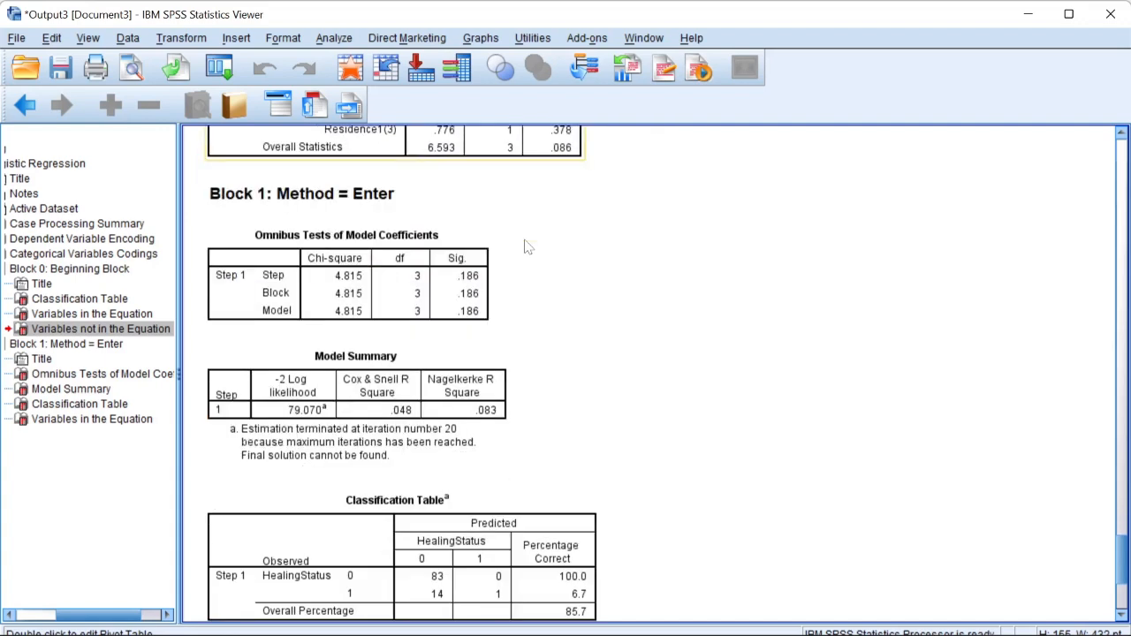
pyautogui.scroll(-5, 358, 277)
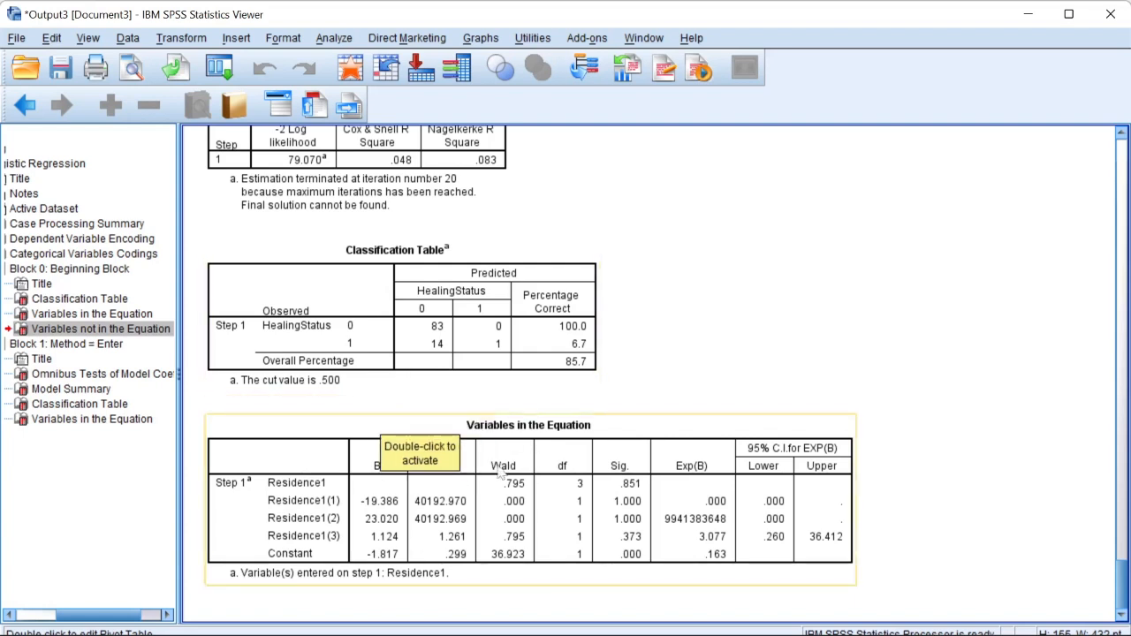
pyautogui.click(521, 461)
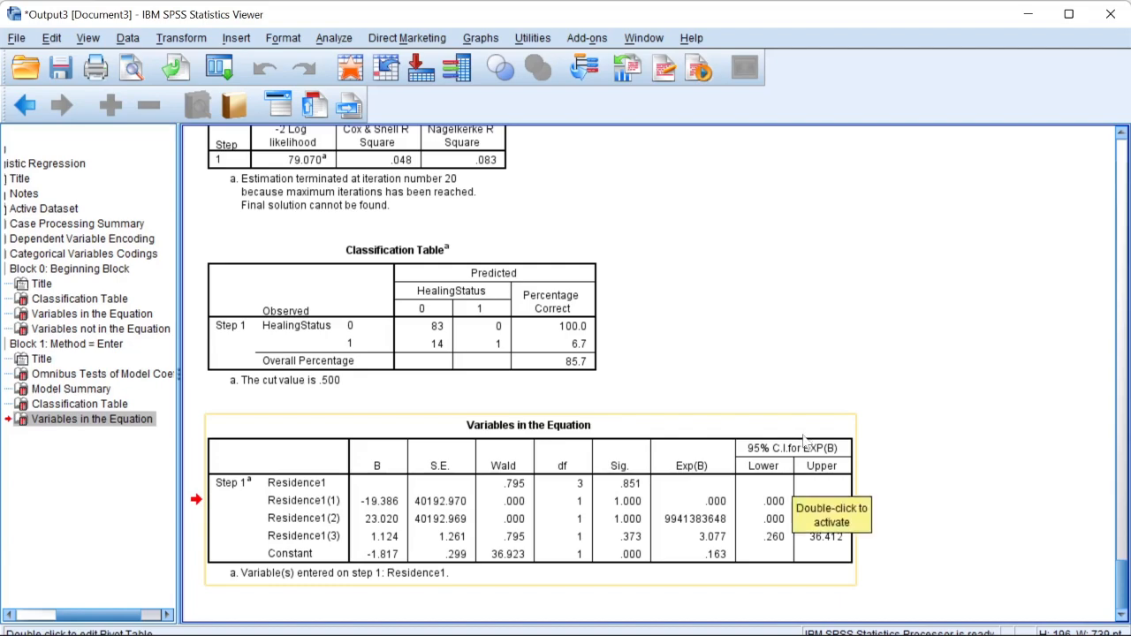
# Place the Project Write Up document beside the regression output and narrow the output outline to show the Exp(B) column.
pyautogui.press('super+Right')
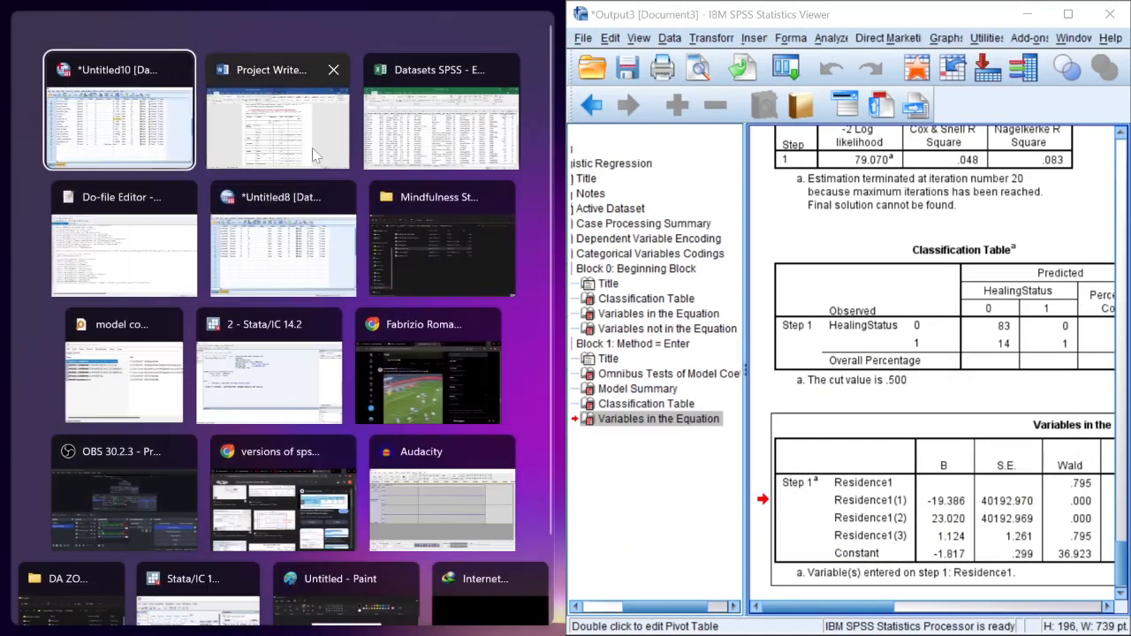
pyautogui.click(312, 147)
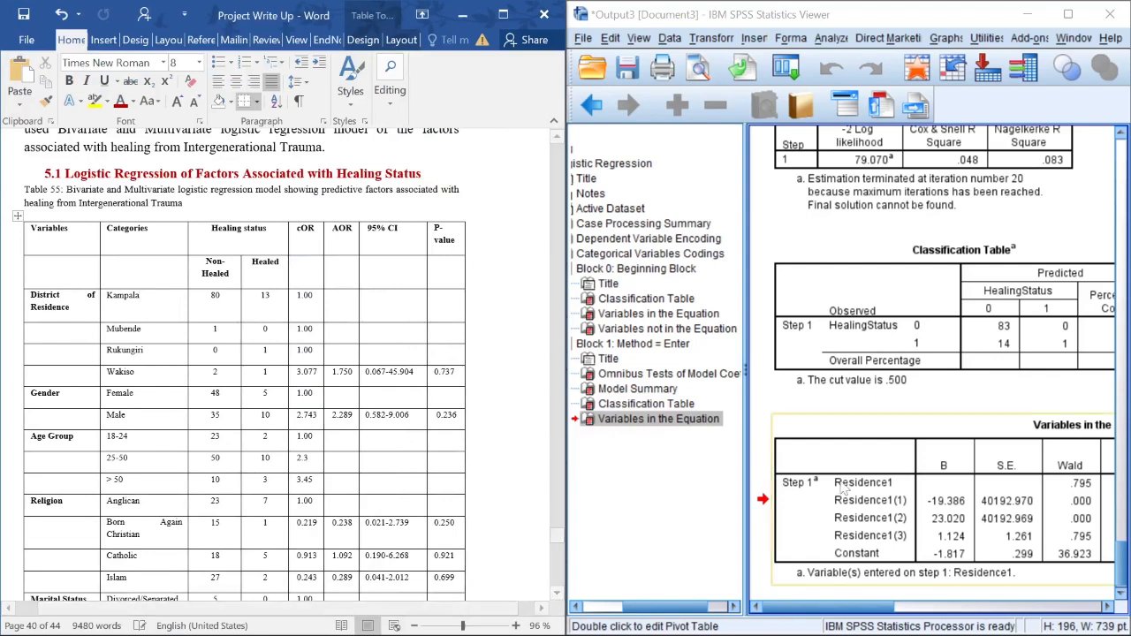
pyautogui.moveTo(746, 371); pyautogui.dragTo(610, 384)
pyautogui.scroll(-1, 668, 393)
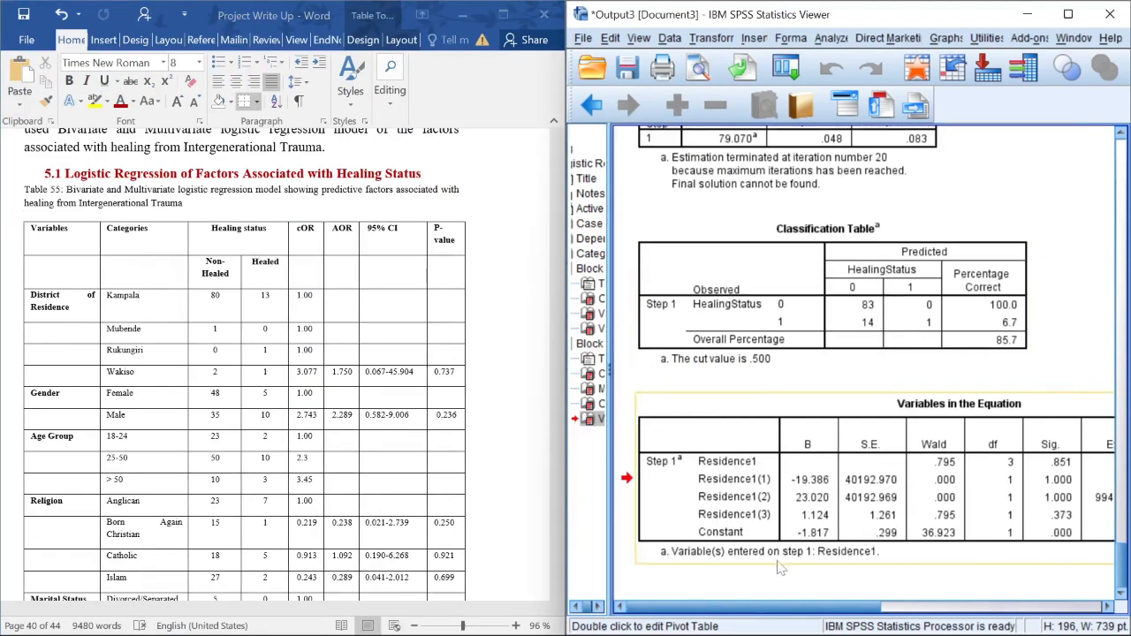
pyautogui.moveTo(700, 609); pyautogui.dragTo(772, 611)
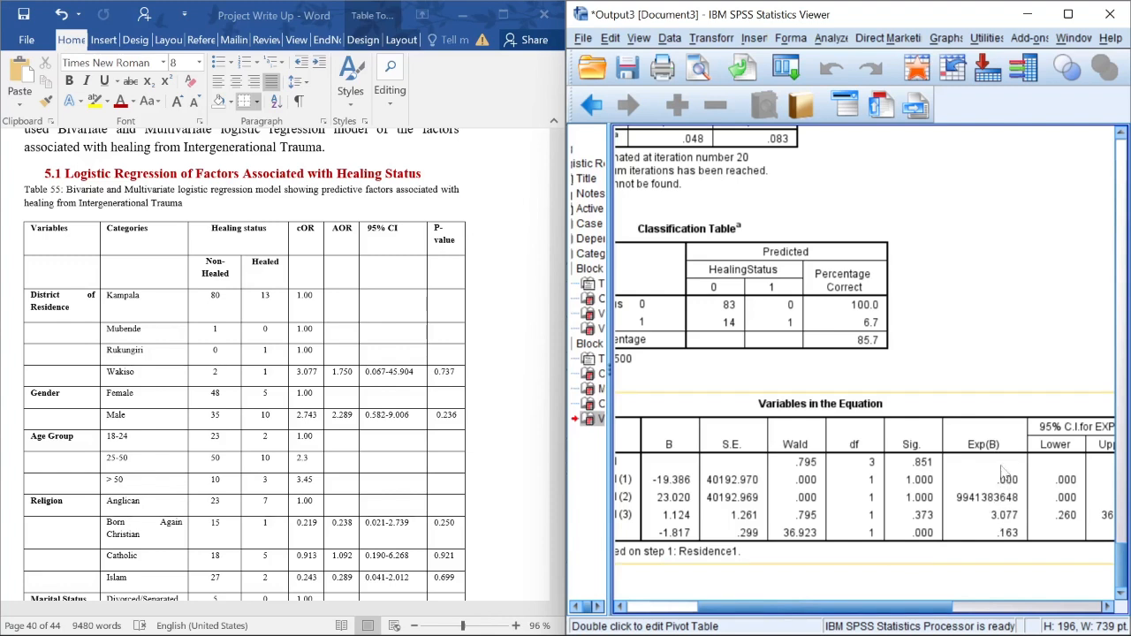
# Review the variable, category and healing status columns for the District of Residence rows in Table 55 of the write-up.
pyautogui.click(170, 292)
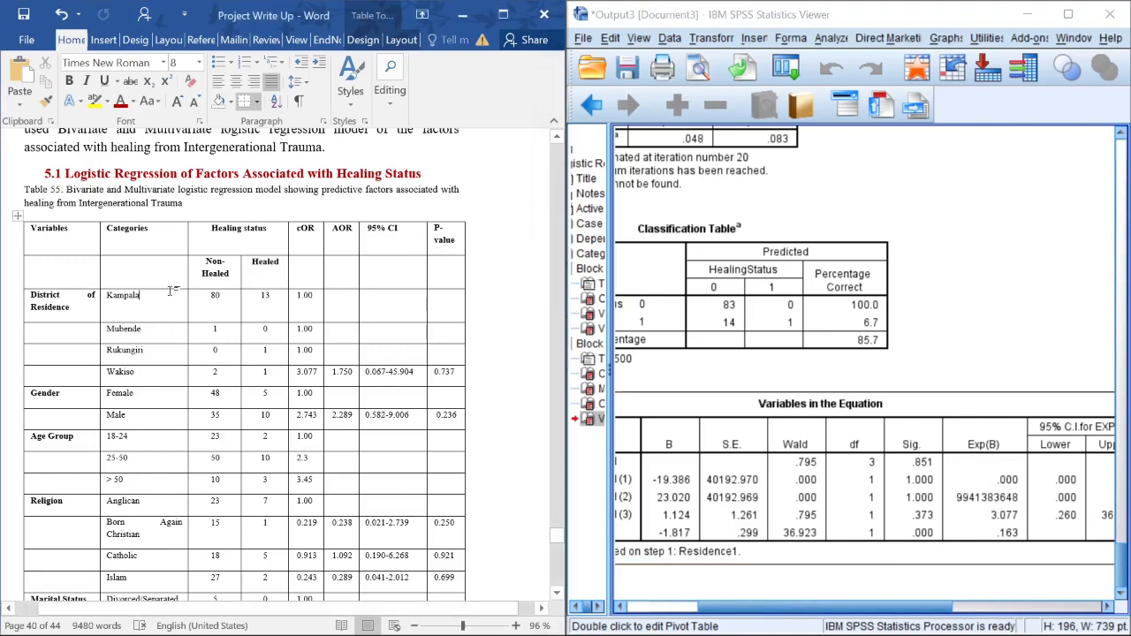
pyautogui.moveTo(36, 229); pyautogui.dragTo(266, 531)
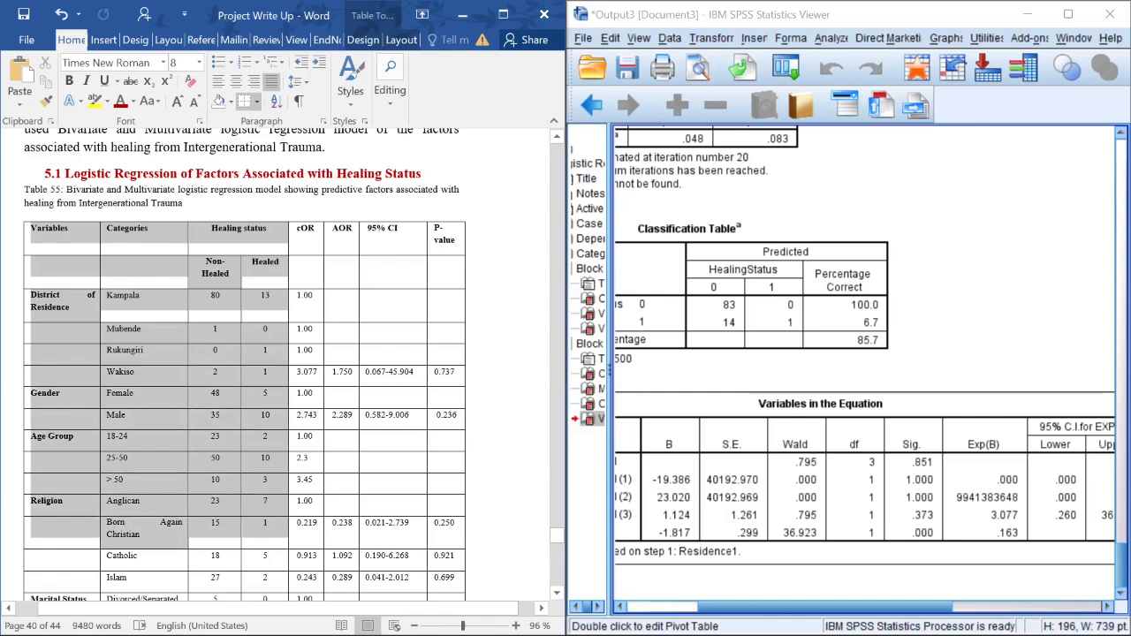
pyautogui.moveTo(34, 294)
pyautogui.mouseDown()
pyautogui.moveTo(159, 351)
pyautogui.moveTo(215, 353)
pyautogui.mouseUp()
pyautogui.moveTo(35, 229)
pyautogui.mouseDown()
pyautogui.moveTo(217, 267)
pyautogui.moveTo(266, 336)
pyautogui.moveTo(265, 417)
pyautogui.moveTo(265, 372)
pyautogui.mouseUp()
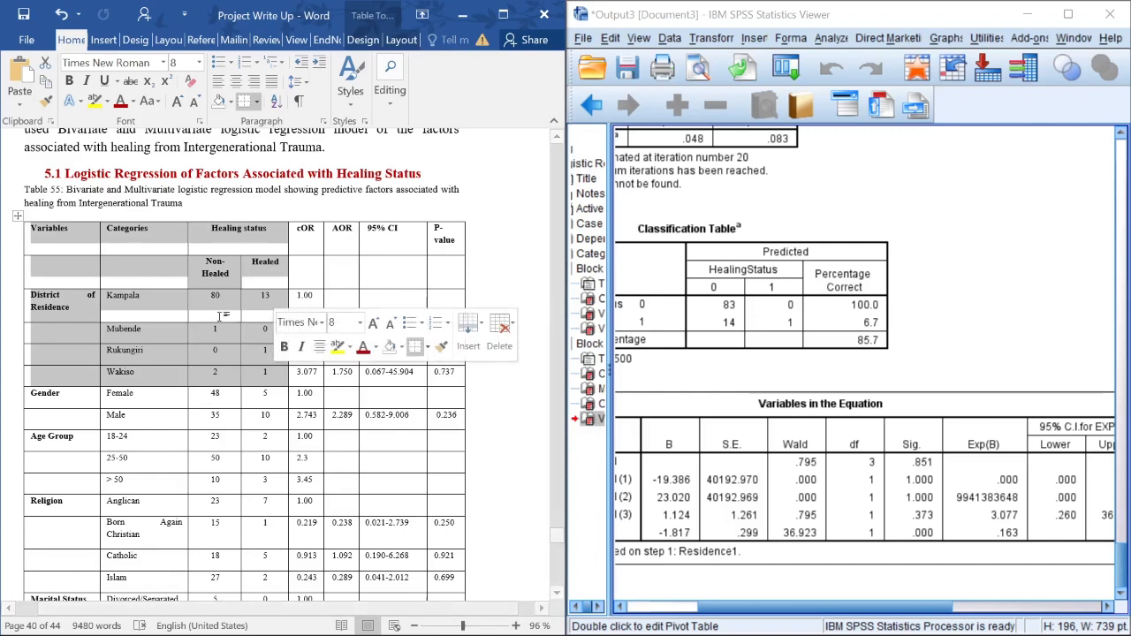
pyautogui.click(236, 357)
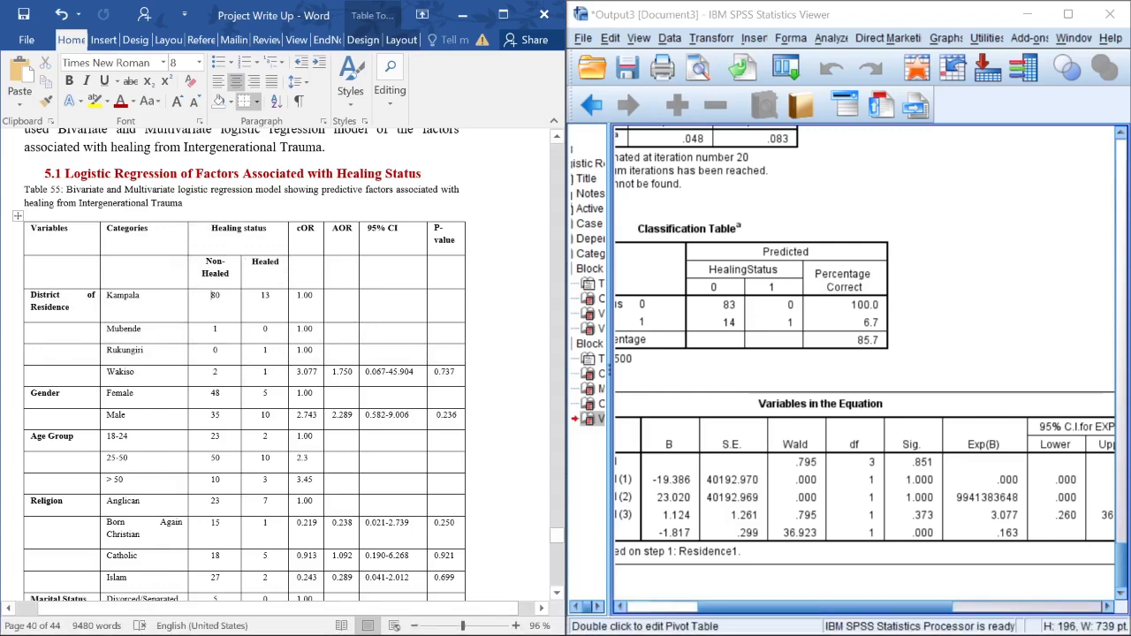
# Compare the write-up's cOR entries for Kampala, Mubende, Rukungiri and Wakiso with the Exp(B) values for Residence1 in the output.
pyautogui.moveTo(305, 295); pyautogui.dragTo(468, 373)
pyautogui.click(304, 296)
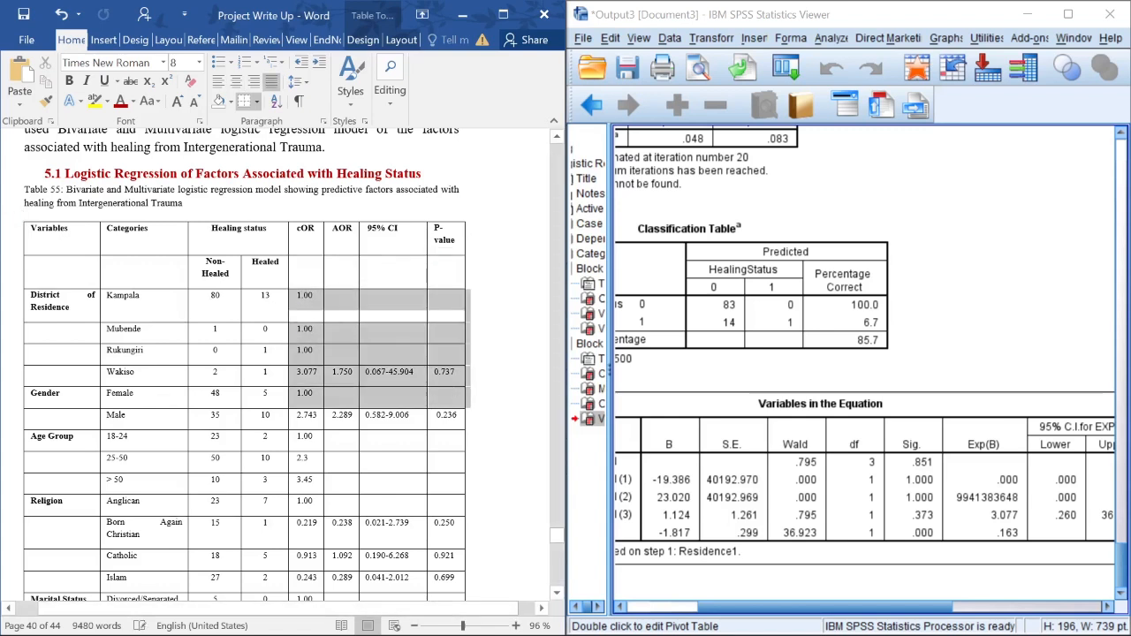
pyautogui.click(317, 371)
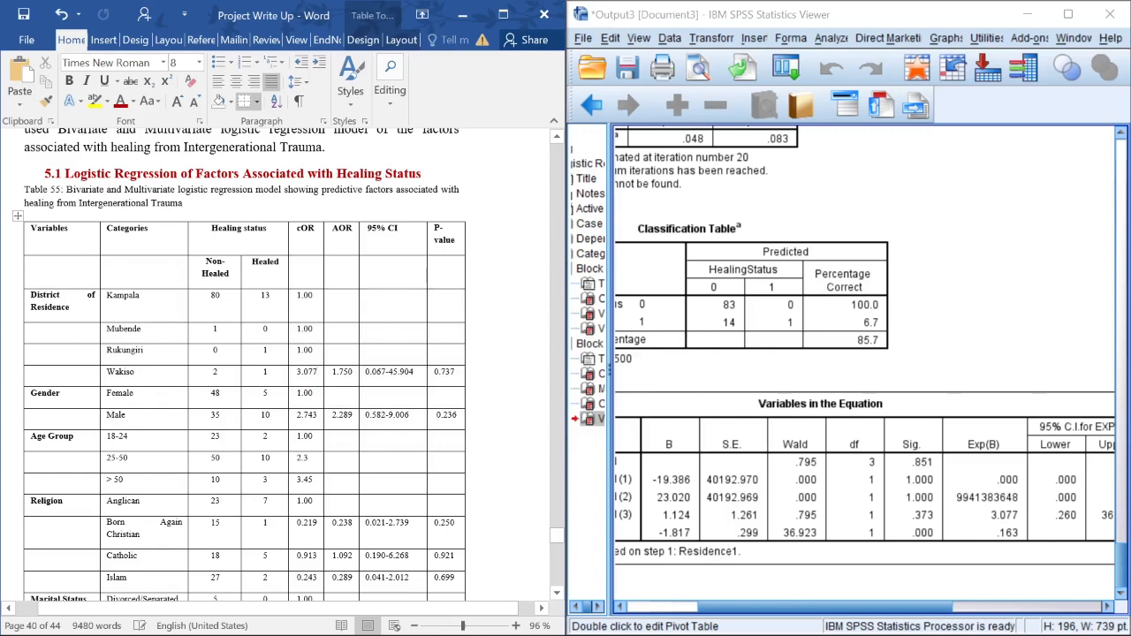
pyautogui.click(670, 447)
pyautogui.moveTo(297, 296); pyautogui.dragTo(308, 372)
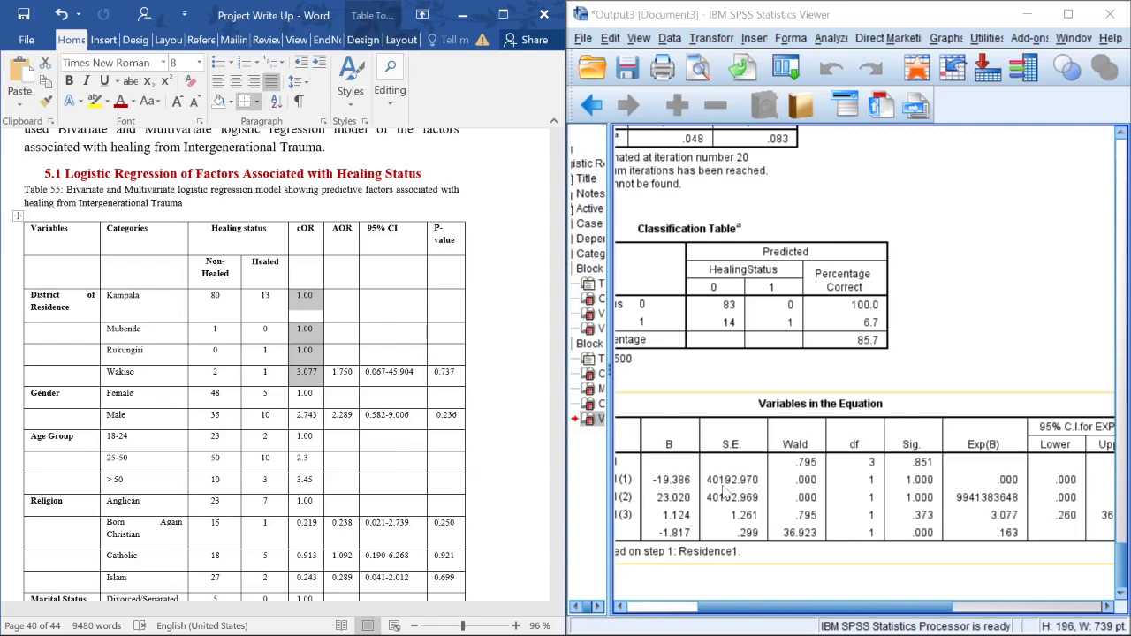
pyautogui.click(972, 500)
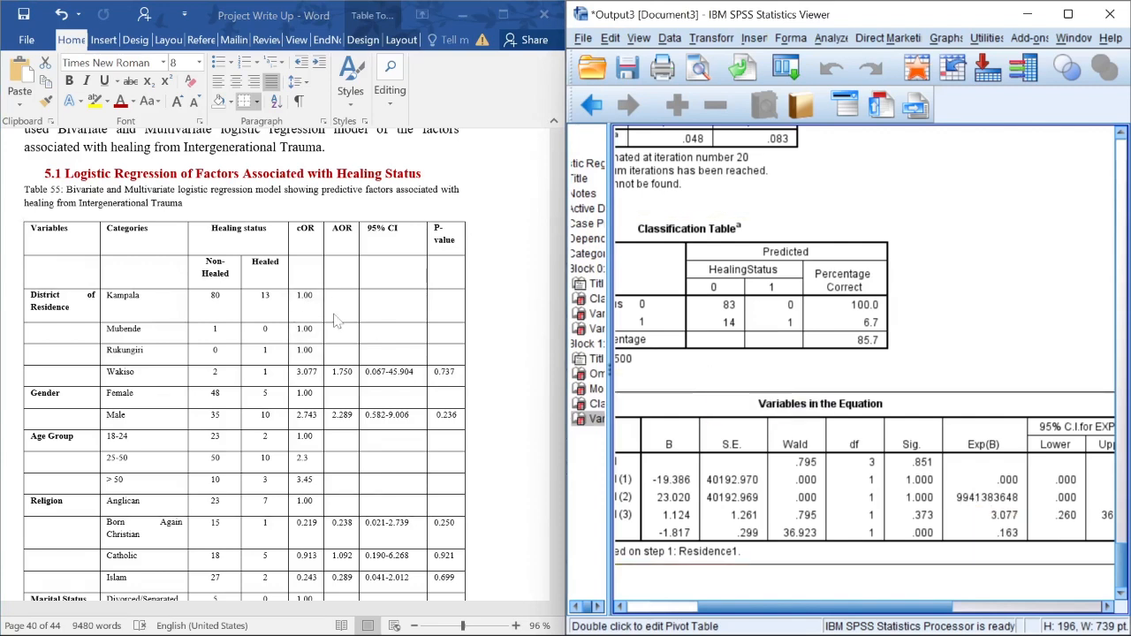
pyautogui.moveTo(304, 295)
pyautogui.mouseDown()
pyautogui.moveTo(314, 369)
pyautogui.moveTo(306, 299)
pyautogui.mouseUp()
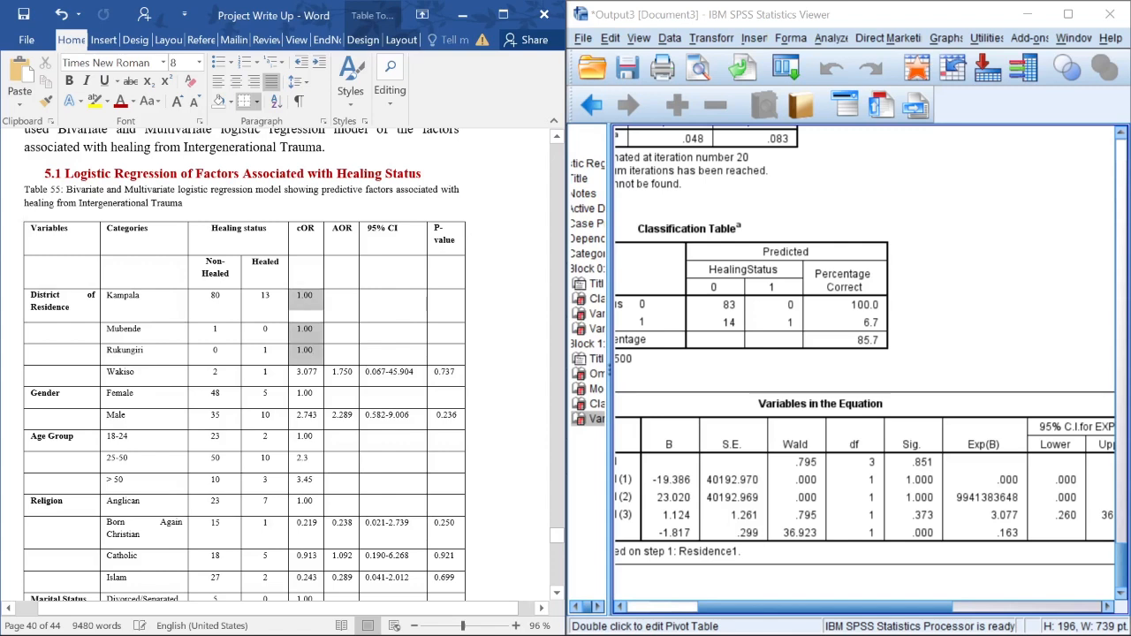
pyautogui.click(301, 328)
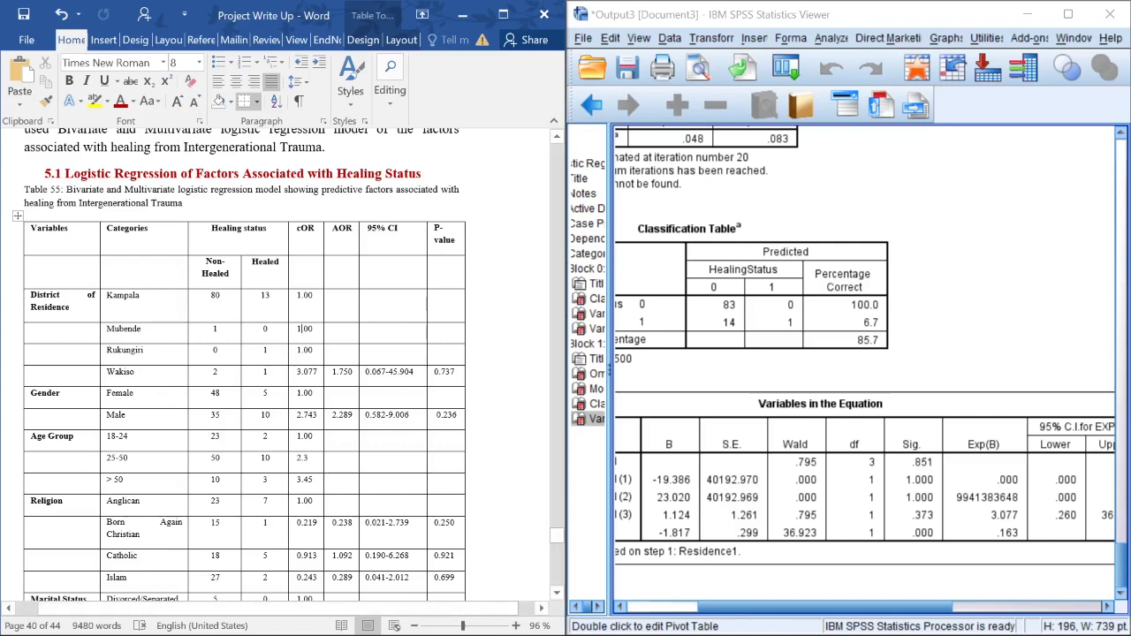
pyautogui.moveTo(300, 329); pyautogui.dragTo(304, 301)
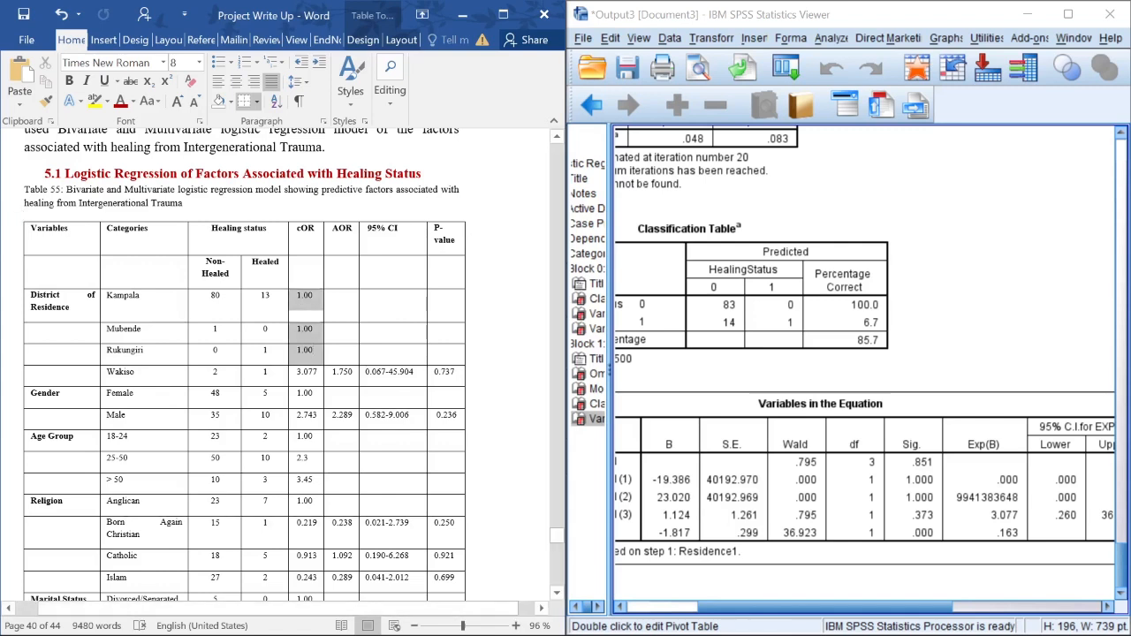
# Compare the cOR entries for Wakiso and reference category Kampala in Table 55 with the Exp(B) column of the Residence1 output.
pyautogui.click(309, 357)
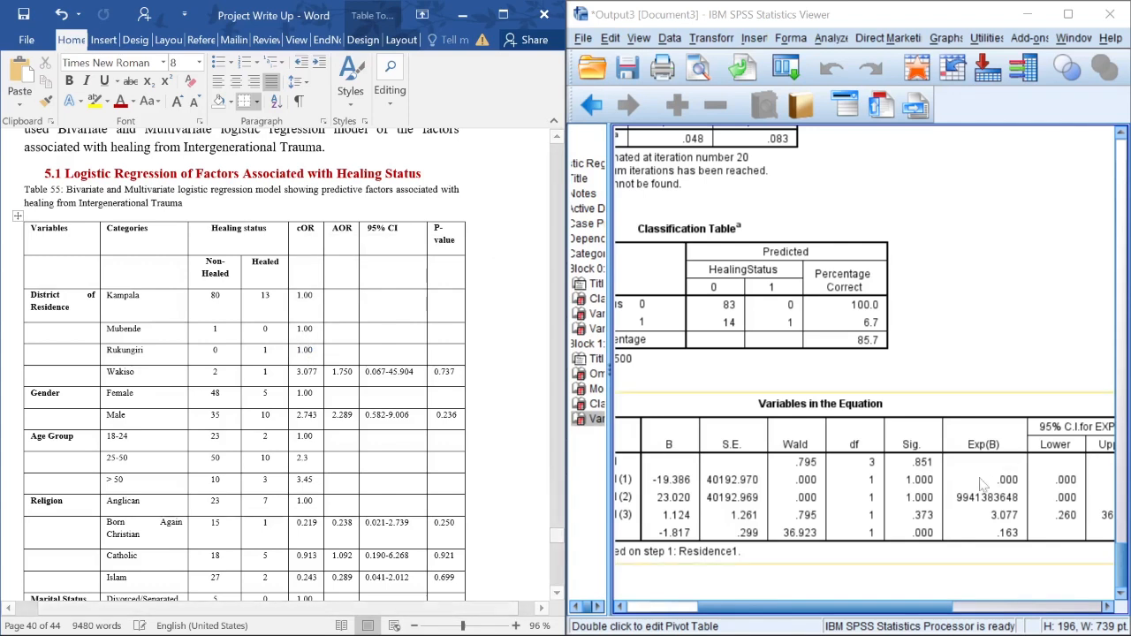
pyautogui.click(1012, 528)
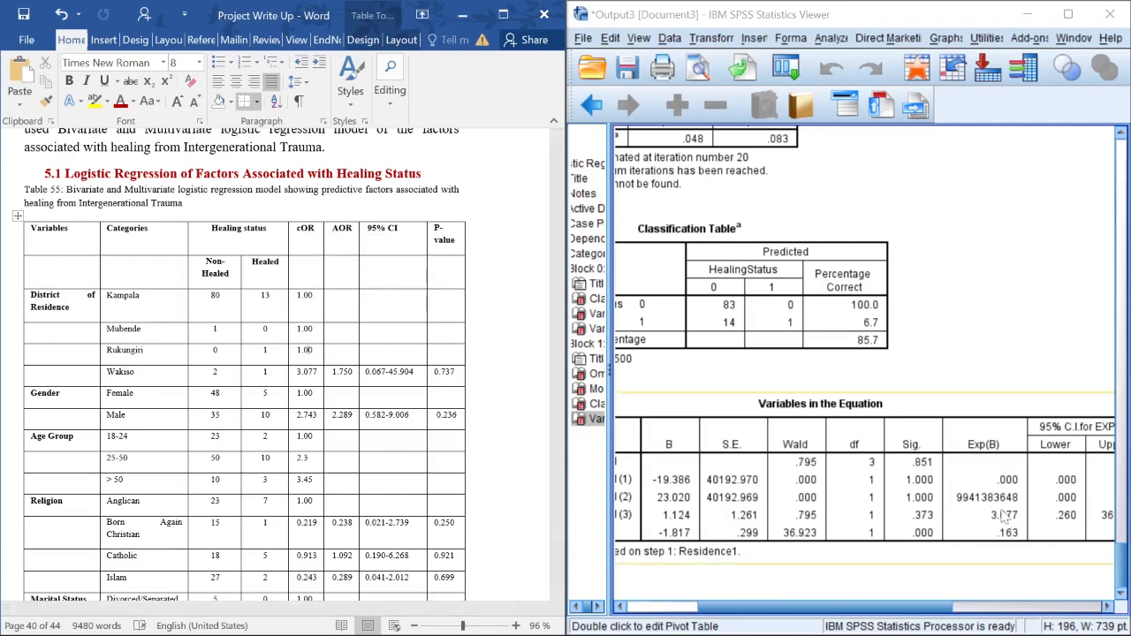
pyautogui.click(305, 371)
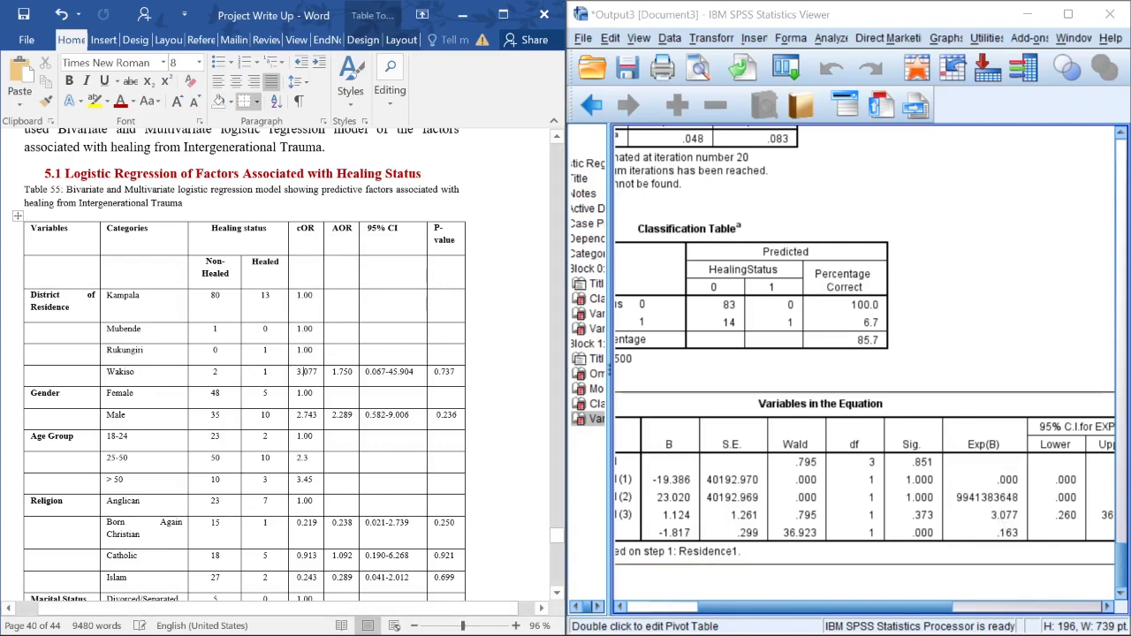
pyautogui.moveTo(114, 371); pyautogui.dragTo(309, 371)
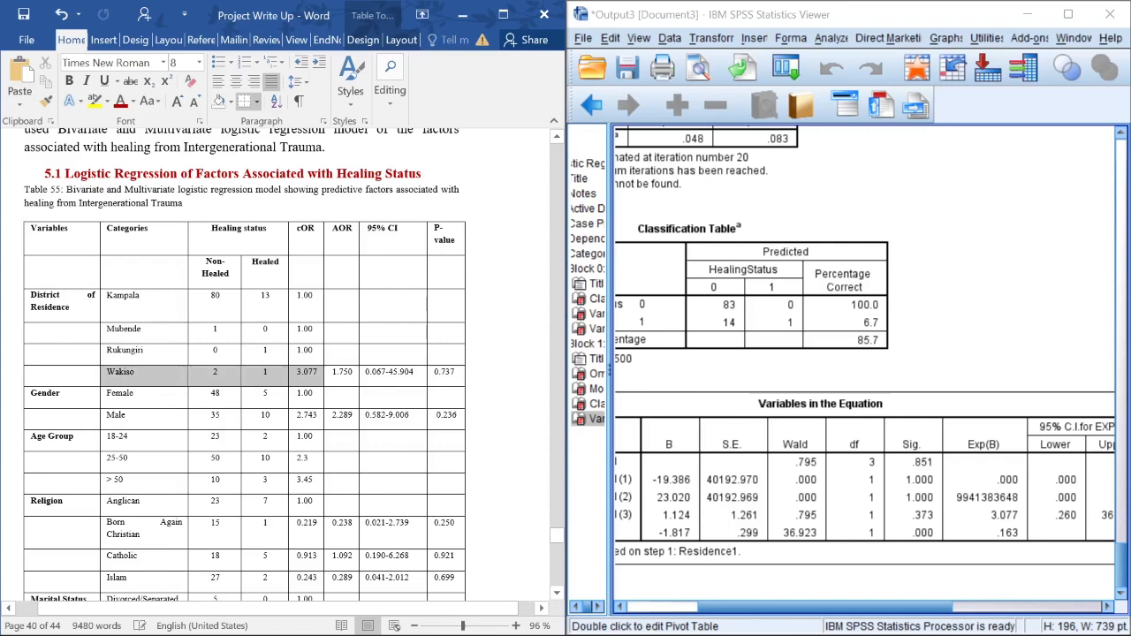
pyautogui.click(329, 371)
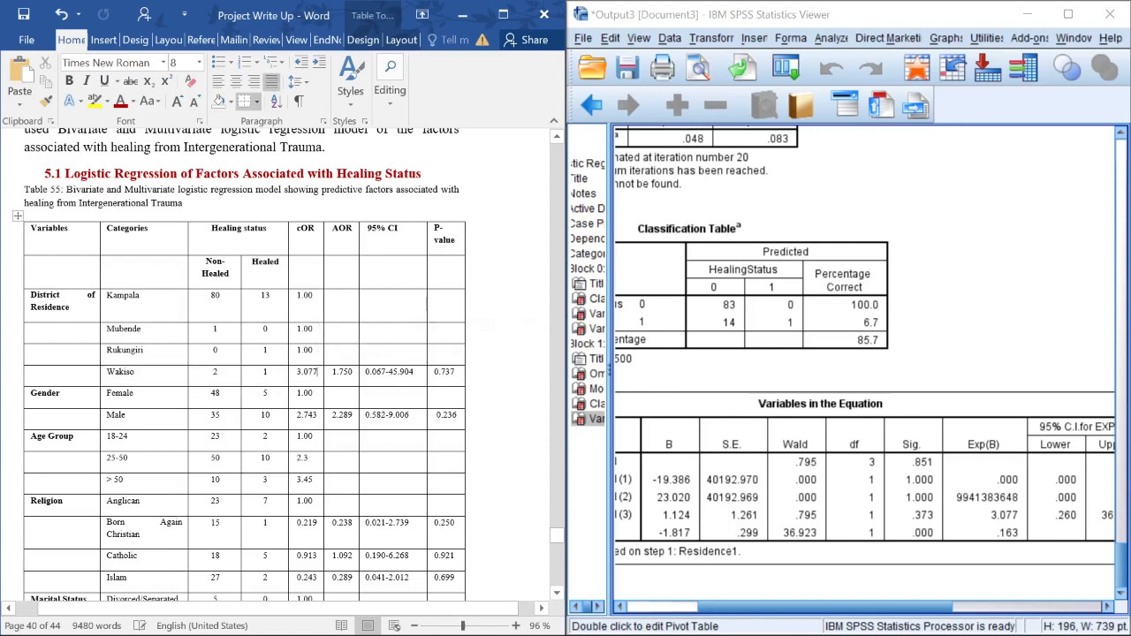
pyautogui.doubleClick(307, 373)
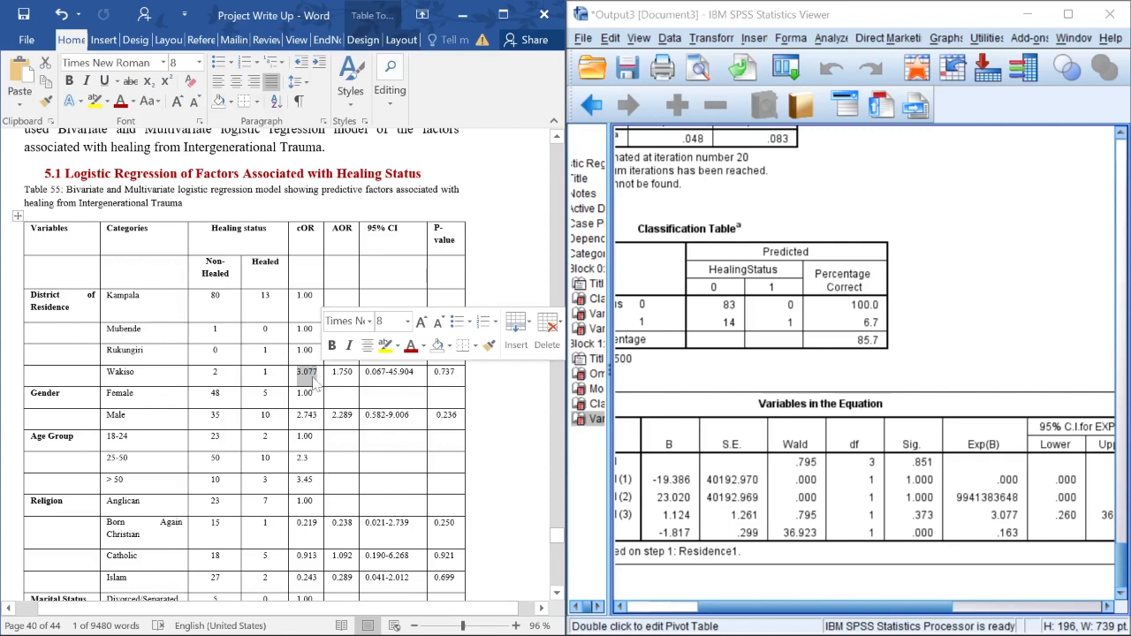
pyautogui.moveTo(108, 297); pyautogui.dragTo(318, 298)
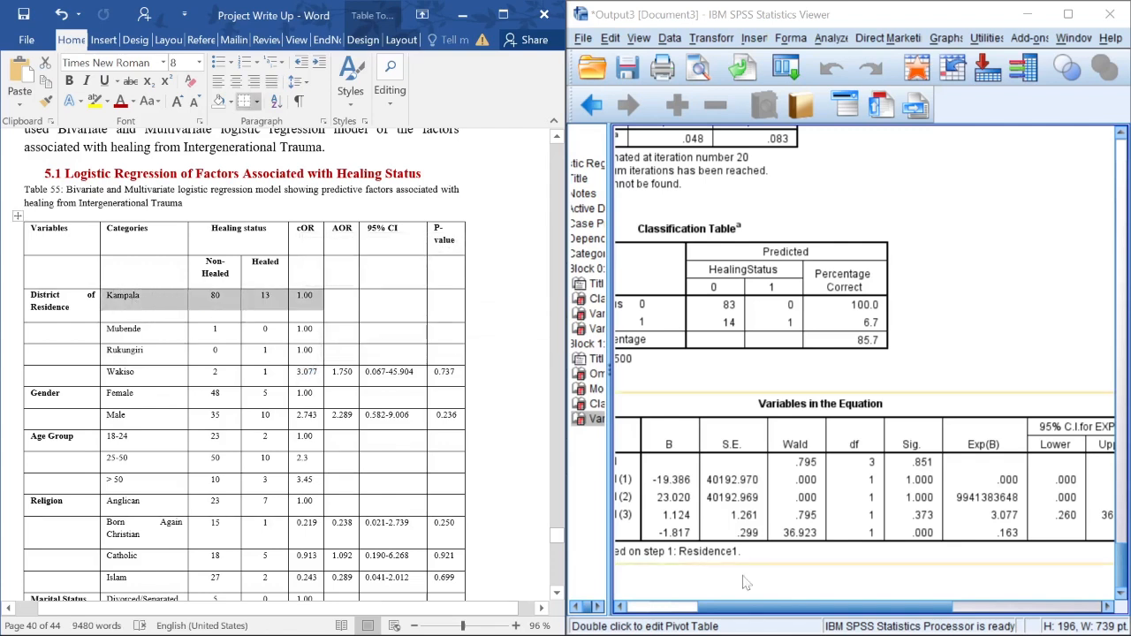
# Examine the Residence1 category rows in the Variables in the Equation table and the regression tables above it.
pyautogui.click(767, 608)
pyautogui.moveTo(767, 608); pyautogui.dragTo(681, 608)
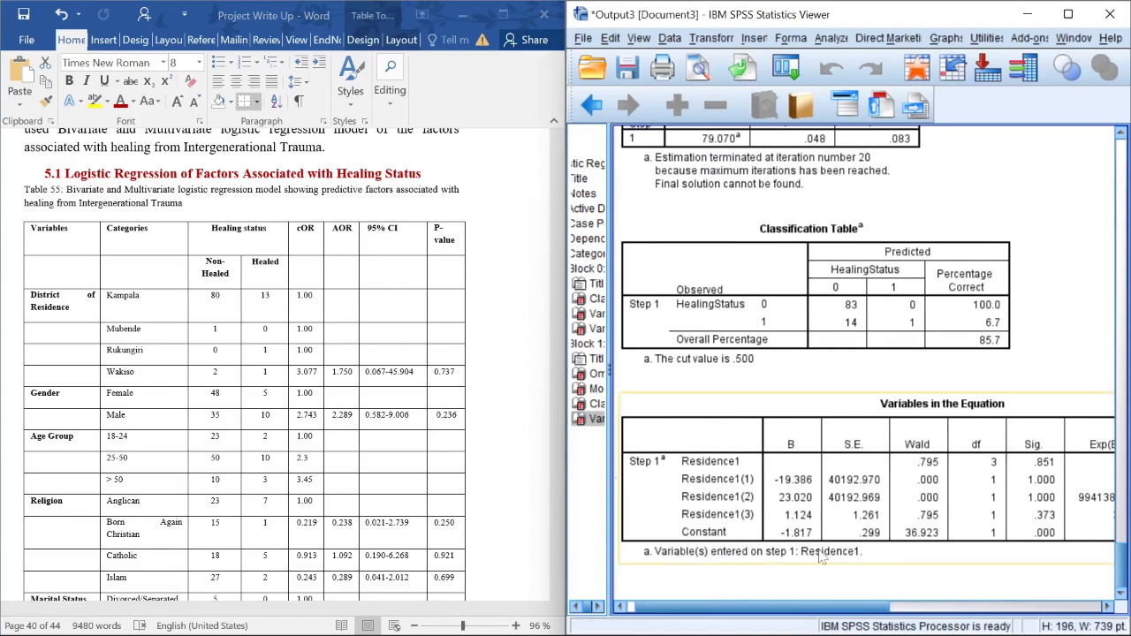
pyautogui.moveTo(727, 608)
pyautogui.mouseDown()
pyautogui.moveTo(815, 612)
pyautogui.moveTo(716, 609)
pyautogui.mouseUp()
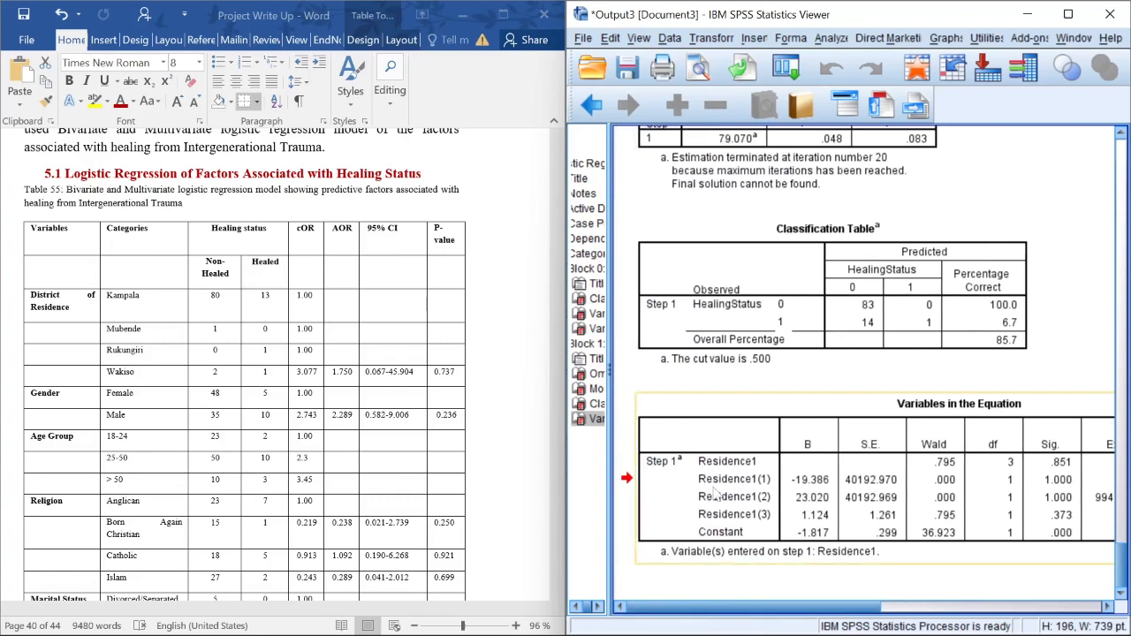
pyautogui.scroll(3, 928, 455)
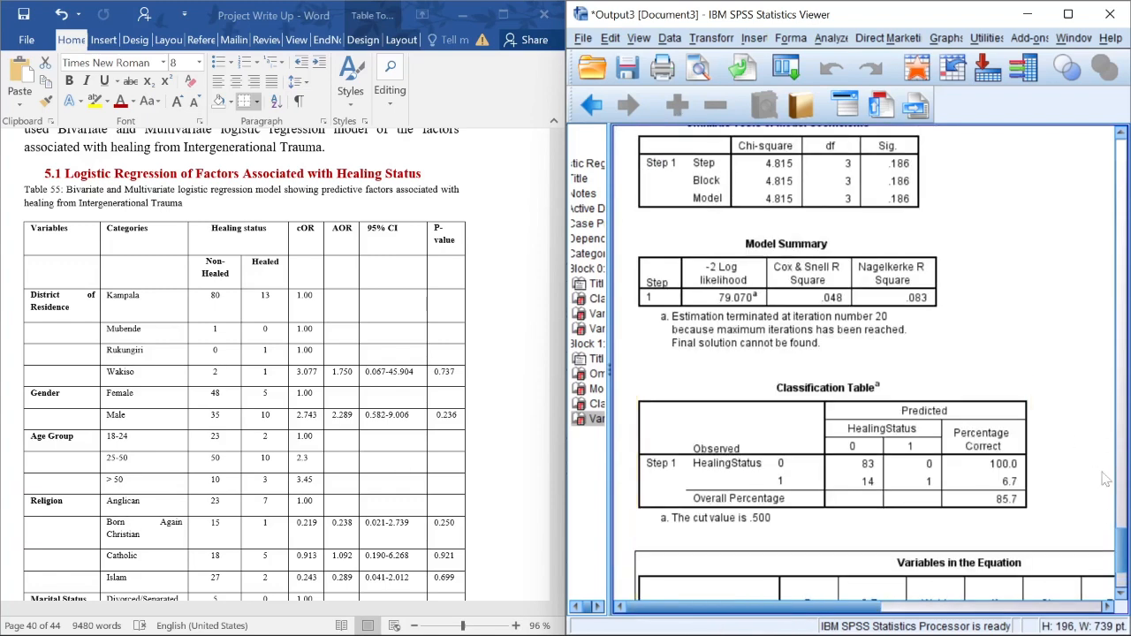
pyautogui.moveTo(1122, 565); pyautogui.dragTo(1124, 477)
pyautogui.click(760, 453)
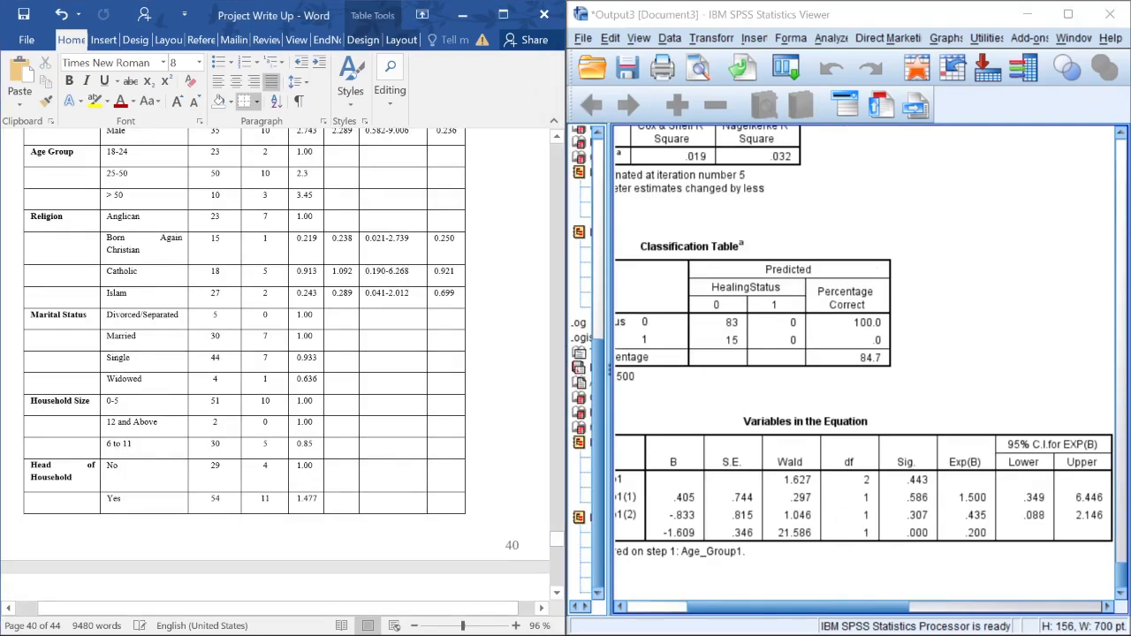
# Review the Household Size categories, healing status counts and cOR entries in Table 55 of the write-up.
pyautogui.moveTo(118, 401); pyautogui.dragTo(305, 447)
pyautogui.click(263, 438)
pyautogui.click(957, 306)
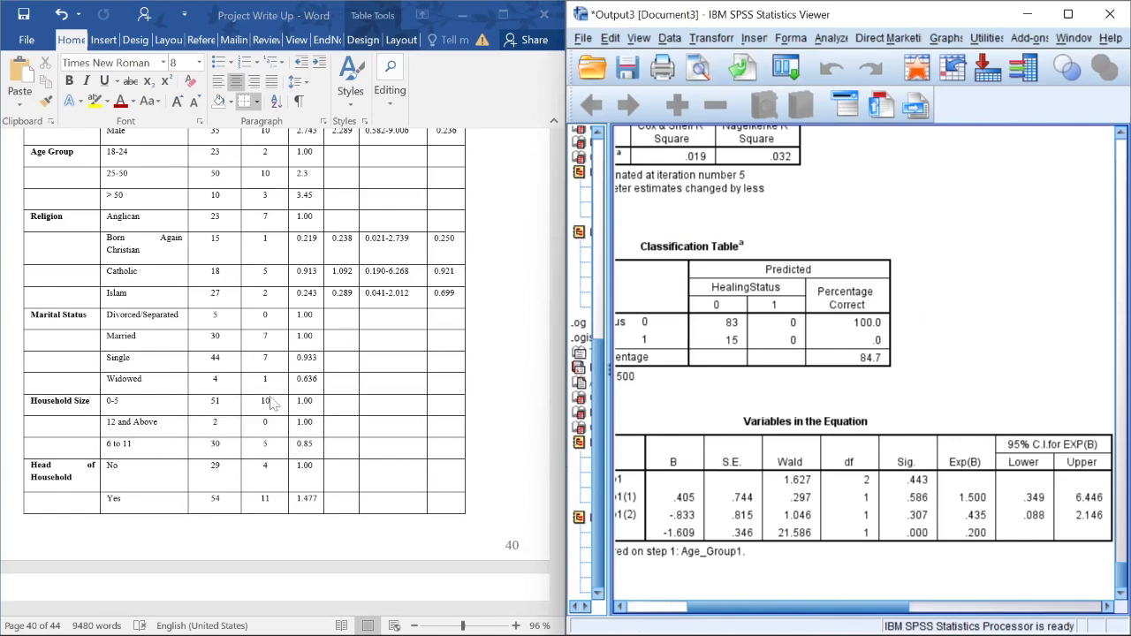
# Set up a binary logistic regression on HealingStatus, replacing the Age_Group1 covariate with Household_Size1.
pyautogui.click(830, 39)
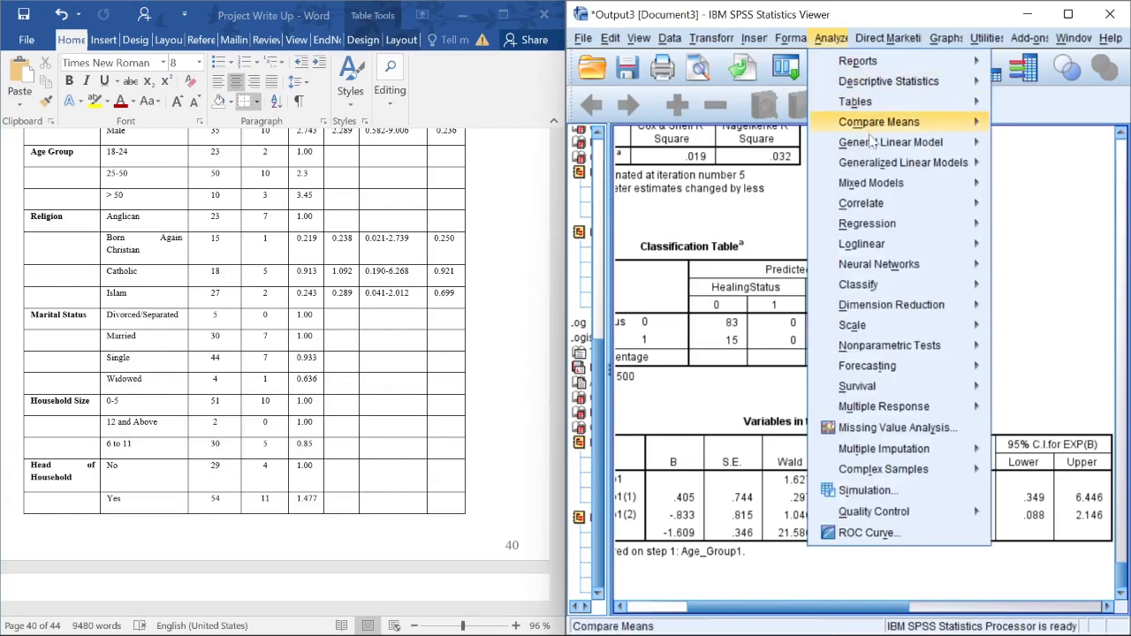
pyautogui.moveTo(864, 226)
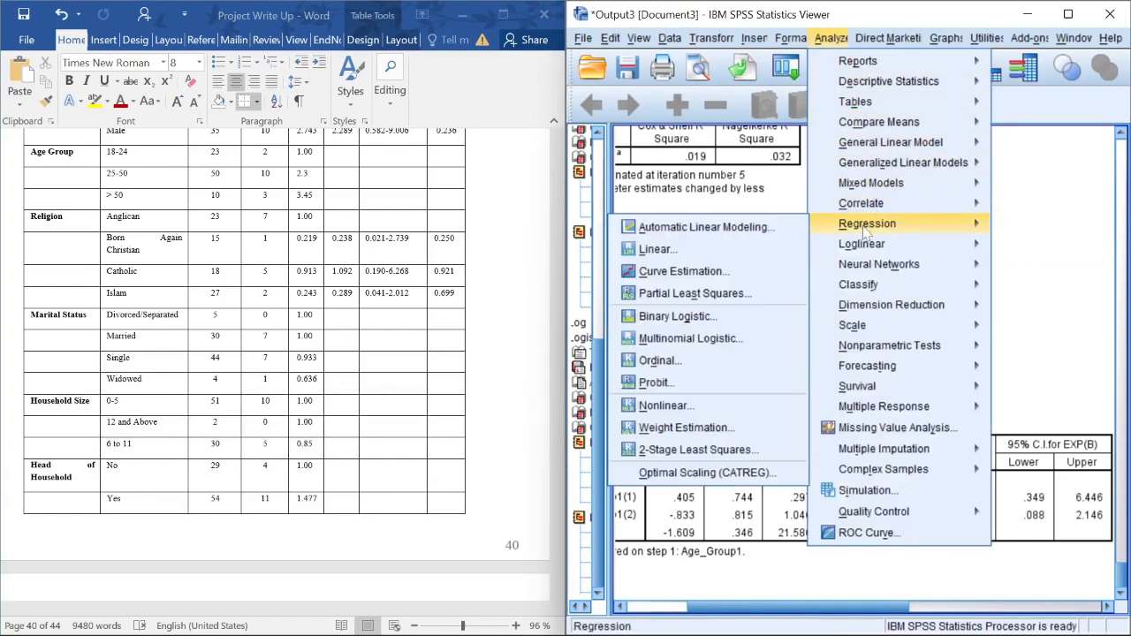
pyautogui.click(671, 318)
pyautogui.click(826, 225)
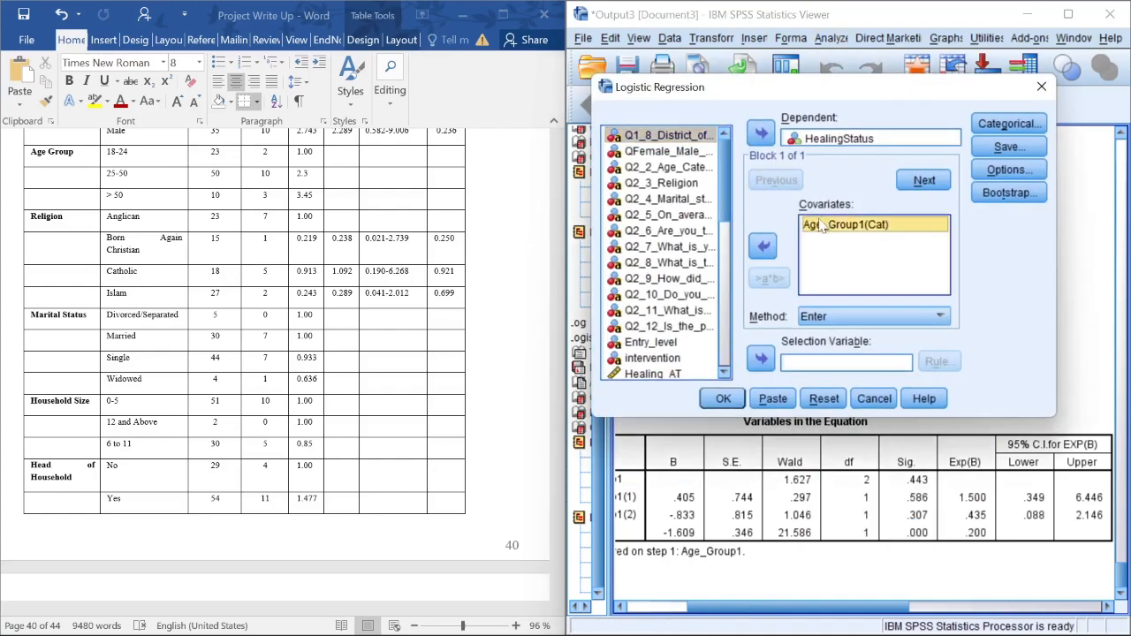
pyautogui.click(764, 254)
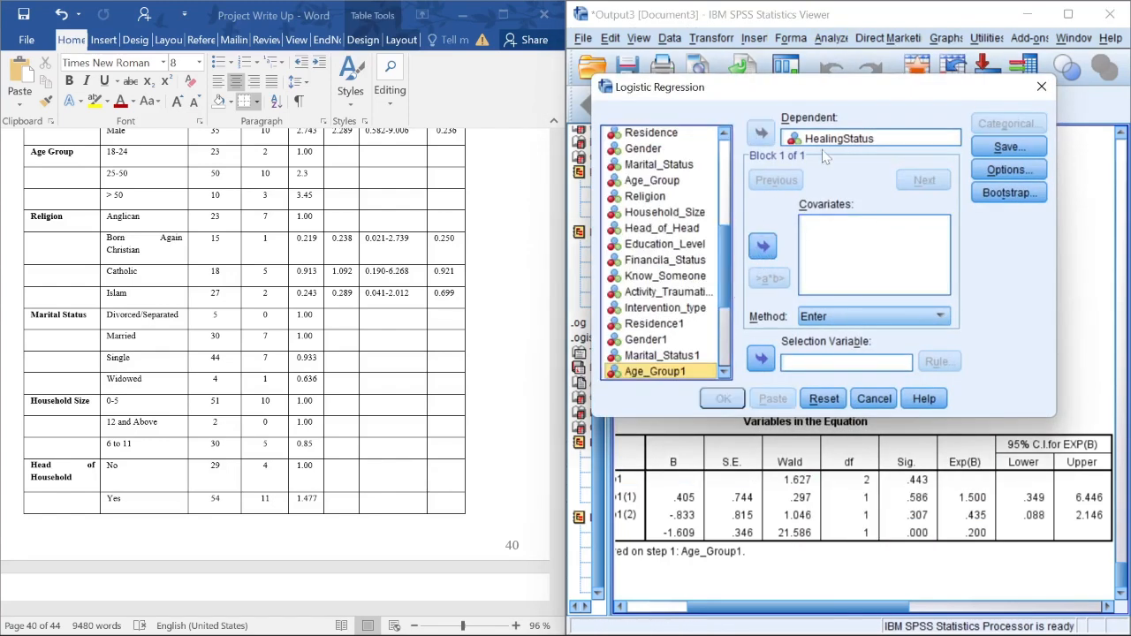
pyautogui.click(835, 142)
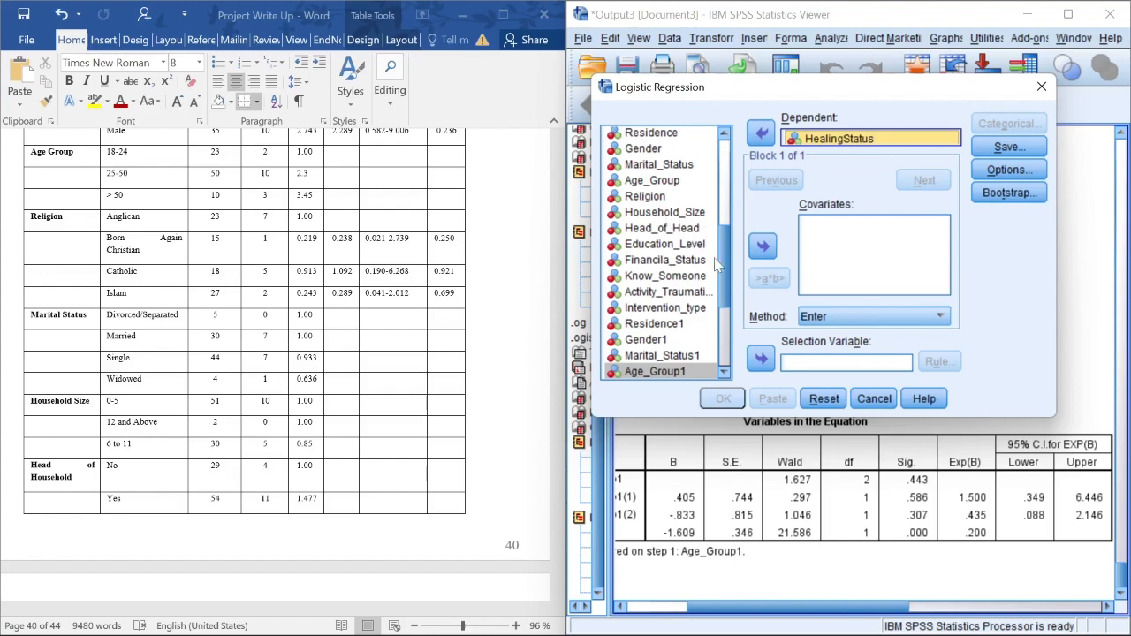
pyautogui.moveTo(720, 261); pyautogui.dragTo(736, 343)
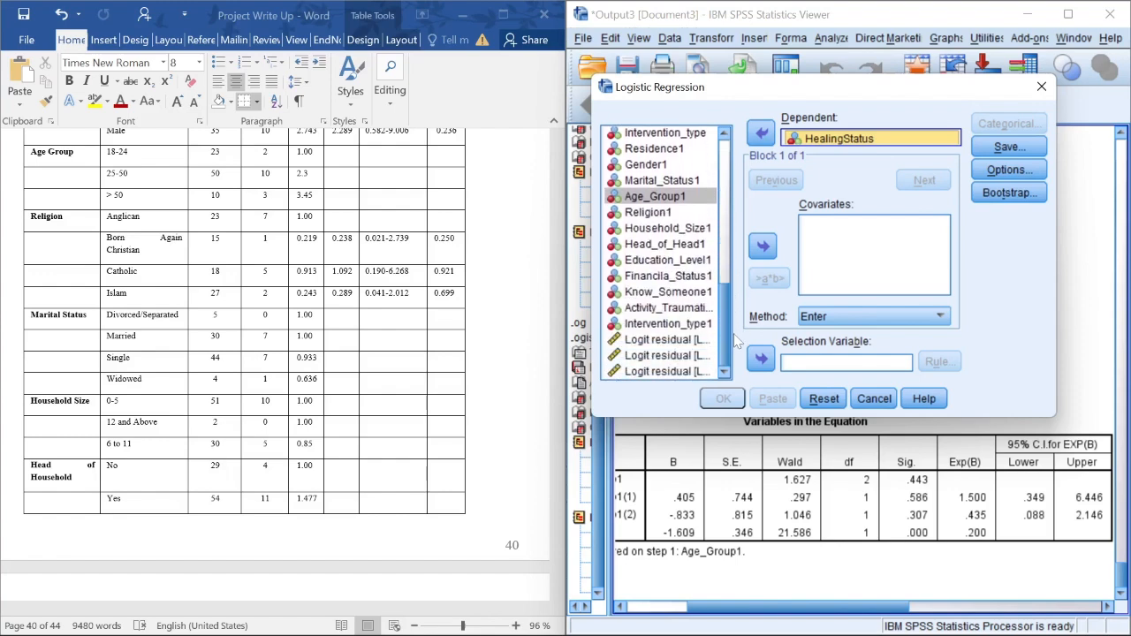
pyautogui.click(691, 229)
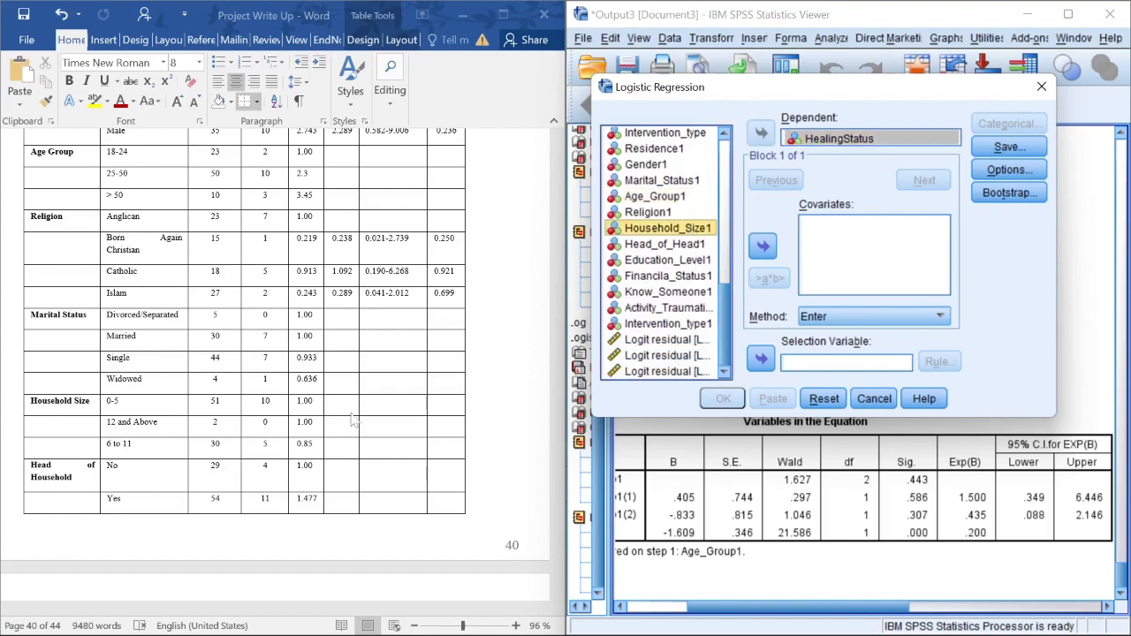
pyautogui.click(767, 251)
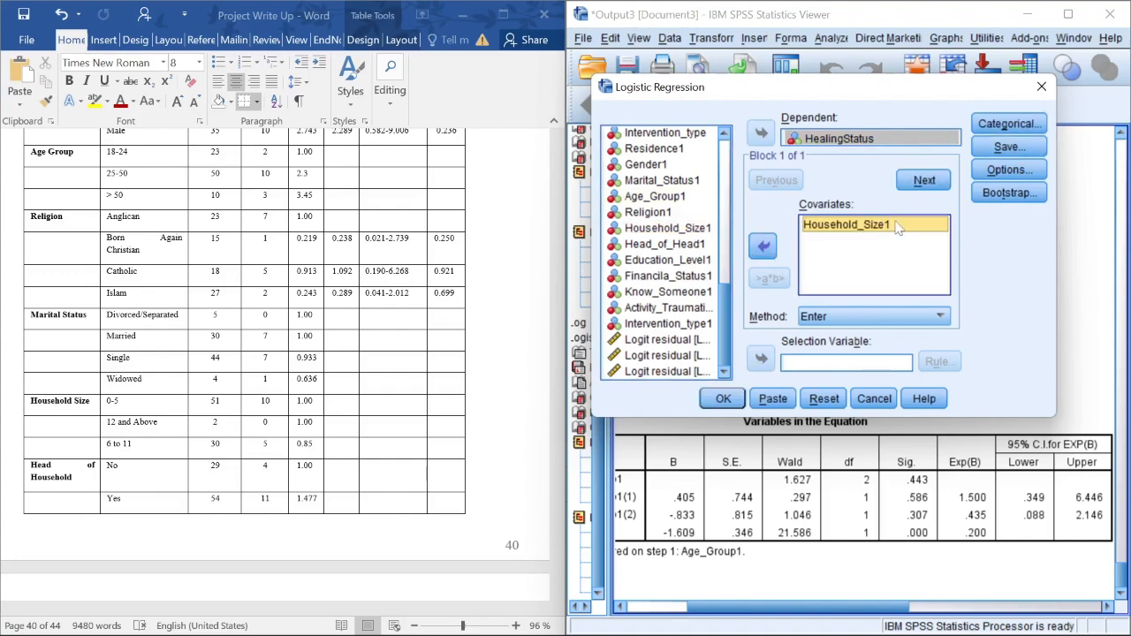
# Define Household_Size1 as a categorical covariate with an Indicator contrast and the first category as reference.
pyautogui.click(997, 131)
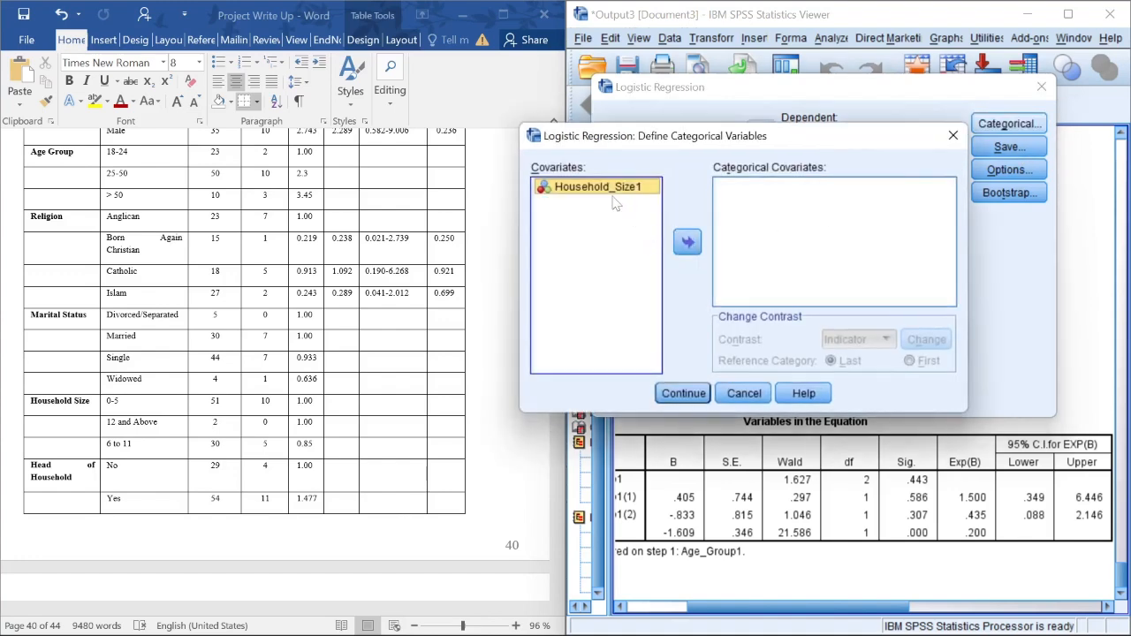
pyautogui.click(689, 242)
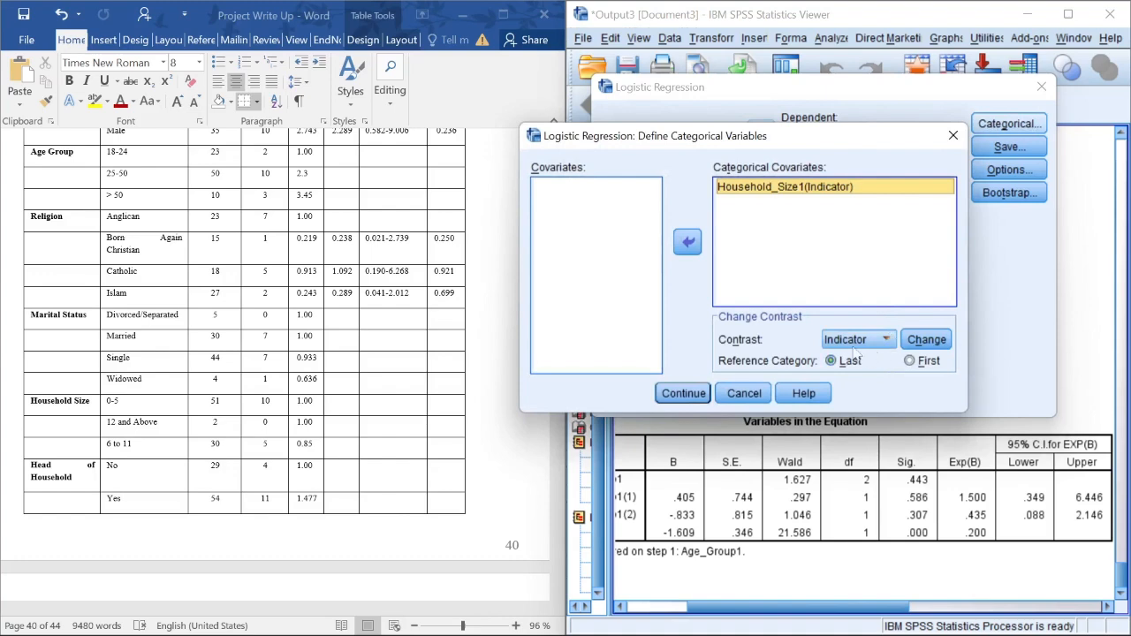
pyautogui.click(919, 364)
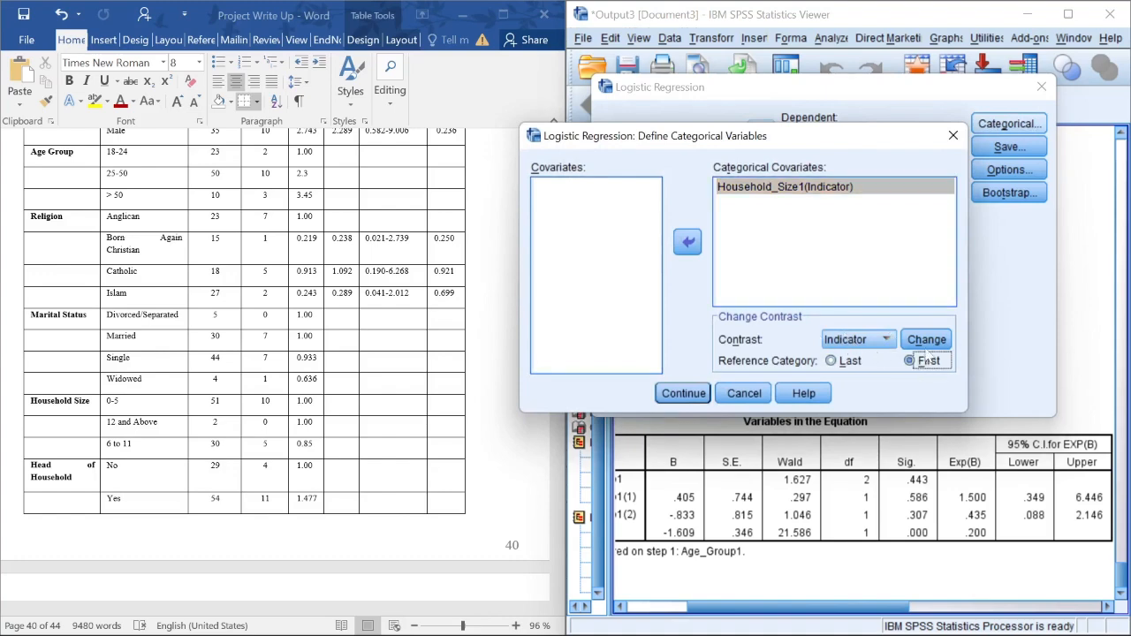
pyautogui.click(926, 341)
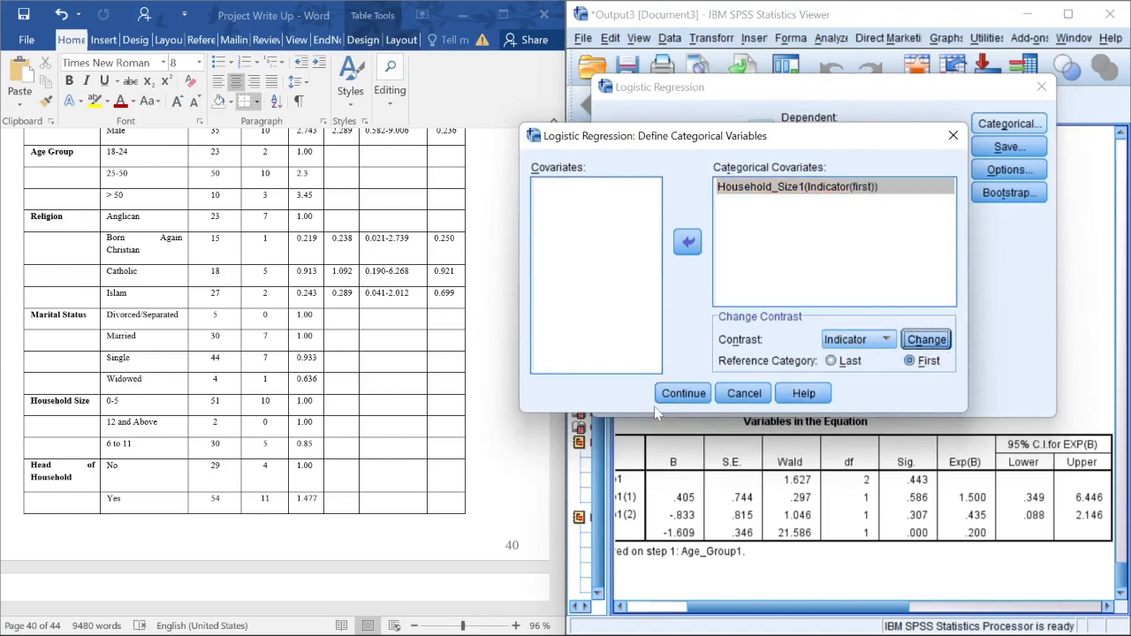
pyautogui.click(687, 398)
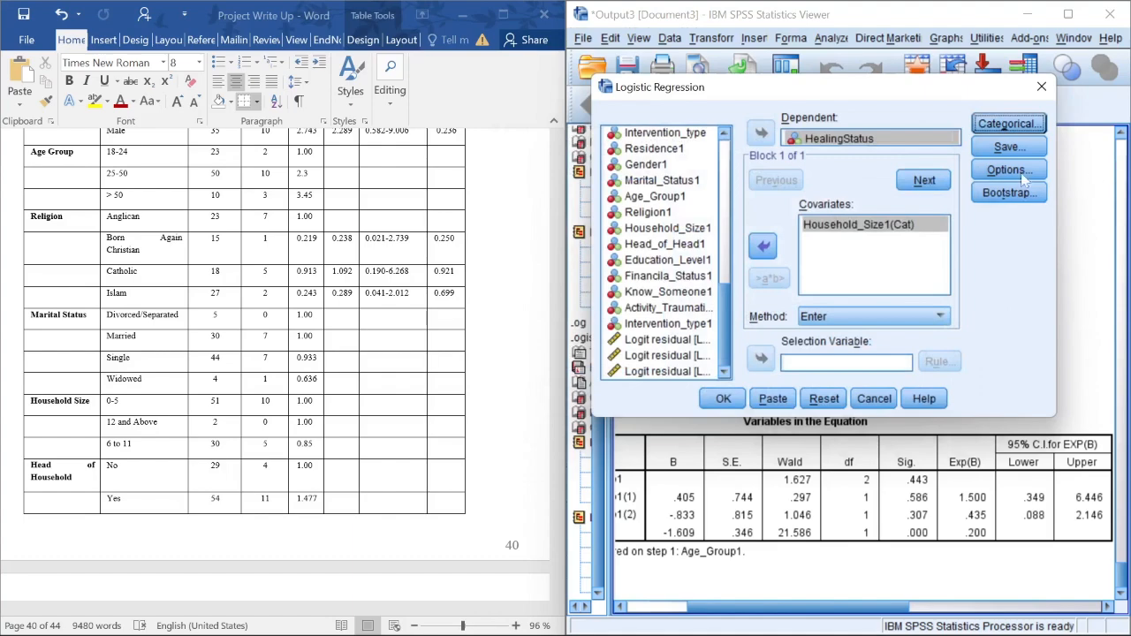
# Run the Household_Size1 regression and show the Exp(B) and 95% confidence interval columns of its Variables in the Equation table.
pyautogui.click(722, 399)
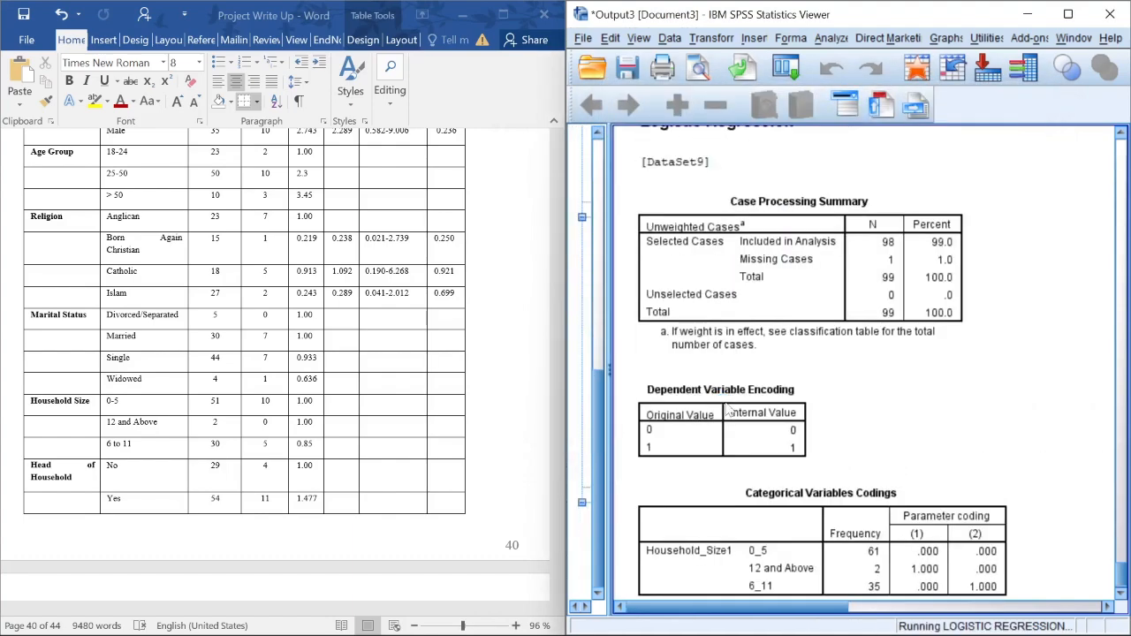
pyautogui.scroll(-10, 947, 442)
pyautogui.scroll(-5, 947, 441)
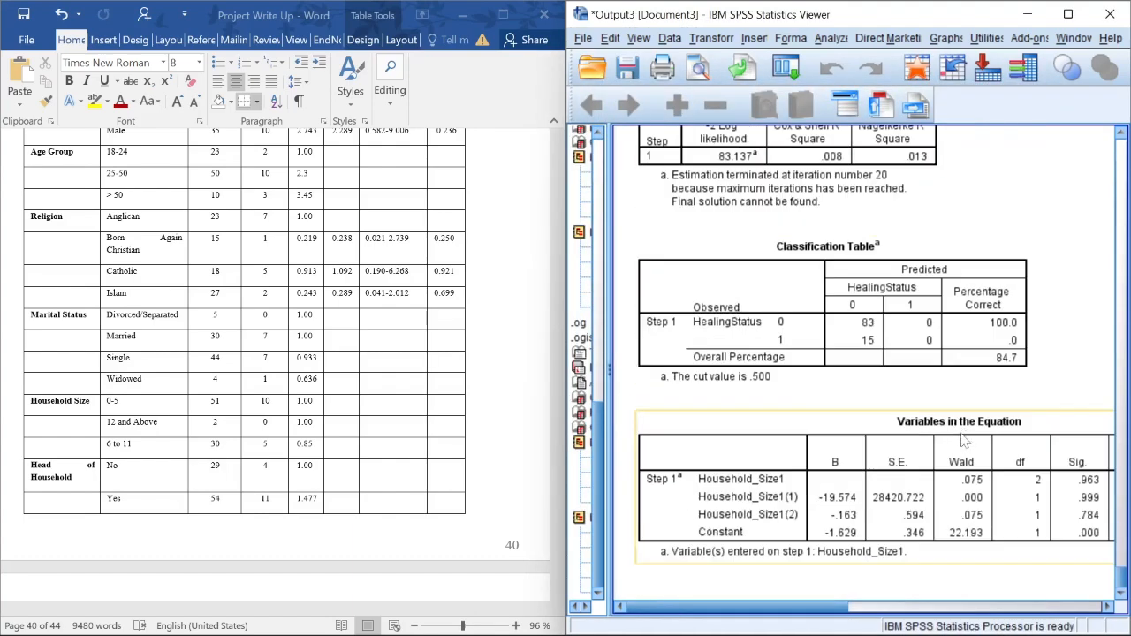
pyautogui.moveTo(754, 606); pyautogui.dragTo(861, 626)
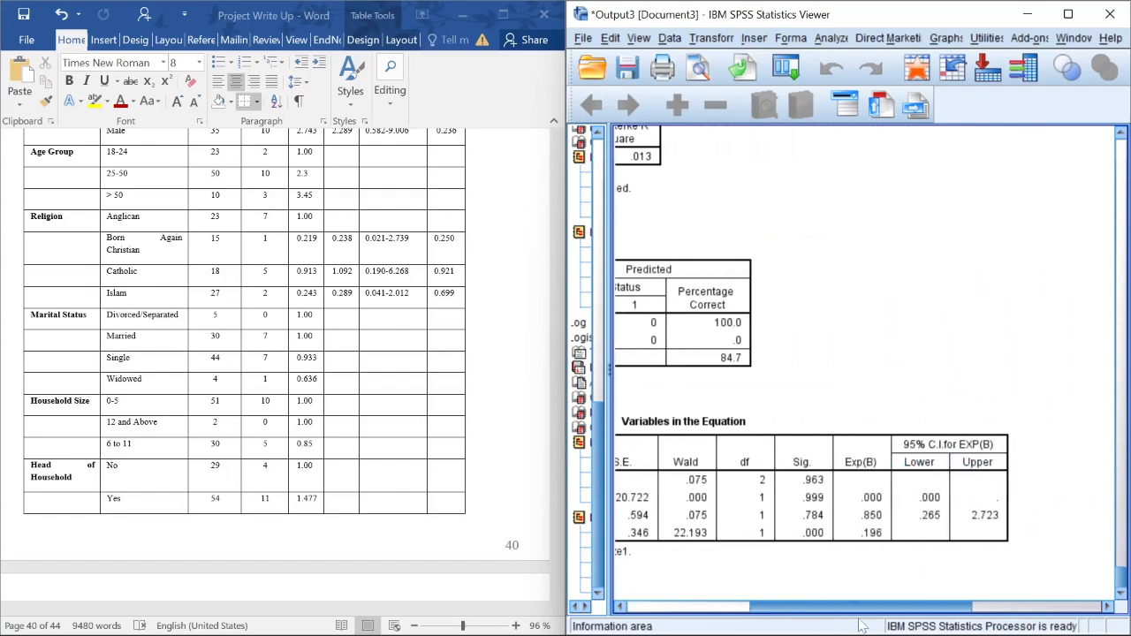
pyautogui.click(888, 535)
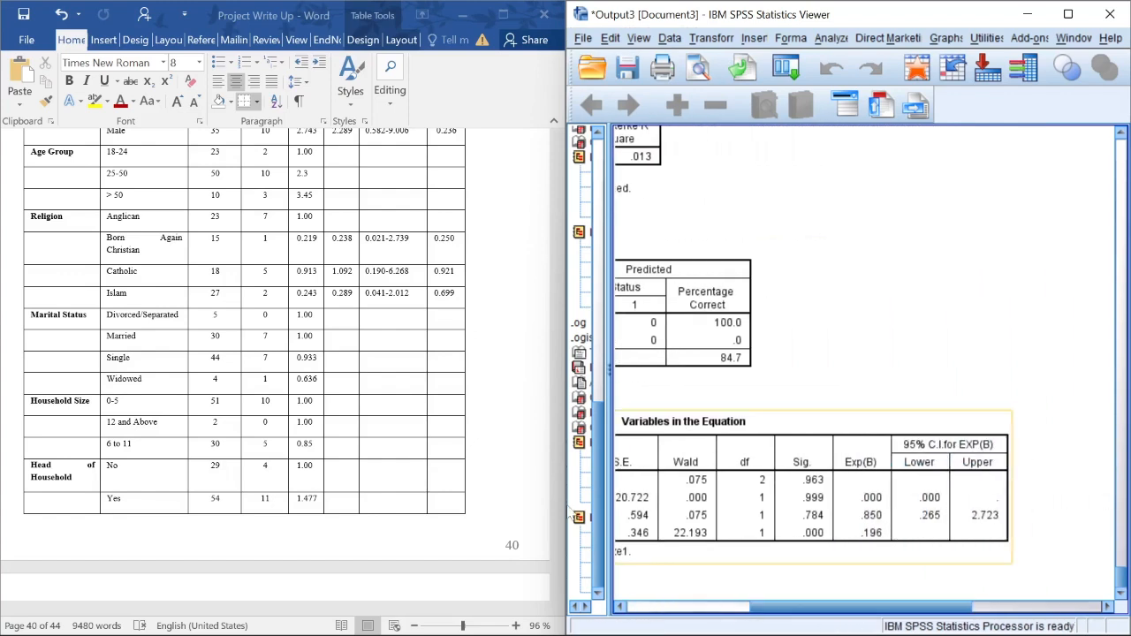
# Compare the Household Size counts and cOR entries in Table 55 with the Exp(B) values for Household_Size1.
pyautogui.click(263, 444)
pyautogui.moveTo(124, 402); pyautogui.dragTo(304, 446)
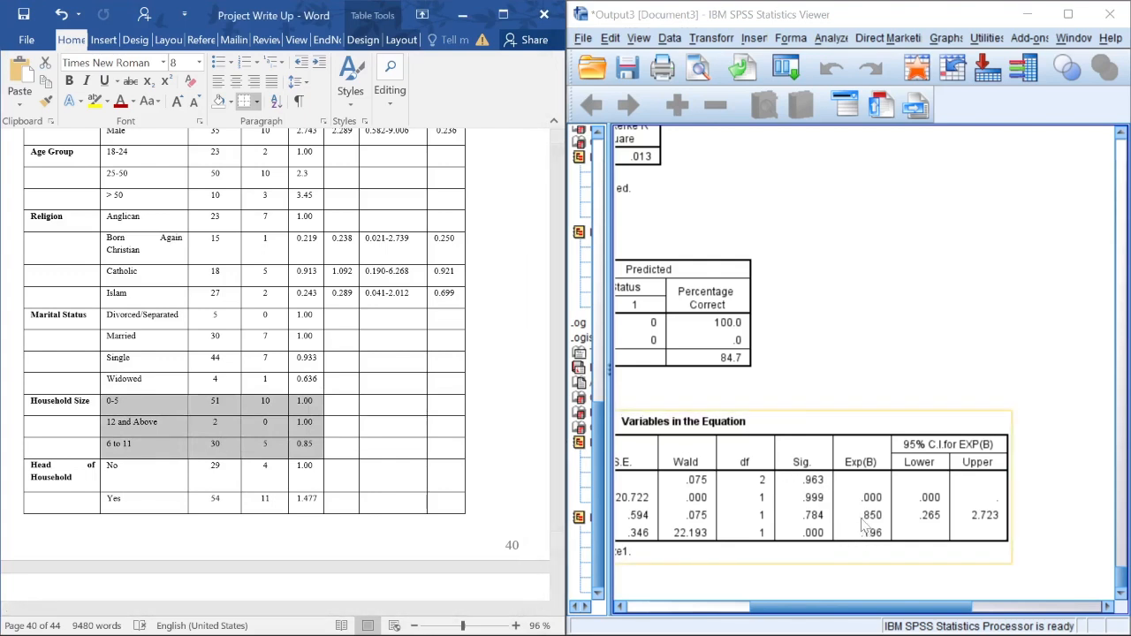
pyautogui.click(322, 449)
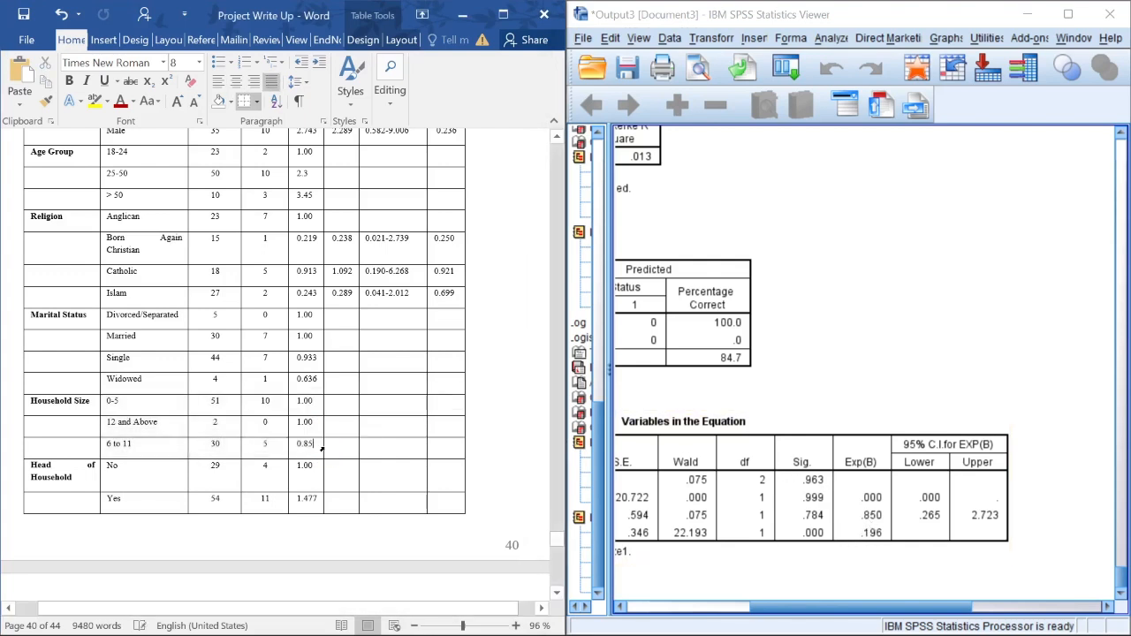
pyautogui.moveTo(323, 449); pyautogui.dragTo(265, 449)
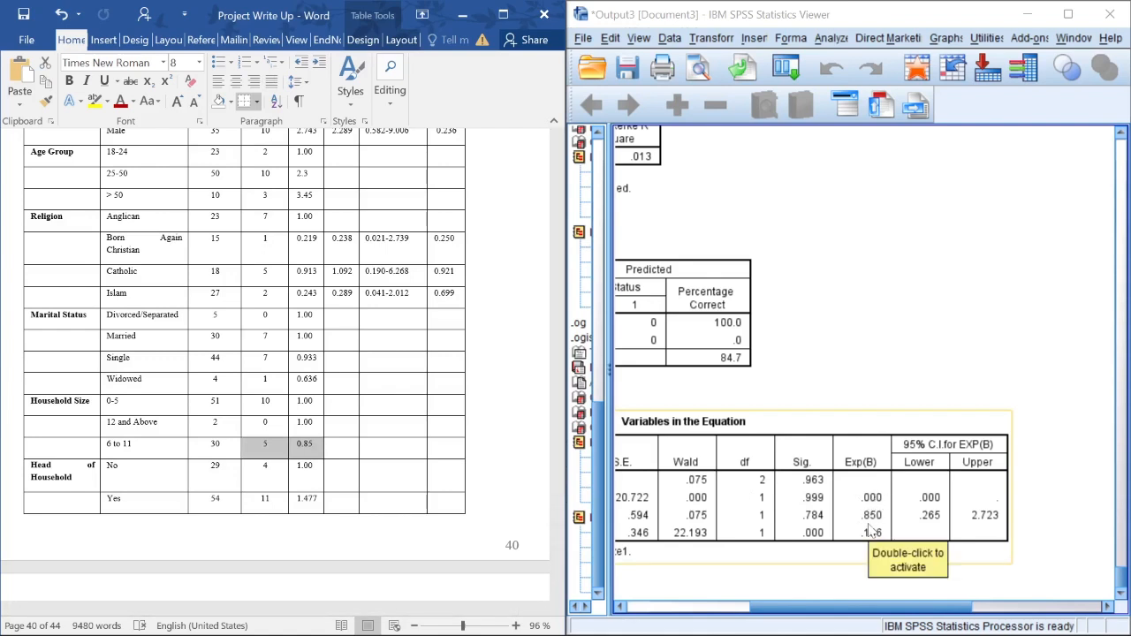
pyautogui.click(237, 424)
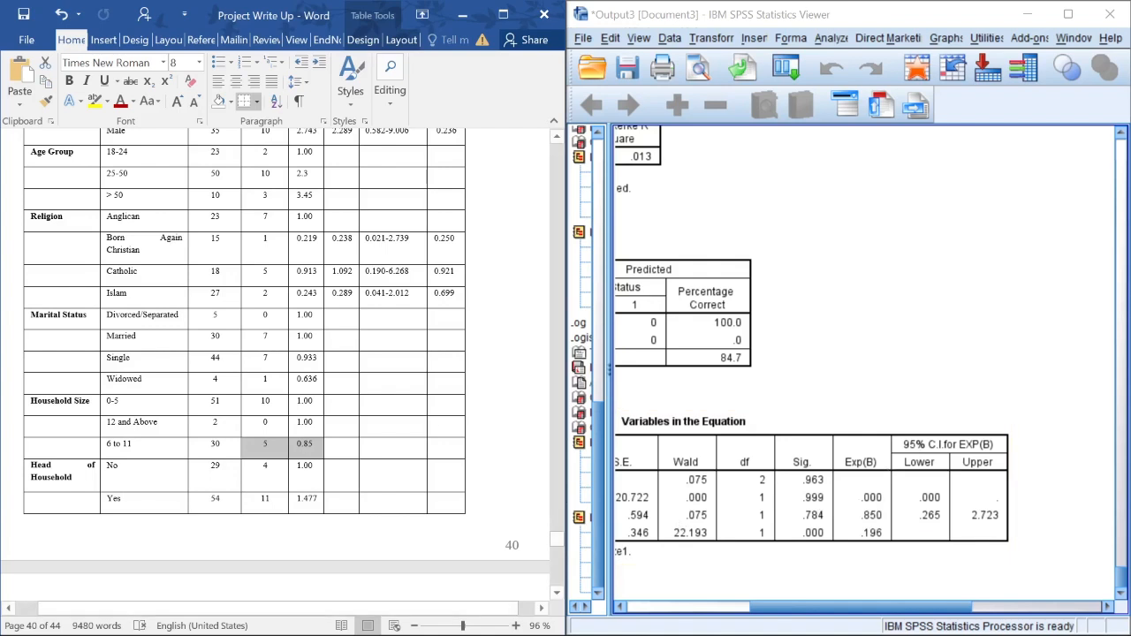
pyautogui.moveTo(235, 424); pyautogui.dragTo(269, 424)
pyautogui.click(268, 423)
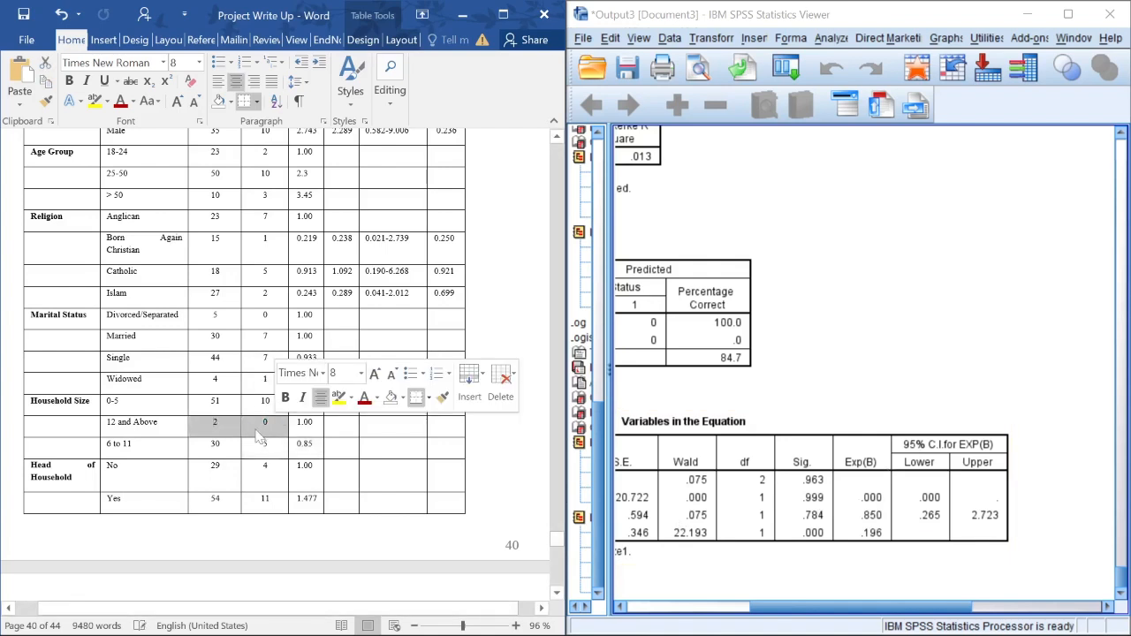
pyautogui.click(219, 400)
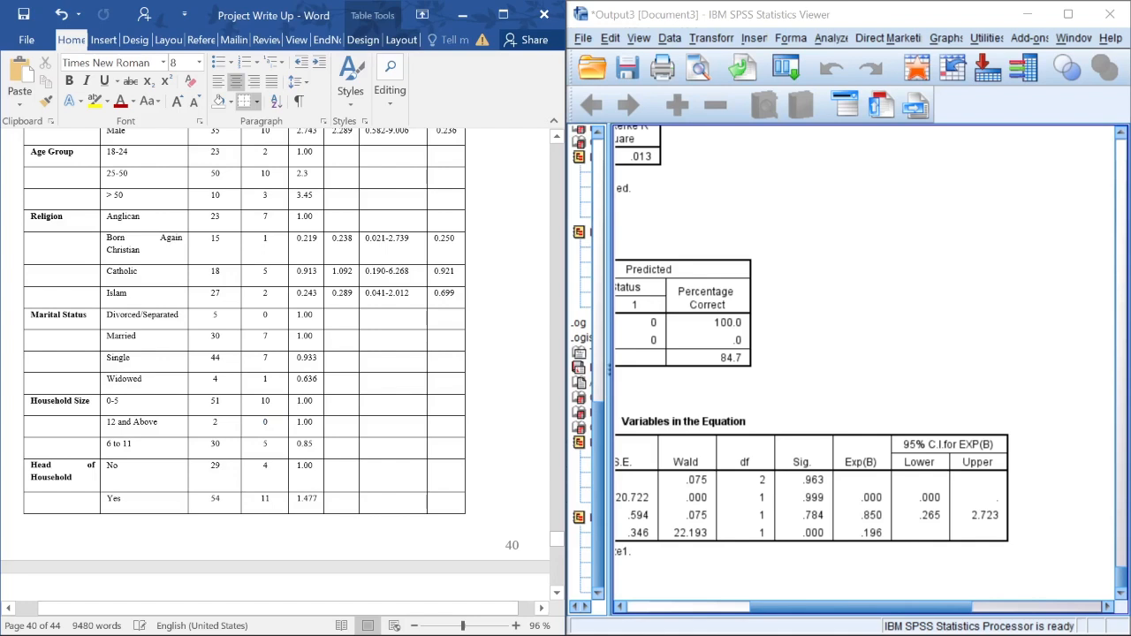
# Check the 12 and Above row's cOR entry in Table 55 against the Household_Size1 odds ratios and confidence limits.
pyautogui.press('BackSpace')
pyautogui.write('1')
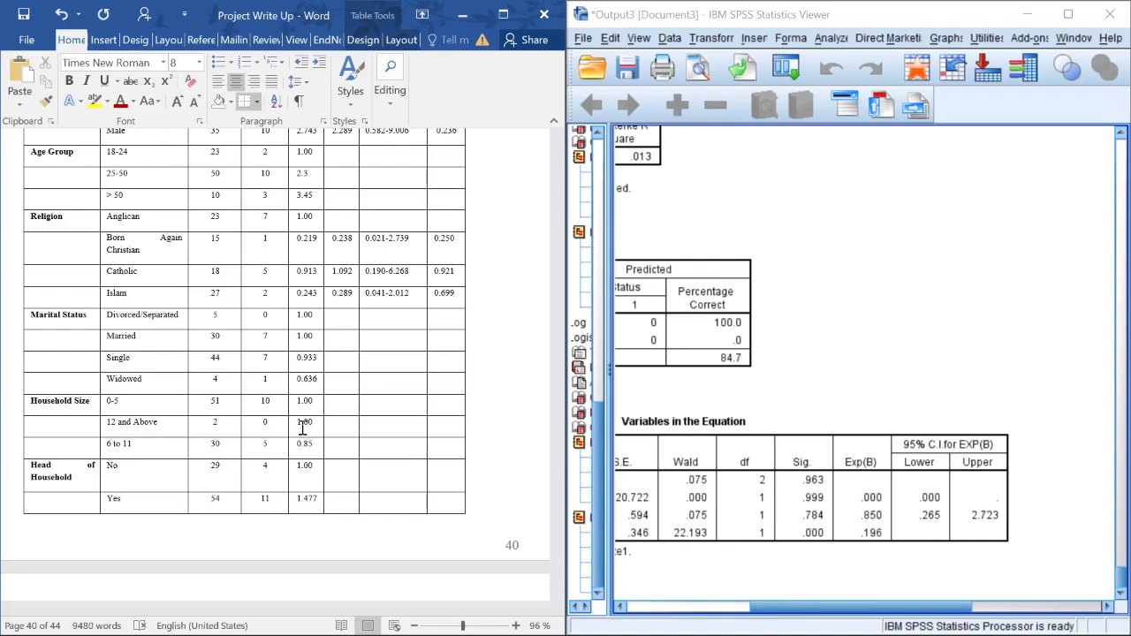
pyautogui.click(950, 504)
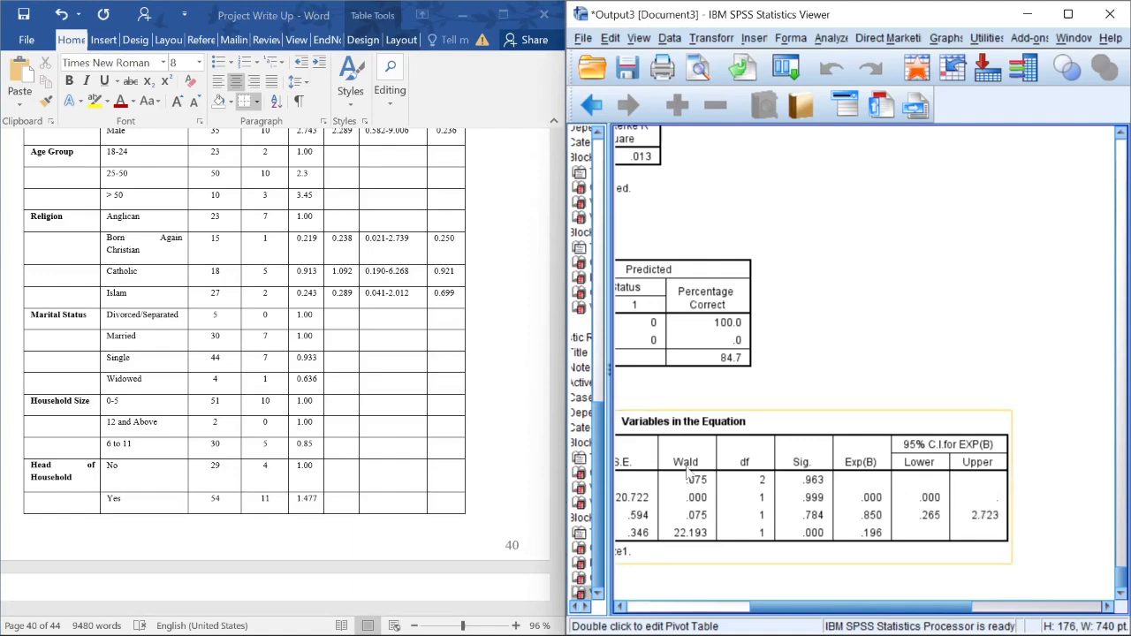
pyautogui.click(265, 422)
pyautogui.scroll(3, 265, 422)
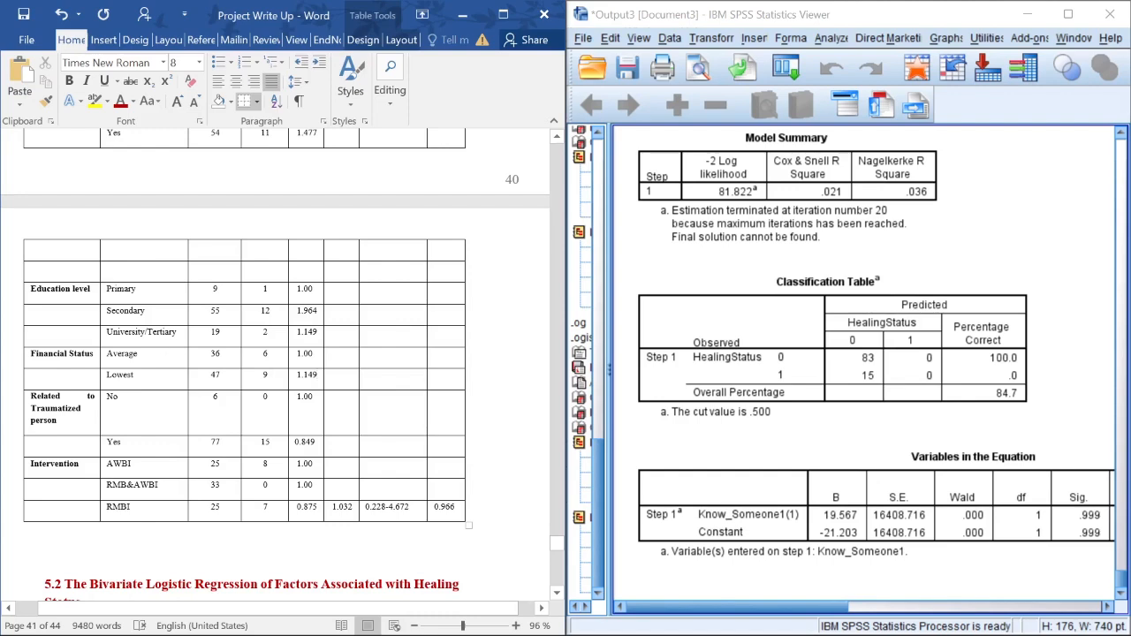
# Set up a binary logistic regression on HealingStatus for Financial Status, replacing the Know_Someone1 covariate with Financila_Status1.
pyautogui.moveTo(124, 355); pyautogui.dragTo(307, 374)
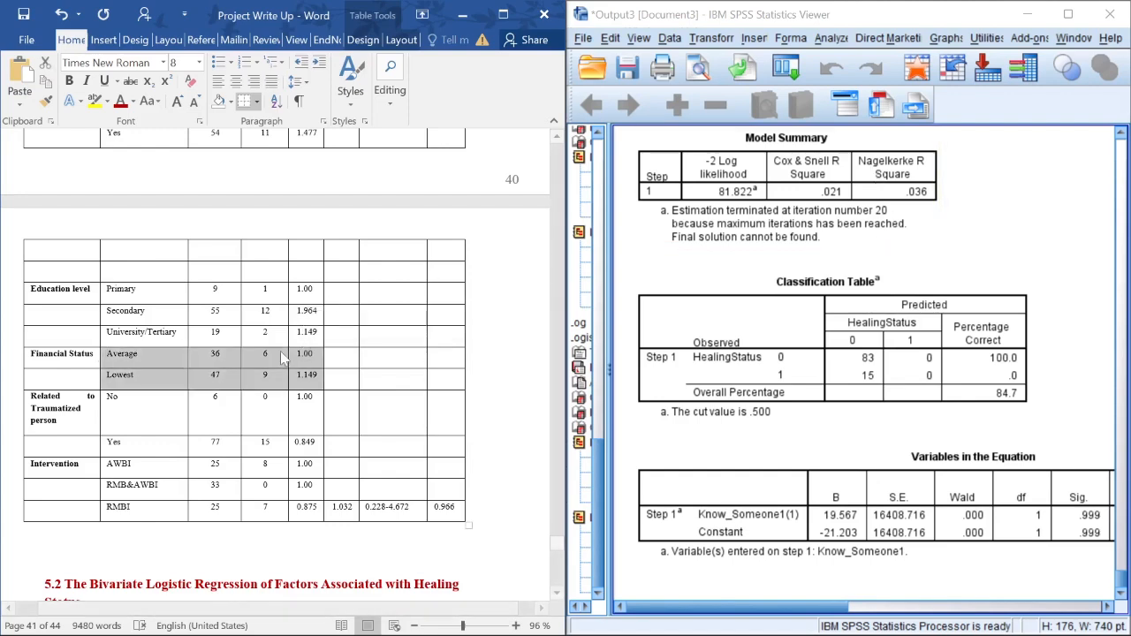
pyautogui.click(268, 354)
pyautogui.click(831, 39)
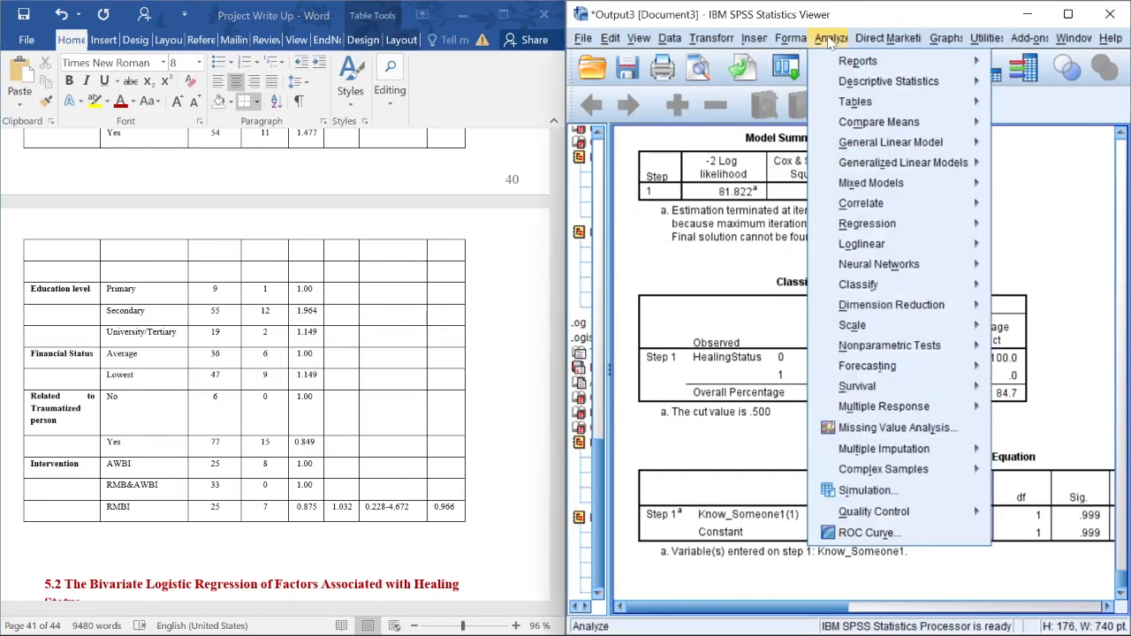
pyautogui.moveTo(831, 38)
pyautogui.moveTo(866, 223)
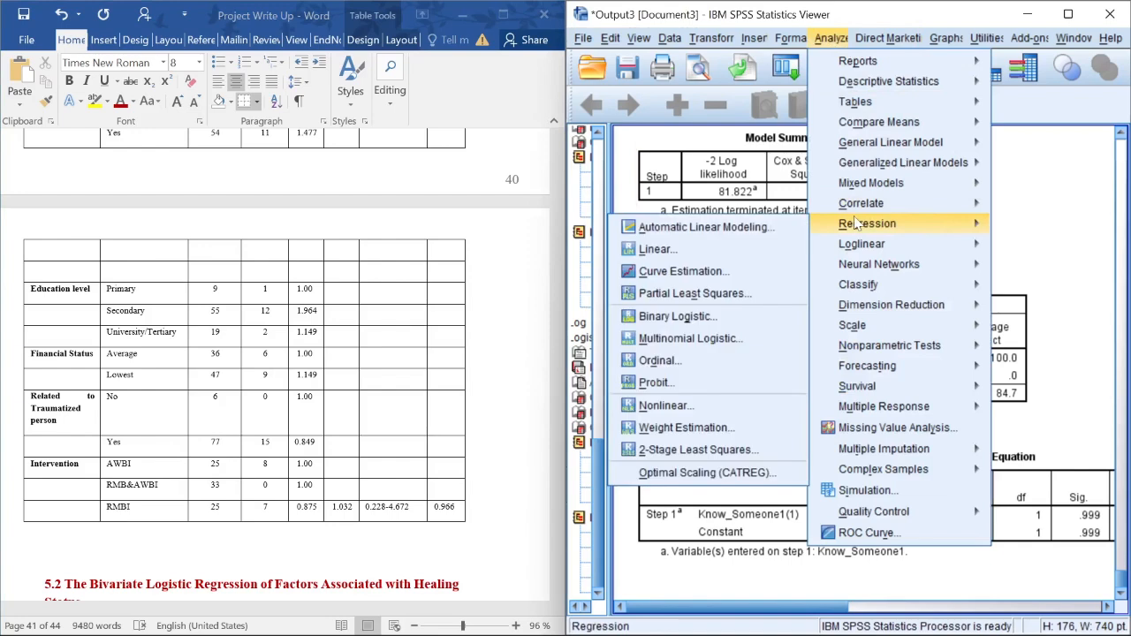
pyautogui.click(669, 319)
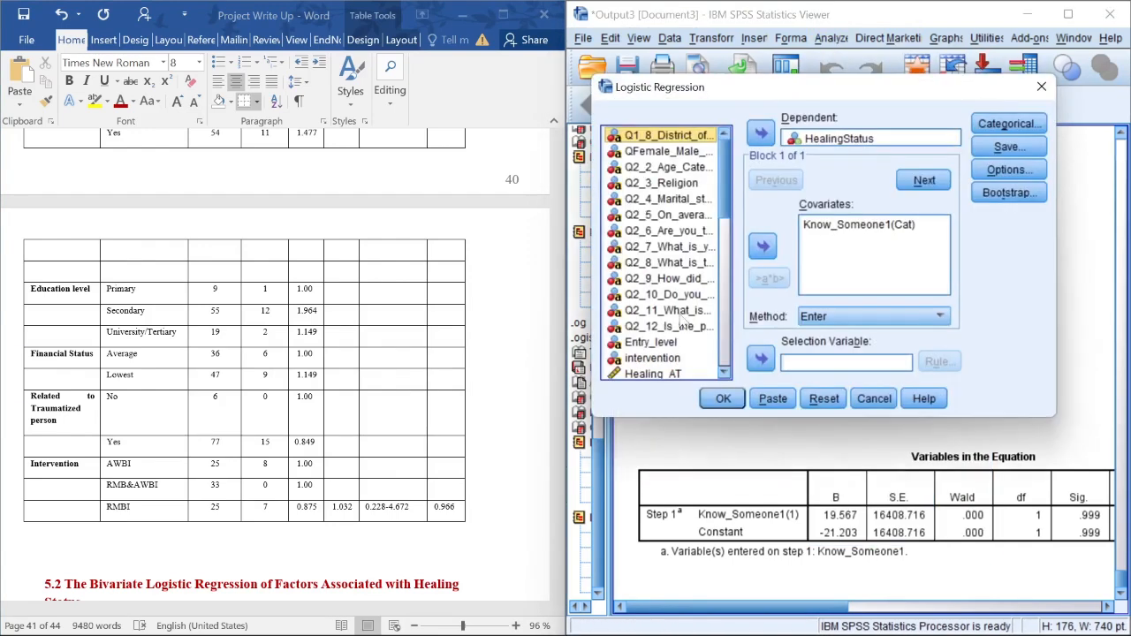
pyautogui.click(855, 226)
pyautogui.click(762, 246)
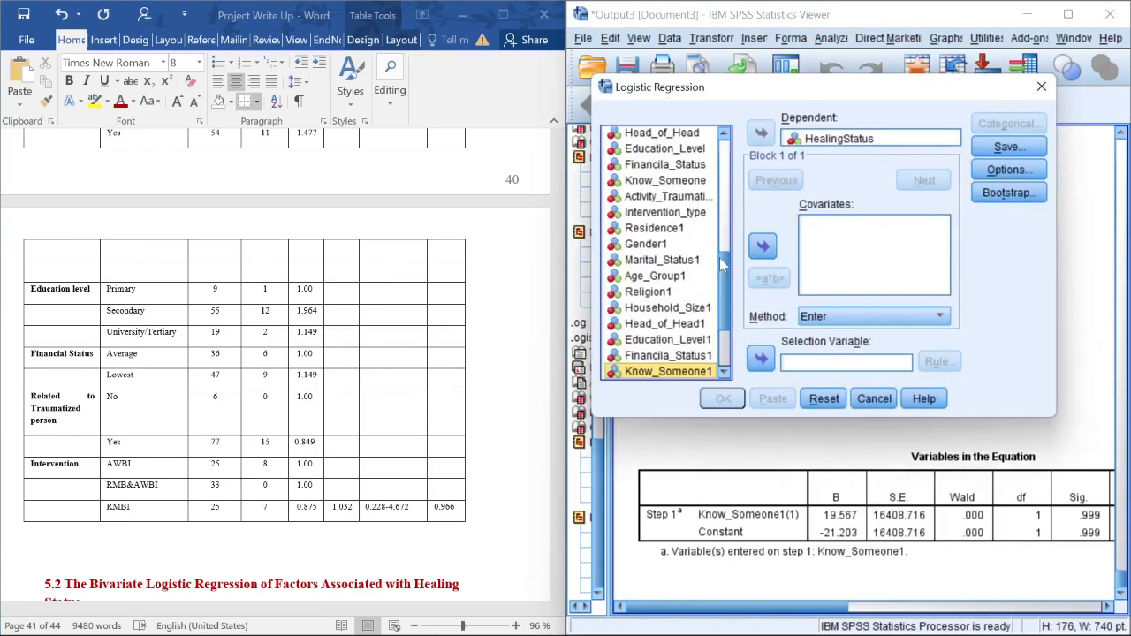
pyautogui.scroll(-3, 722, 265)
pyautogui.click(658, 247)
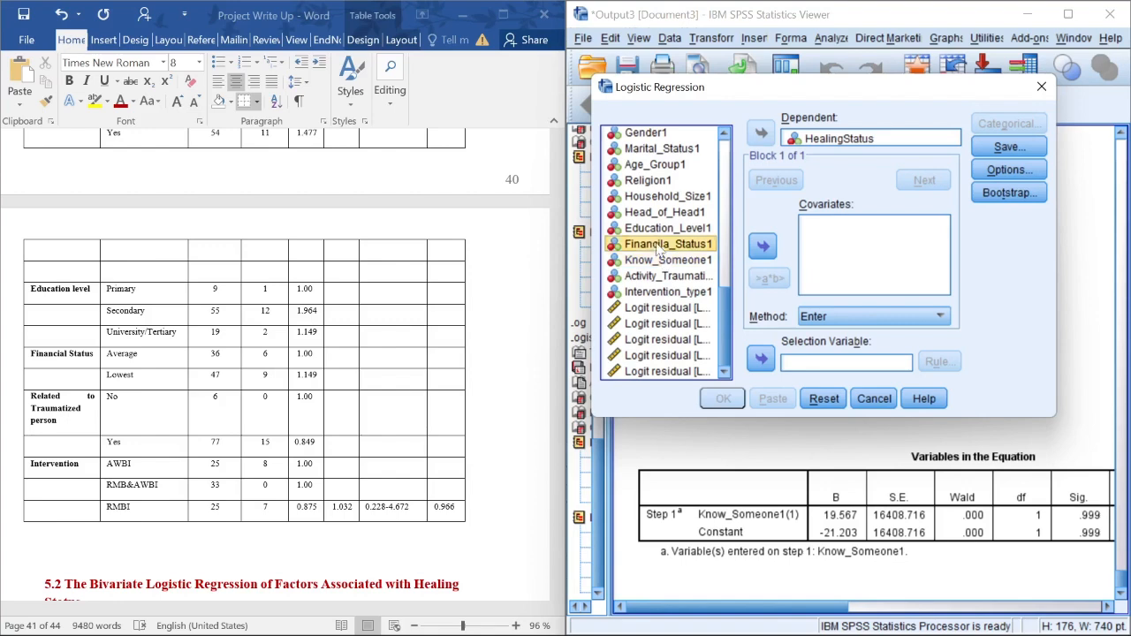
pyautogui.click(763, 246)
# Define Financila_Status1 as a categorical covariate with an Indicator contrast and the first category as reference.
pyautogui.click(1009, 123)
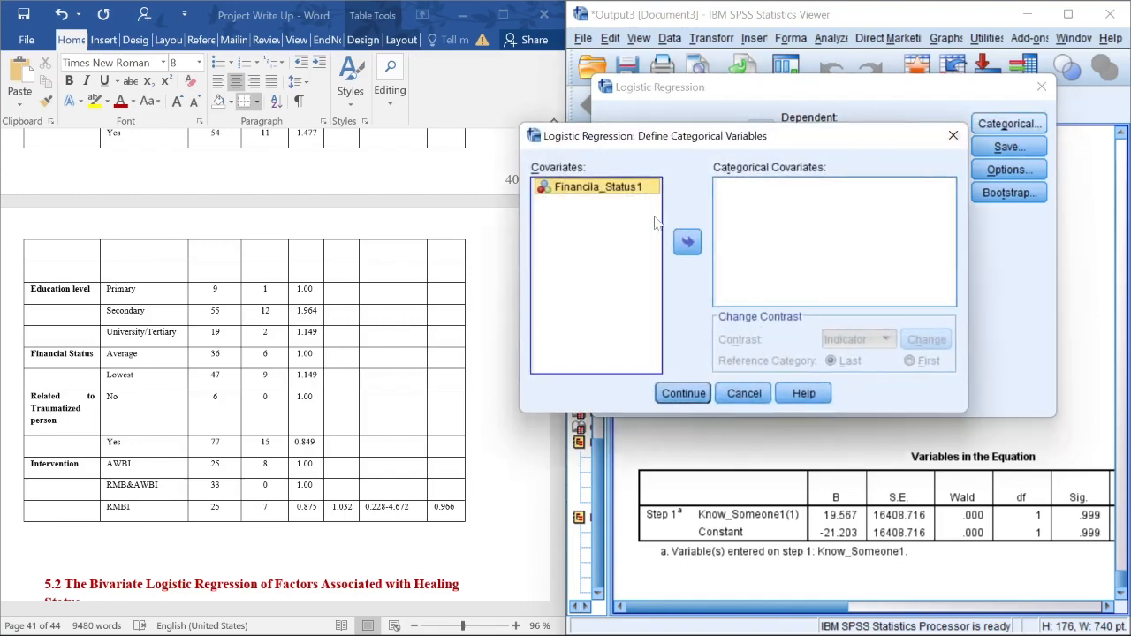
pyautogui.click(687, 241)
pyautogui.click(918, 362)
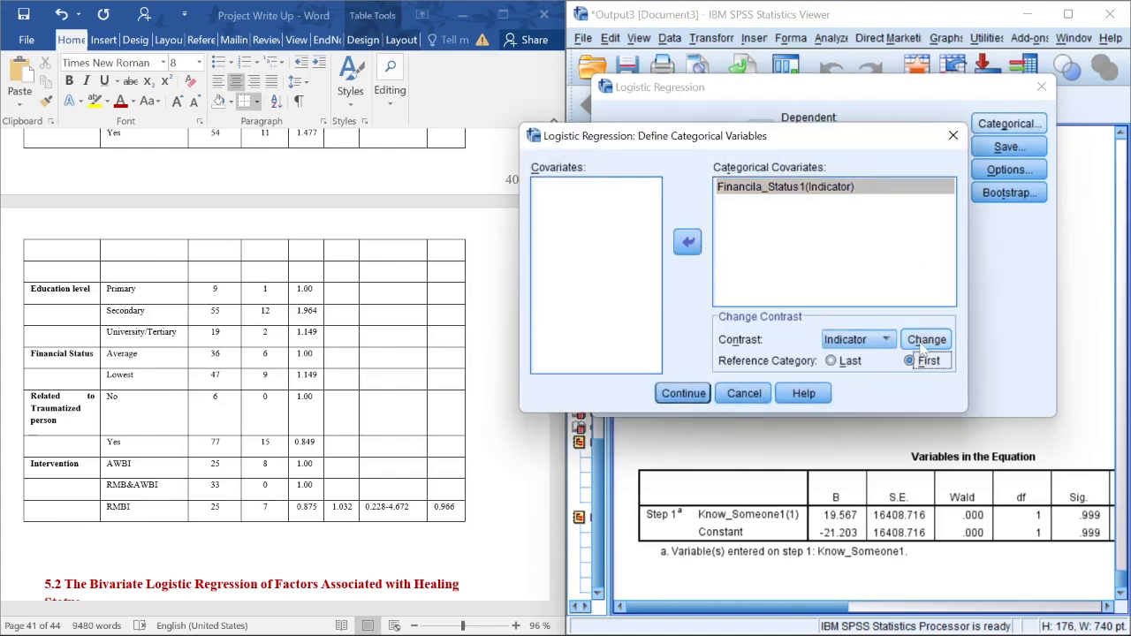
pyautogui.click(925, 339)
pyautogui.click(705, 393)
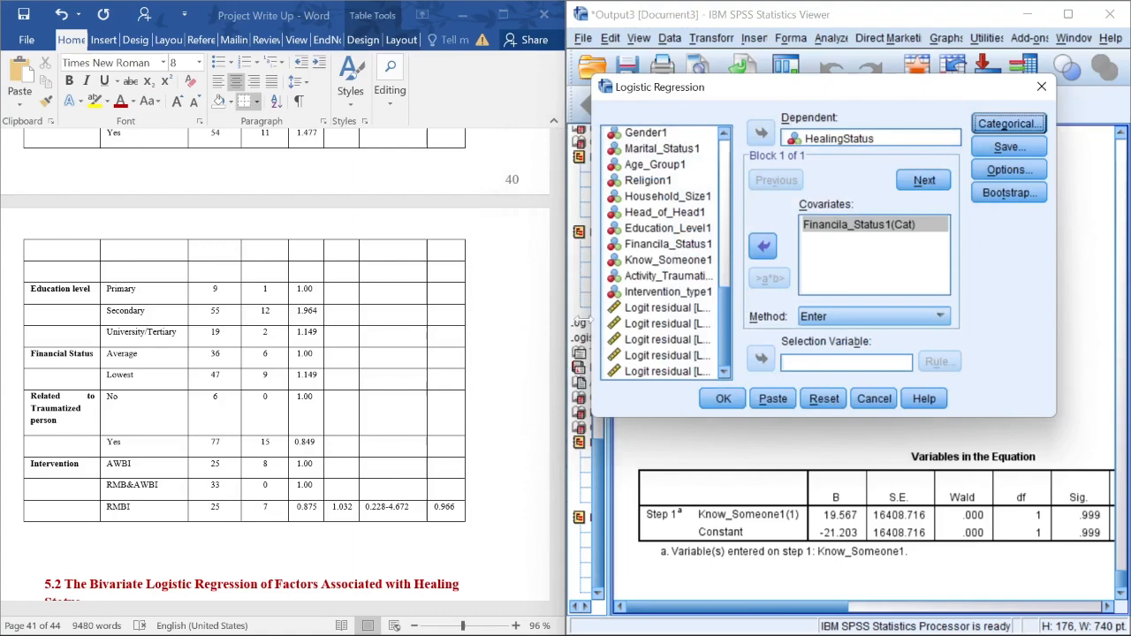
# Run the Financila_Status1 regression and compare its Exp(B) and 95% confidence interval with the Financial Status rows of Table 55.
pyautogui.click(723, 397)
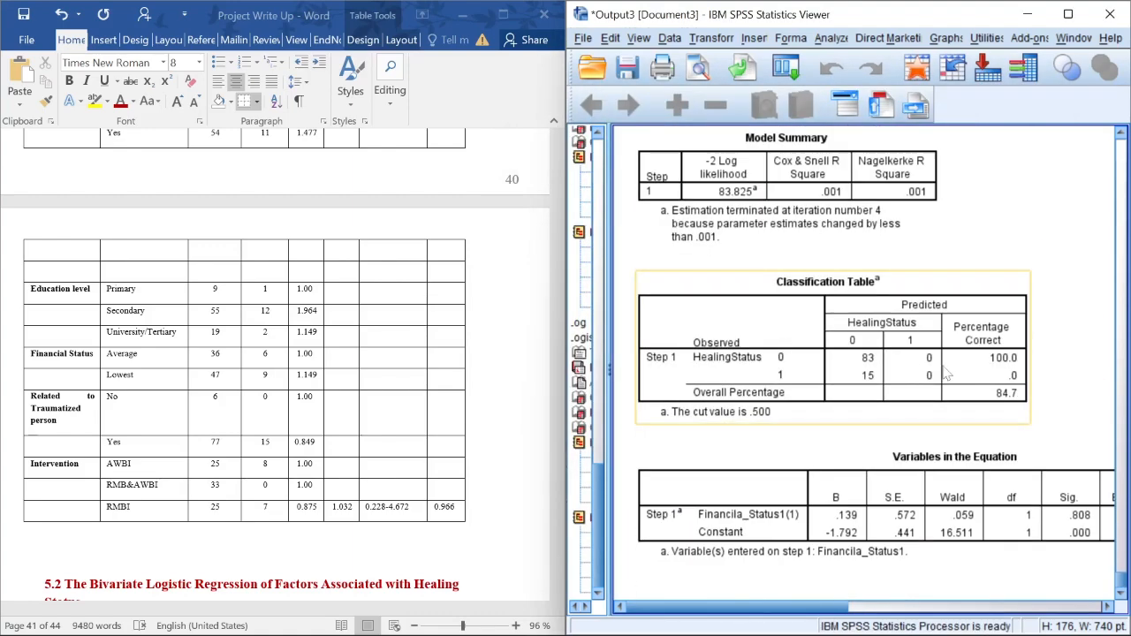
pyautogui.moveTo(733, 607); pyautogui.dragTo(832, 610)
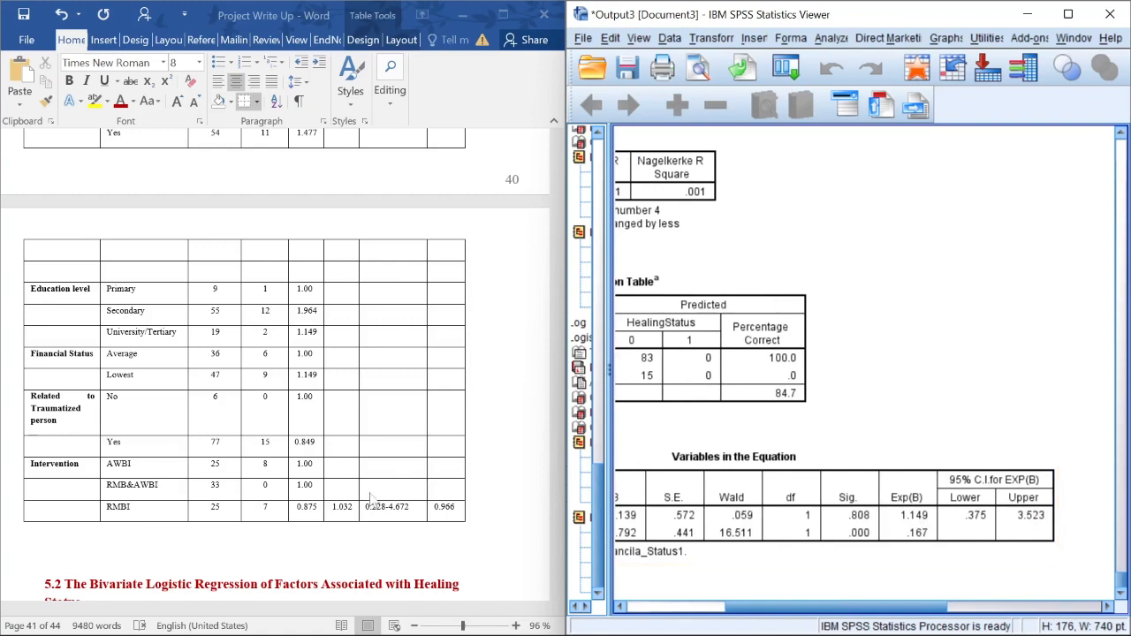
pyautogui.click(267, 353)
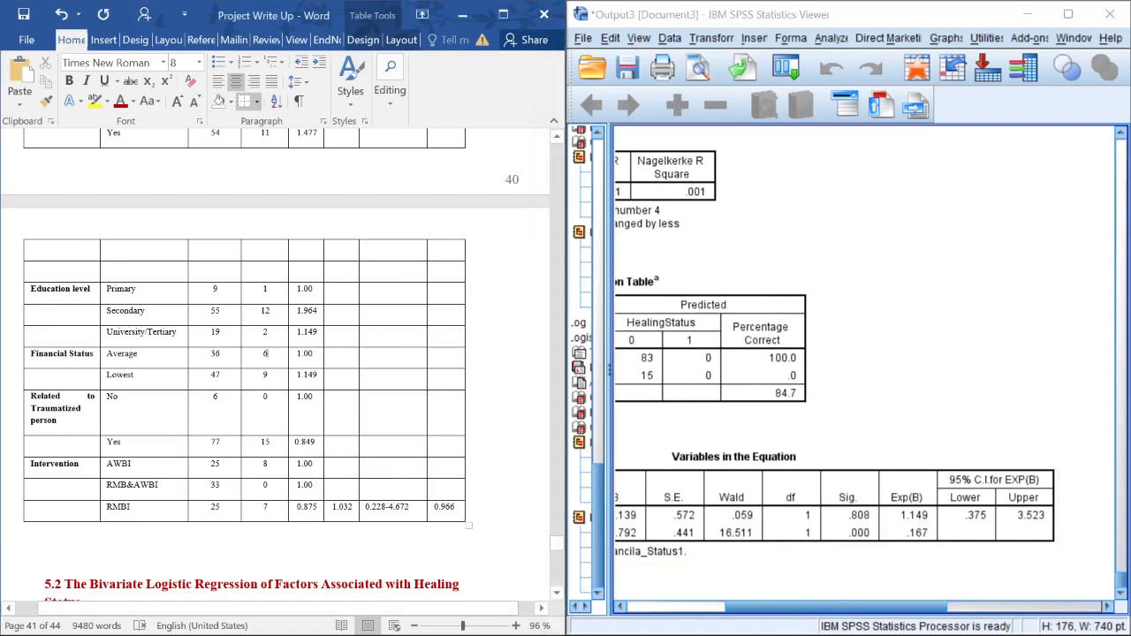
pyautogui.moveTo(305, 375); pyautogui.dragTo(129, 376)
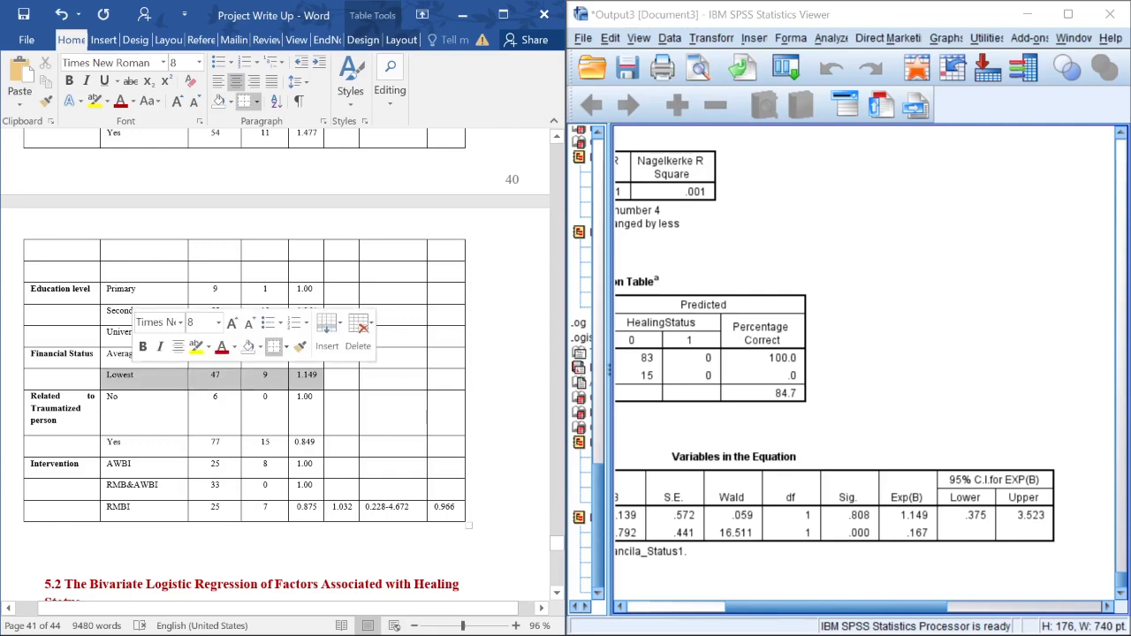
pyautogui.moveTo(794, 608); pyautogui.dragTo(737, 609)
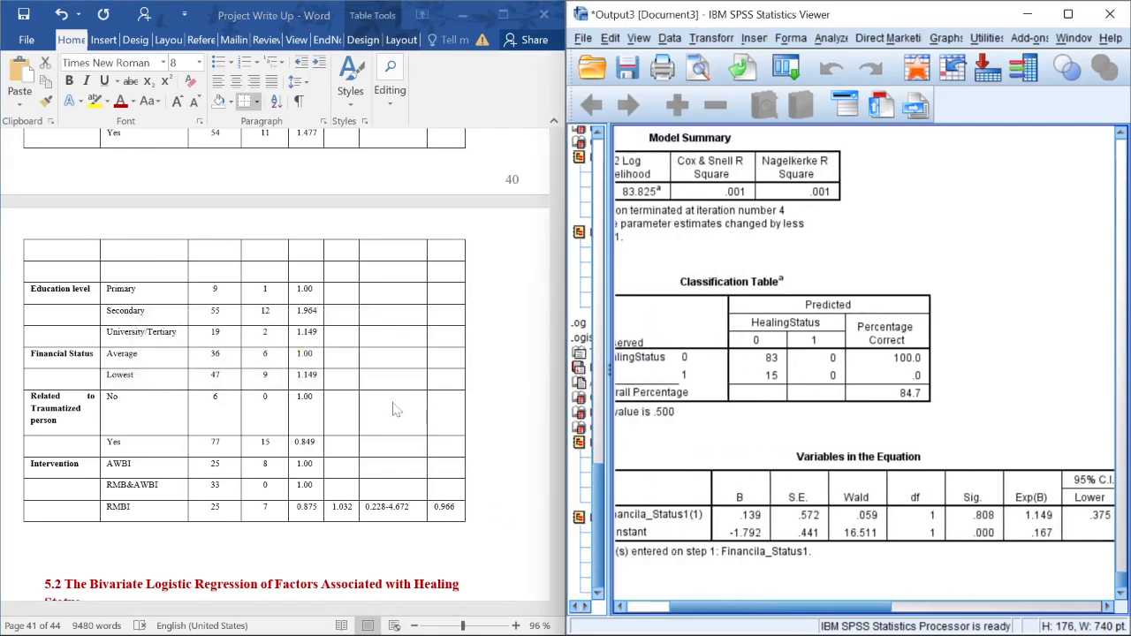
pyautogui.click(343, 377)
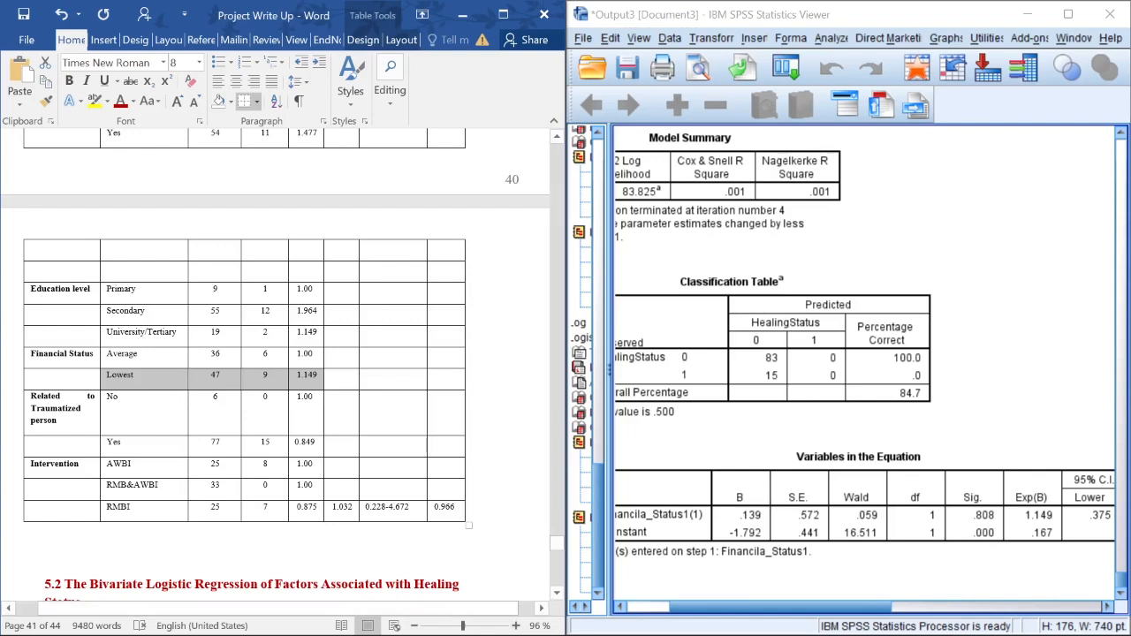
pyautogui.click(758, 400)
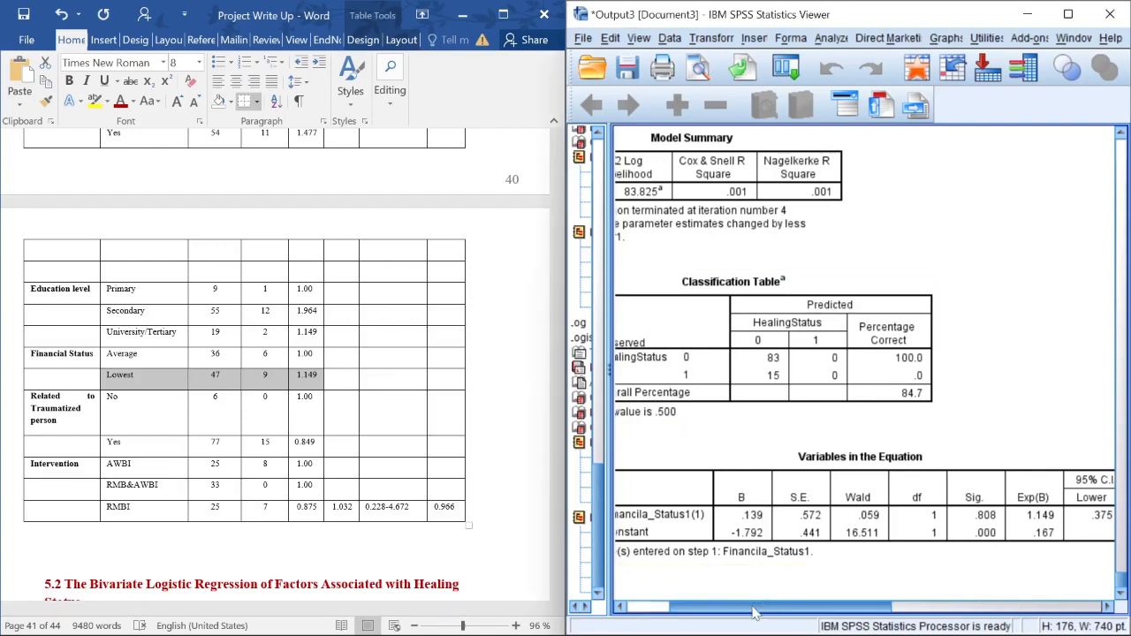
# Switch to the Stata Do-file Editor and highlight the multivariable logistic command on line 35.
pyautogui.moveTo(609, 634)
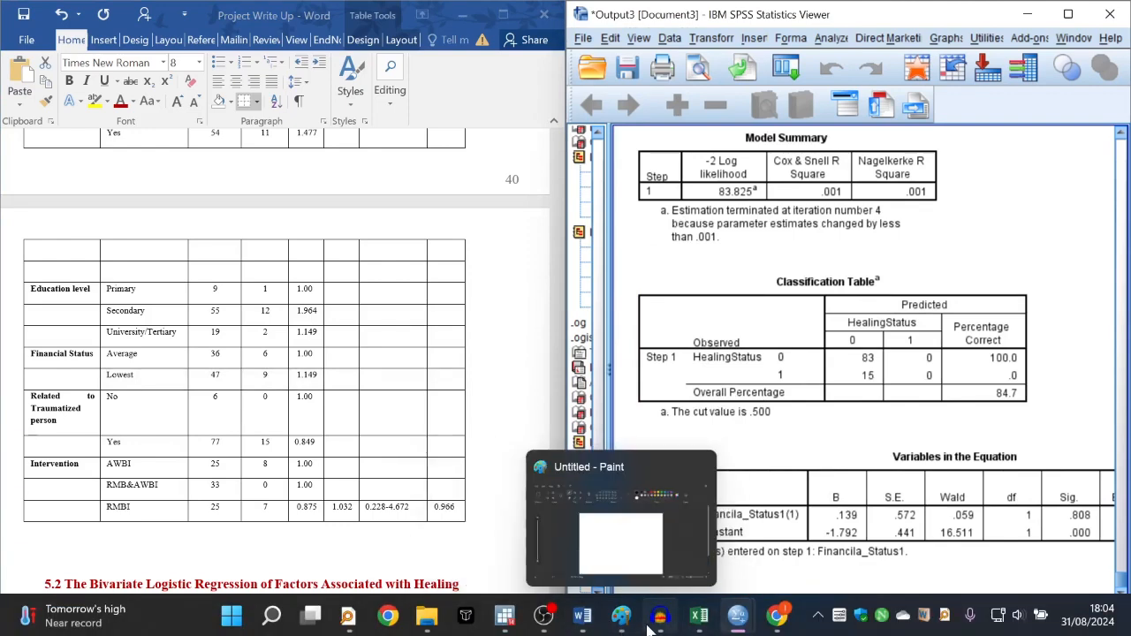
pyautogui.moveTo(740, 633)
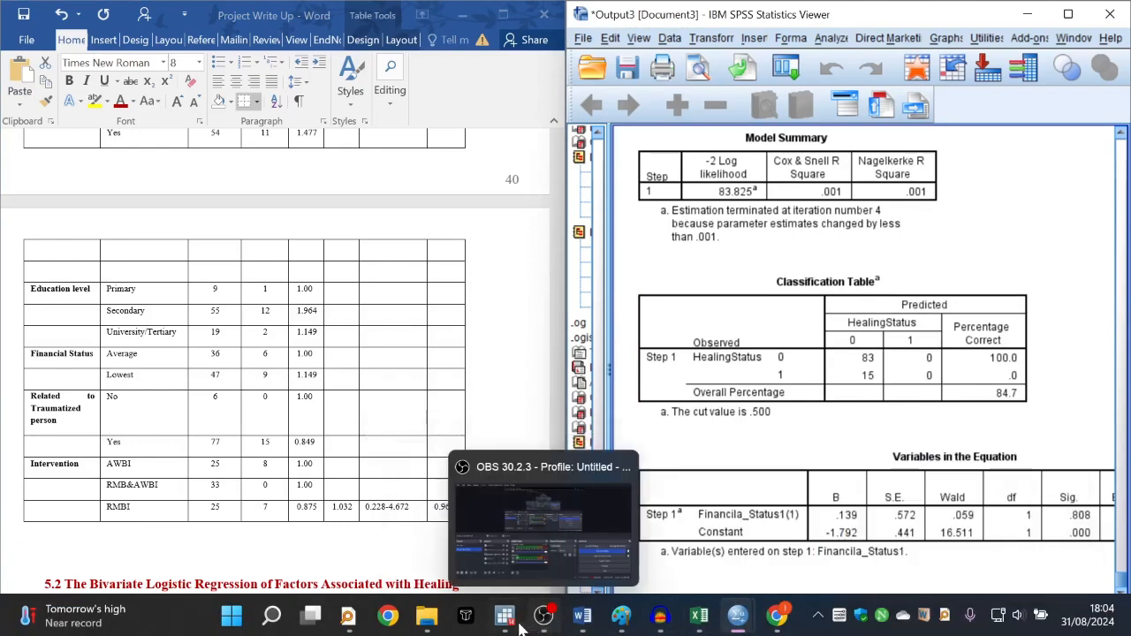
pyautogui.moveTo(504, 629)
pyautogui.click(708, 519)
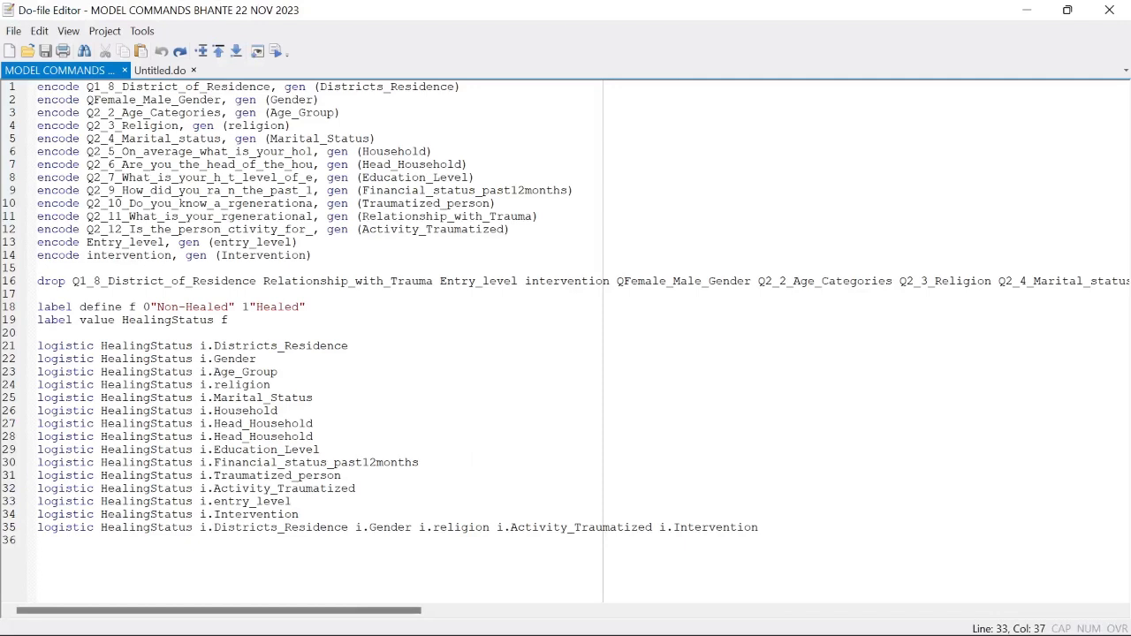
pyautogui.click(10, 528)
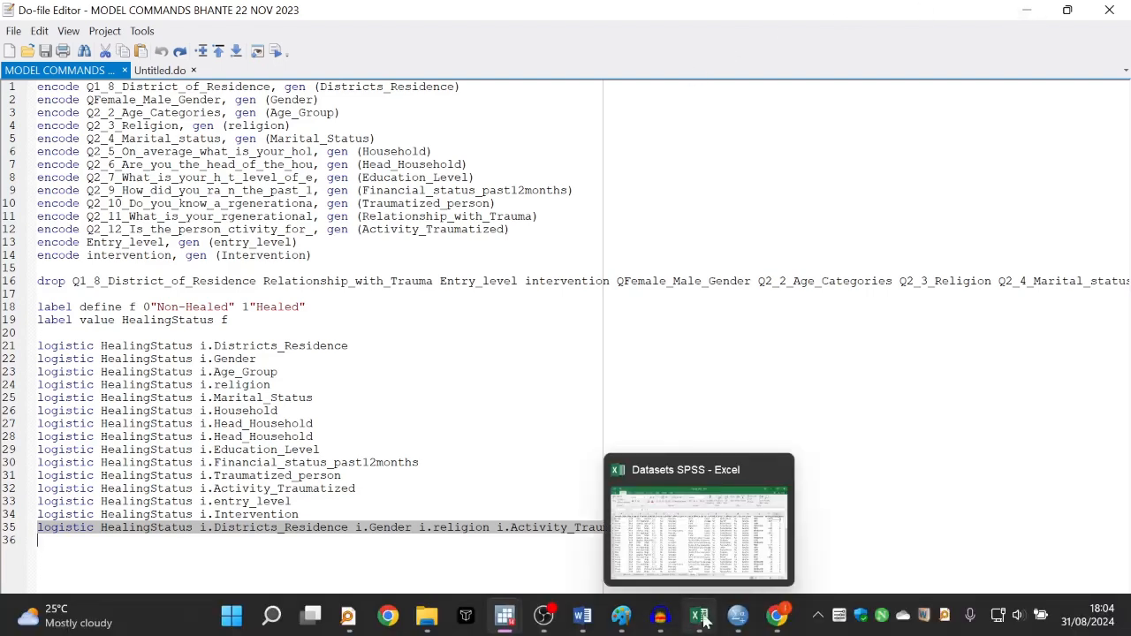
# Return to the side-by-side Word and SPSS windows and examine the AOR column and its entries in Table 55.
pyautogui.moveTo(743, 622)
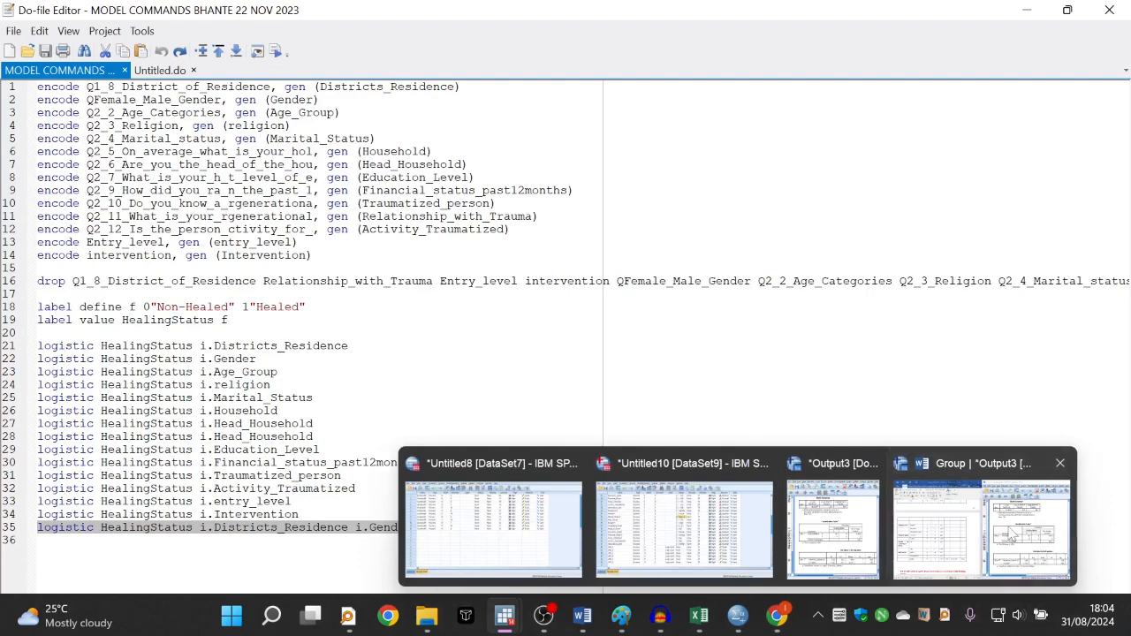
pyautogui.click(878, 545)
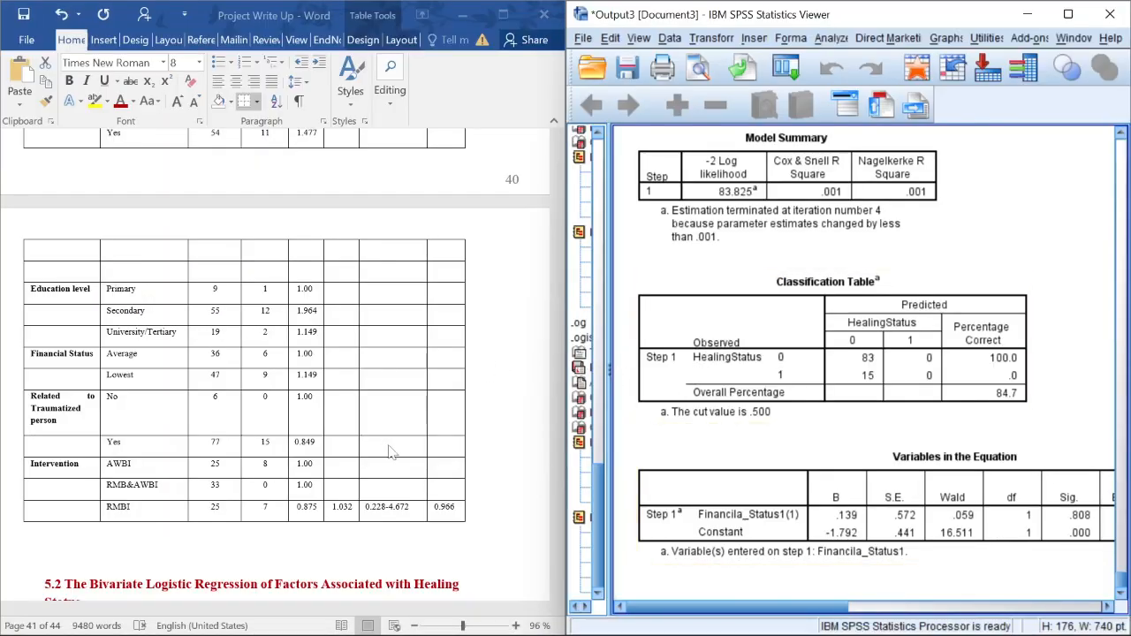
pyautogui.scroll(15, 392, 453)
pyautogui.scroll(-3, 385, 424)
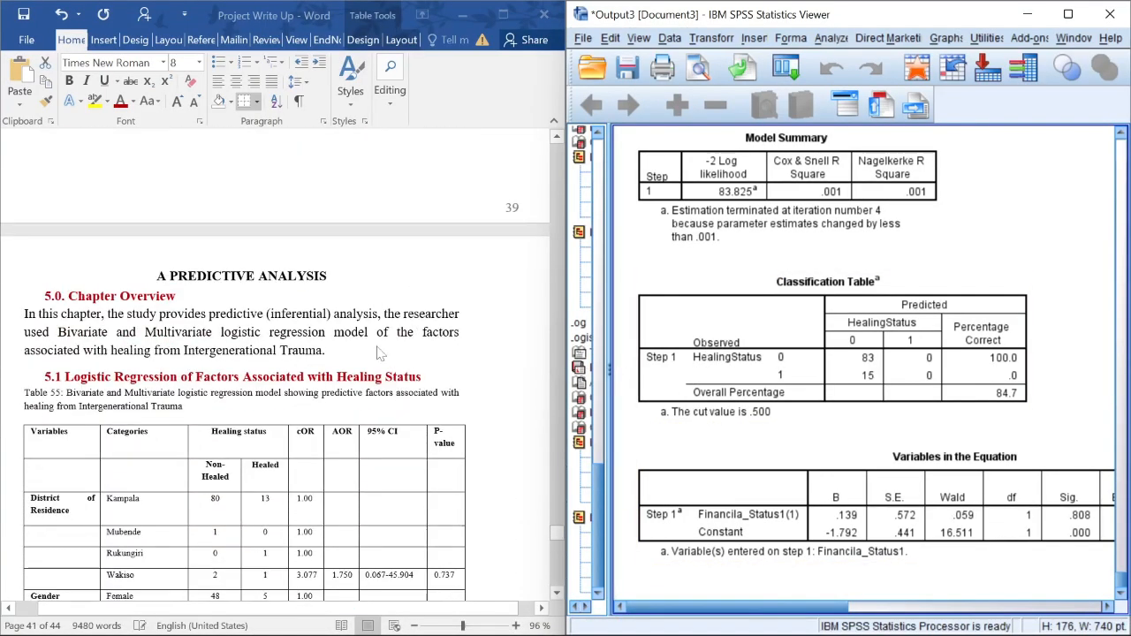
pyautogui.click(341, 433)
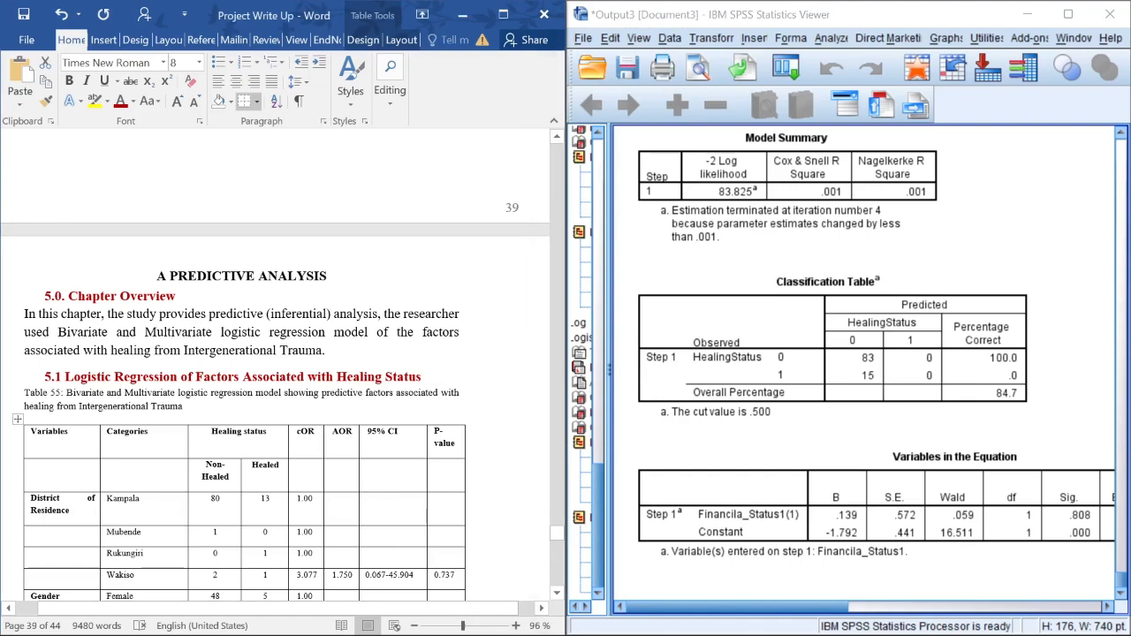
pyautogui.doubleClick(342, 431)
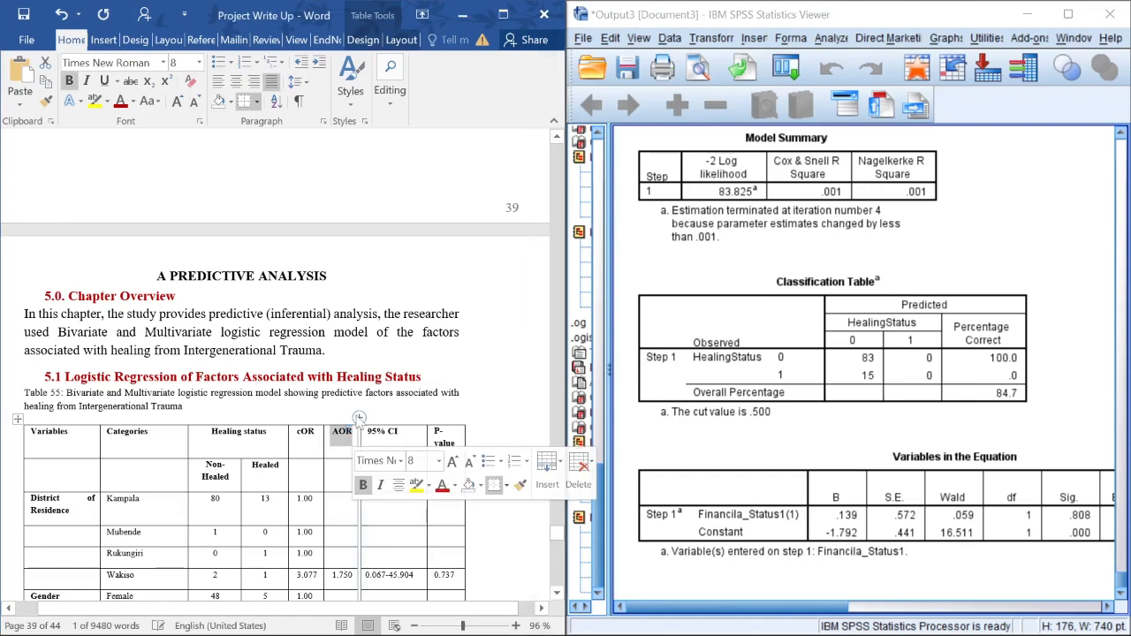
pyautogui.scroll(-4, 344, 424)
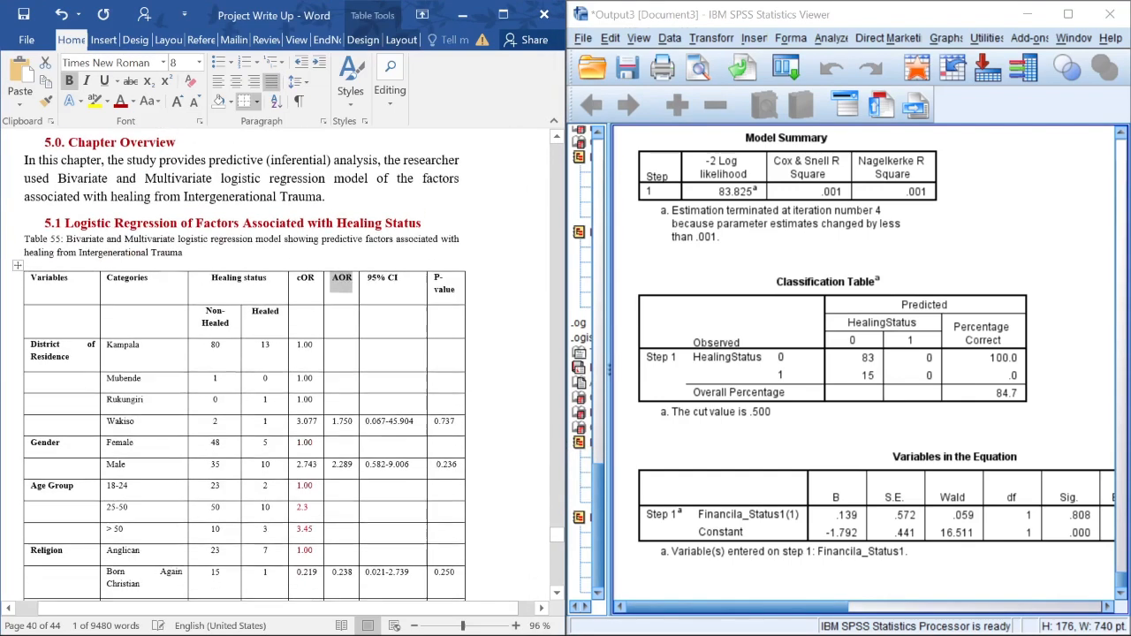
pyautogui.scroll(-4, 343, 415)
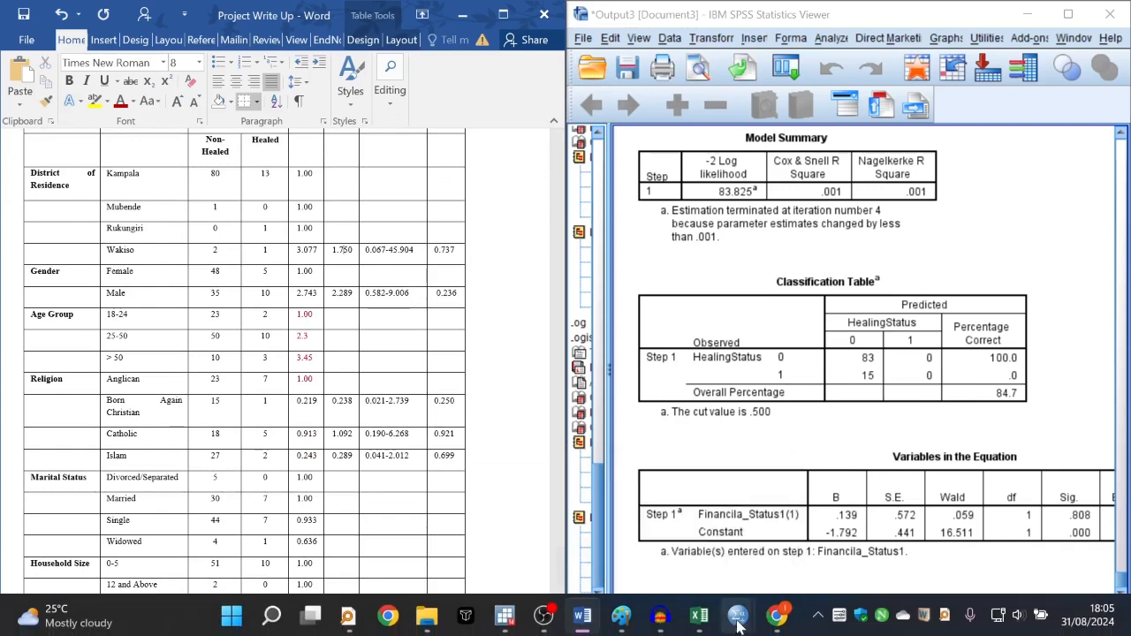
# Switch back to the Stata Do-file Editor and examine the covariates in line 35's multivariable command, including Activity_Traumatized and Intervention.
pyautogui.moveTo(736, 612)
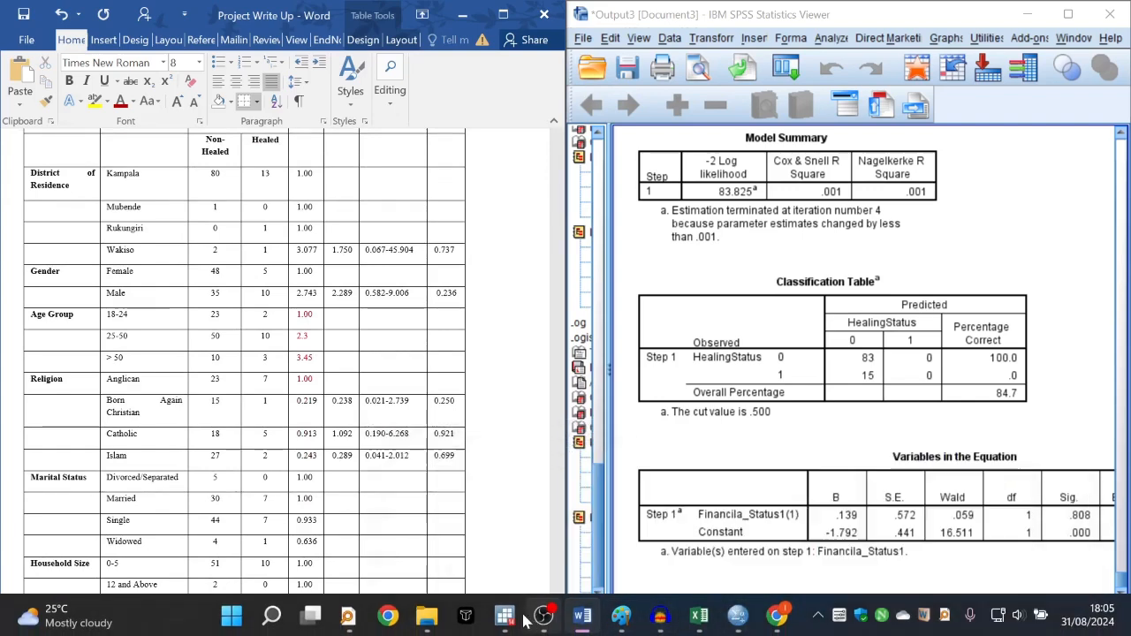
pyautogui.moveTo(505, 616)
pyautogui.click(687, 526)
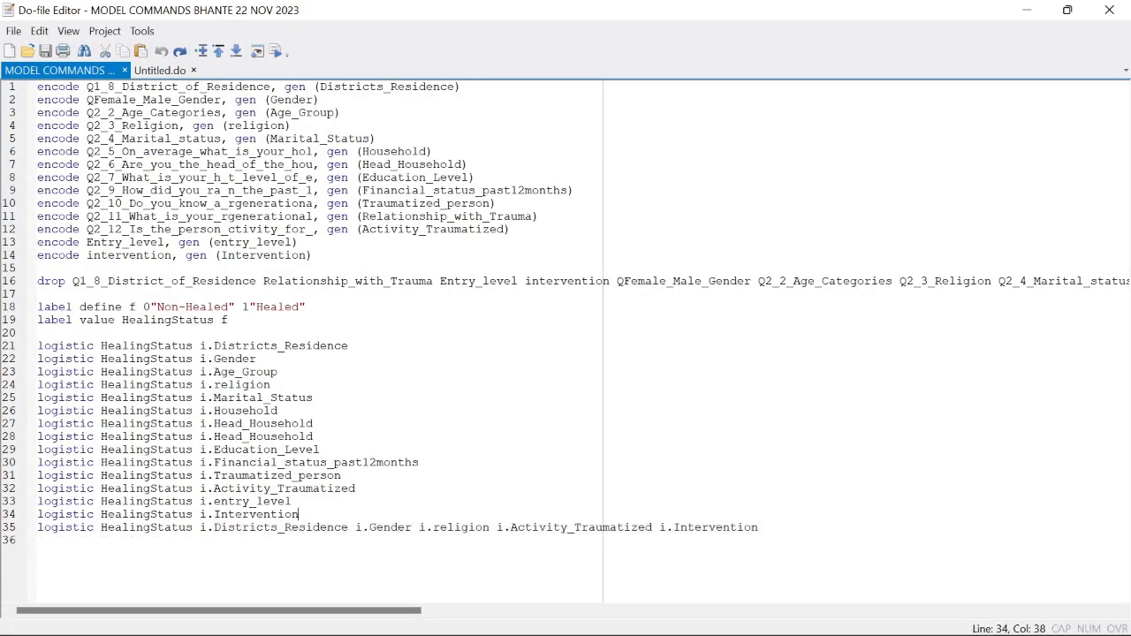
pyautogui.moveTo(37, 529); pyautogui.dragTo(250, 540)
pyautogui.click(142, 541)
pyautogui.click(292, 541)
pyautogui.moveTo(376, 528); pyautogui.dragTo(652, 528)
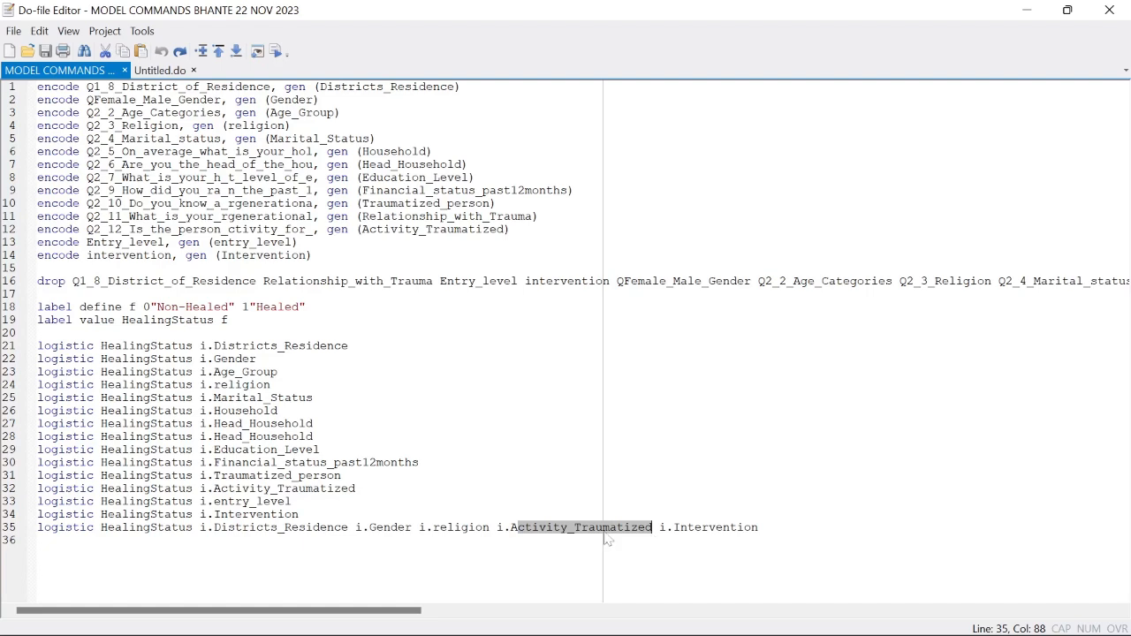
pyautogui.click(569, 528)
pyautogui.moveTo(503, 529); pyautogui.dragTo(631, 528)
pyautogui.press('Up')
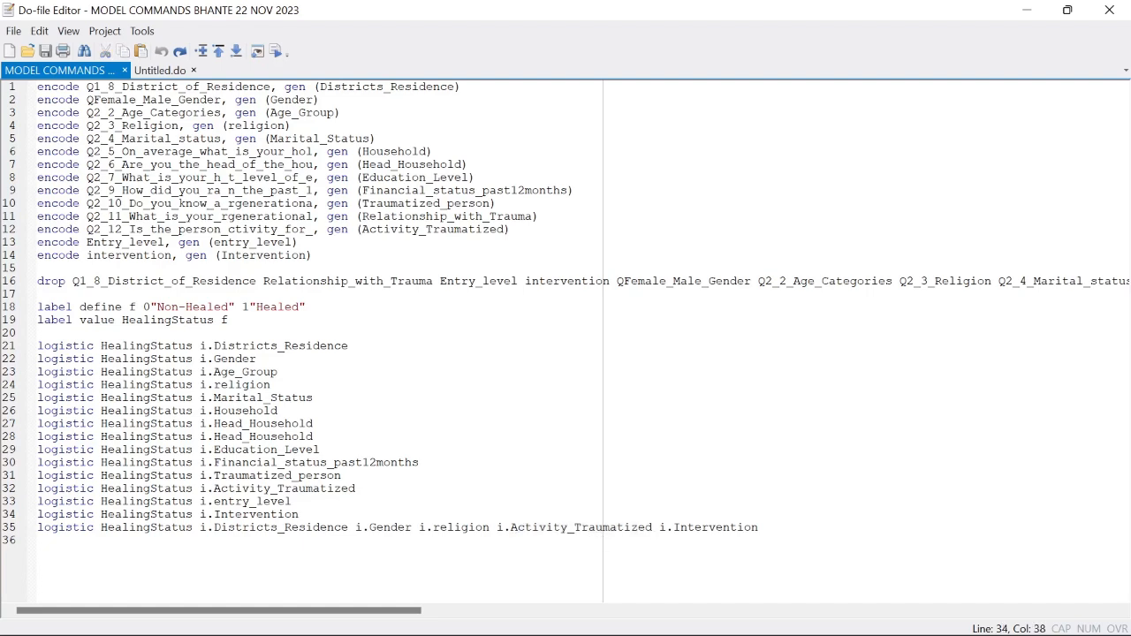
pyautogui.moveTo(659, 527); pyautogui.dragTo(758, 527)
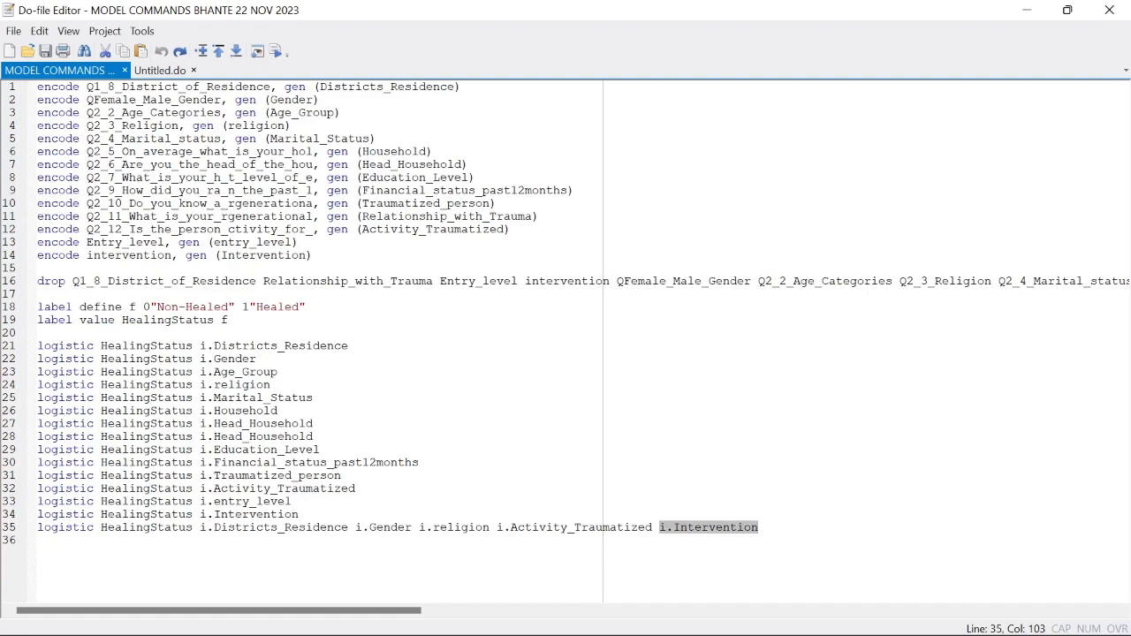
# Highlight the Districts_Residence covariate in line 35's command, and switch to the Word and SPSS windows to review Table 55's AOR entries.
pyautogui.press('Up')
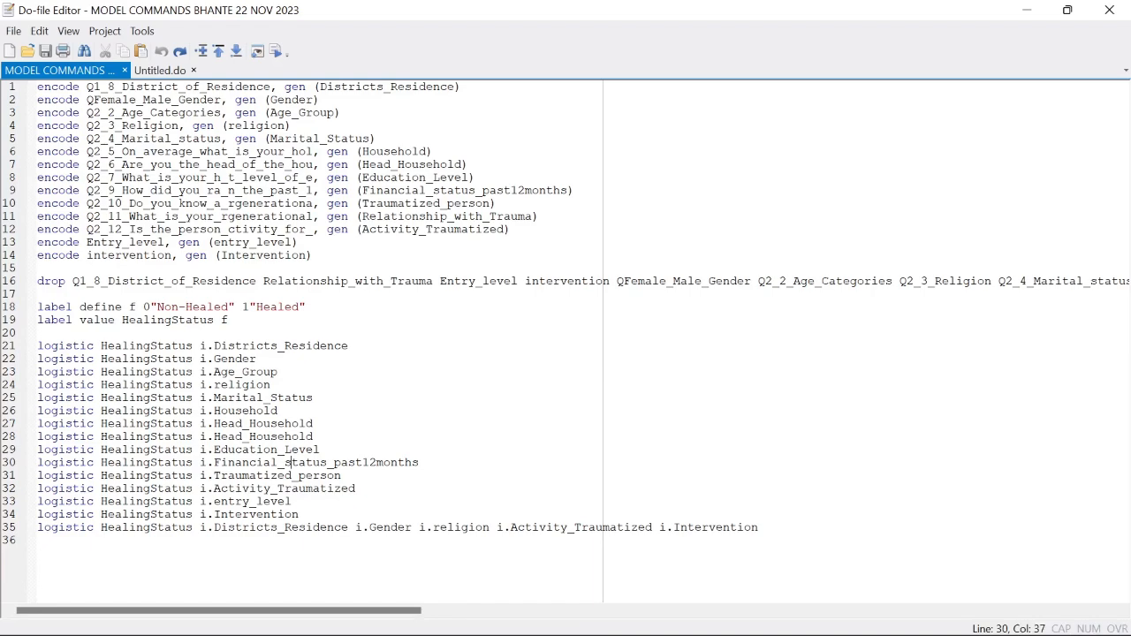
pyautogui.moveTo(200, 528); pyautogui.dragTo(305, 528)
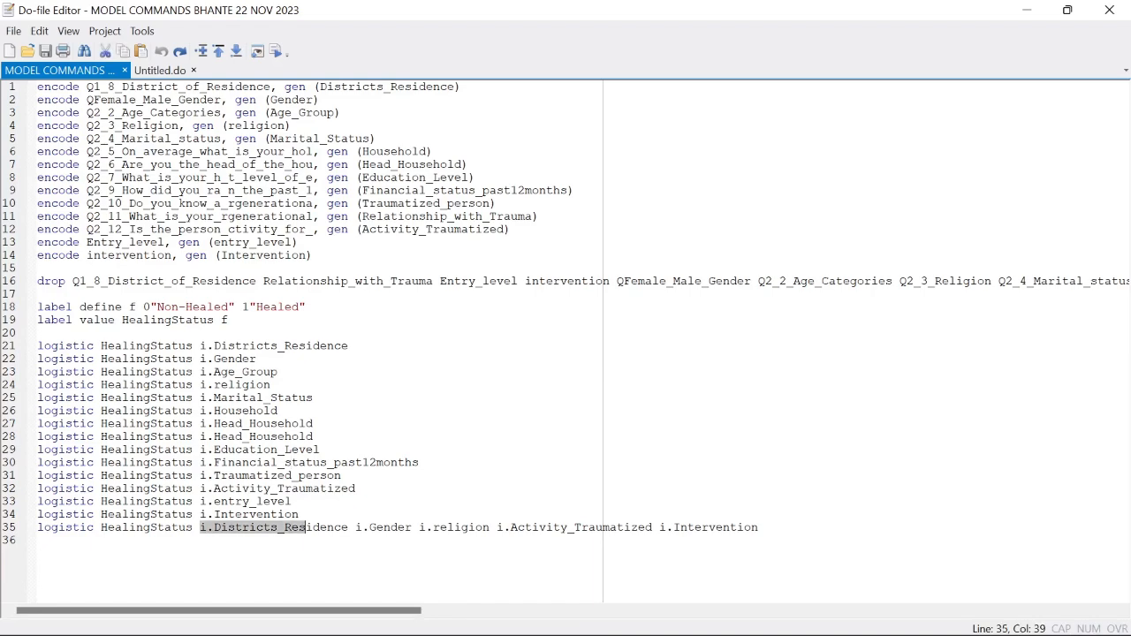
pyautogui.moveTo(738, 616)
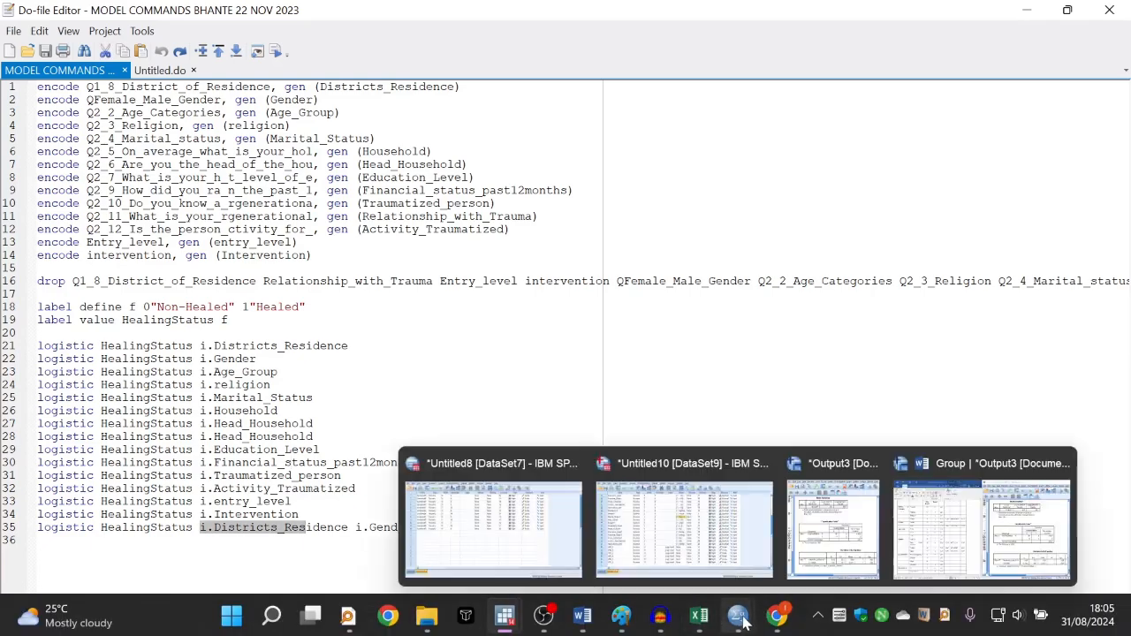
pyautogui.click(882, 541)
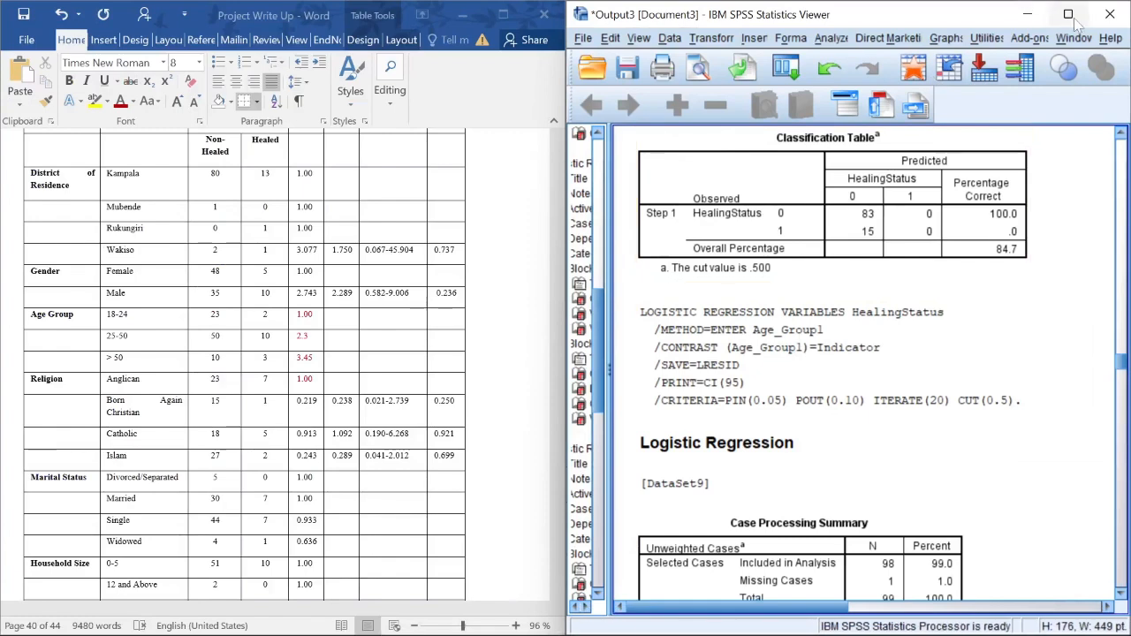
pyautogui.scroll(-2, 403, 378)
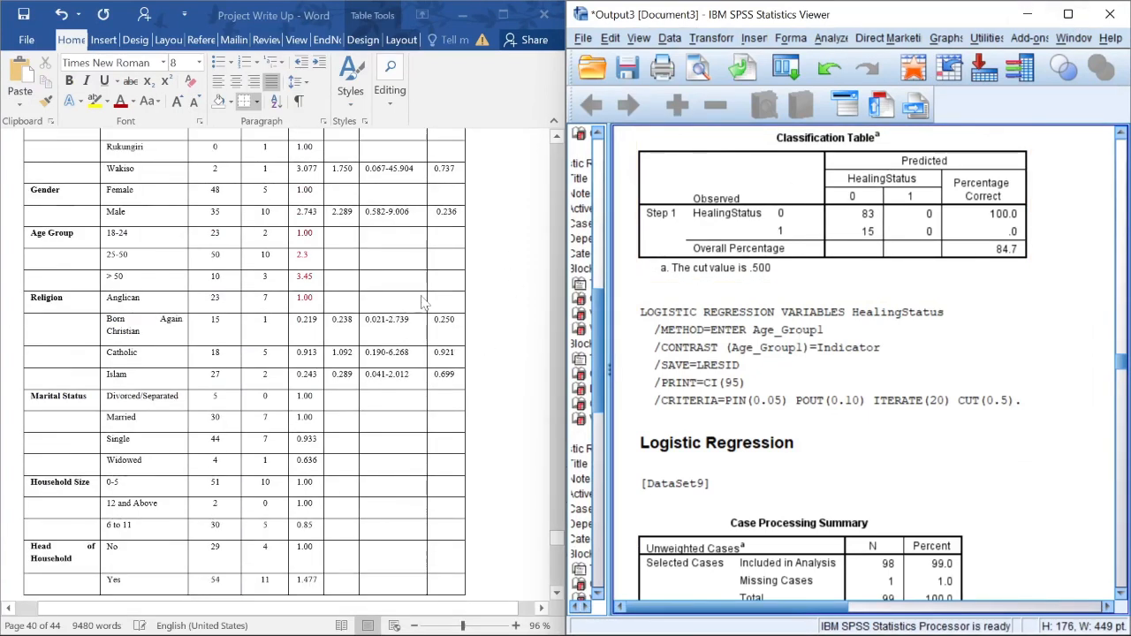
pyautogui.scroll(-1, 424, 303)
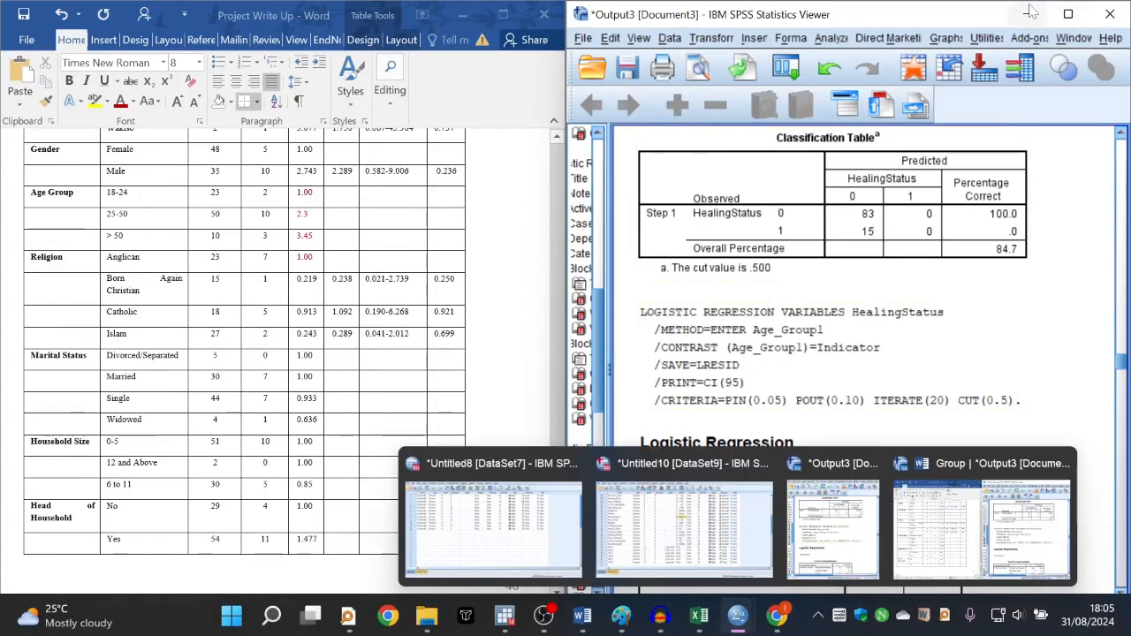
# Maximize the SPSS output window, open the Binary Logistic regression setup and remove Financila_Status1 from the covariates.
pyautogui.click(1067, 14)
pyautogui.click(333, 31)
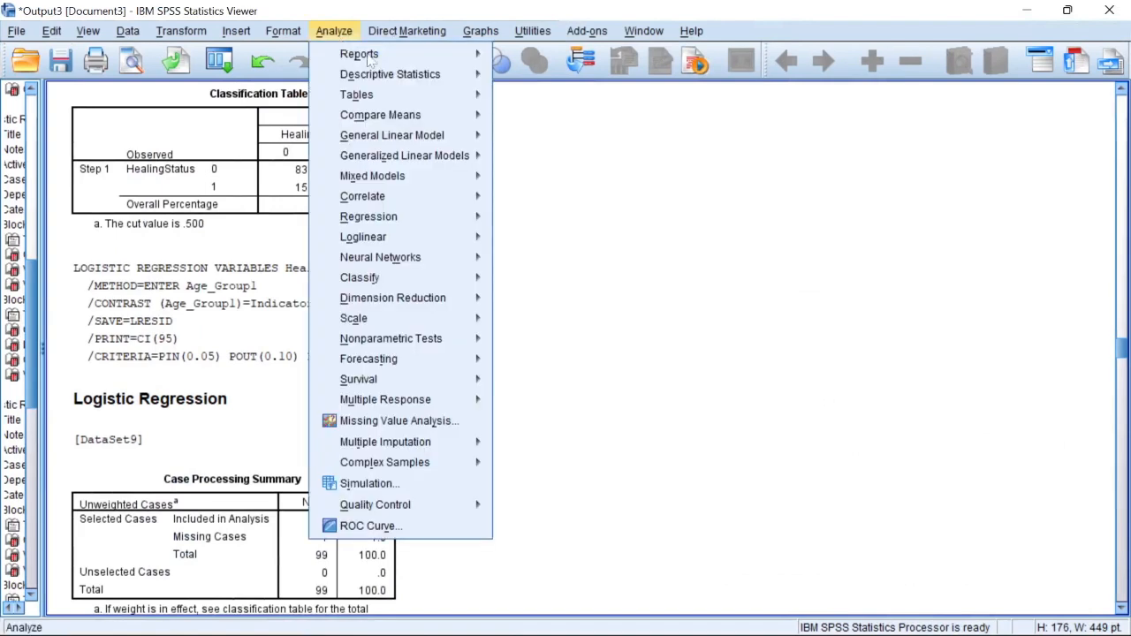
pyautogui.moveTo(369, 223)
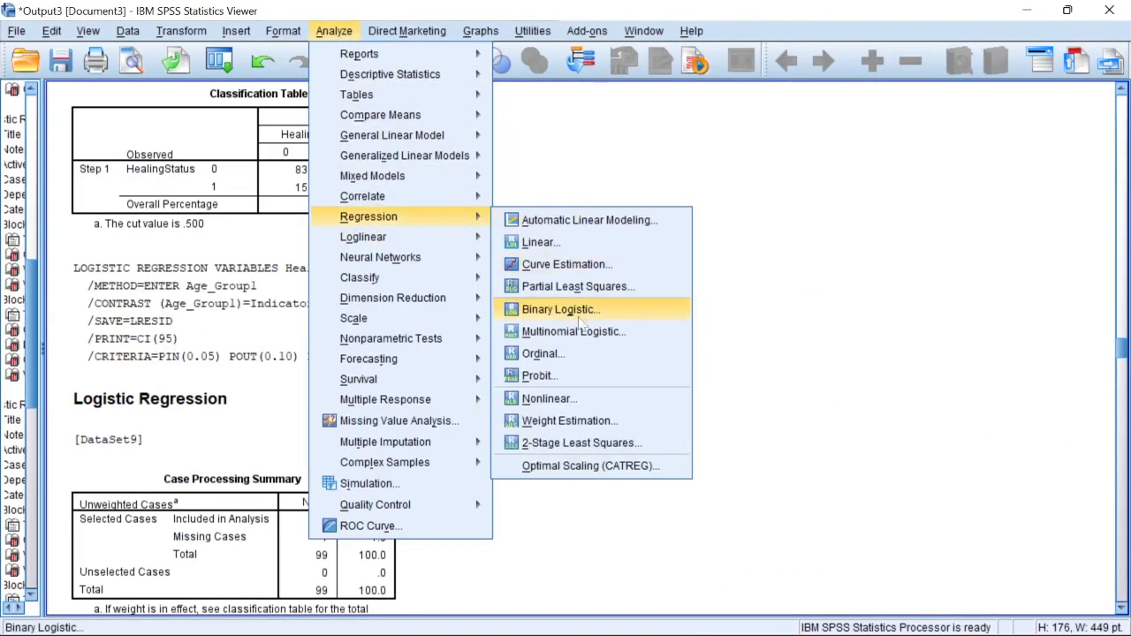
pyautogui.click(565, 311)
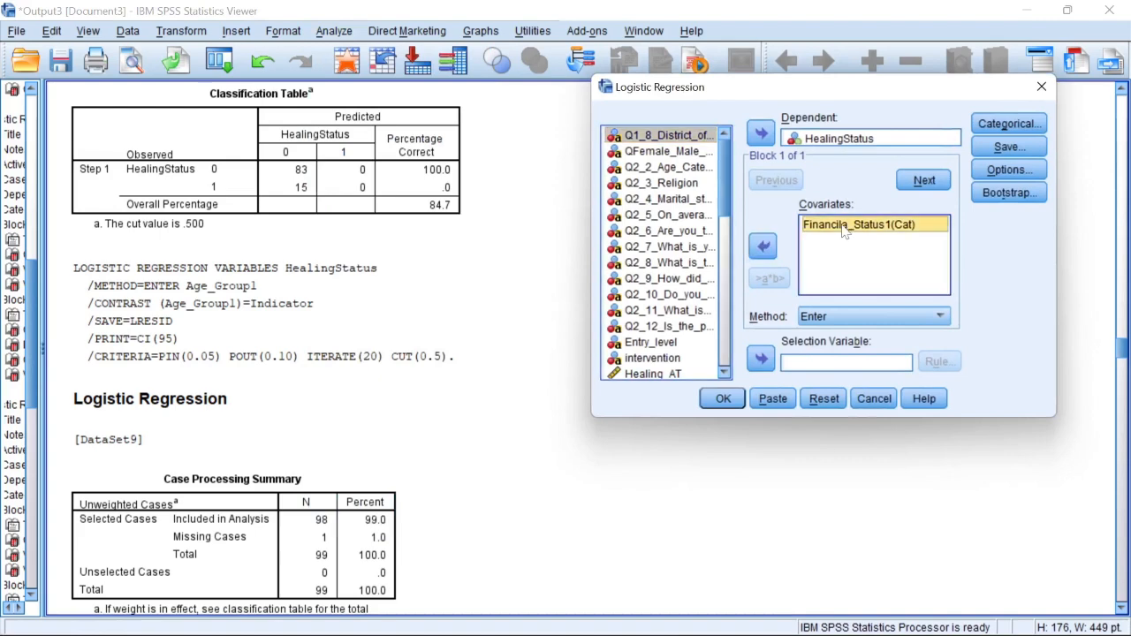
pyautogui.click(763, 245)
# Add Residence1 as the first covariate of the HealingStatus model.
pyautogui.scroll(-3, 726, 331)
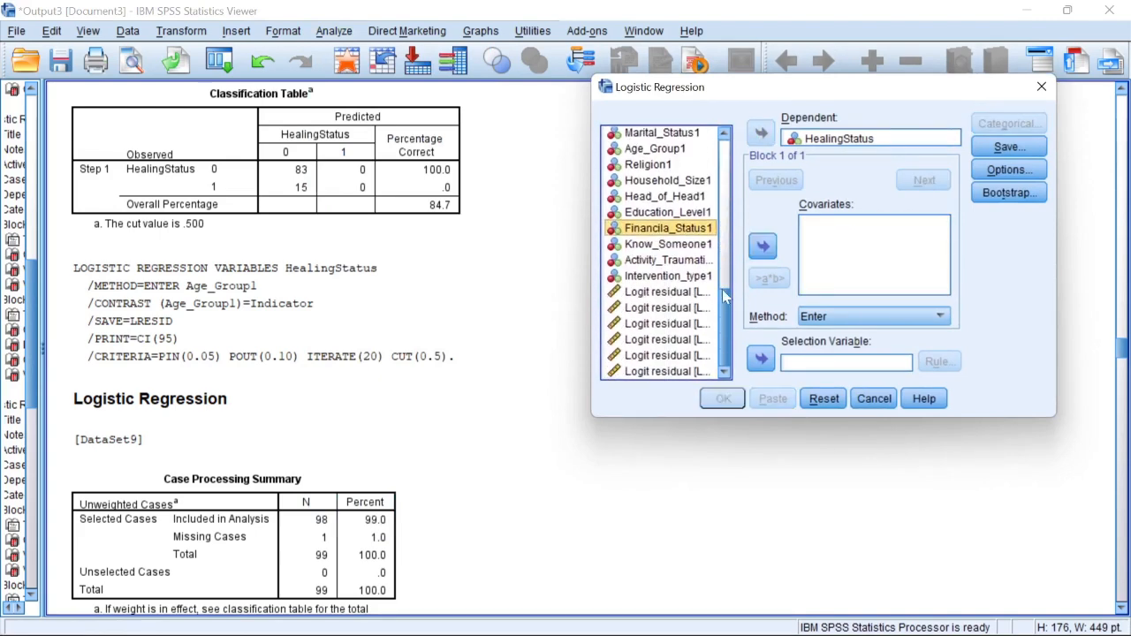
pyautogui.scroll(2, 718, 340)
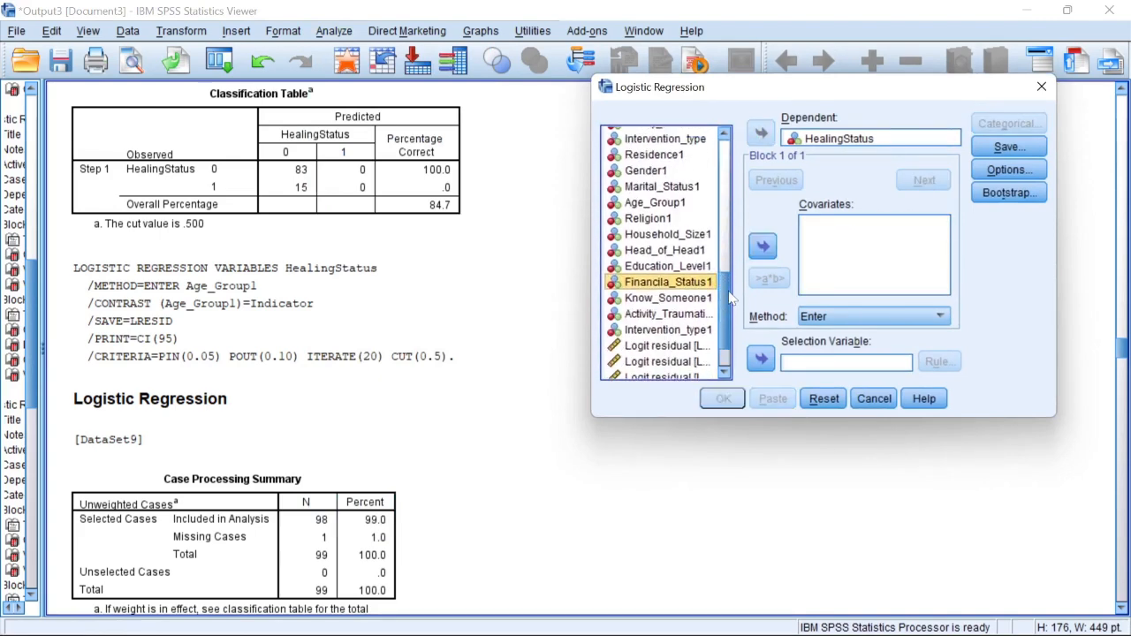
pyautogui.click(686, 309)
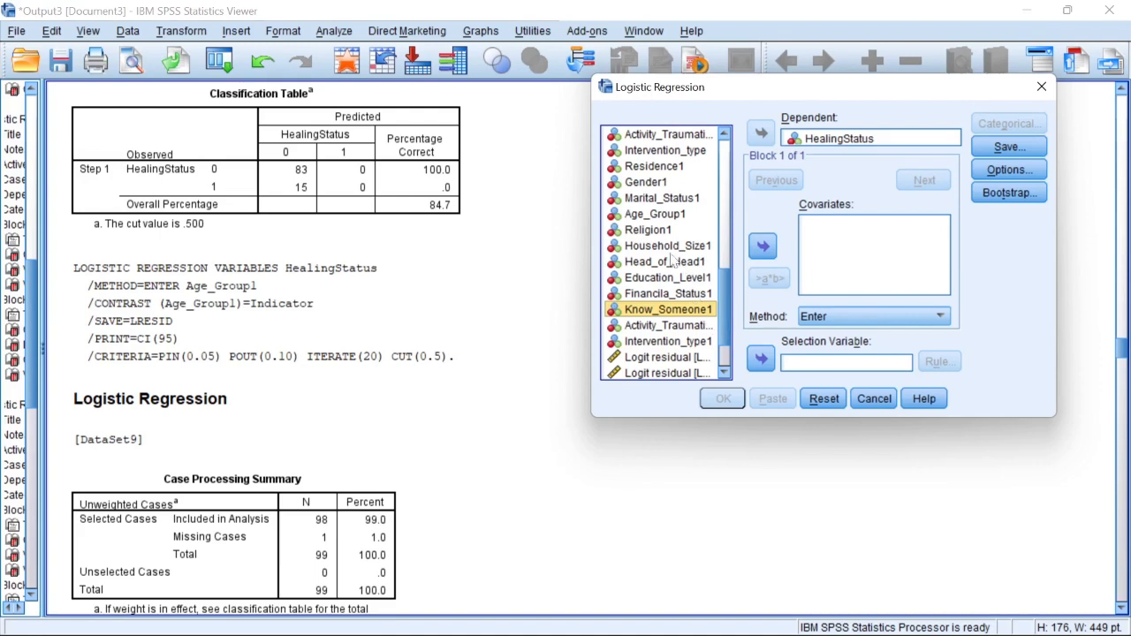
pyautogui.click(660, 214)
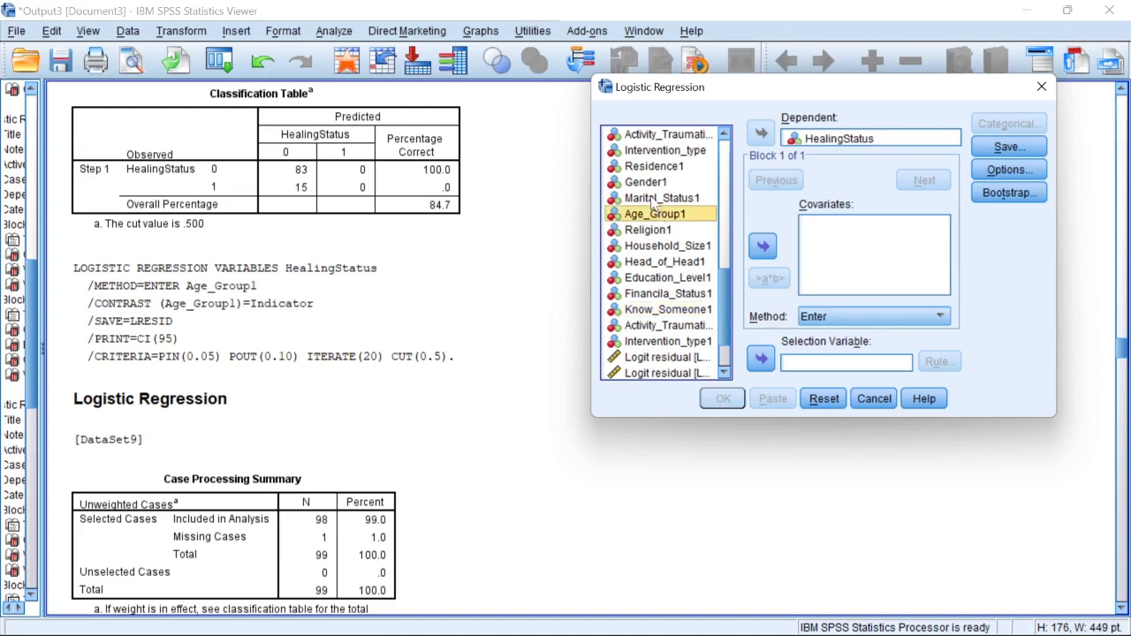
pyautogui.click(652, 198)
pyautogui.click(652, 182)
pyautogui.click(652, 166)
pyautogui.click(763, 246)
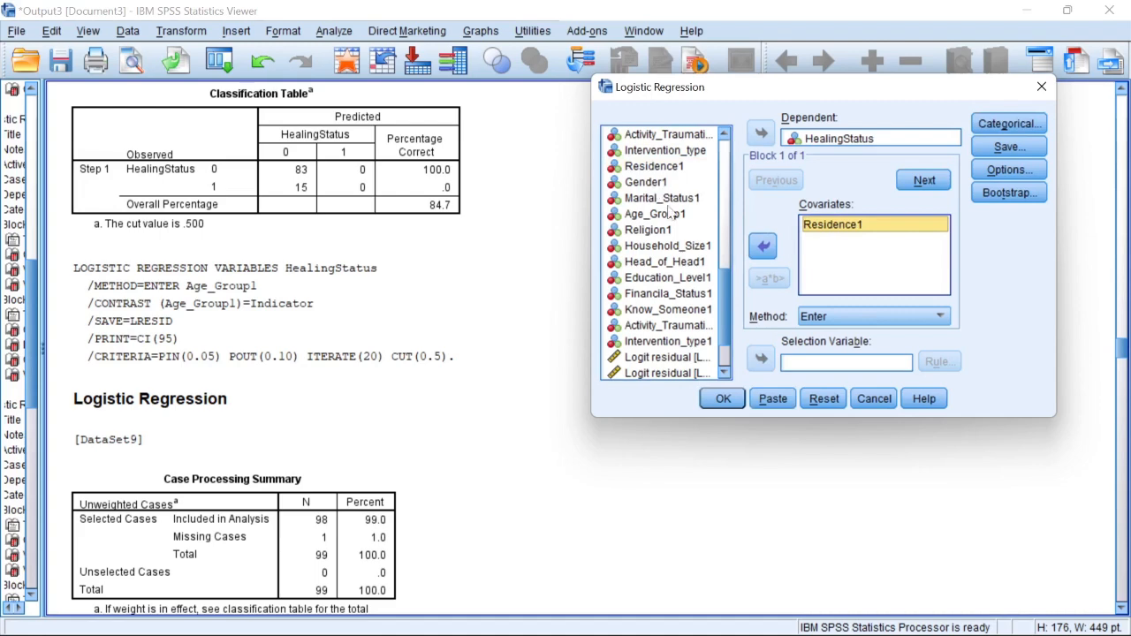
pyautogui.click(648, 230)
pyautogui.click(762, 246)
pyautogui.moveTo(655, 624)
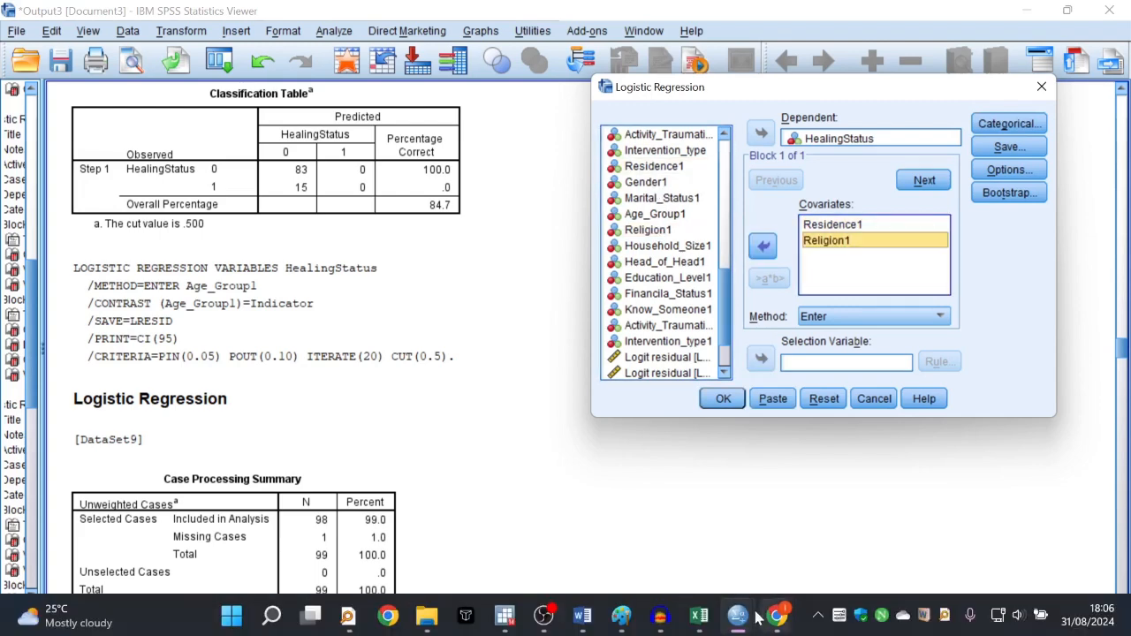
pyautogui.moveTo(505, 620)
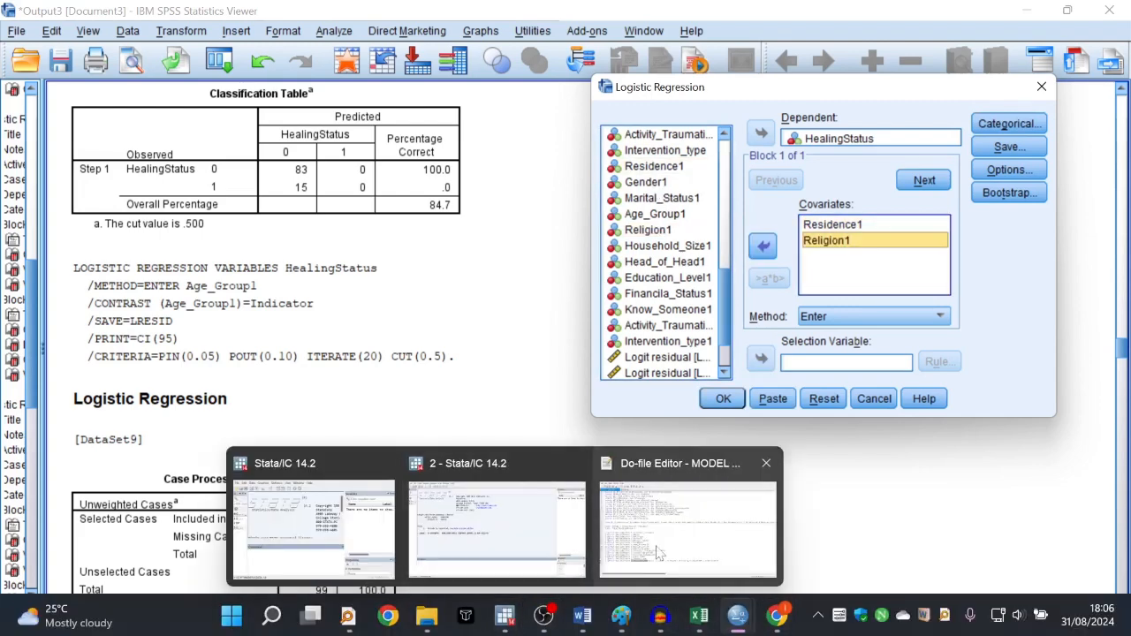
pyautogui.click(667, 540)
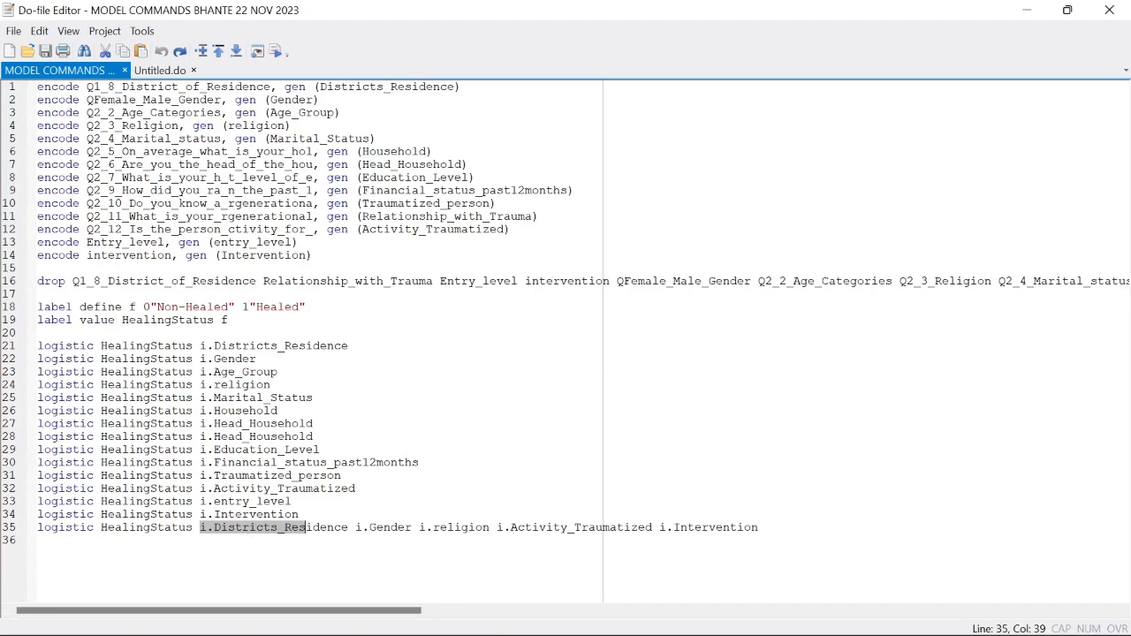
pyautogui.click(38, 540)
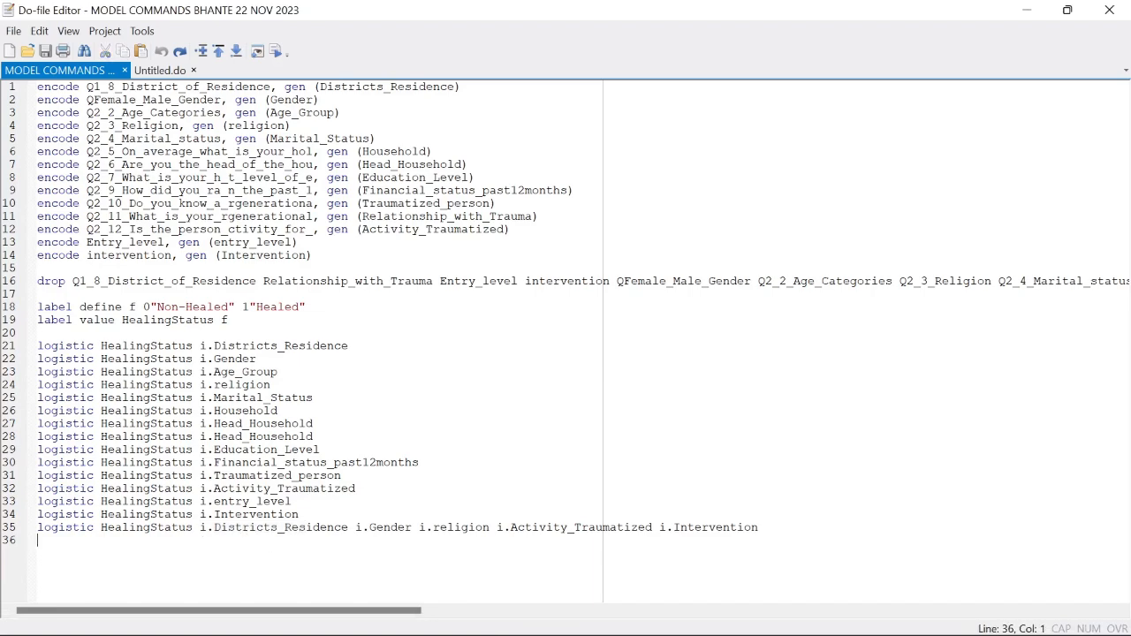
pyautogui.click(1025, 11)
pyautogui.click(763, 247)
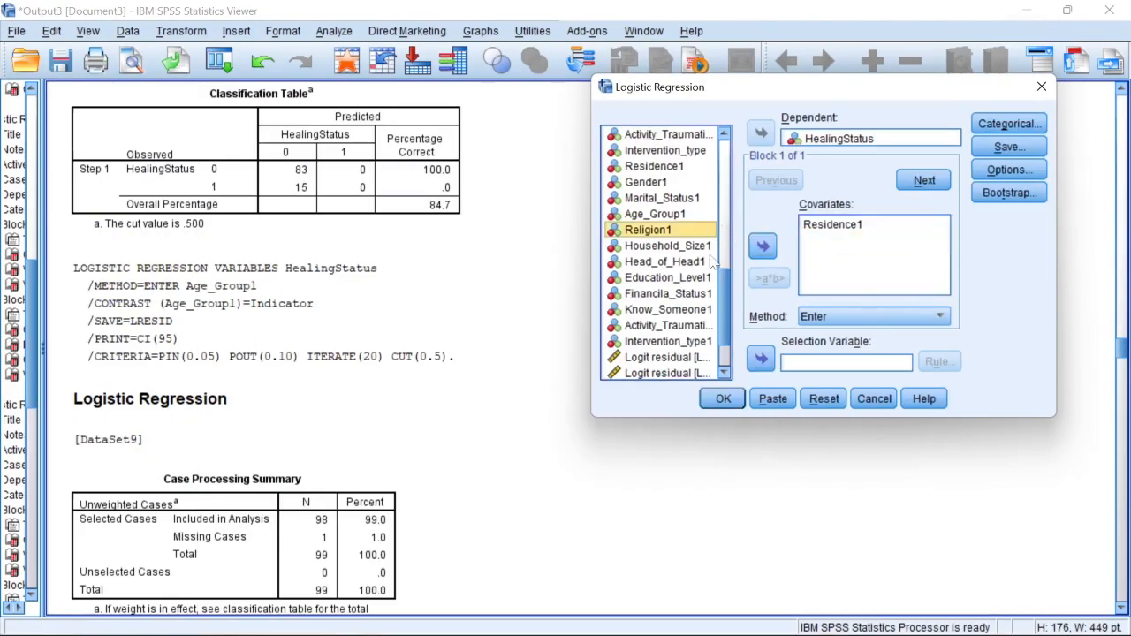
# Add Gender1, Religion1, Activity_Traumatized1 and Intervention_type1 to the model's covariates in that order.
pyautogui.click(669, 216)
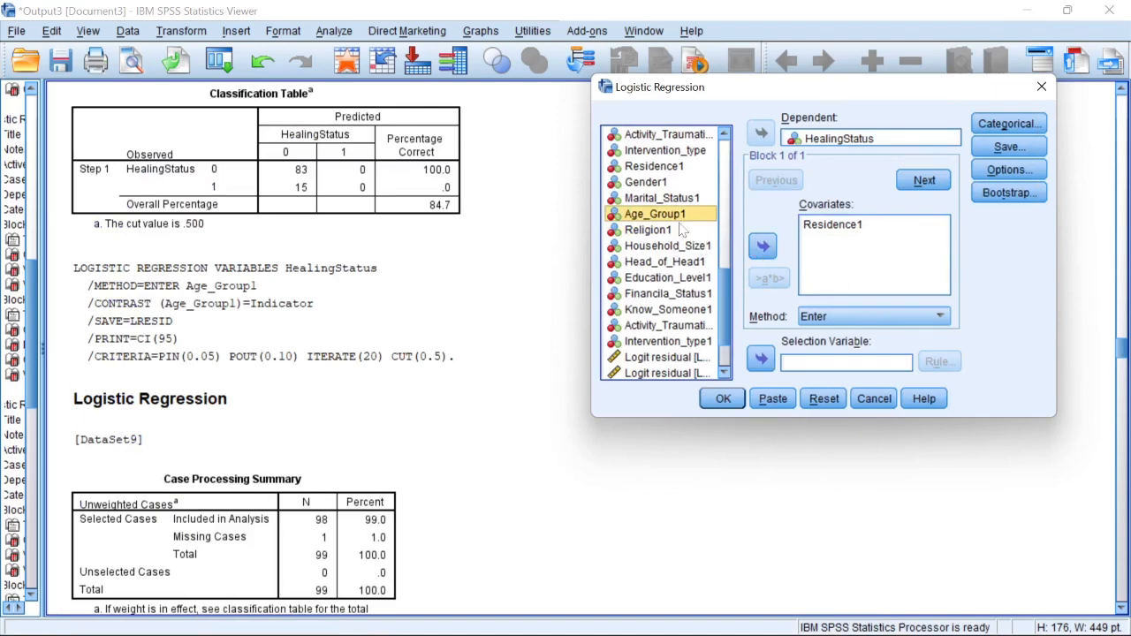
pyautogui.click(668, 184)
pyautogui.click(763, 247)
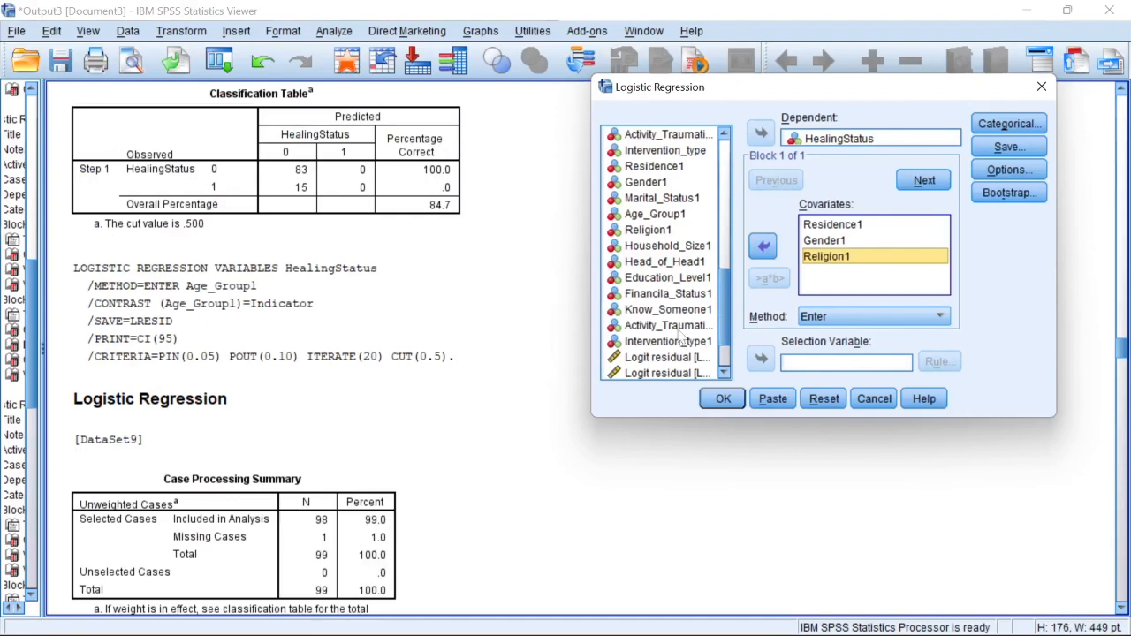
pyautogui.click(676, 327)
pyautogui.click(763, 247)
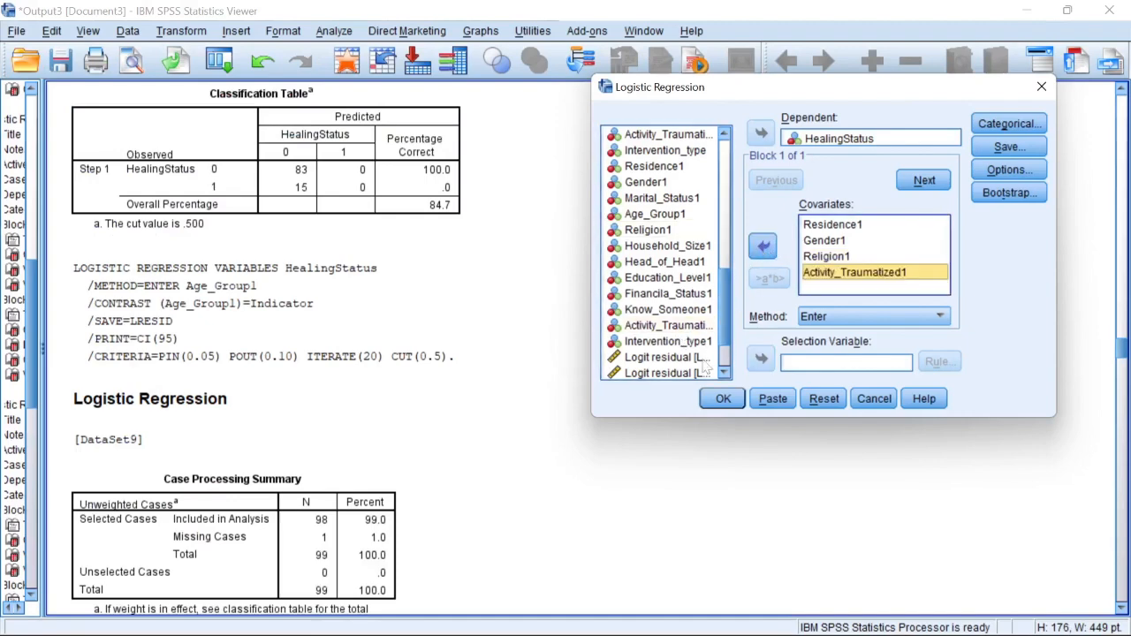
pyautogui.click(662, 343)
pyautogui.click(763, 246)
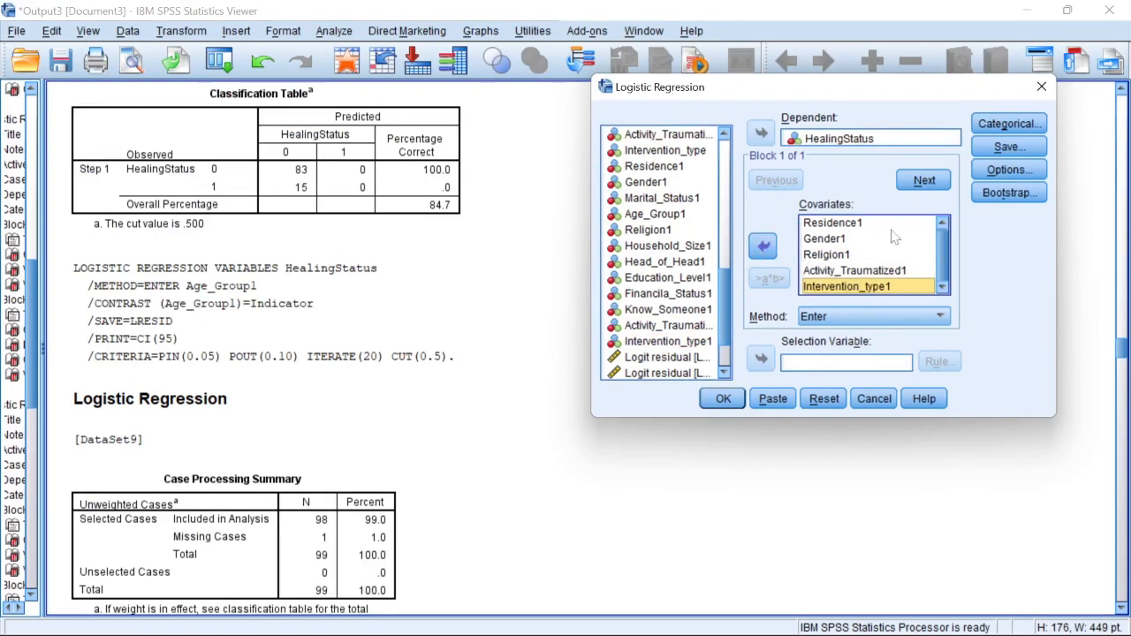
# Define all five covariates as categorical with the Indicator contrast and the first category as reference.
pyautogui.click(1016, 125)
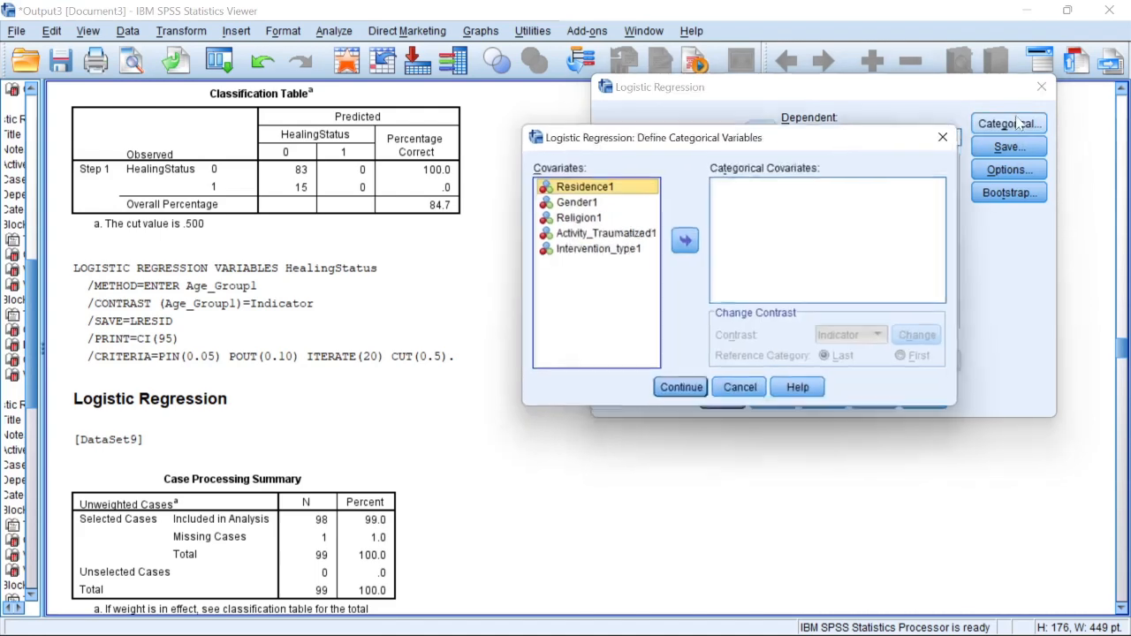
pyautogui.keyDown('shift'); pyautogui.click(638, 255); pyautogui.keyUp('shift')
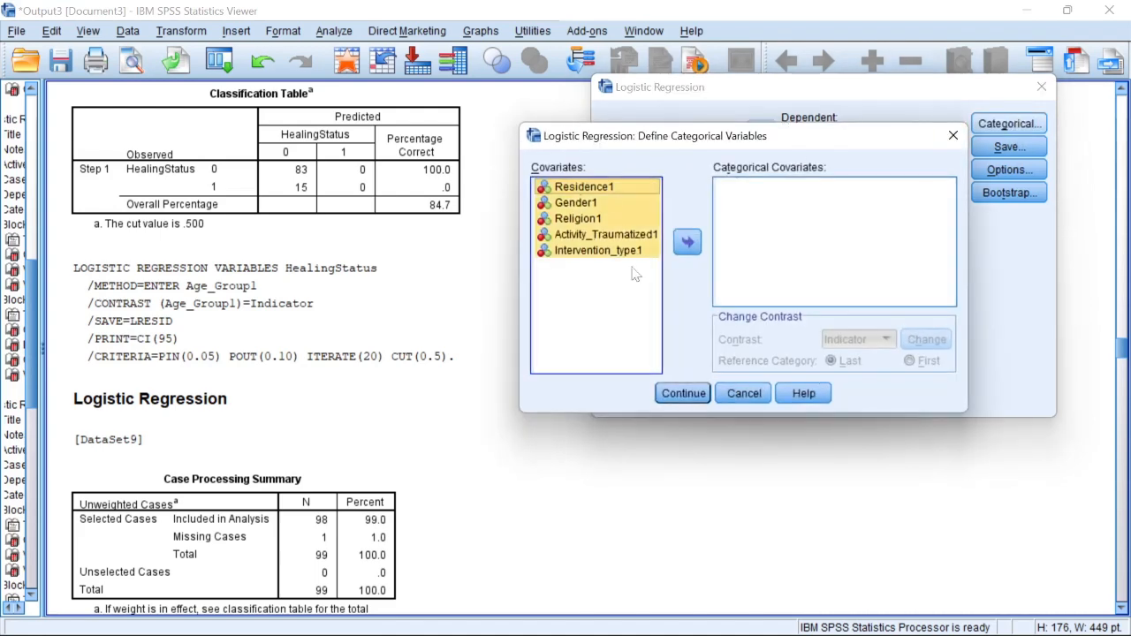
pyautogui.click(688, 244)
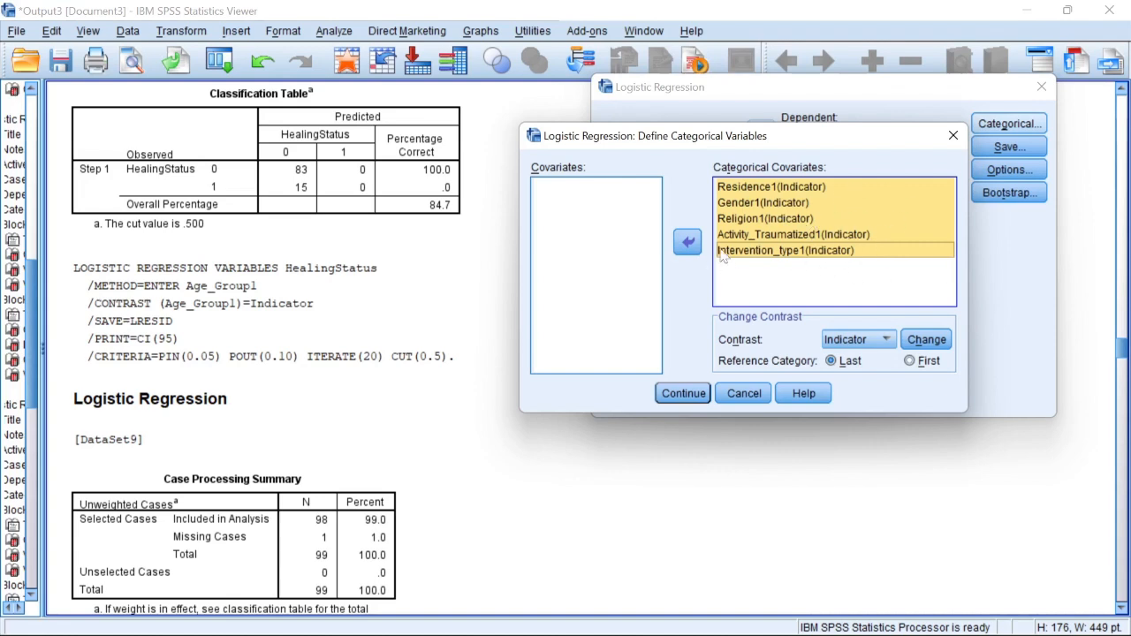
pyautogui.click(916, 369)
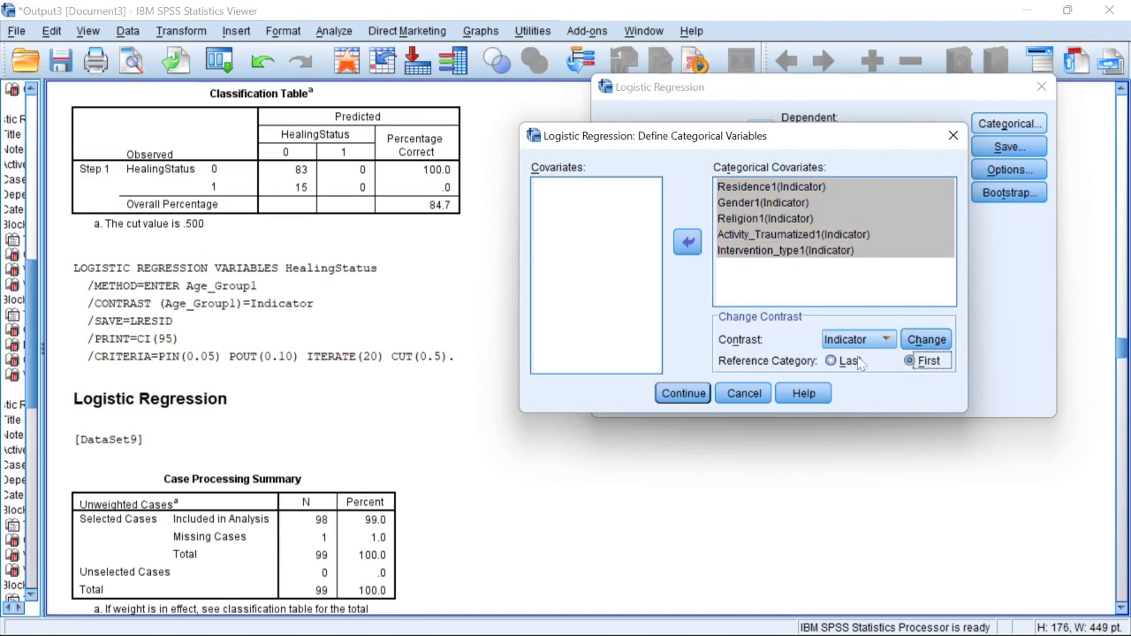
pyautogui.click(927, 344)
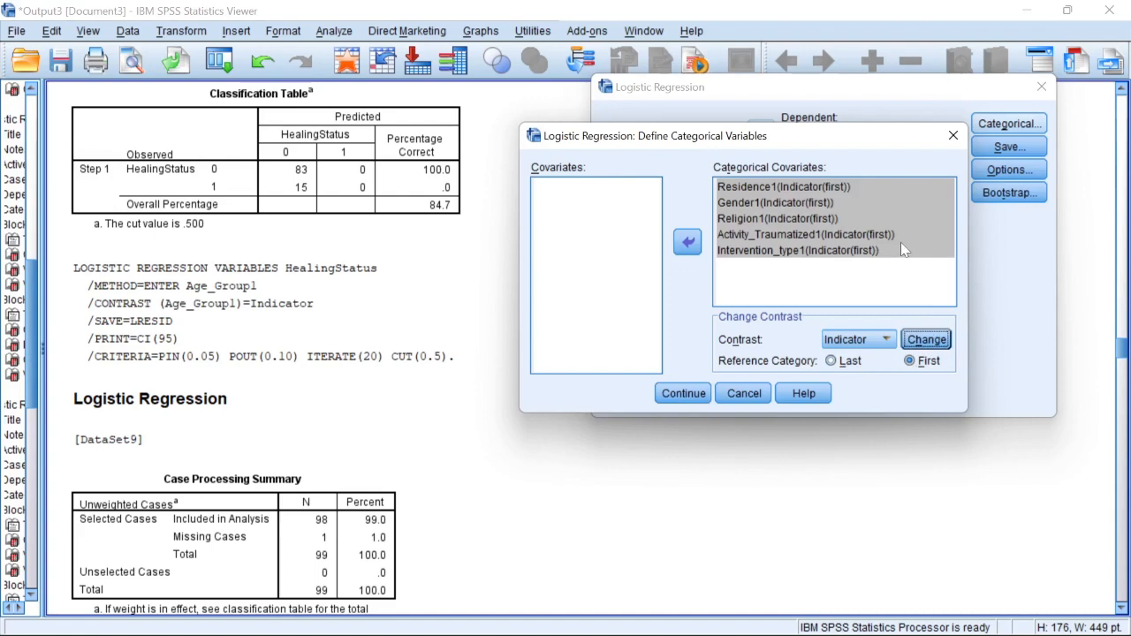
pyautogui.click(682, 400)
# Run the multivariable logistic regression and examine its categorical variable codings and the Variables in the Equation table.
pyautogui.click(720, 398)
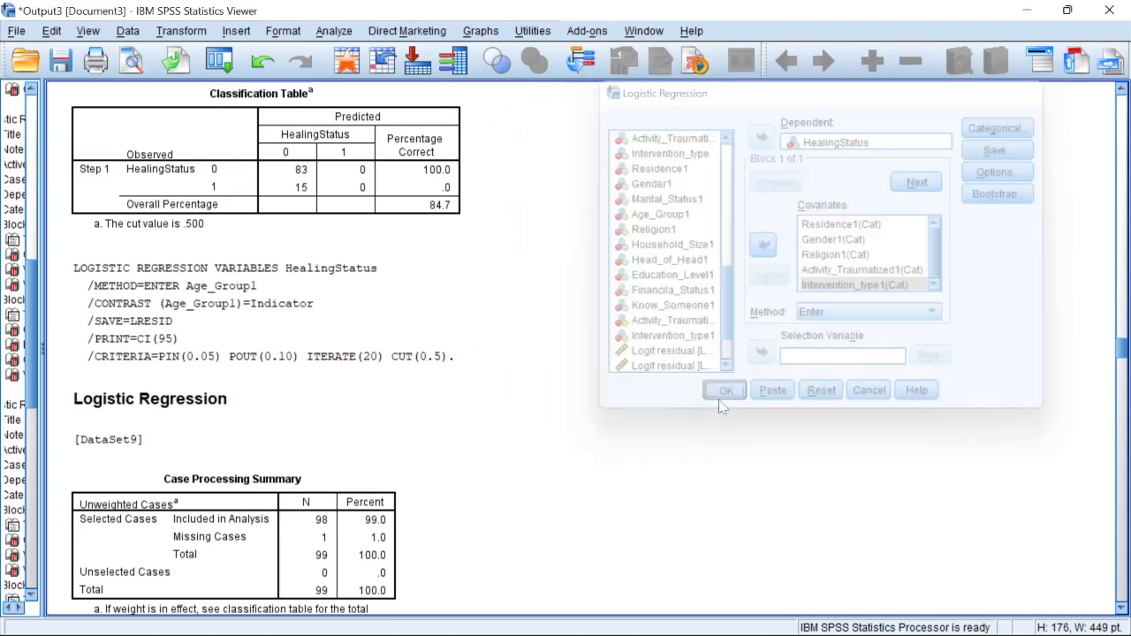
pyautogui.scroll(-3, 694, 416)
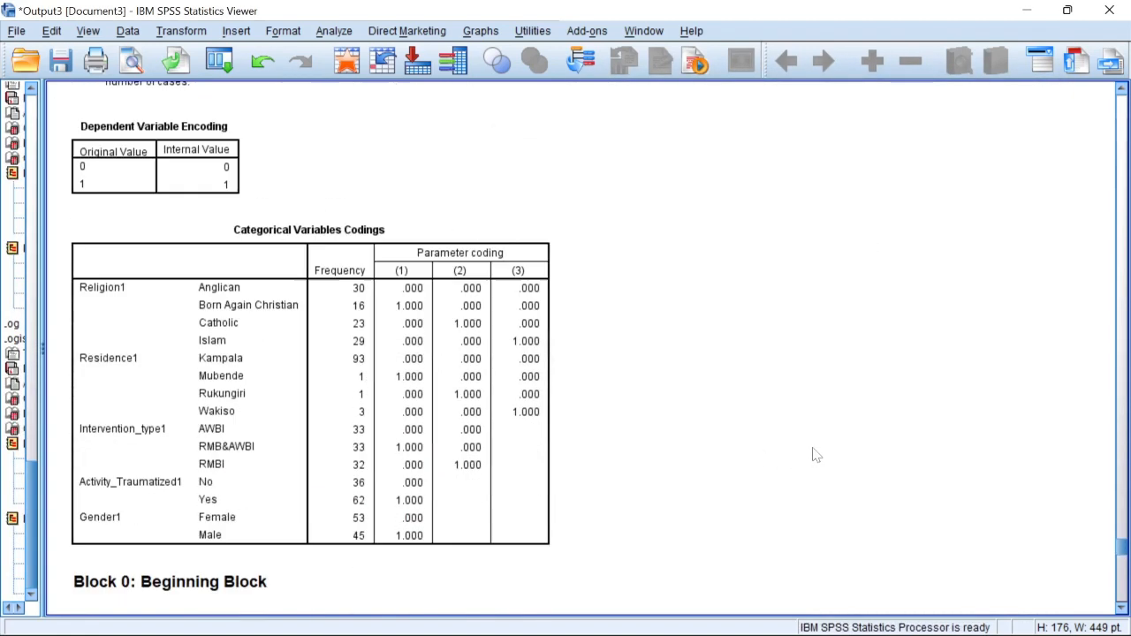
pyautogui.scroll(-15, 523, 367)
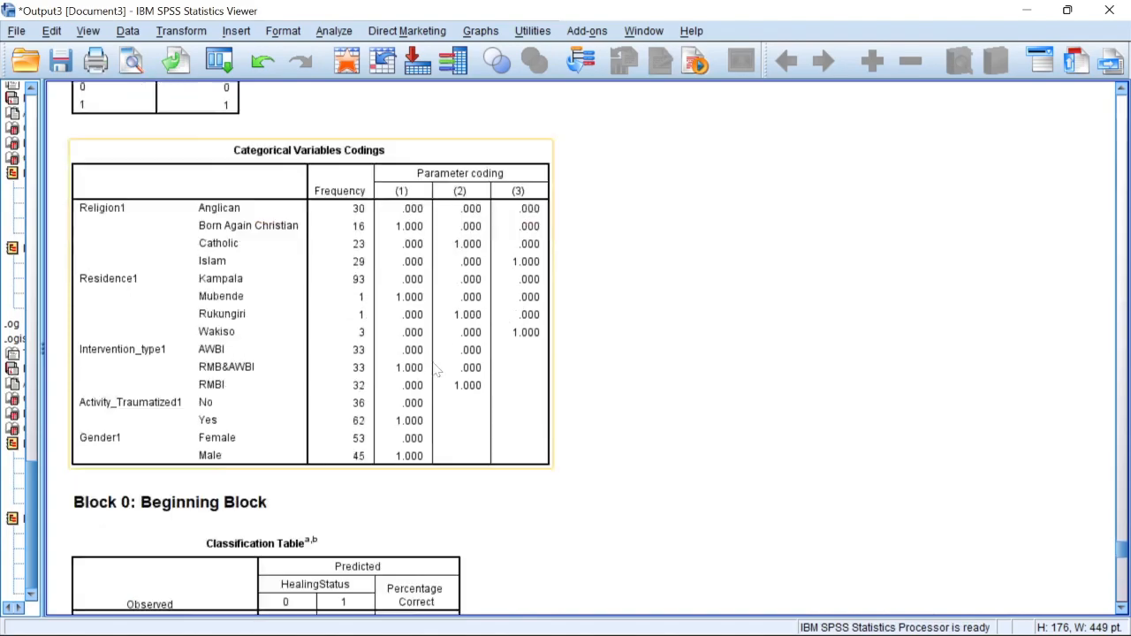
pyautogui.scroll(-15, 442, 367)
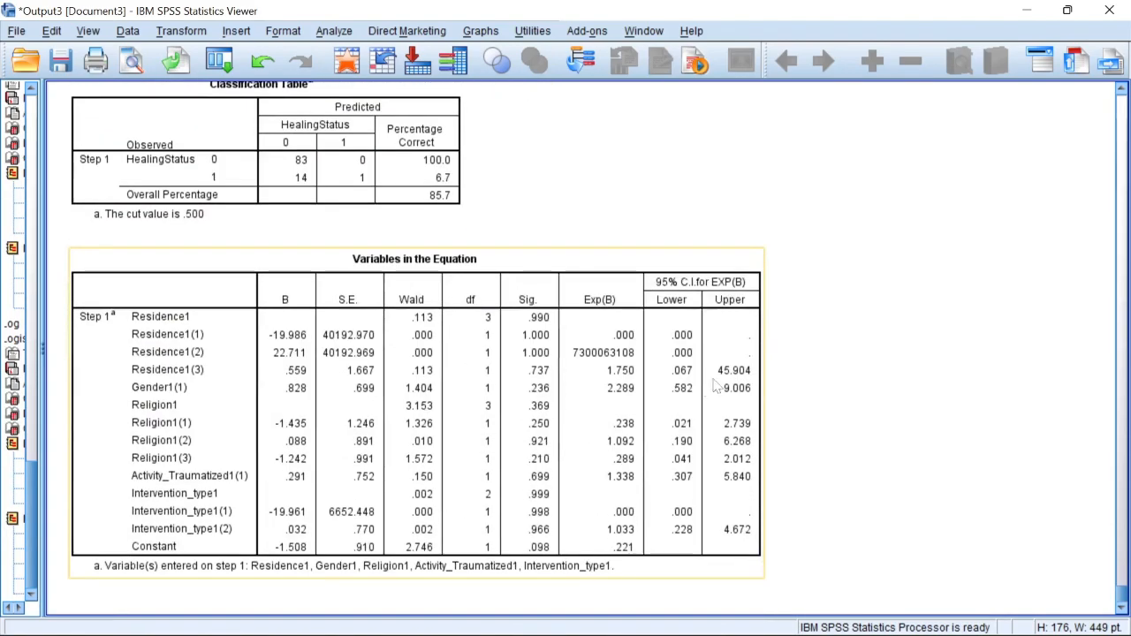
pyautogui.scroll(1, 704, 419)
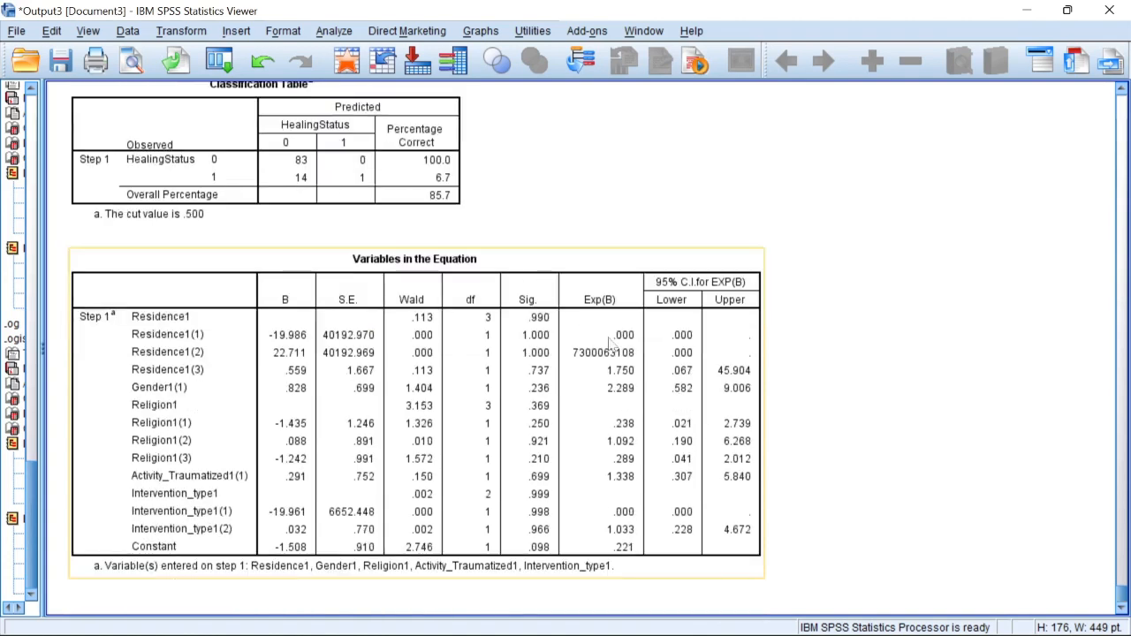
pyautogui.scroll(-1, 672, 433)
# Place the regression output beside the Project Write Up document, widen the output window and show Table 55 from its header row.
pyautogui.press('super+Right')
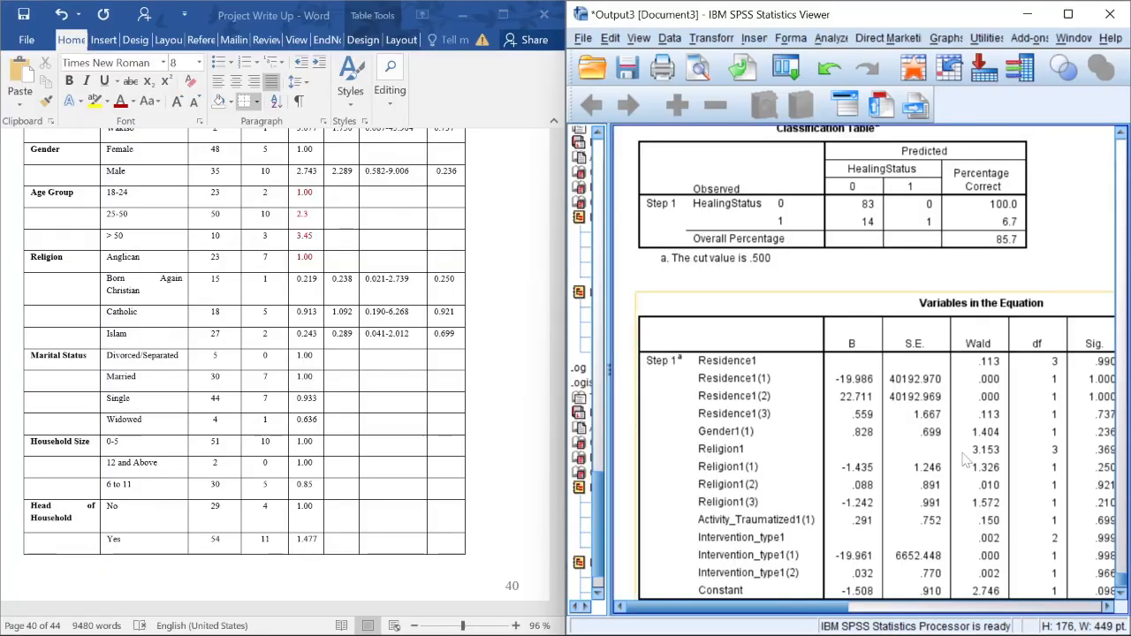
pyautogui.moveTo(764, 607); pyautogui.dragTo(827, 618)
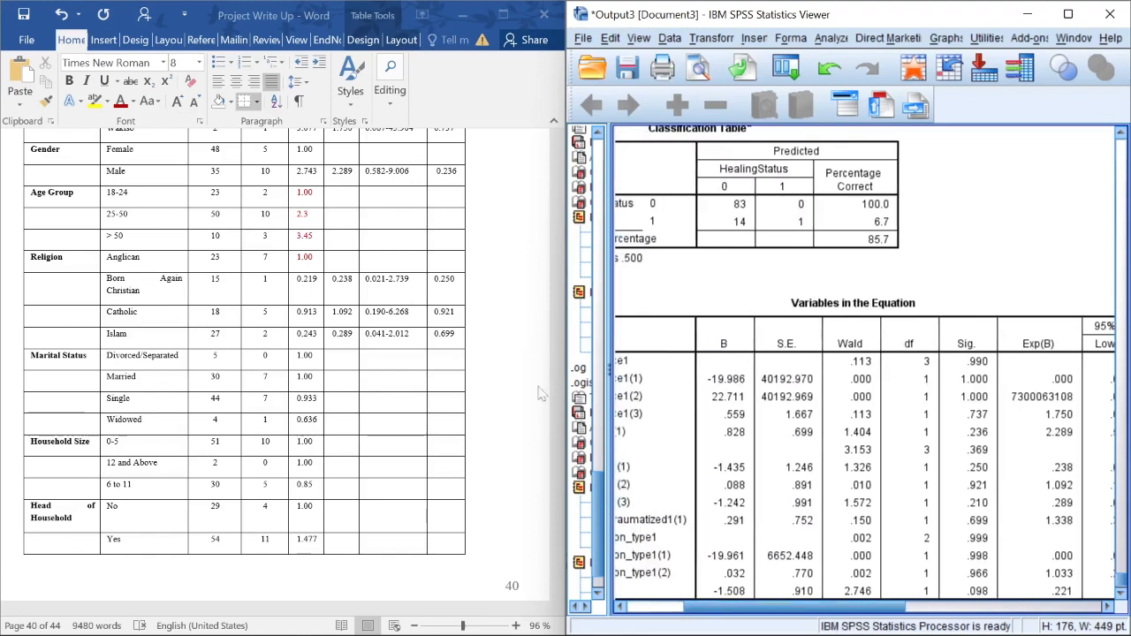
pyautogui.click(541, 394)
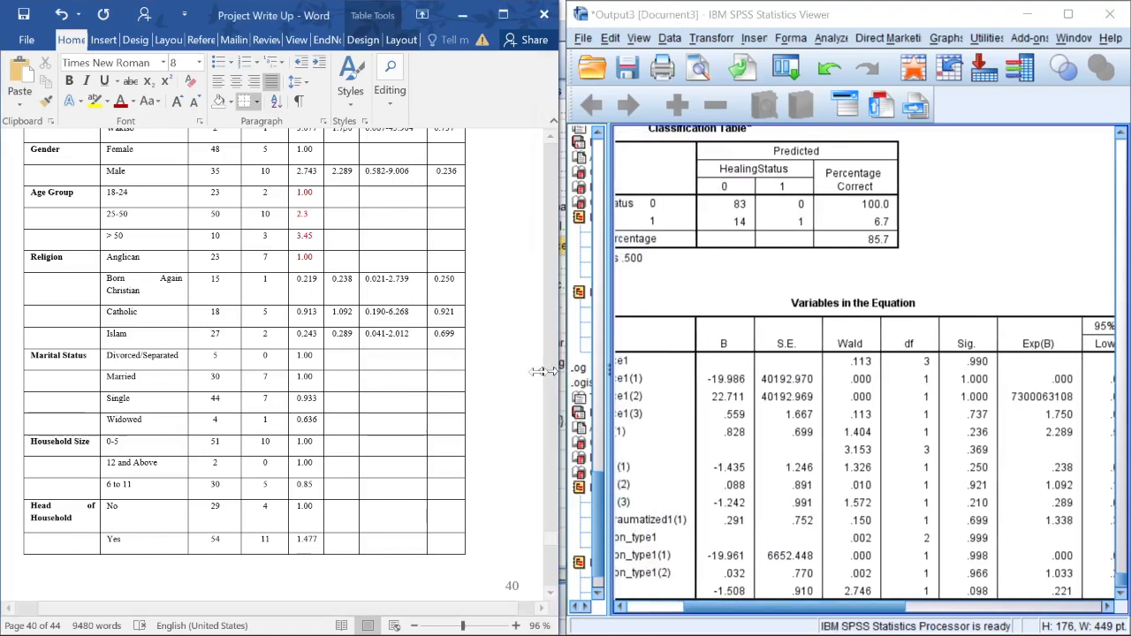
pyautogui.moveTo(567, 381); pyautogui.dragTo(492, 392)
pyautogui.moveTo(716, 608); pyautogui.dragTo(656, 618)
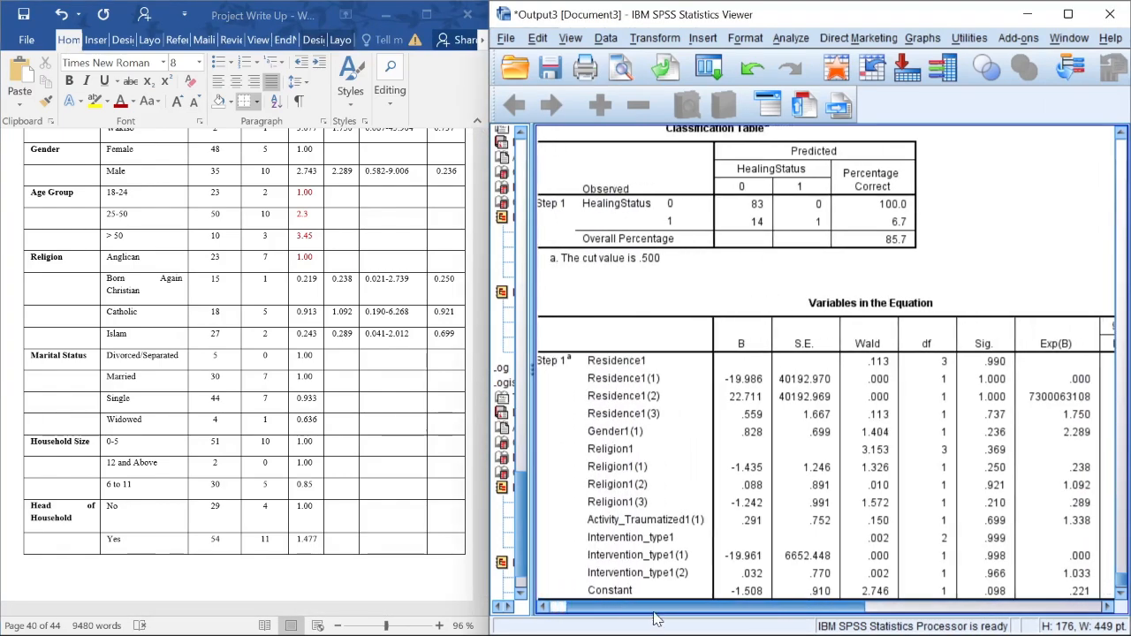
pyautogui.click(307, 378)
pyautogui.scroll(5, 326, 368)
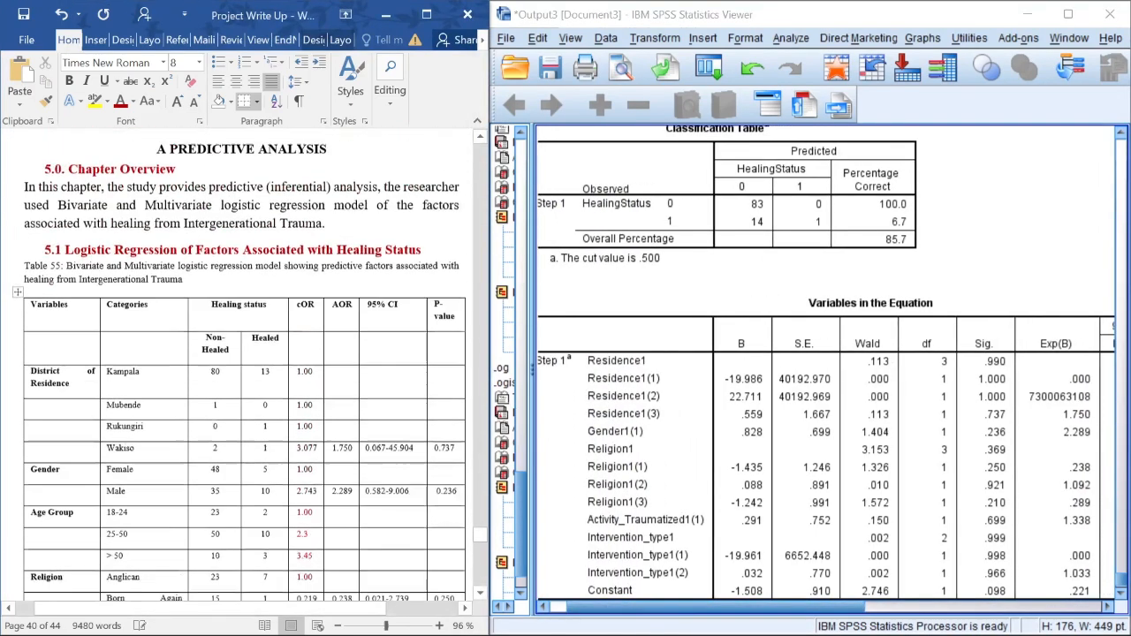
pyautogui.scroll(-1, 326, 368)
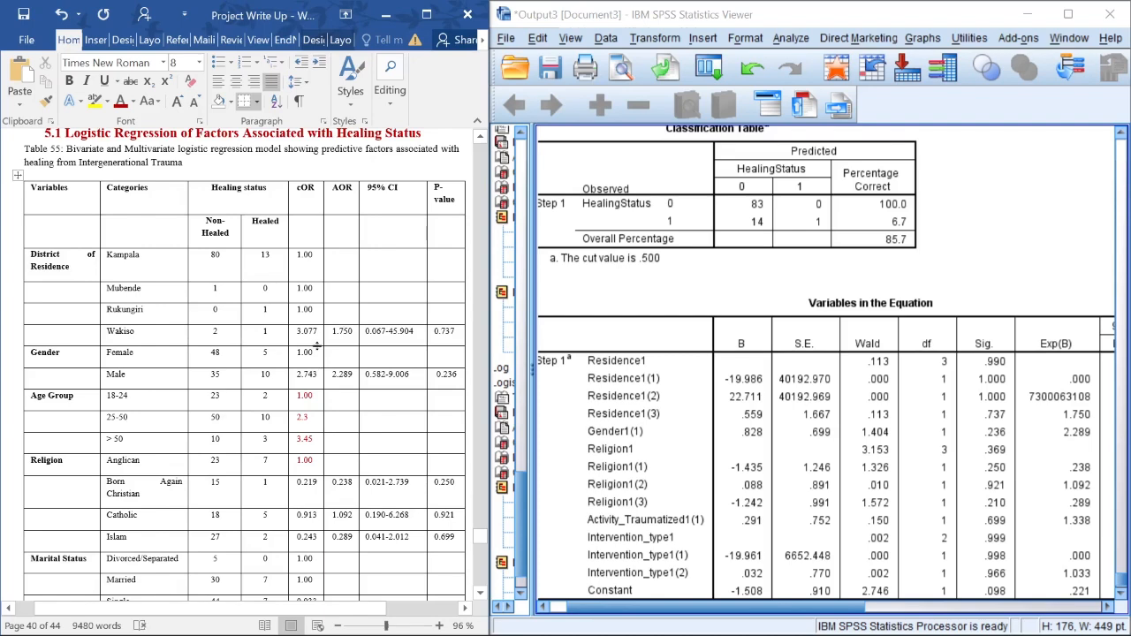
# Try highlighting Table 55's AOR column in yellow and undo the highlighting.
pyautogui.moveTo(341, 196); pyautogui.dragTo(341, 539)
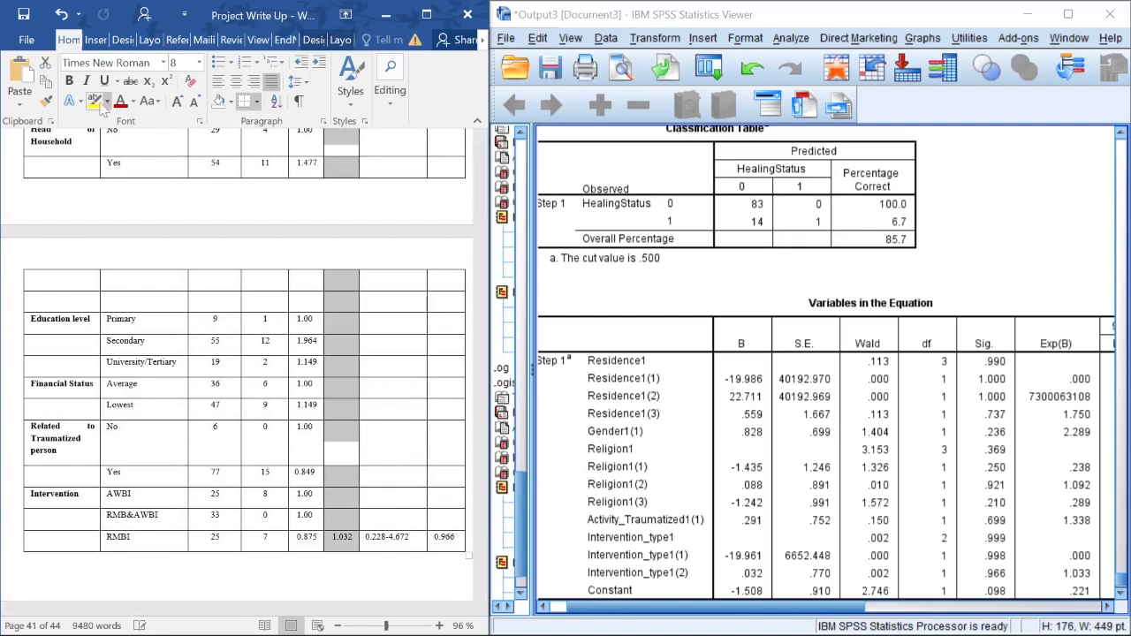
pyautogui.click(93, 100)
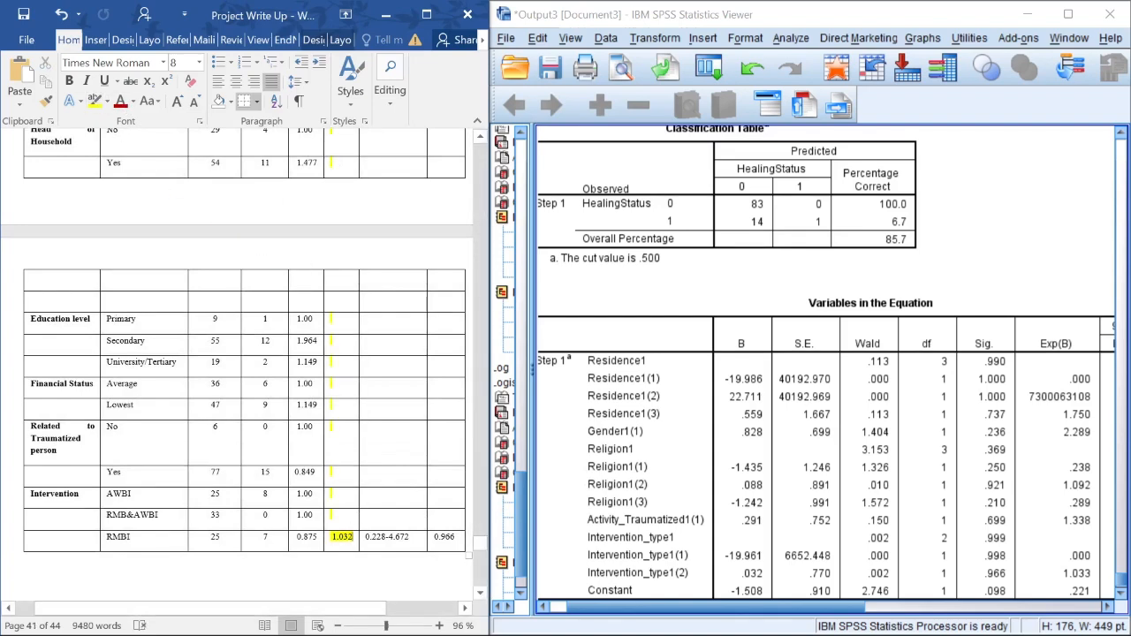
pyautogui.hotkey('ctrl', 'z')
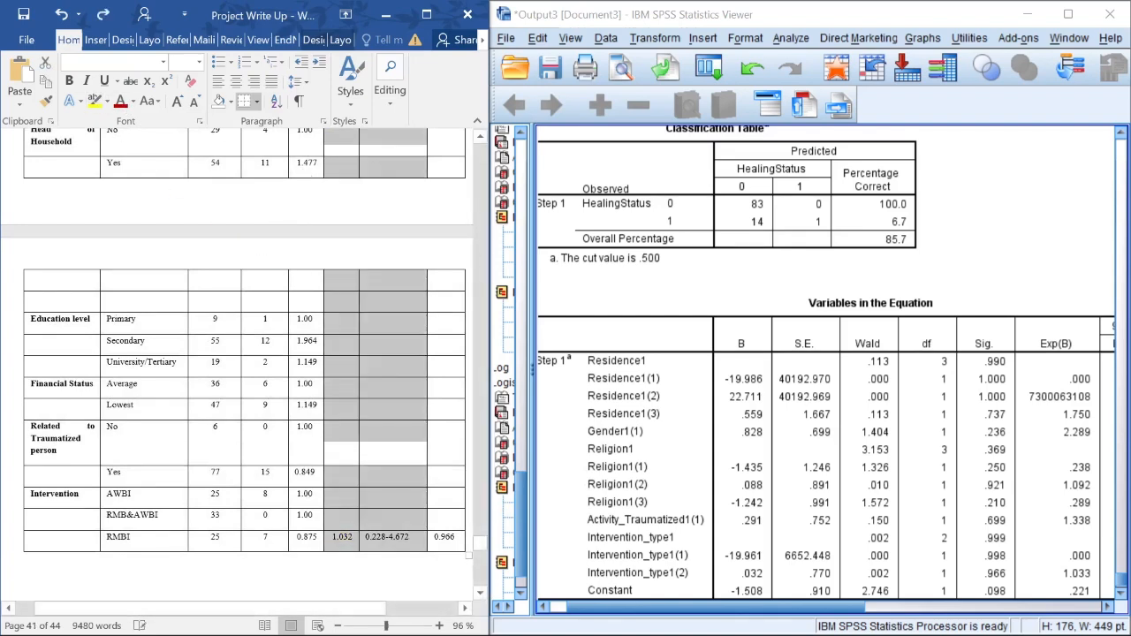
pyautogui.scroll(15, 244, 362)
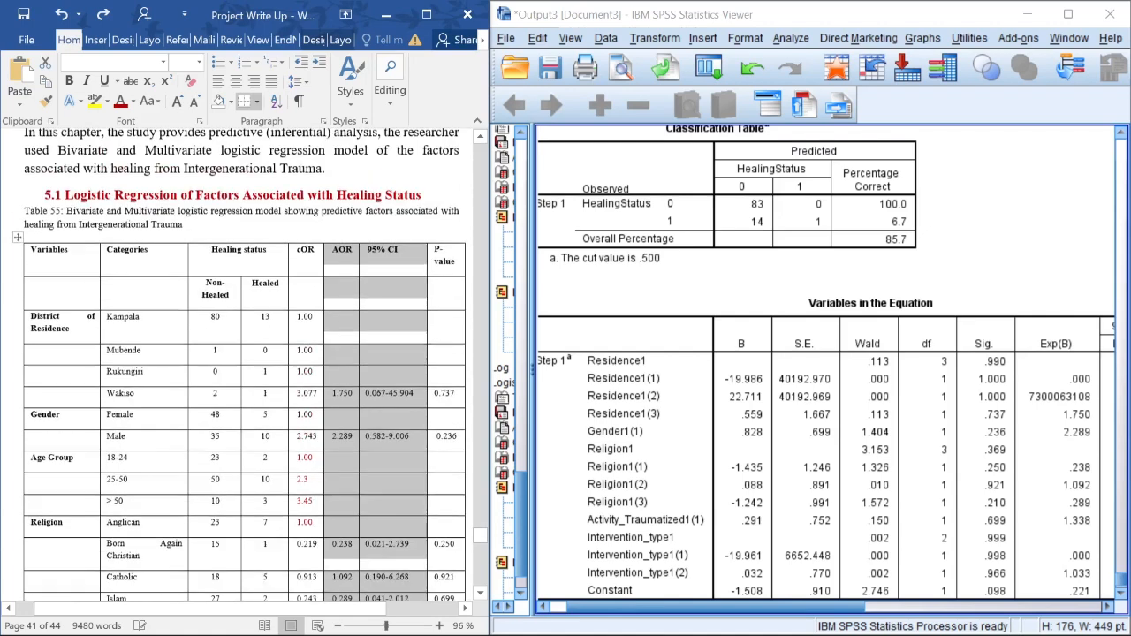
# Compare Wakiso's AOR, 95% CI and P-value in Table 55 with the Residence1(3) row of Variables in the Equation.
pyautogui.click(363, 360)
pyautogui.scroll(-2, 371, 360)
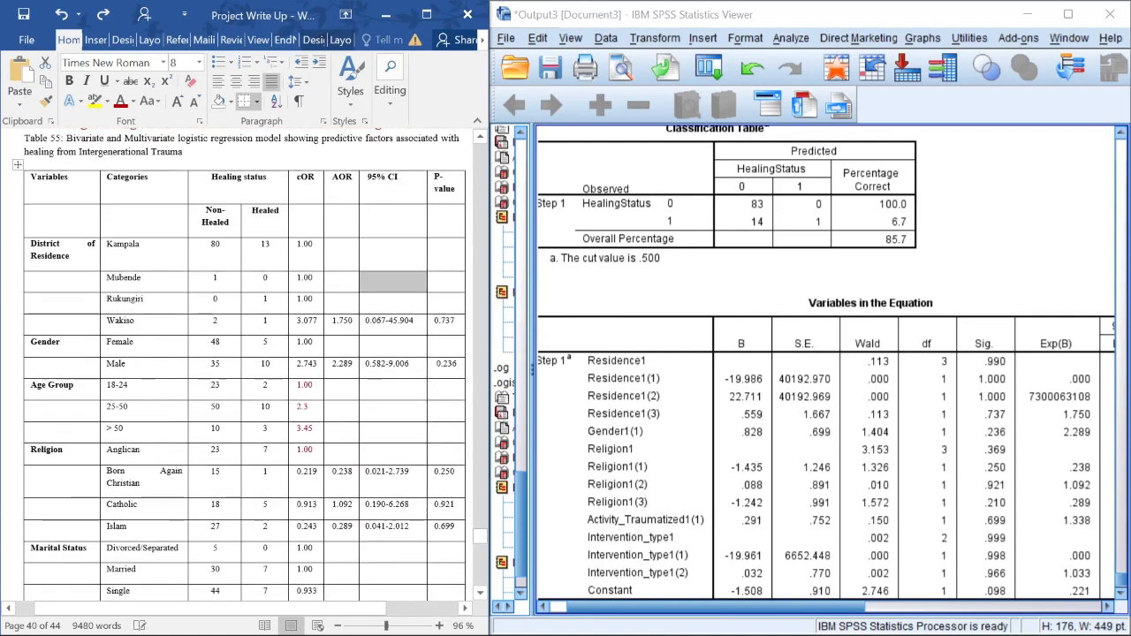
pyautogui.click(353, 321)
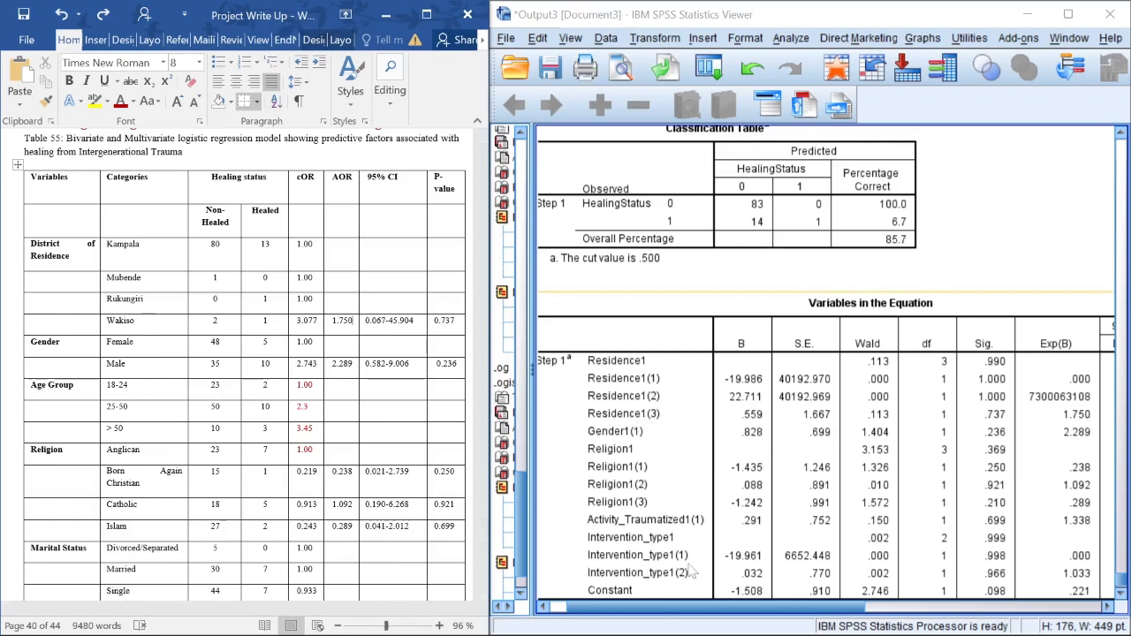
pyautogui.moveTo(636, 607); pyautogui.dragTo(739, 609)
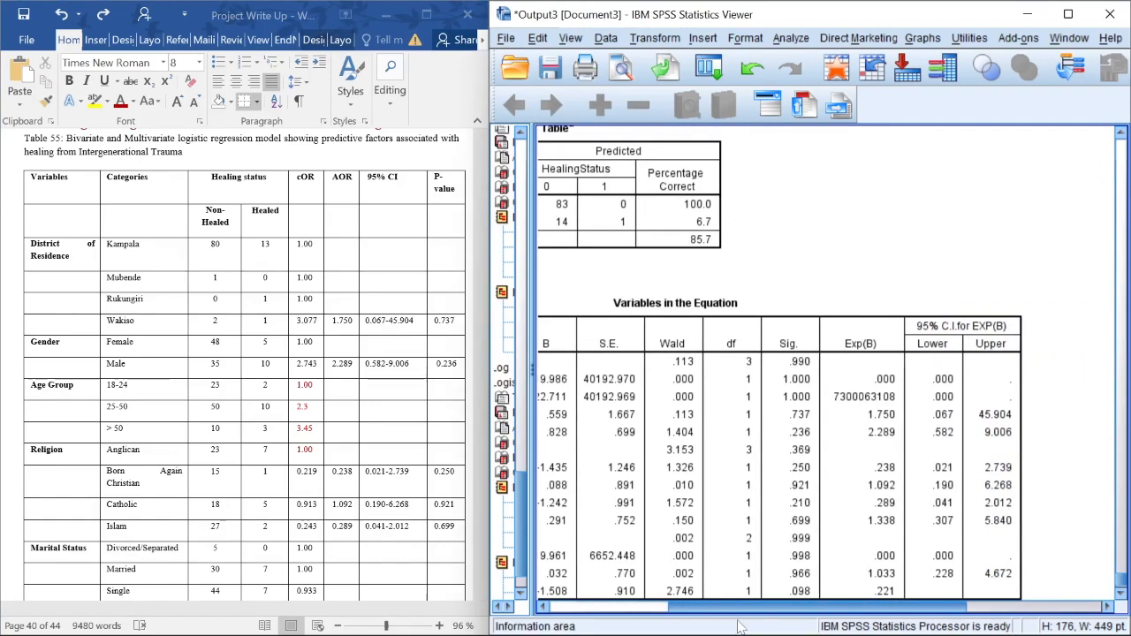
pyautogui.click(354, 321)
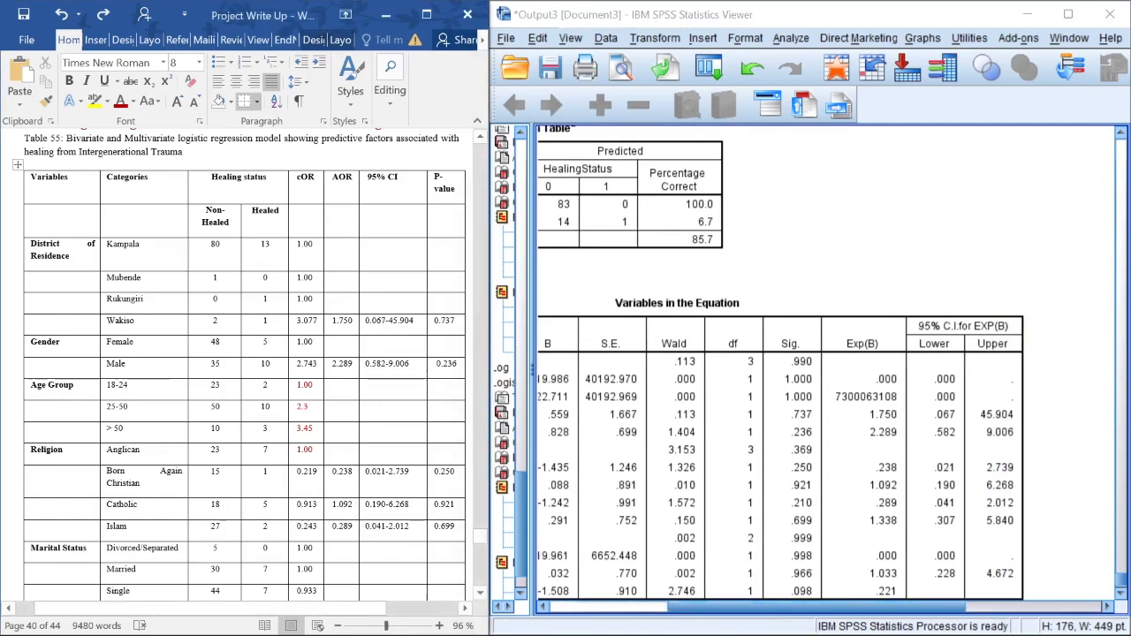
pyautogui.moveTo(332, 320); pyautogui.dragTo(353, 321)
pyautogui.click(895, 431)
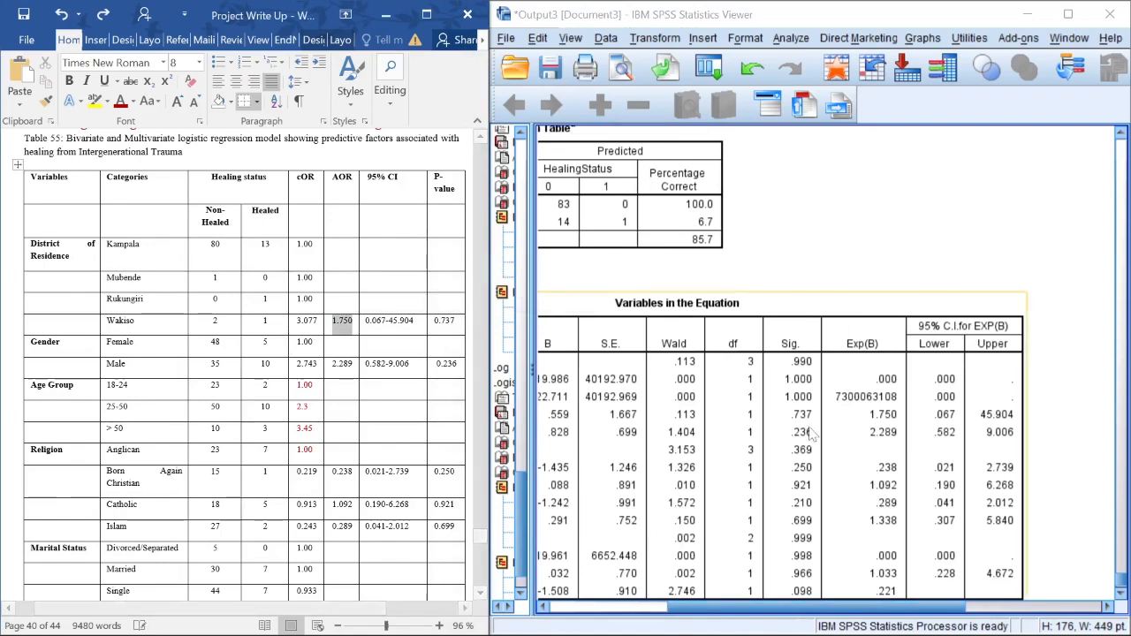
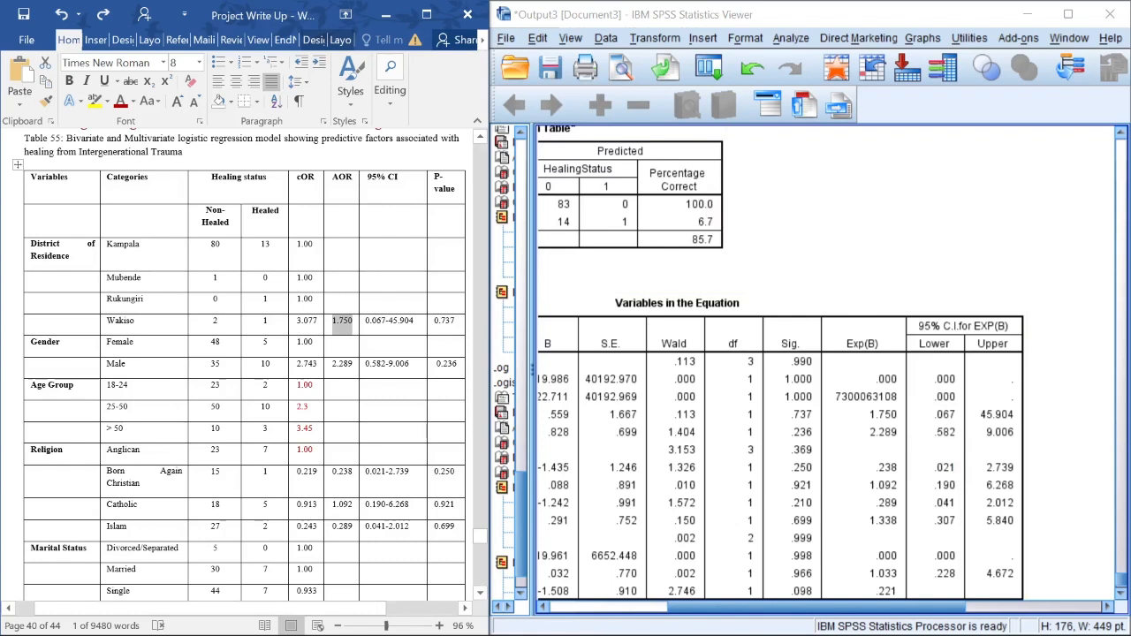
# Check the cOR entries for Kampala, Mubende and Rukungiri against the Residence1 rows of the regression output.
pyautogui.moveTo(305, 301); pyautogui.dragTo(304, 247)
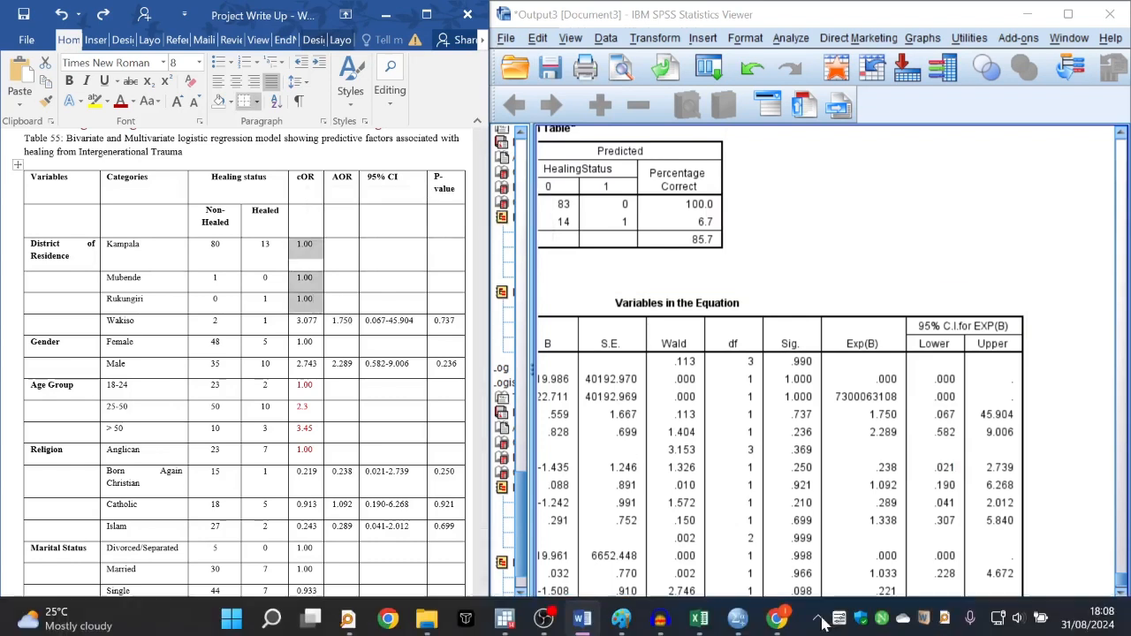
pyautogui.moveTo(739, 610); pyautogui.dragTo(599, 588)
pyautogui.click(364, 425)
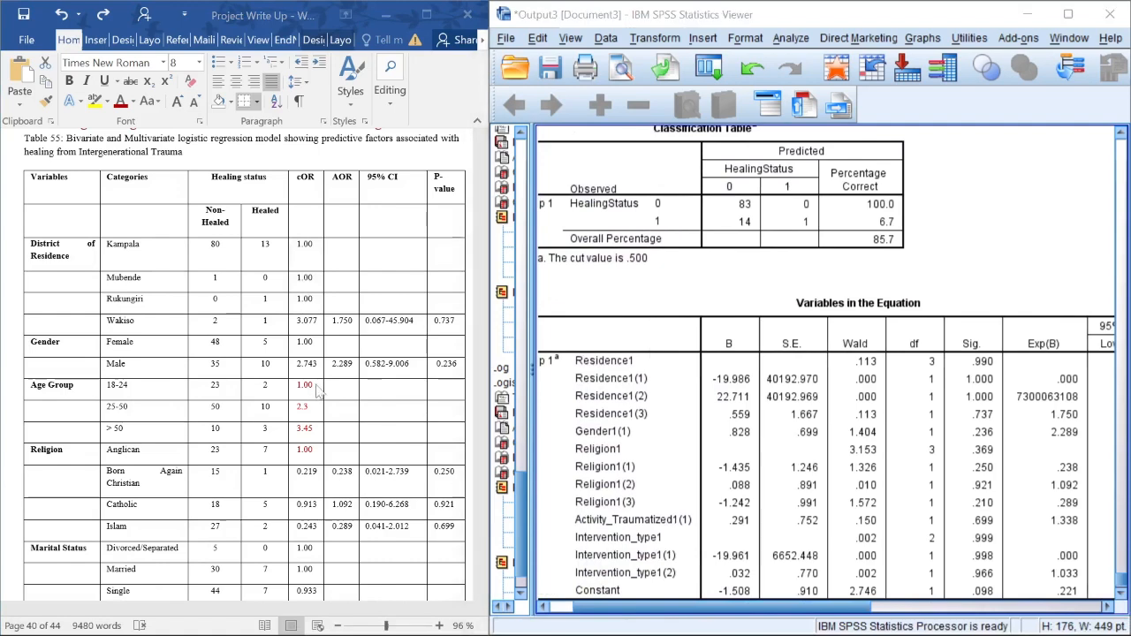
# Compare the Male row's AOR and 95% CI in Table 55 with the Gender1(1) row of the regression output.
pyautogui.scroll(-2, 364, 425)
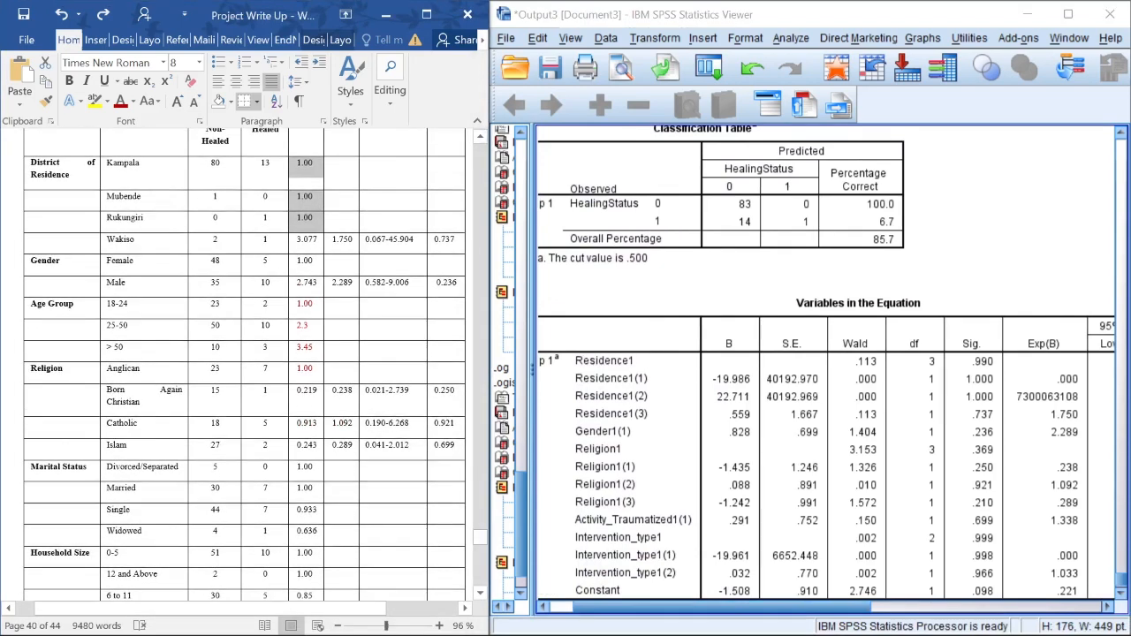
pyautogui.moveTo(305, 263); pyautogui.dragTo(382, 290)
pyautogui.click(381, 291)
pyautogui.click(621, 473)
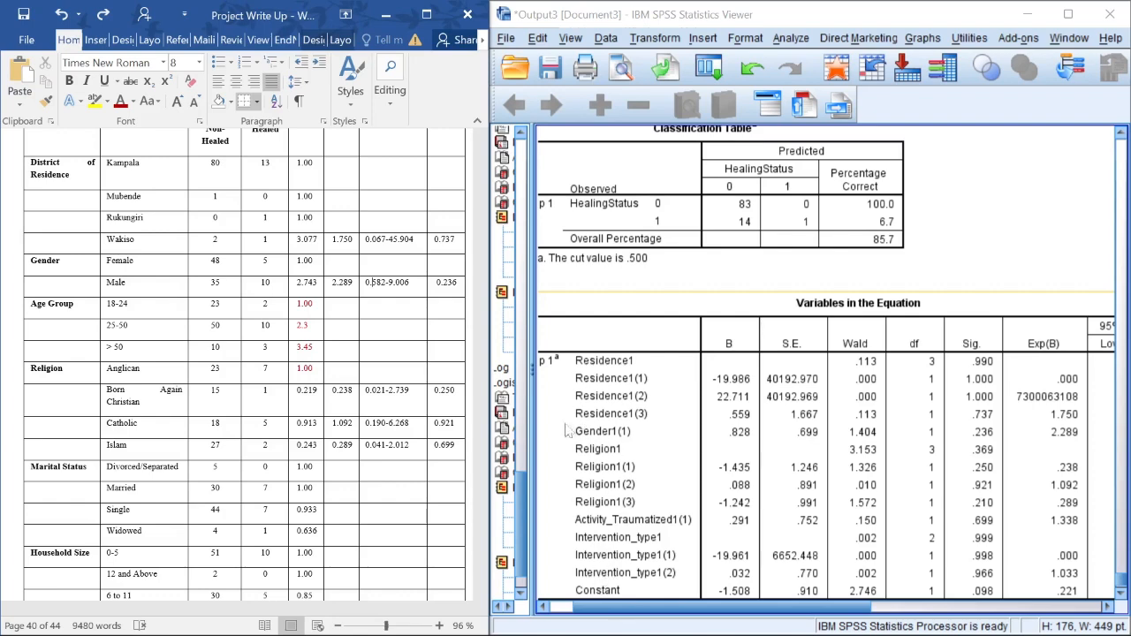
pyautogui.click(618, 442)
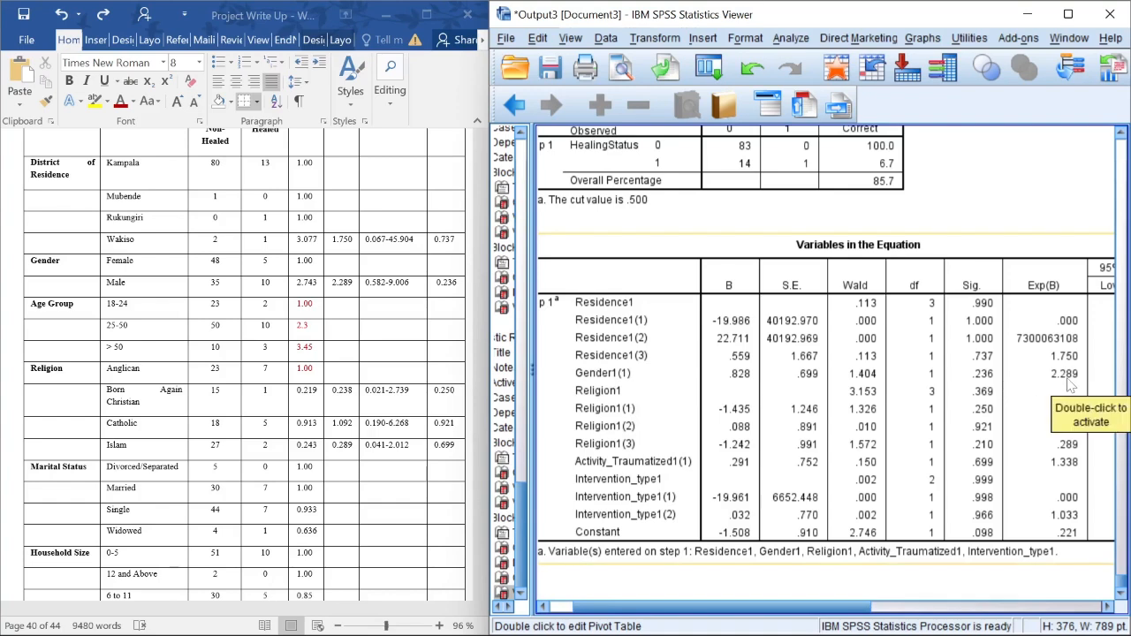
pyautogui.click(368, 283)
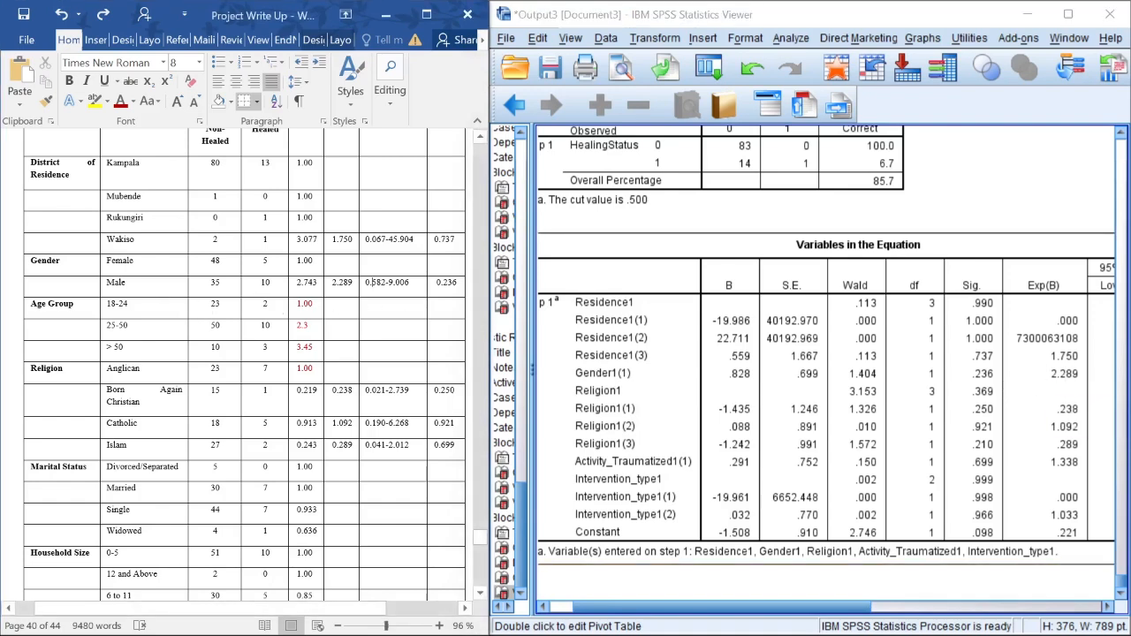
pyautogui.moveTo(367, 283)
pyautogui.mouseDown()
pyautogui.moveTo(133, 285)
pyautogui.moveTo(154, 256)
pyautogui.moveTo(119, 261)
pyautogui.moveTo(399, 271)
pyautogui.mouseUp()
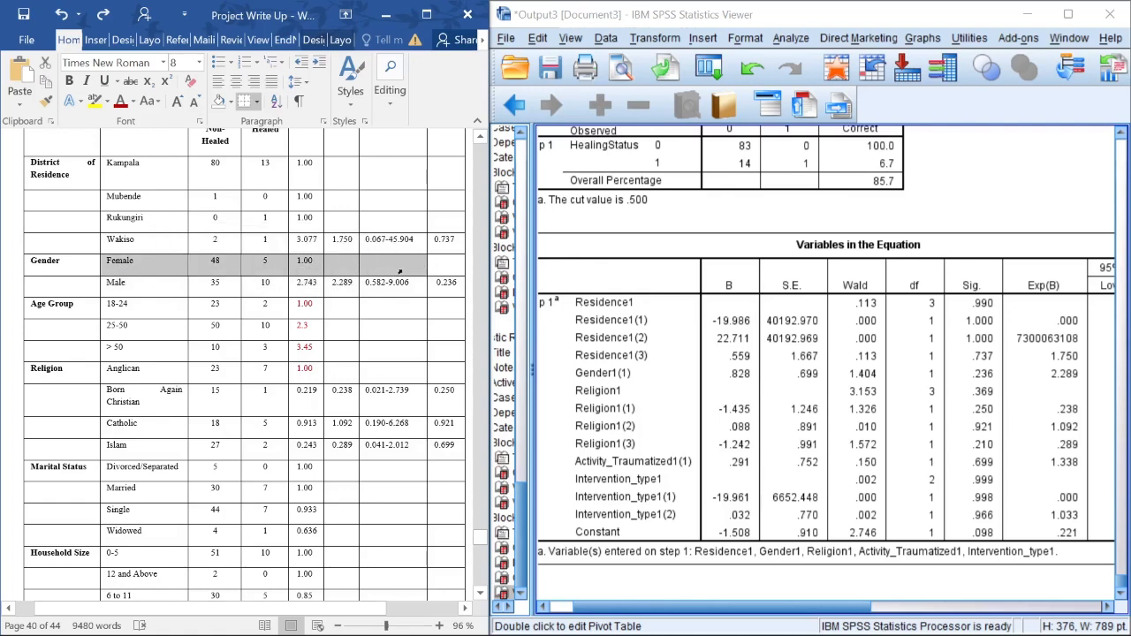
pyautogui.click(349, 283)
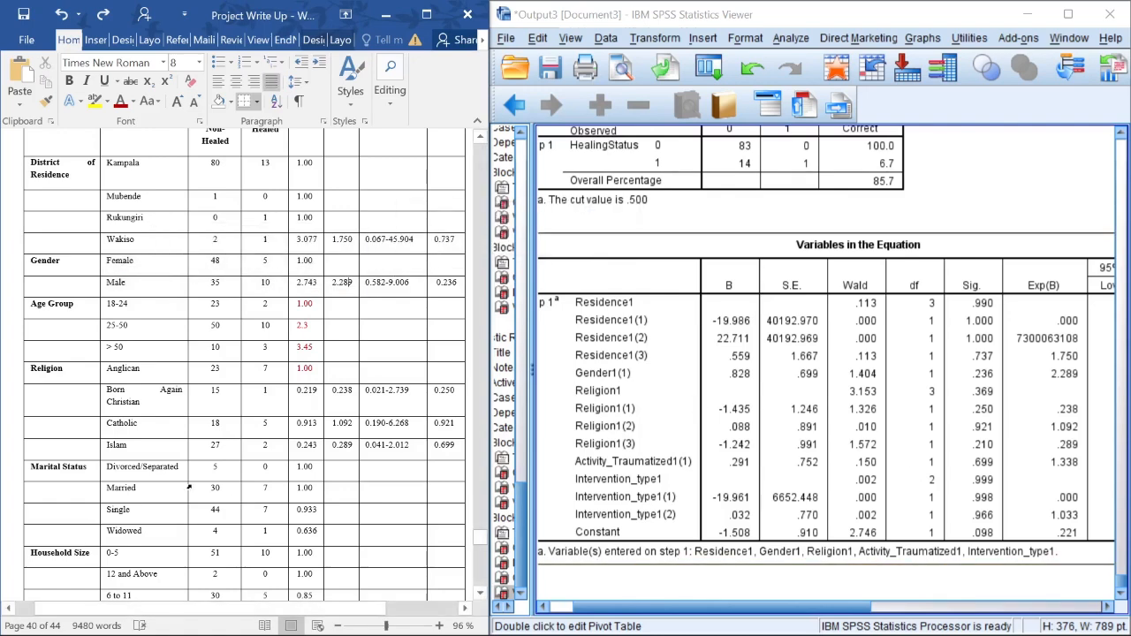
# Compare the RMBI row's AOR at the end of Table 55 with Exp(B) for Intervention_type1(2) in the output.
pyautogui.scroll(-3, 243, 363)
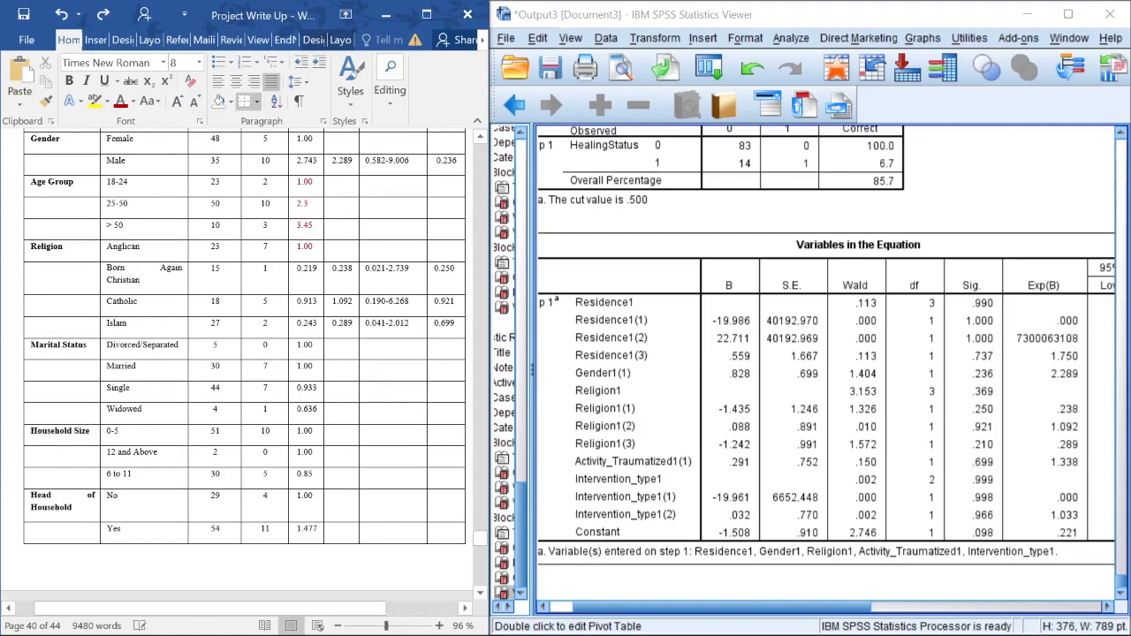
pyautogui.scroll(-12, 244, 362)
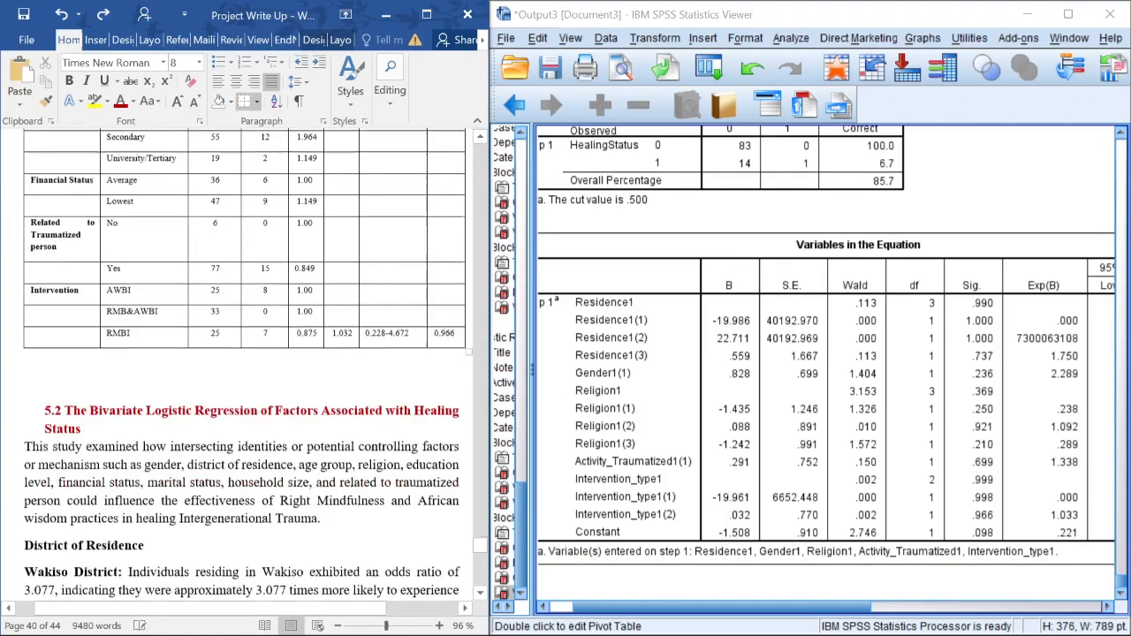
pyautogui.scroll(-4, 248, 365)
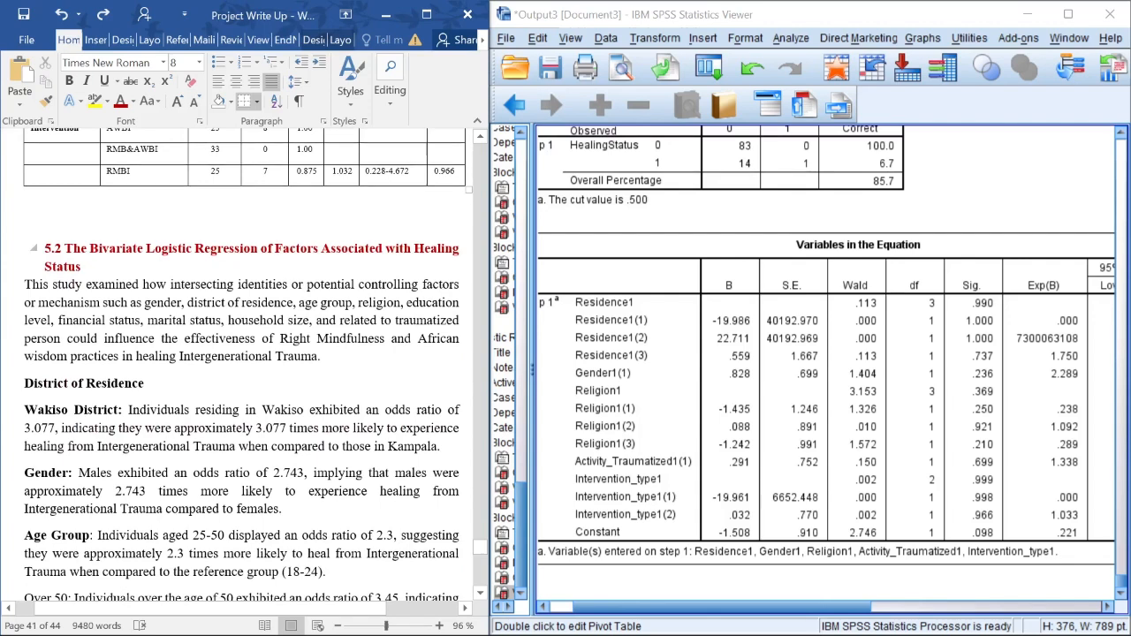
pyautogui.scroll(1, 249, 365)
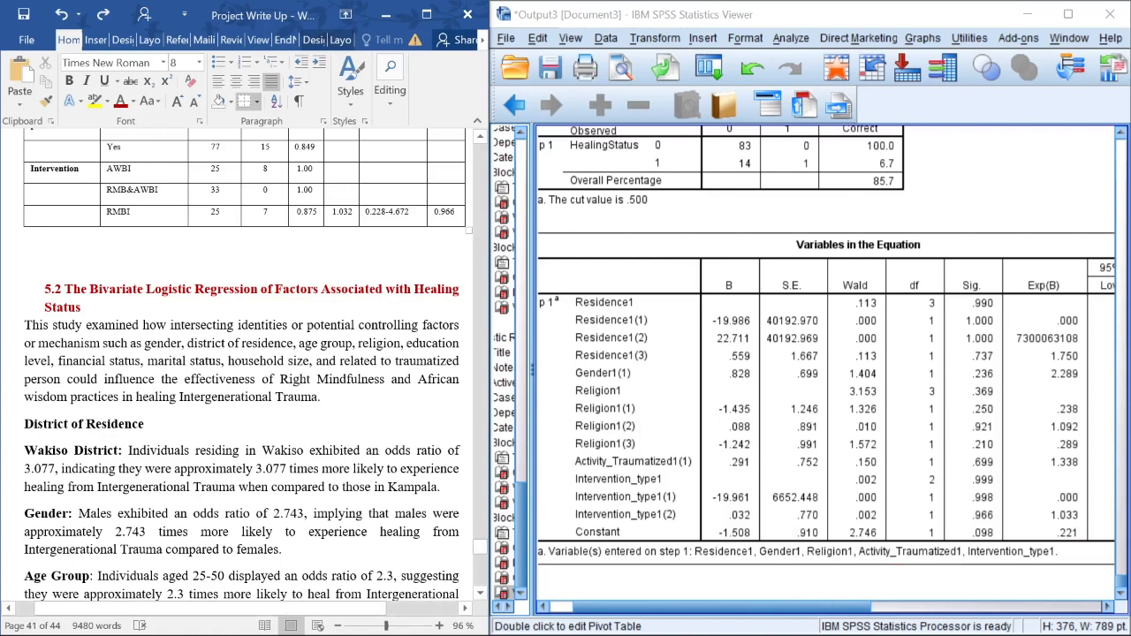
pyautogui.doubleClick(342, 212)
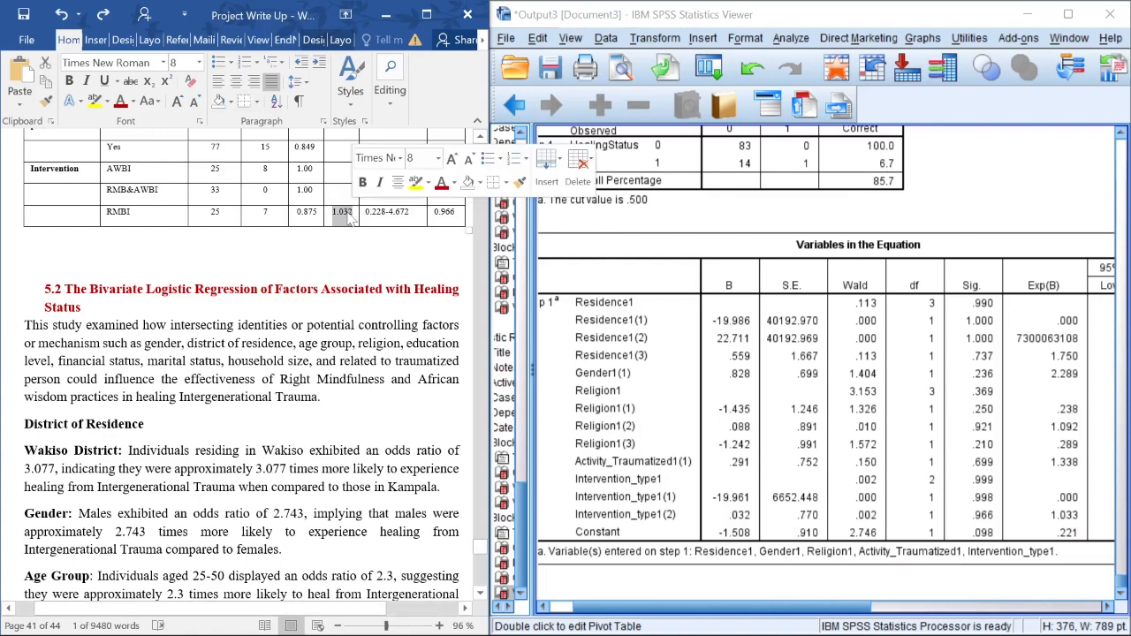
pyautogui.click(336, 213)
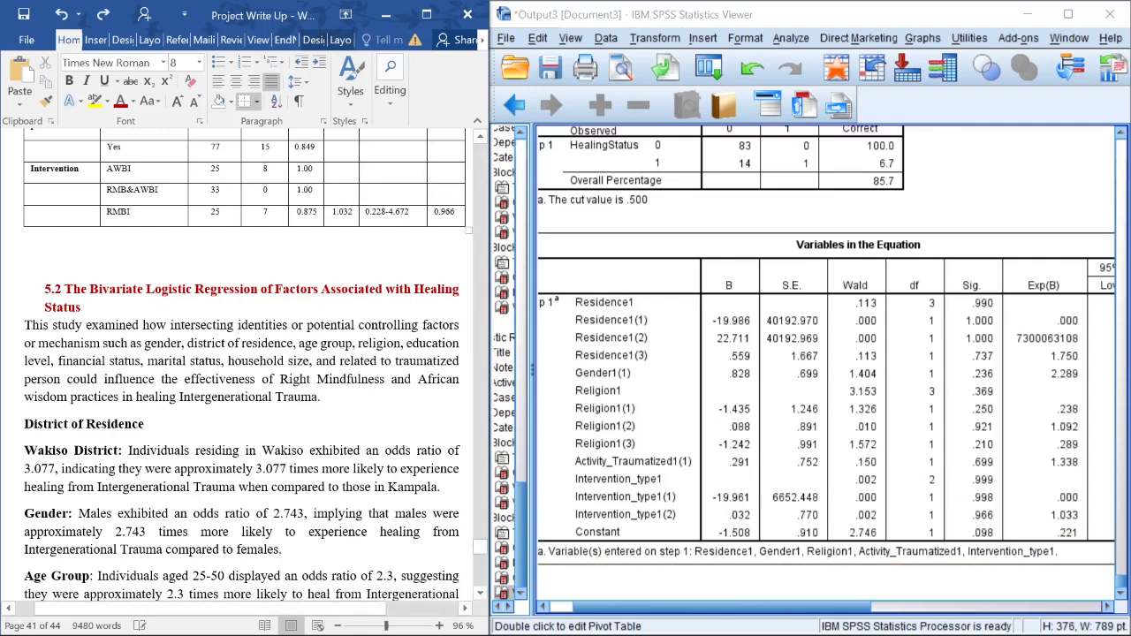
pyautogui.scroll(2, 1069, 528)
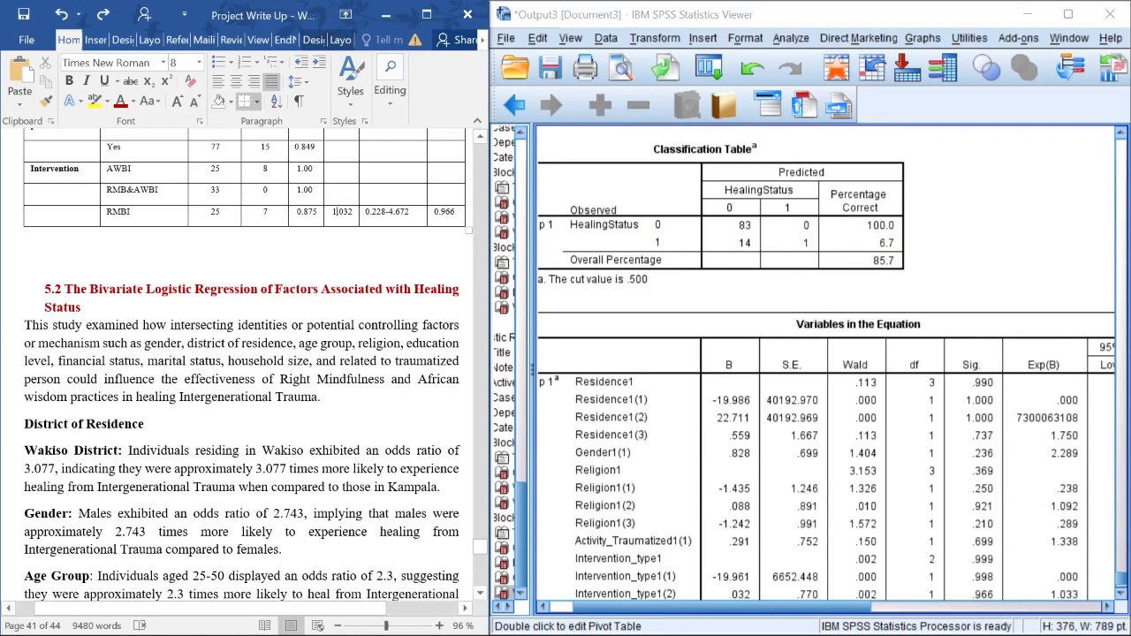
# Review the section 5.2 bivariate logistic regression interpretation and return to the last rows of Table 55.
pyautogui.click(264, 312)
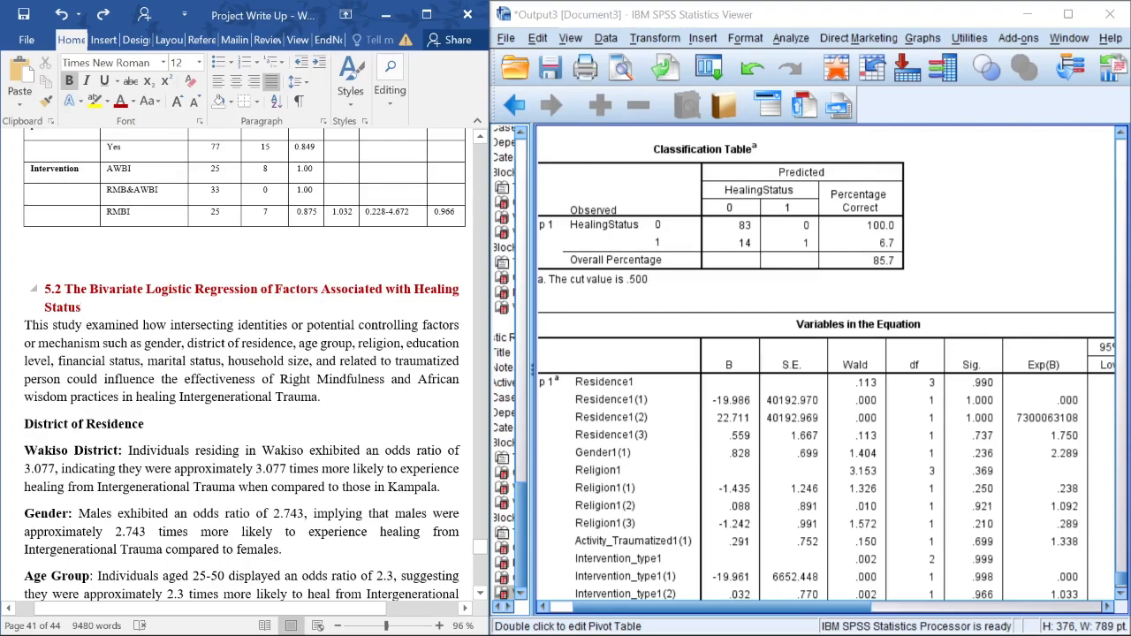
pyautogui.scroll(-3, 245, 357)
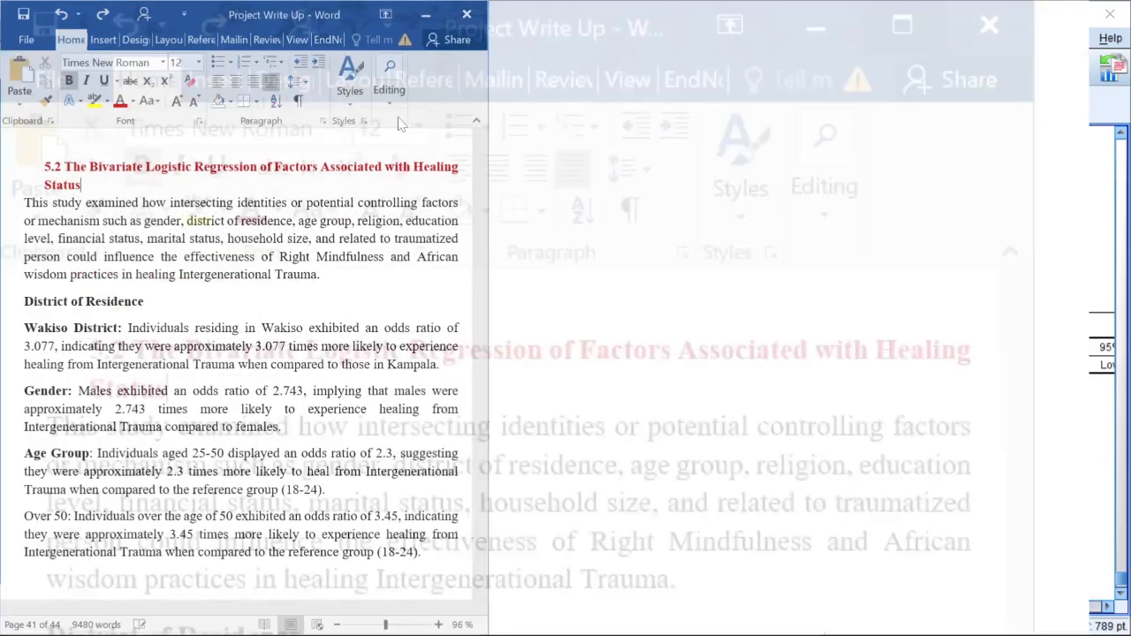
pyautogui.scroll(10, 432, 303)
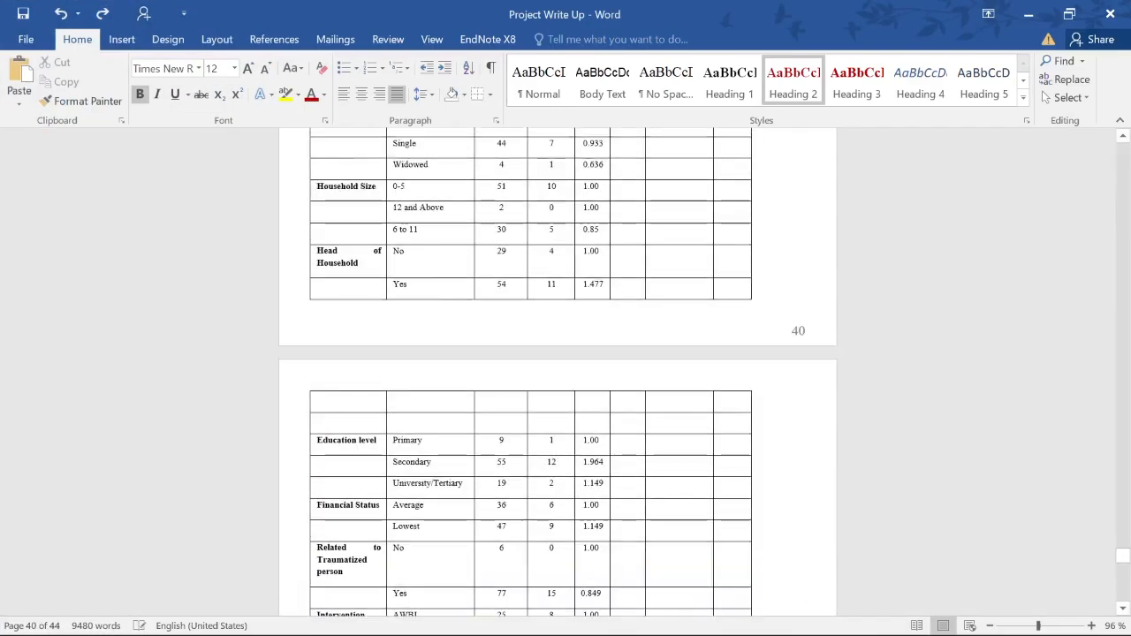
pyautogui.scroll(-1, 94, 312)
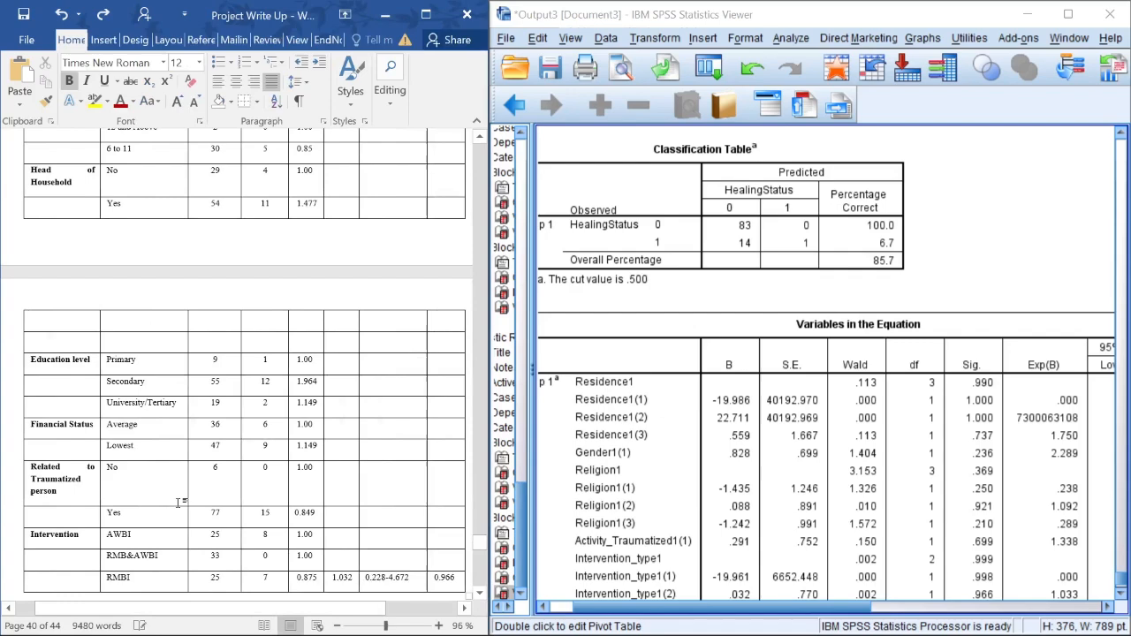
# Return to the first rows of Table 55 and dismiss the Internet Download Manager trial notice.
pyautogui.scroll(-2, 95, 309)
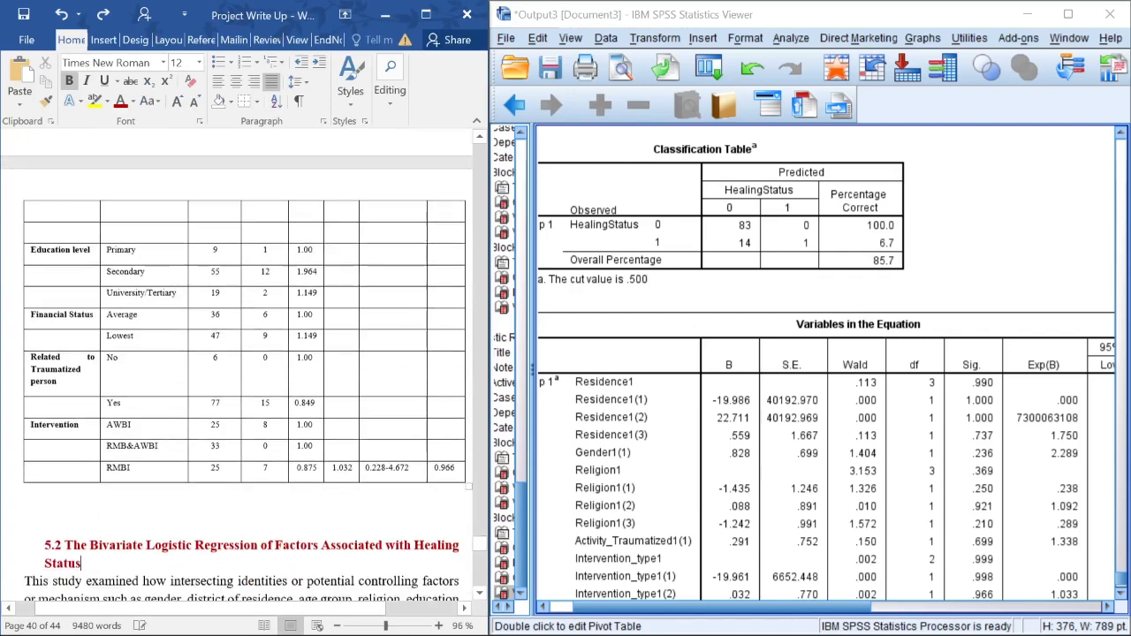
pyautogui.click(265, 265)
pyautogui.scroll(9, 265, 263)
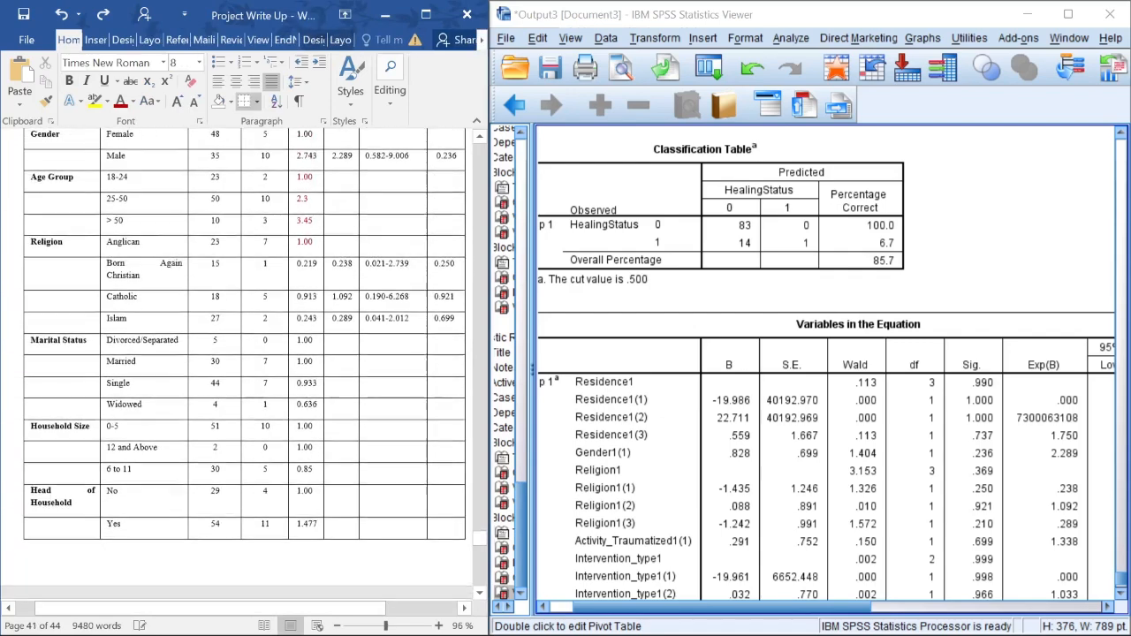
pyautogui.scroll(7, 384, 433)
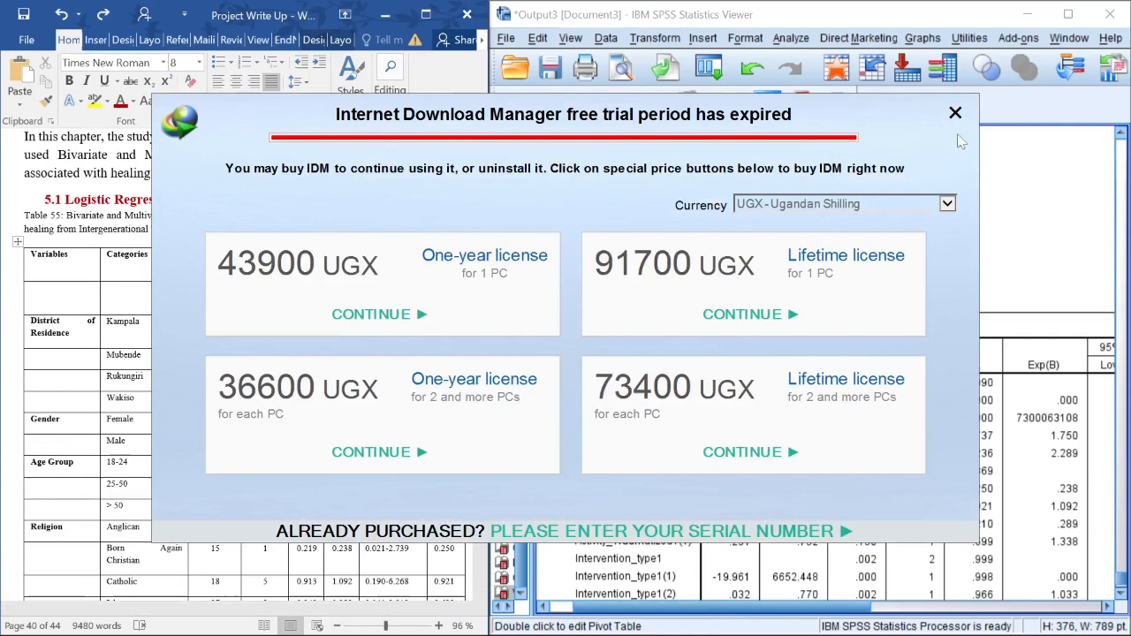
pyautogui.click(951, 112)
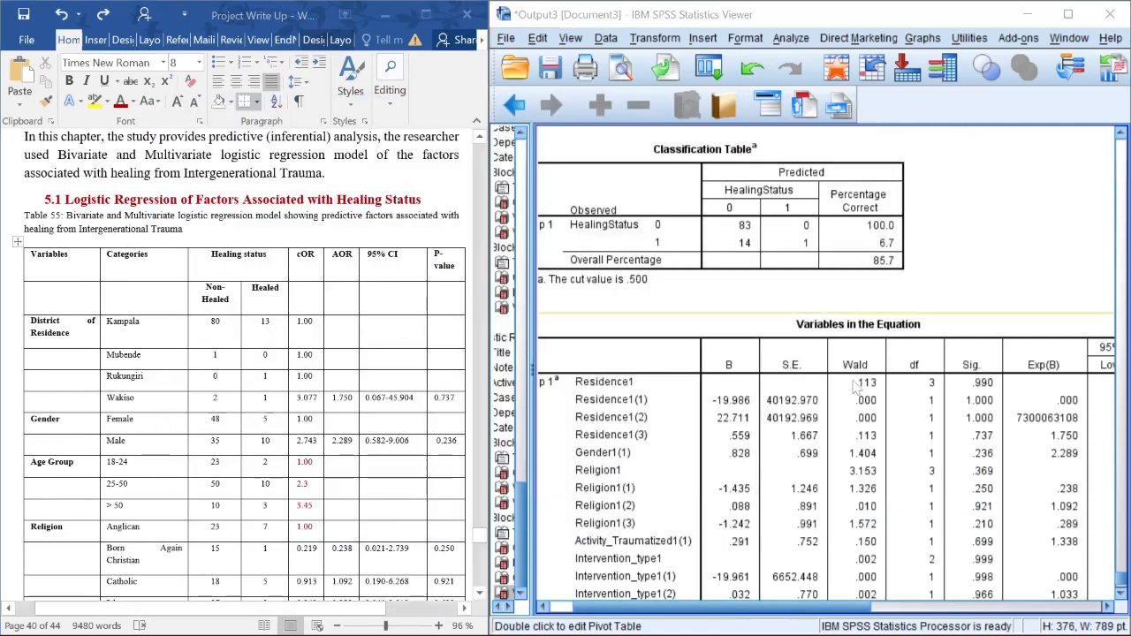
# Compare the Wakiso row's 95% CI in Table 55 with the Residence1(3) lower and upper bounds in the regression output.
pyautogui.click(868, 608)
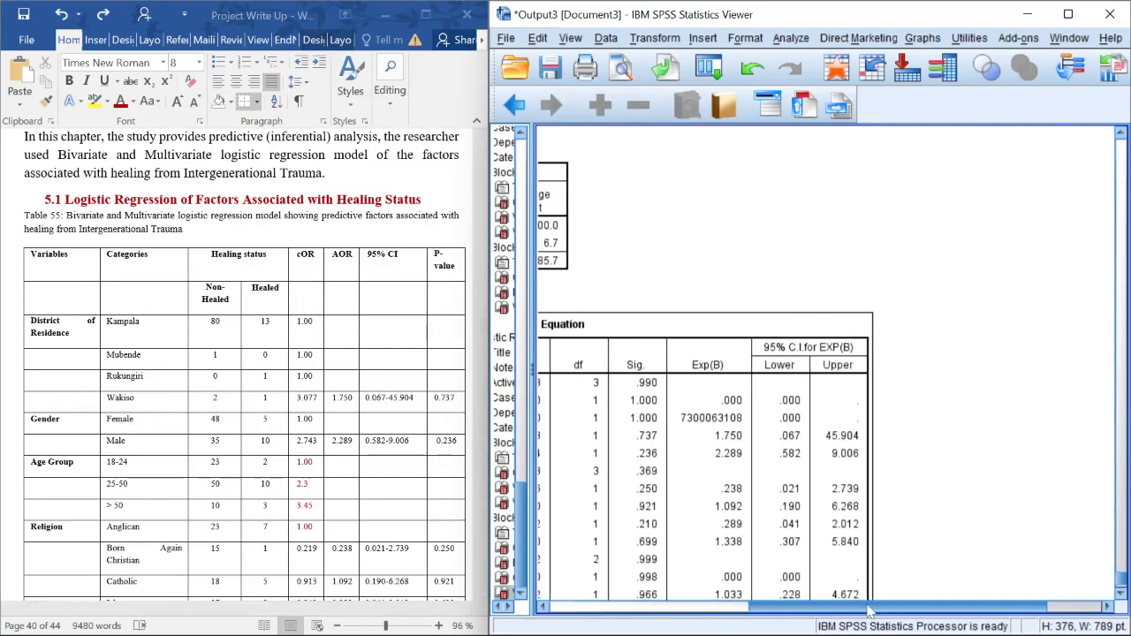
pyautogui.click(815, 336)
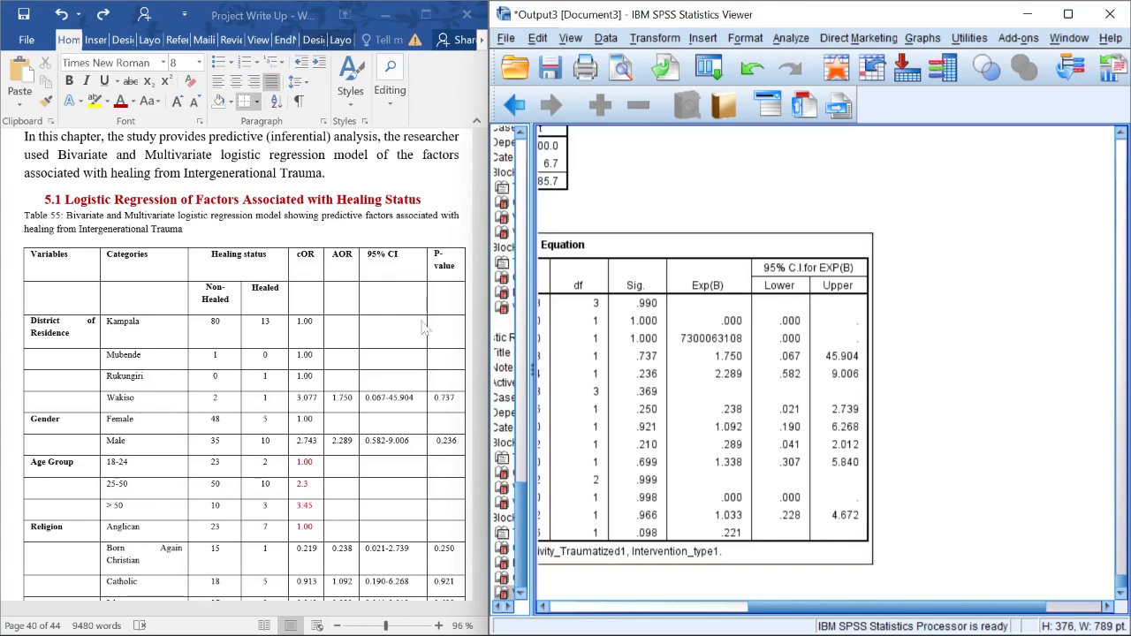
pyautogui.moveTo(386, 400); pyautogui.dragTo(382, 400)
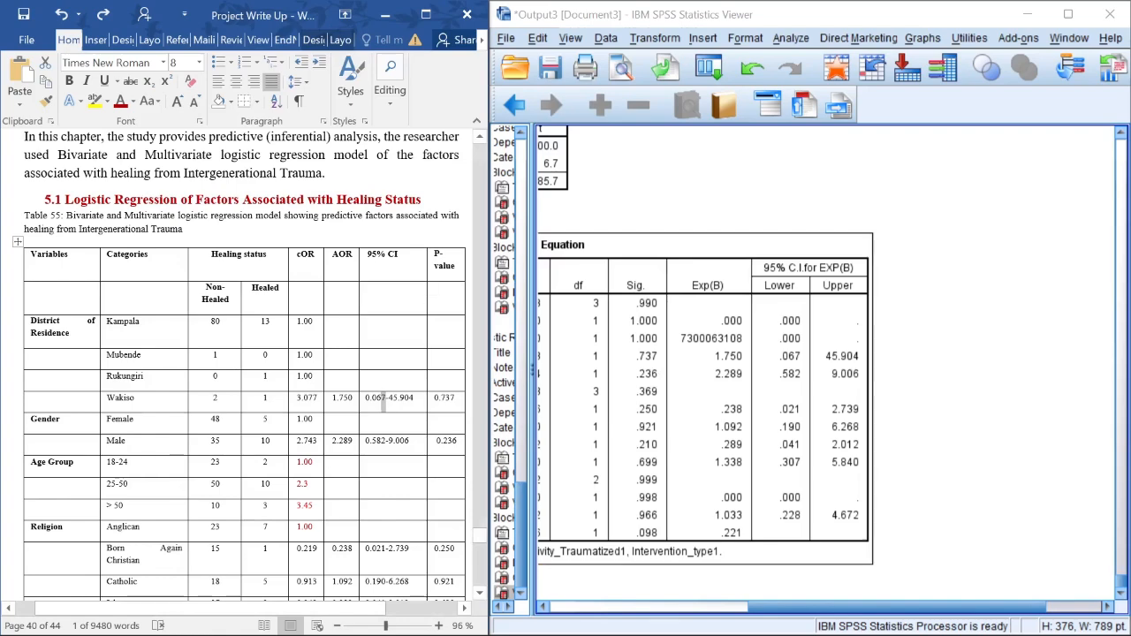
pyautogui.moveTo(444, 297); pyautogui.dragTo(395, 562)
pyautogui.click(396, 501)
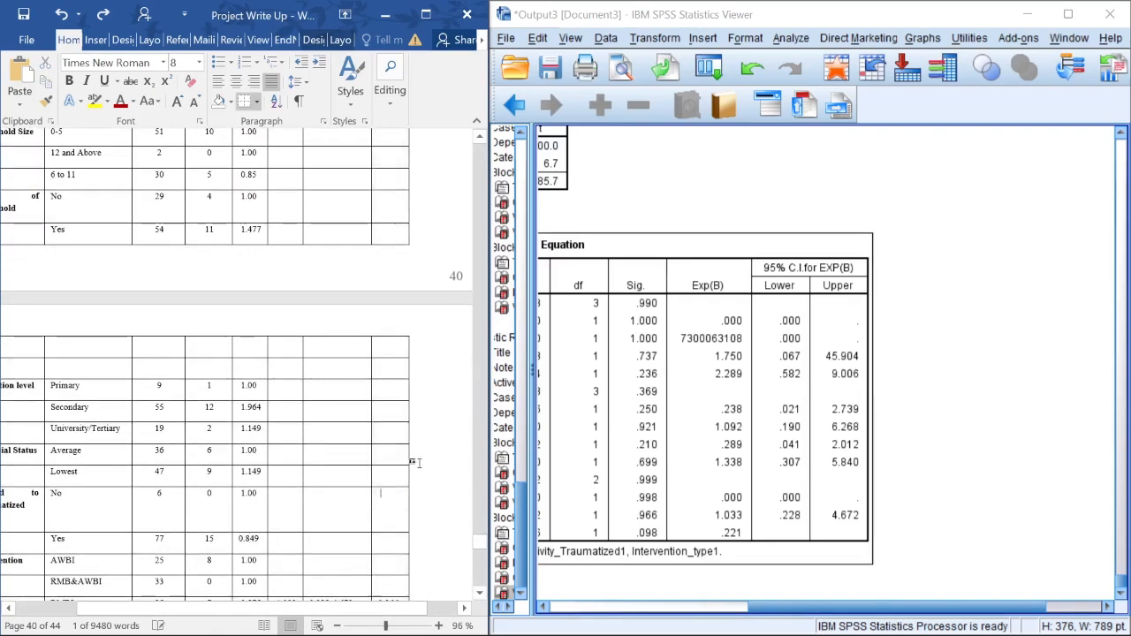
# Maximize the write-up window and examine the RMBI row's AOR in Table 55 against the AWBI reference row.
pyautogui.click(426, 14)
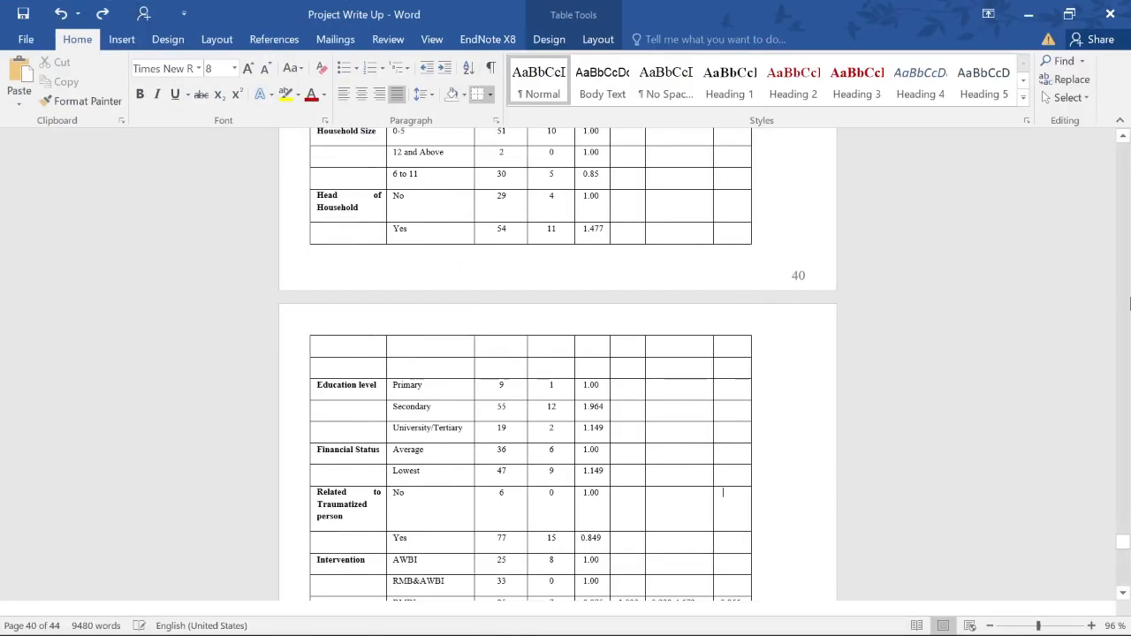
pyautogui.moveTo(1123, 543); pyautogui.dragTo(1127, 582)
pyautogui.scroll(20, 635, 372)
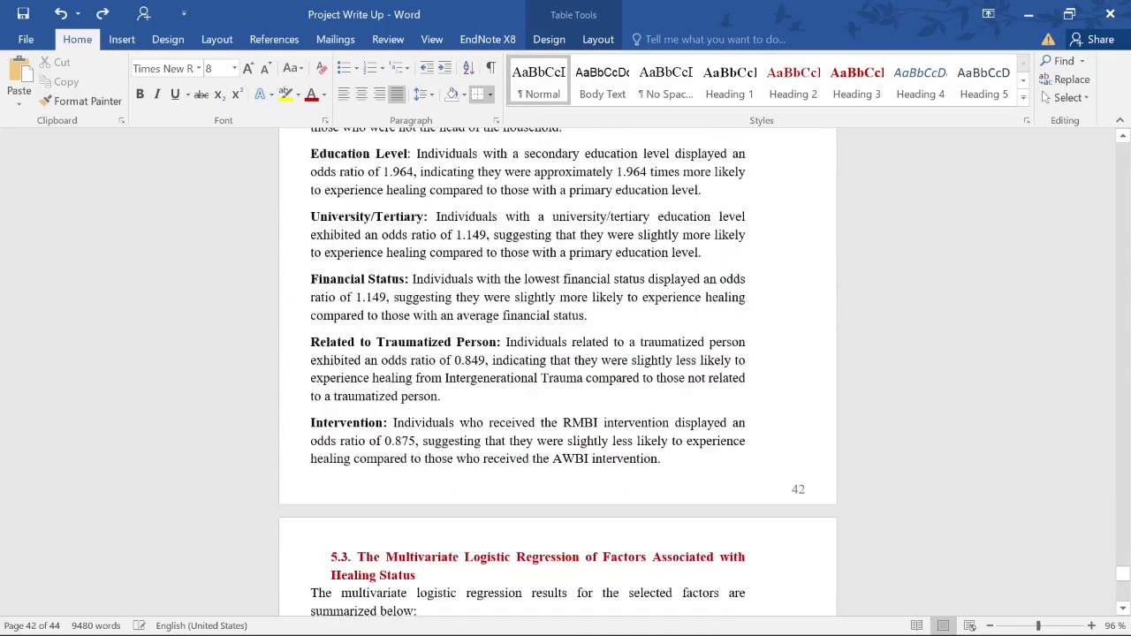
pyautogui.scroll(-4, 636, 372)
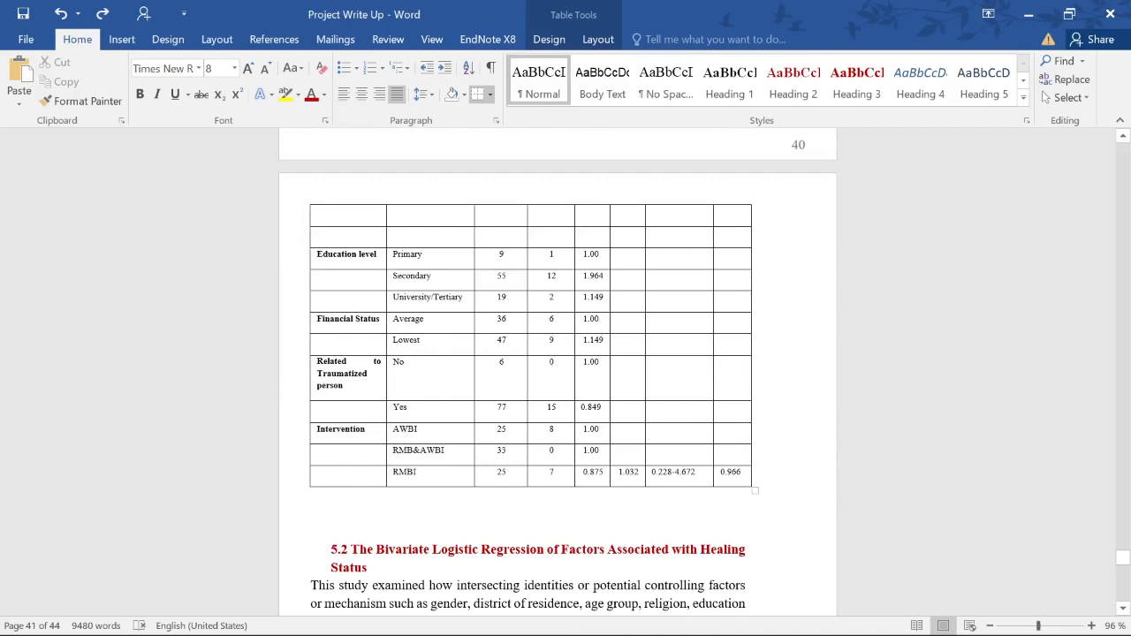
pyautogui.doubleClick(405, 473)
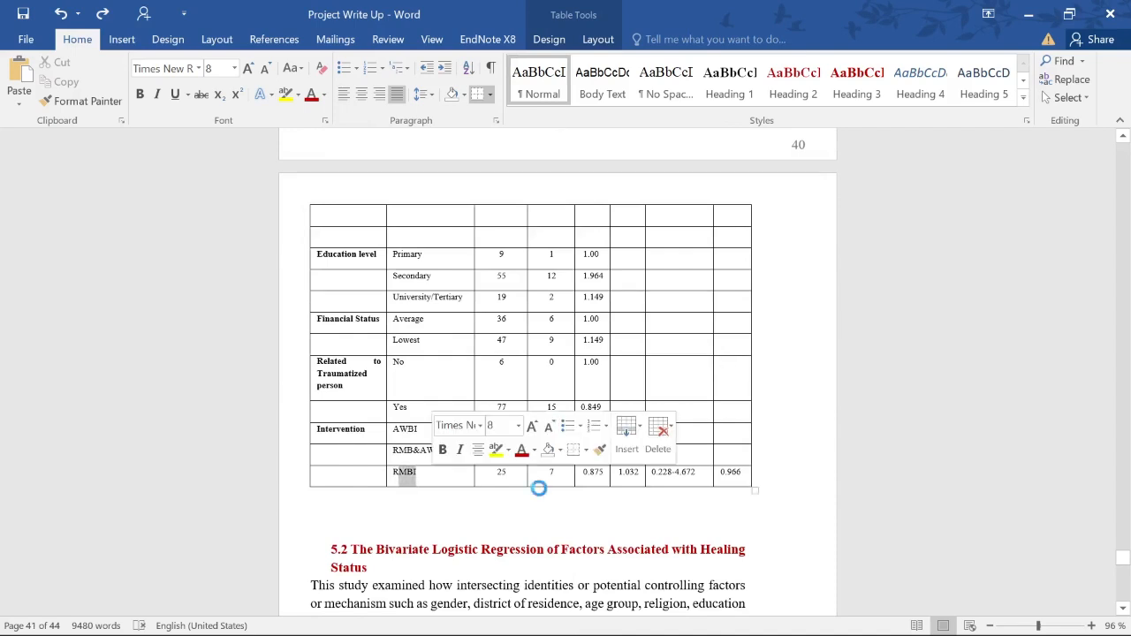
pyautogui.click(628, 473)
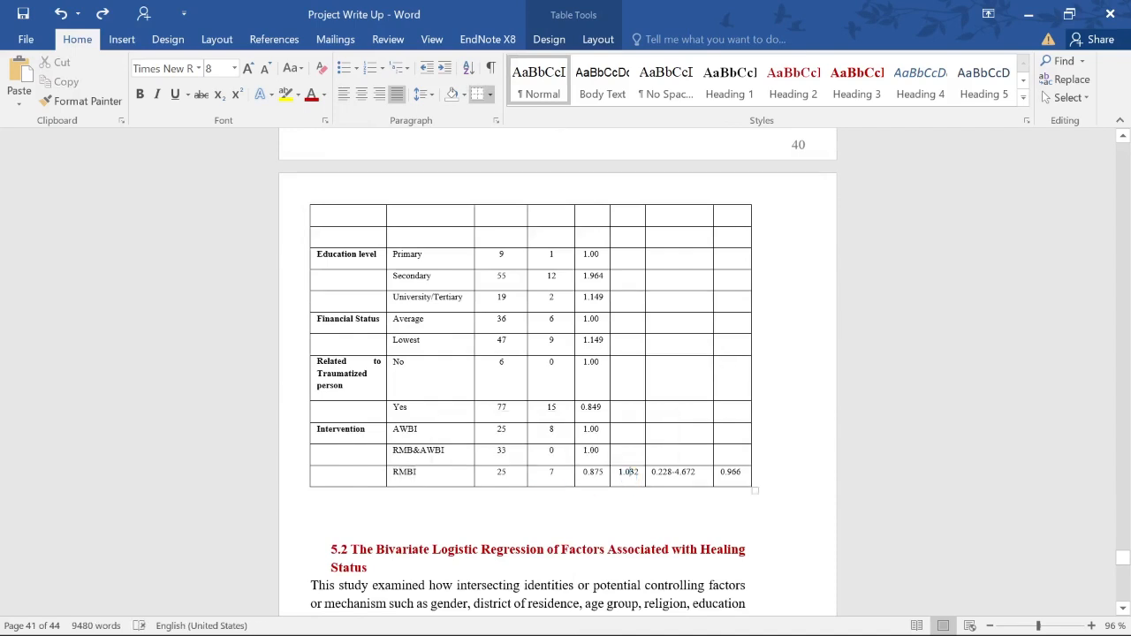
pyautogui.doubleClick(627, 473)
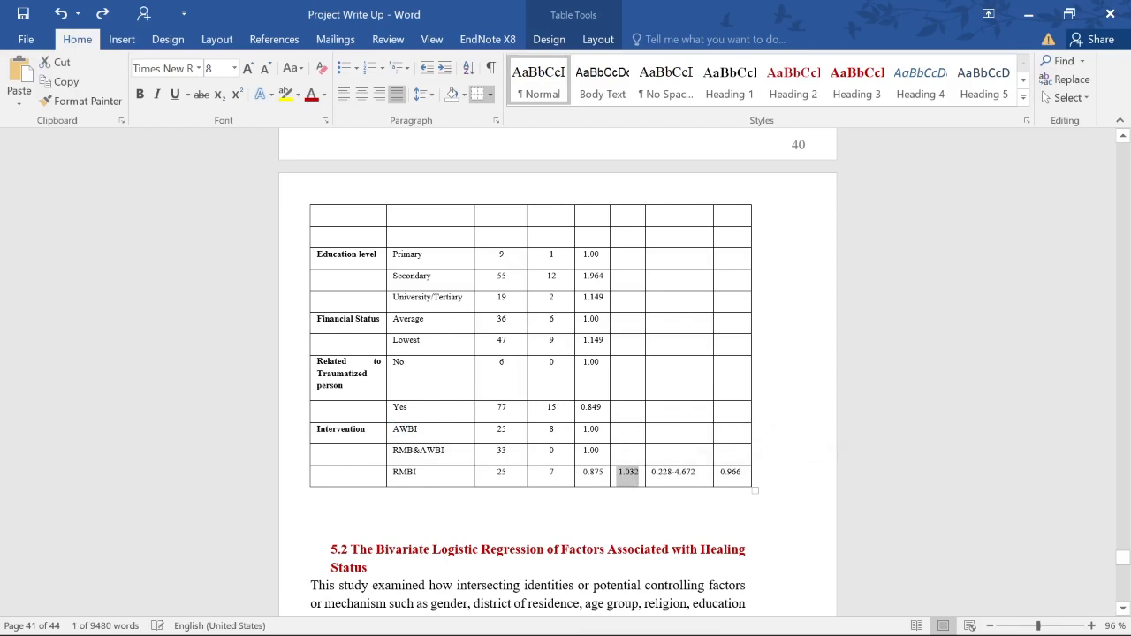
pyautogui.moveTo(405, 430); pyautogui.dragTo(592, 432)
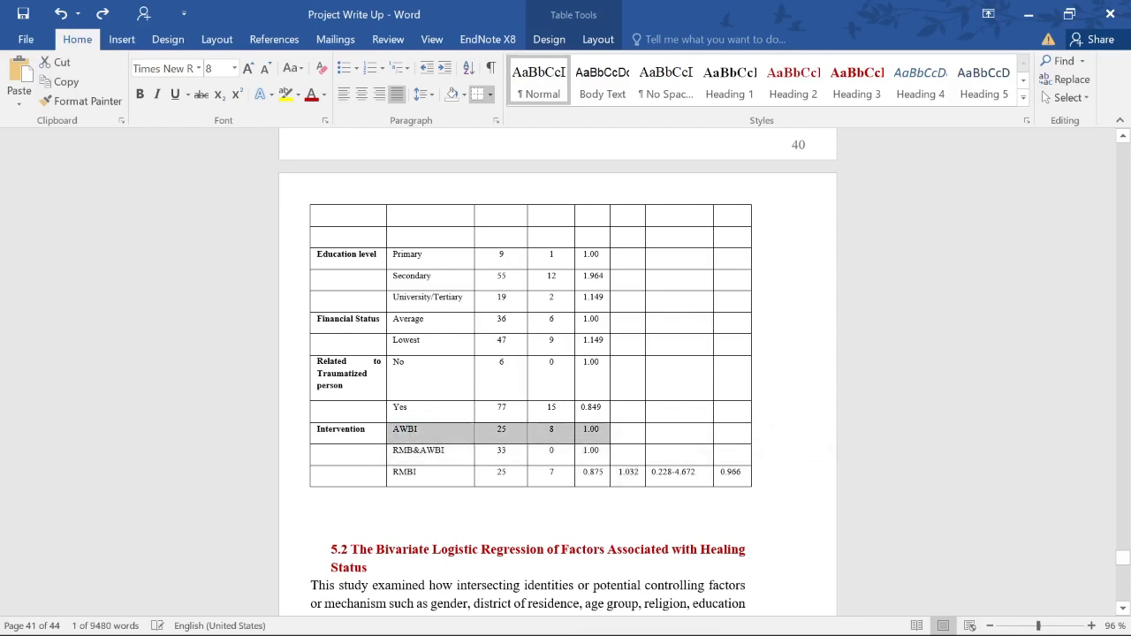
# Examine the Catholic row's AOR under Religion in Table 55 against the Anglican reference category.
pyautogui.scroll(3, 613, 401)
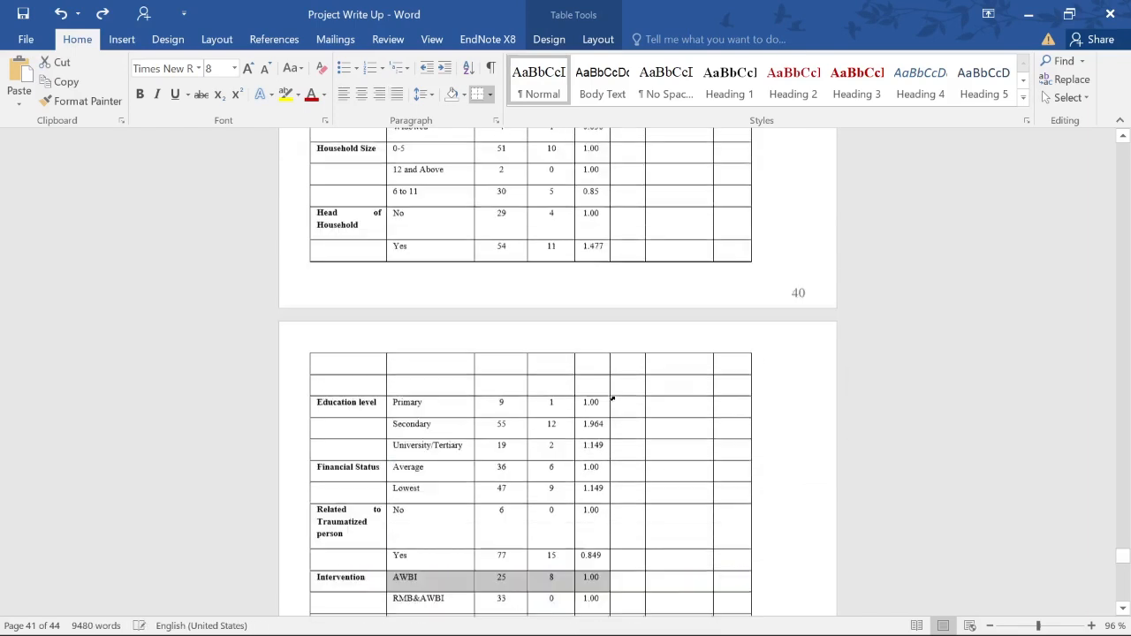
pyautogui.scroll(8, 612, 400)
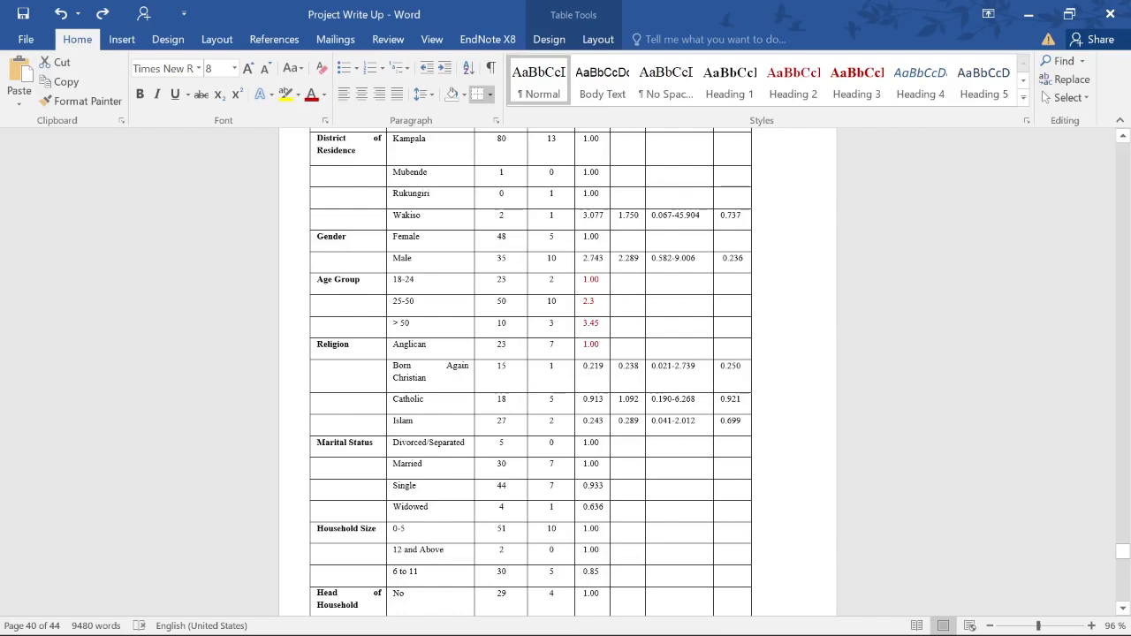
pyautogui.click(619, 421)
pyautogui.doubleClick(628, 399)
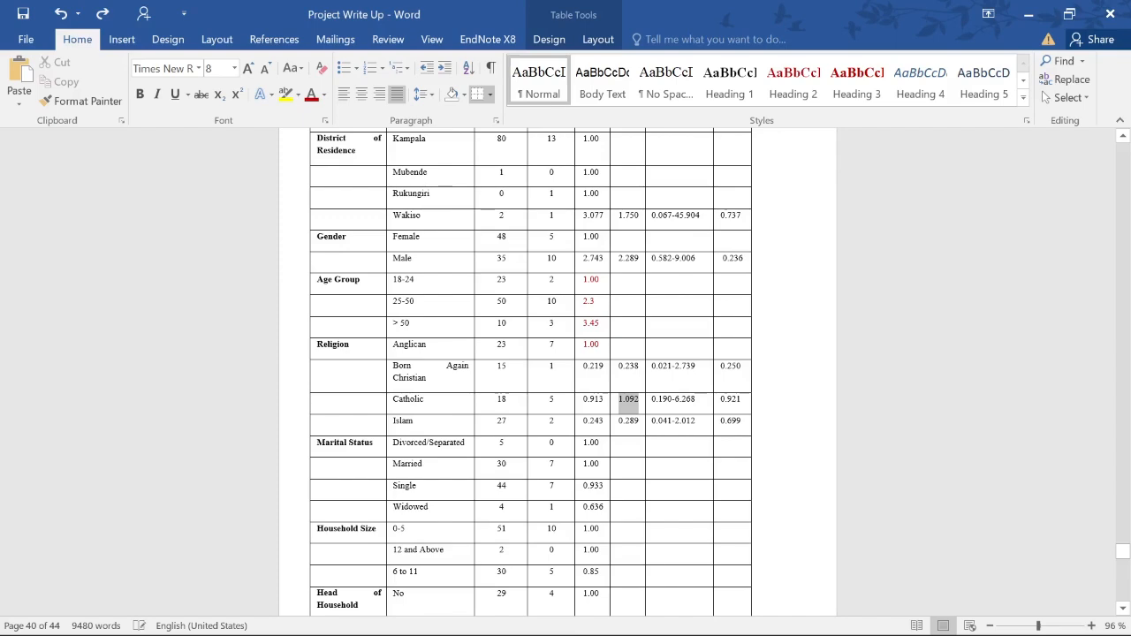
pyautogui.click(631, 351)
pyautogui.scroll(-3, 631, 350)
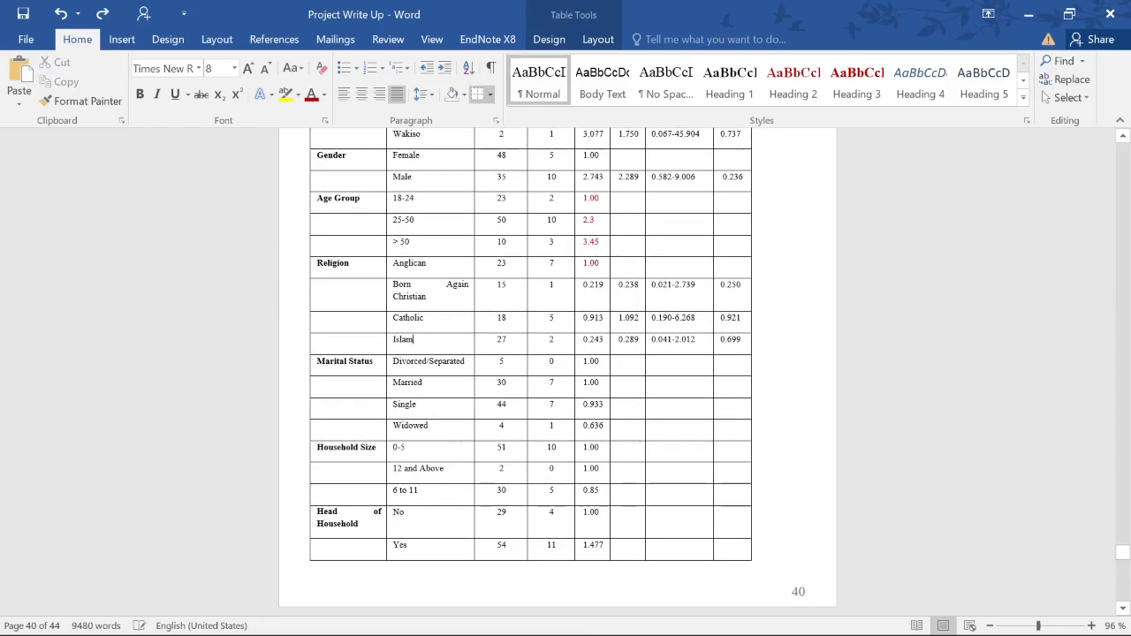
# Examine the AORs of the Islam and Born Again Christian rows in Table 55 relative to the Anglican row.
pyautogui.doubleClick(622, 343)
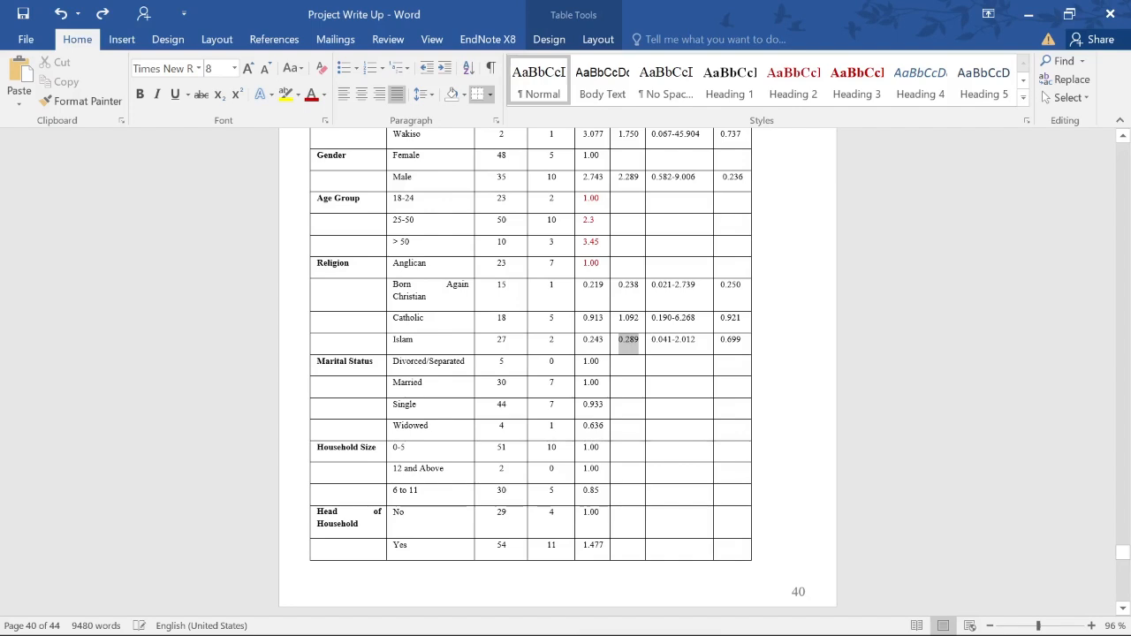
pyautogui.moveTo(638, 343)
pyautogui.mouseDown()
pyautogui.moveTo(672, 343)
pyautogui.moveTo(624, 344)
pyautogui.moveTo(639, 344)
pyautogui.mouseUp()
pyautogui.click(641, 345)
pyautogui.click(469, 341)
pyautogui.doubleClick(409, 264)
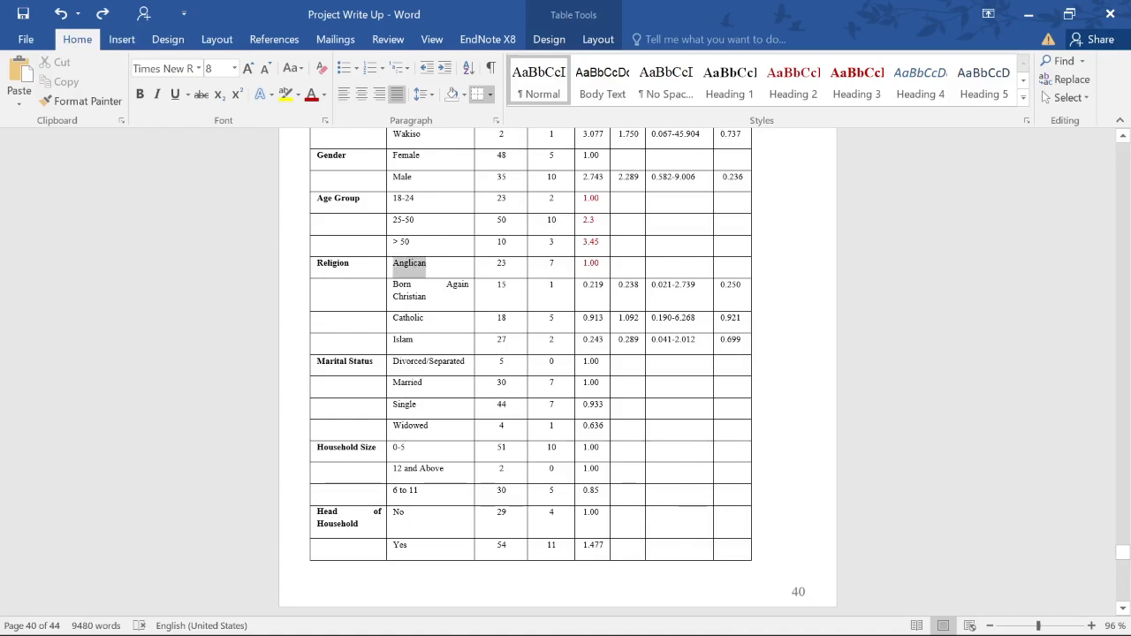
pyautogui.click(622, 284)
# Review the section 5.3 multivariate logistic regression interpretation and go back over the bivariate odds ratio paragraphs in section 5.2.
pyautogui.scroll(5, 622, 284)
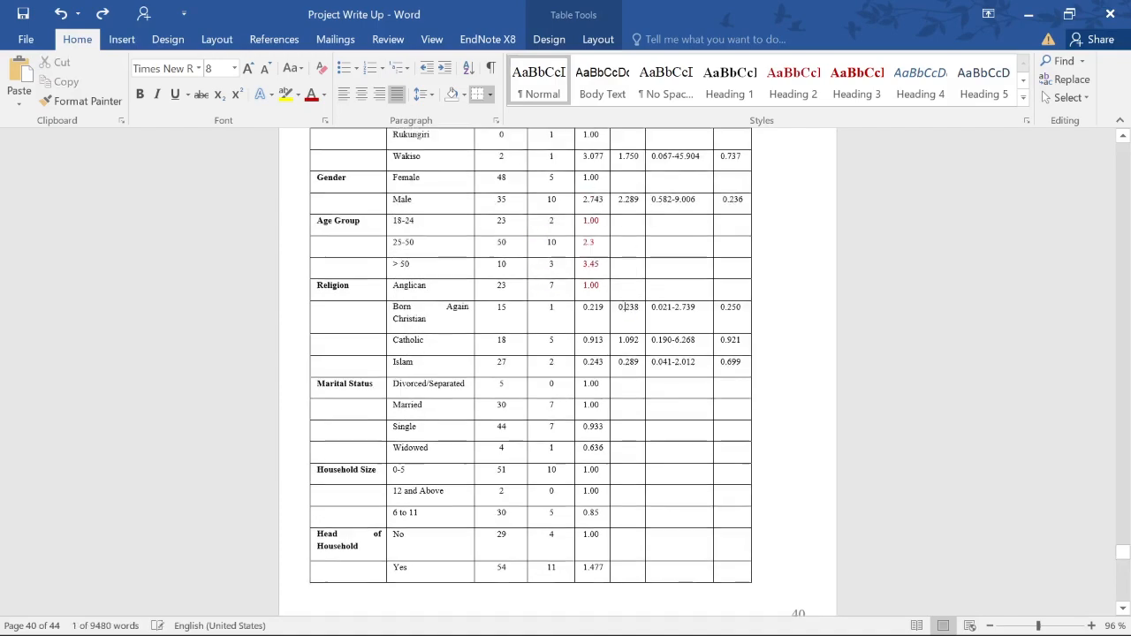
pyautogui.scroll(-15, 557, 371)
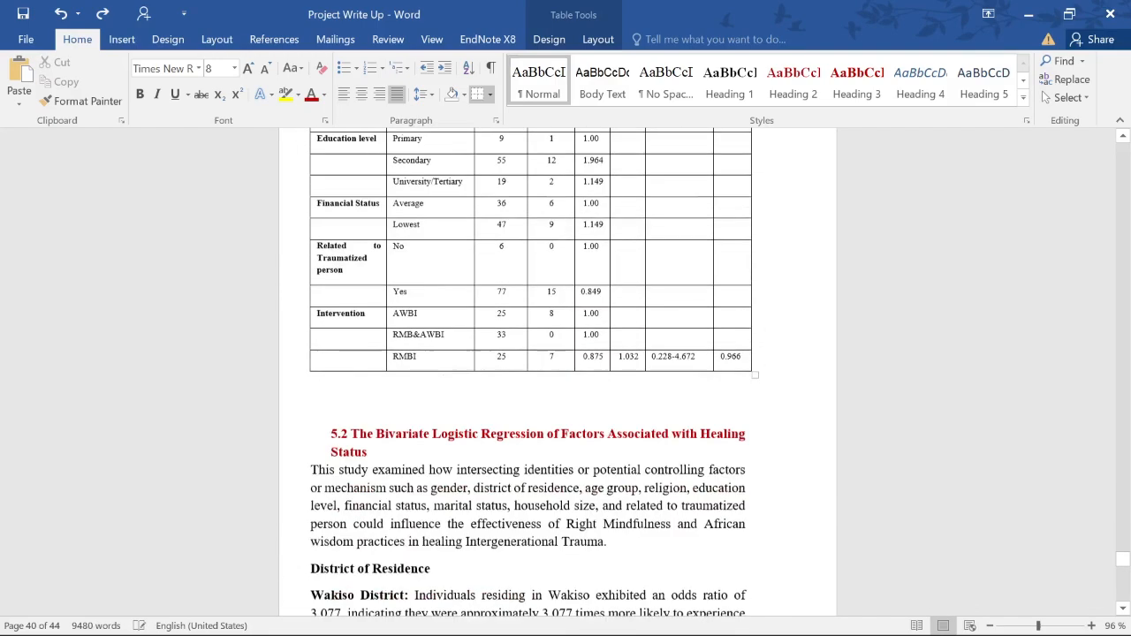
pyautogui.scroll(-15, 557, 371)
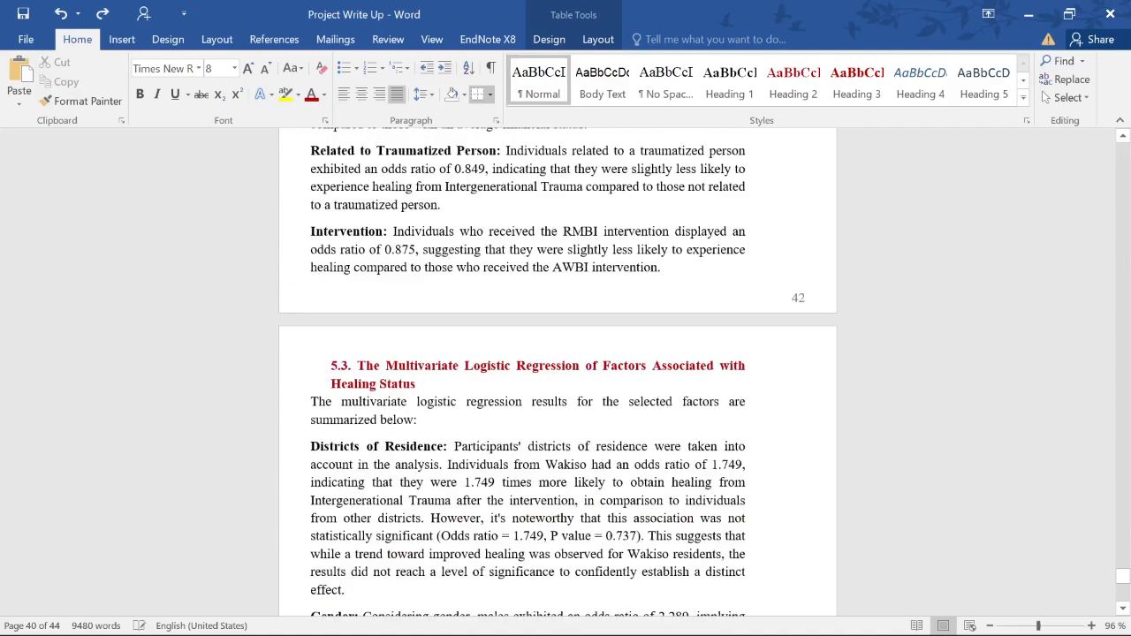
pyautogui.scroll(-8, 556, 371)
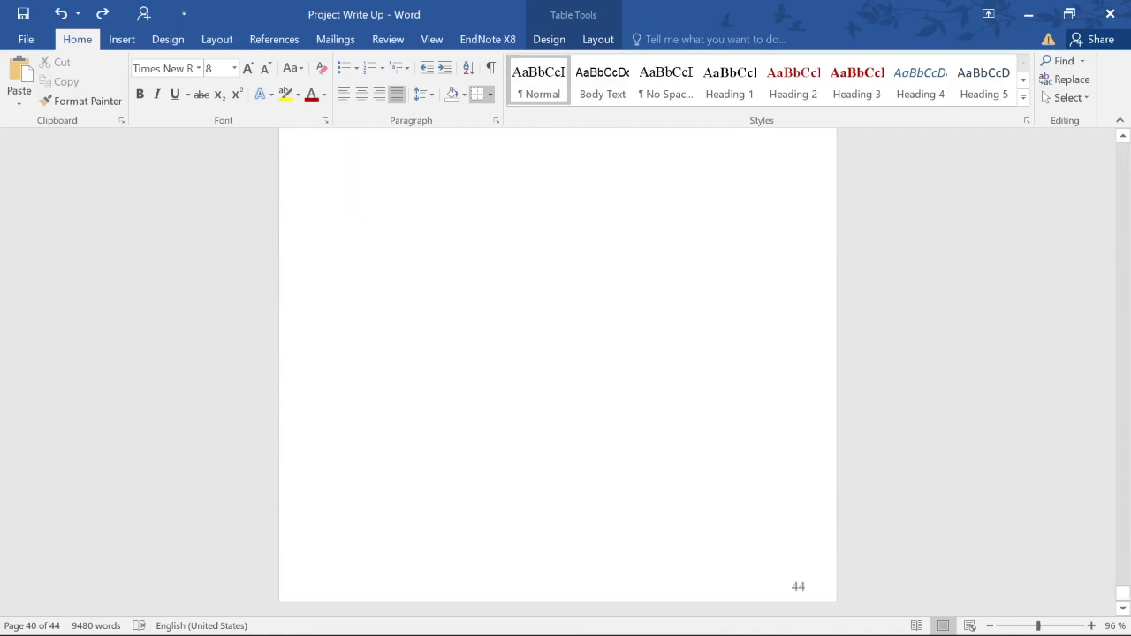
pyautogui.scroll(15, 557, 371)
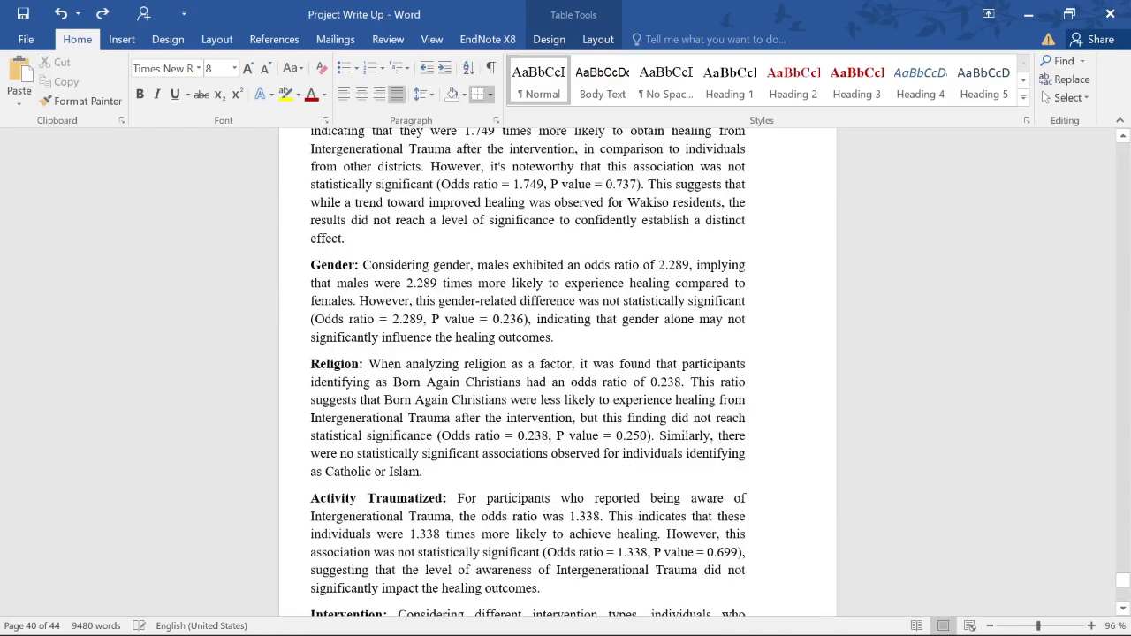
pyautogui.scroll(6, 556, 371)
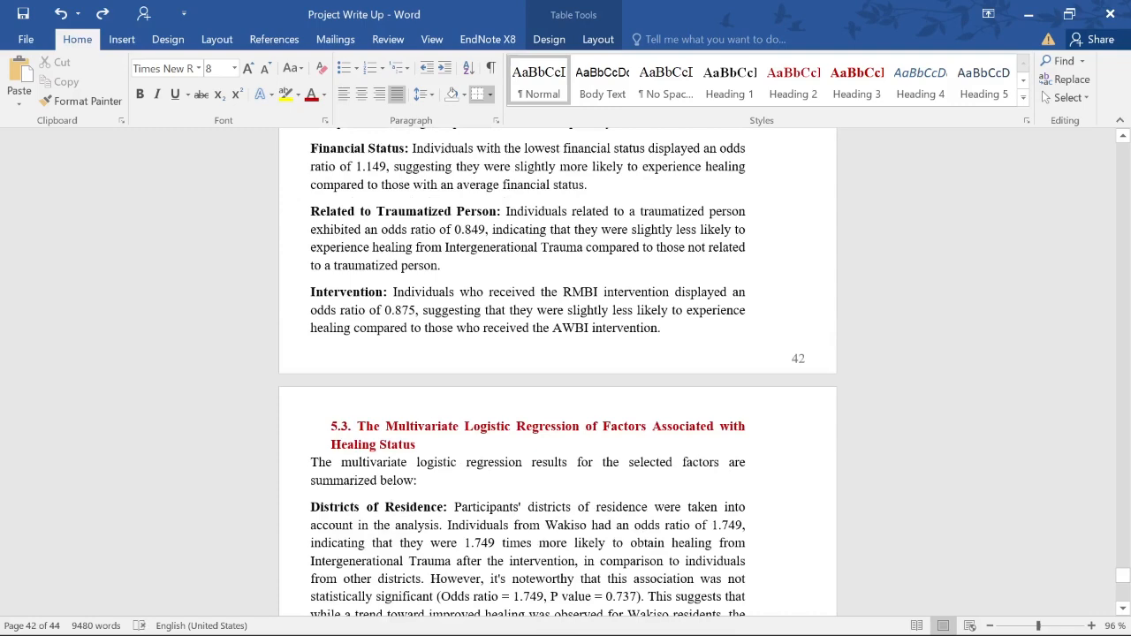
pyautogui.scroll(7, 557, 371)
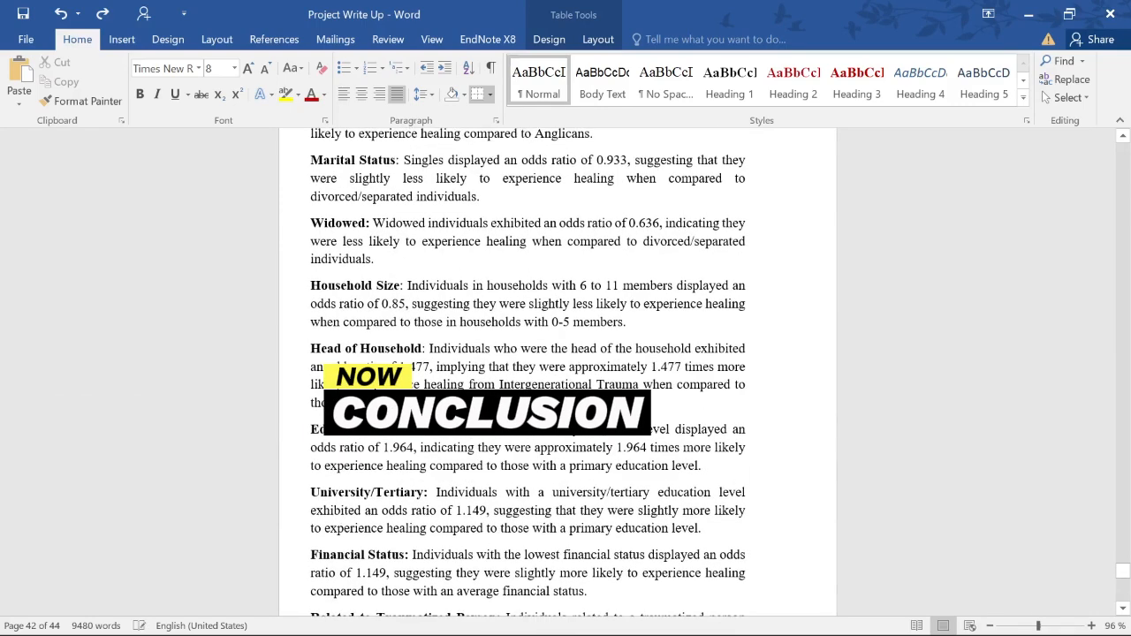